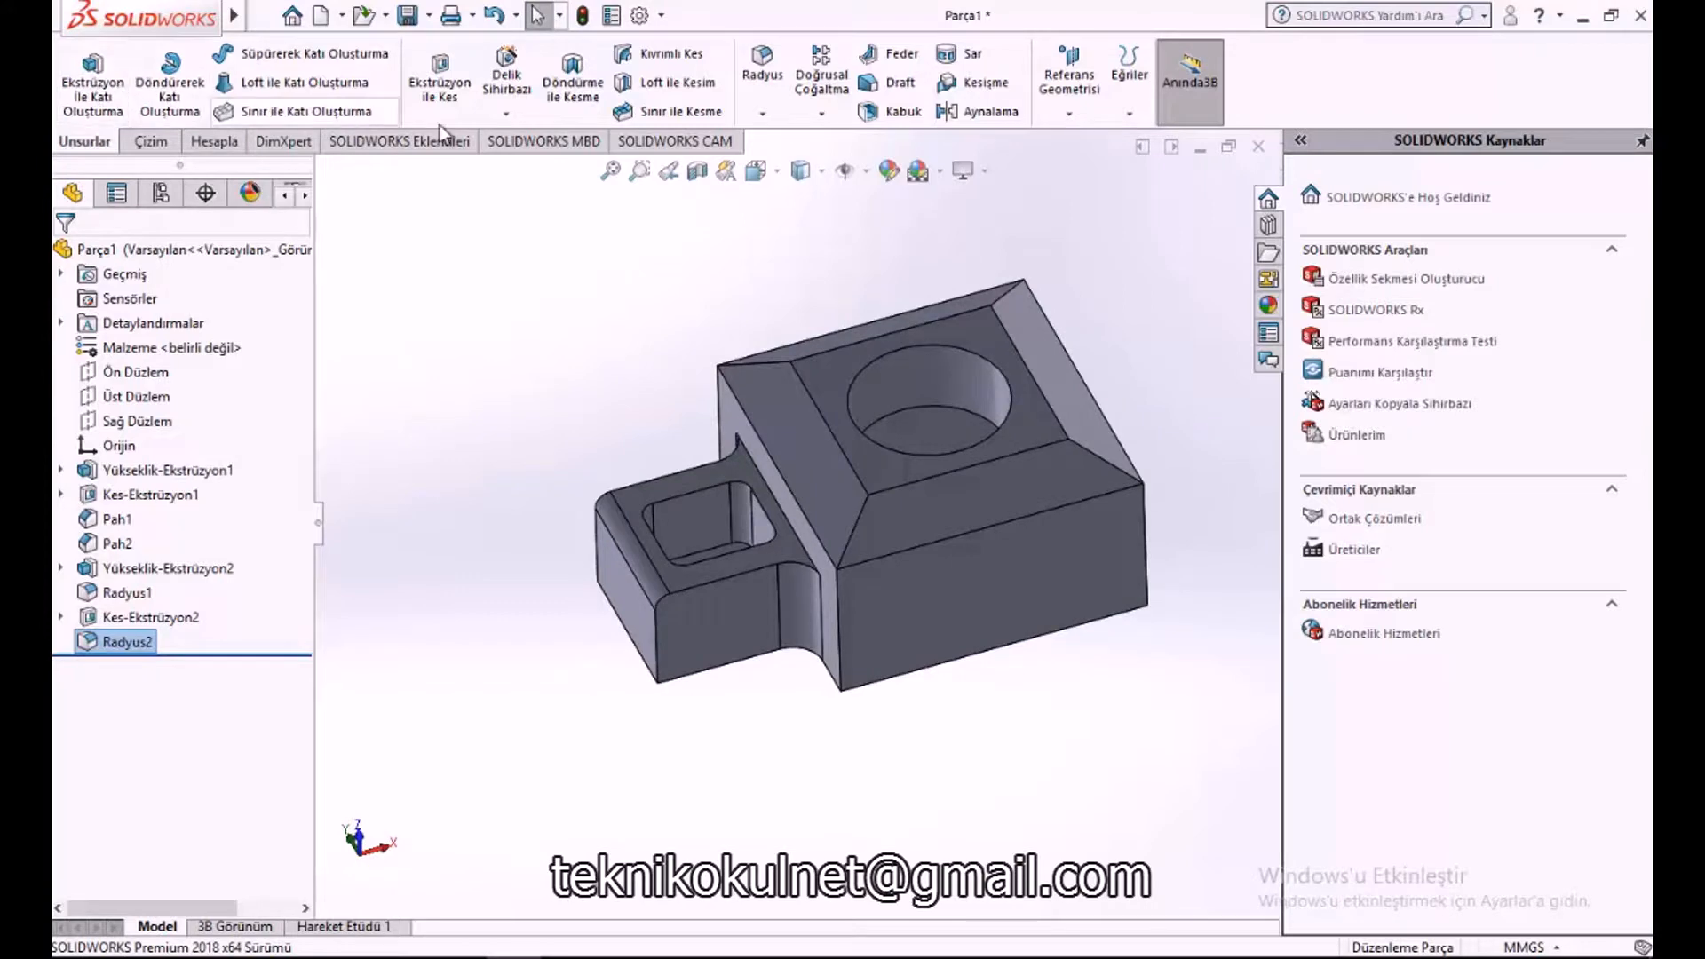
Save the part as 06-Milling-3D-Examples-02 in the 06-Milling-2D-&-3D-Examples folder
middle_drag(579, 441, 559, 399)
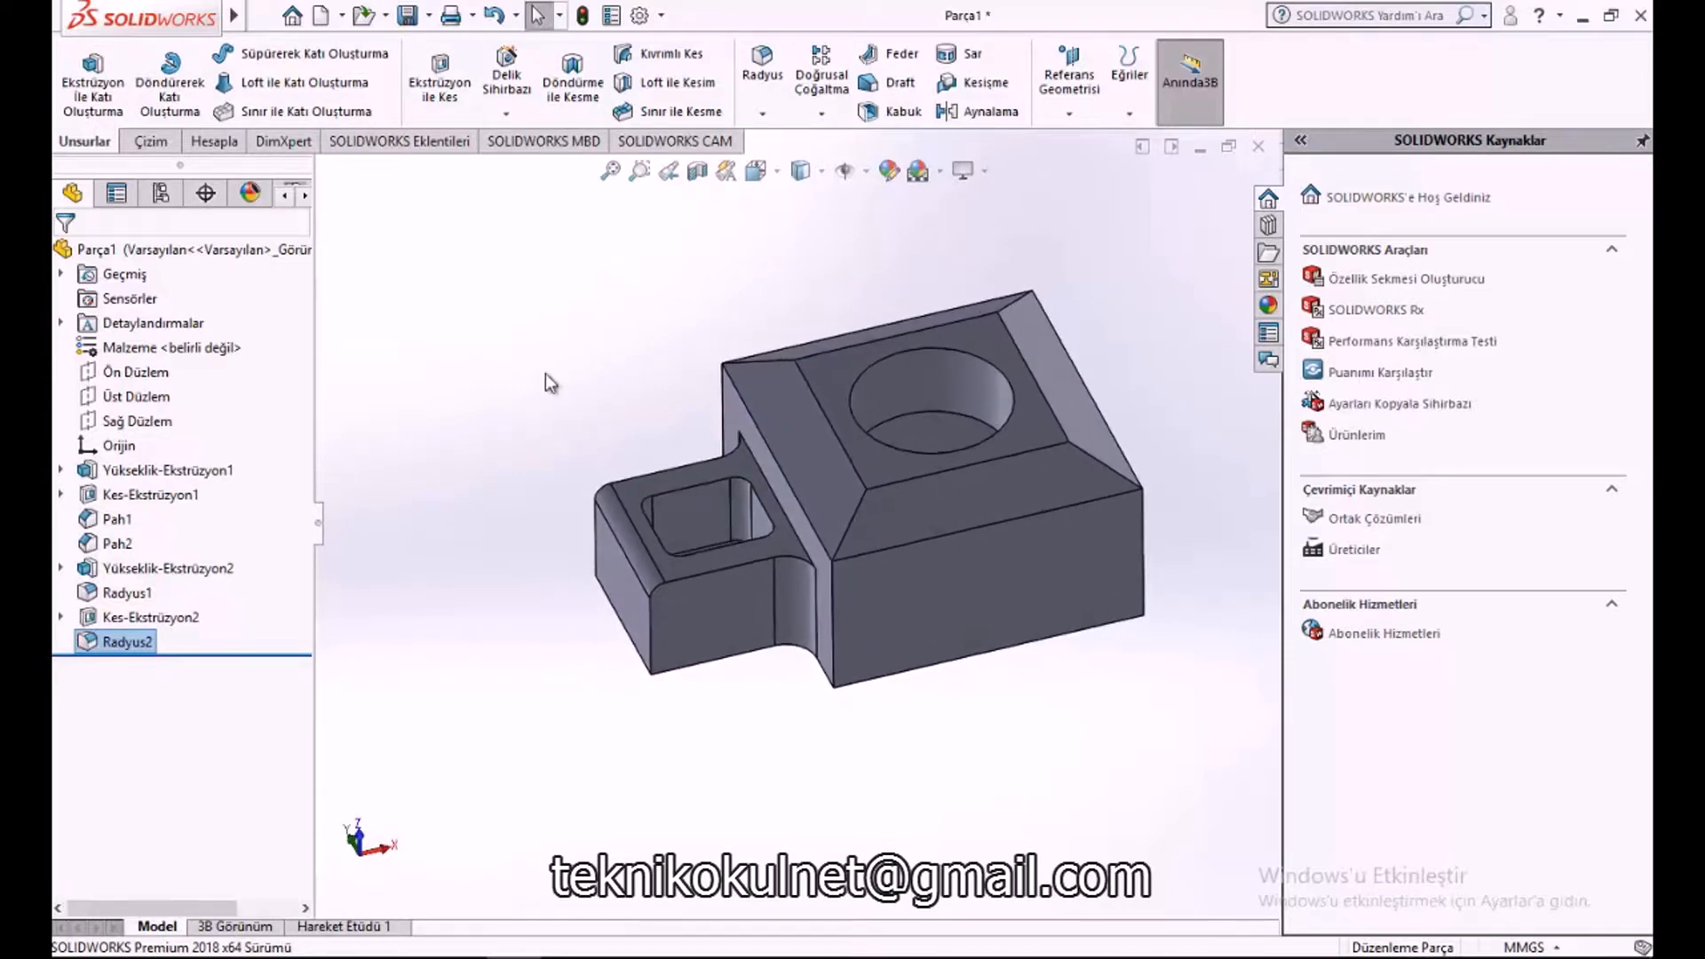
click(410, 16)
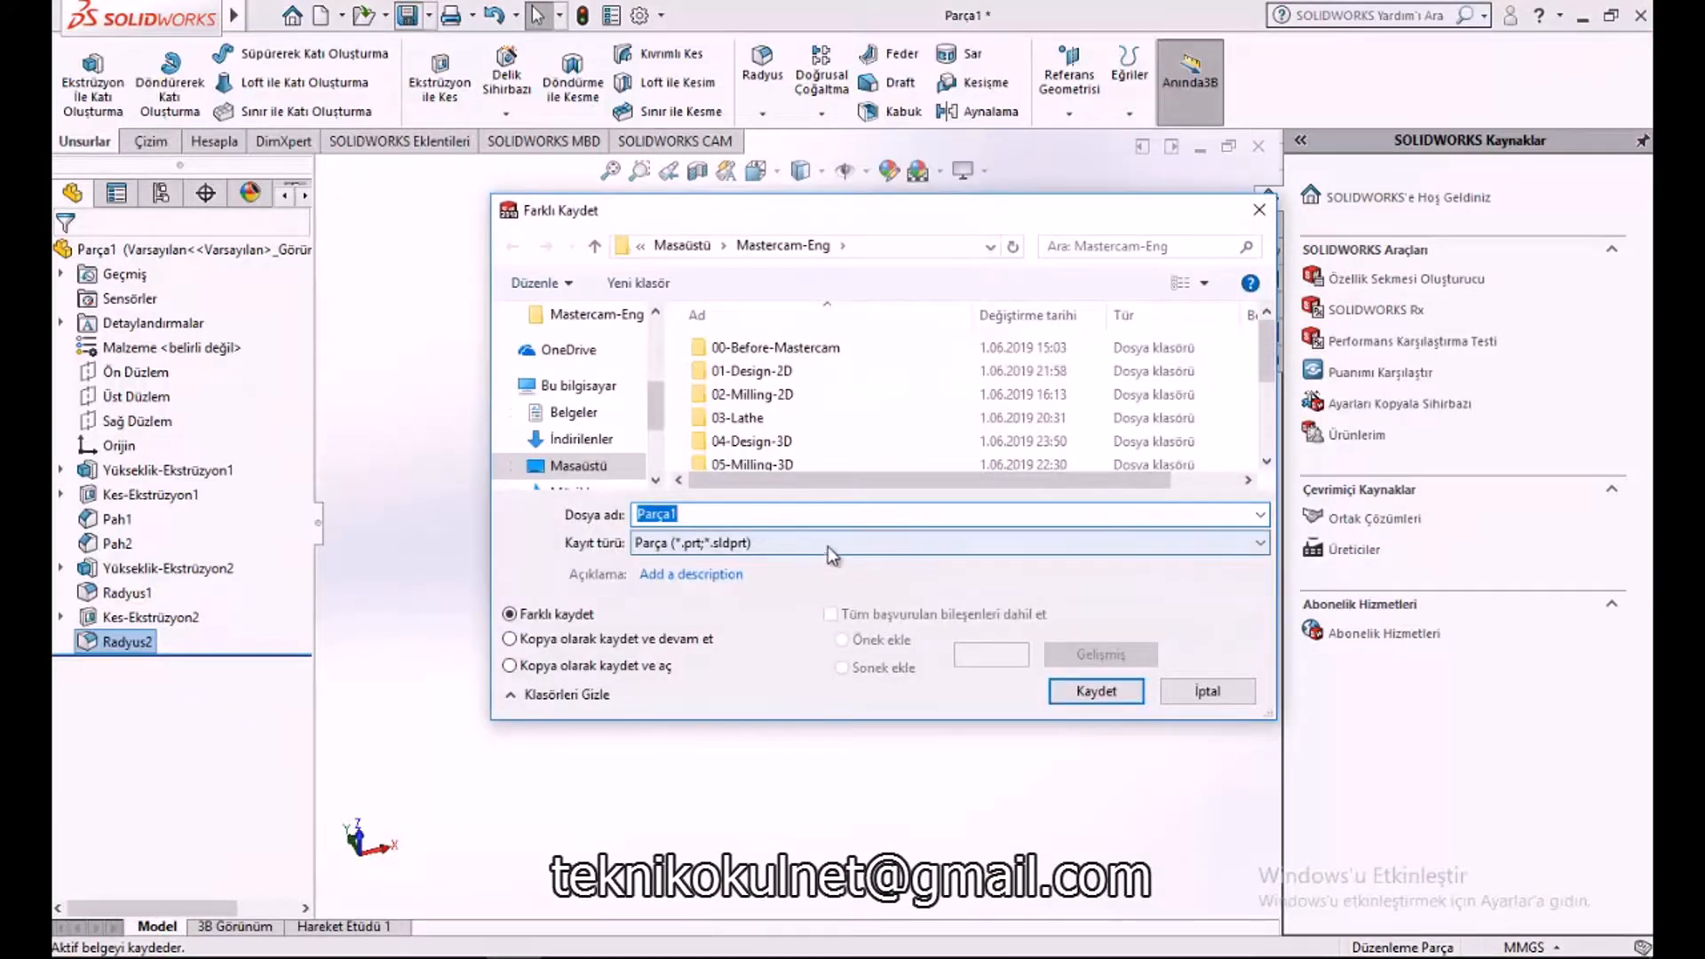
drag(739, 717, 733, 890)
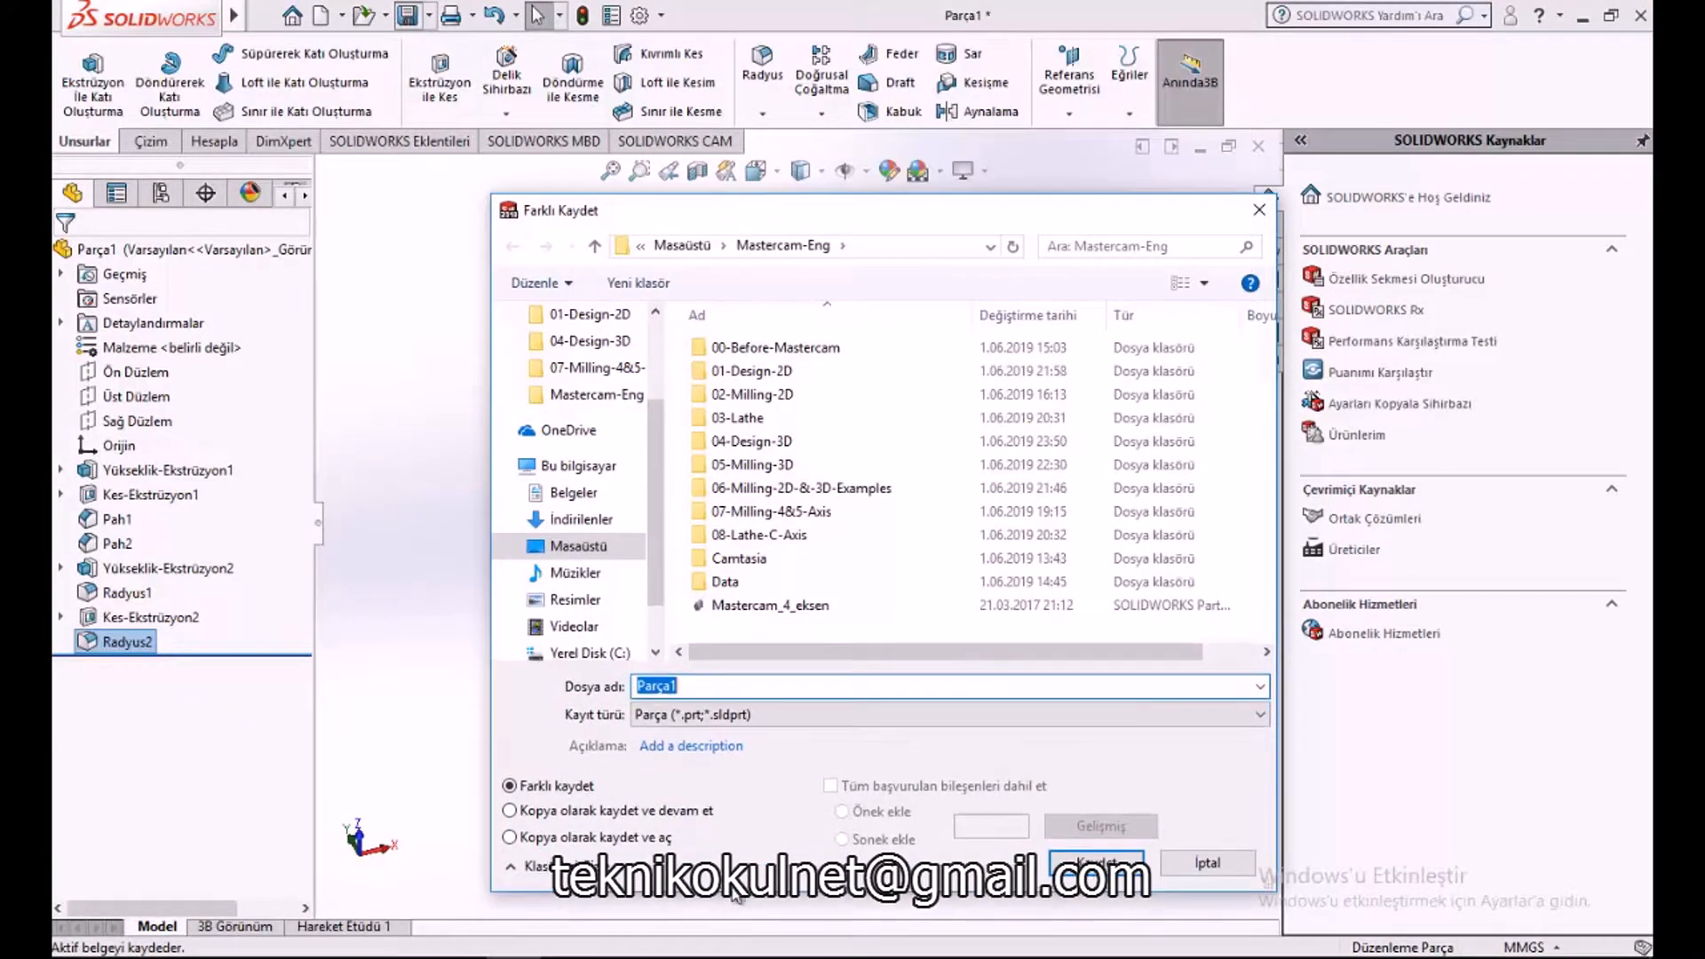
click(782, 494)
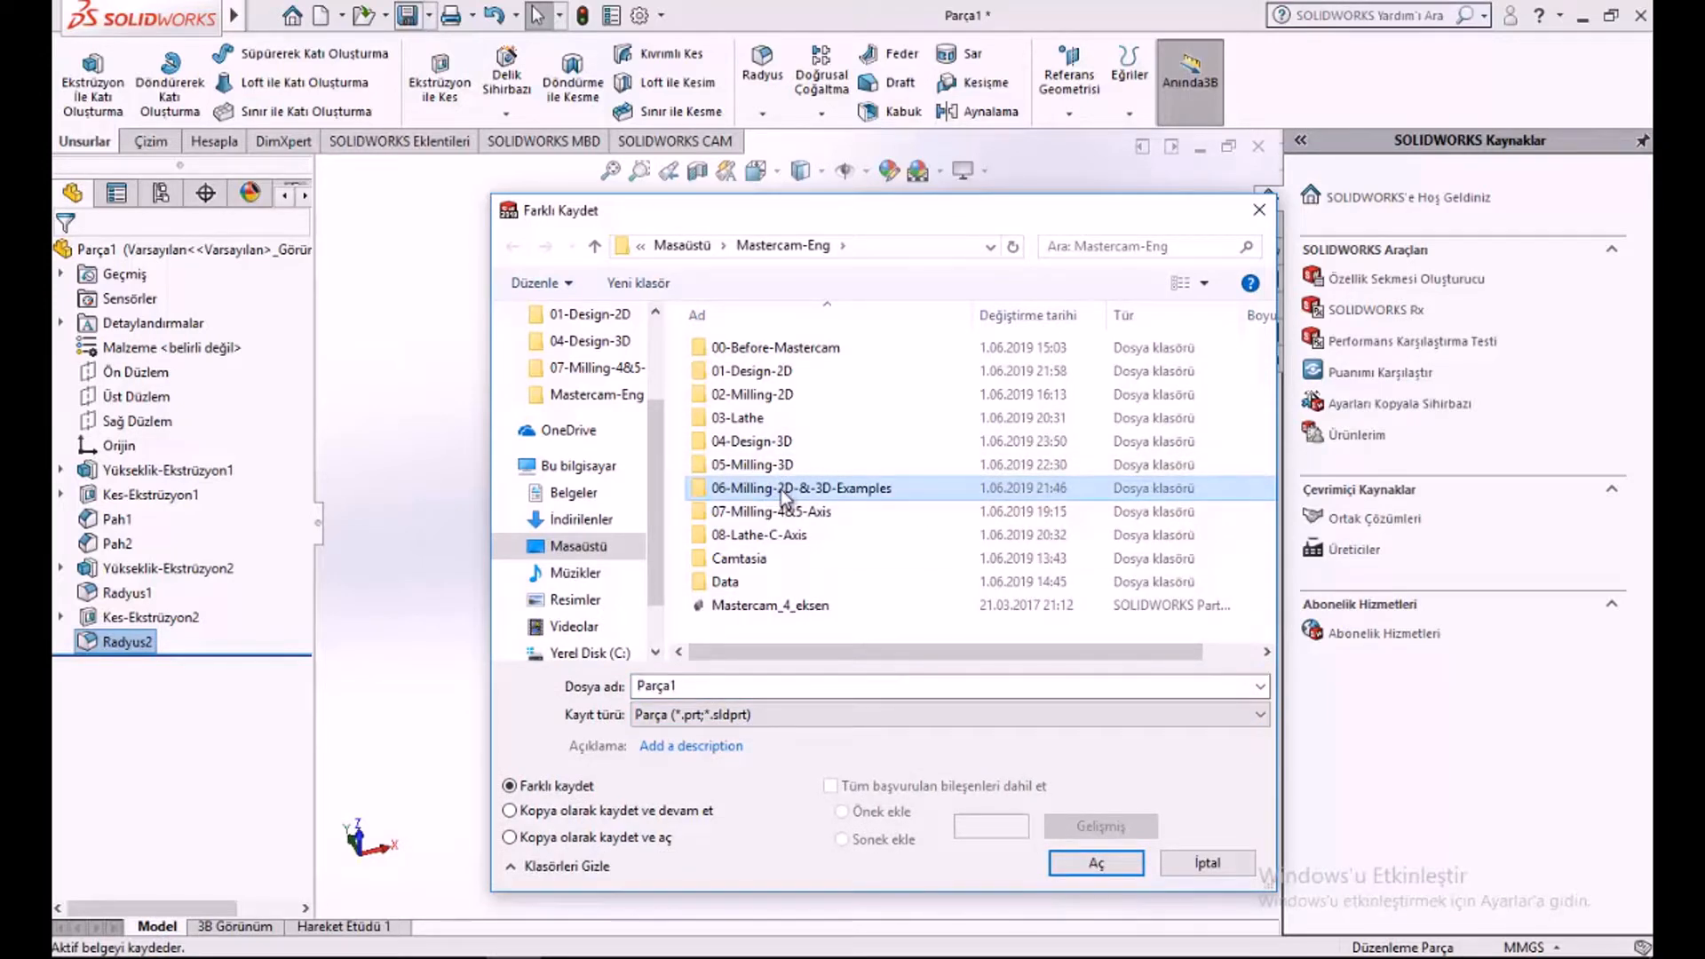
double_click(781, 488)
click(793, 349)
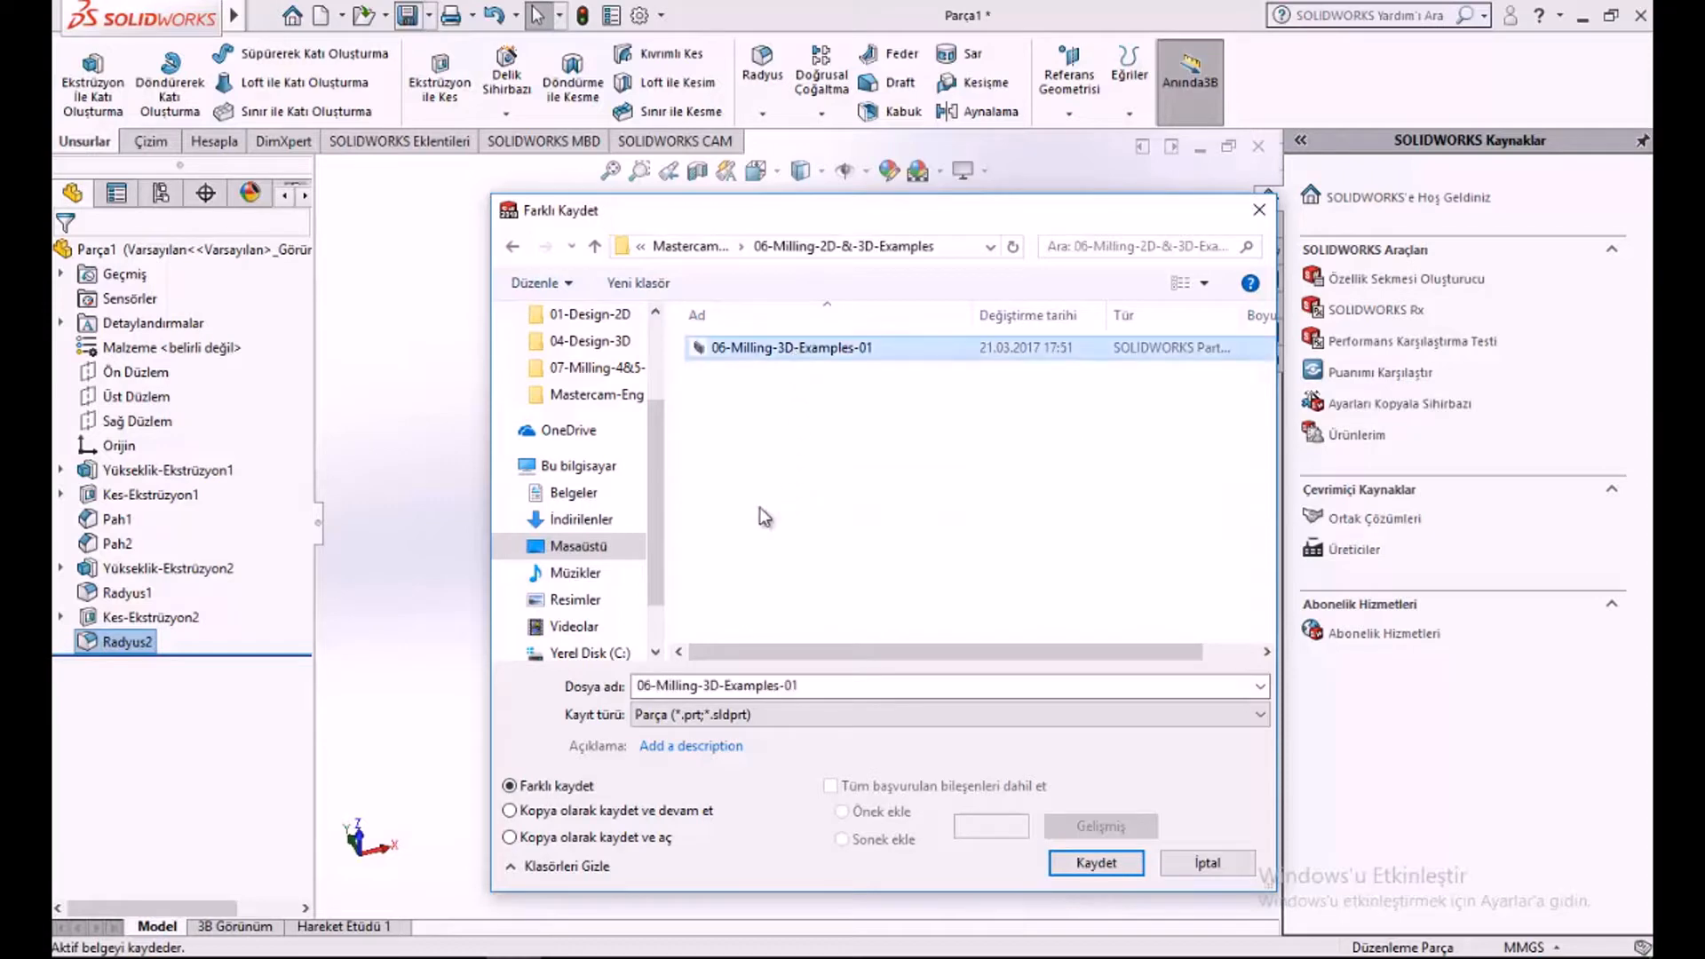
click(799, 686)
click(800, 685)
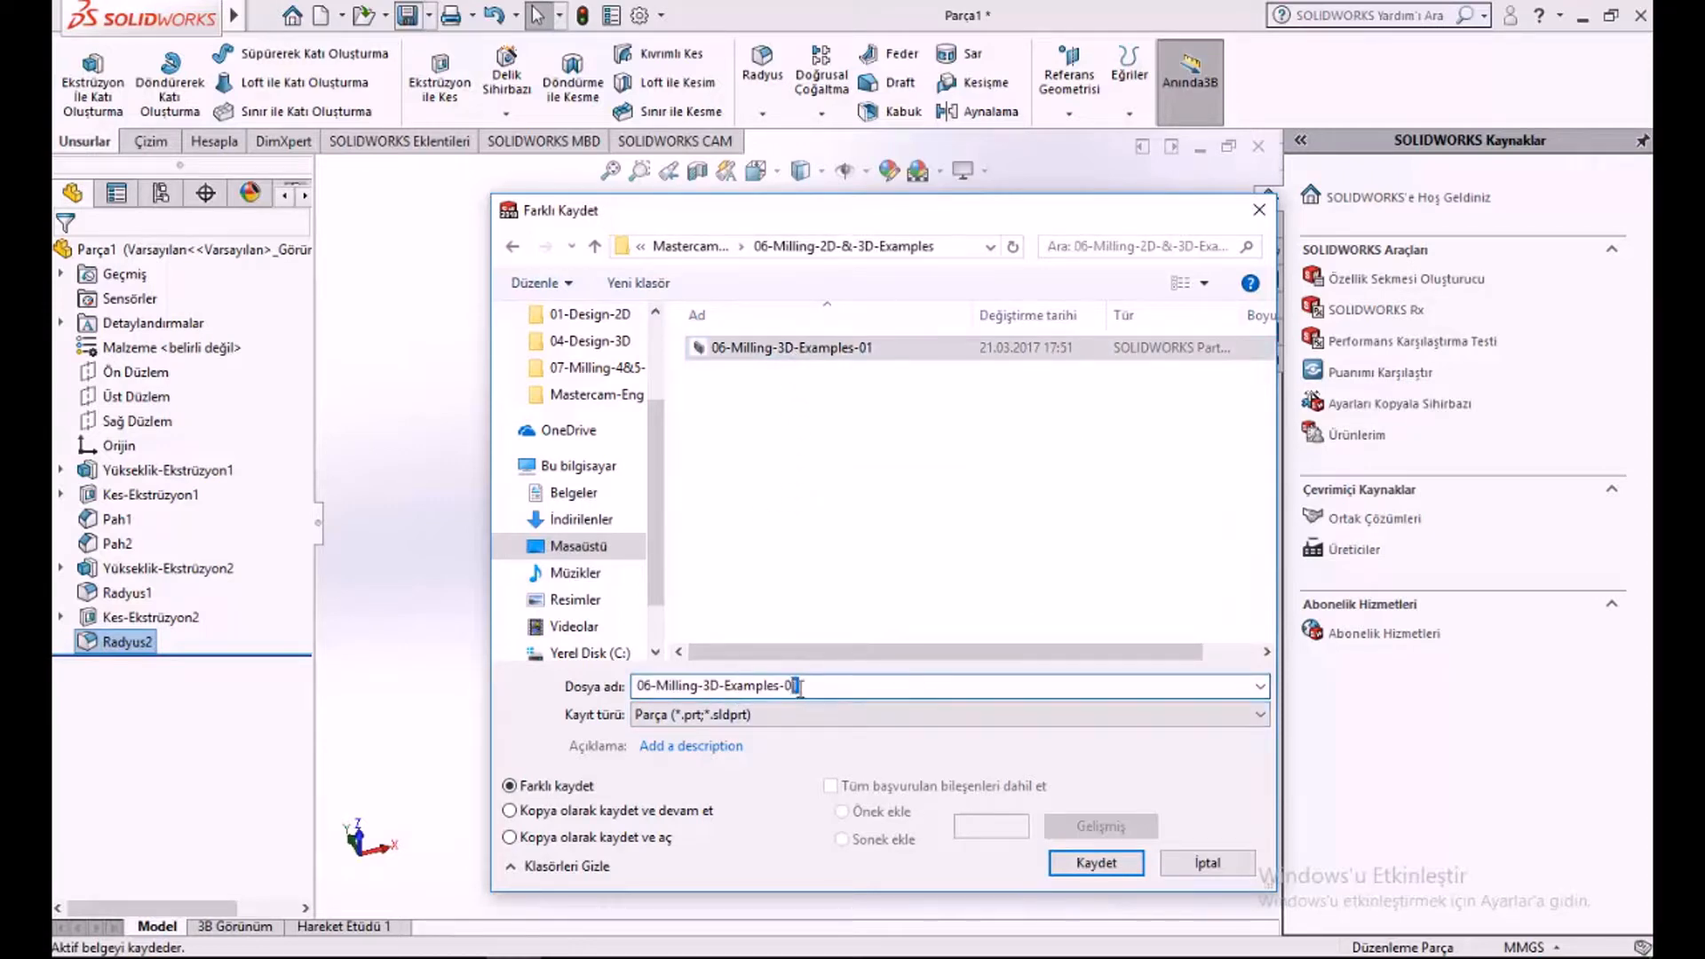
text(2)
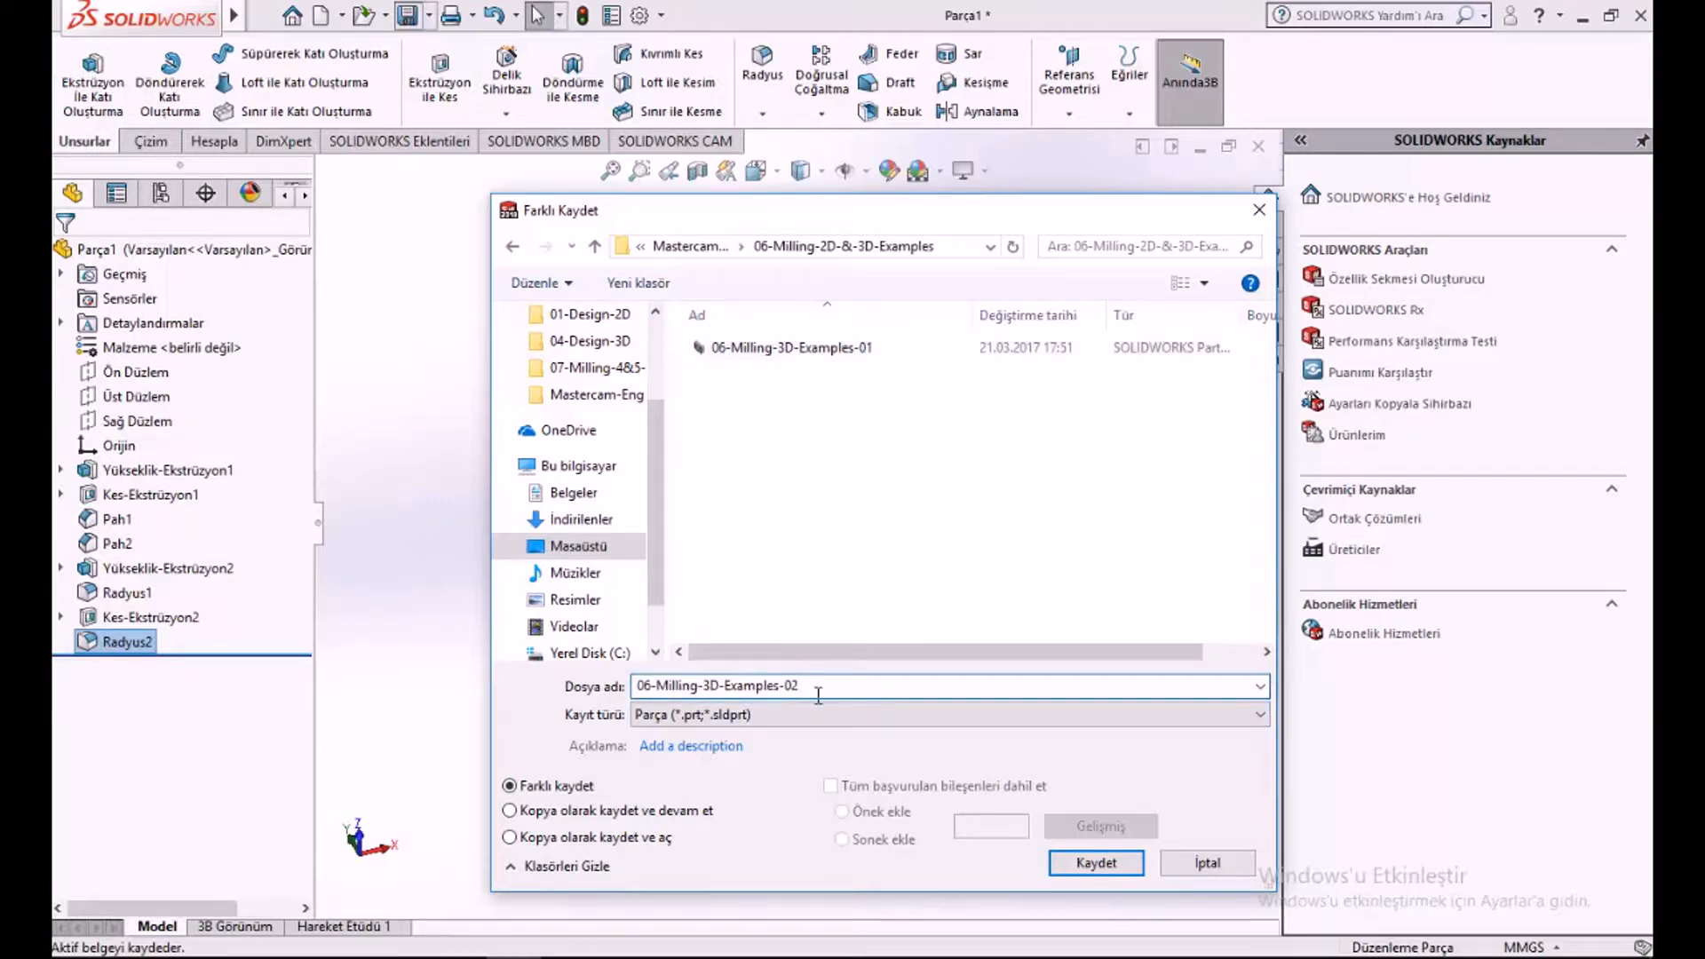
click(1098, 862)
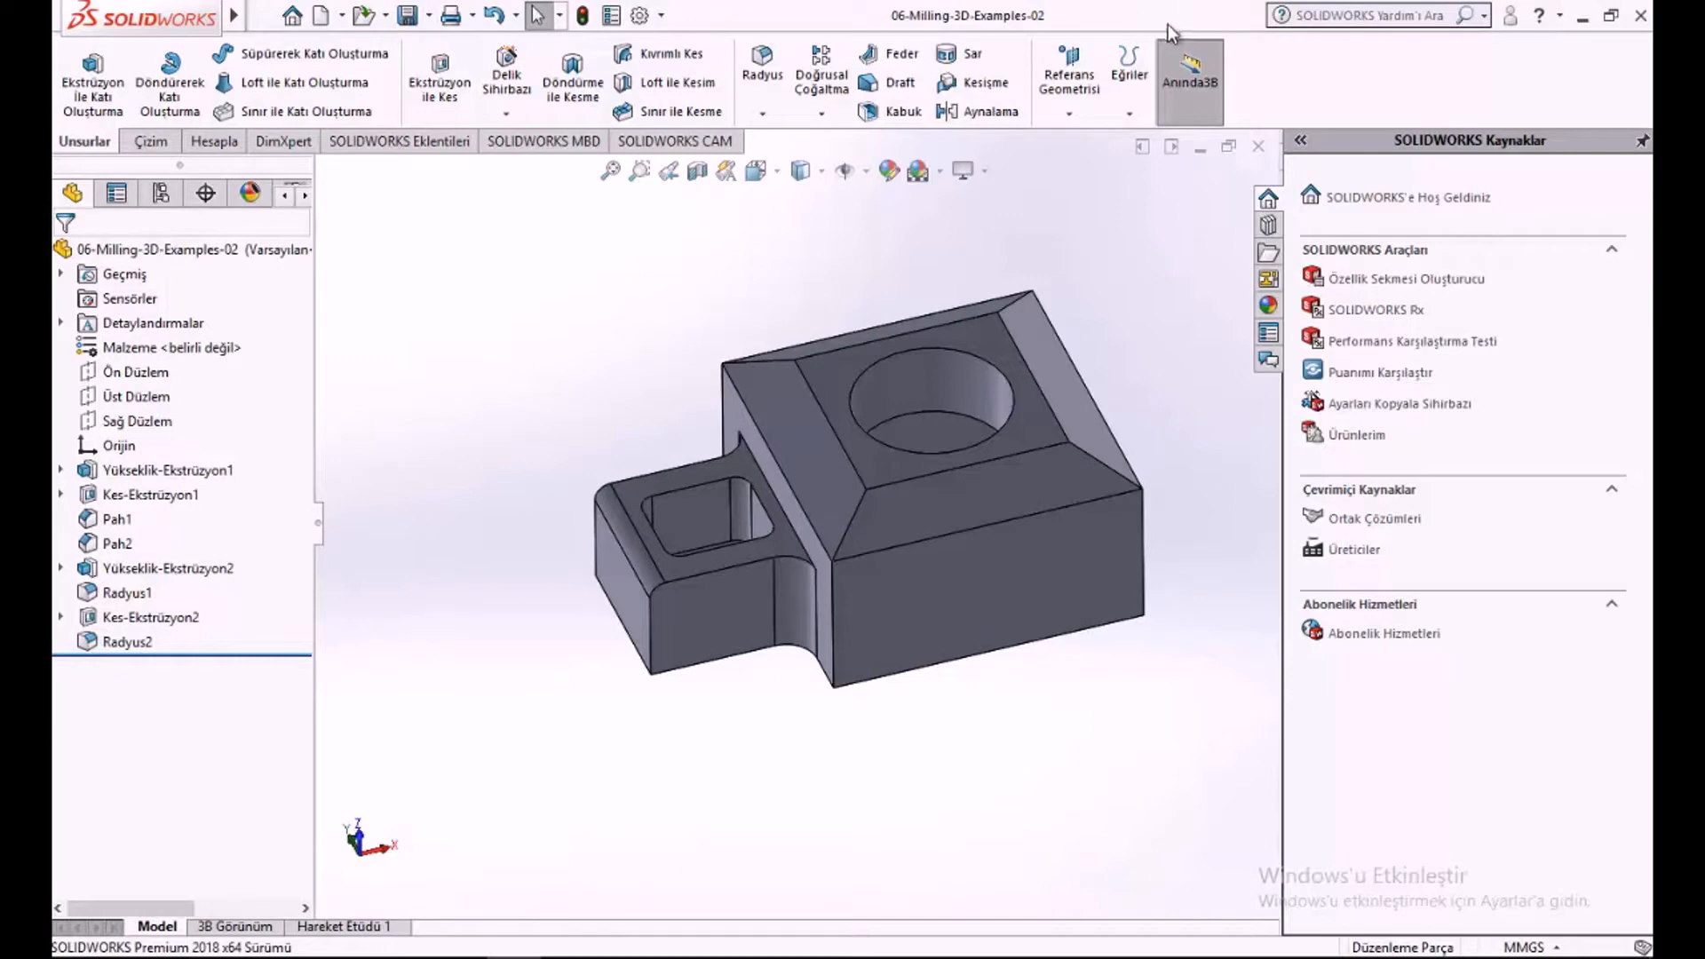
Switch to Mastercam and open the SOLIDWORKS file 06-Milling-3D-Examples-02 from the 06-Milling-2D-&-3D-Examples folder
key(alt+Tab)
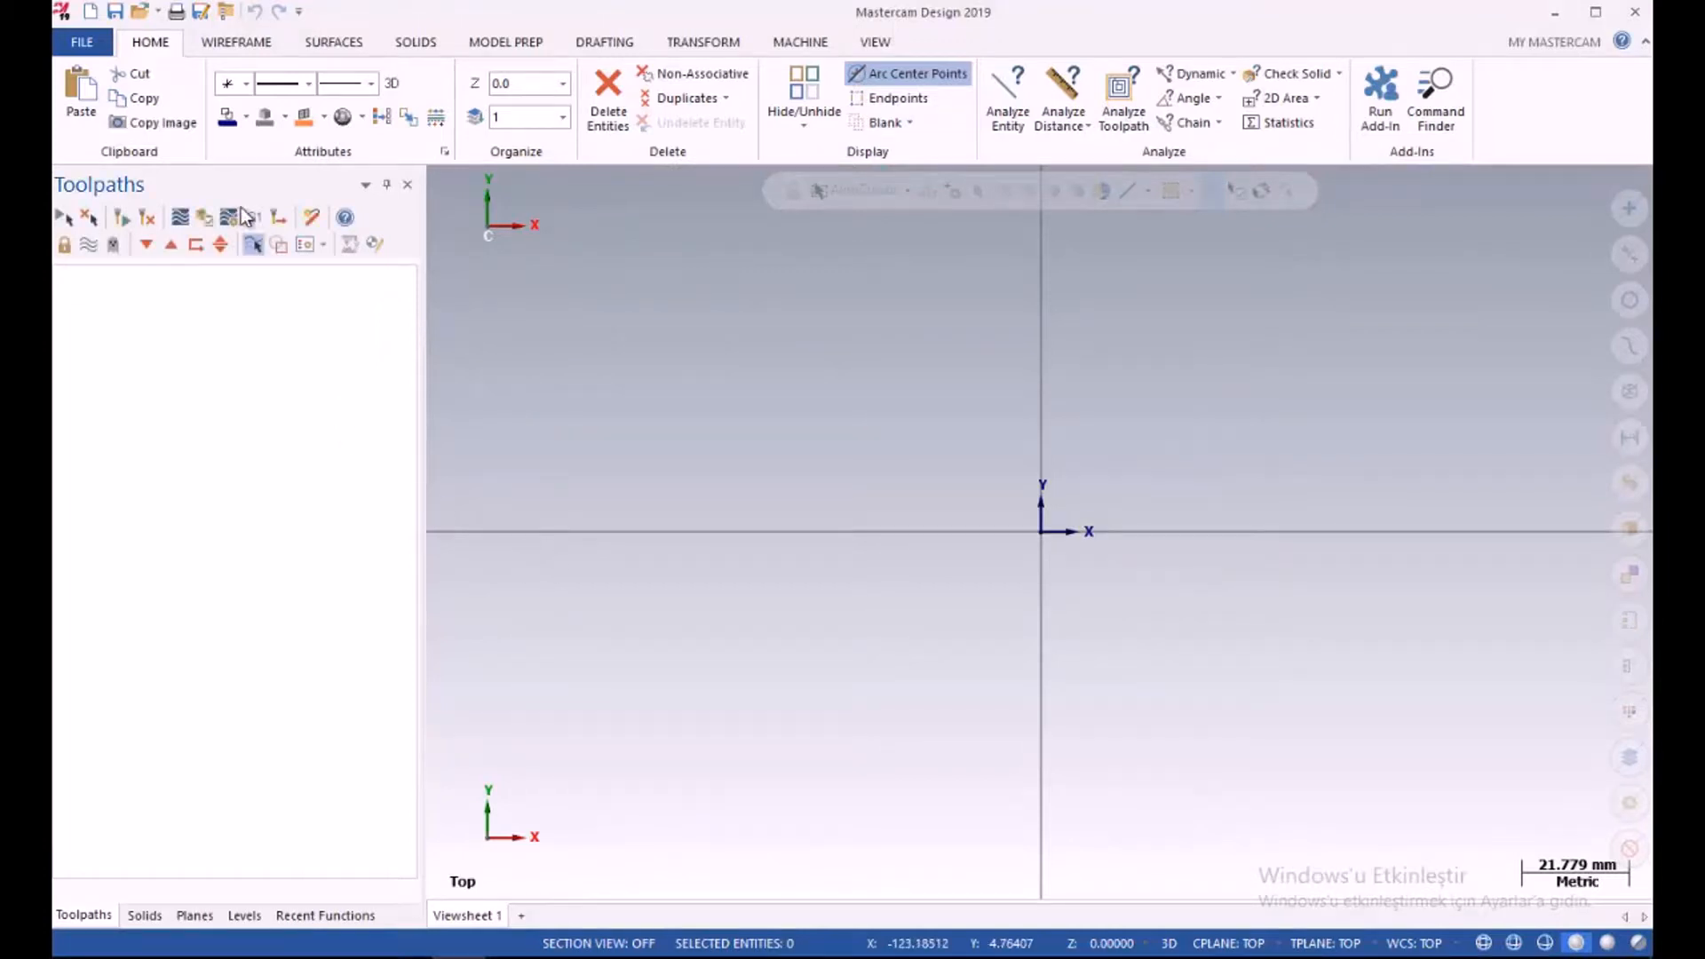
click(142, 16)
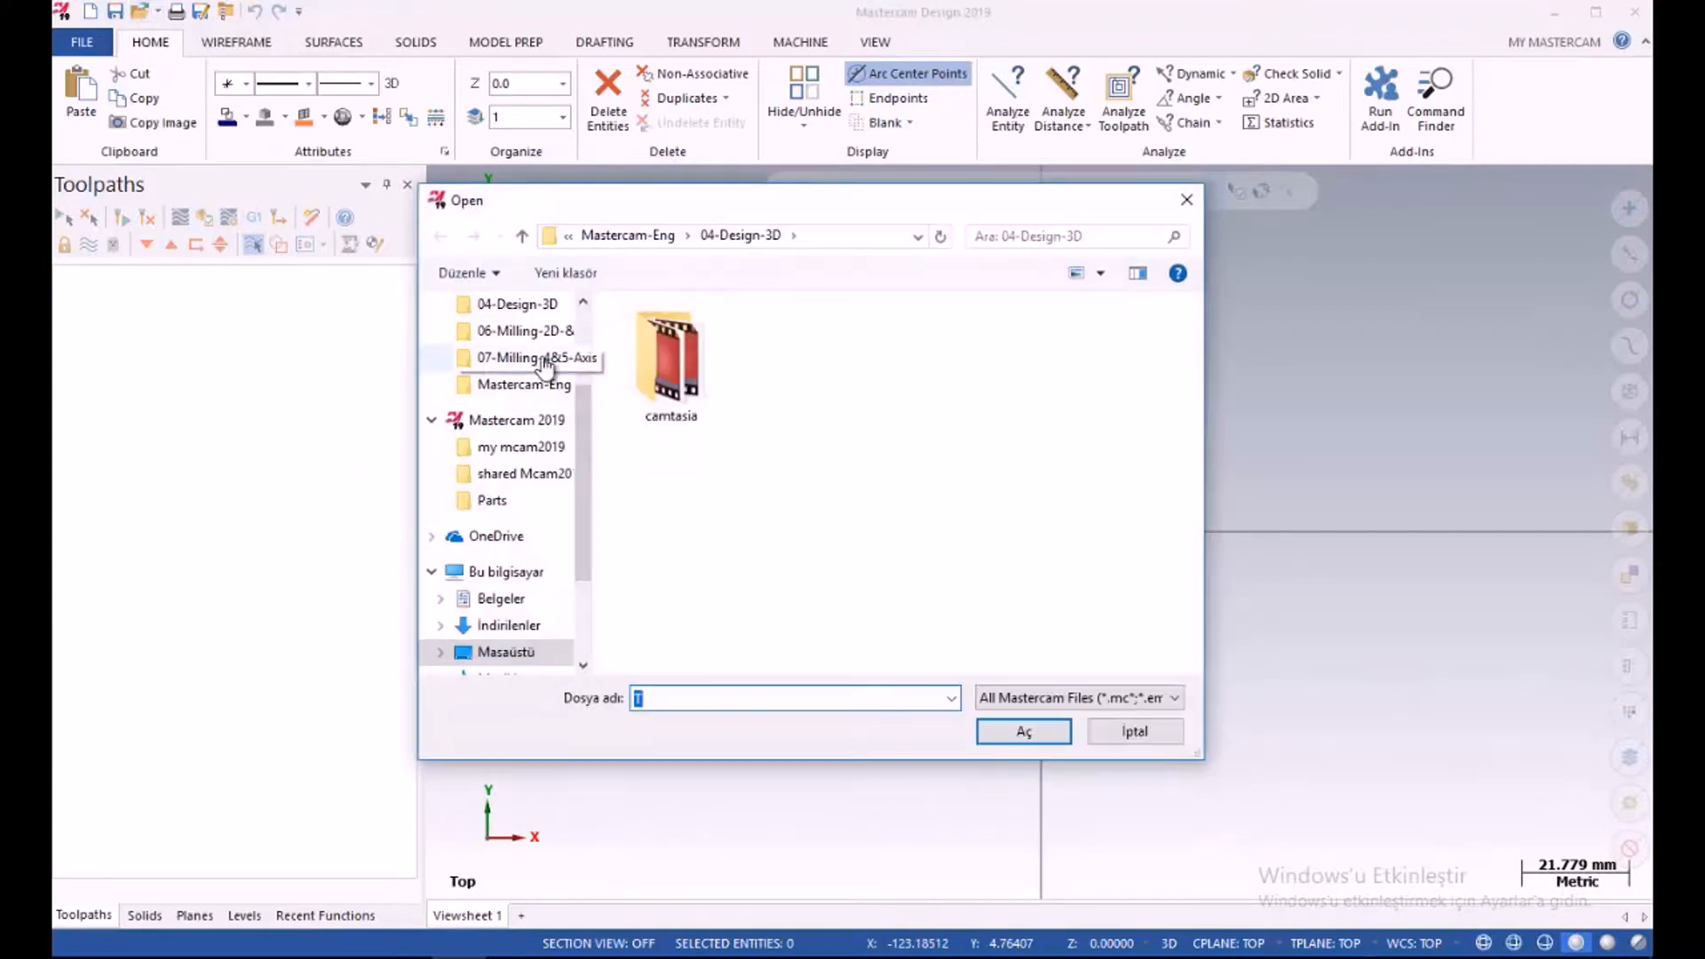
click(621, 235)
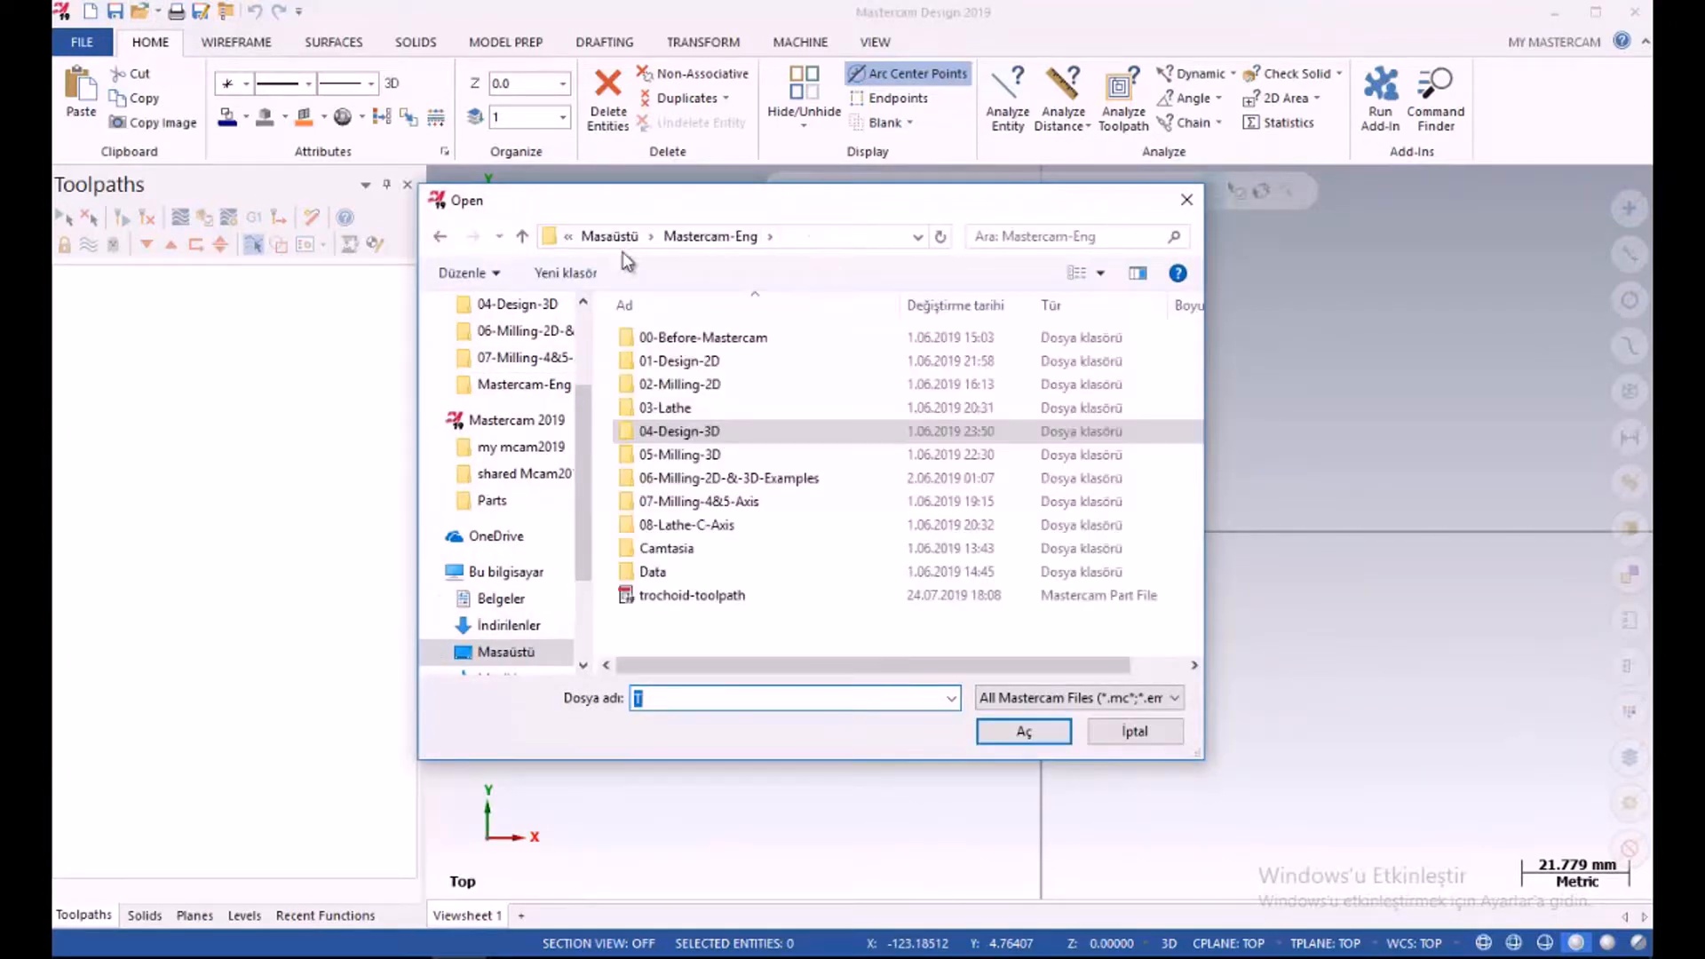
click(691, 481)
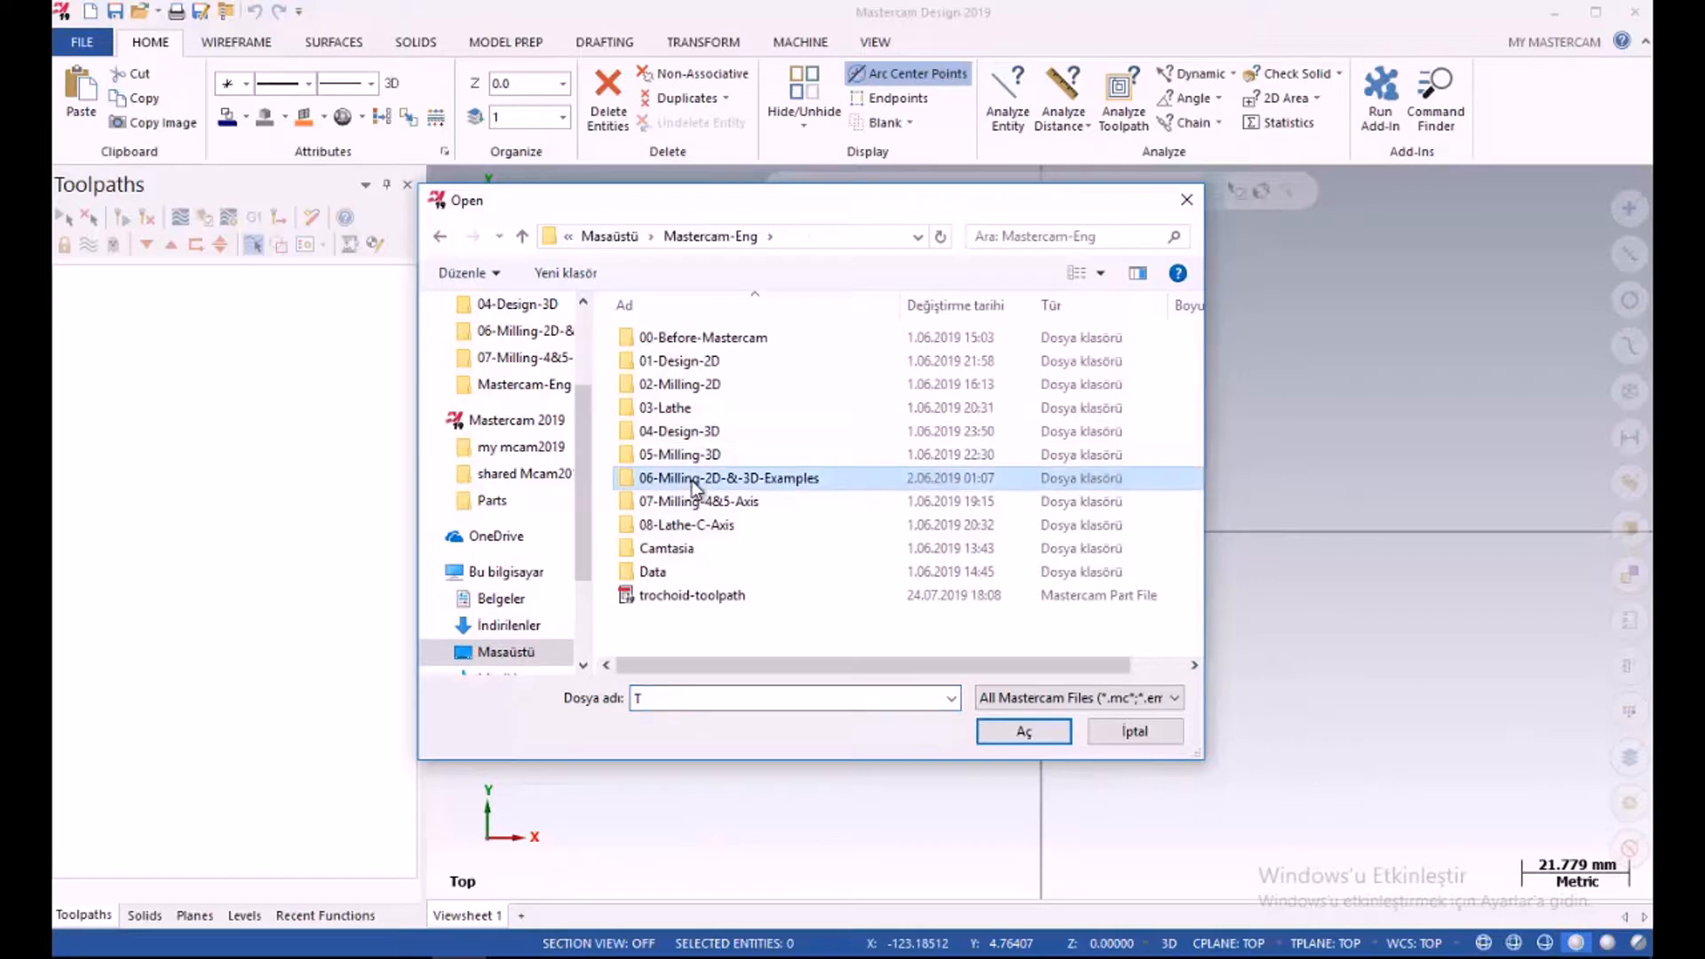
double_click(692, 480)
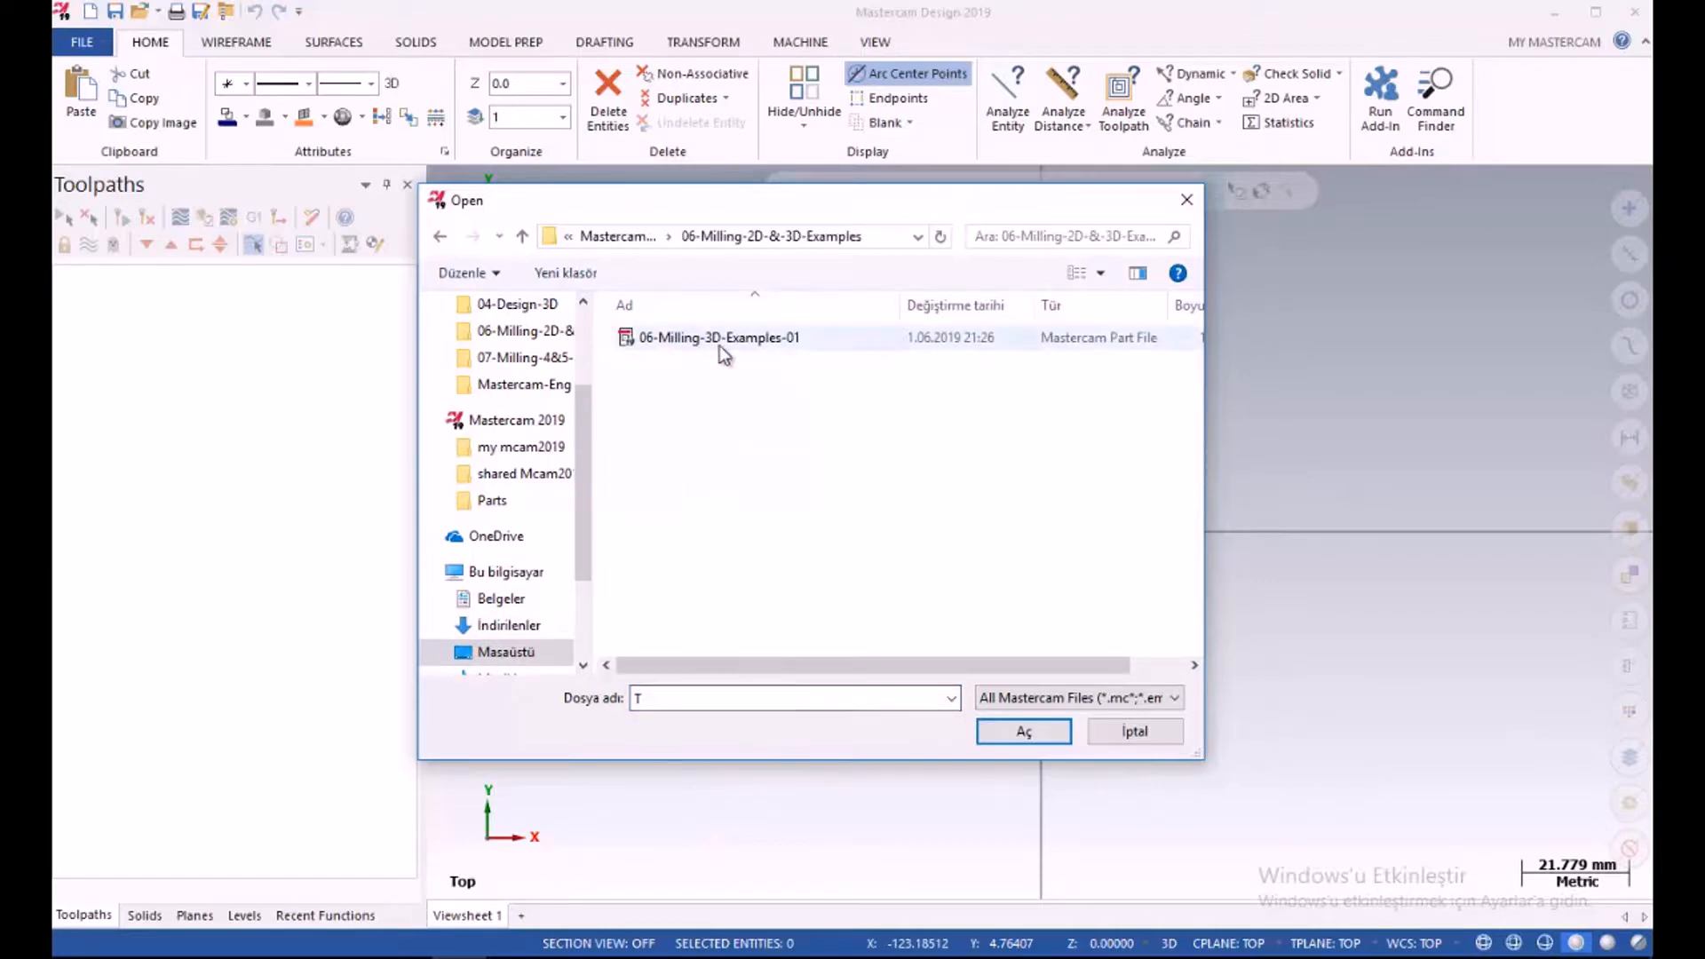
click(1069, 696)
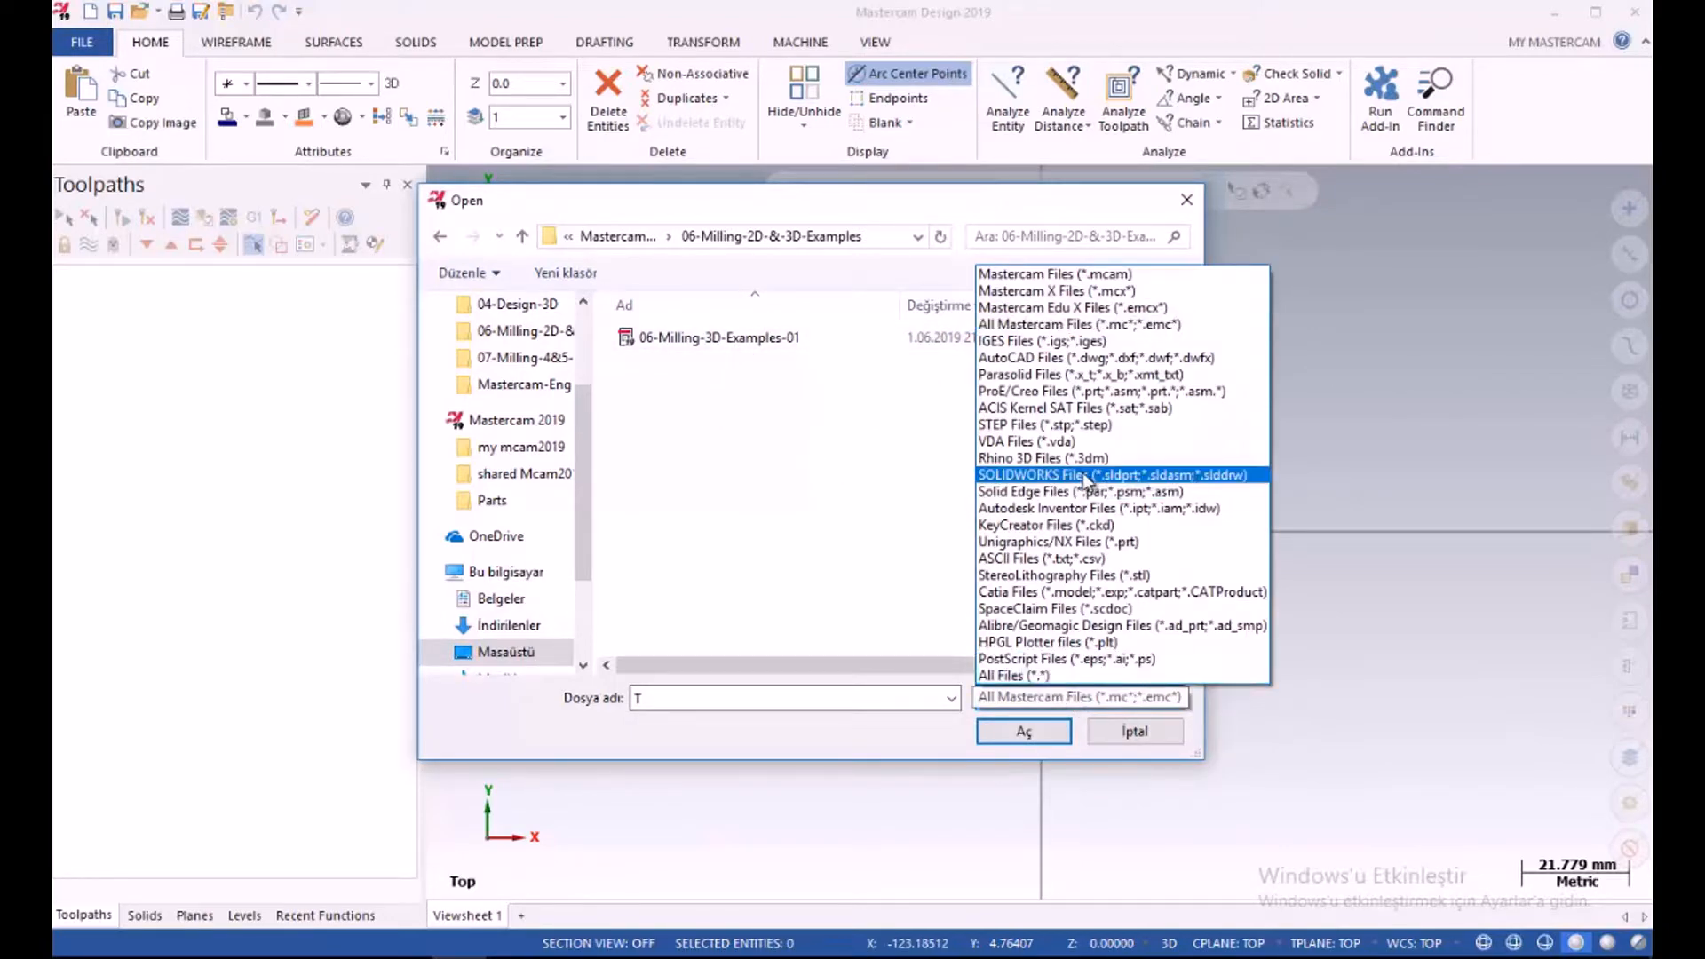
click(1129, 474)
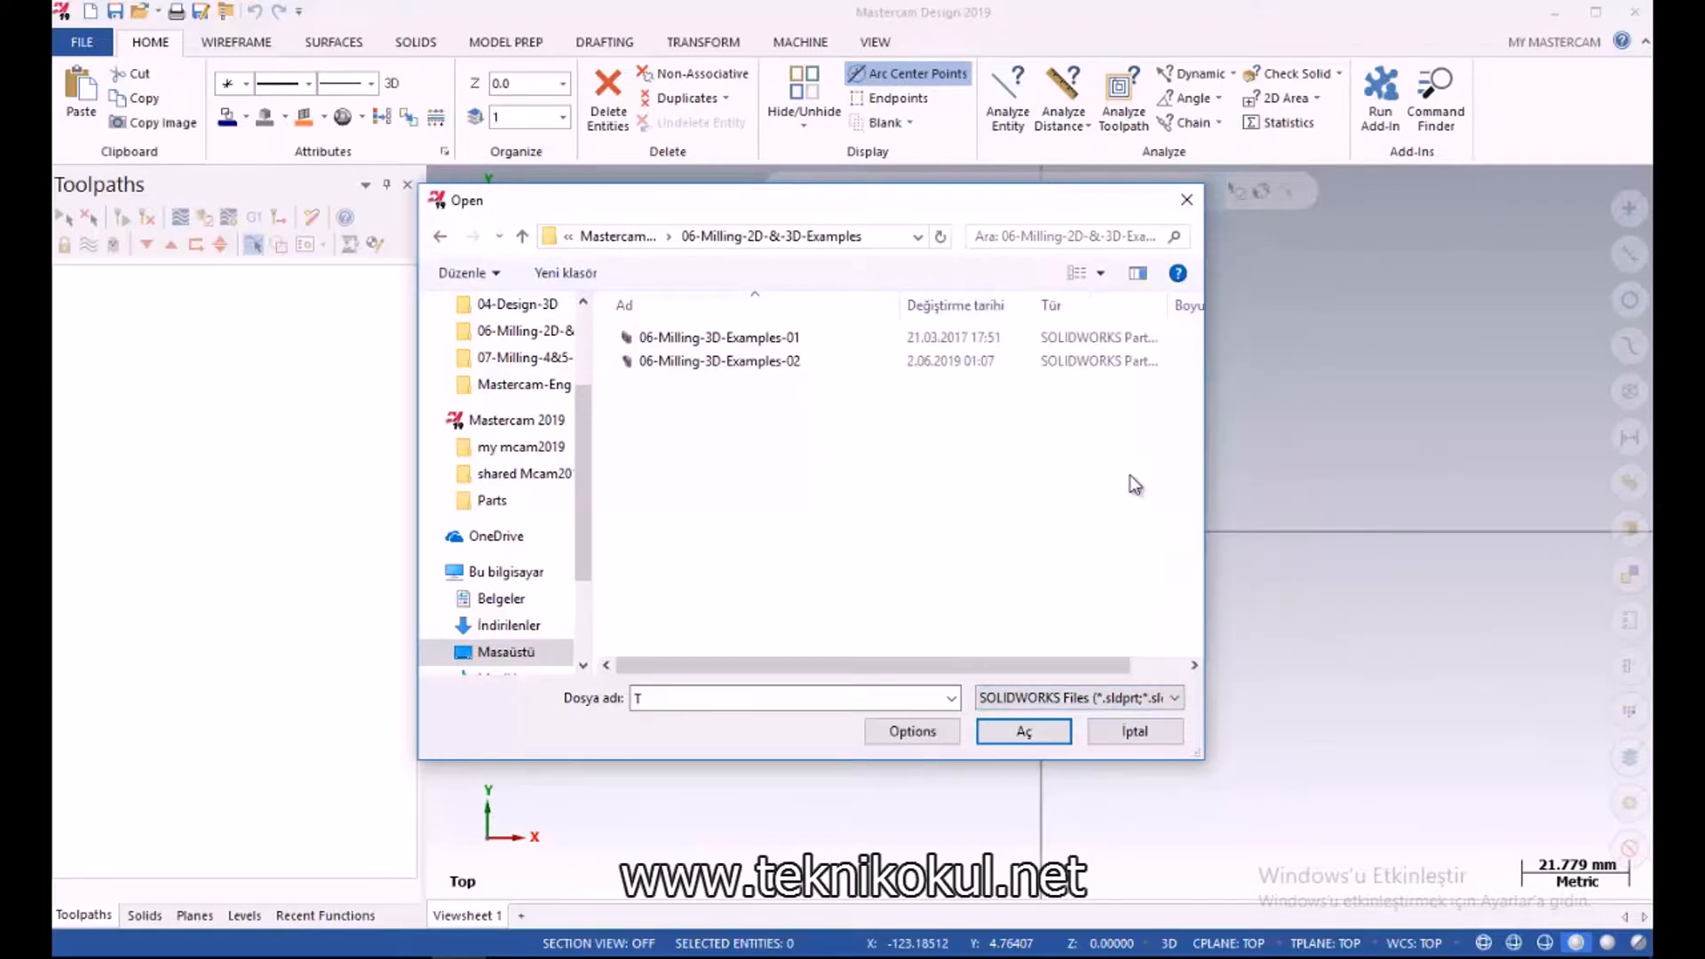
click(686, 363)
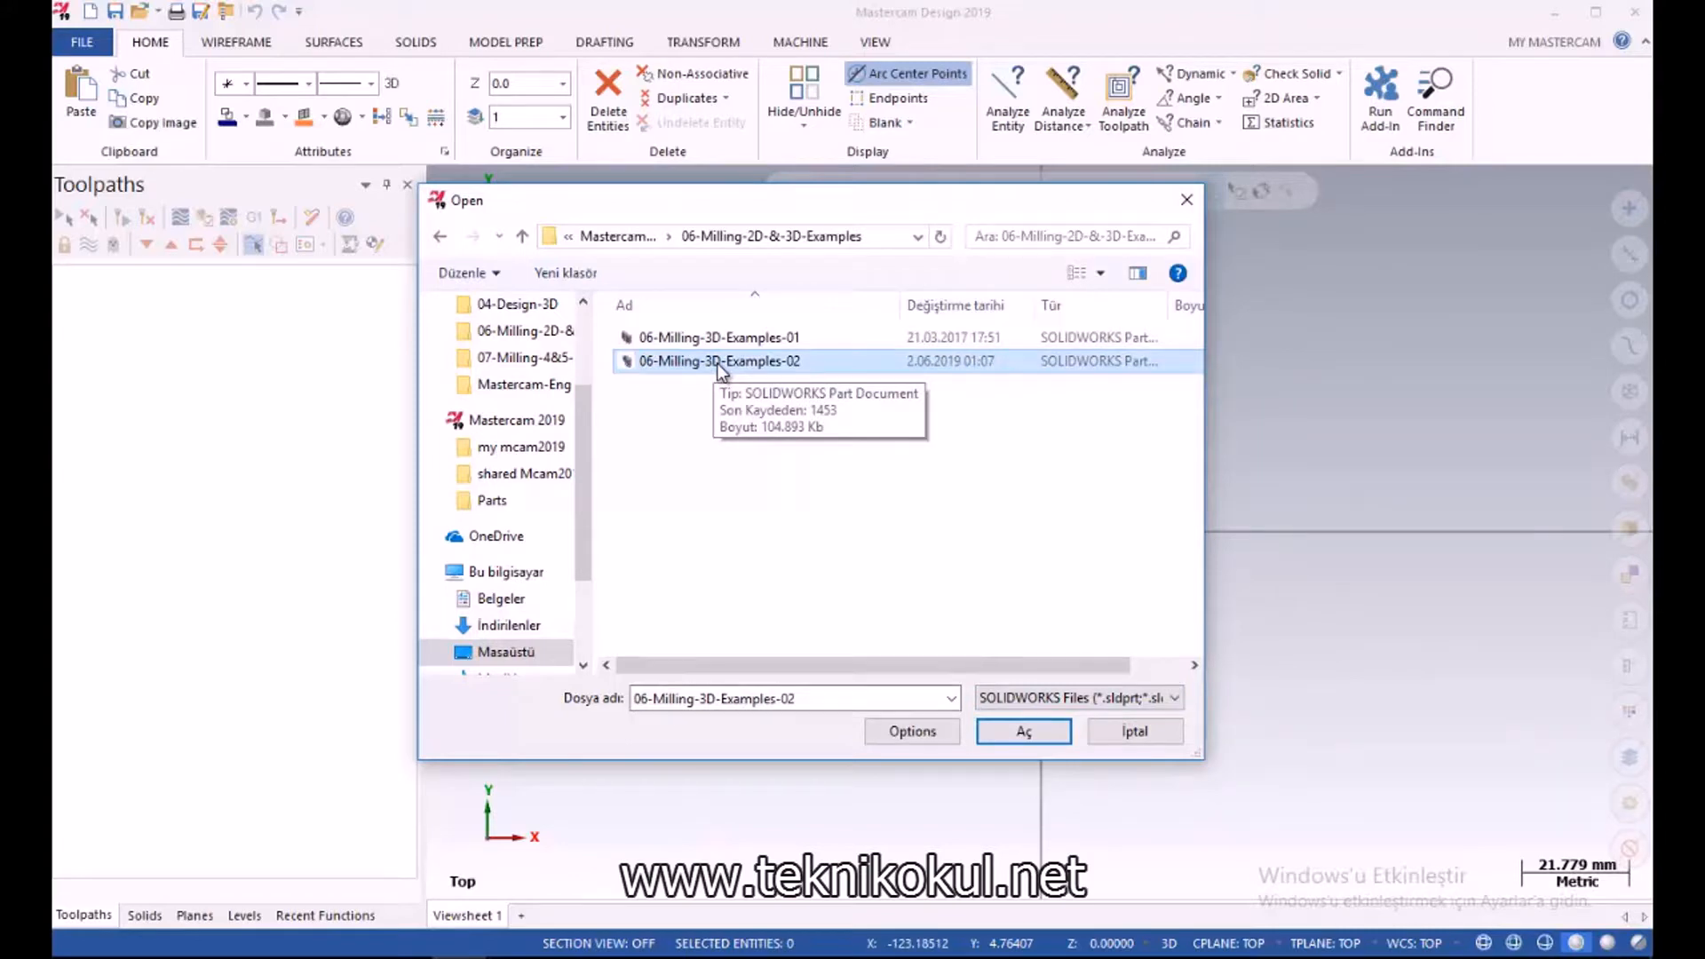
double_click(717, 362)
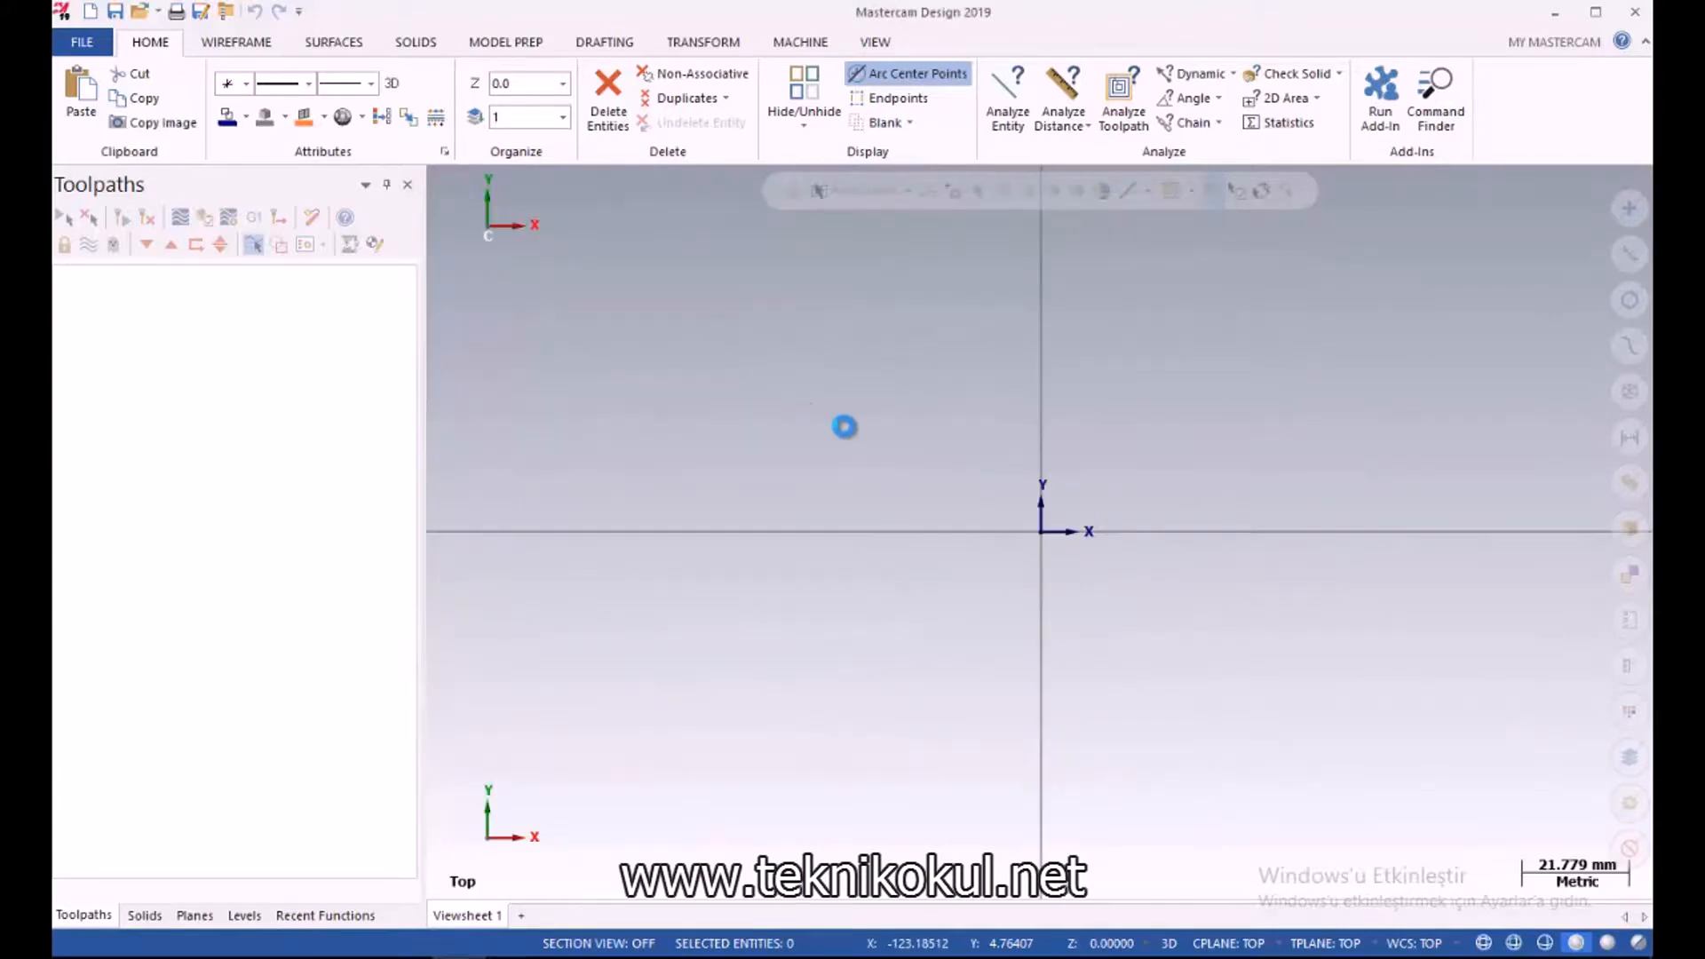
Create a Curve One Edge wireframe circle on the upper edge of the round hole
scroll(784, 480, down, 3)
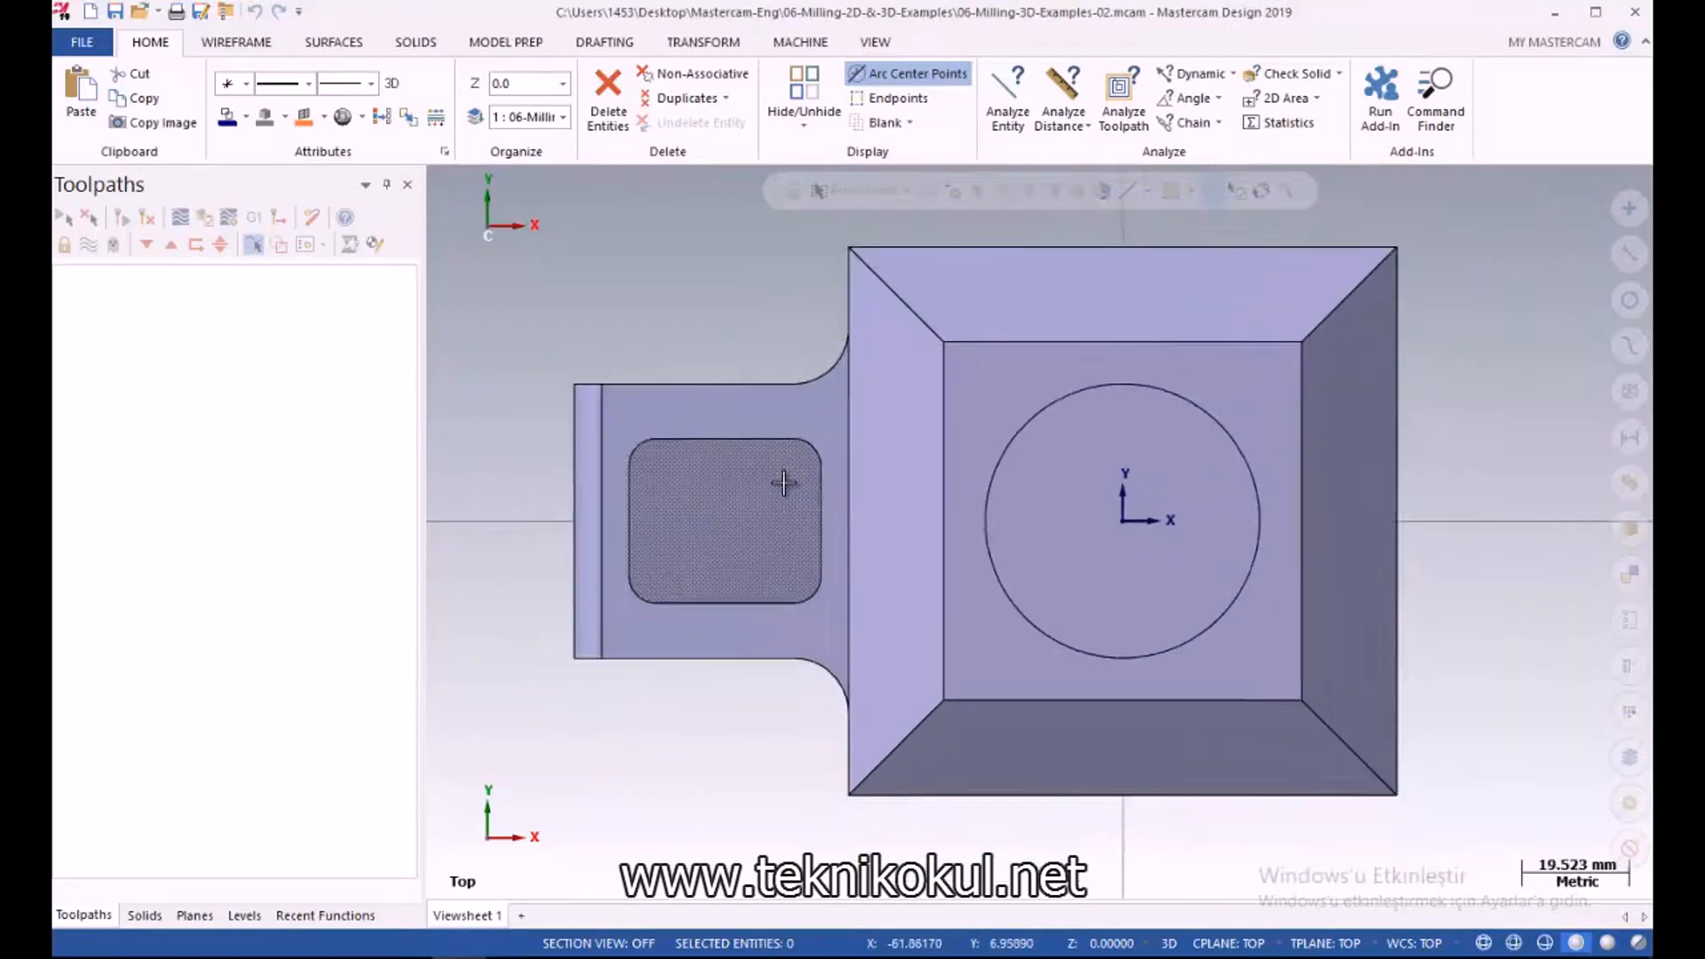
mouse_move(828, 619)
middle_down()
mouse_move(844, 545)
mouse_move(914, 476)
mouse_move(892, 506)
mouse_move(899, 537)
mouse_move(877, 456)
middle_up()
scroll(878, 456, down, 2)
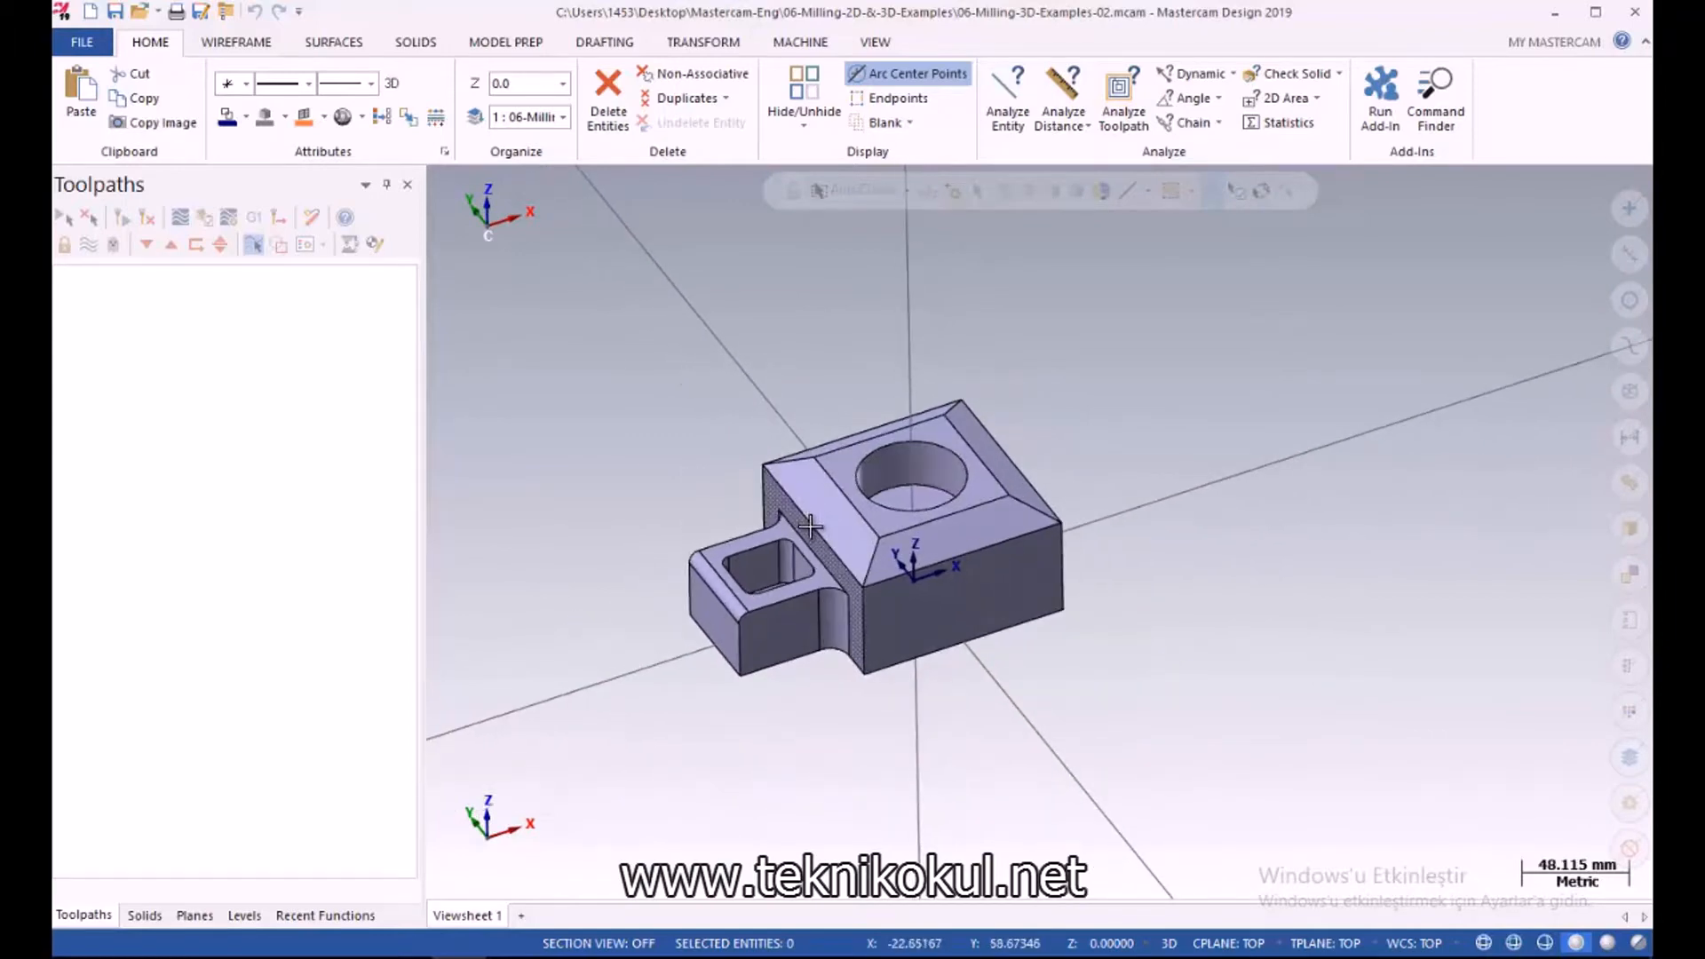
mouse_move(810, 526)
middle_down()
mouse_move(816, 483)
mouse_move(811, 497)
middle_up()
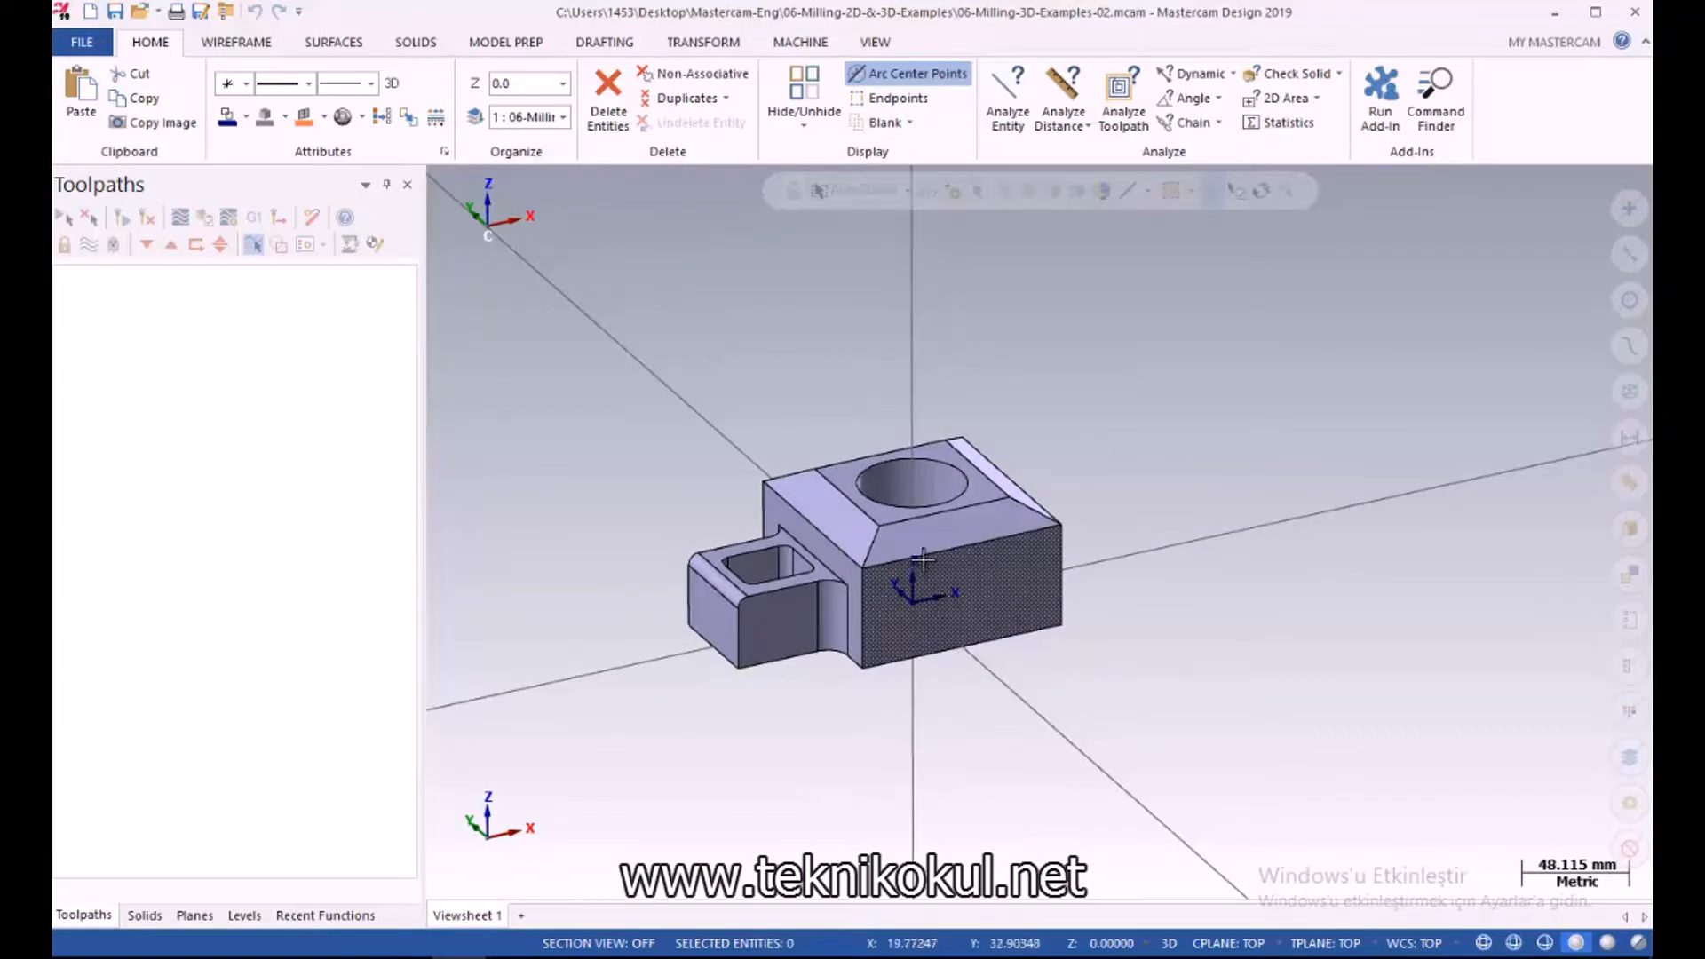
mouse_move(923, 558)
middle_down()
mouse_move(923, 602)
mouse_move(921, 587)
middle_up()
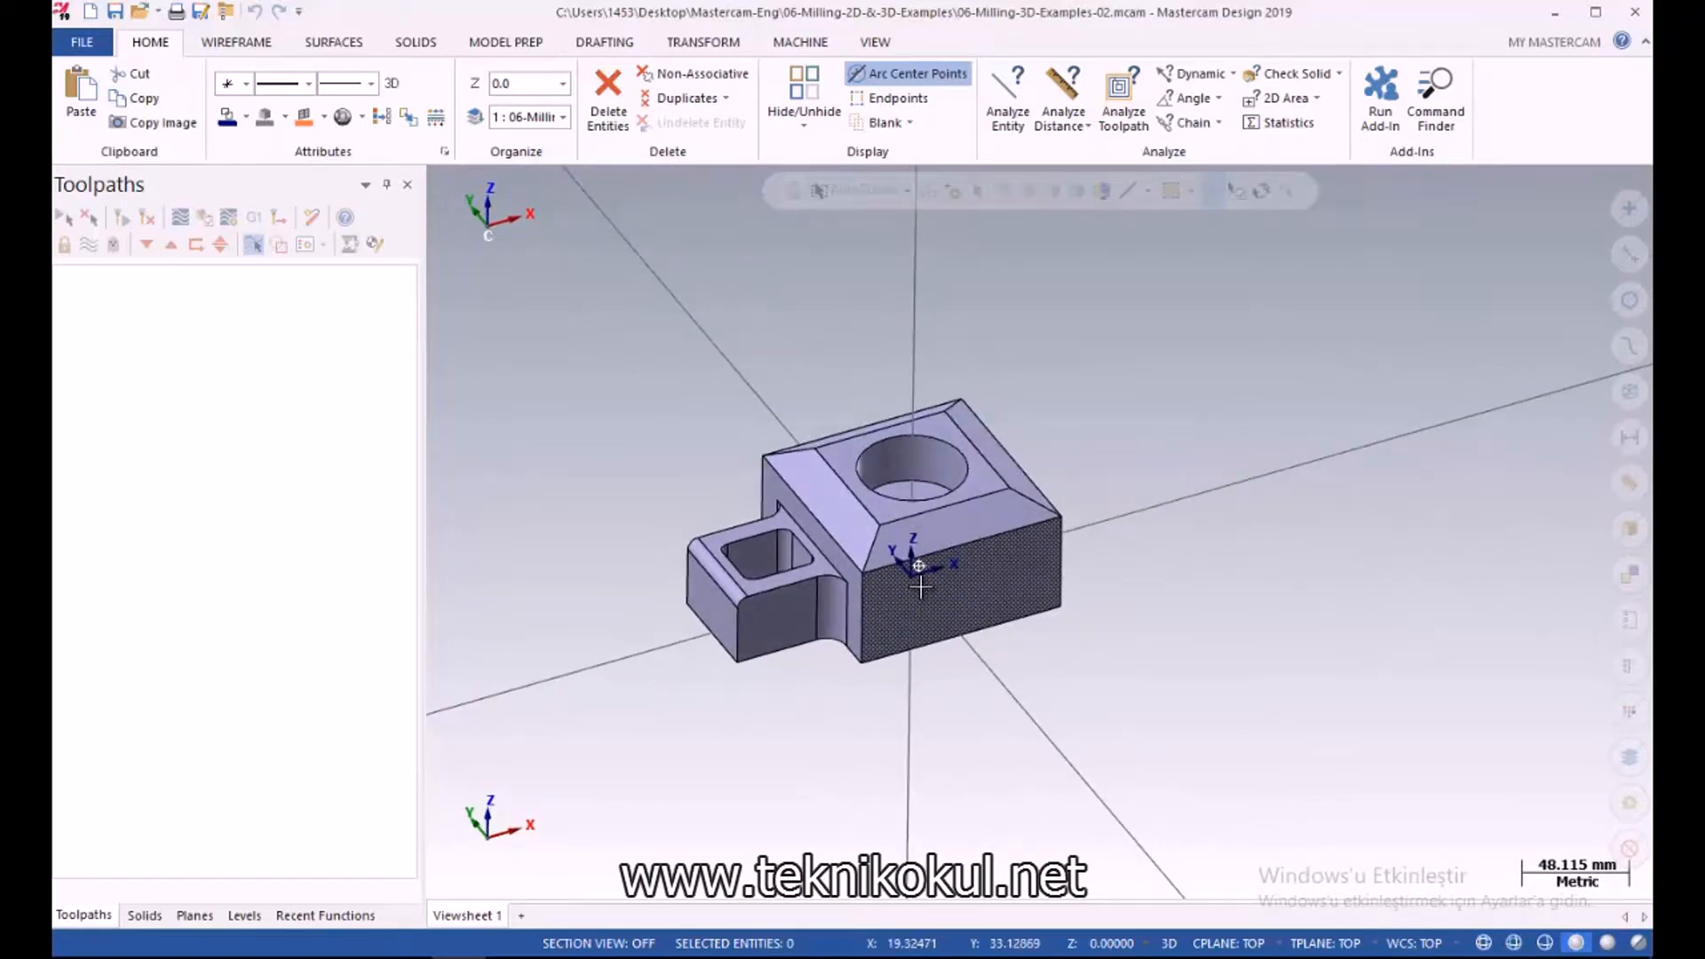
mouse_move(921, 588)
middle_down()
mouse_move(918, 619)
mouse_move(915, 597)
middle_up()
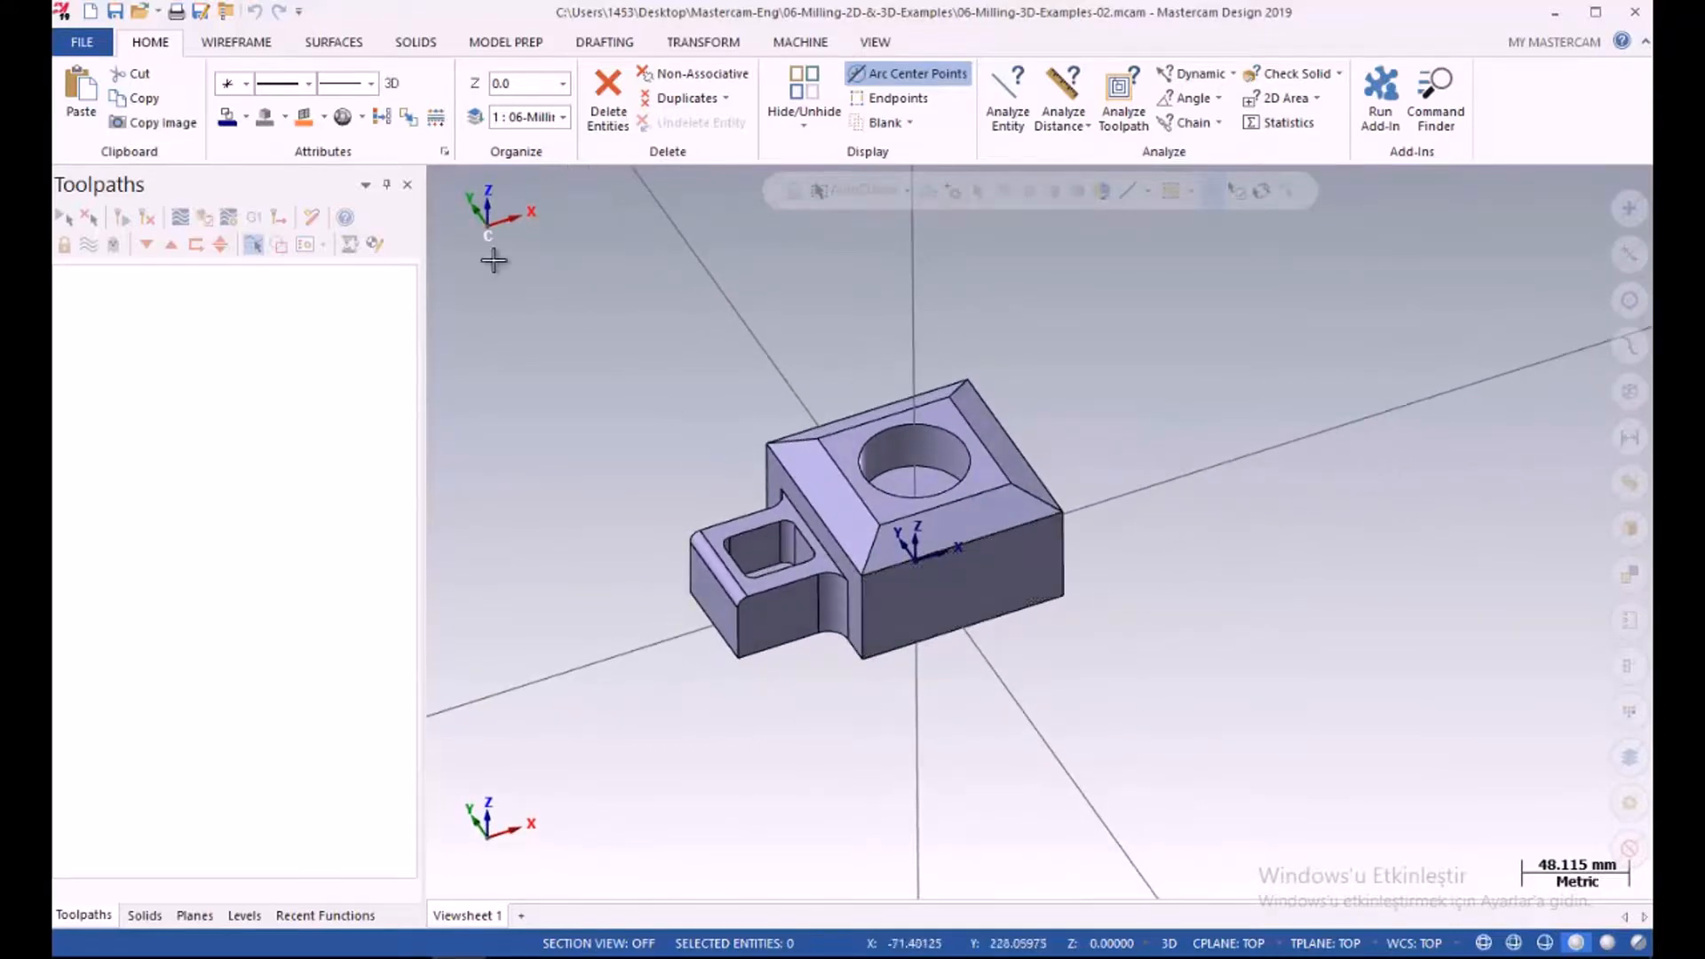
click(236, 42)
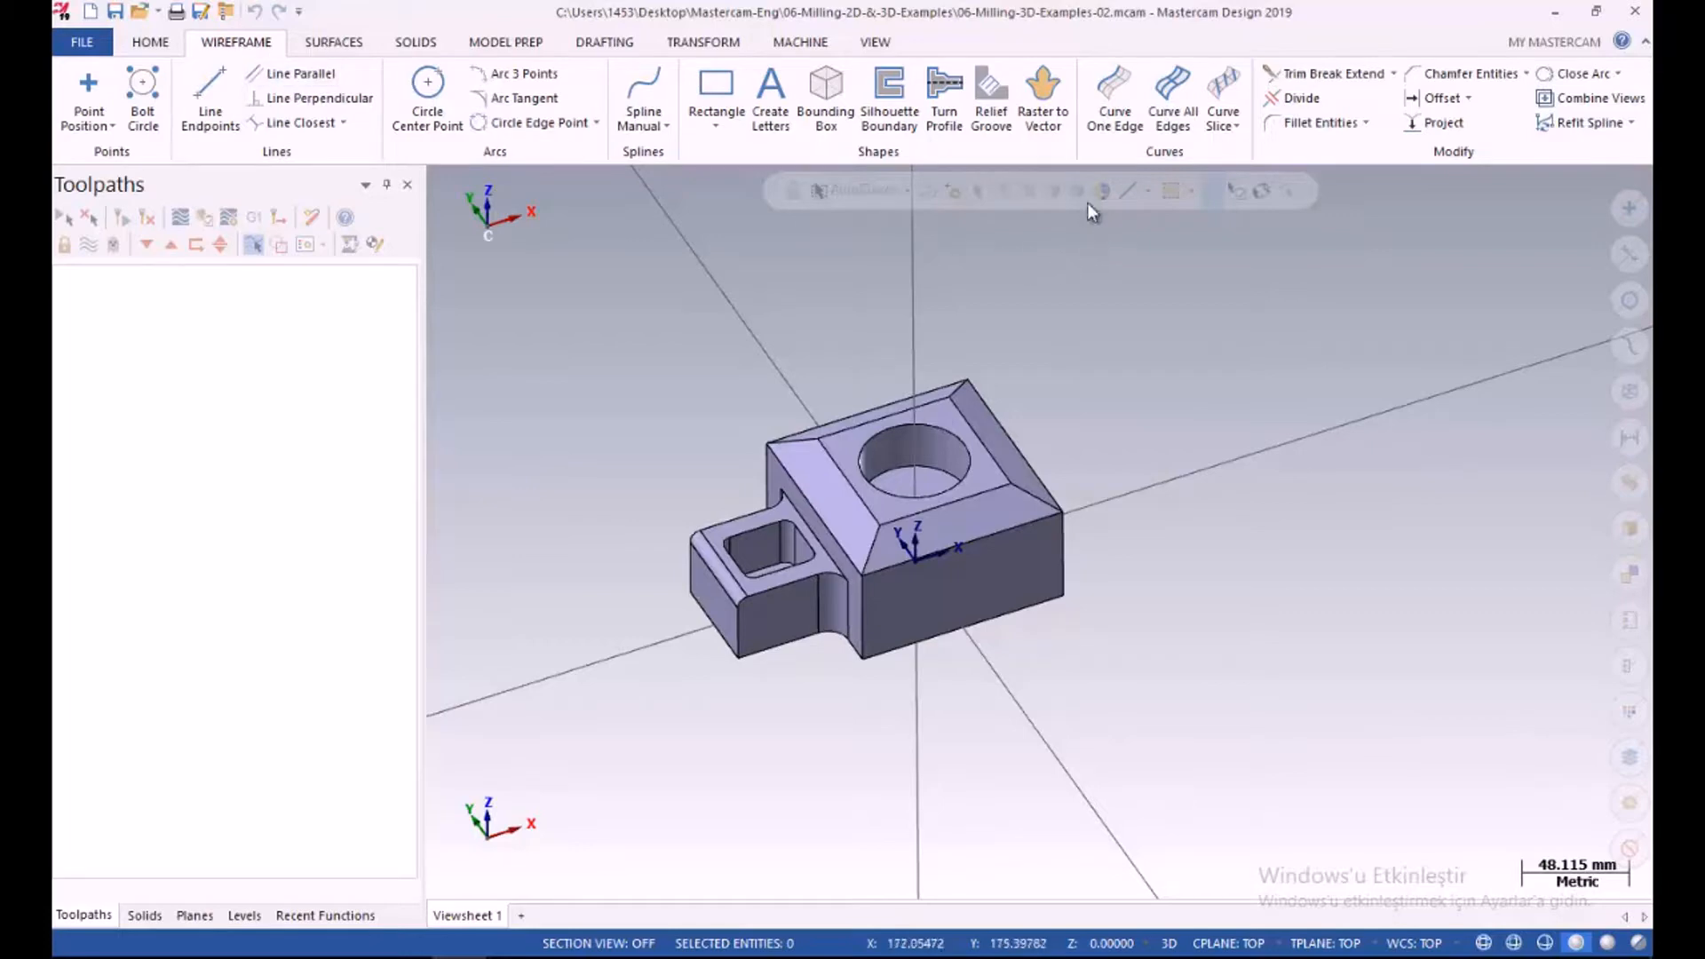
click(1124, 98)
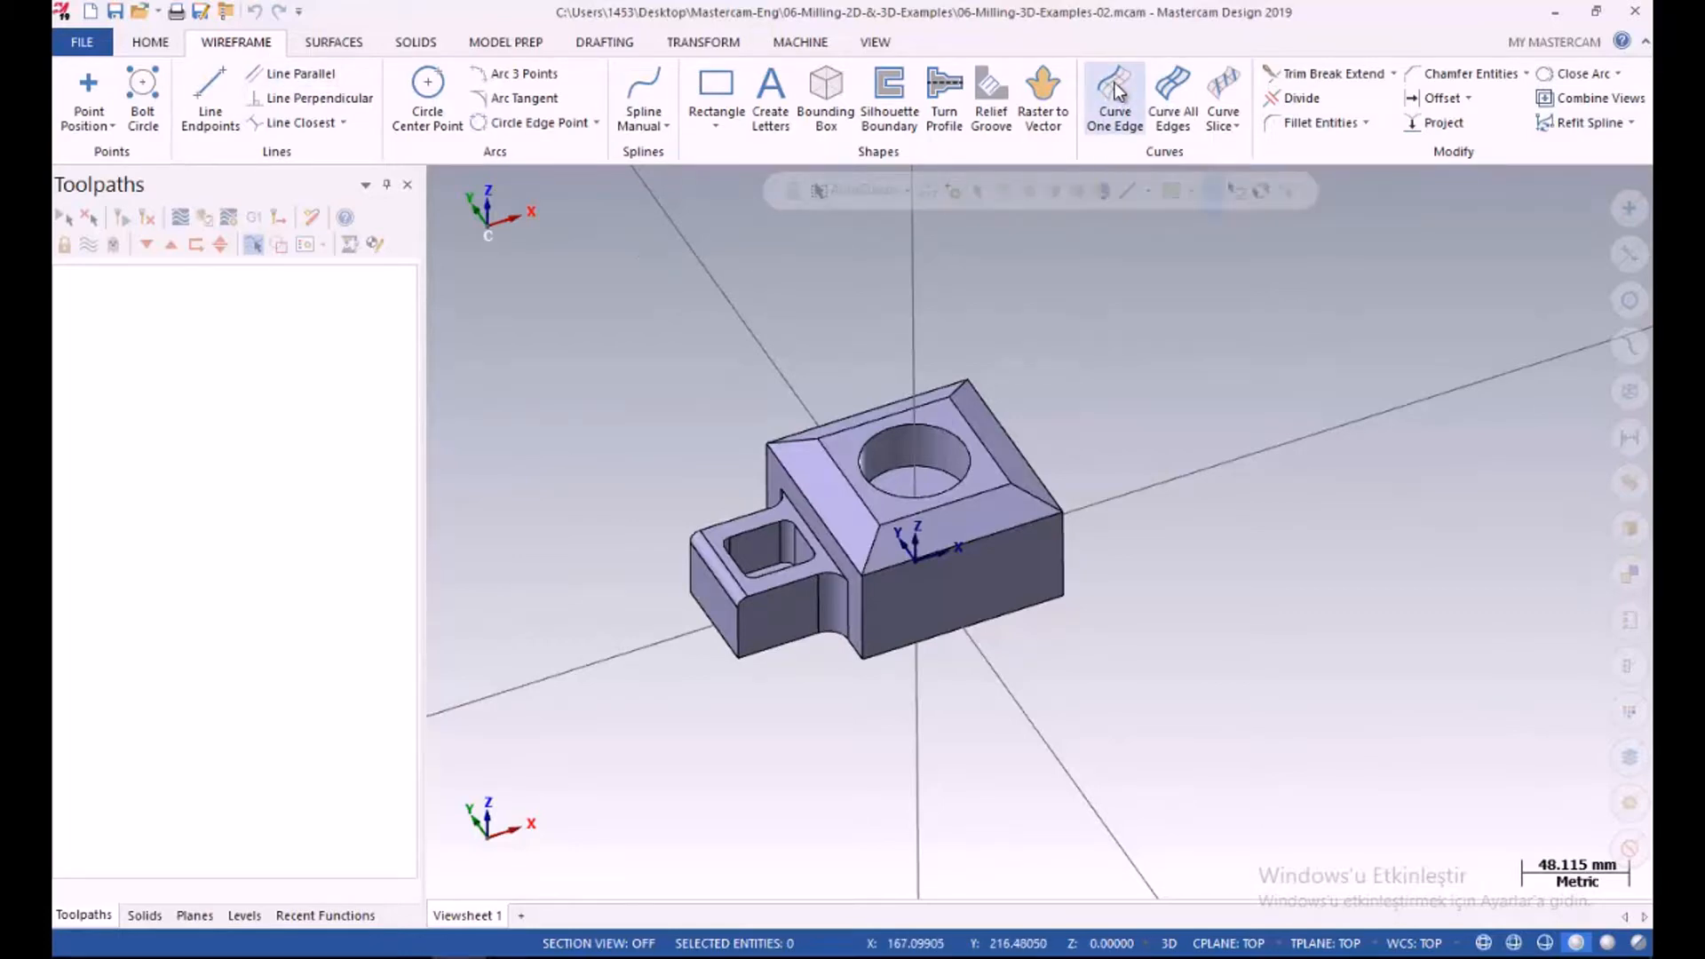
click(871, 442)
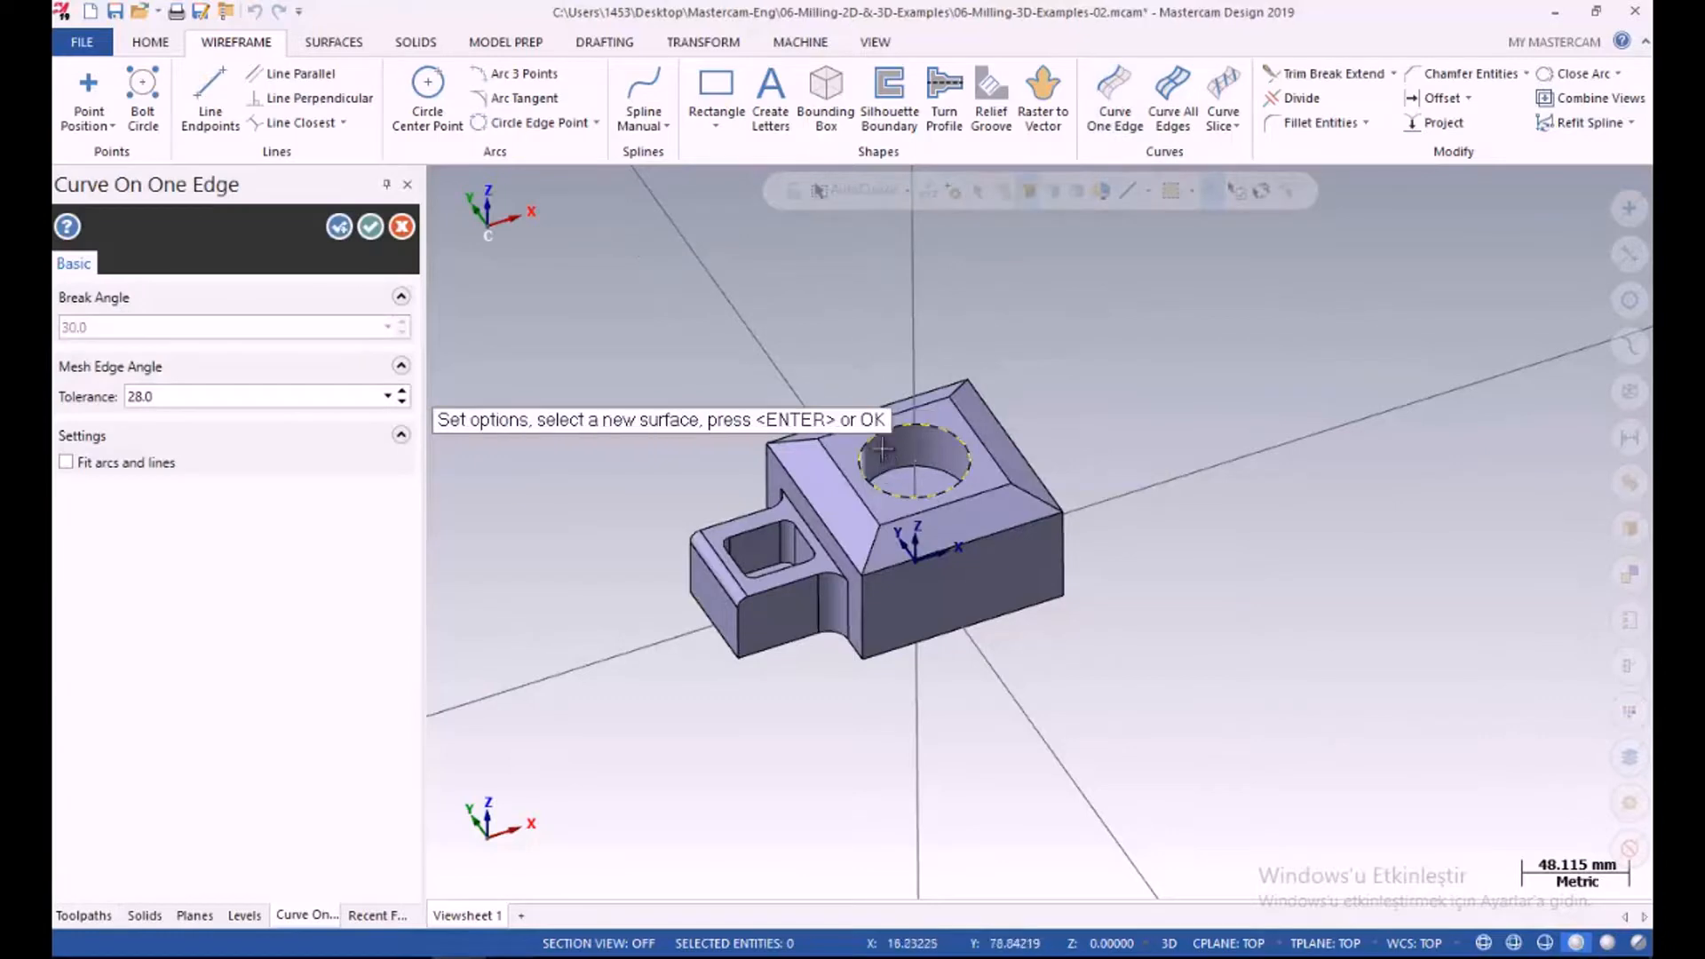
click(370, 227)
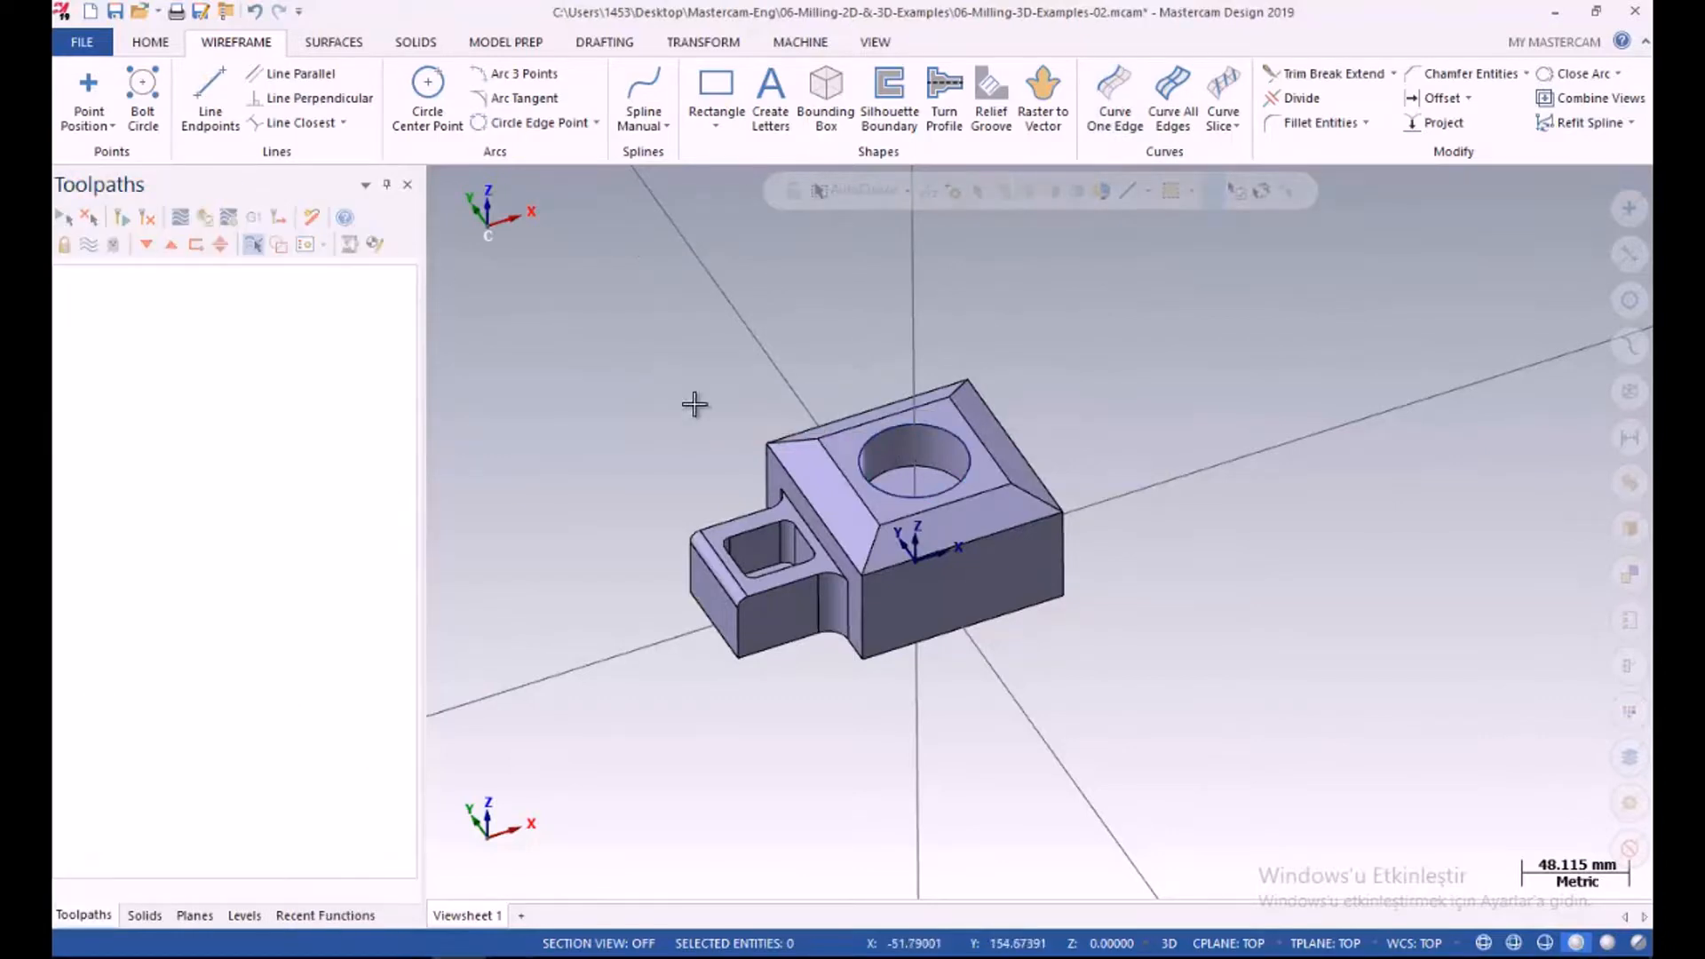
Move all geometry to the origin from the center of the round hole's upper circle, and clear the transform result colors
mouse_move(697, 400)
middle_down()
mouse_move(697, 476)
mouse_move(710, 395)
mouse_move(693, 369)
mouse_move(696, 392)
middle_up()
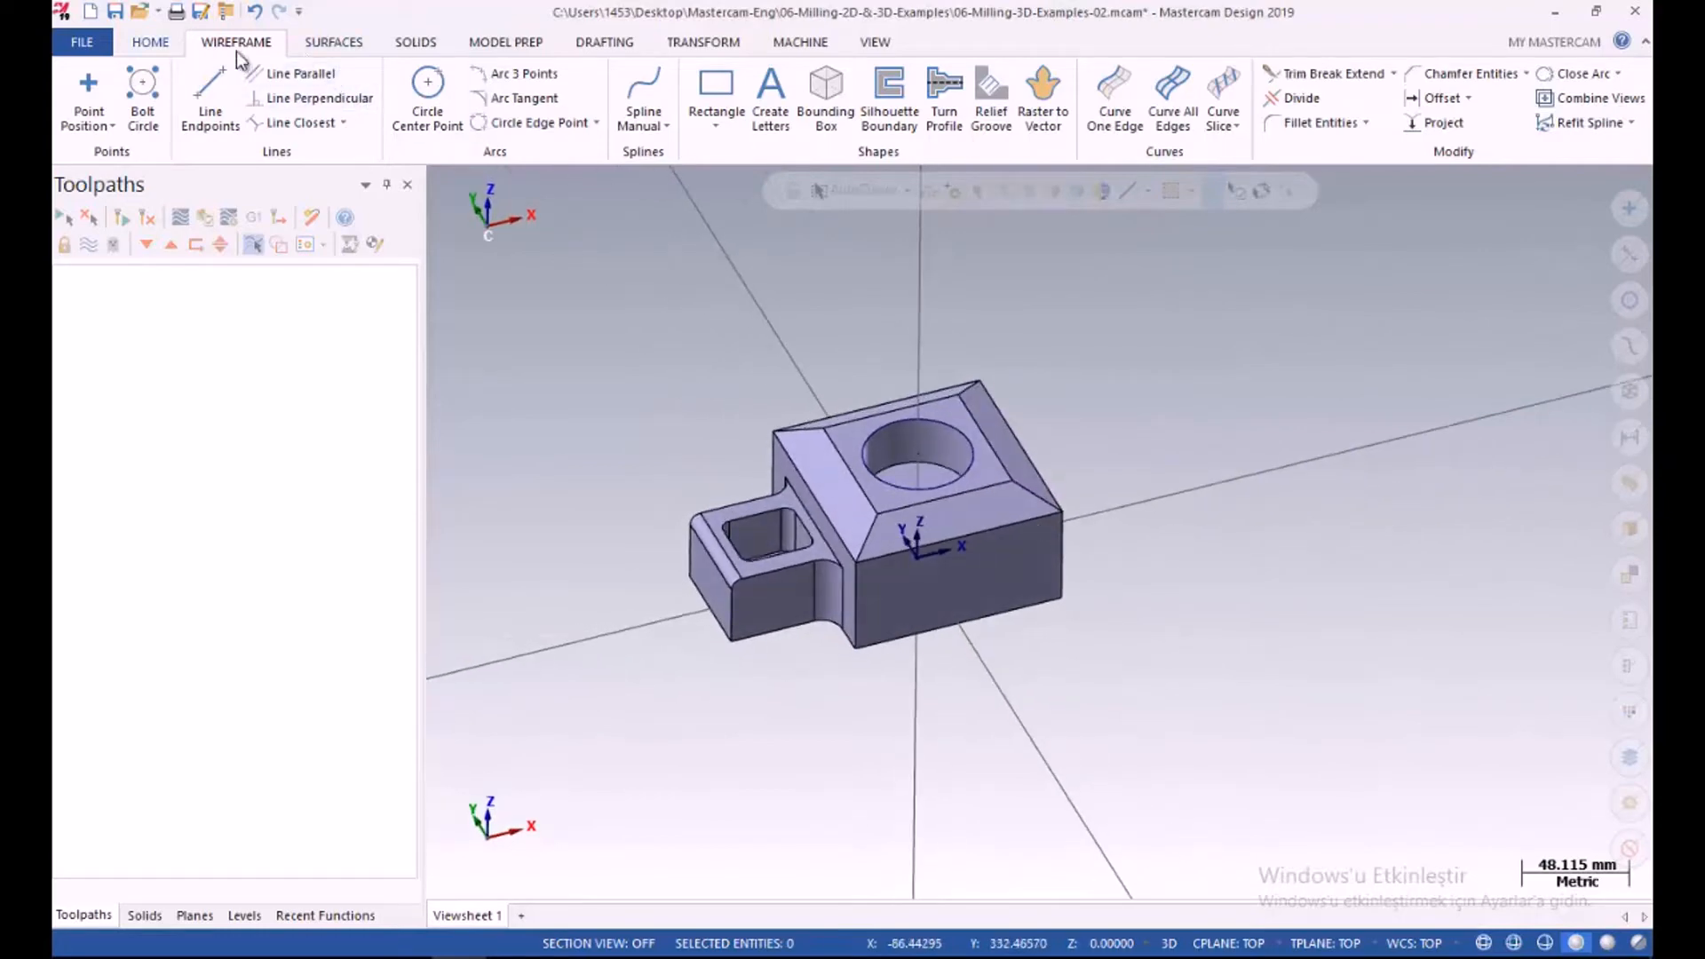
click(689, 47)
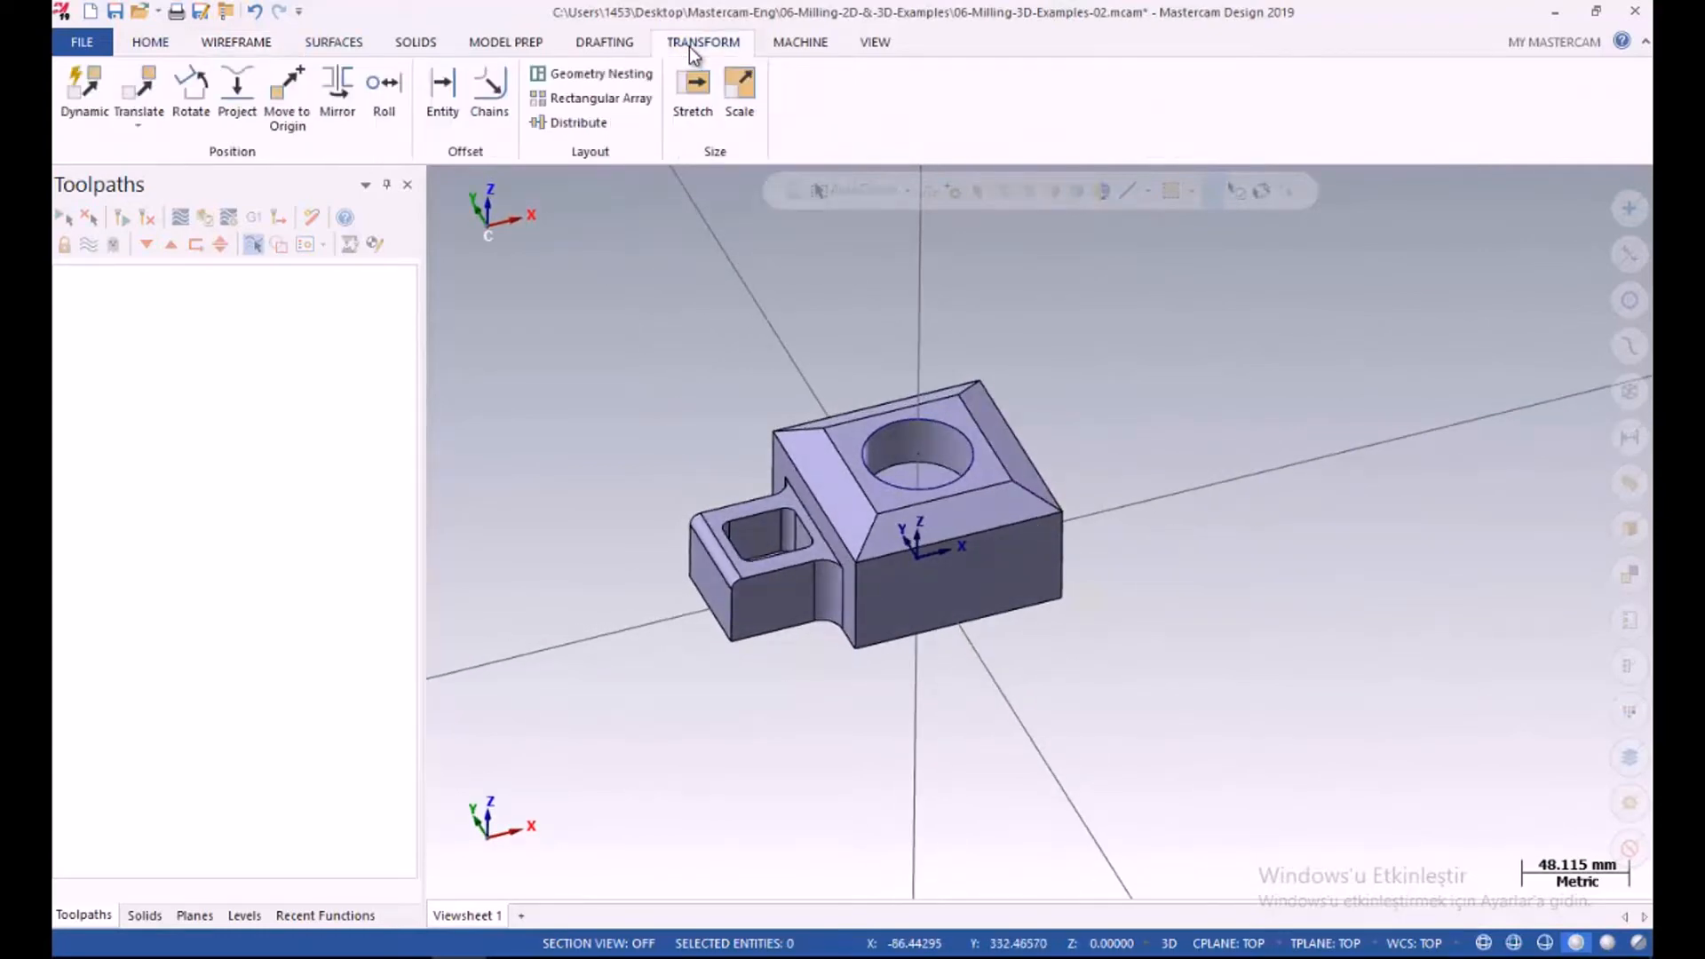
click(281, 100)
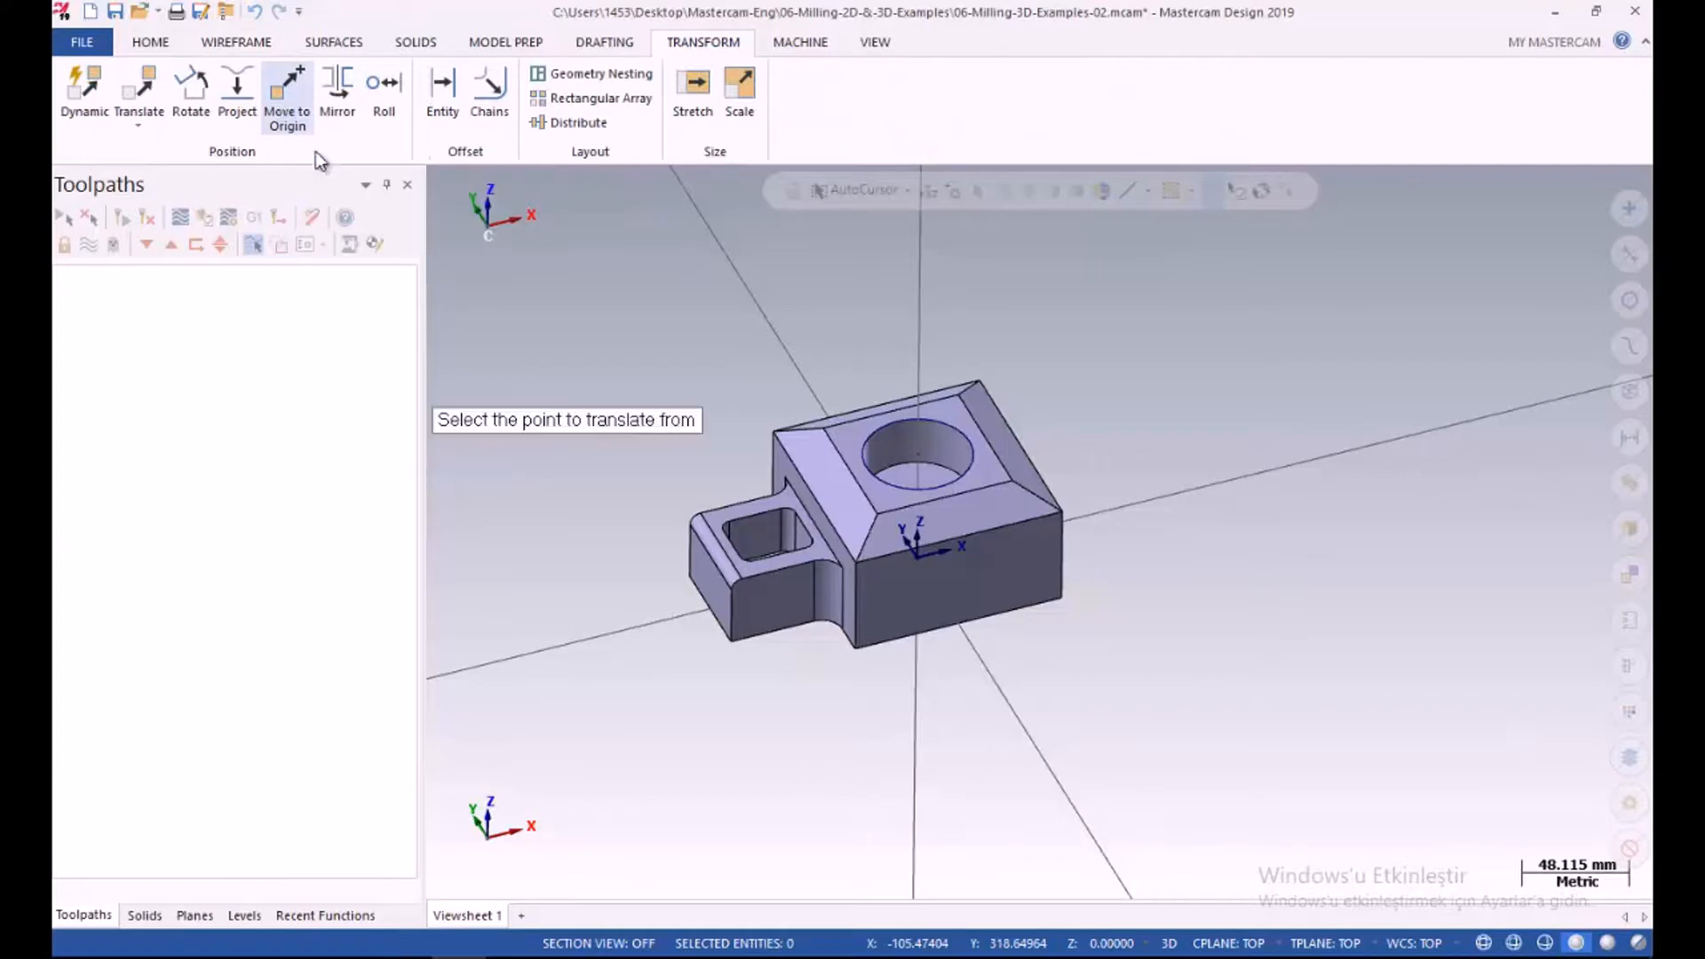
click(916, 454)
right_click(548, 347)
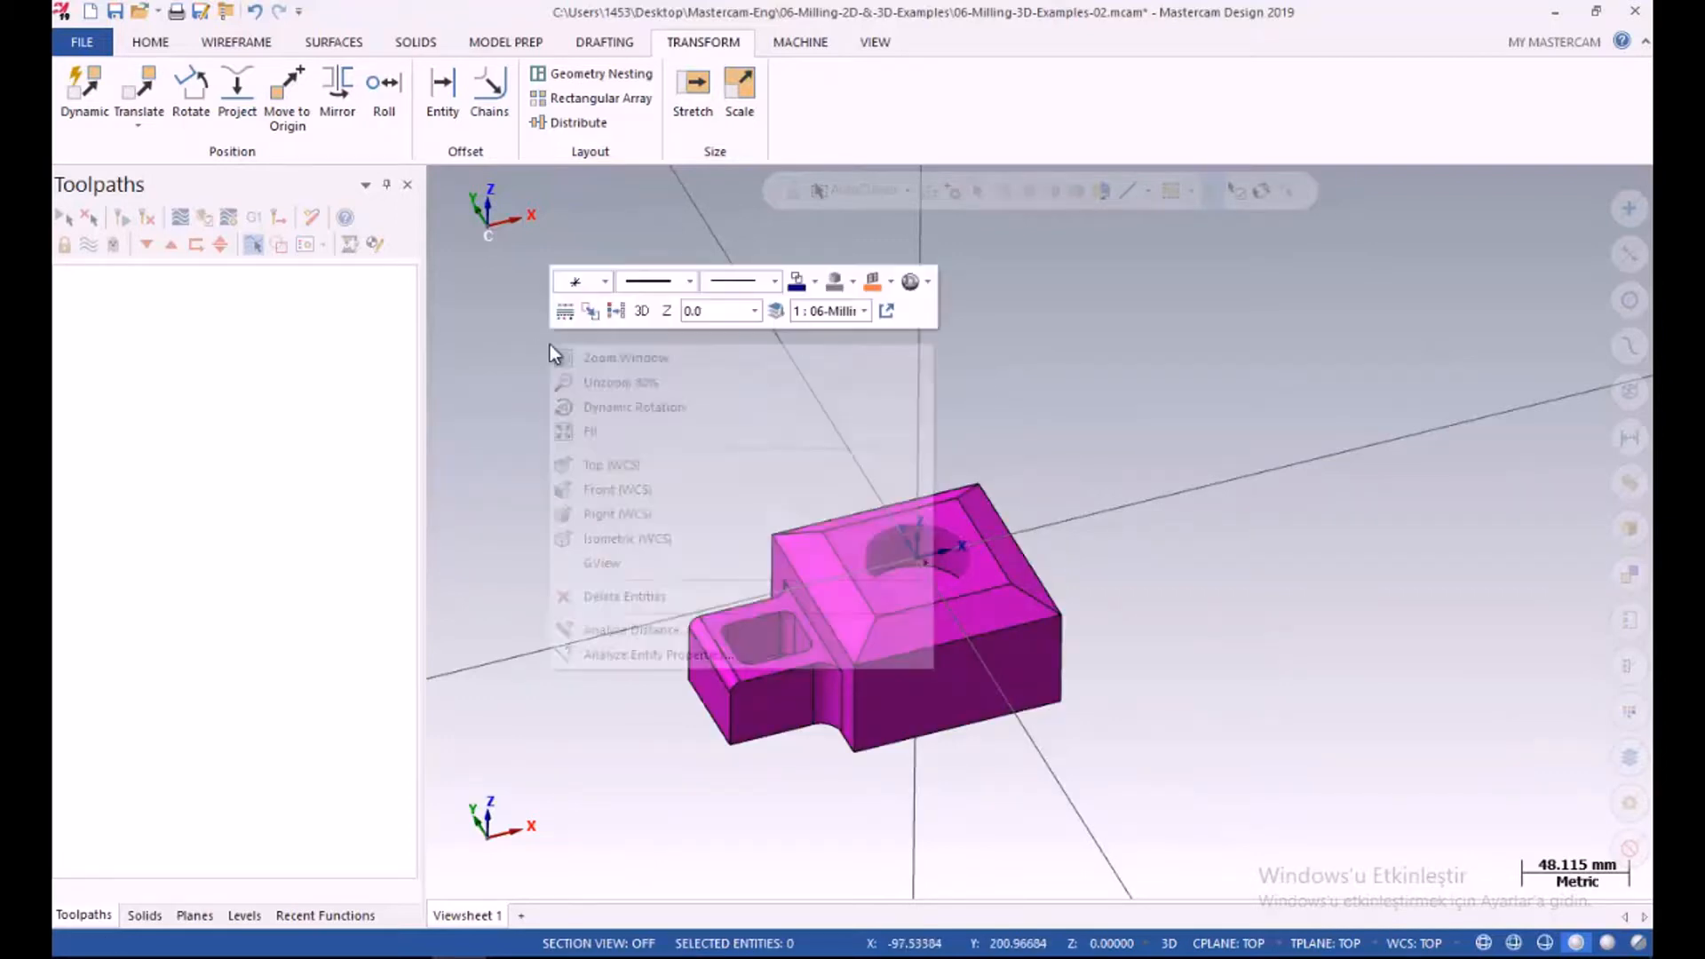
click(617, 317)
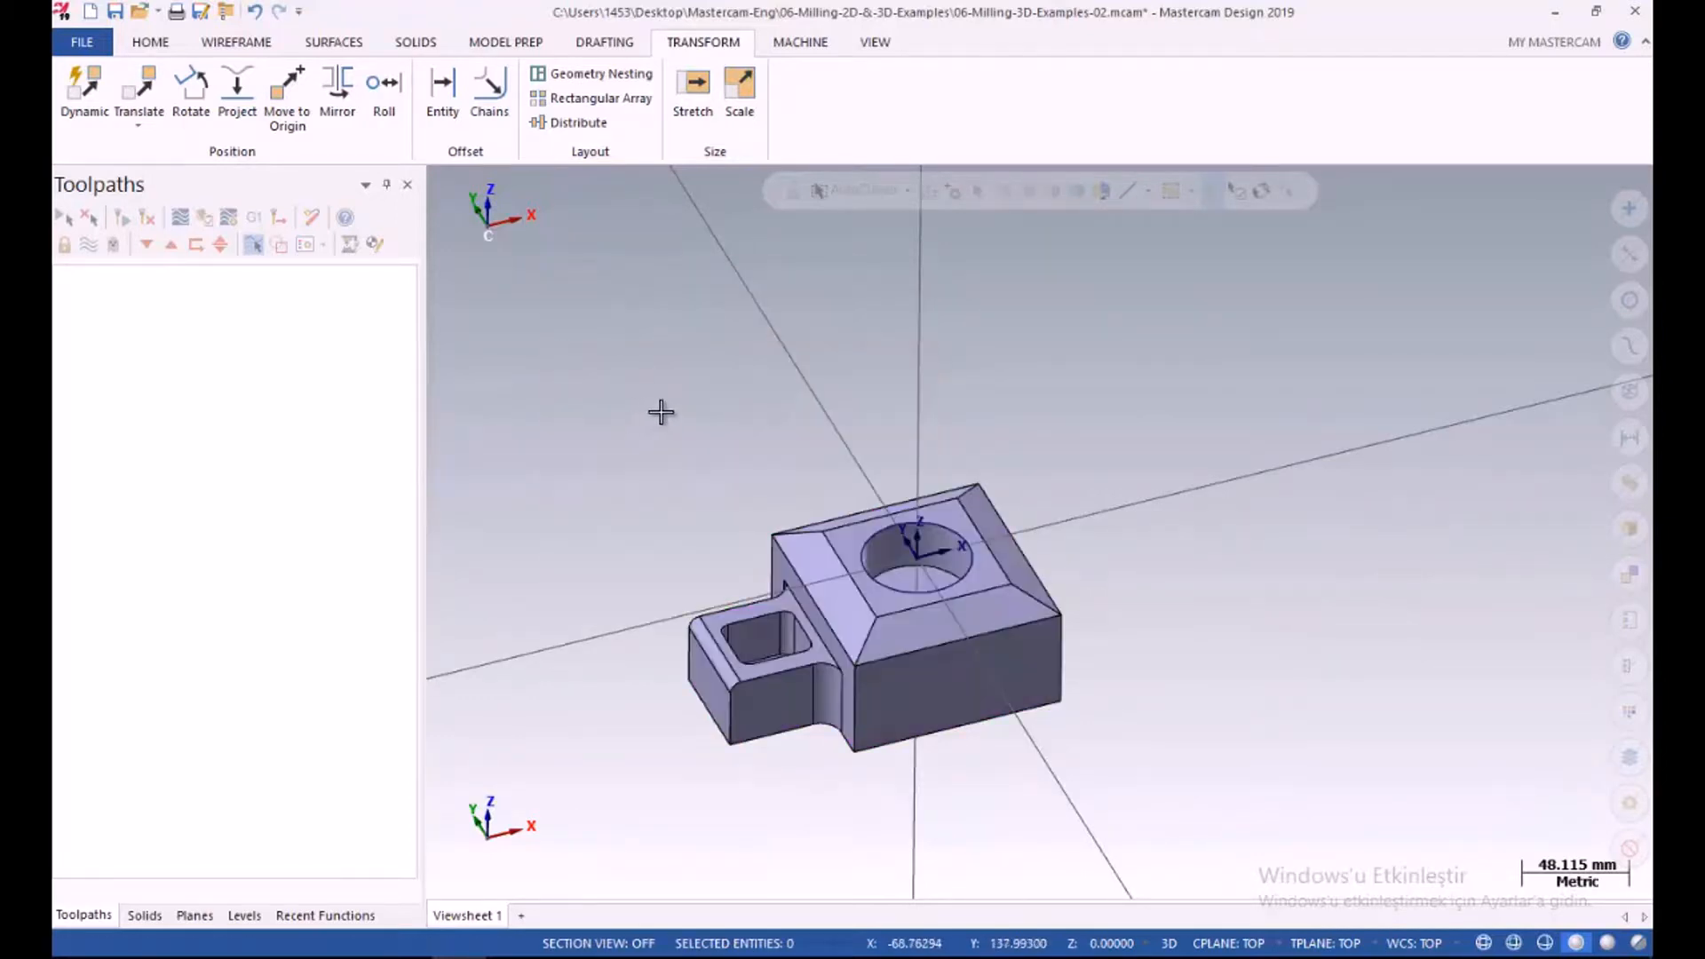
Add a machine group to the part using the default mill machine
middle_drag(663, 408, 742, 483)
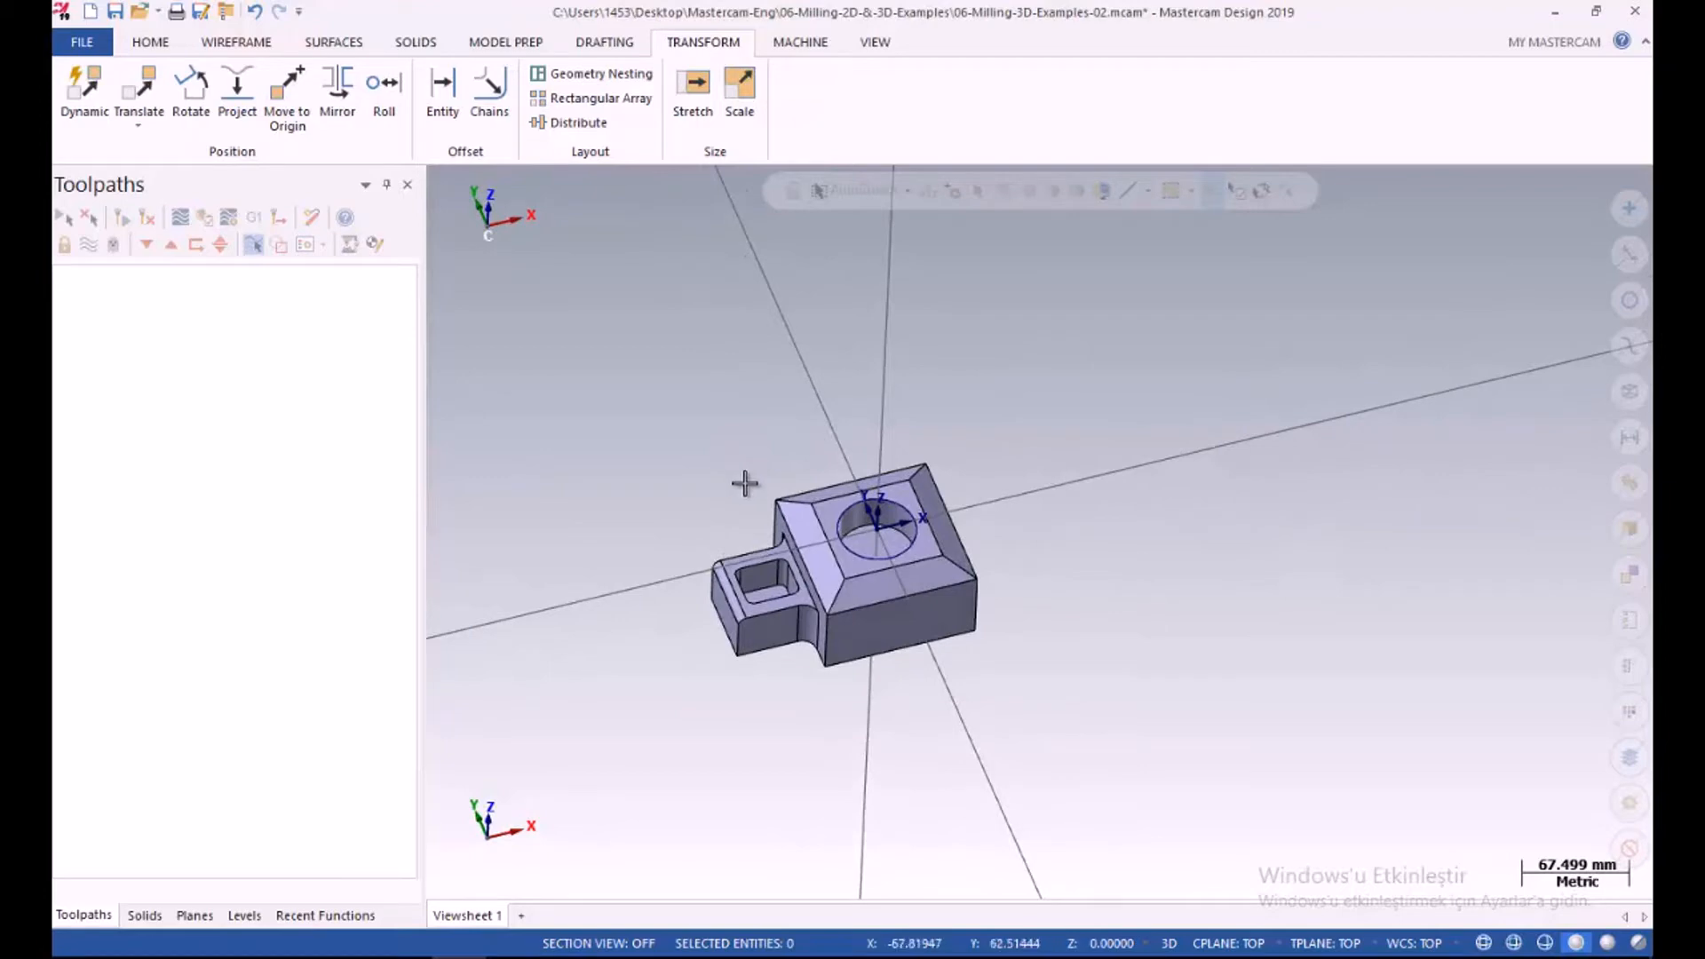
scroll(744, 533, up, 3)
scroll(726, 532, up, 1)
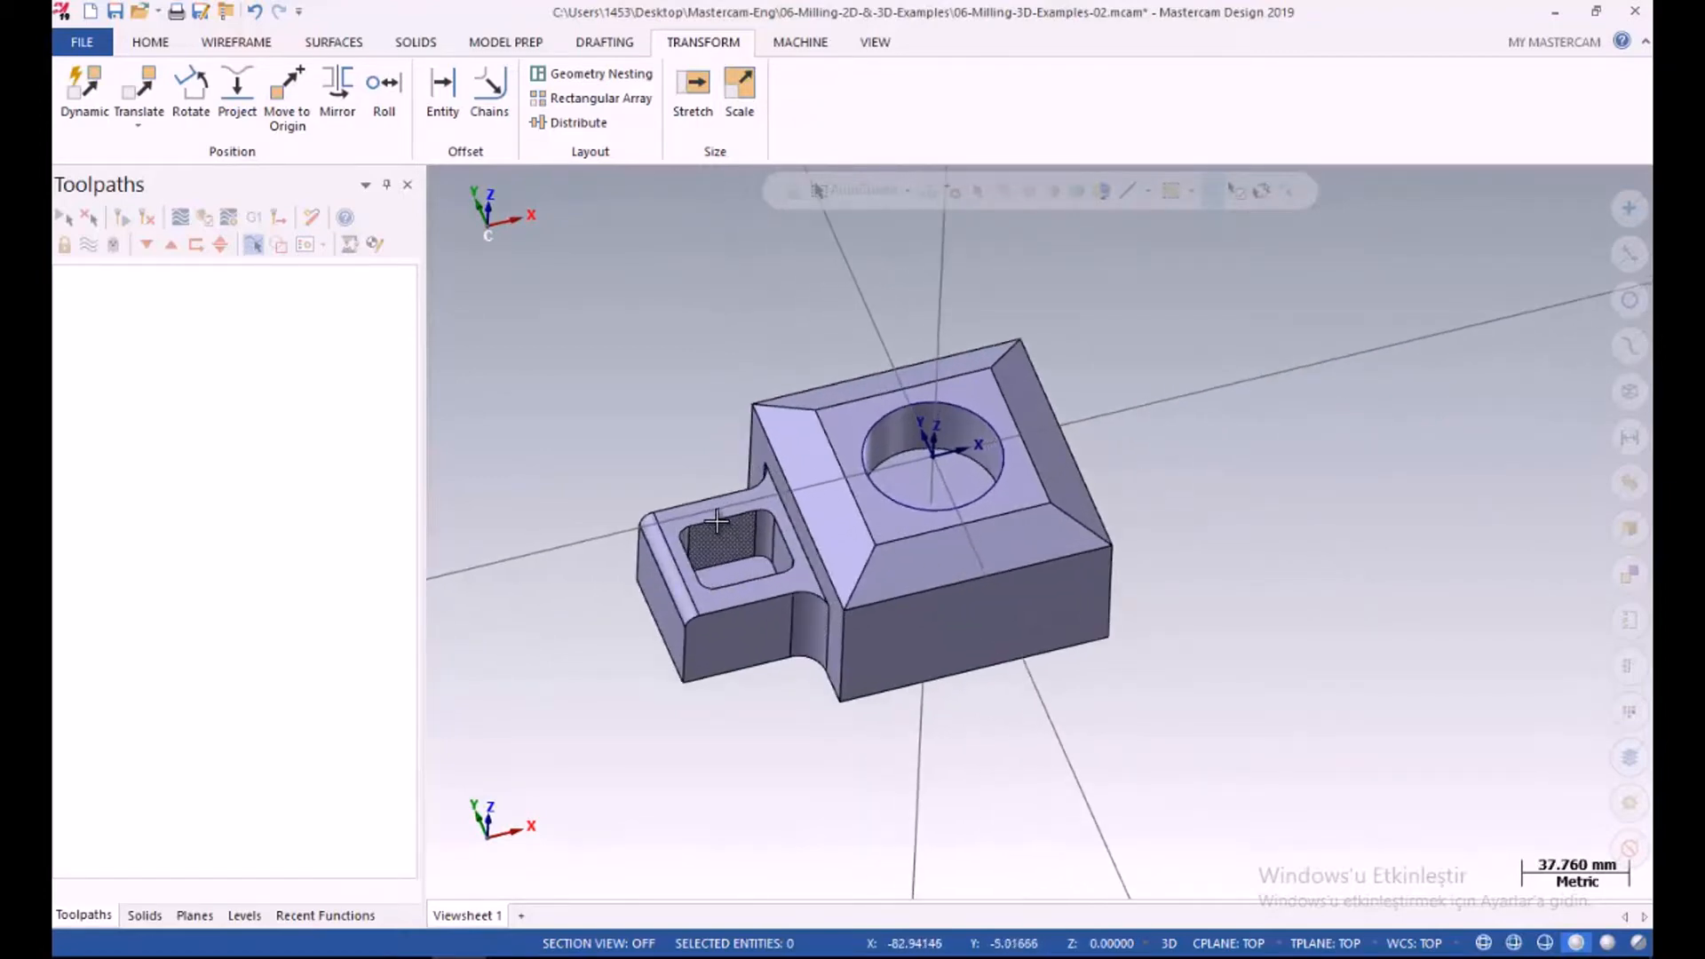
middle_drag(720, 526, 724, 479)
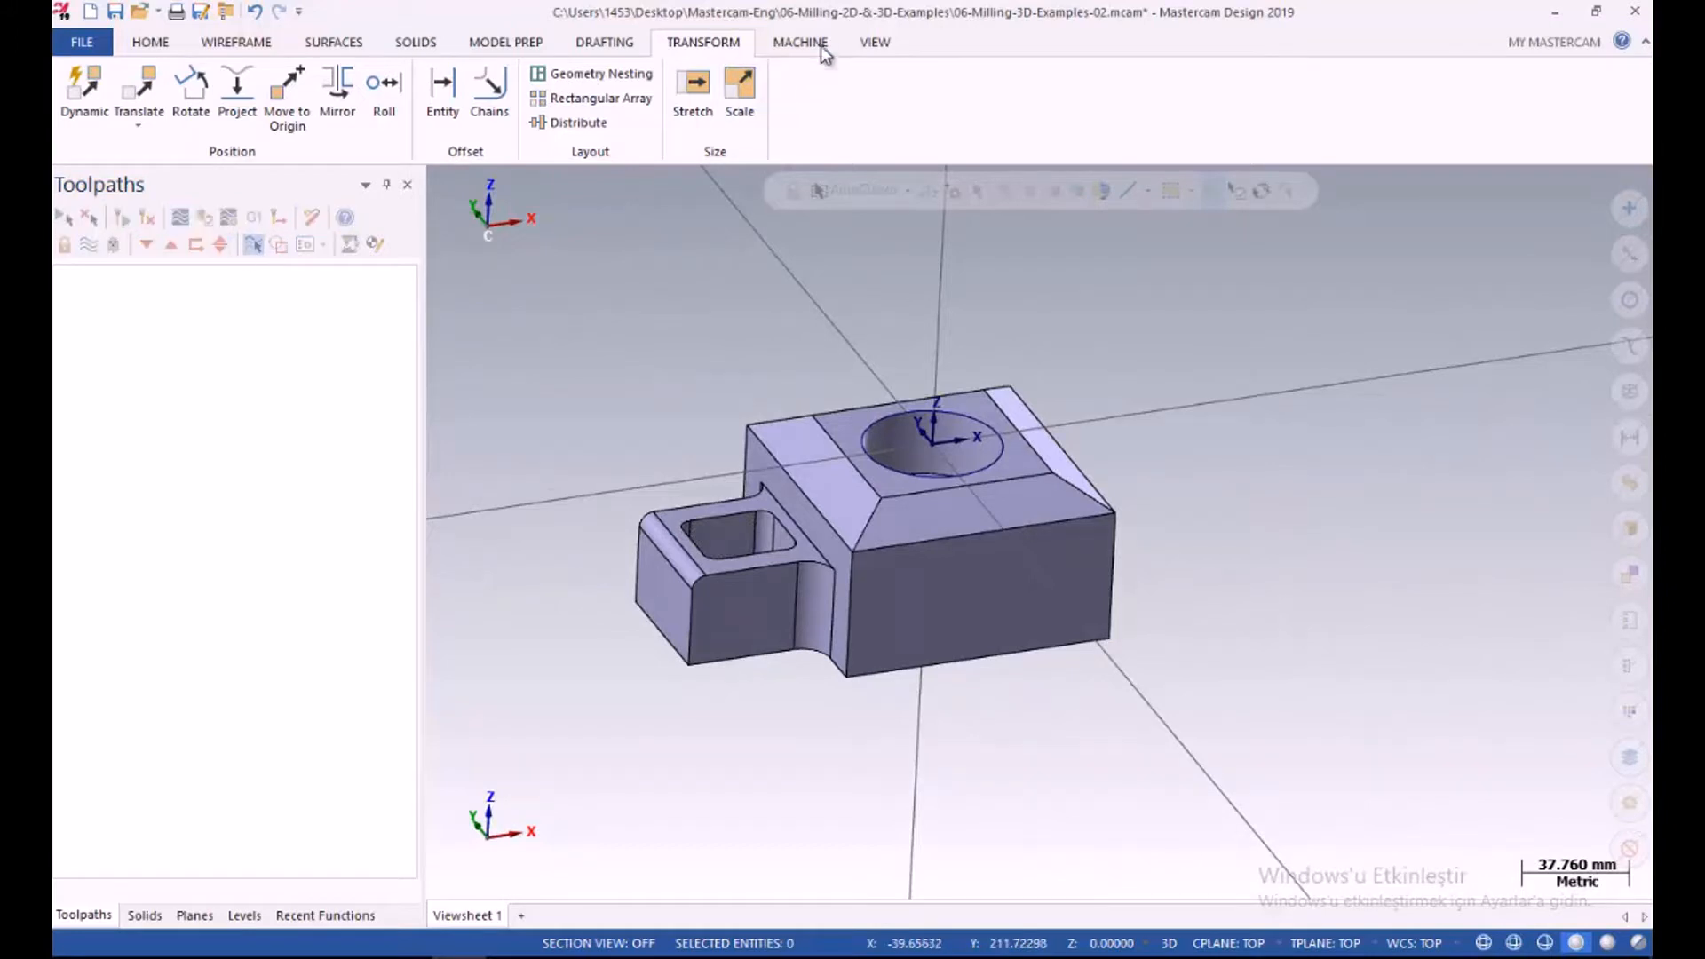
click(796, 39)
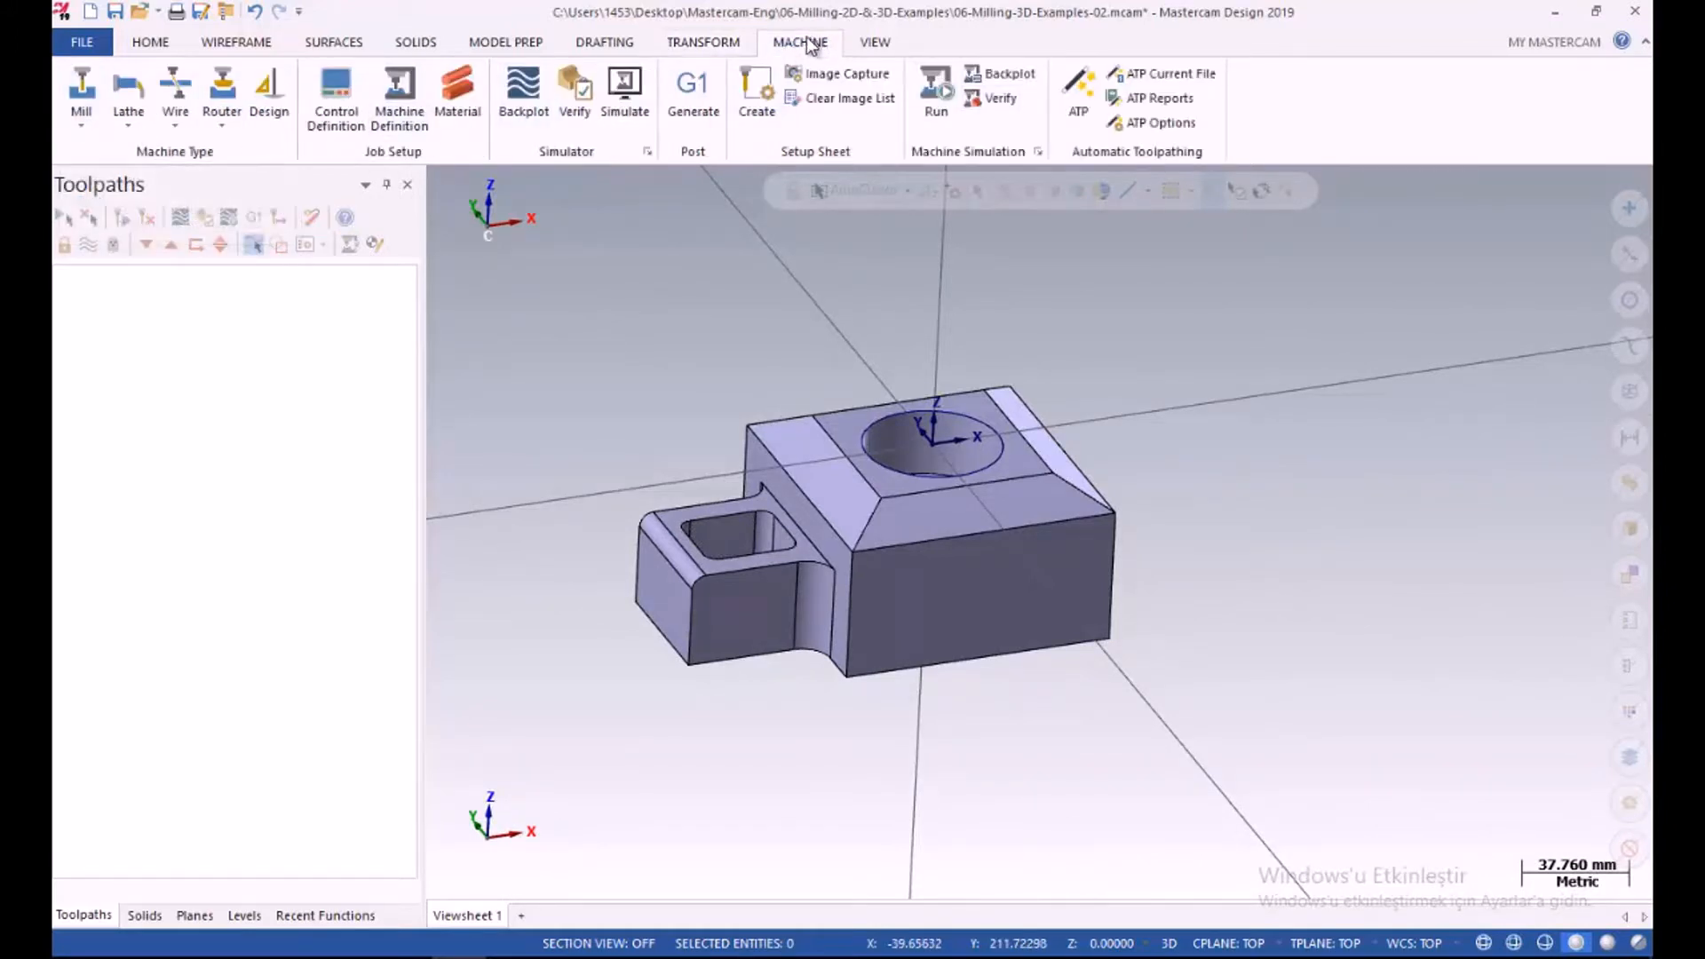
click(79, 128)
click(109, 154)
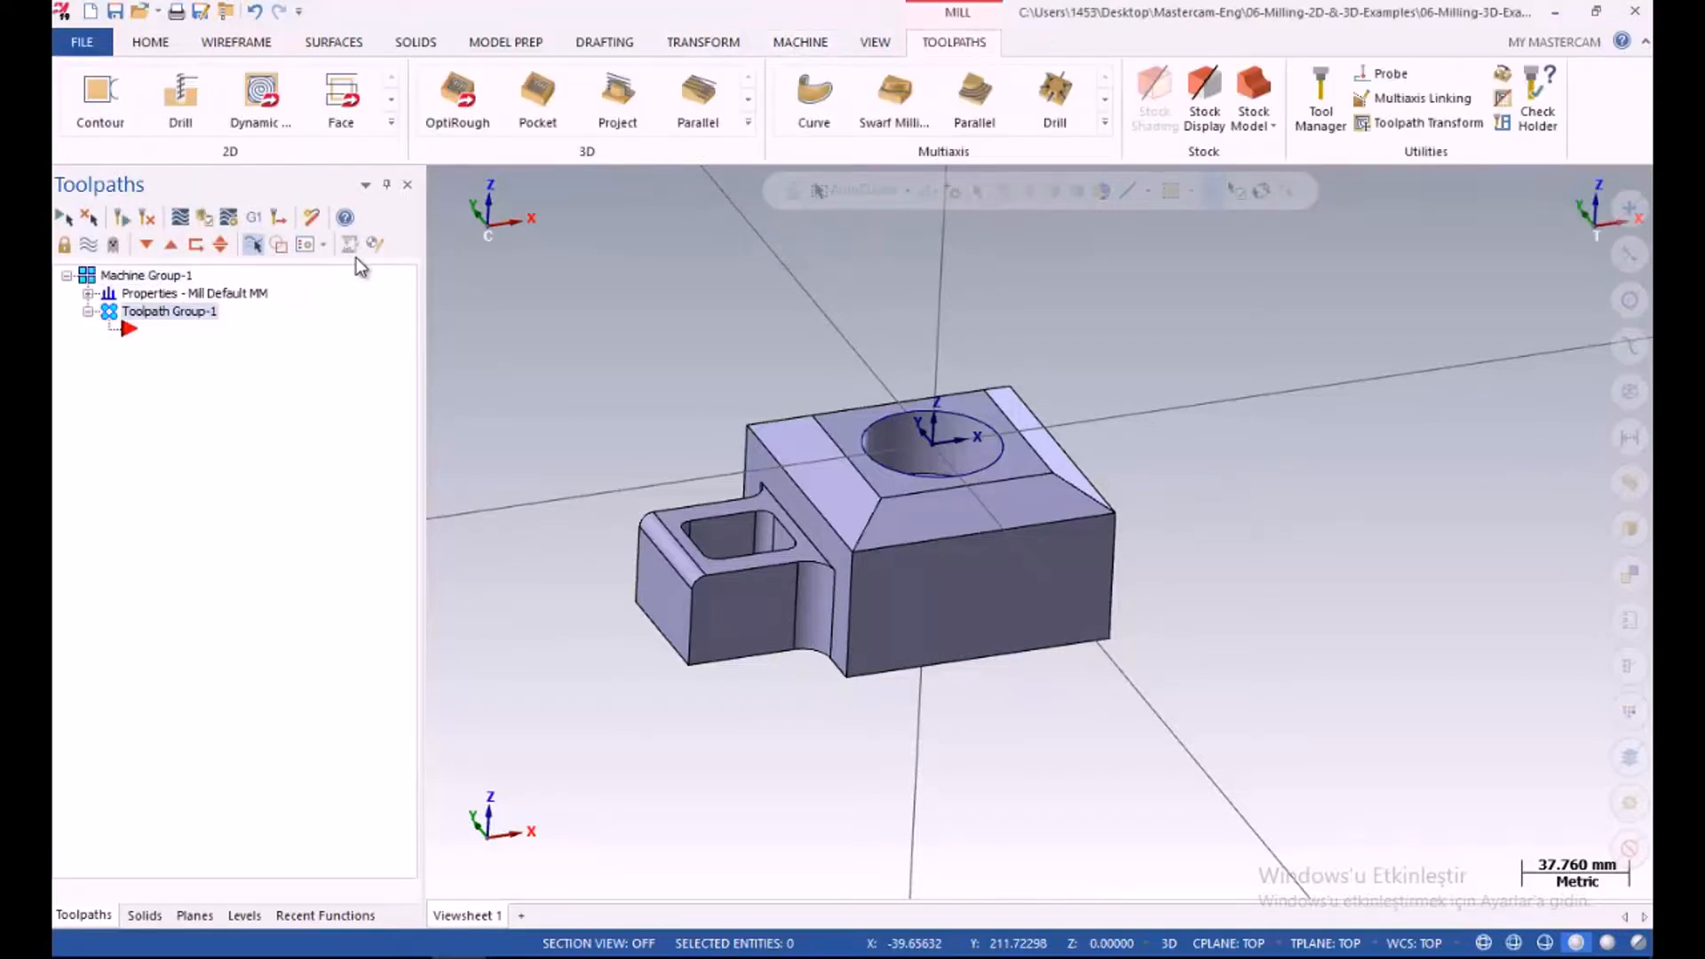
Switch construction to 2D mode and create a flat 150 x 100 mm rectangular bounding box around the solid part
mouse_move(696, 391)
middle_down()
mouse_move(689, 511)
mouse_move(687, 364)
mouse_move(689, 414)
middle_up()
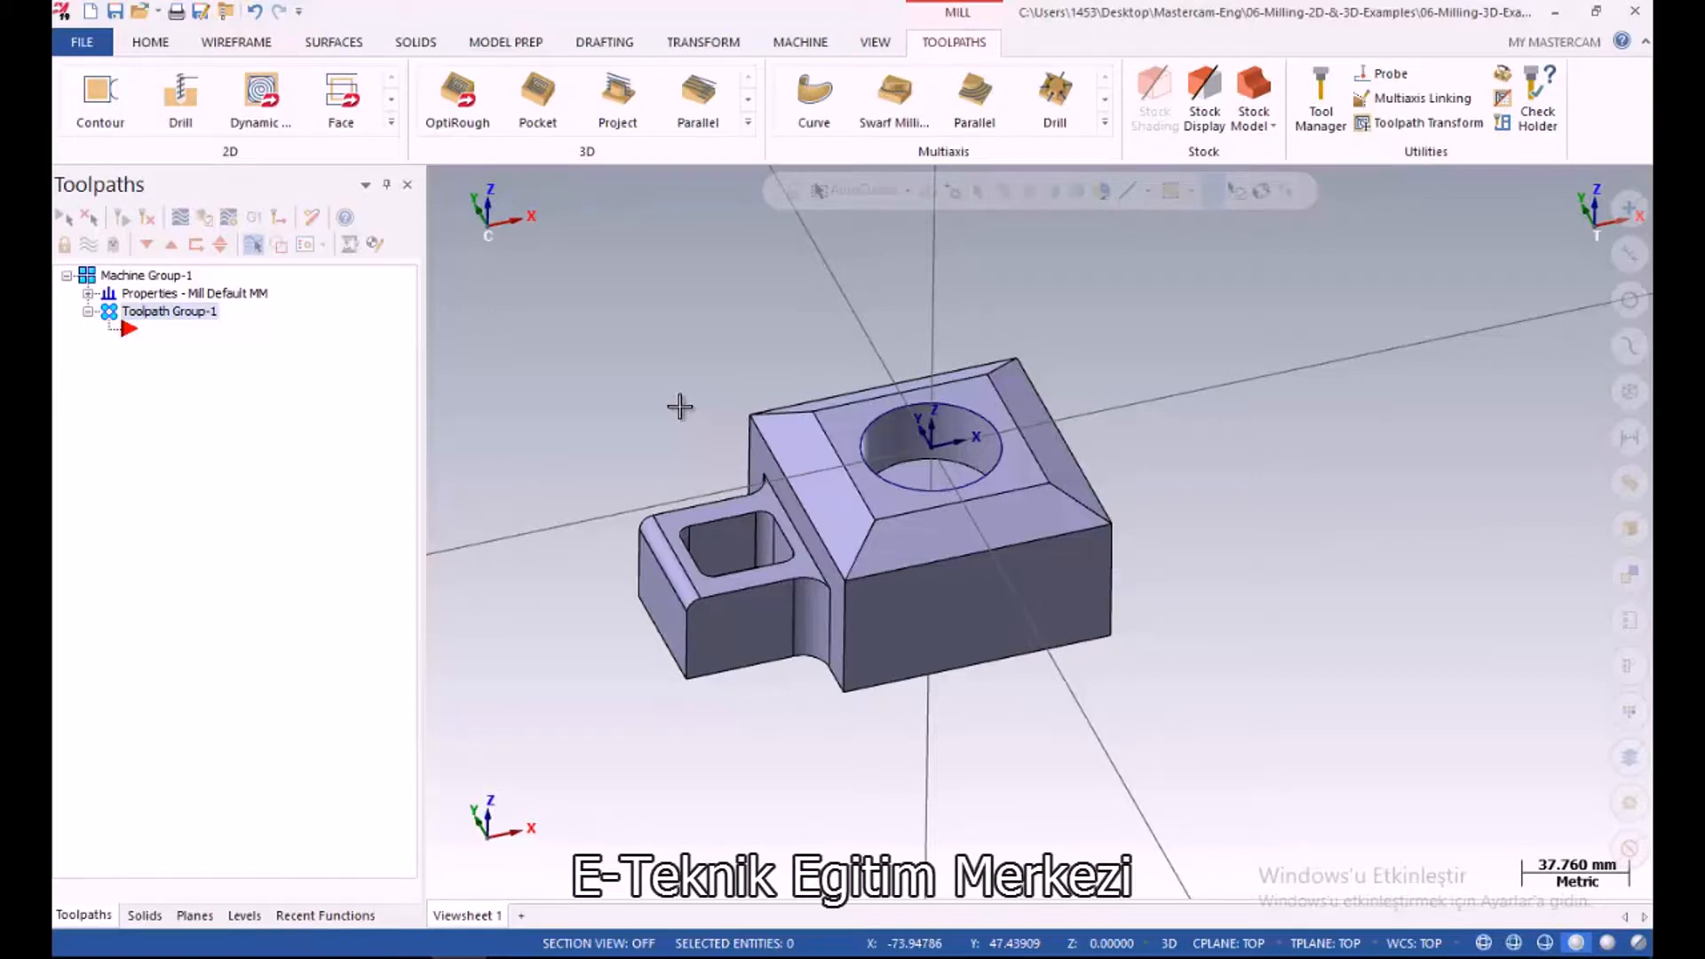
middle_drag(671, 396, 676, 472)
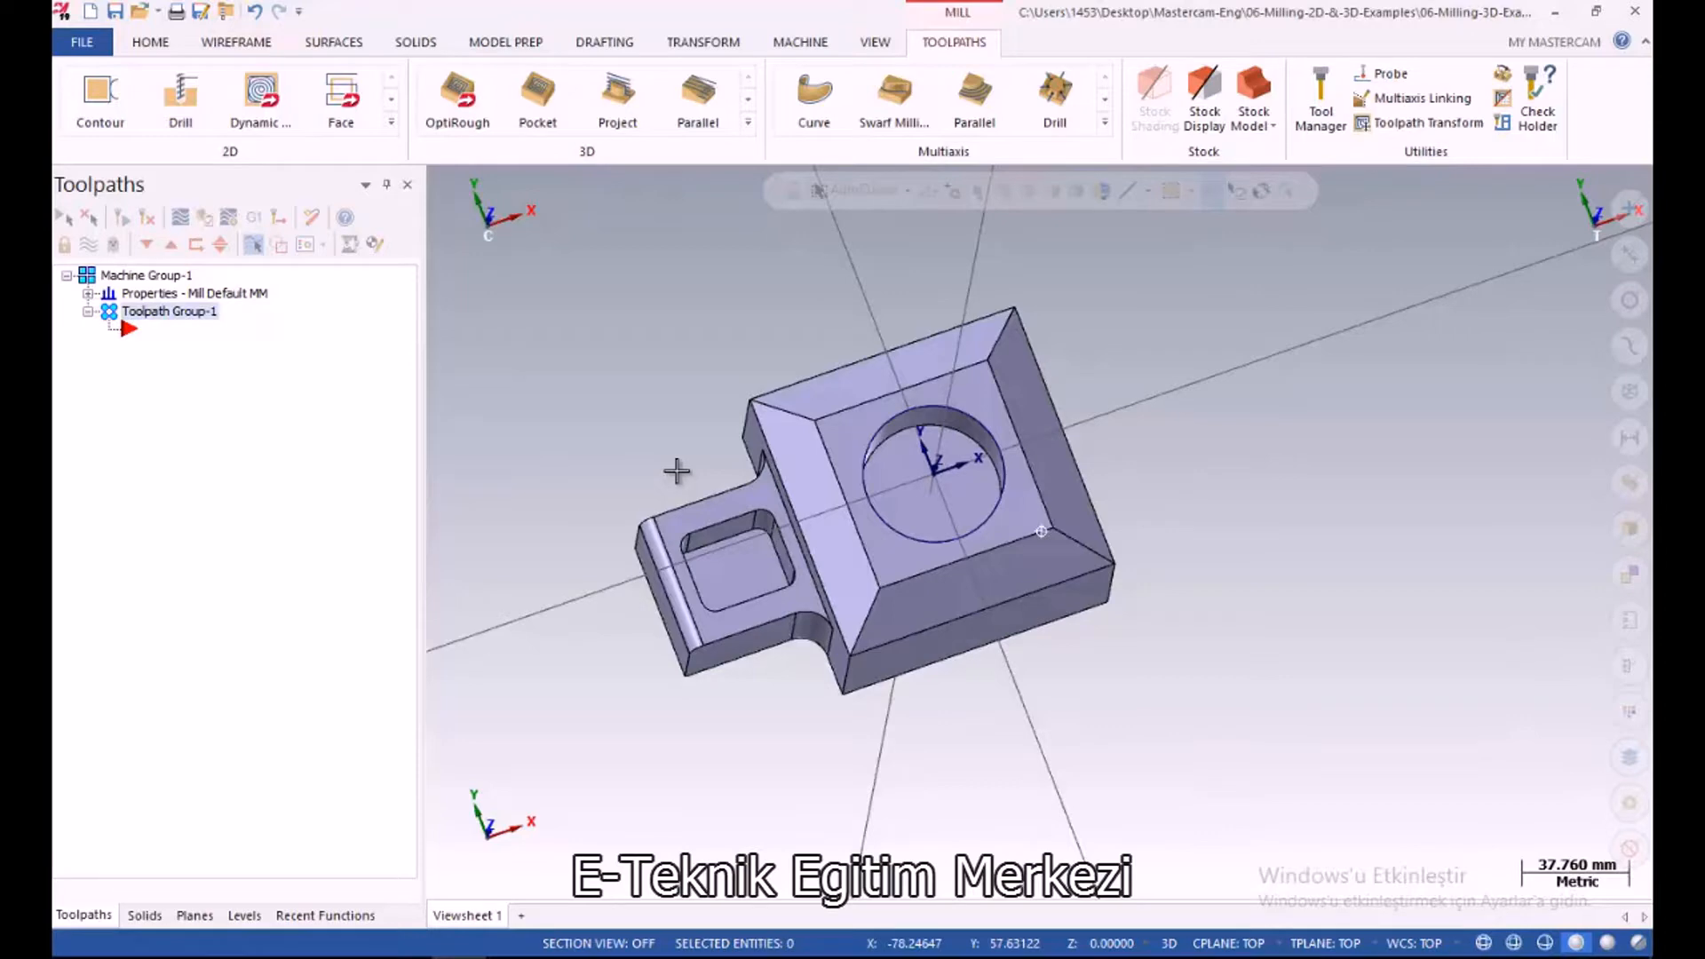
middle_drag(677, 469, 677, 395)
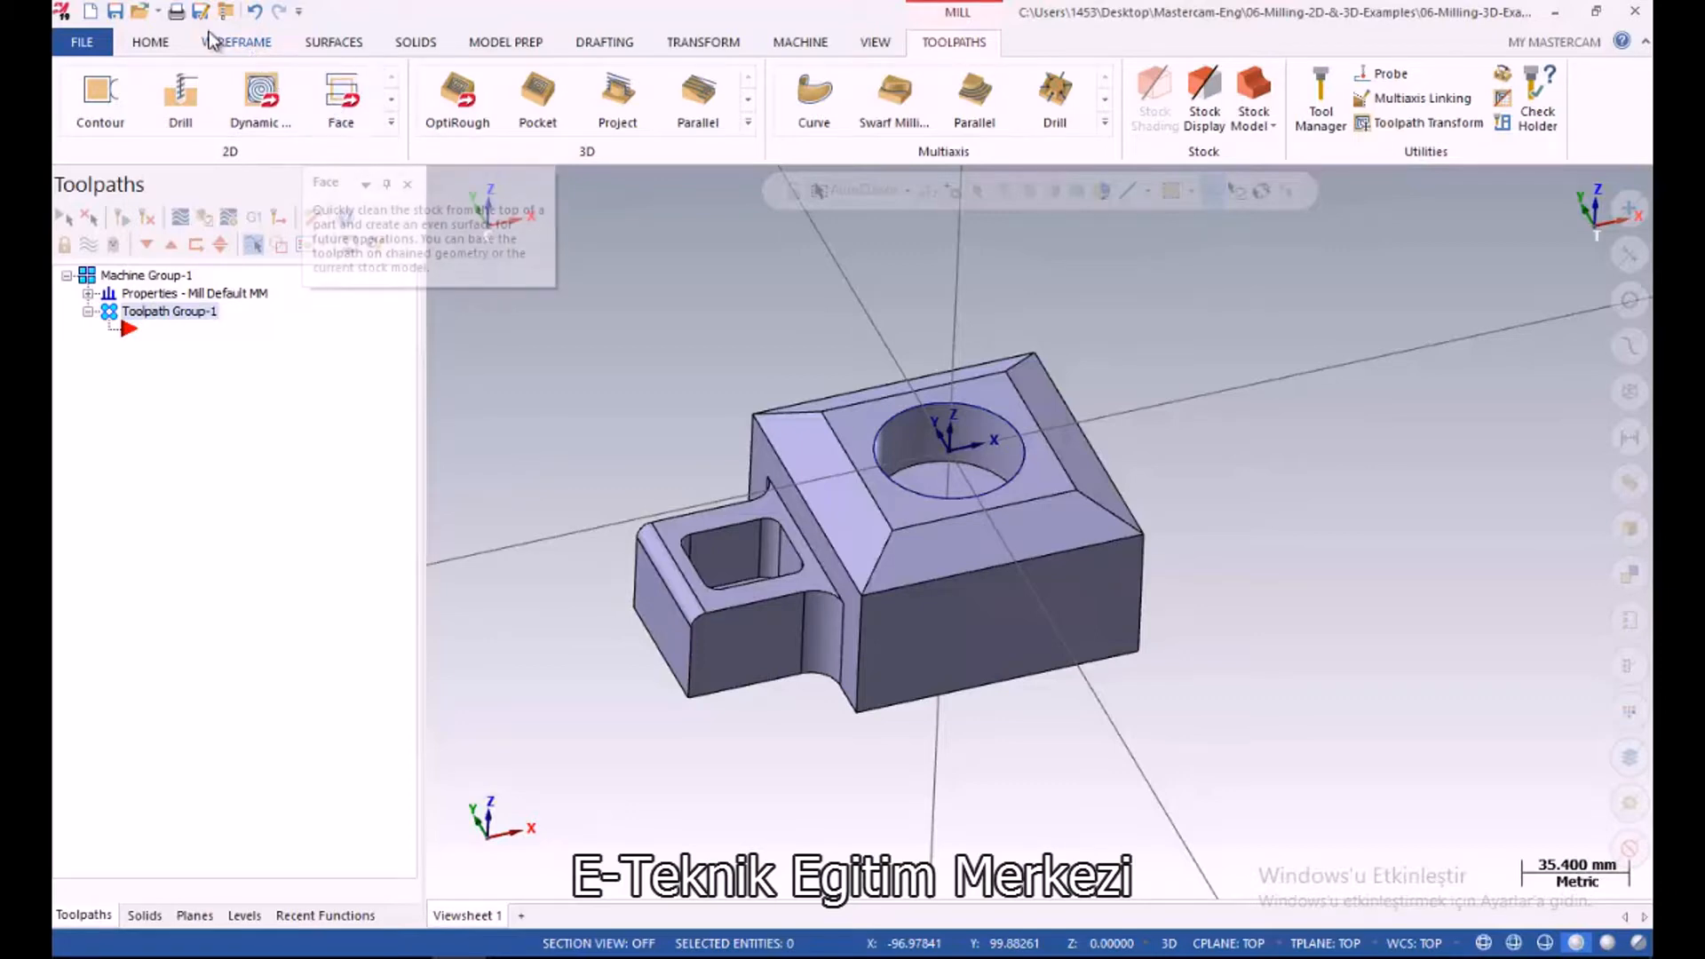
click(234, 43)
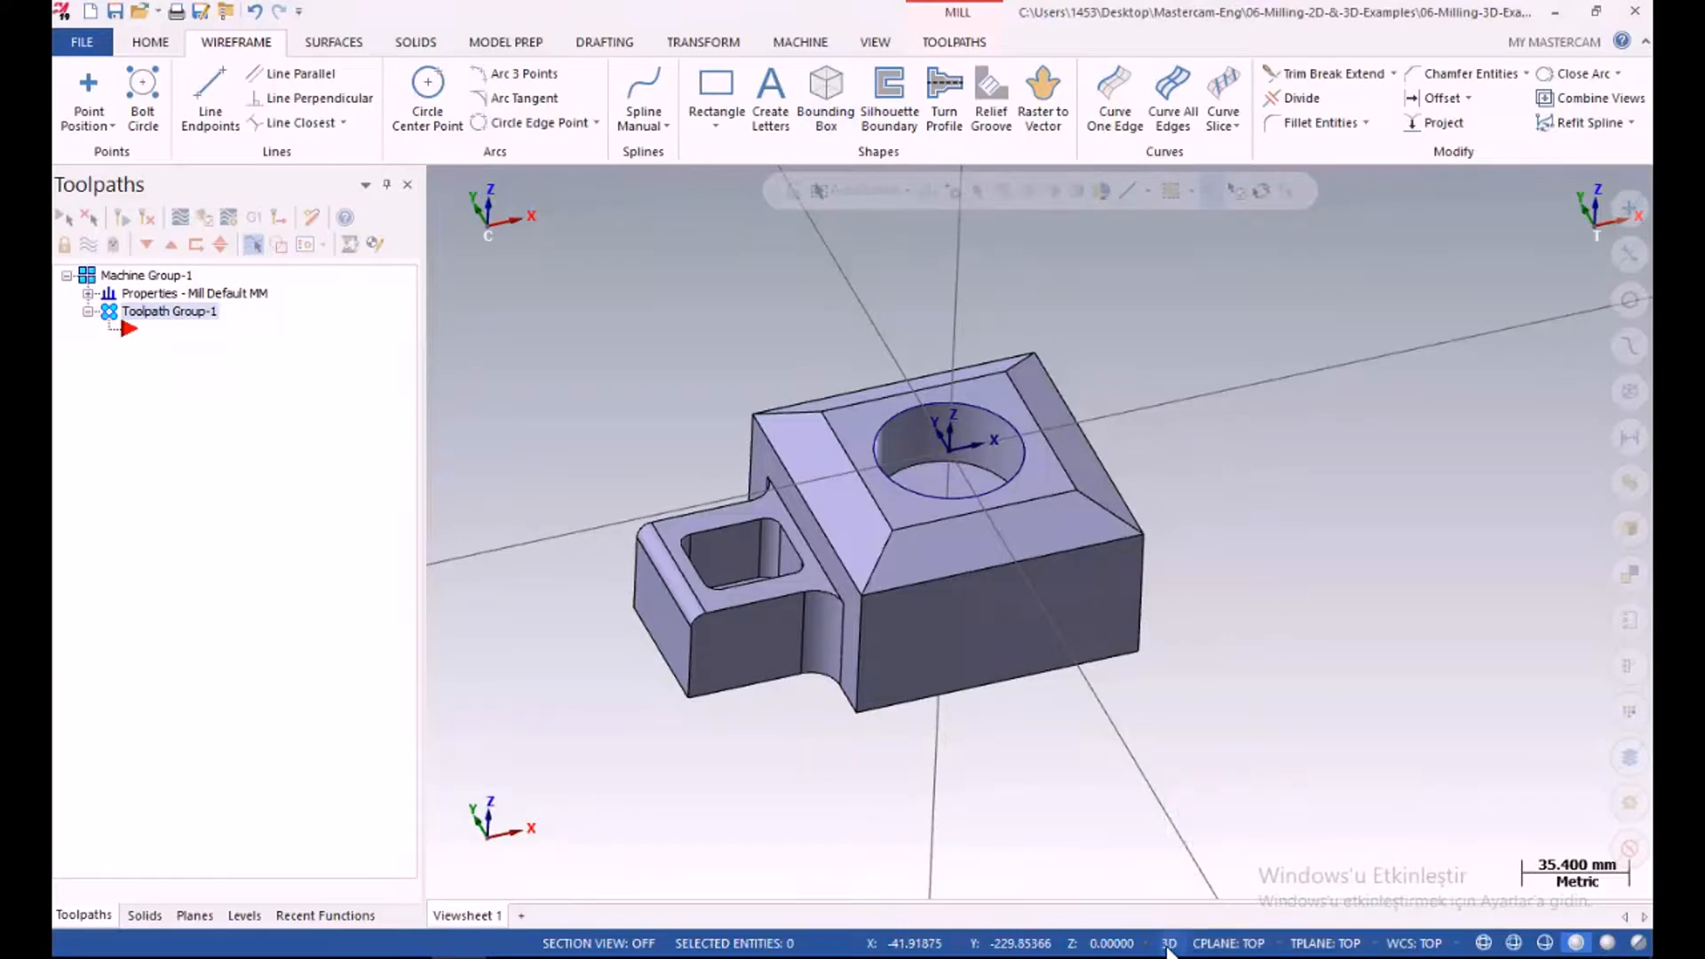
click(1168, 946)
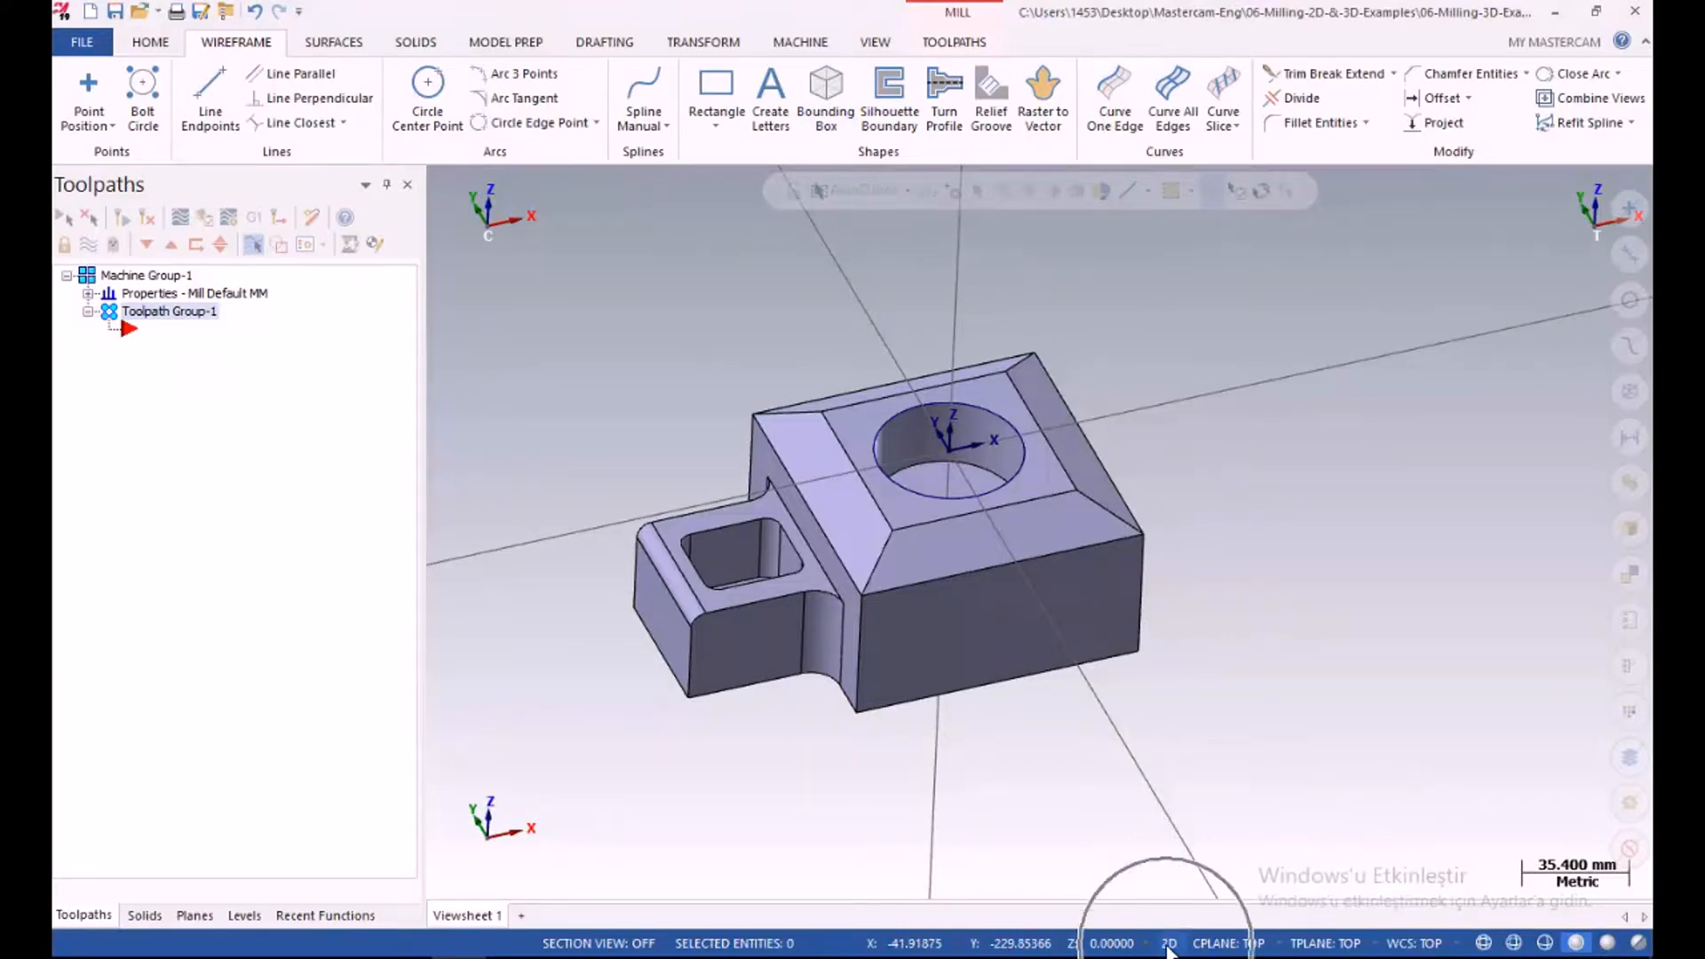
click(831, 94)
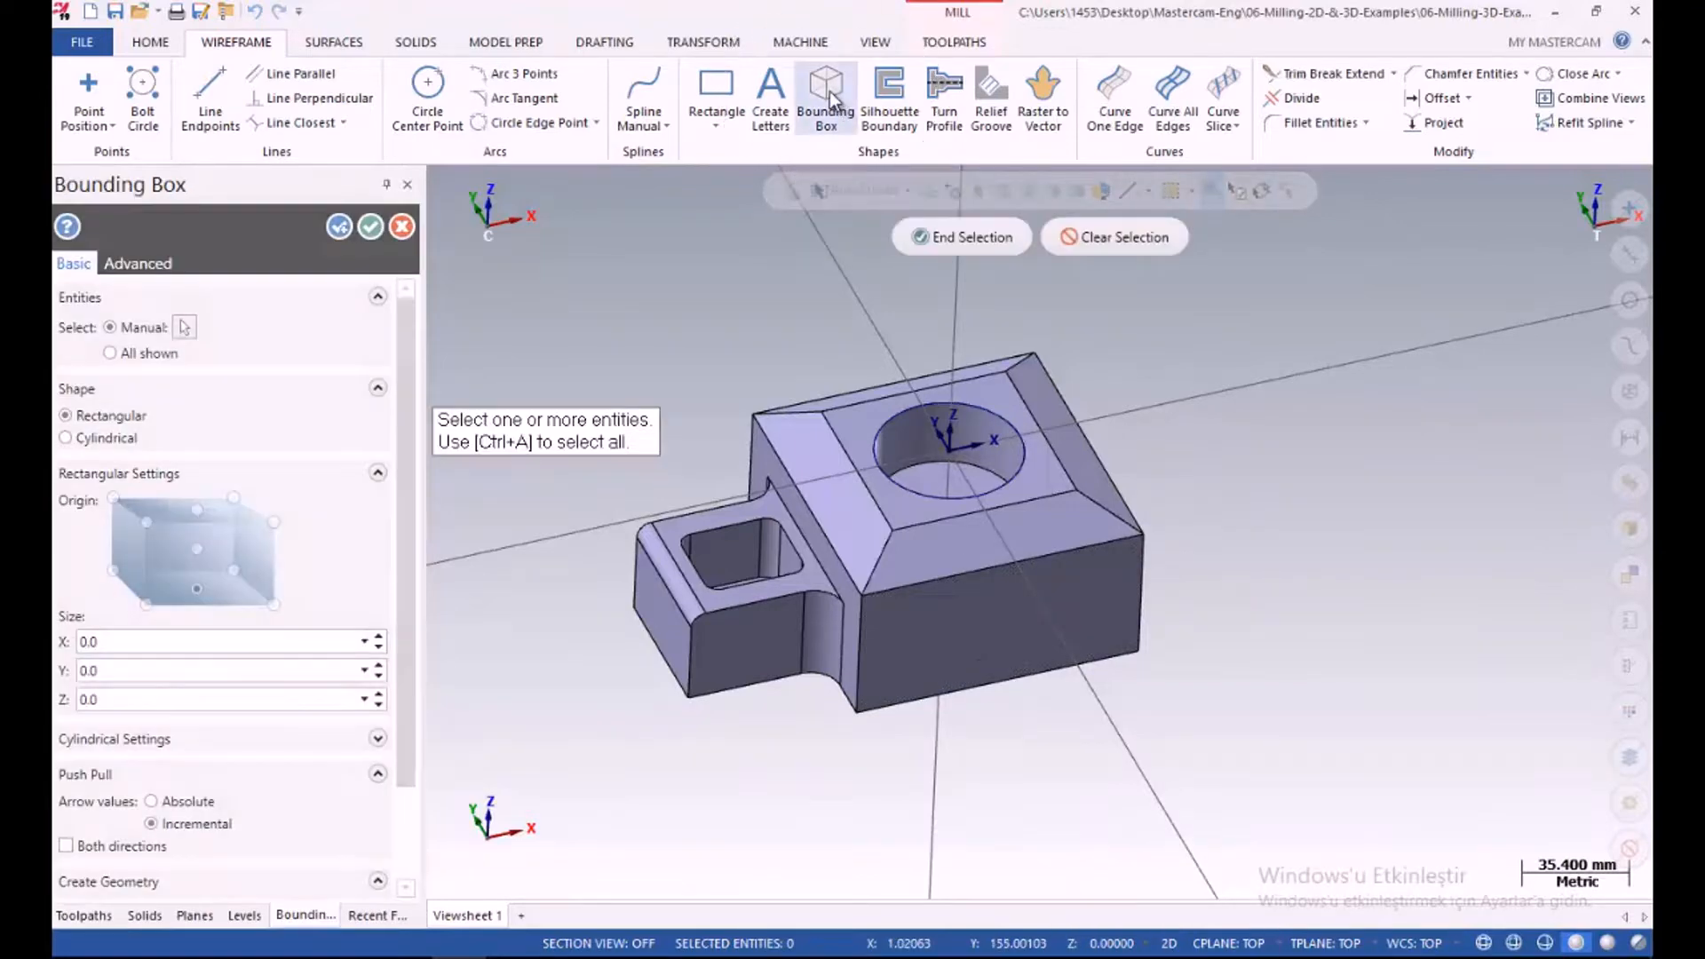
click(969, 240)
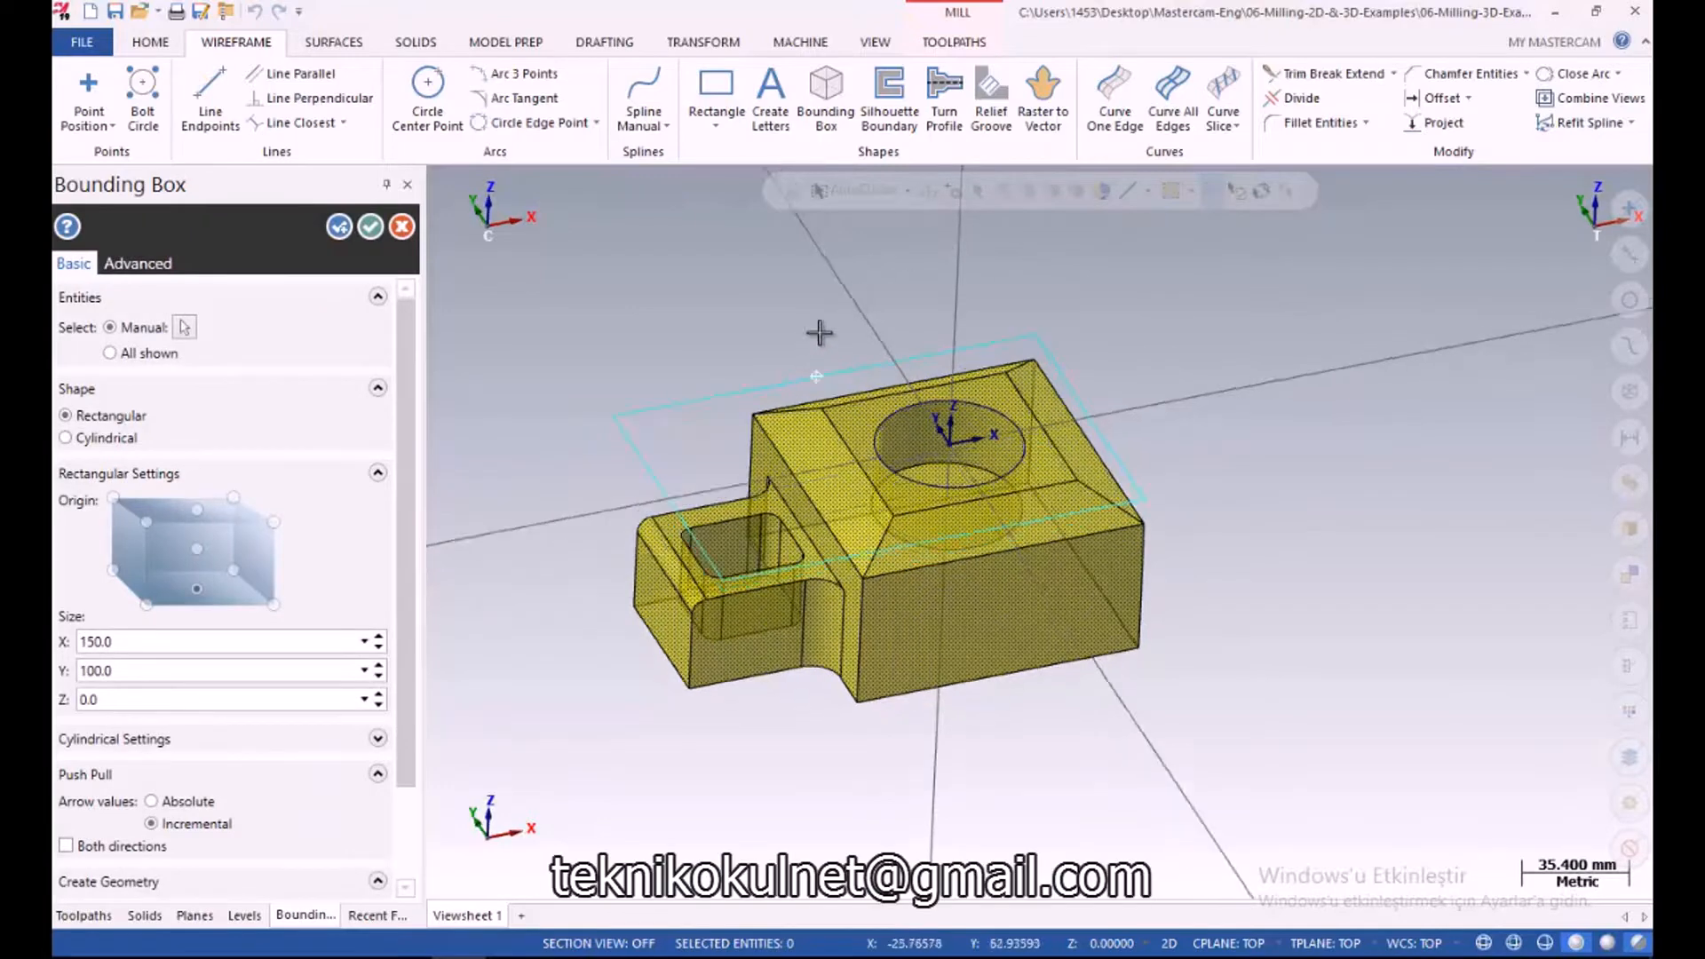
middle_drag(818, 333, 811, 387)
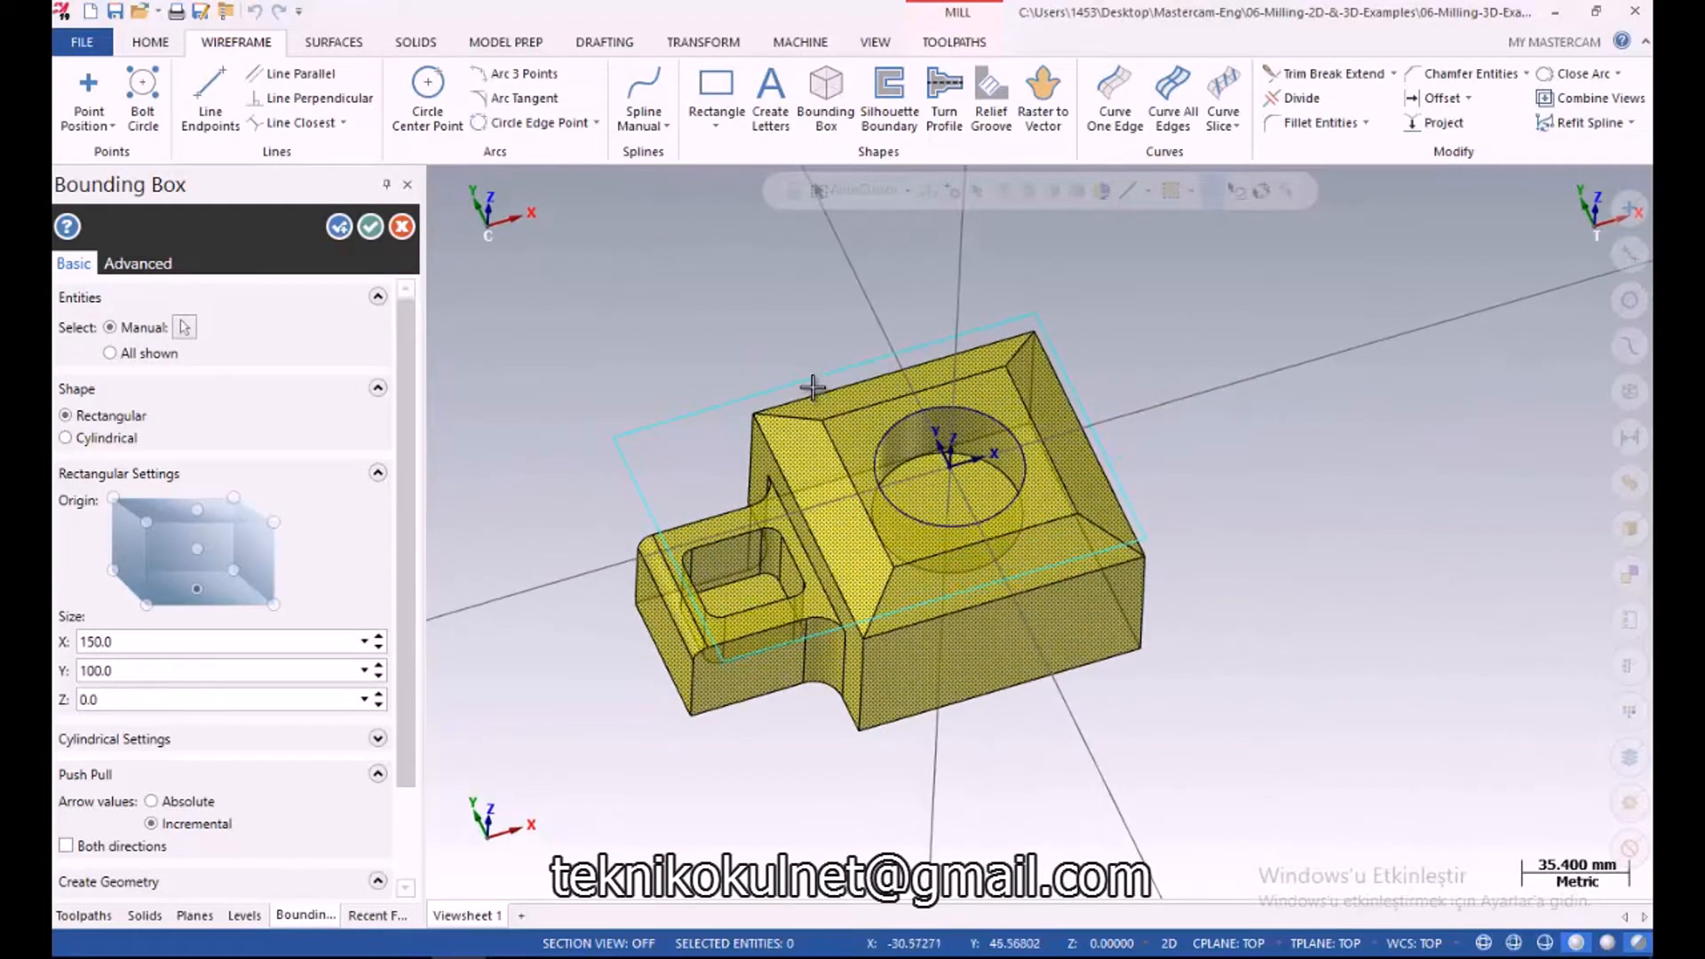
click(371, 226)
Start a Face mill toolpath chained to the bounding rectangle, and check its chain in the Chain Manager
mouse_move(601, 392)
middle_down()
mouse_move(613, 327)
mouse_move(612, 380)
middle_up()
right_click(158, 333)
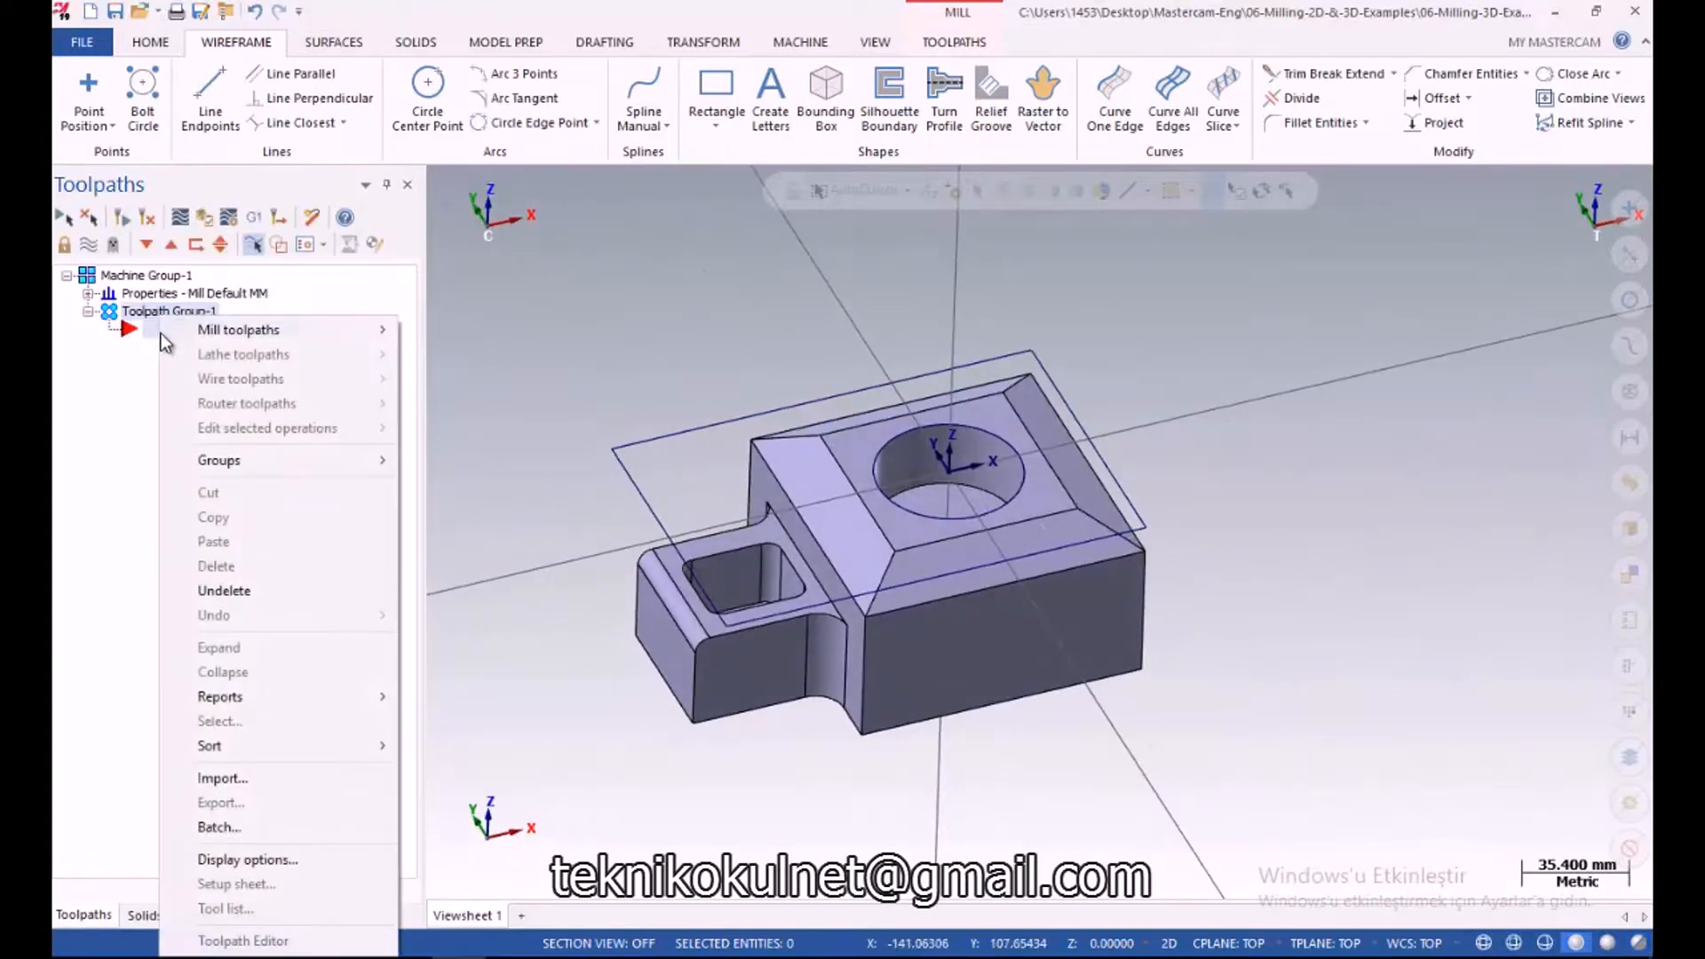
mouse_move(307, 336)
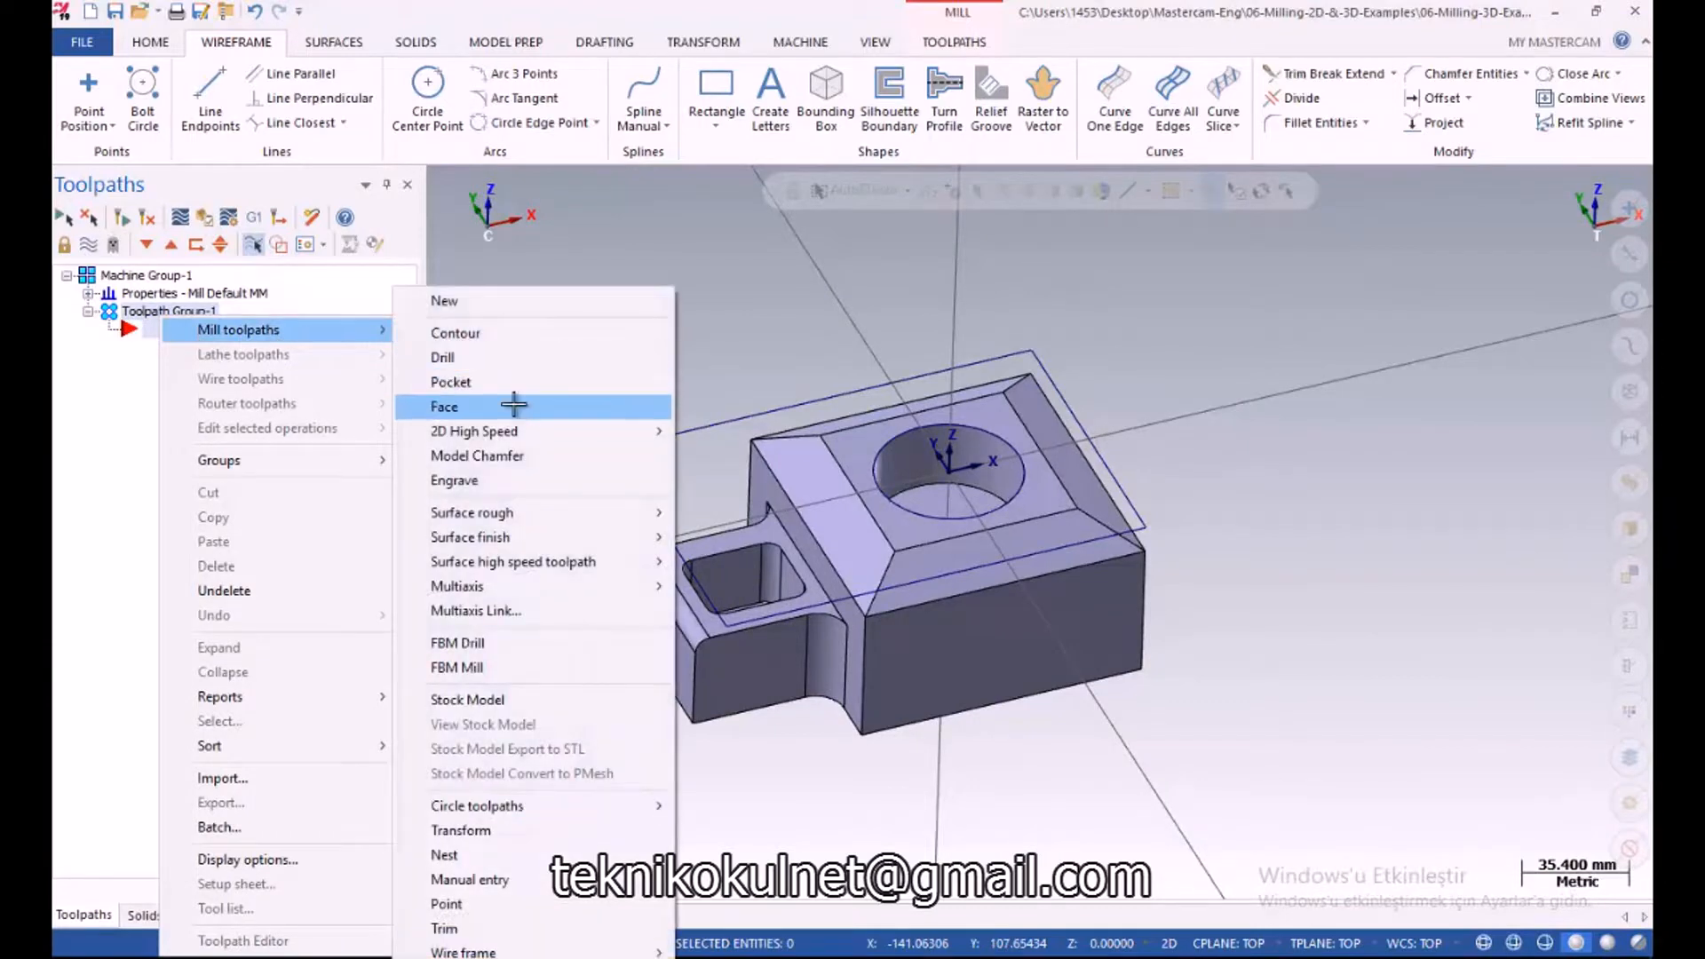
click(514, 405)
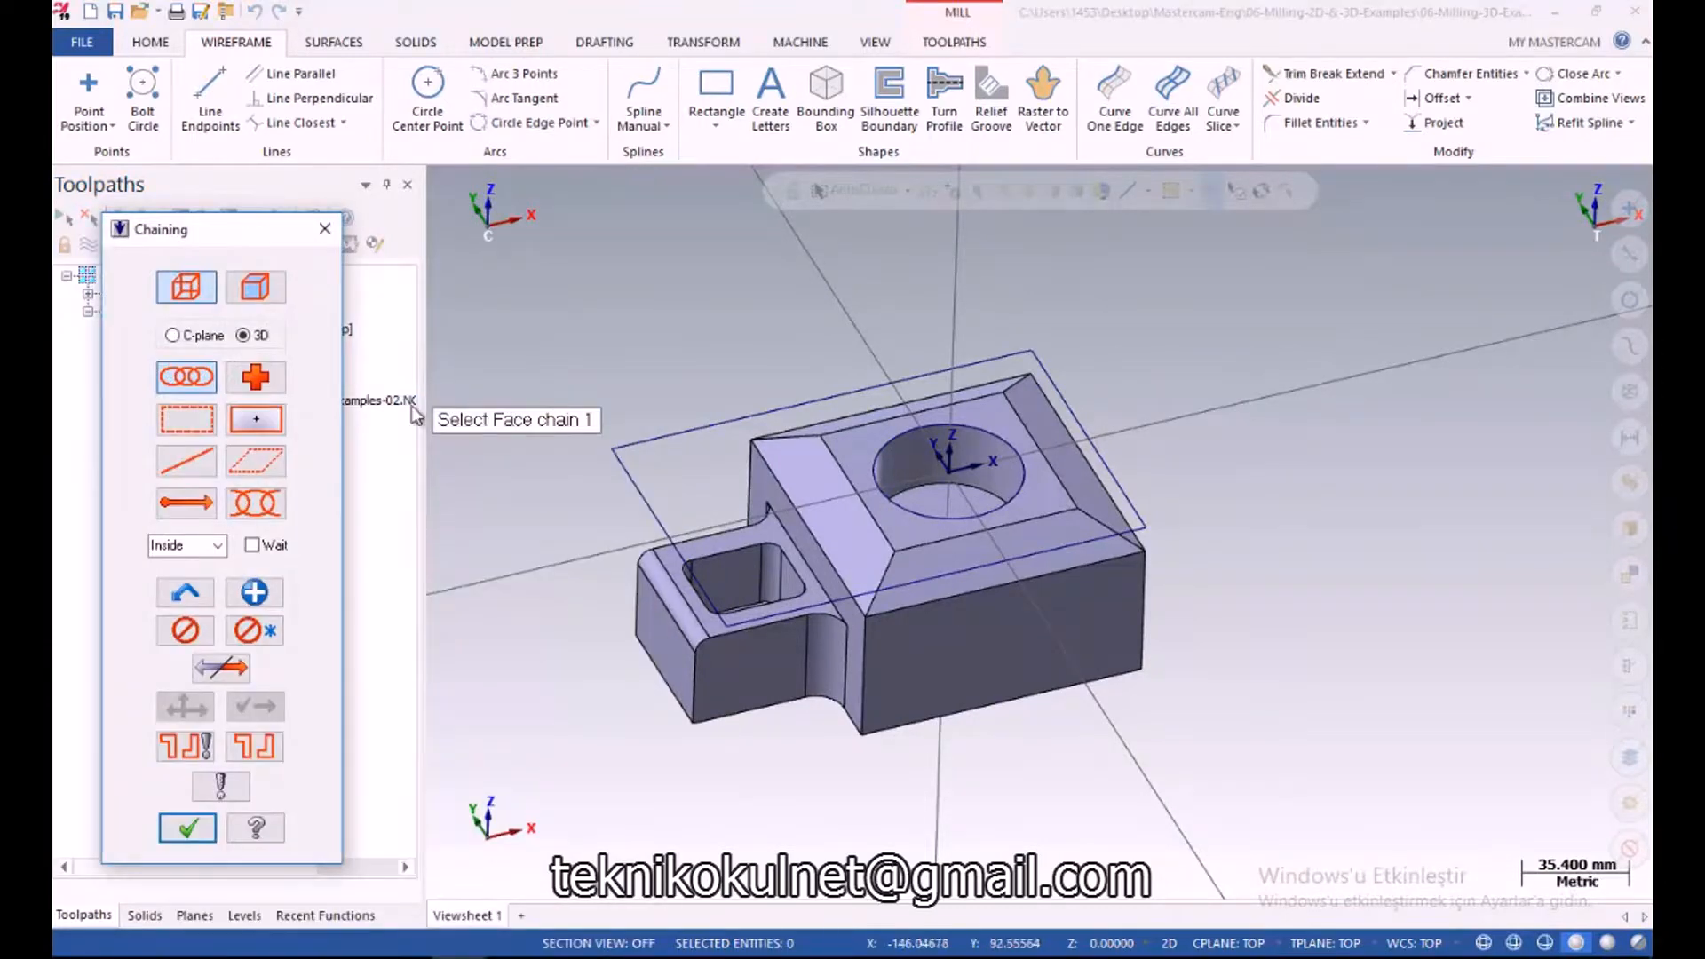
click(1130, 535)
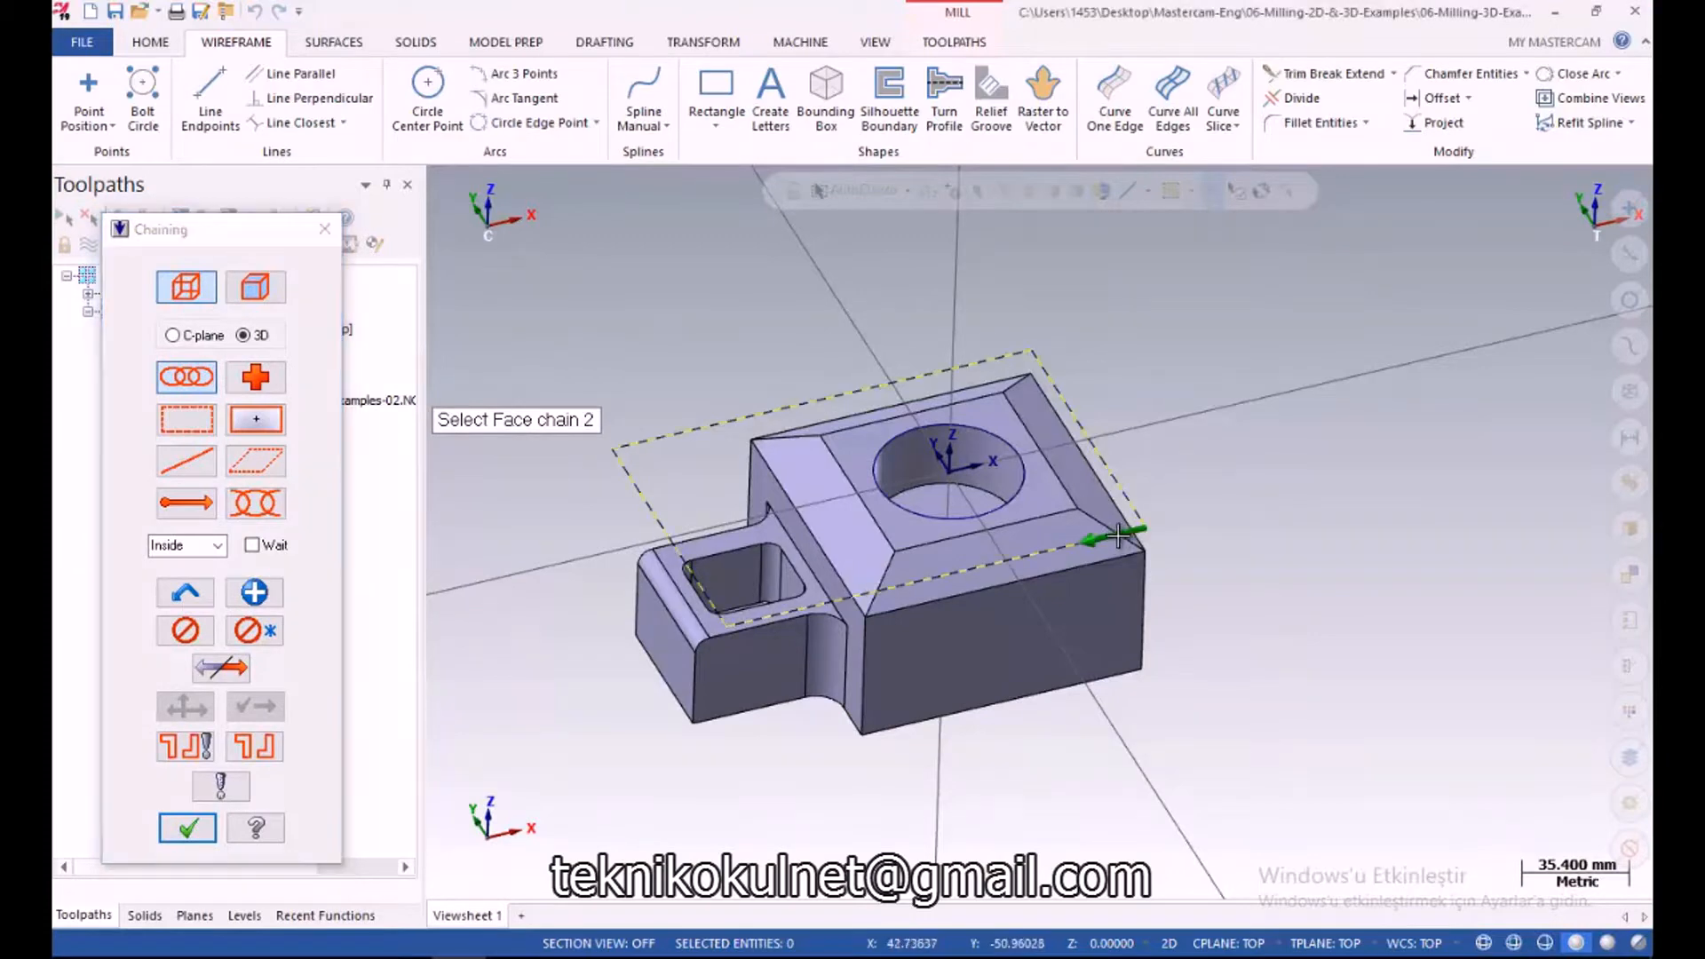
click(185, 826)
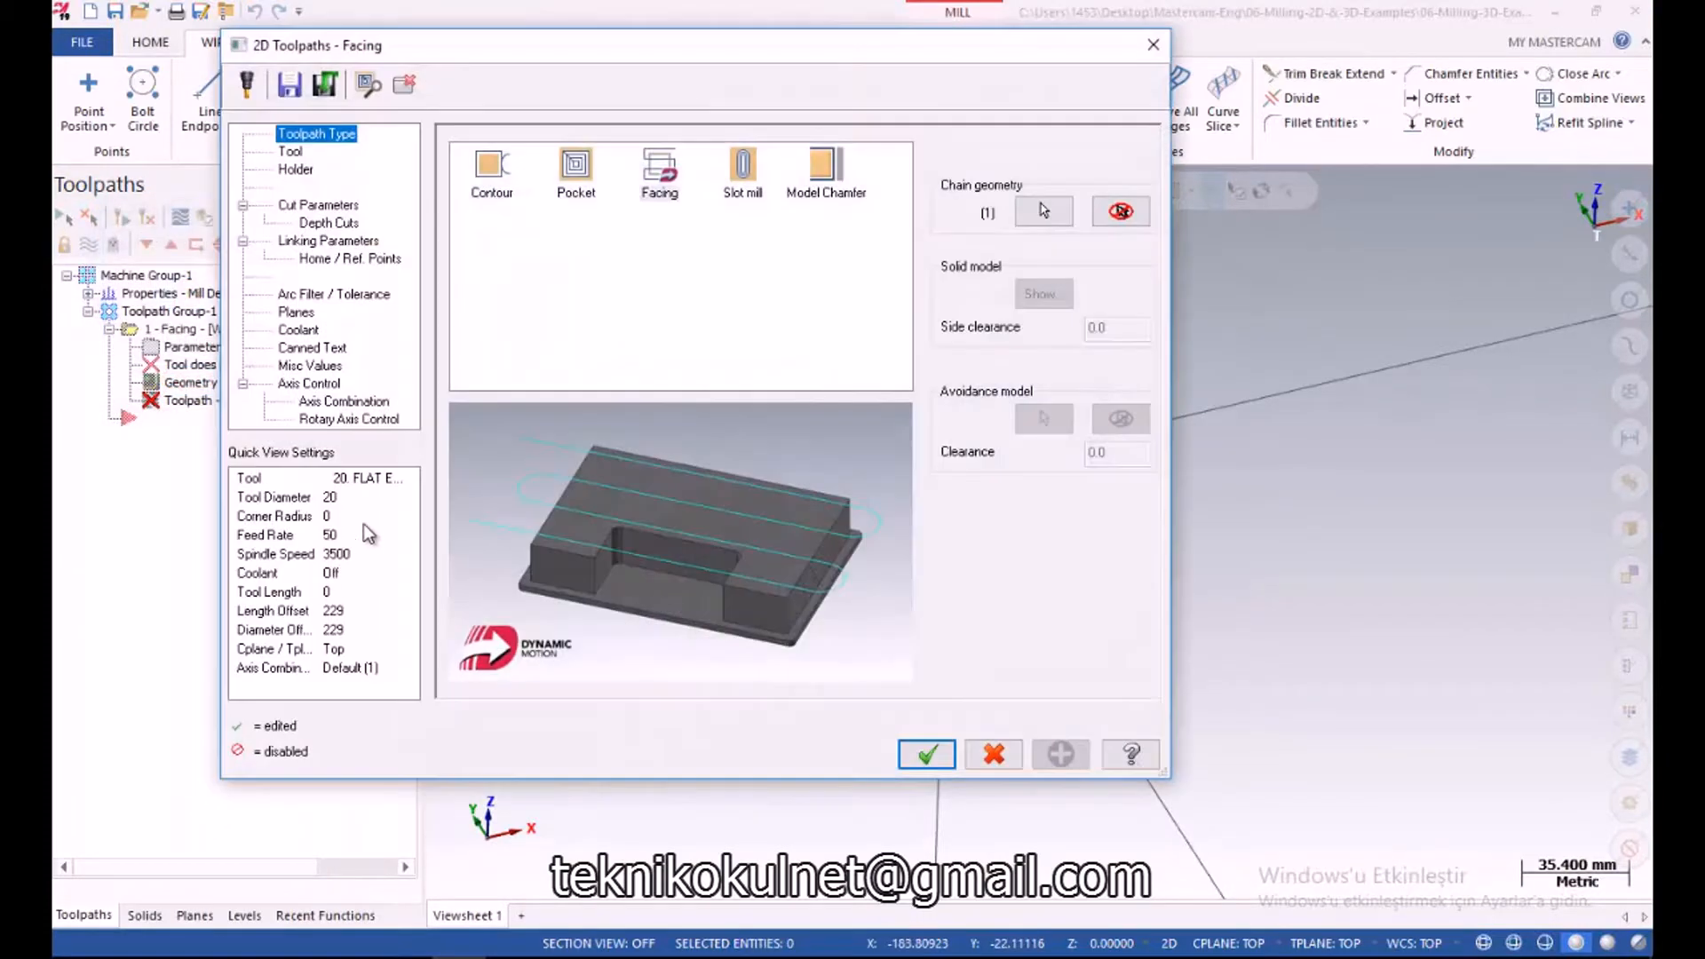
click(1044, 213)
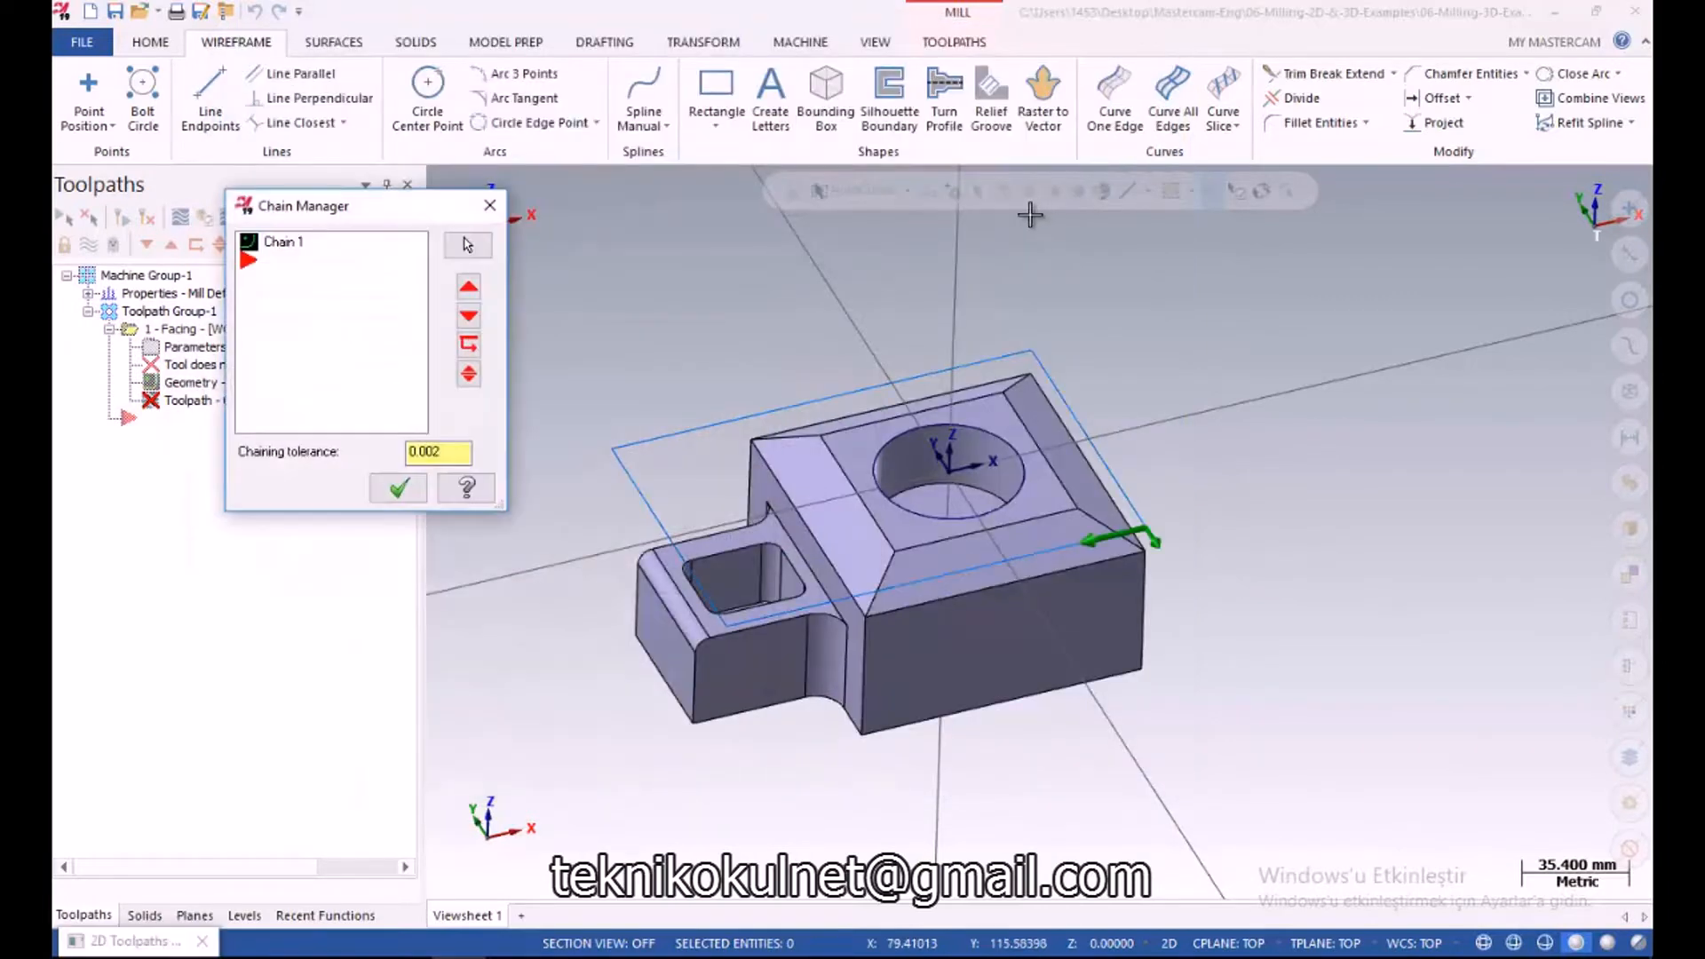
click(398, 488)
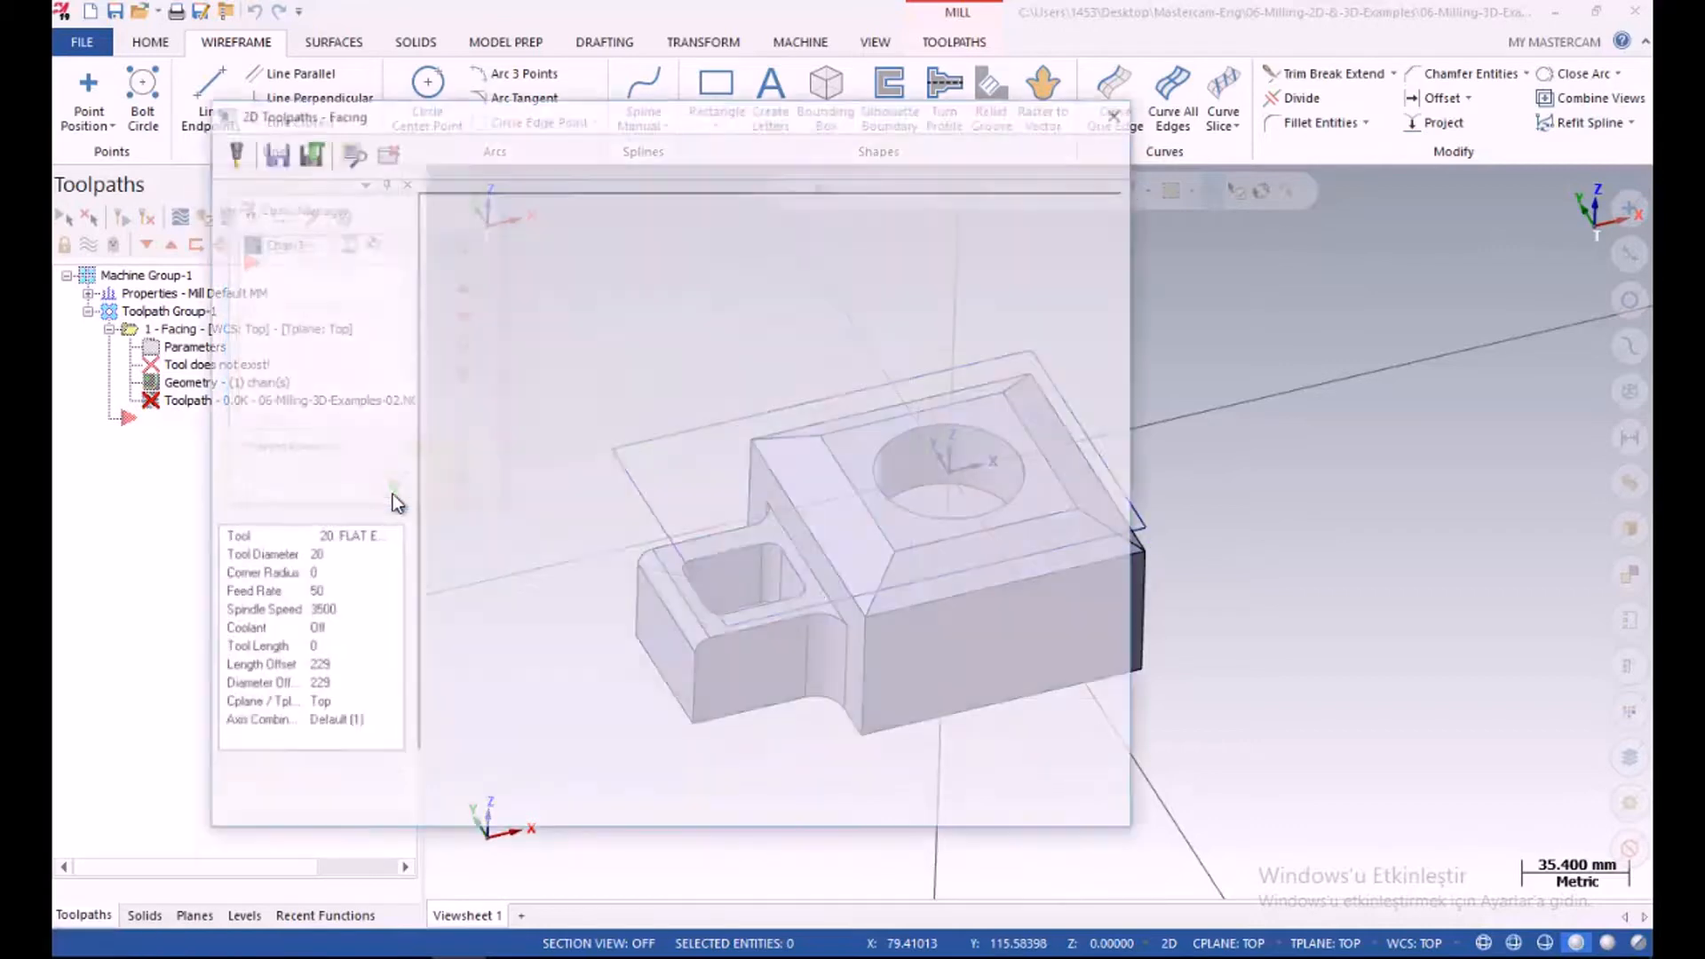
Create a new 10 mm flat endmill with the default geometry for the facing toolpath
click(290, 153)
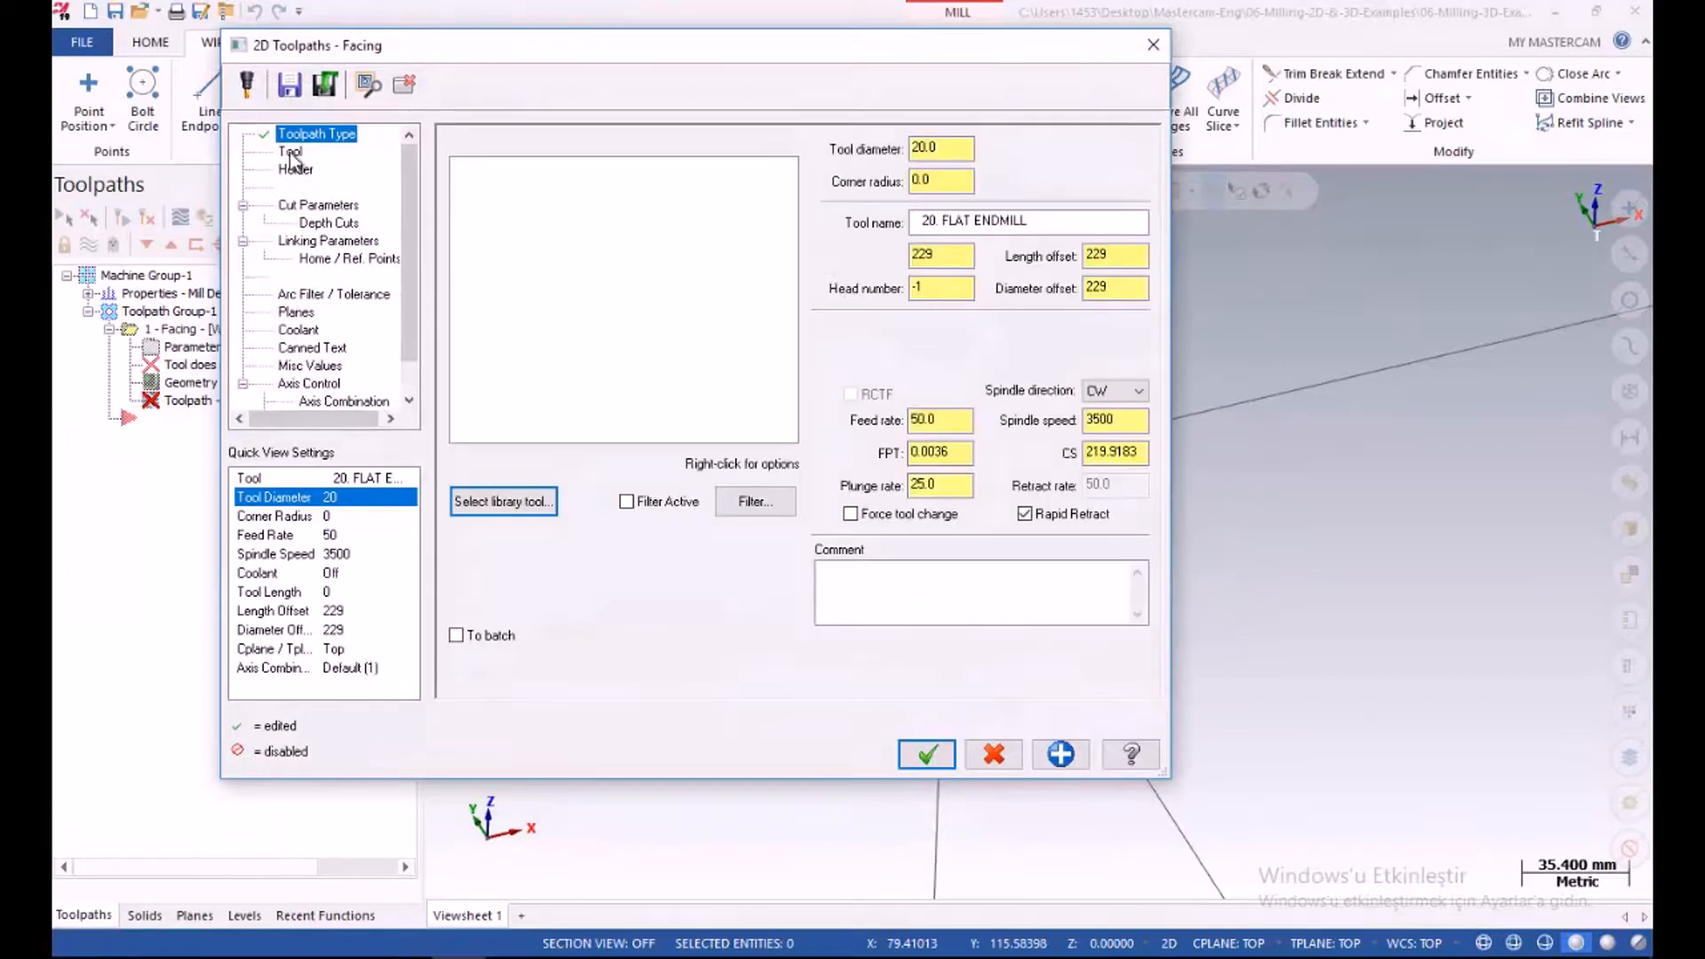
right_click(524, 225)
click(577, 267)
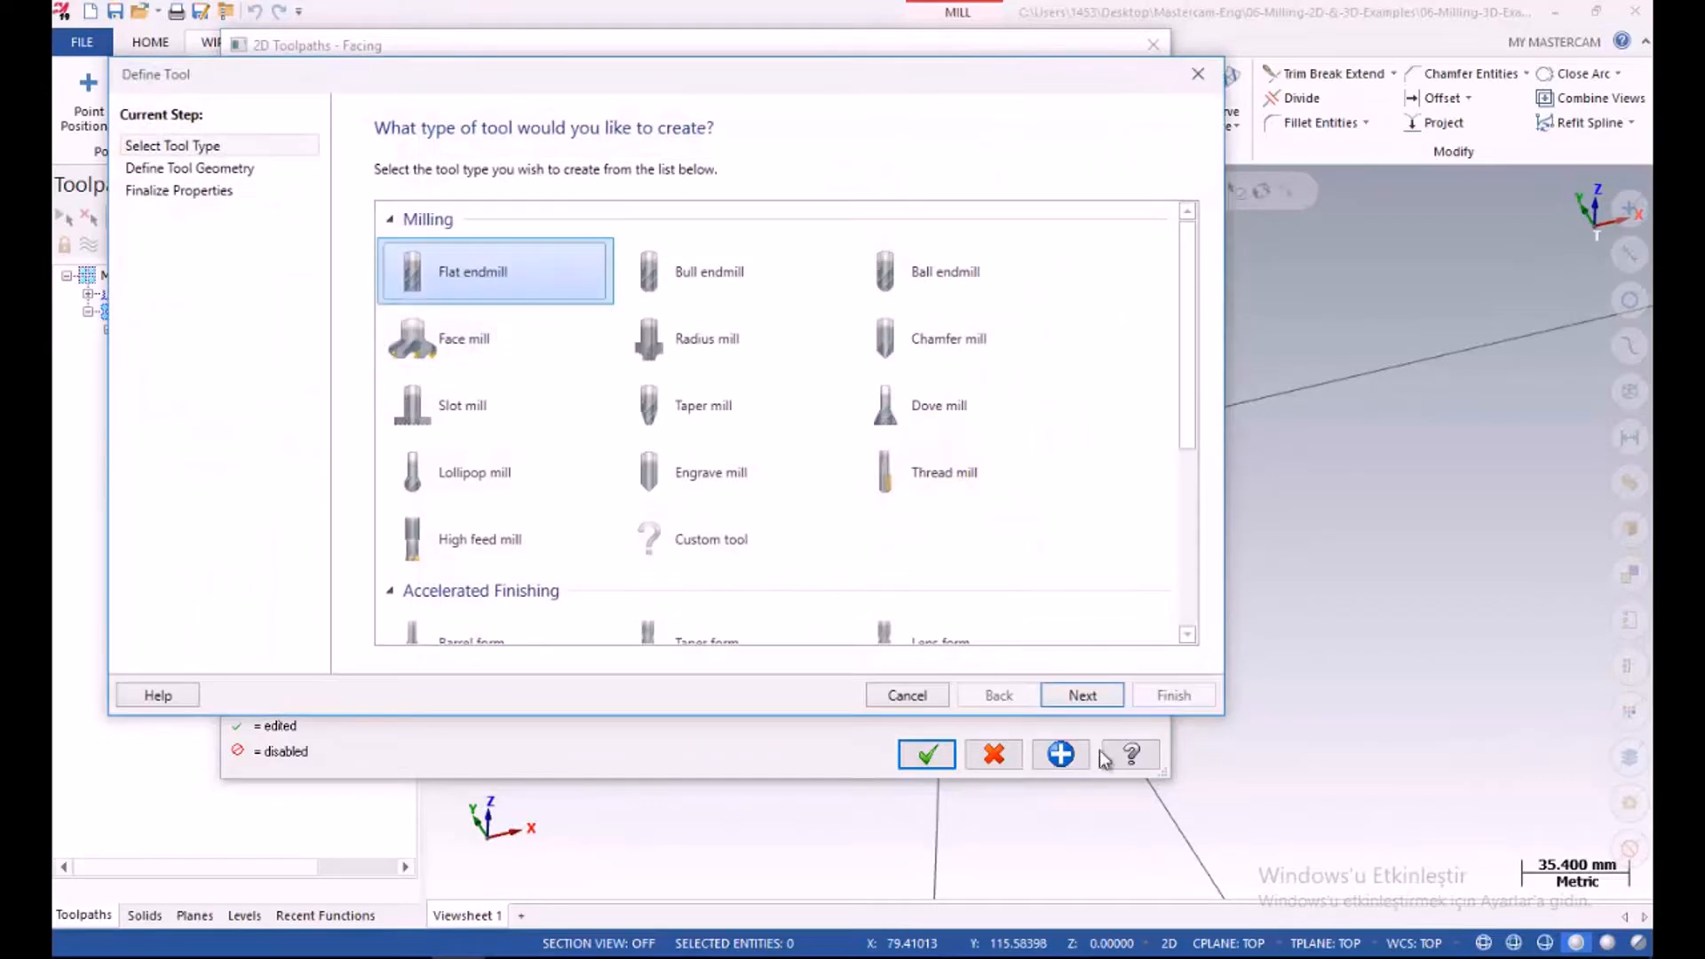
click(1081, 694)
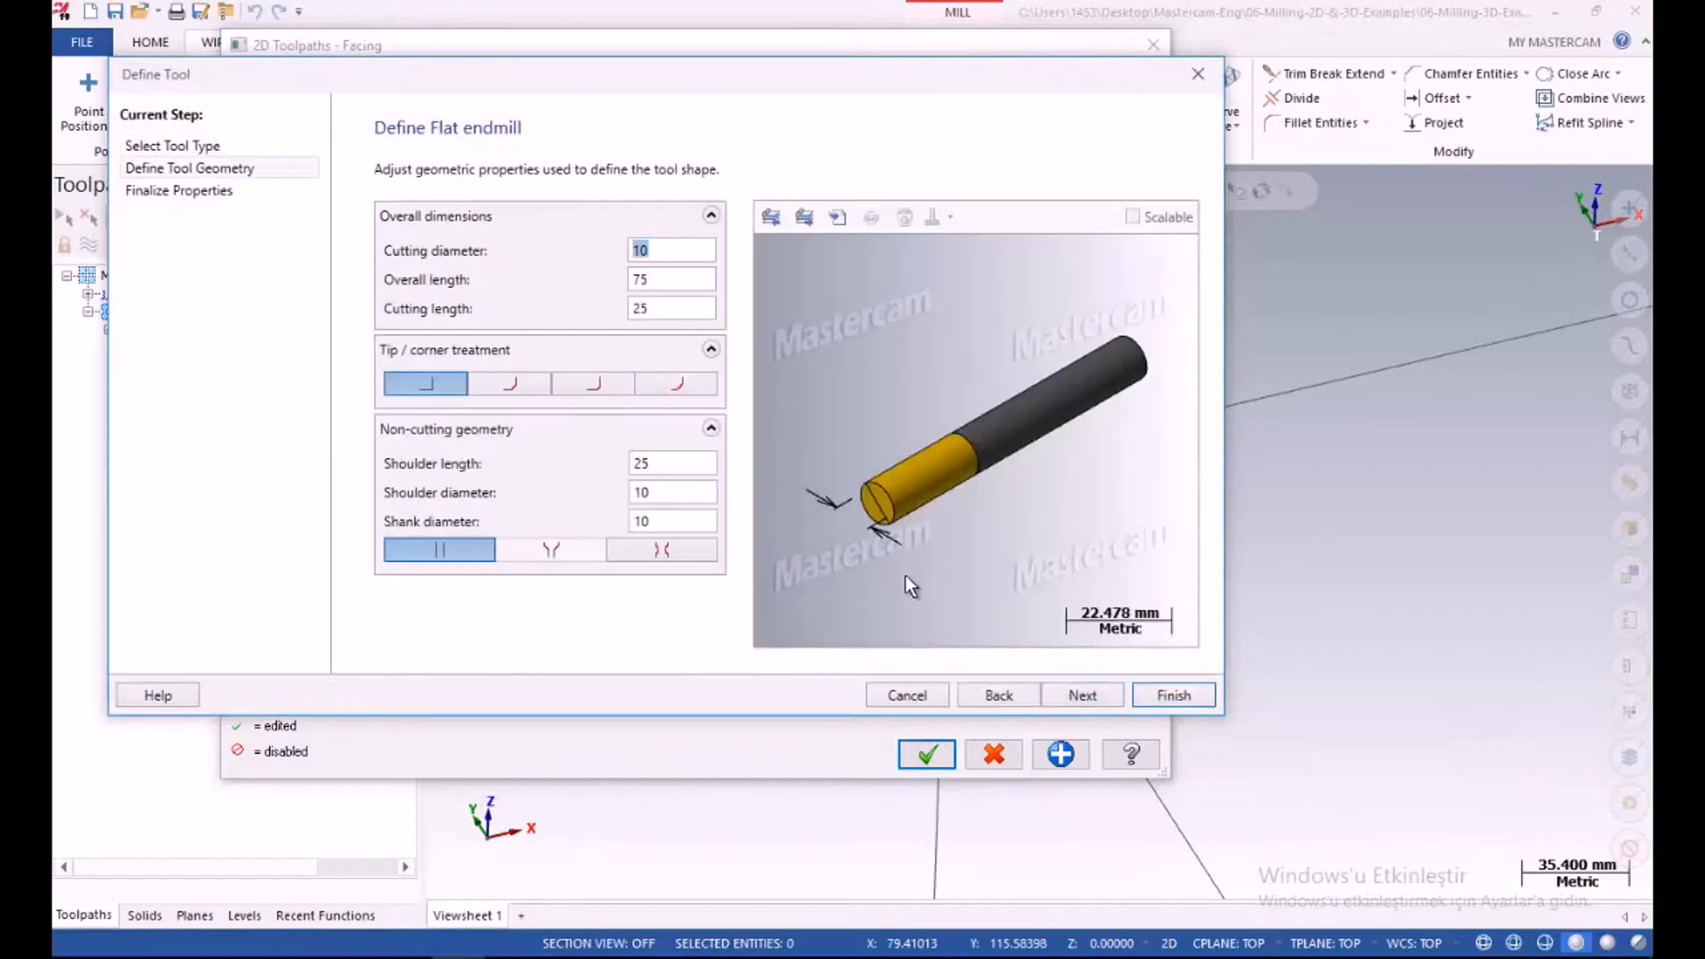
click(1081, 695)
click(1170, 695)
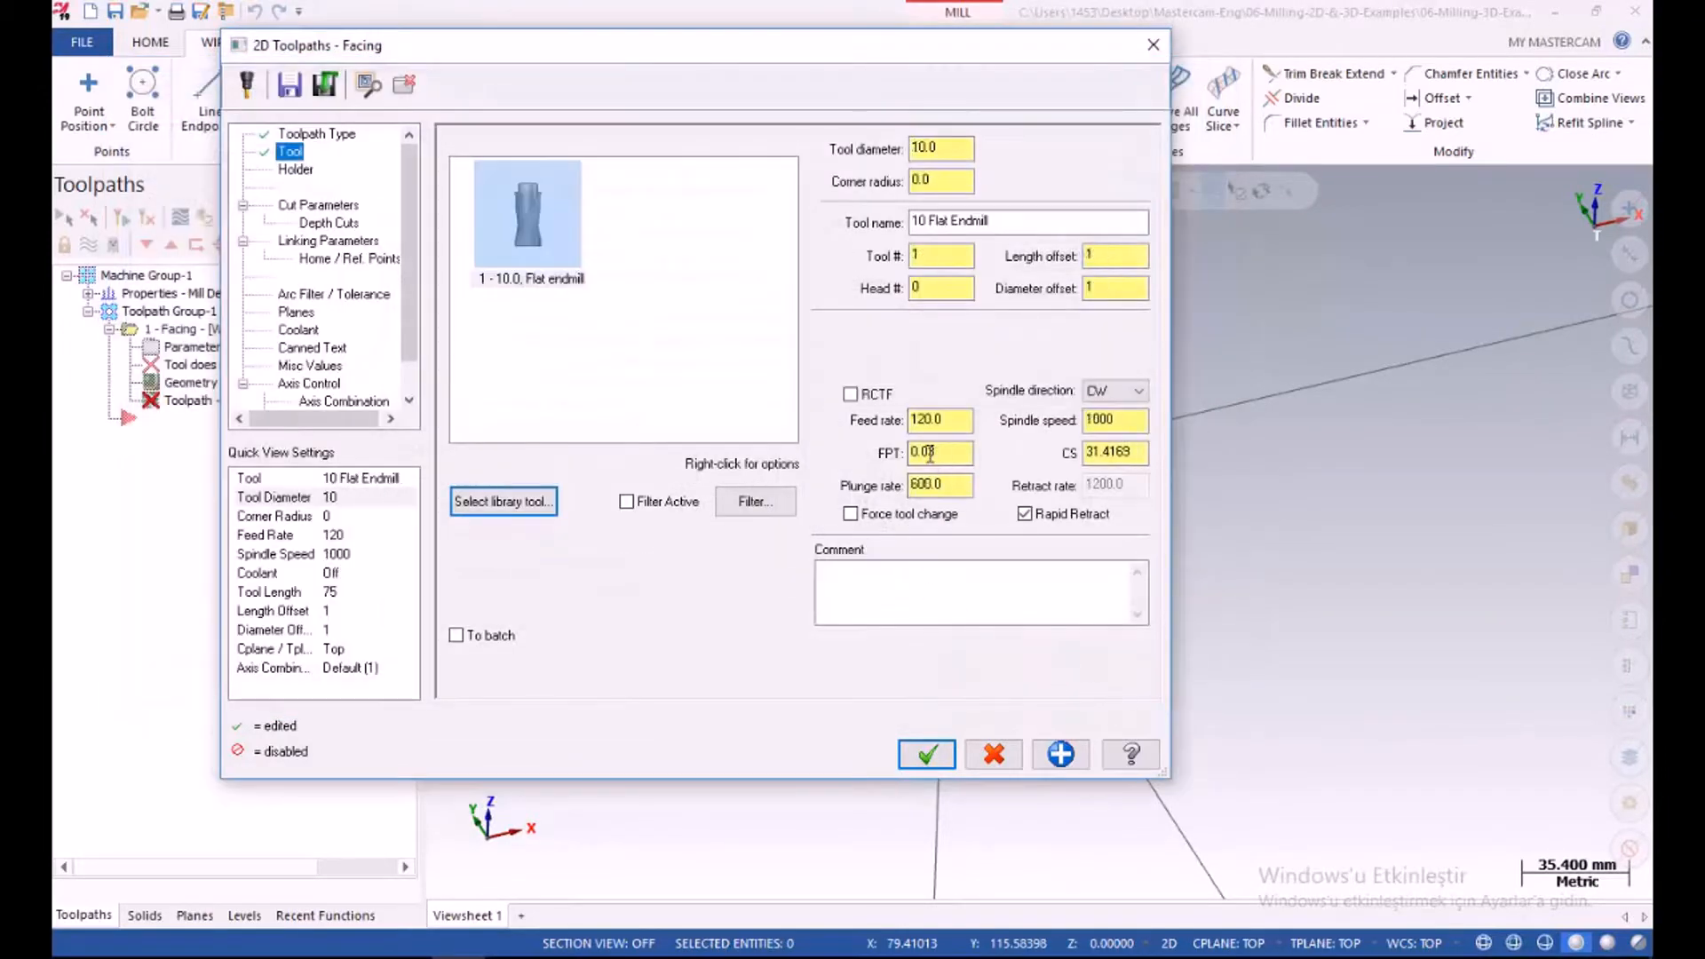
Set the flat endmill's feed per tooth to 0.1 and its cutting speed to 150
drag(923, 452, 956, 454)
text(0)
key(BackSpace)
text(1)
click(944, 486)
double_click(932, 453)
double_click(1112, 452)
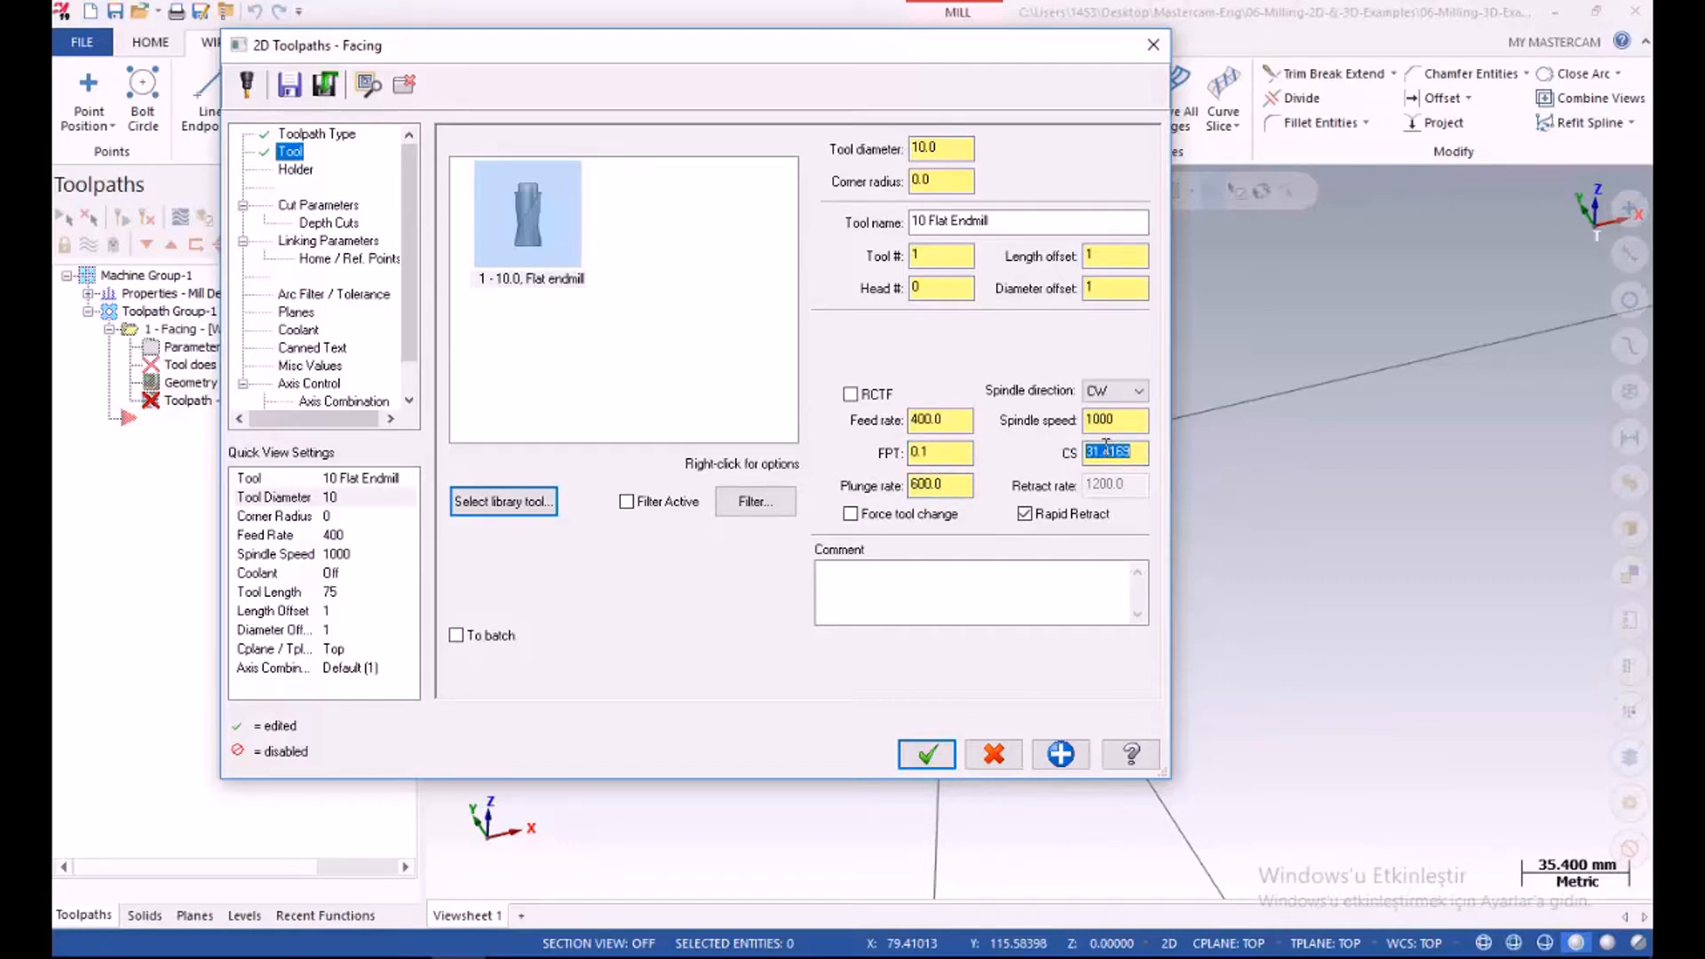
text(150)
key(Tab)
double_click(1116, 421)
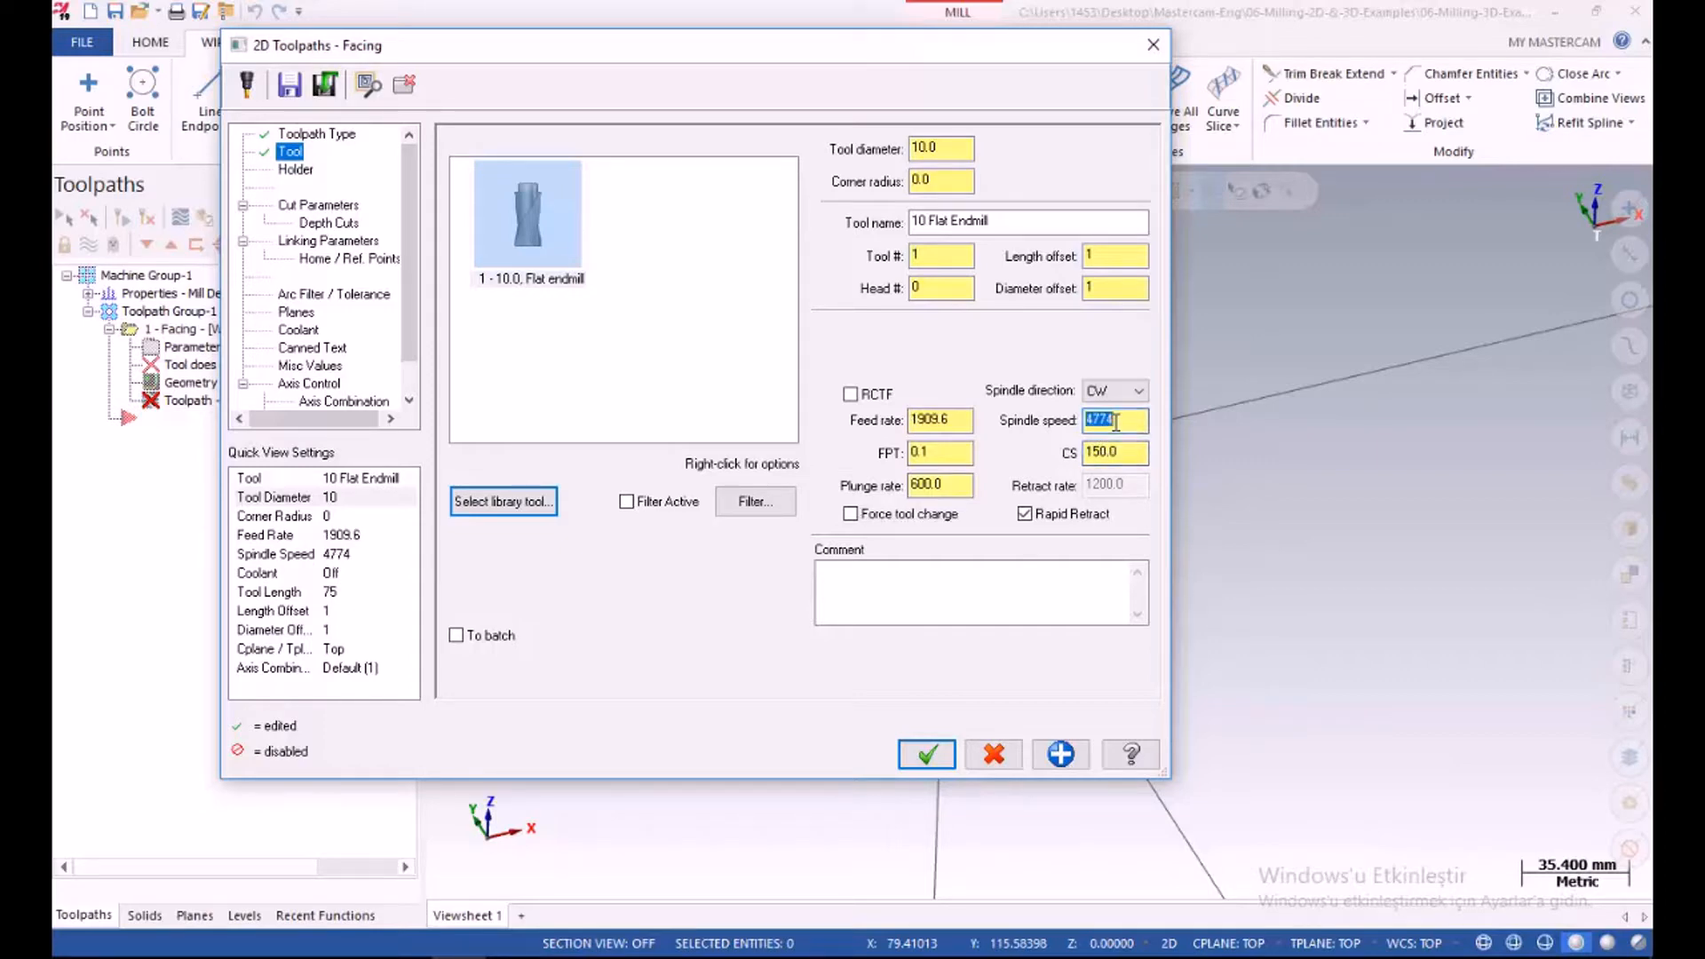
double_click(938, 421)
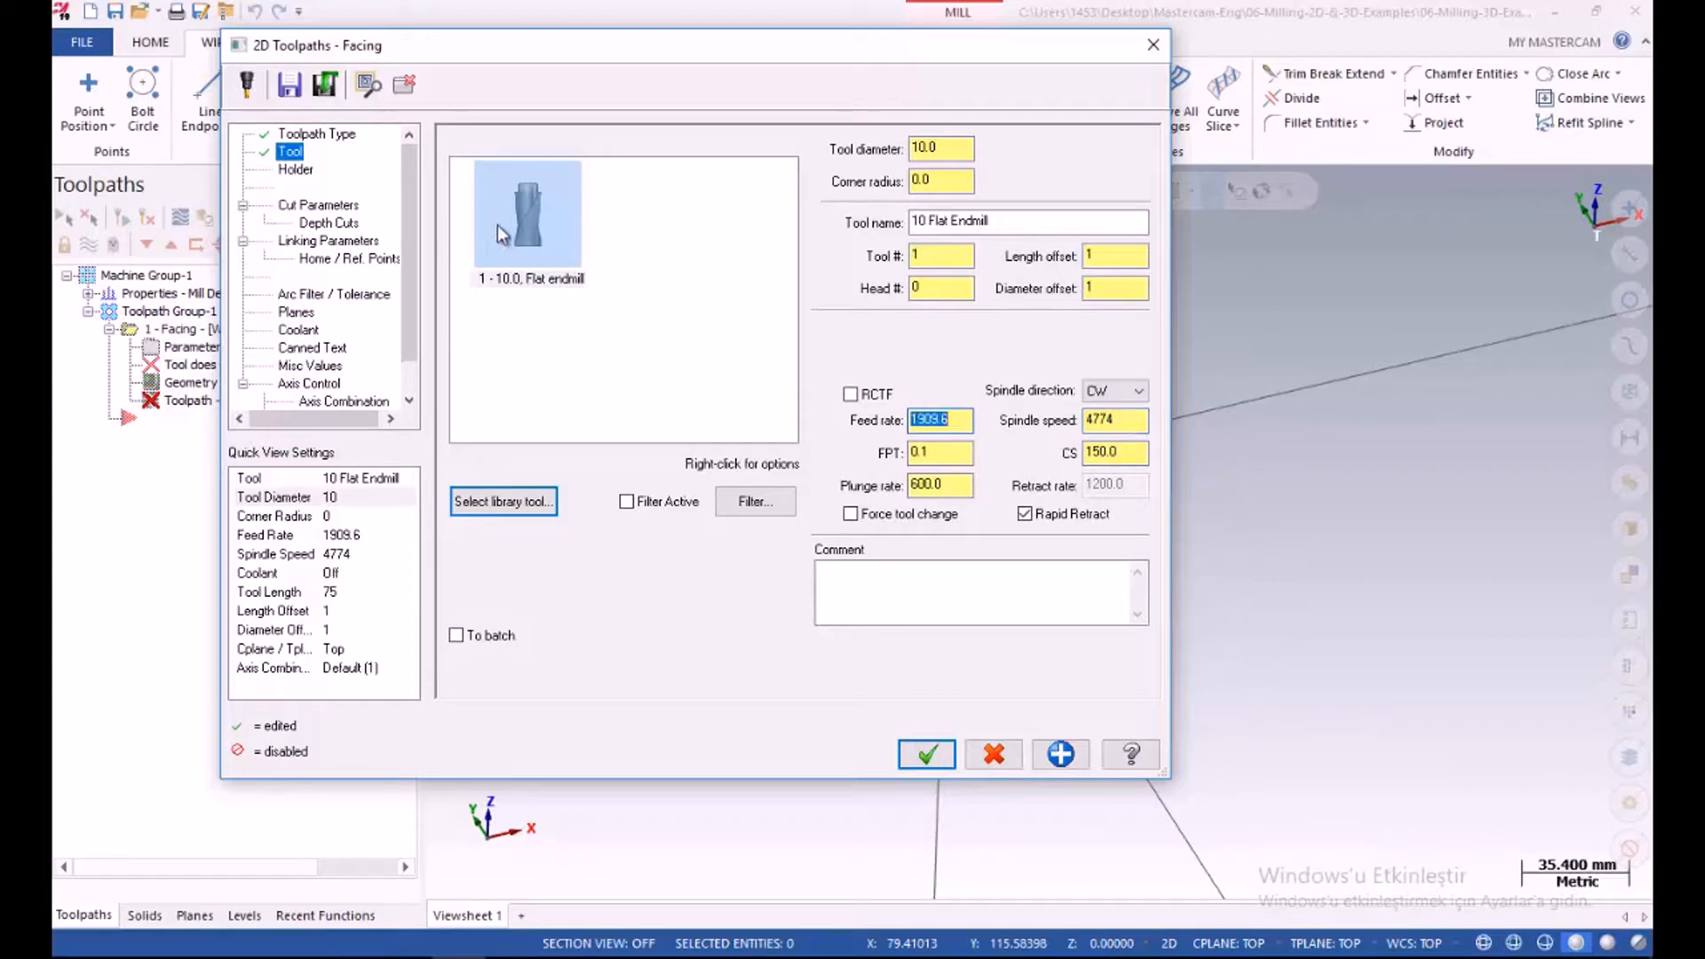
Set the flat endmill's plunge rate to 800
click(926, 454)
double_click(926, 454)
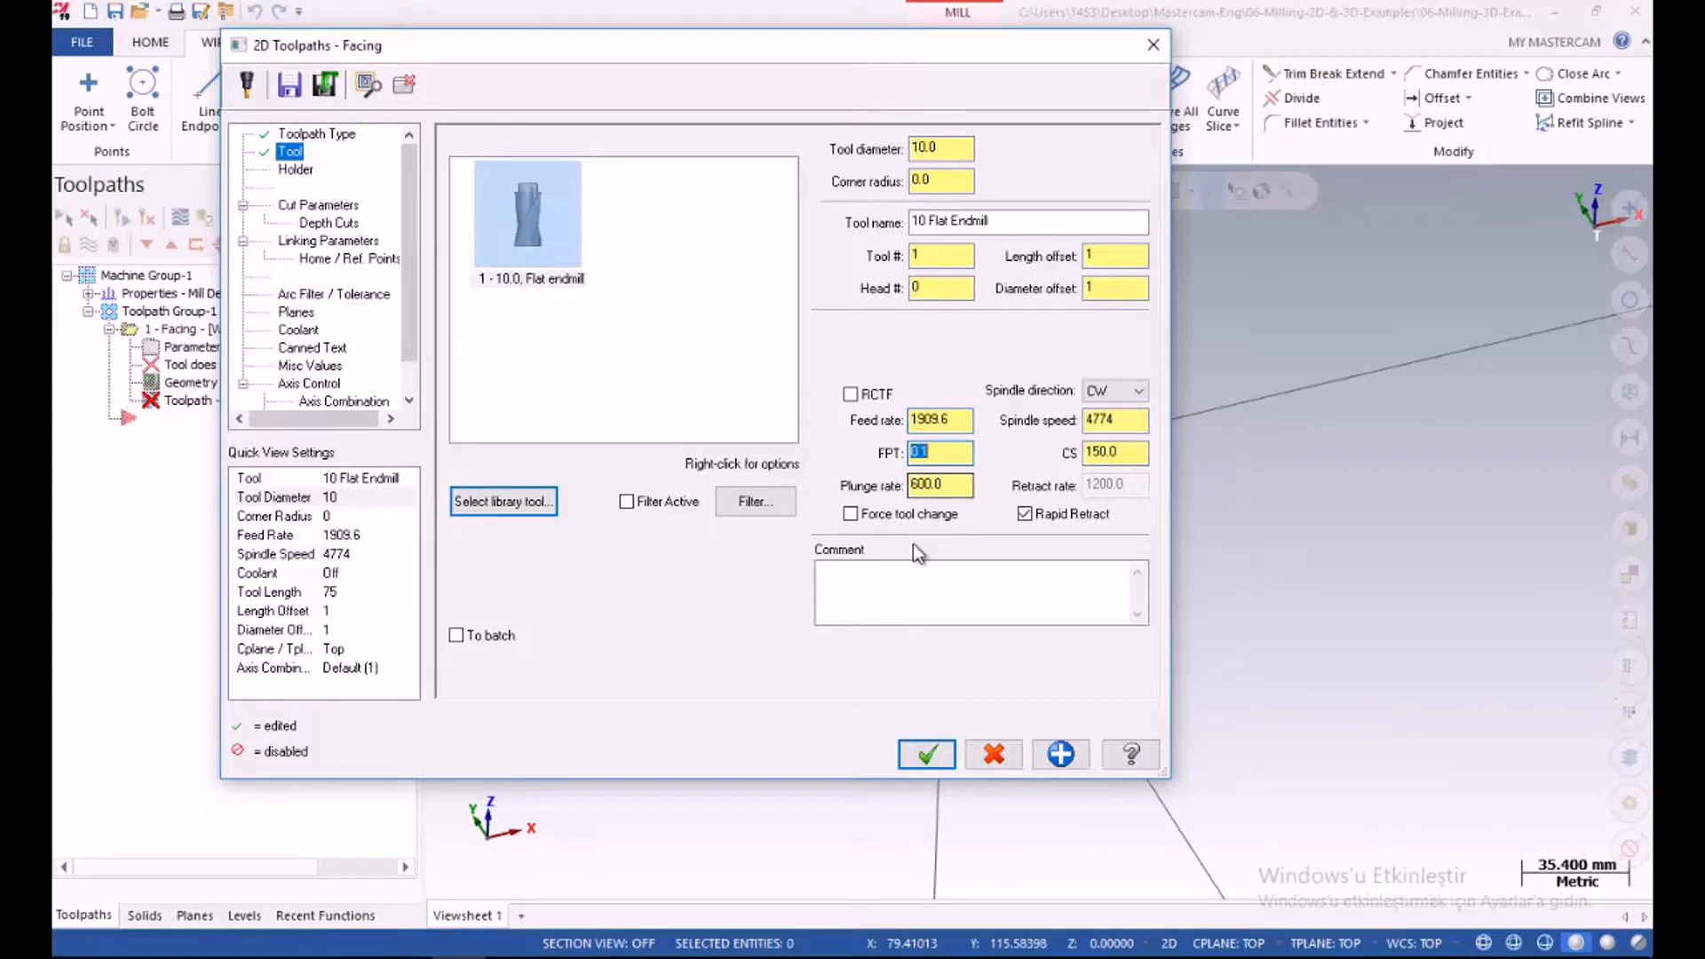
click(941, 485)
double_click(943, 484)
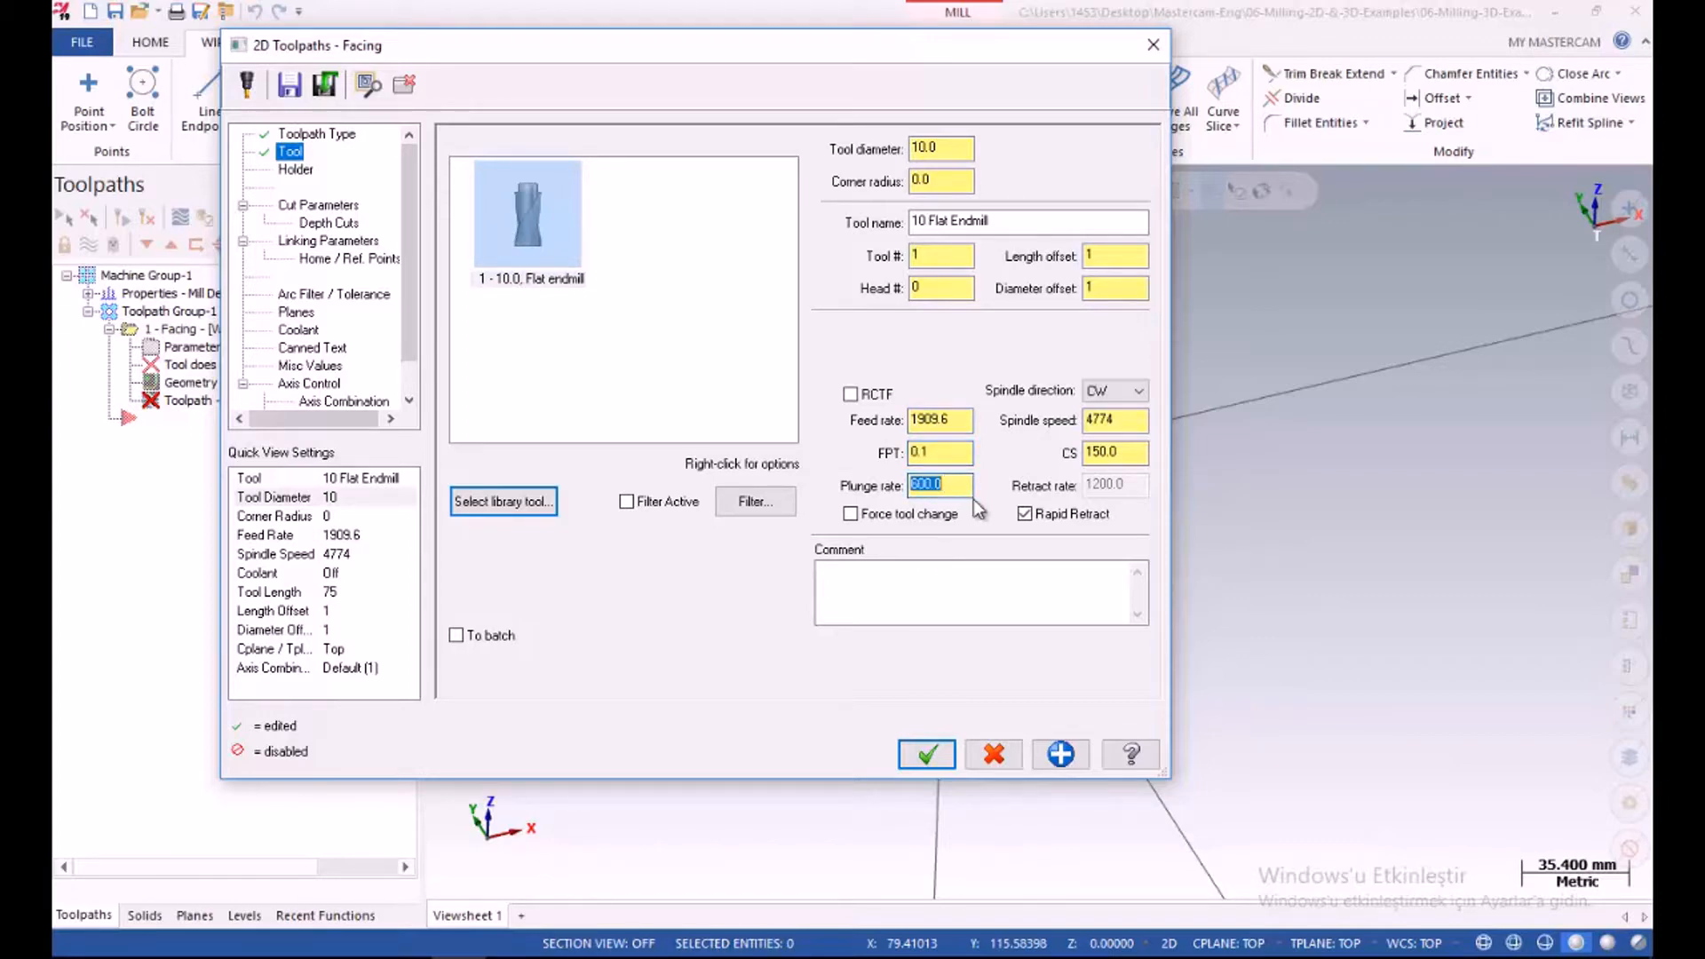
click(925, 417)
double_click(935, 484)
text(800.0)
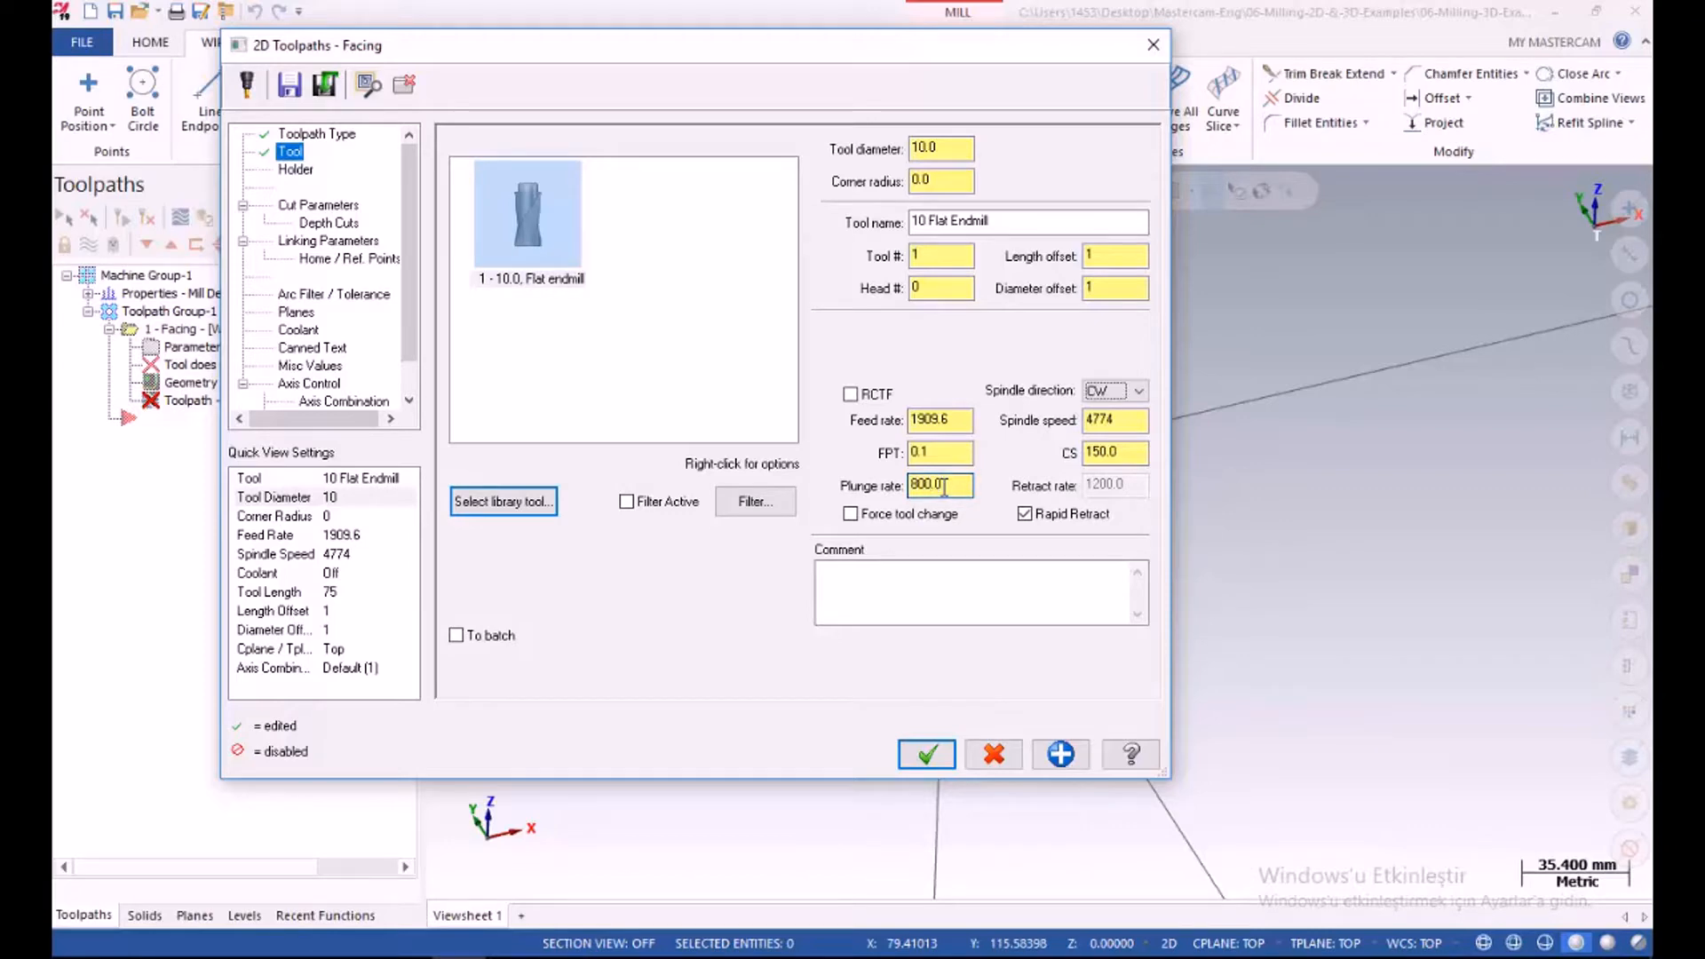
double_click(937, 479)
click(949, 494)
Examine the endmill's tool number, length offset and diameter offset, with a brief look at the facing cut parameters
double_click(925, 256)
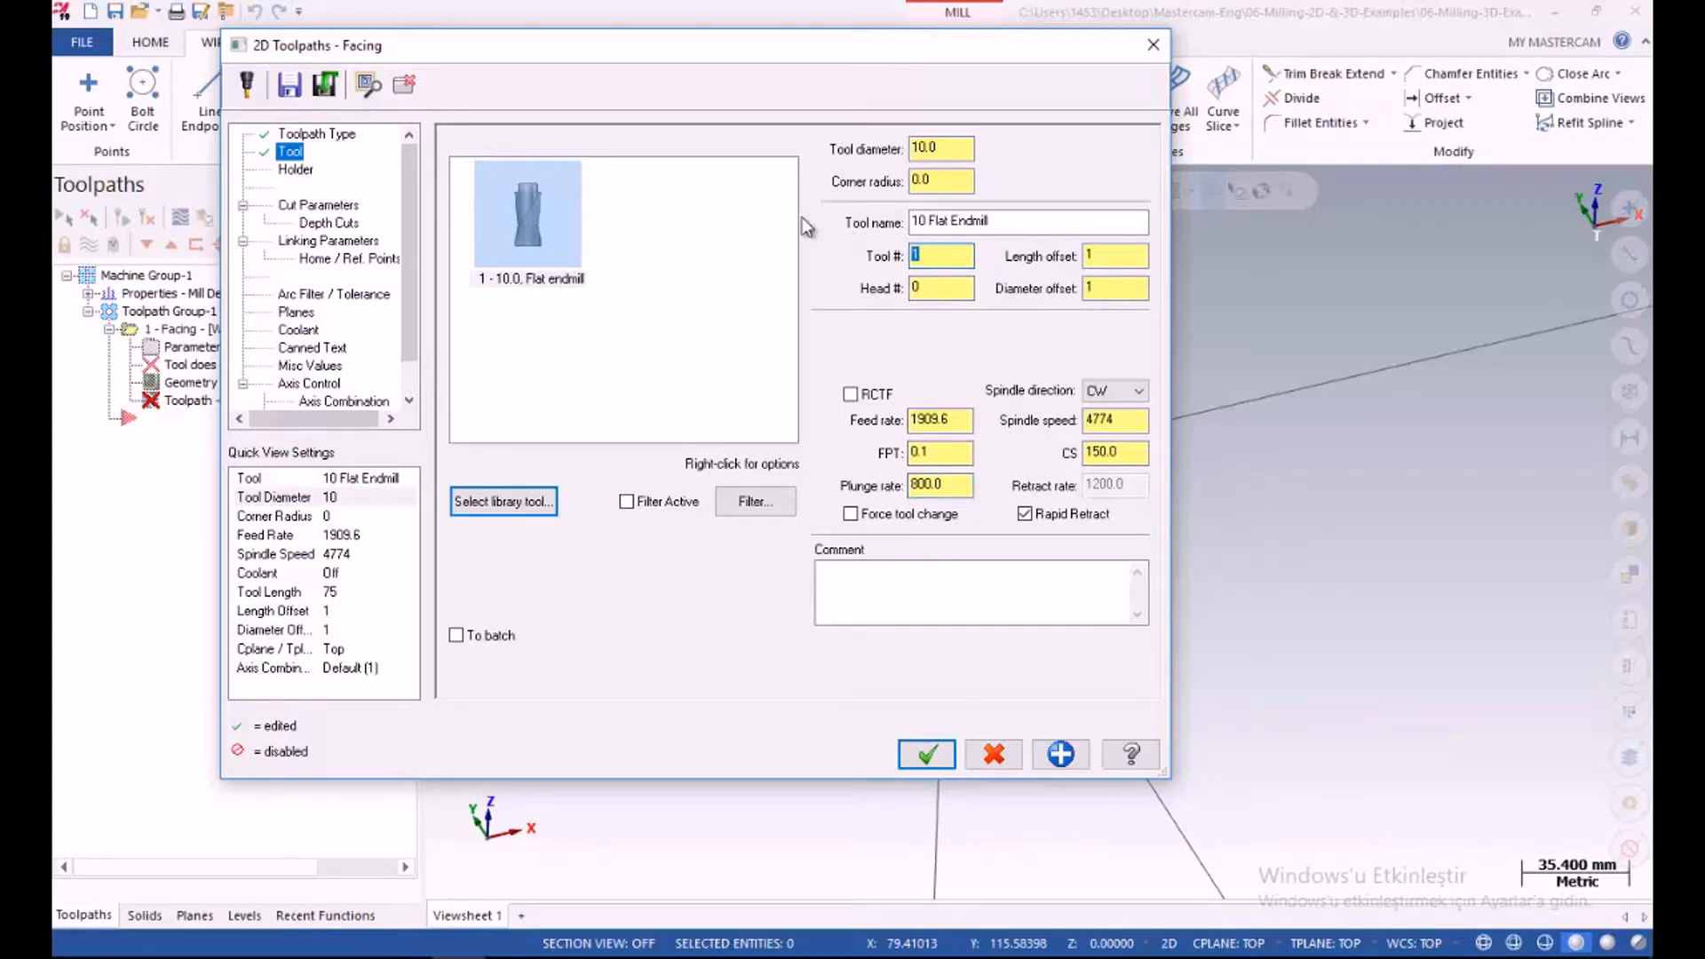
double_click(1099, 256)
double_click(1107, 291)
double_click(1105, 256)
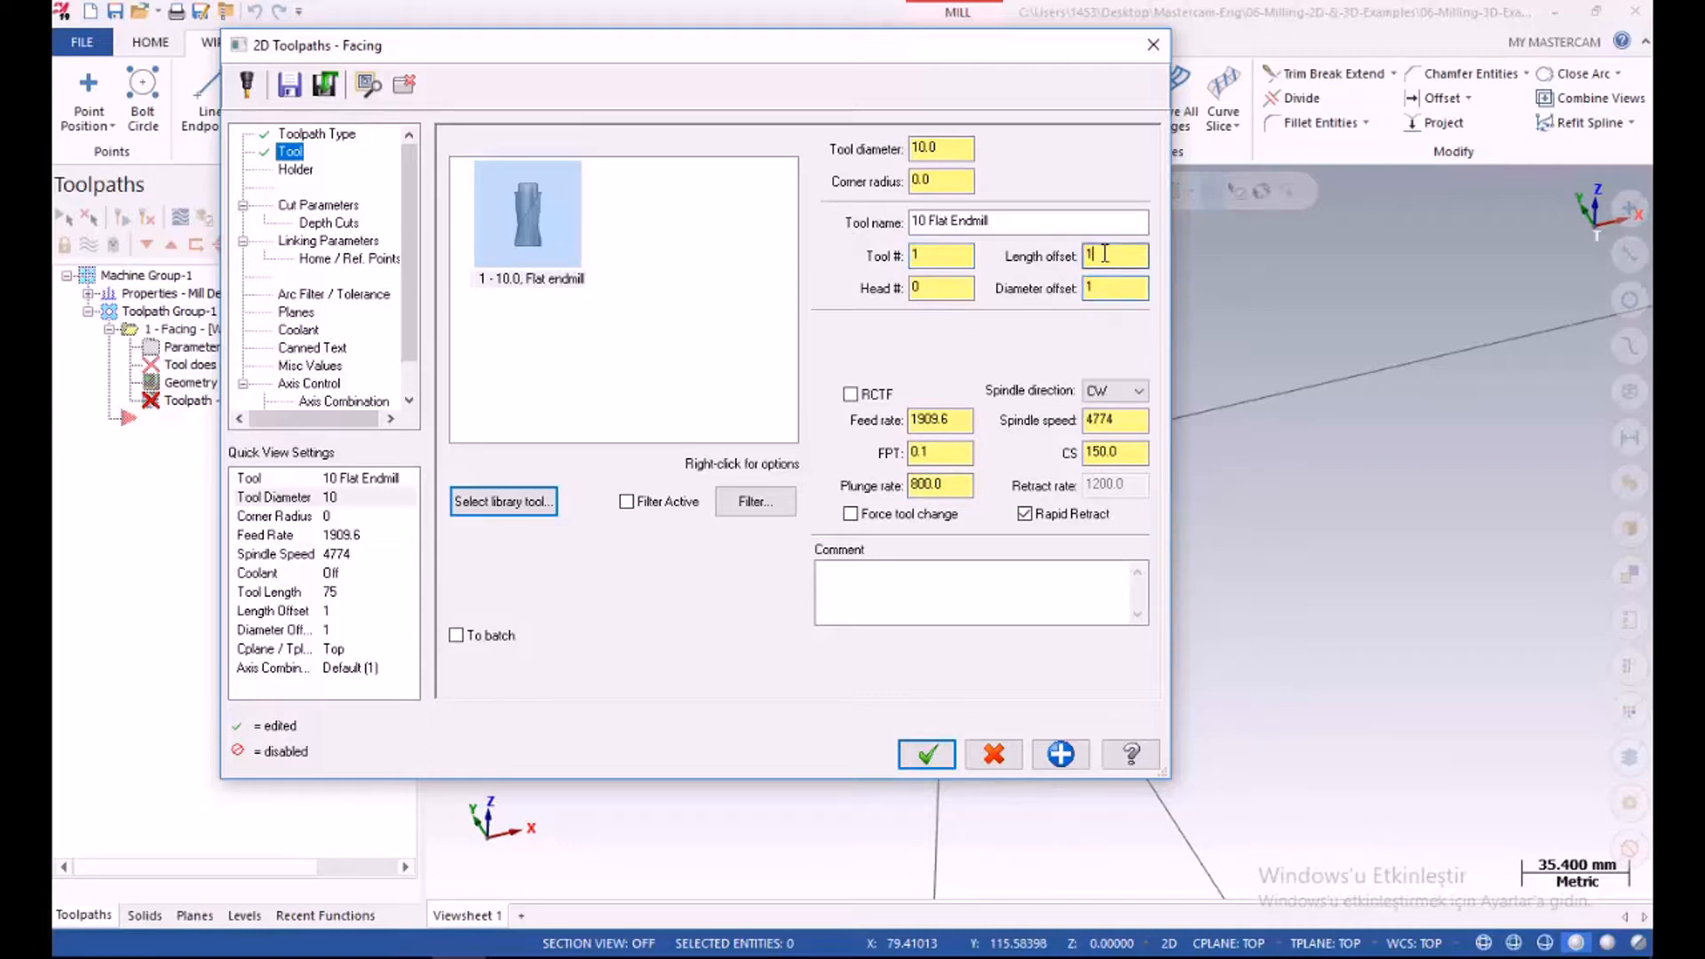
double_click(1103, 286)
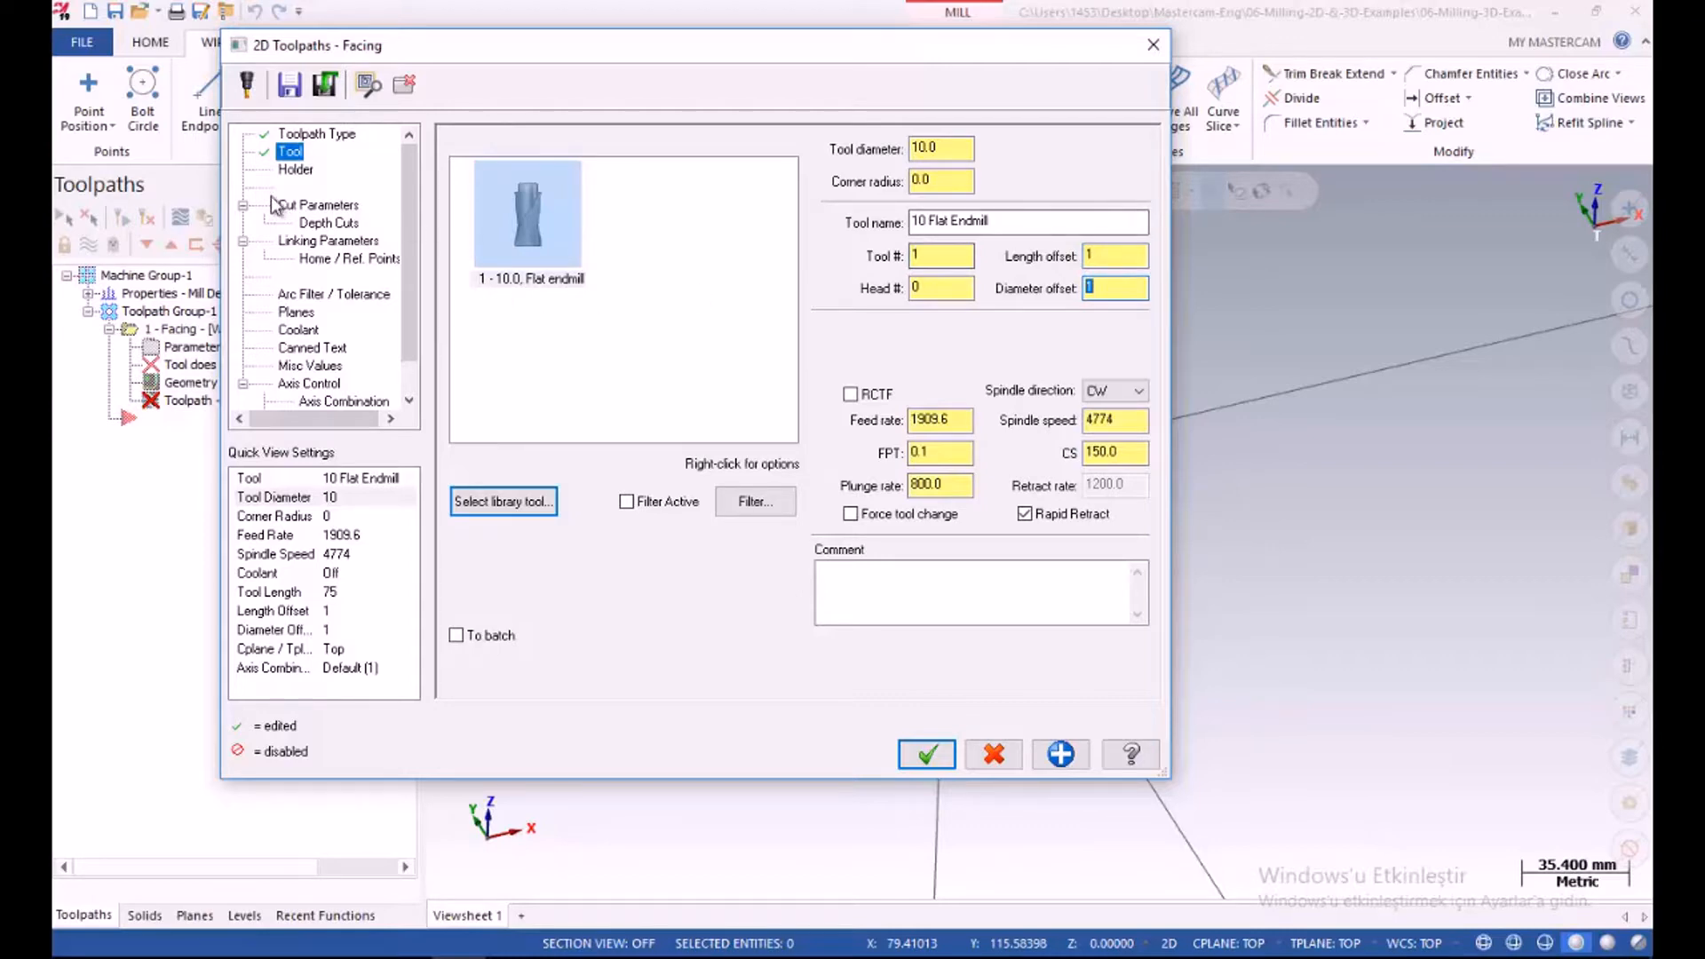
click(315, 206)
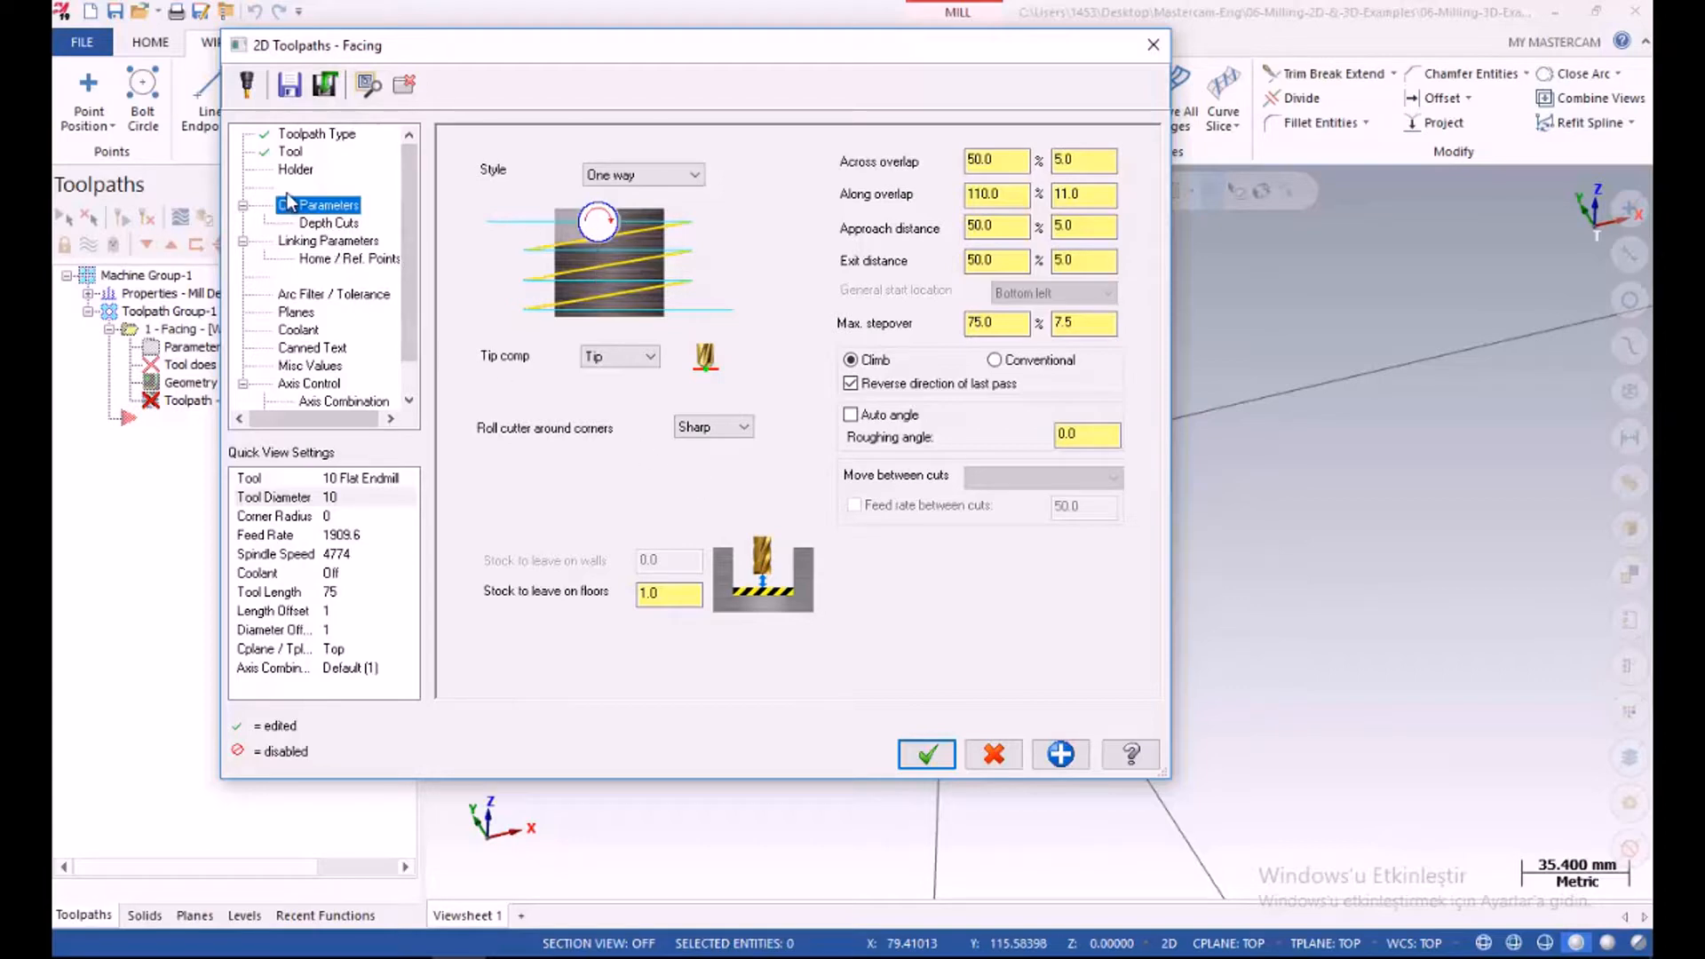
click(292, 152)
double_click(1105, 287)
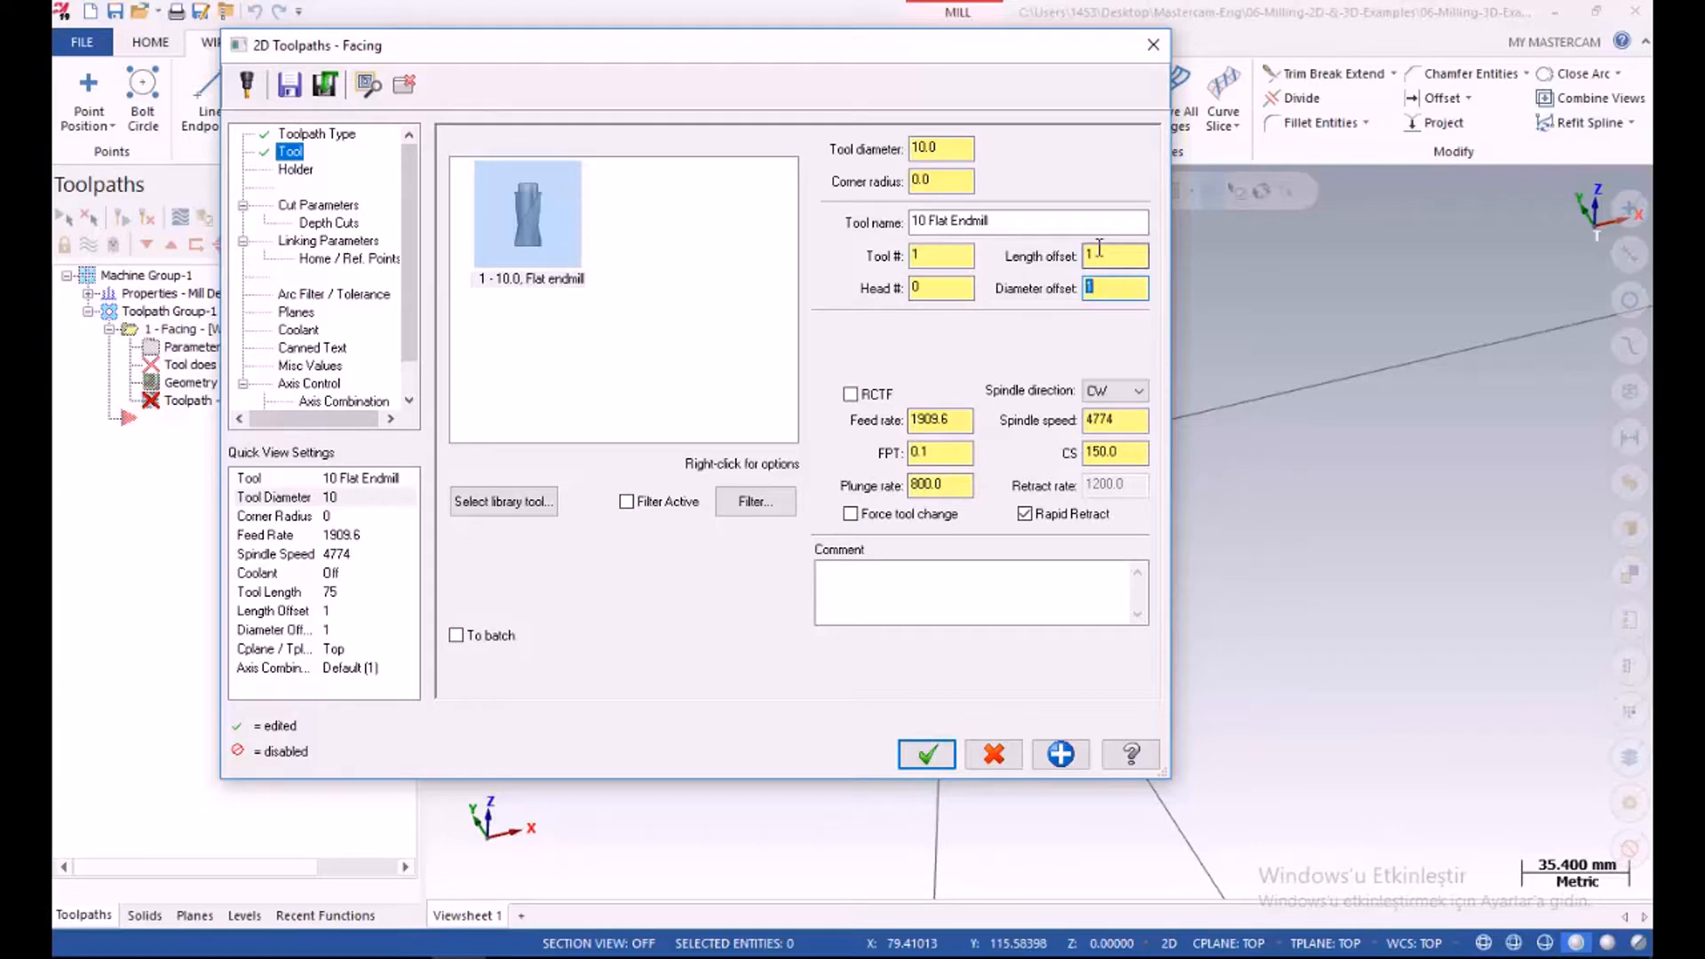
Review the endmill's tool number, length and diameter offsets, and head number
double_click(932, 257)
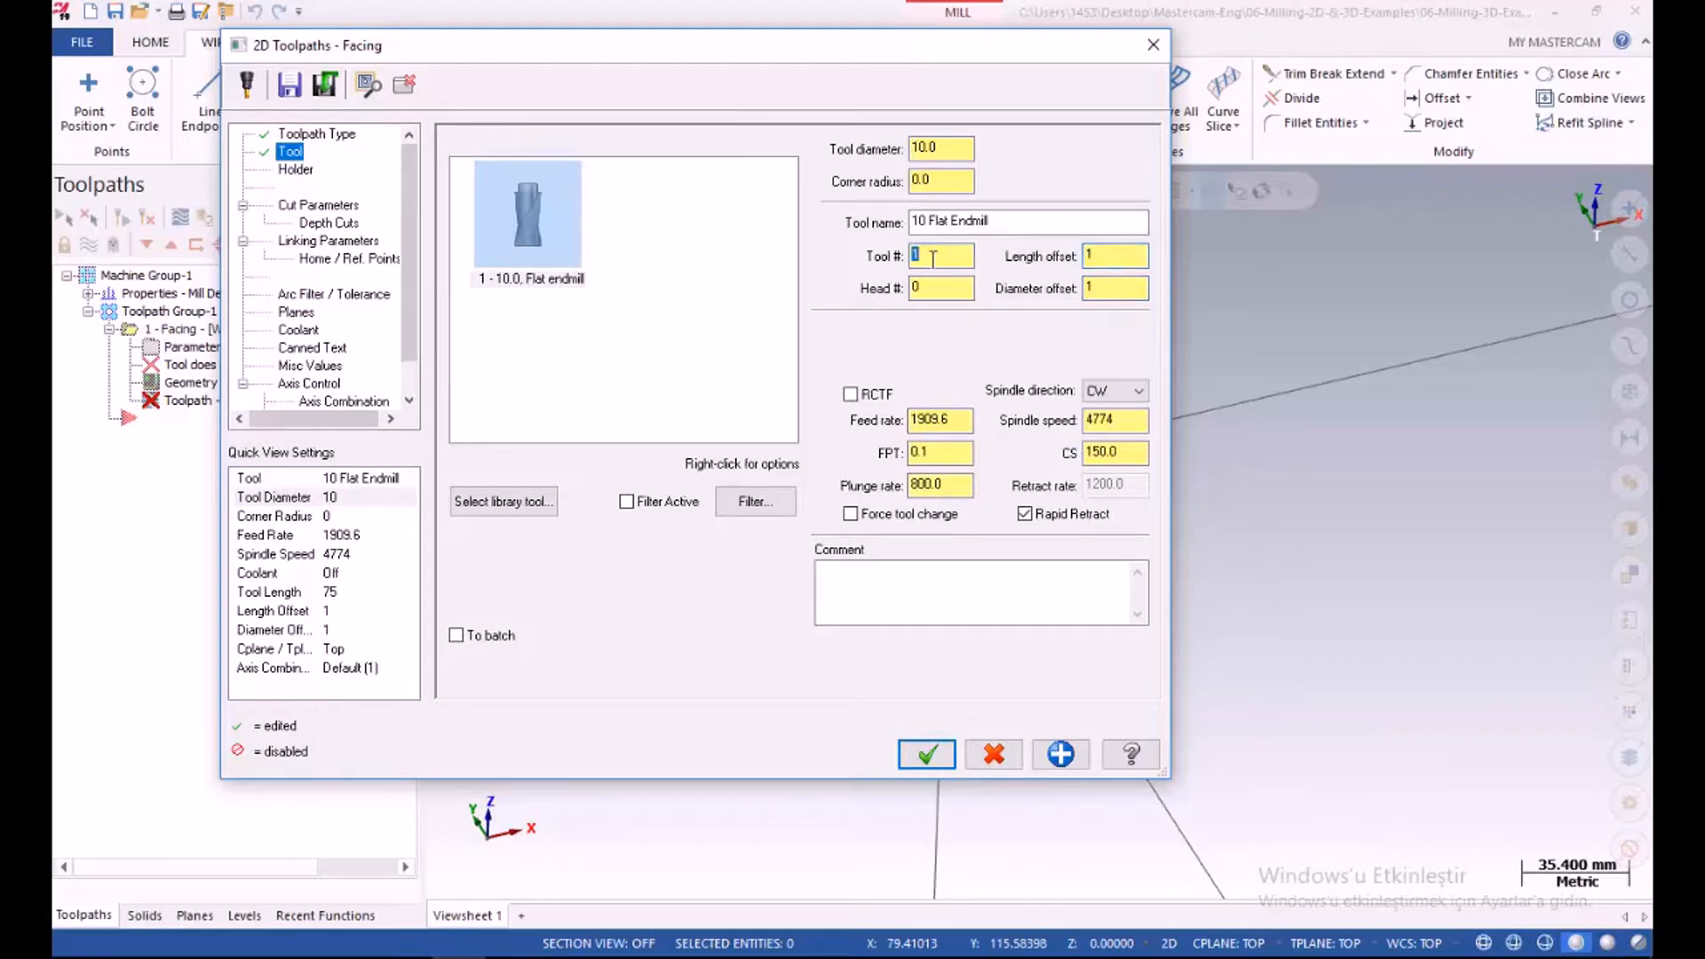
double_click(1094, 256)
double_click(1102, 287)
click(952, 291)
double_click(958, 292)
Set the facing toolpath's retract height to 5 and its feed plane to 3, both as absolute values
click(286, 244)
click(881, 280)
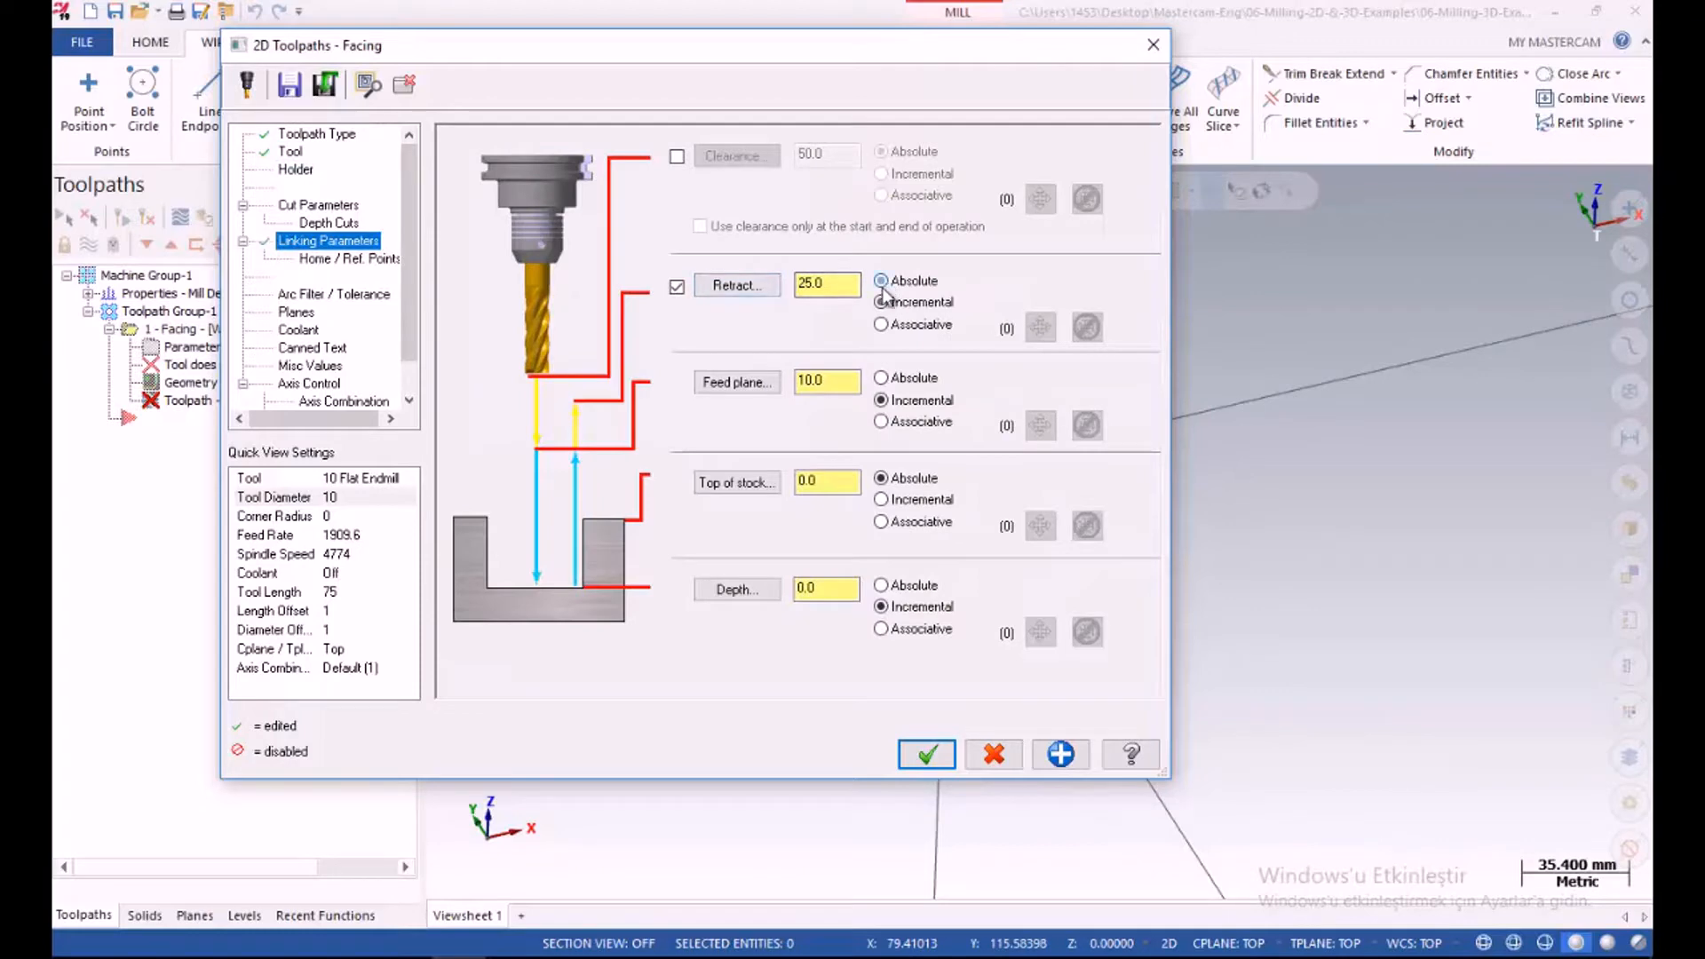
double_click(826, 283)
text(5)
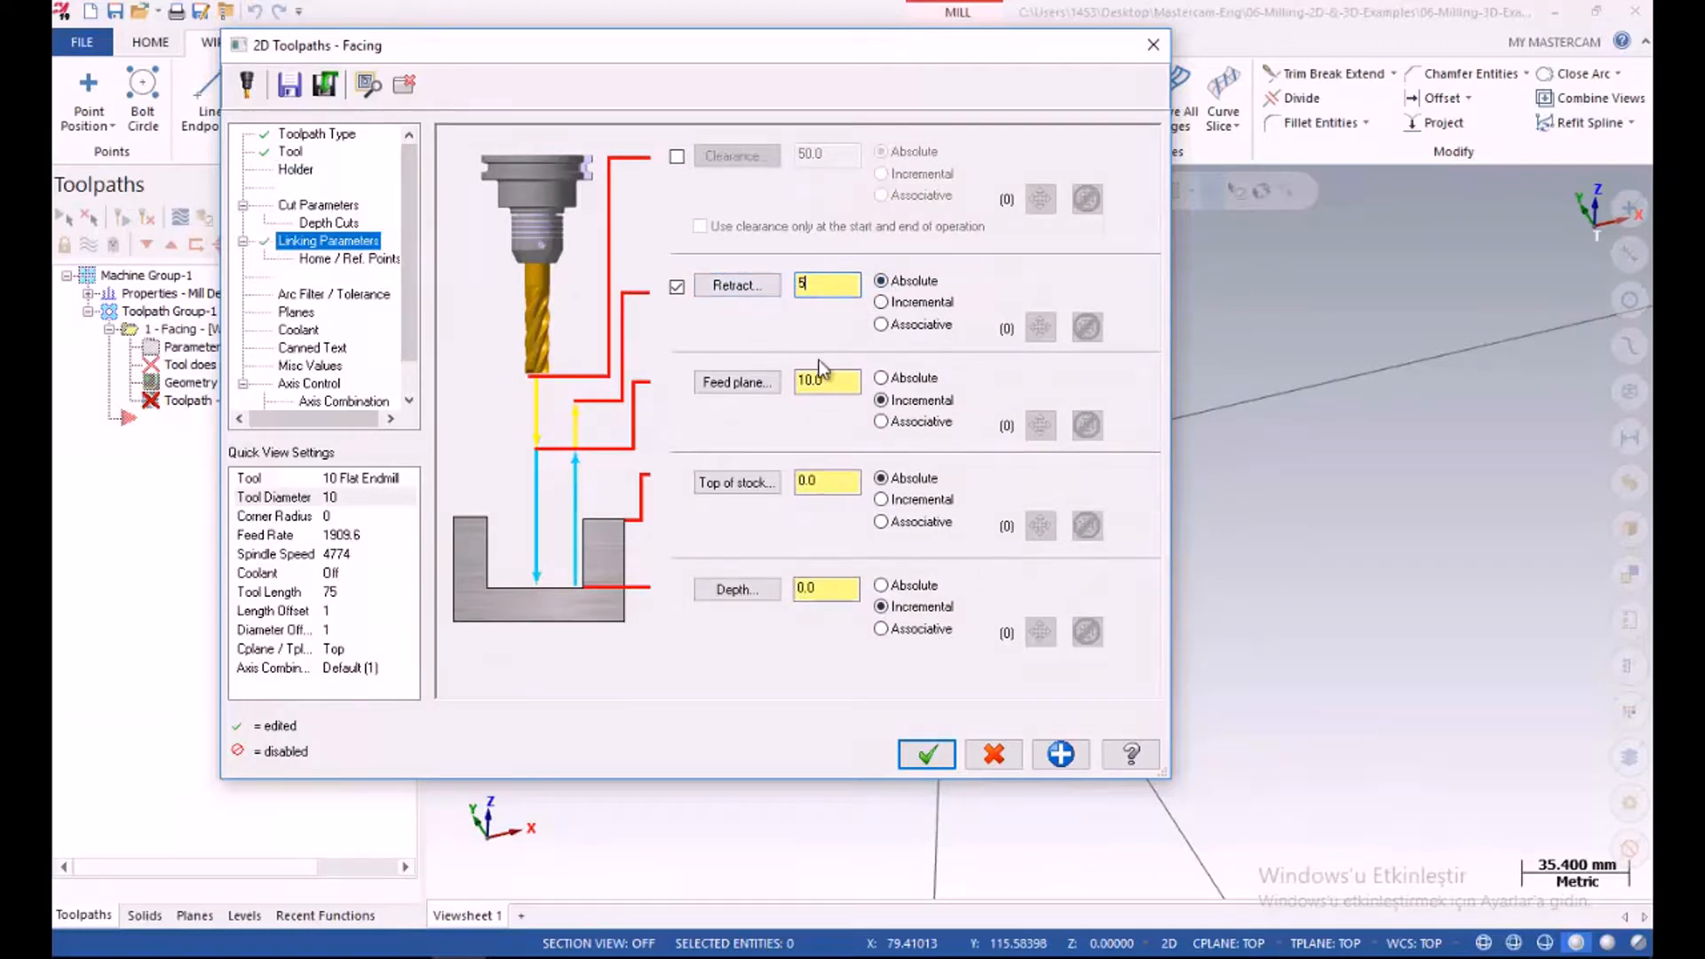
click(881, 378)
double_click(842, 380)
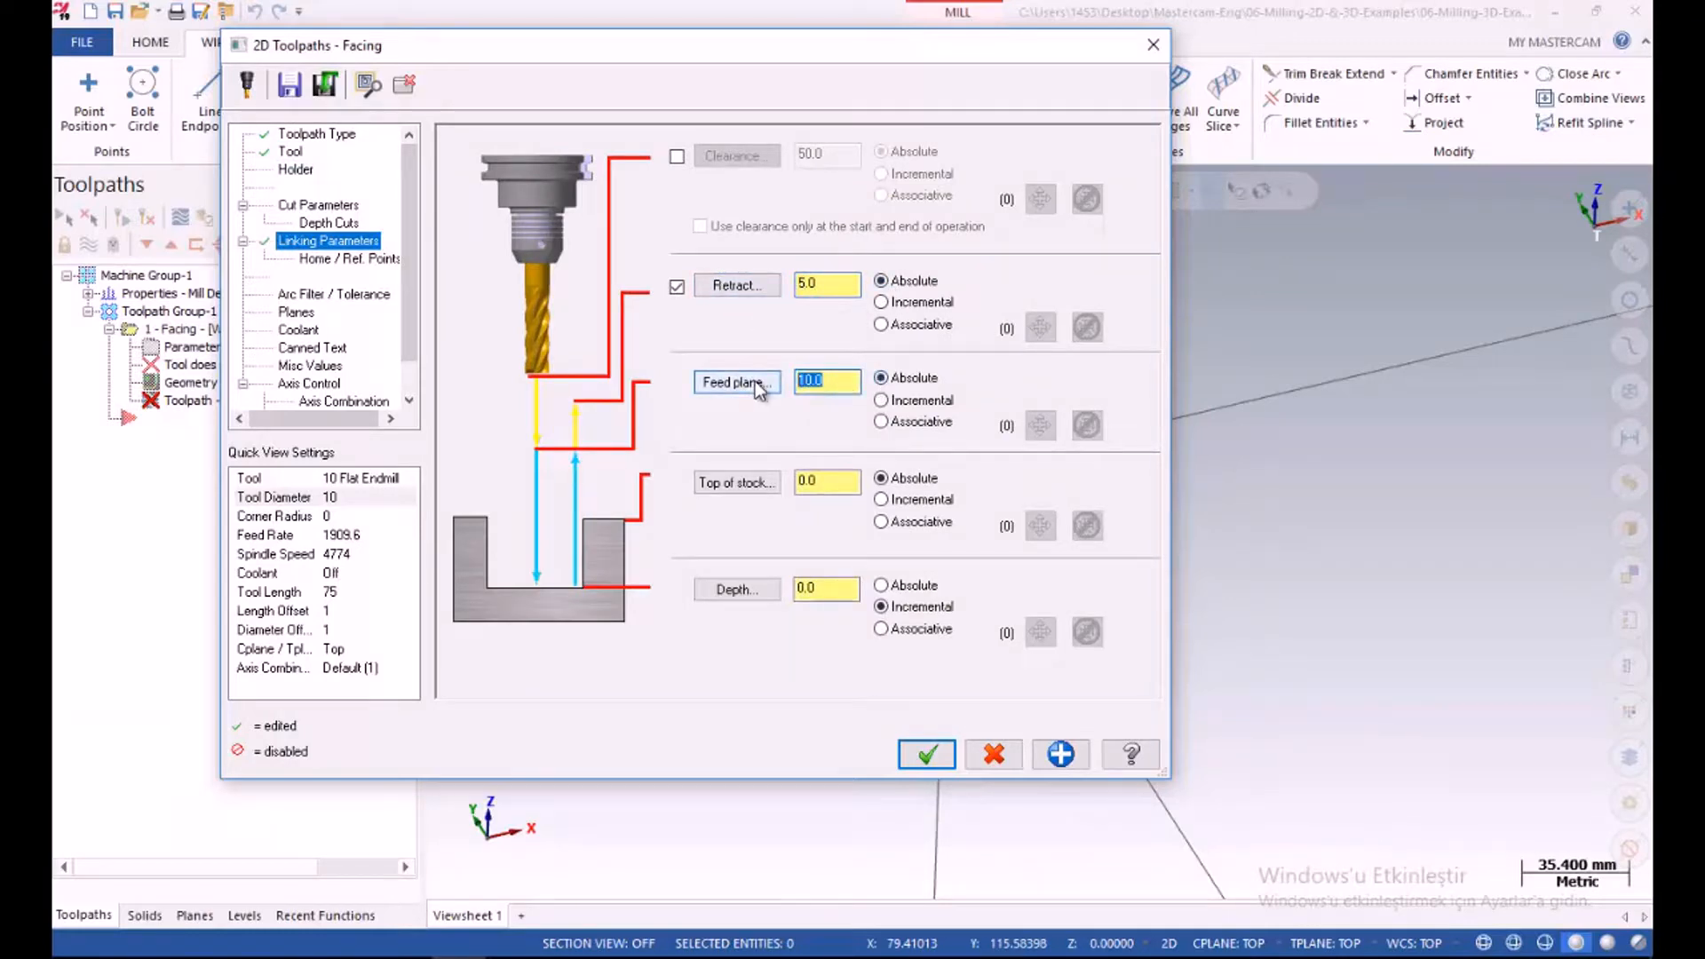
text(3)
Switch the facing toolpath's depth from incremental to absolute
double_click(810, 481)
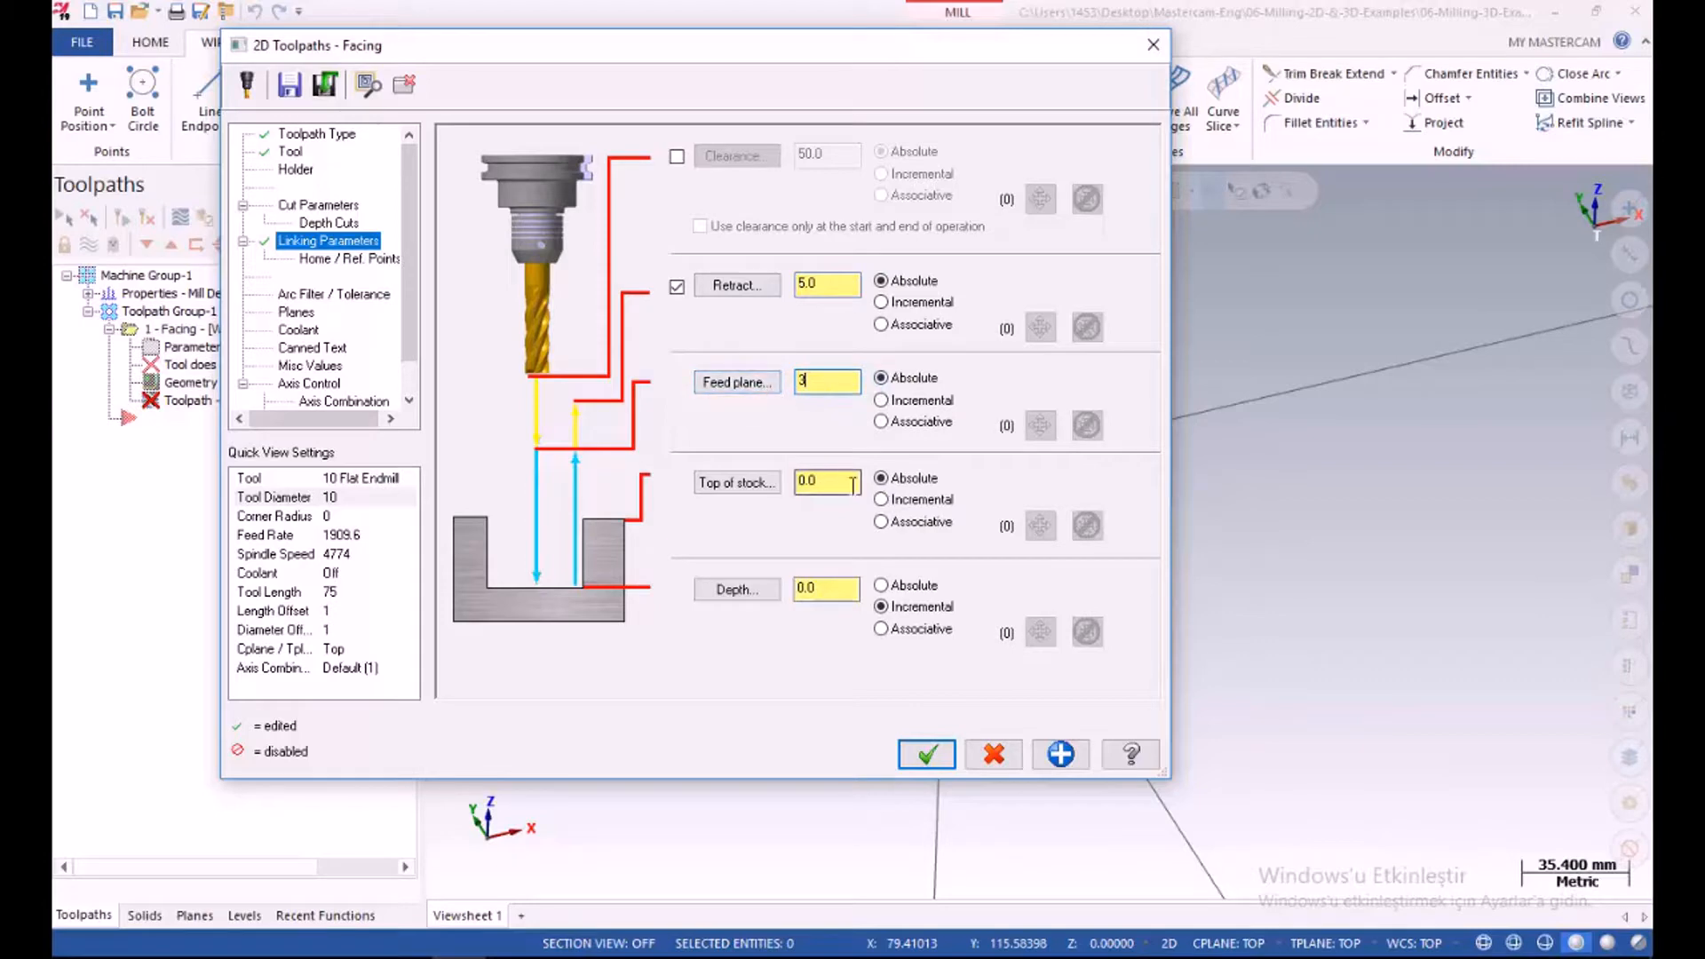
click(828, 588)
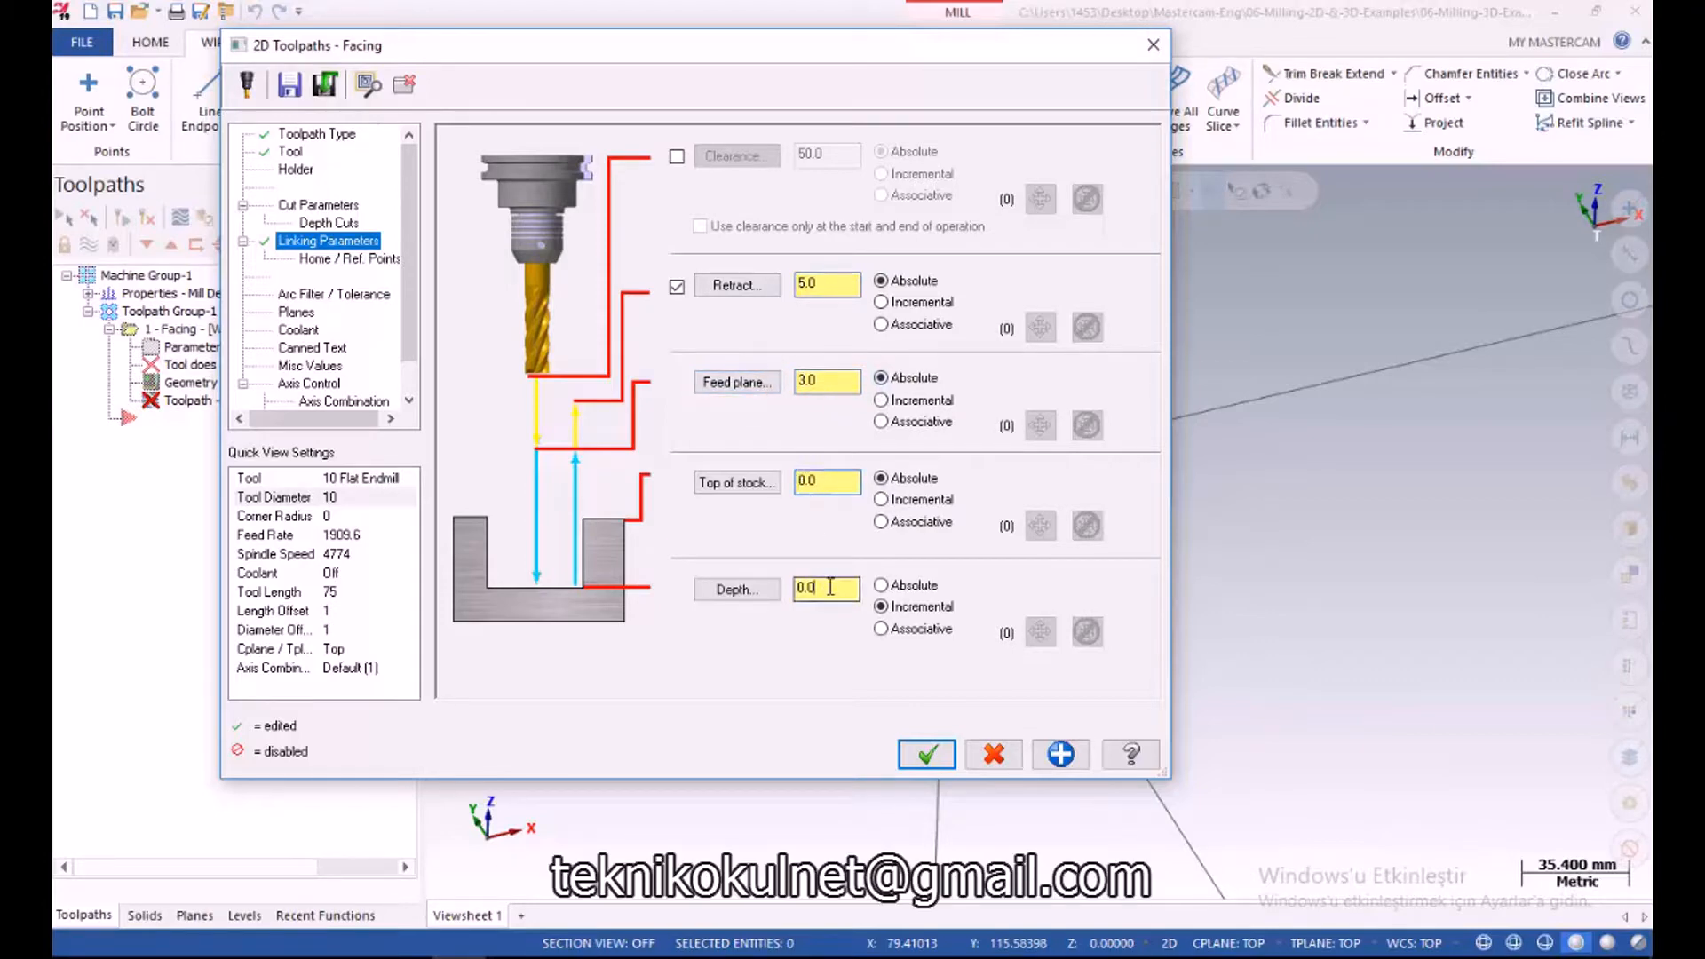
click(881, 585)
click(831, 589)
double_click(831, 590)
Set the facing cut style to Zigzag and the stock to leave on floors to 0
click(317, 206)
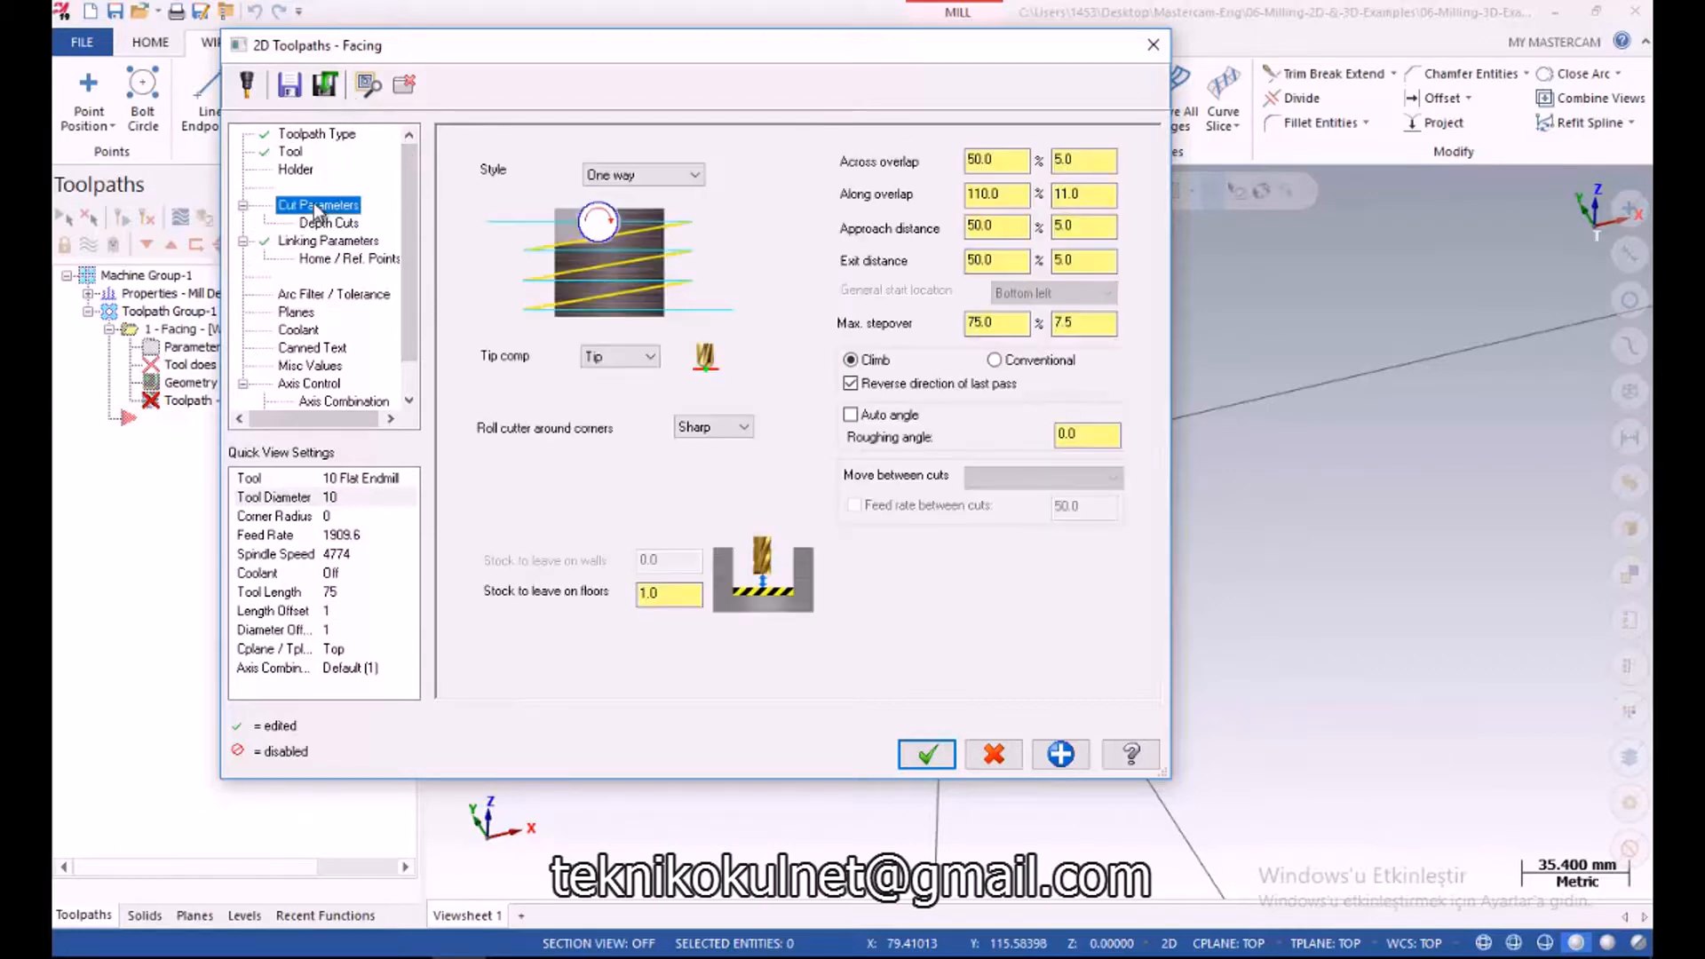
click(641, 175)
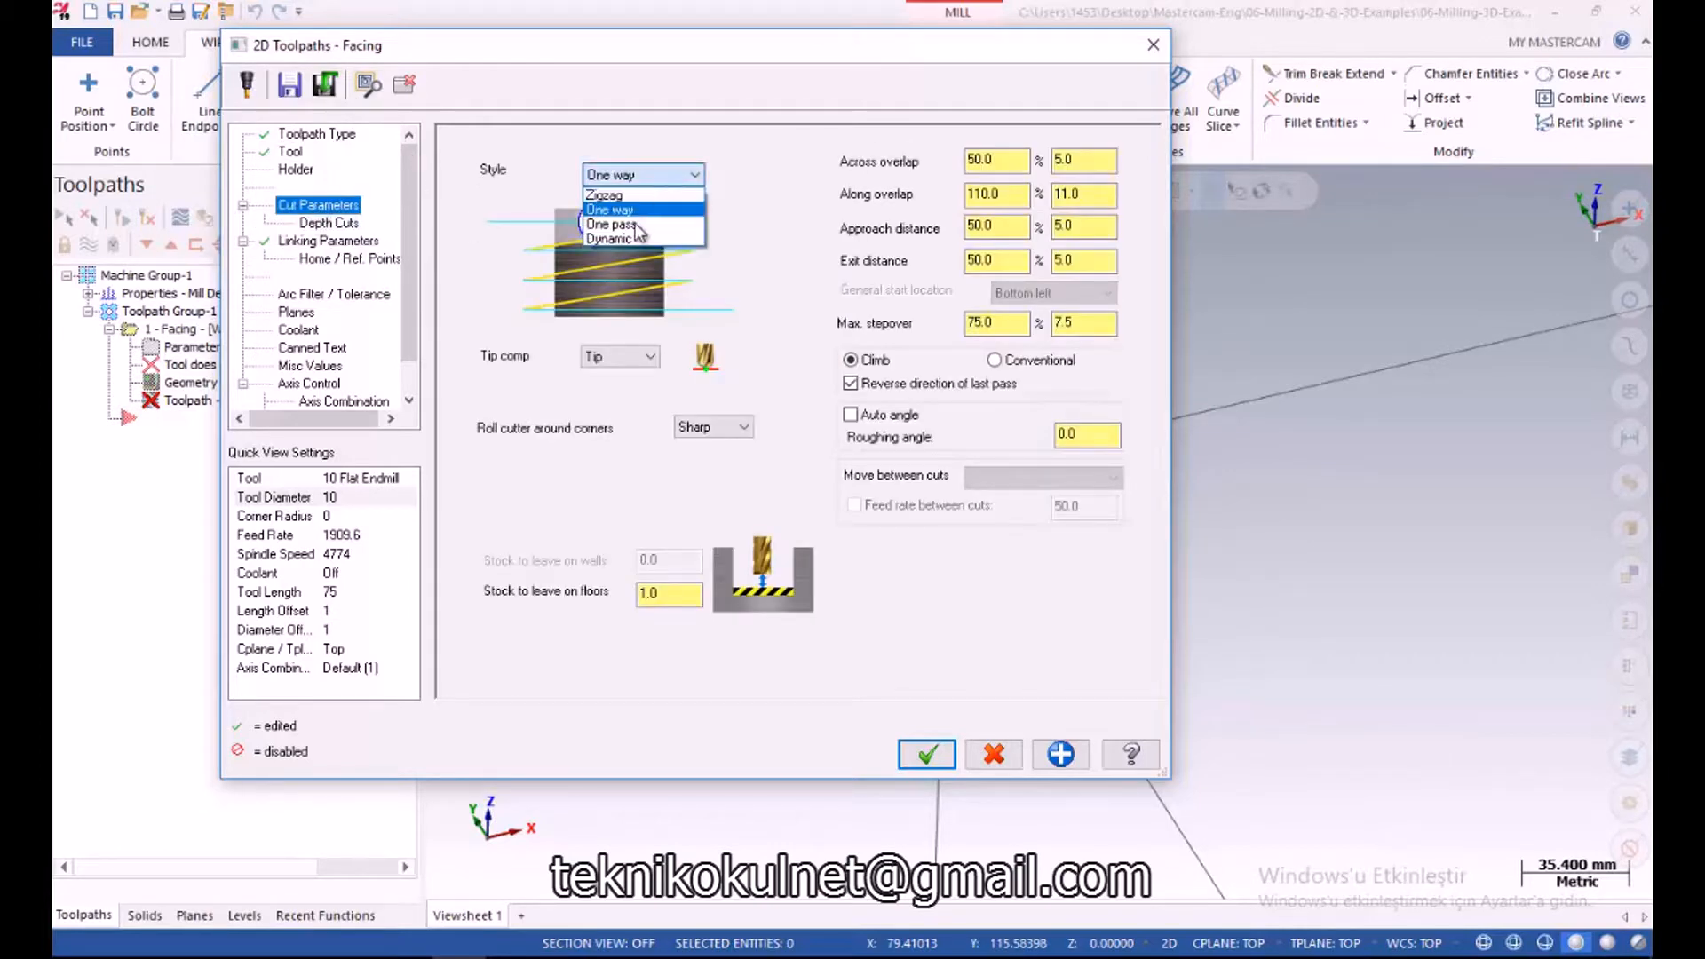
click(607, 194)
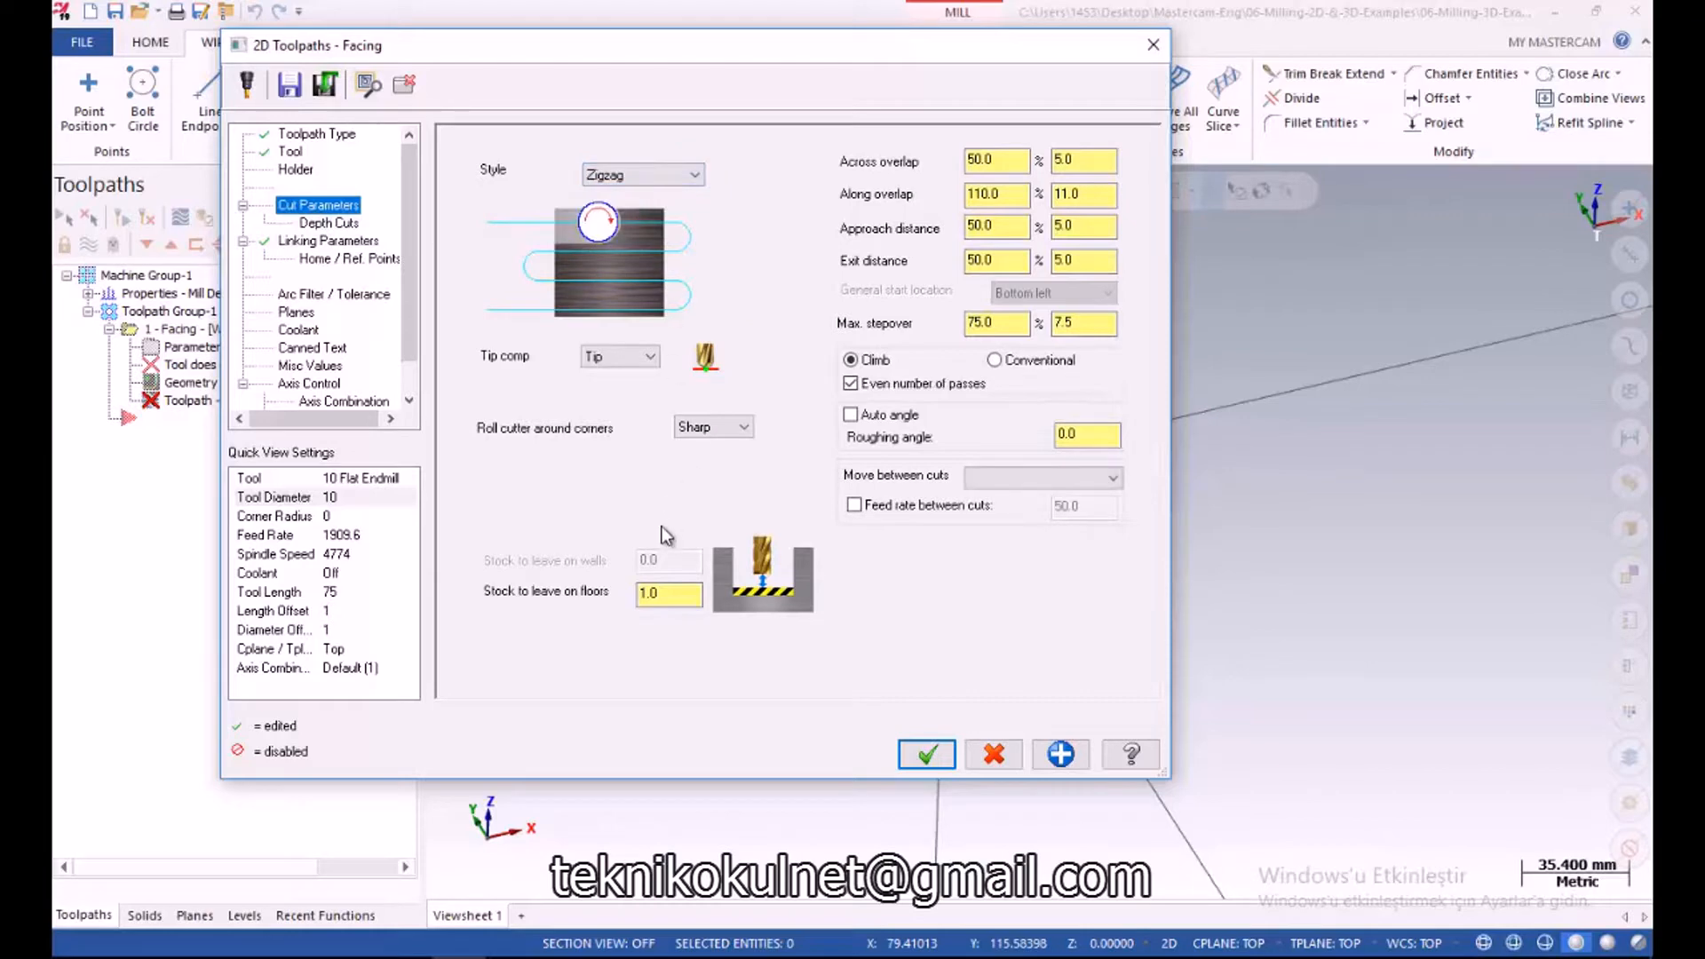
double_click(656, 593)
text(0)
key(Tab)
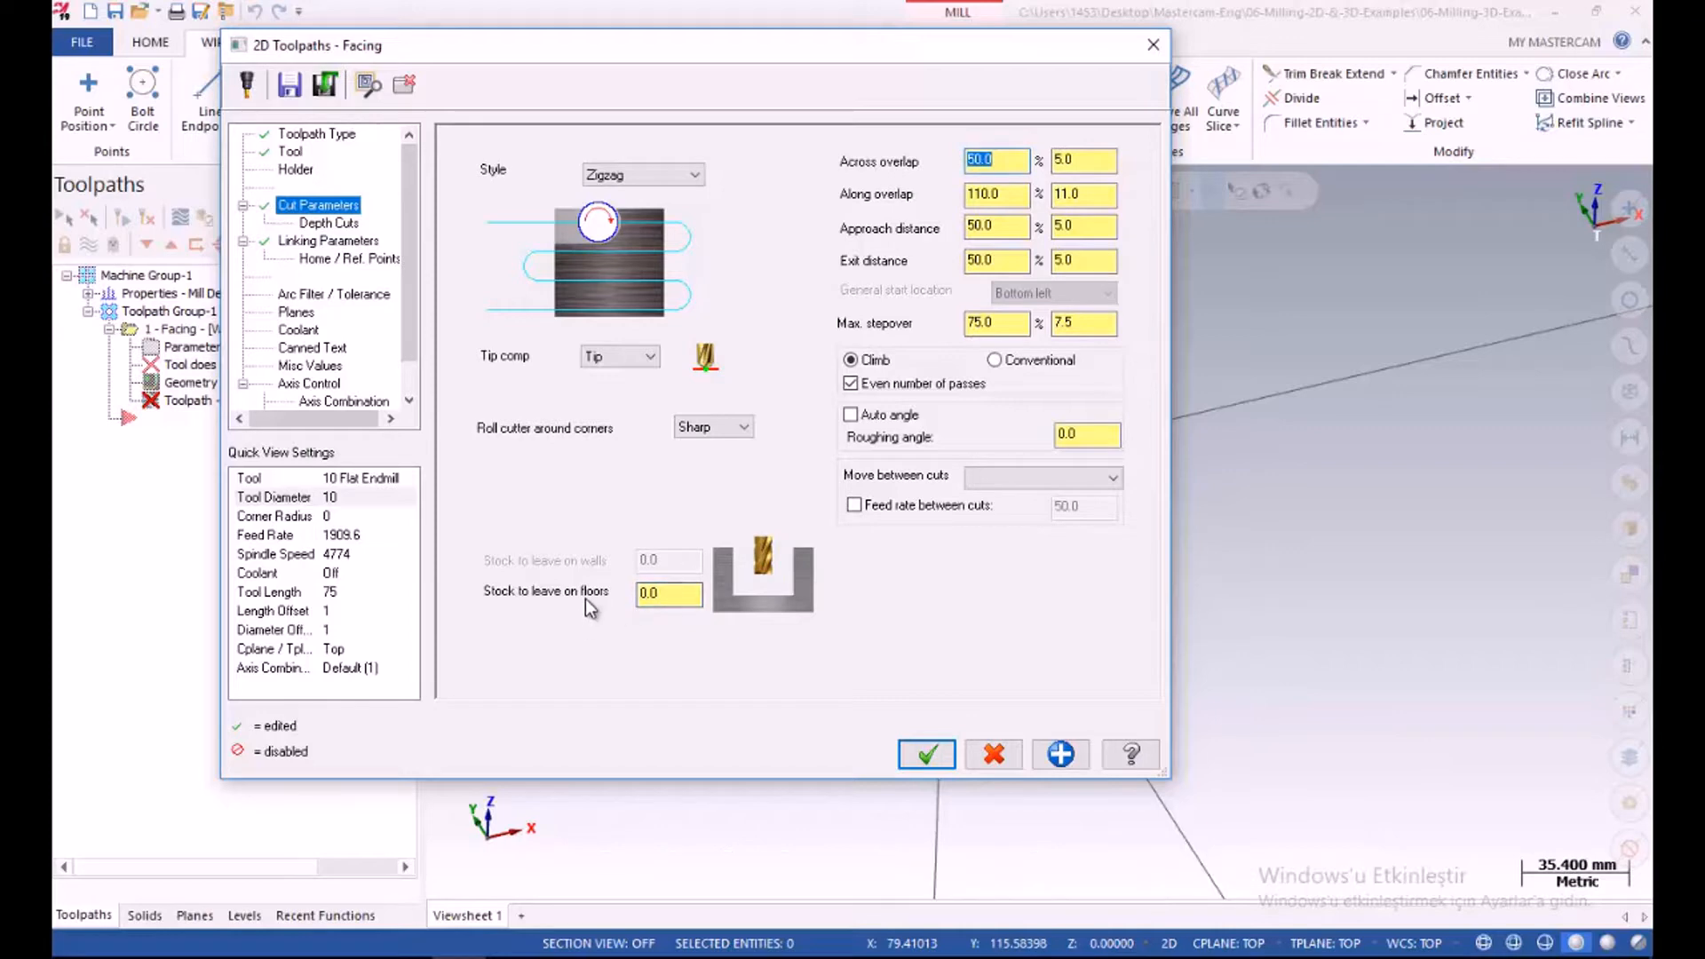
Set the facing toolpath's maximum stepover to 50% of the tool diameter
double_click(1023, 322)
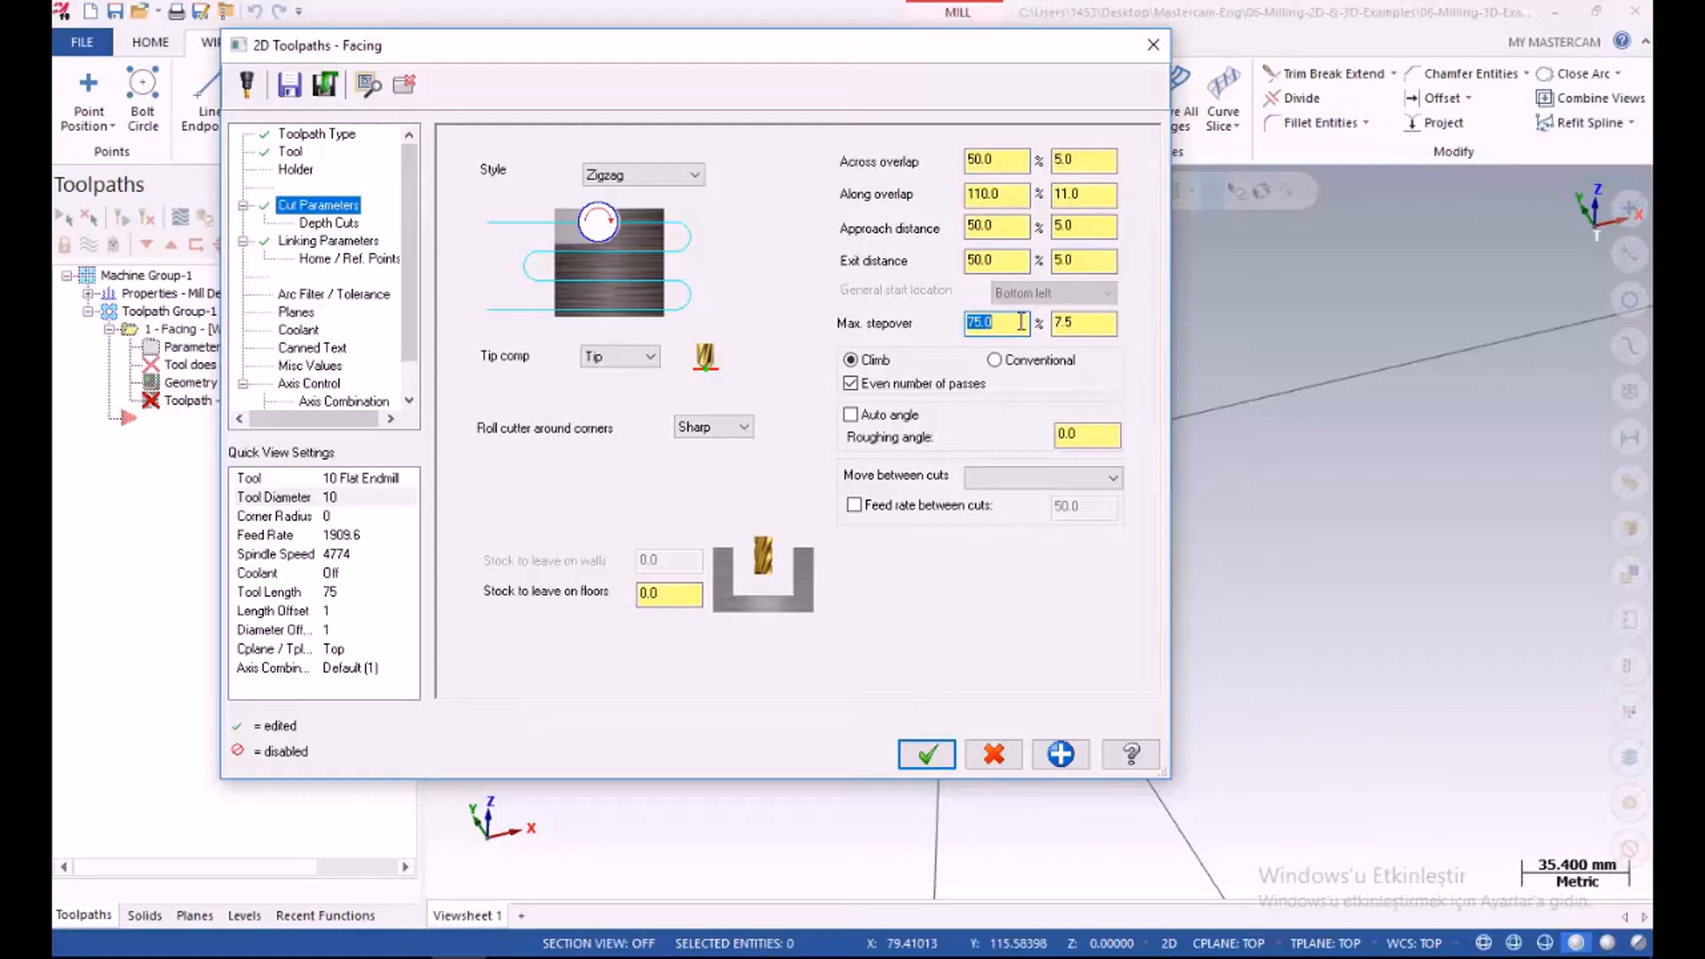
text(50)
key(Tab)
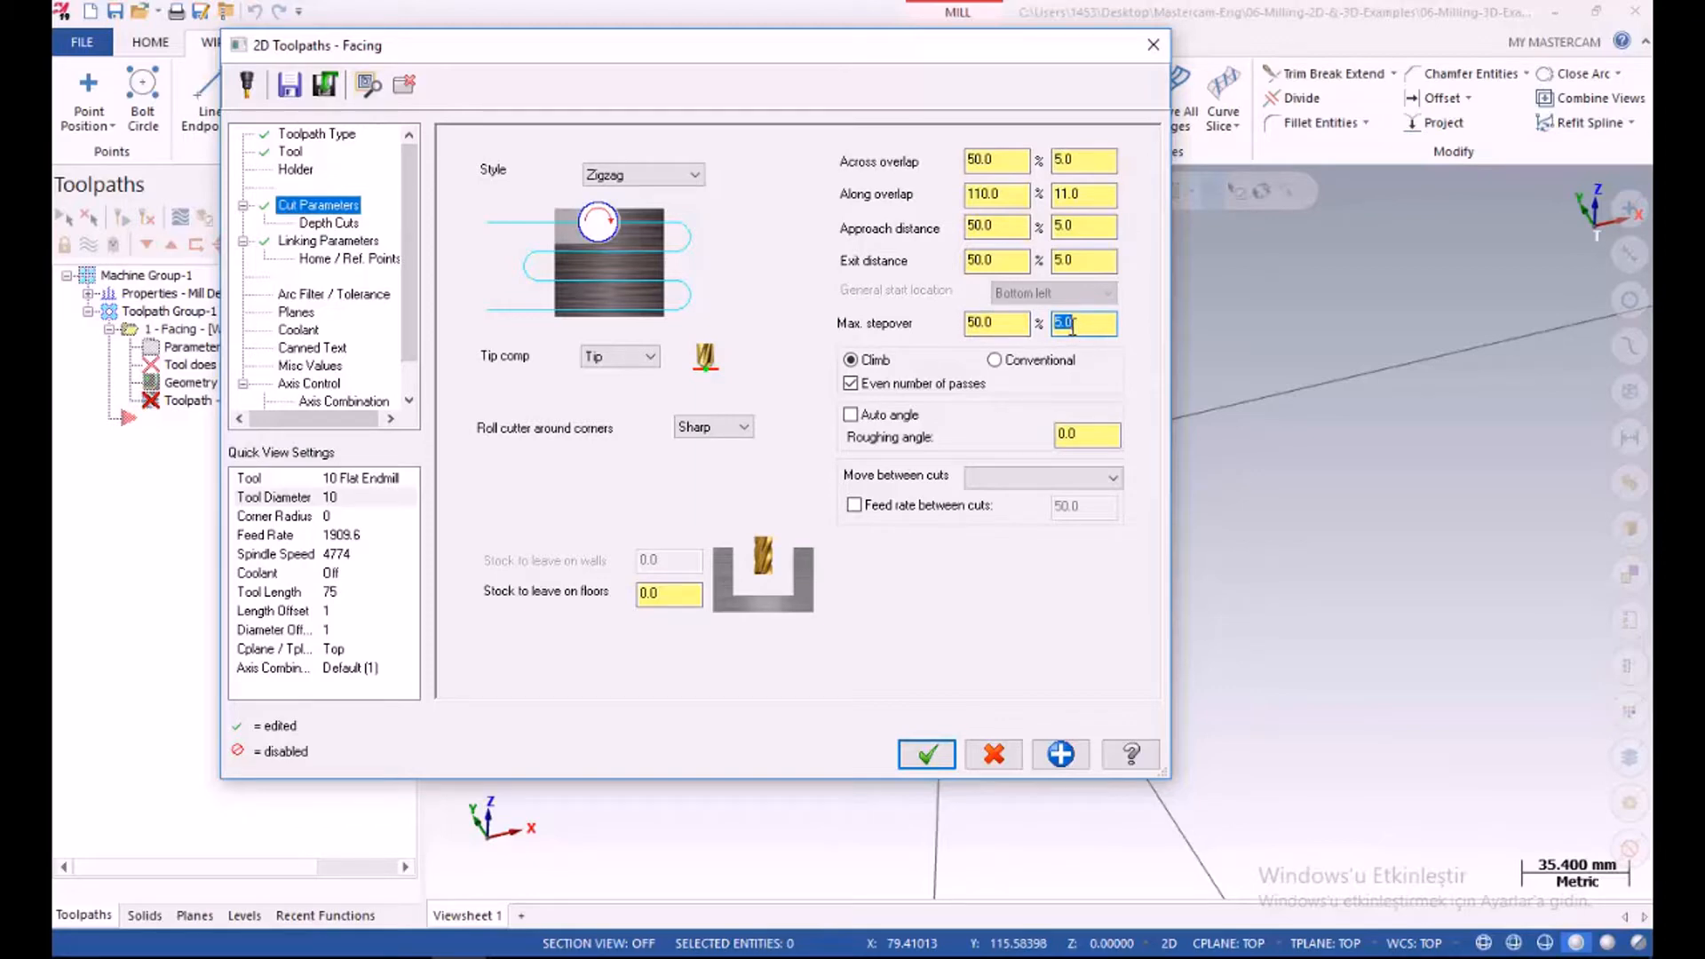
double_click(1013, 329)
double_click(1058, 325)
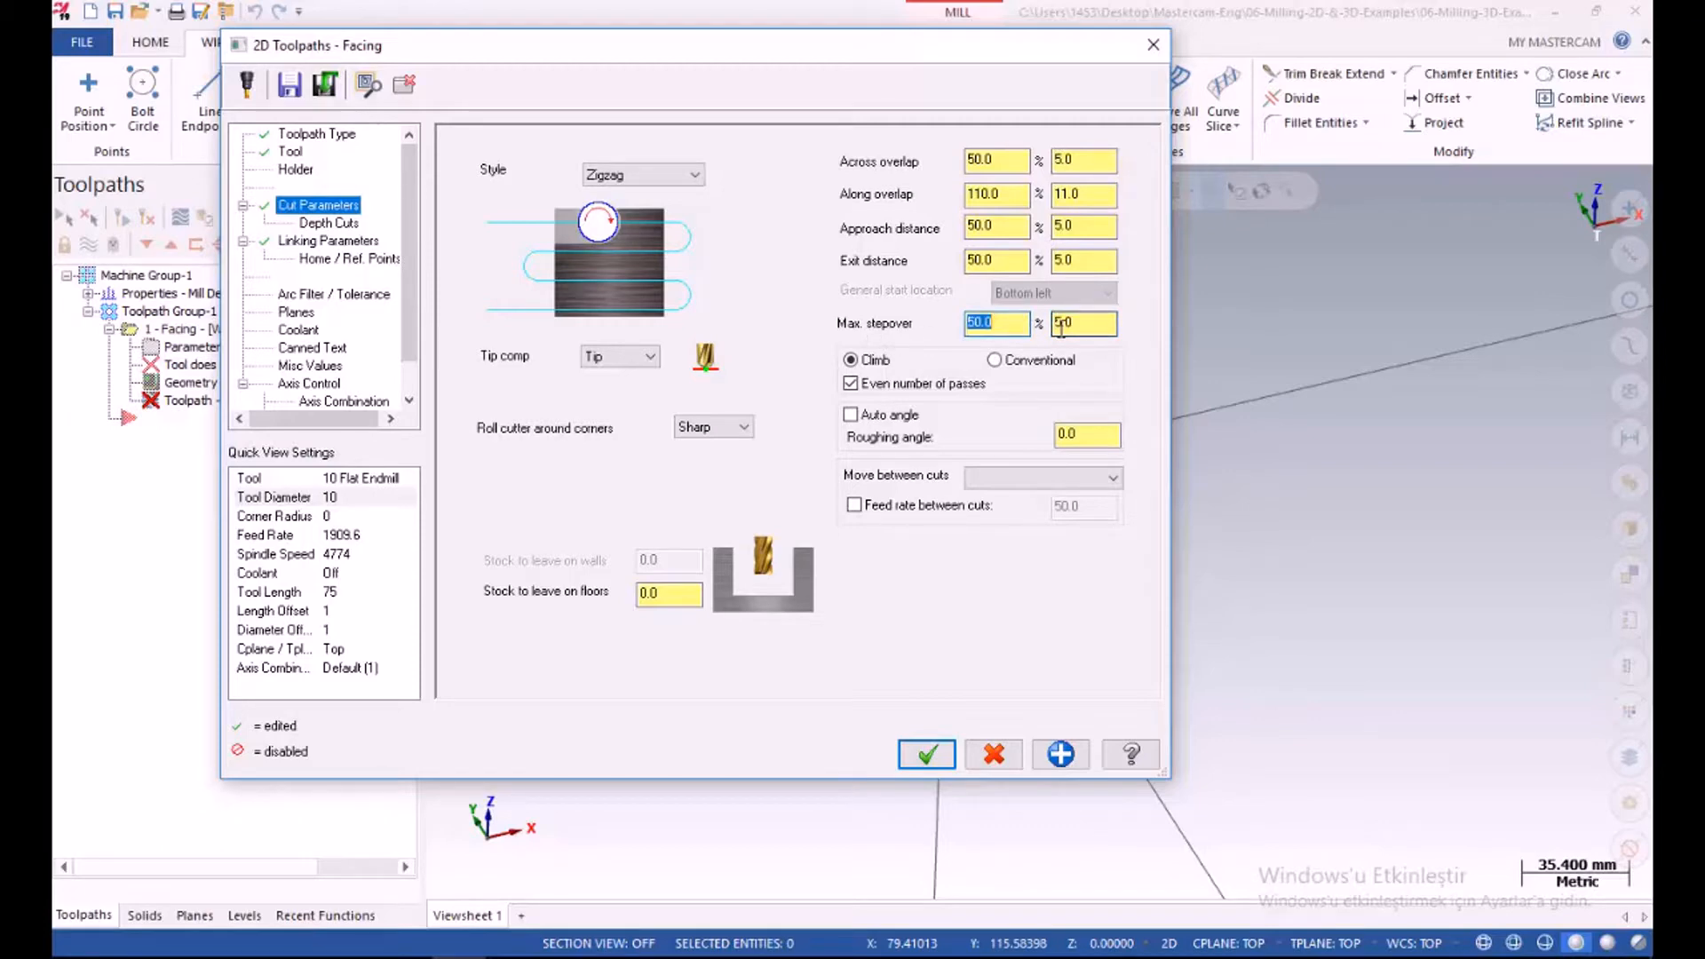
Set the facing roughing angle to 45 and use High speed loops for moves between cuts
double_click(1088, 437)
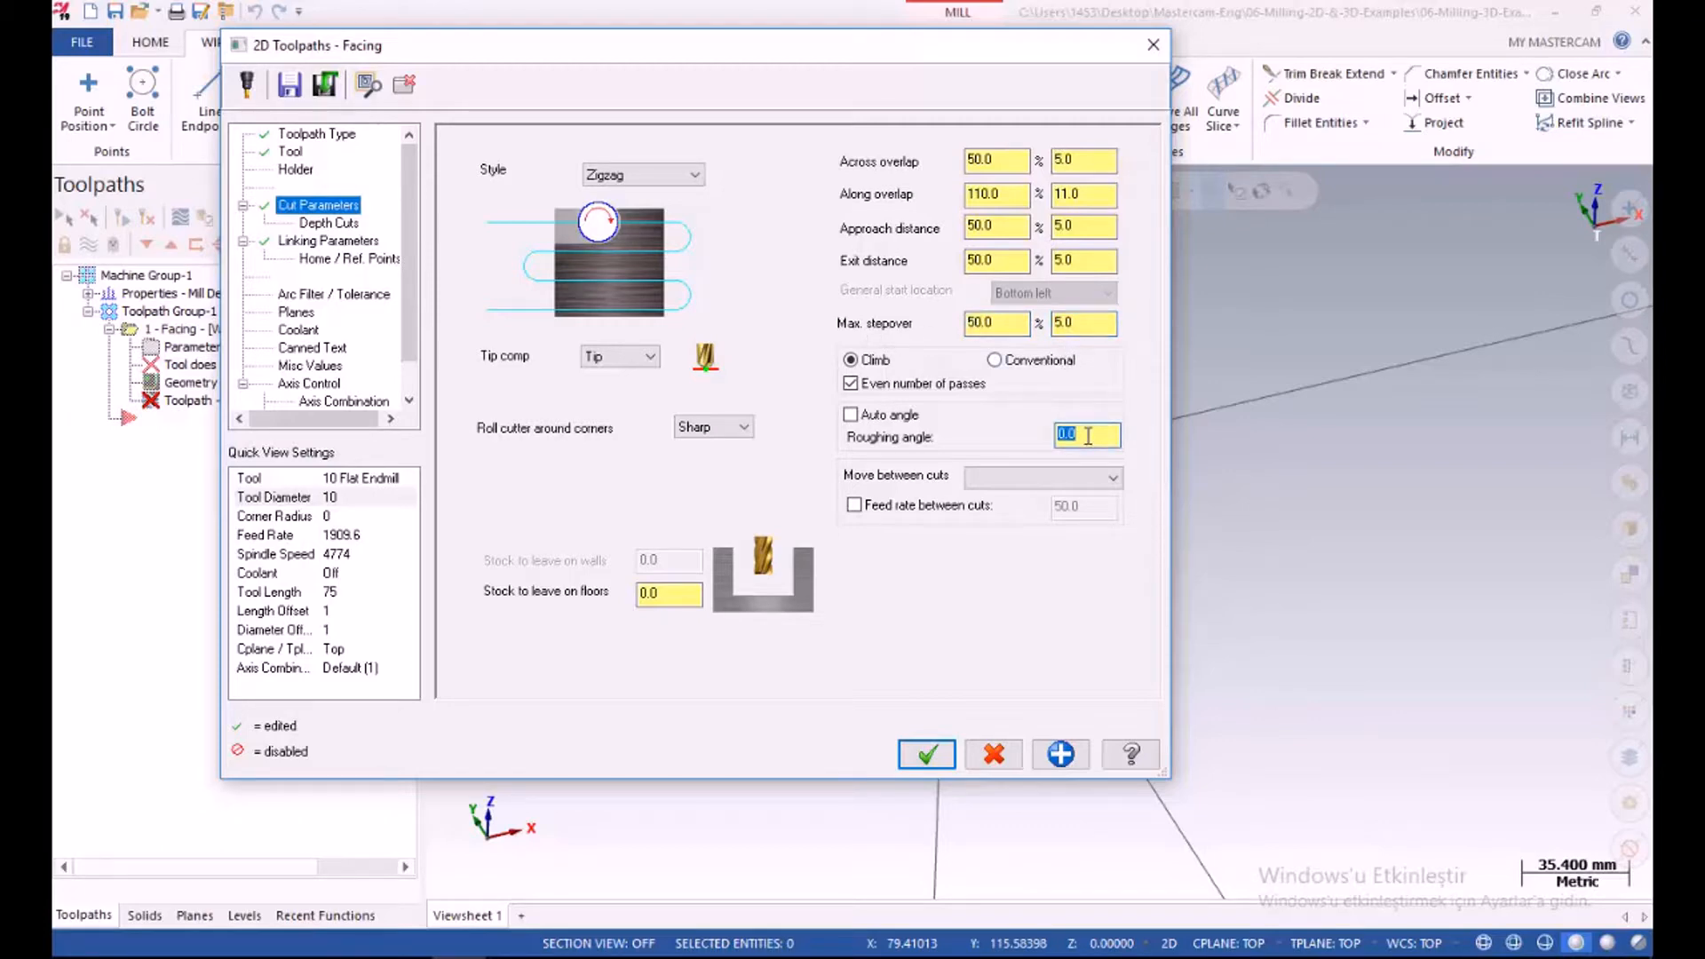
key(Tab)
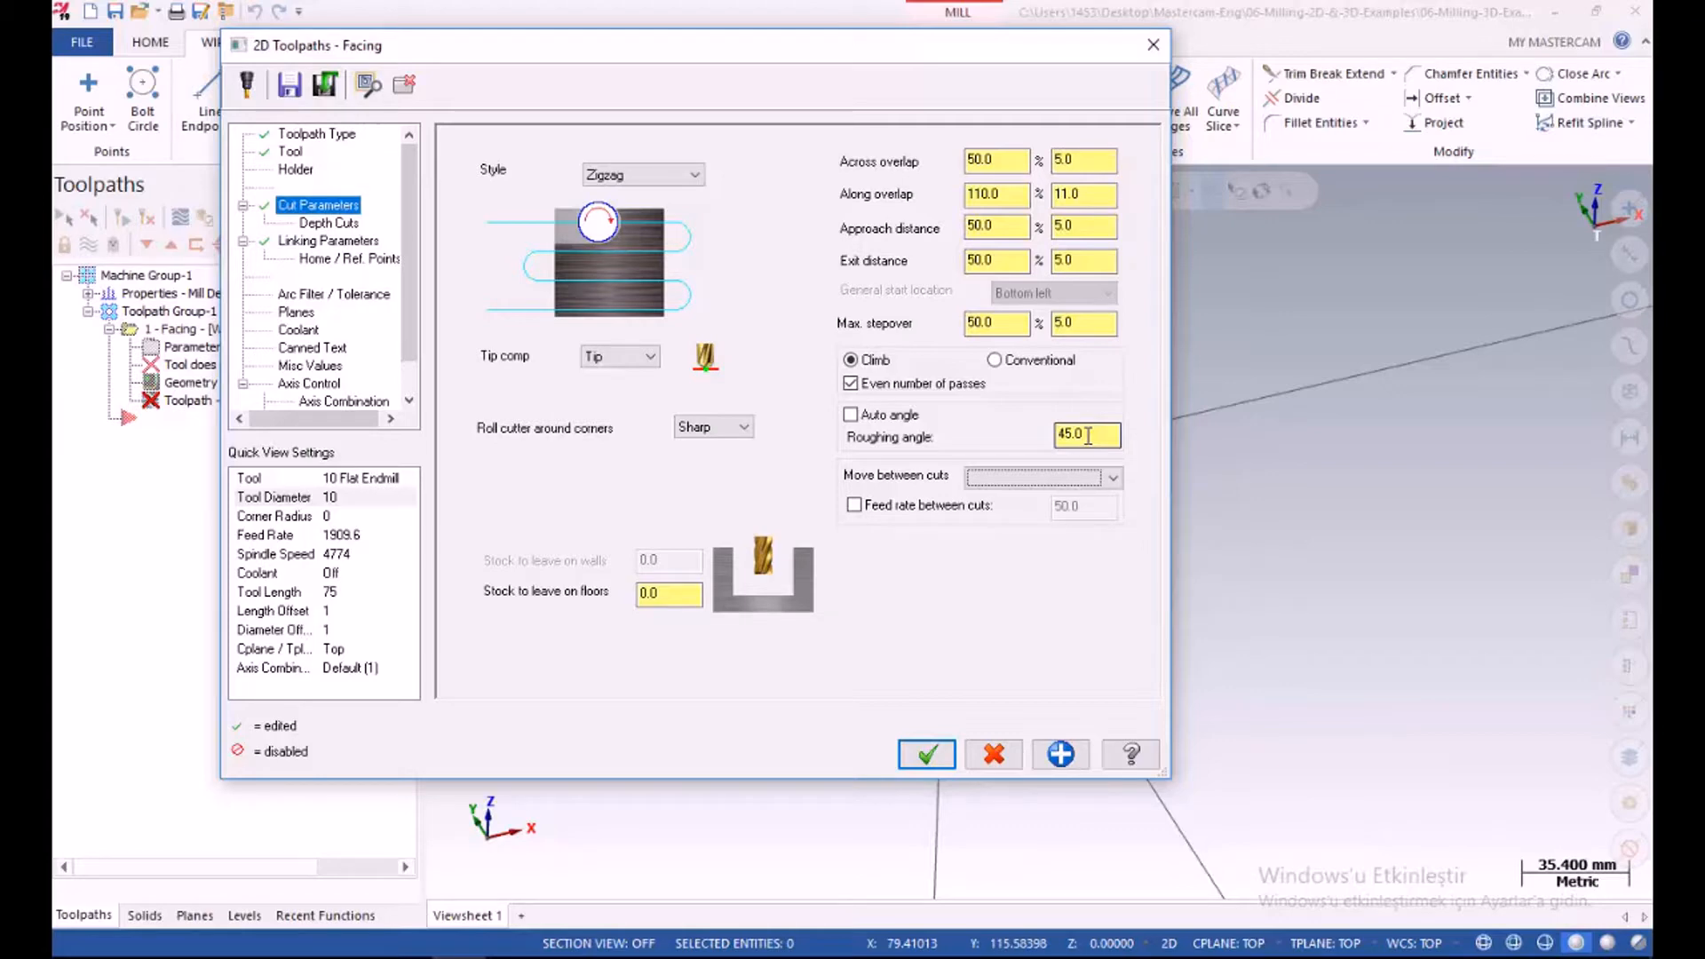
click(1026, 477)
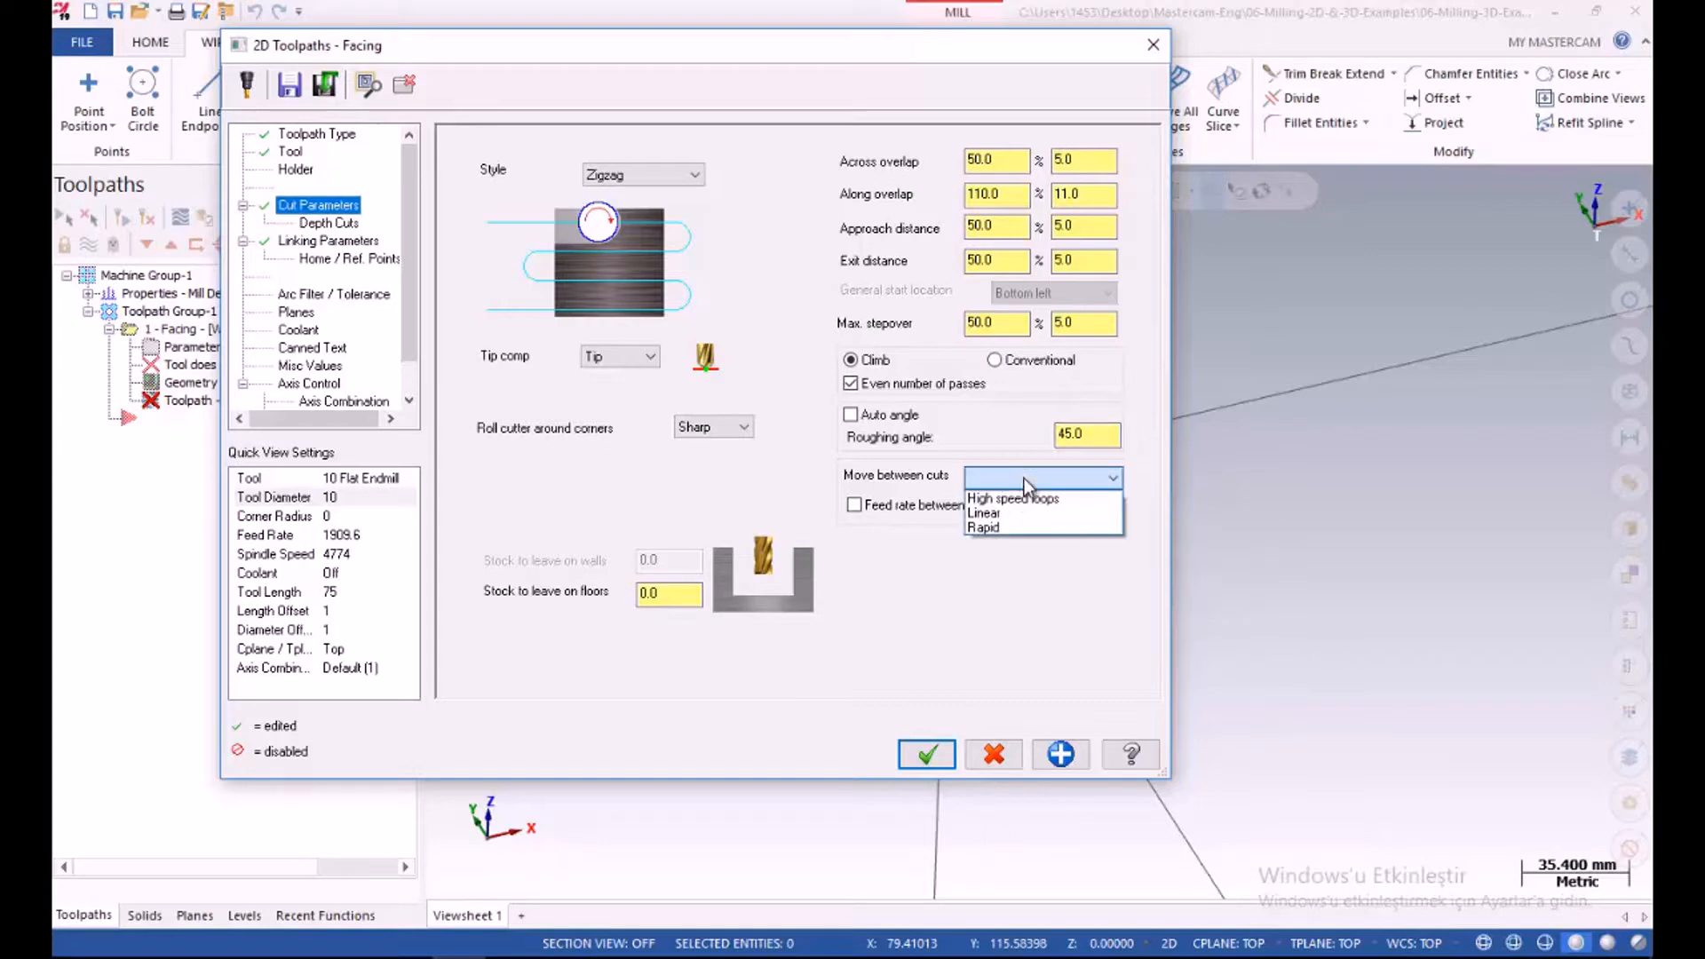
click(1010, 497)
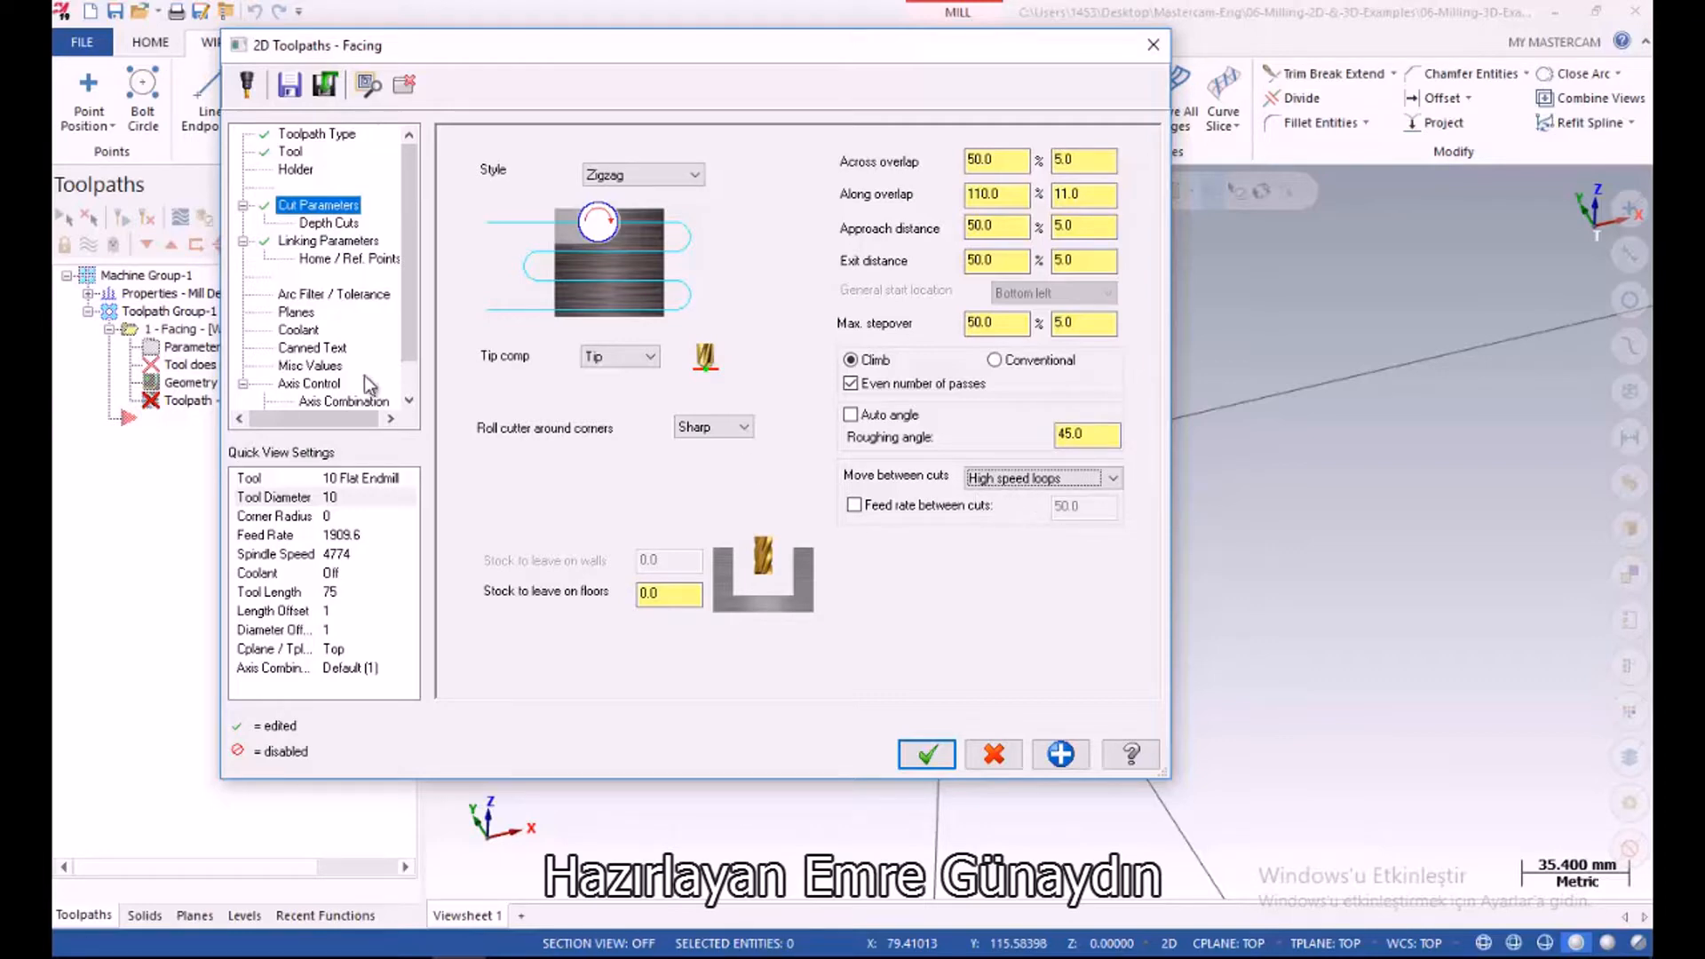
Turn flood coolant on and generate the facing toolpath
click(298, 330)
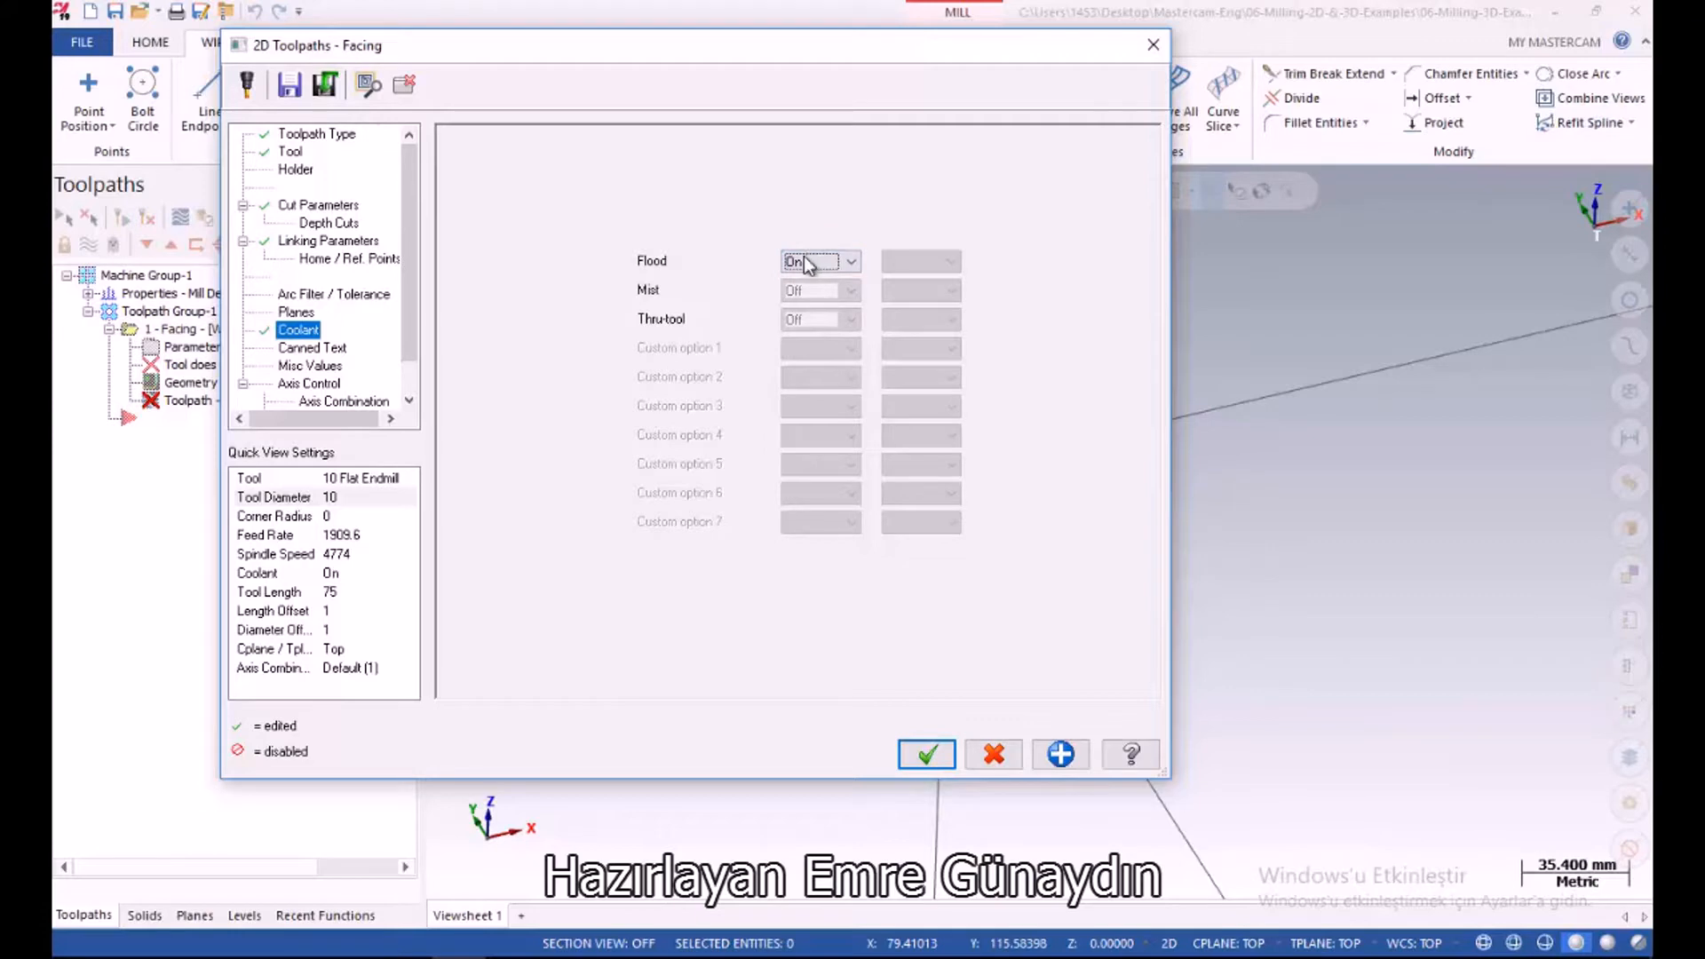
click(297, 312)
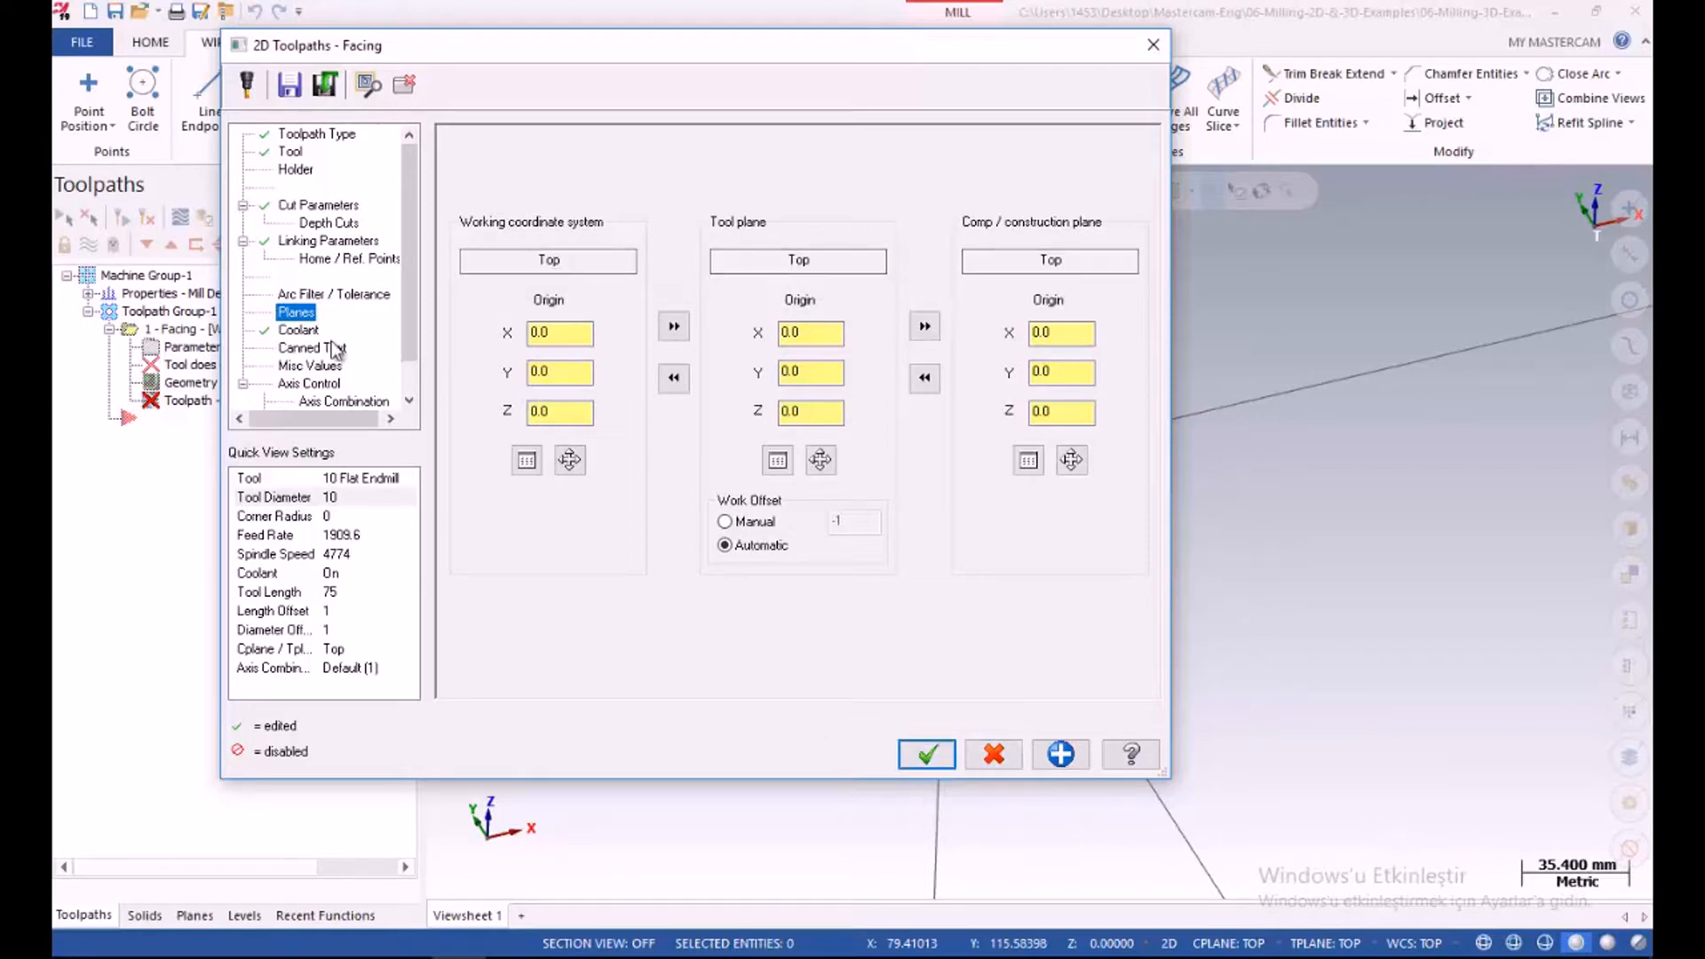
click(317, 205)
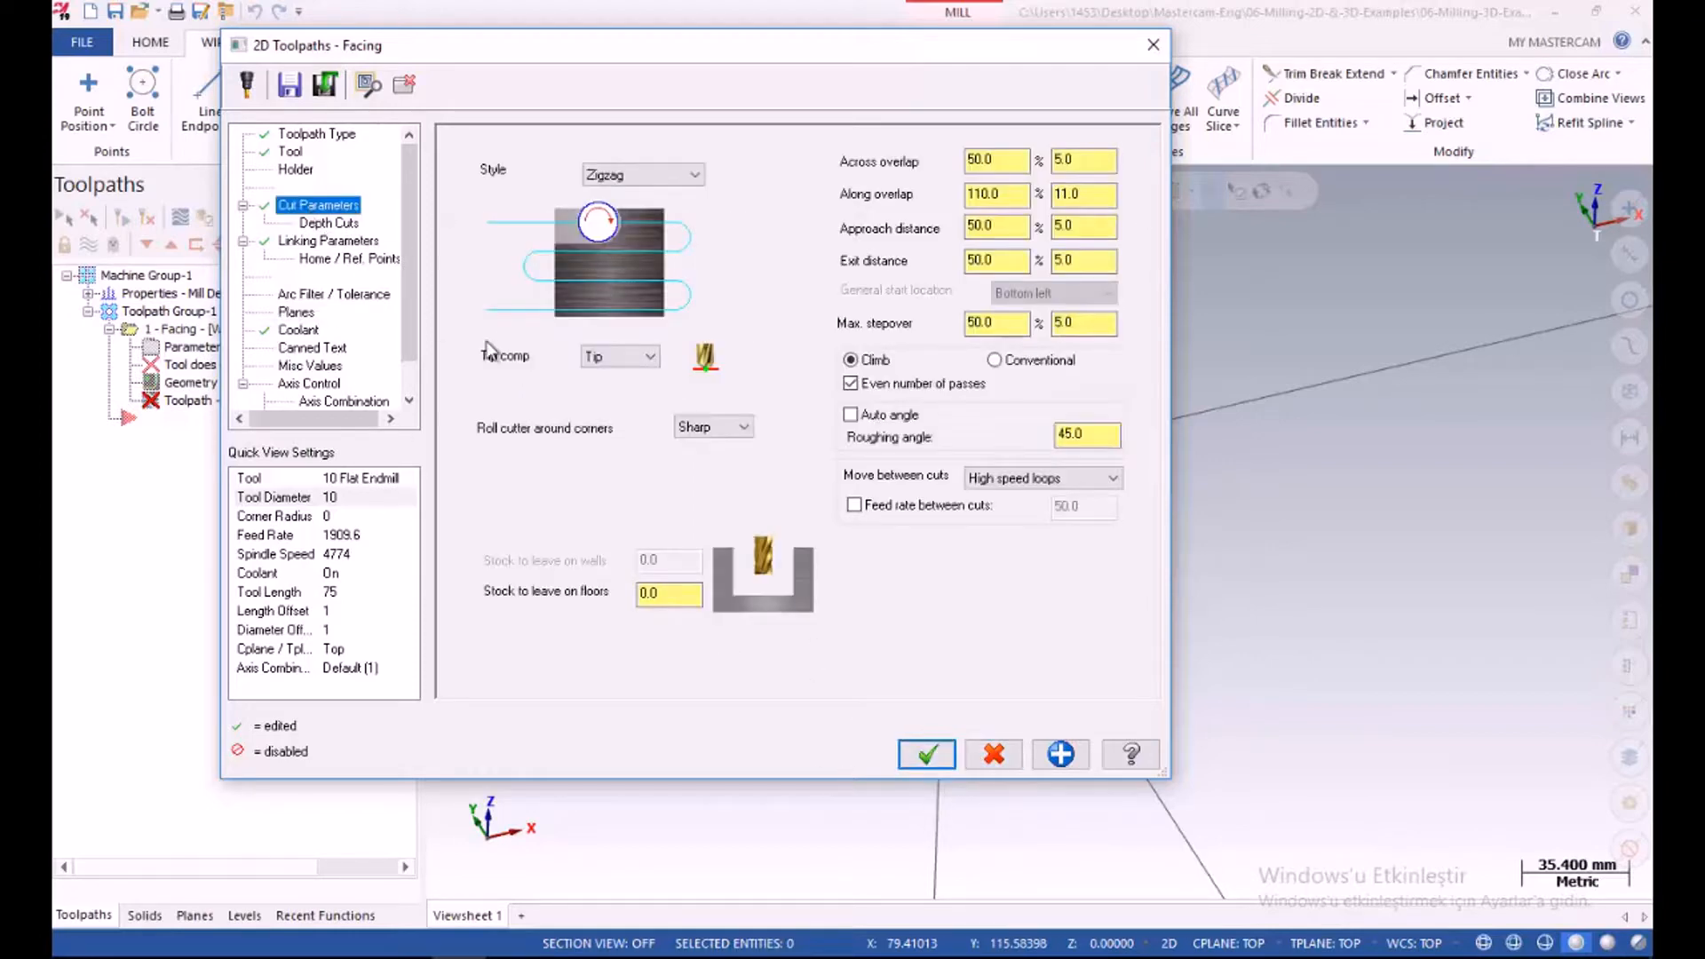
click(927, 756)
mouse_move(813, 724)
middle_down()
mouse_move(833, 632)
mouse_move(833, 722)
mouse_move(814, 626)
mouse_move(822, 719)
middle_up()
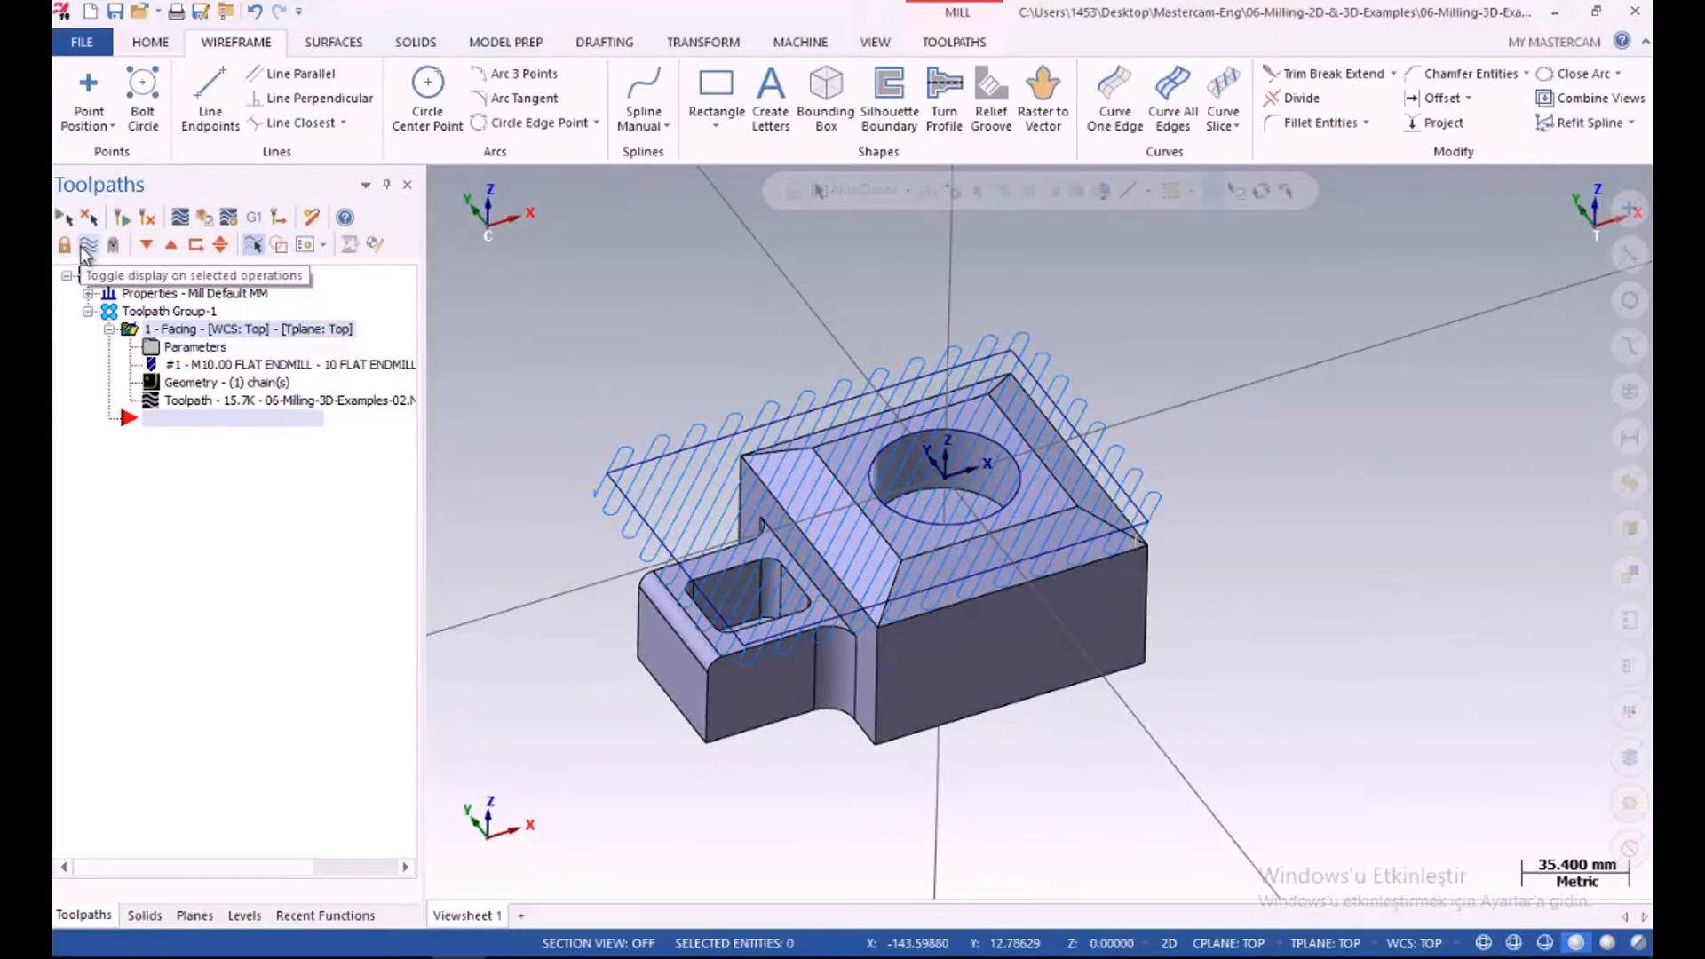
Hide the display of the facing toolpath on the part
click(80, 247)
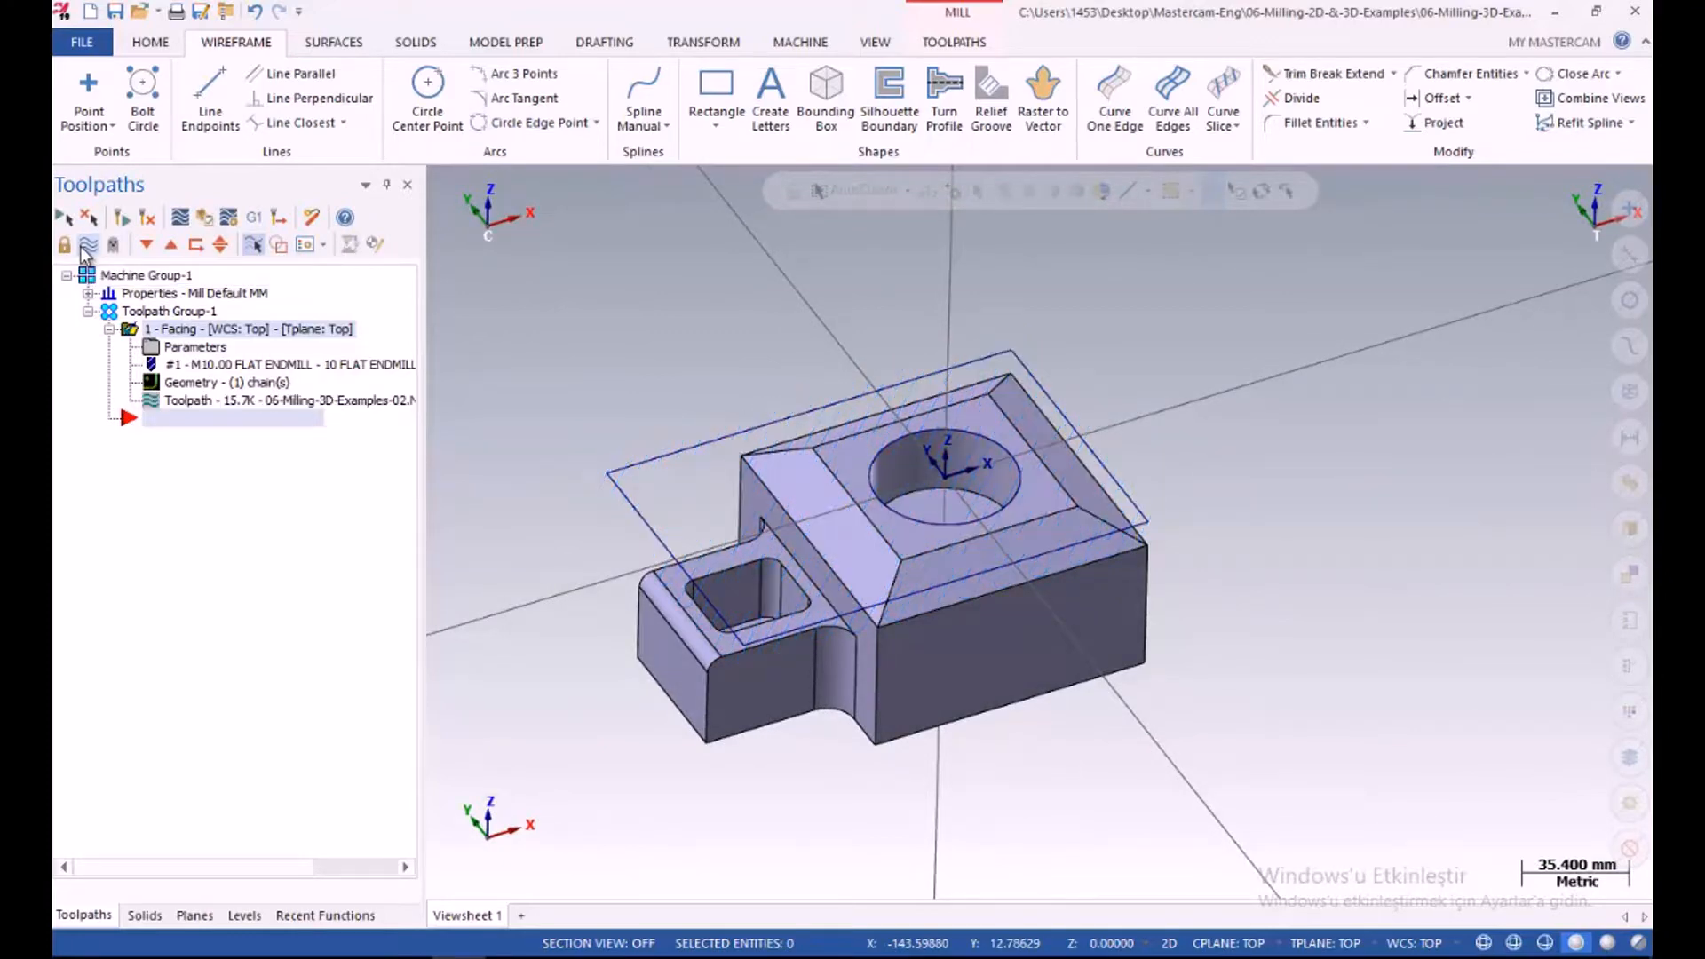
mouse_move(490, 421)
middle_down()
mouse_move(486, 355)
mouse_move(493, 434)
middle_up()
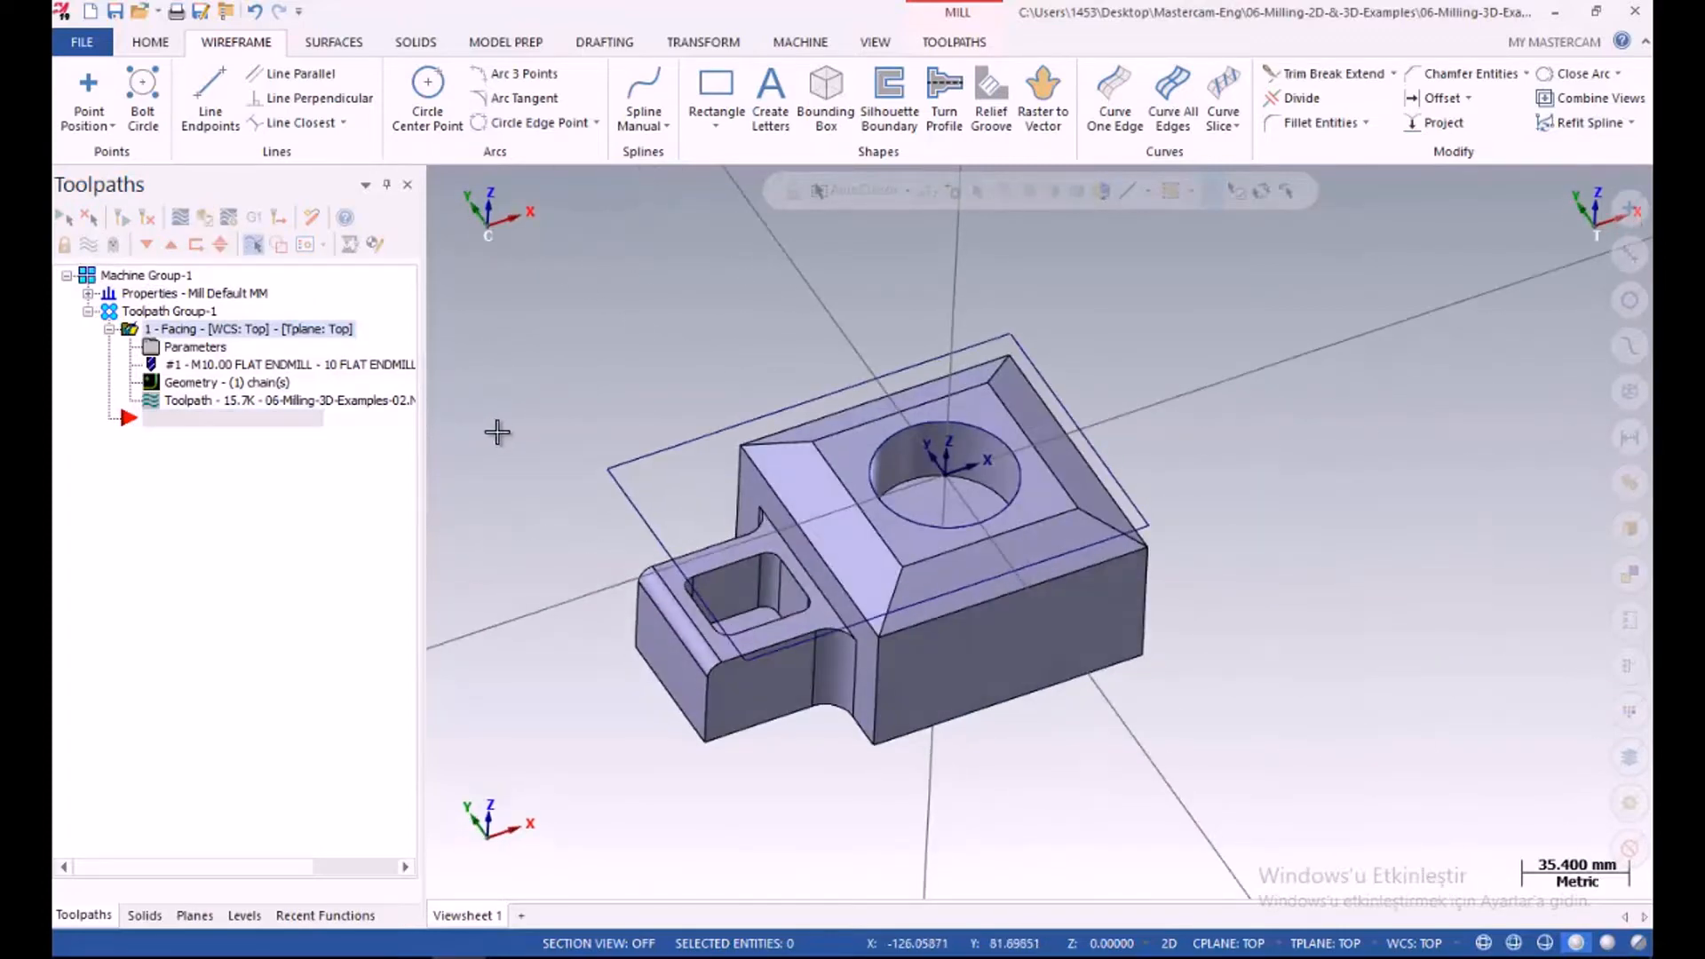
mouse_move(674, 487)
middle_down()
mouse_move(677, 413)
mouse_move(654, 480)
mouse_move(664, 446)
mouse_move(666, 463)
middle_up()
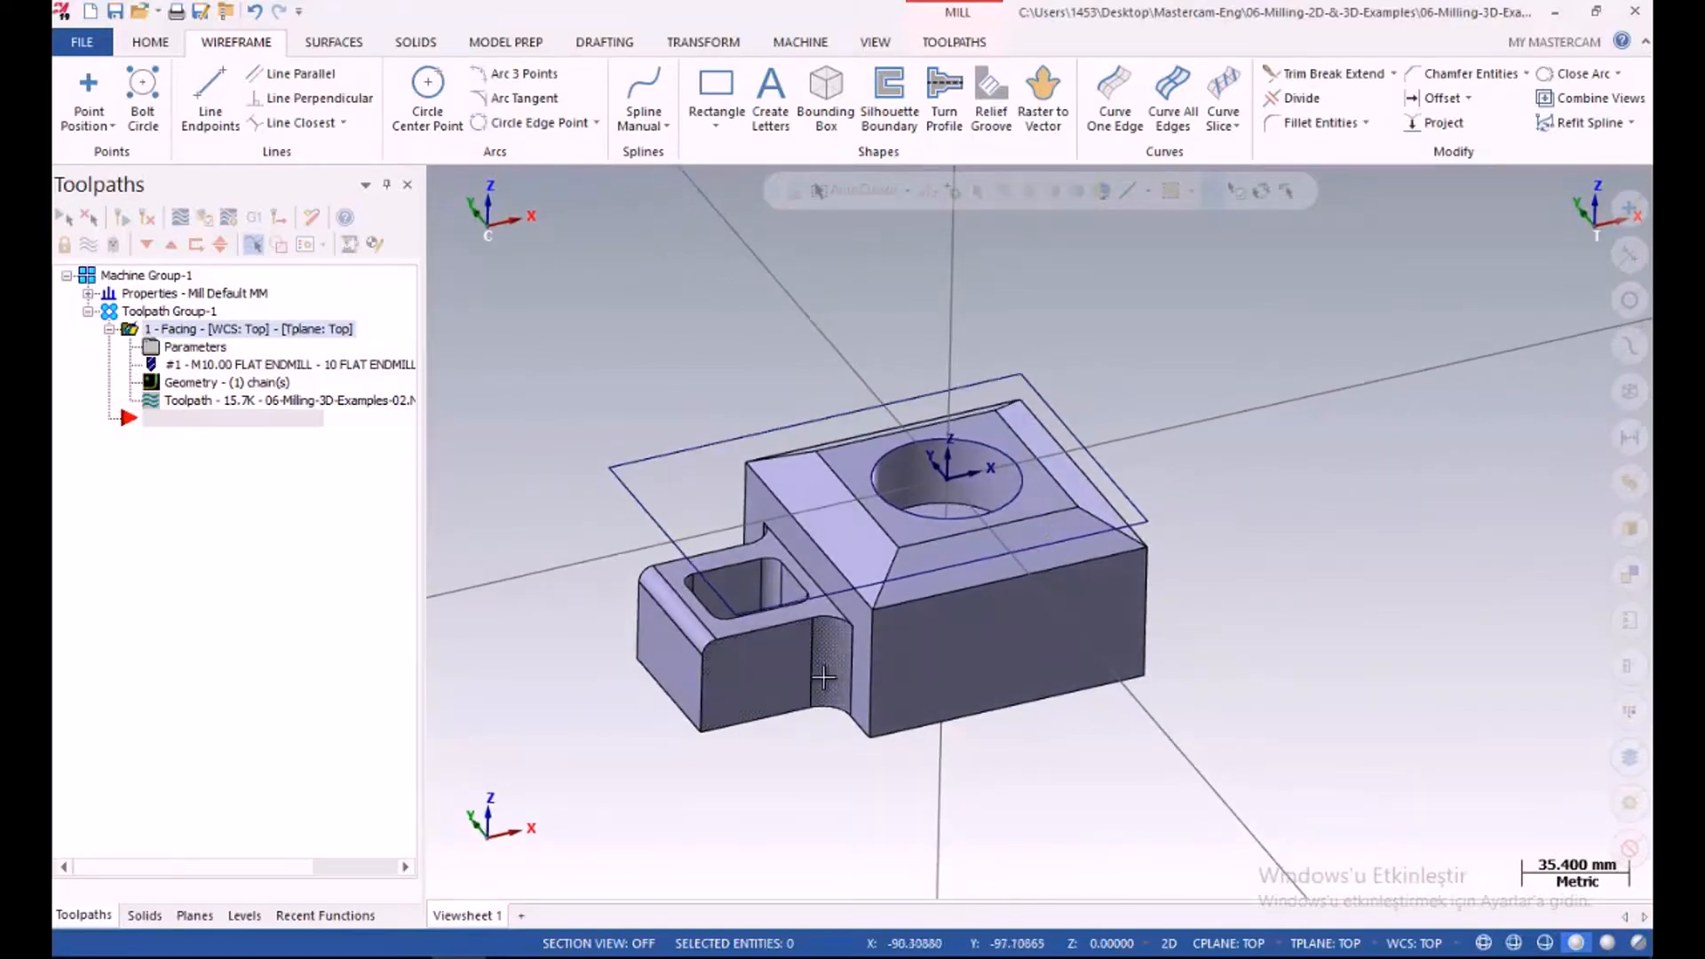
Set the construction Z depth to 10
click(1168, 949)
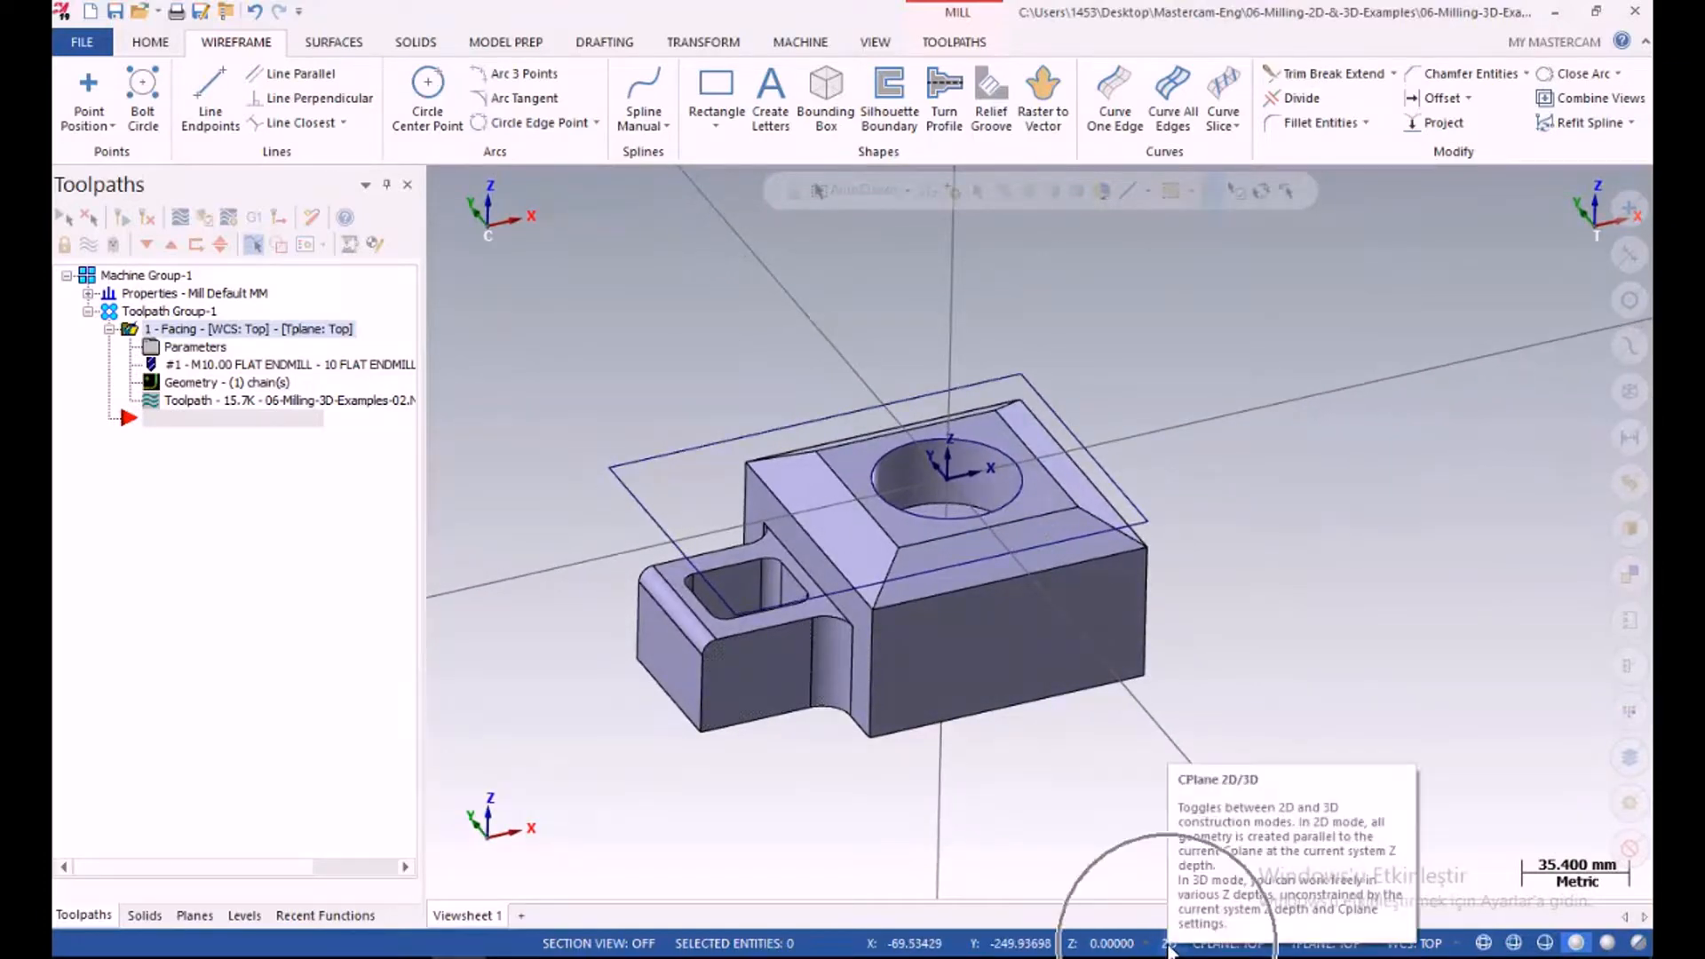
click(1117, 945)
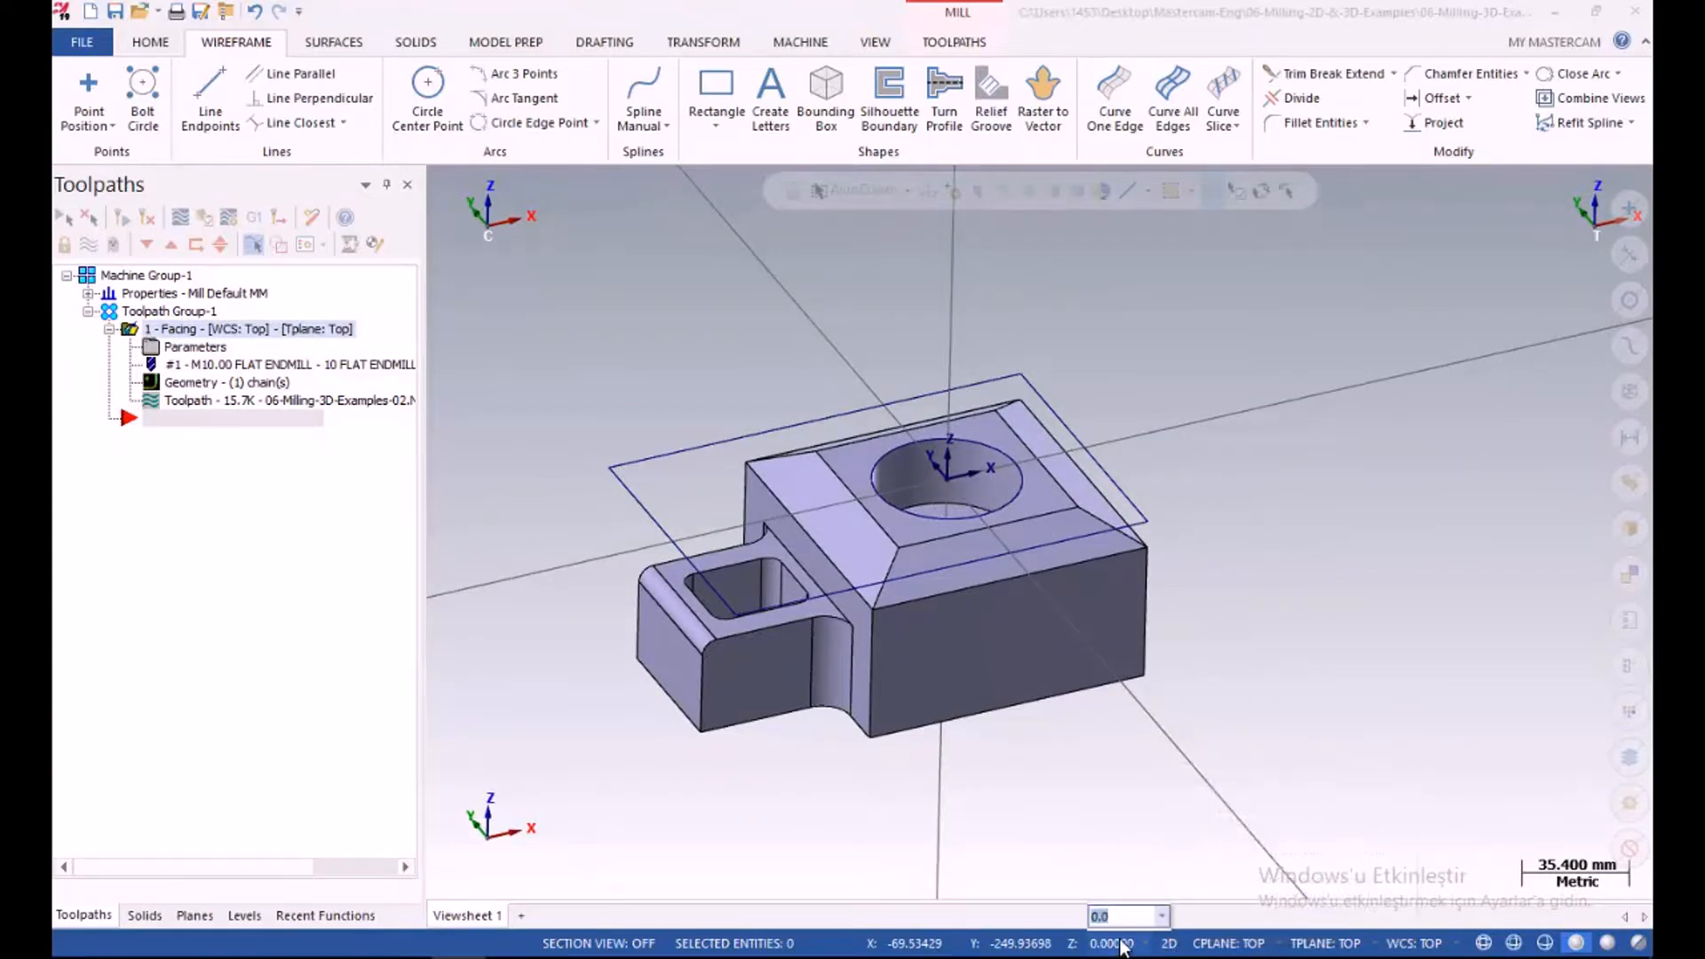
text(10)
key(Return)
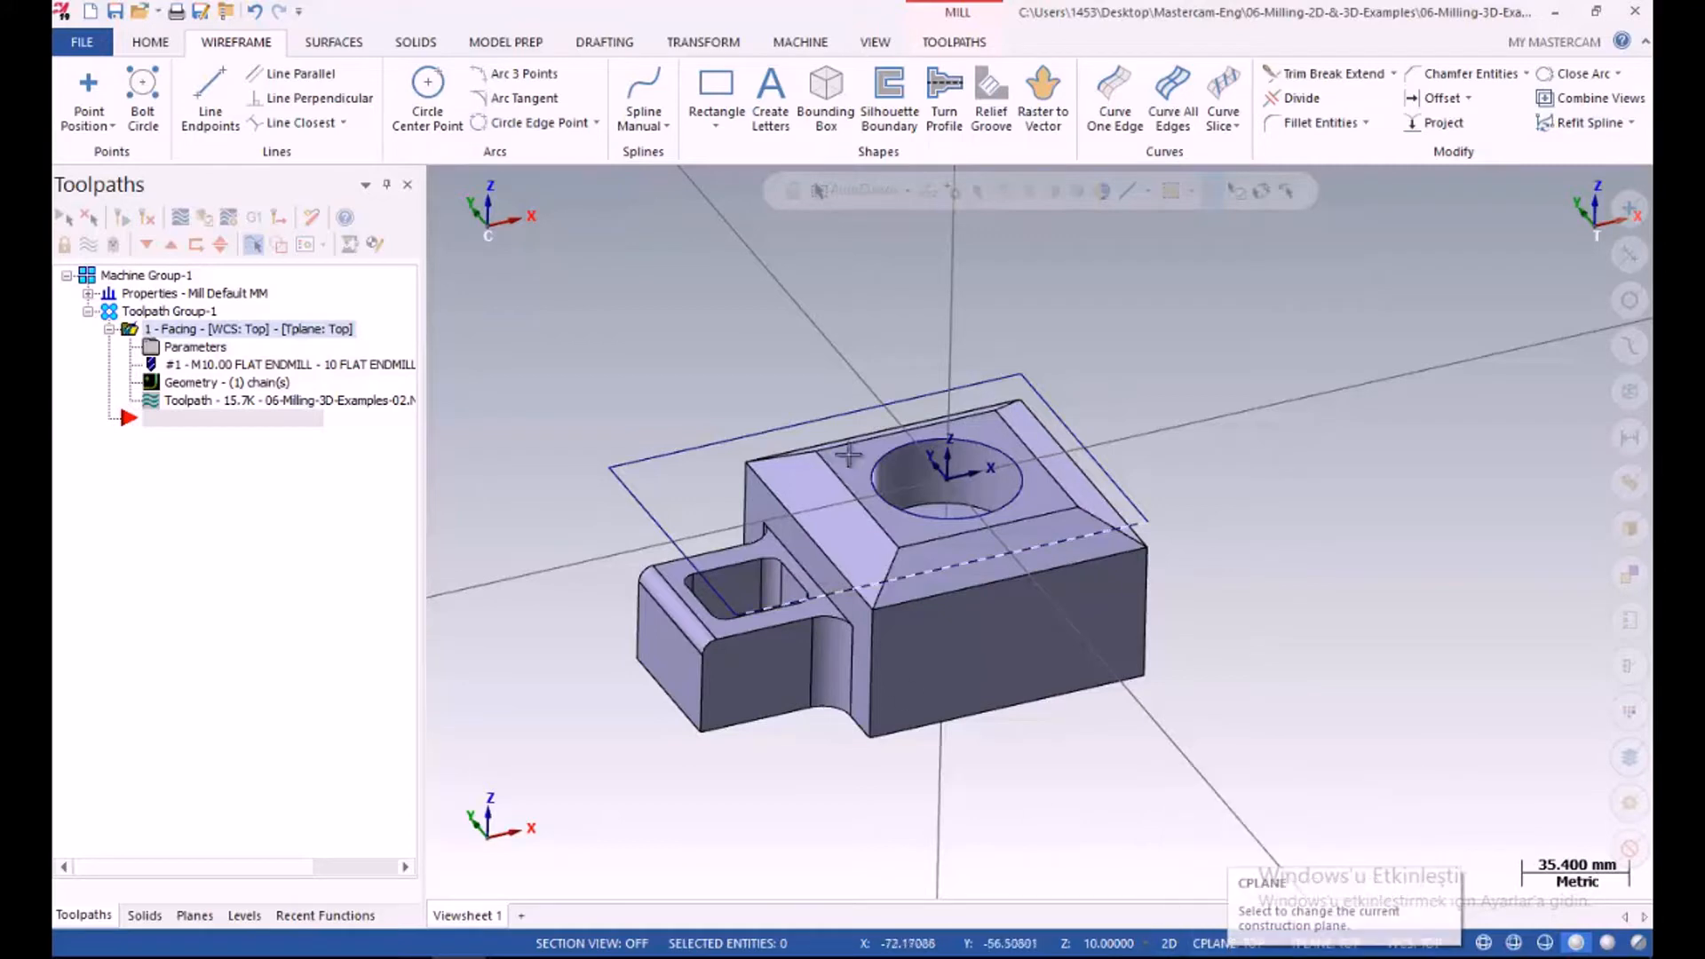
Create single-edge curves from the four outer upper edges of the main block, forming a rectangle at the construction depth
click(1112, 100)
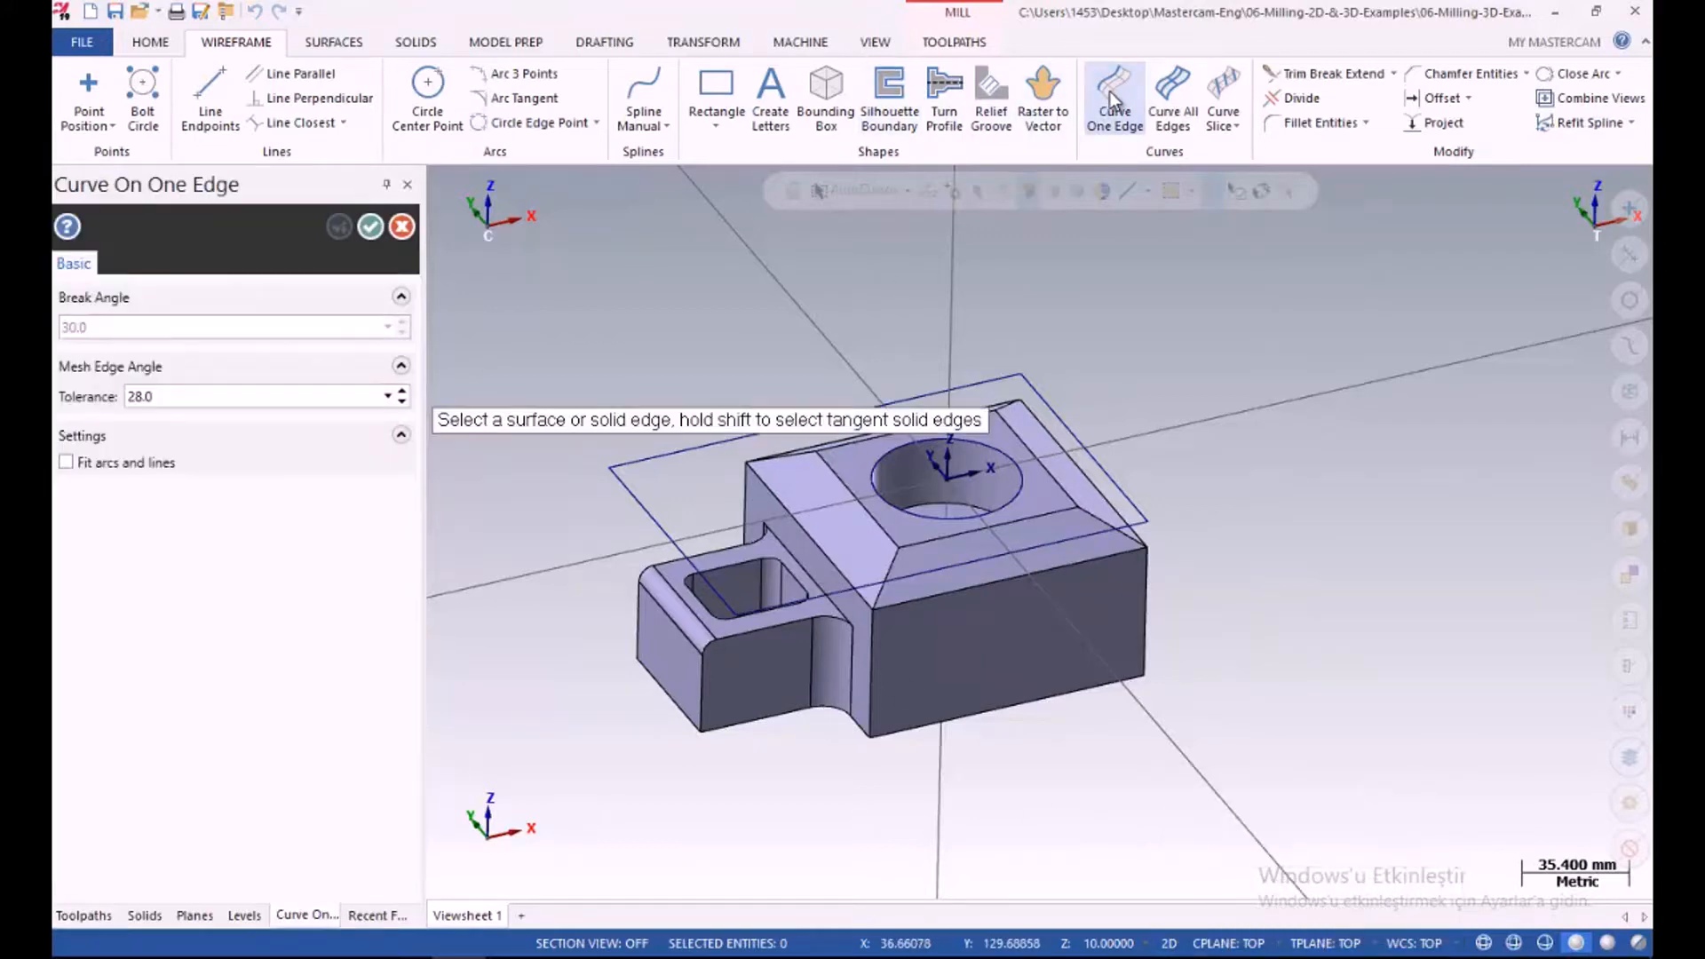
click(903, 602)
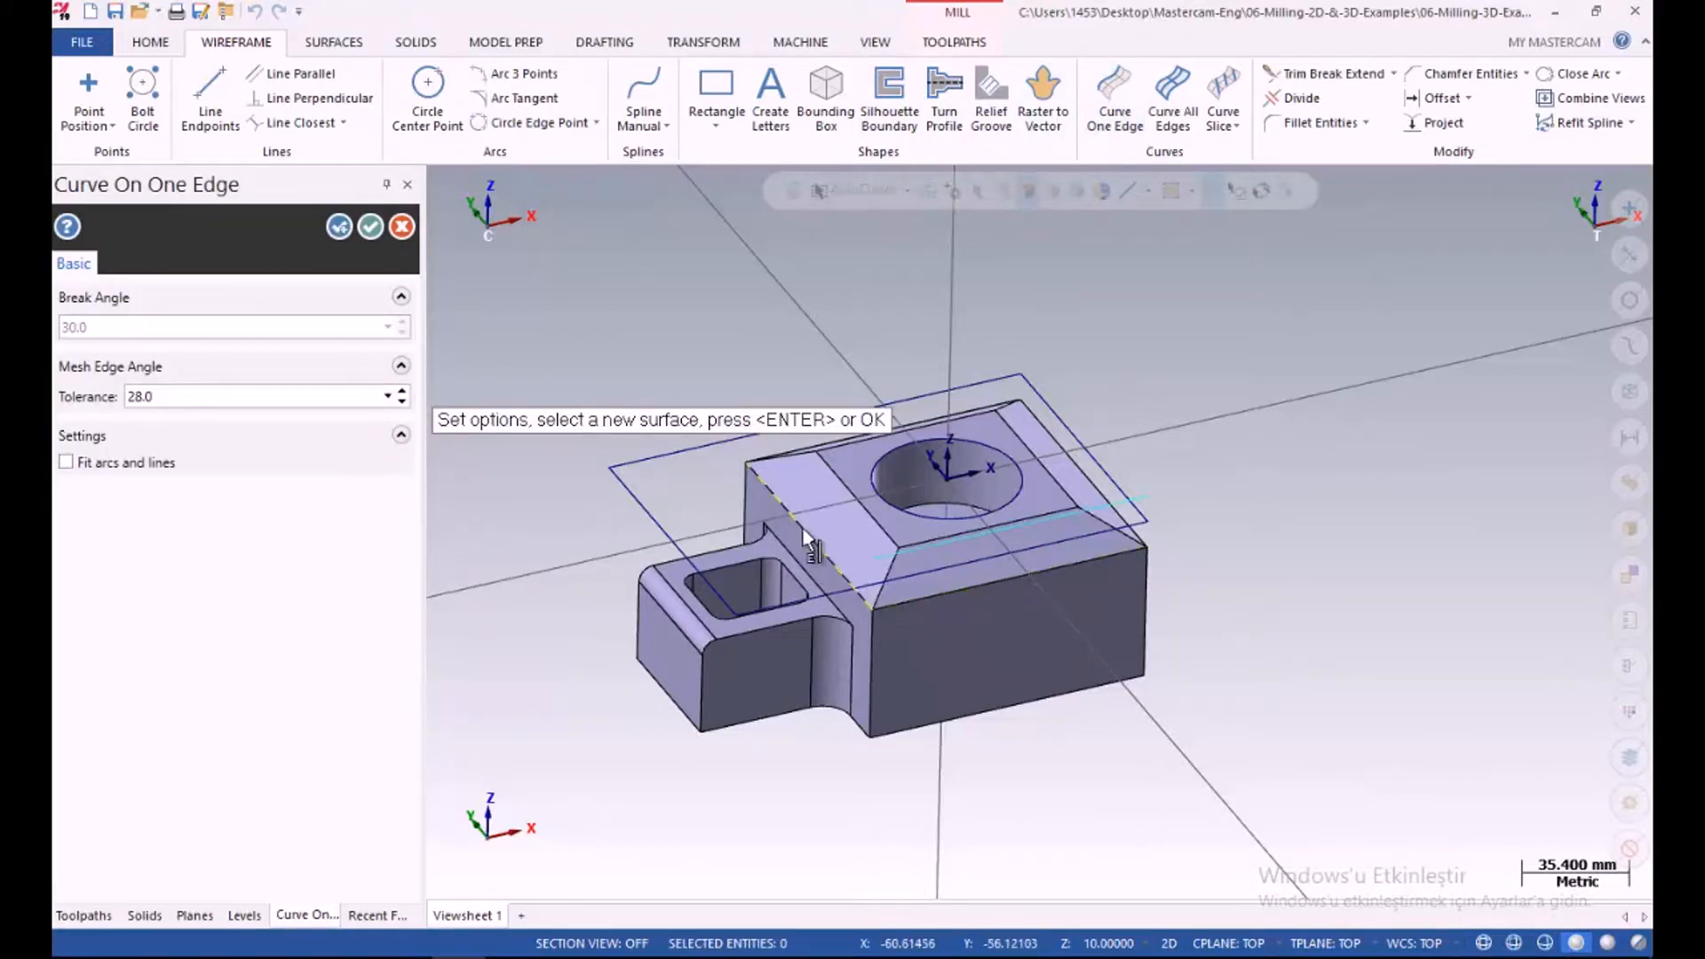
click(801, 526)
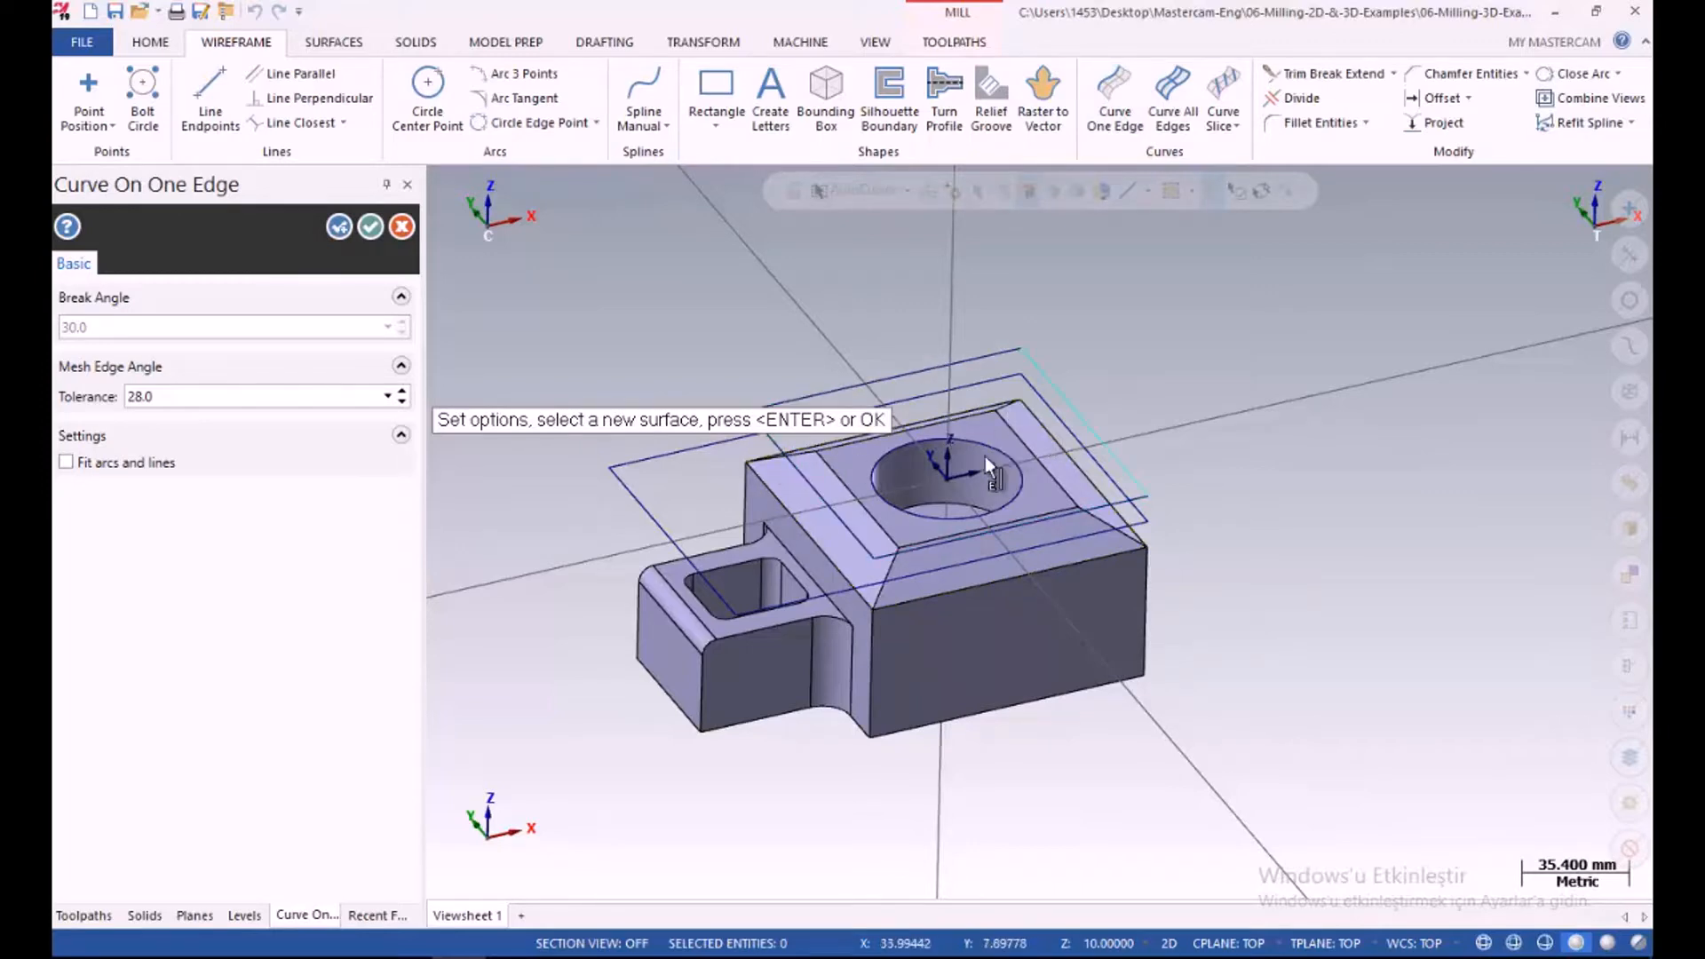
middle_drag(984, 456, 940, 541)
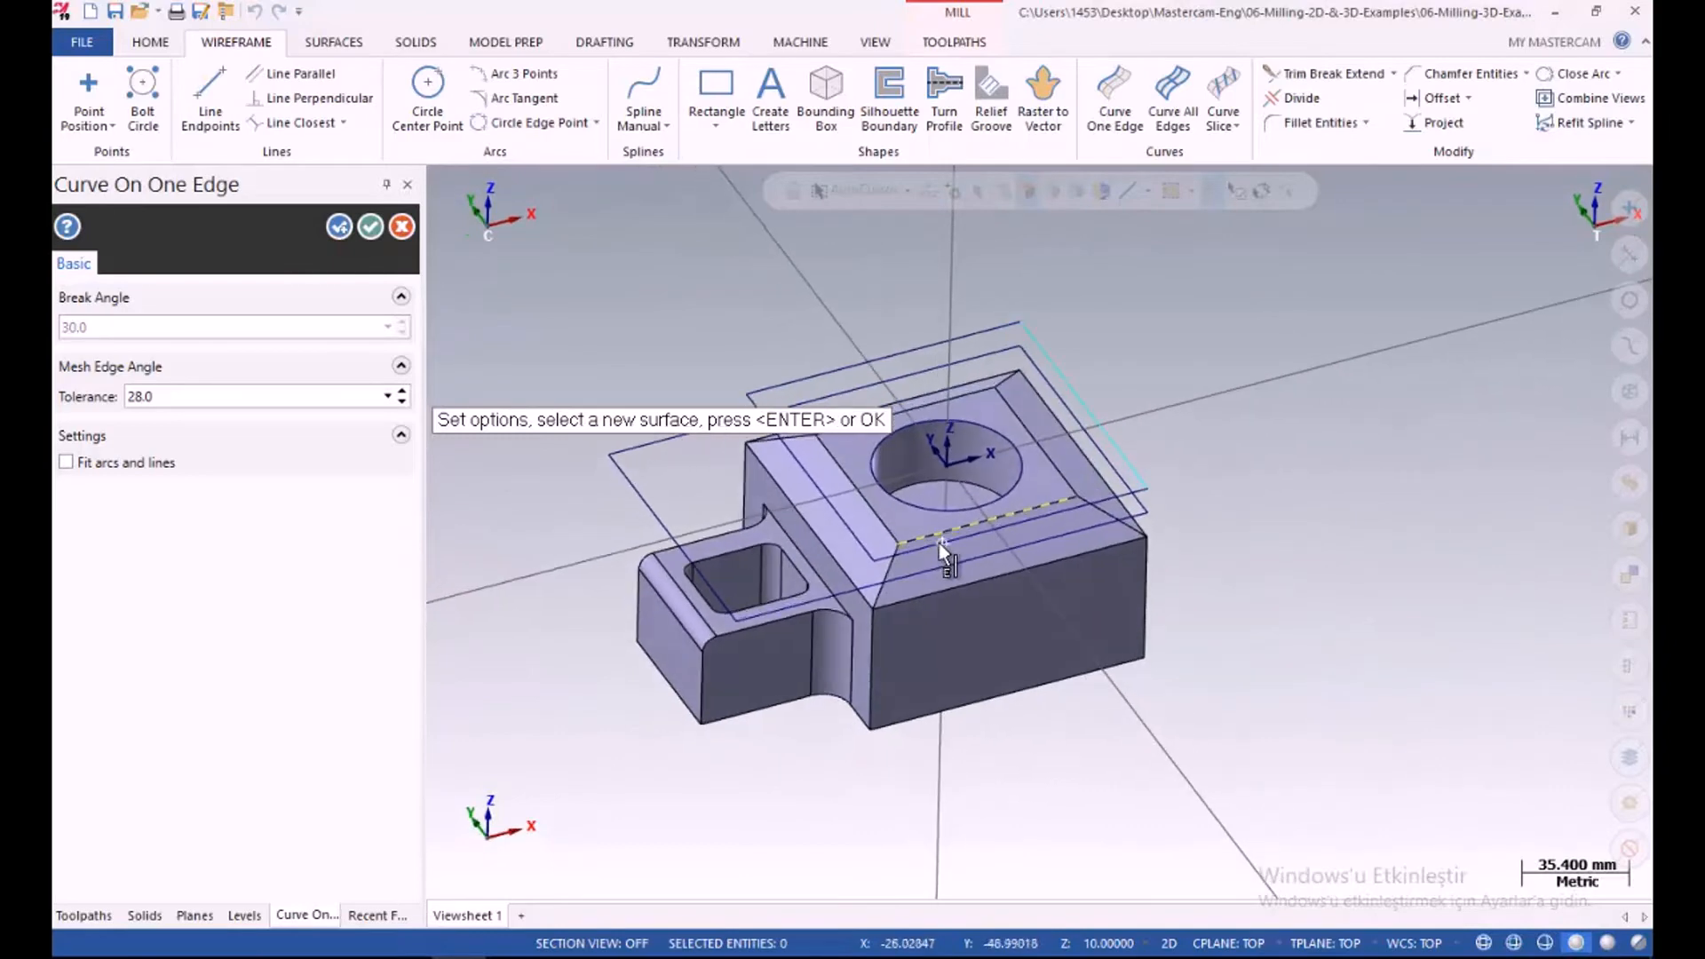
click(371, 231)
middle_drag(773, 533, 879, 624)
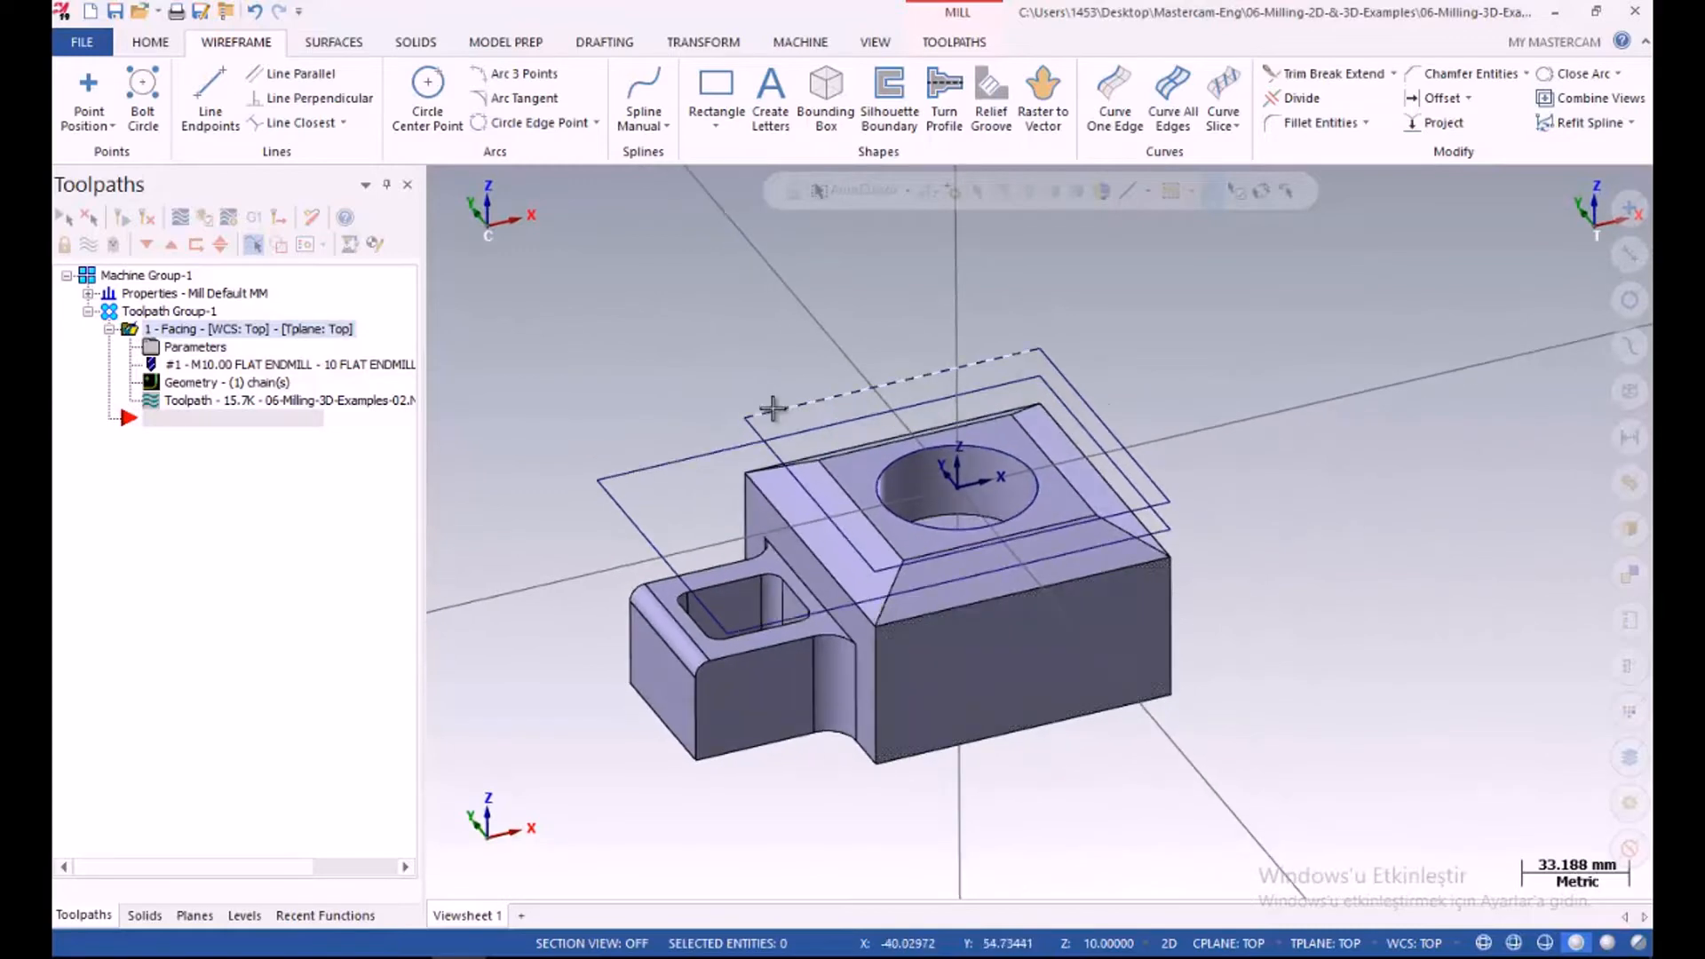
Start a contour toolpath and chain the rectangle drawn from the main block's outer upper edges
right_click(172, 417)
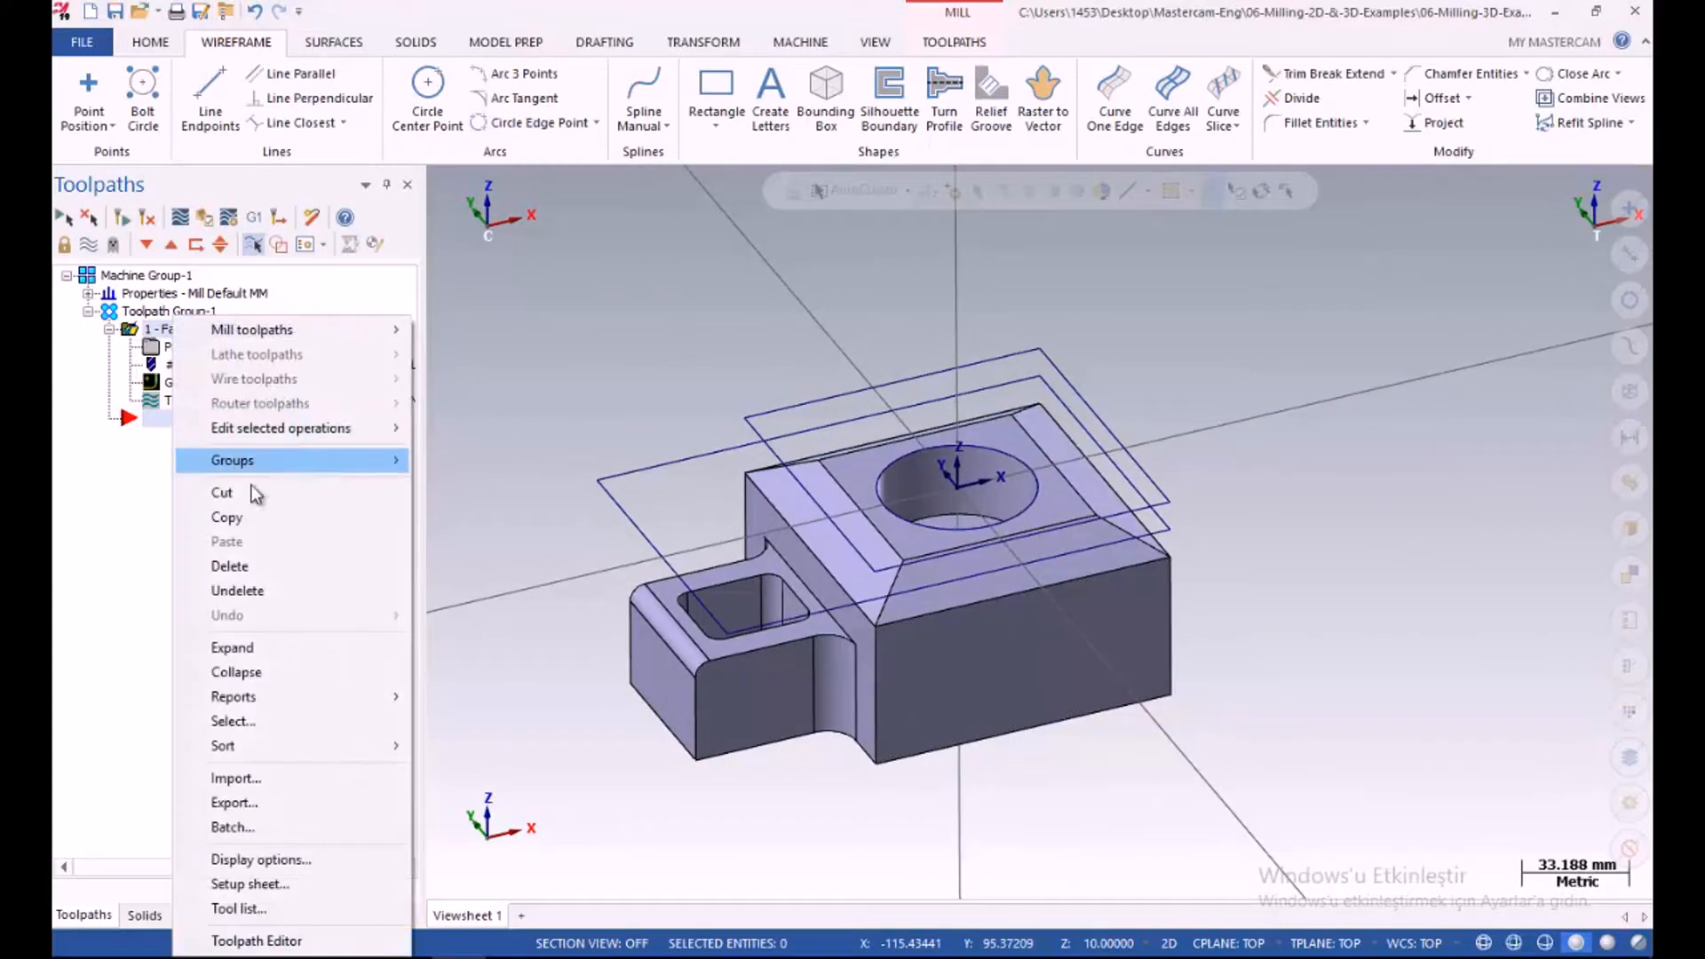
mouse_move(334, 332)
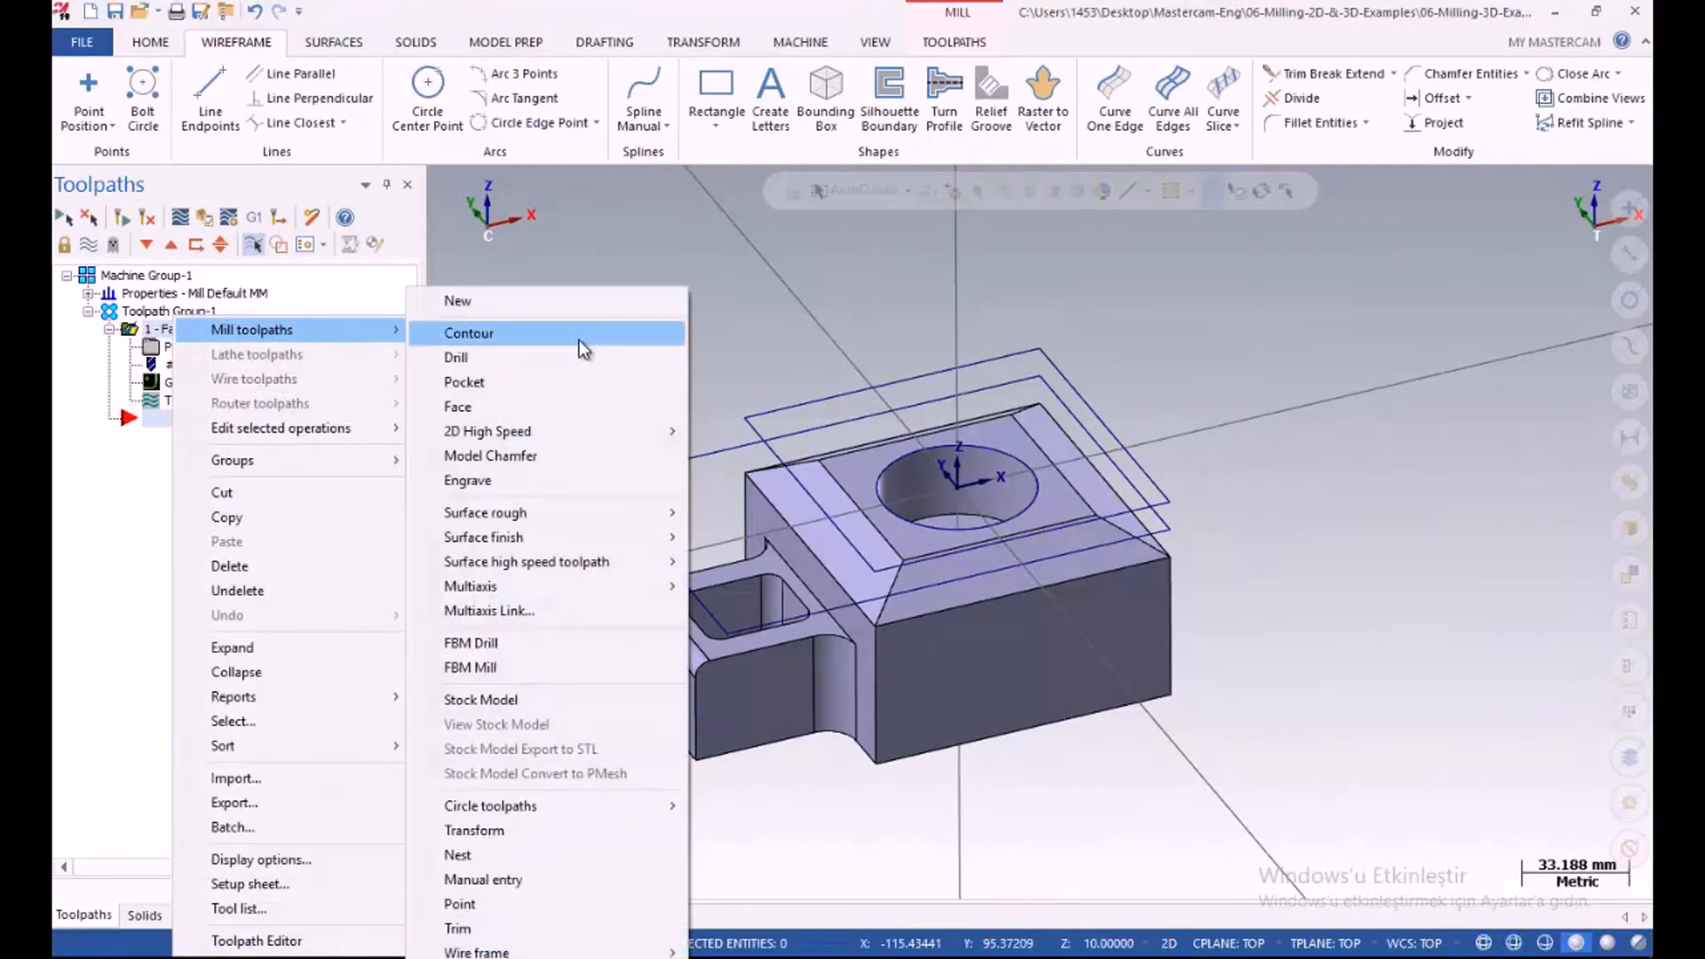
click(579, 339)
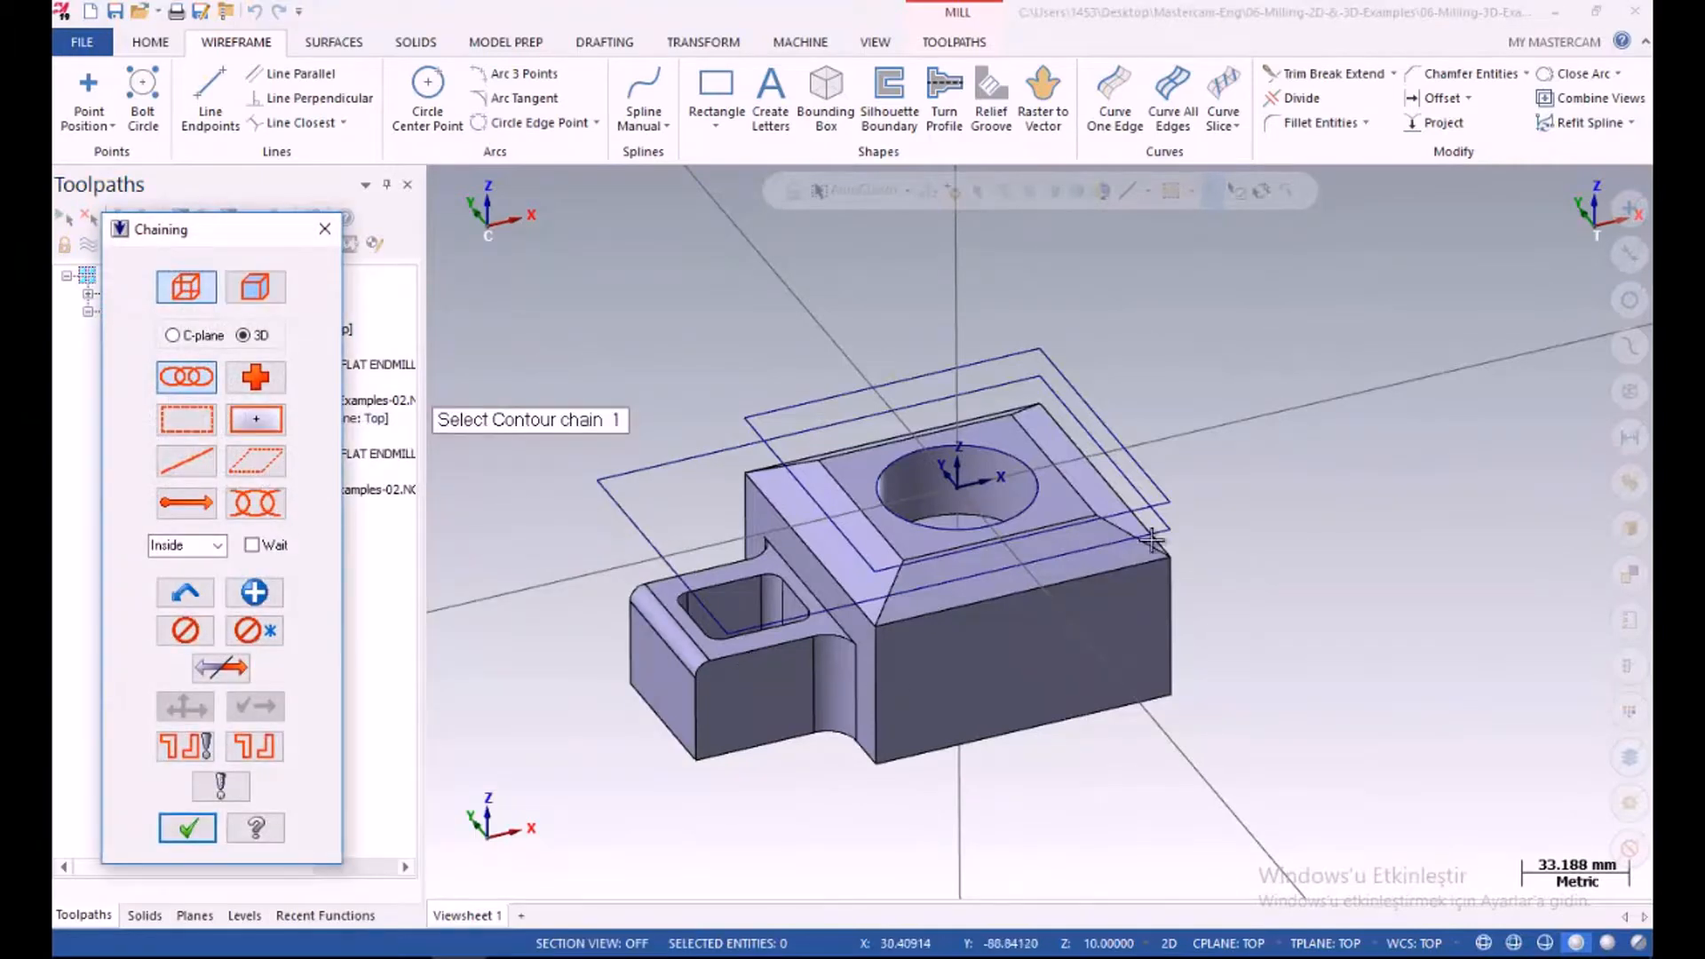
click(1149, 507)
mouse_move(974, 628)
middle_down()
mouse_move(981, 695)
mouse_move(973, 625)
mouse_move(973, 639)
middle_up()
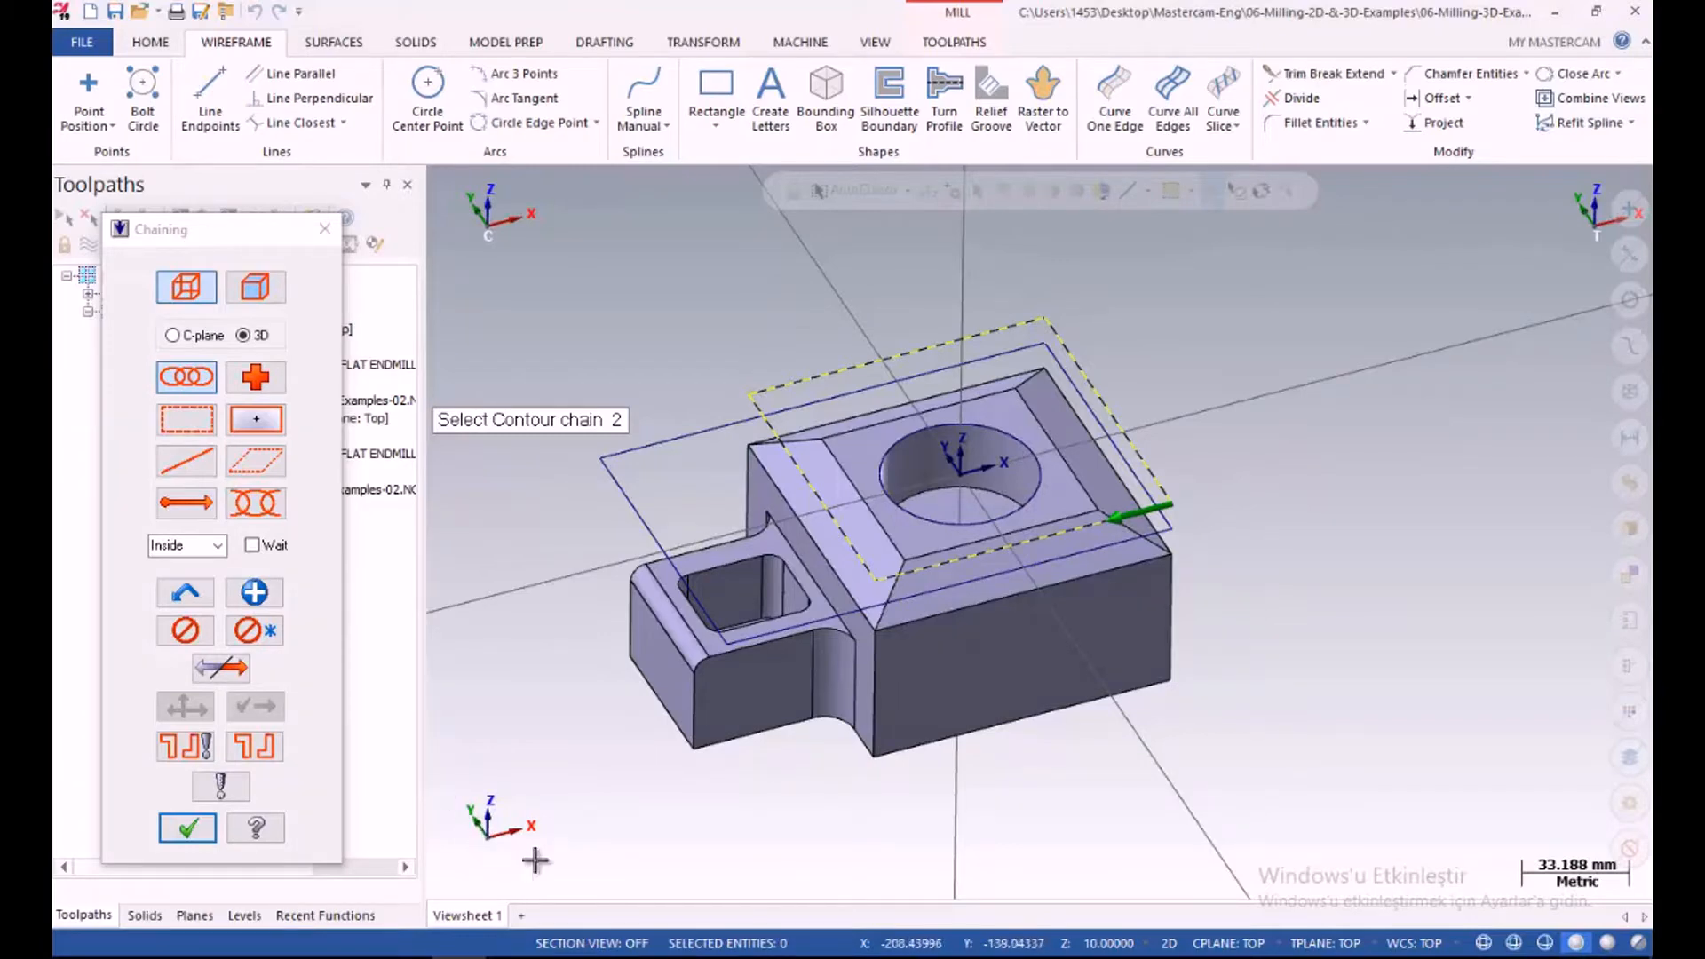
middle_drag(908, 744, 927, 842)
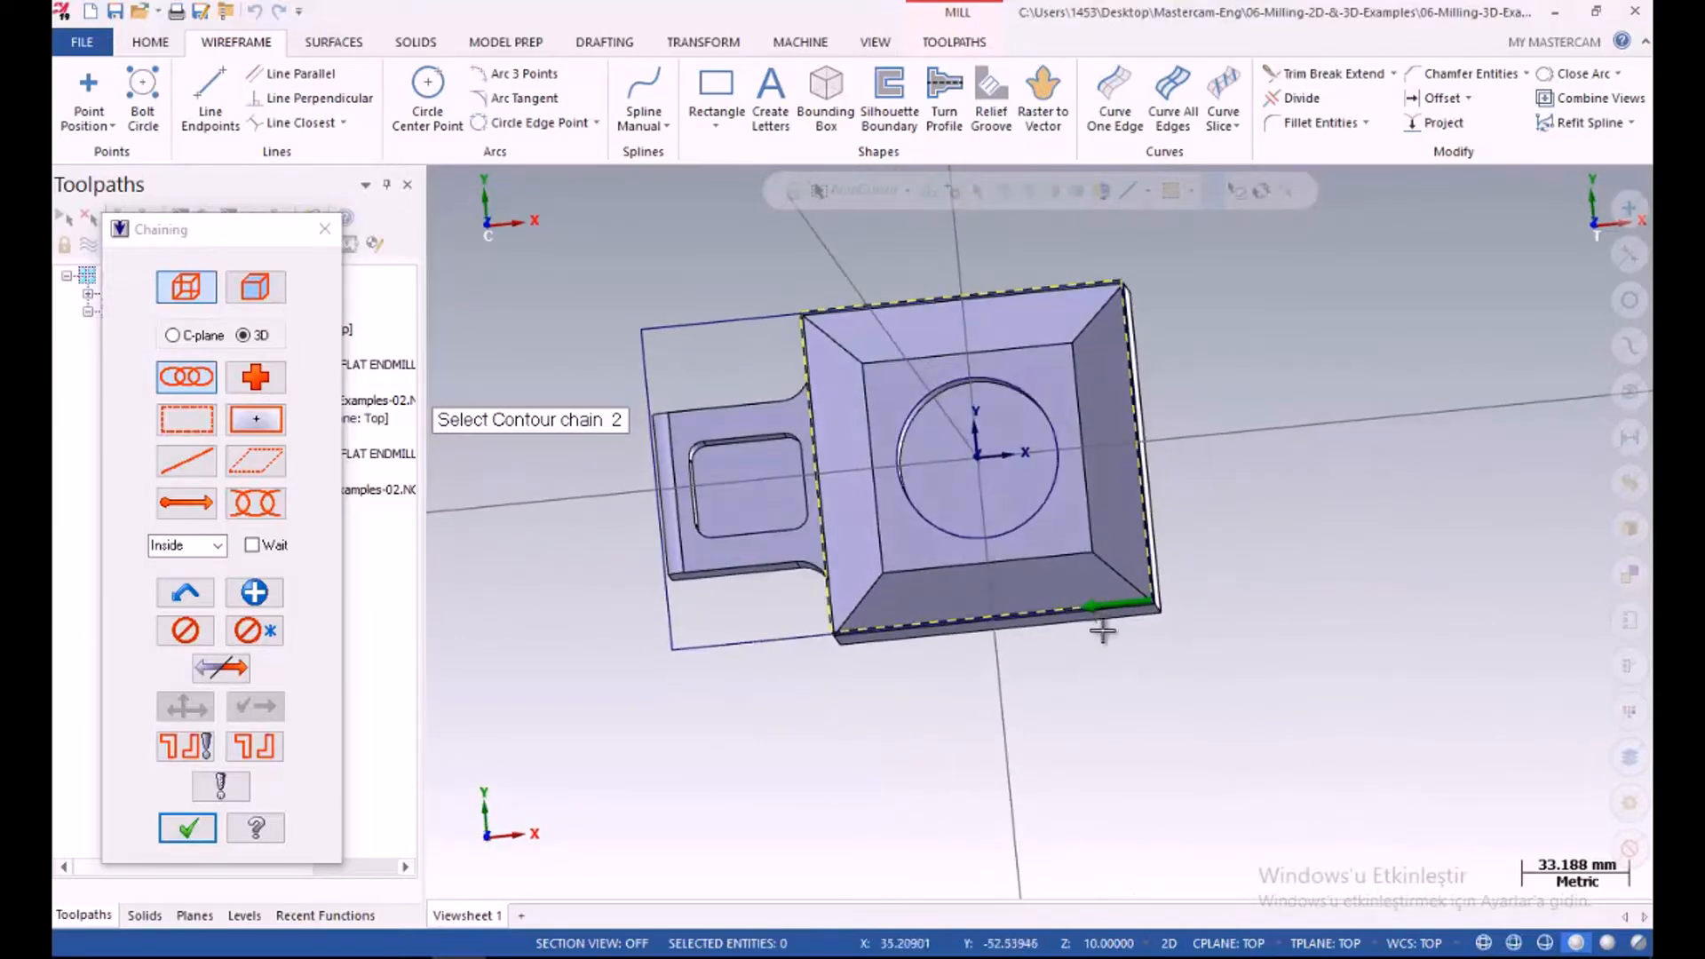
middle_drag(1015, 658, 1076, 564)
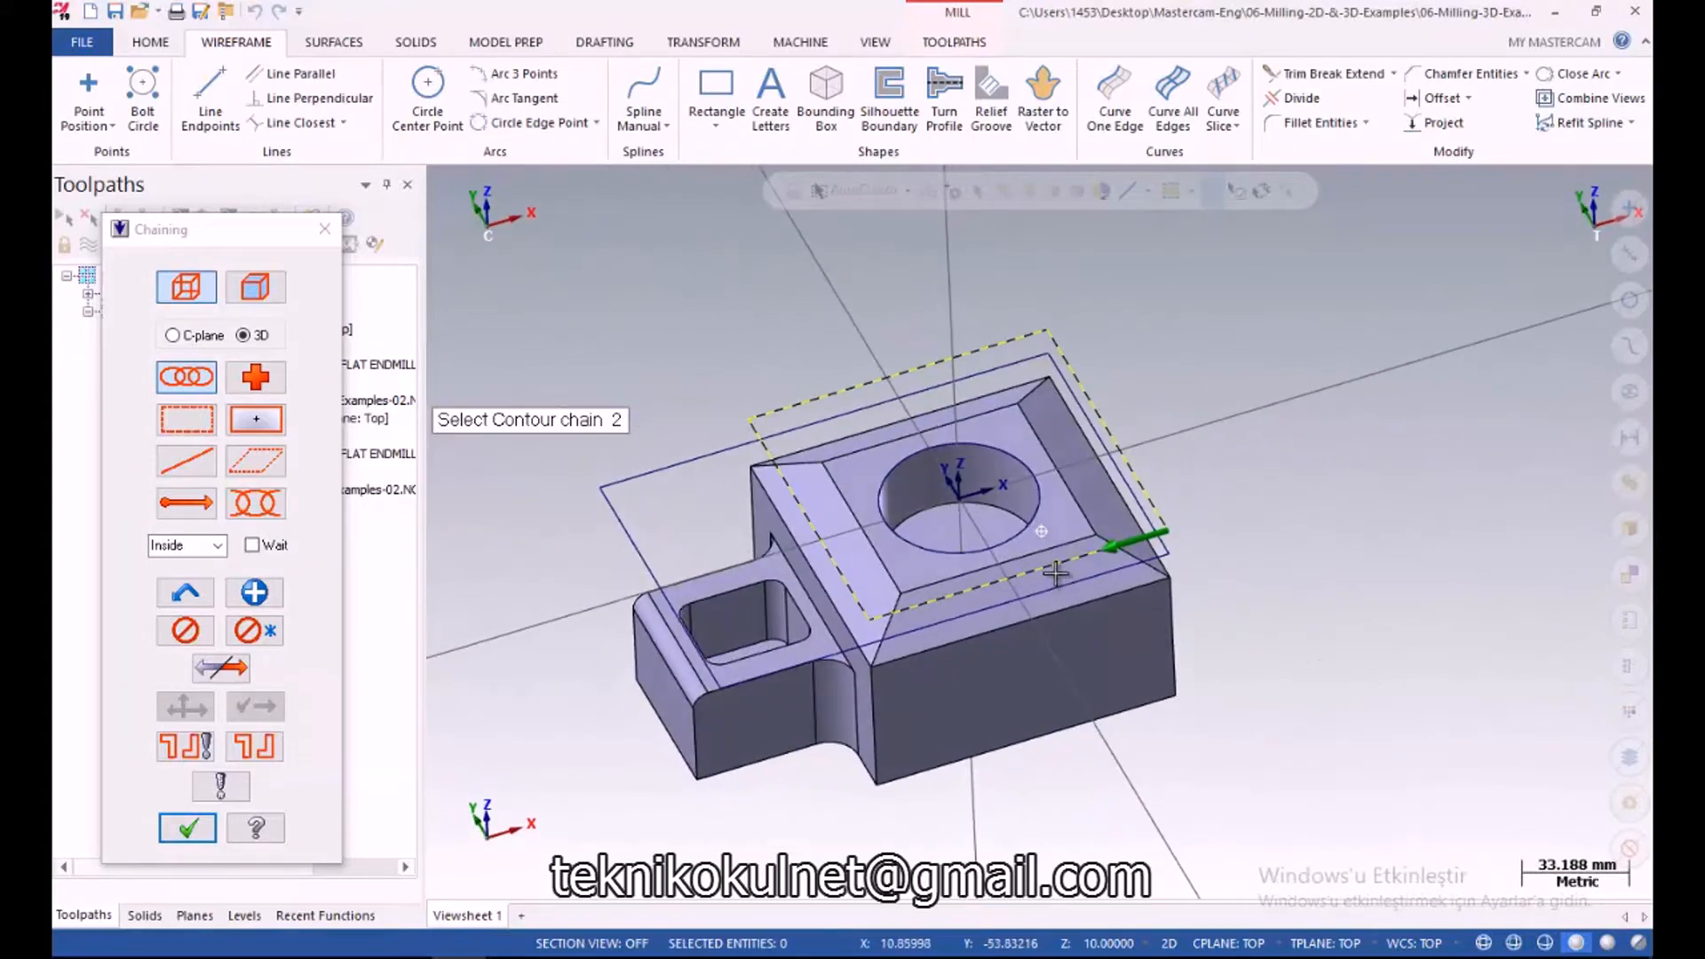
click(187, 827)
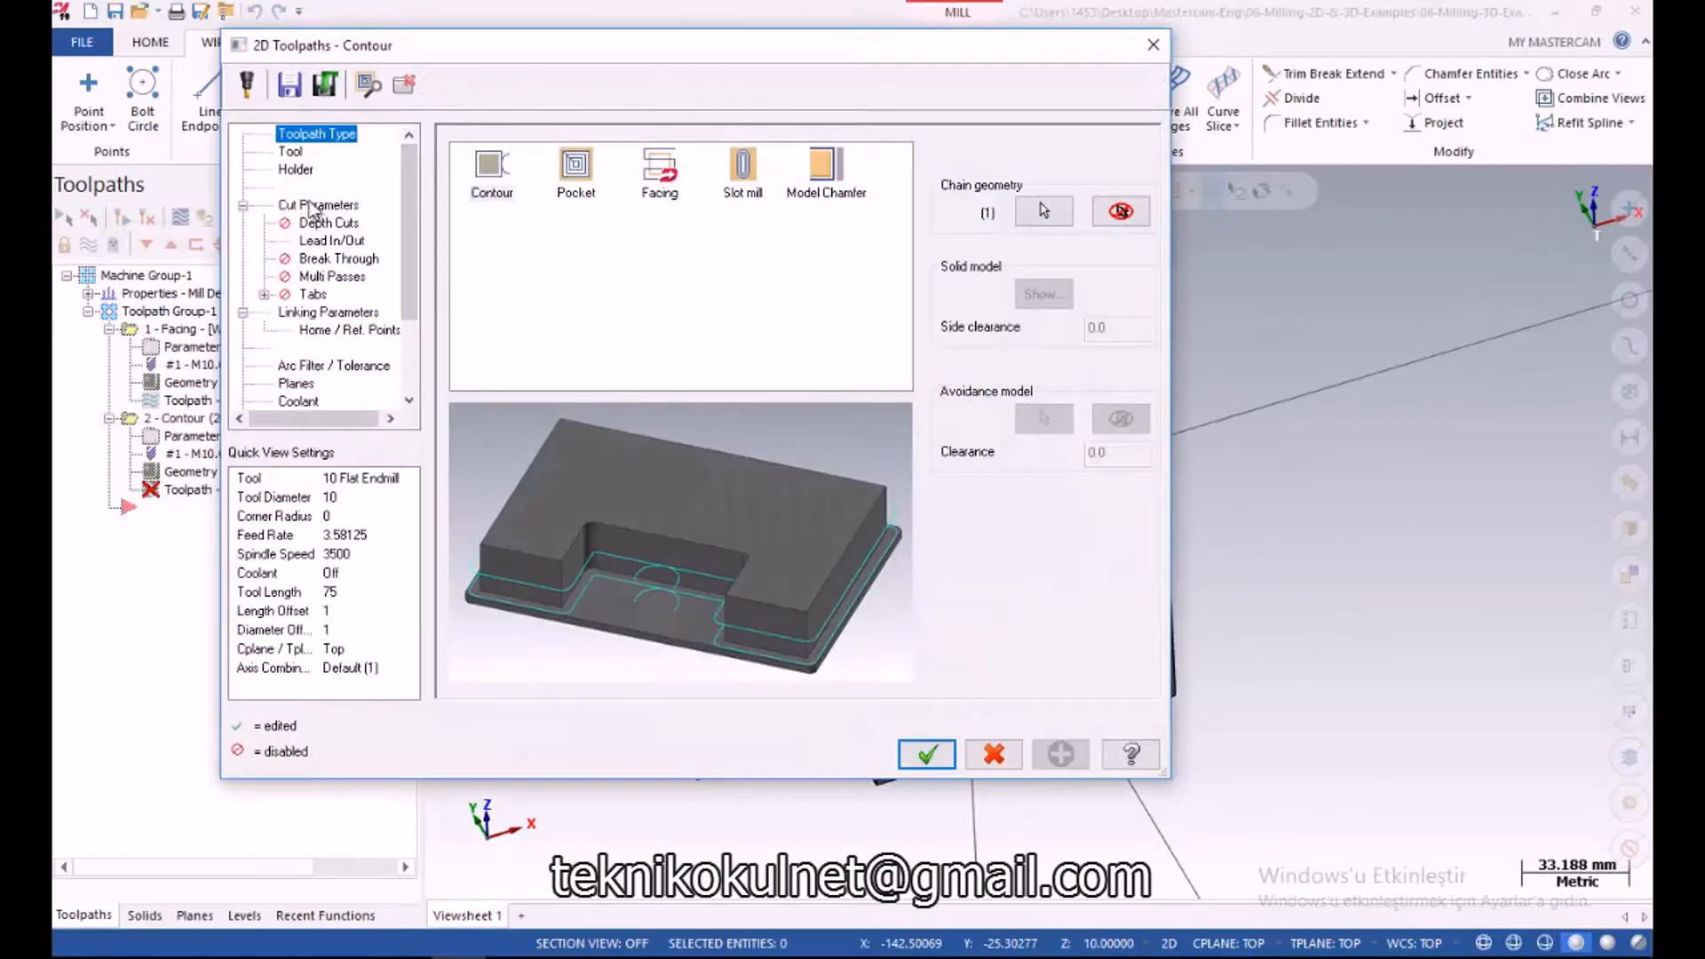
Set the contour's linking heights to absolute values, with retract at 5 and feed plane at 3
click(309, 316)
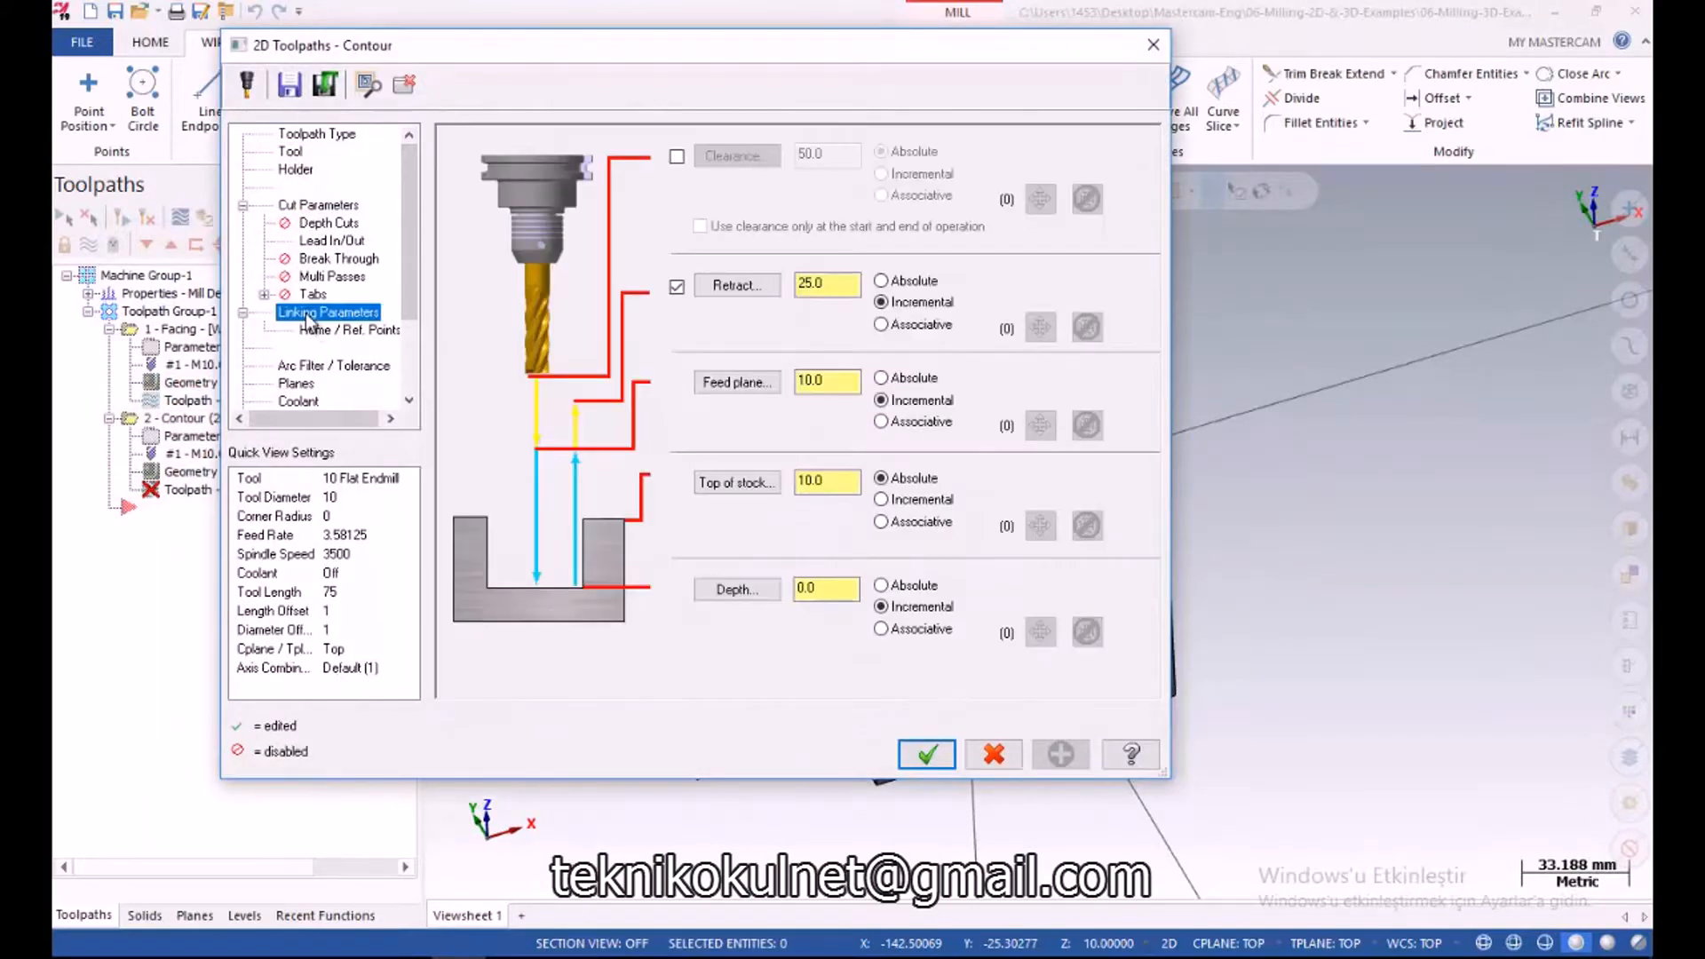
click(881, 281)
drag(845, 284, 757, 294)
text(5)
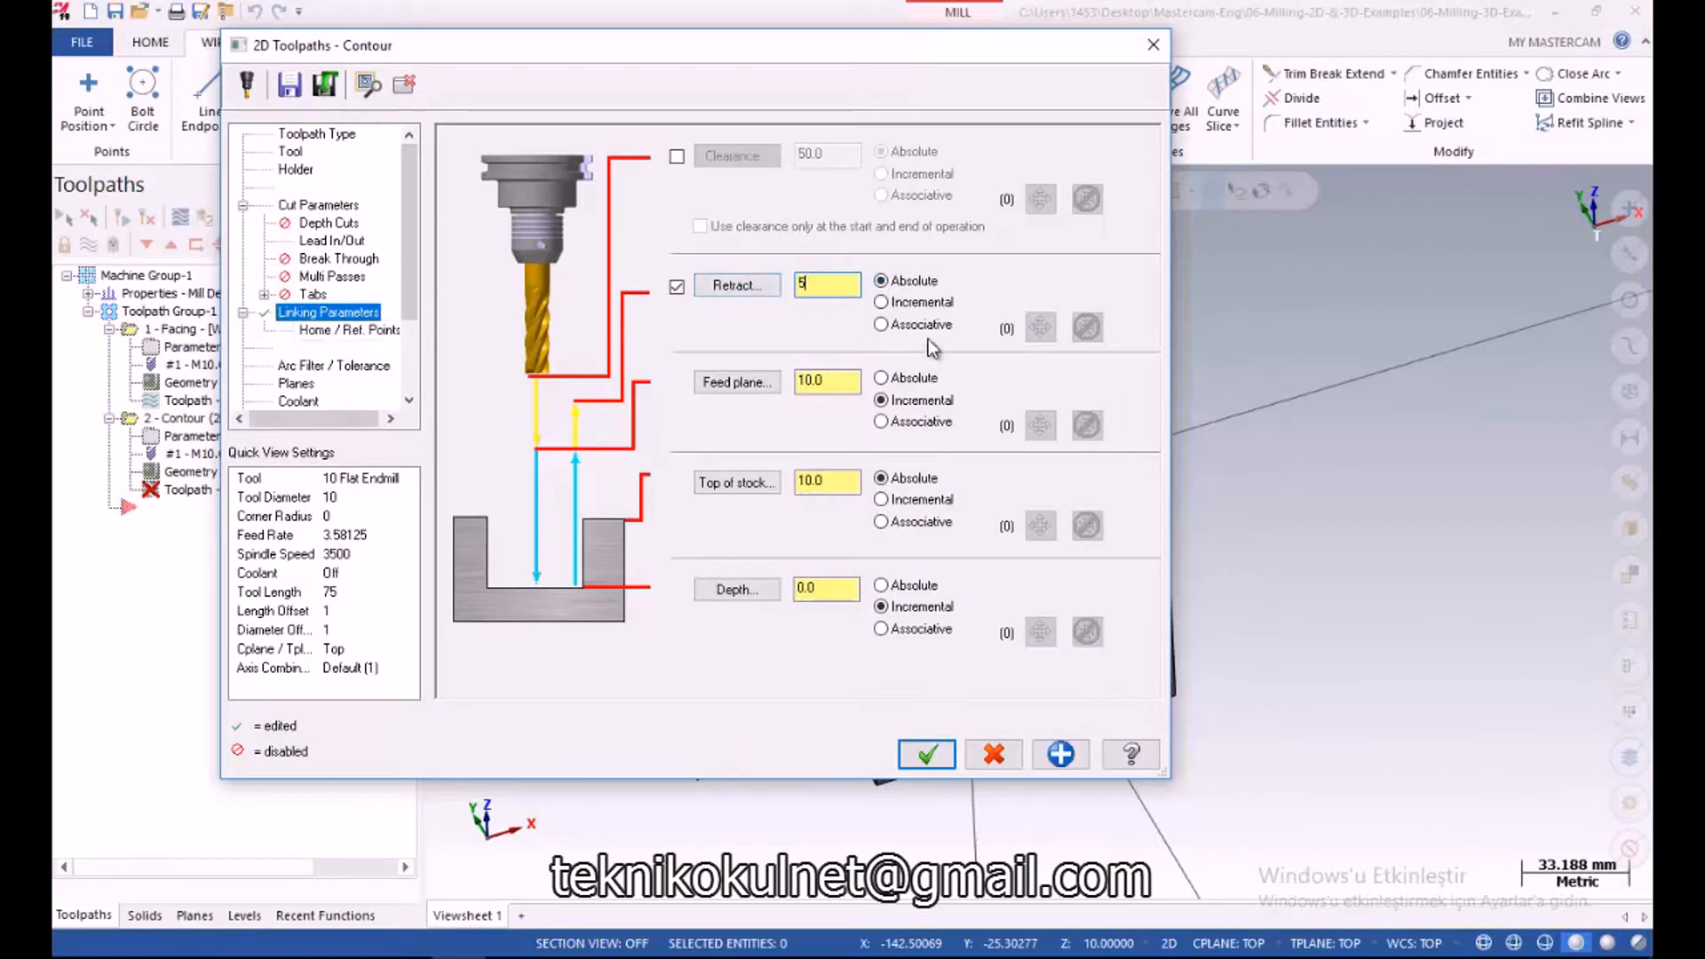
click(881, 377)
drag(845, 383, 774, 390)
text(3)
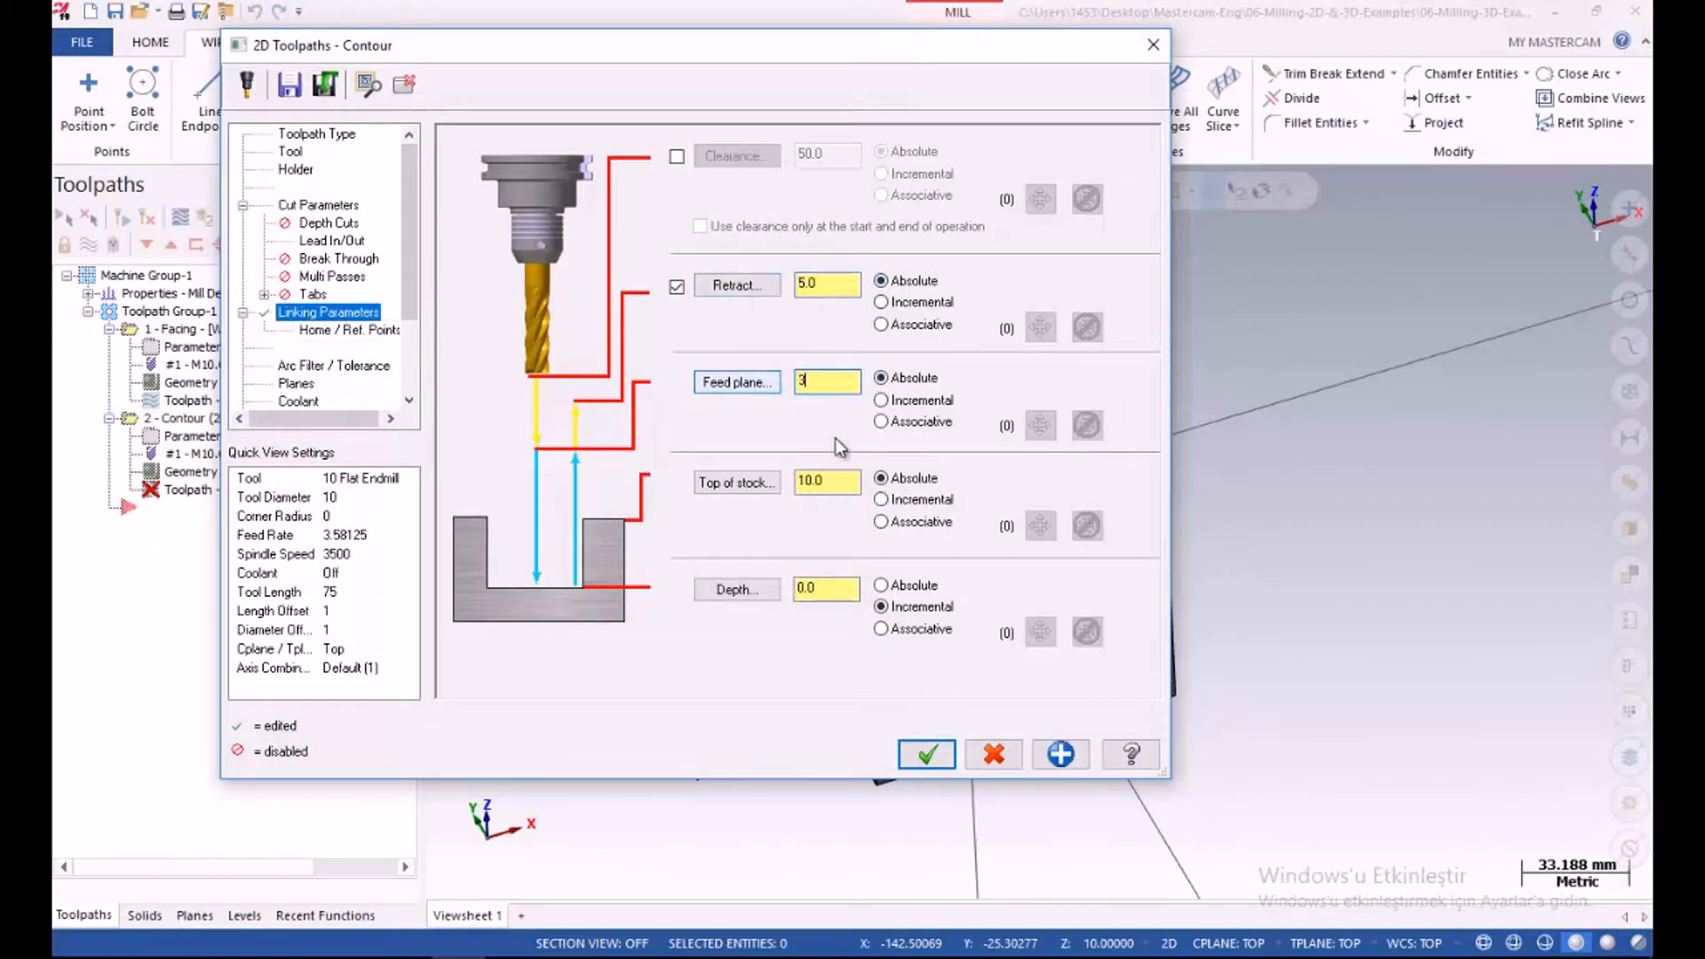
Set the top of stock to 0 and pick the -25 absolute depth from the upper face of the small protruding block
drag(875, 484, 828, 480)
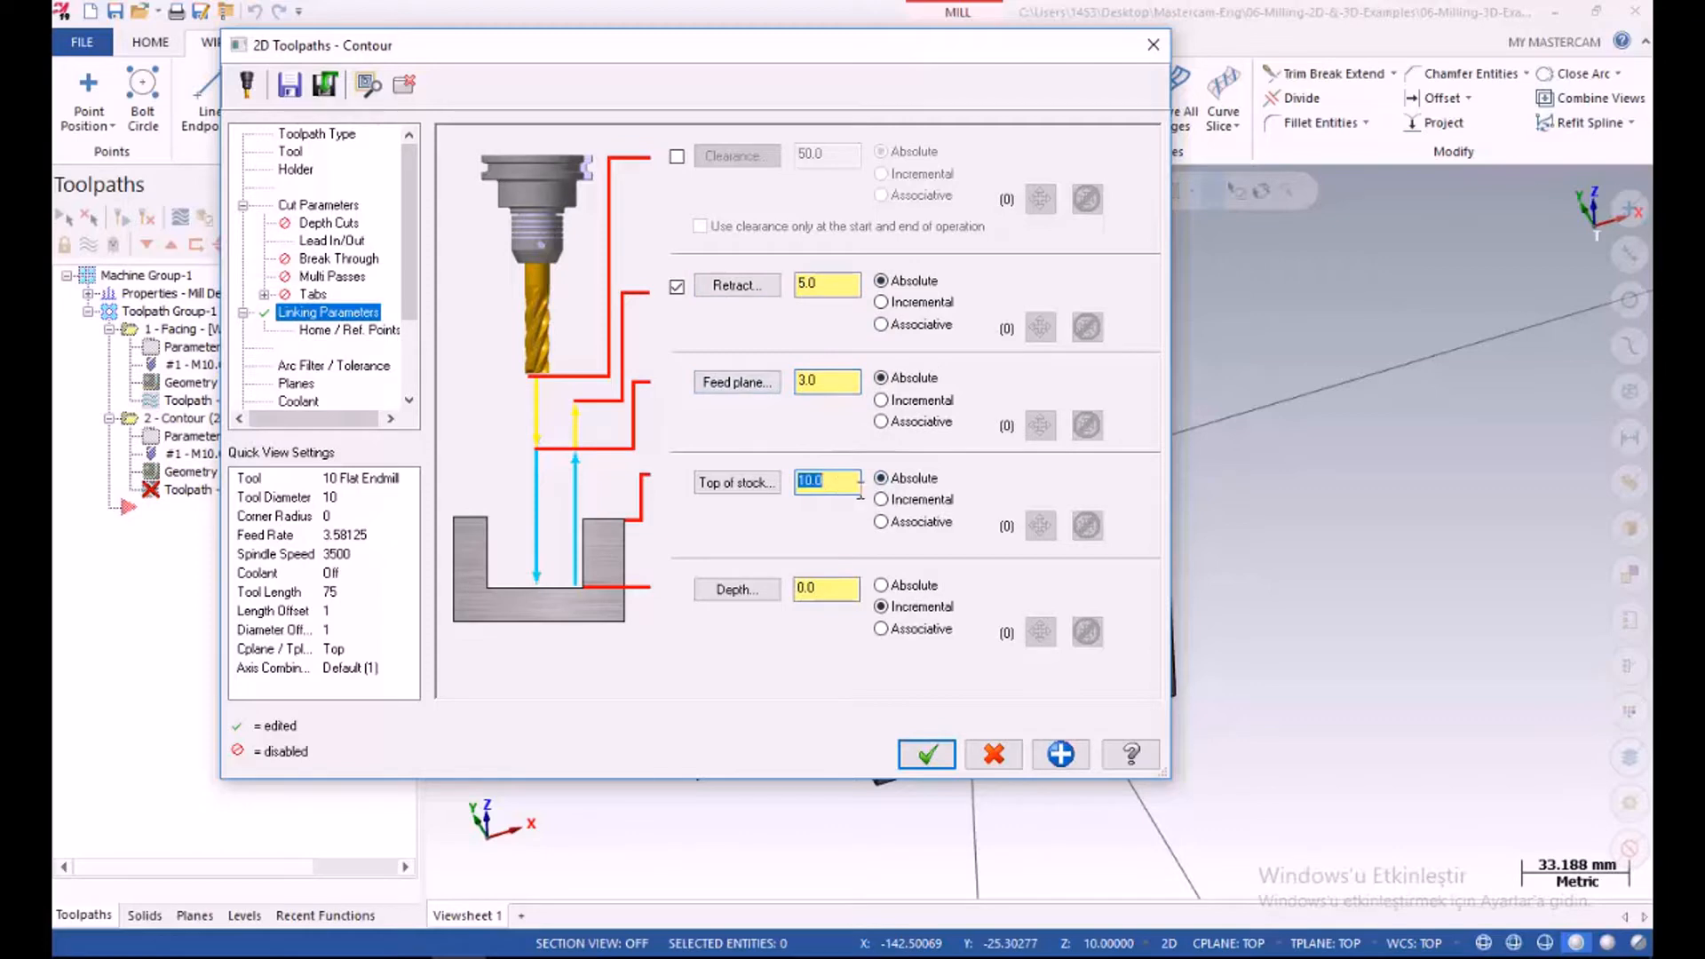
text(0)
click(741, 591)
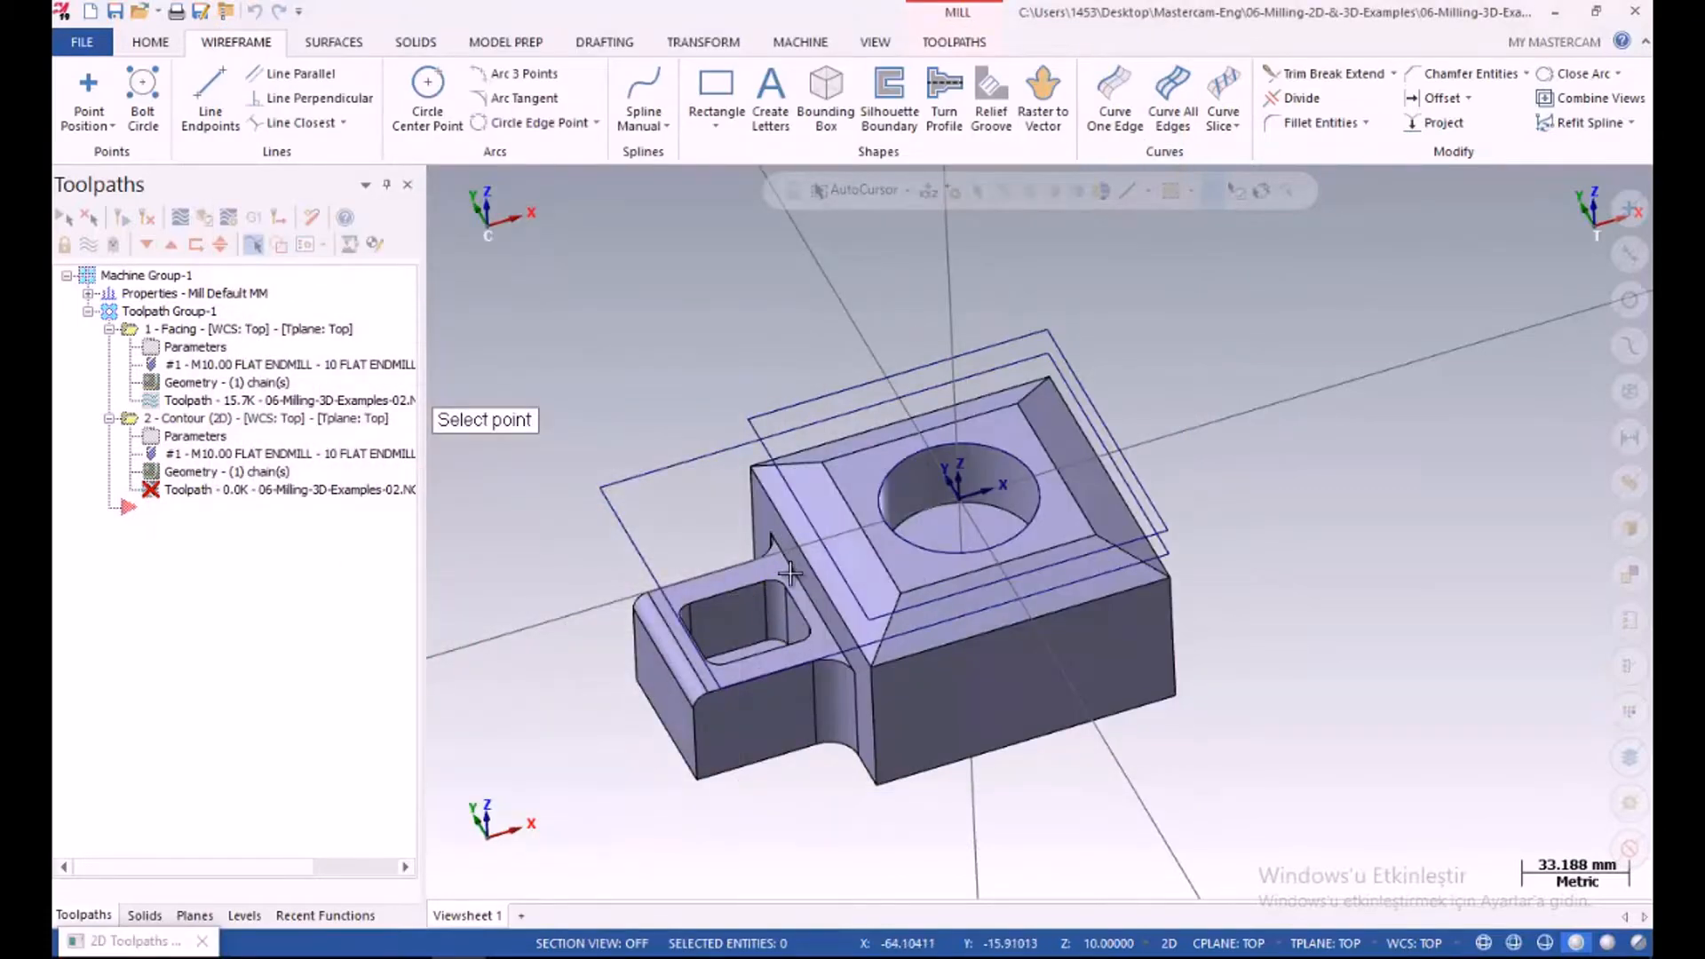
click(805, 611)
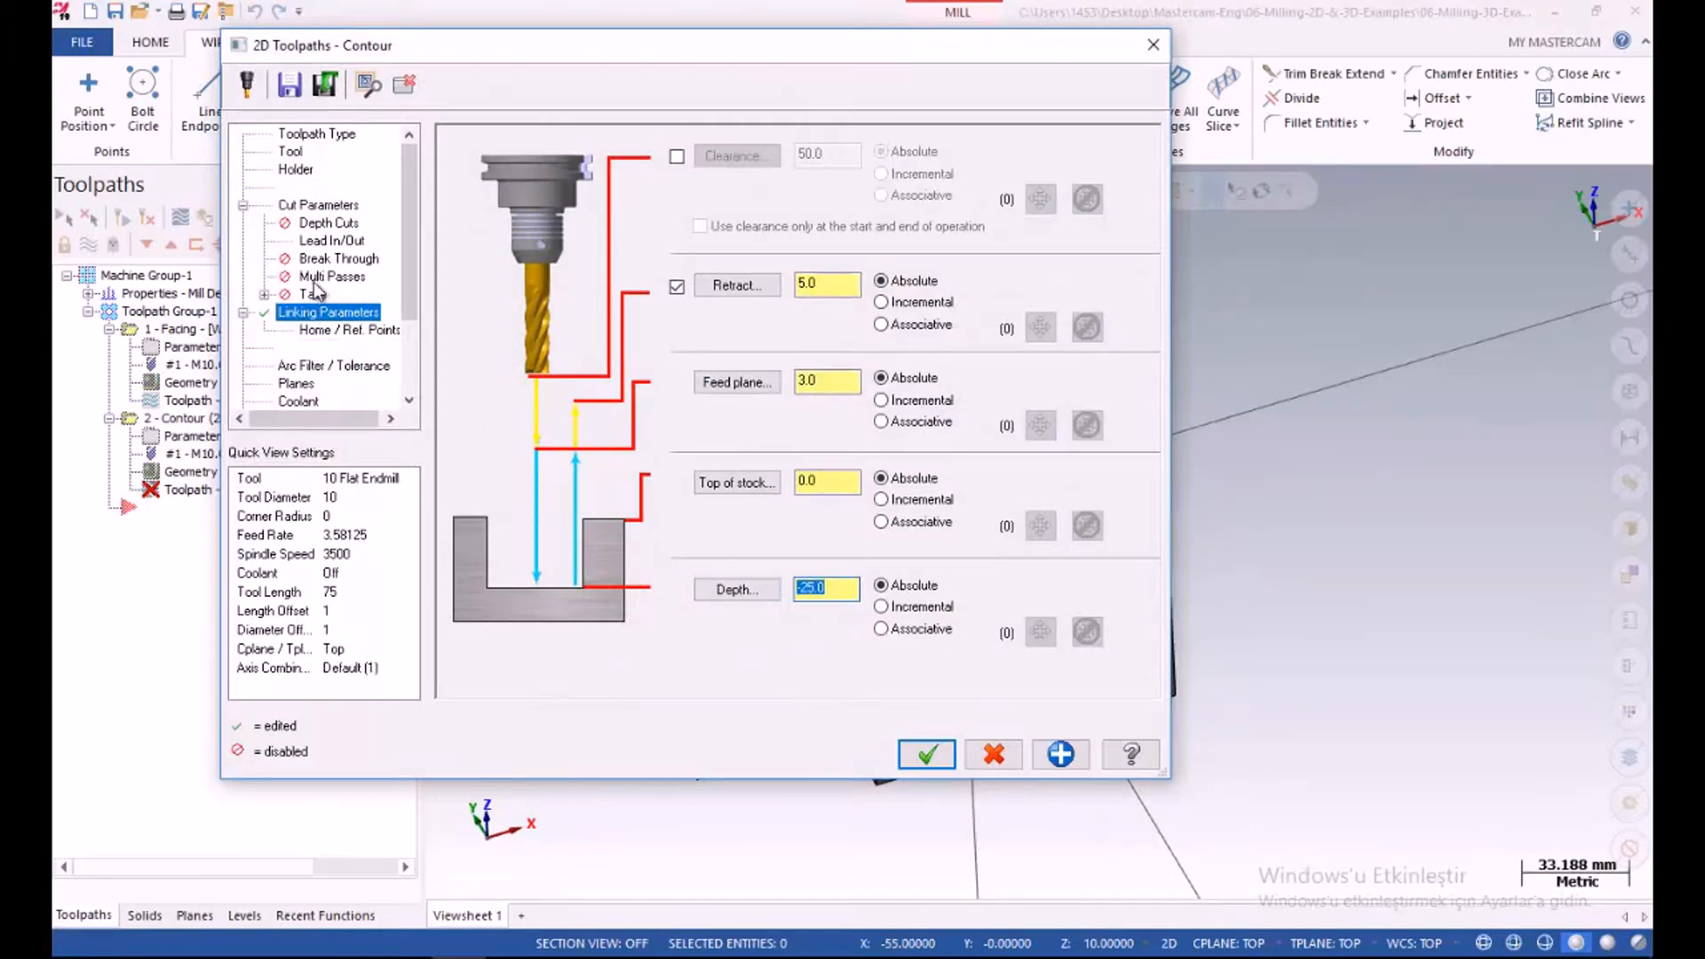
Enable depth cuts for the contour with a maximum rough step of 3
click(324, 224)
click(528, 203)
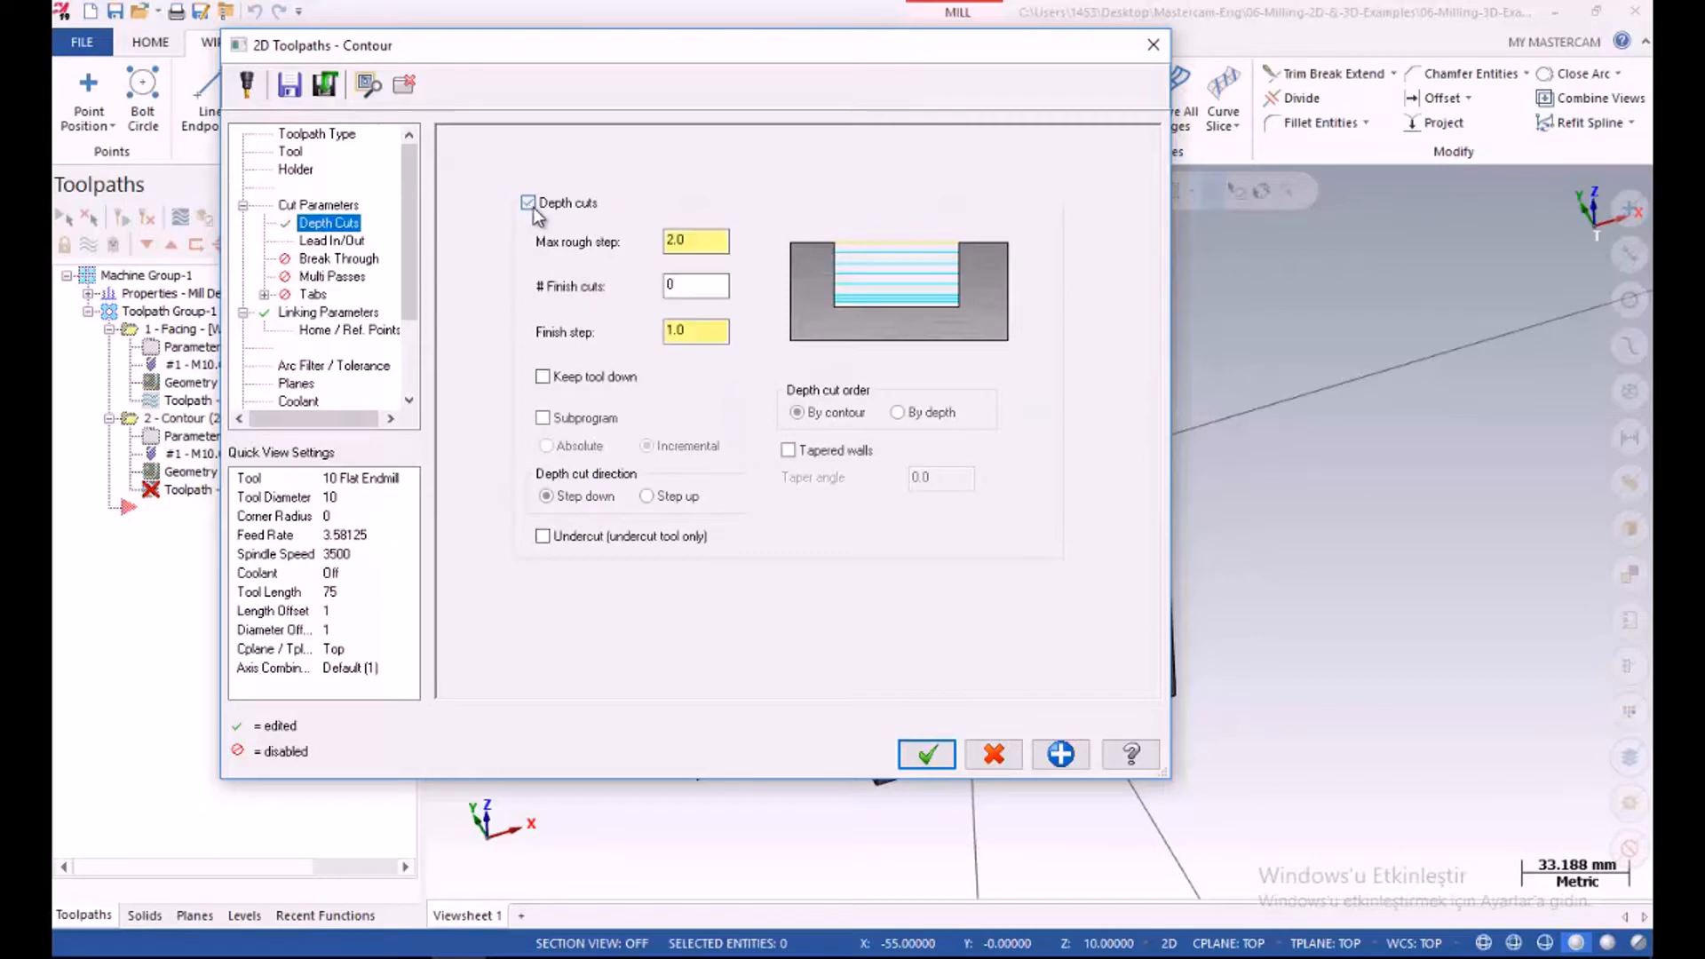
double_click(699, 248)
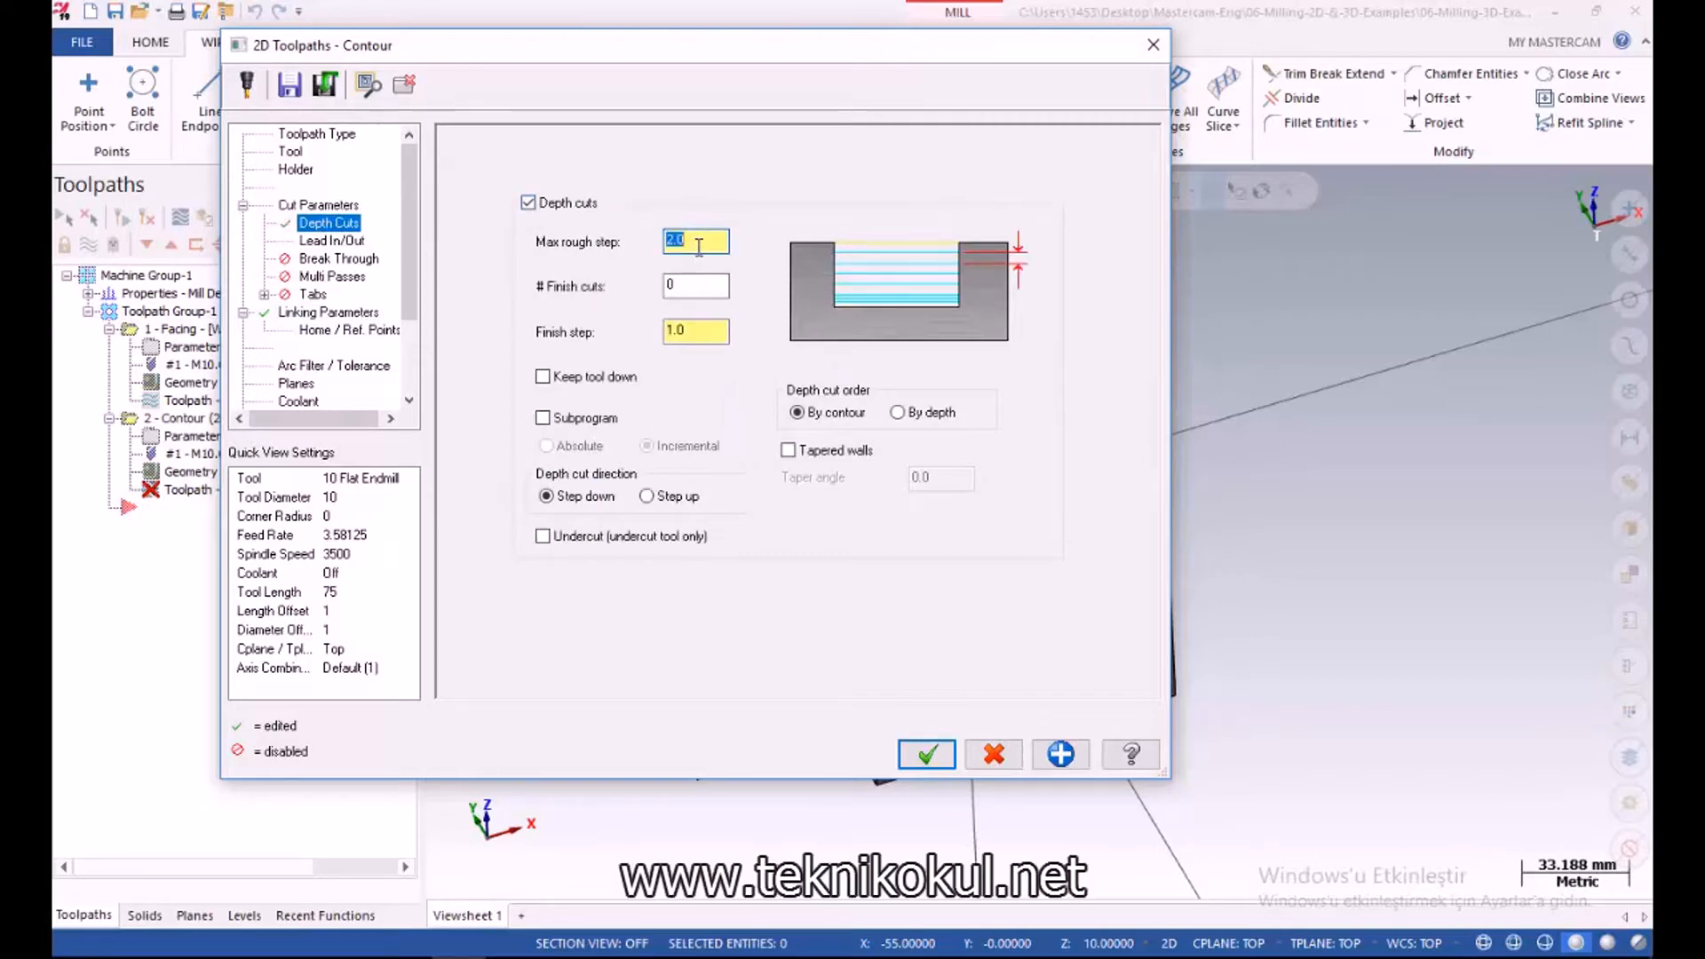
text(3)
click(686, 290)
click(690, 238)
Set the contour's lead-in line length to 0 and its entry arc radius to 50%
click(335, 243)
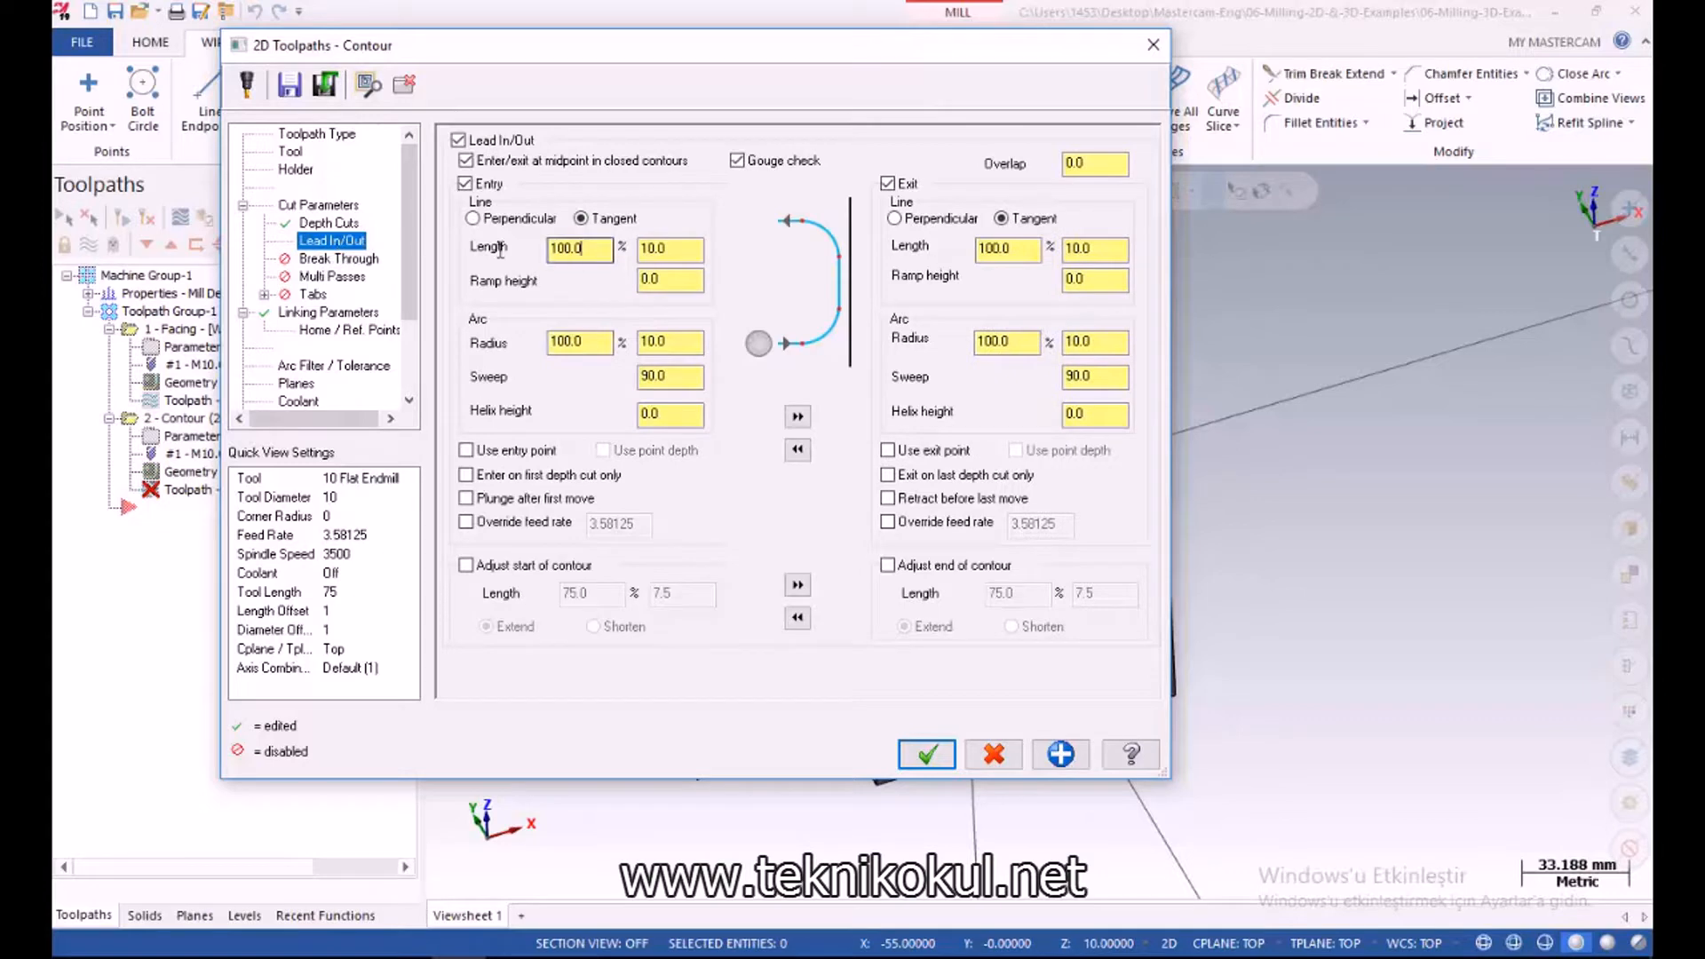
drag(500, 250, 495, 255)
key(Tab)
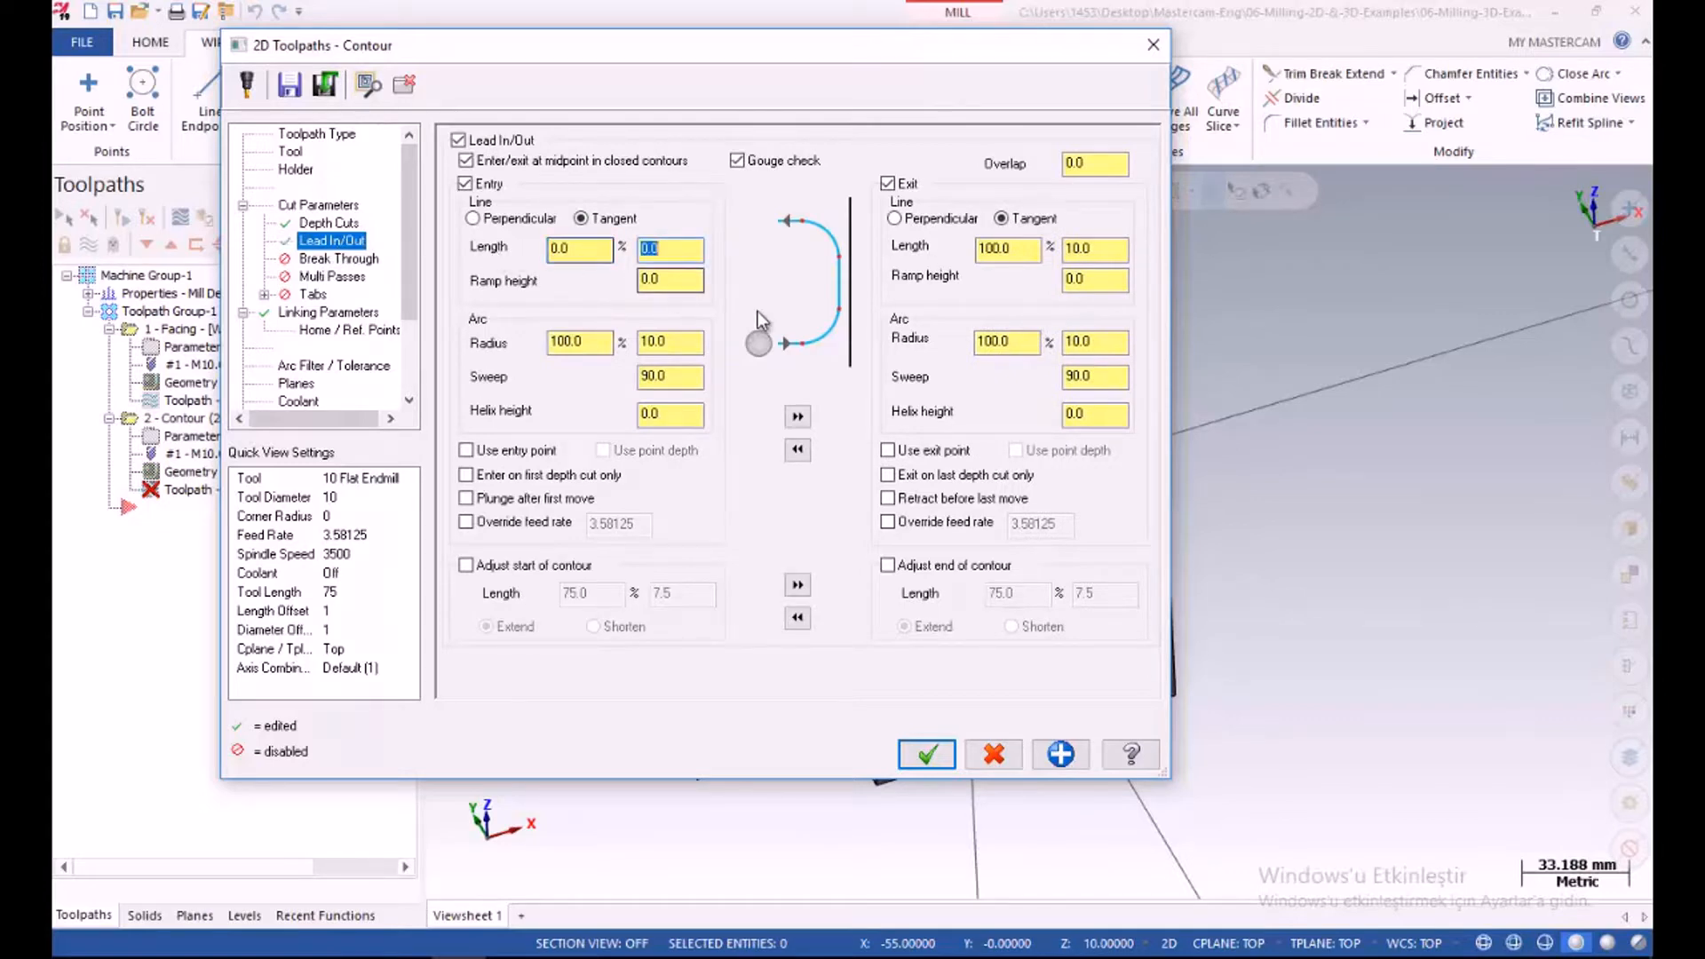
drag(595, 350, 526, 347)
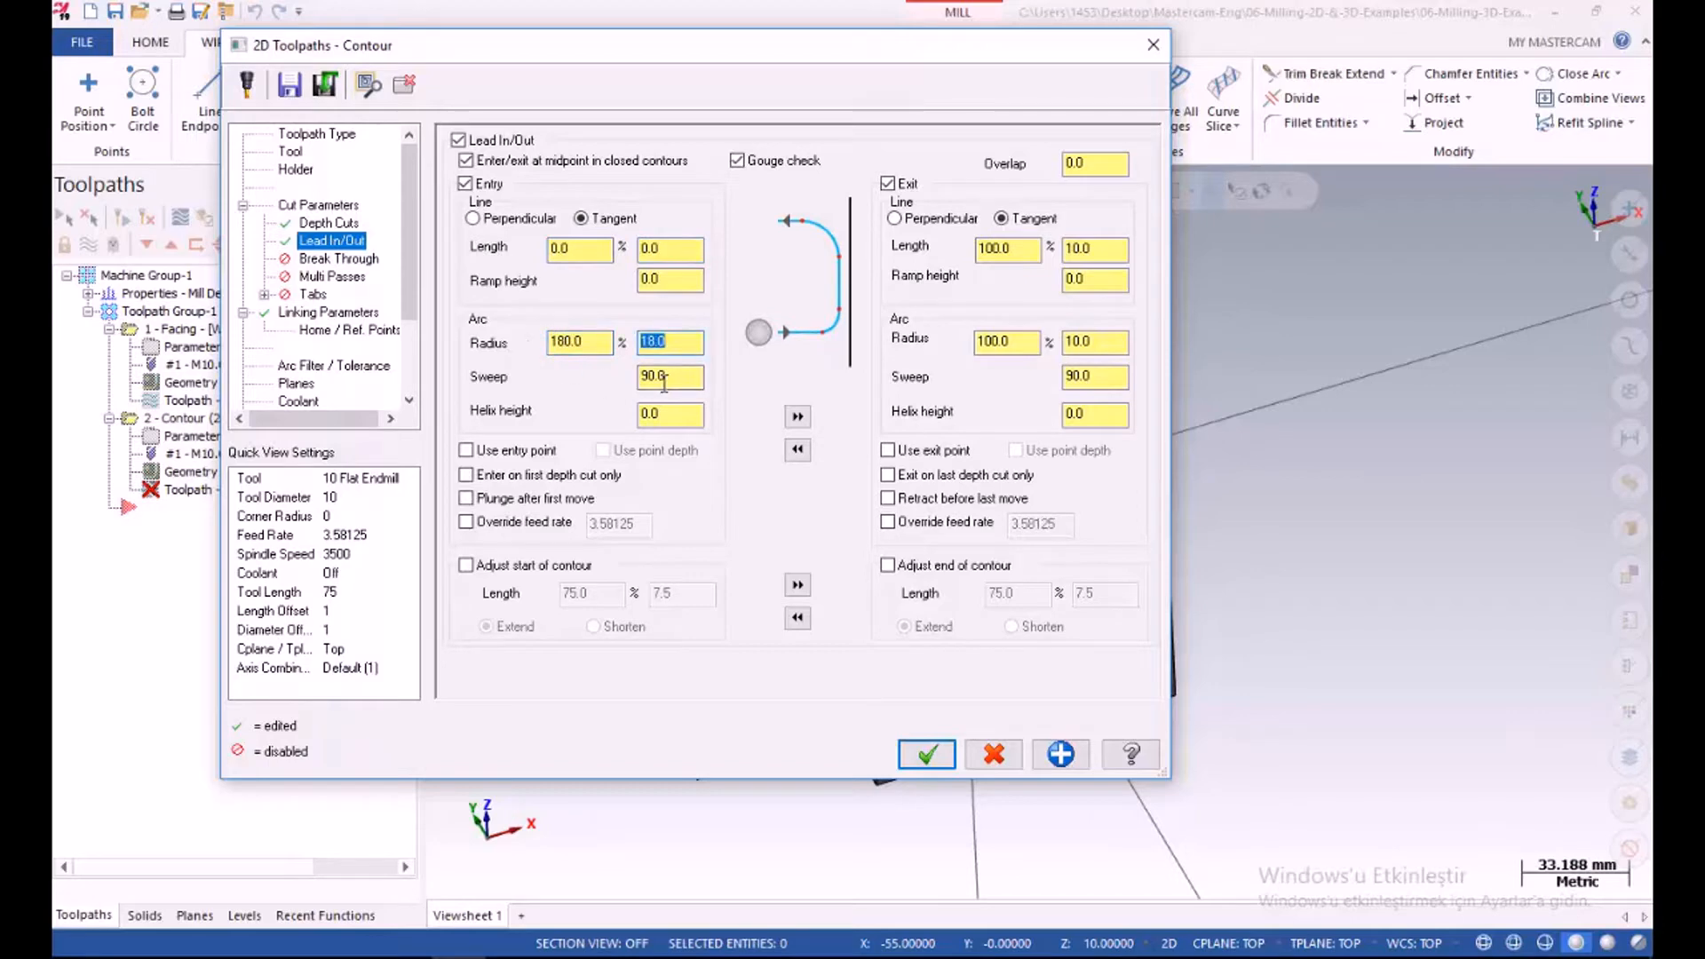
key(Tab)
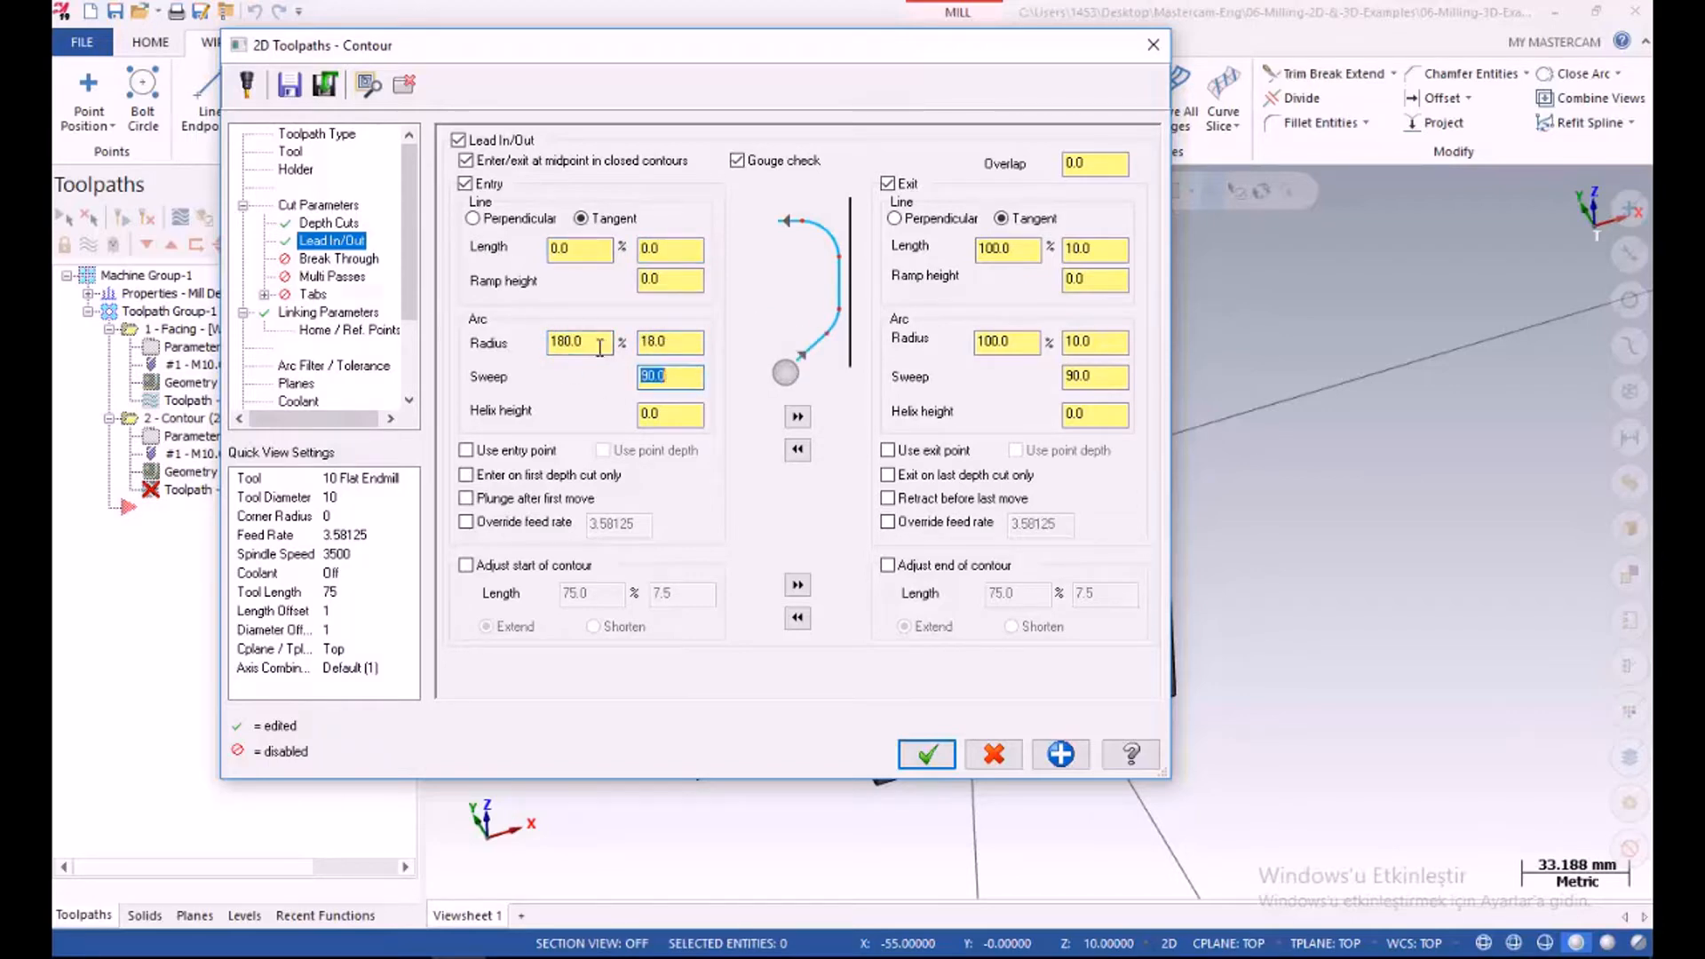
drag(600, 347, 540, 353)
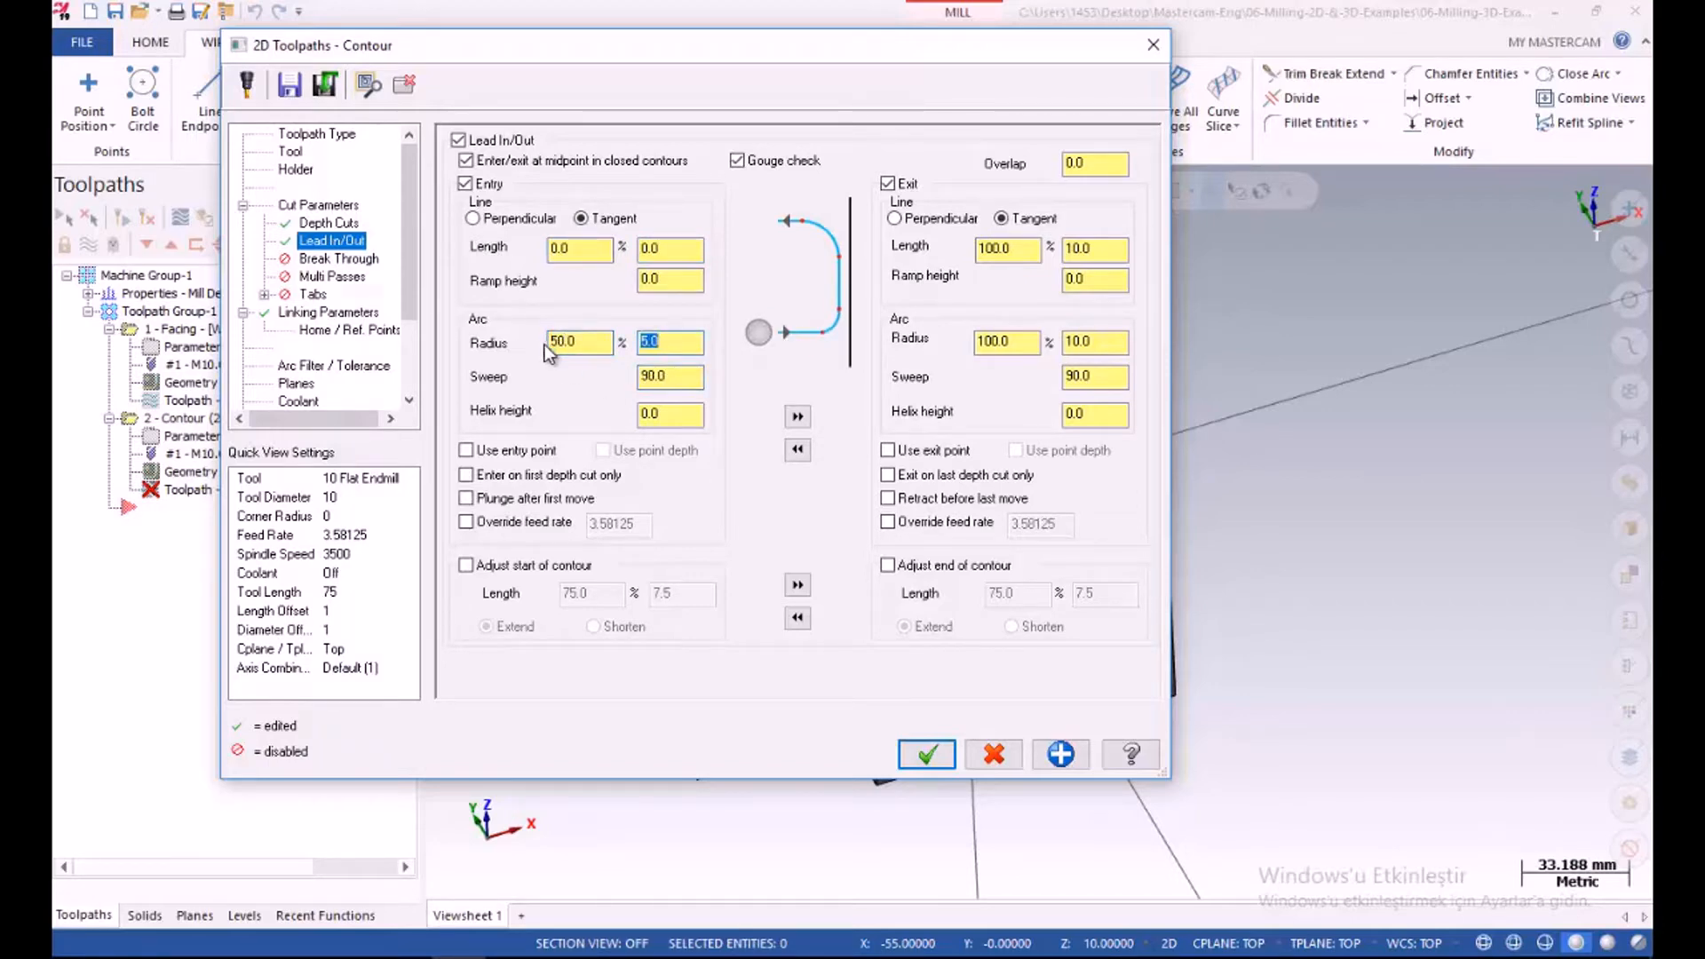
Set the entry arc sweep to 180, copy the entry settings to the exit, and generate the contour toolpath
double_click(668, 383)
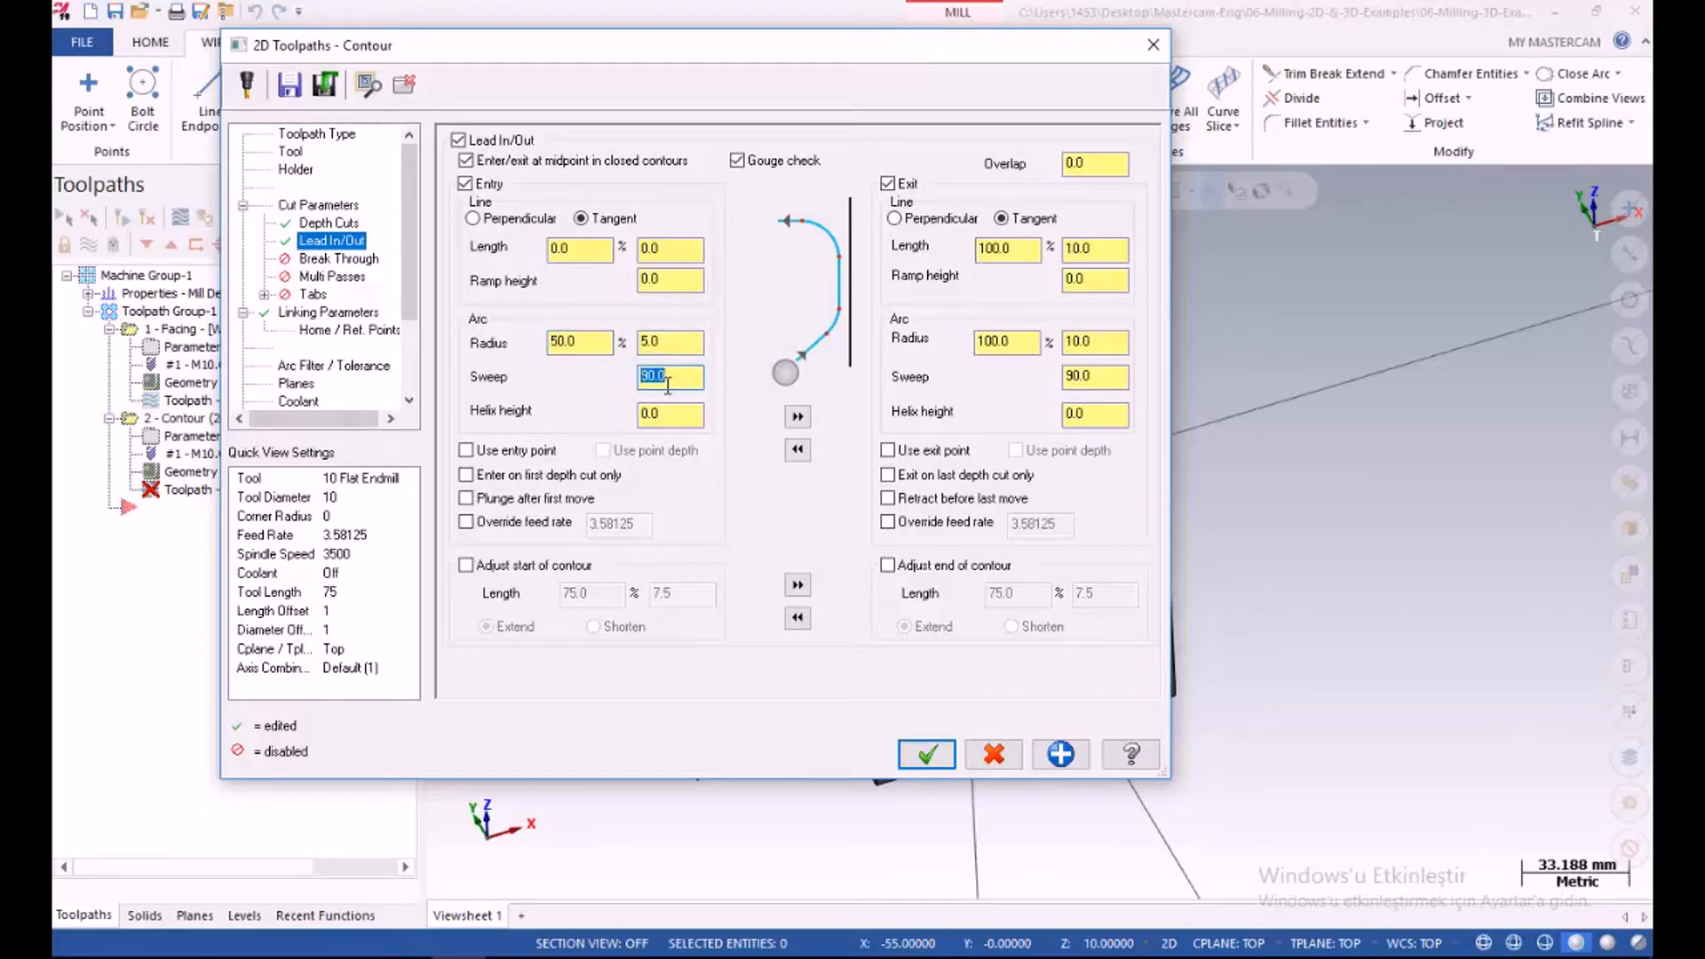
click(797, 417)
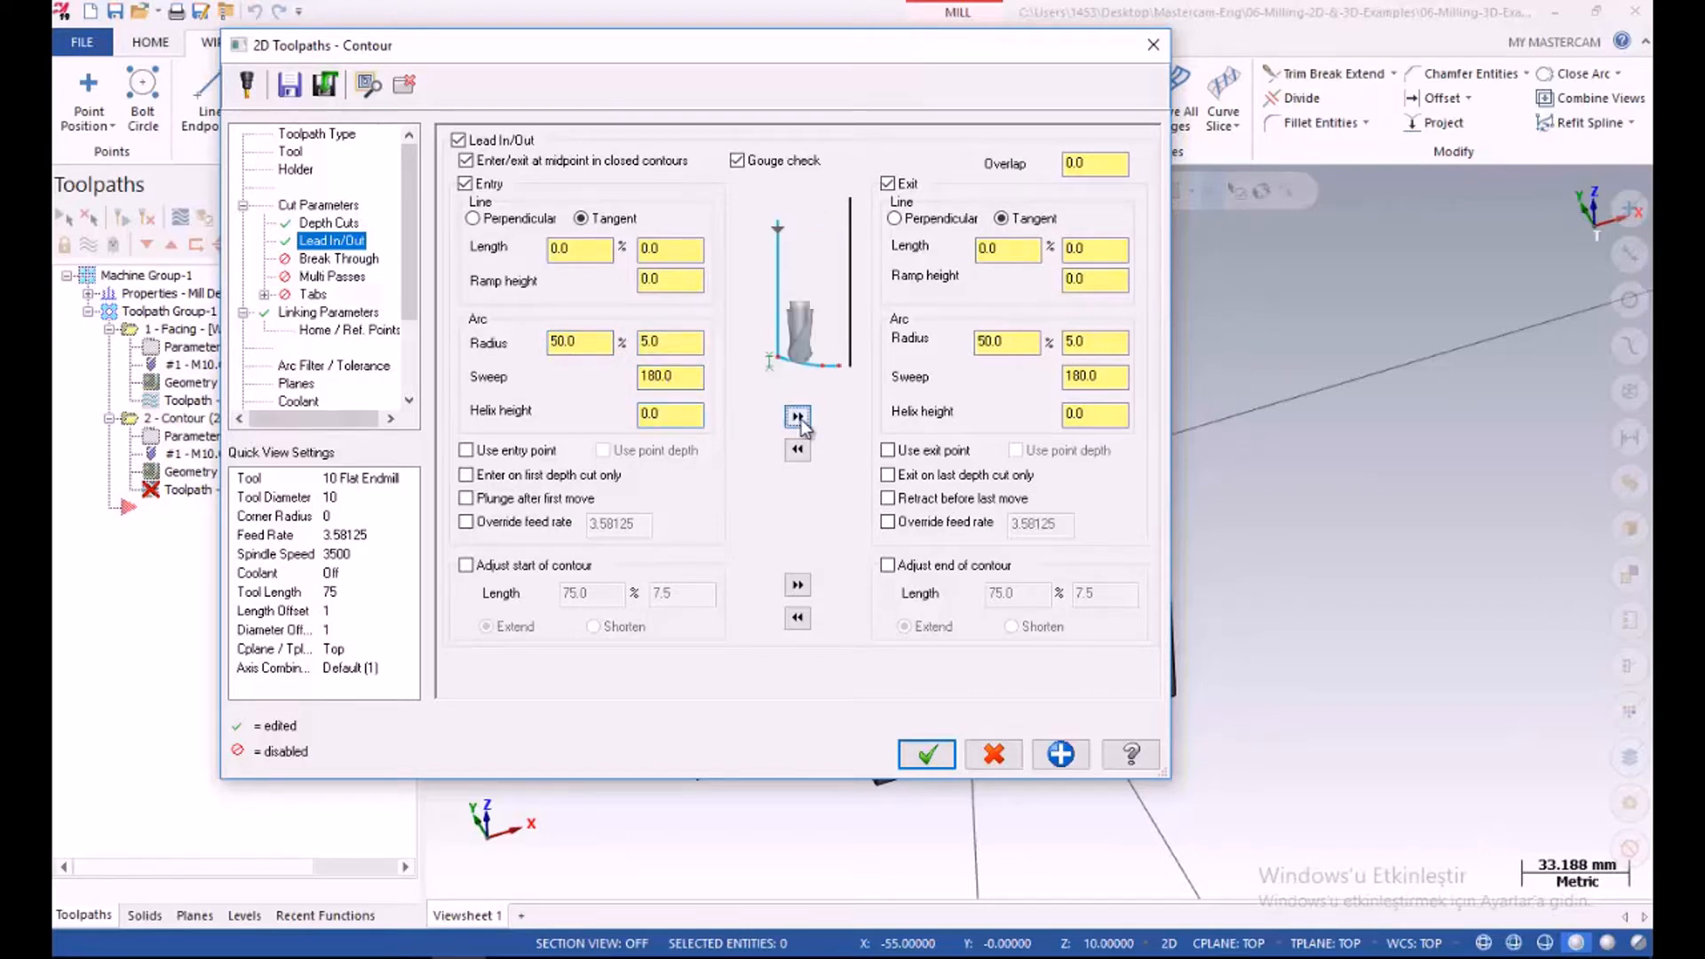
click(927, 756)
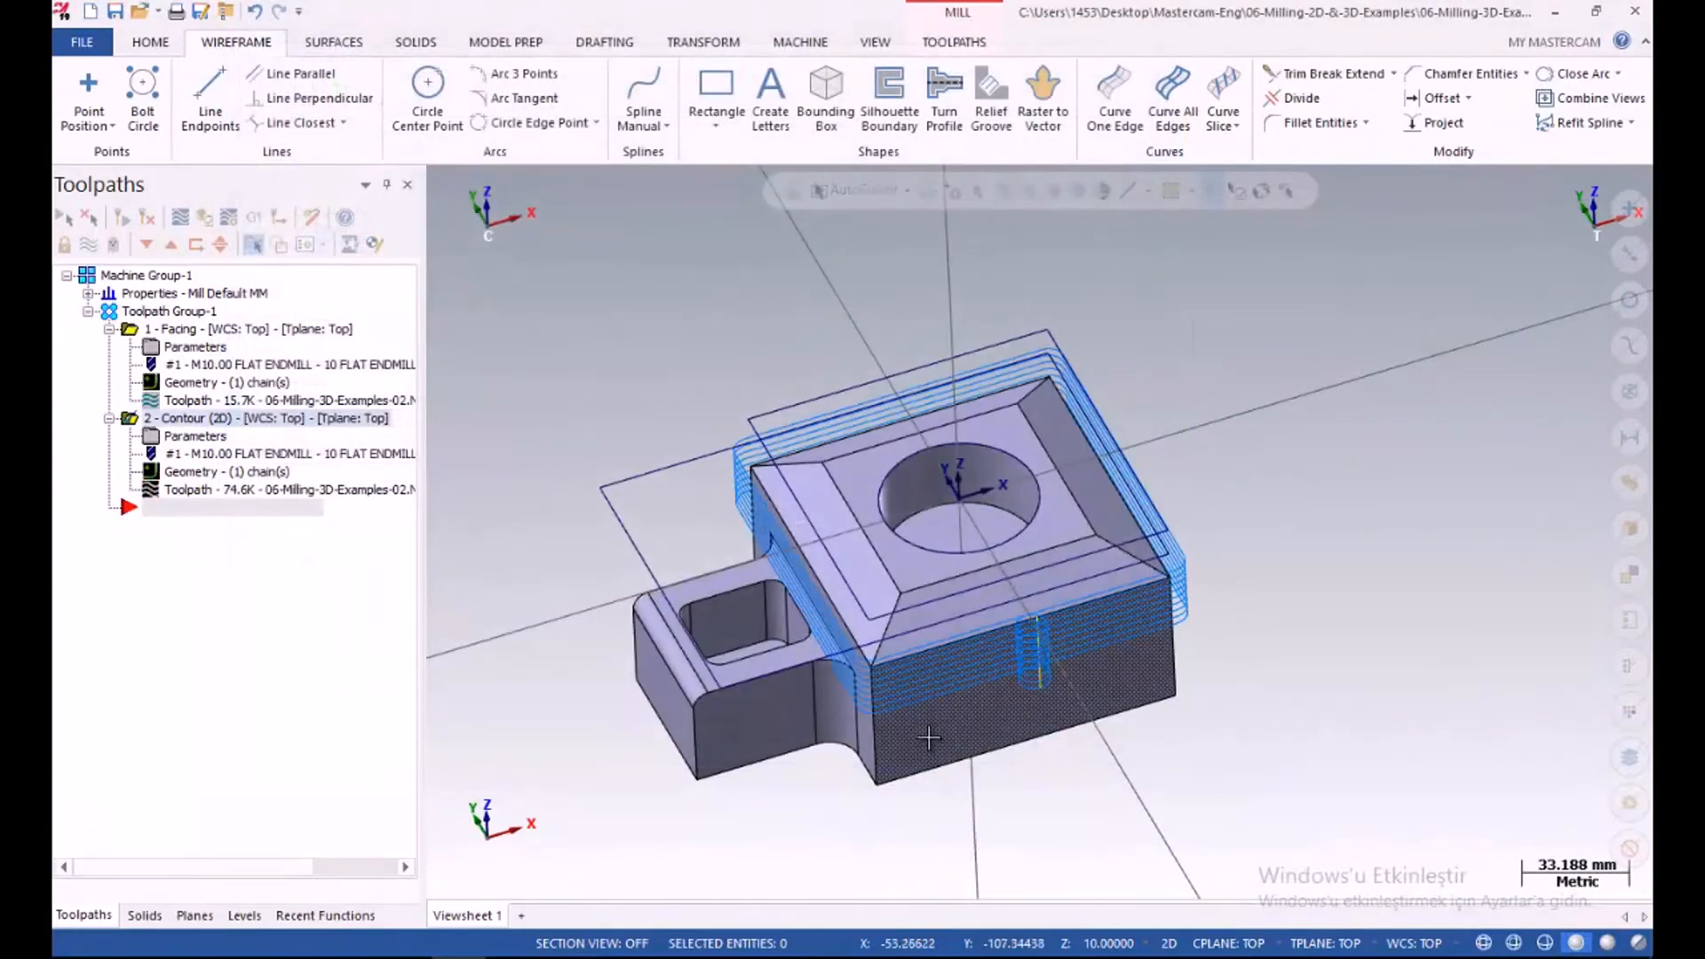
mouse_move(802, 531)
middle_down()
mouse_move(811, 632)
mouse_move(807, 441)
mouse_move(819, 555)
mouse_move(820, 523)
middle_up()
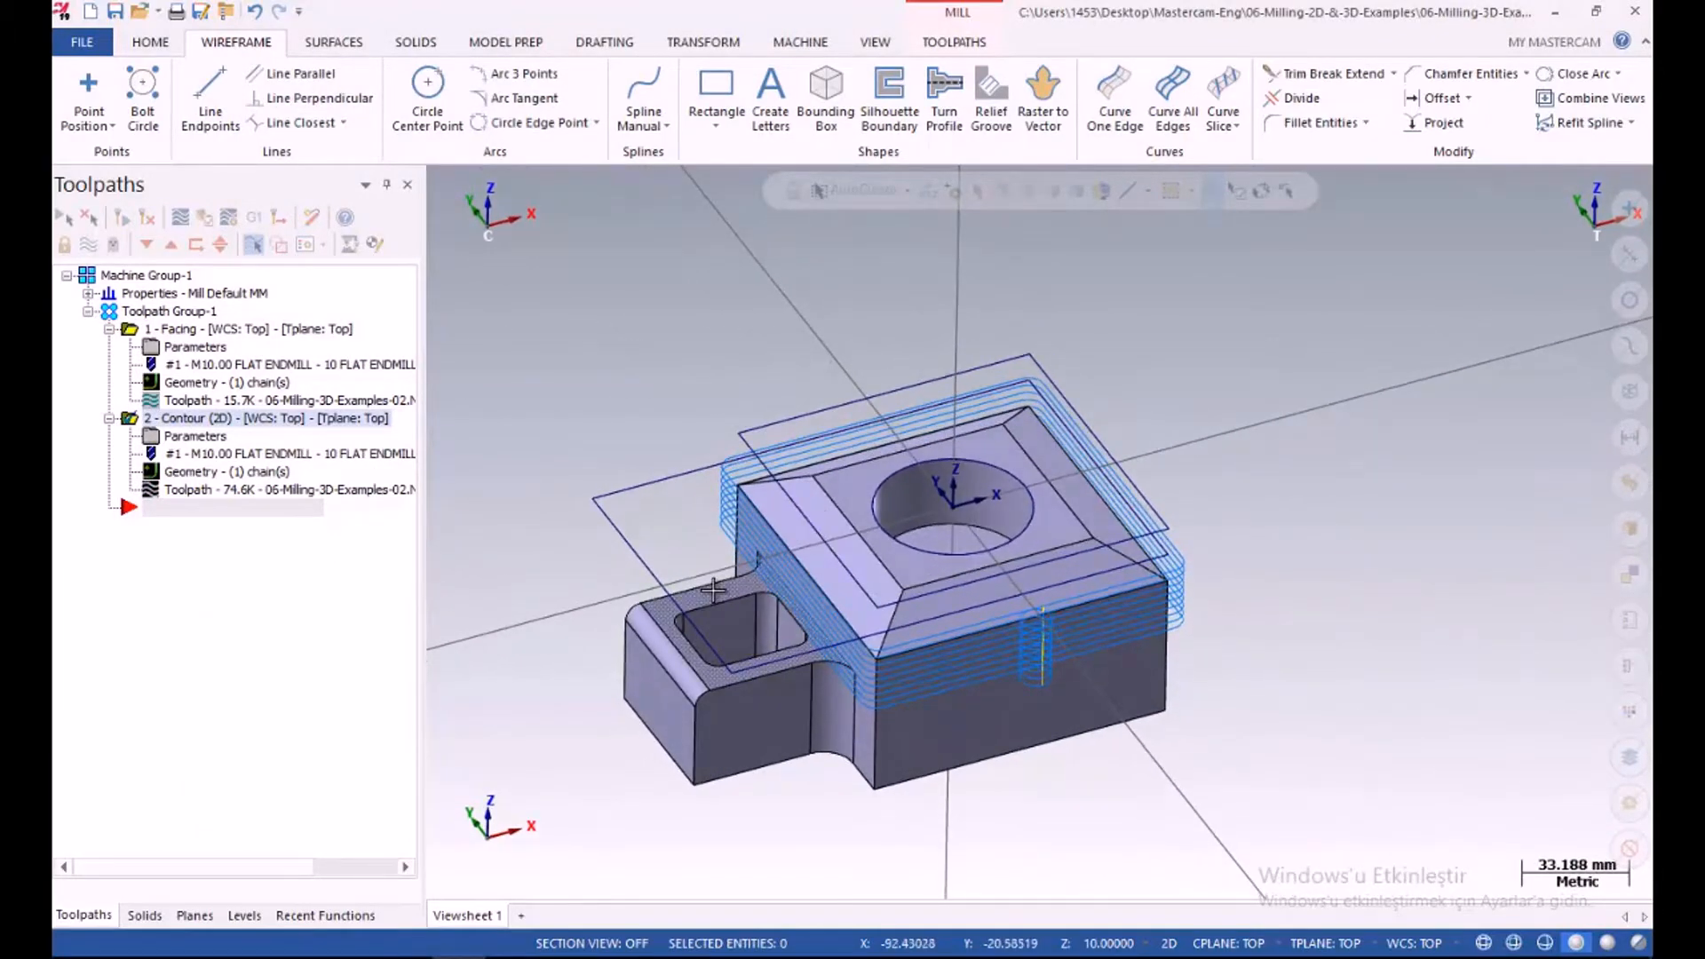
click(747, 590)
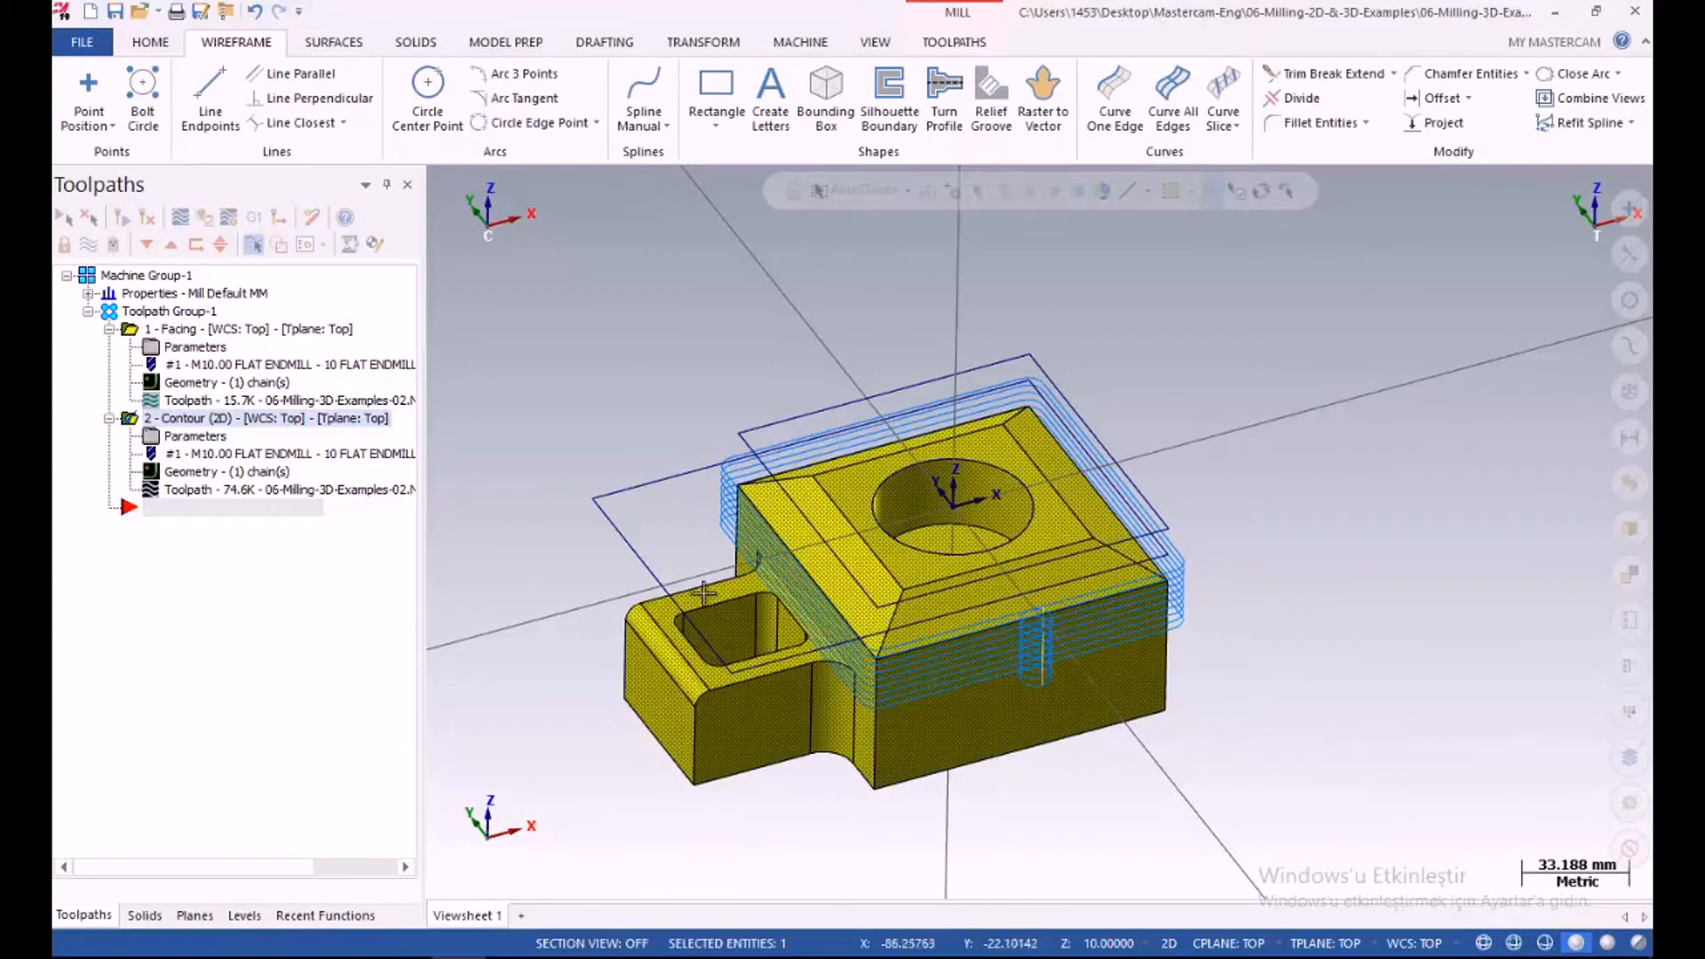
right_click(563, 524)
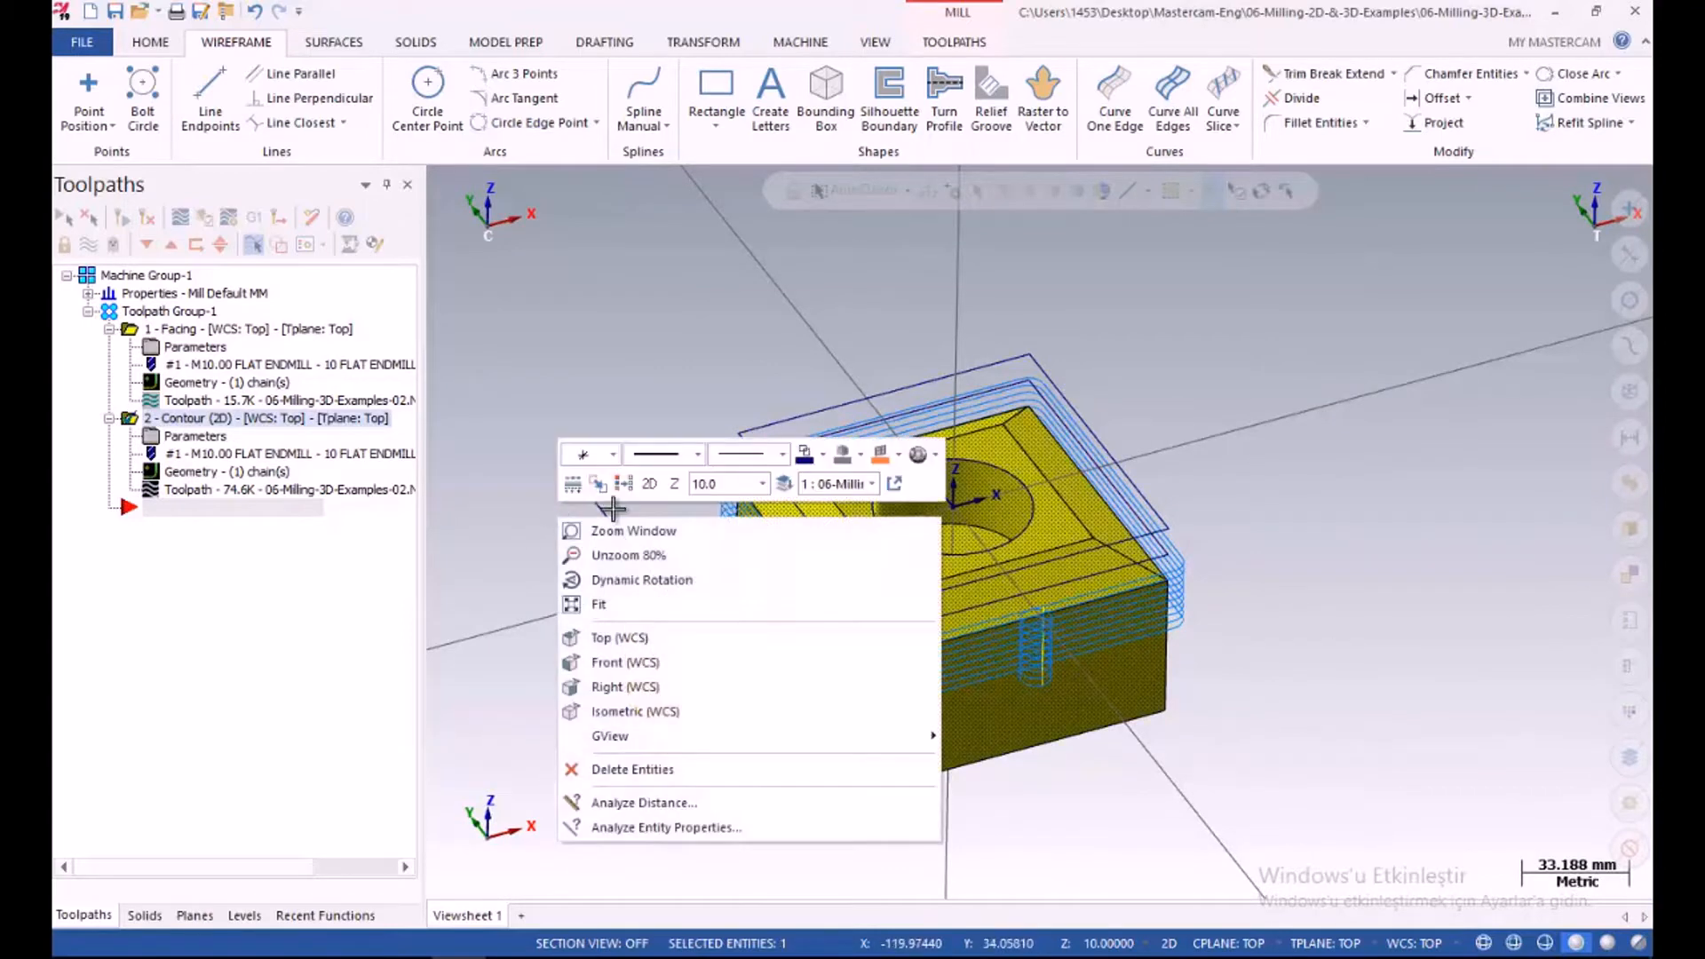
click(609, 486)
mouse_move(670, 407)
middle_down()
mouse_move(662, 471)
mouse_move(655, 384)
mouse_move(678, 349)
mouse_move(671, 406)
middle_up()
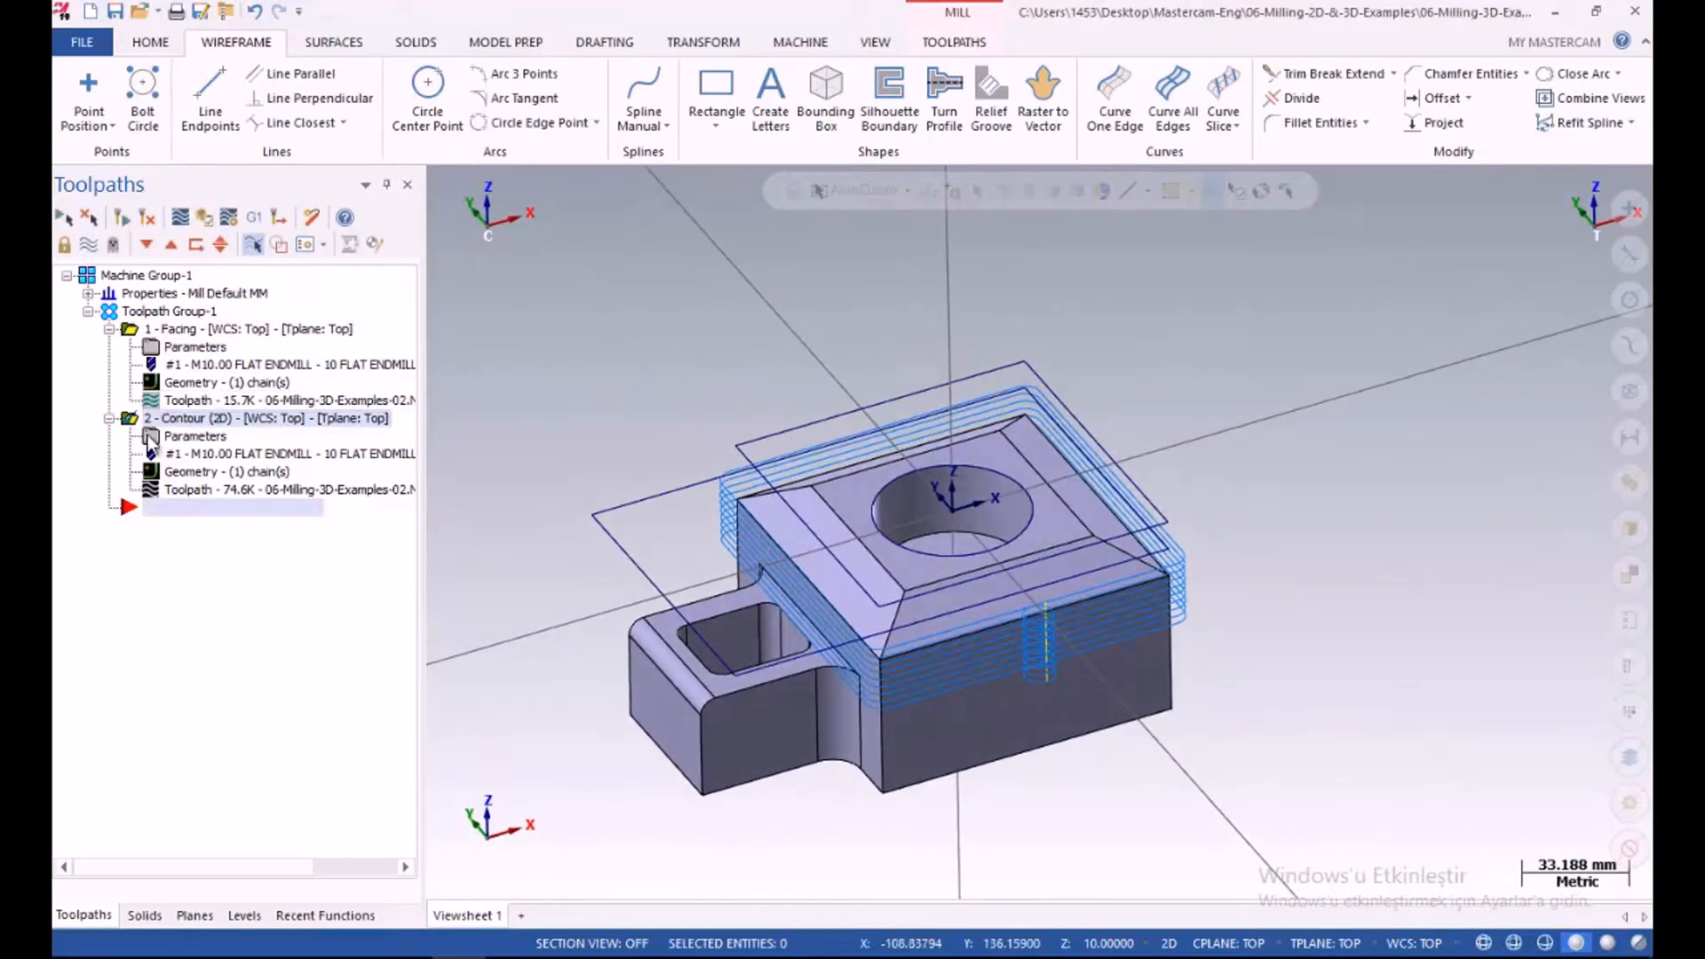
Hide the display of the contour toolpath and set the construction Z depth to 15
click(87, 247)
scroll(609, 351, down, 1)
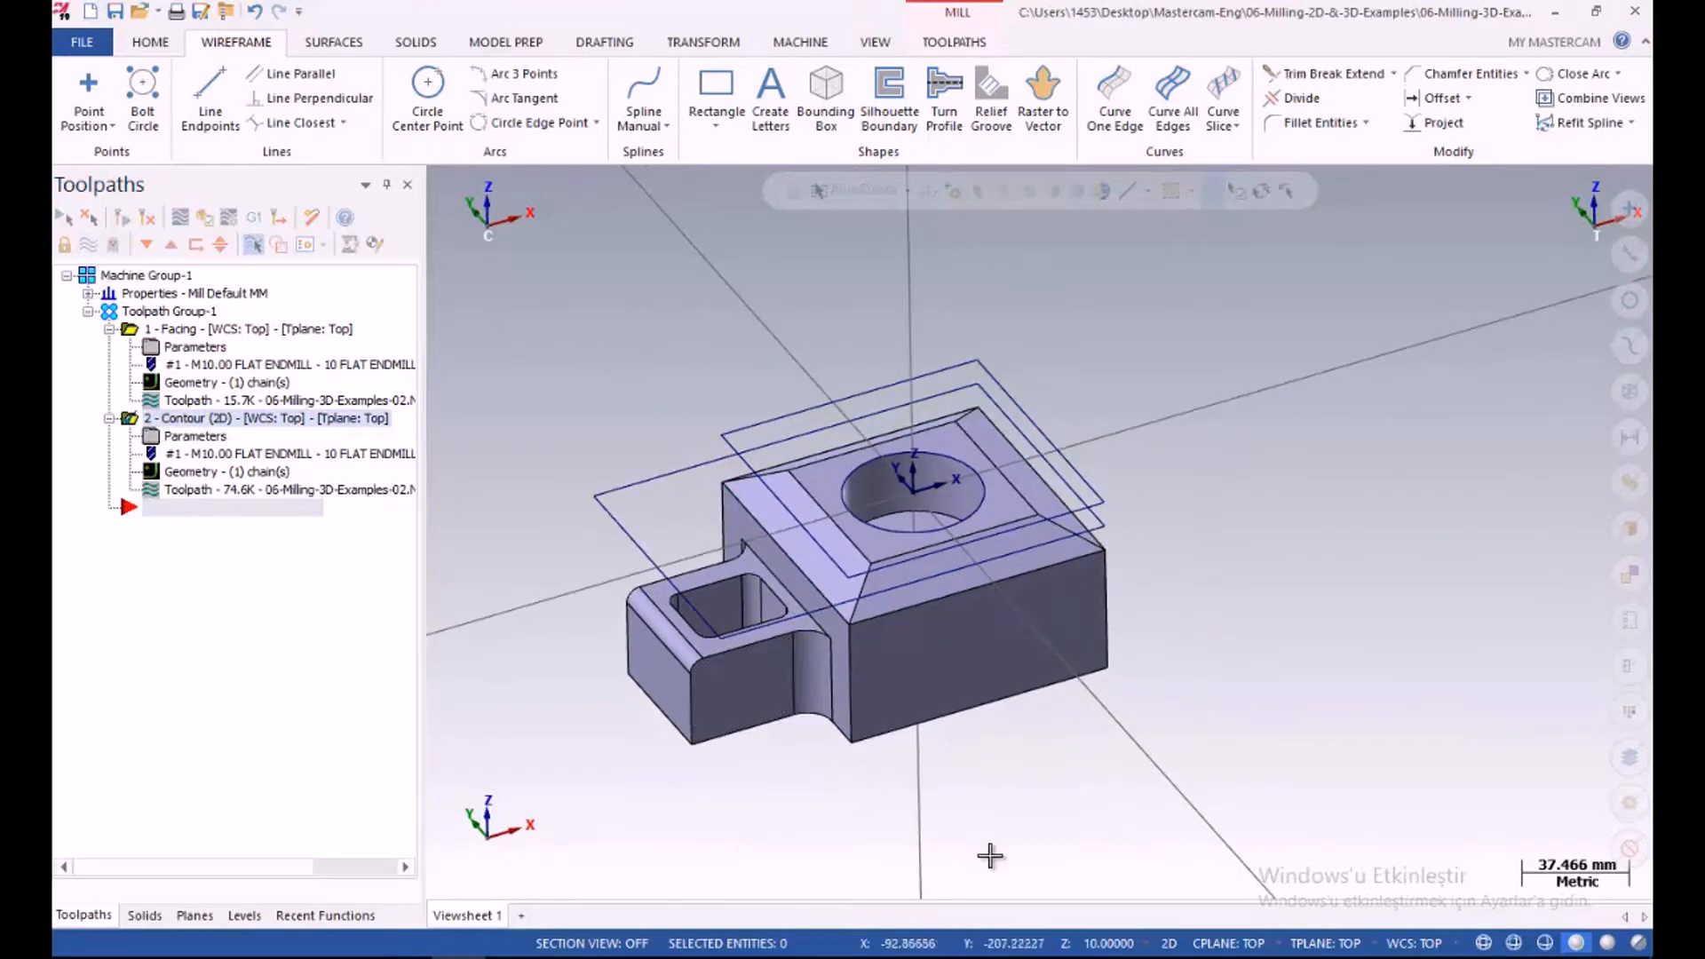
click(1099, 948)
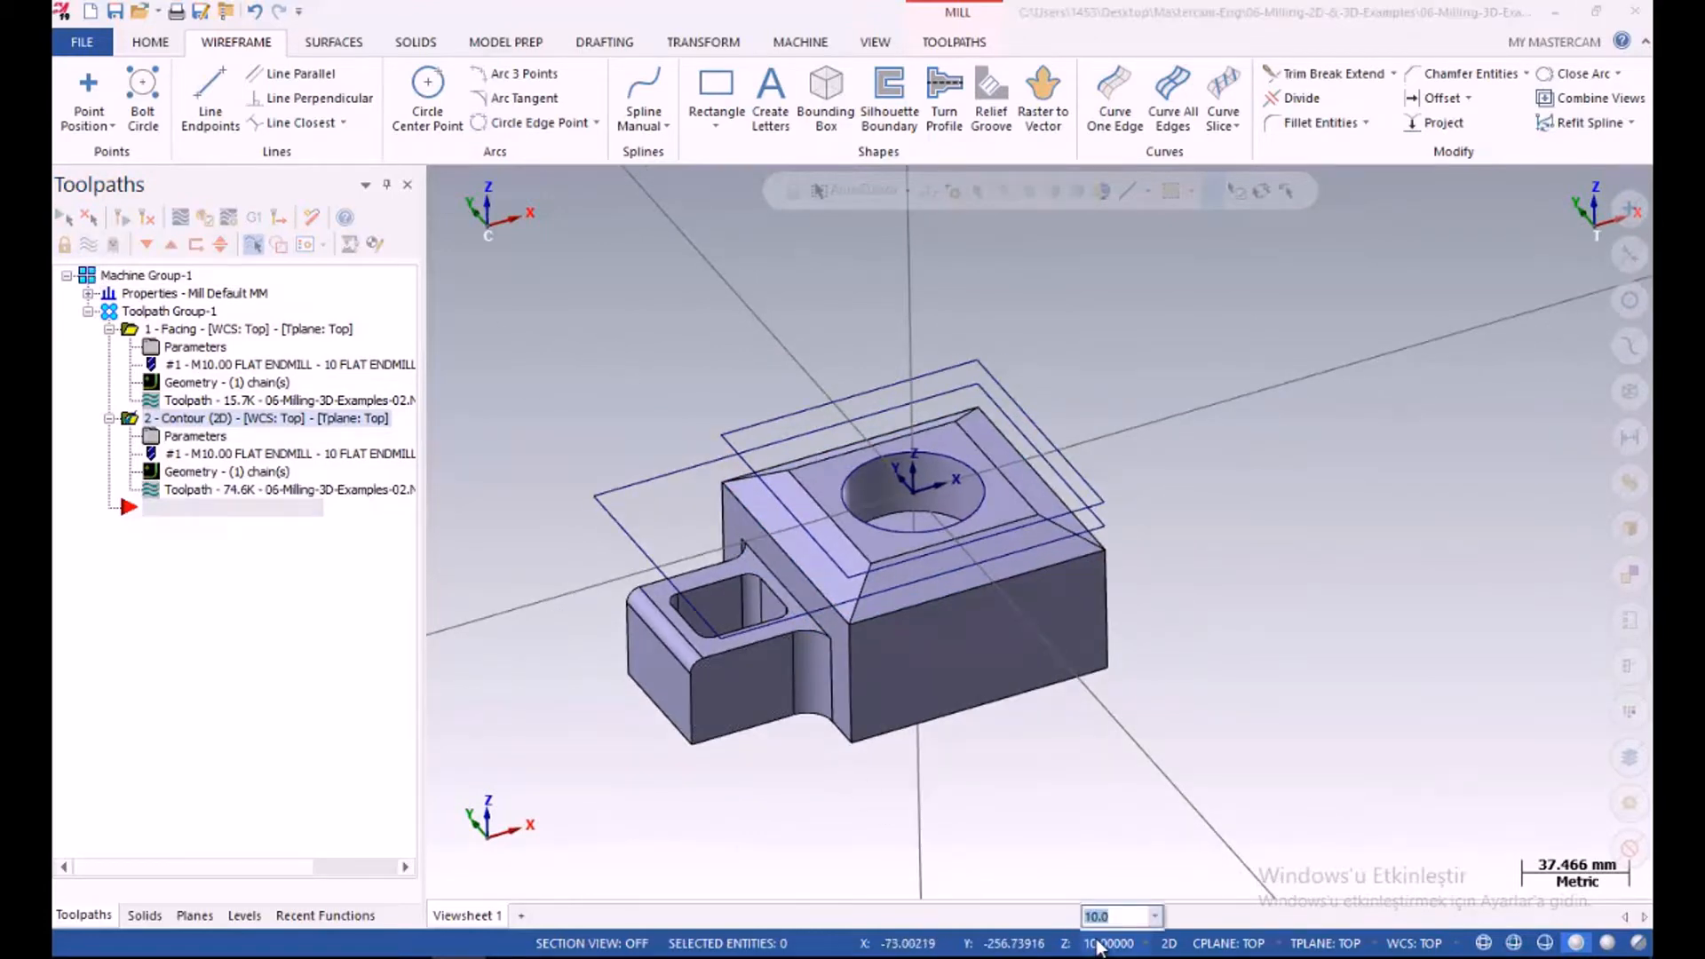
text(15)
key(Return)
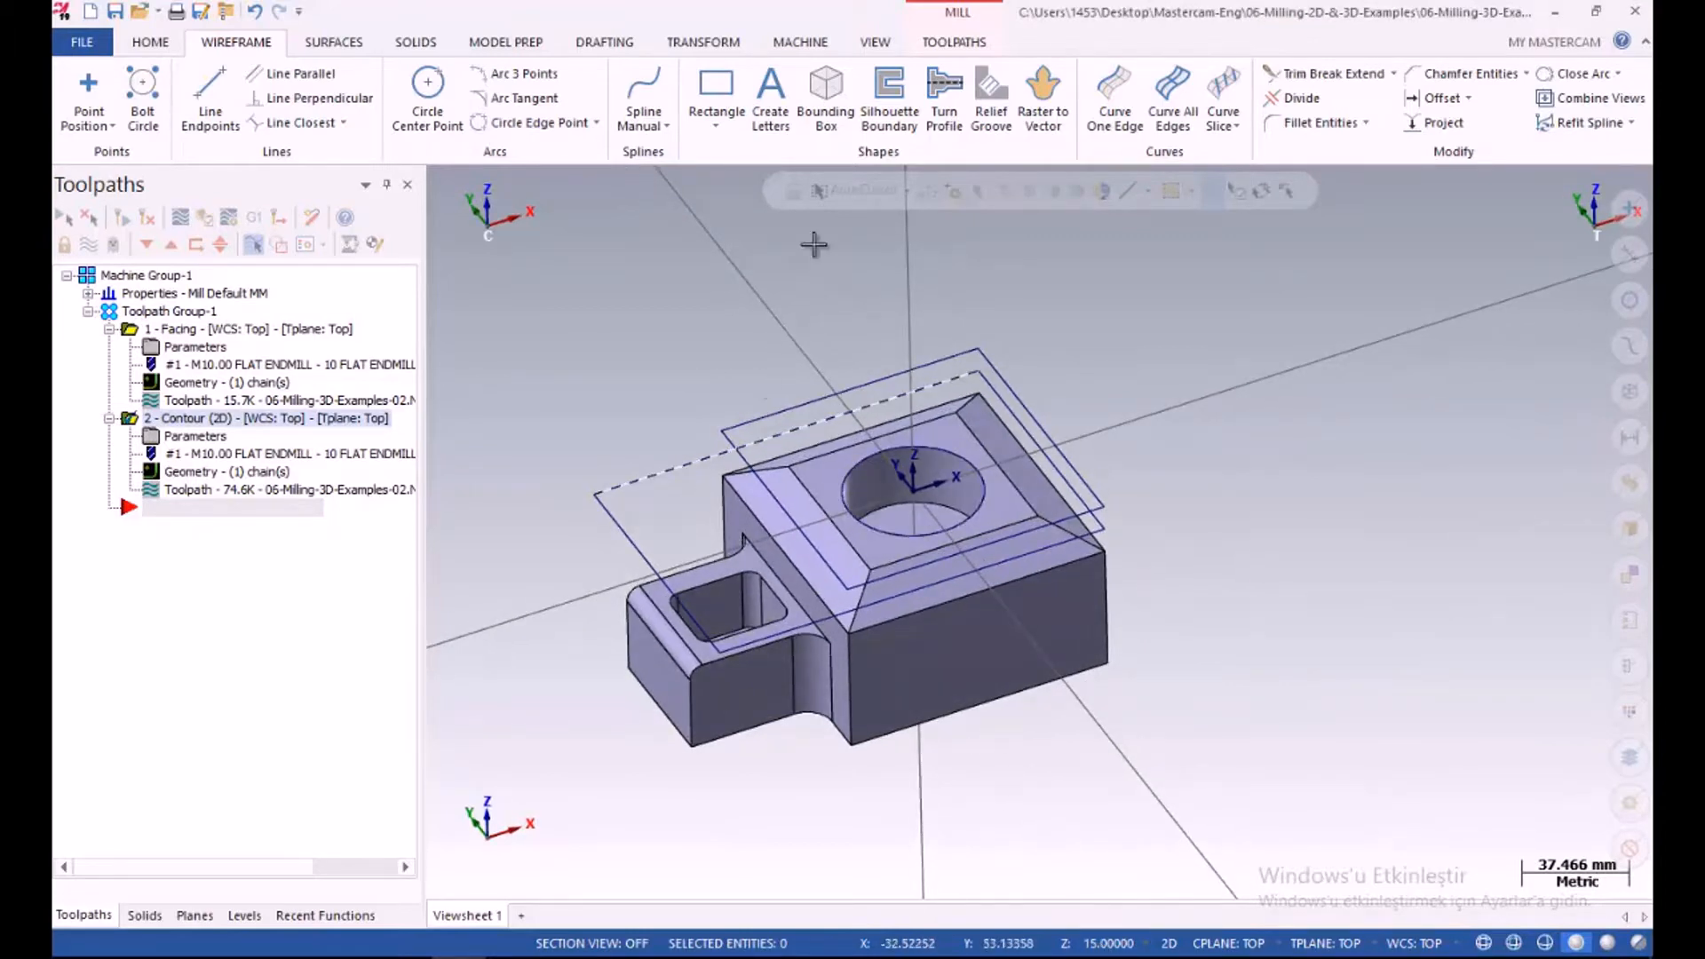
Create curves on all edges of the part's bottom face at the construction depth
click(1172, 89)
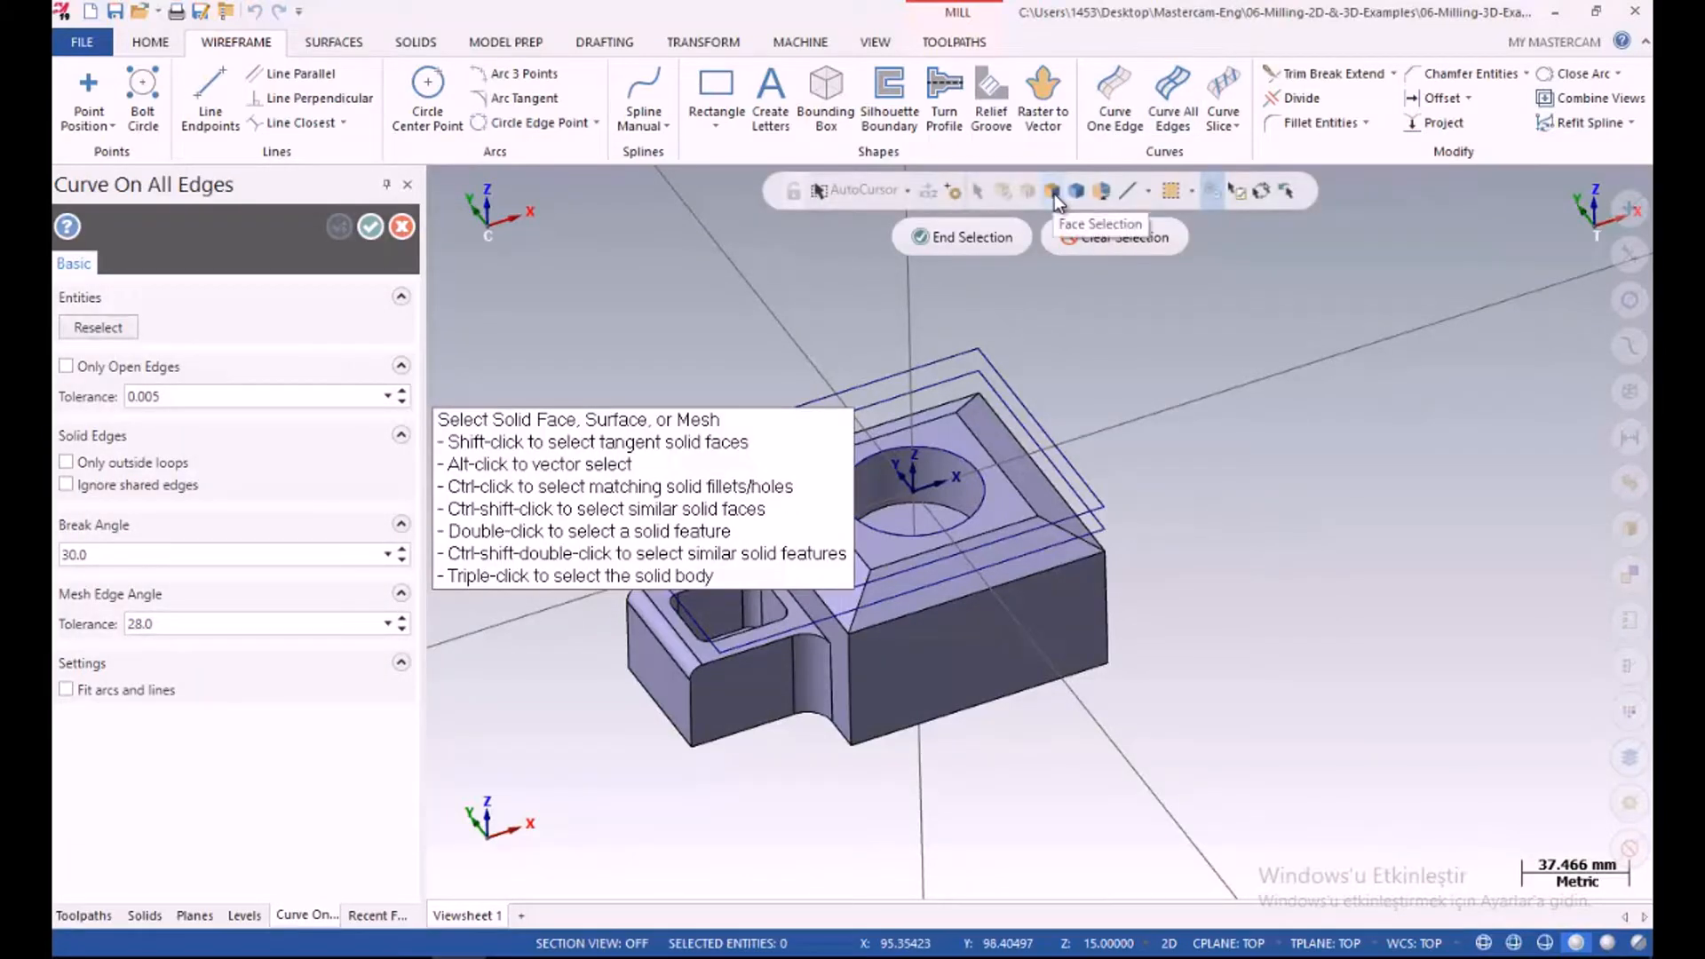
middle_drag(974, 631, 986, 453)
click(793, 779)
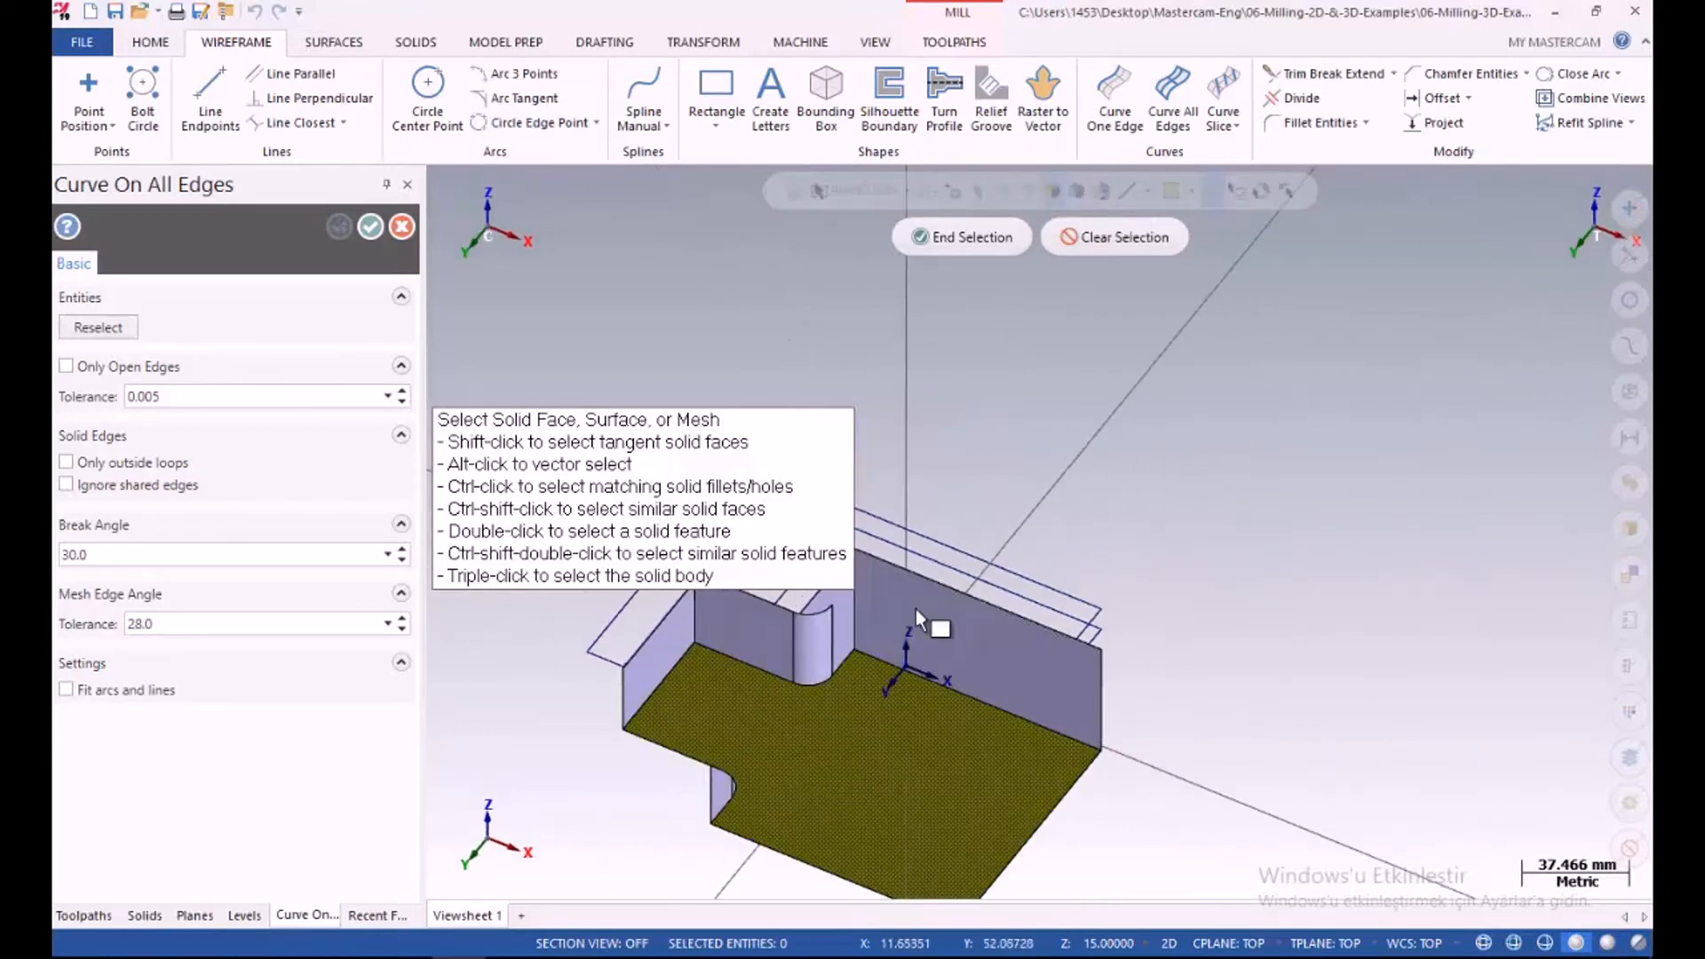
click(963, 236)
middle_drag(864, 371, 848, 560)
click(371, 227)
mouse_move(648, 362)
middle_down()
mouse_move(659, 460)
mouse_move(632, 352)
middle_up()
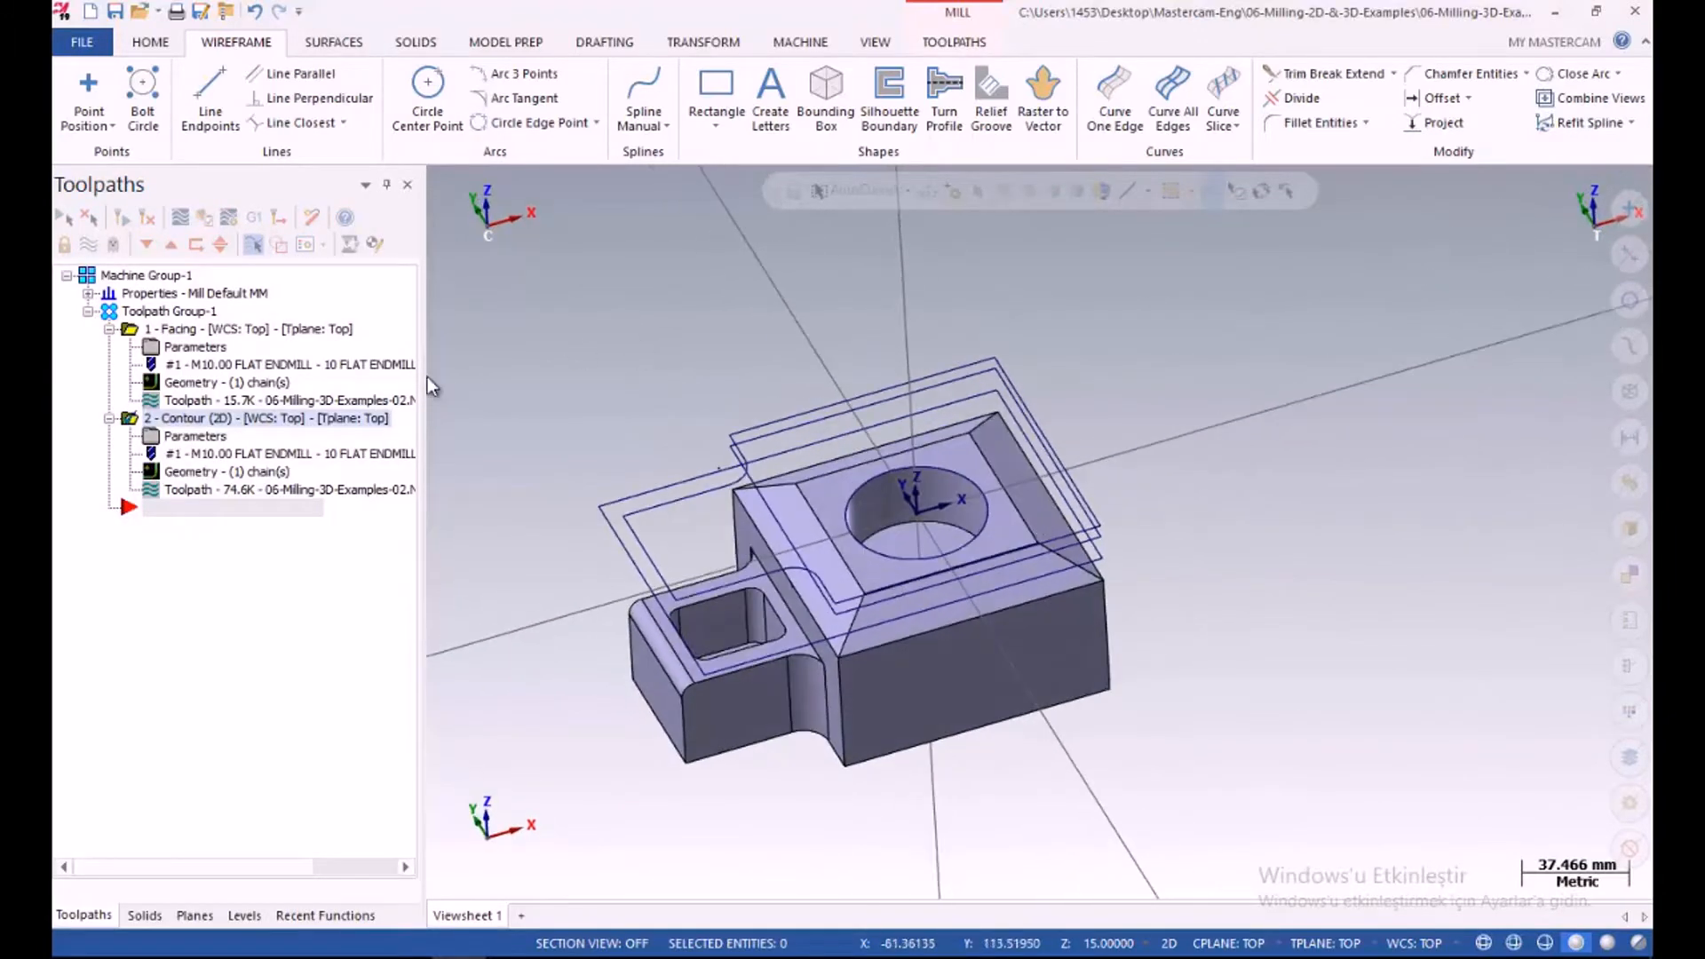
Copy the contour operation and paste it as a new operation at the end of the toolpath group
right_click(164, 427)
click(227, 519)
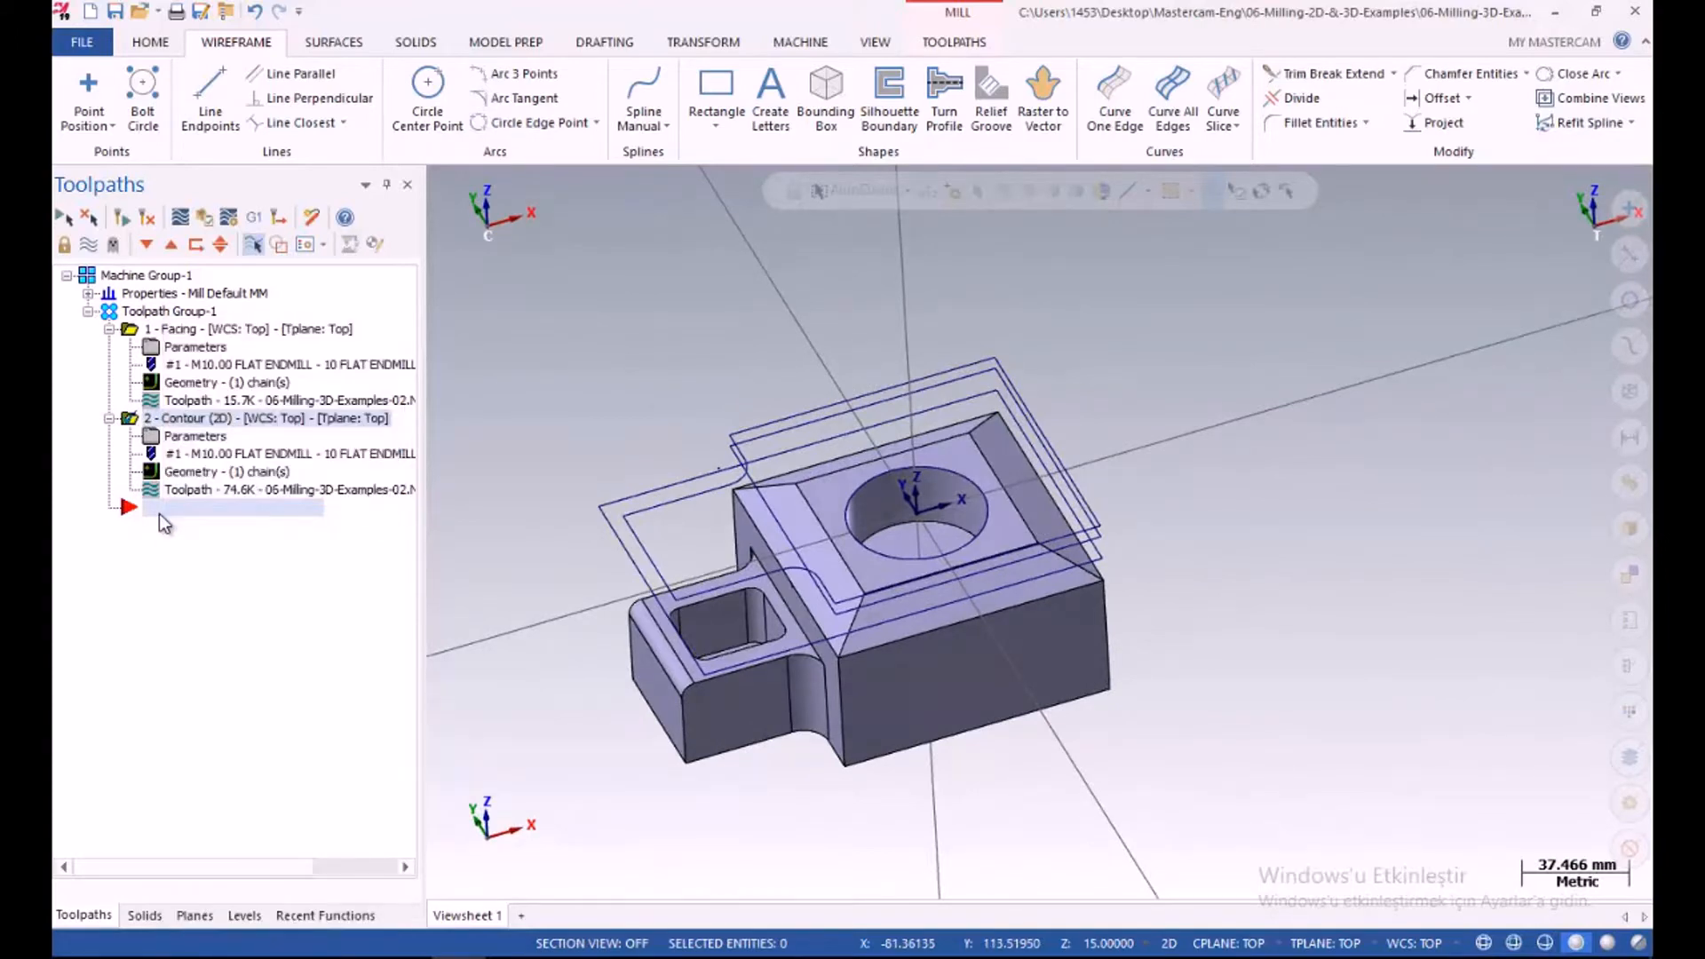
key(ctrl+v)
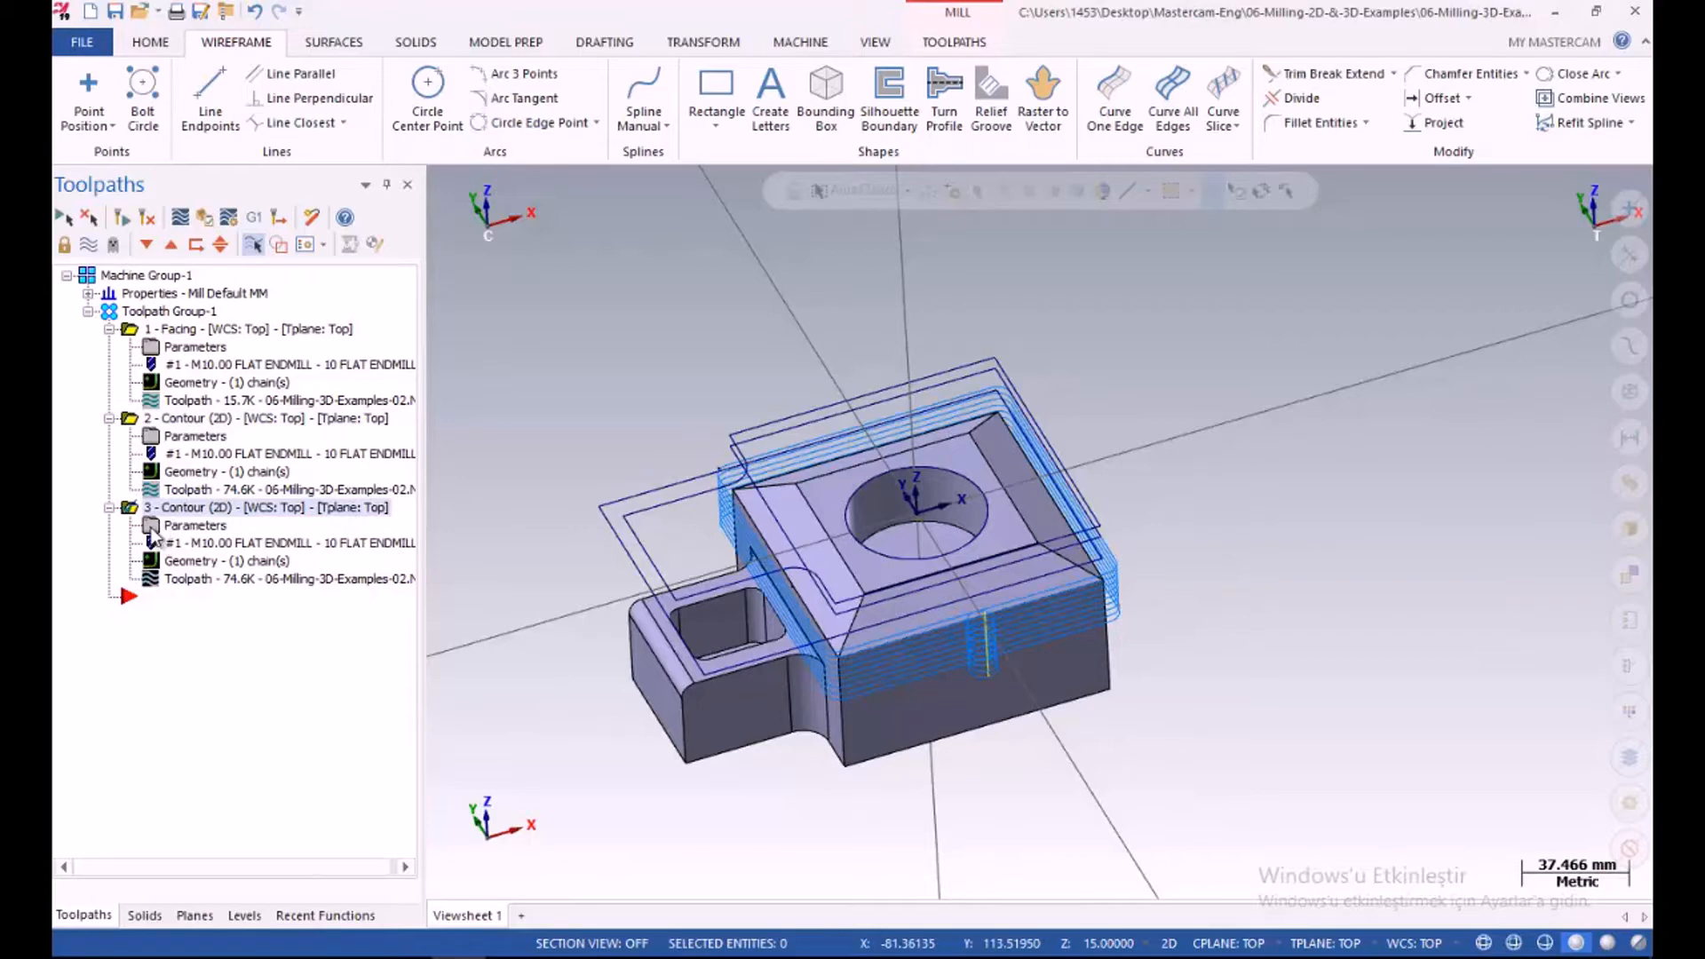
Replace the copied contour operation's chain with the part's full outer outline, including the projecting arm
click(155, 535)
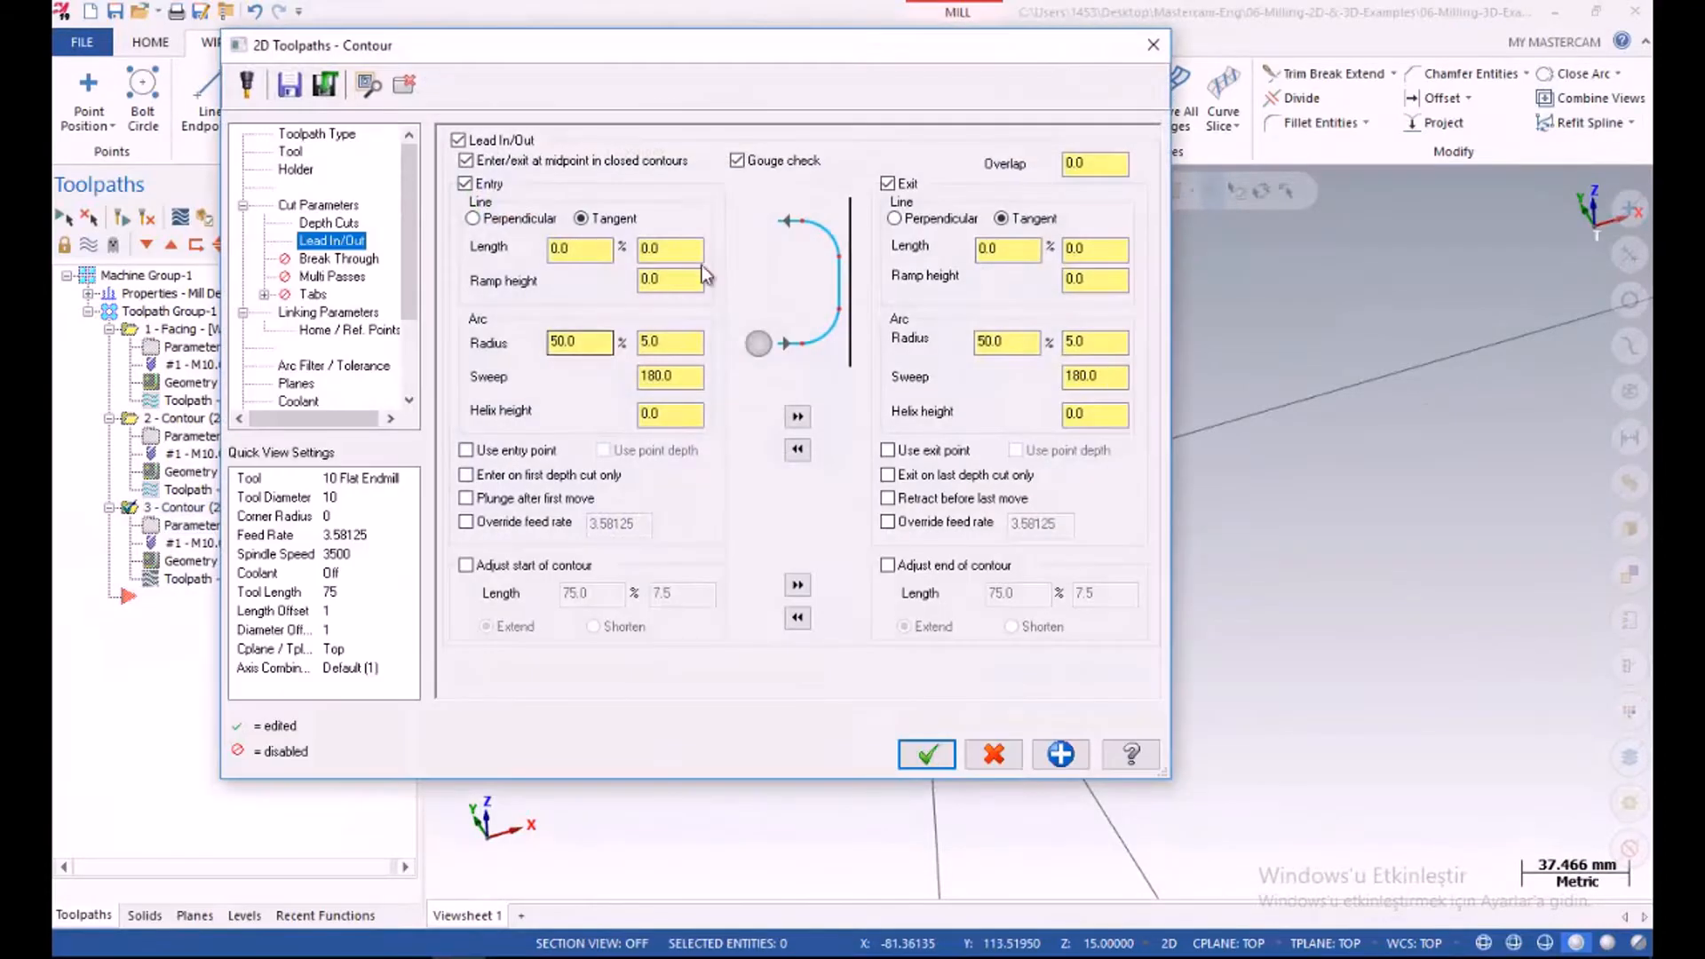
click(1152, 44)
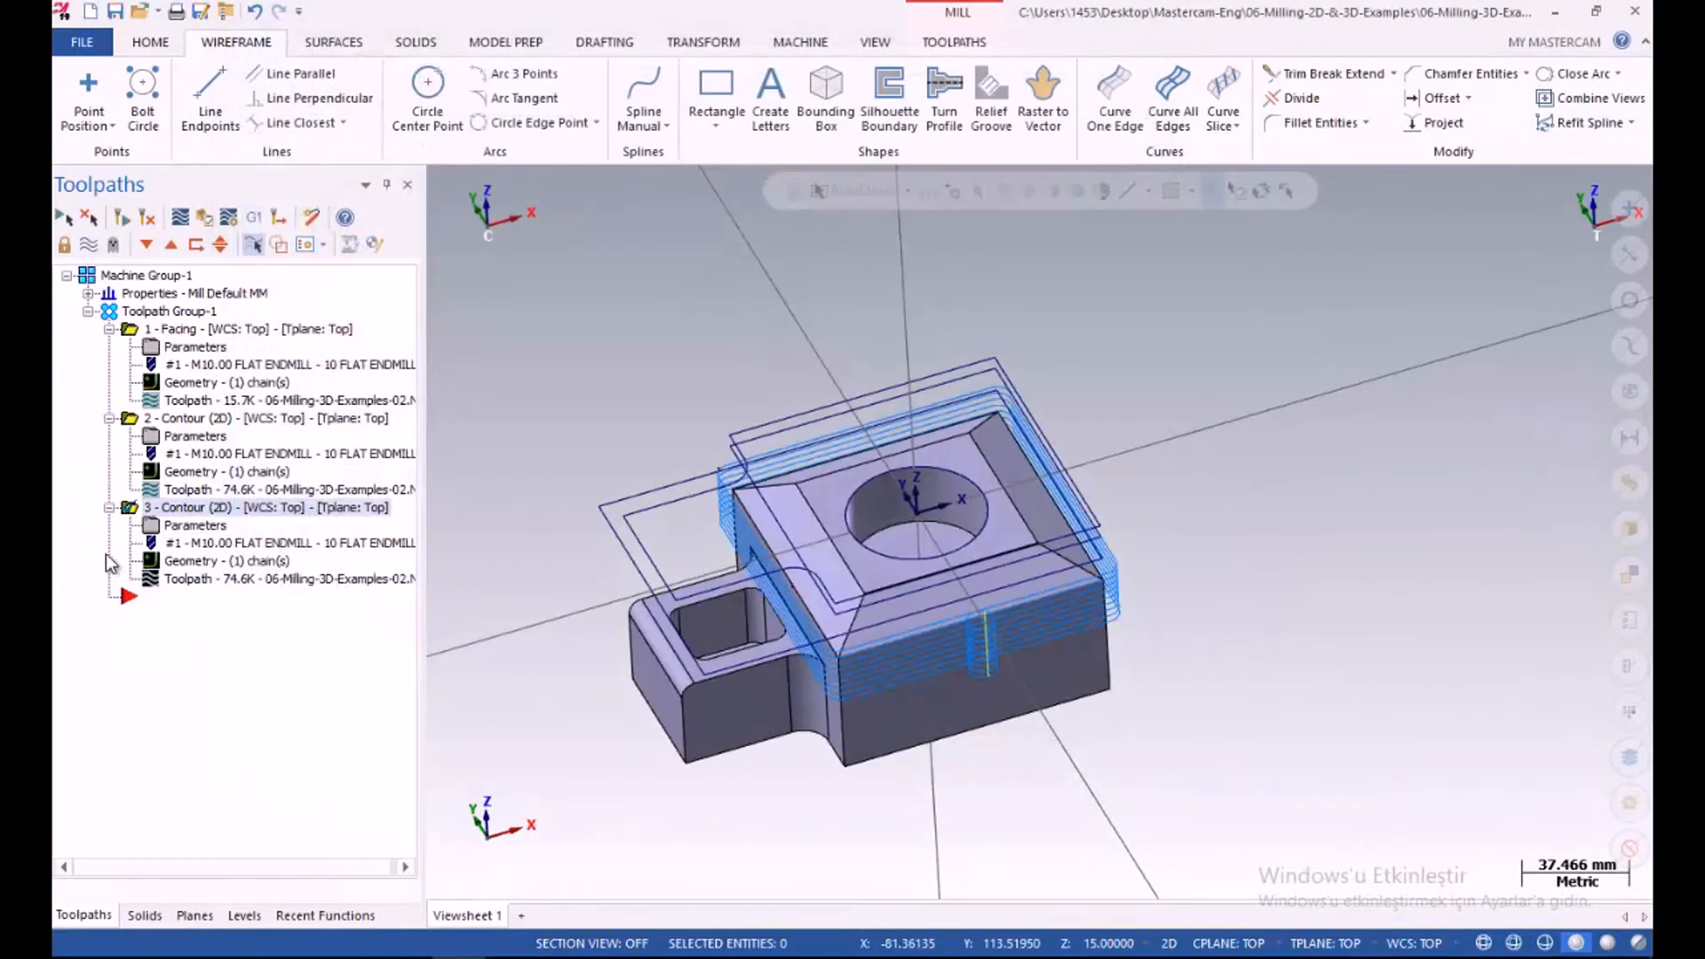
click(198, 563)
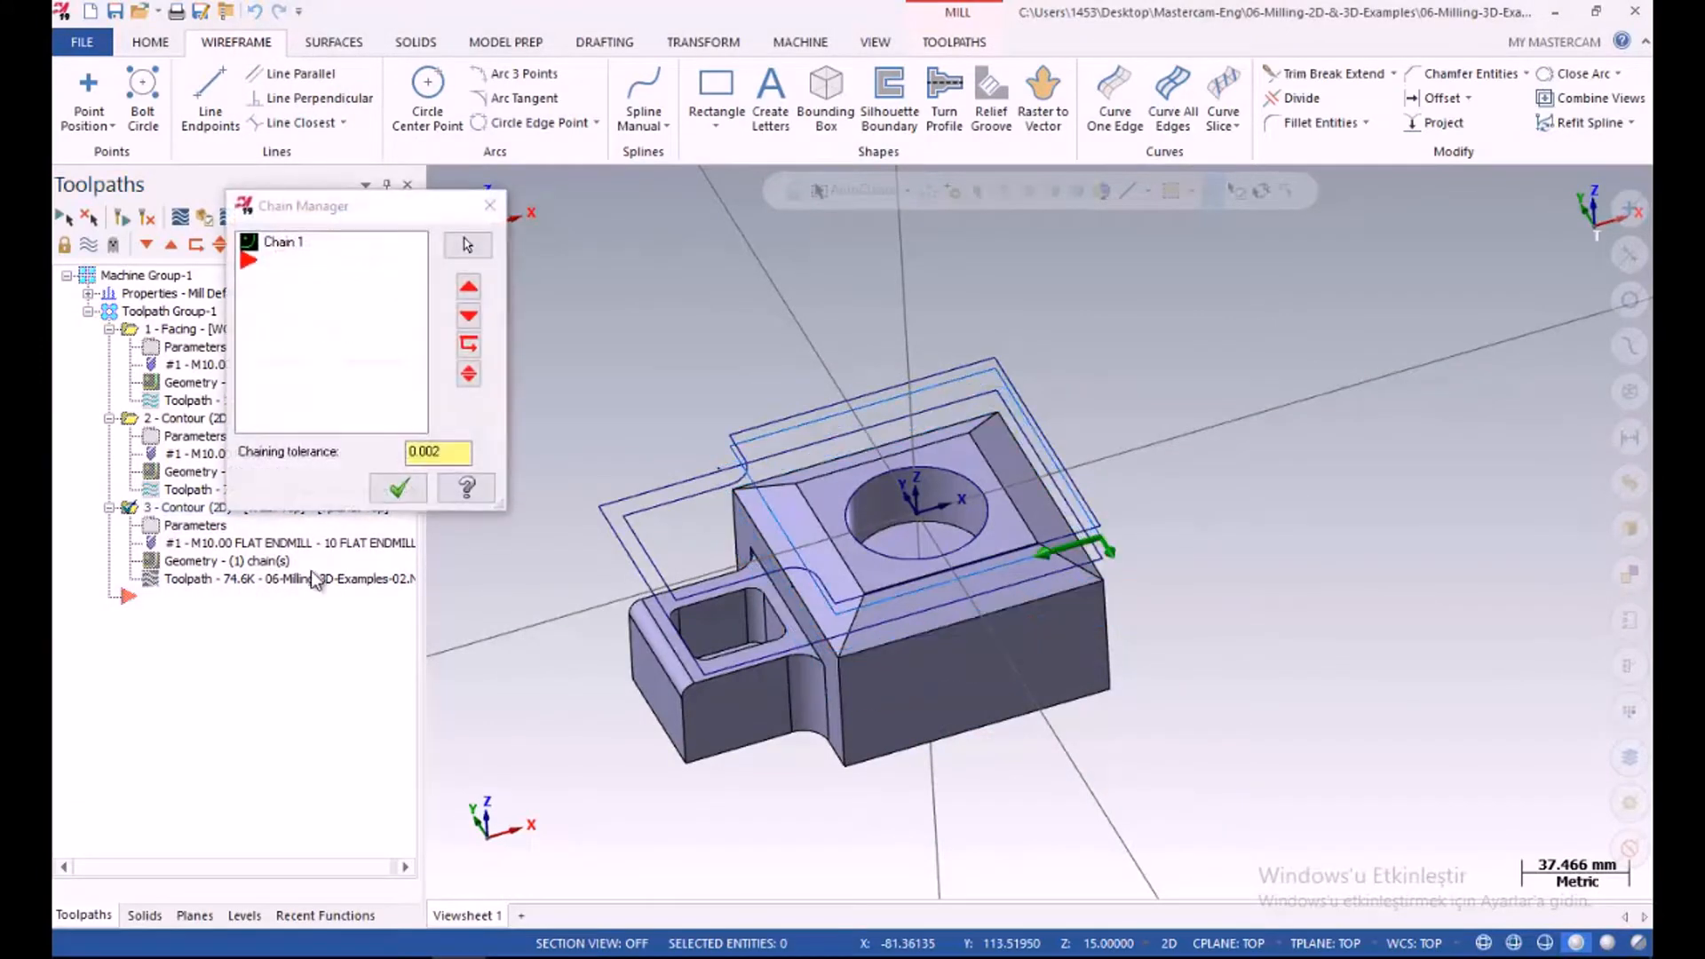
right_click(291, 253)
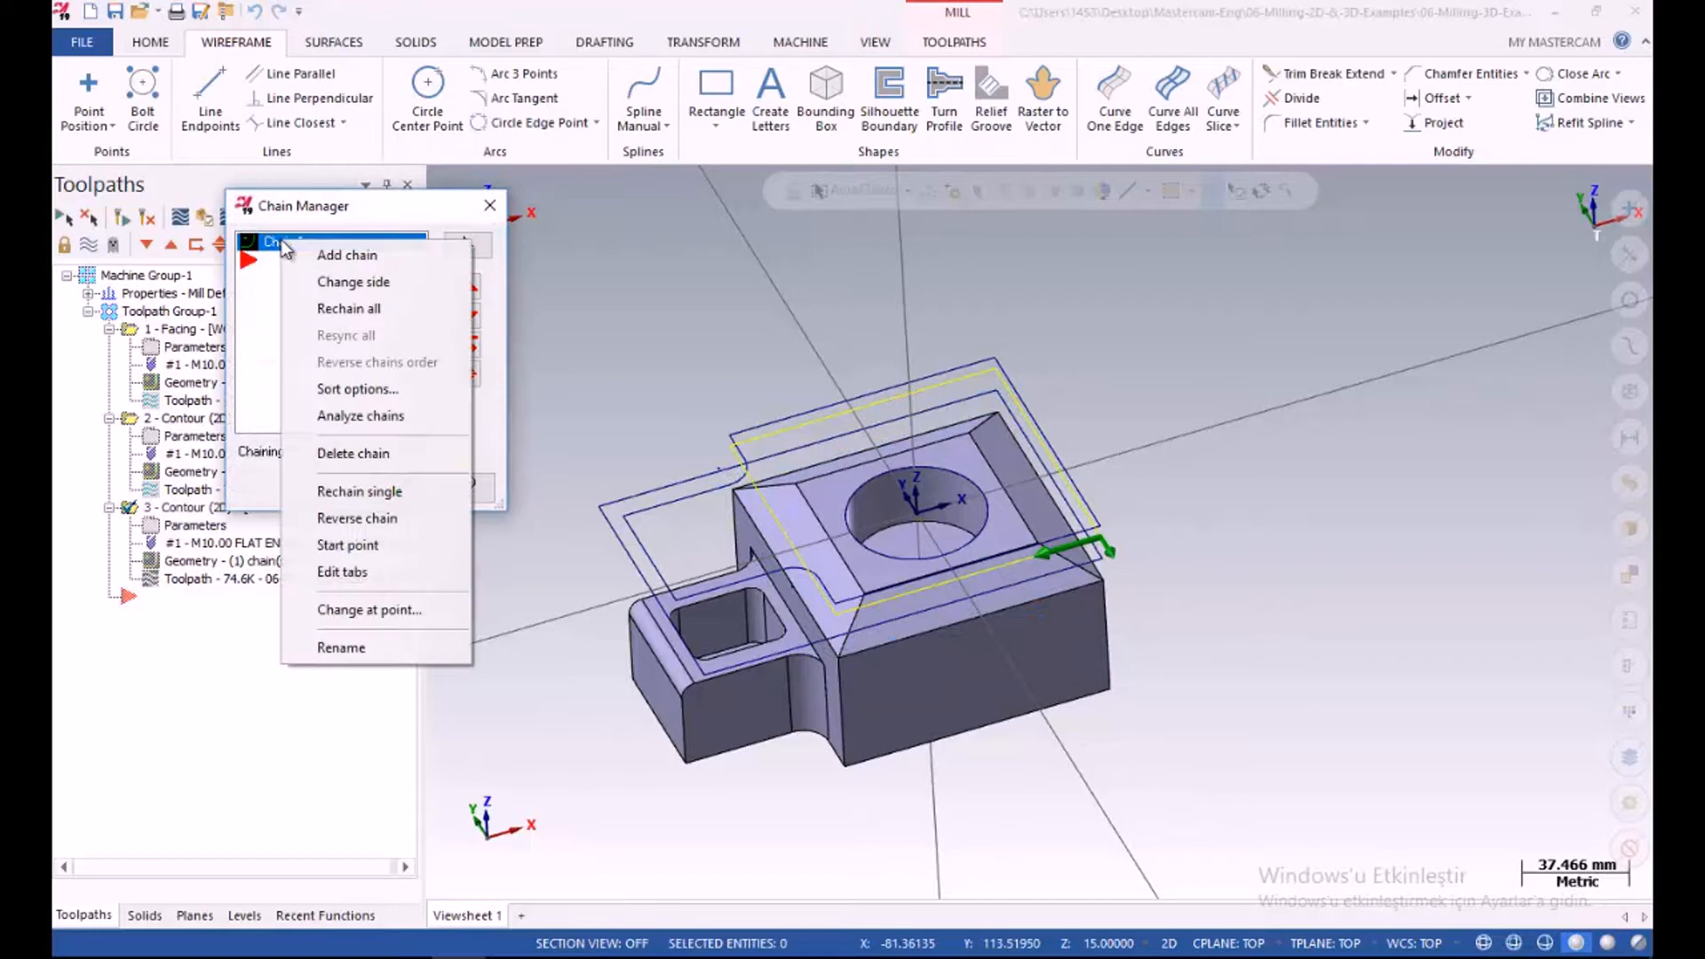
click(344, 455)
right_click(270, 300)
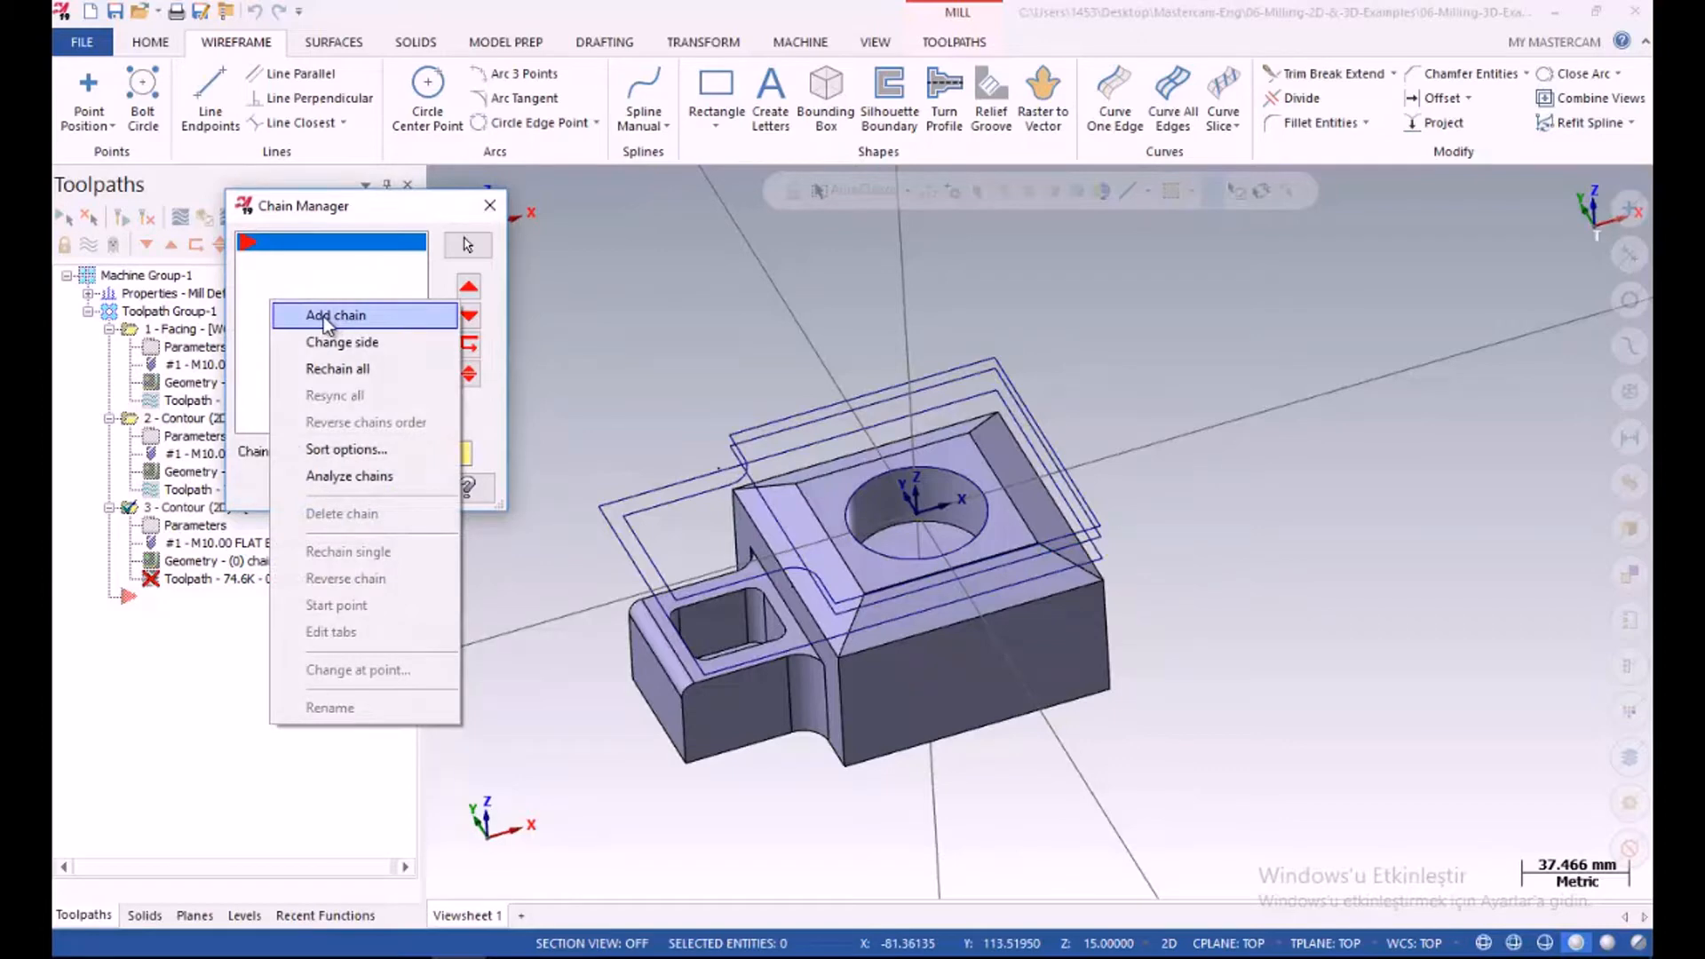
click(323, 316)
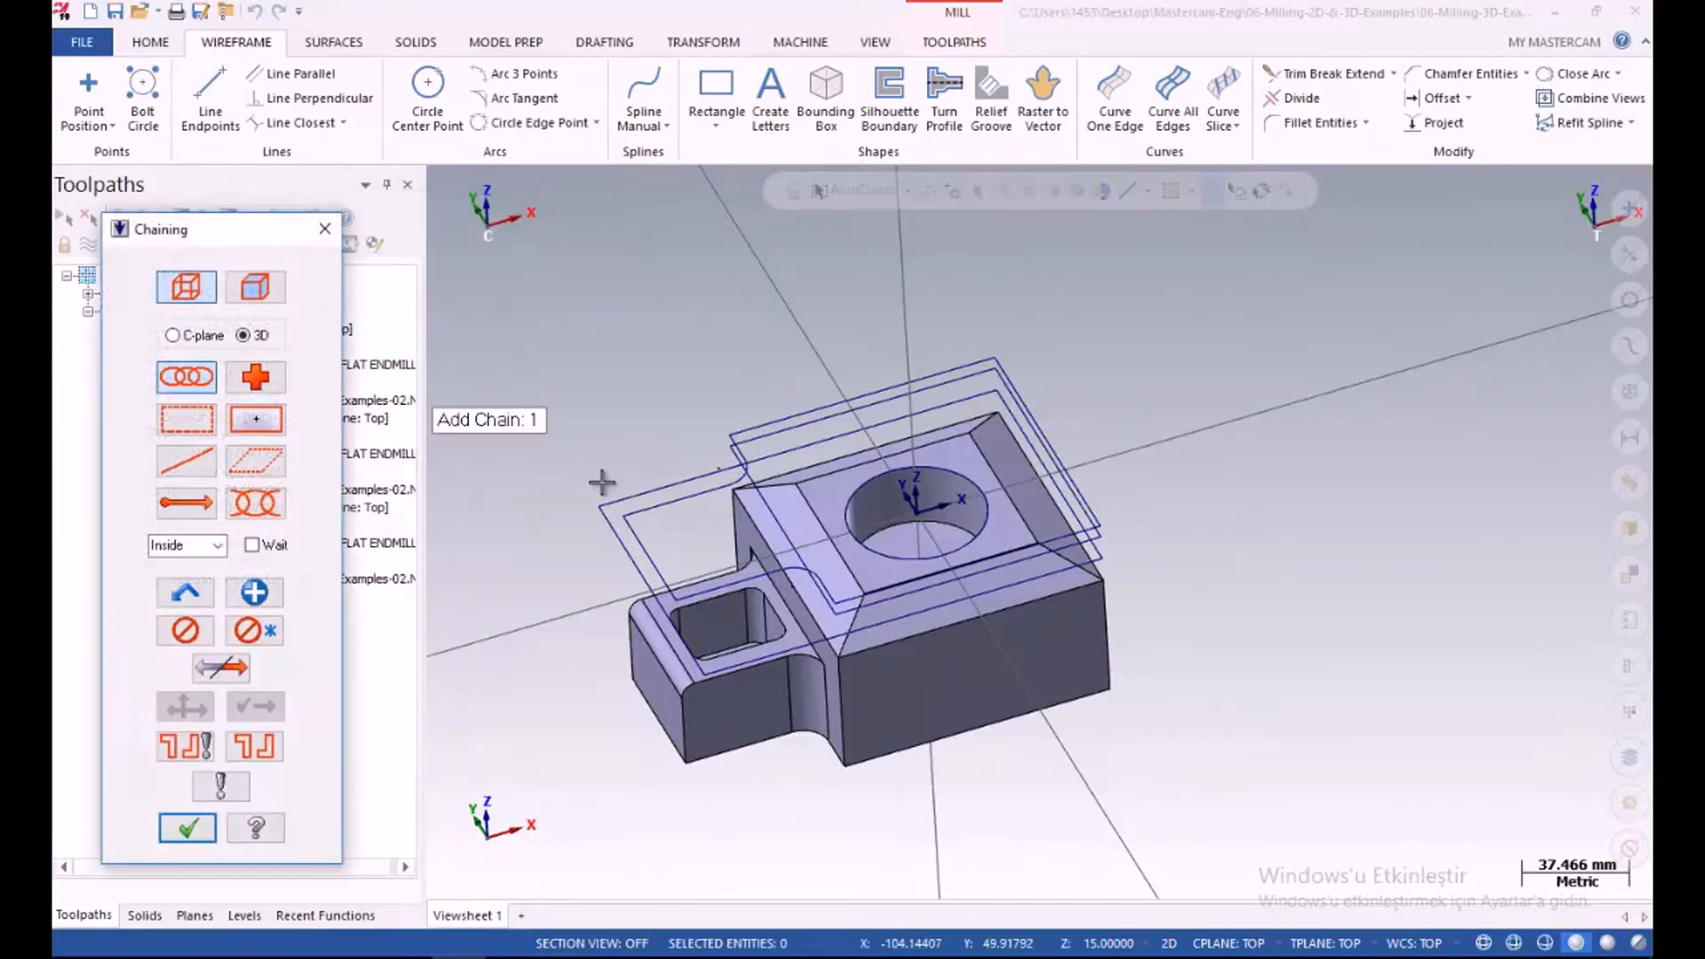
click(1073, 534)
middle_drag(755, 586, 487, 649)
click(187, 828)
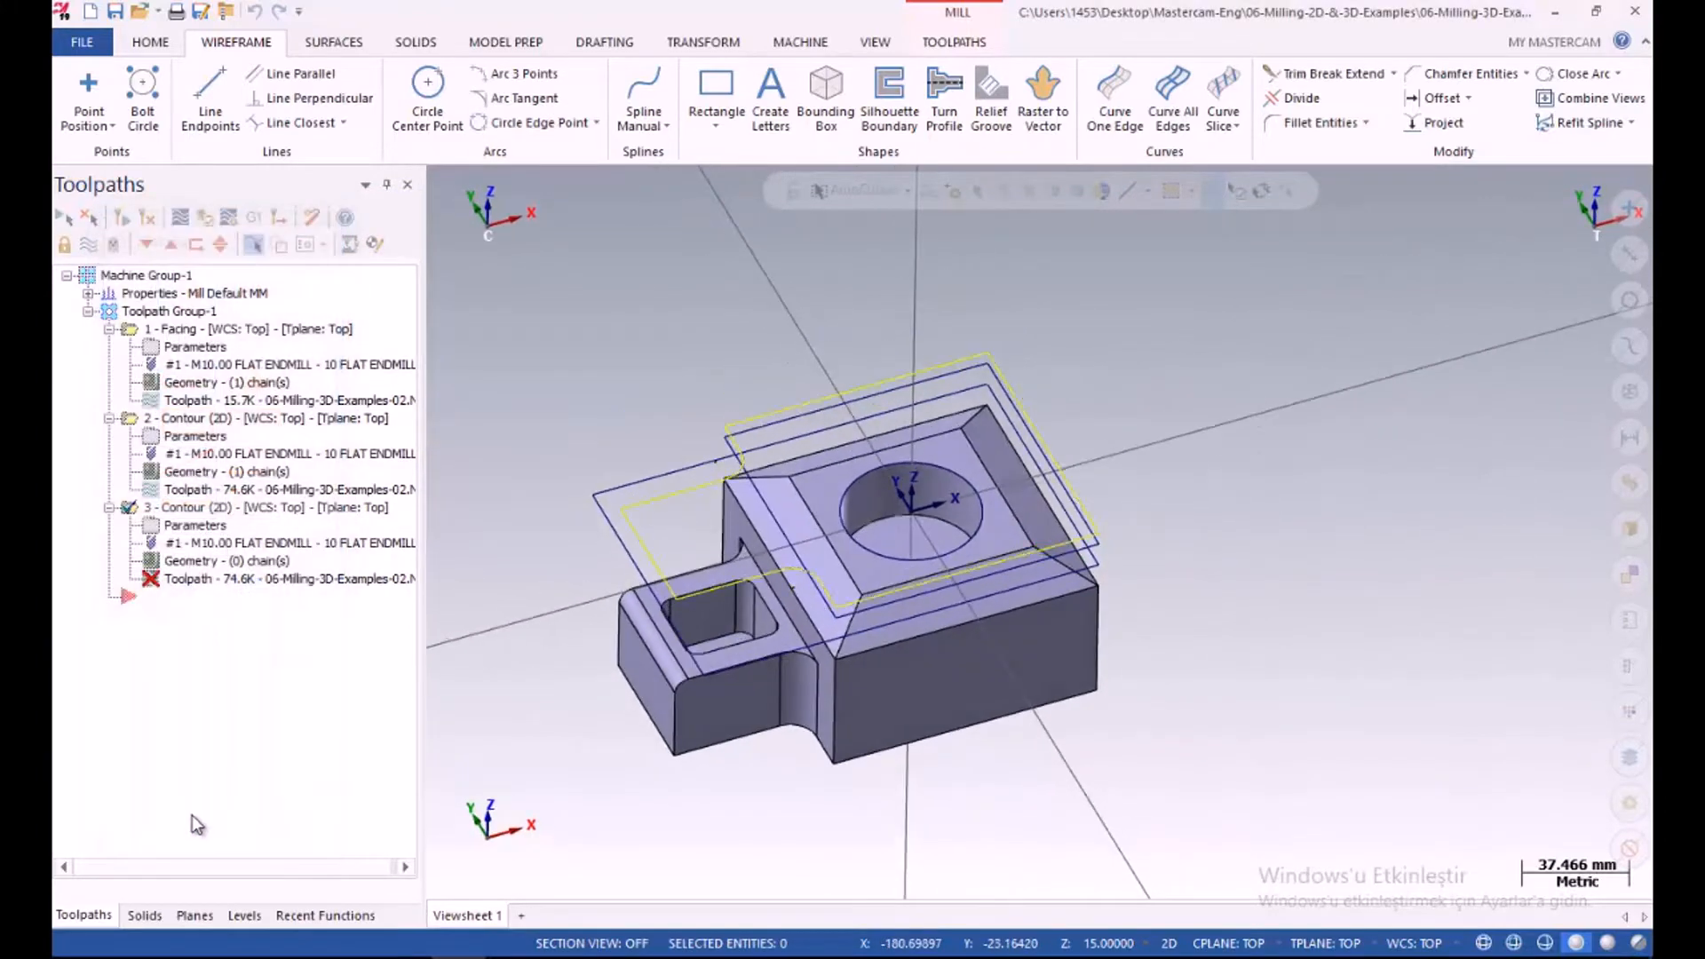
click(400, 488)
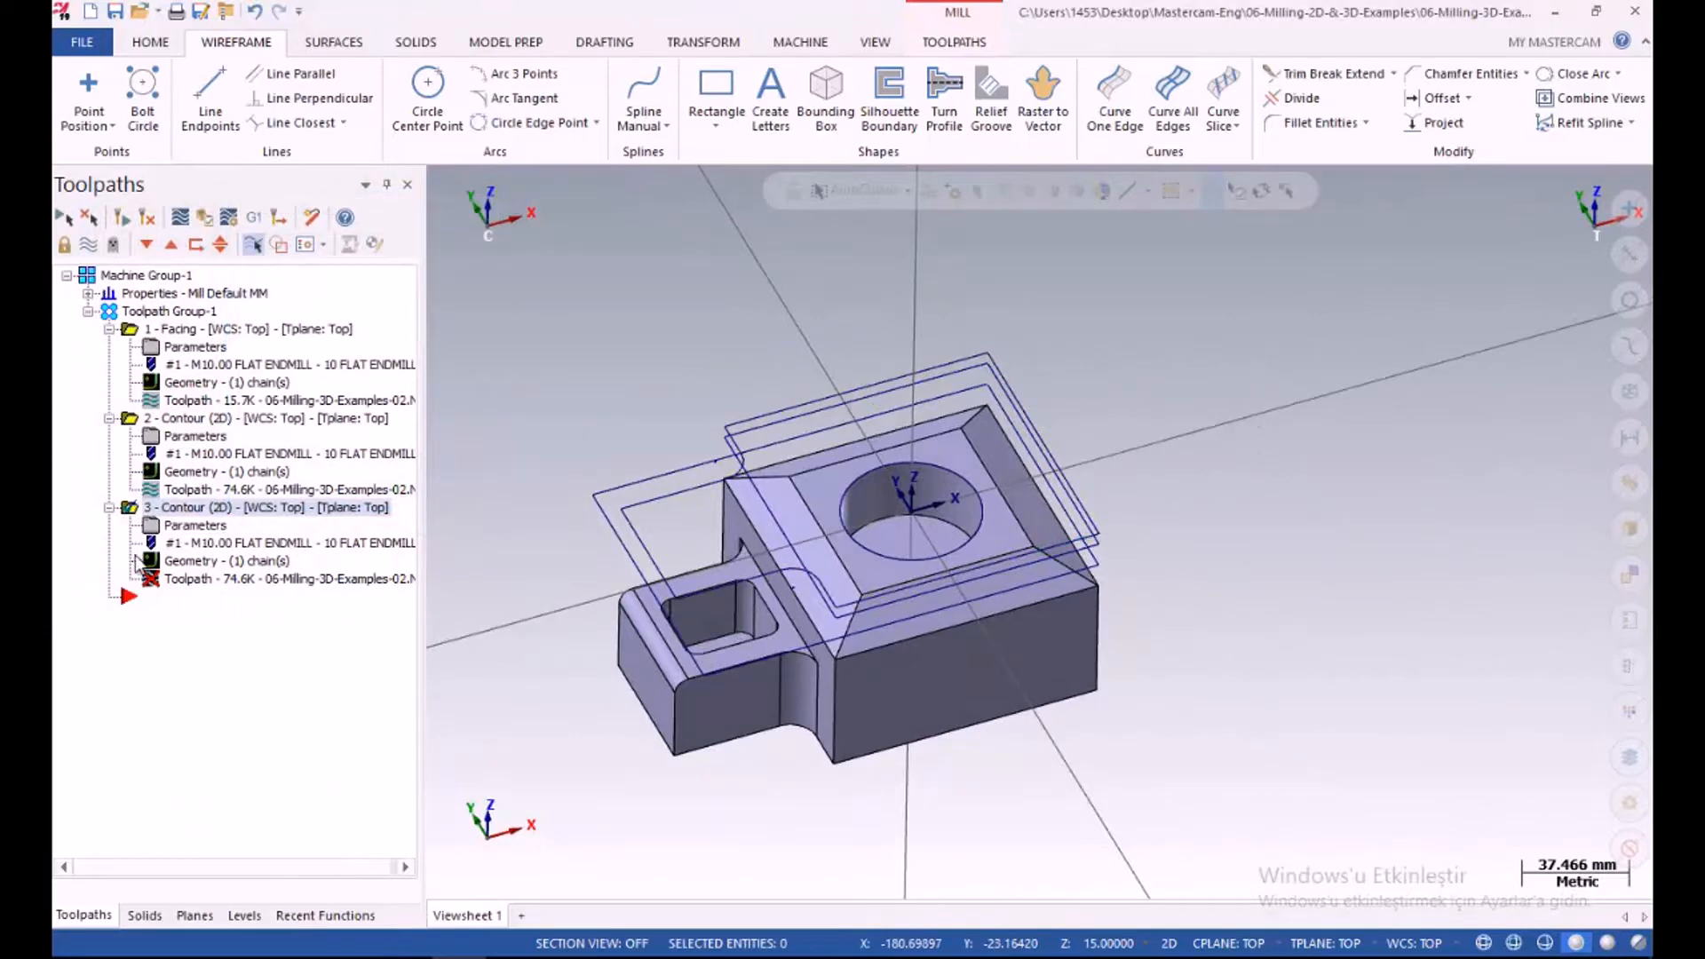
Set the copied contour's top of stock to -25 by picking a reference point on the part
click(206, 525)
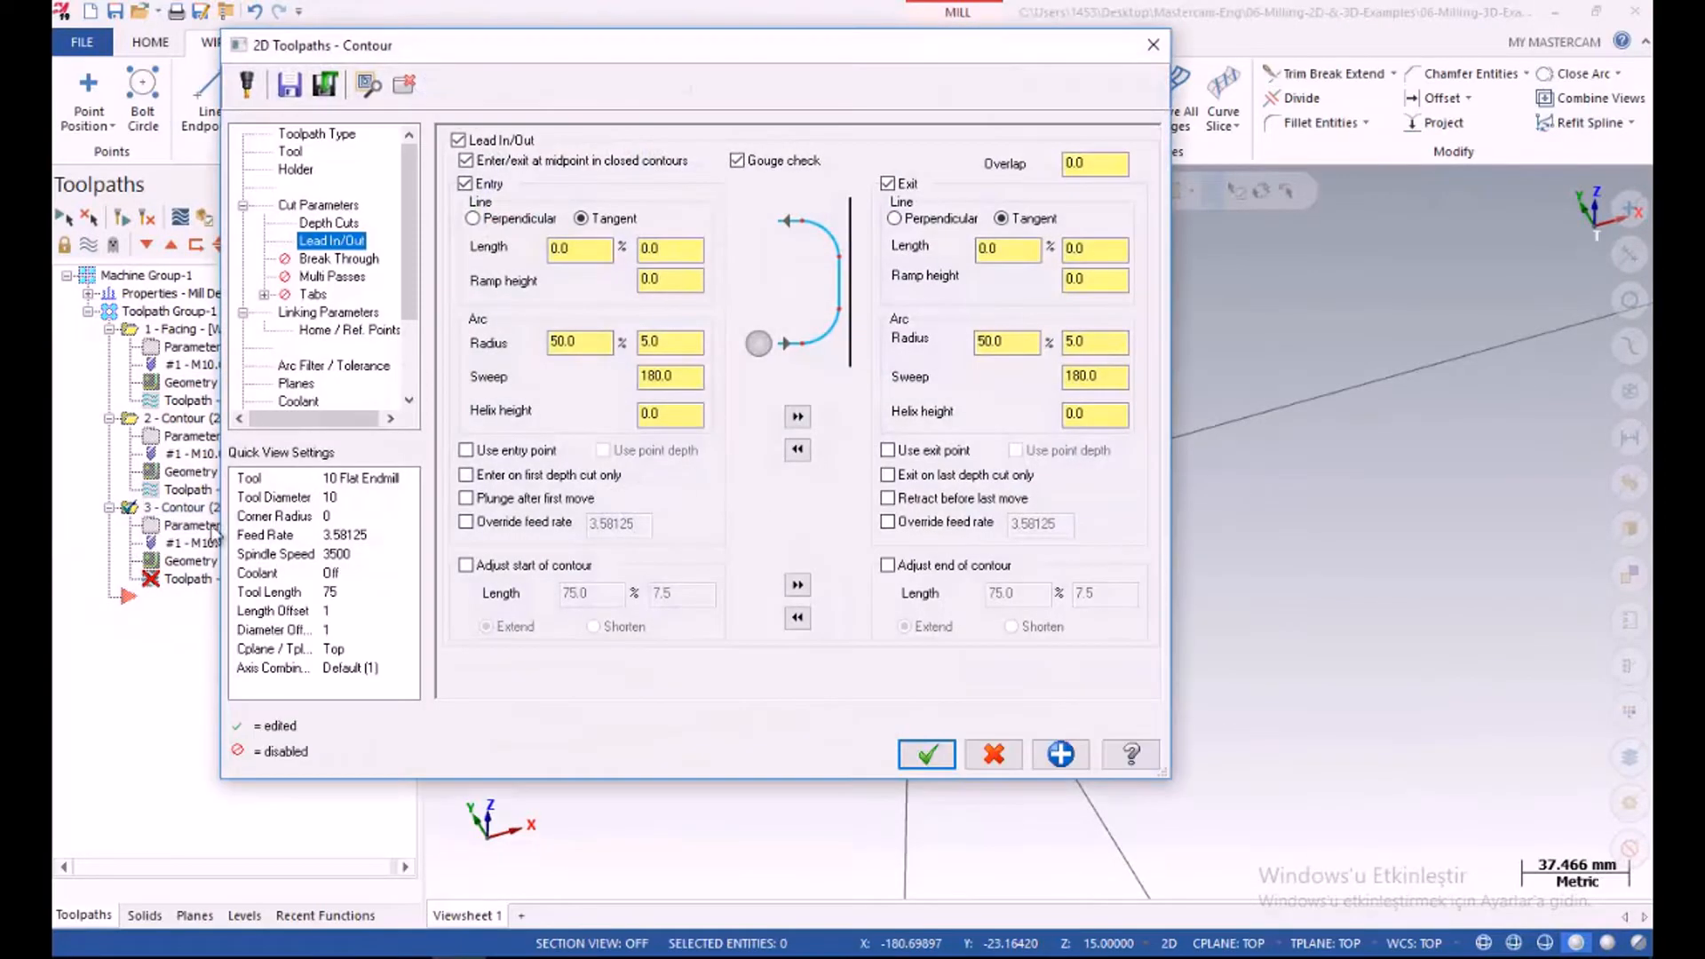
click(327, 312)
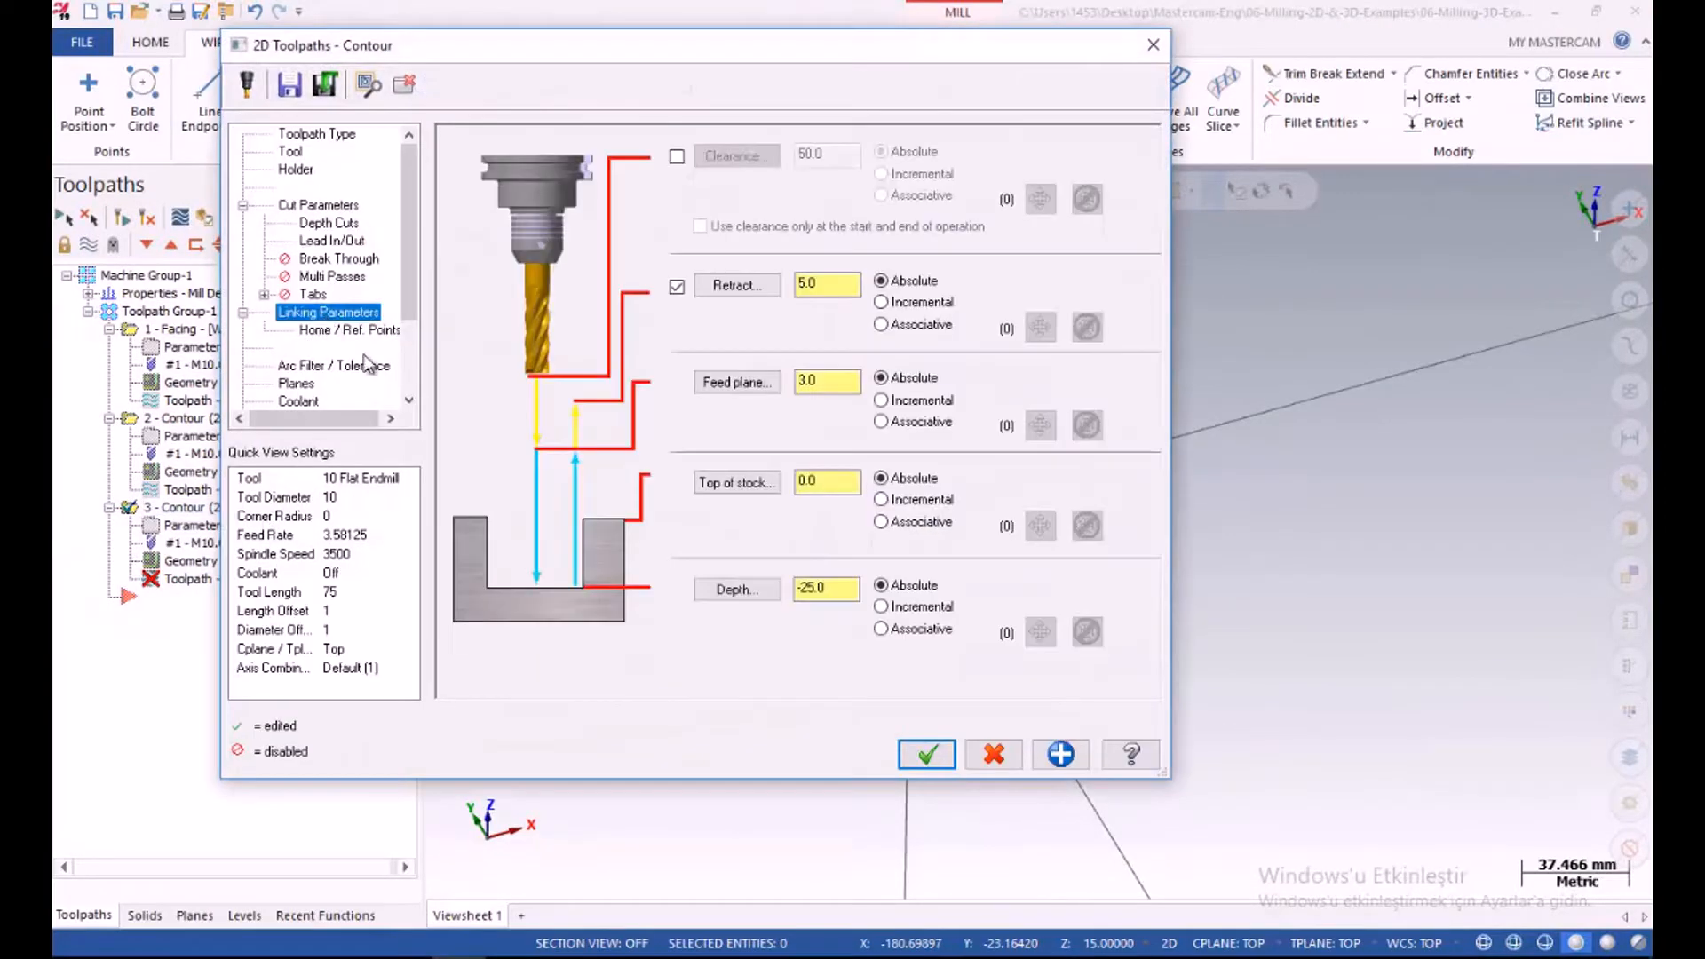
click(744, 483)
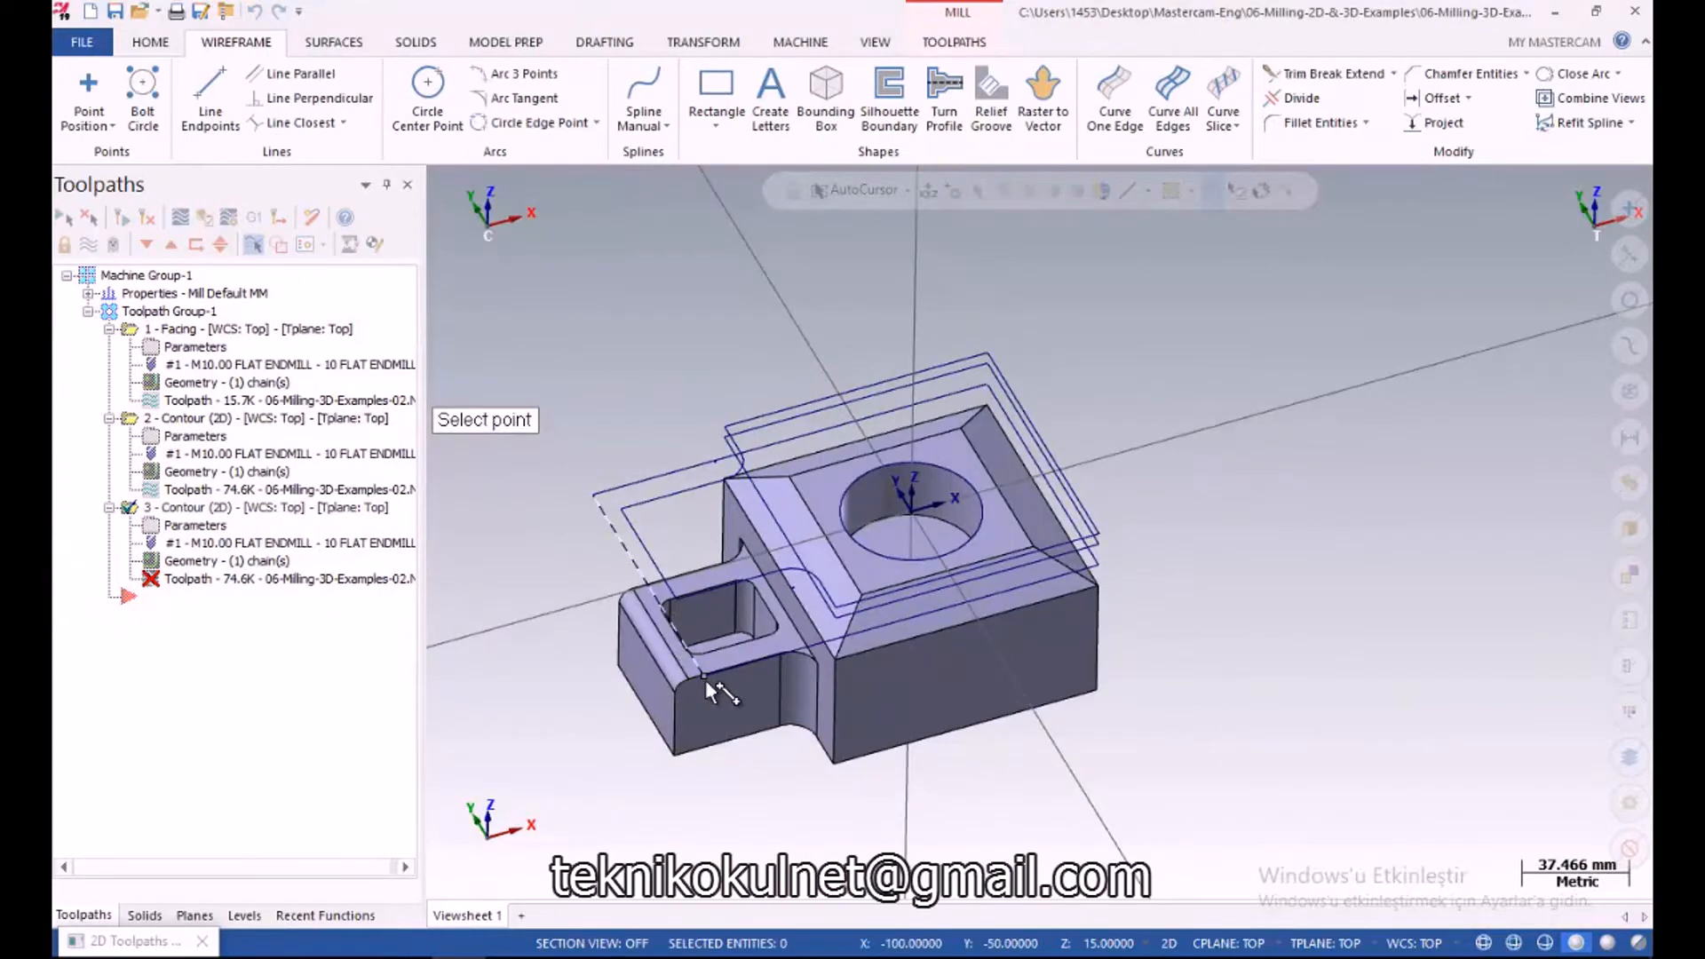
click(705, 680)
click(737, 484)
click(814, 640)
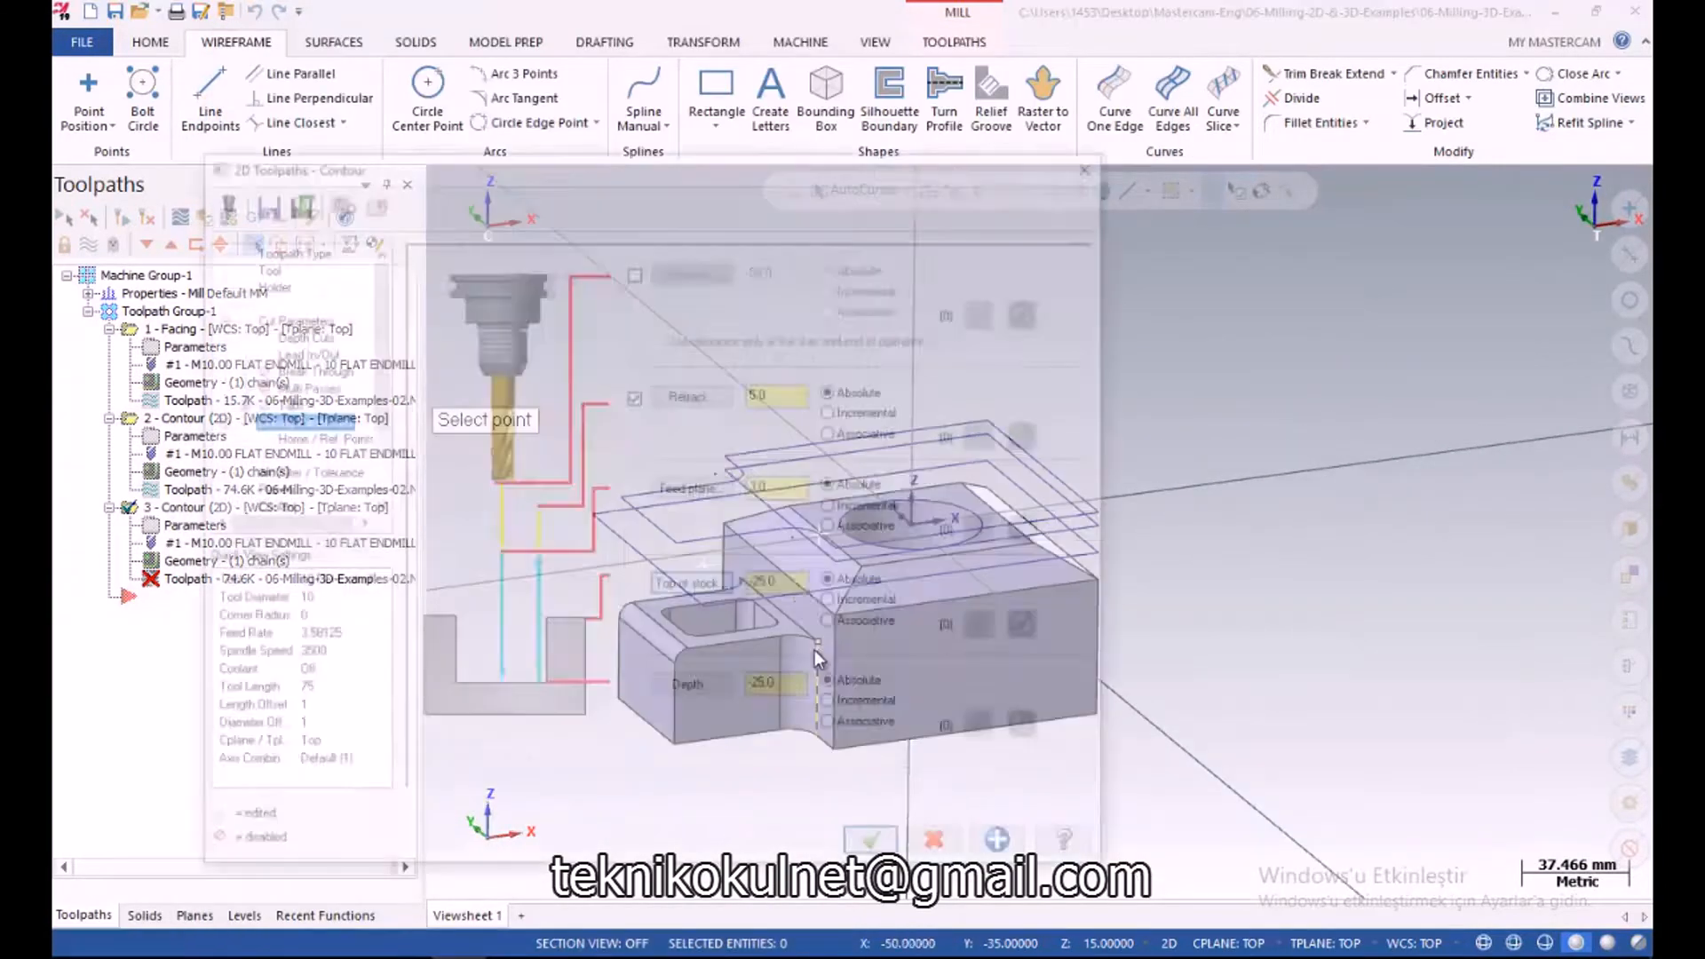
drag(843, 484, 742, 483)
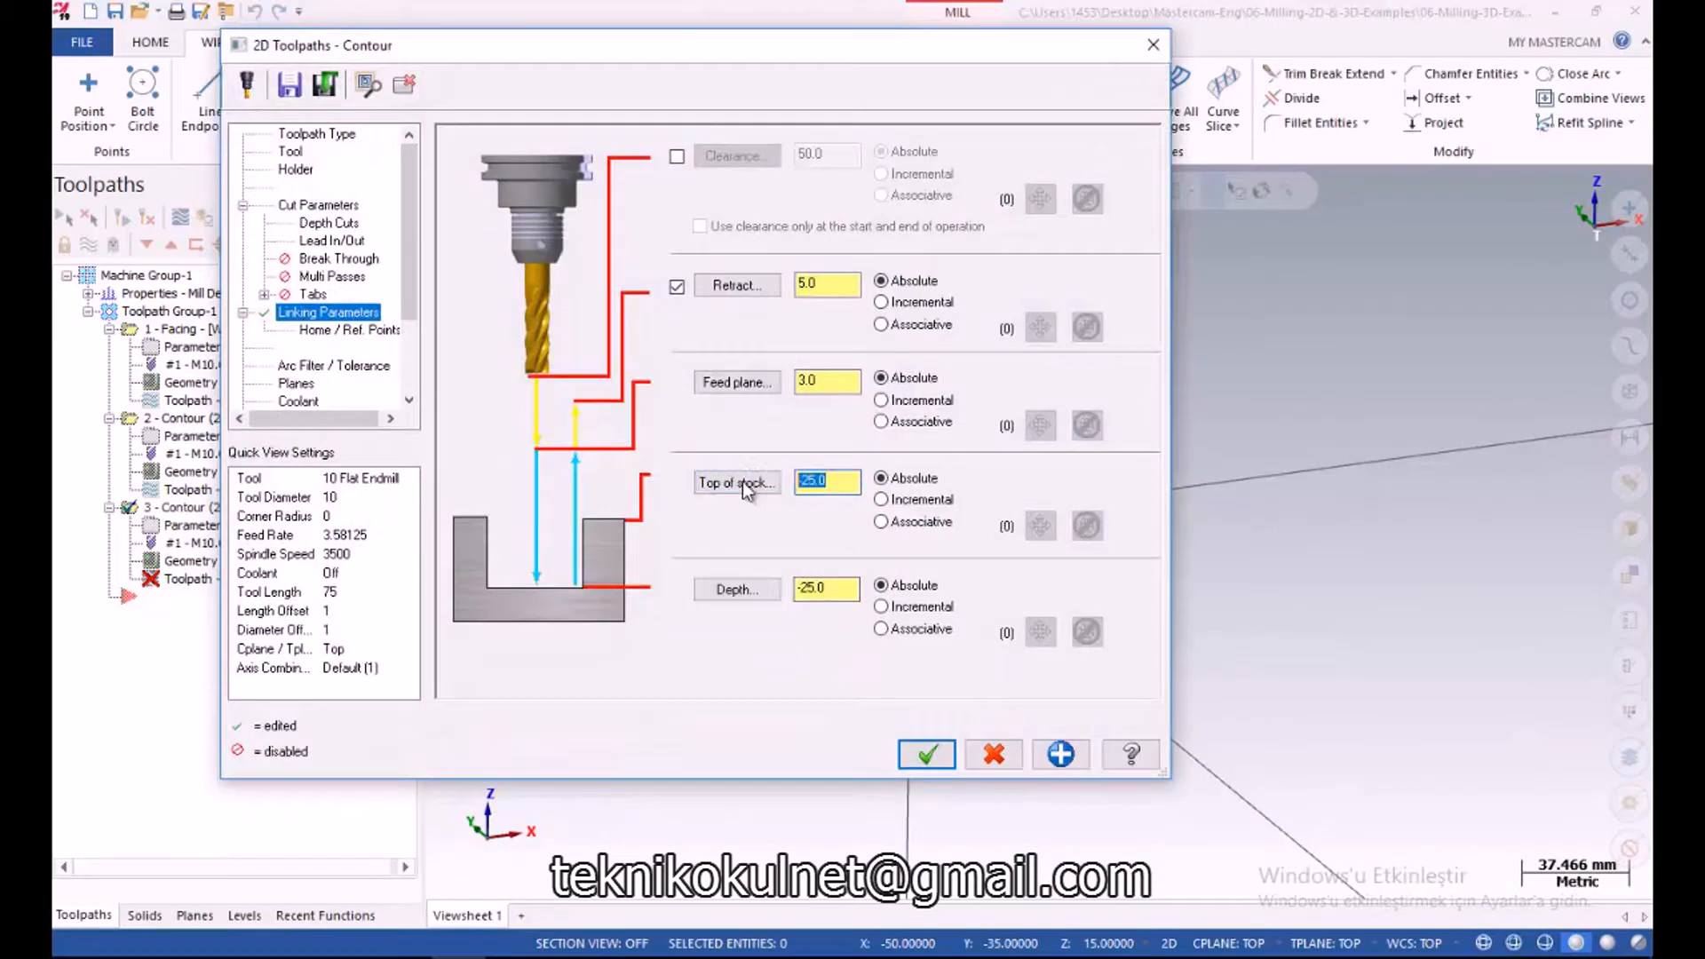
Set the copied contour's depth to -60 from the part's bottom corner and regenerate its toolpath
click(736, 586)
click(690, 743)
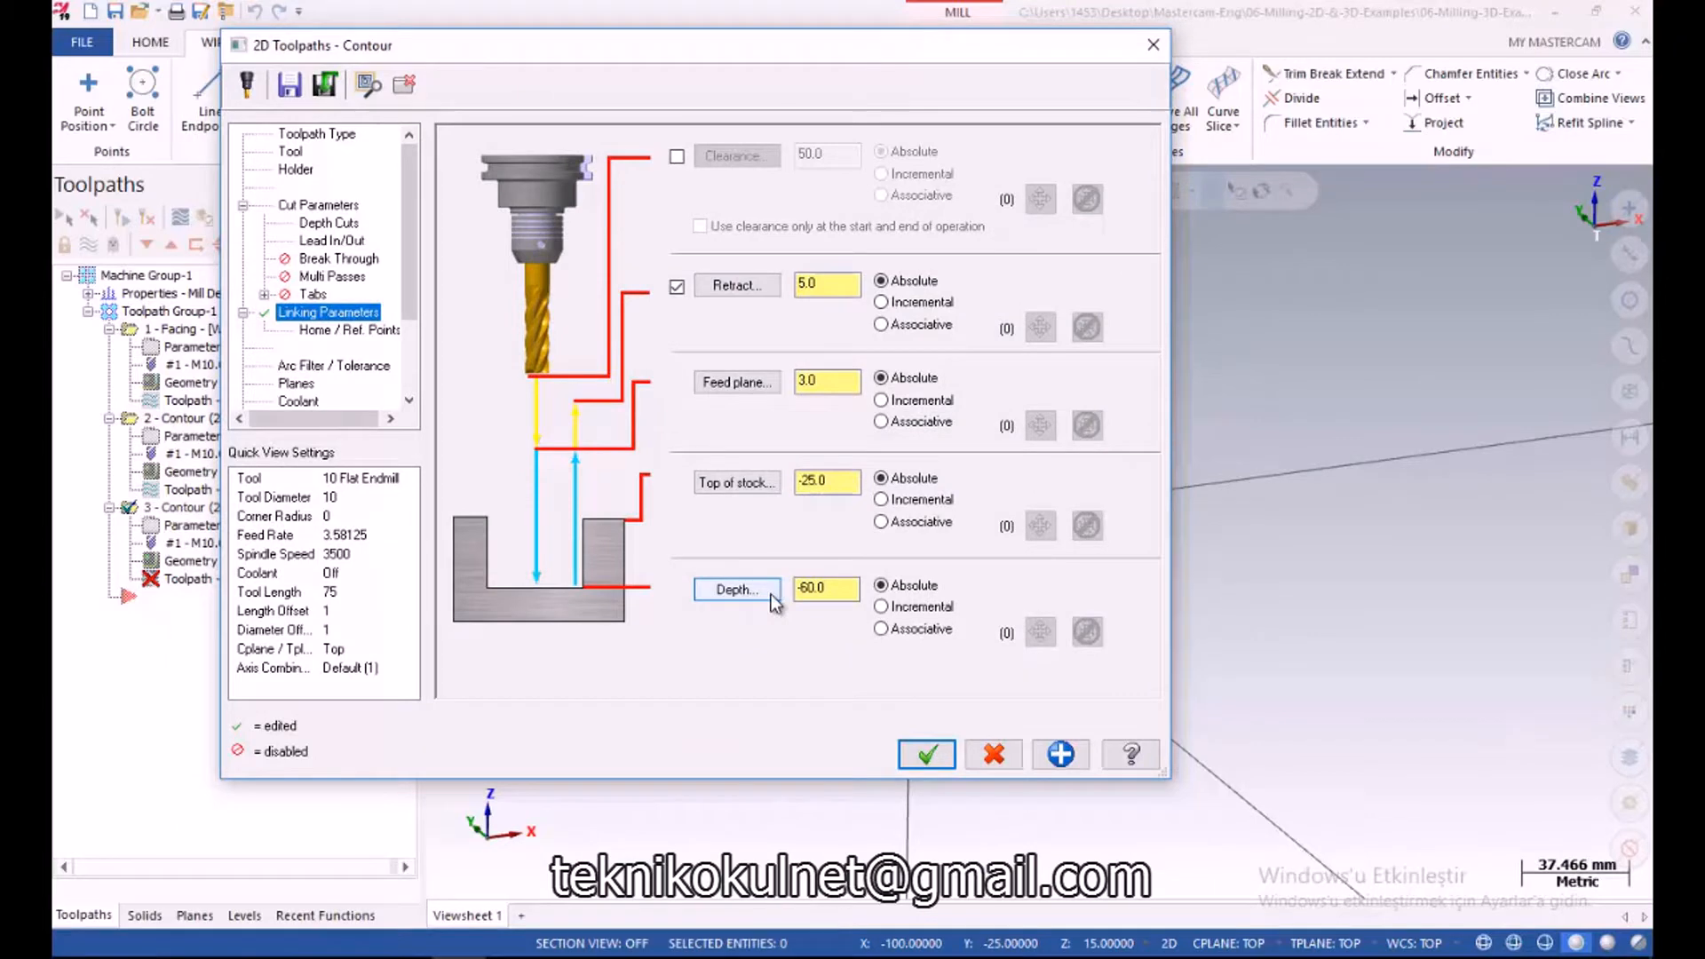
click(926, 754)
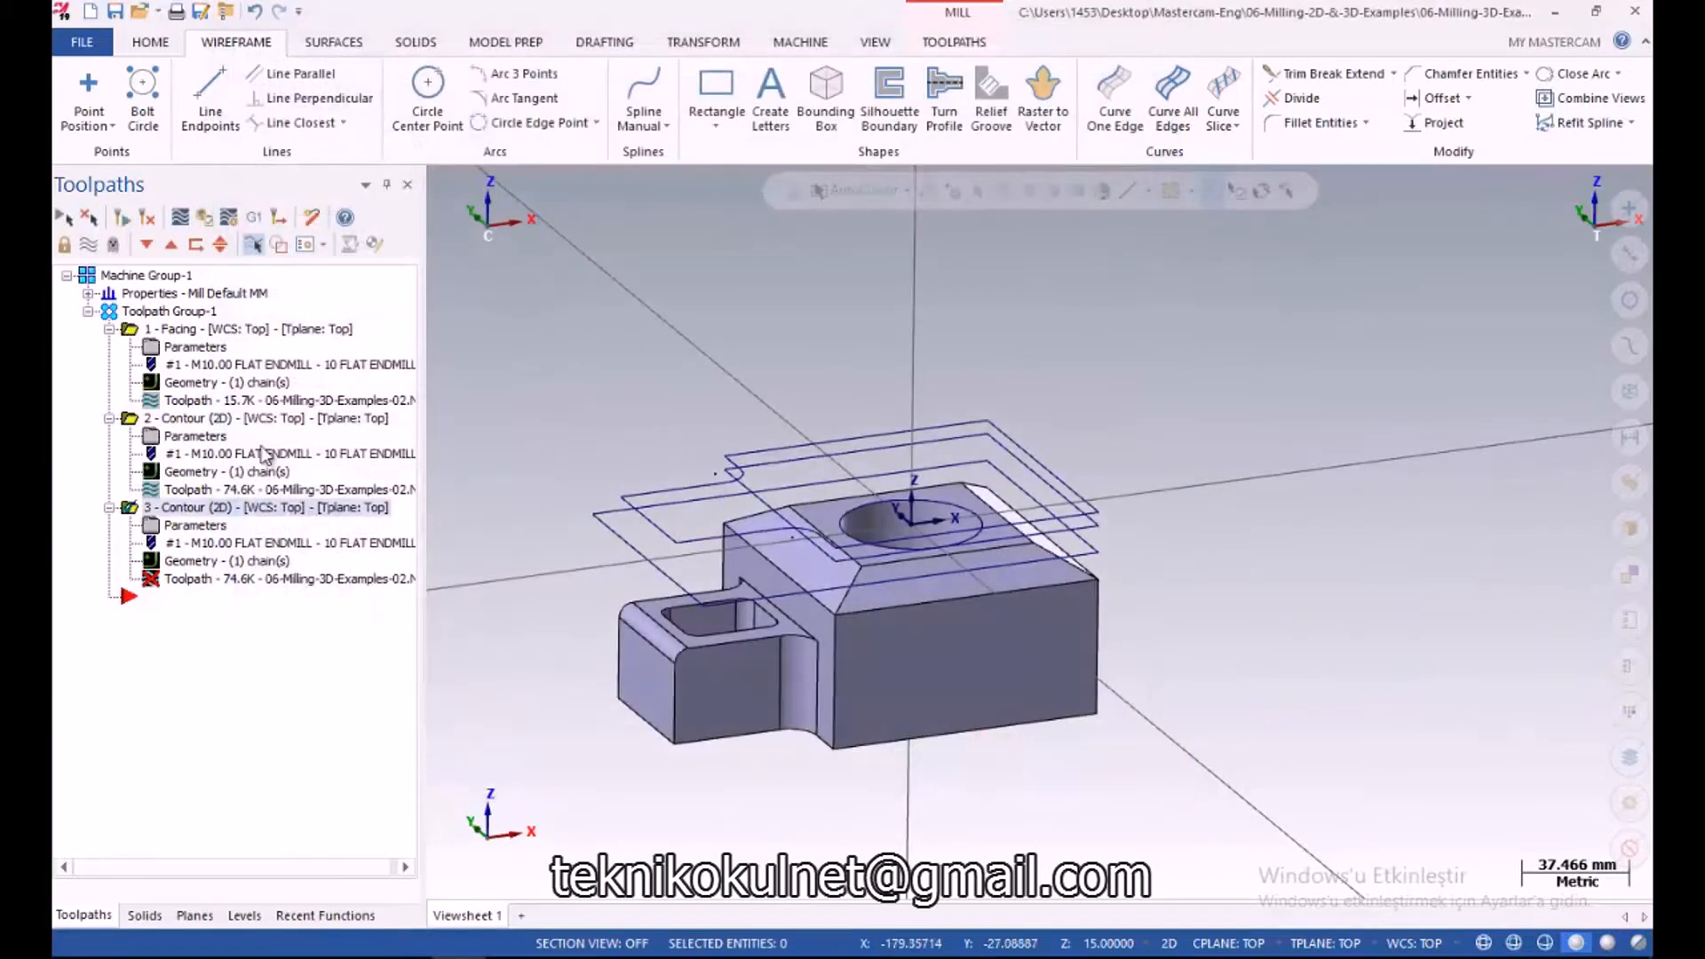
click(124, 219)
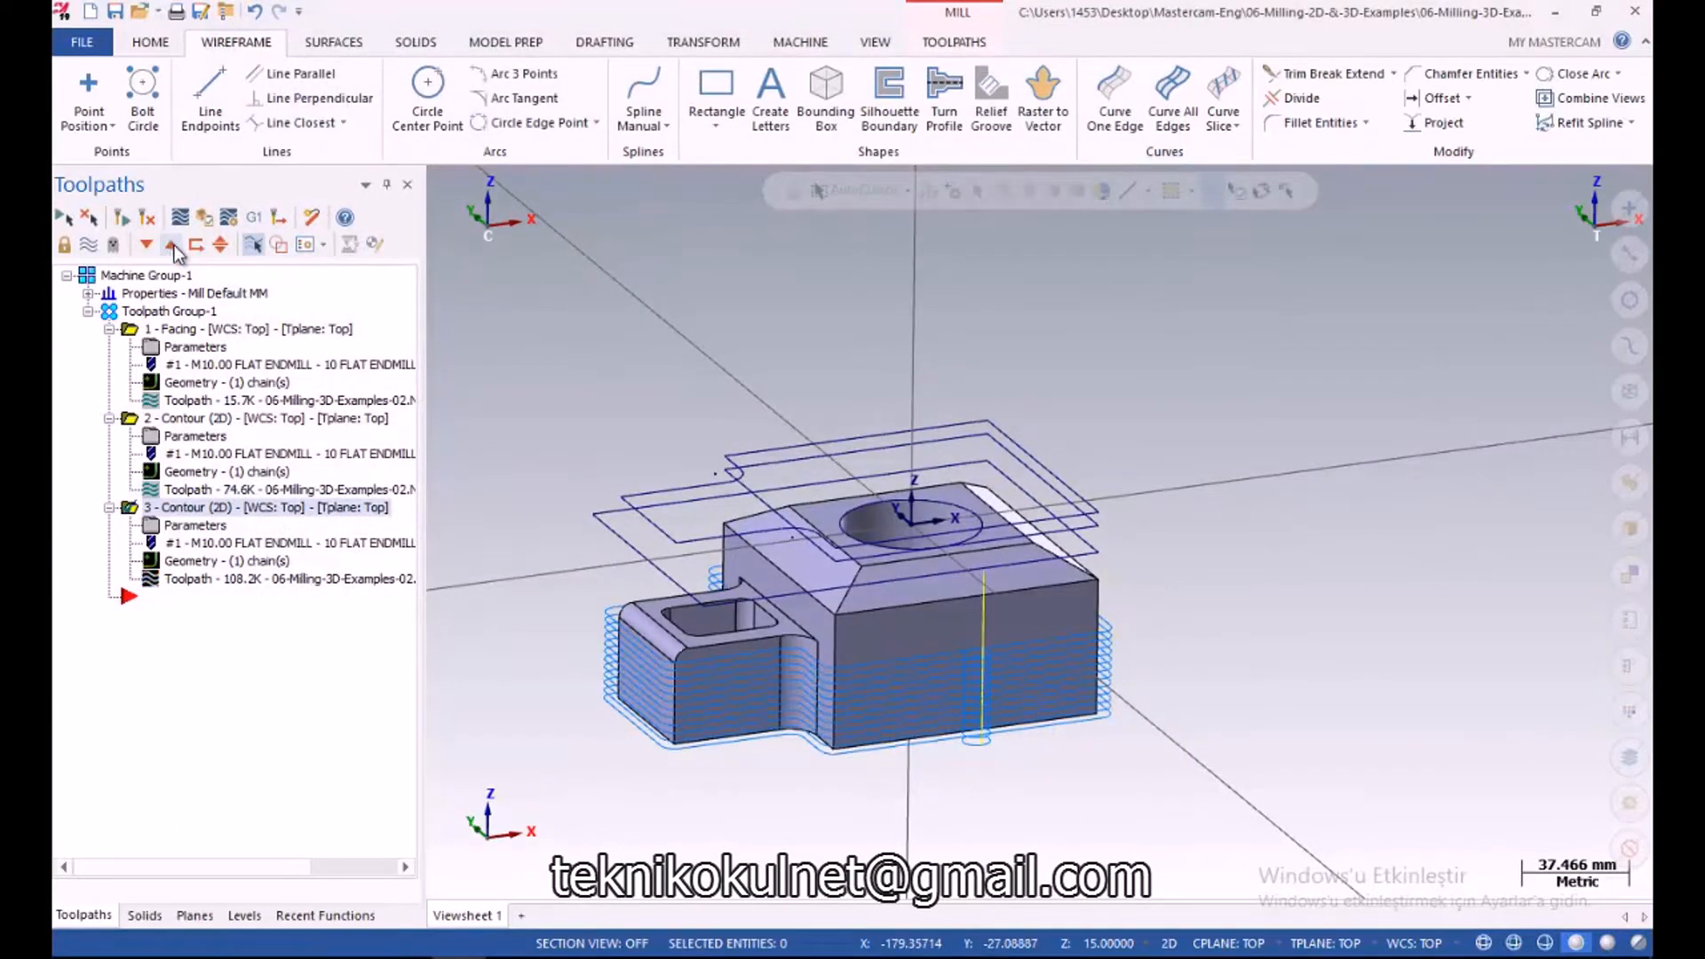
Select both contour operations, view their toolpaths together on the part, and hide their display
middle_drag(615, 525, 631, 556)
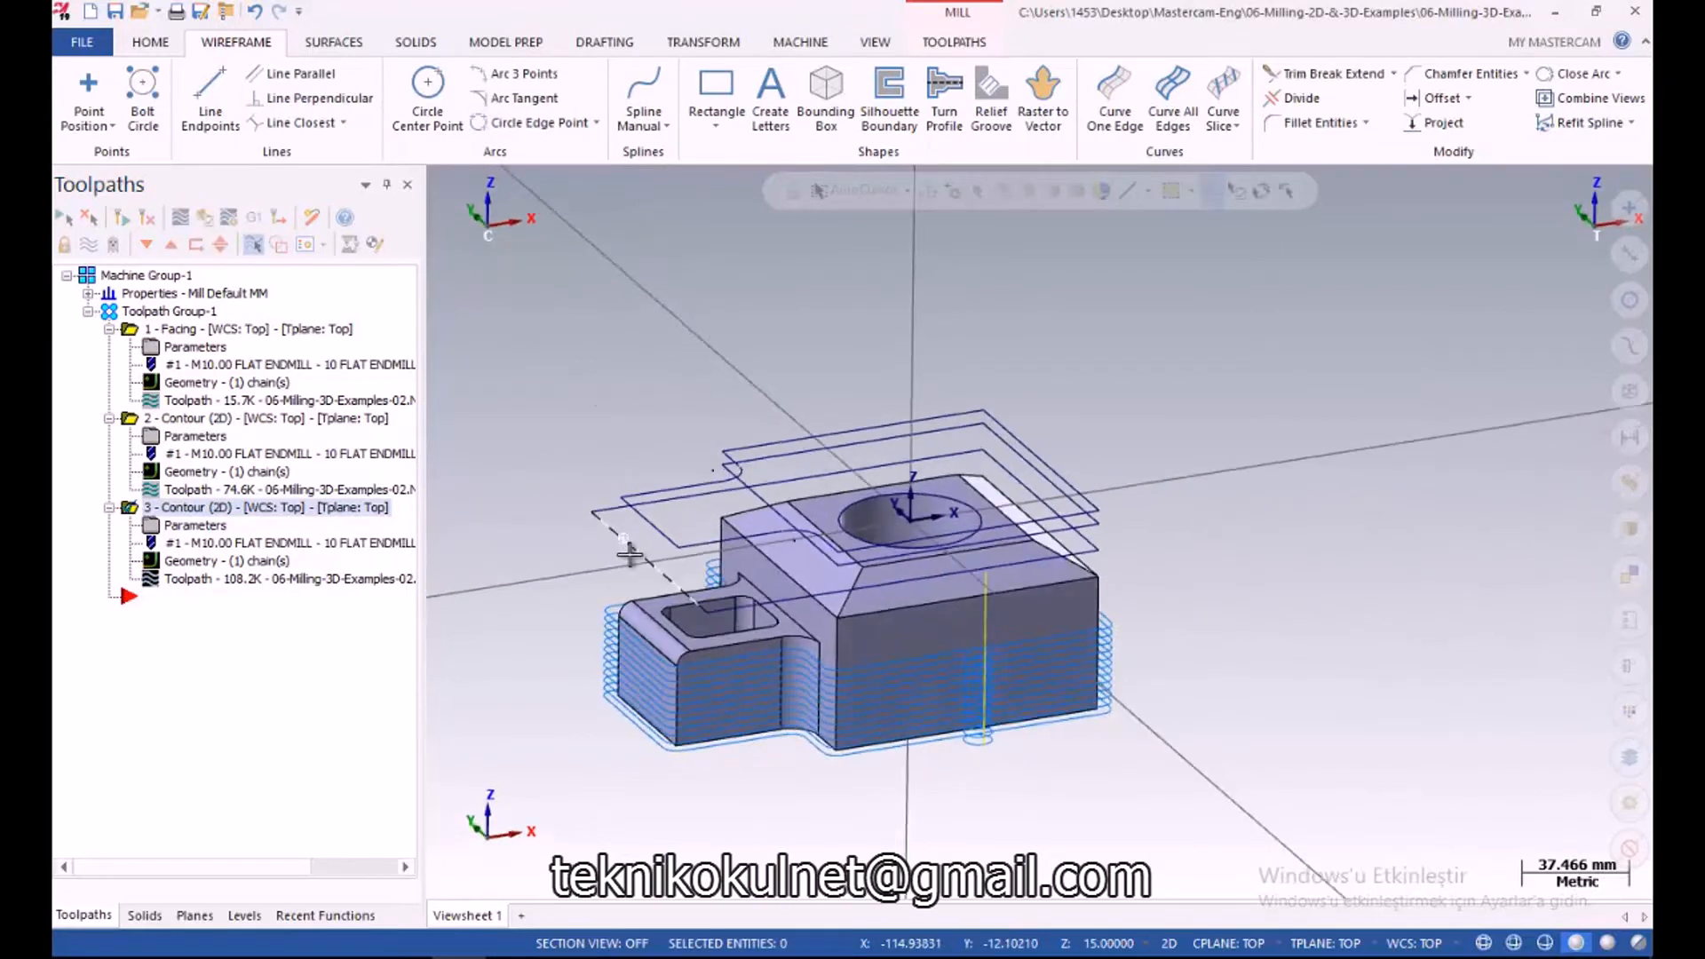
scroll(629, 551, up, 1)
ctrl+click(133, 418)
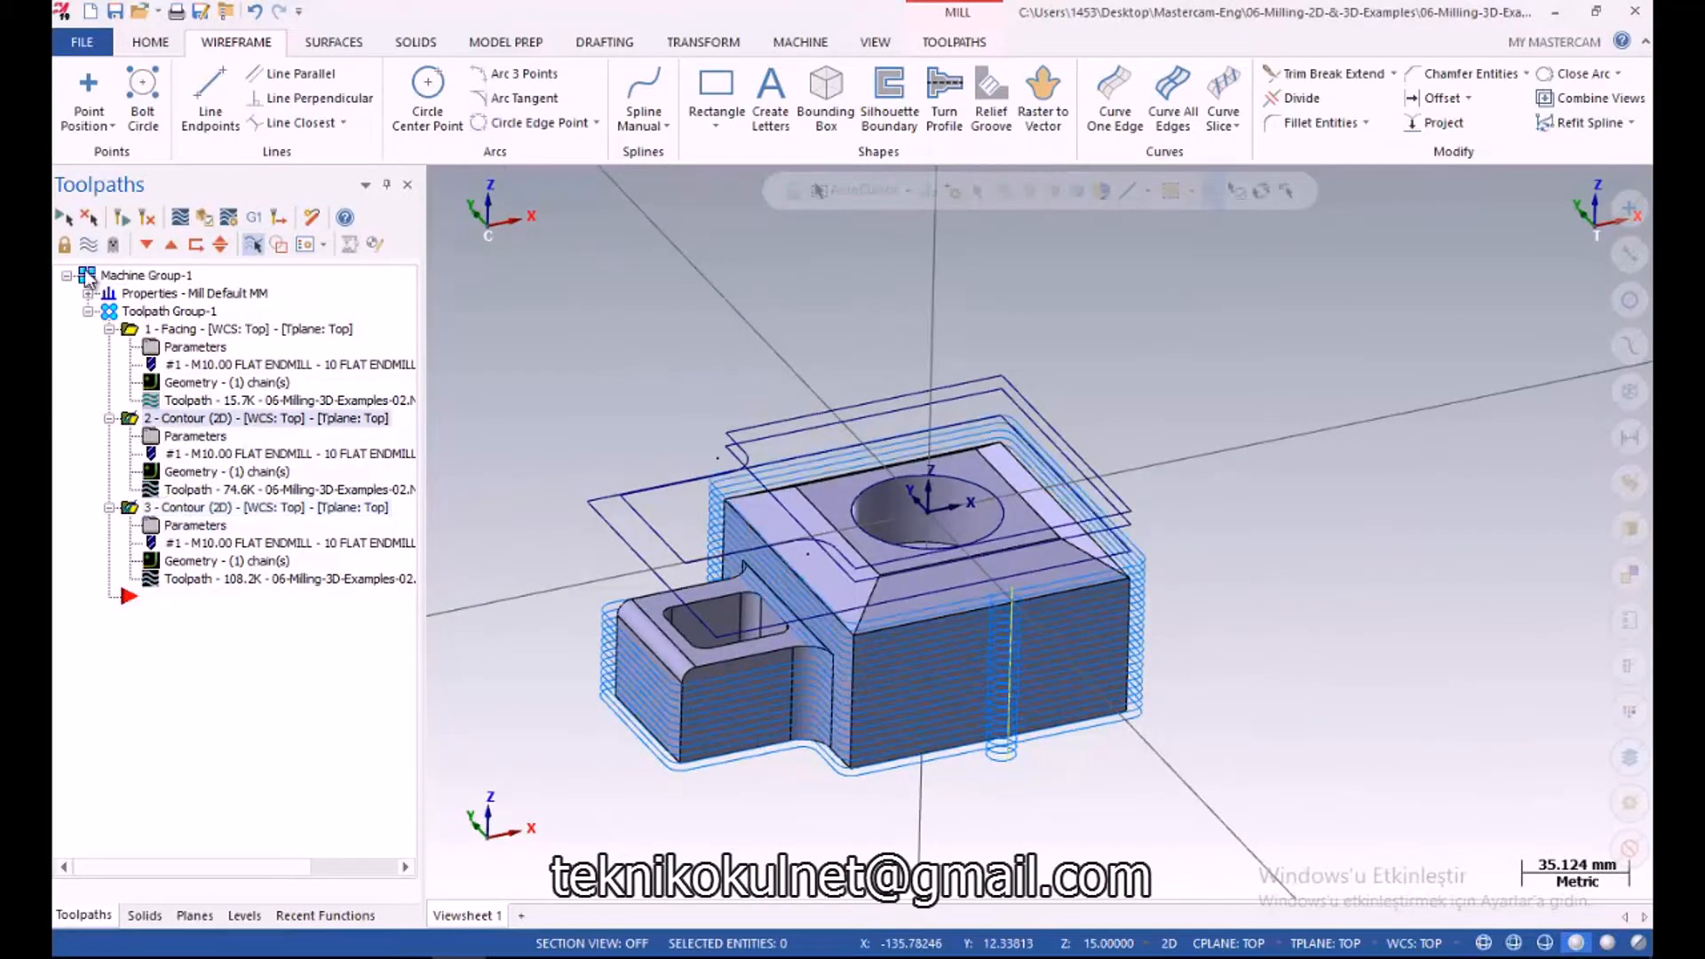
click(88, 245)
click(89, 245)
mouse_move(622, 577)
middle_down()
mouse_move(611, 498)
mouse_move(621, 604)
middle_up()
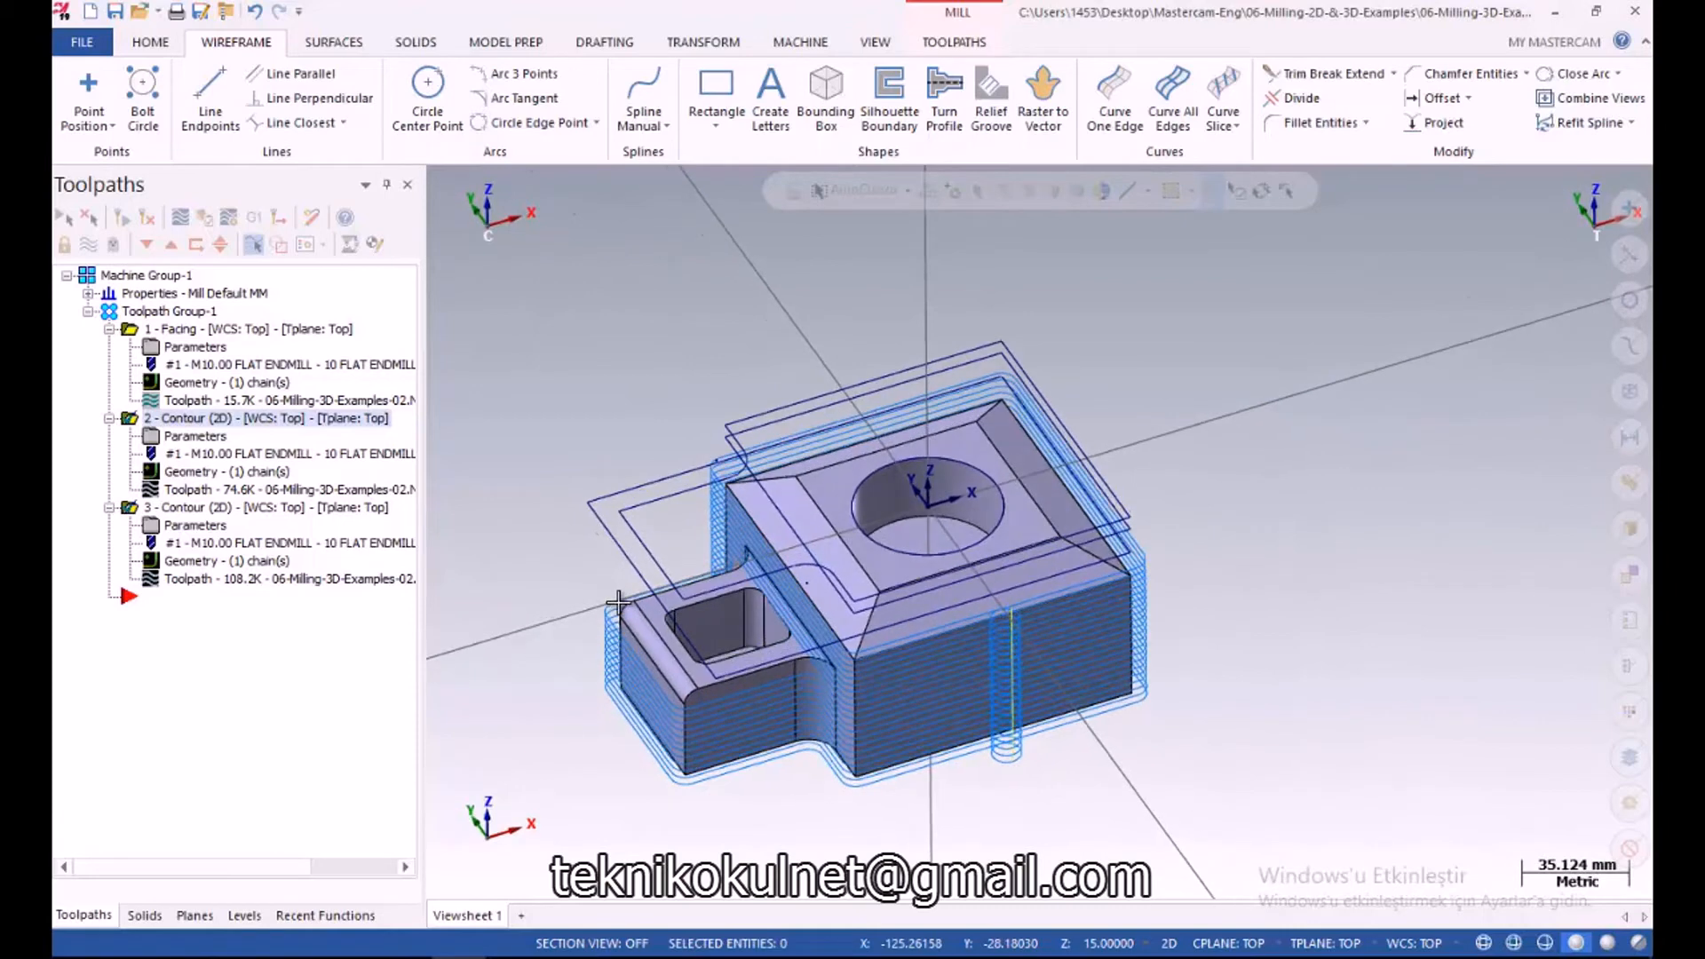
click(90, 248)
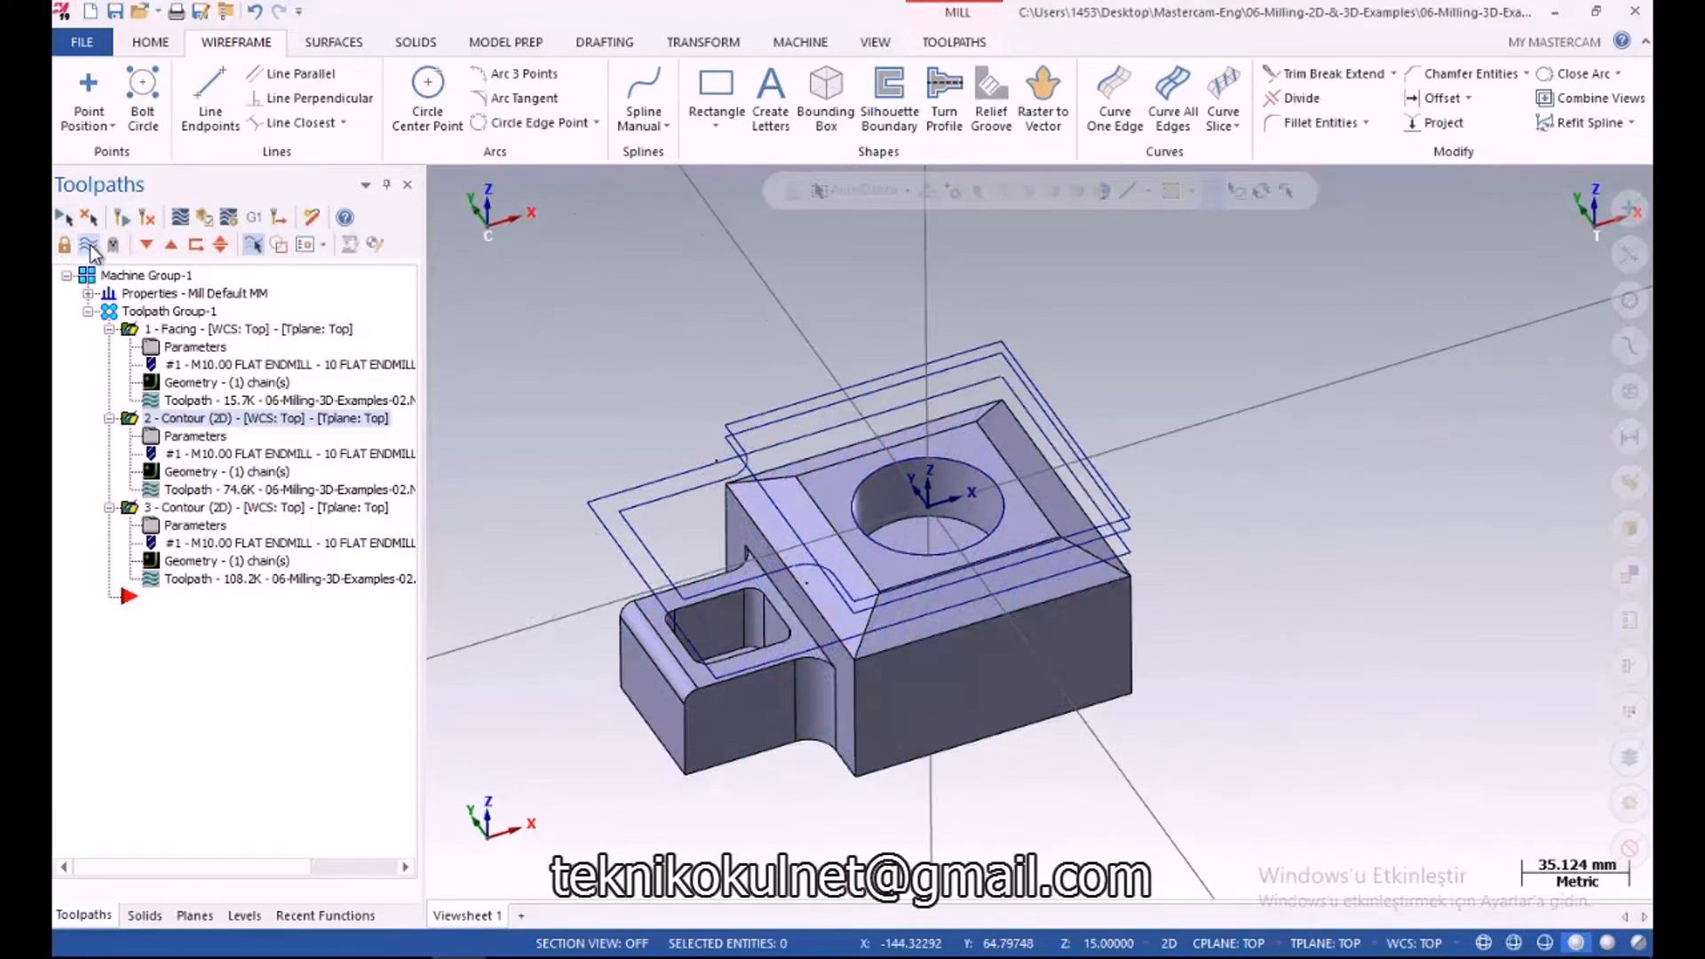
click(89, 248)
click(89, 248)
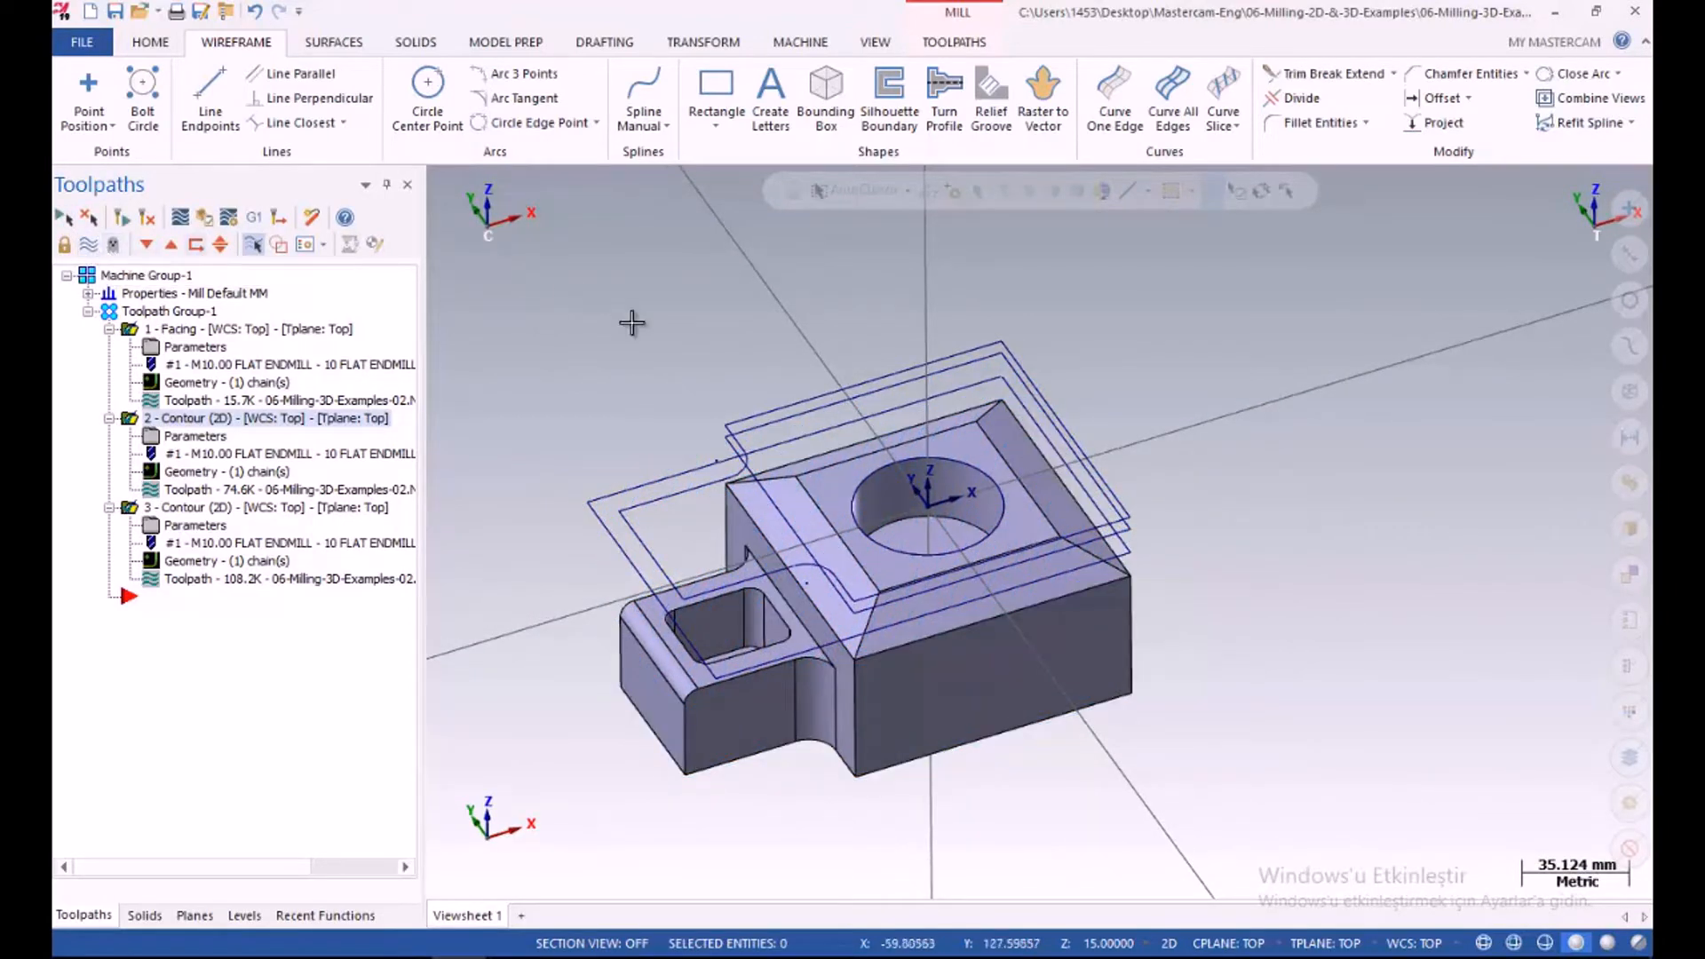
Check the facing toolpath and the main-block contour toolpath one after the other and leave both hidden
scroll(663, 387, down, 1)
mouse_move(742, 697)
middle_down()
mouse_move(753, 626)
mouse_move(757, 680)
middle_up()
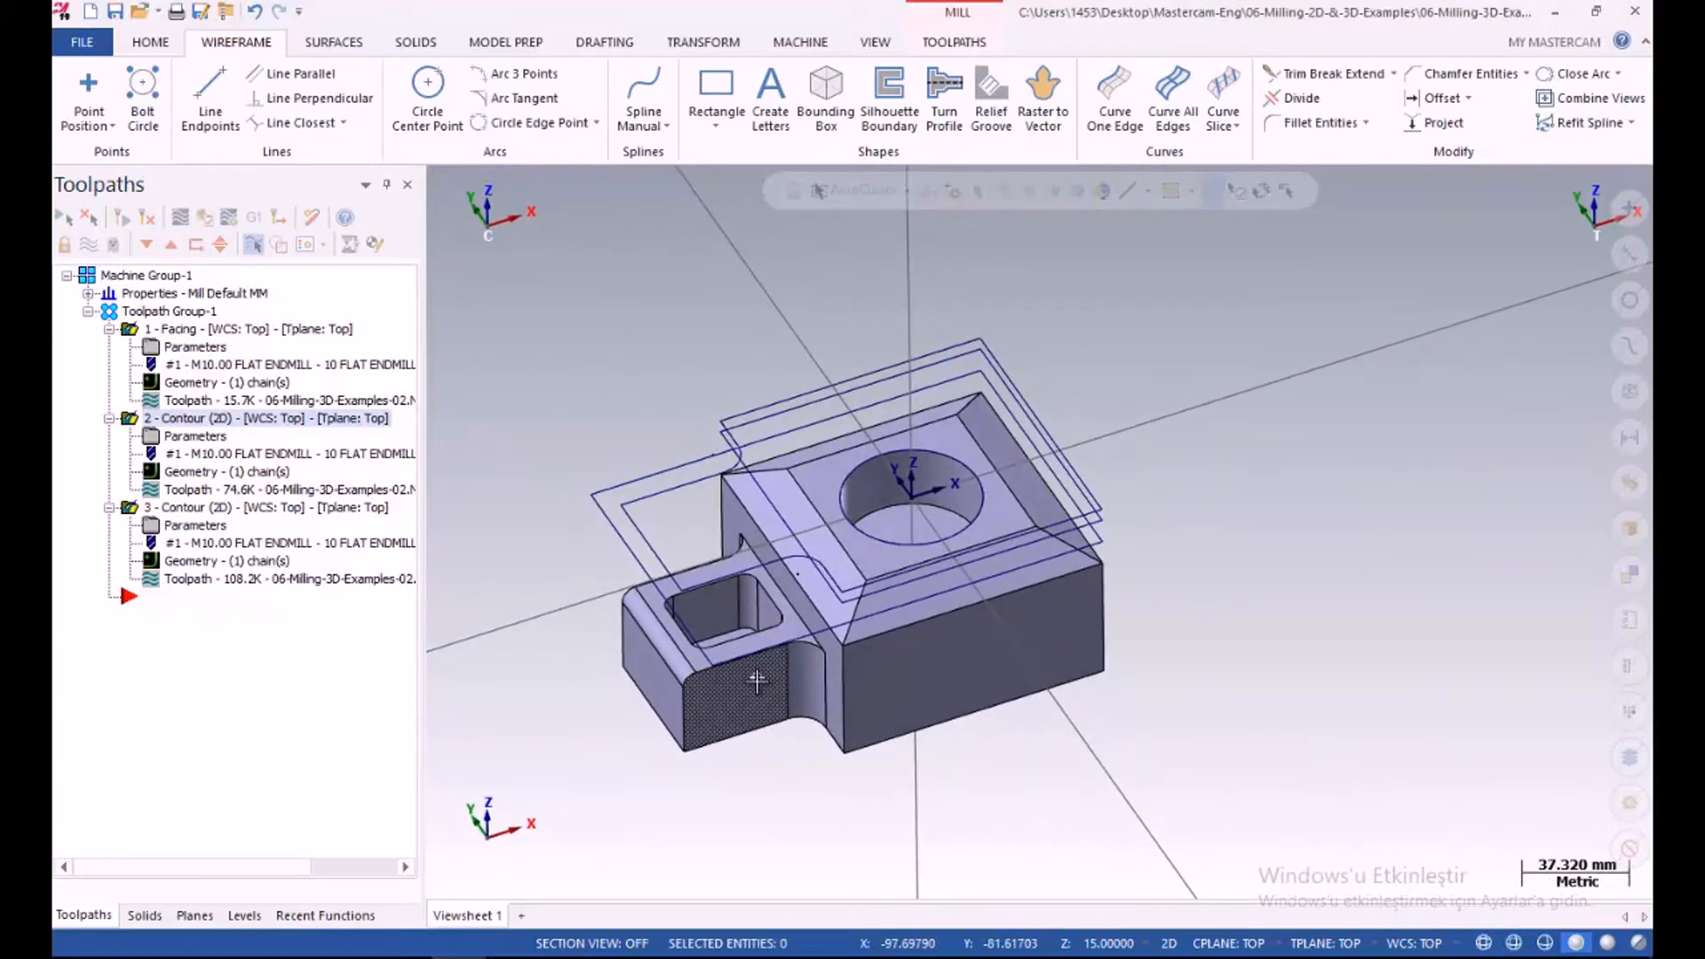
click(134, 330)
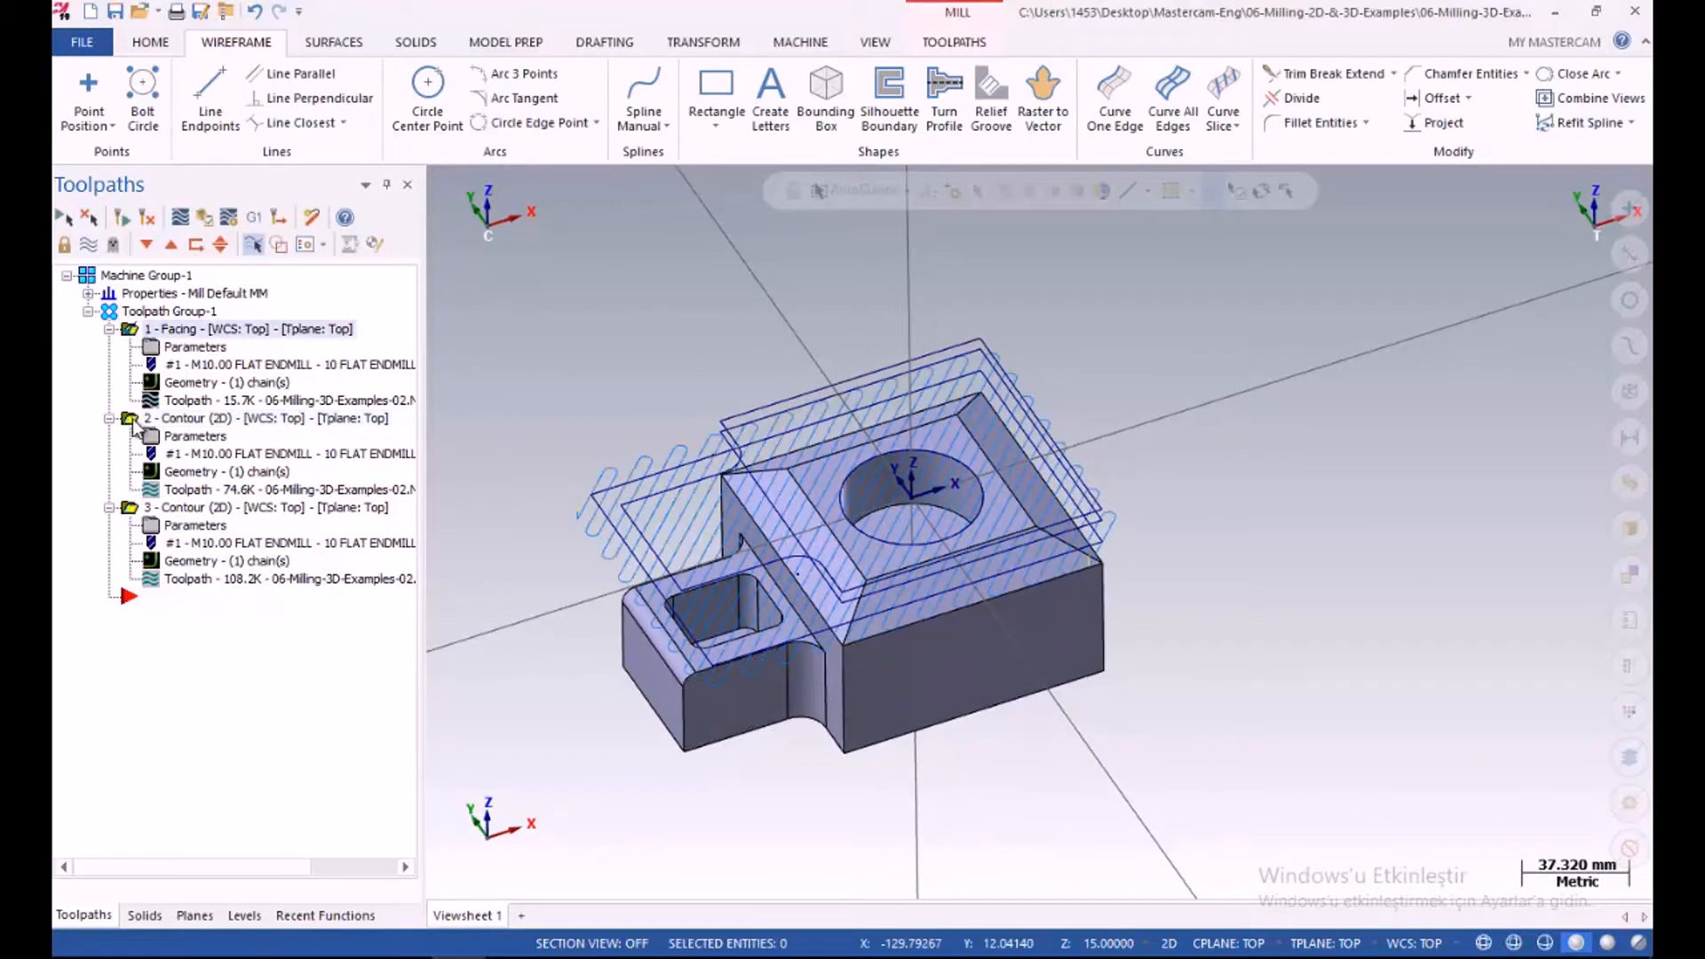
click(89, 251)
click(89, 251)
click(89, 251)
click(120, 419)
click(89, 251)
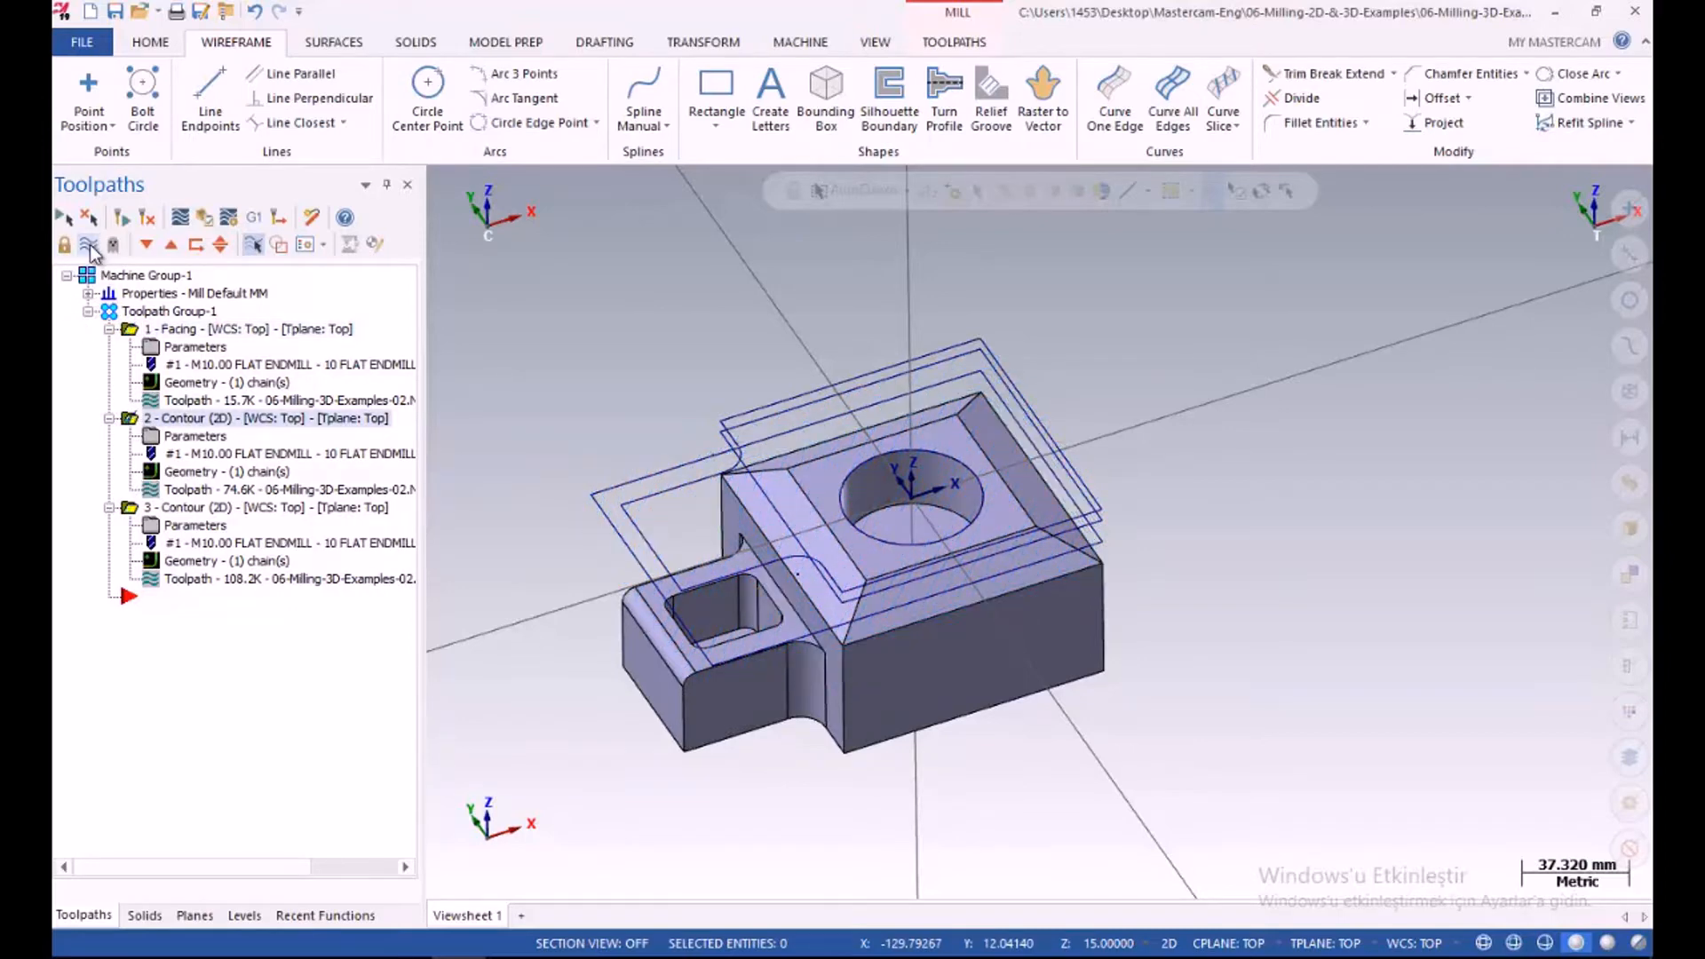
click(88, 251)
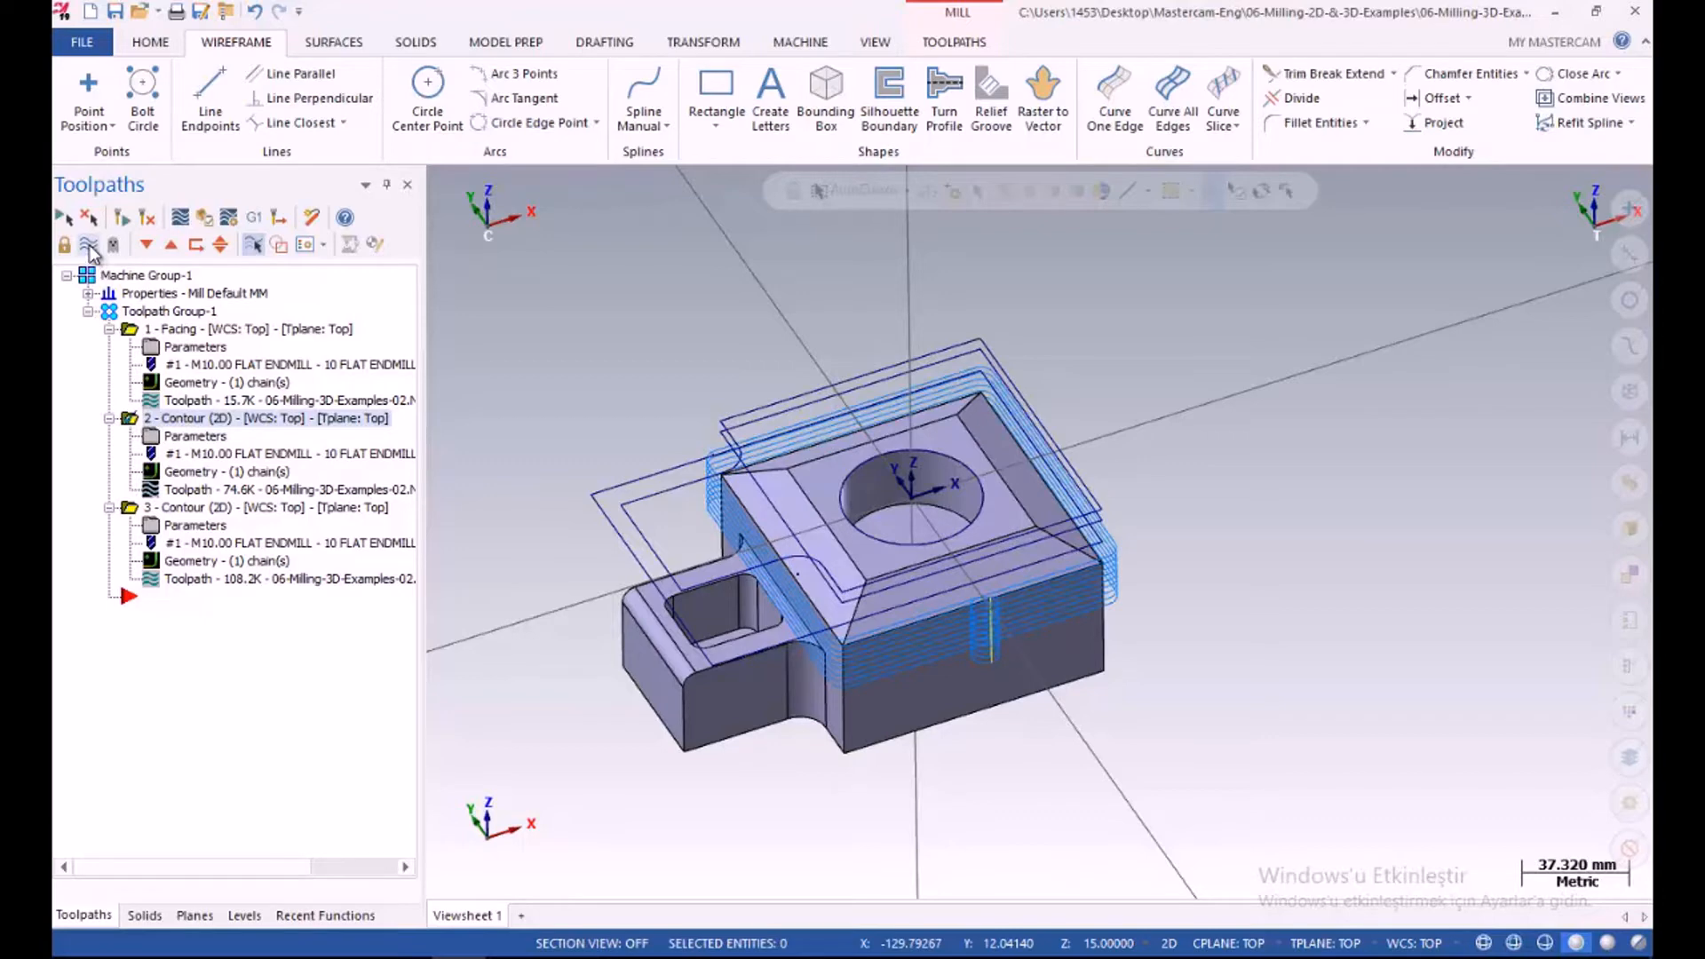
click(89, 252)
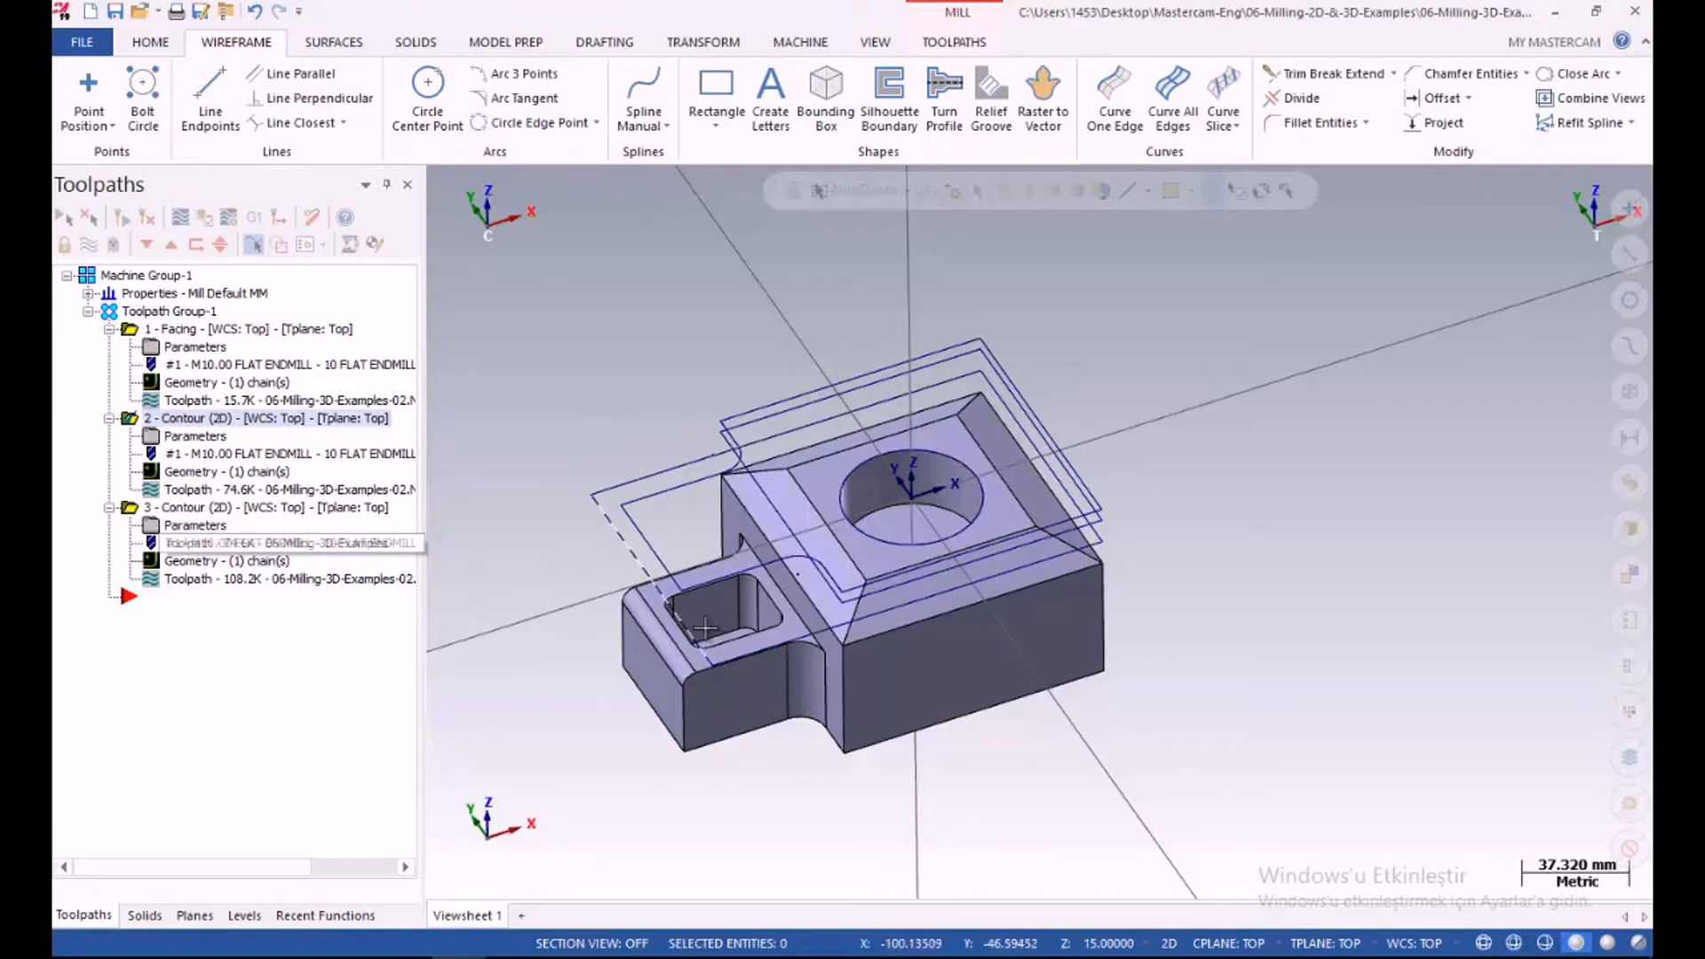
Move the operation insert position to directly after the facing operation
middle_drag(770, 635, 719, 606)
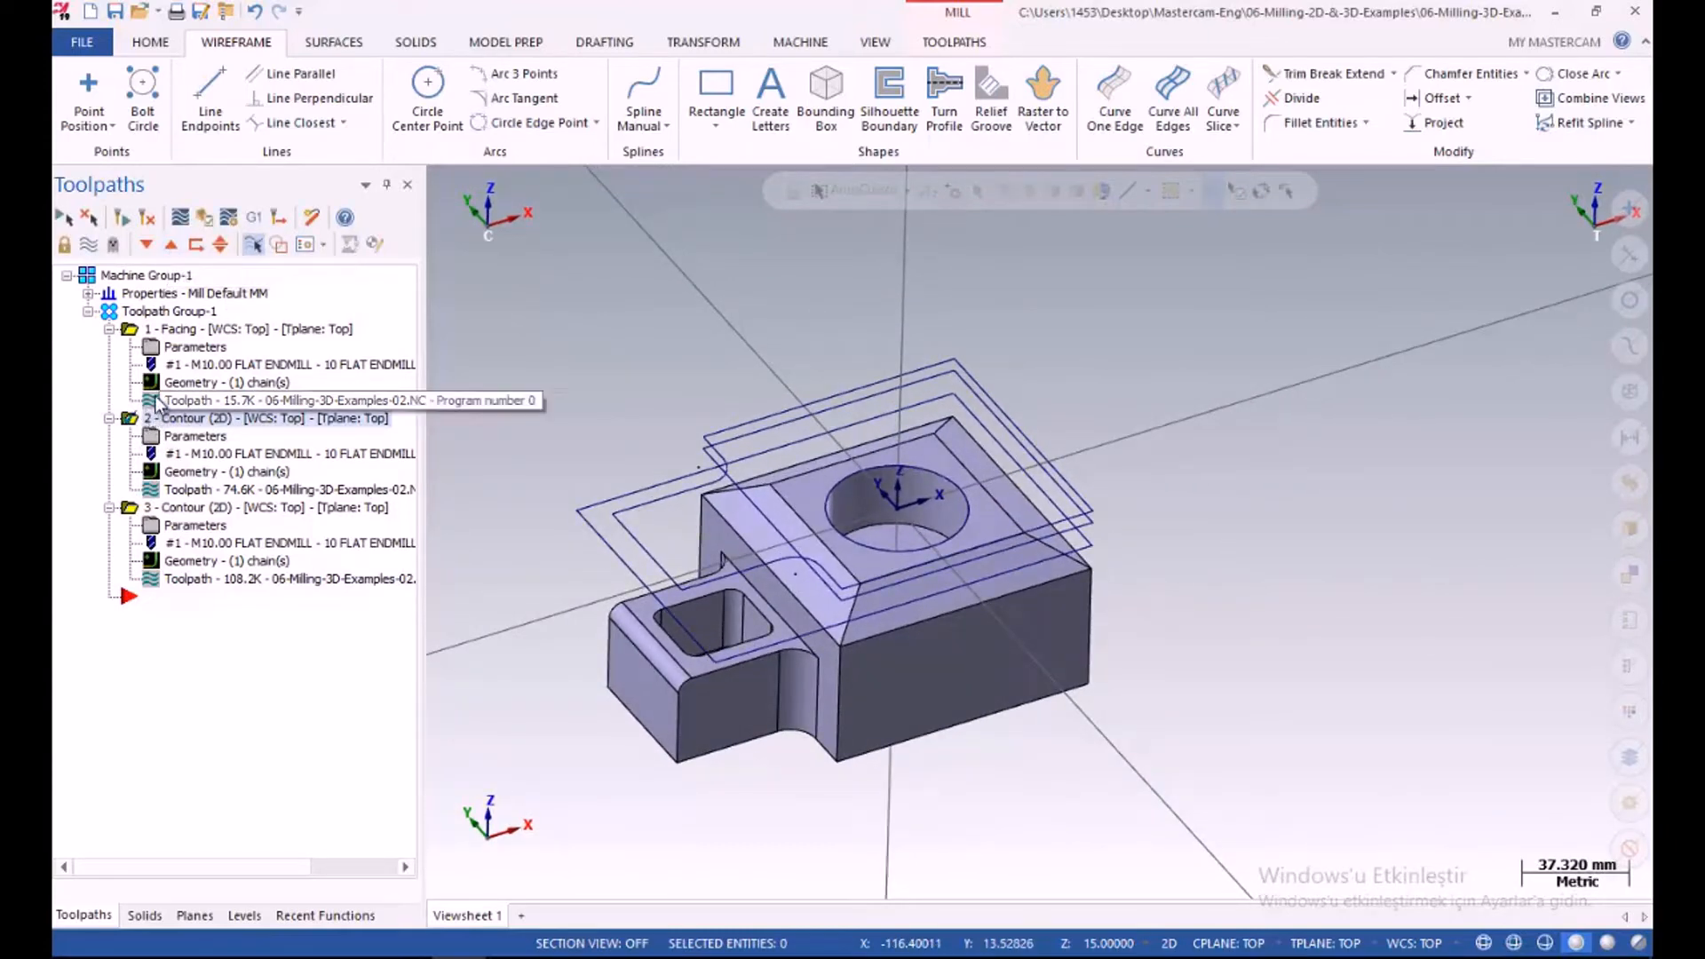
click(169, 246)
click(168, 245)
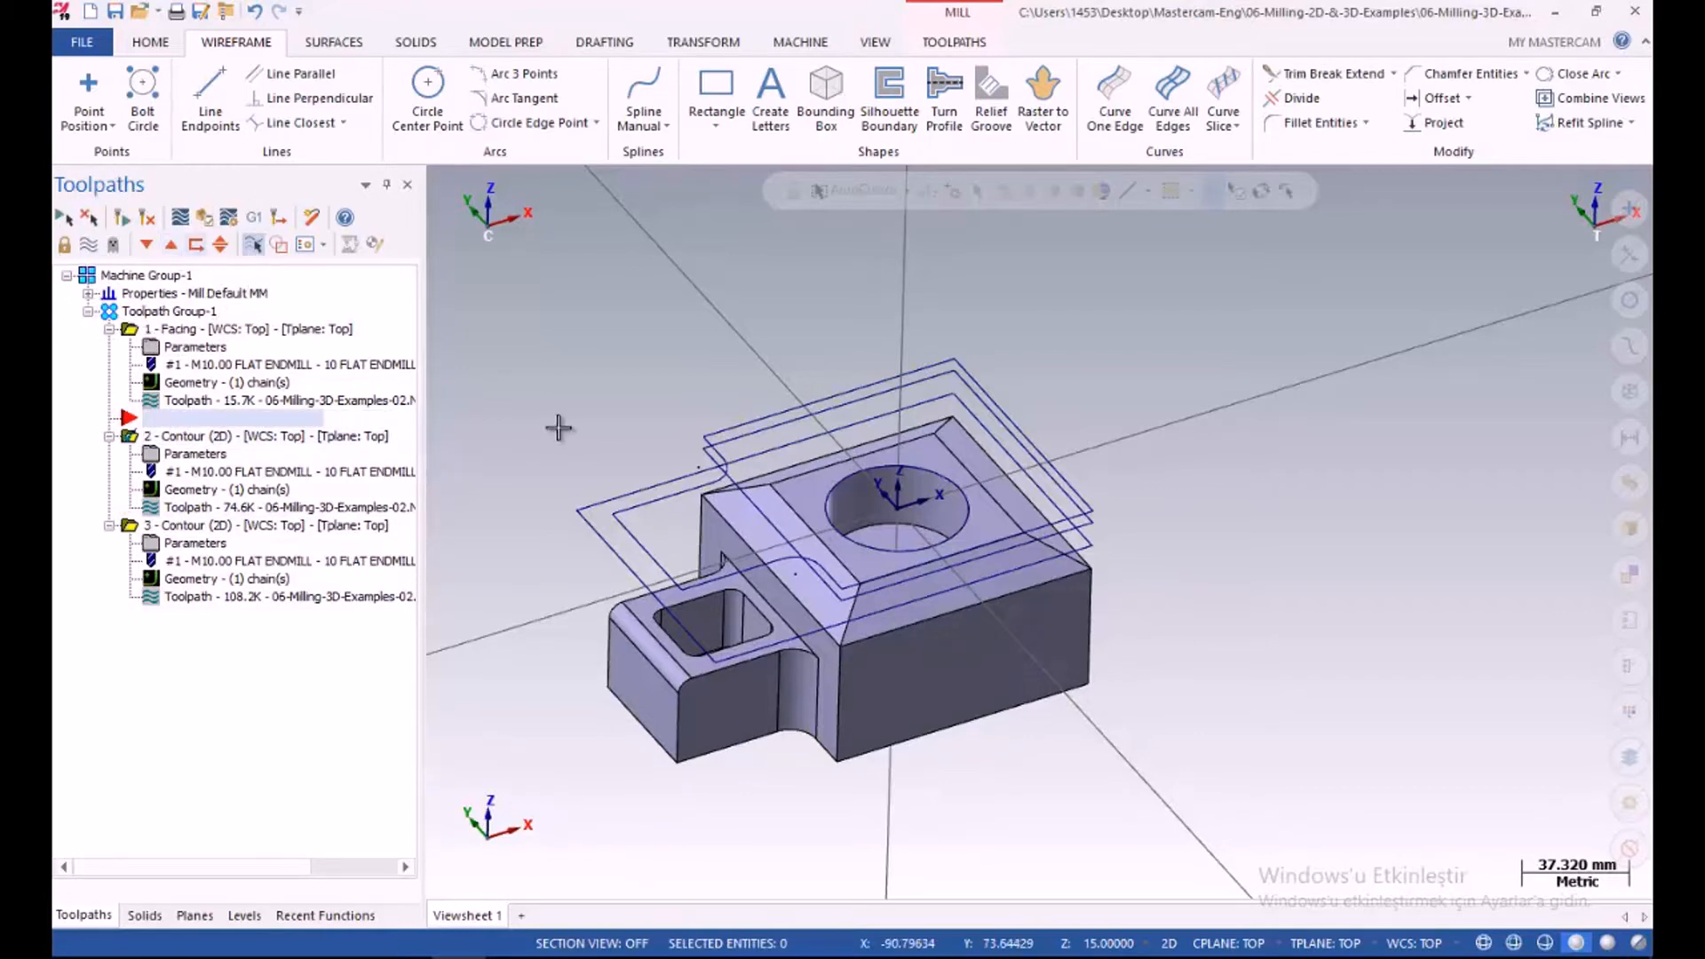
Create single-edge curves at construction Z 20 on the edge where the arm's top meets the block and on the arm end's bottom edge
middle_drag(552, 472, 636, 503)
click(1117, 945)
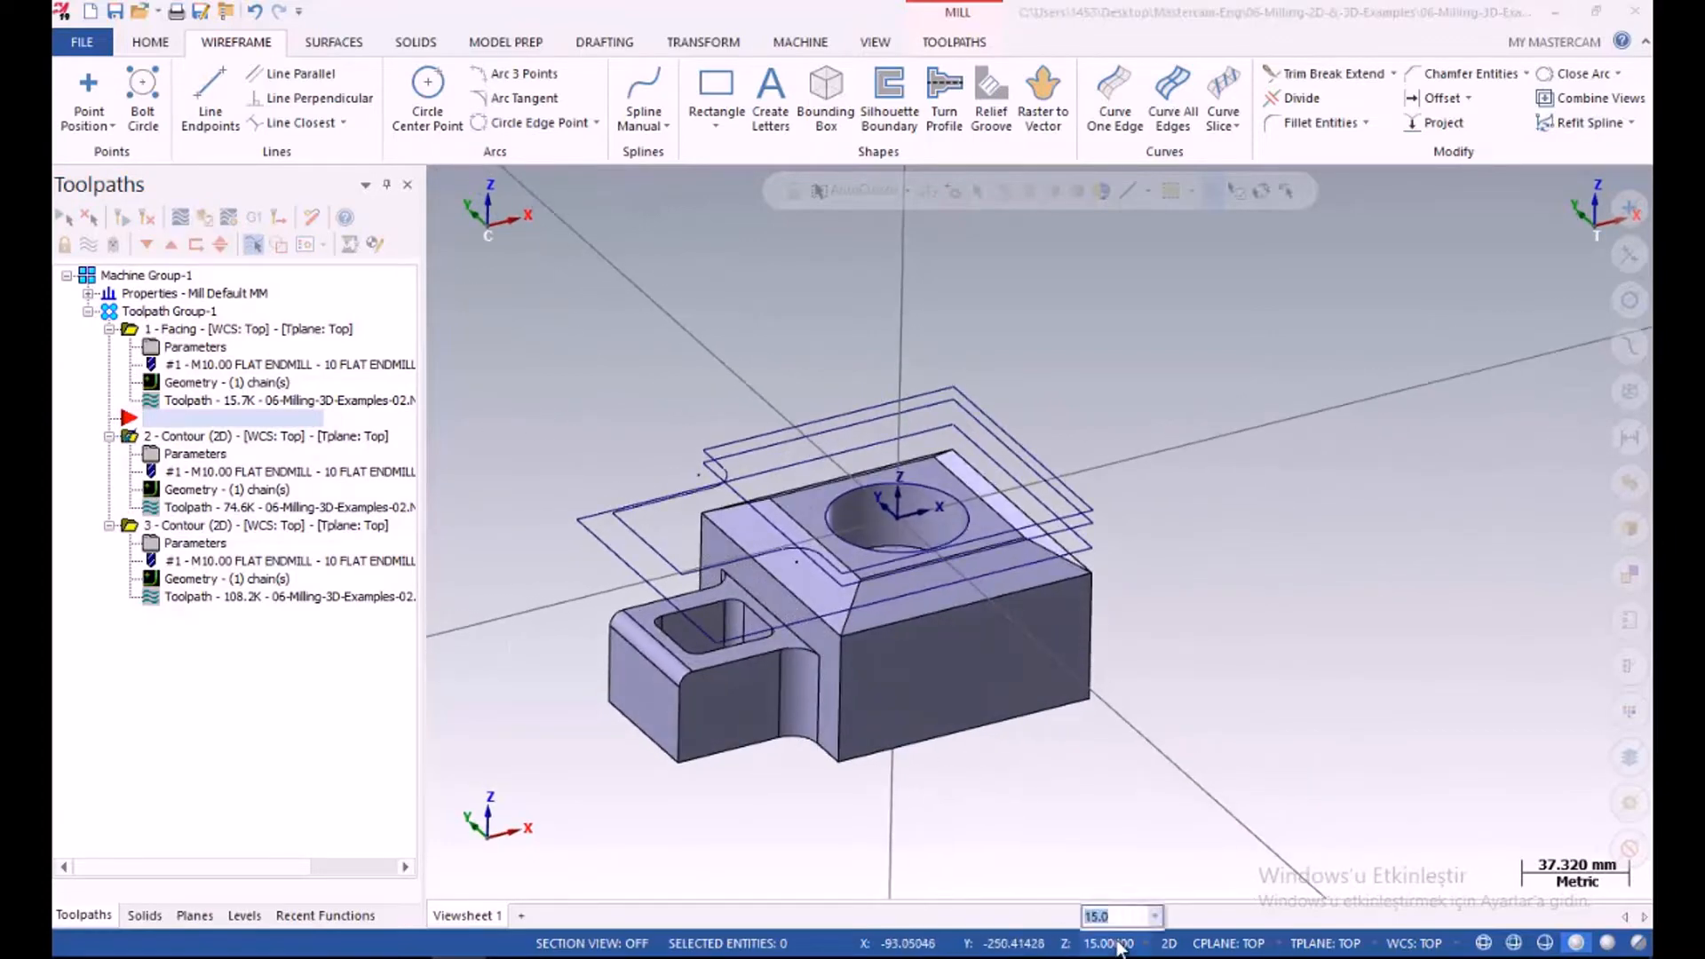
text(20)
key(Return)
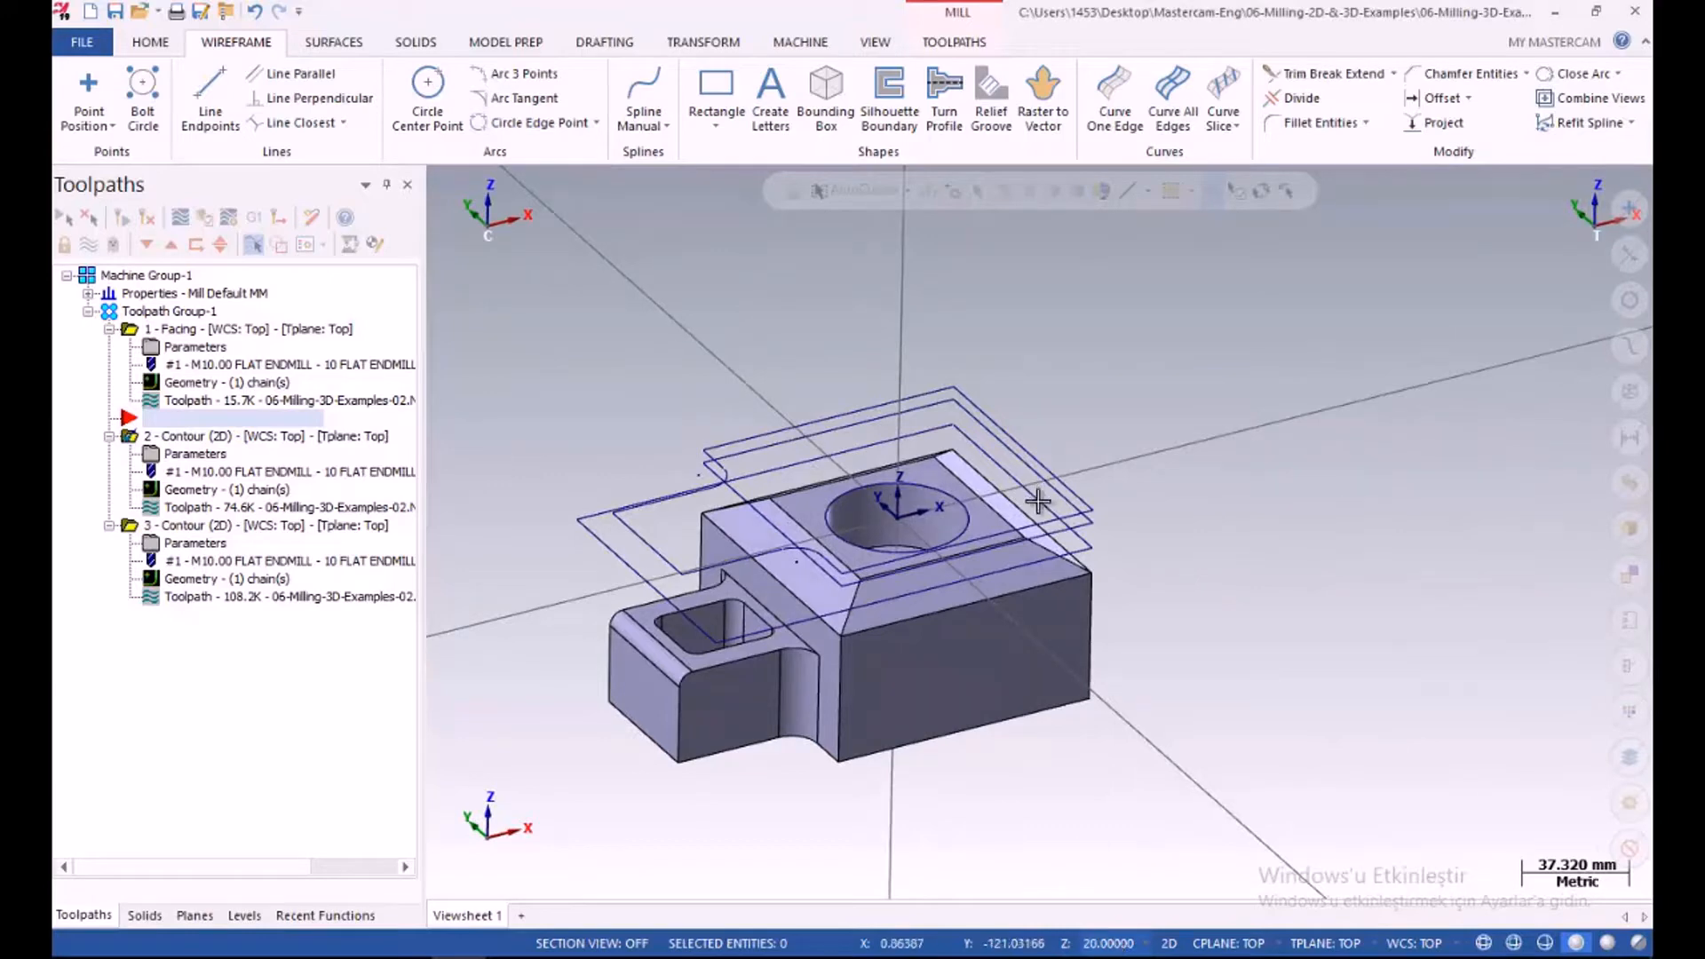
click(1115, 100)
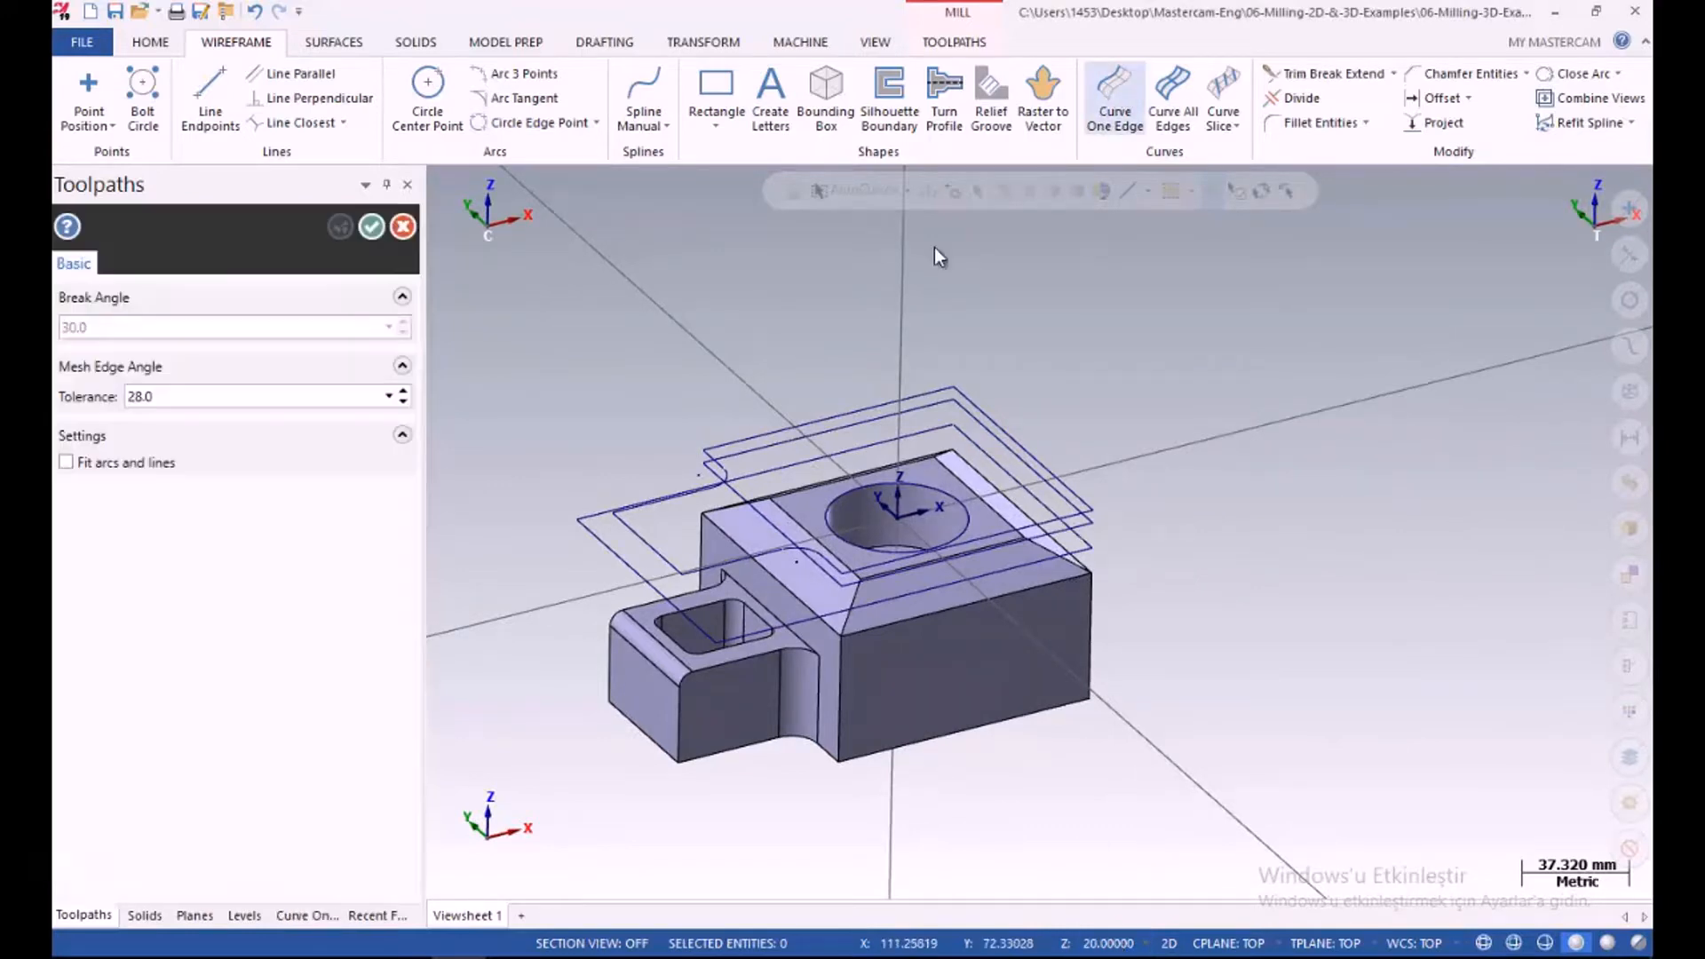
click(767, 604)
mouse_move(762, 622)
middle_down()
mouse_move(750, 577)
mouse_move(763, 647)
middle_up()
click(630, 698)
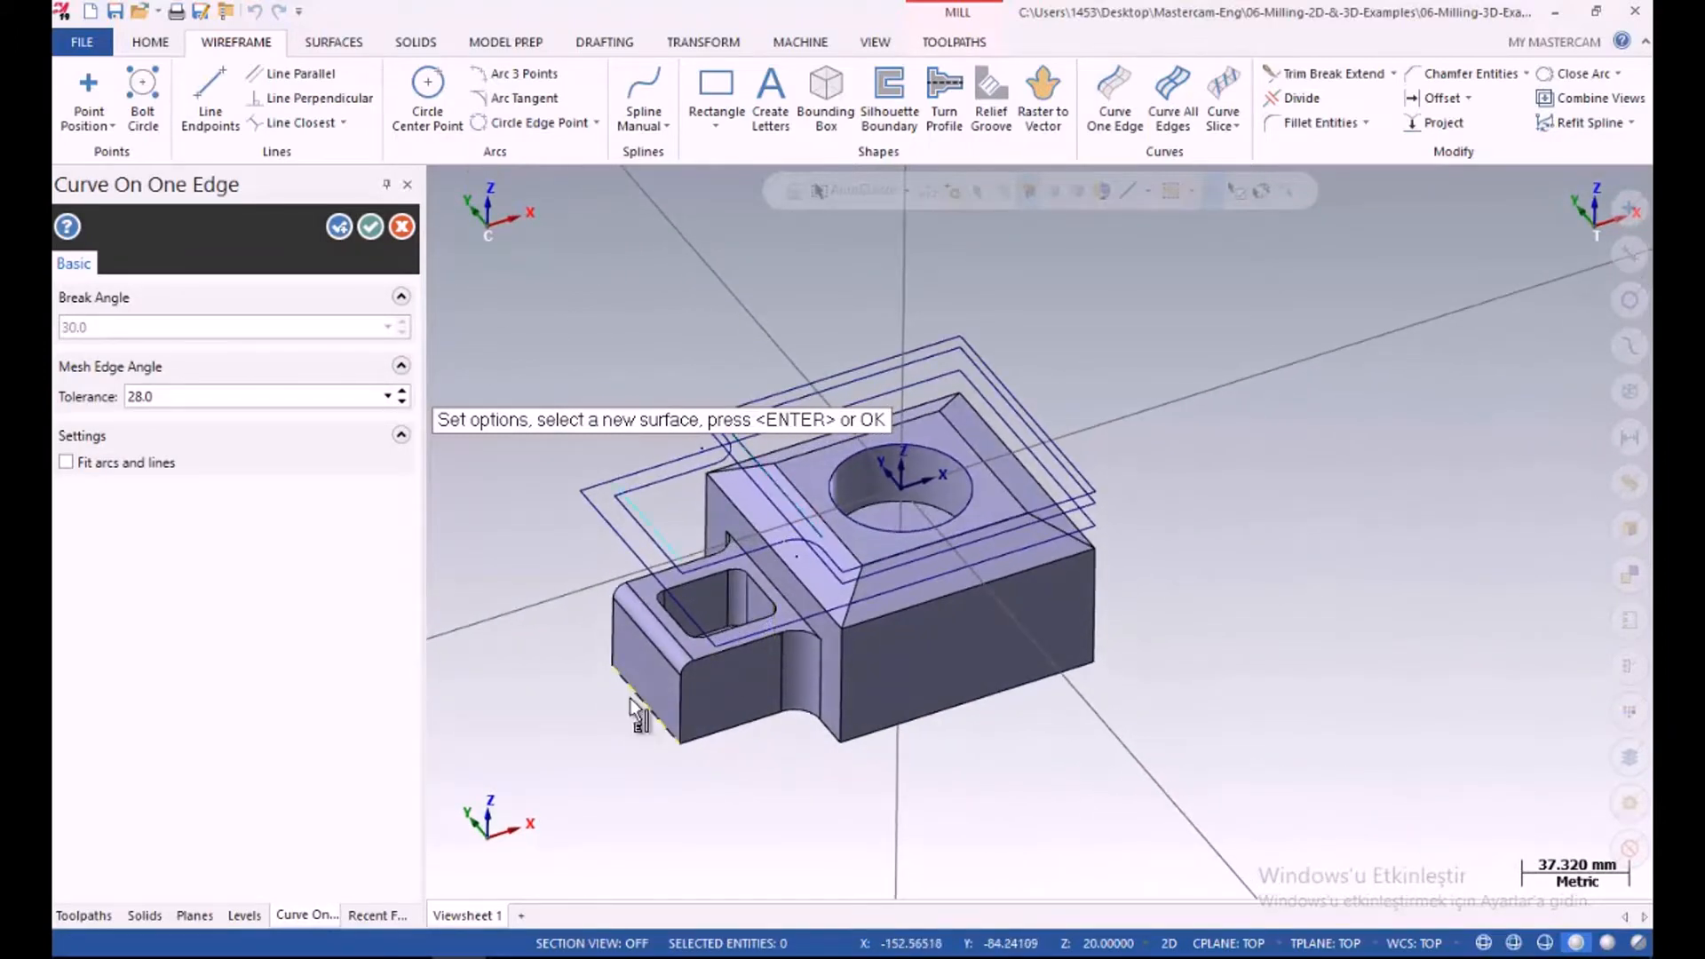
middle_drag(589, 609, 598, 643)
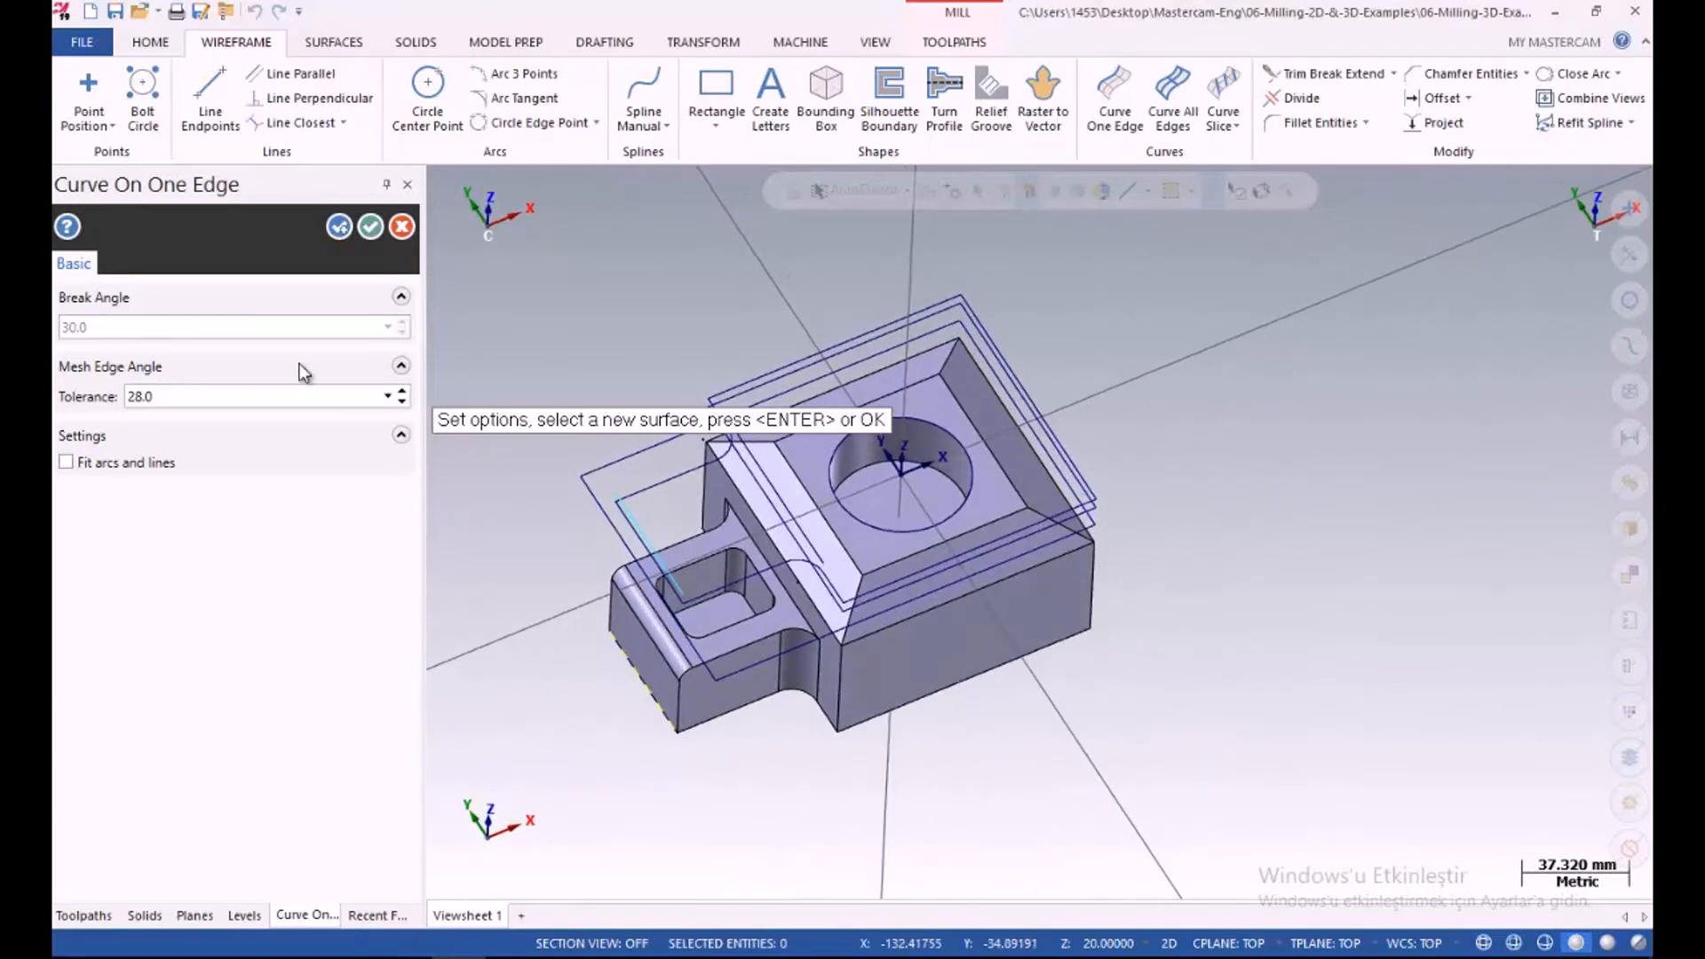
scroll(578, 355, down, 2)
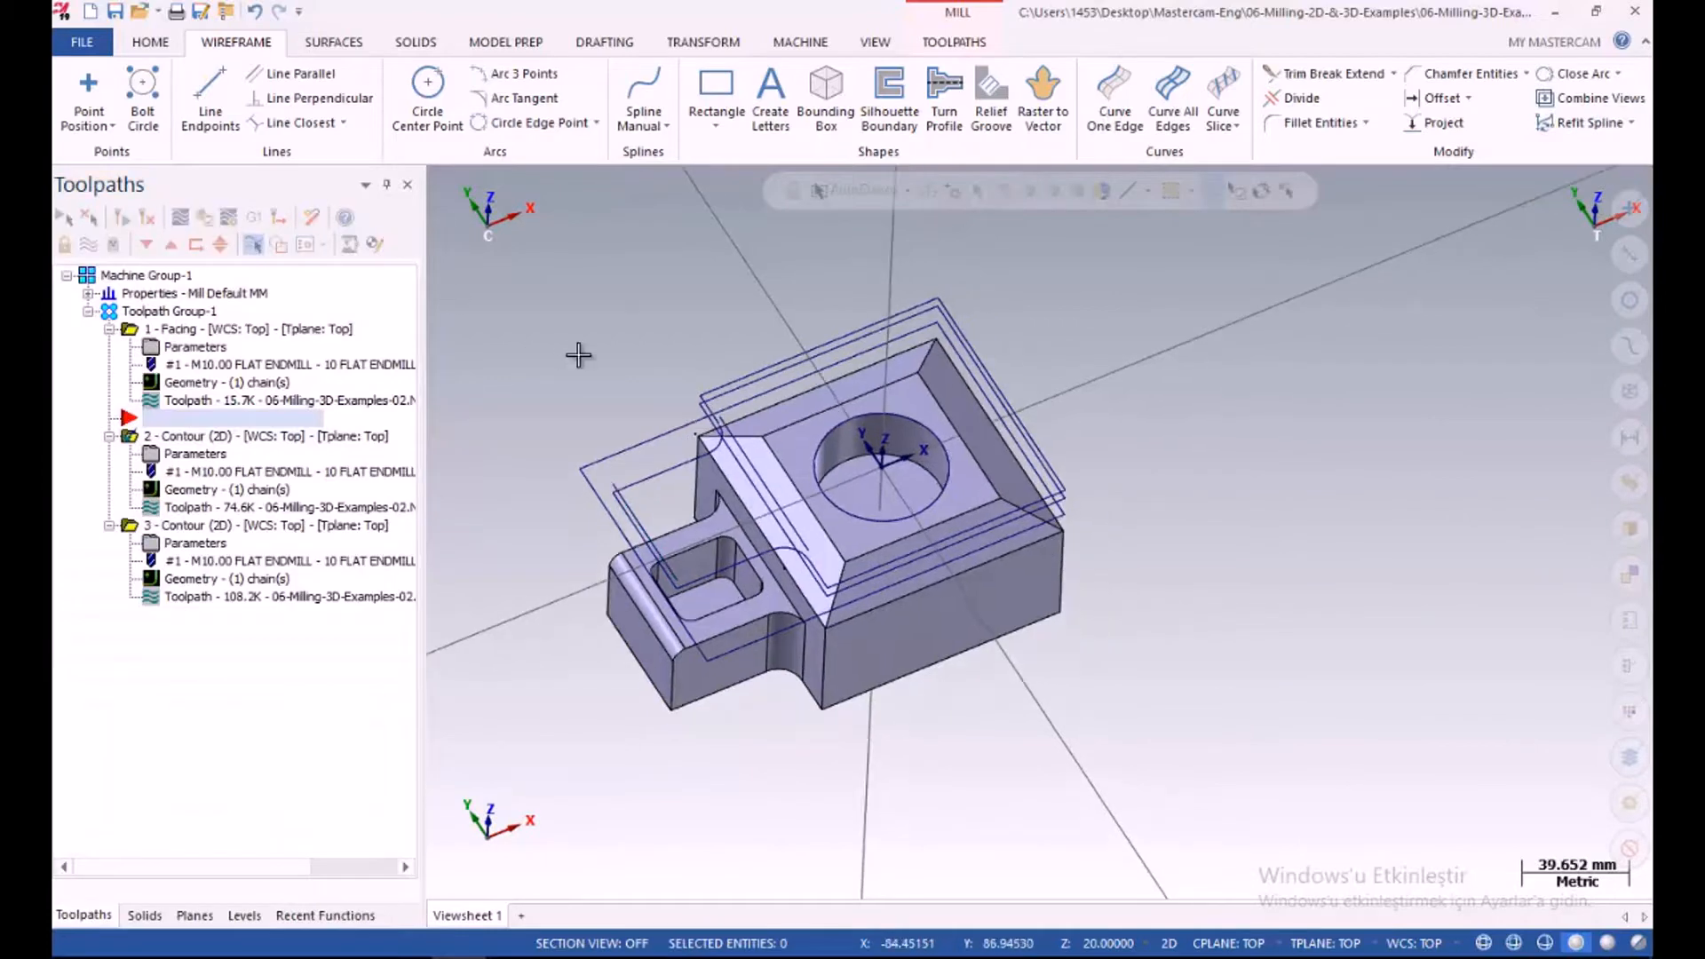
middle_drag(581, 355, 626, 405)
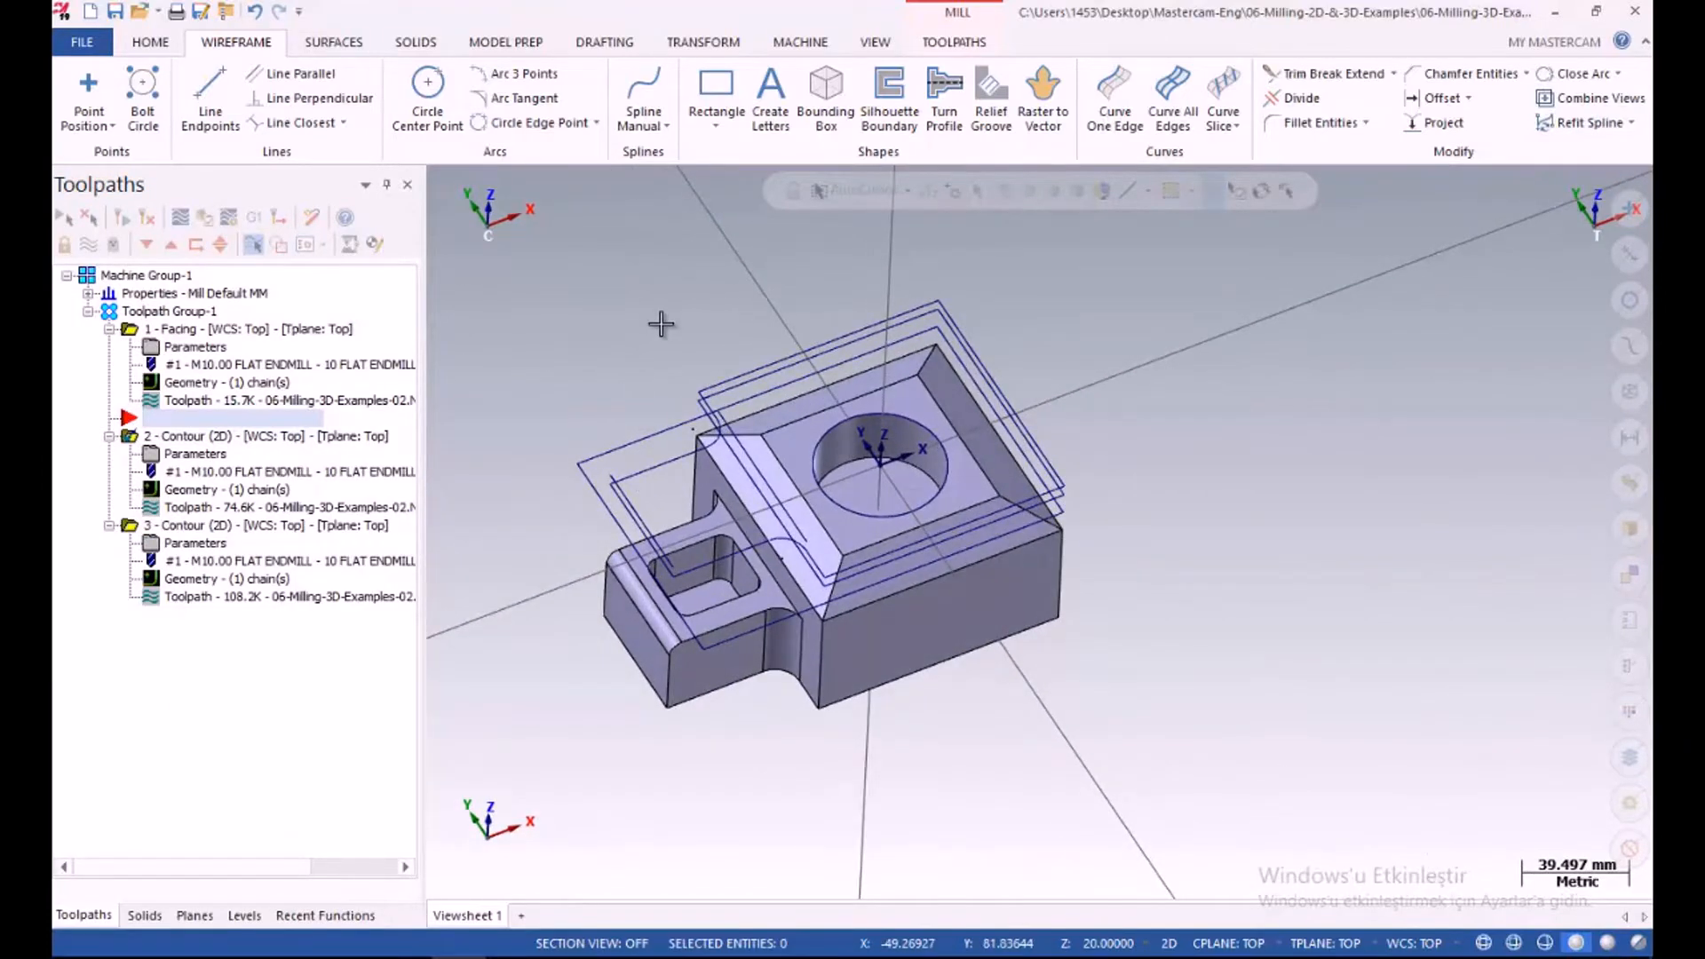
Extend both ends of the arm-end line to the block outline's full width, using its corners with the Trim to point method
click(1318, 73)
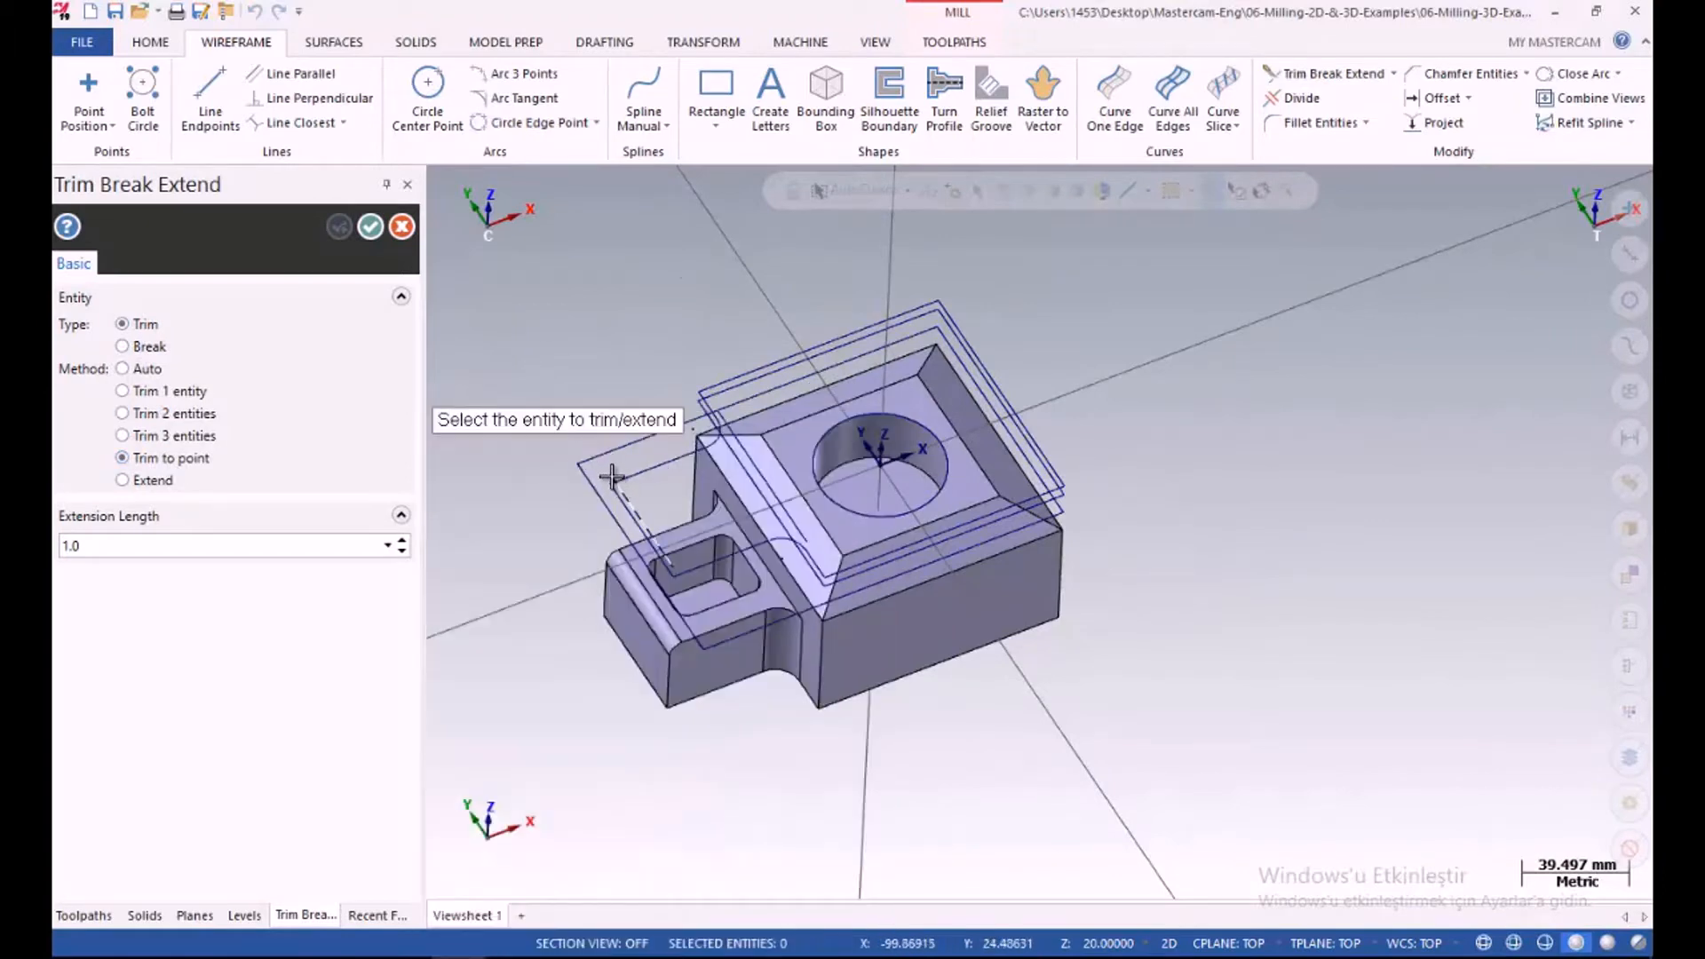
click(611, 477)
middle_drag(506, 487, 707, 382)
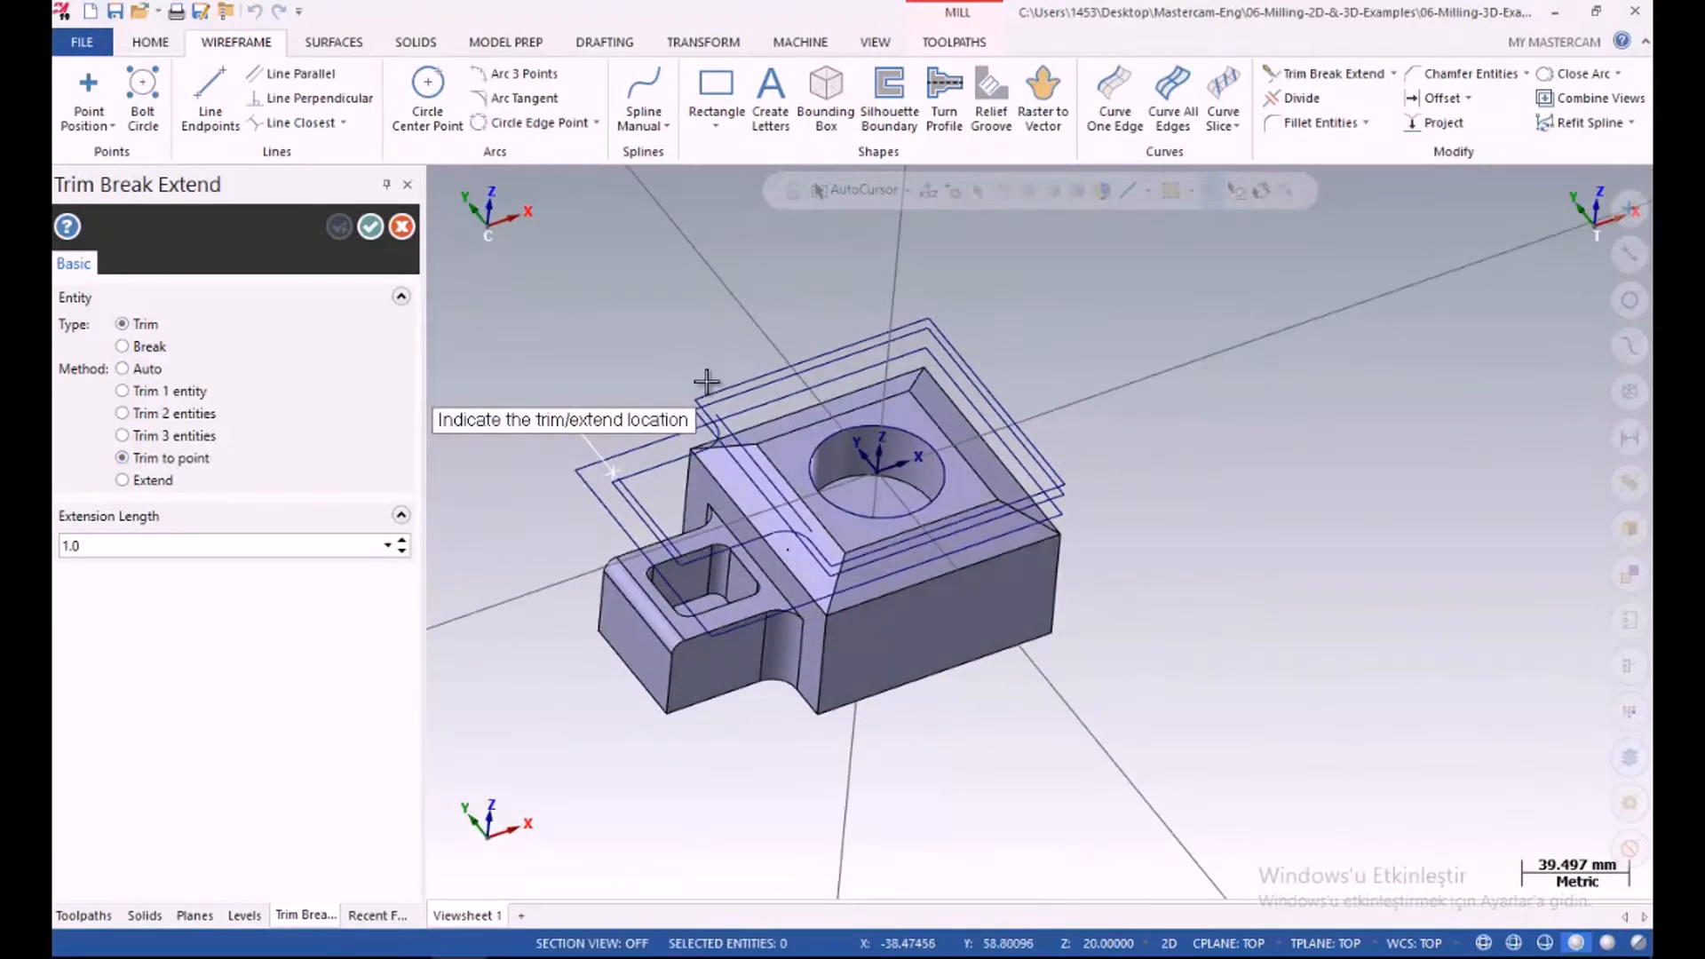
click(695, 401)
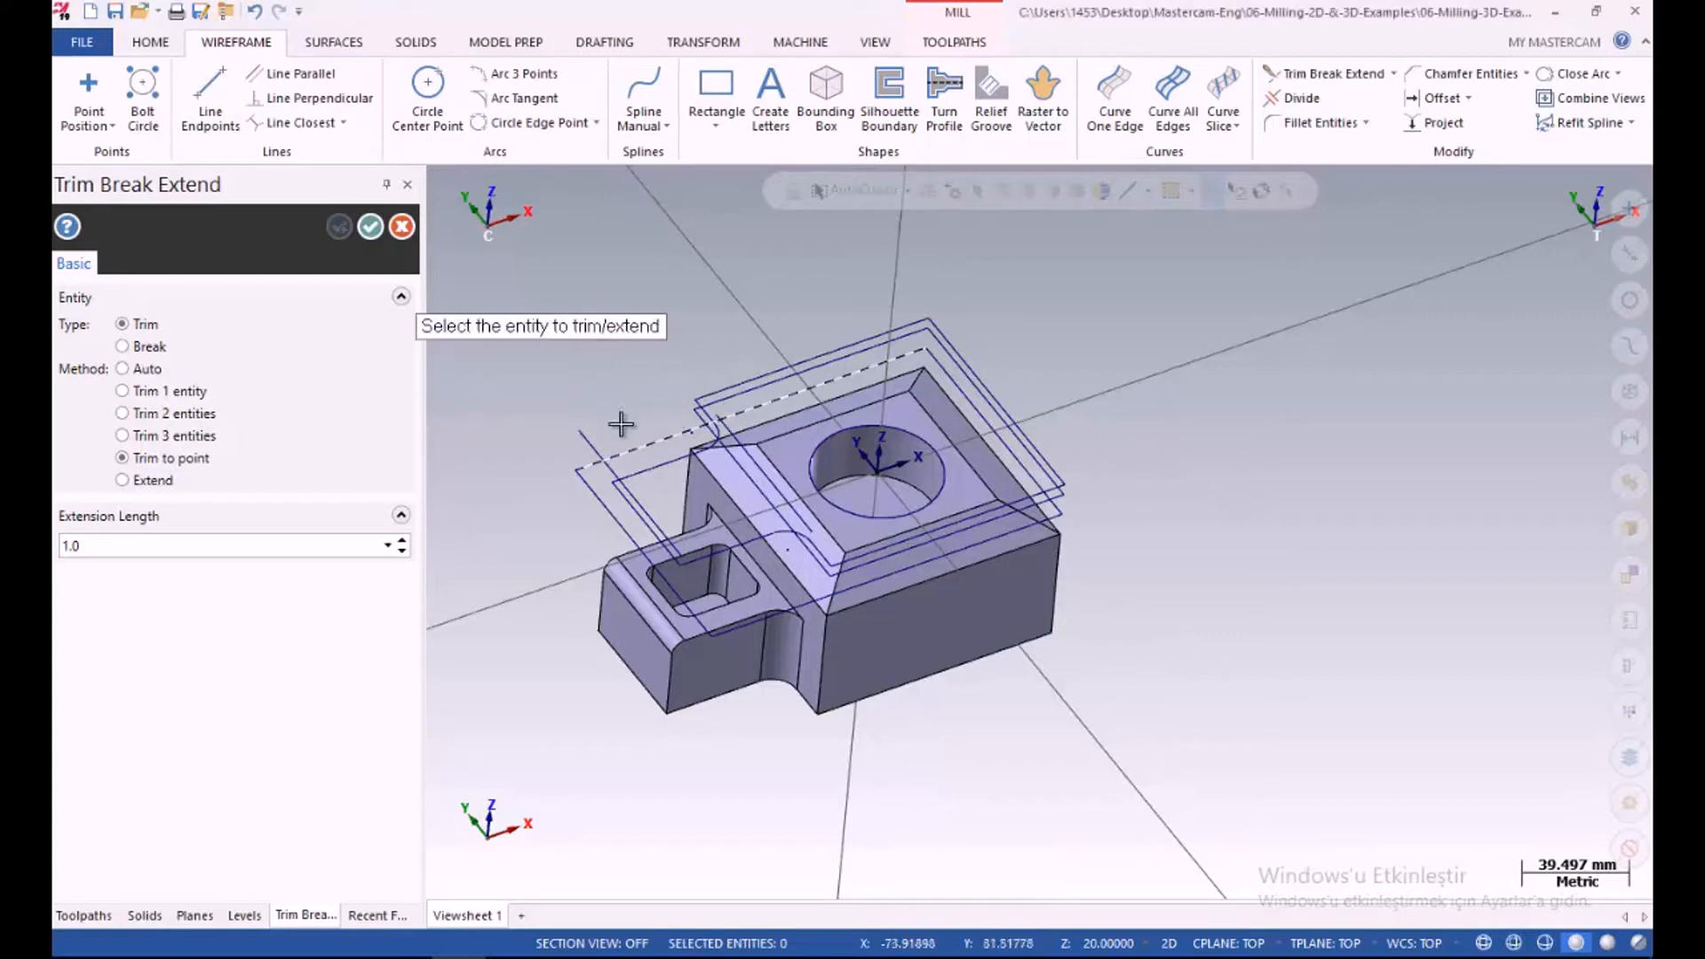
click(665, 530)
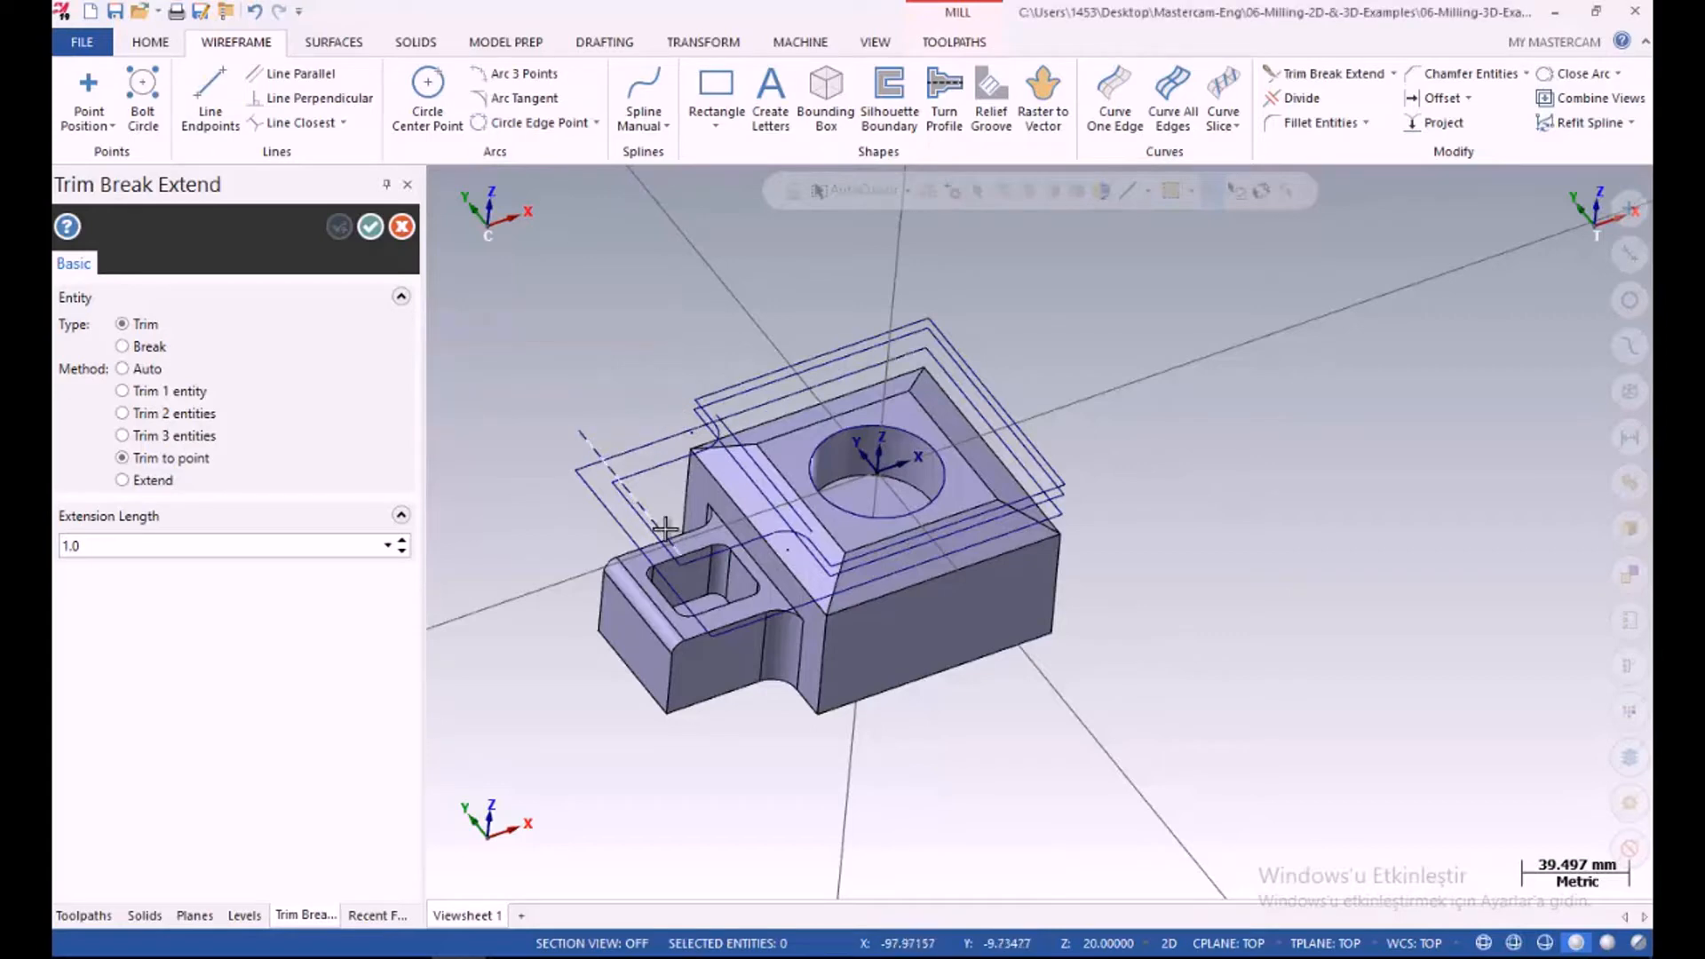
click(830, 577)
Extend both ends of the line where the arm meets the block to the block outline's corners
middle_drag(728, 583, 751, 448)
click(729, 432)
click(689, 398)
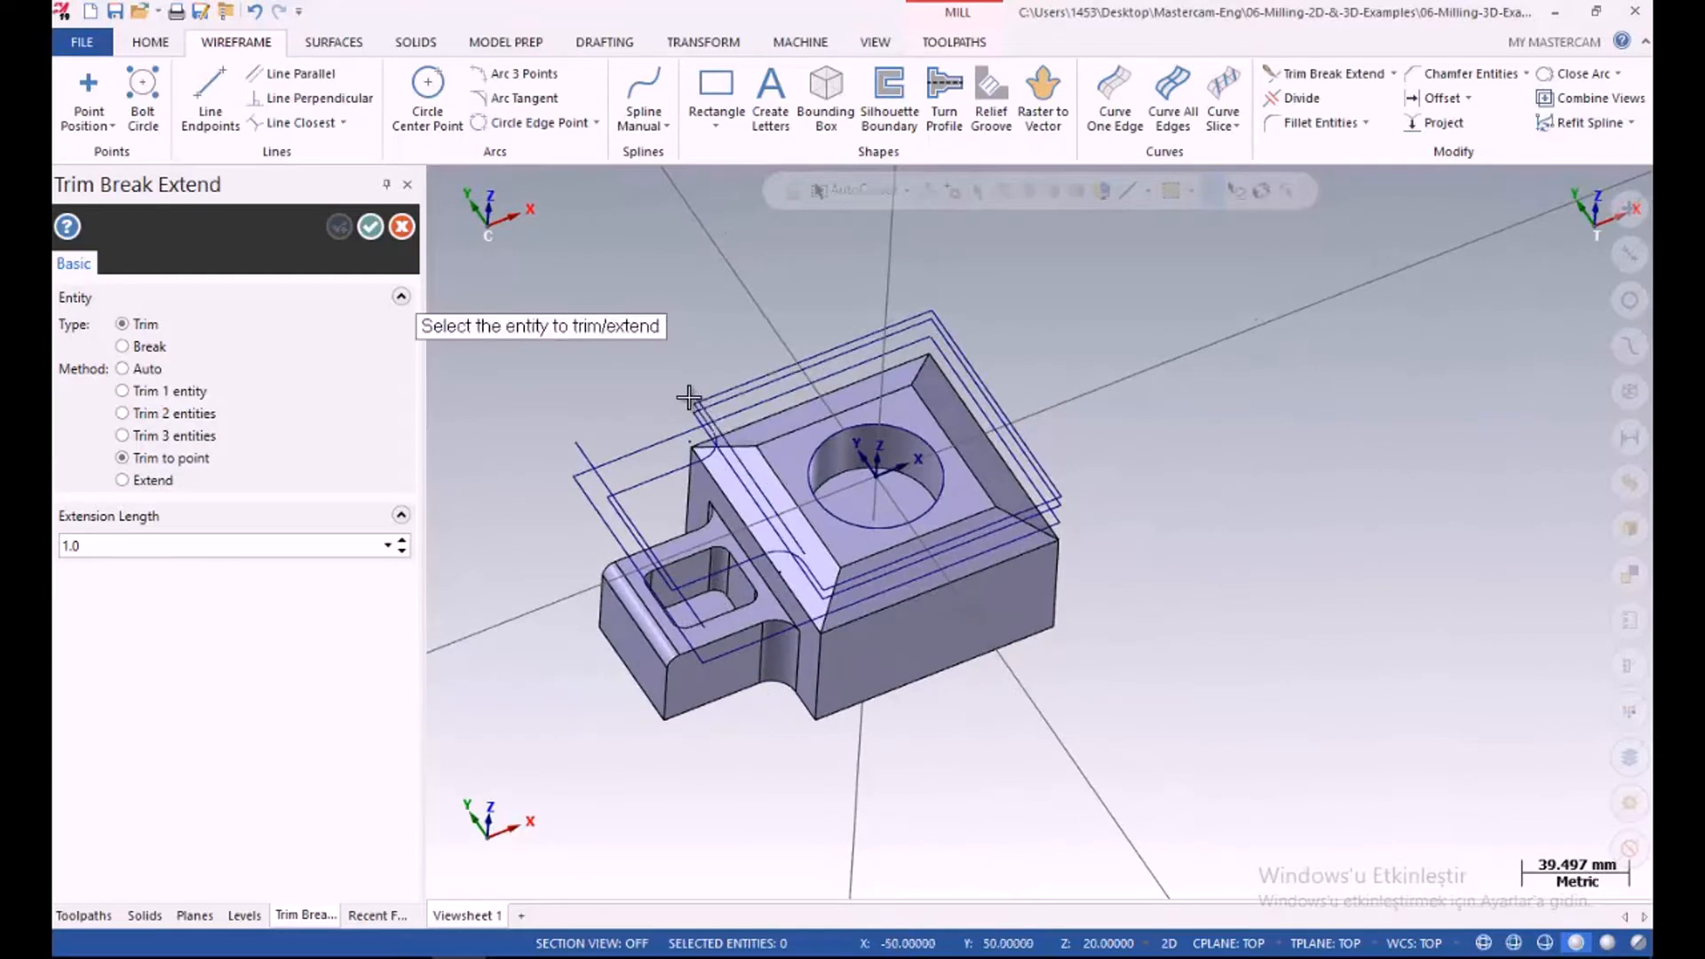
click(815, 546)
click(828, 597)
middle_drag(811, 594, 759, 584)
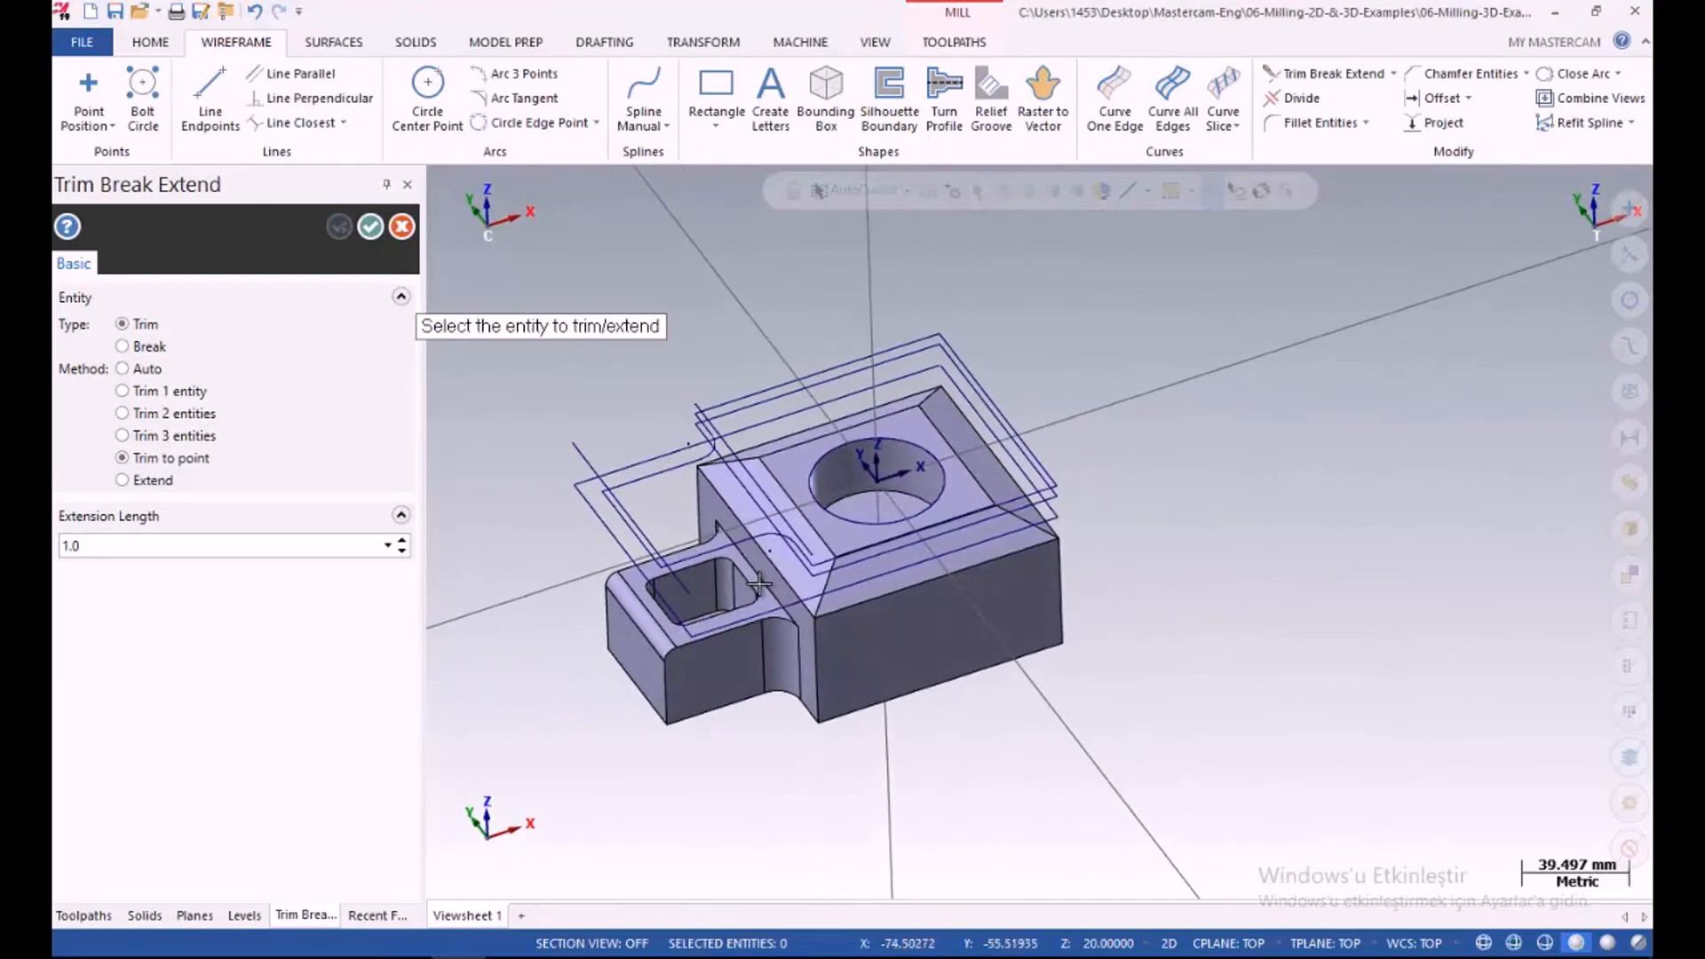
click(370, 226)
Create a parallel line offset 10 mm outward from the extended arm-end line
click(272, 73)
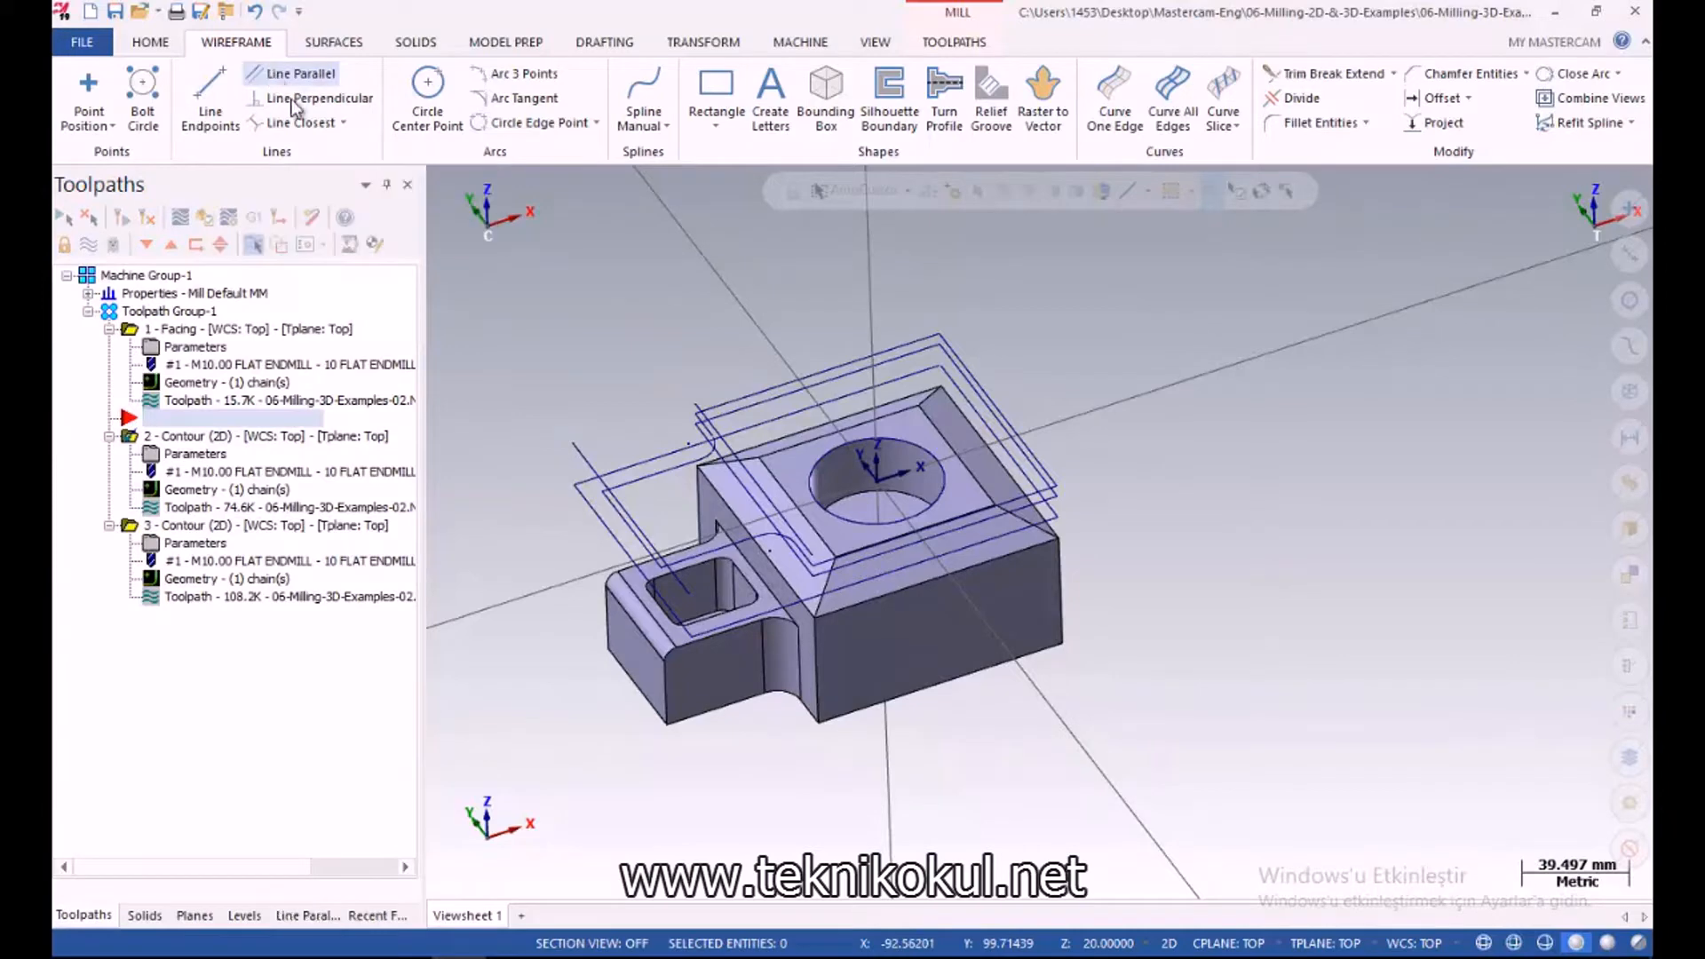
click(572, 453)
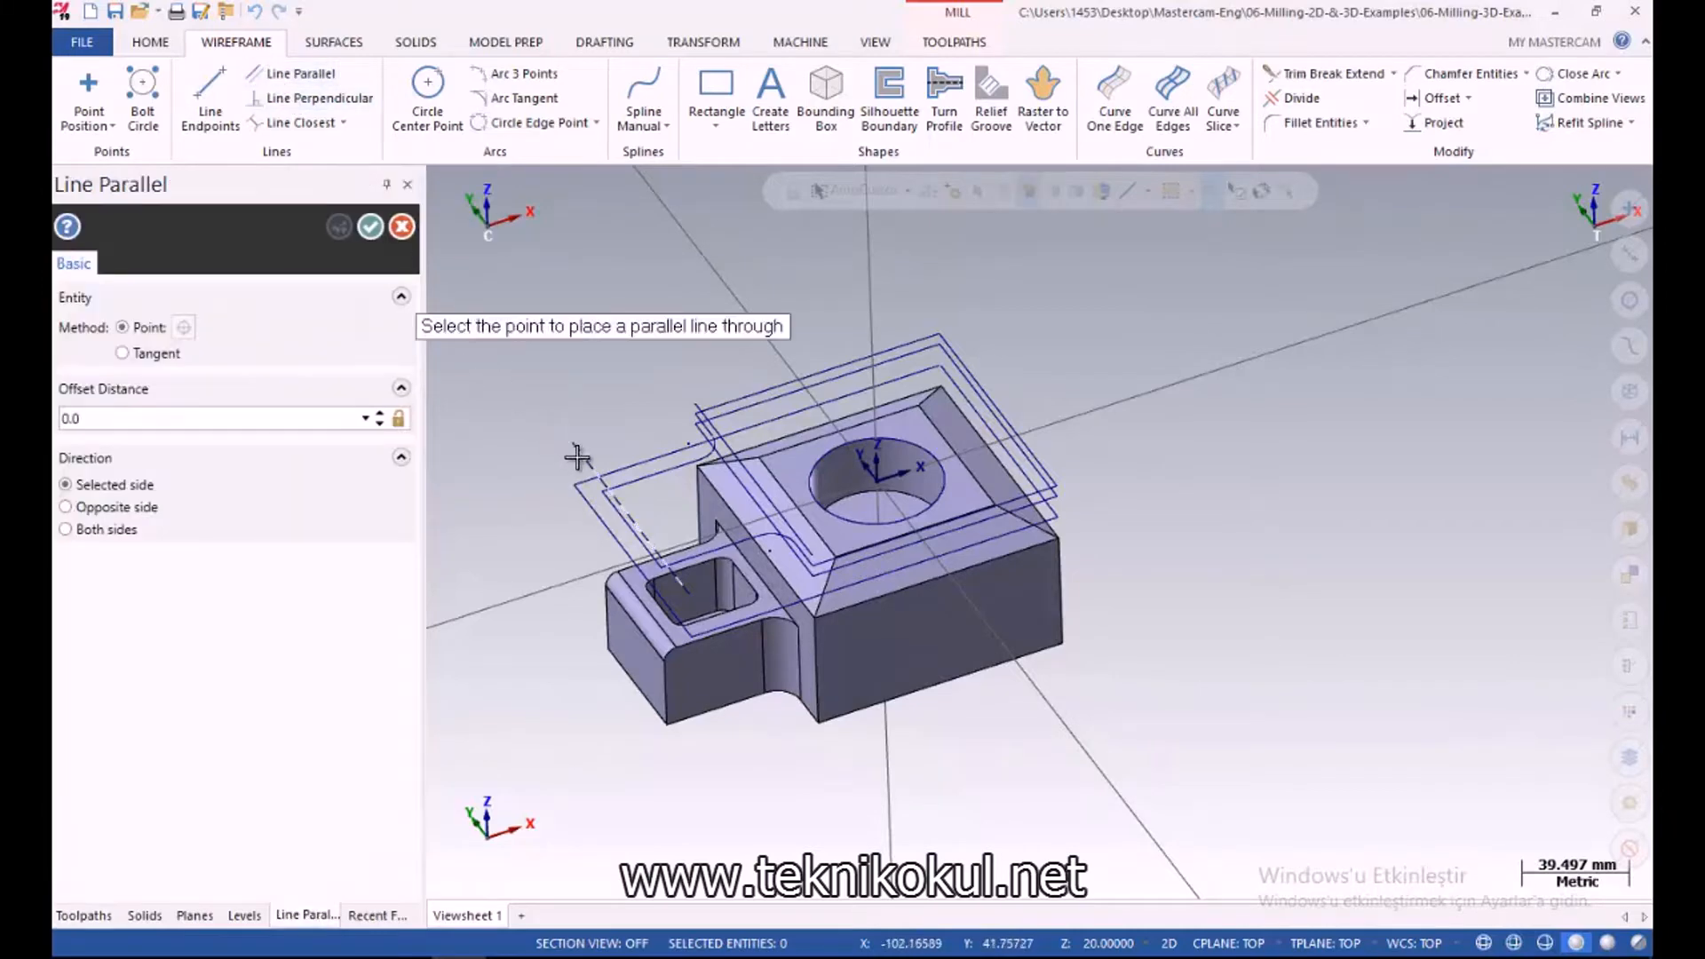
click(533, 472)
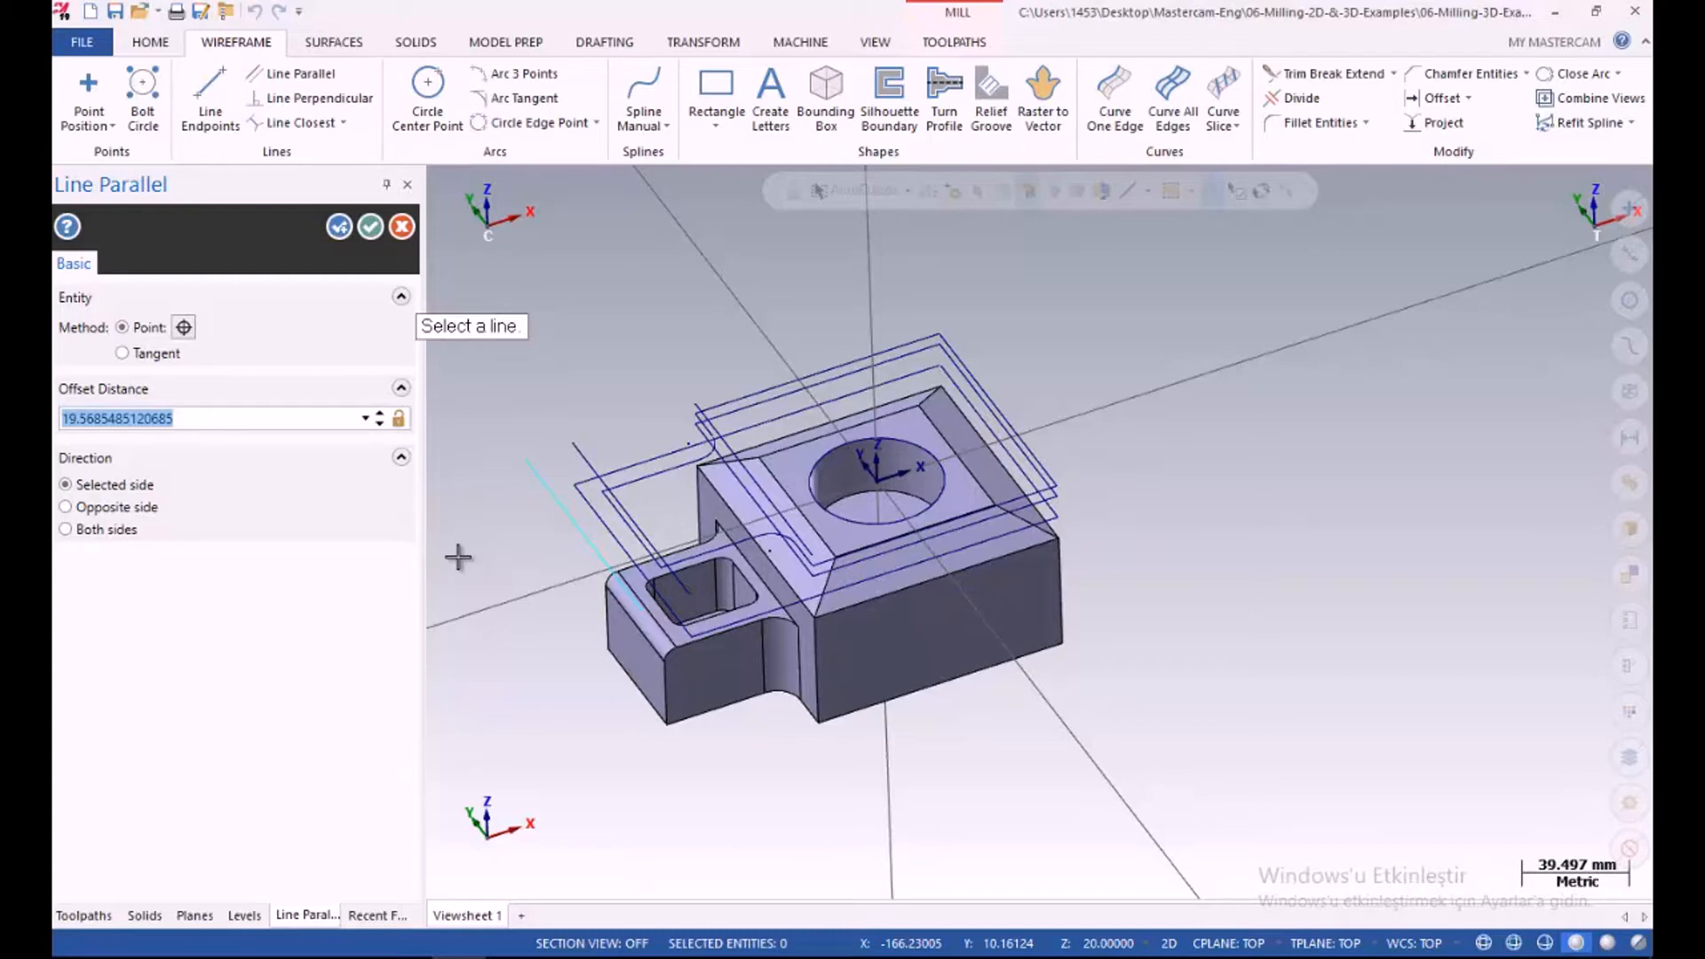
text(10)
key(Return)
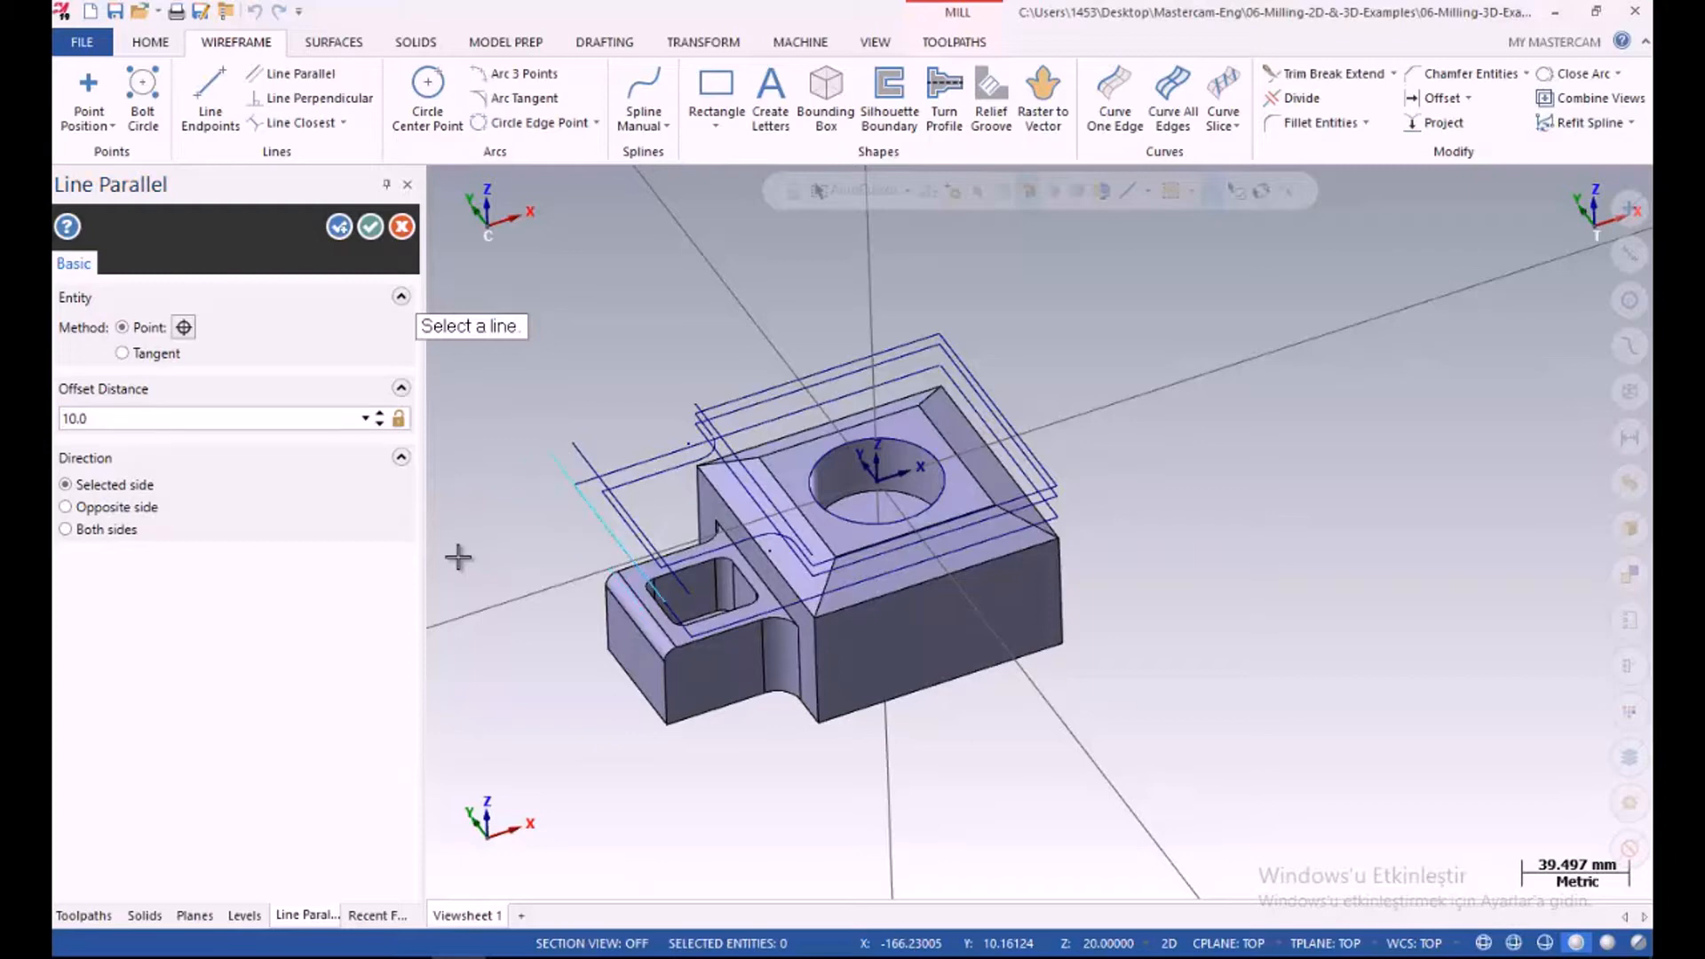
click(371, 227)
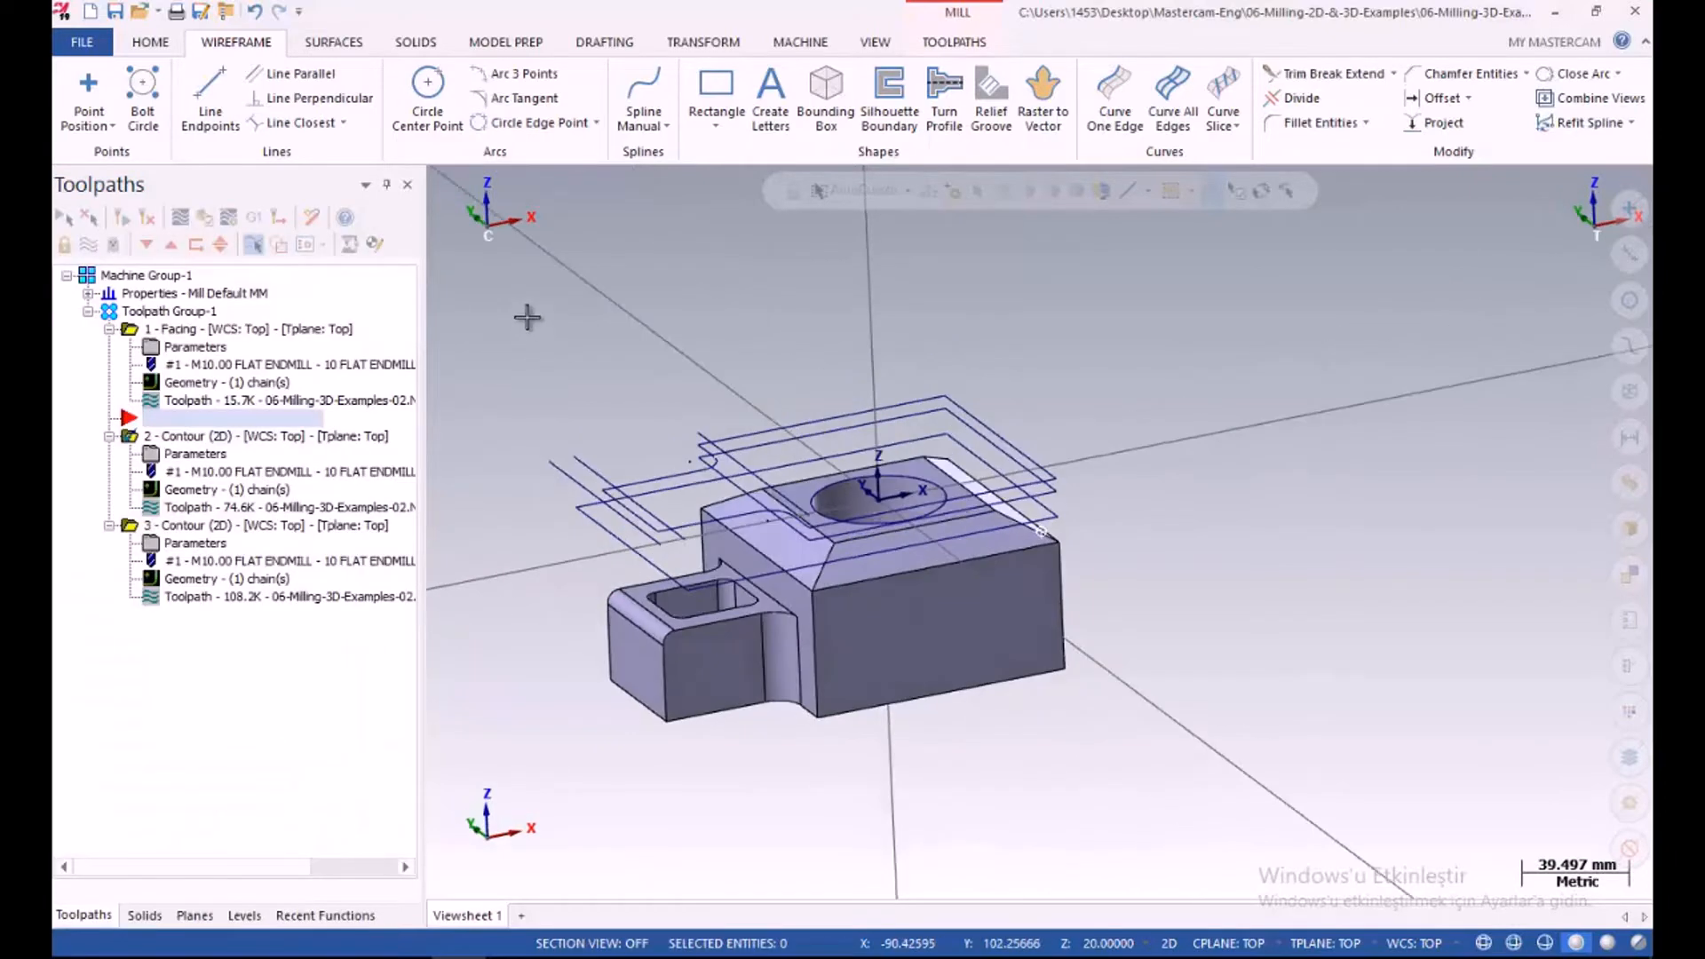
click(594, 434)
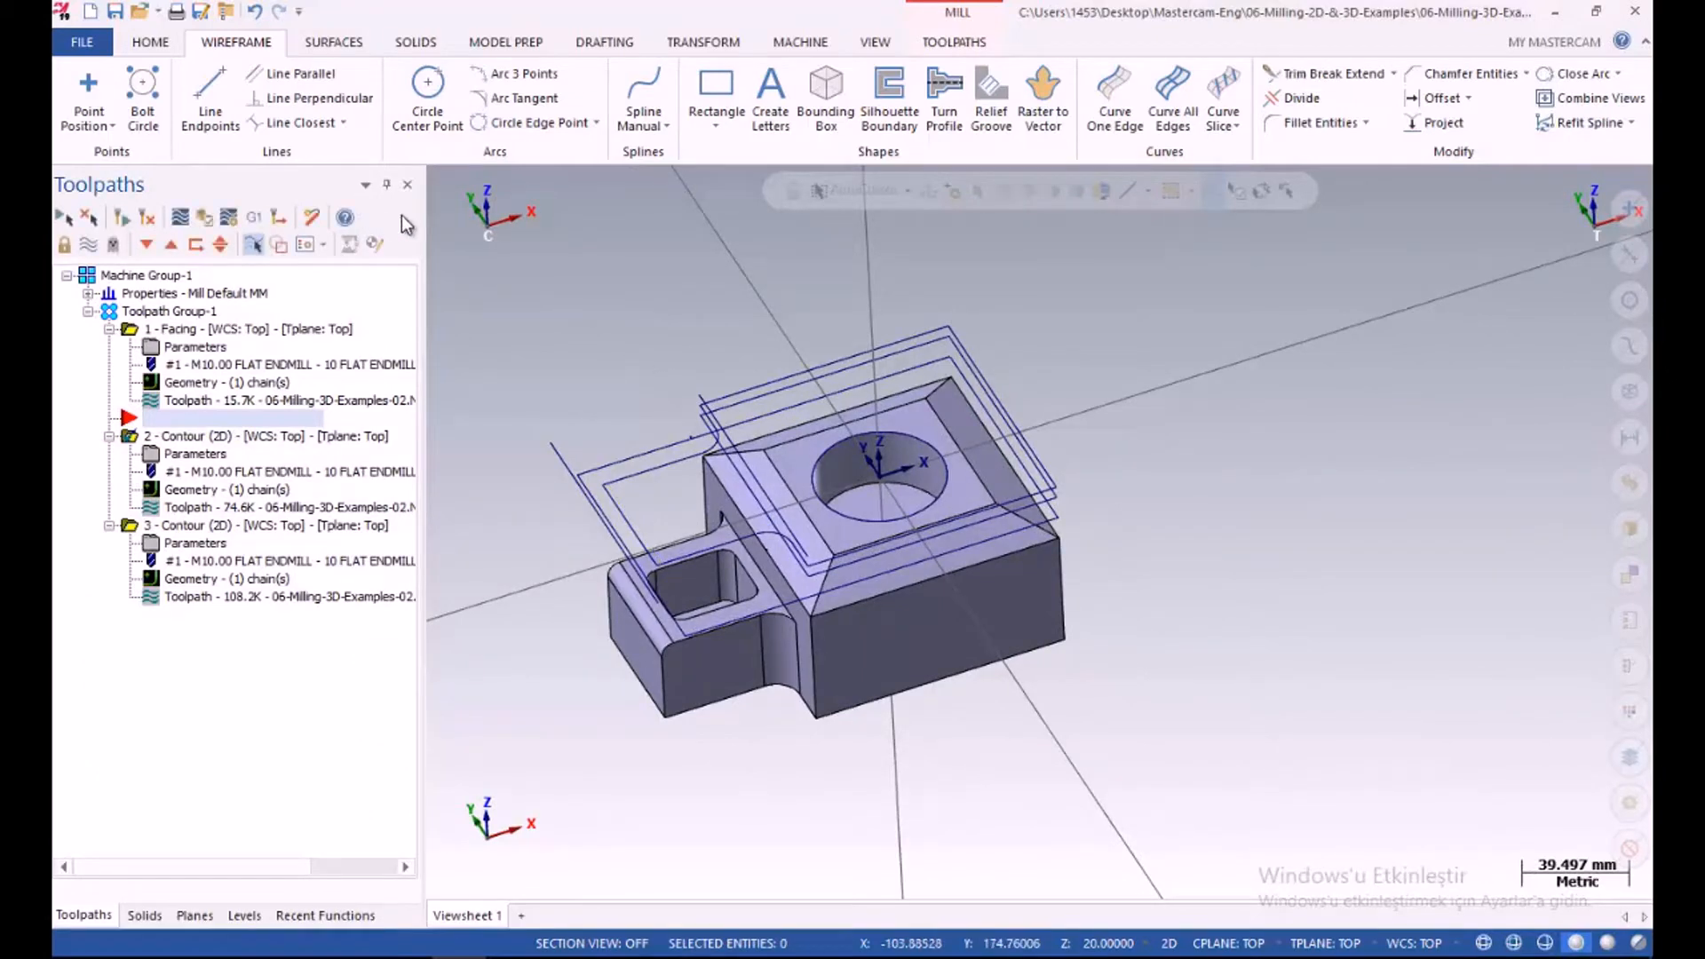
Extend the back ends of the outer parallel line and the line where the arm meets the block by 10 mm
click(1292, 69)
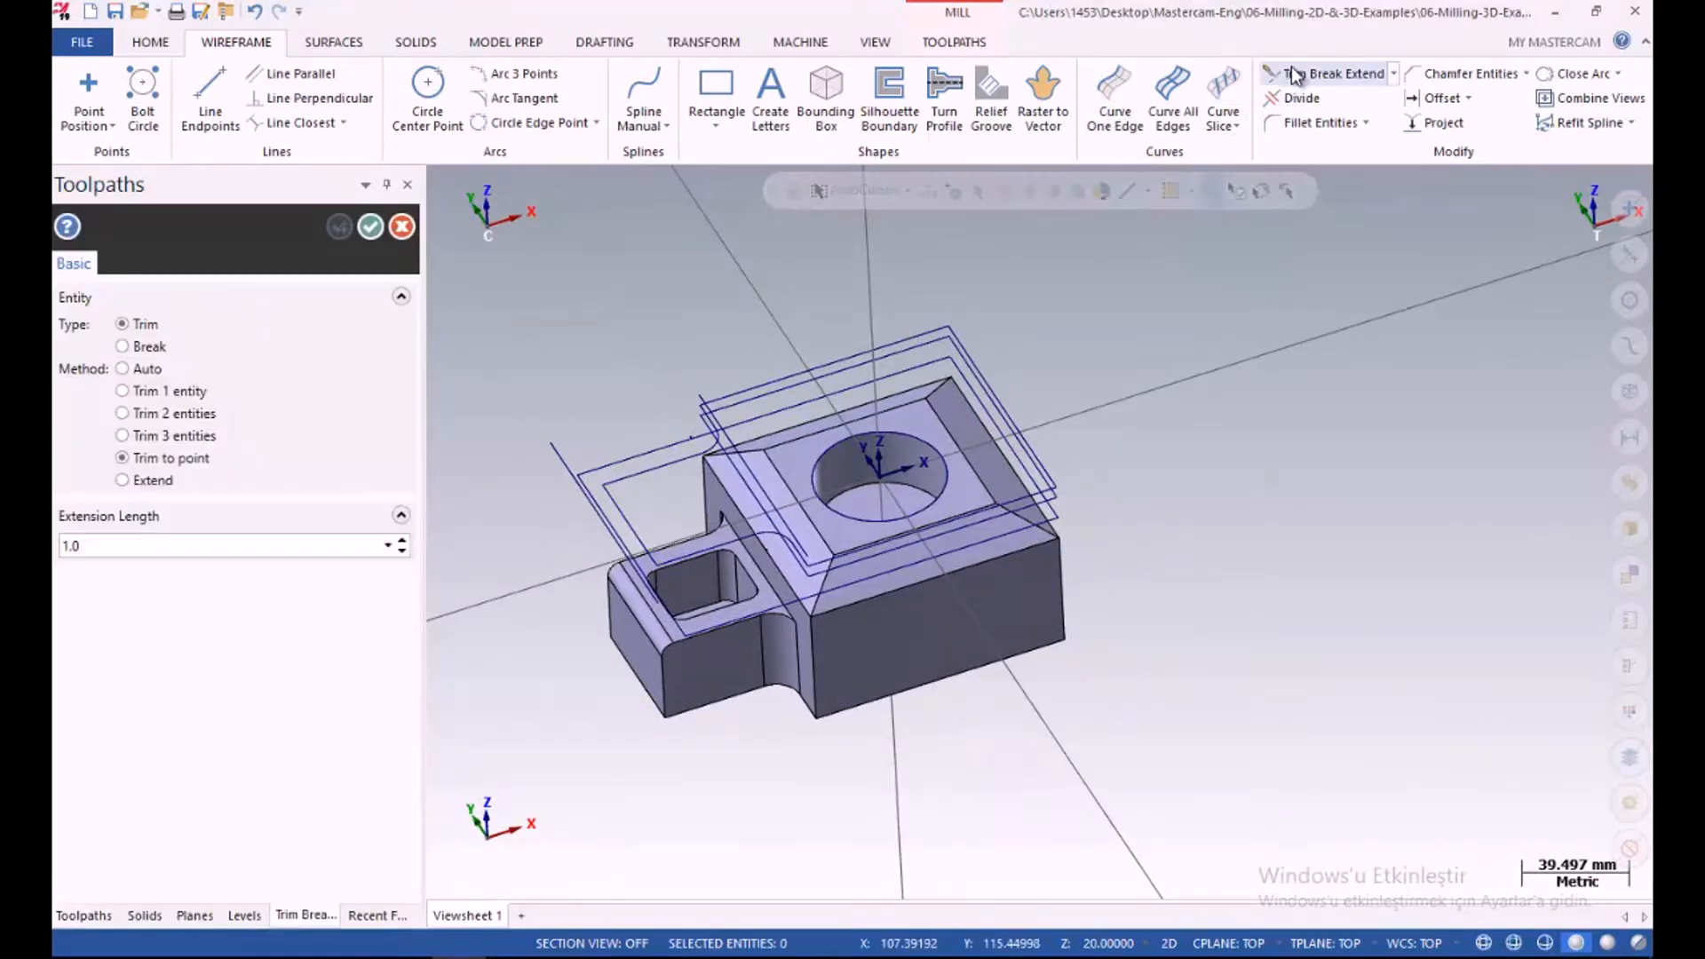
double_click(118, 547)
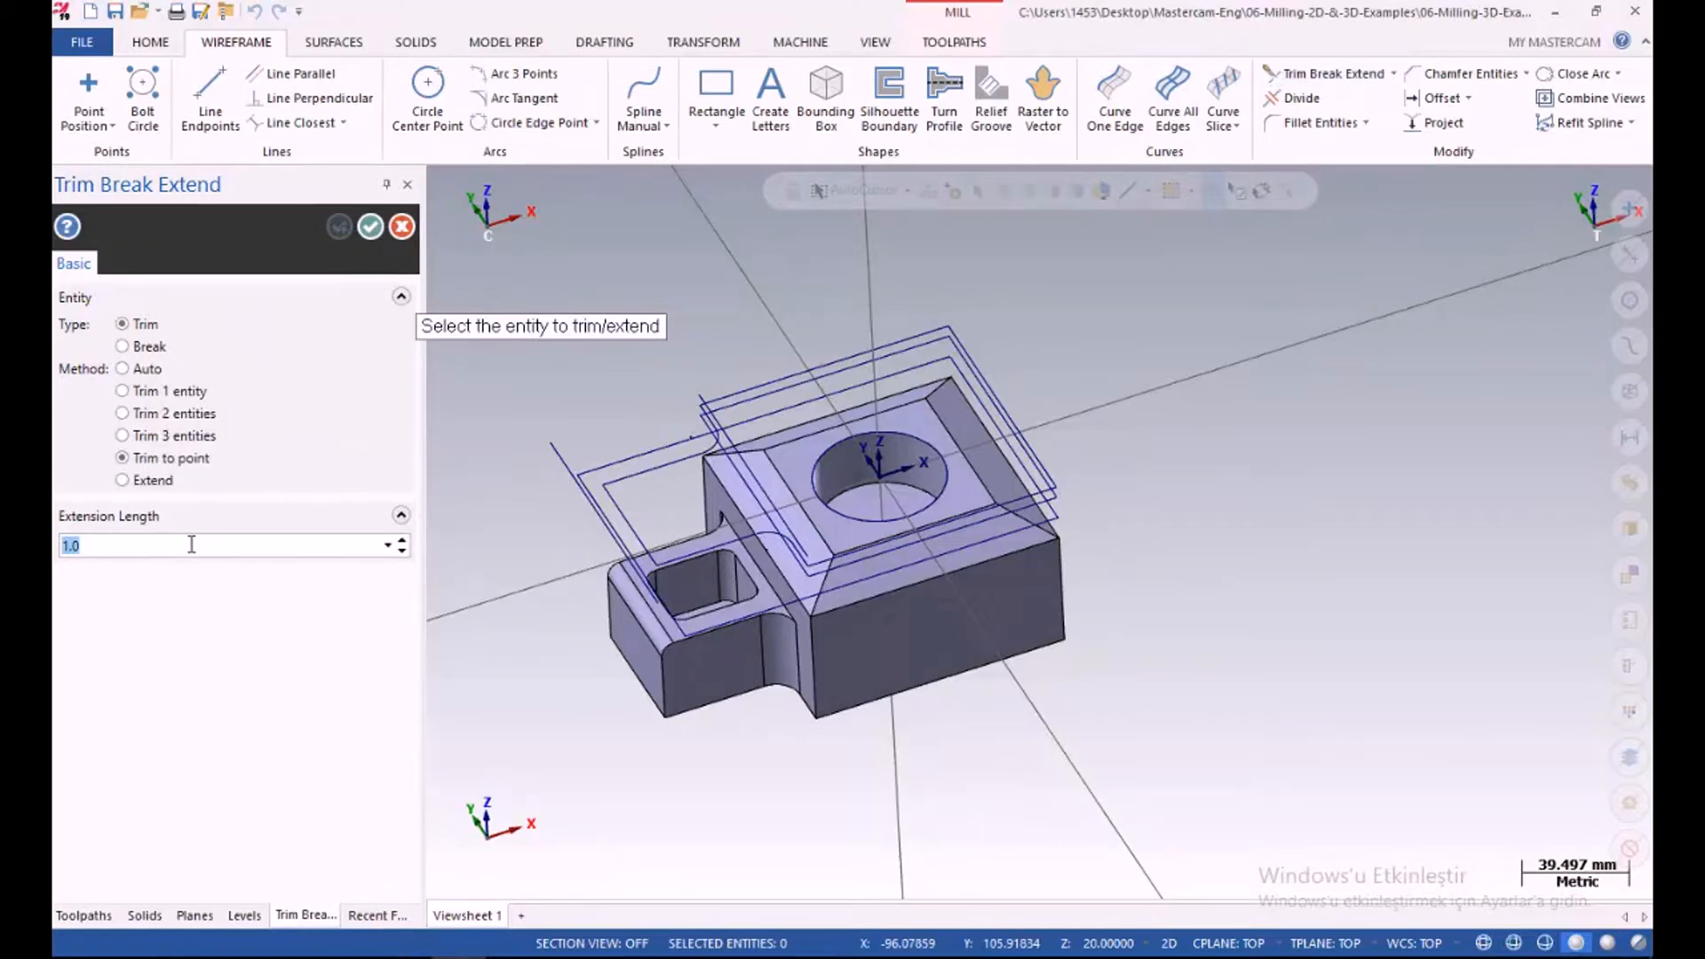
text(5)
key(Tab)
double_click(89, 547)
text(10)
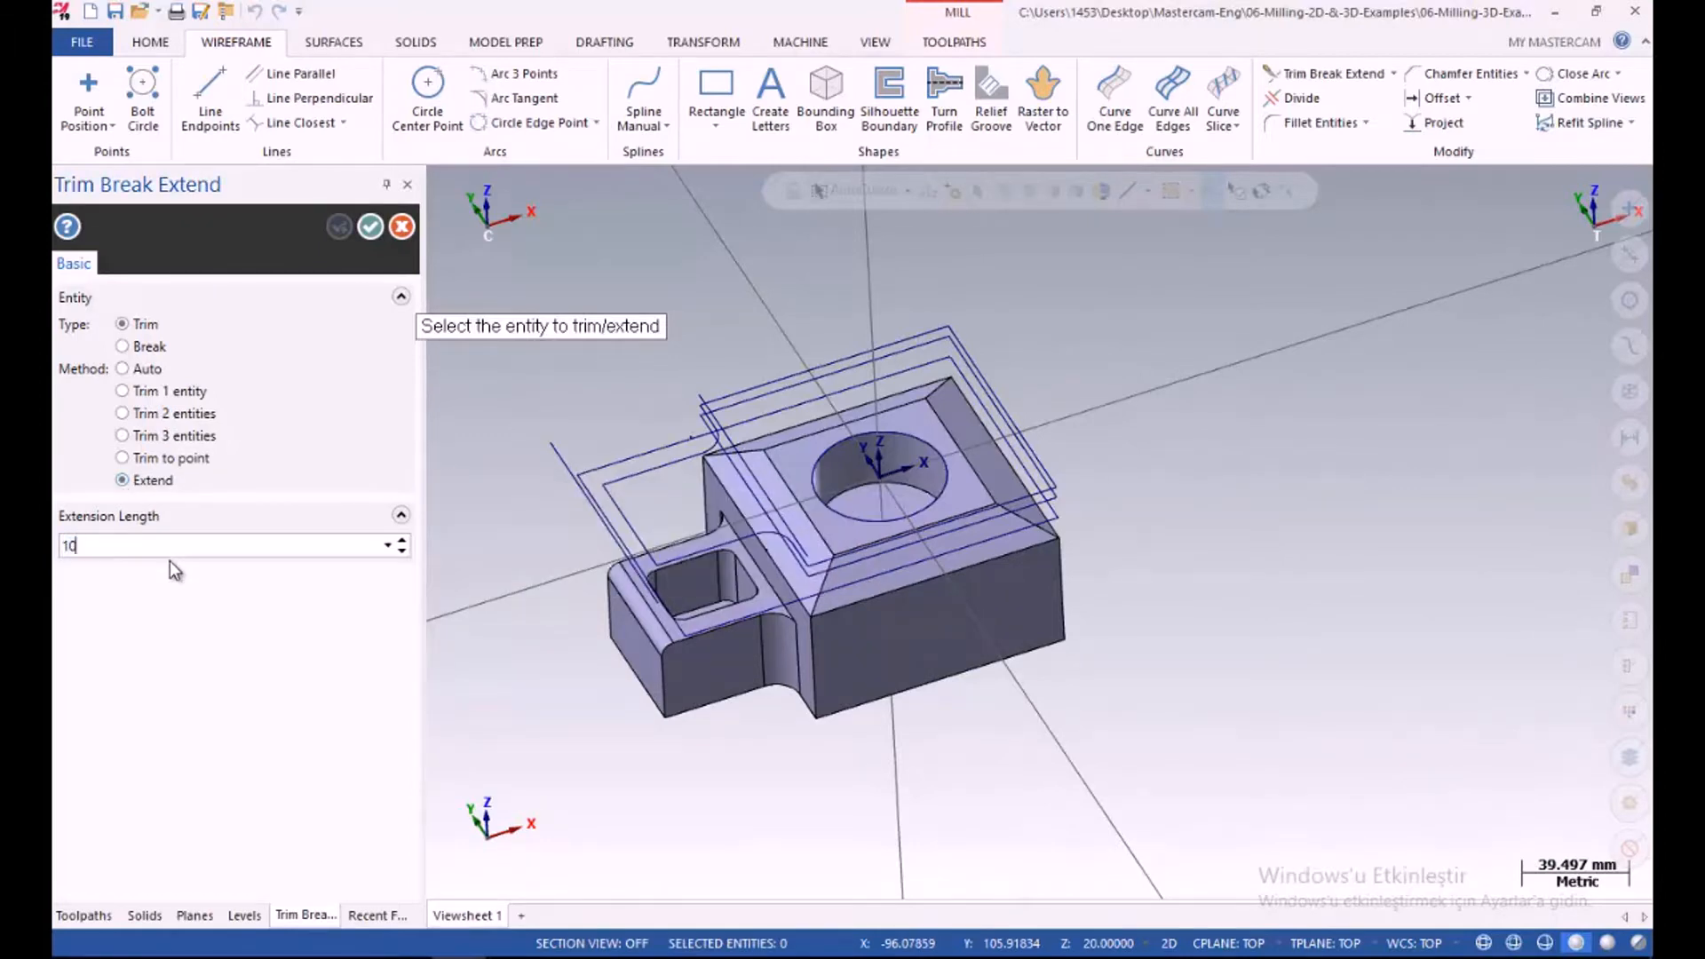
key(Tab)
click(550, 442)
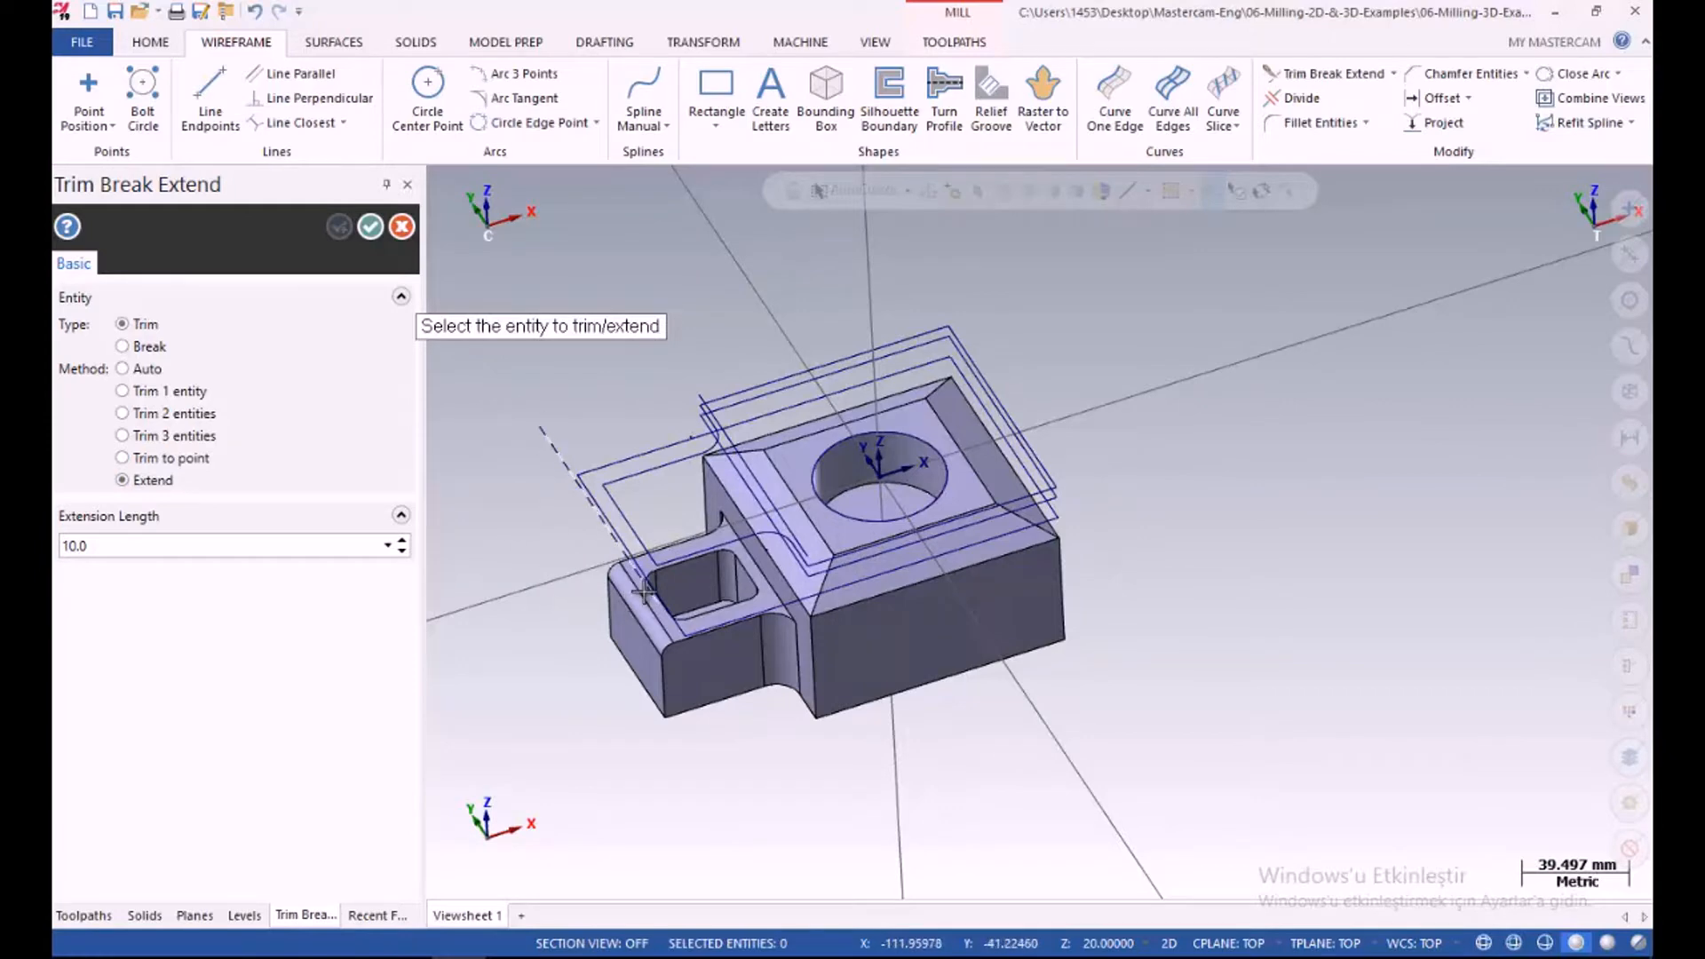
click(704, 386)
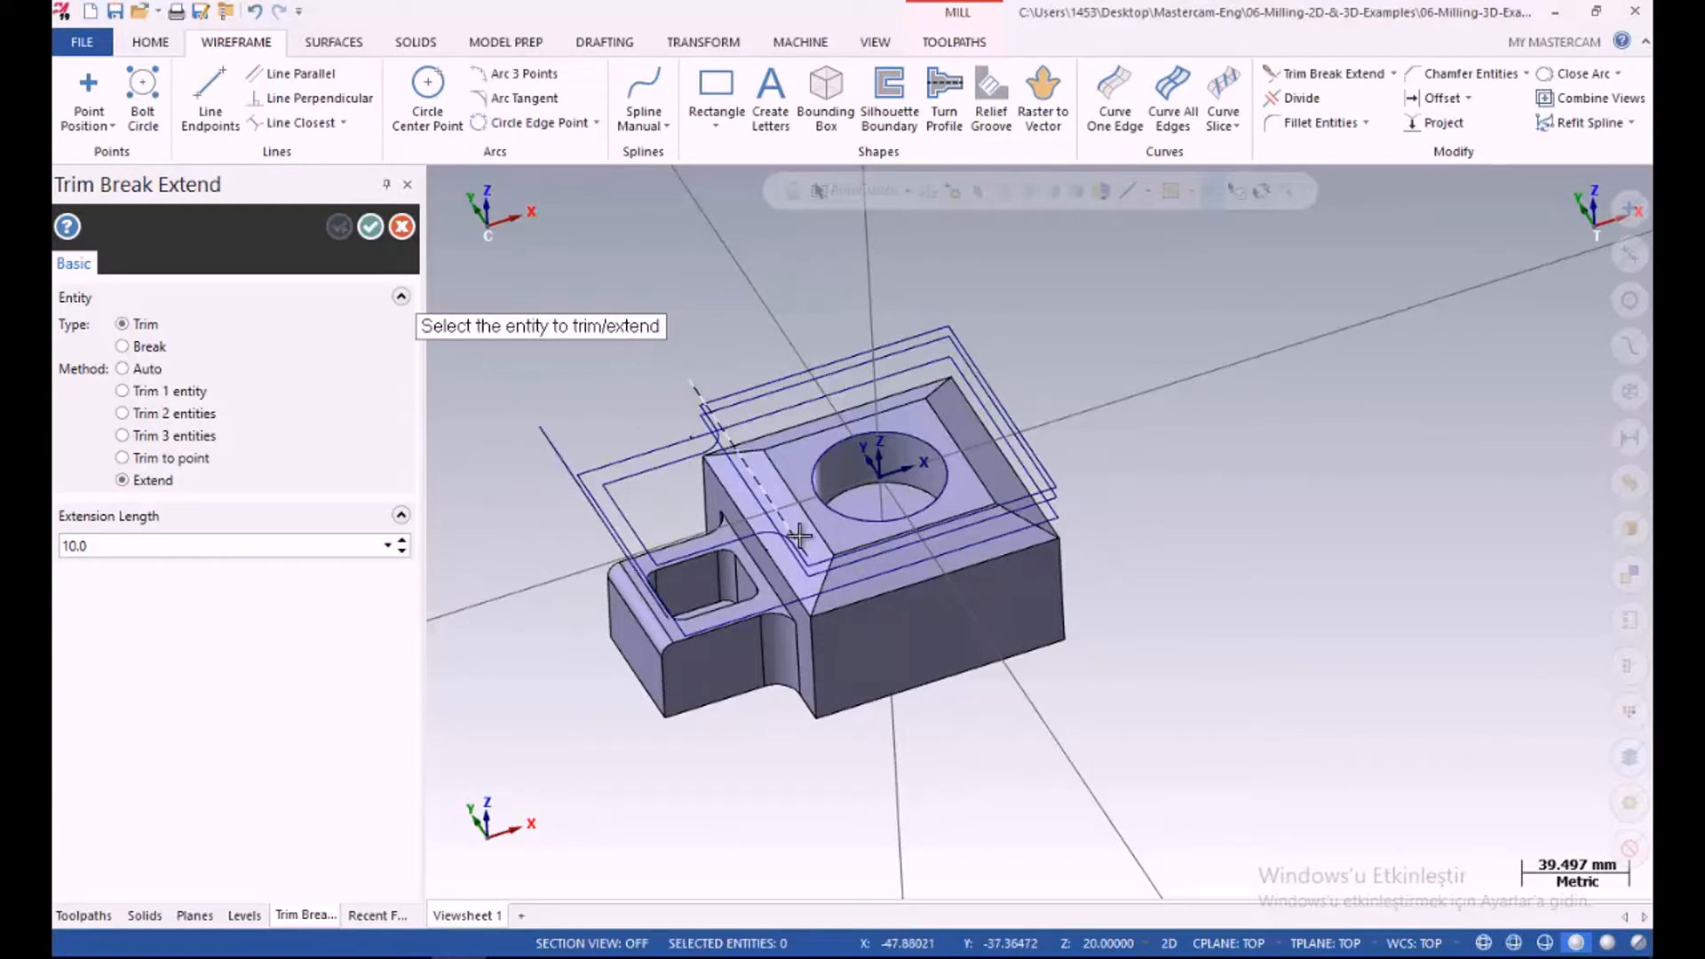
click(380, 230)
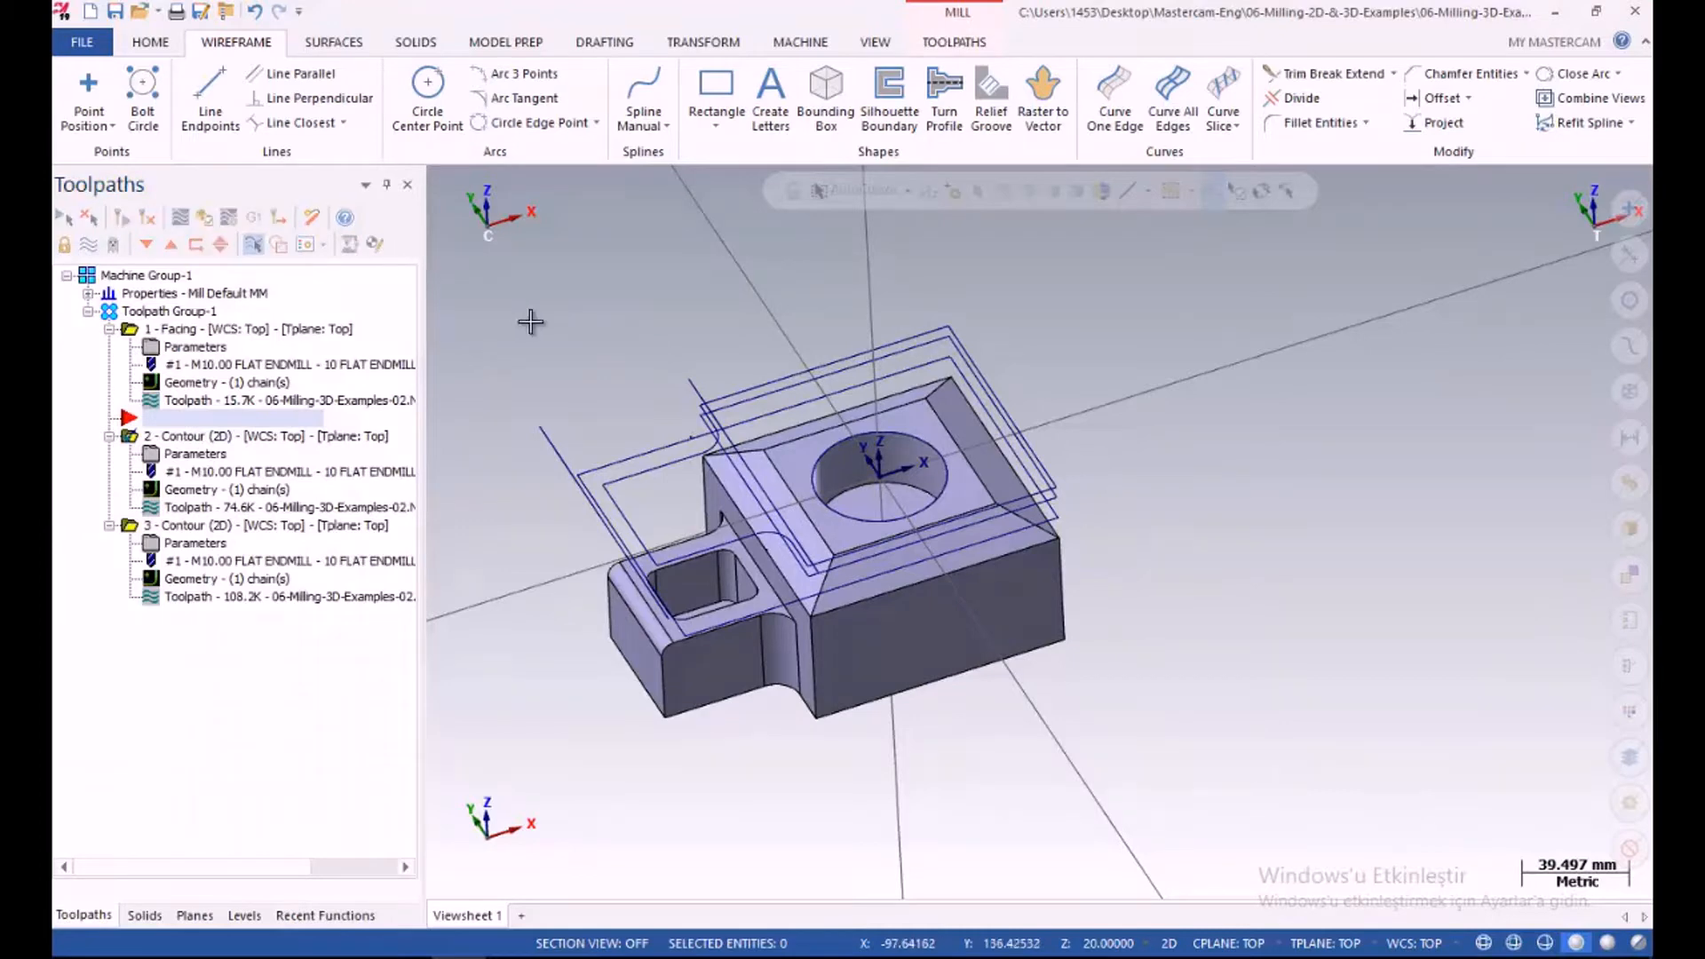
mouse_move(532, 322)
middle_down()
mouse_move(551, 421)
mouse_move(548, 295)
mouse_move(556, 411)
mouse_move(533, 289)
mouse_move(535, 306)
middle_up()
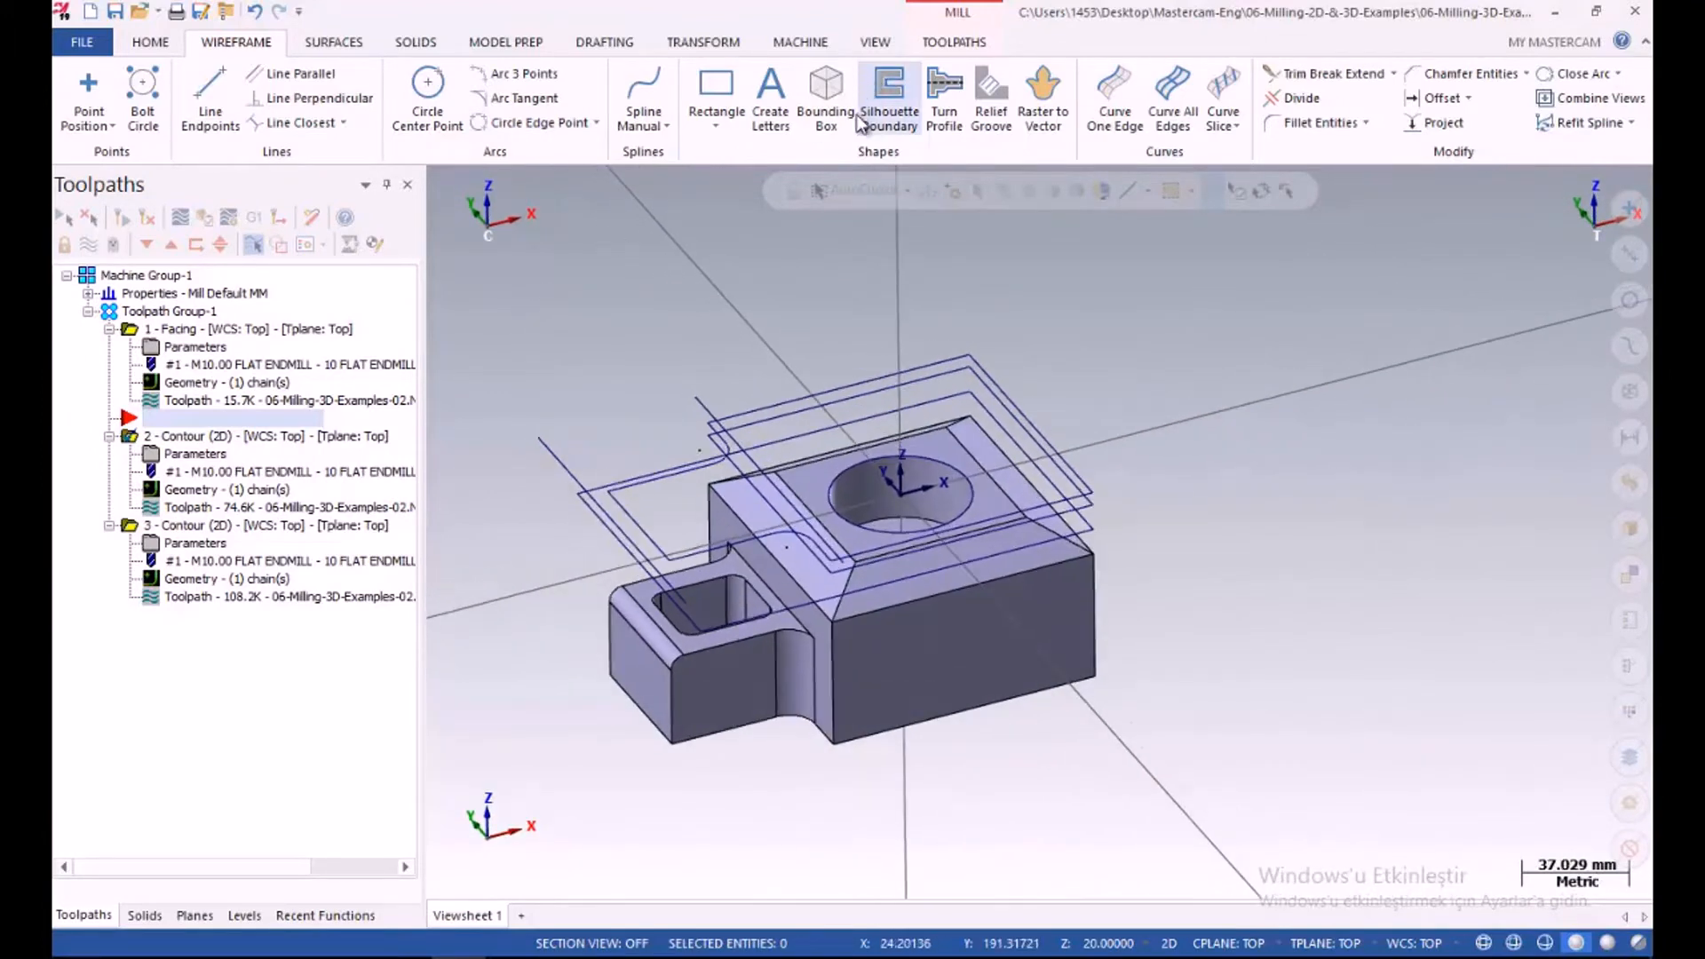
click(826, 98)
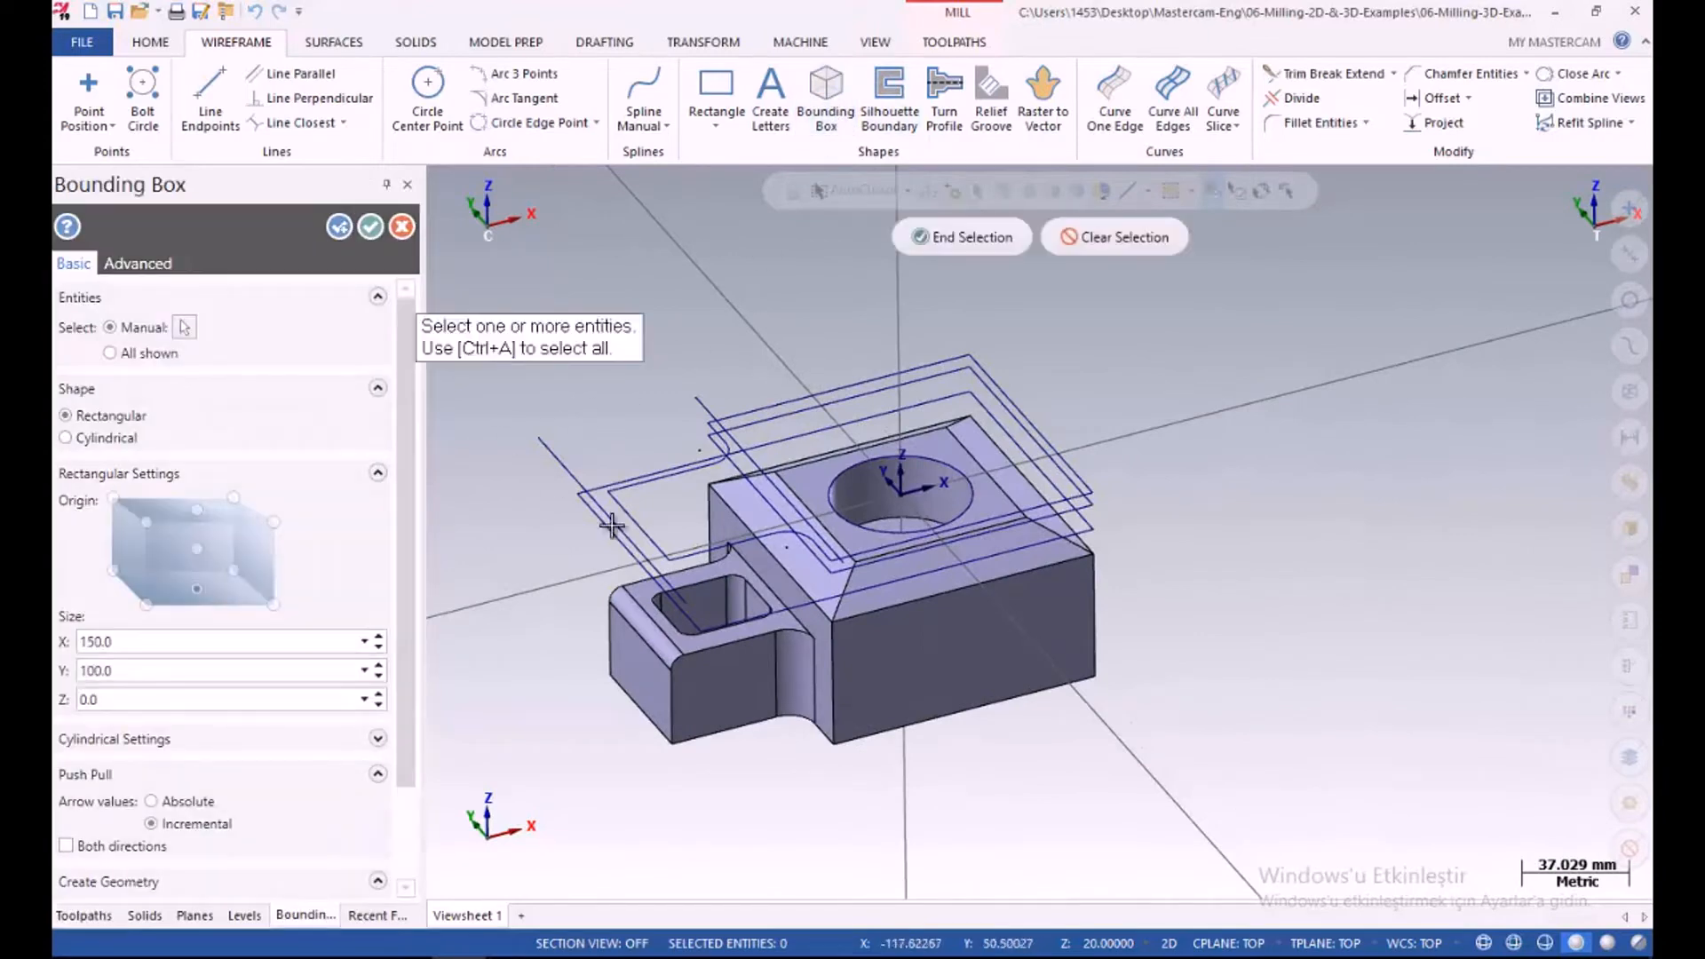
click(407, 230)
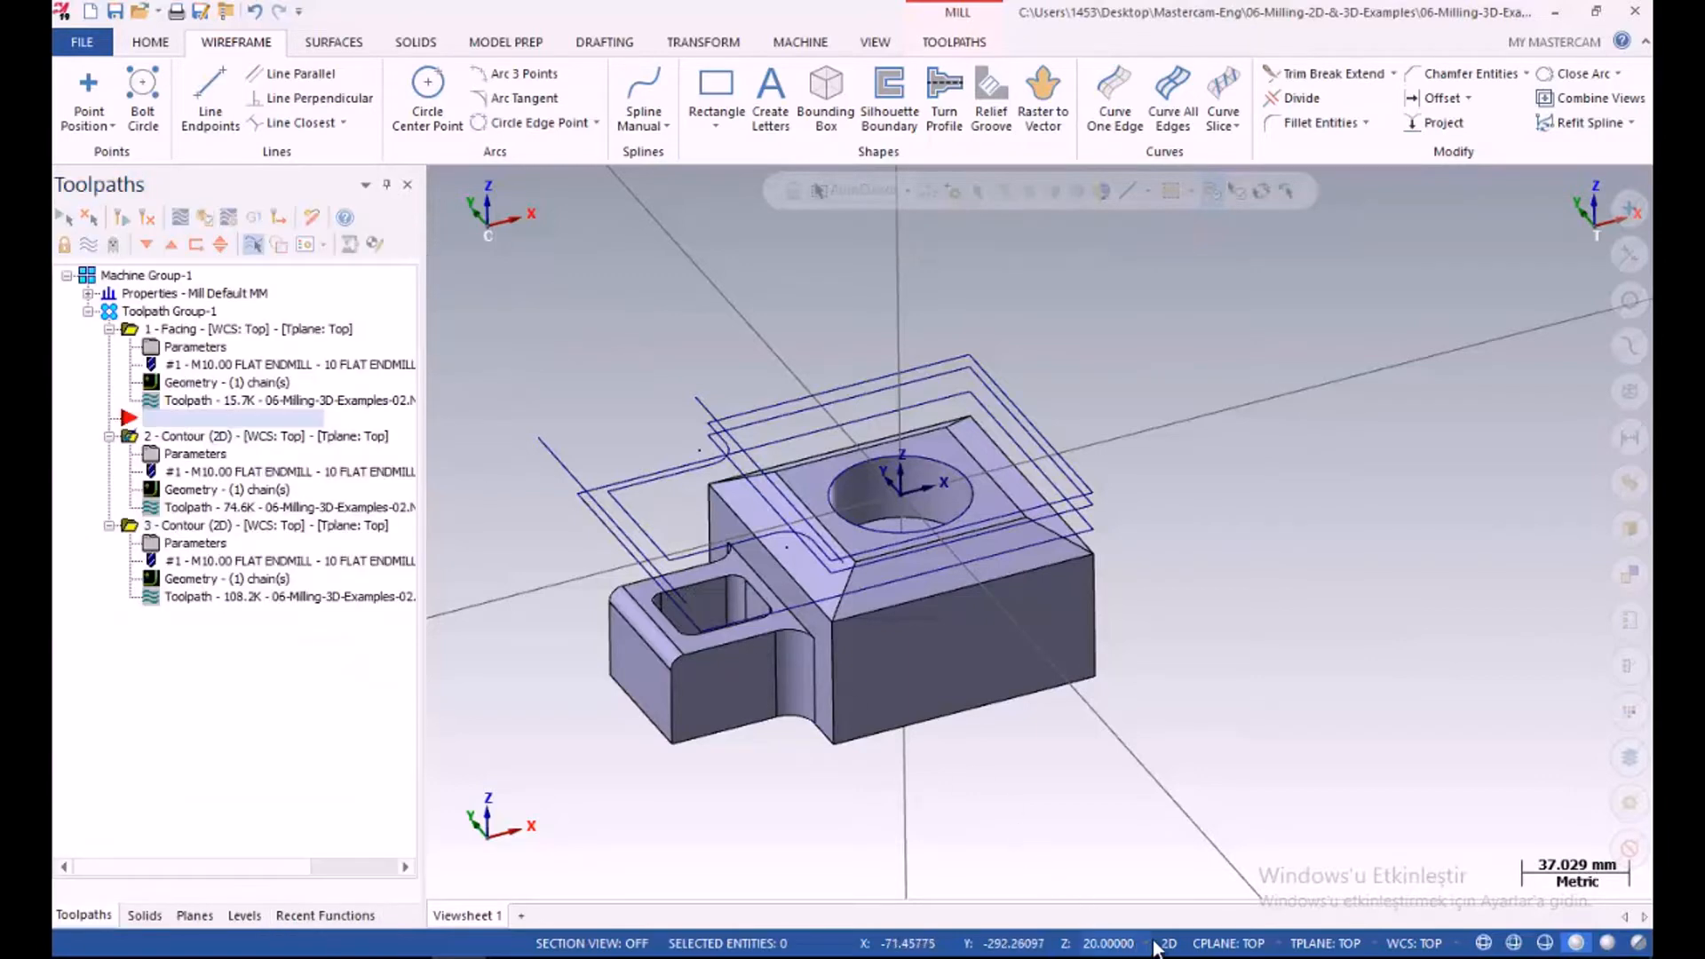
Create a rectangular bounding box around the solid part in 3D construction mode, and undo it
click(815, 94)
click(787, 587)
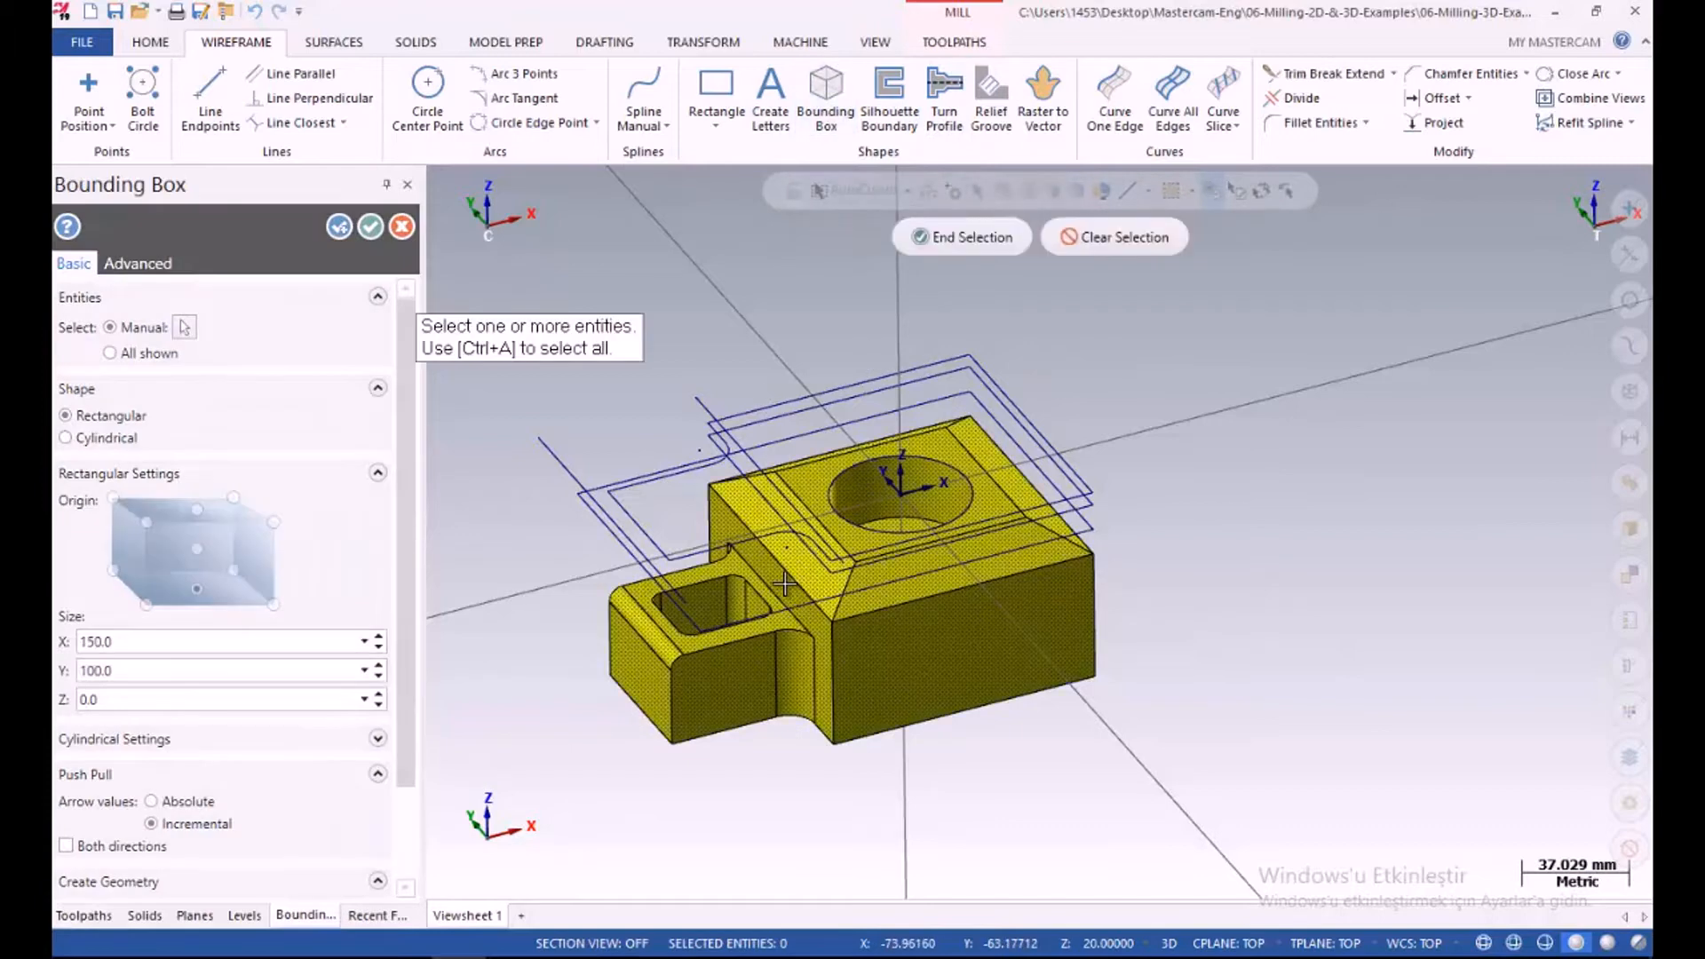
click(965, 238)
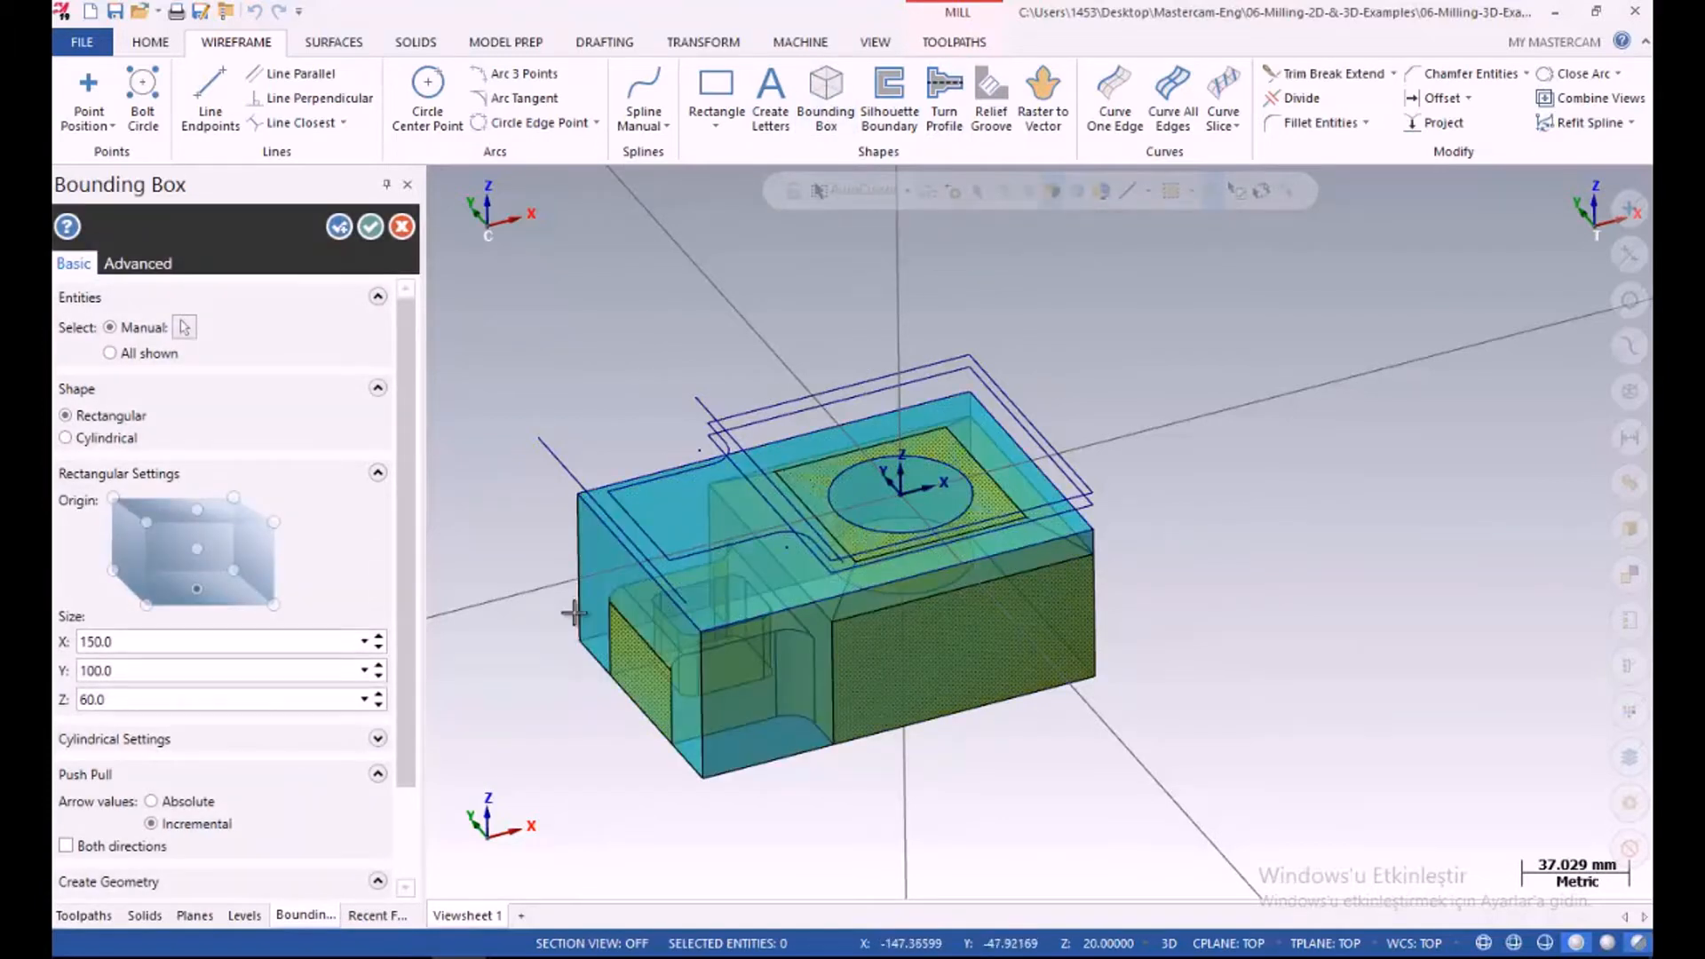
middle_drag(576, 609, 506, 567)
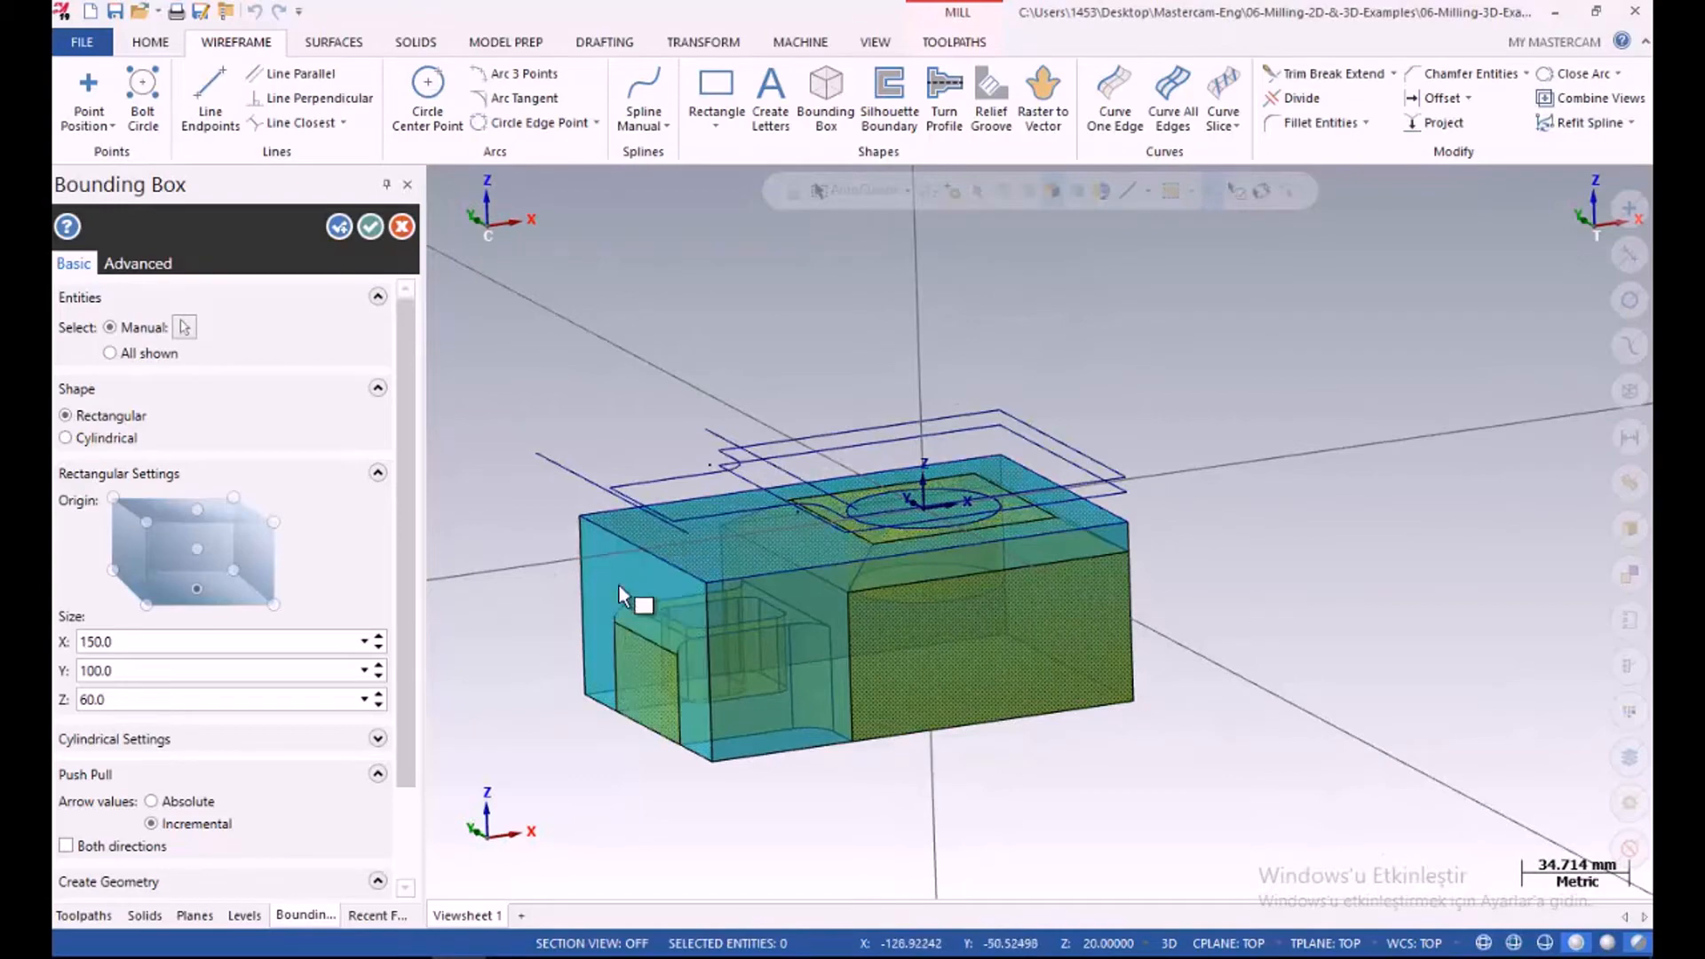
click(372, 227)
middle_drag(652, 399, 643, 351)
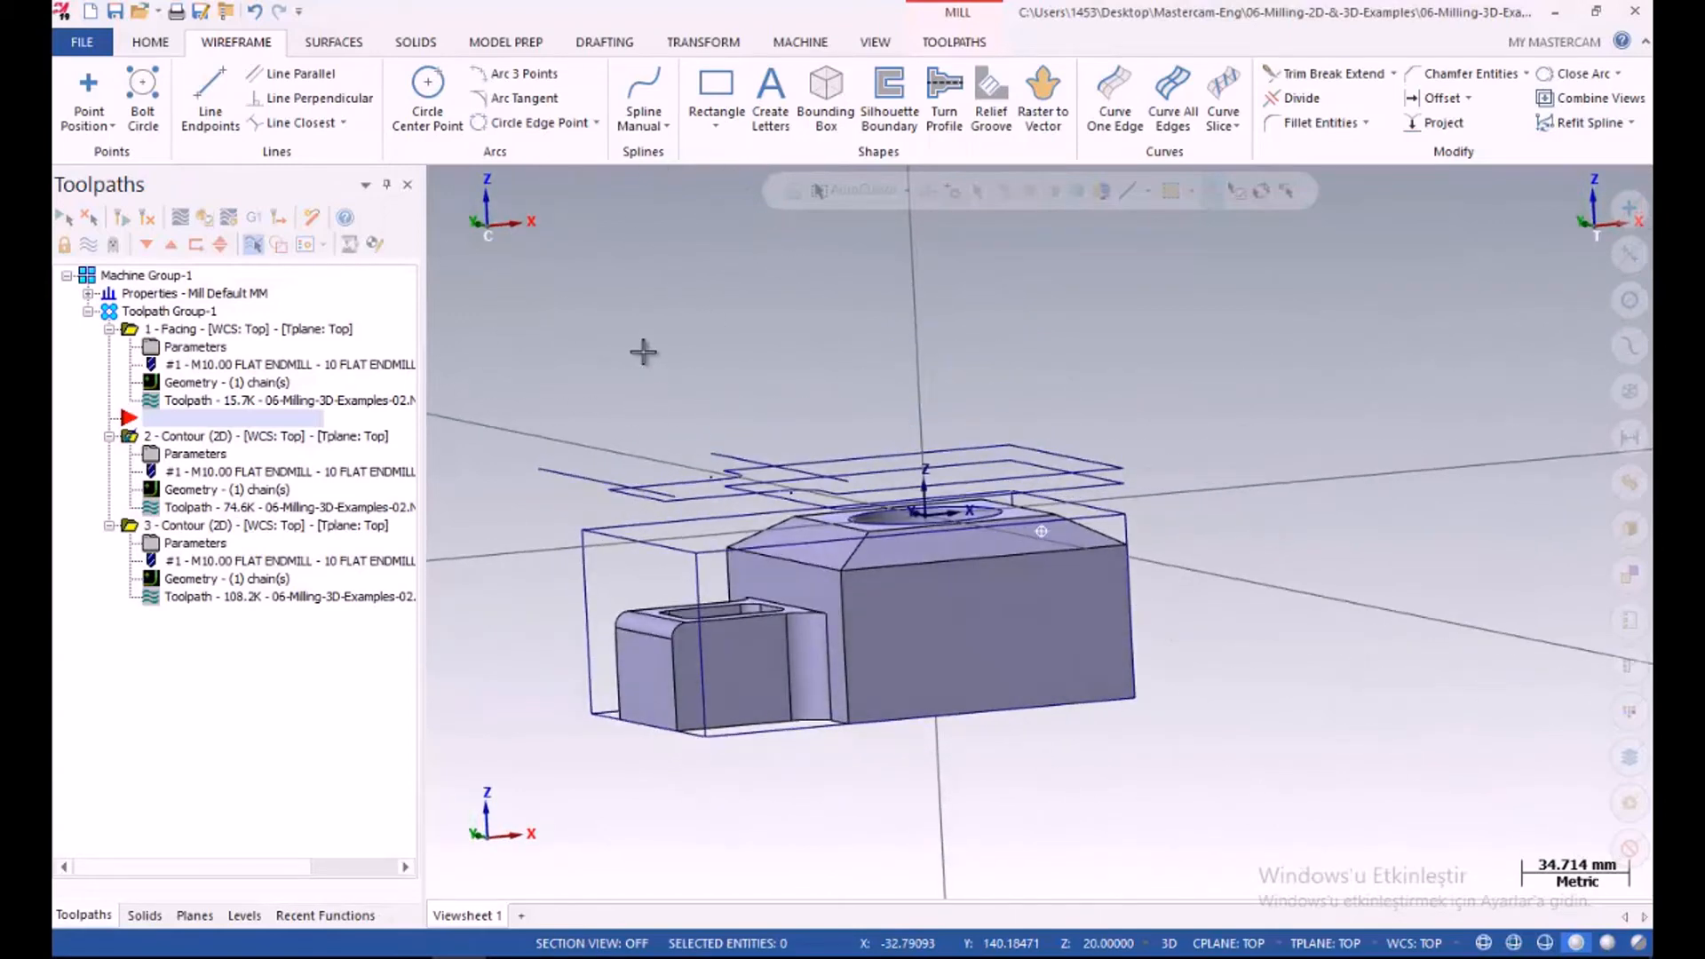
click(252, 11)
right_click(629, 319)
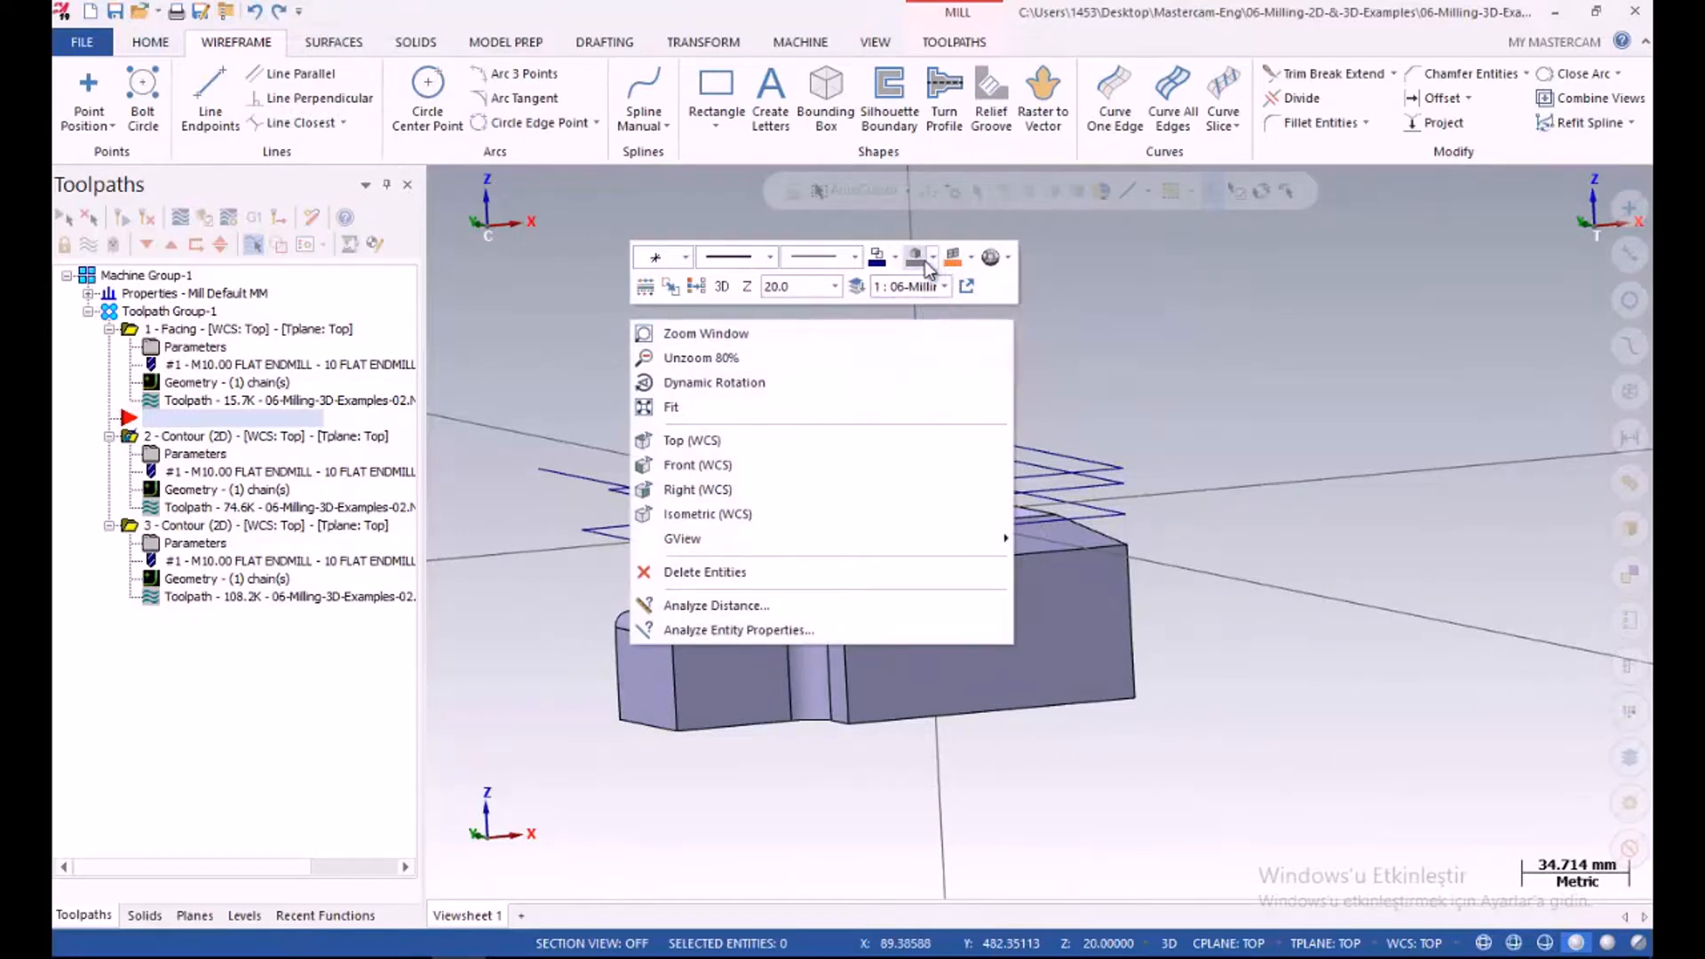
click(972, 258)
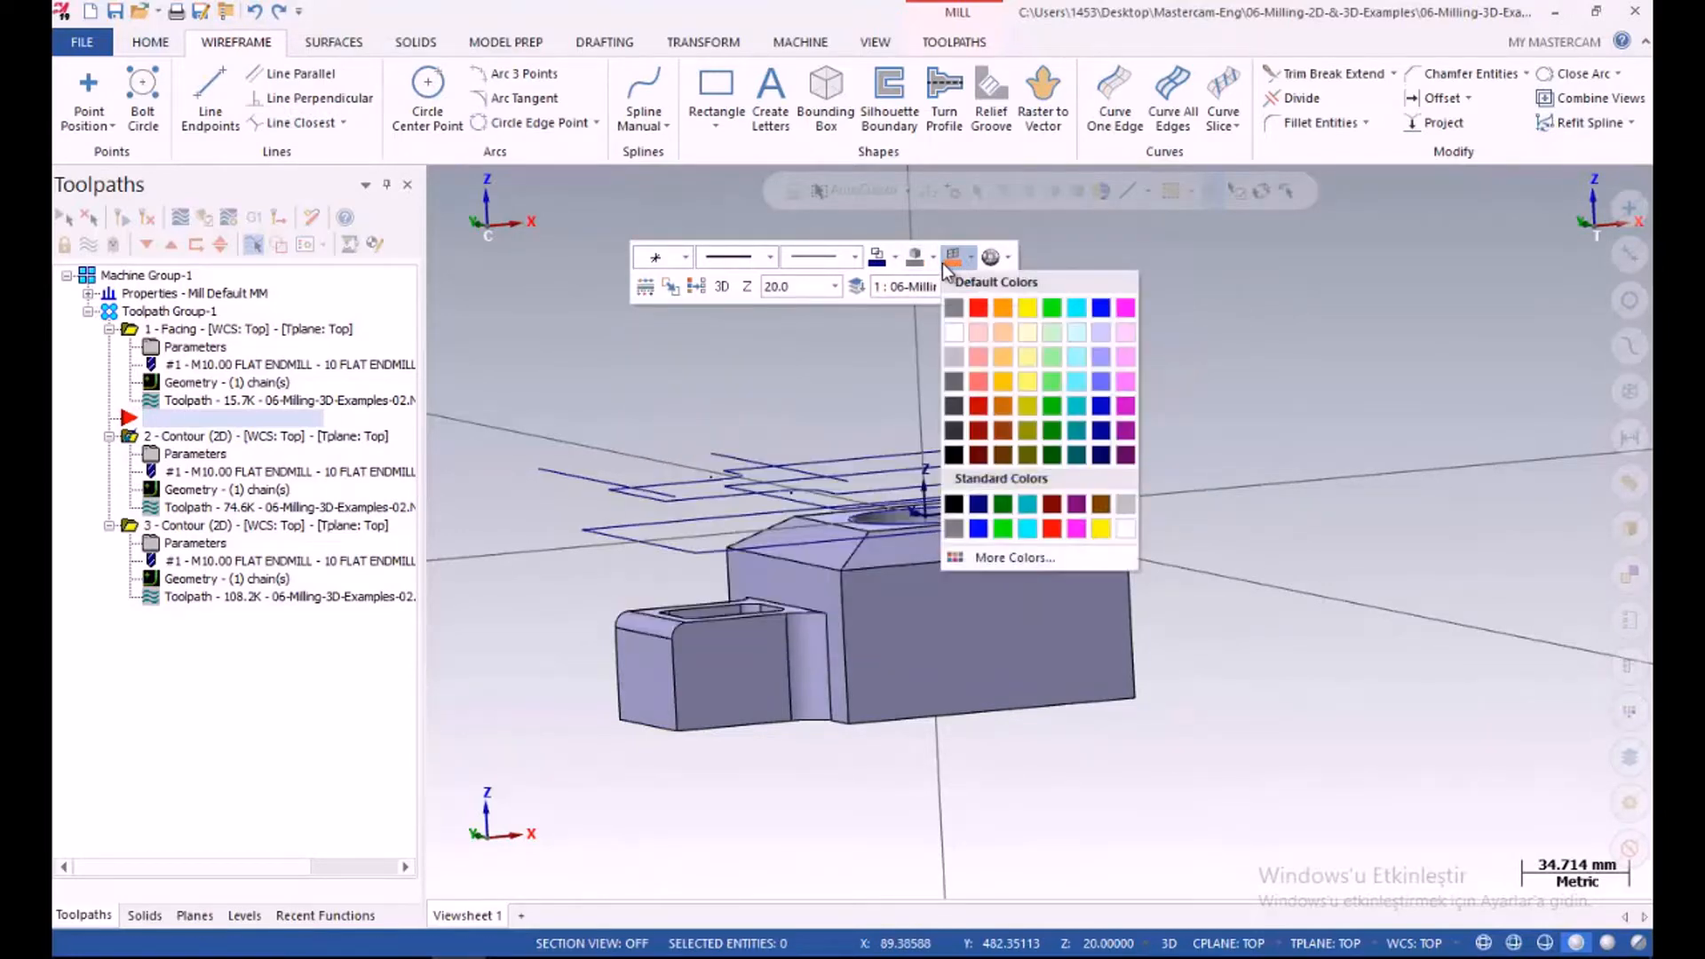
click(935, 260)
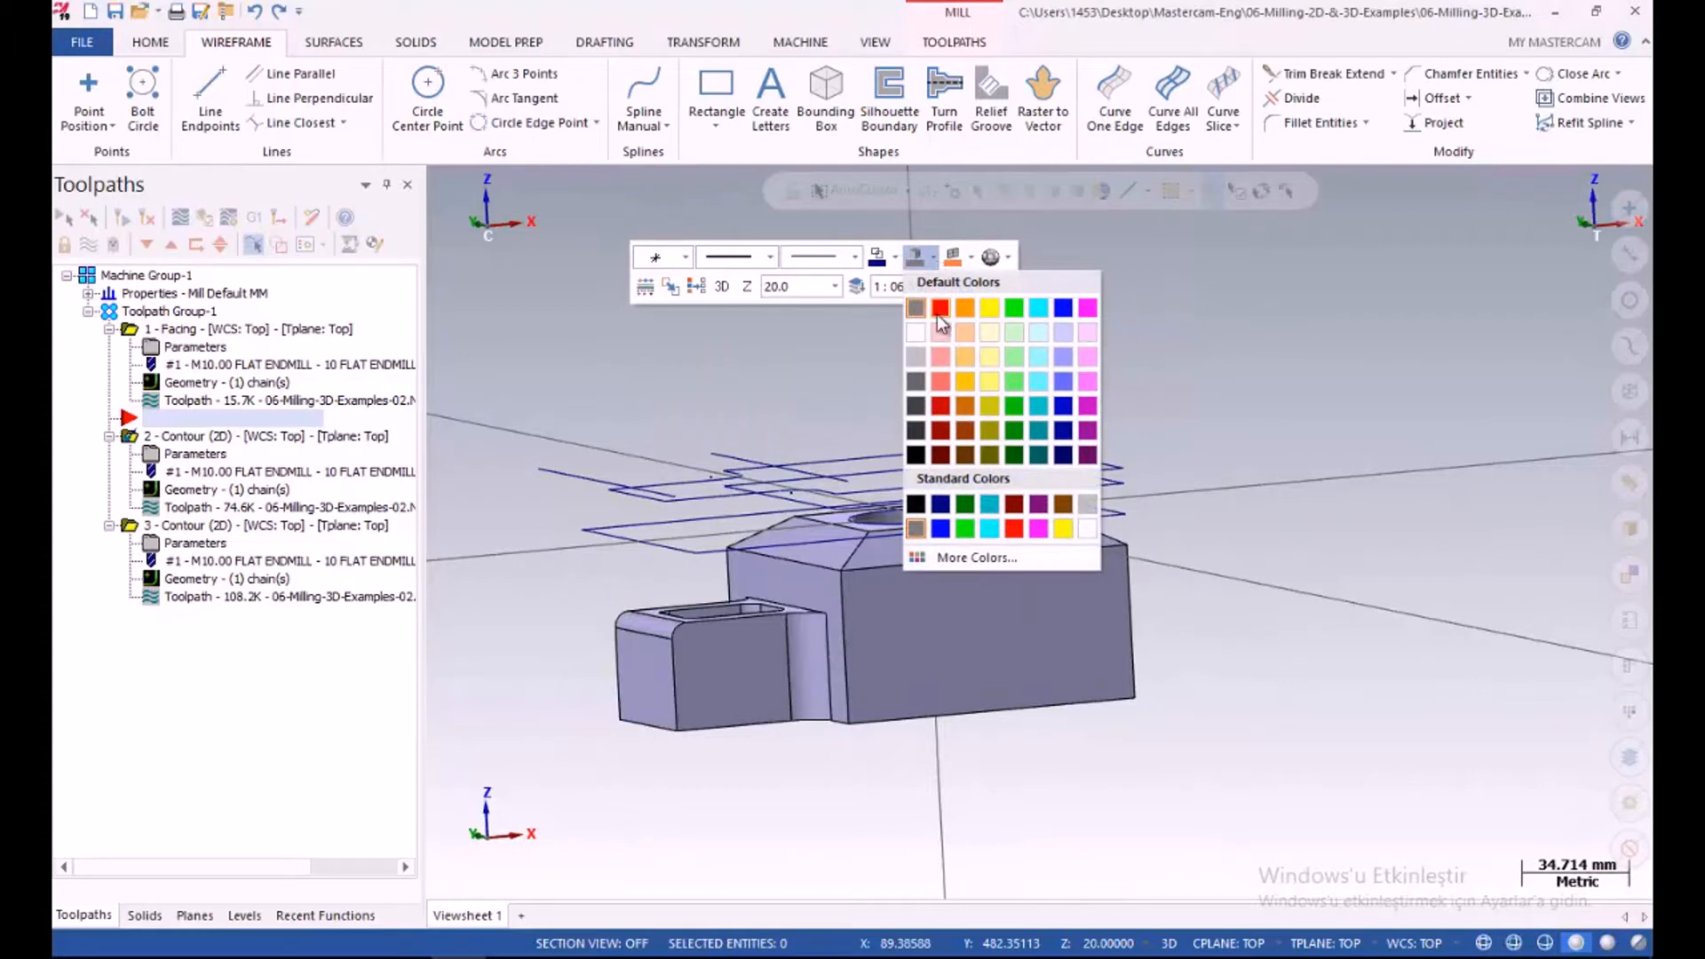
click(897, 259)
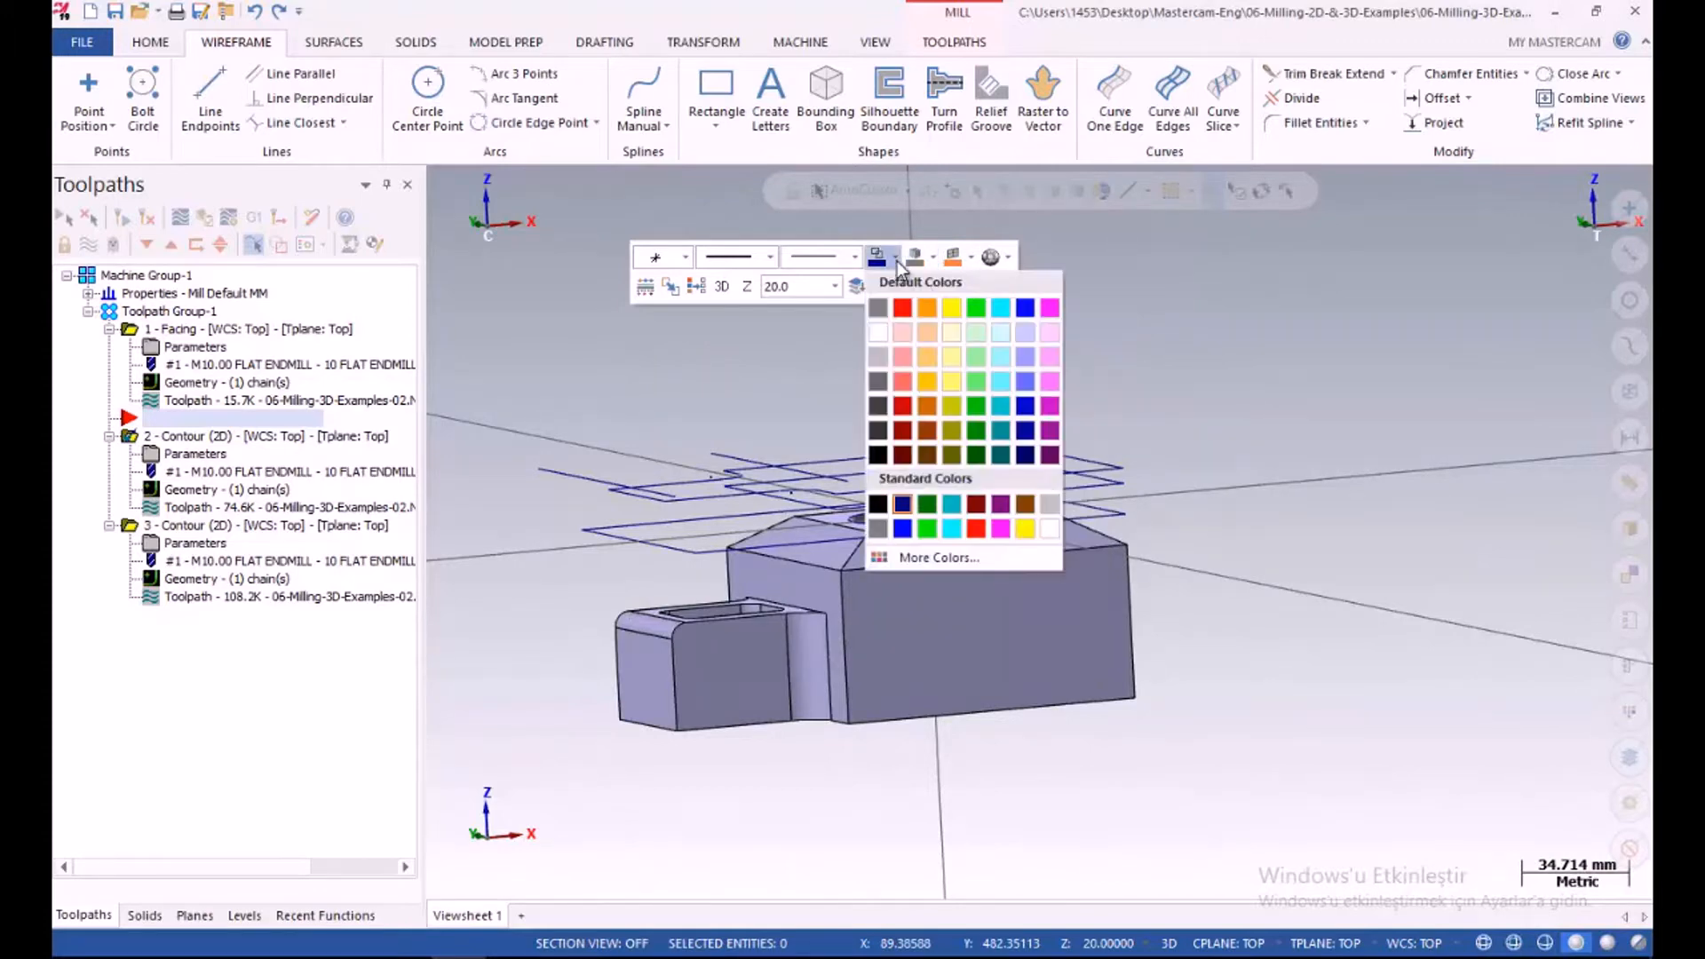
click(1098, 279)
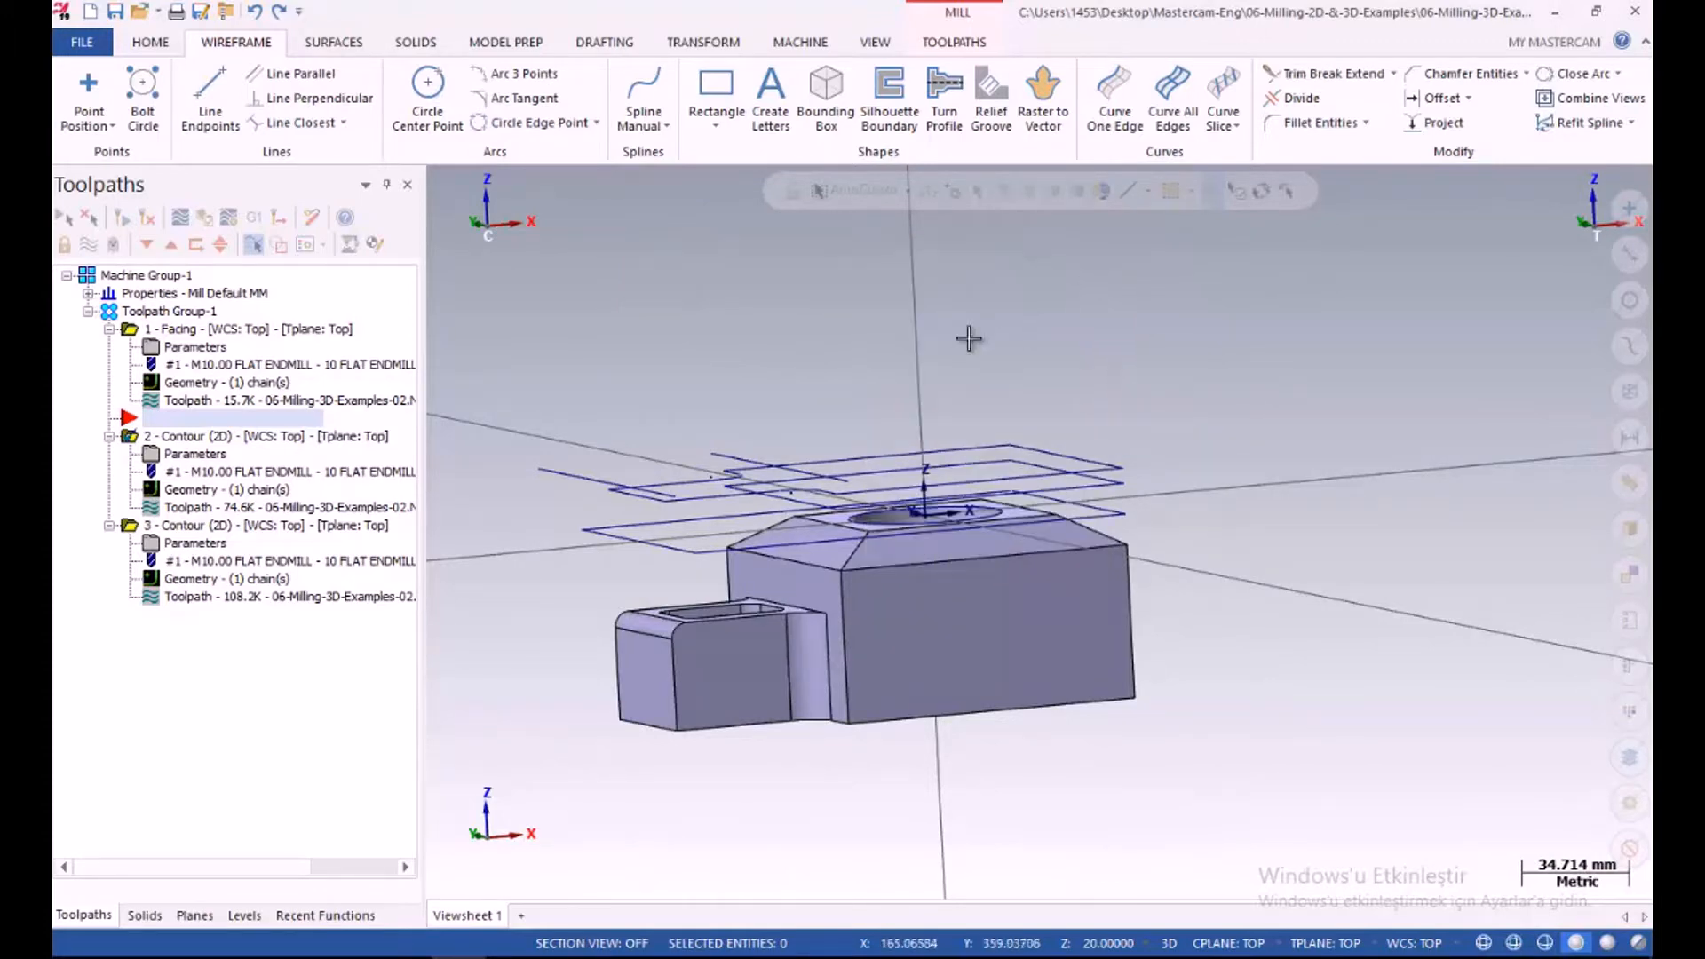
Set the wireframe colour for new geometry to cyan
right_click(662, 285)
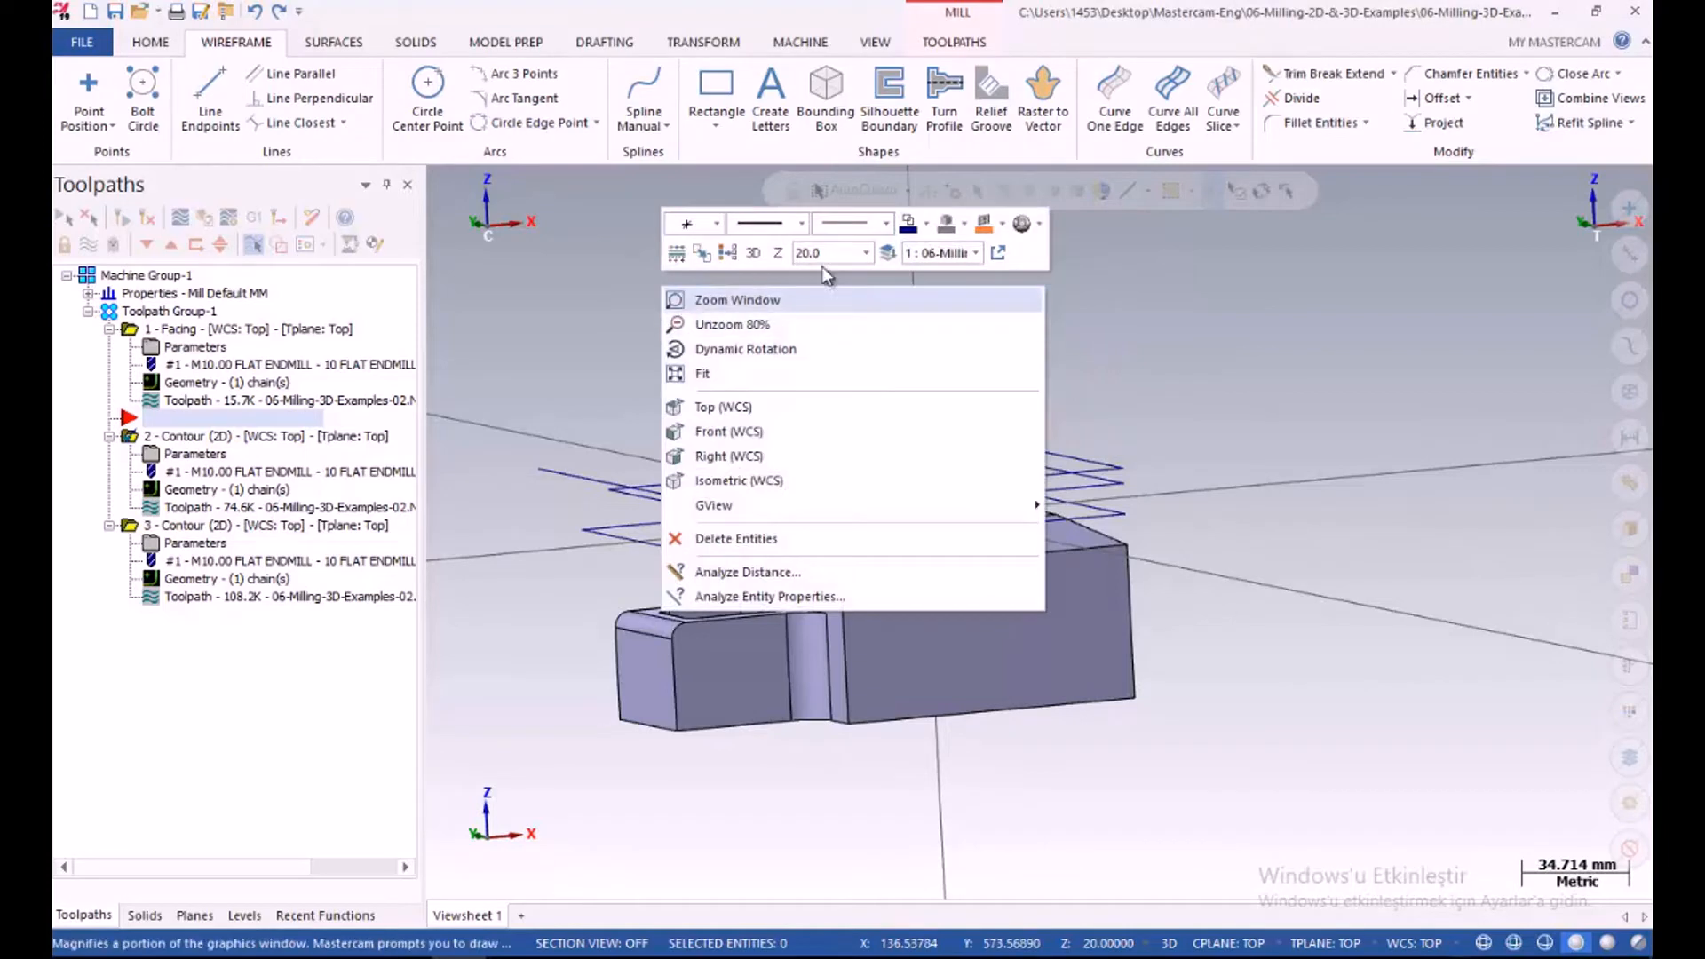
click(914, 228)
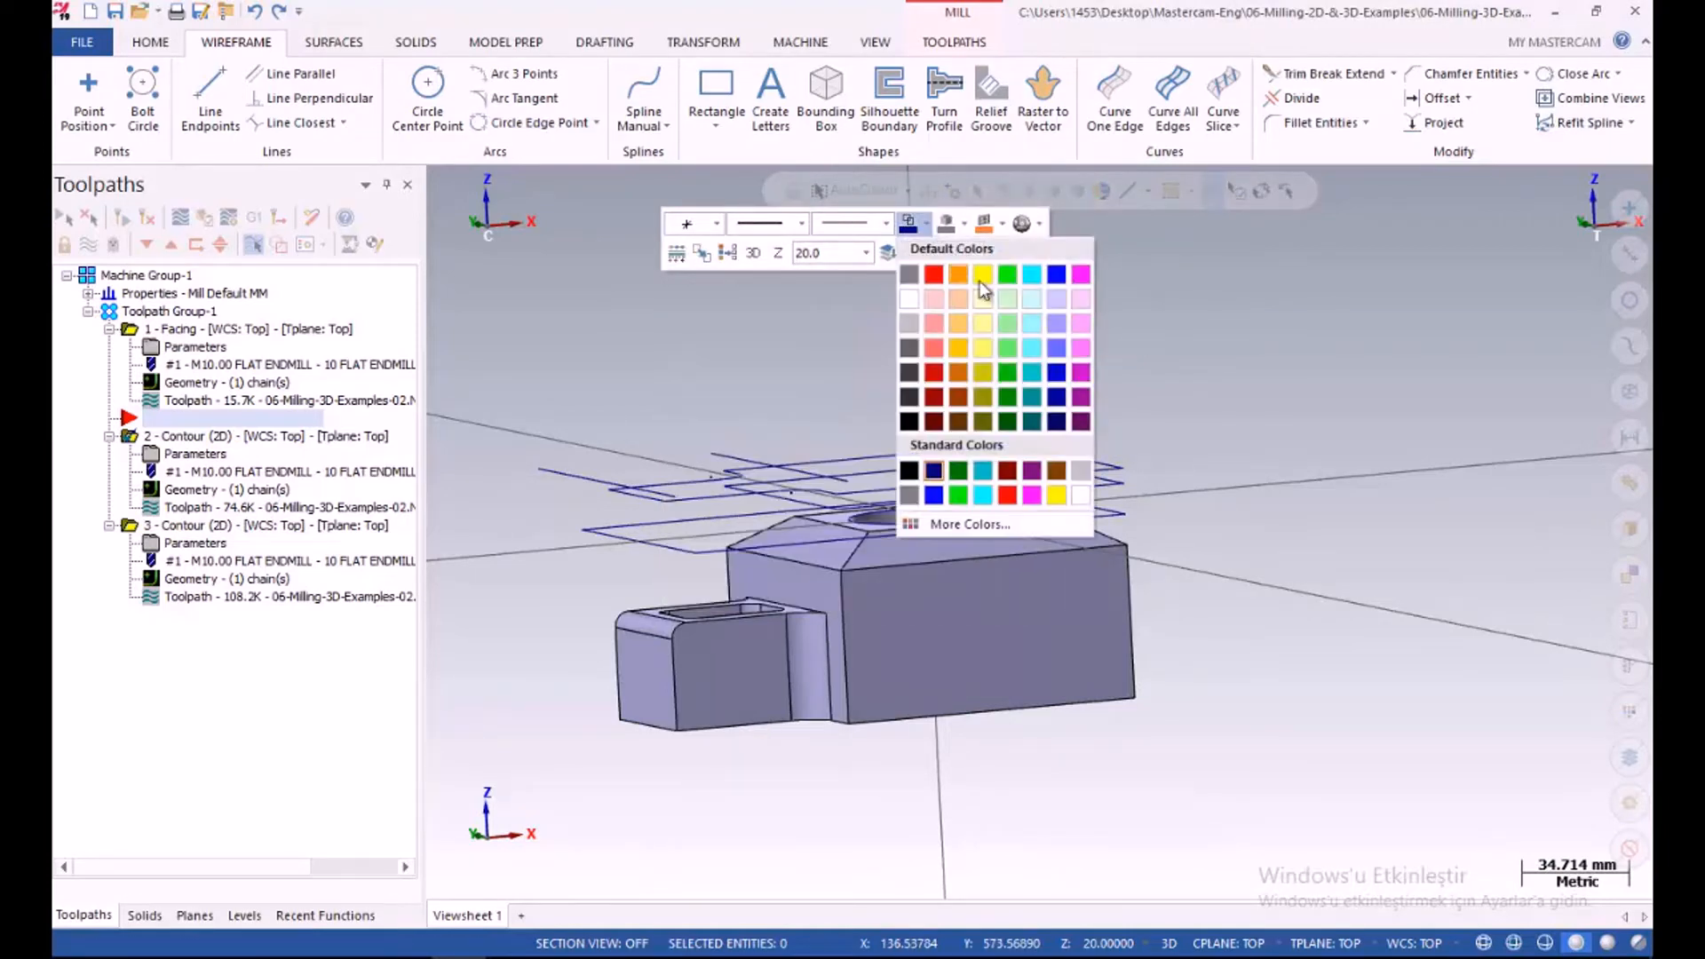
click(1035, 279)
Create a rectangular 150 x 100 x 60 mm bounding box around the solid part
middle_drag(971, 361, 932, 457)
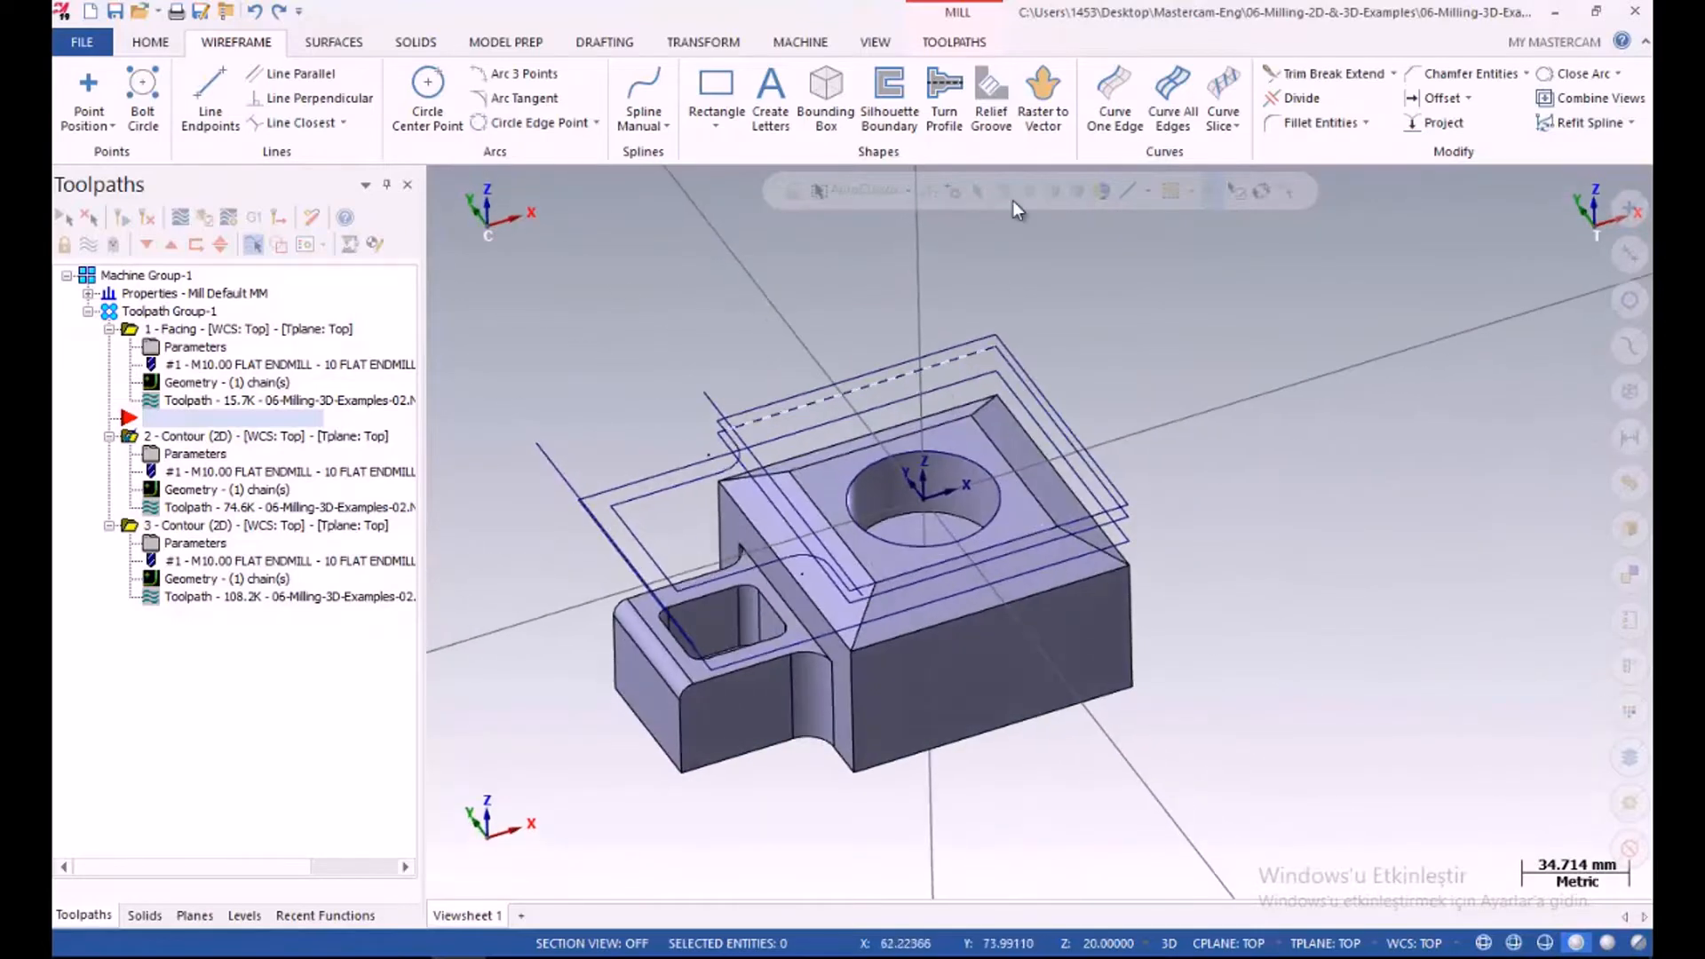
click(831, 93)
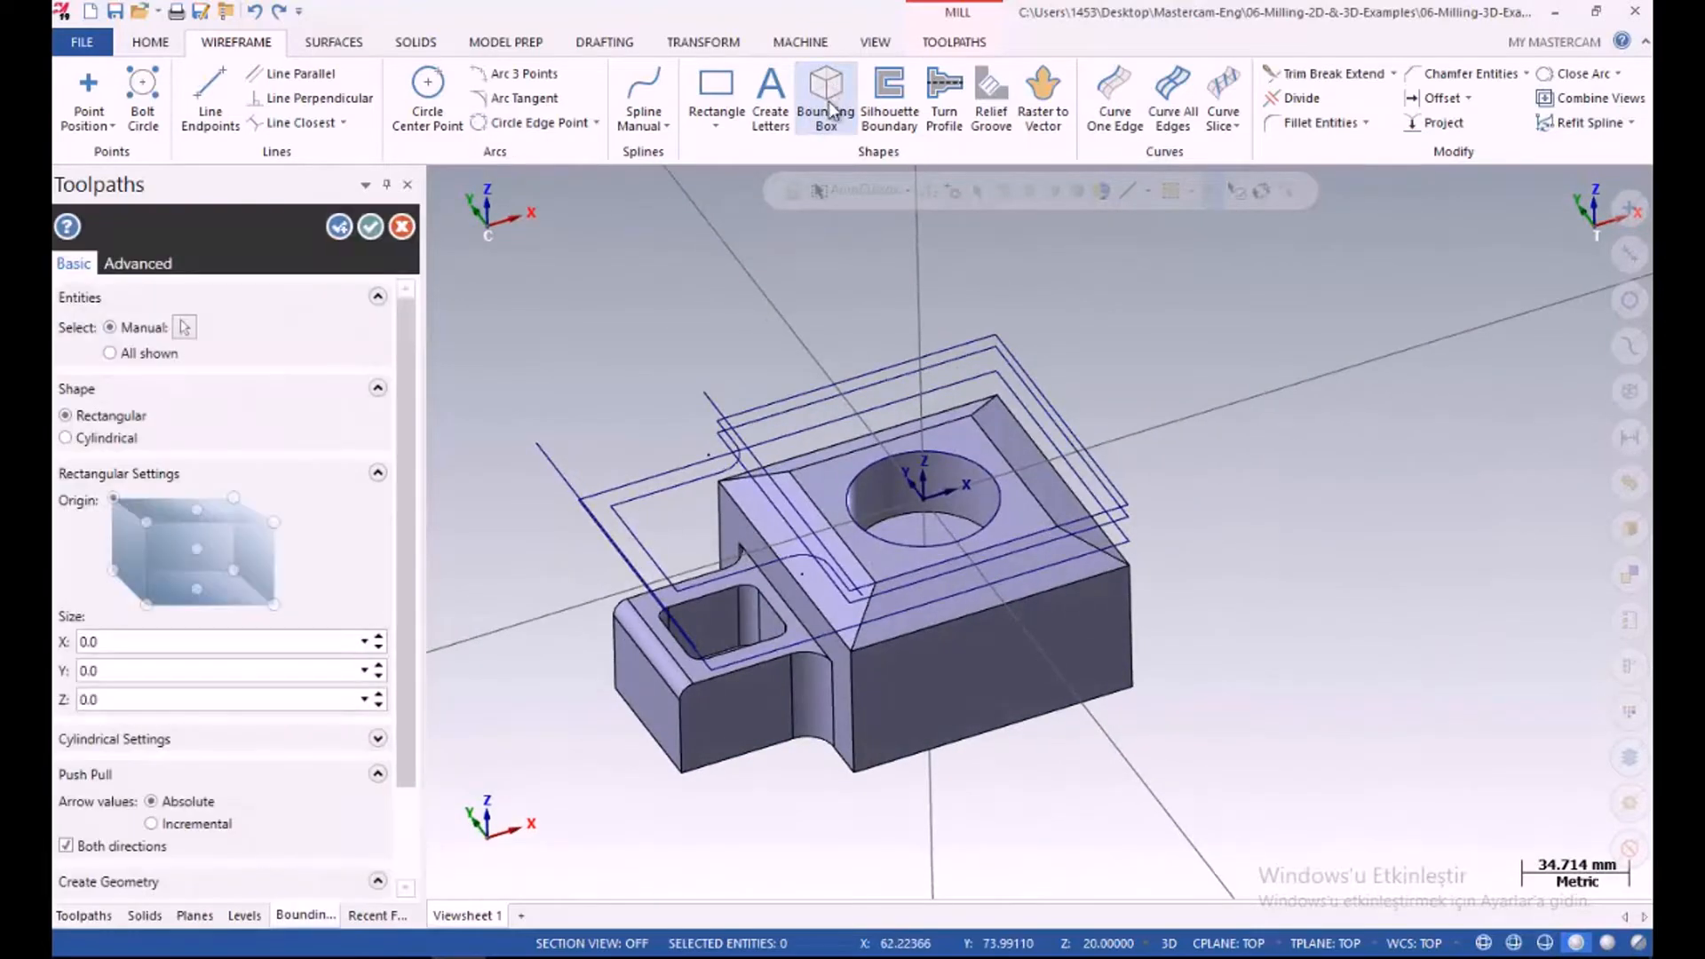
click(839, 484)
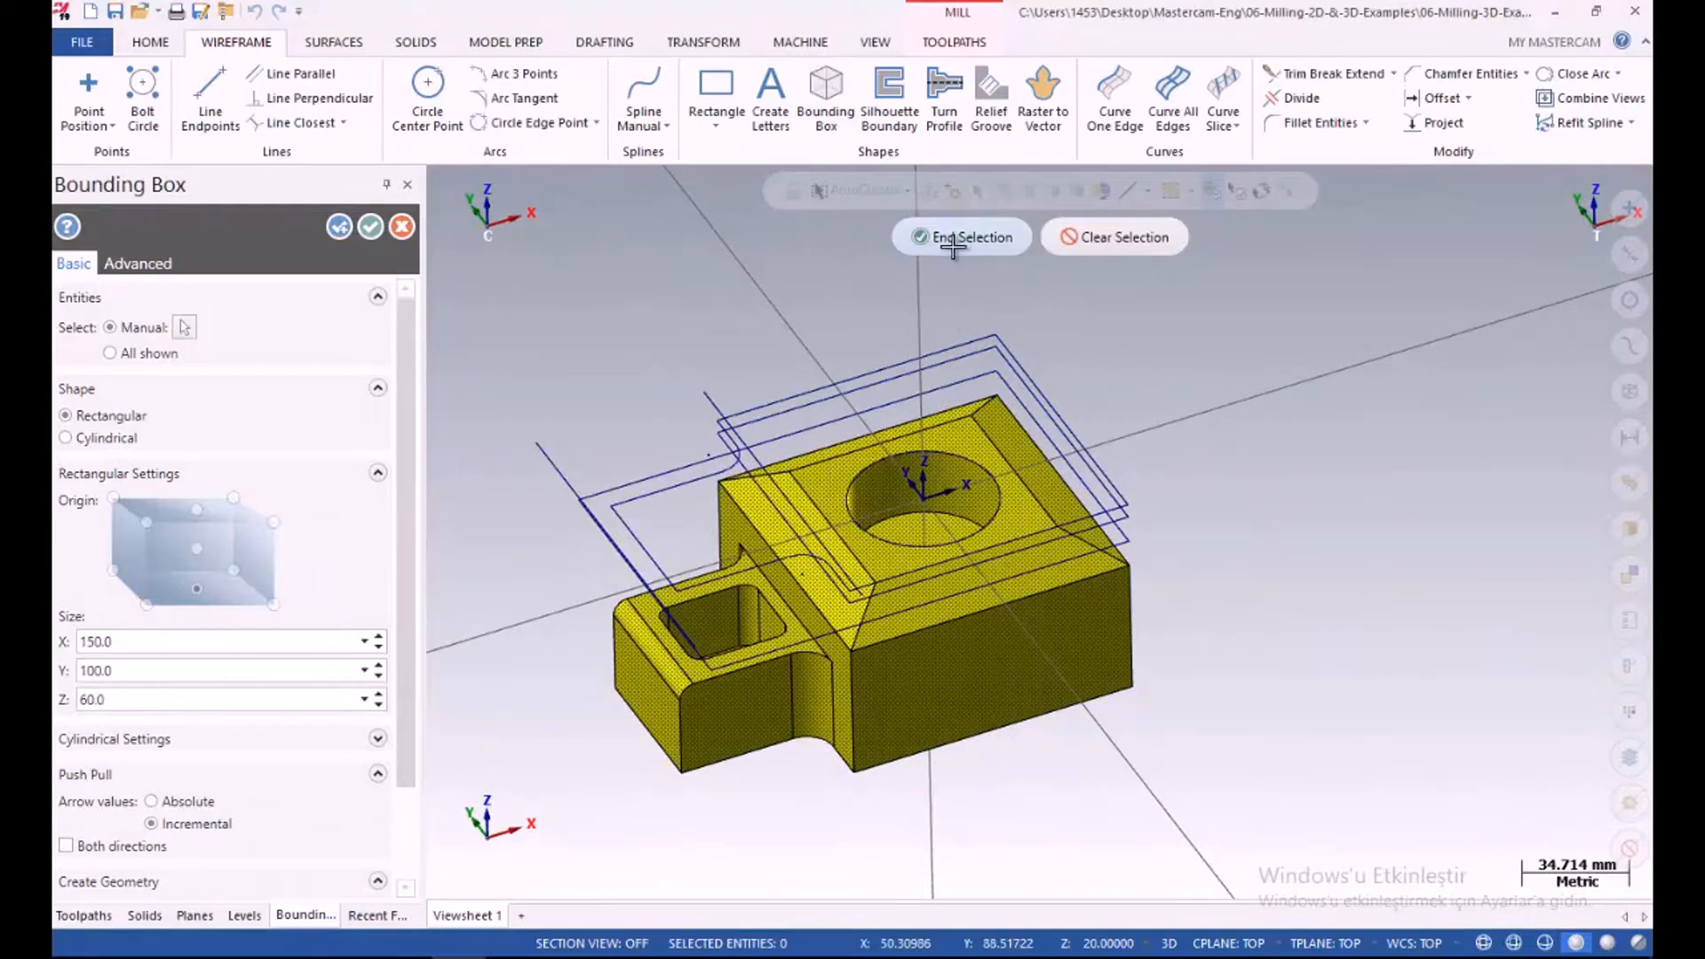
click(928, 237)
click(369, 227)
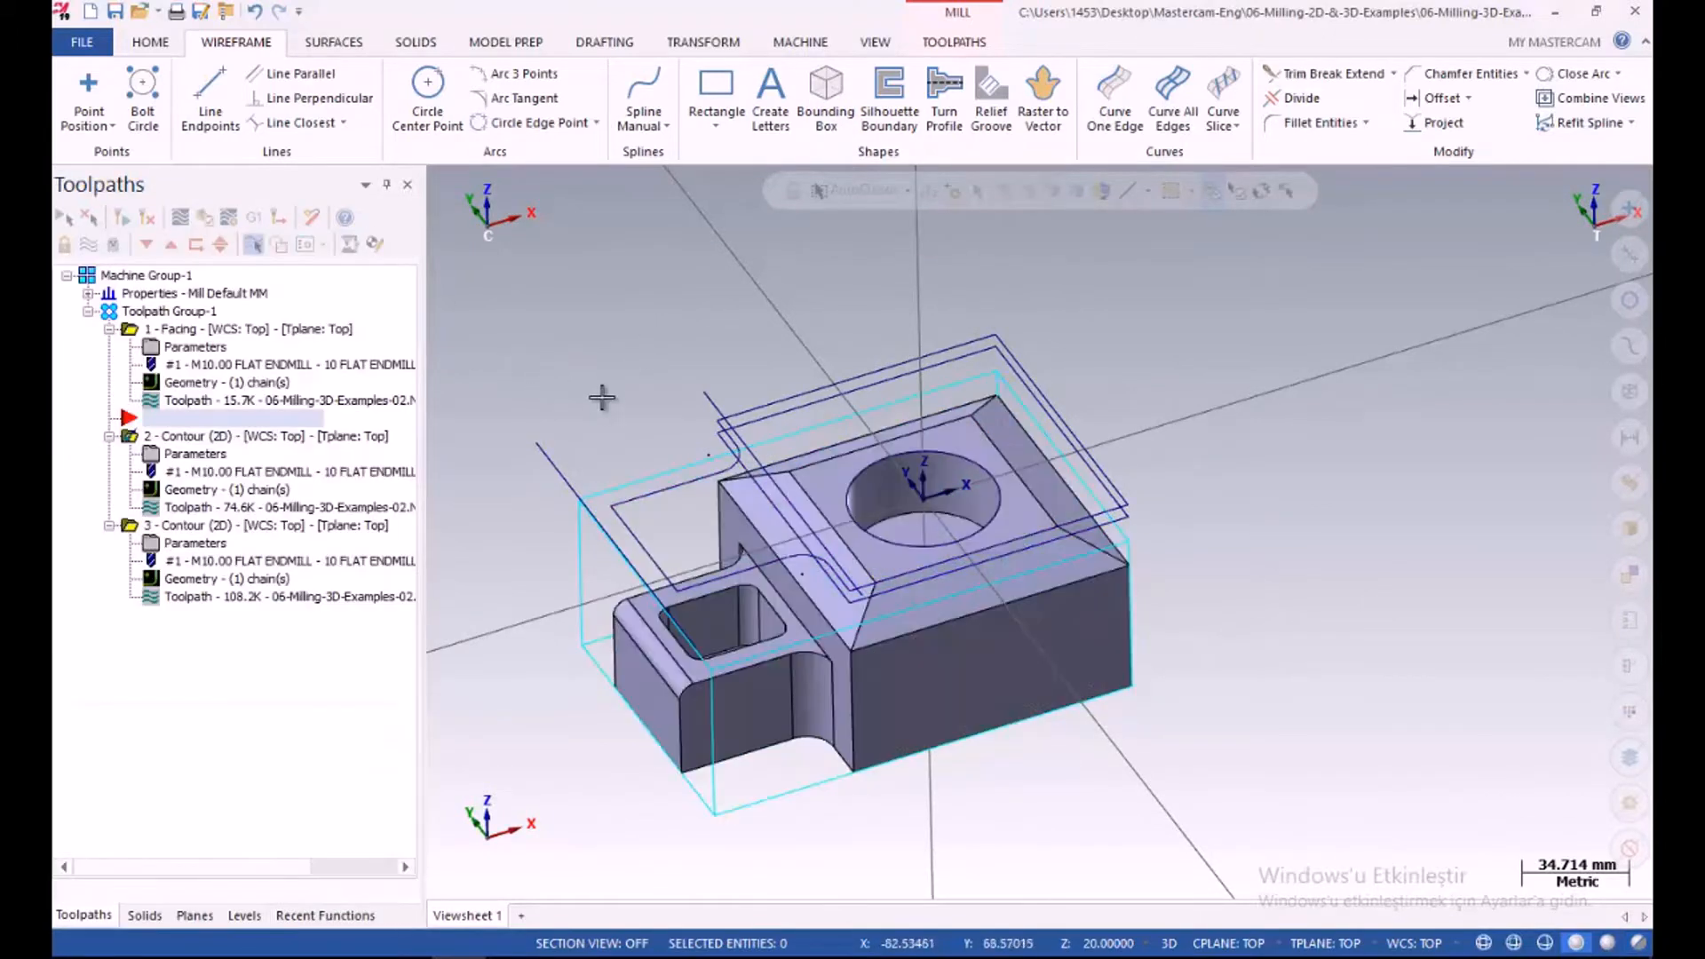
mouse_move(605, 398)
middle_down()
mouse_move(598, 332)
mouse_move(595, 378)
middle_up()
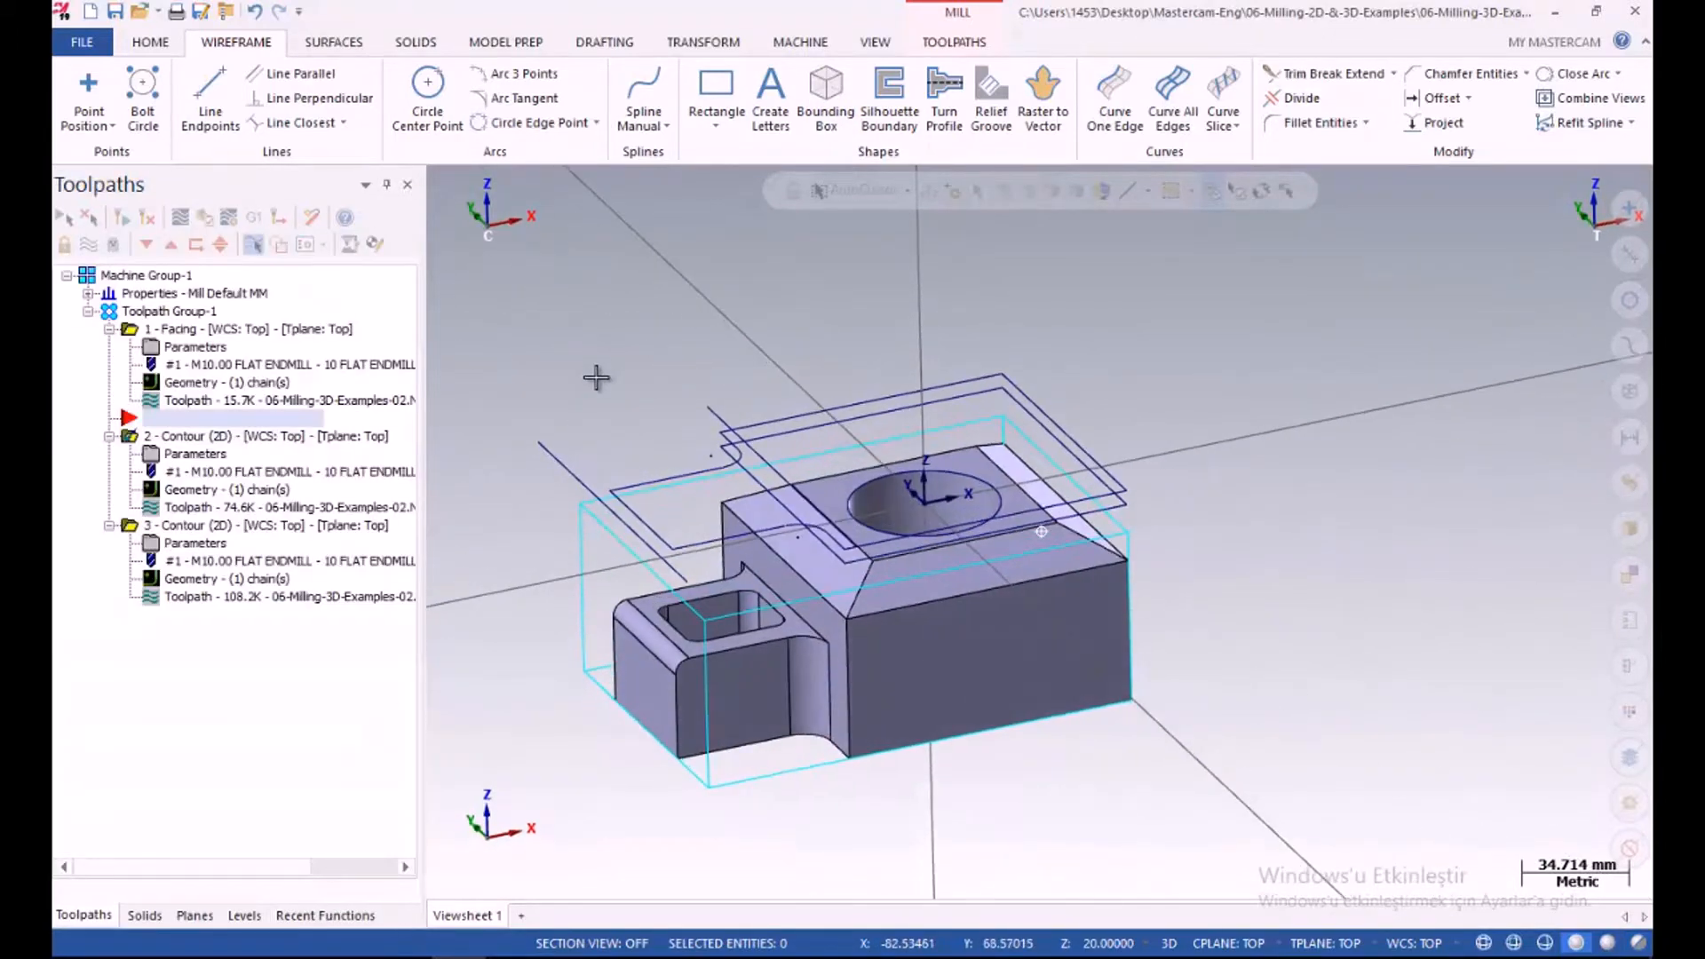
Try to define 150 x 100 x 60 mm rectangular stock from two opposite bounding box corners, with stock display turned on
click(88, 293)
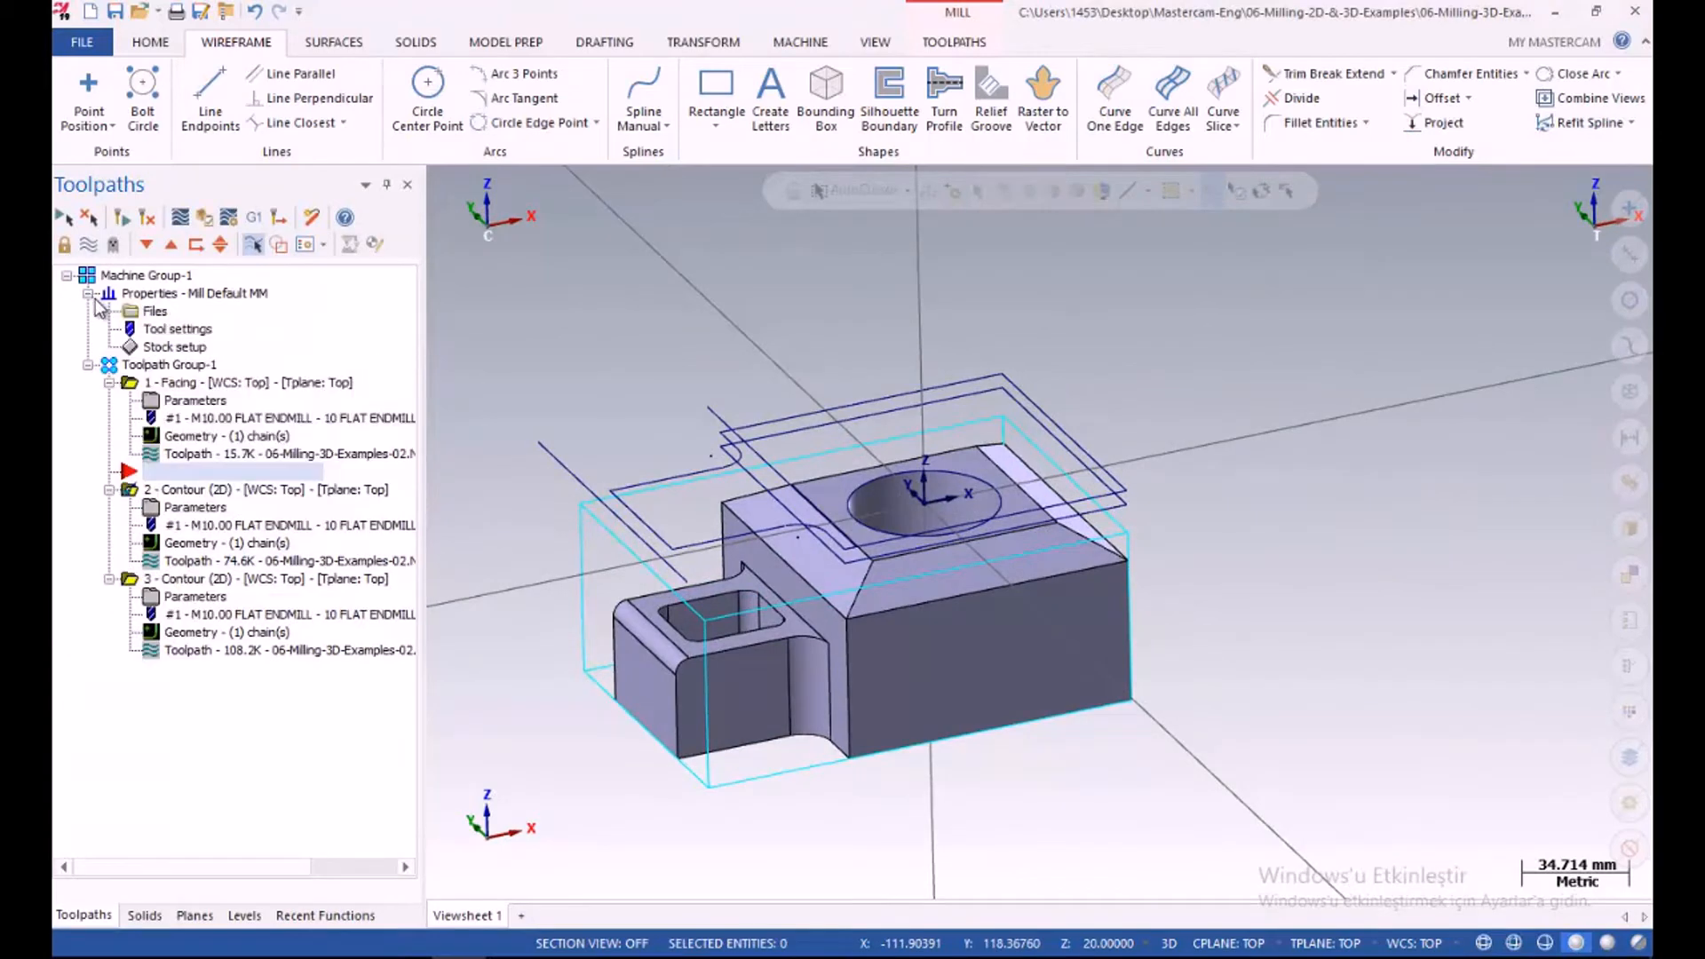
click(175, 348)
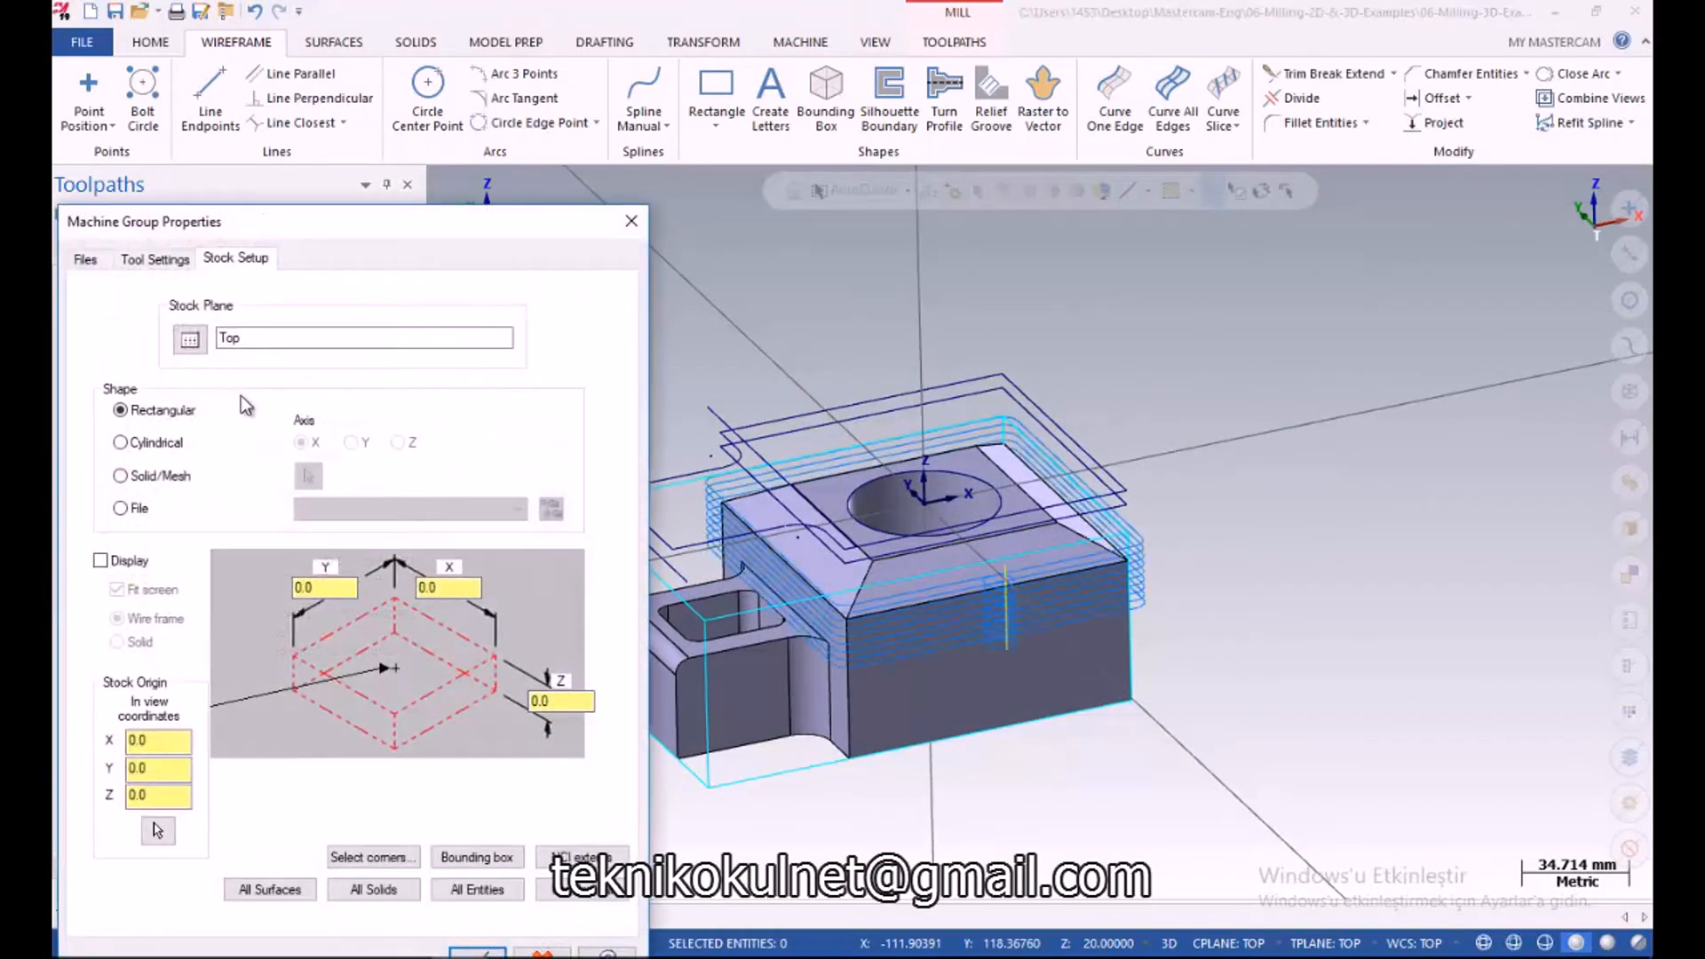
click(631, 221)
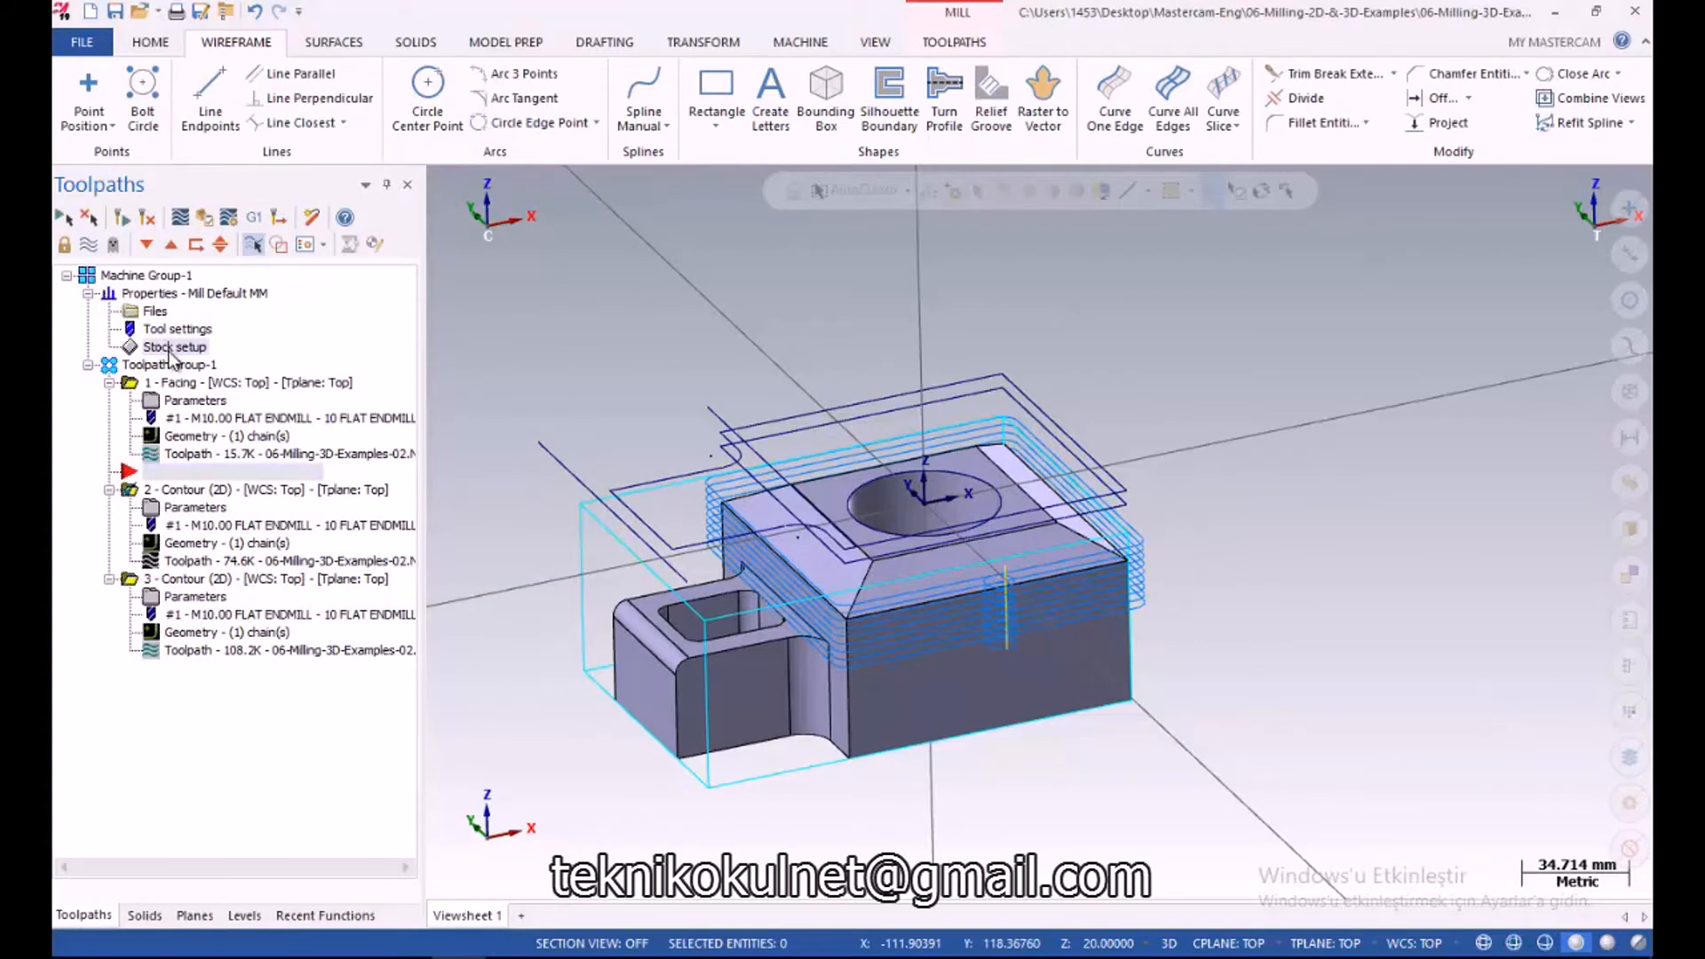
click(170, 353)
drag(388, 229, 393, 140)
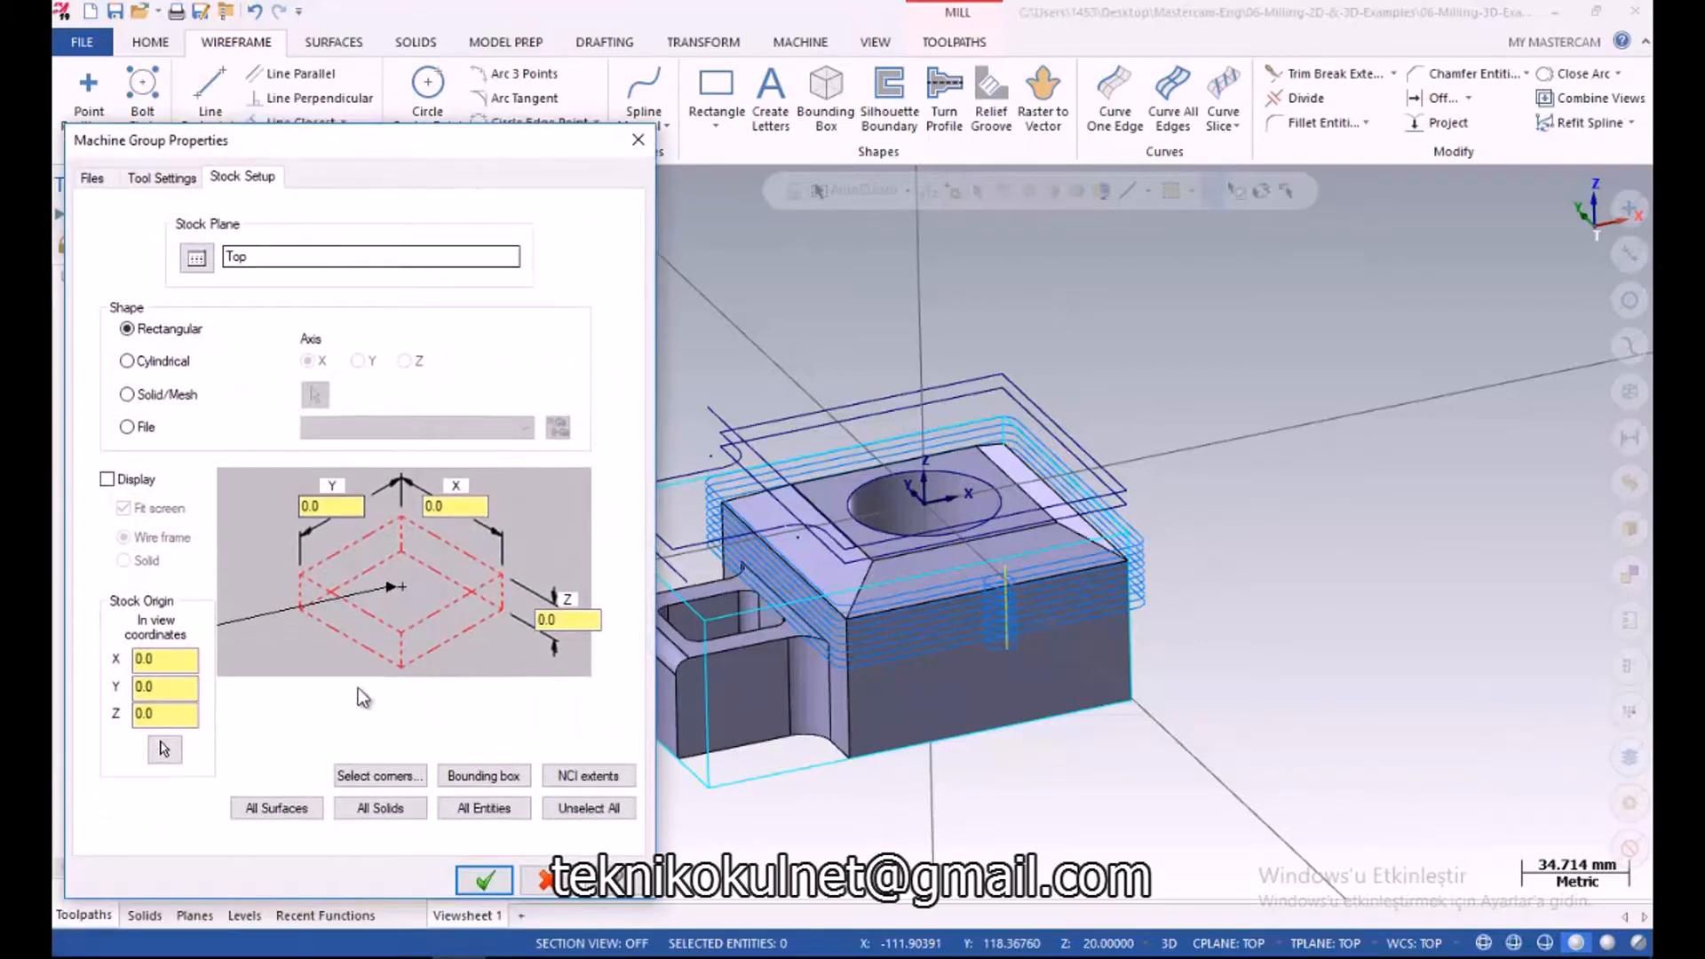
click(382, 777)
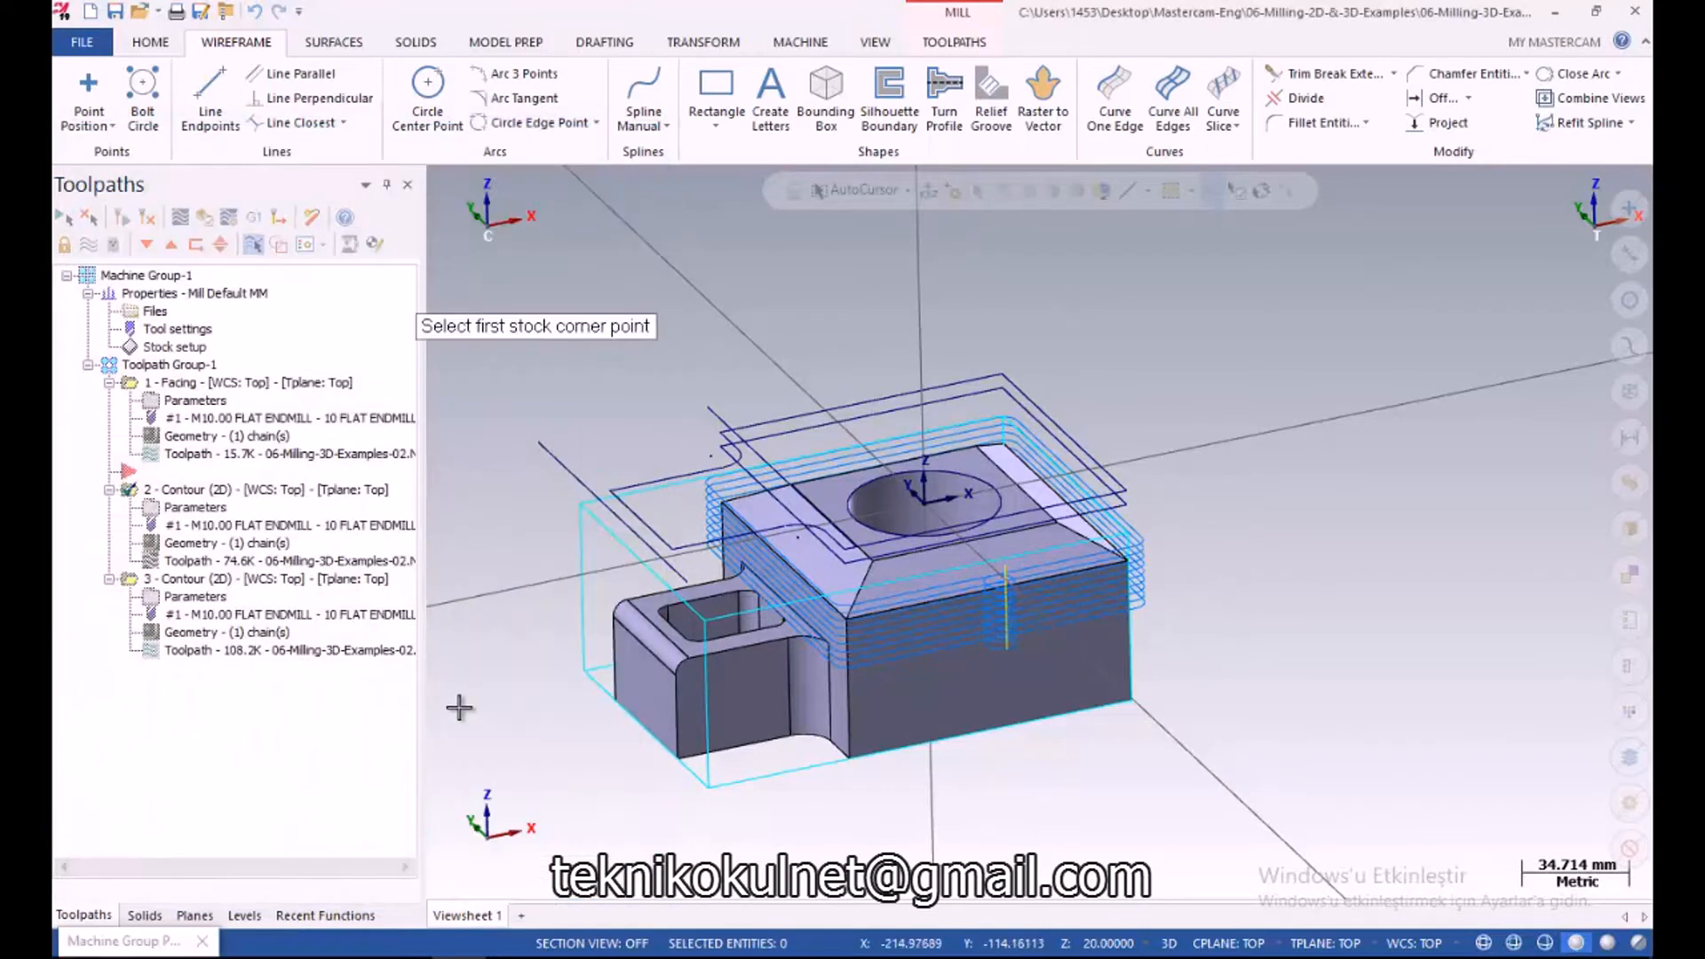
click(581, 511)
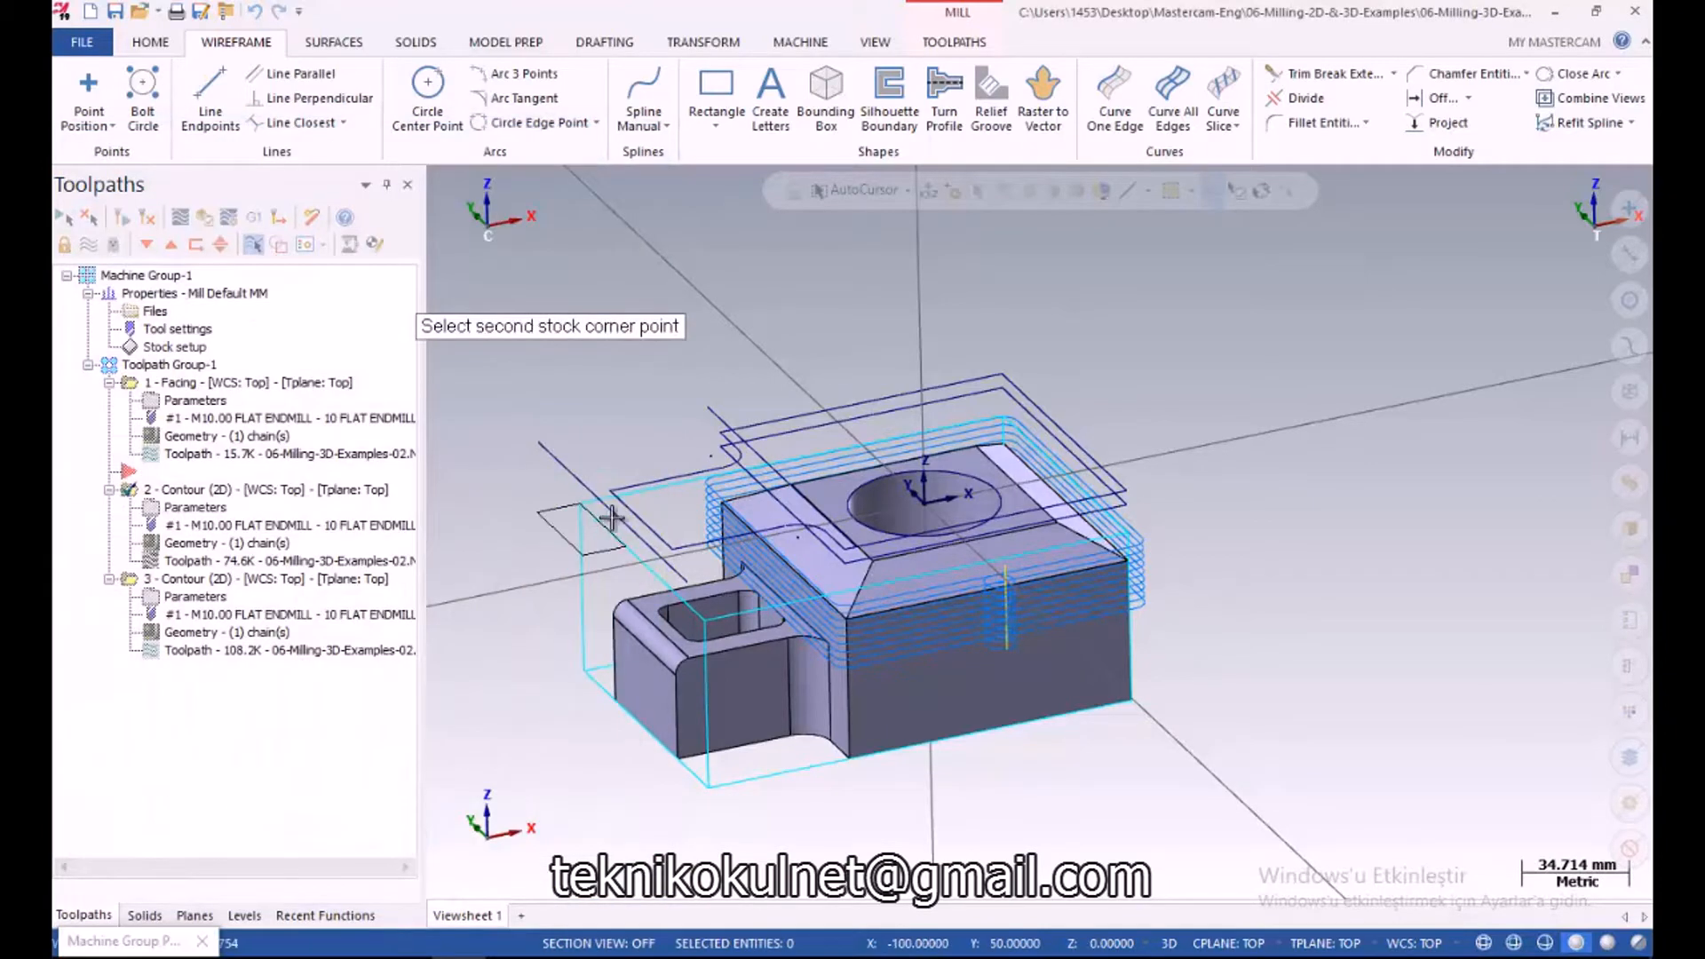
click(1132, 701)
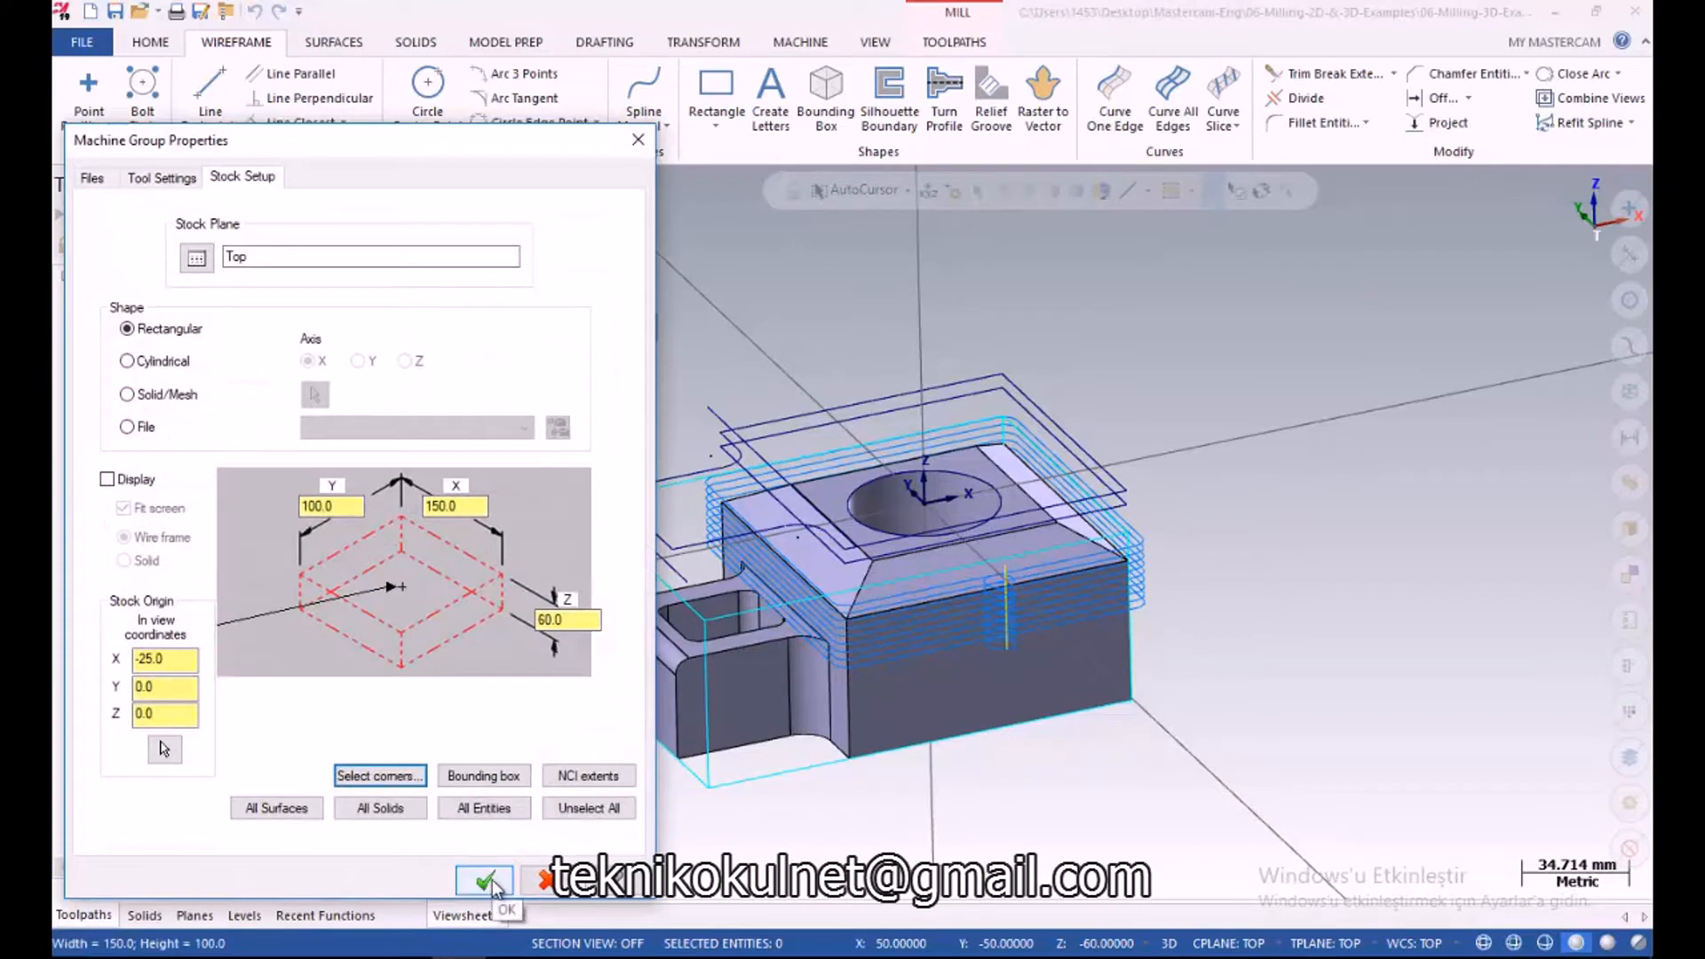
click(108, 480)
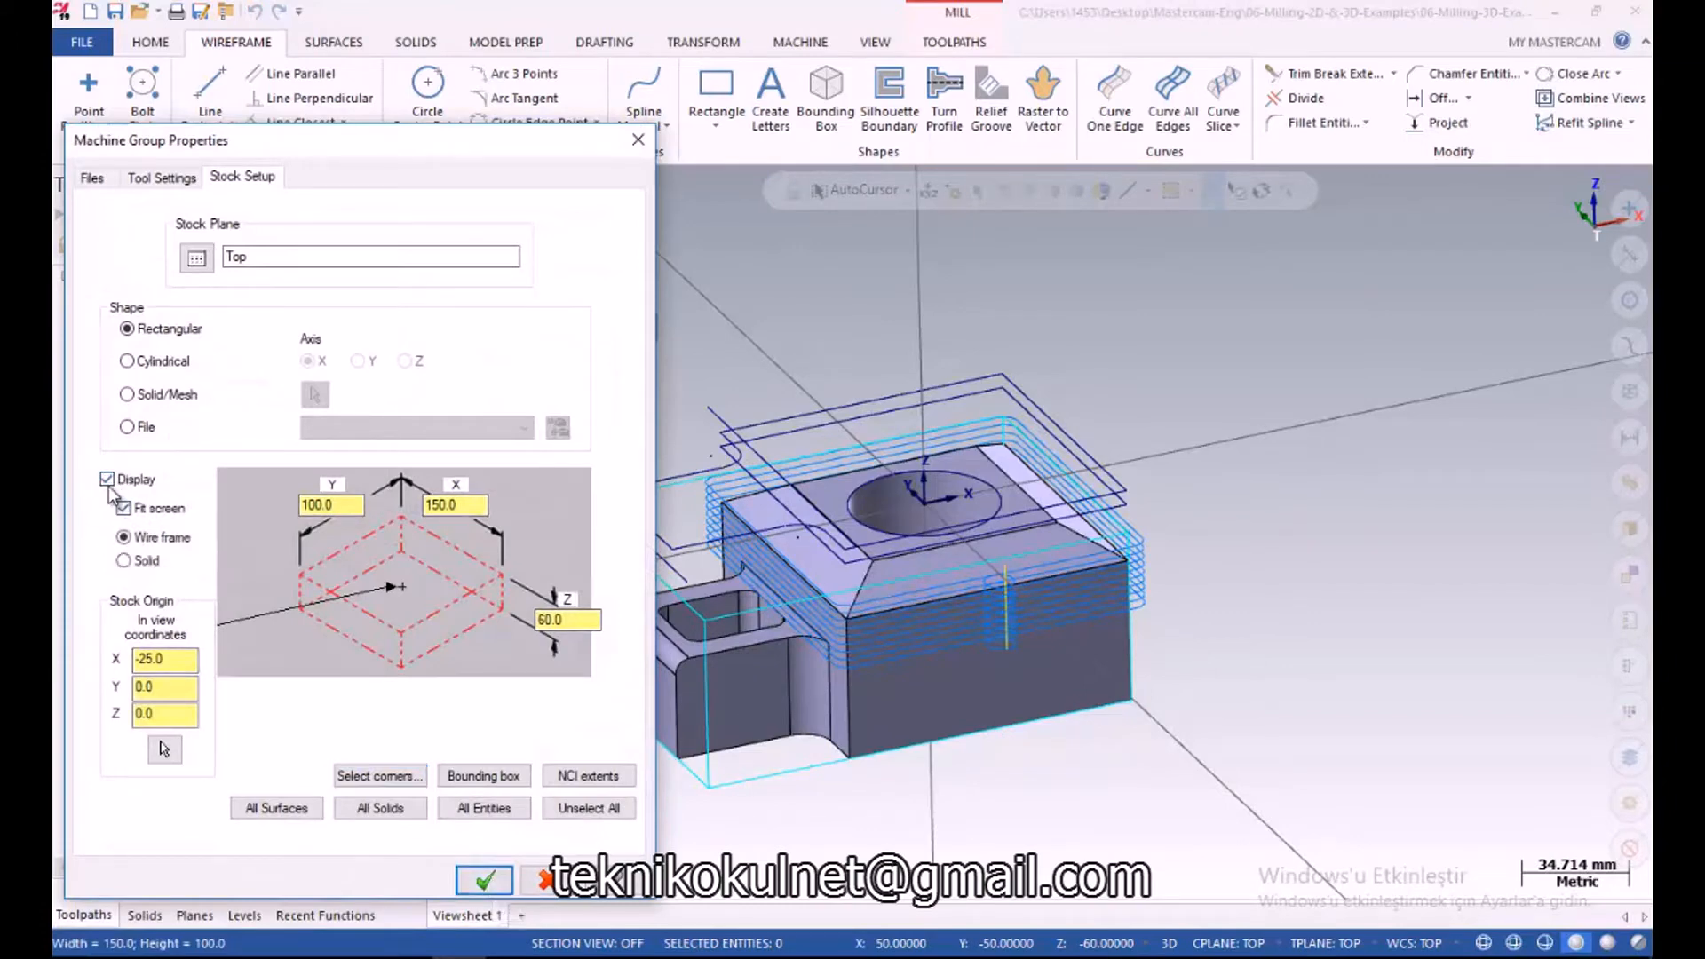
click(379, 775)
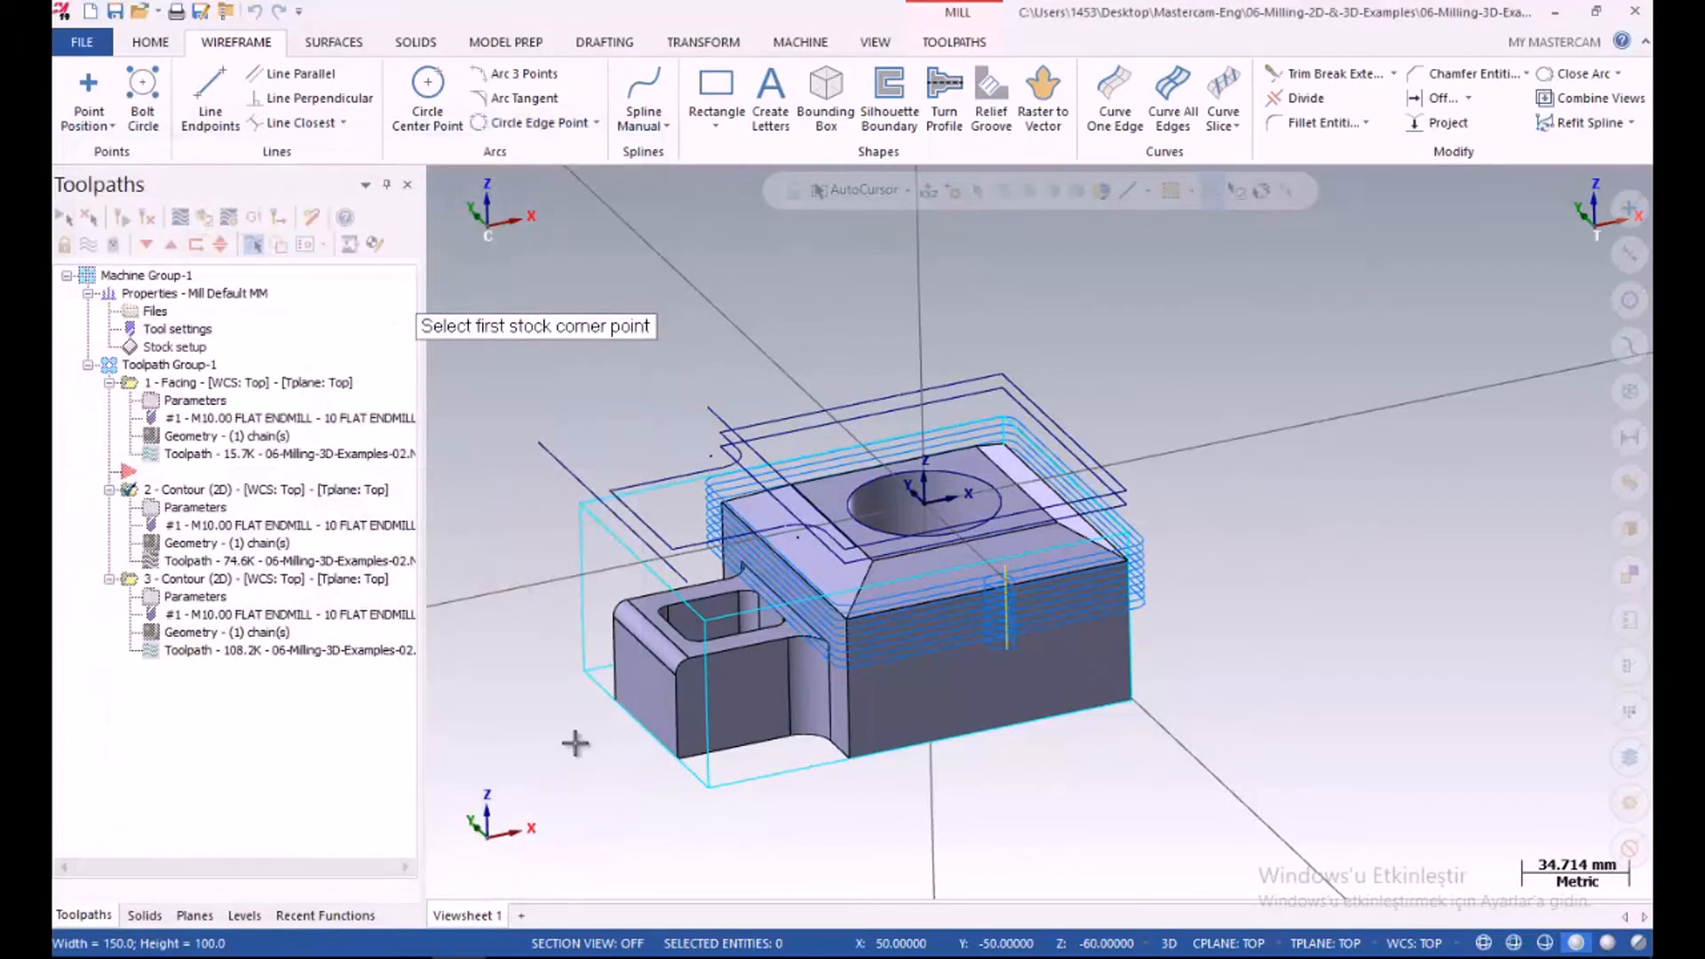
key(Escape)
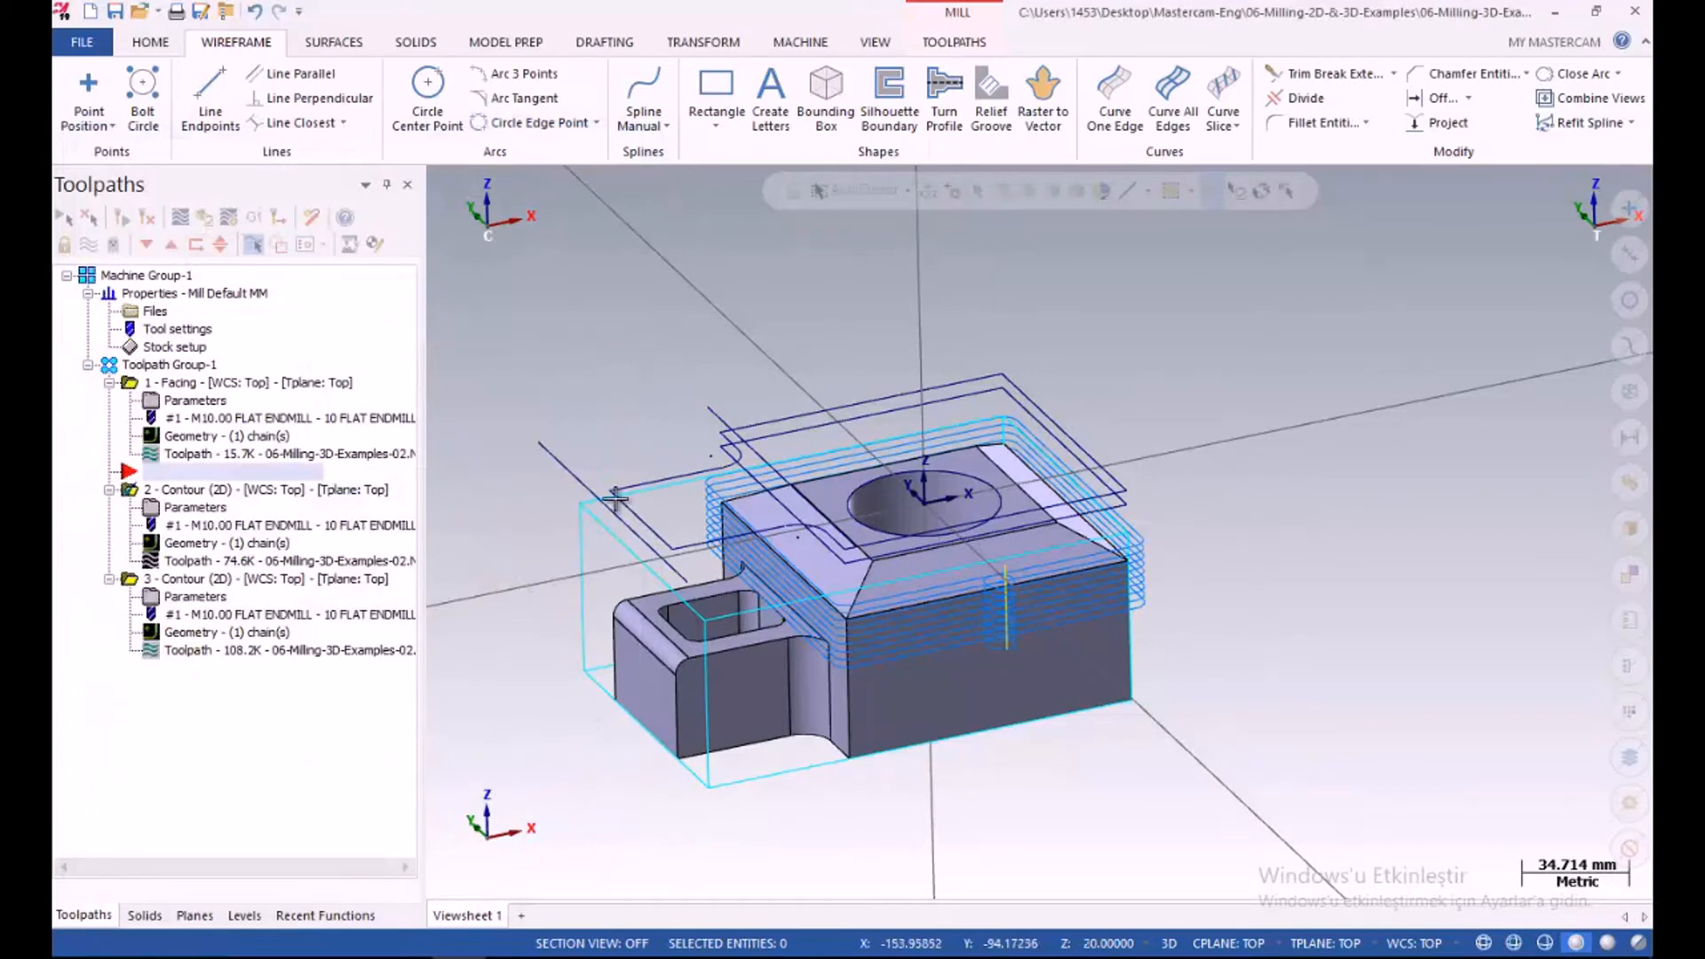
Close the boundary around the arm with two 60 mm lines joining the back ends and the front ends of the extended lines
middle_drag(597, 414, 609, 456)
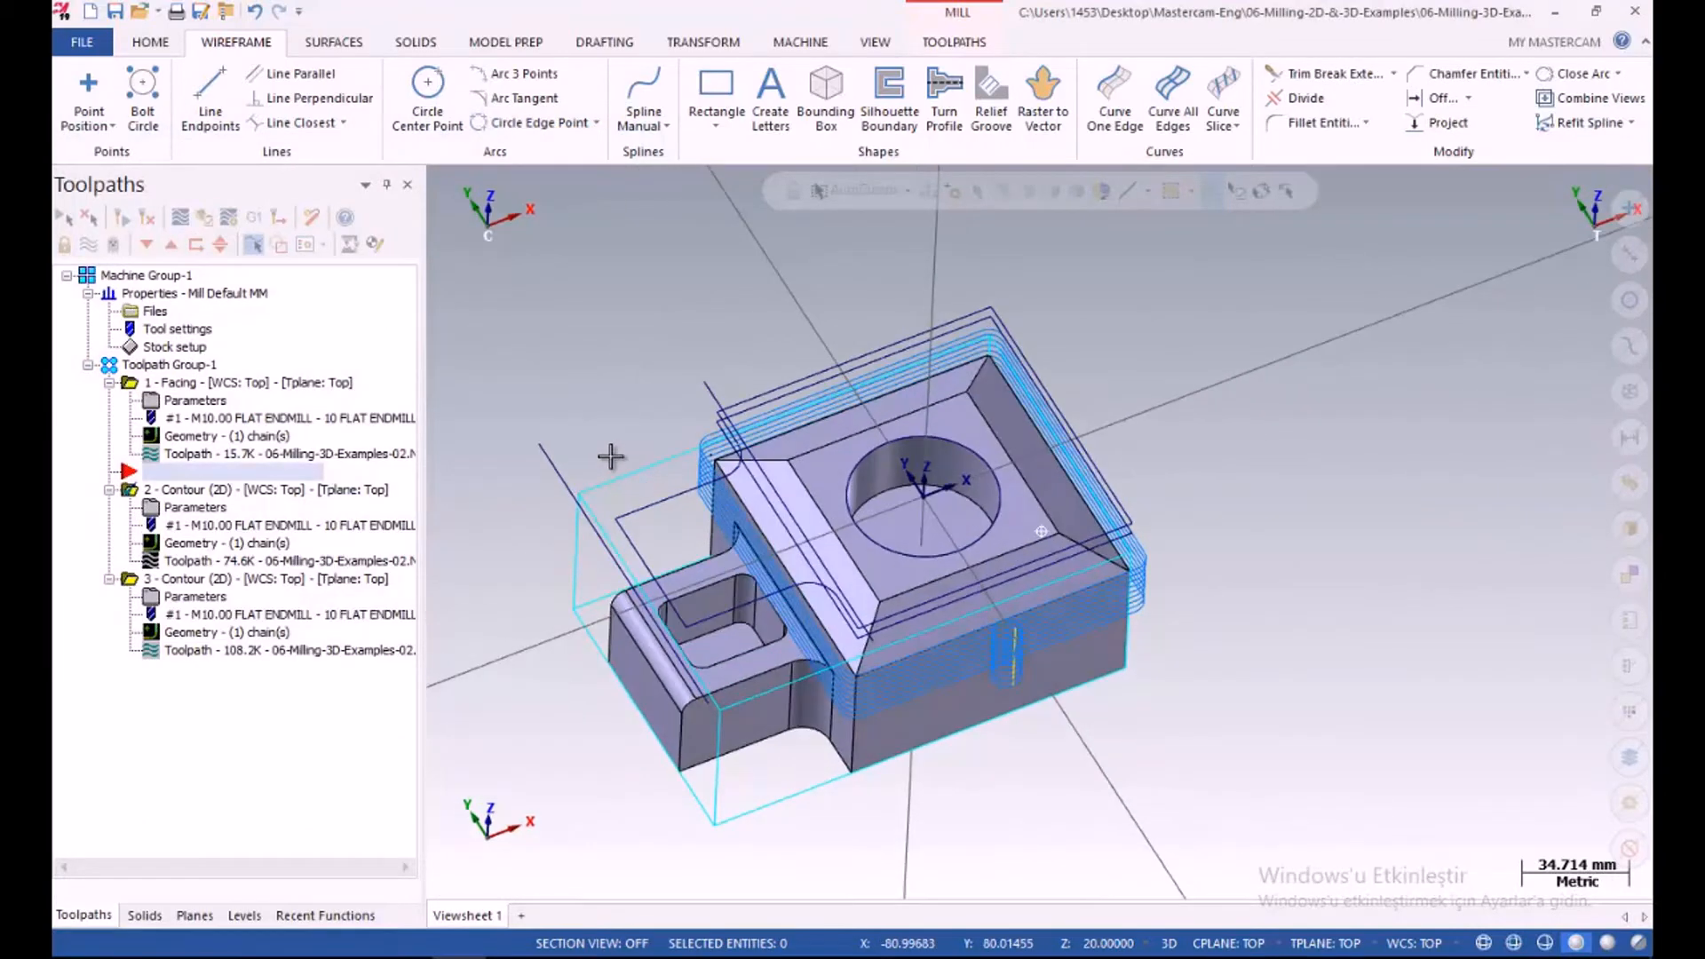
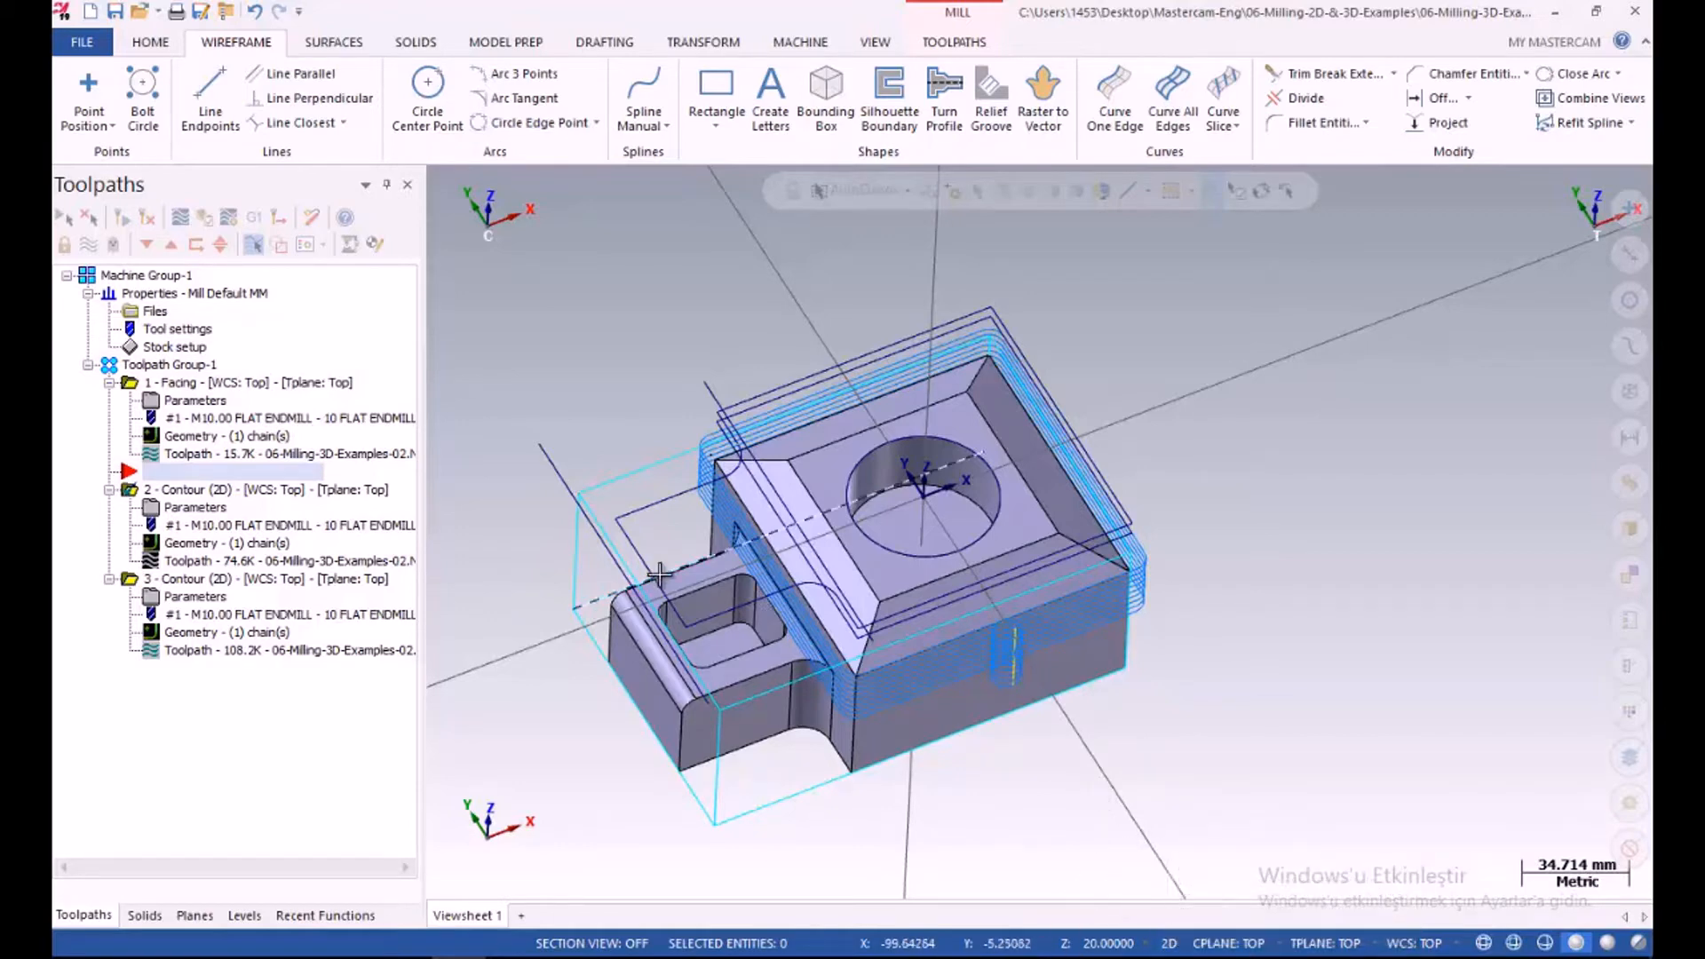
click(213, 99)
click(539, 441)
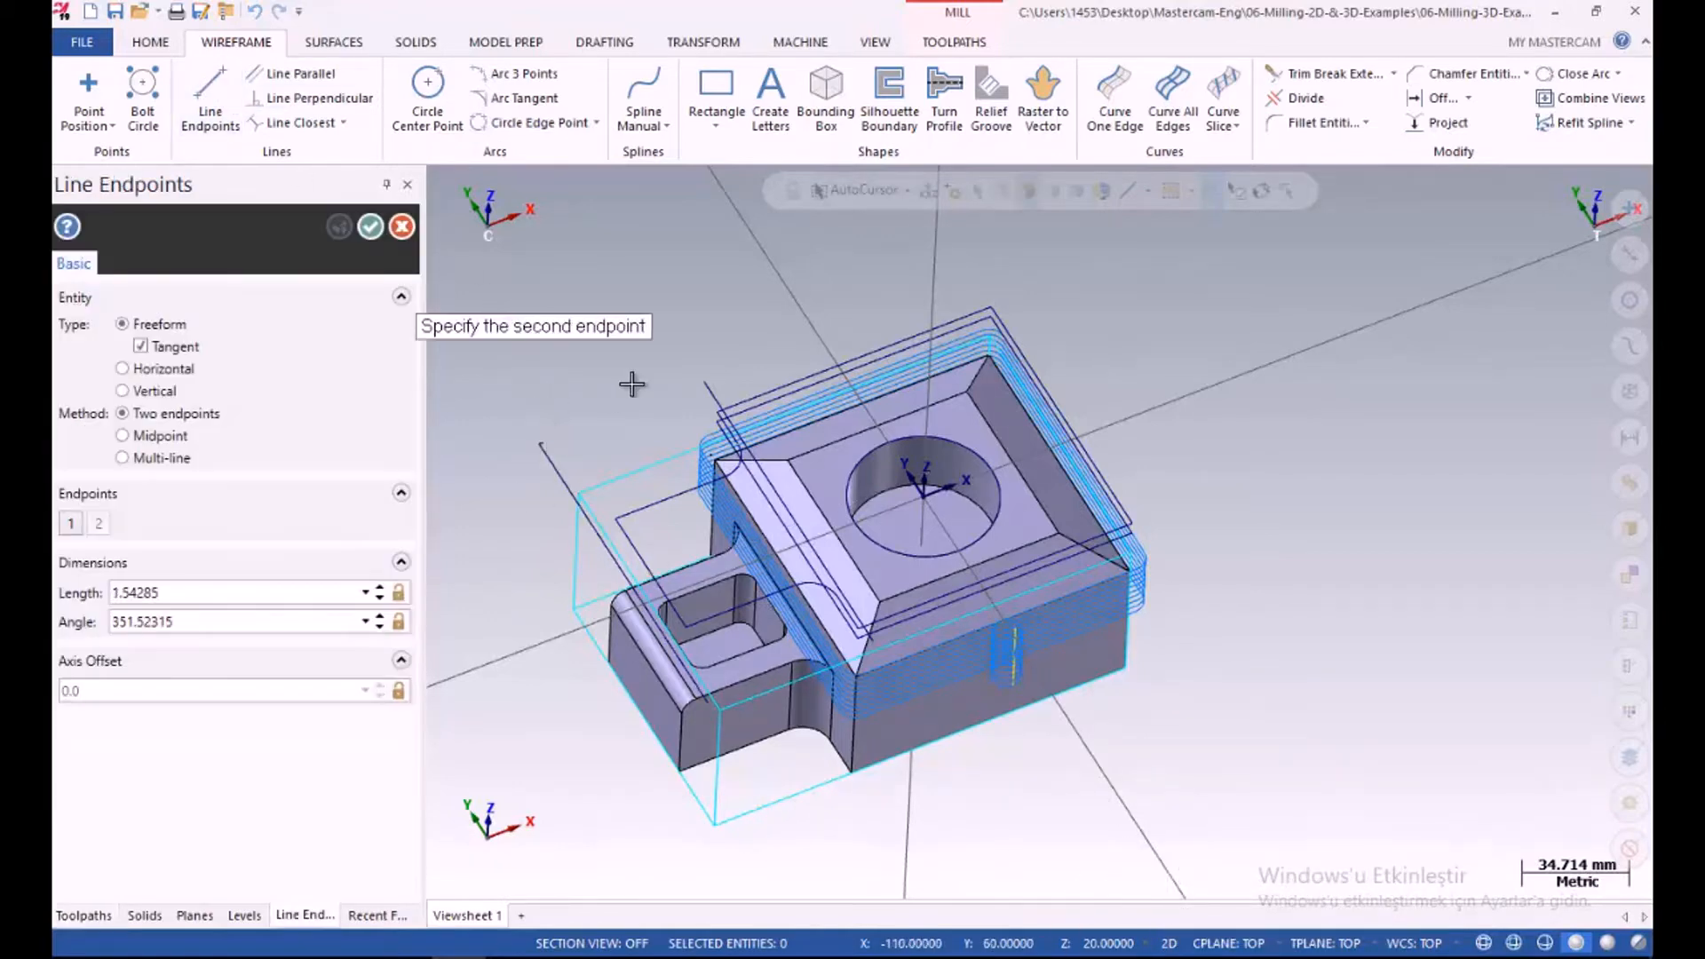
click(705, 384)
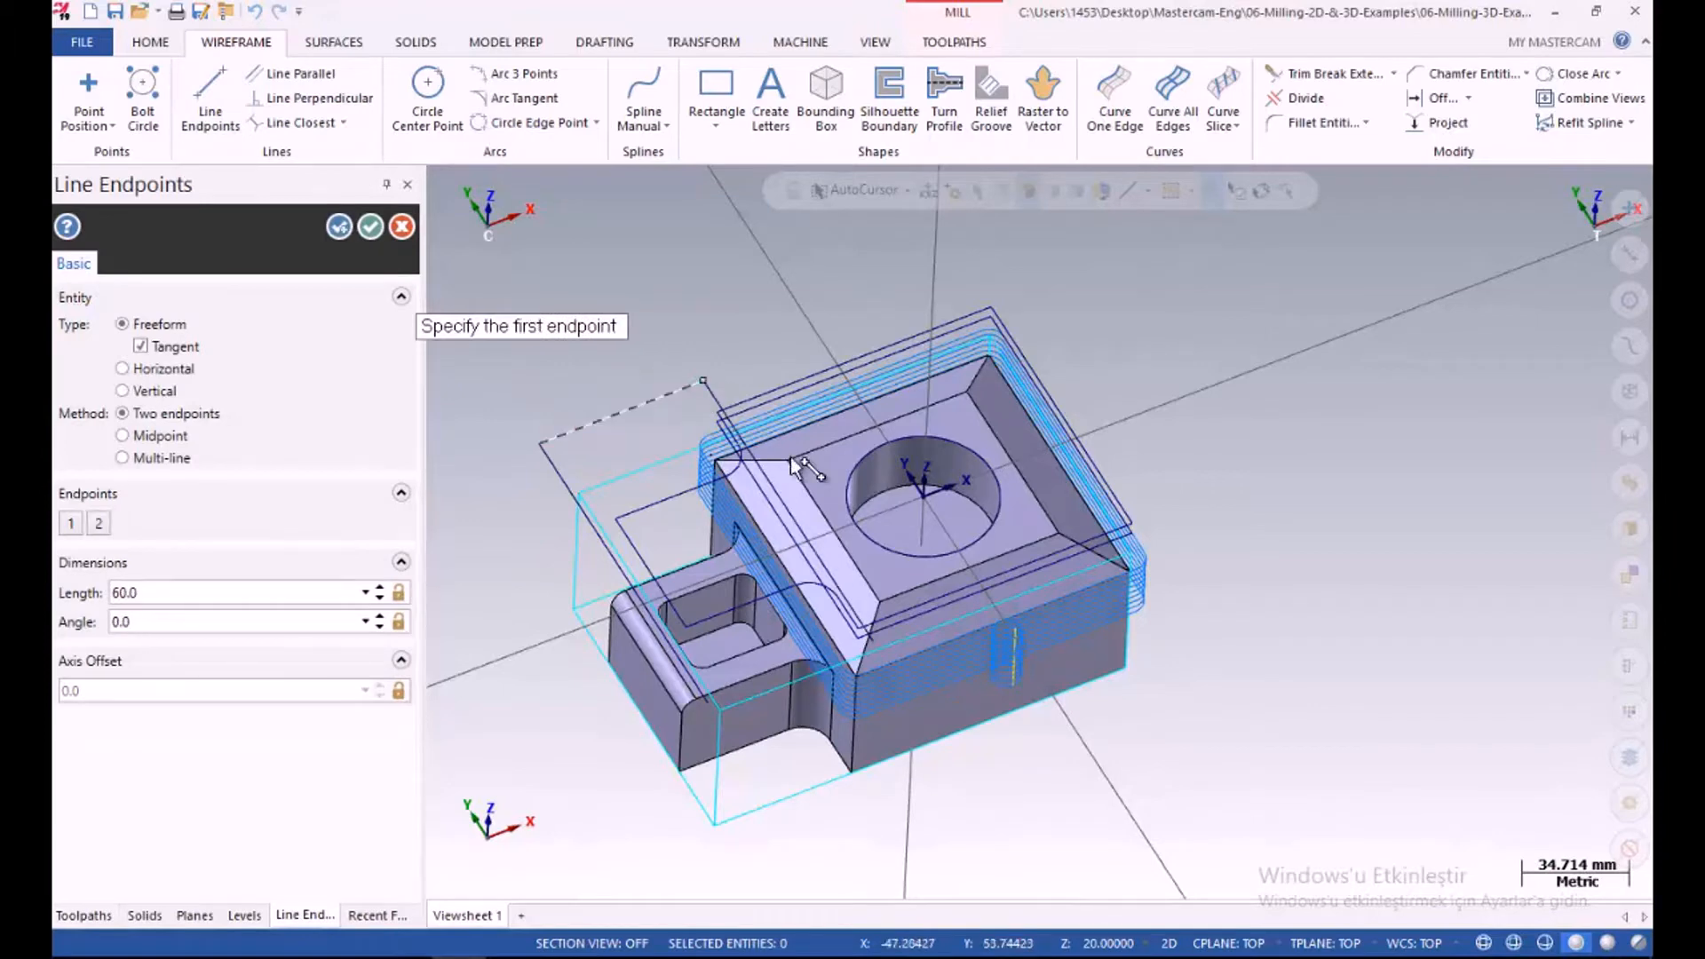
middle_drag(742, 646, 693, 688)
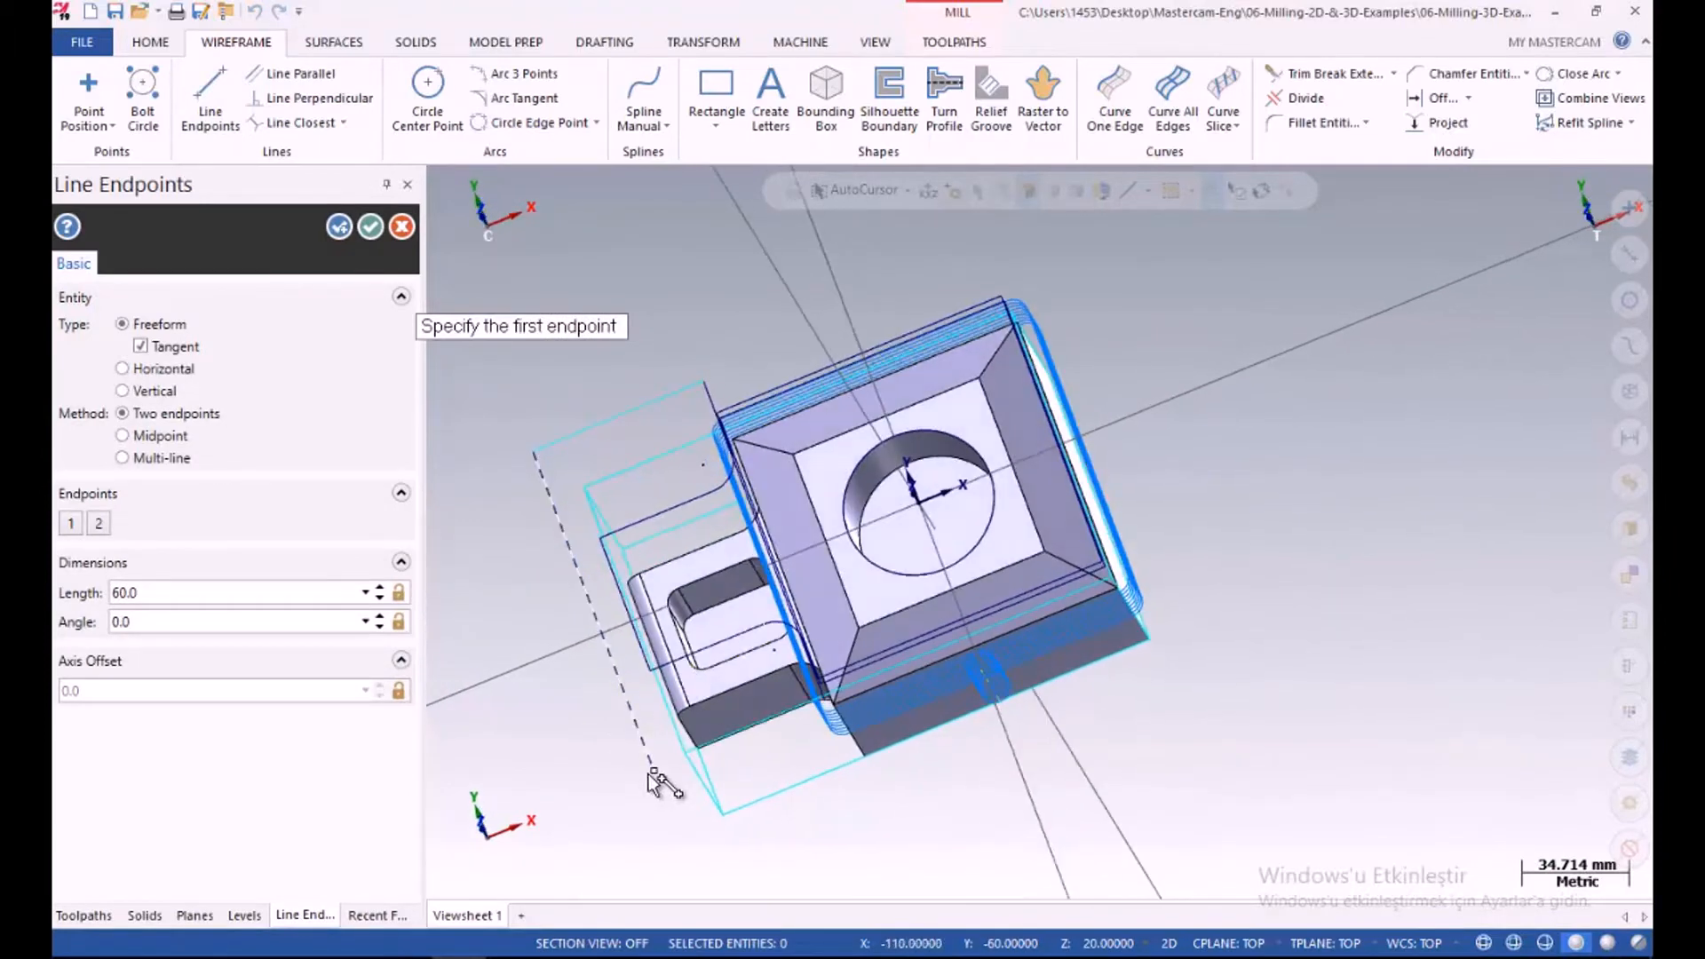
click(655, 771)
middle_drag(818, 794, 911, 733)
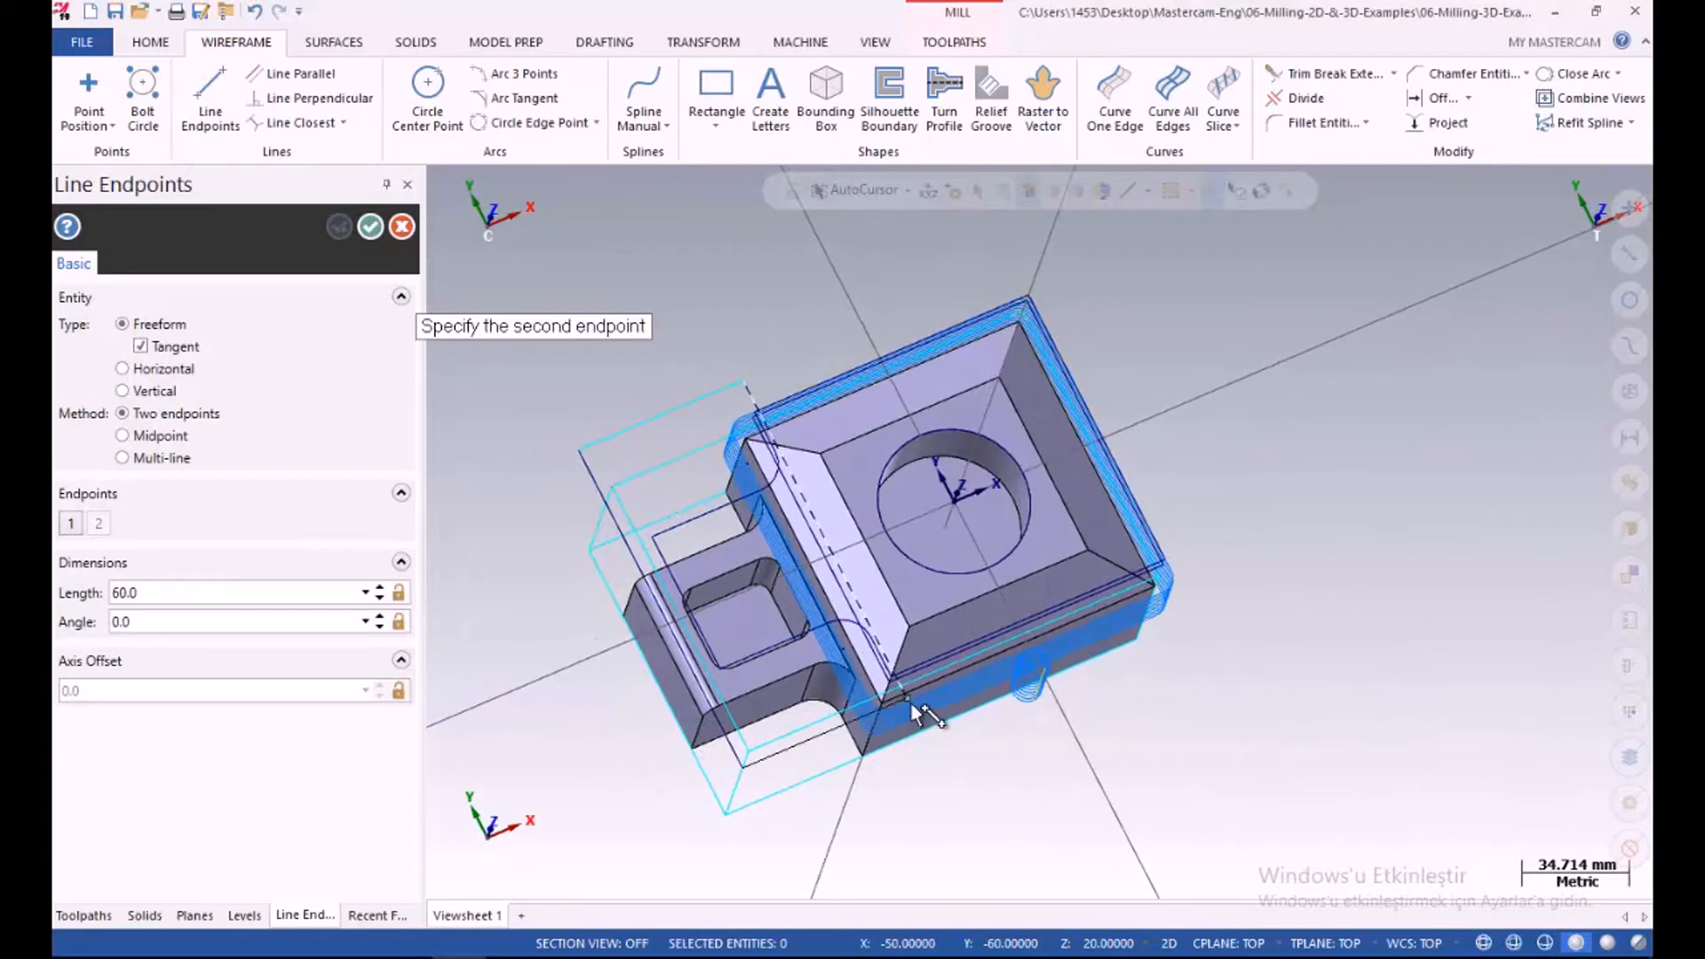
click(913, 702)
click(371, 226)
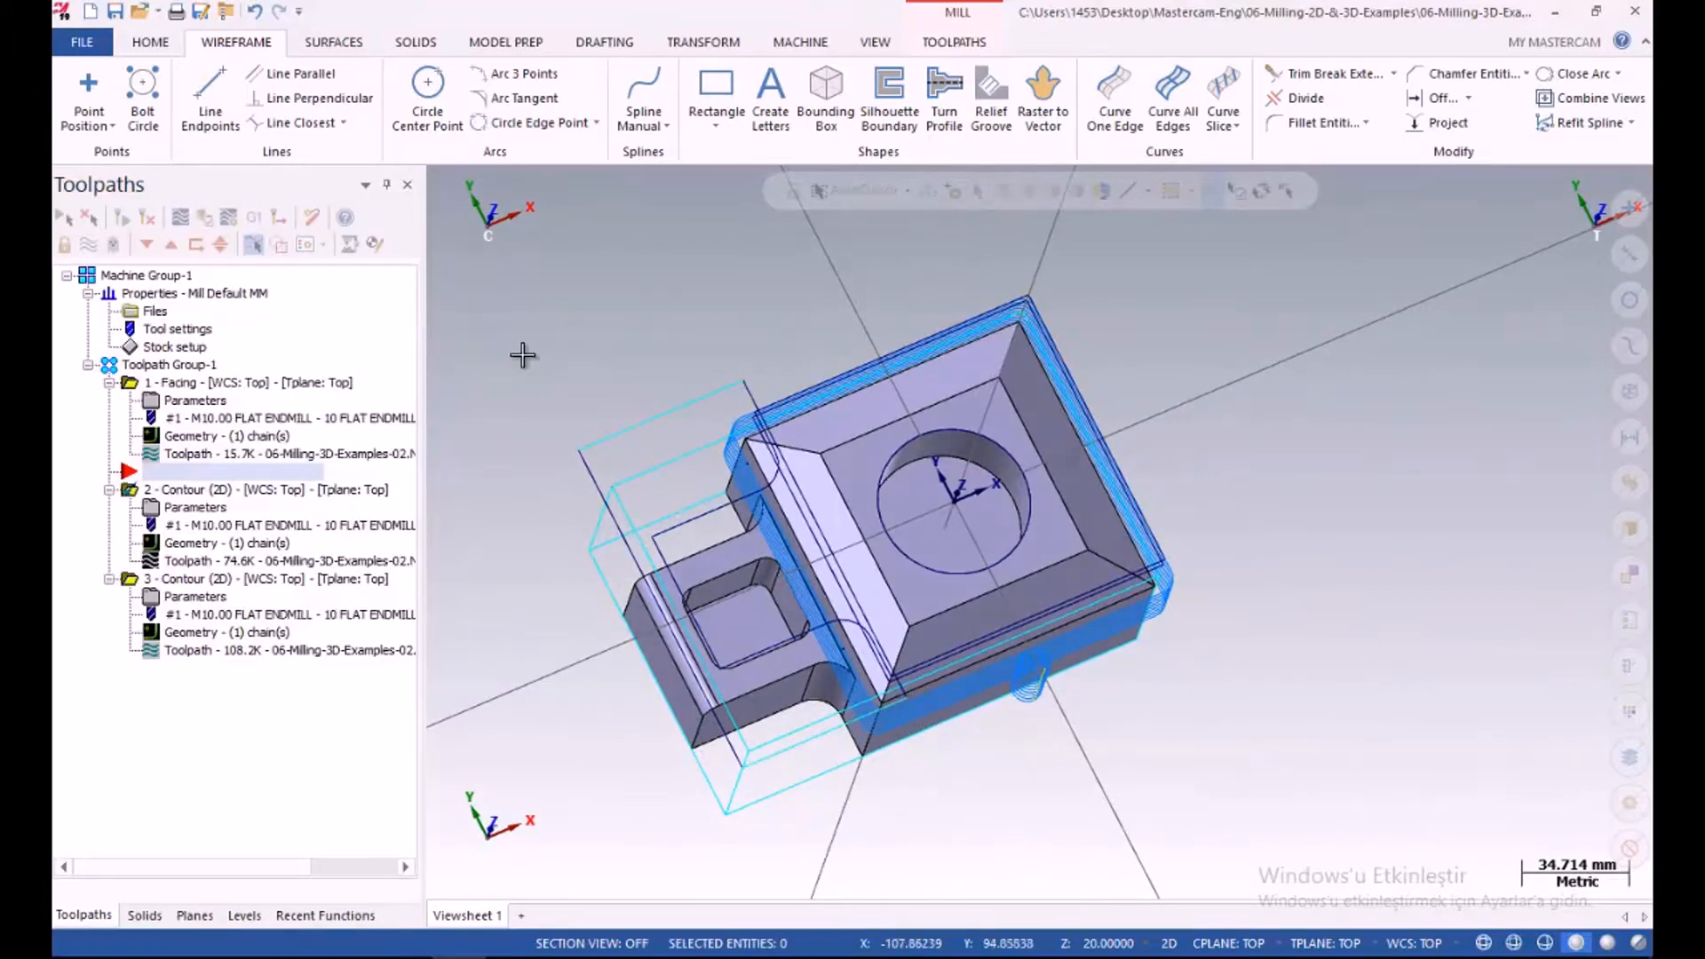
Set the wireframe colour for new geometry to red
right_click(535, 343)
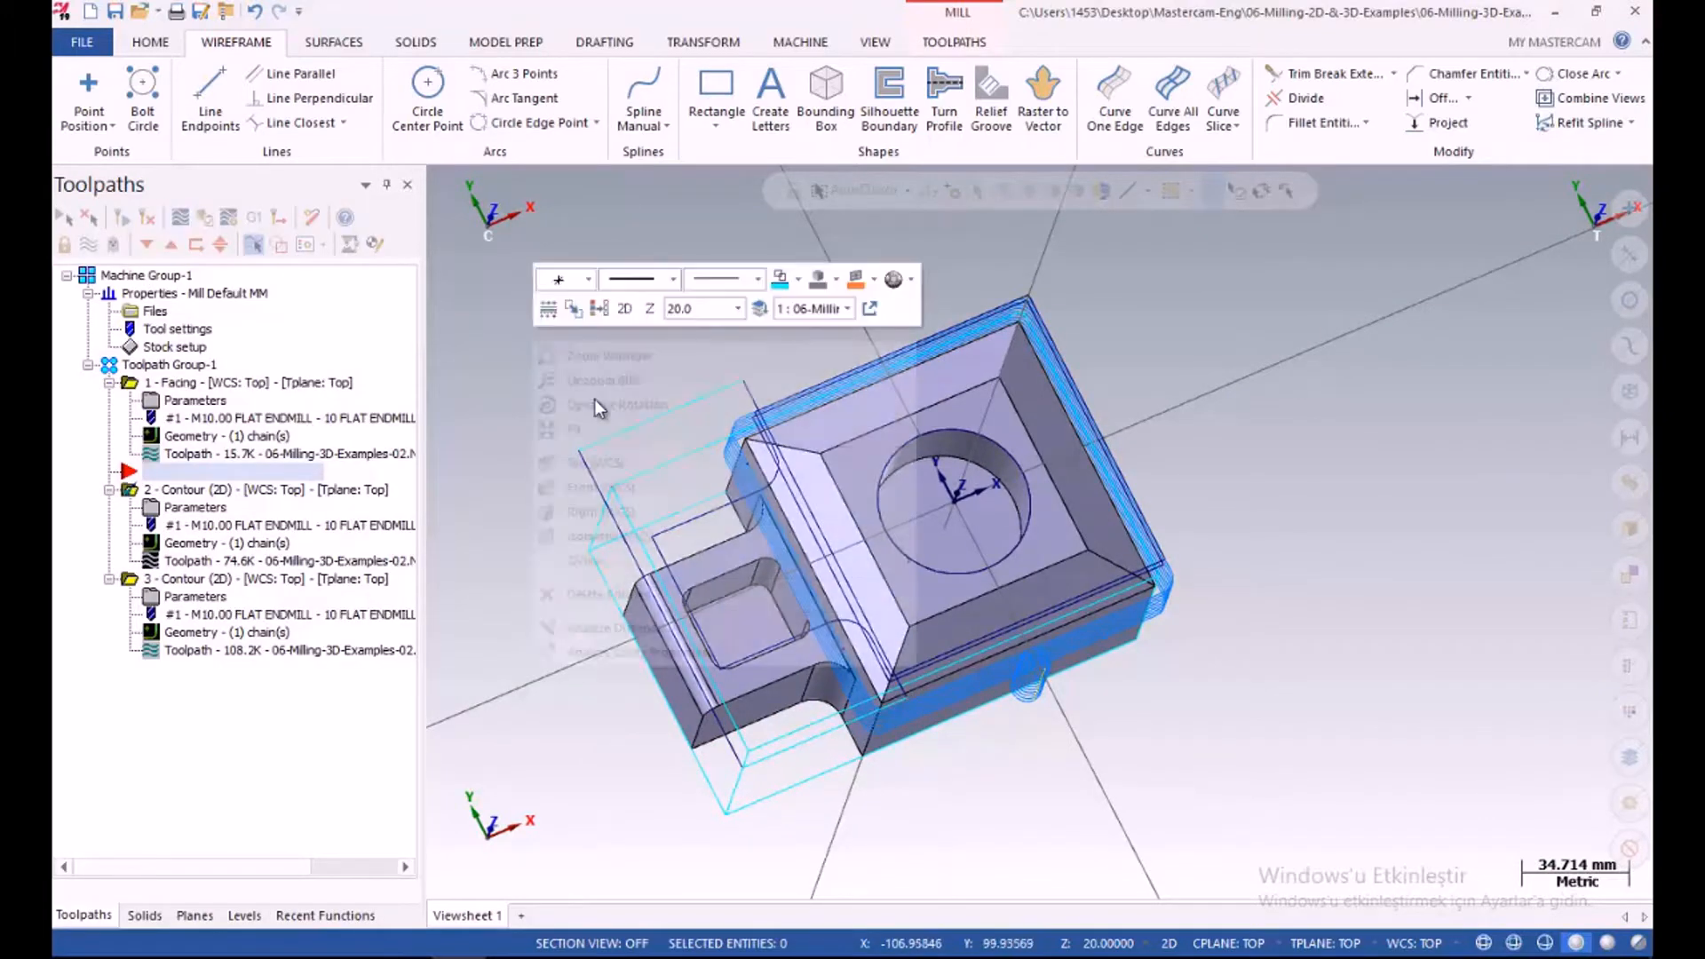
click(800, 281)
click(808, 325)
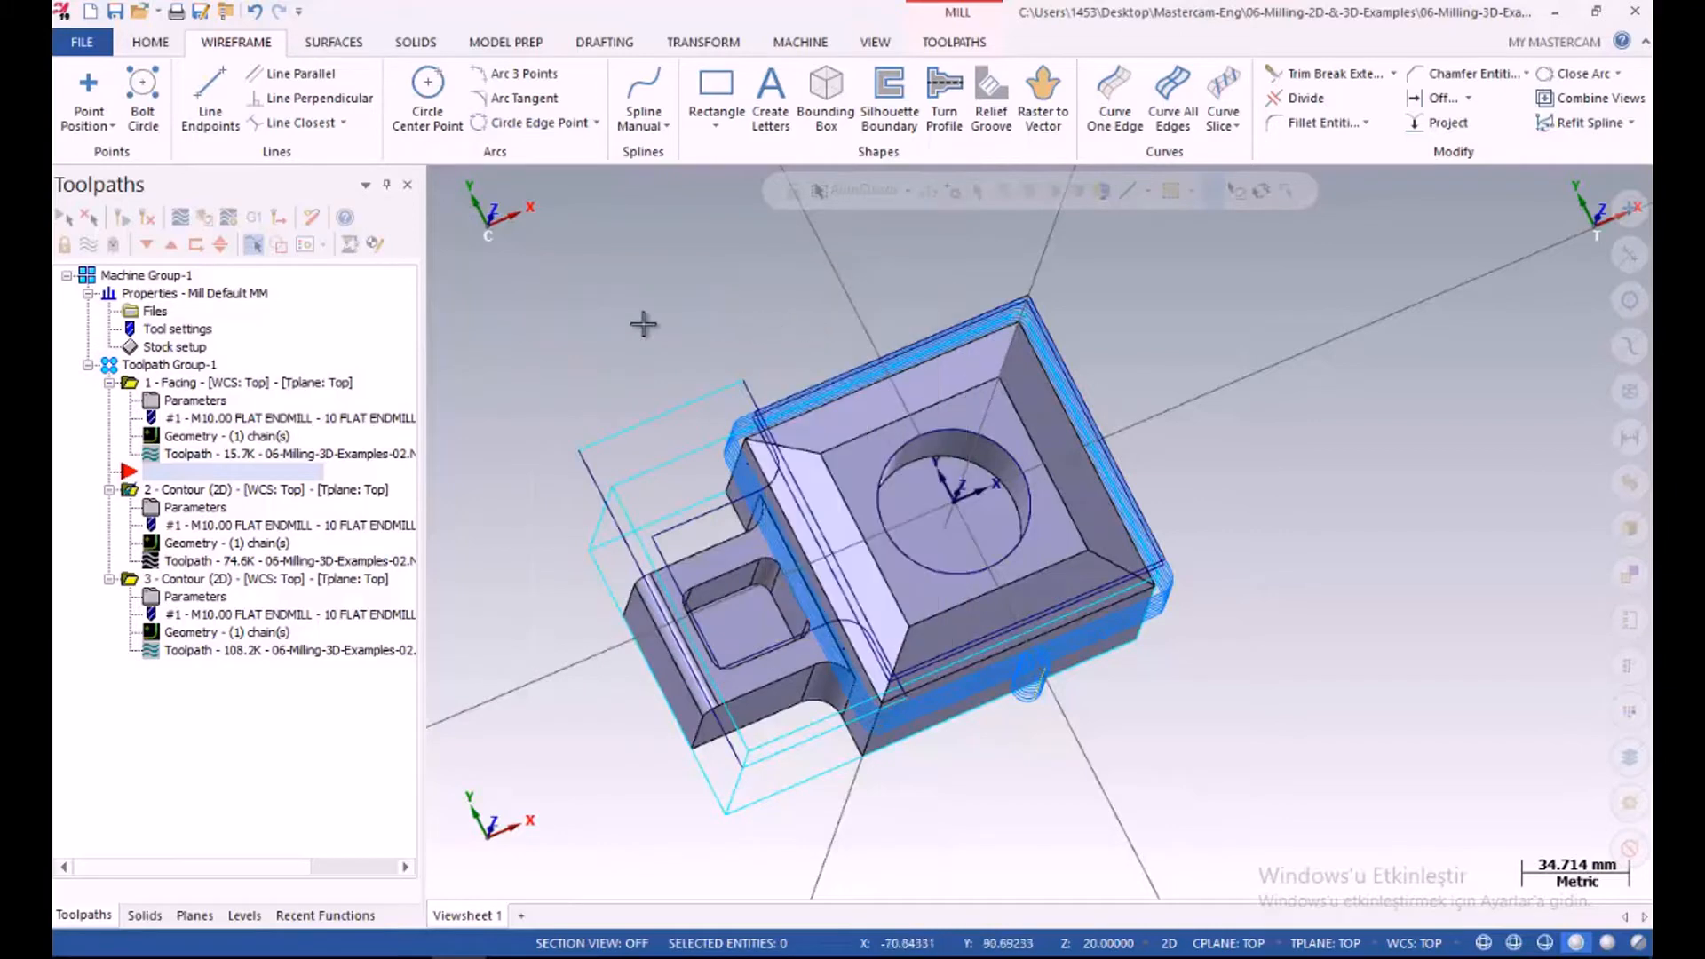
Select the closed four-line boundary around the arm as a chain and change its wireframe colour to red
middle_drag(633, 363, 592, 279)
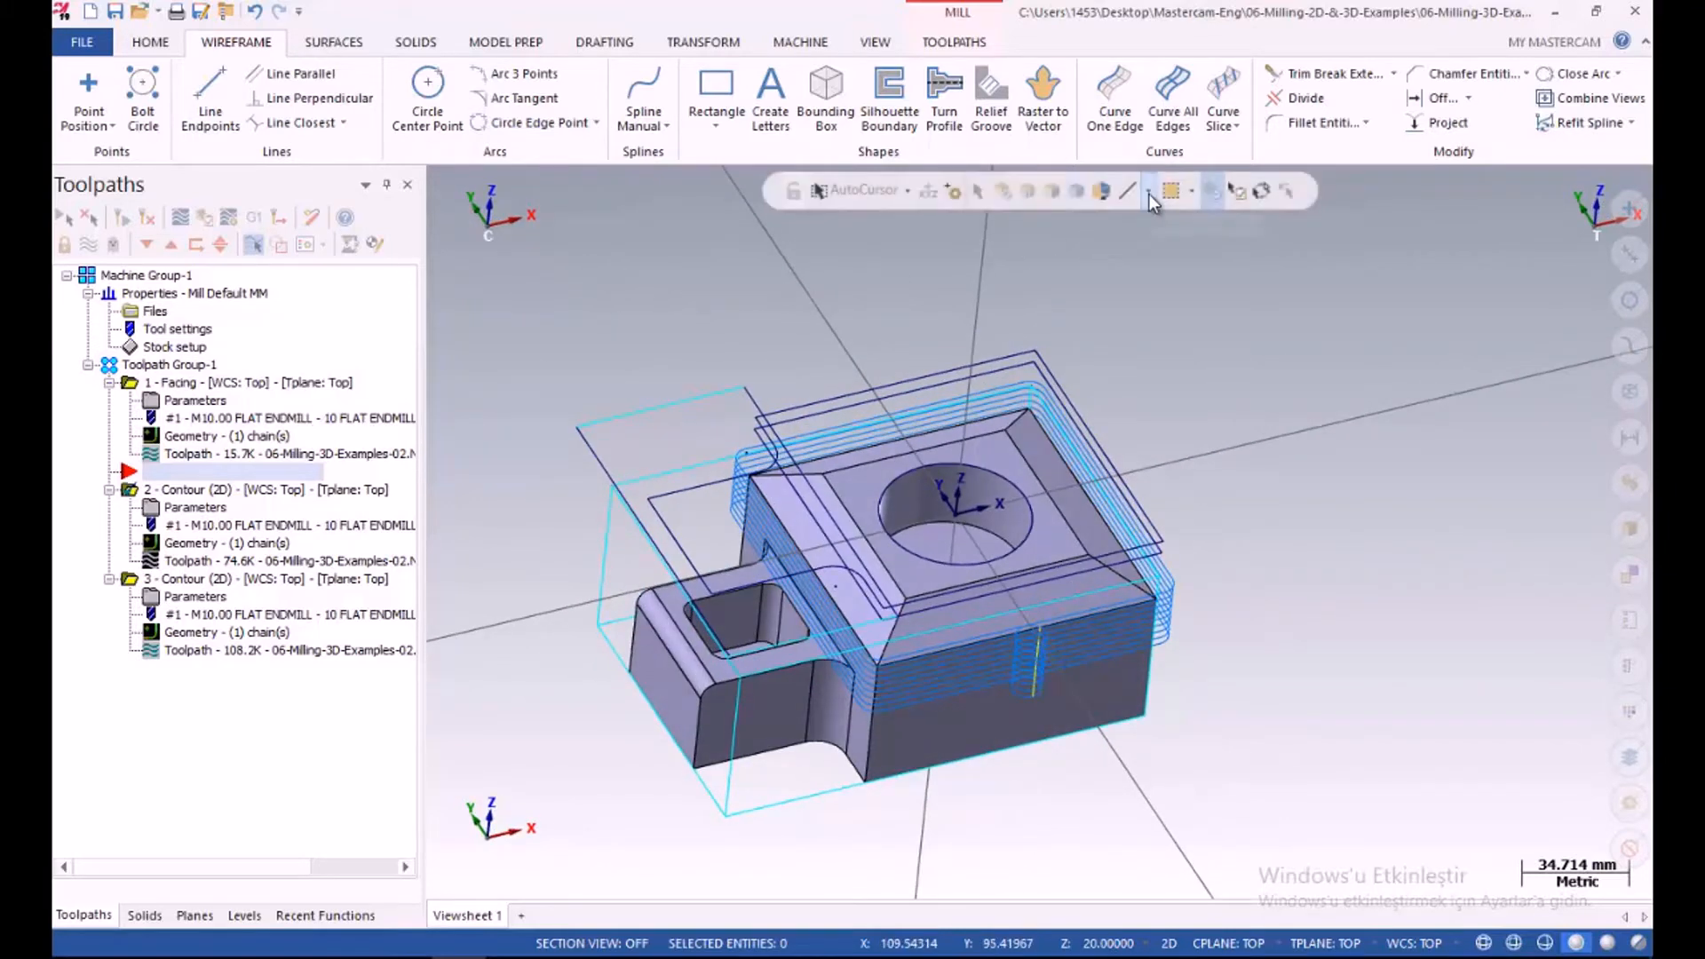
click(1148, 192)
click(1163, 248)
click(606, 409)
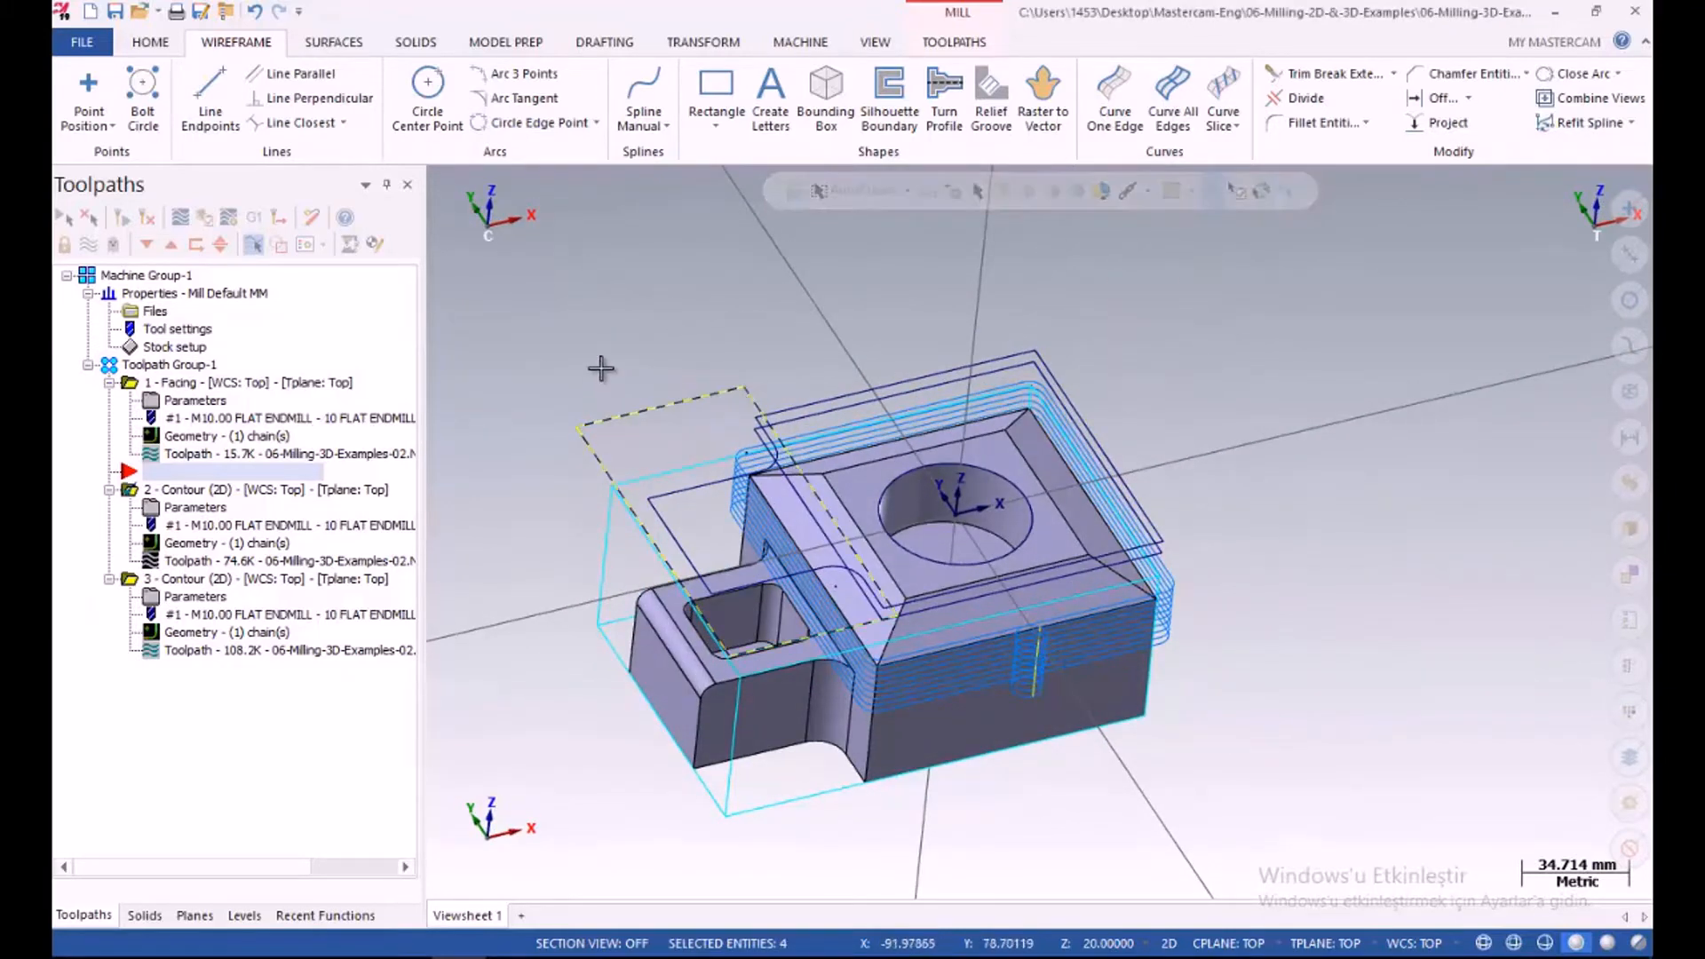
right_click(586, 338)
click(874, 282)
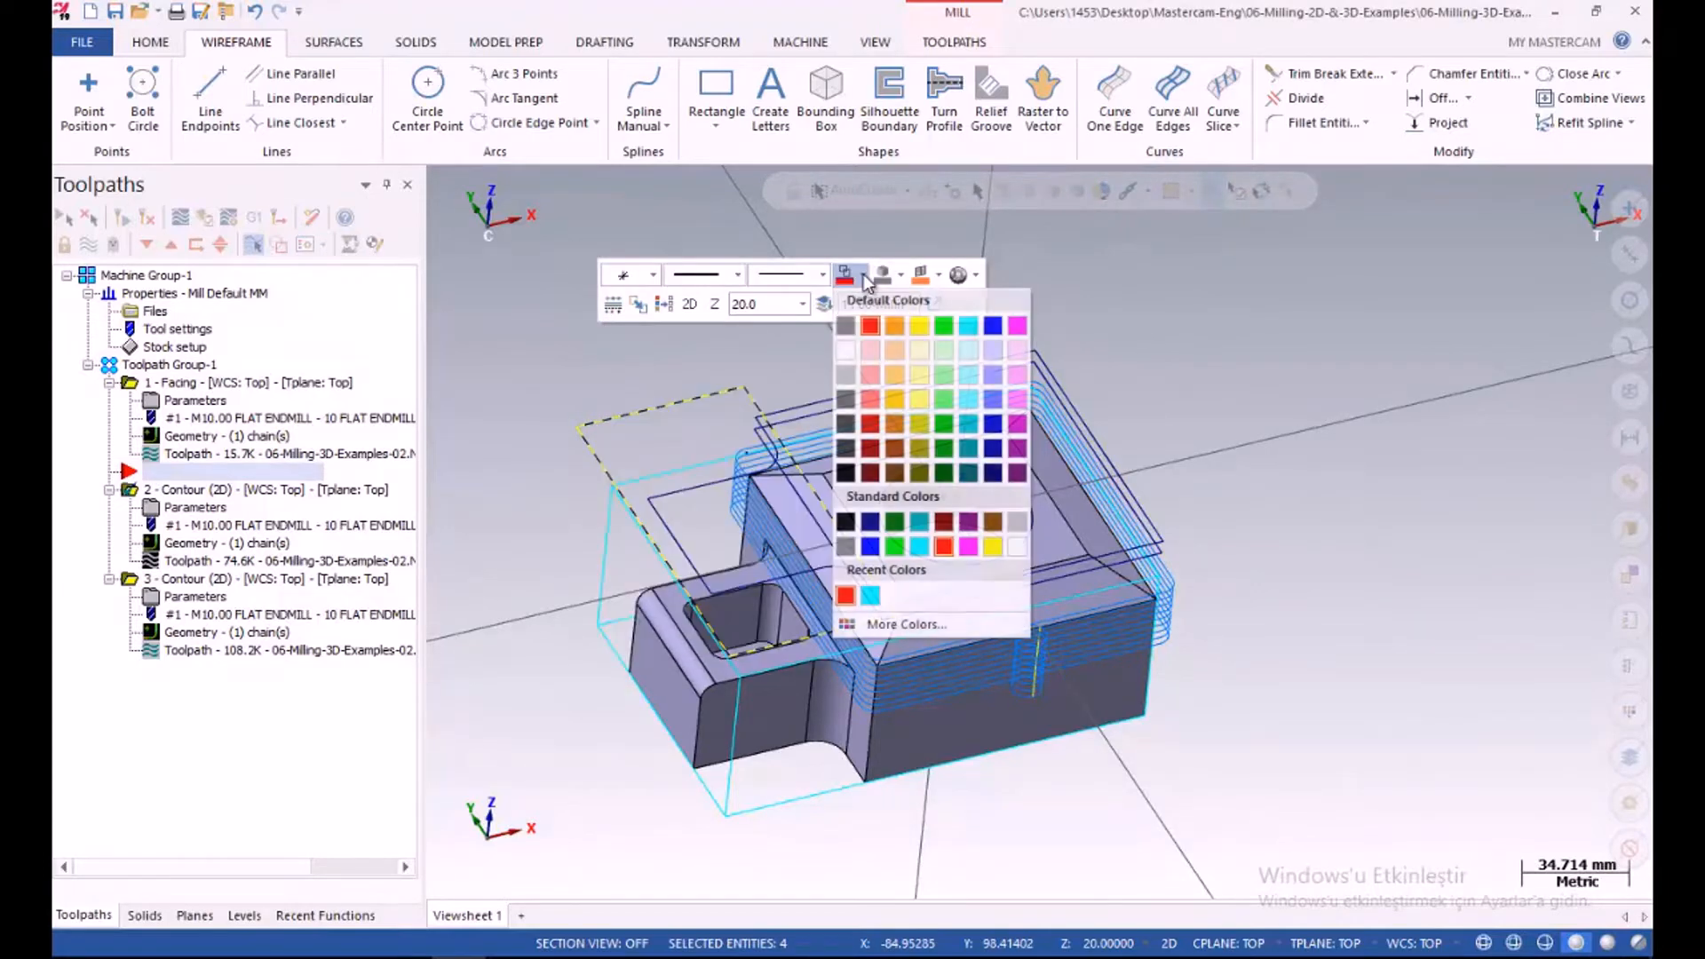
click(878, 330)
Fillet the two back corners of the red boundary with a 6 mm radius, trimming the lines
mouse_move(678, 356)
middle_down()
mouse_move(631, 319)
mouse_move(648, 297)
mouse_move(654, 458)
mouse_move(654, 339)
mouse_move(661, 374)
mouse_move(677, 354)
mouse_move(715, 525)
mouse_move(713, 471)
mouse_move(716, 549)
middle_up()
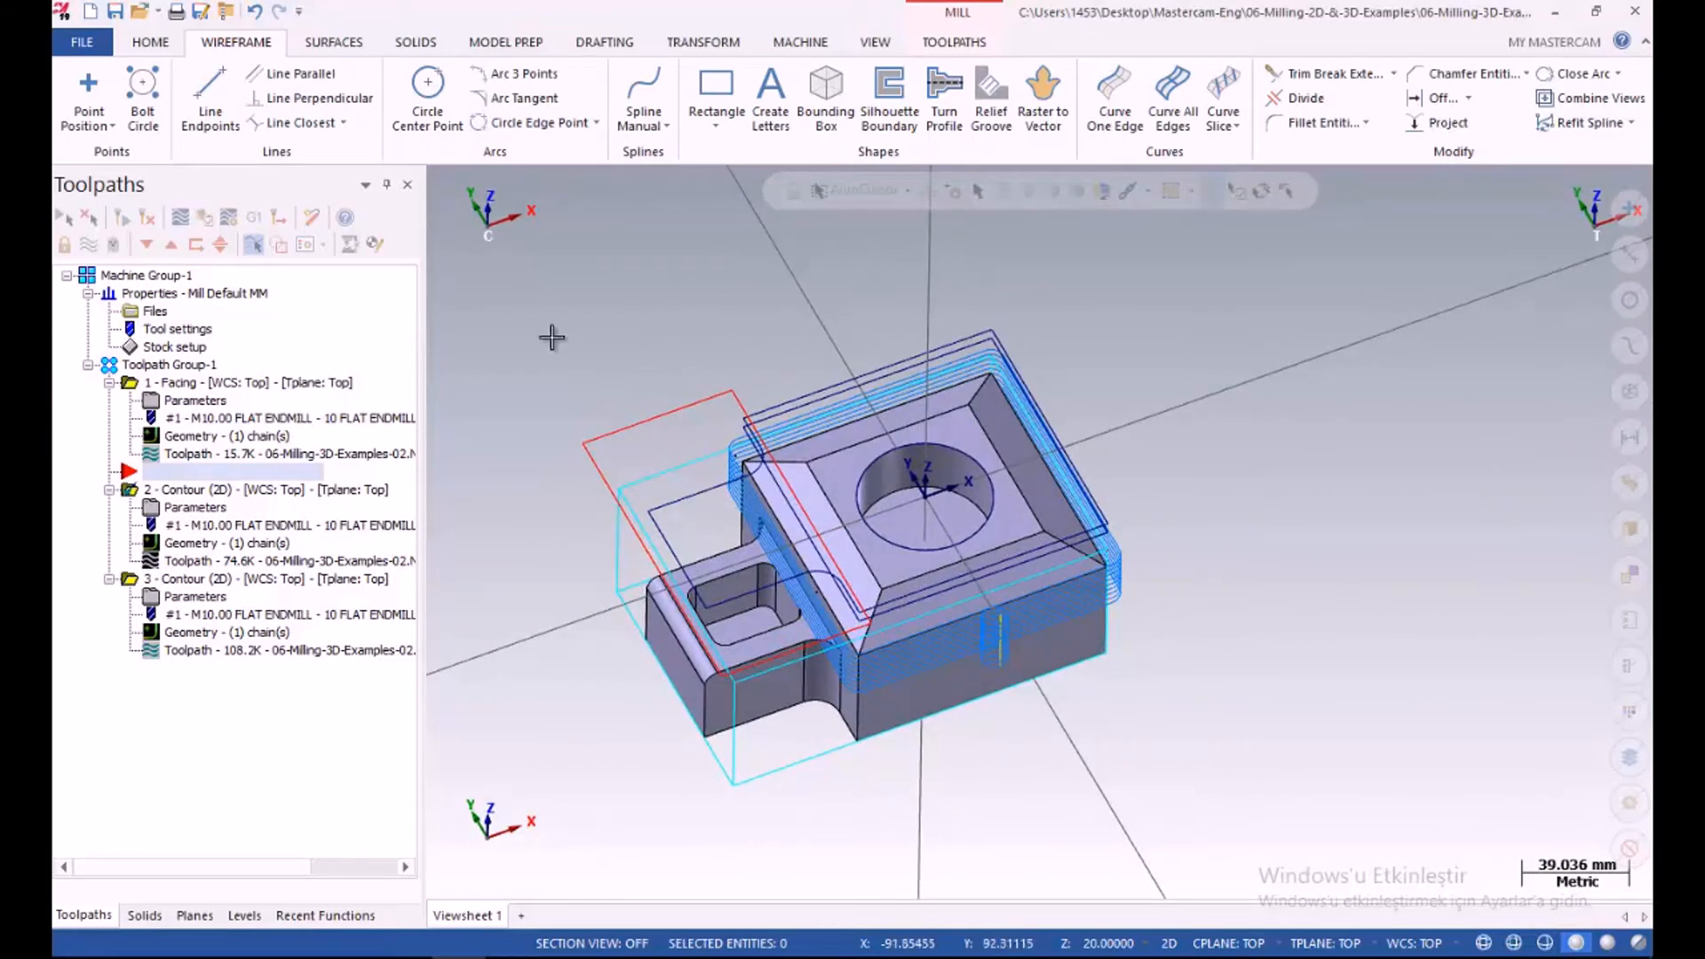
click(1282, 124)
click(123, 486)
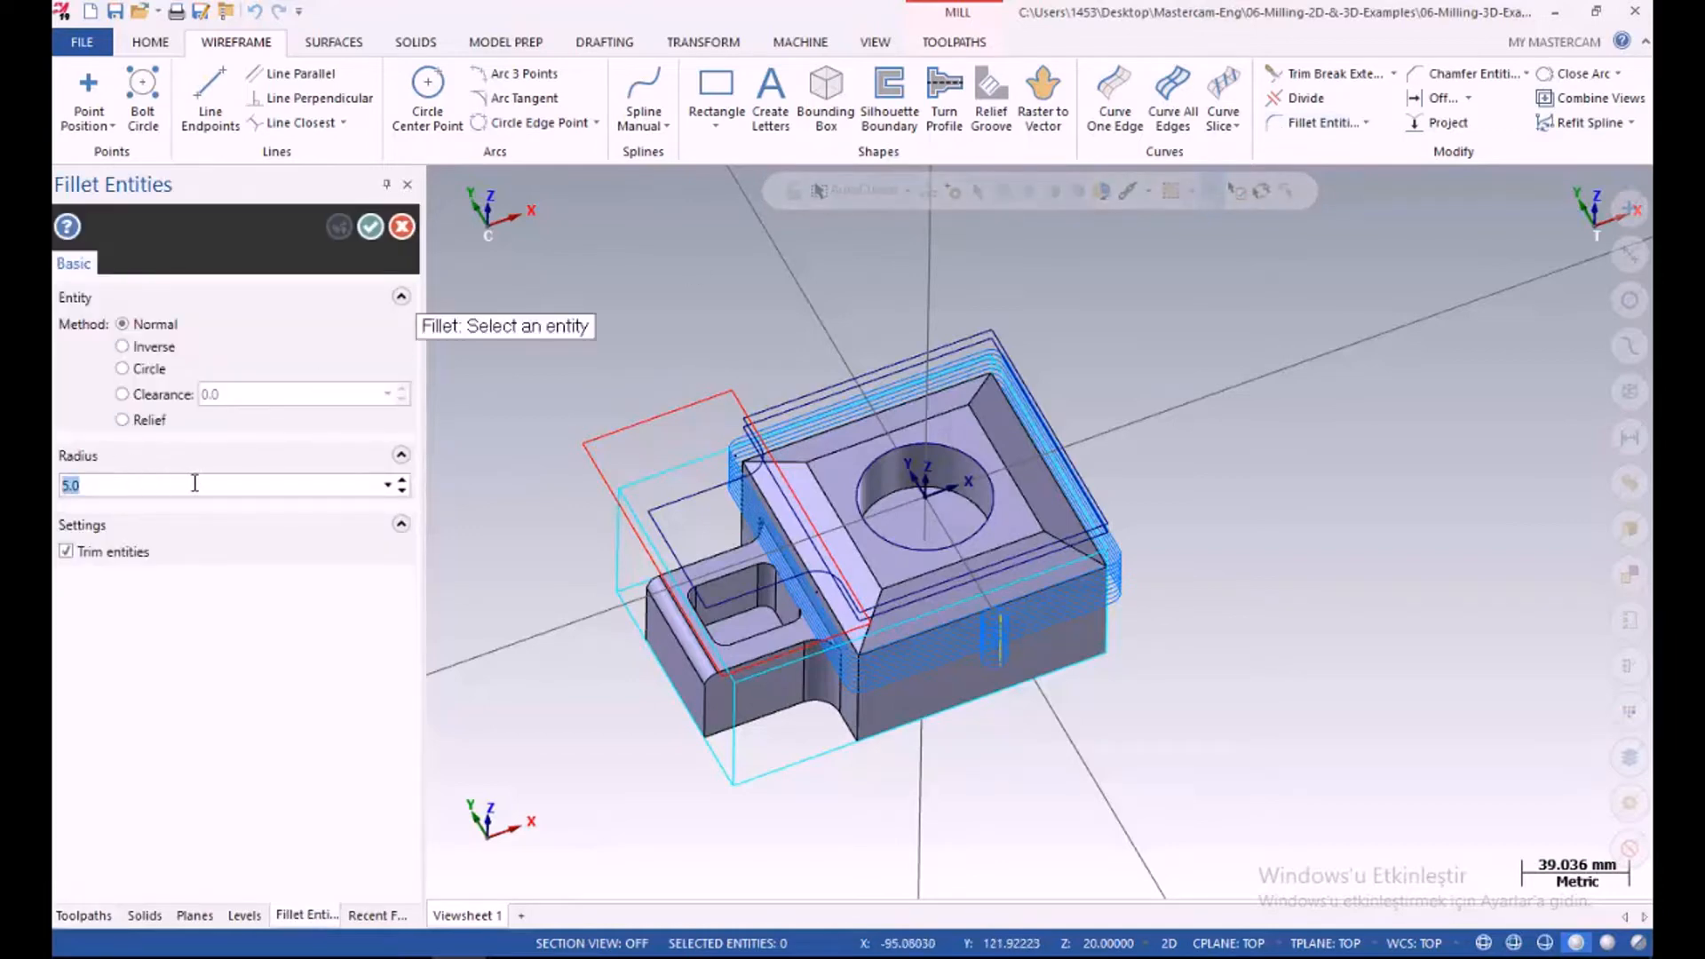
click(589, 460)
click(740, 406)
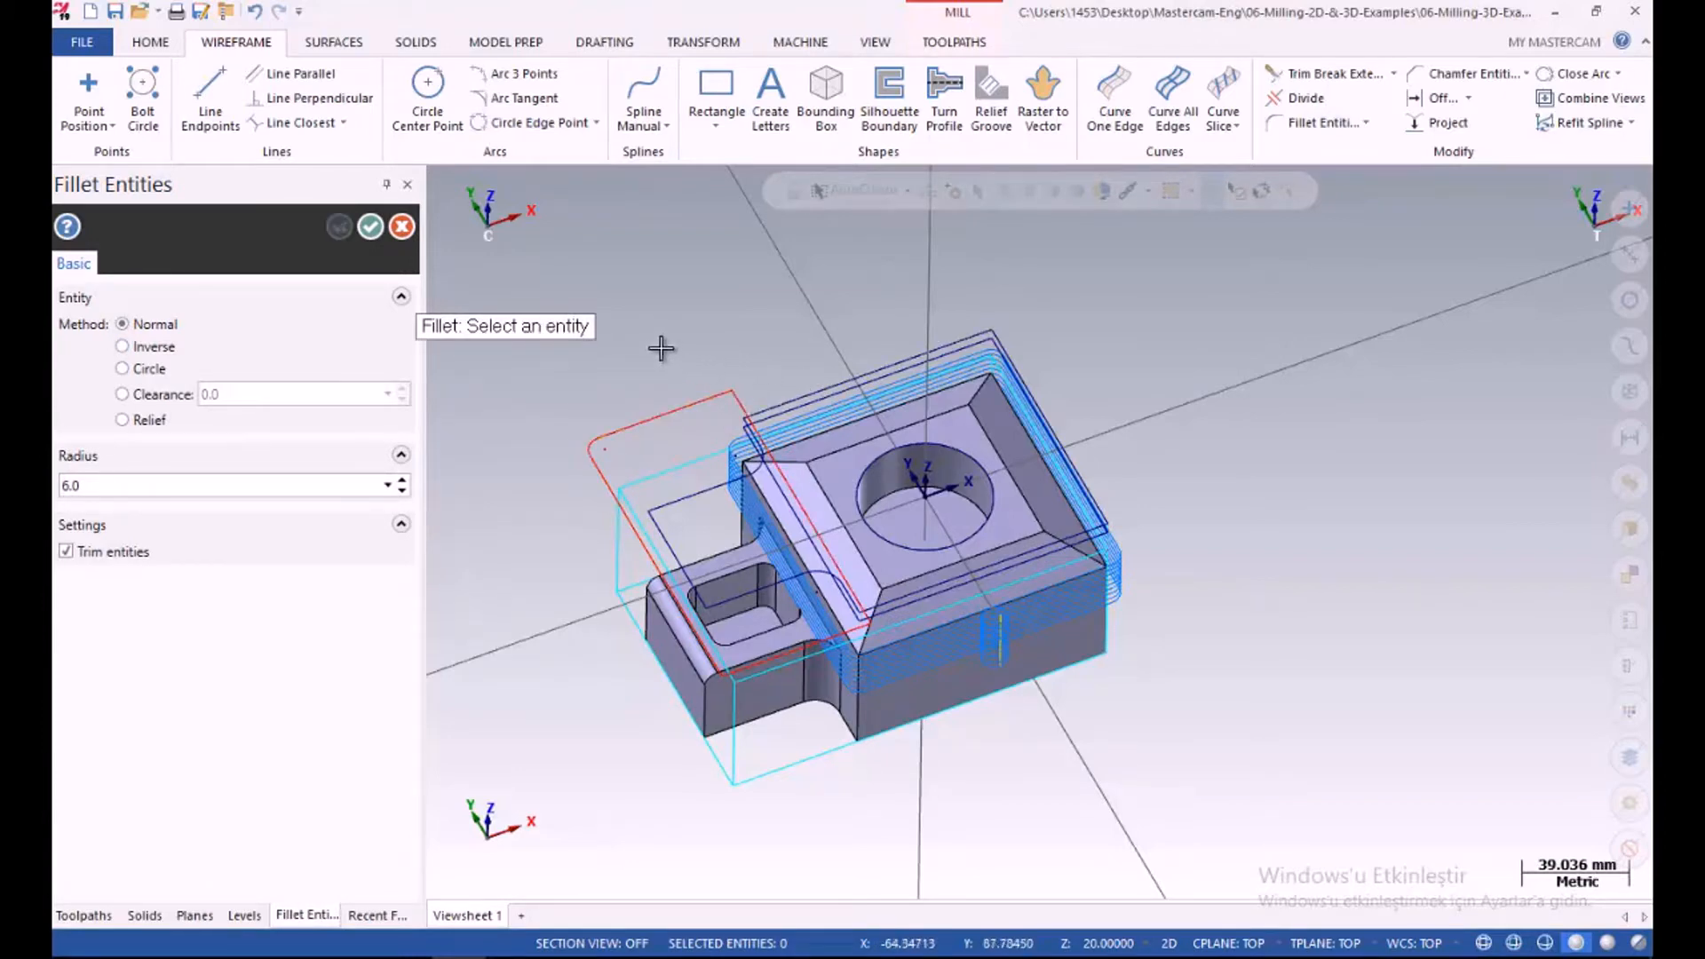
scroll(724, 380, up, 2)
click(680, 408)
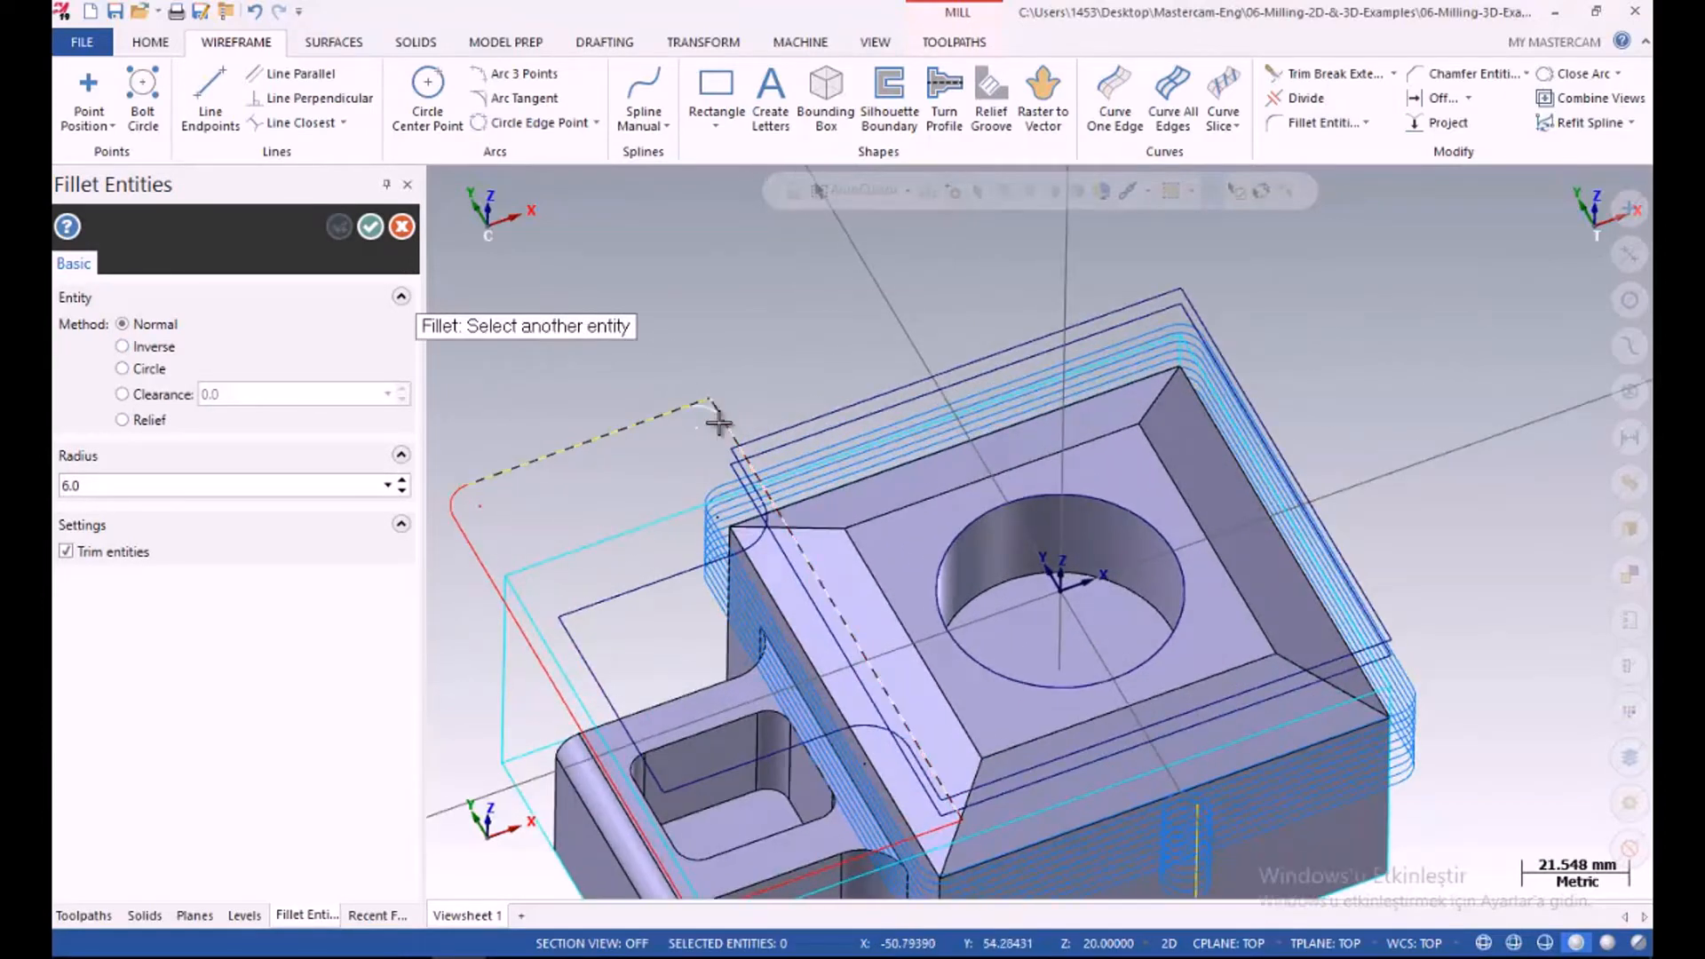
click(721, 424)
Fillet the two front corners of the red boundary with the same 6 mm radius
scroll(684, 337, down, 2)
middle_drag(674, 607, 628, 636)
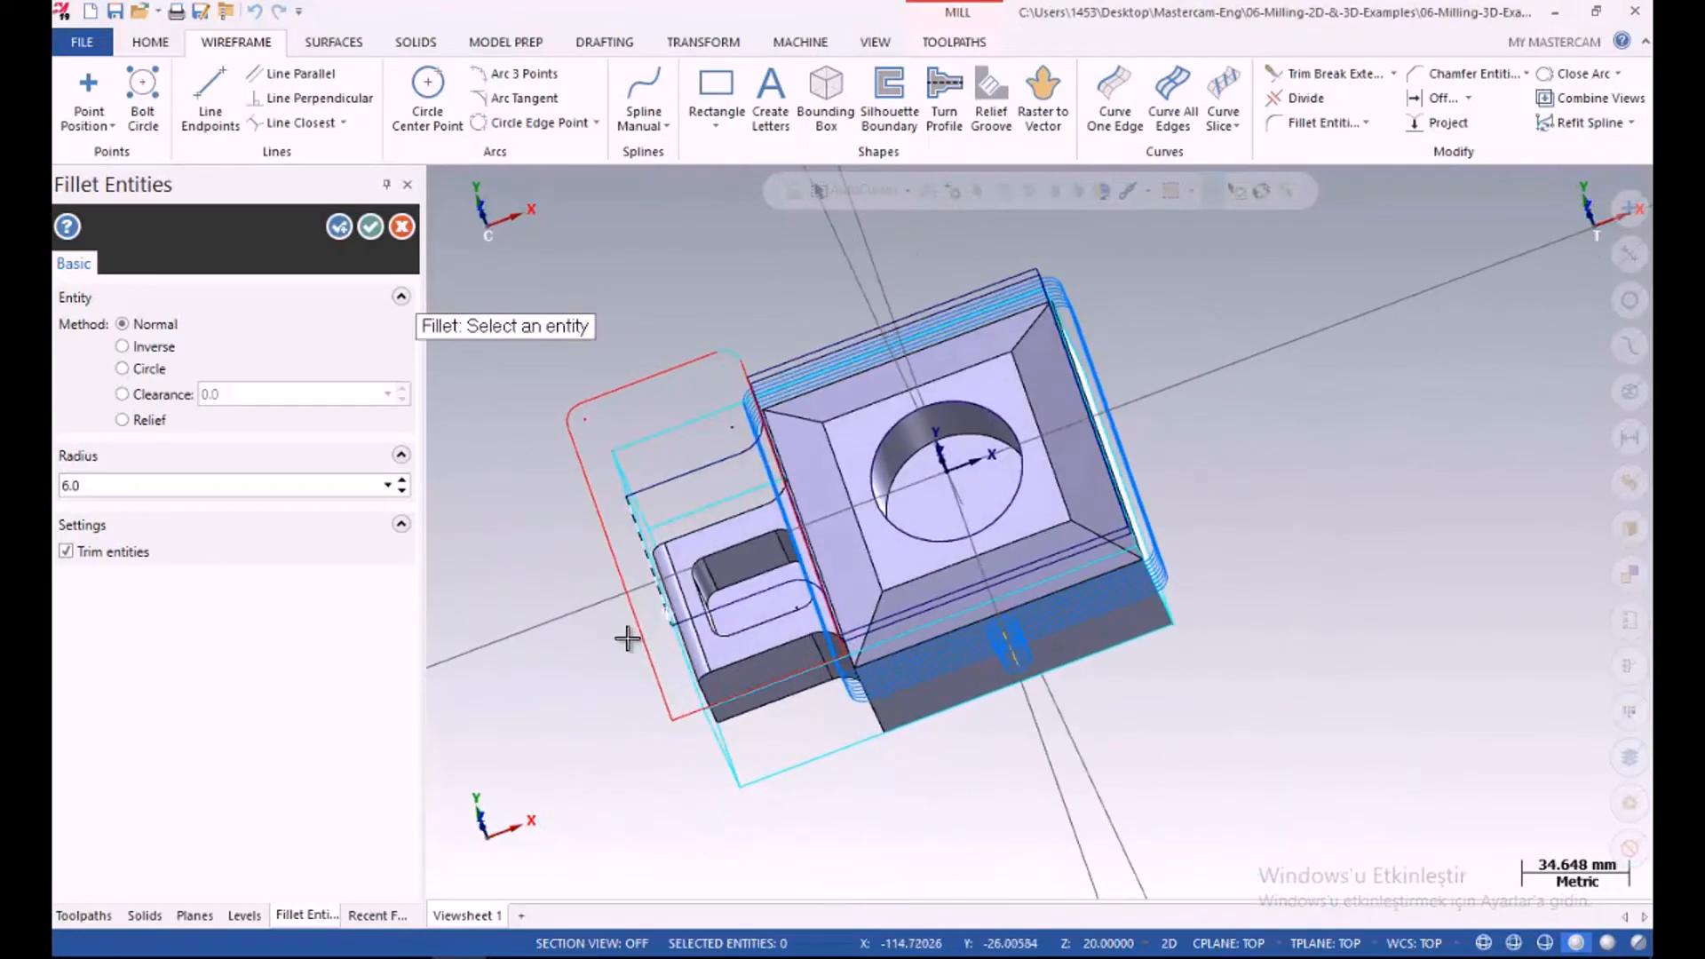
click(675, 703)
click(740, 721)
middle_drag(740, 721, 826, 675)
click(835, 661)
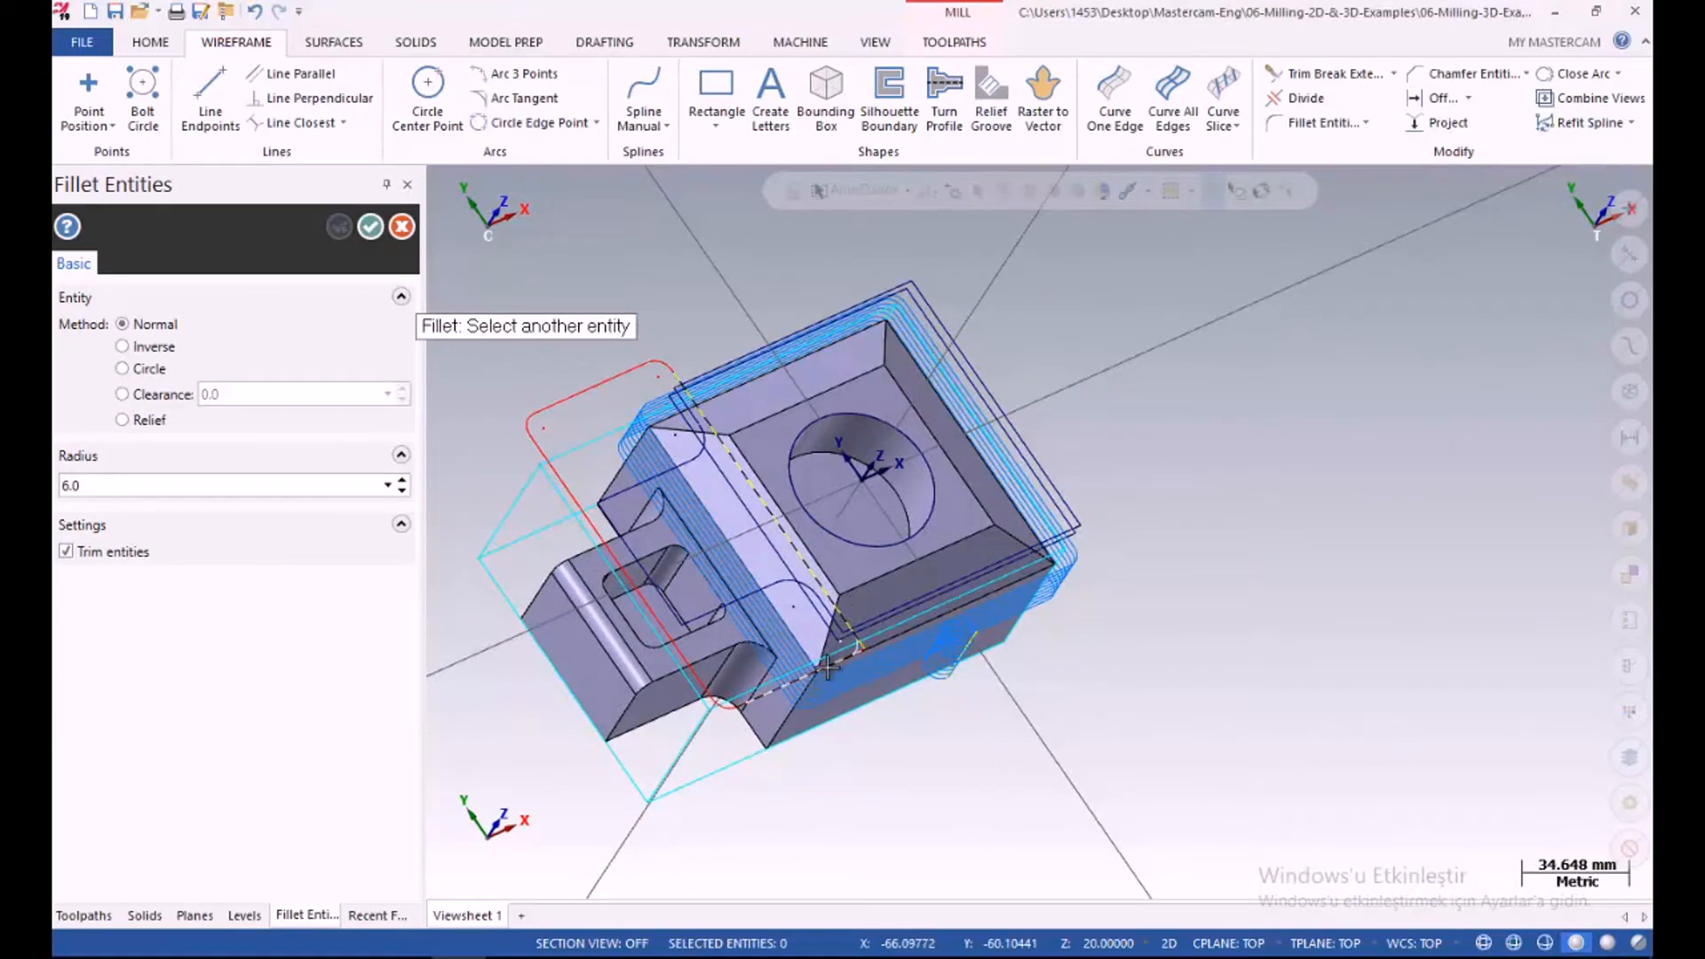
click(777, 689)
click(371, 225)
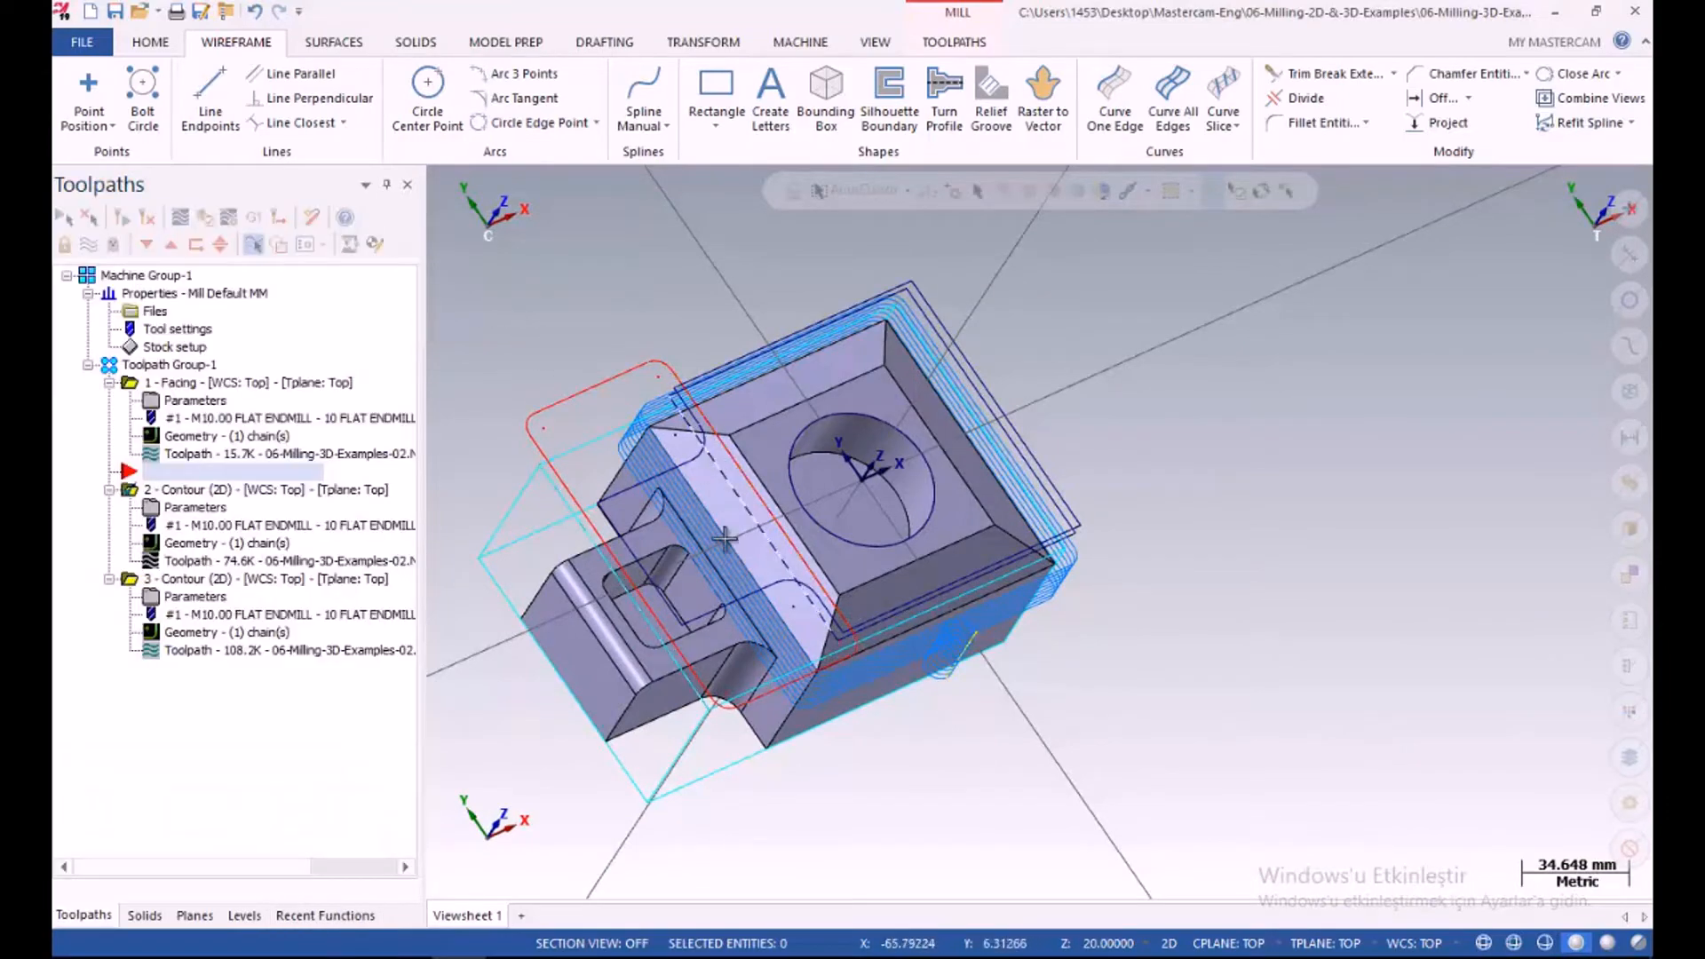
middle_drag(726, 539, 651, 506)
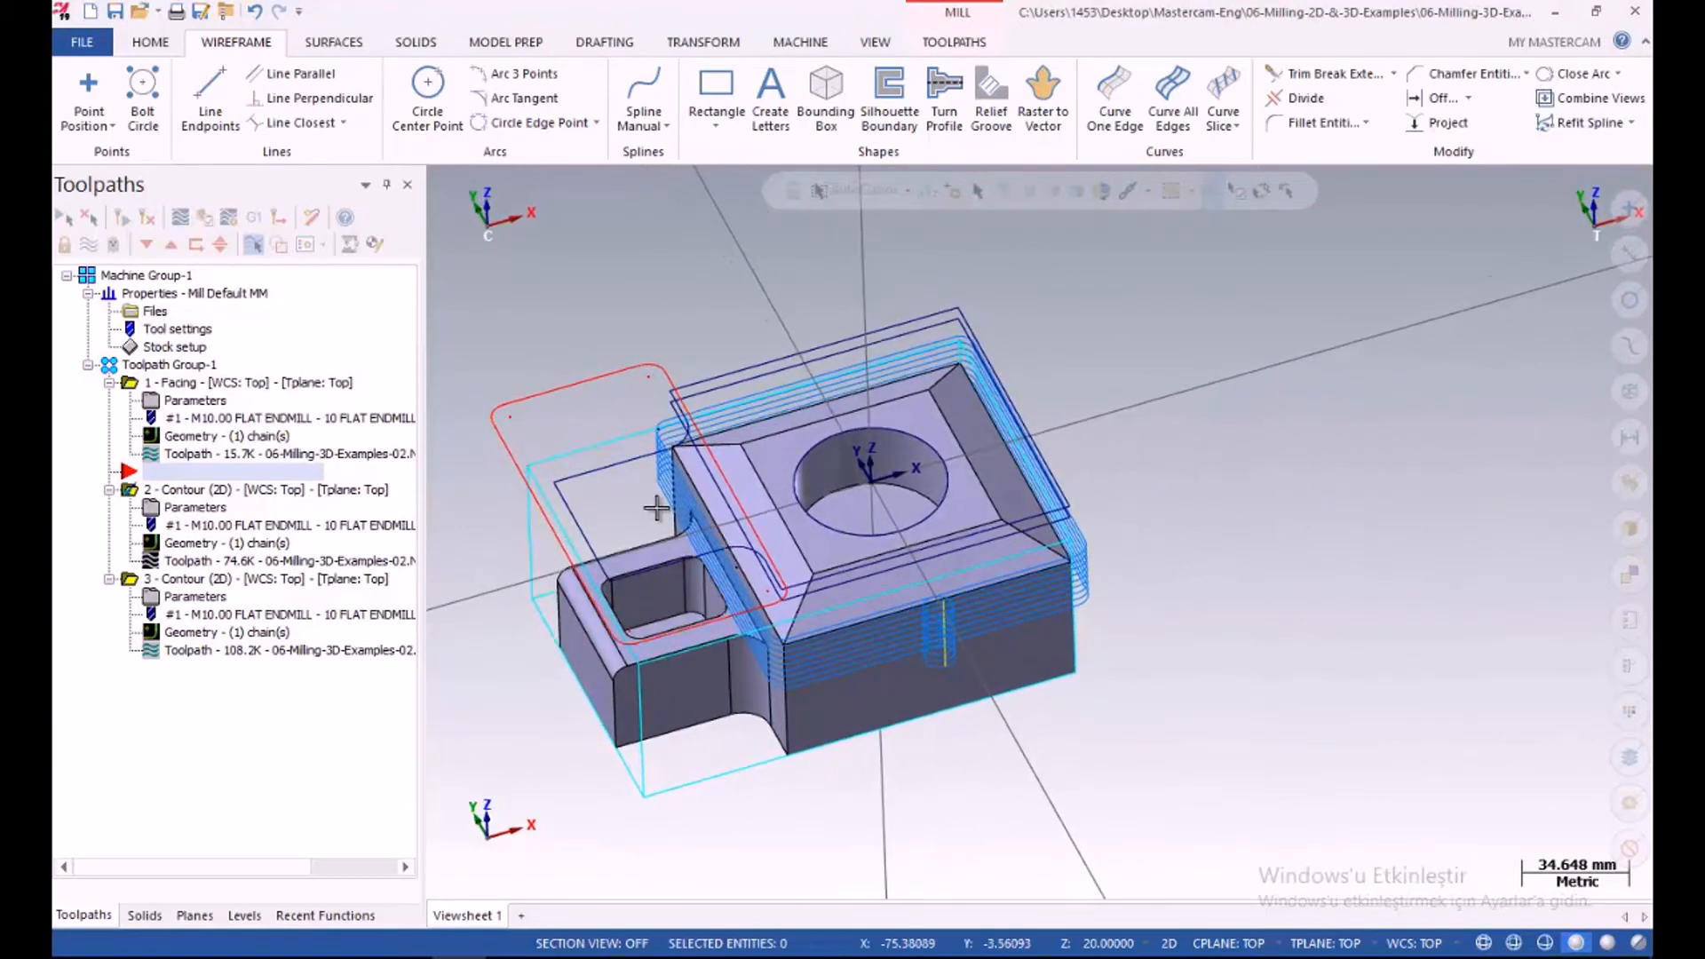
Insert a standard Pocket toolpath after the facing operation, using the red filleted boundary around the arm as its chain
scroll(657, 402, down, 1)
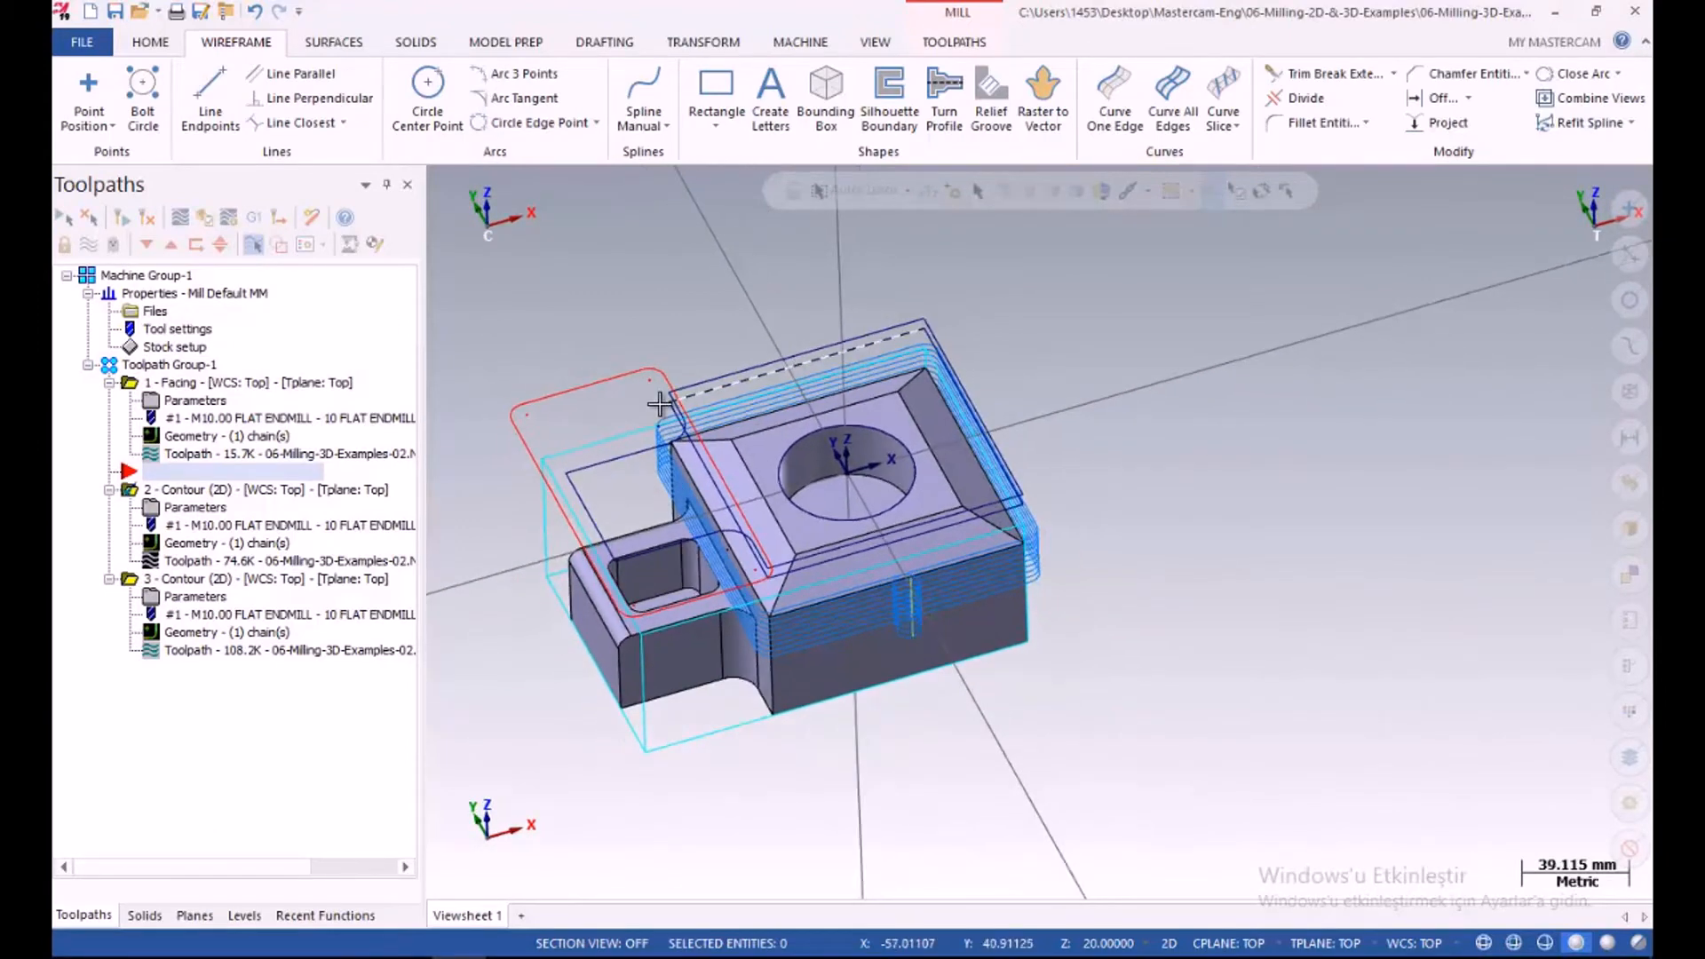
mouse_move(548, 465)
middle_down()
mouse_move(544, 444)
mouse_move(562, 470)
middle_up()
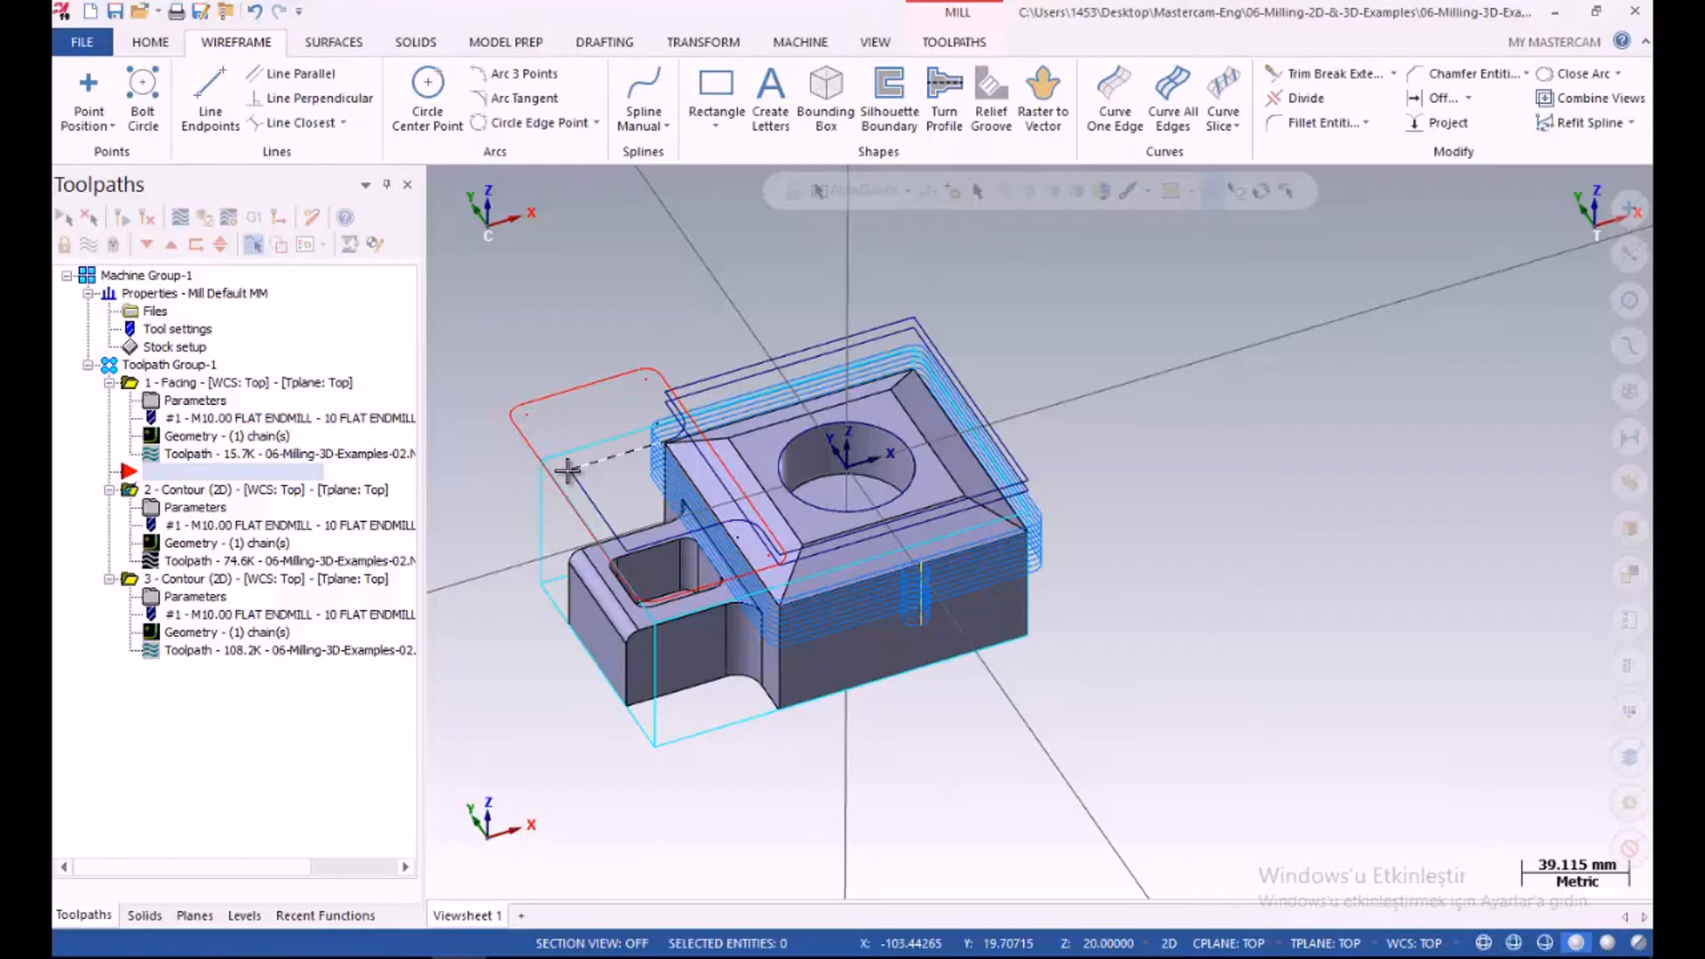
middle_drag(544, 468, 590, 441)
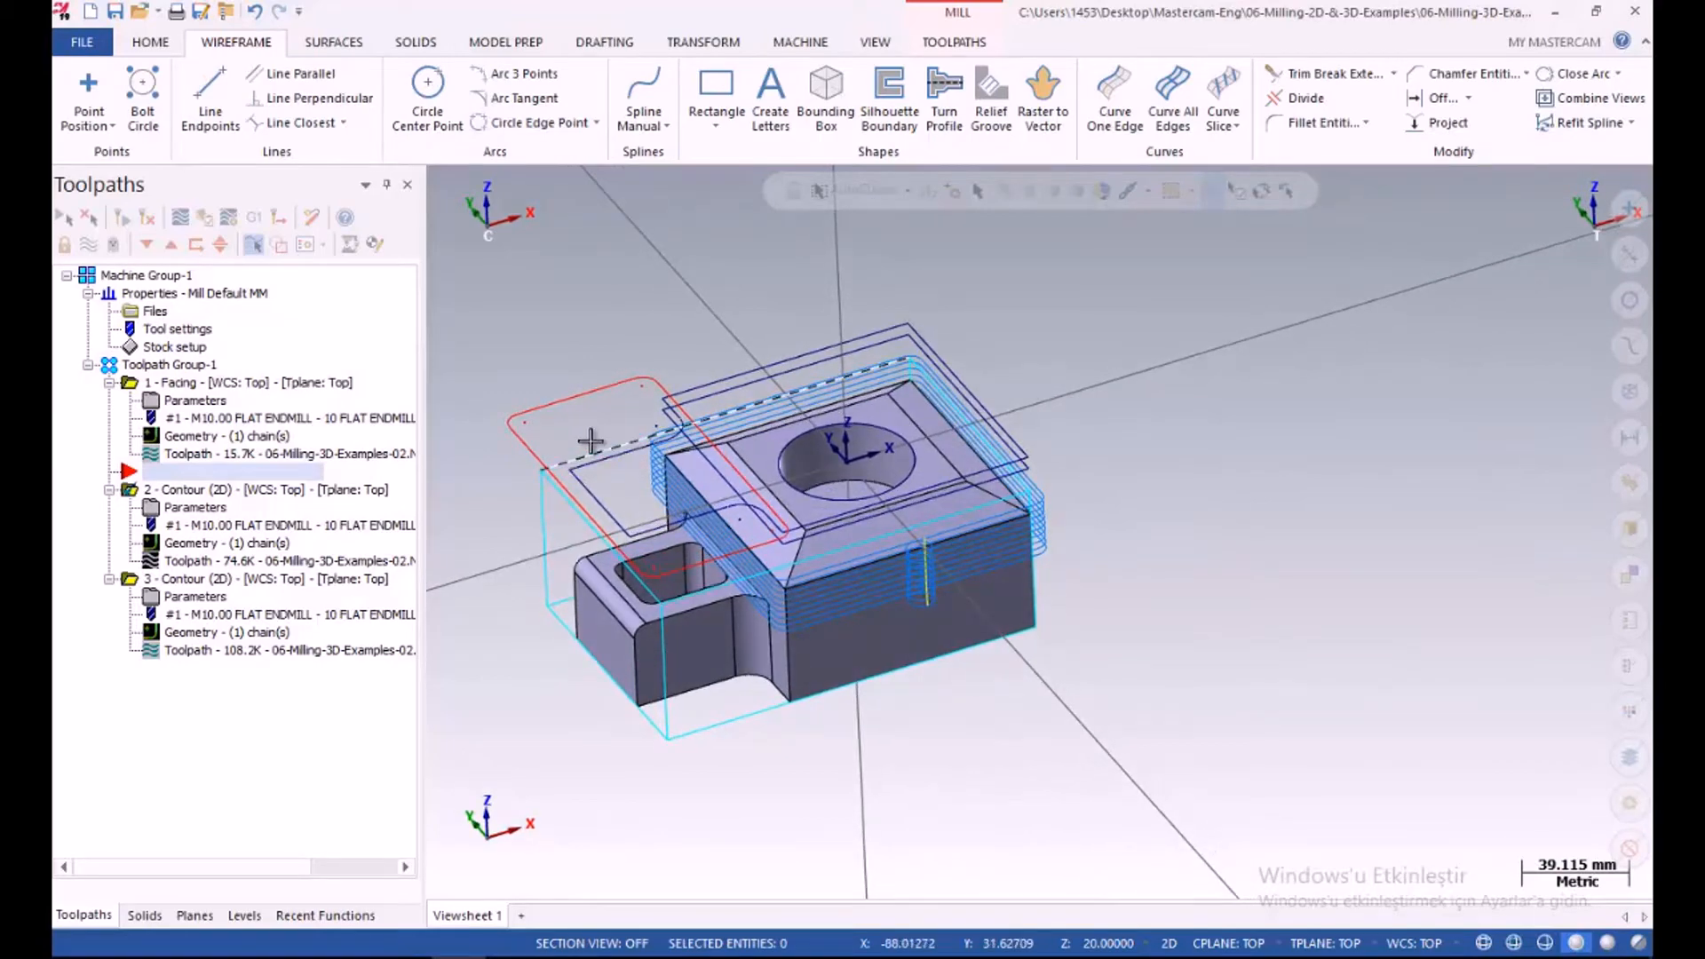
middle_drag(583, 359, 498, 396)
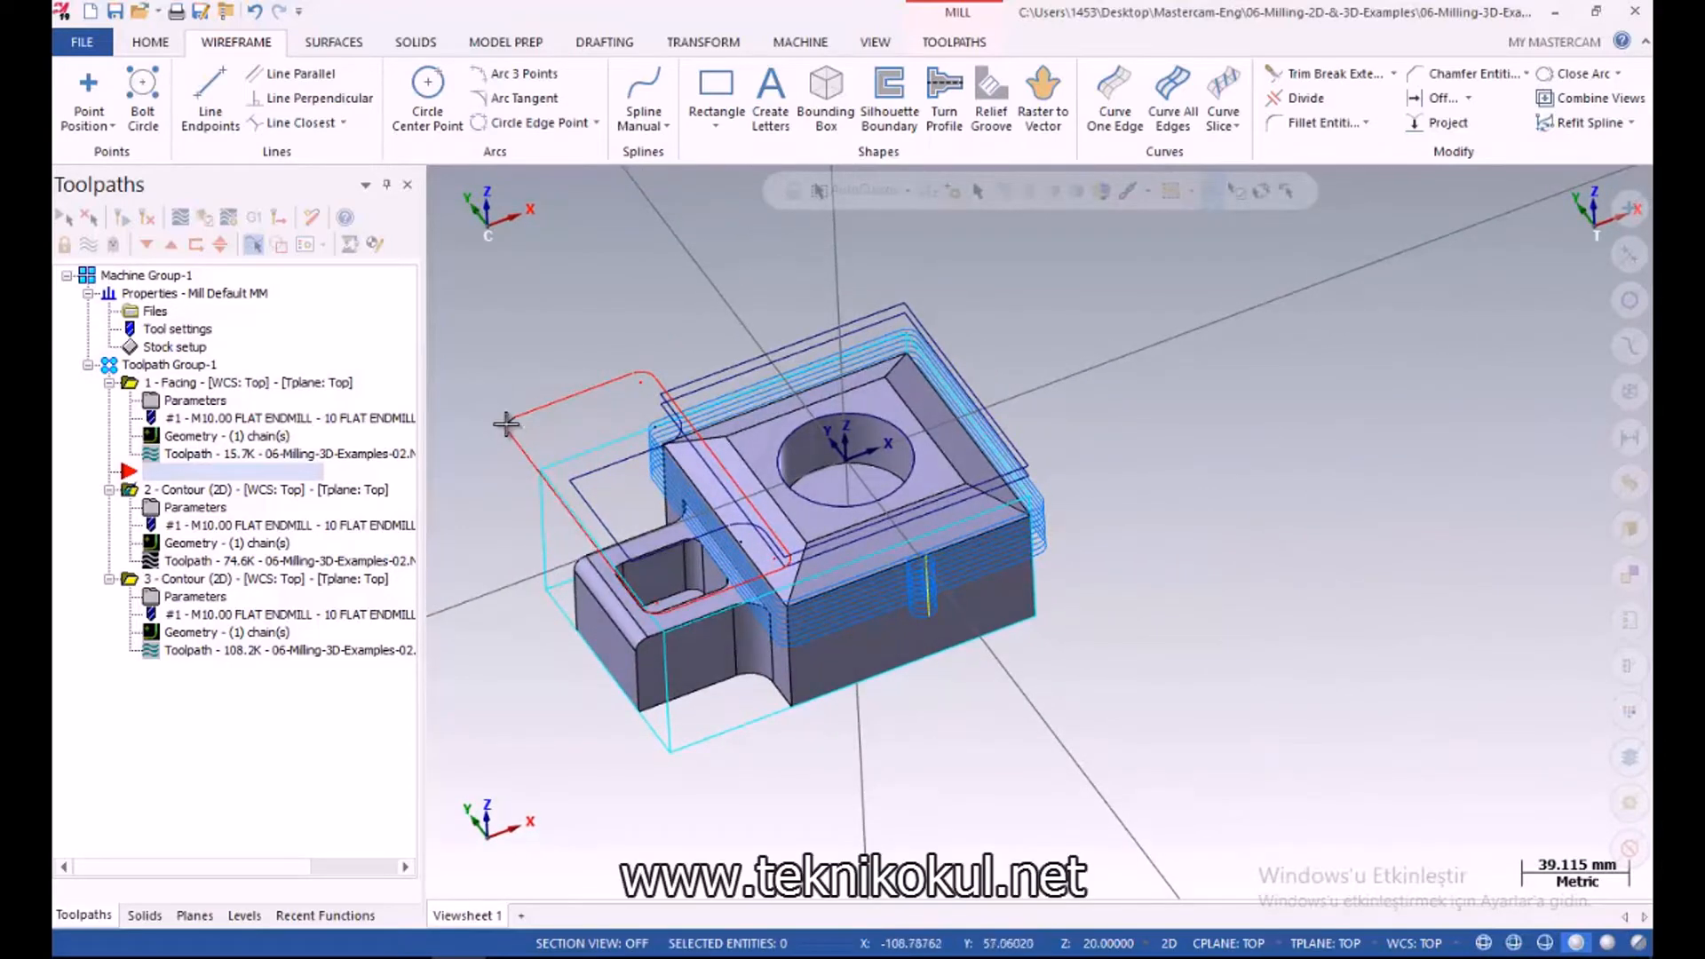
right_click(194, 471)
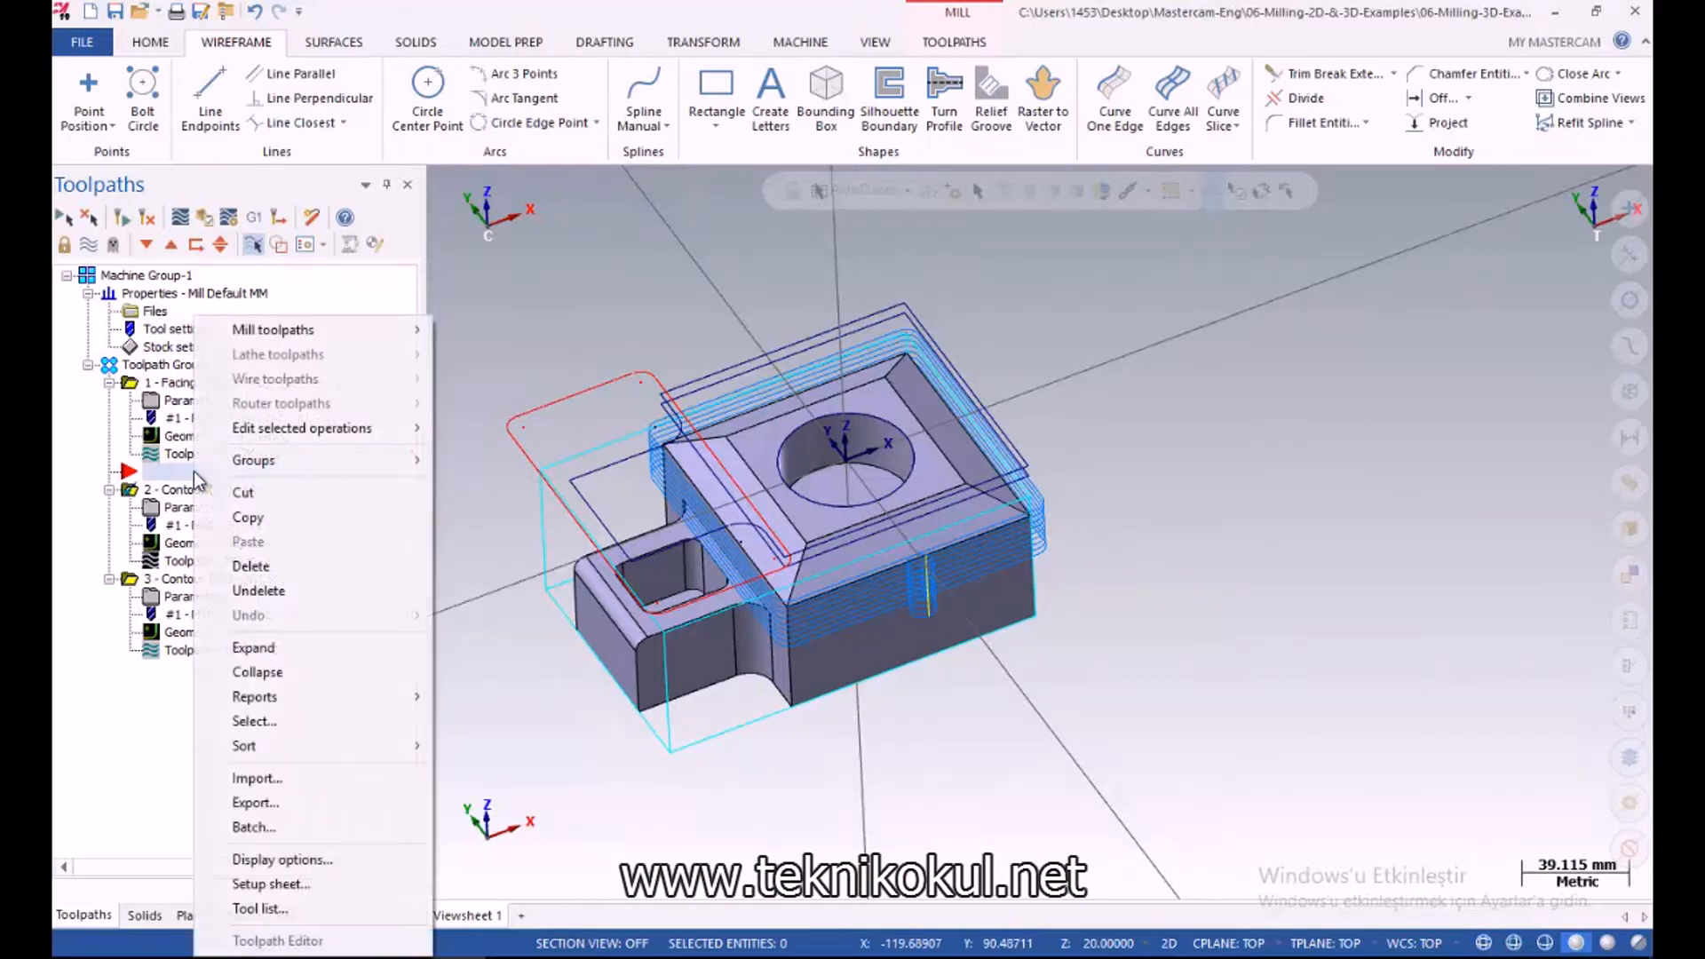
mouse_move(333, 330)
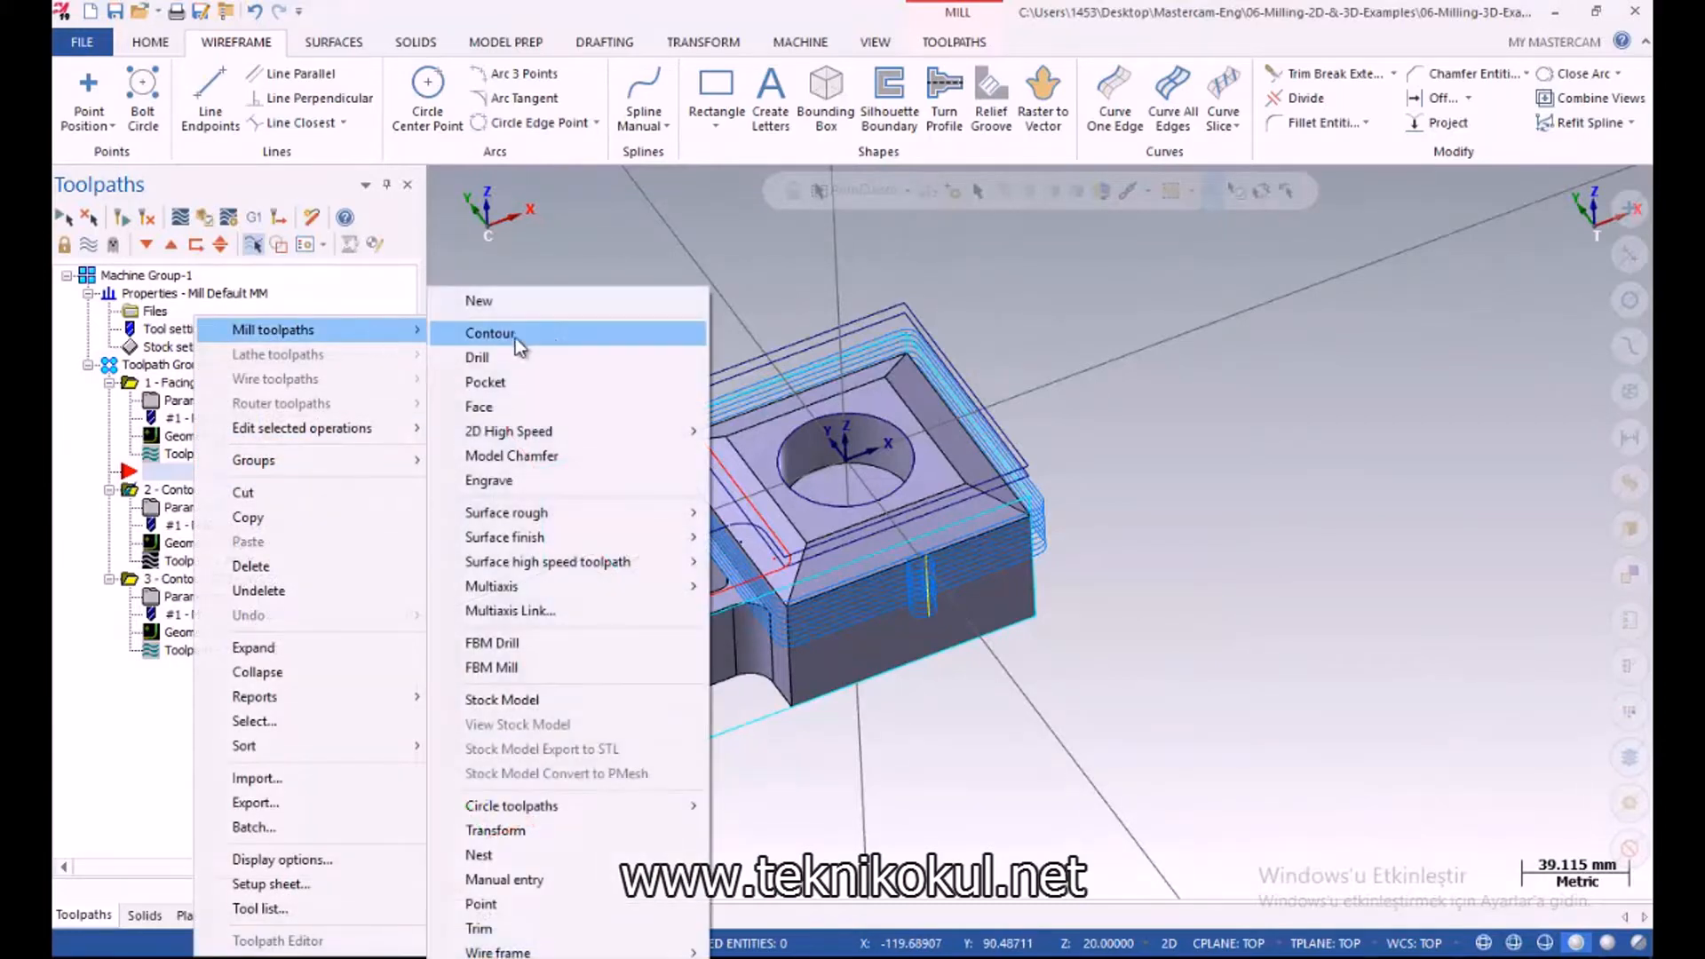
click(559, 382)
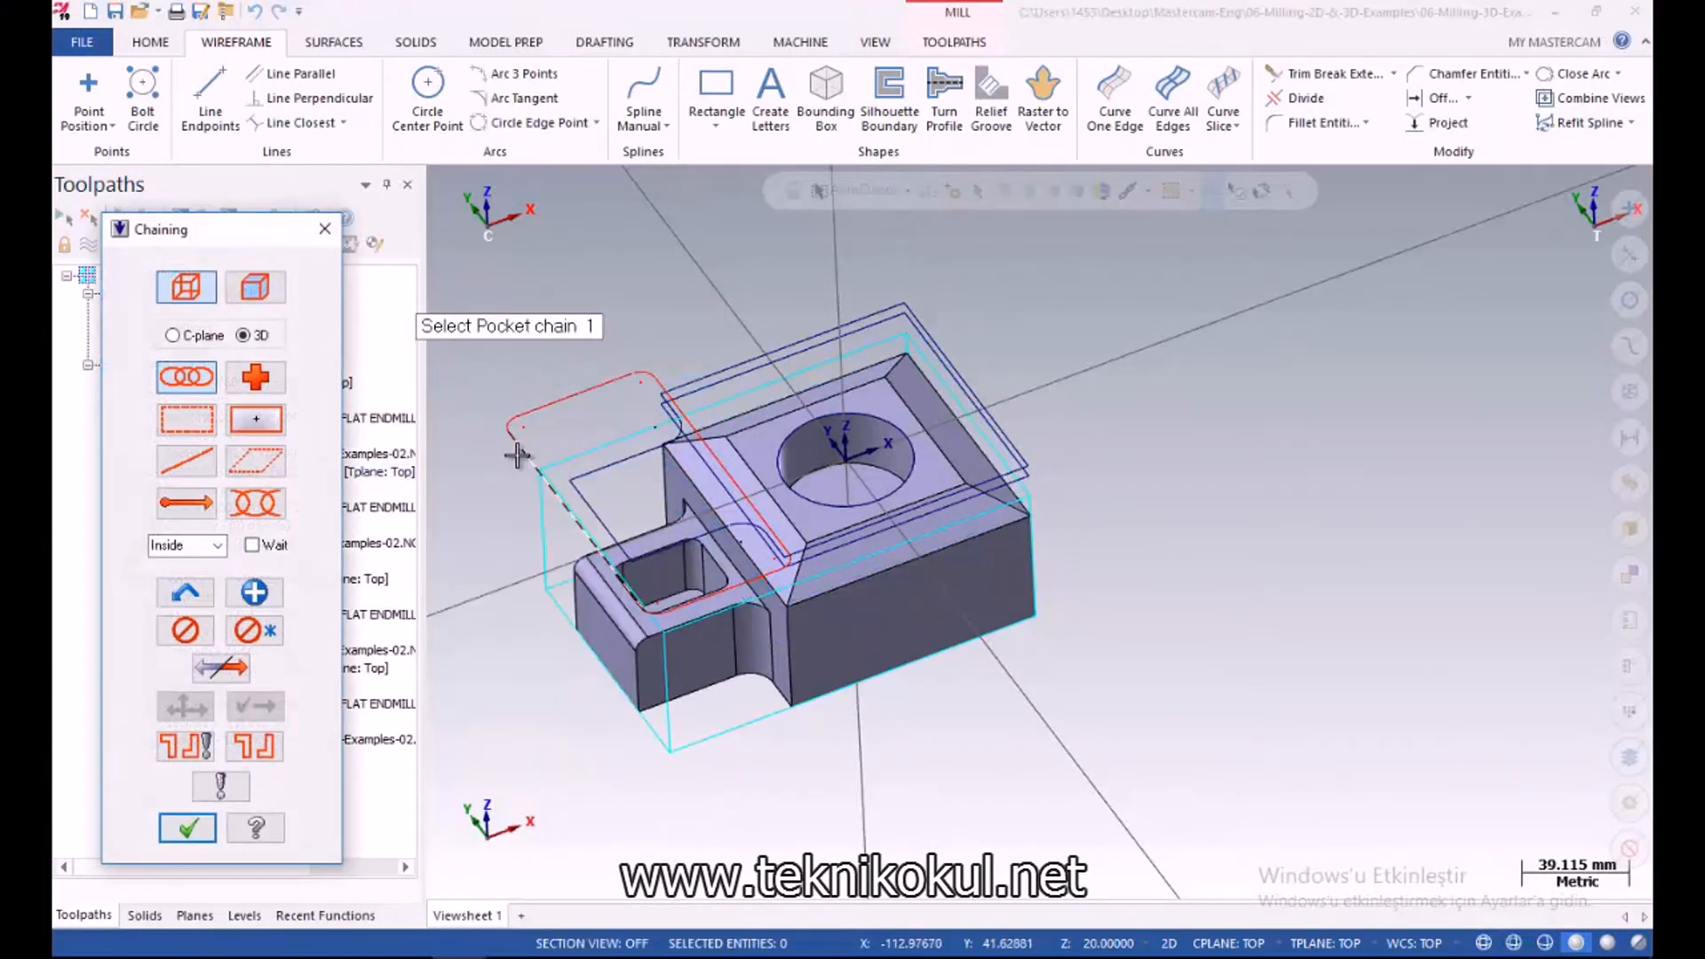
click(187, 827)
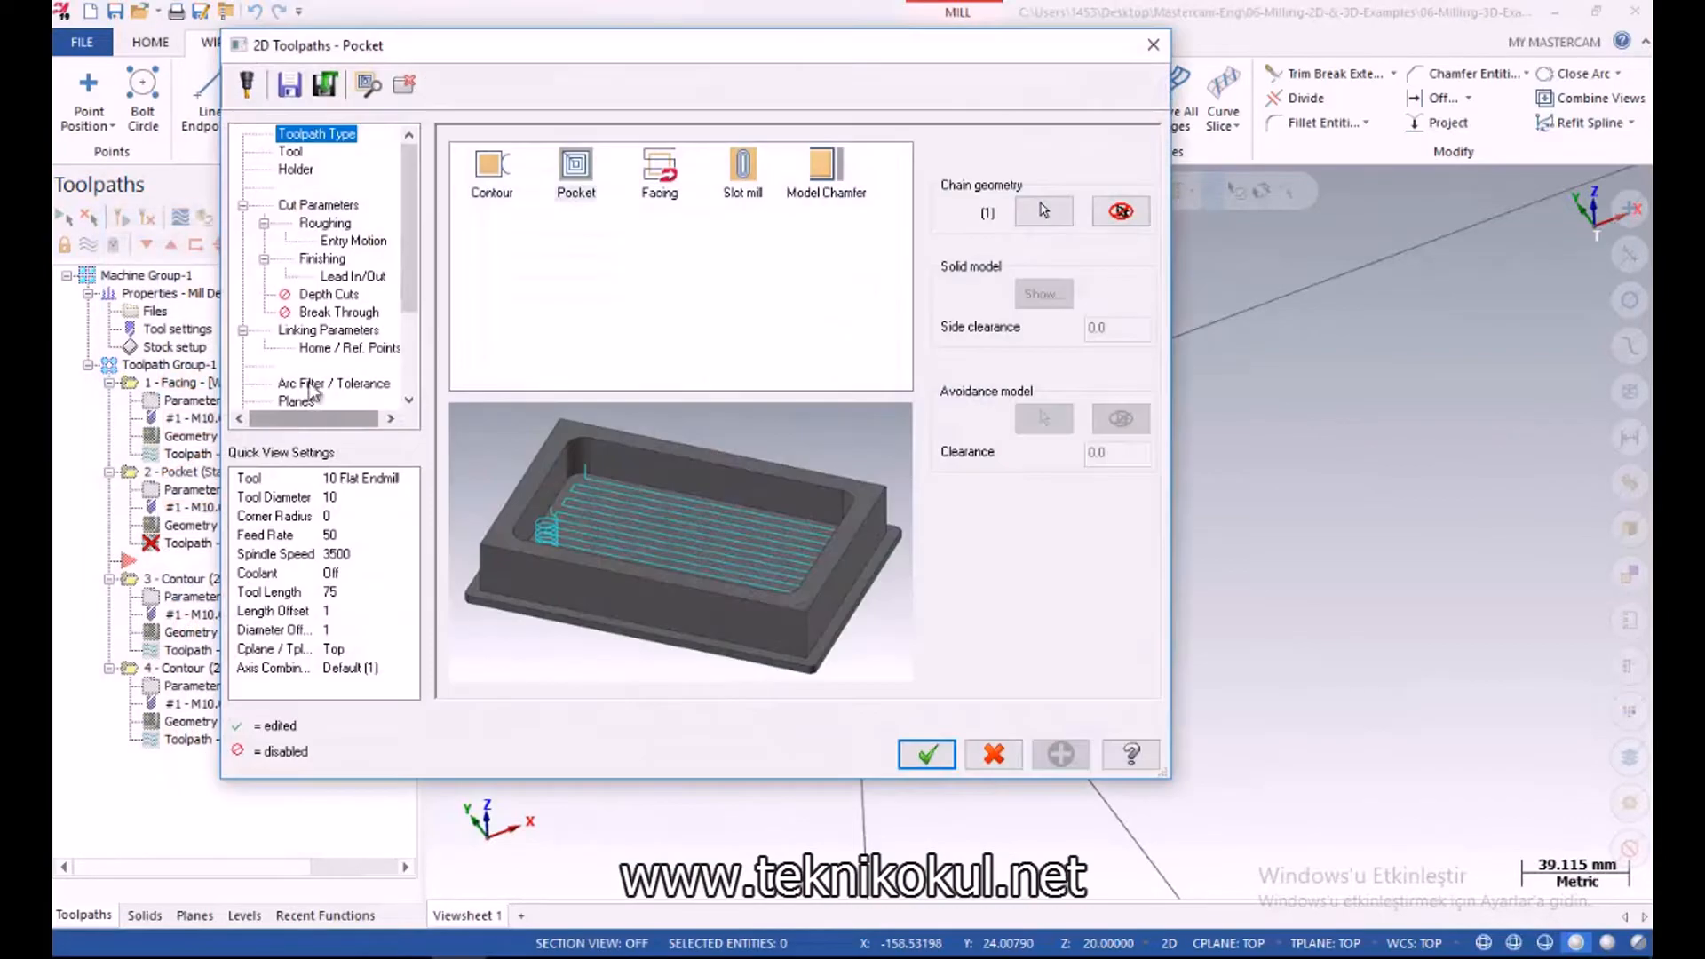
Set the pocket's linking heights to absolute, with retract 5, feed plane 3 and depth -25 picked from the arm's top face
click(308, 334)
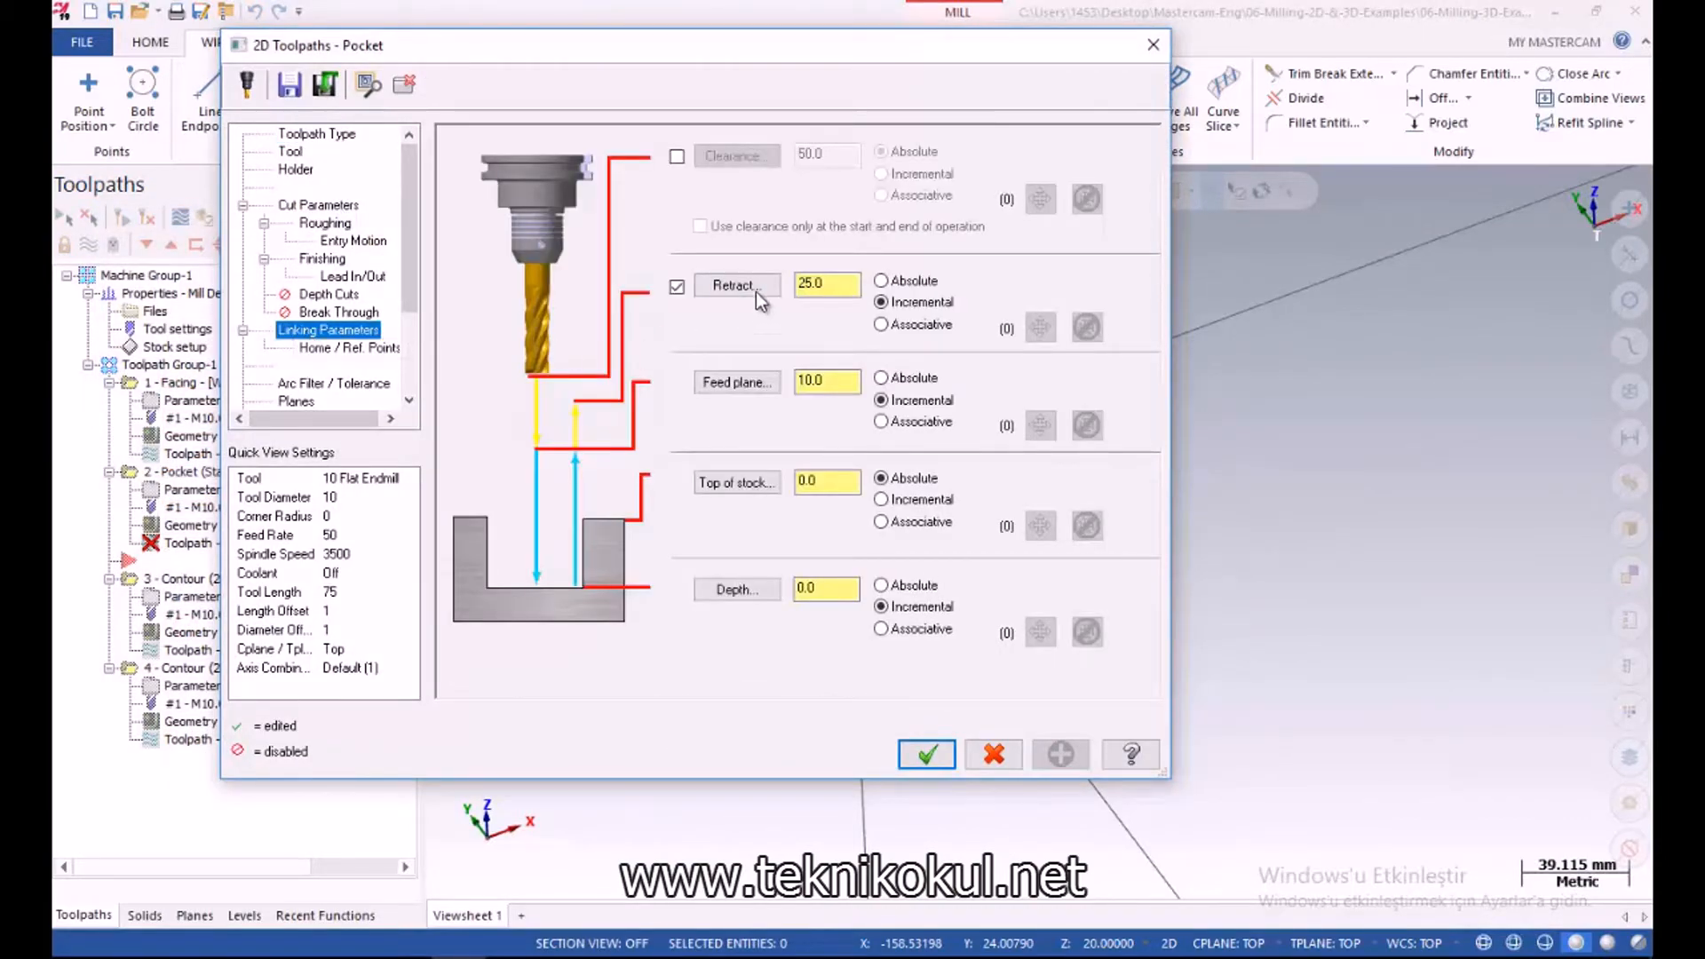
click(881, 281)
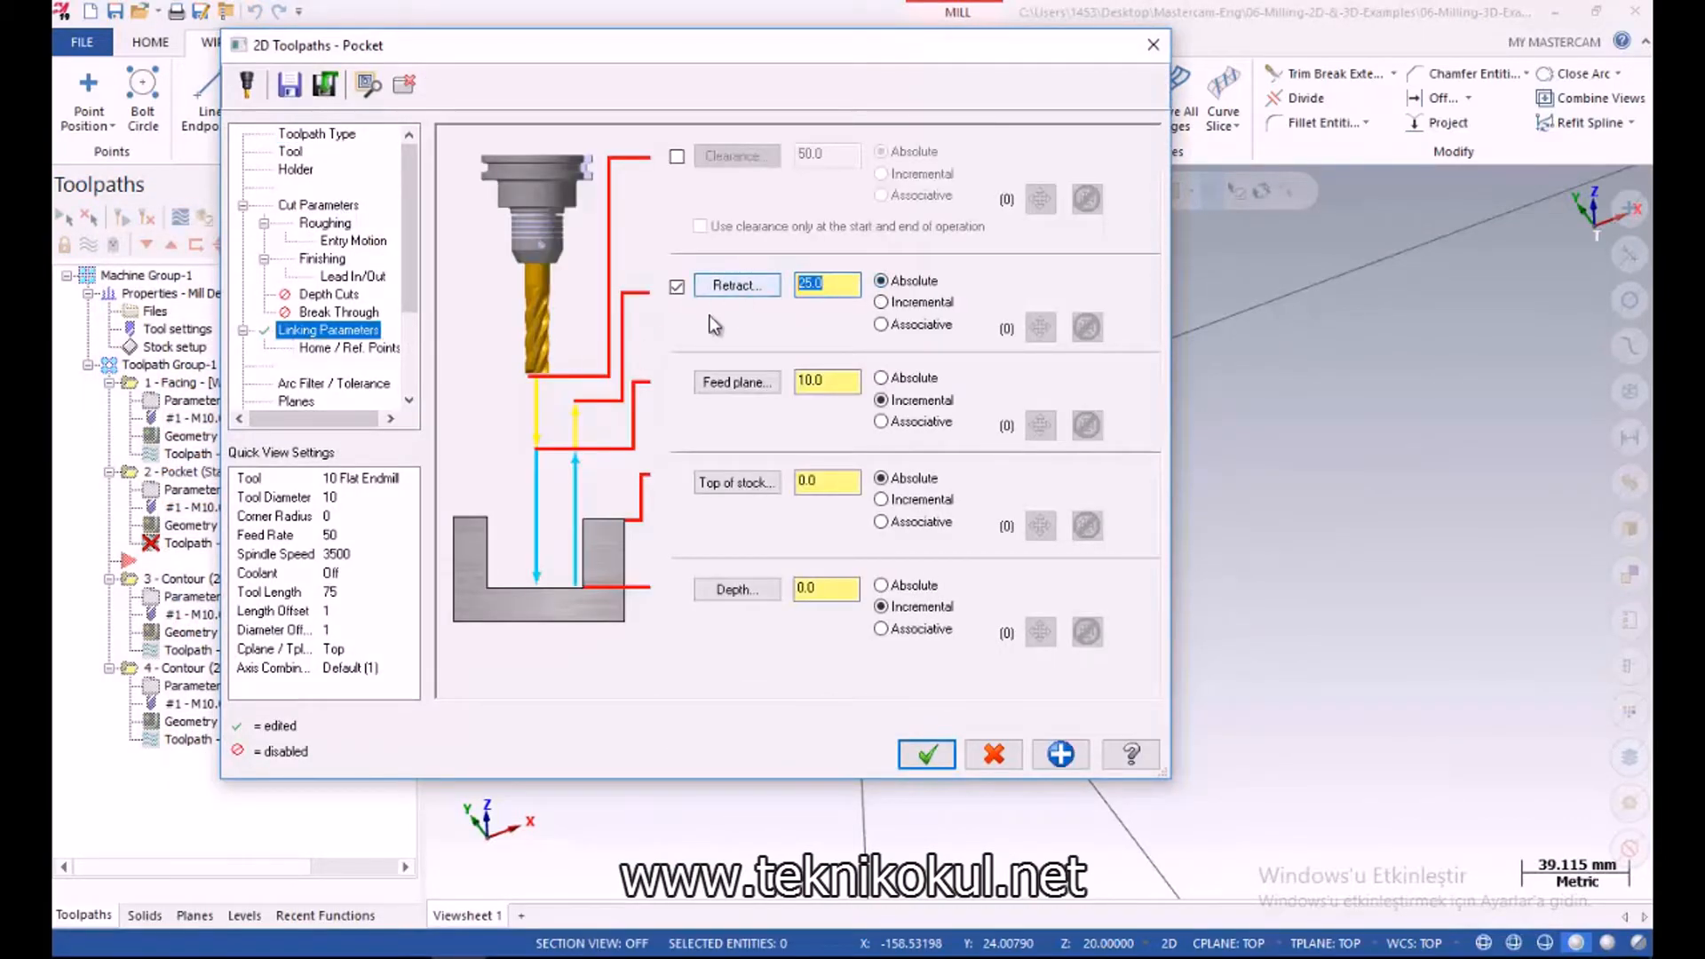
text(5)
click(882, 379)
text(3)
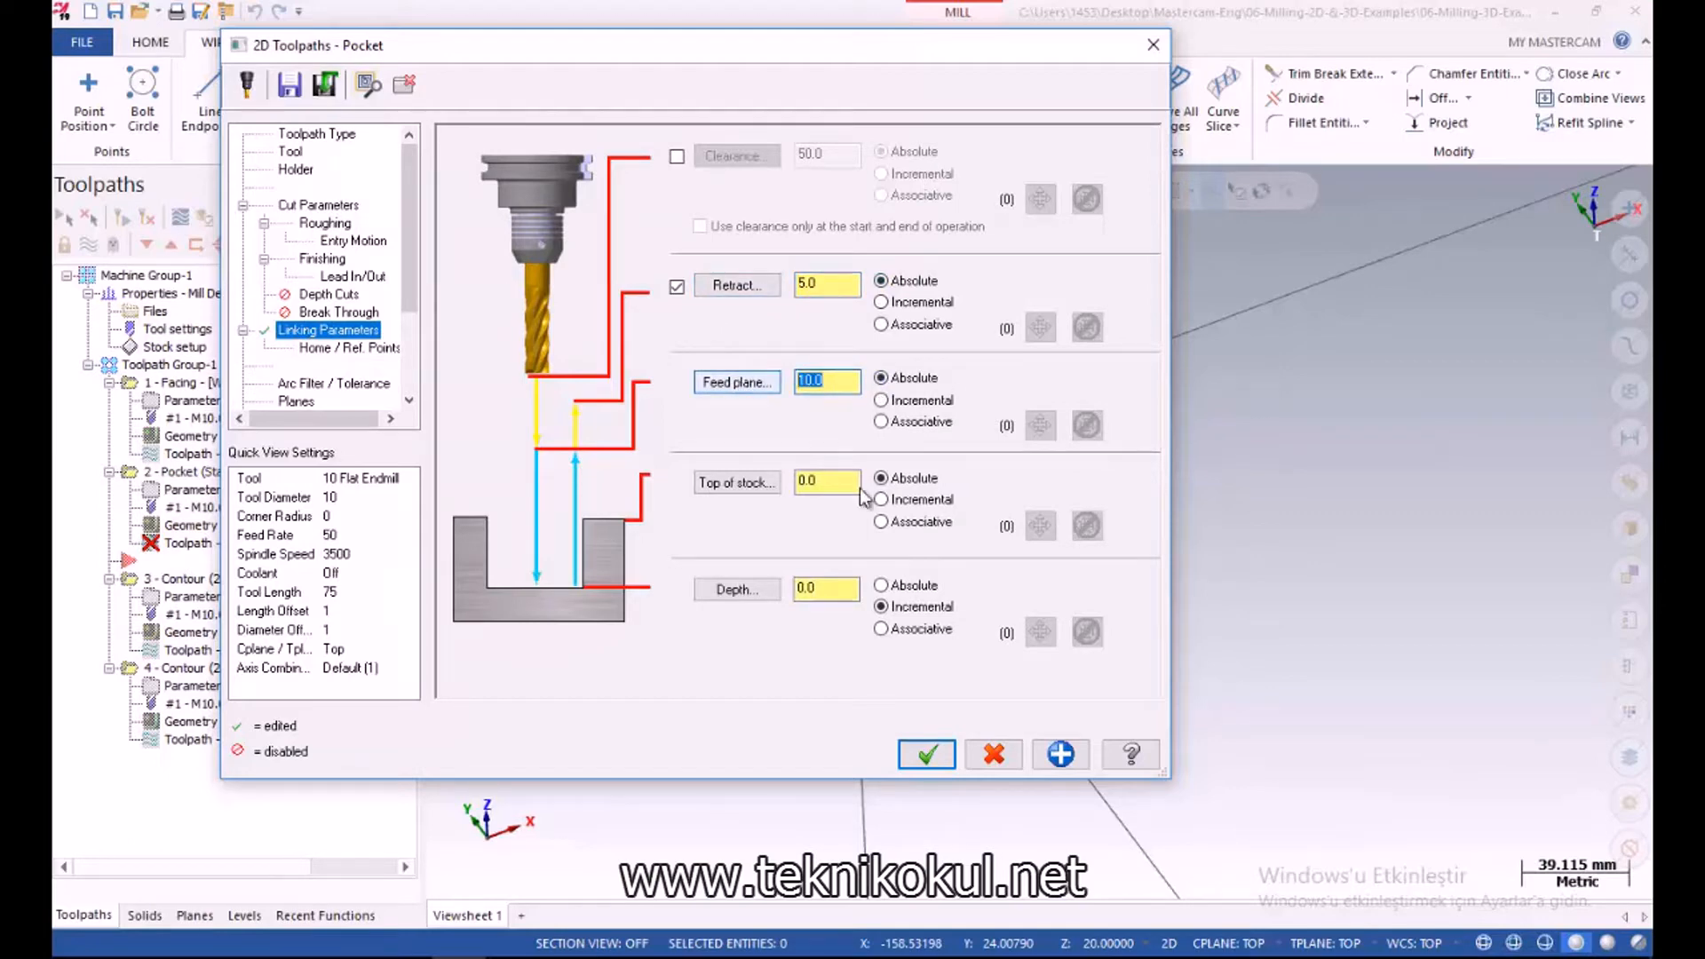
click(891, 588)
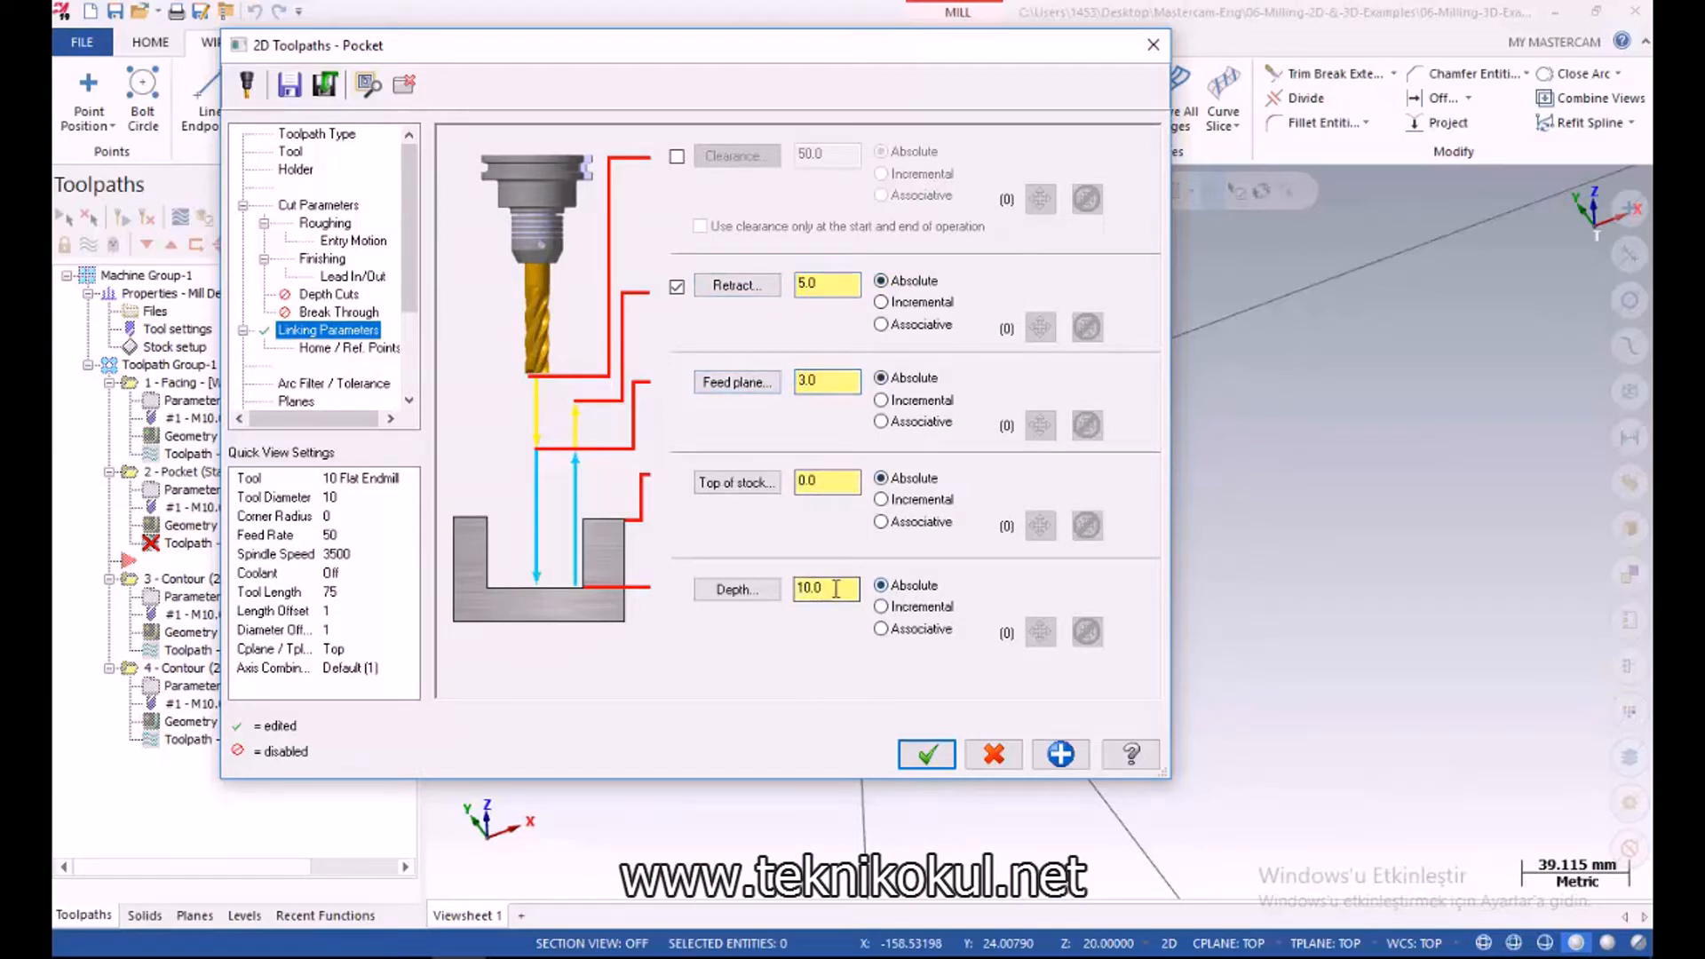
click(759, 601)
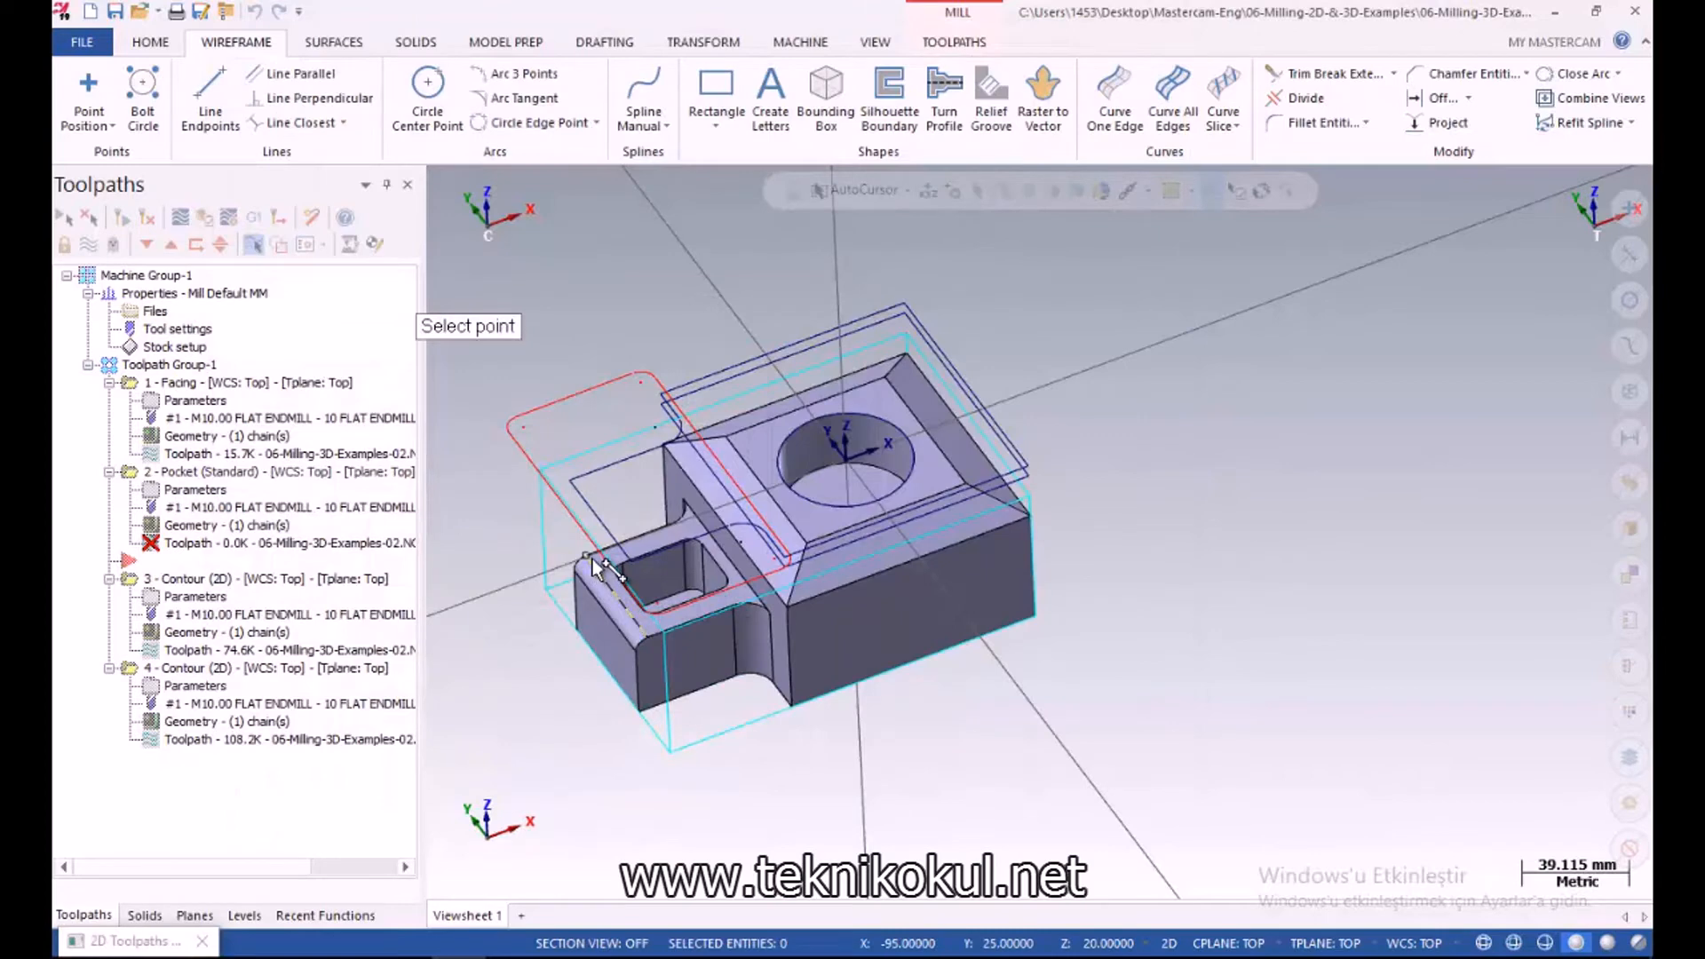
click(593, 557)
drag(837, 589, 756, 585)
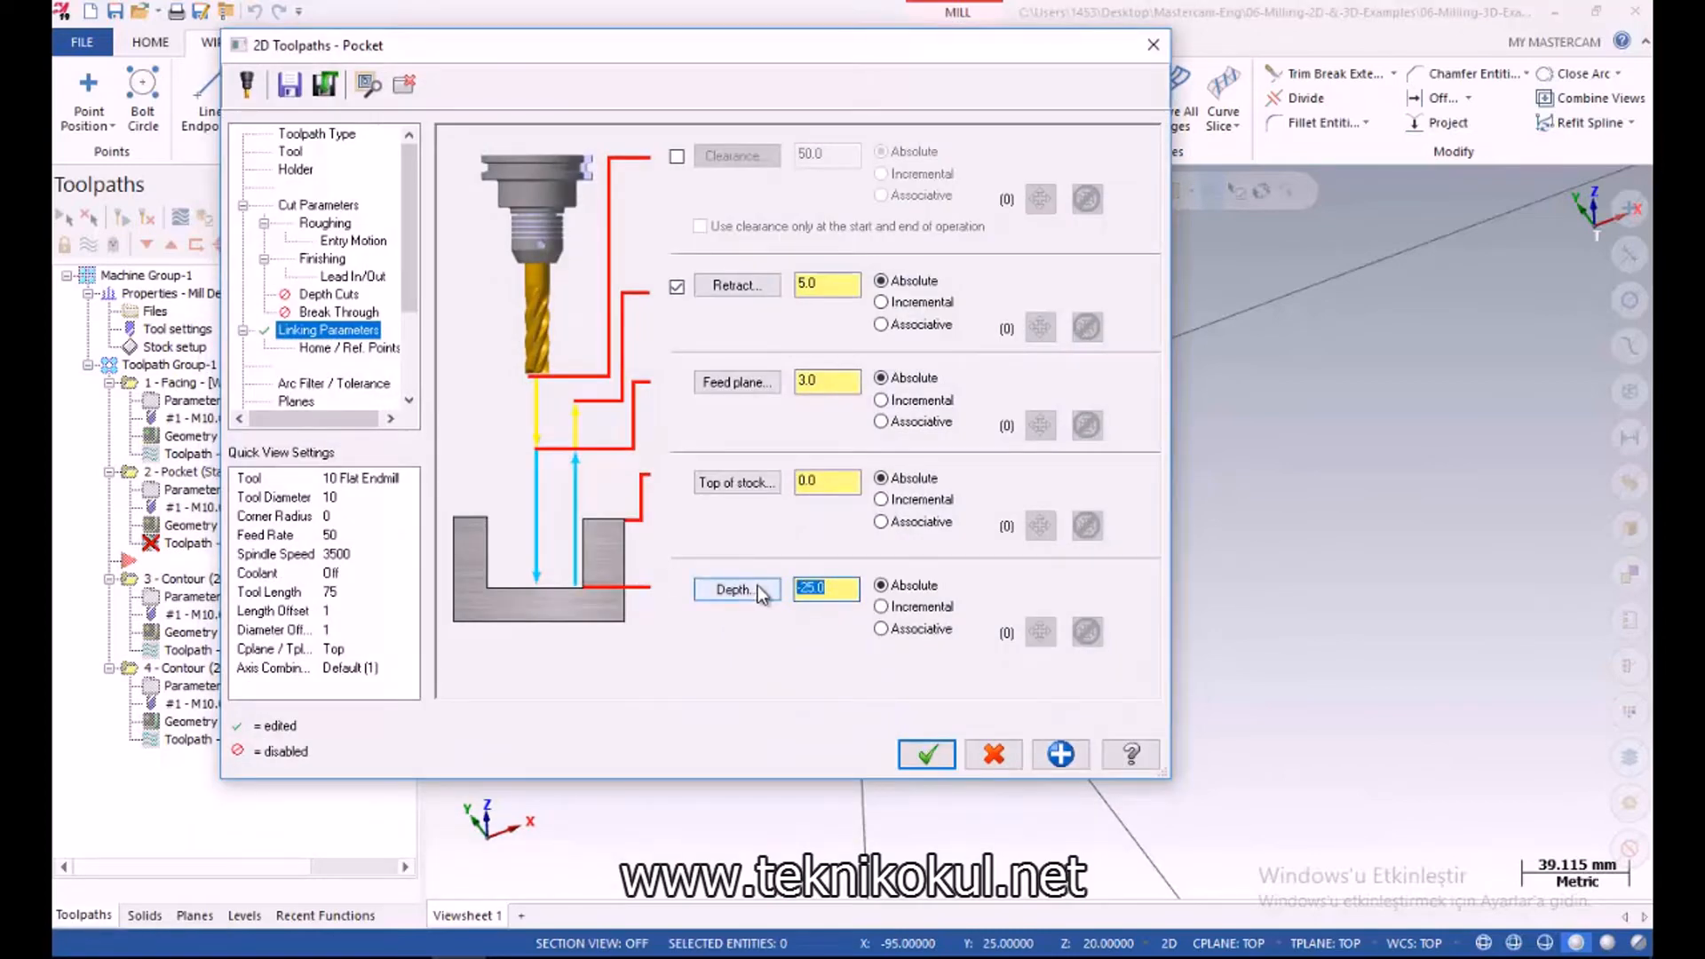
Set the pocket's machining direction to conventional with 0 stock left on walls and floors, keeping the Standard pocket type
click(325, 222)
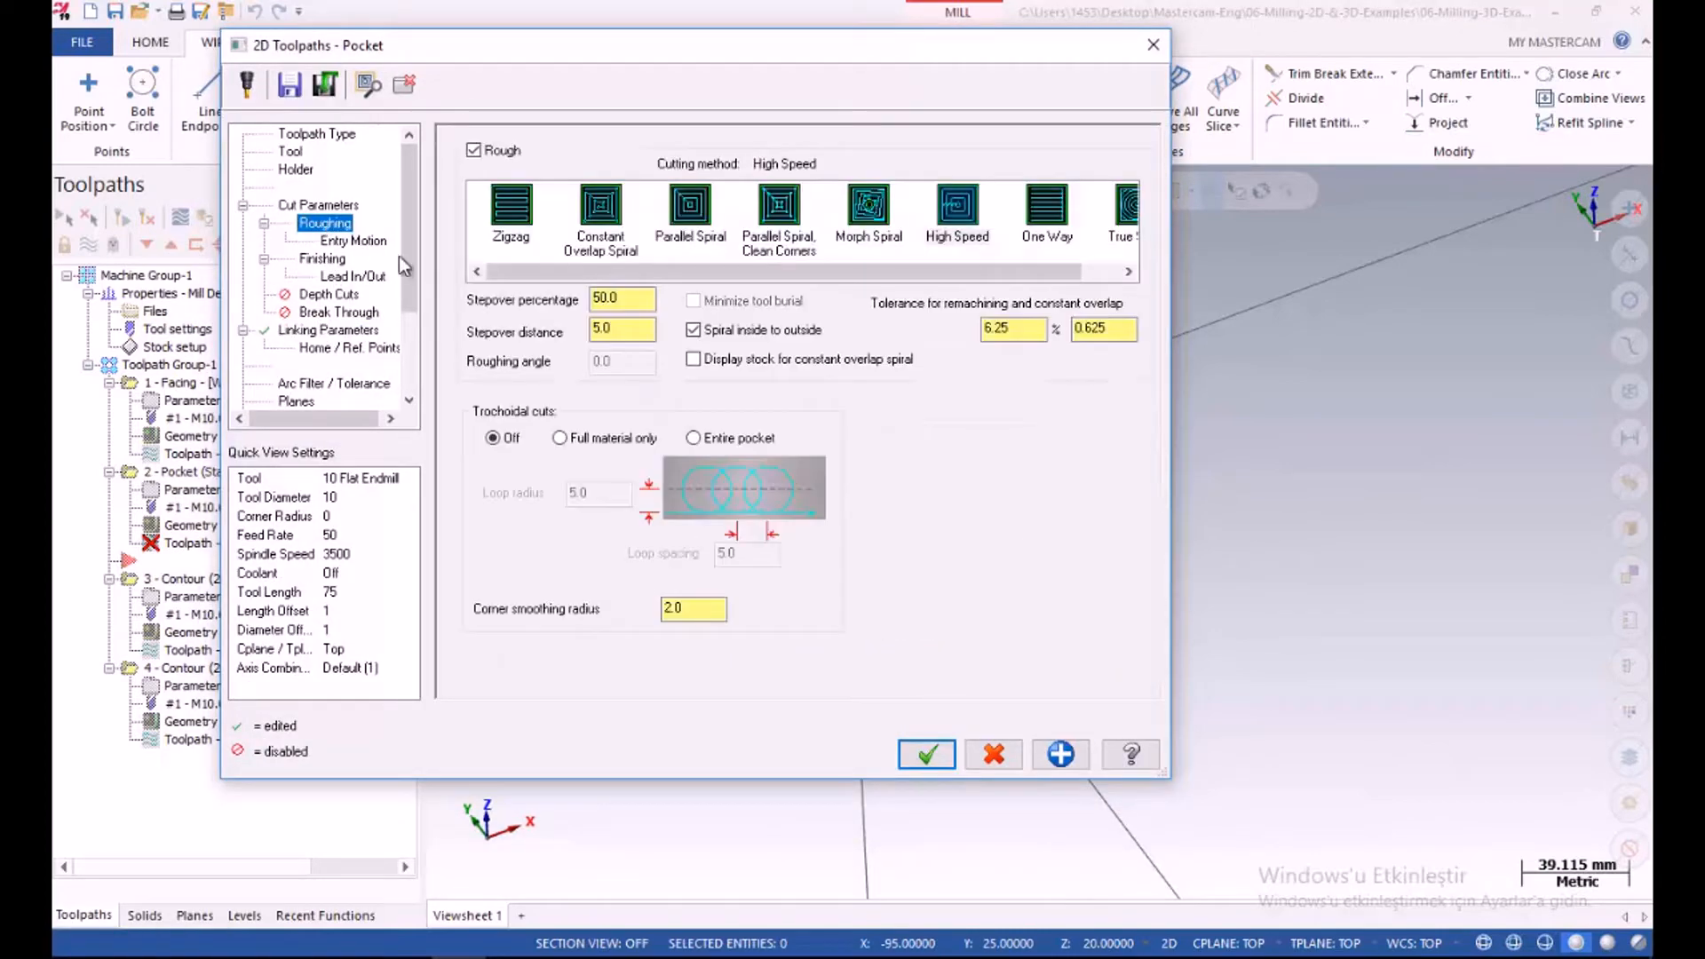
click(327, 209)
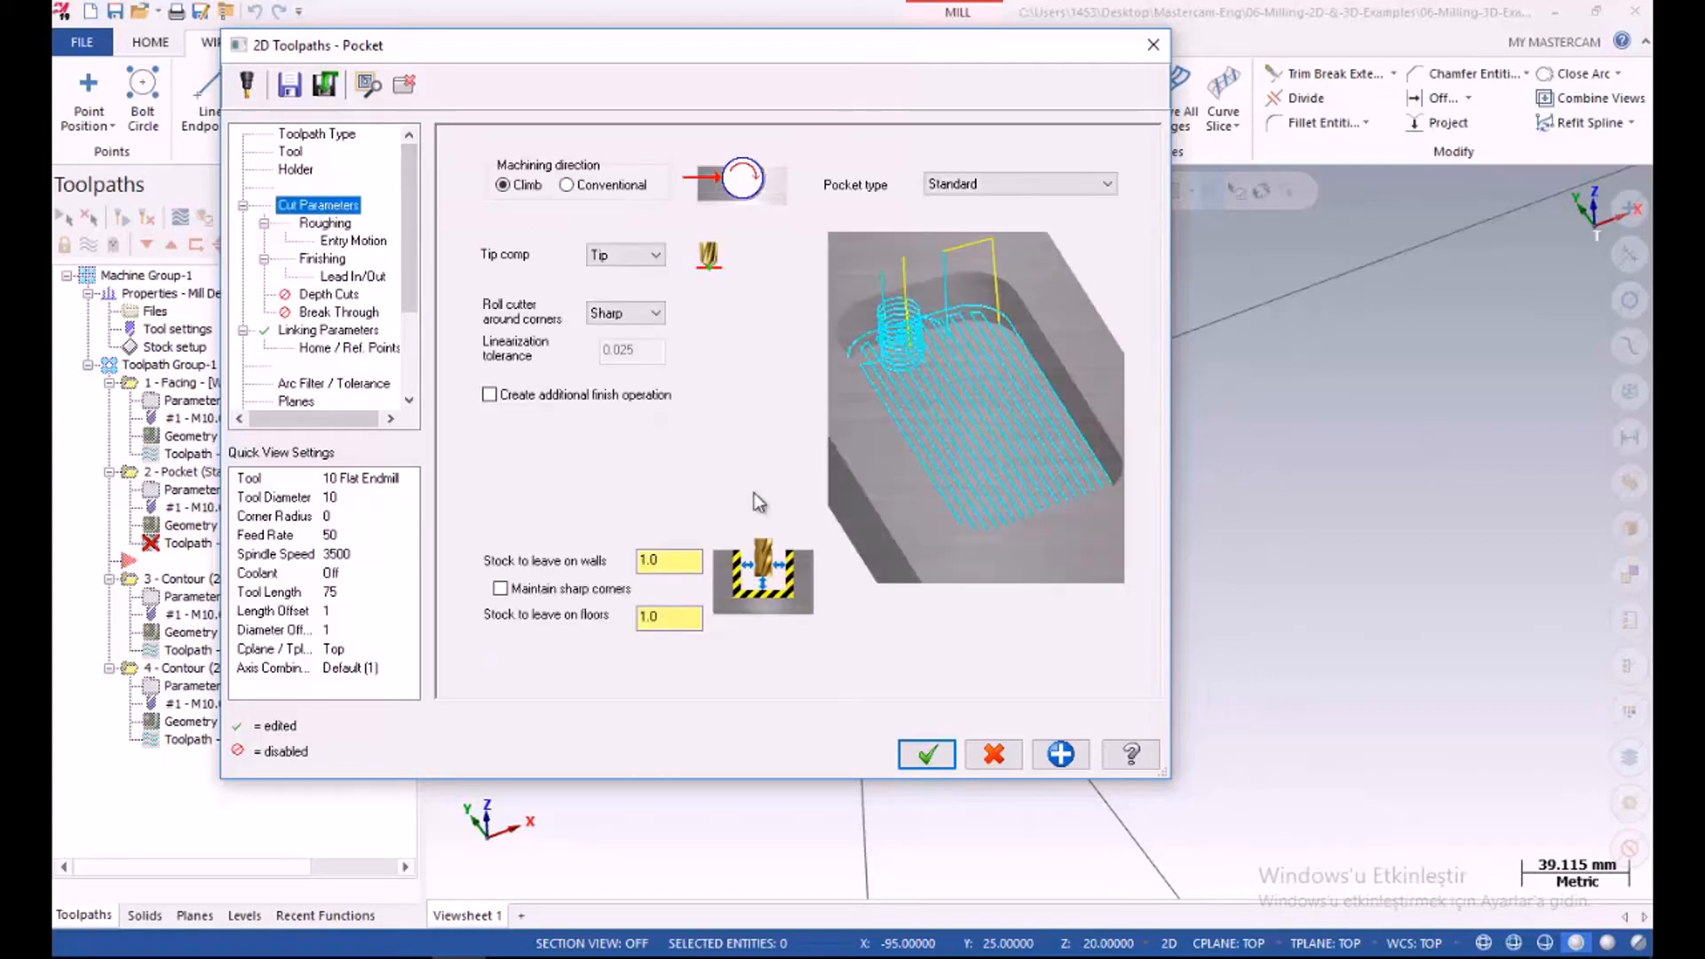
click(590, 186)
drag(693, 561, 593, 568)
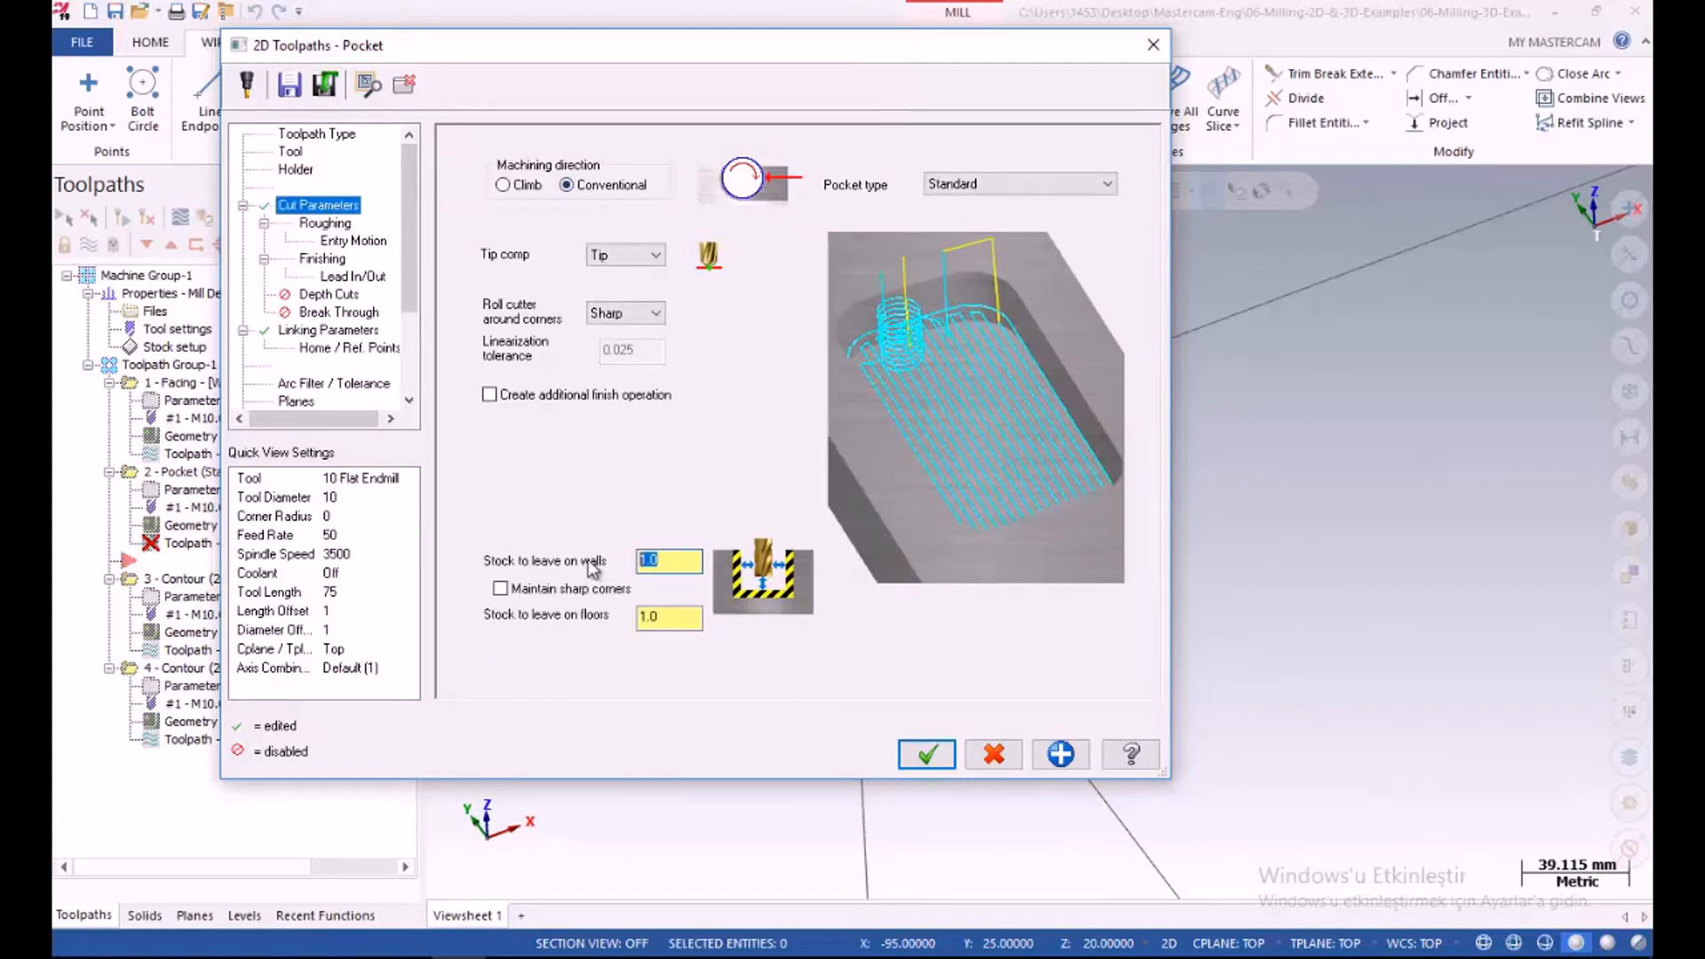
text(0)
double_click(669, 617)
text(0)
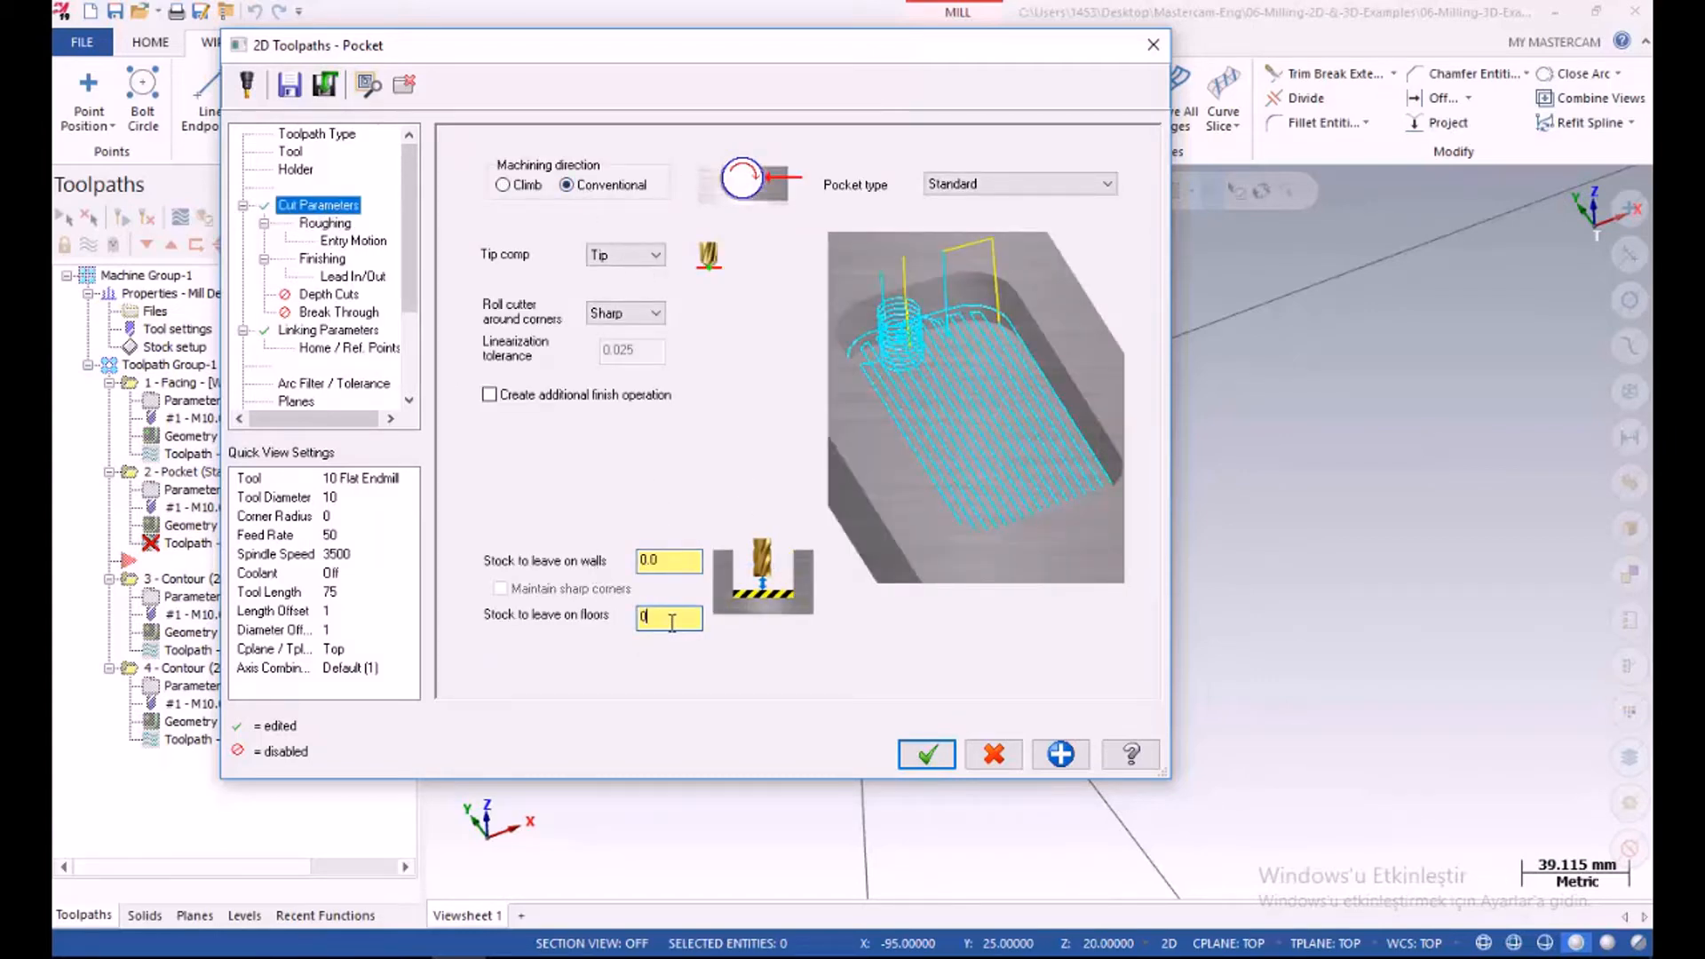
click(674, 561)
click(668, 618)
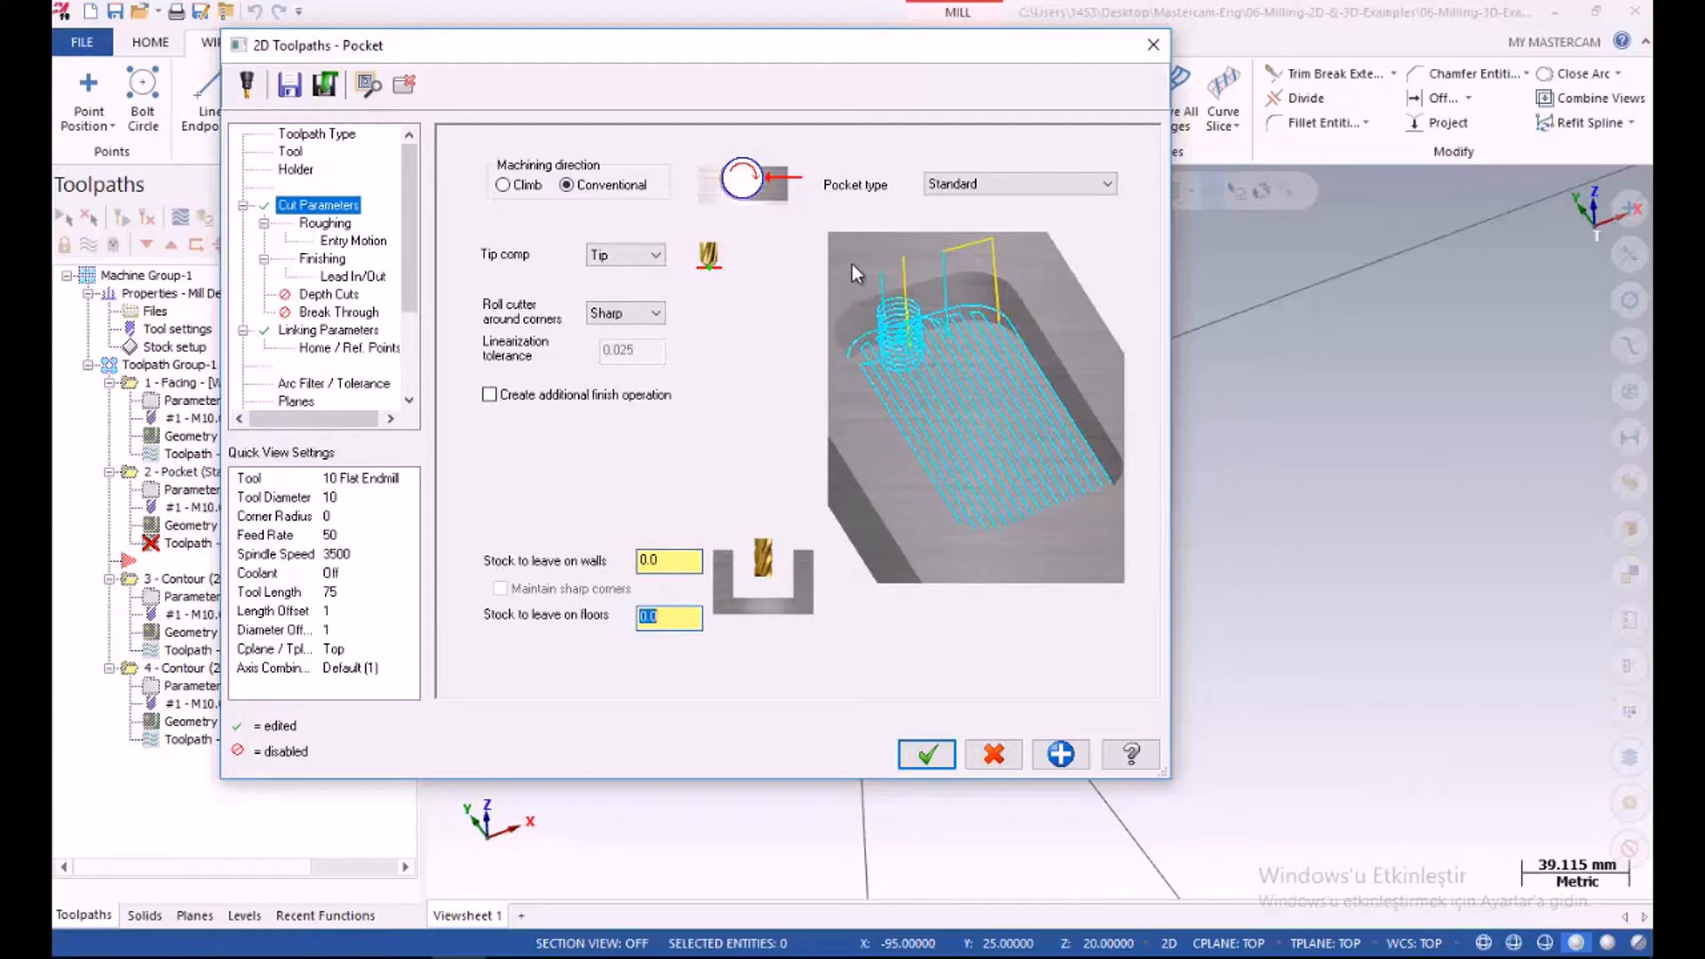
click(994, 183)
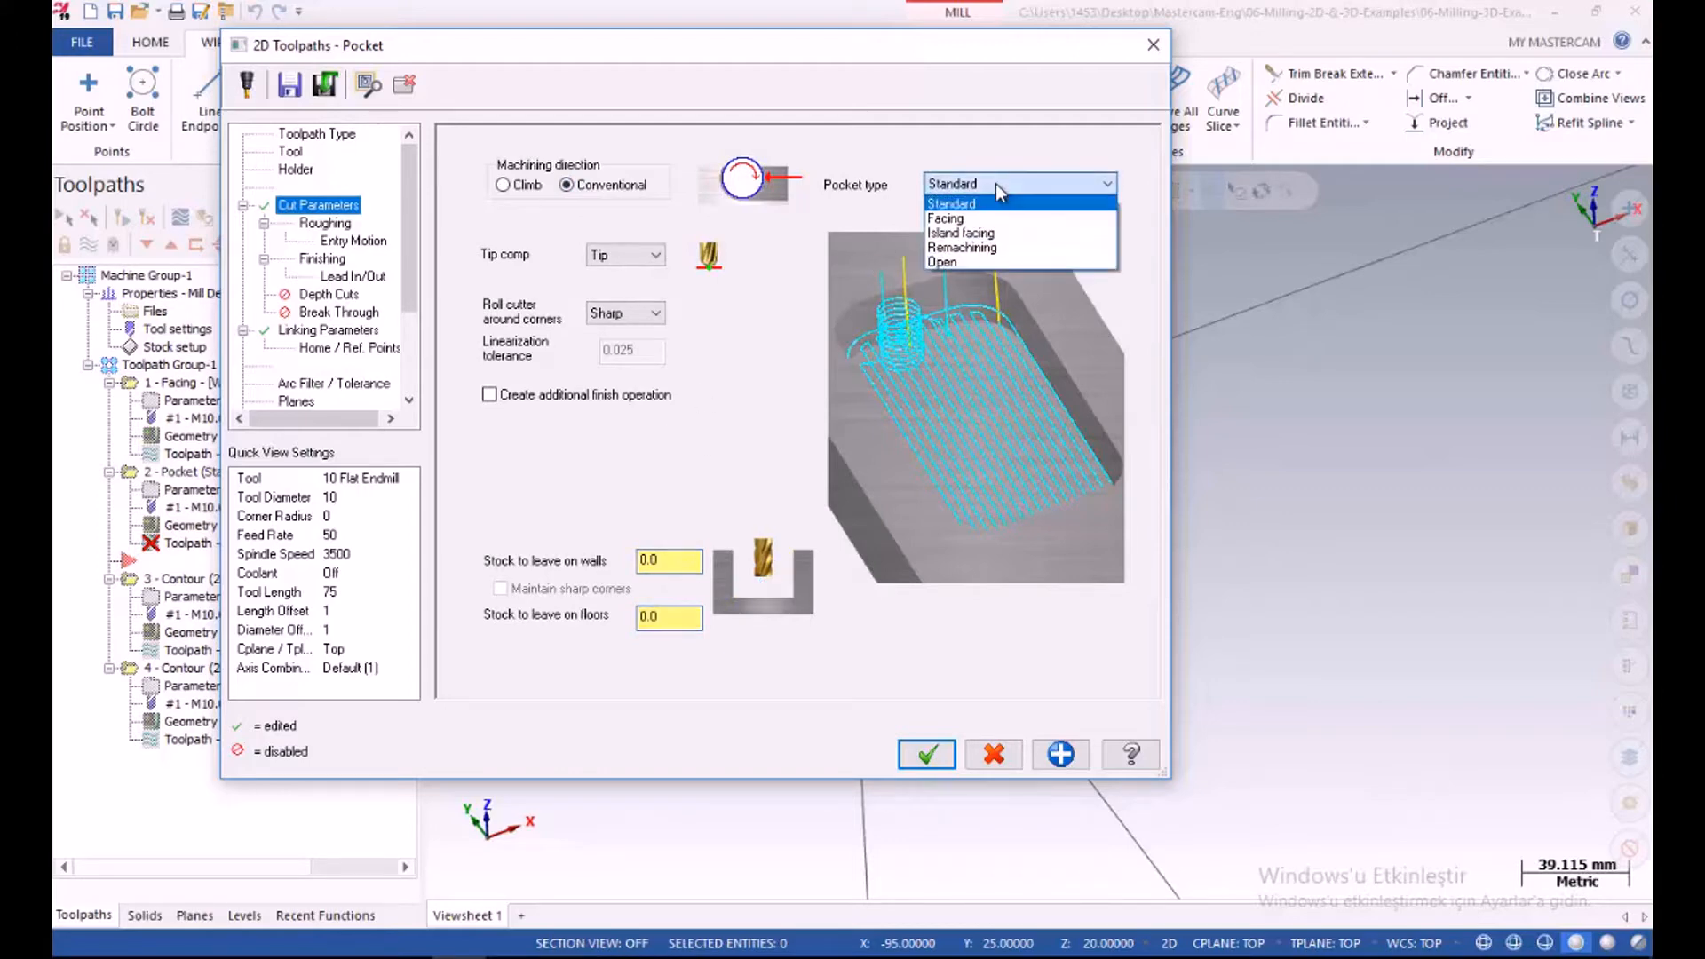
click(994, 184)
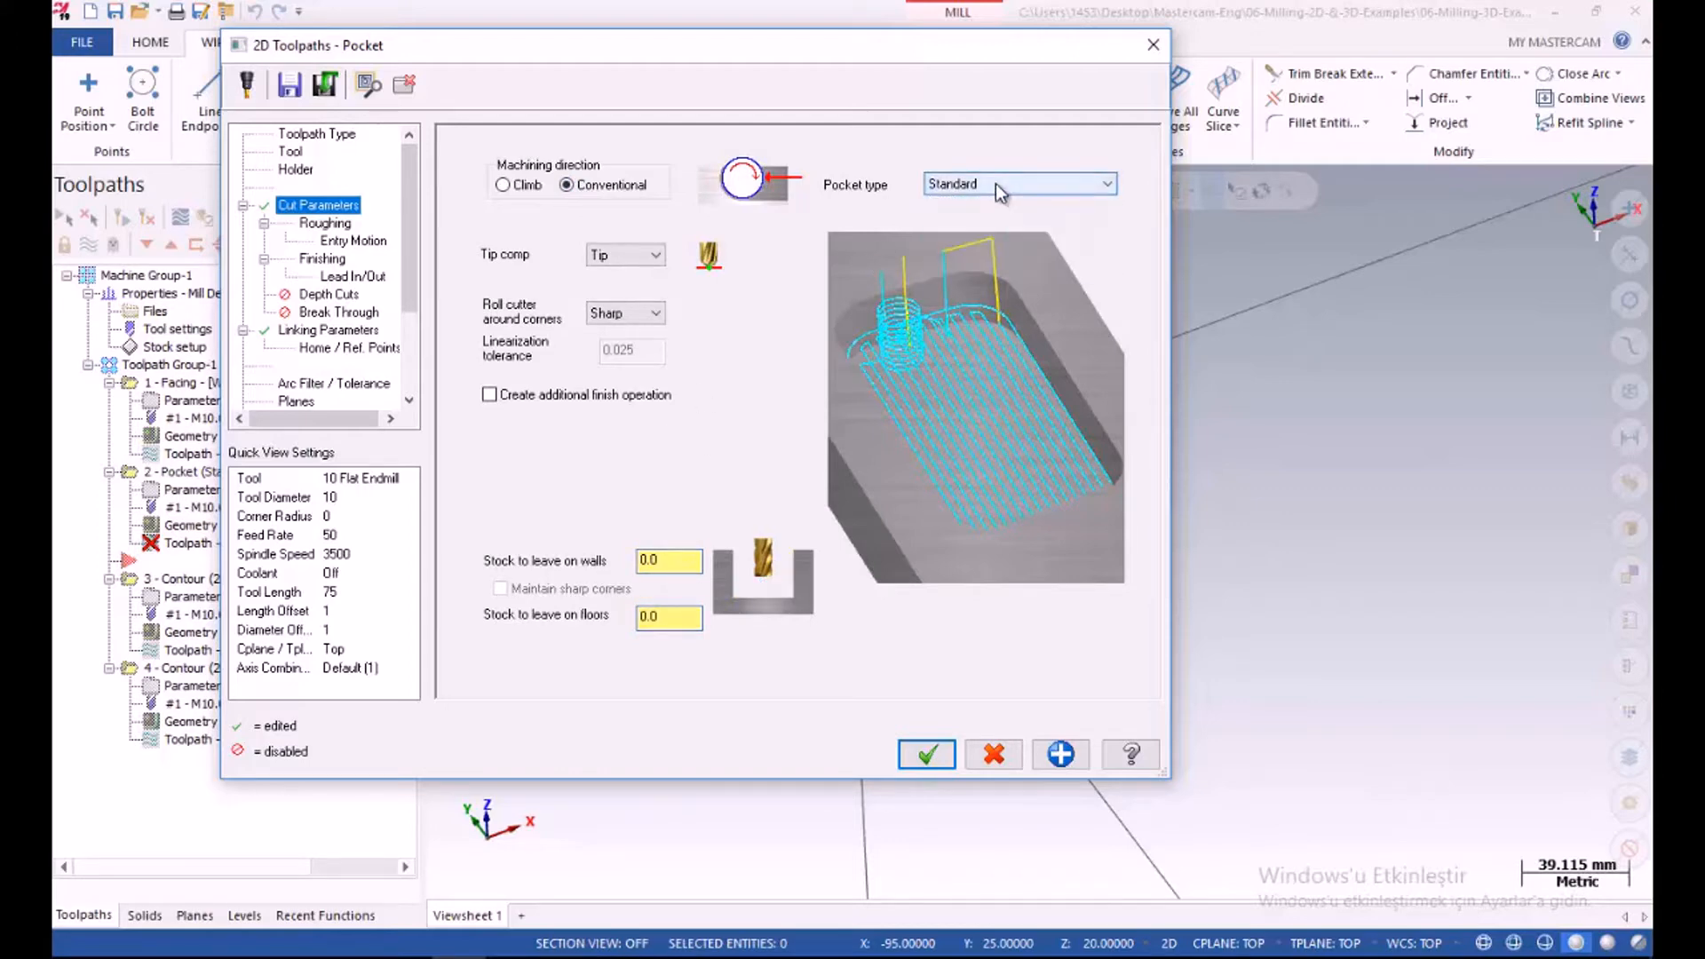
Rough the pocket with Parallel Spiral, Clean Corners, disable spiralling inside to outside, and use ramp entry motion
click(325, 224)
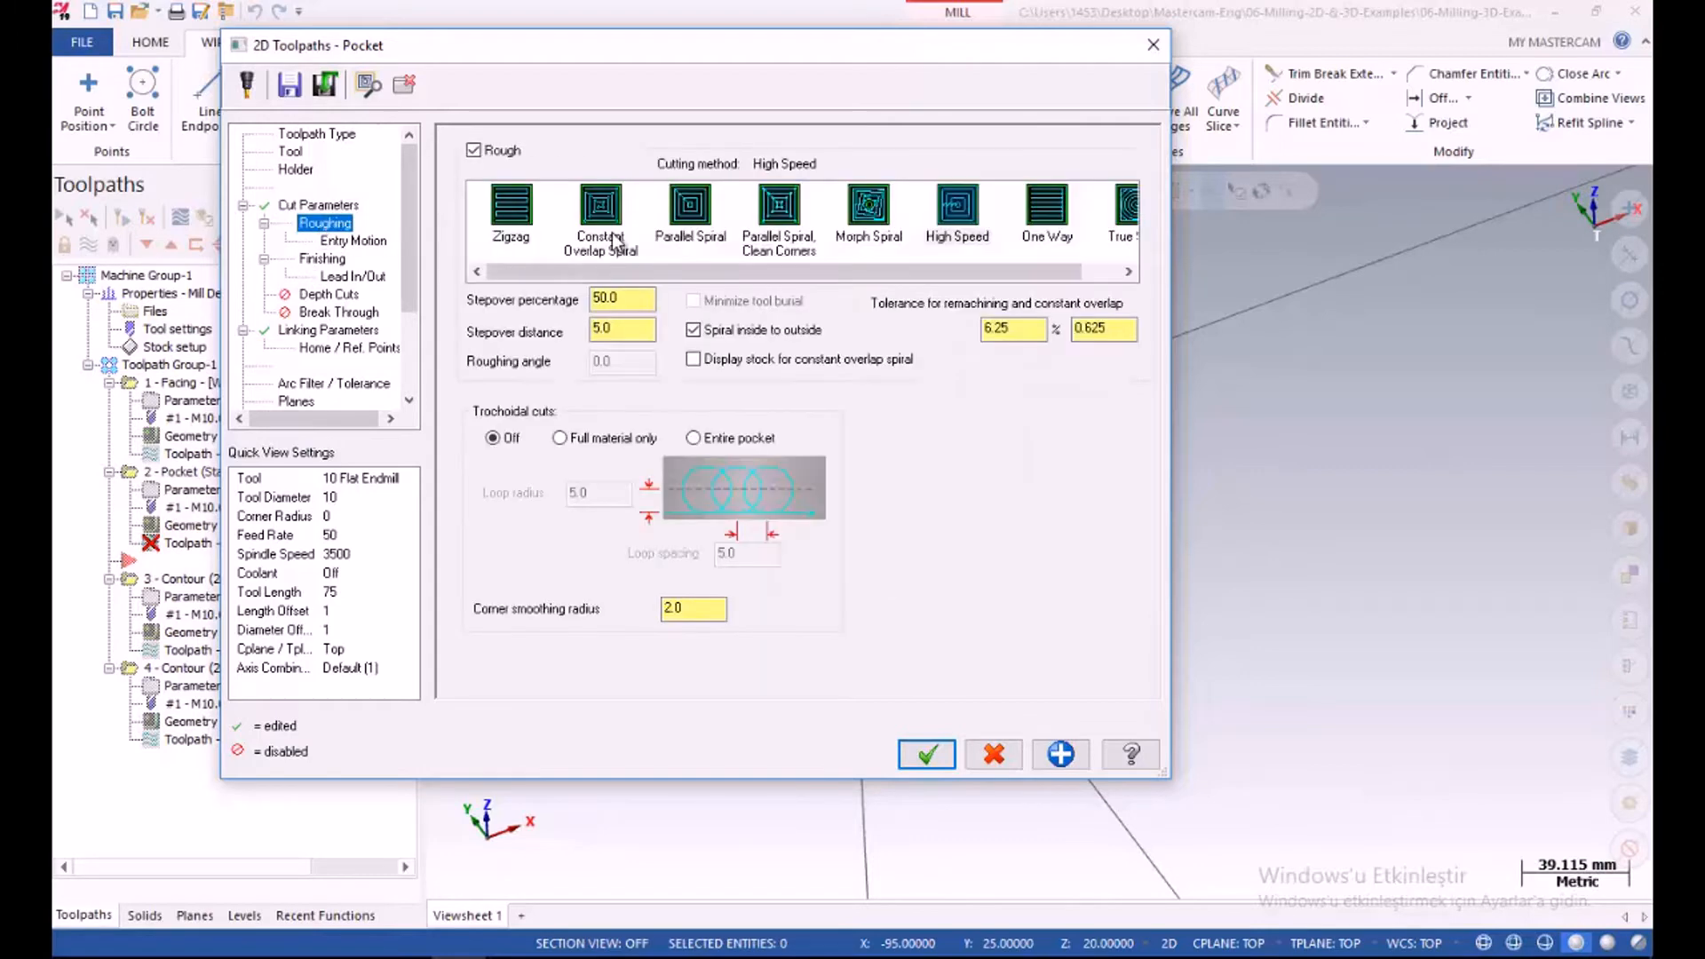
click(780, 207)
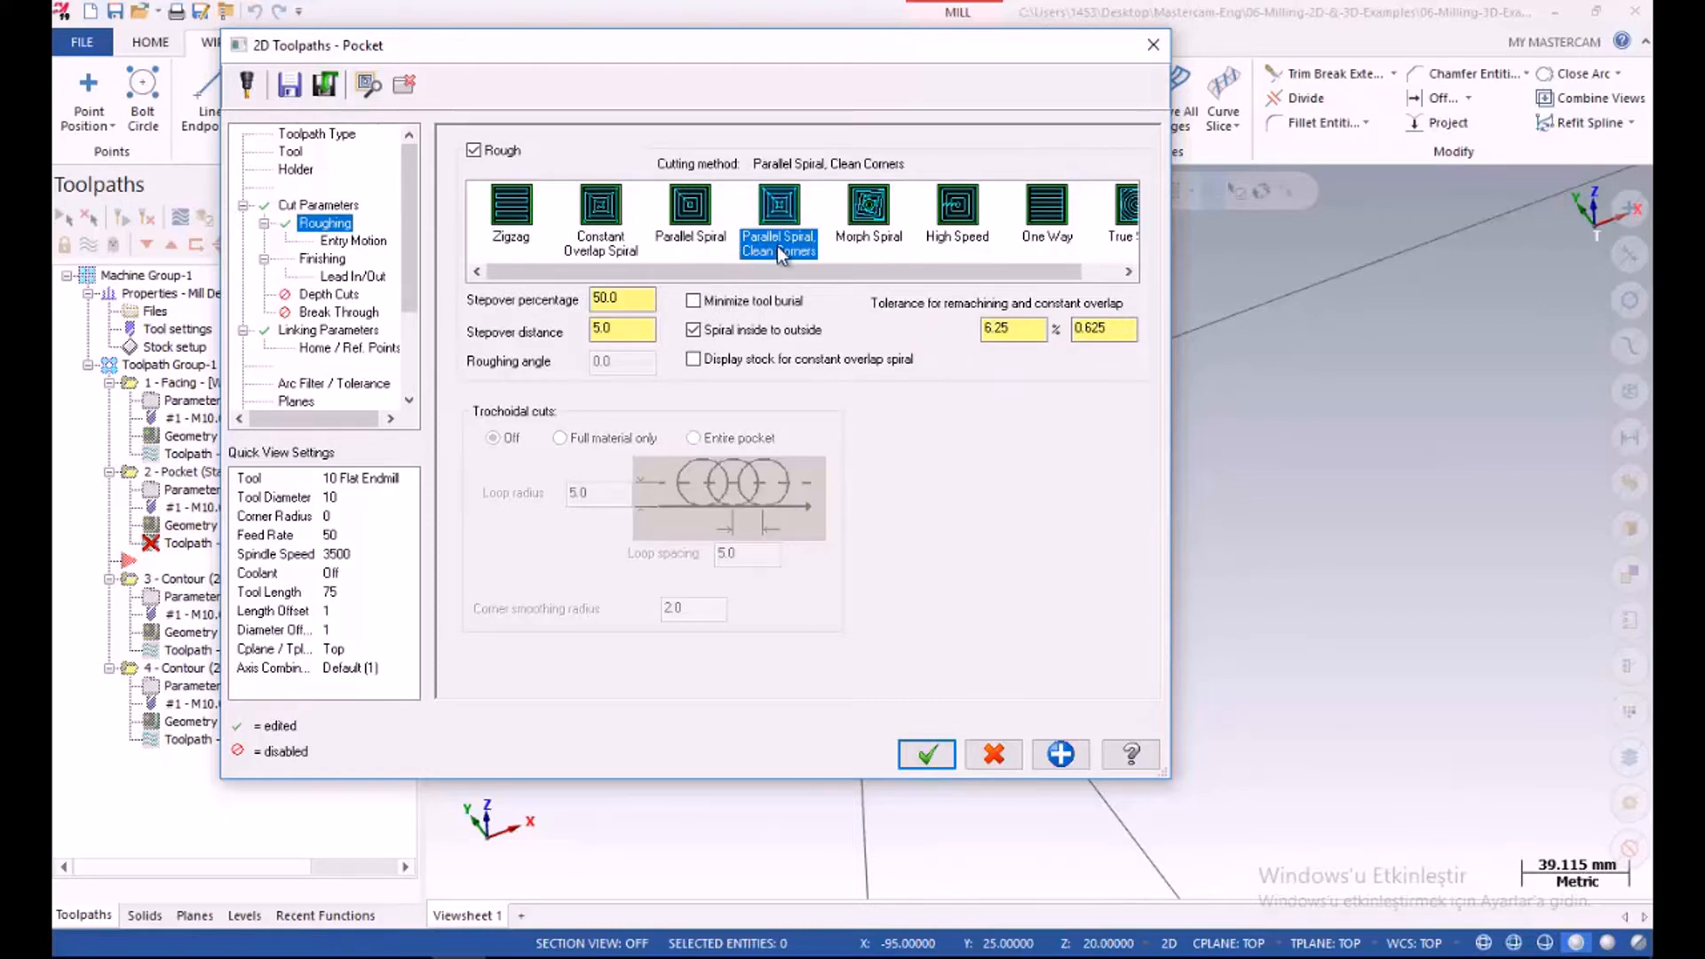
click(694, 333)
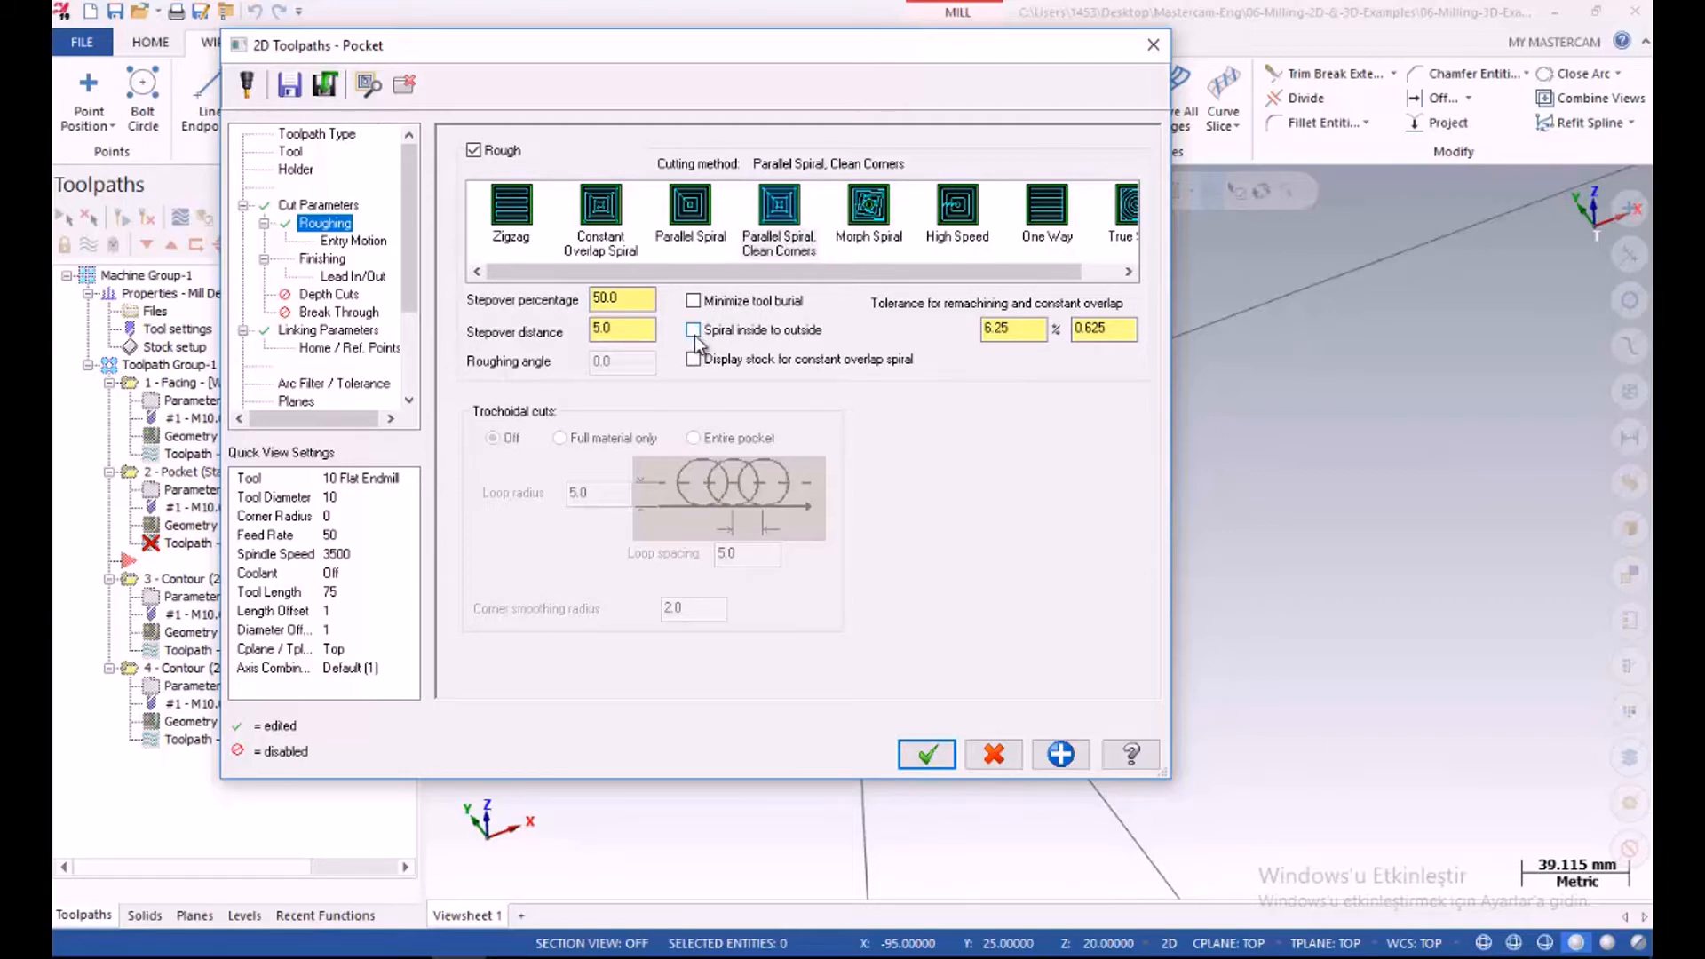
double_click(631, 296)
click(619, 328)
click(333, 245)
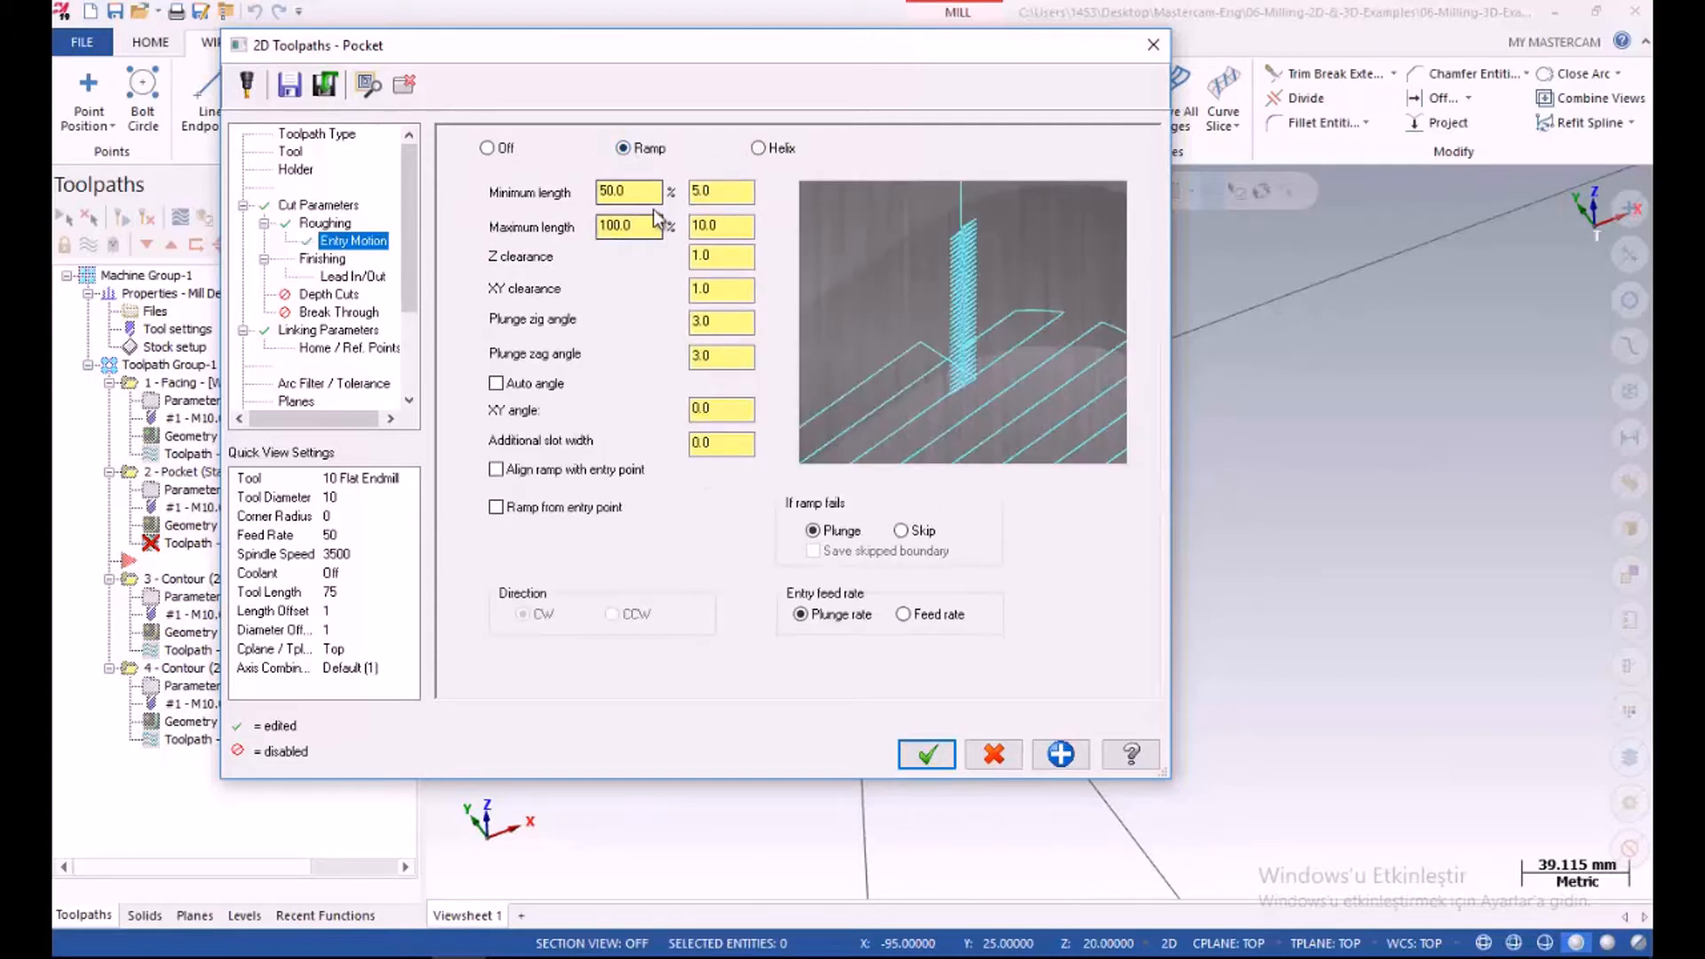
Turn off the pocket's finishing passes and enable depth cuts
click(319, 258)
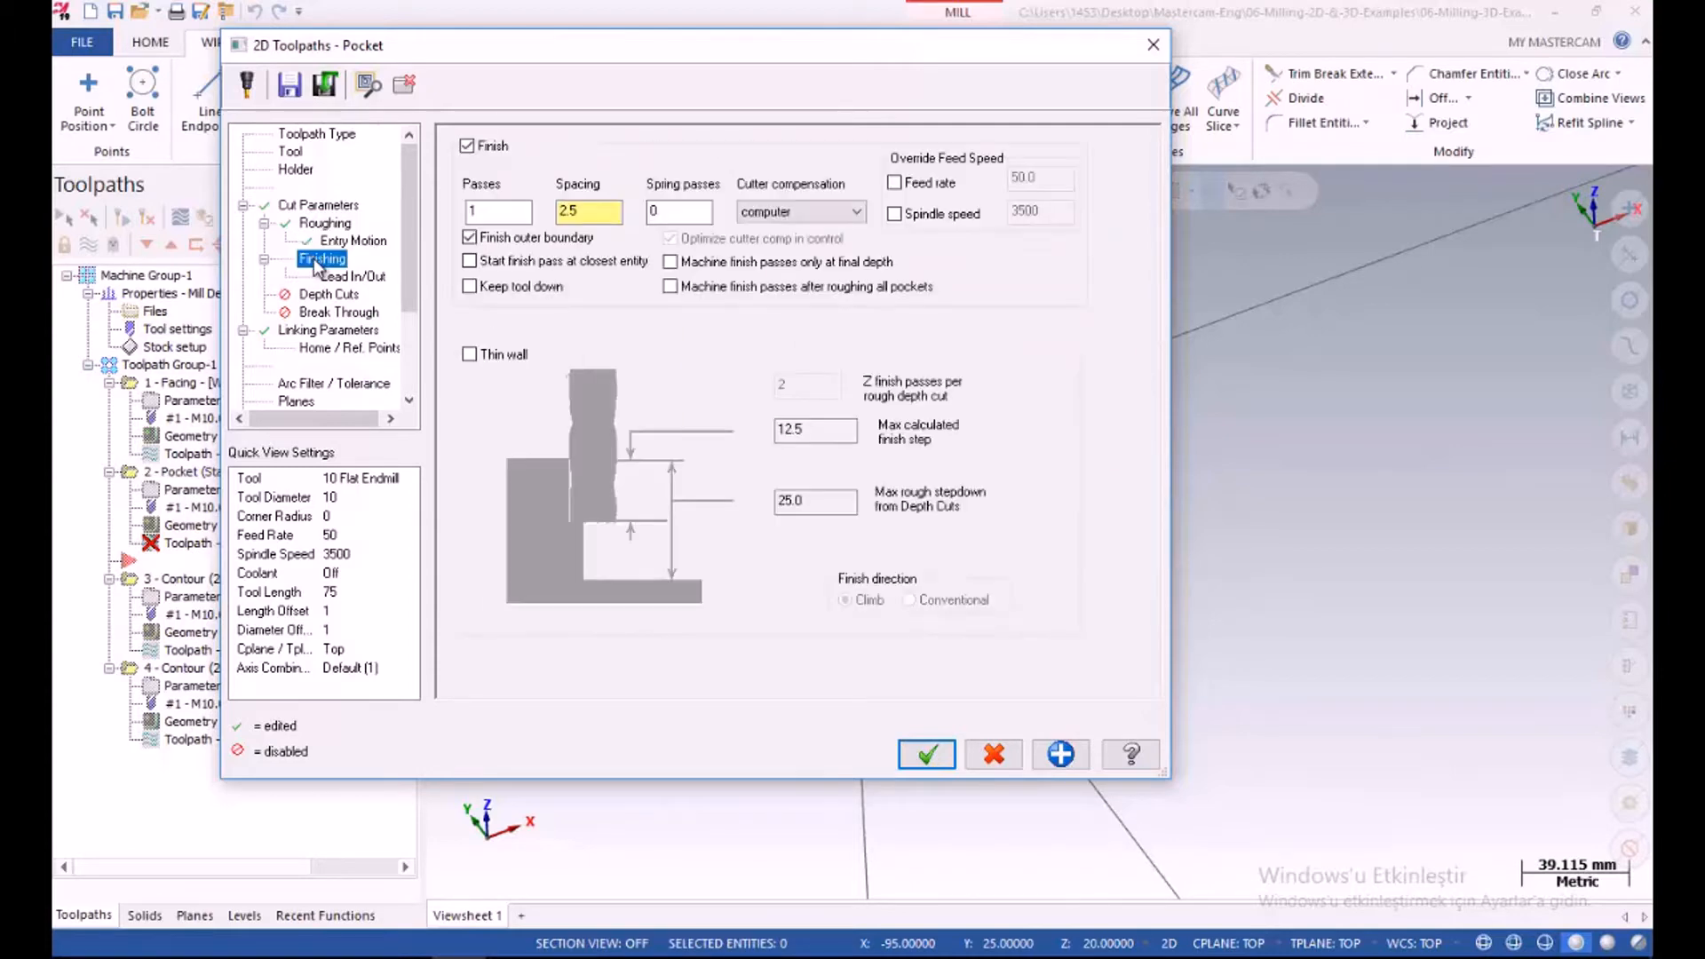
click(467, 147)
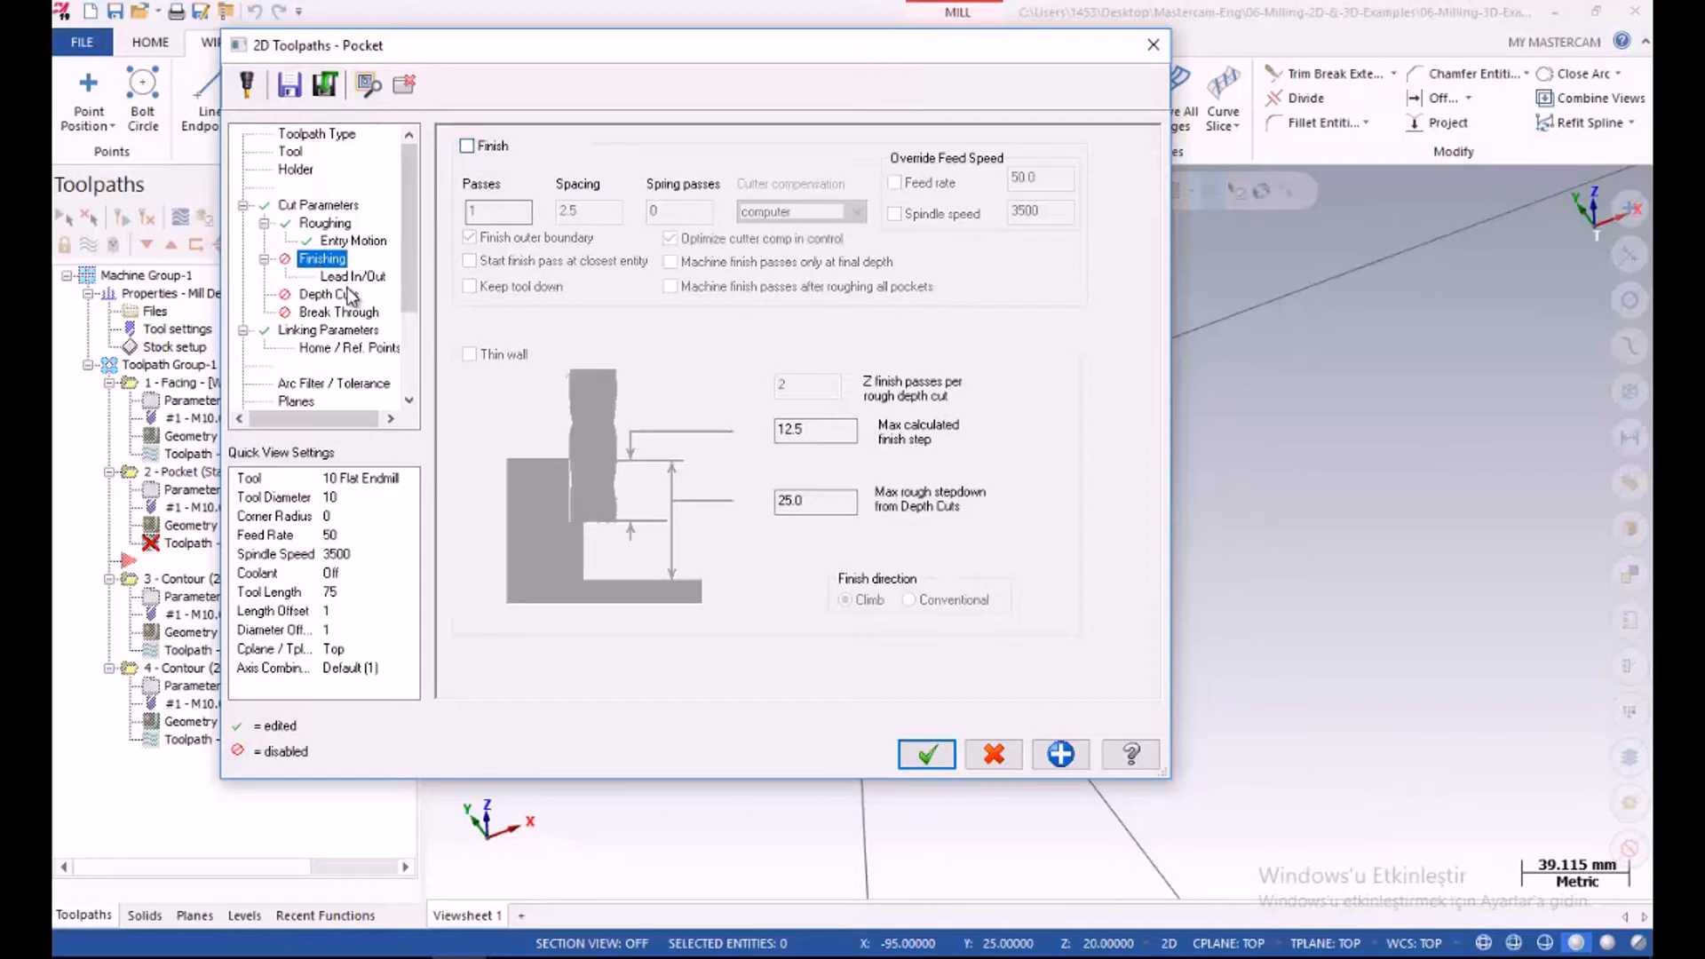
click(338, 296)
click(494, 158)
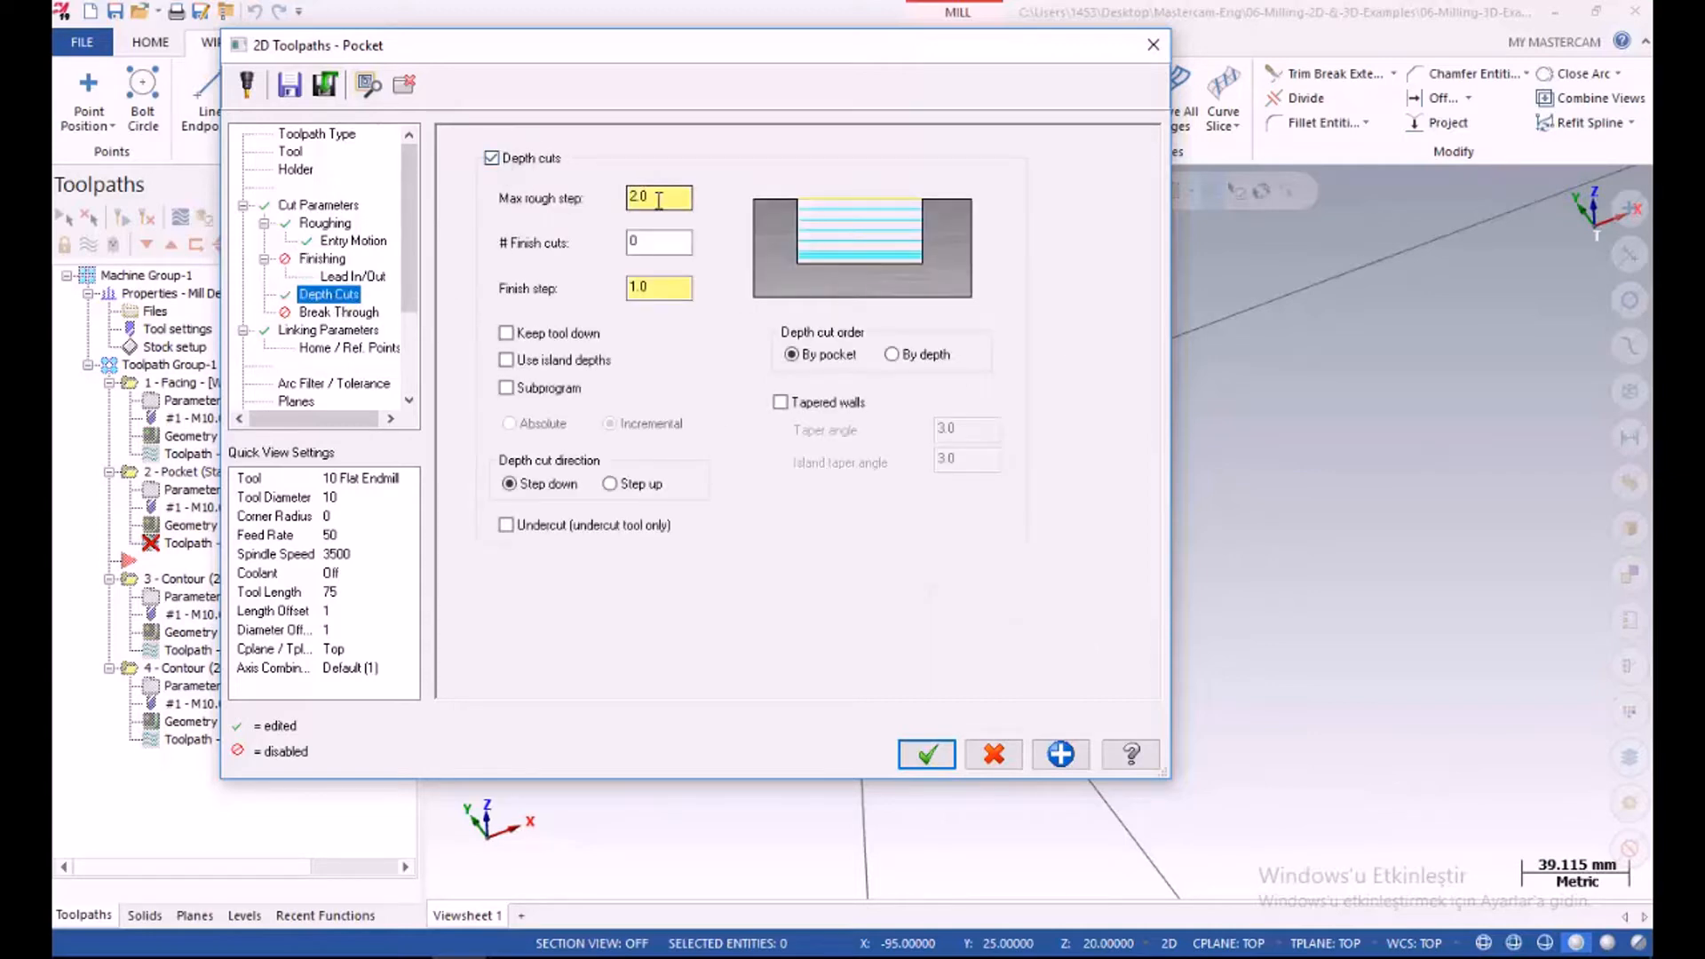
Set the maximum rough step of the pocket's depth cuts to 5 mm and generate the toolpath
click(337, 207)
click(337, 330)
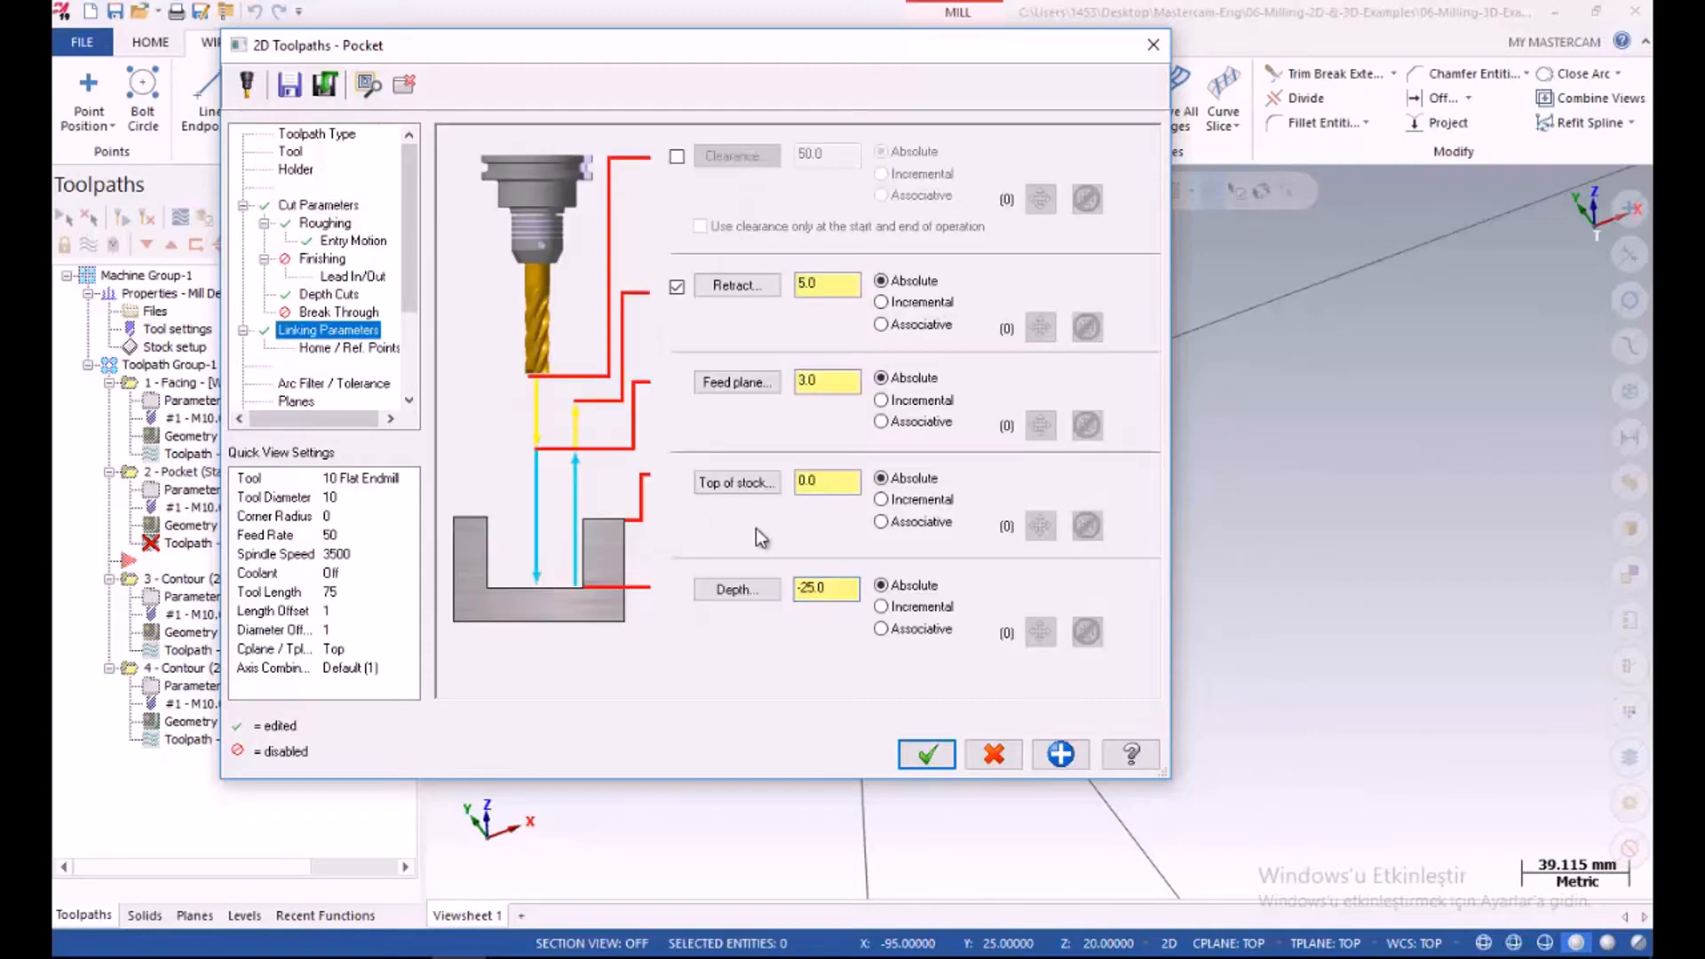
click(807, 480)
drag(855, 588, 758, 590)
click(338, 296)
drag(667, 197, 593, 199)
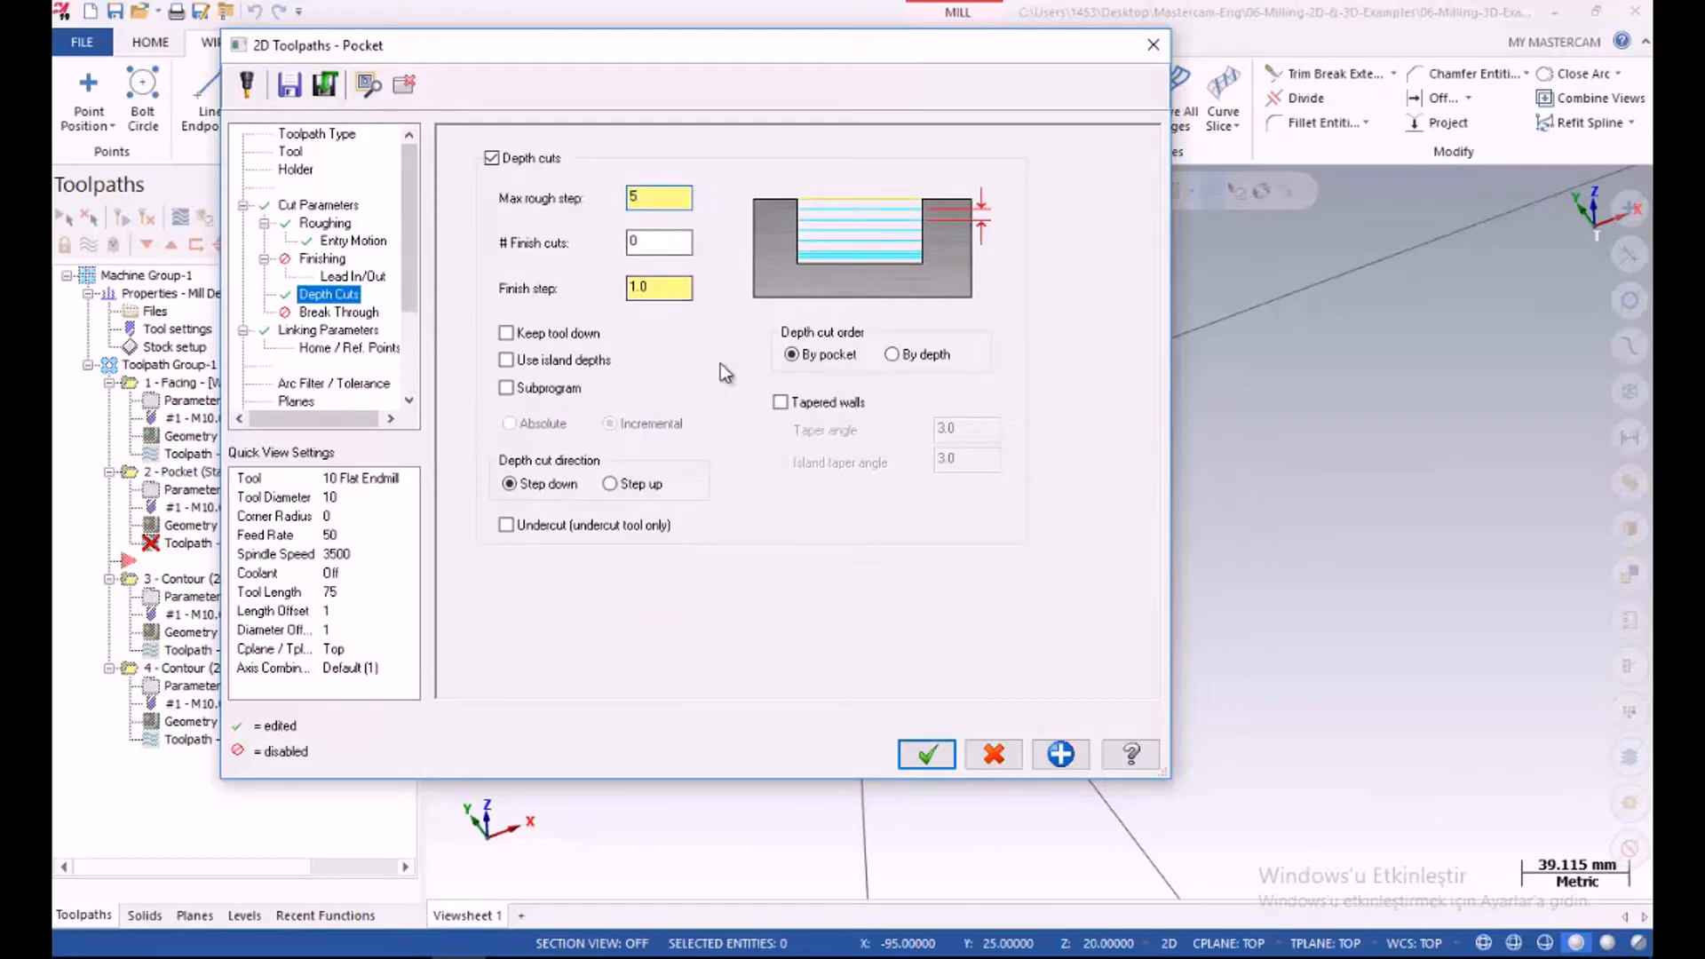
text(5)
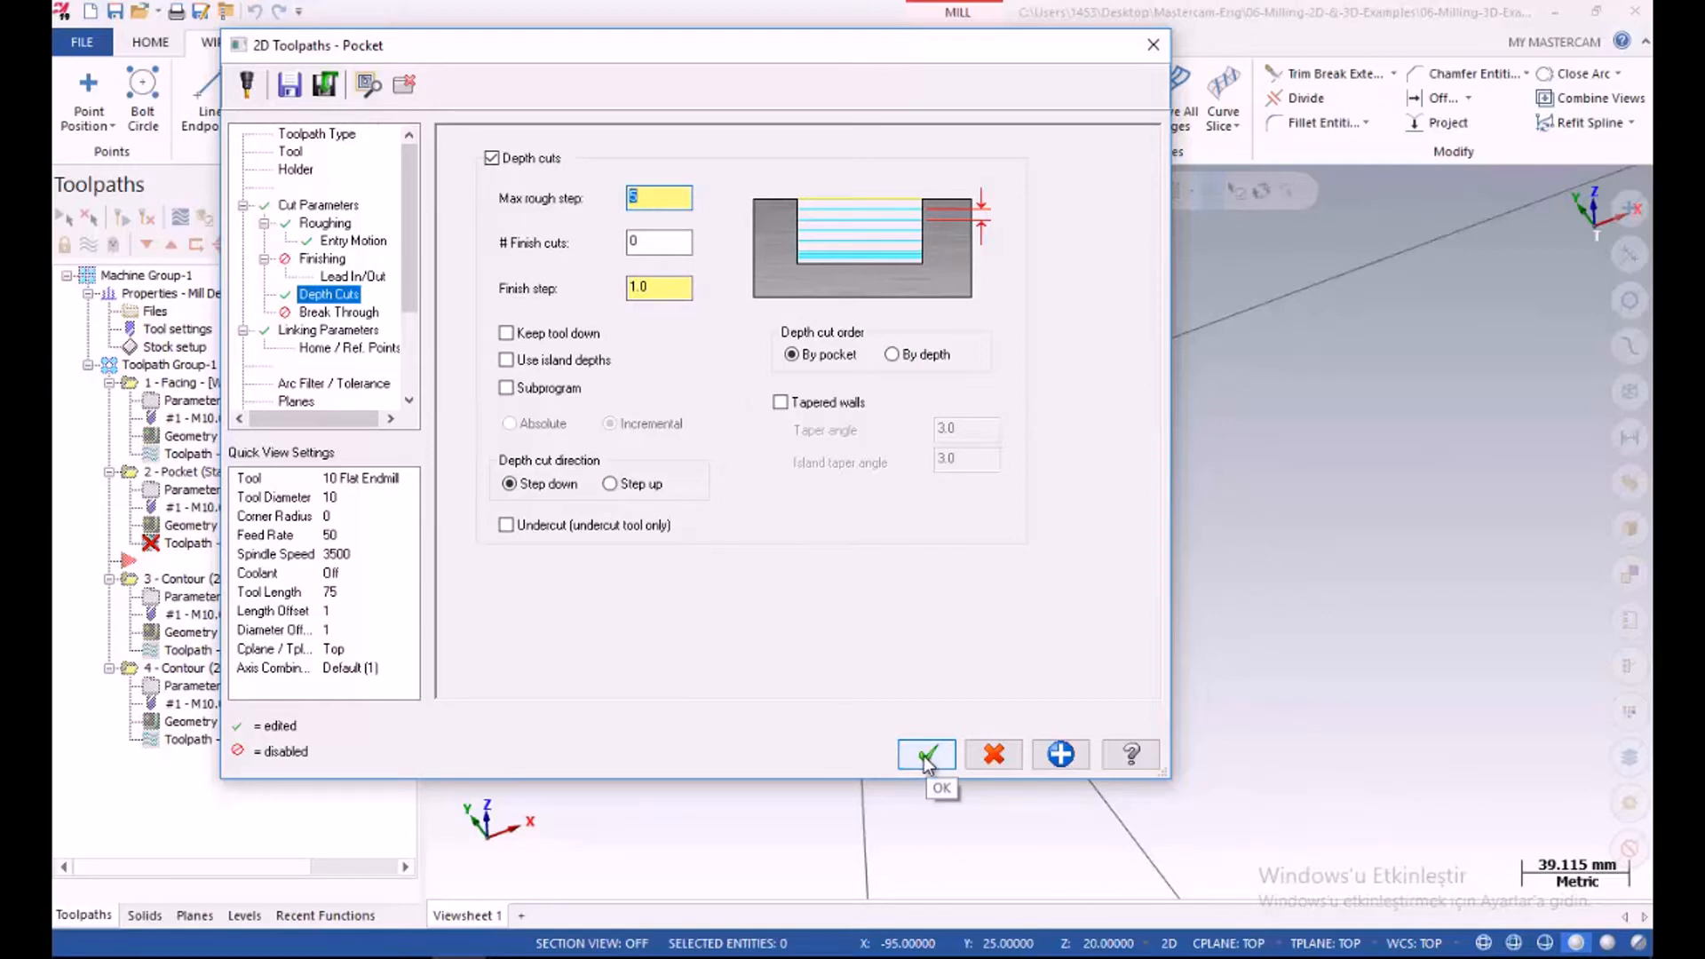
click(926, 755)
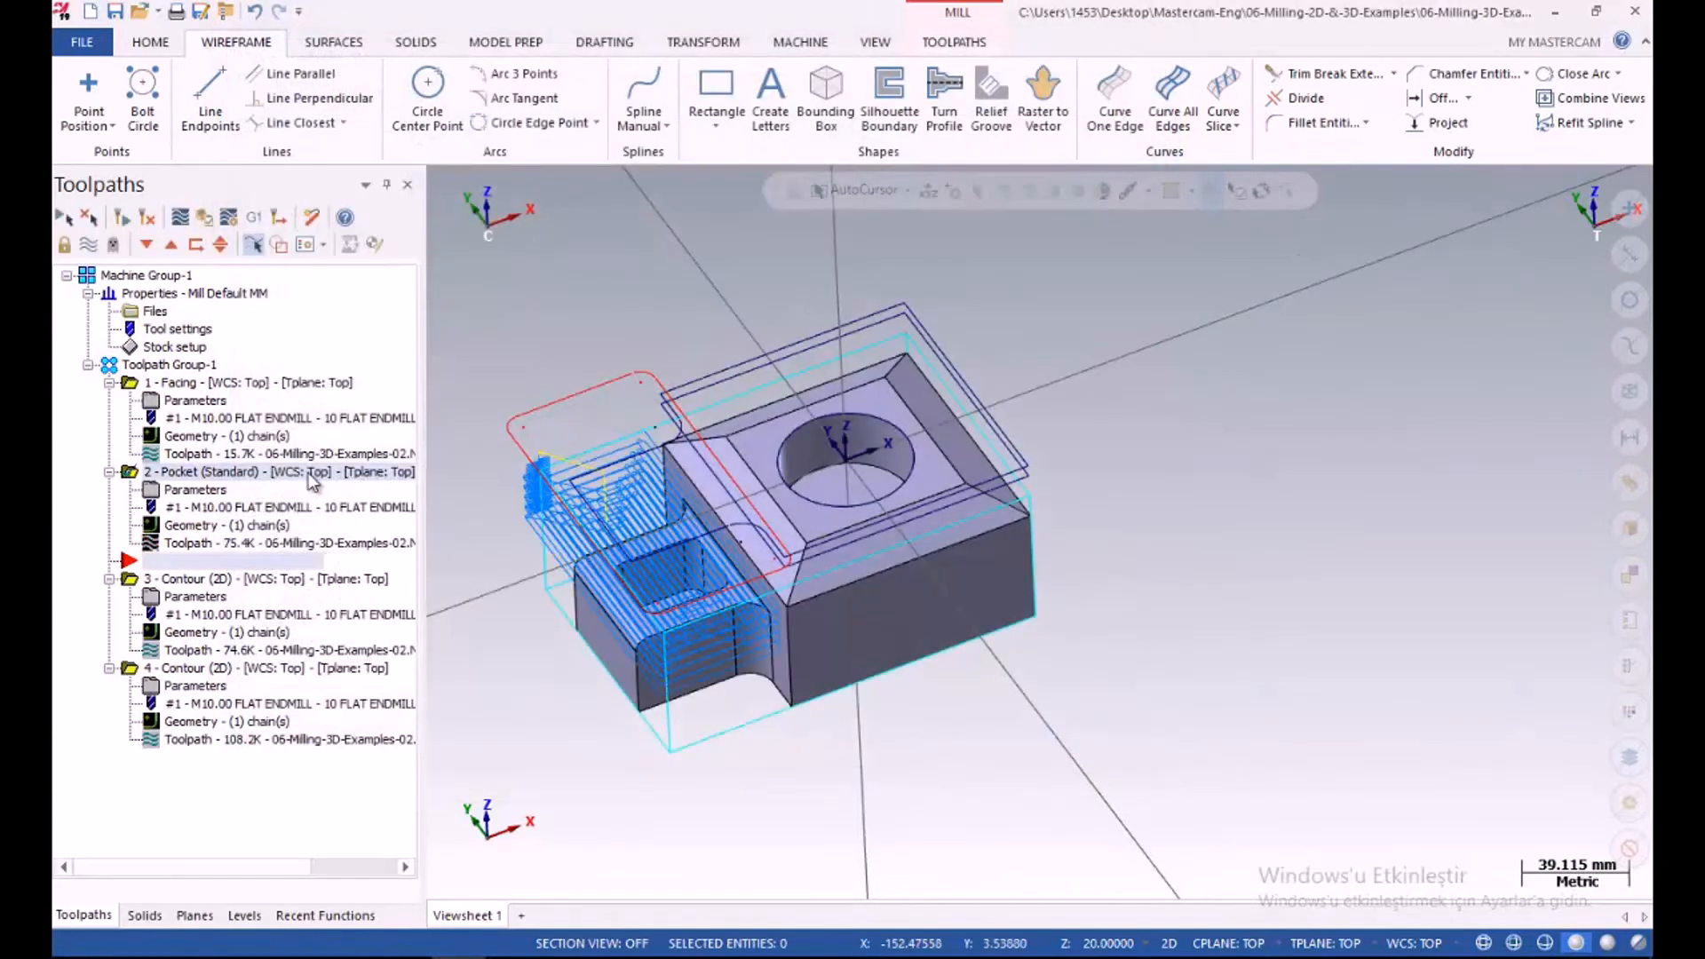
Examine the generated pocket toolpath over the arm, including its entry moves and depth passes
scroll(506, 356, down, 3)
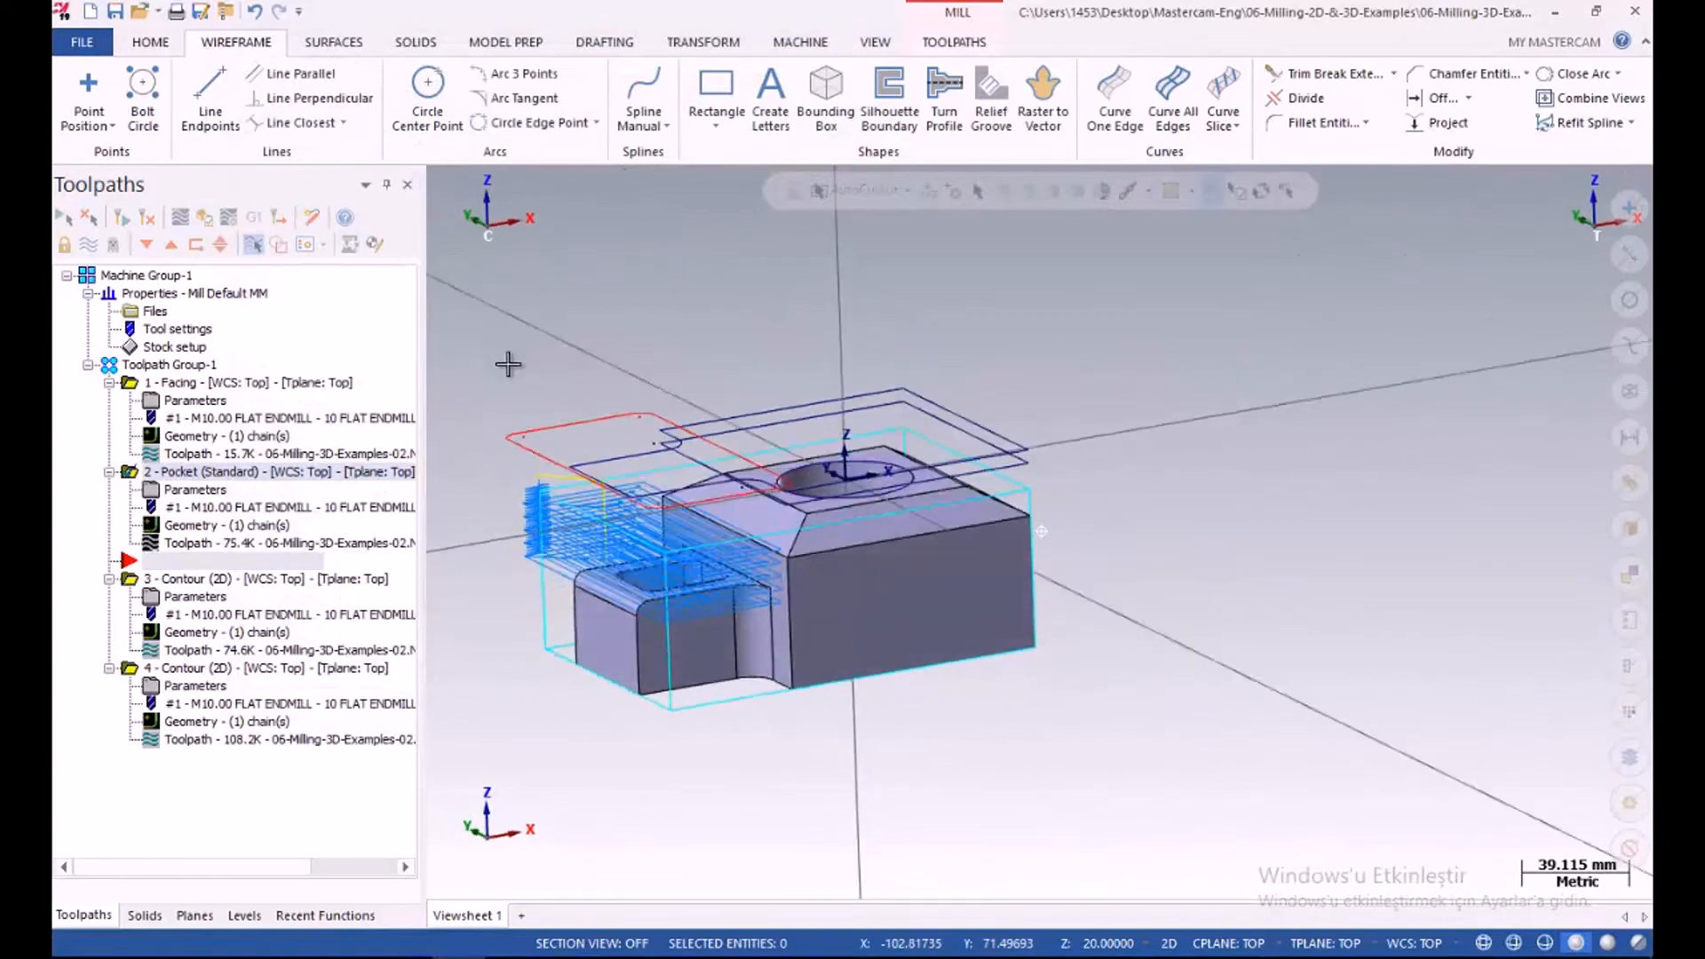
scroll(506, 373, up, 2)
scroll(547, 502, up, 5)
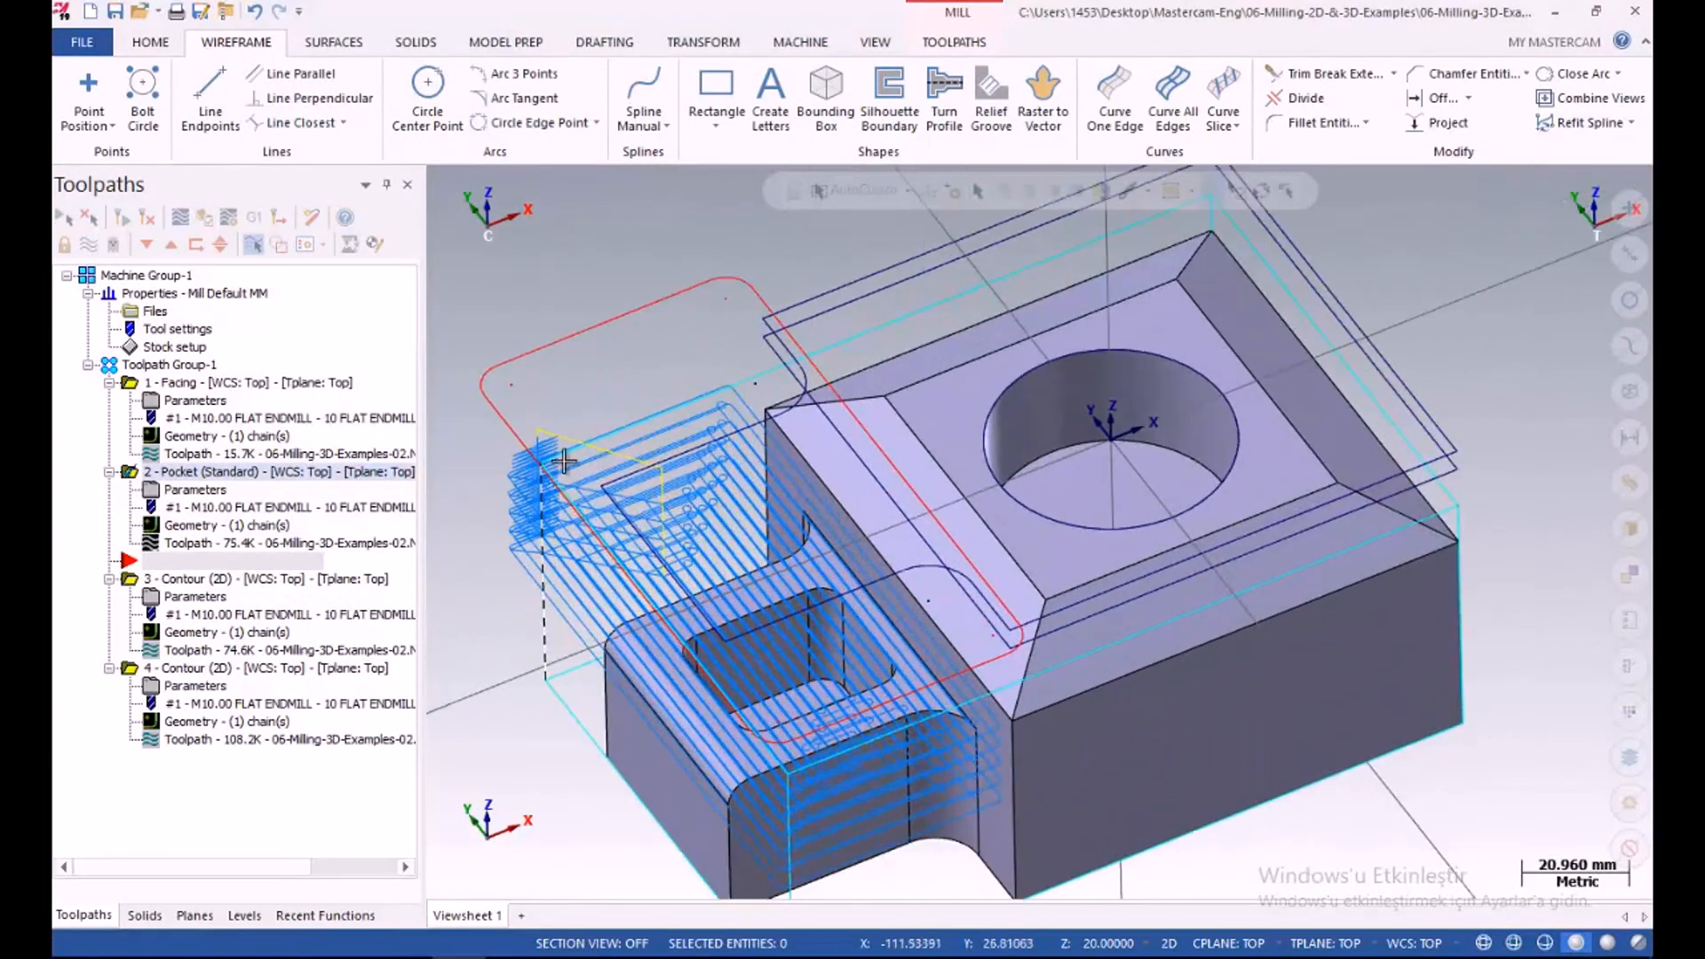
mouse_move(569, 410)
middle_down()
mouse_move(577, 526)
mouse_move(579, 427)
middle_up()
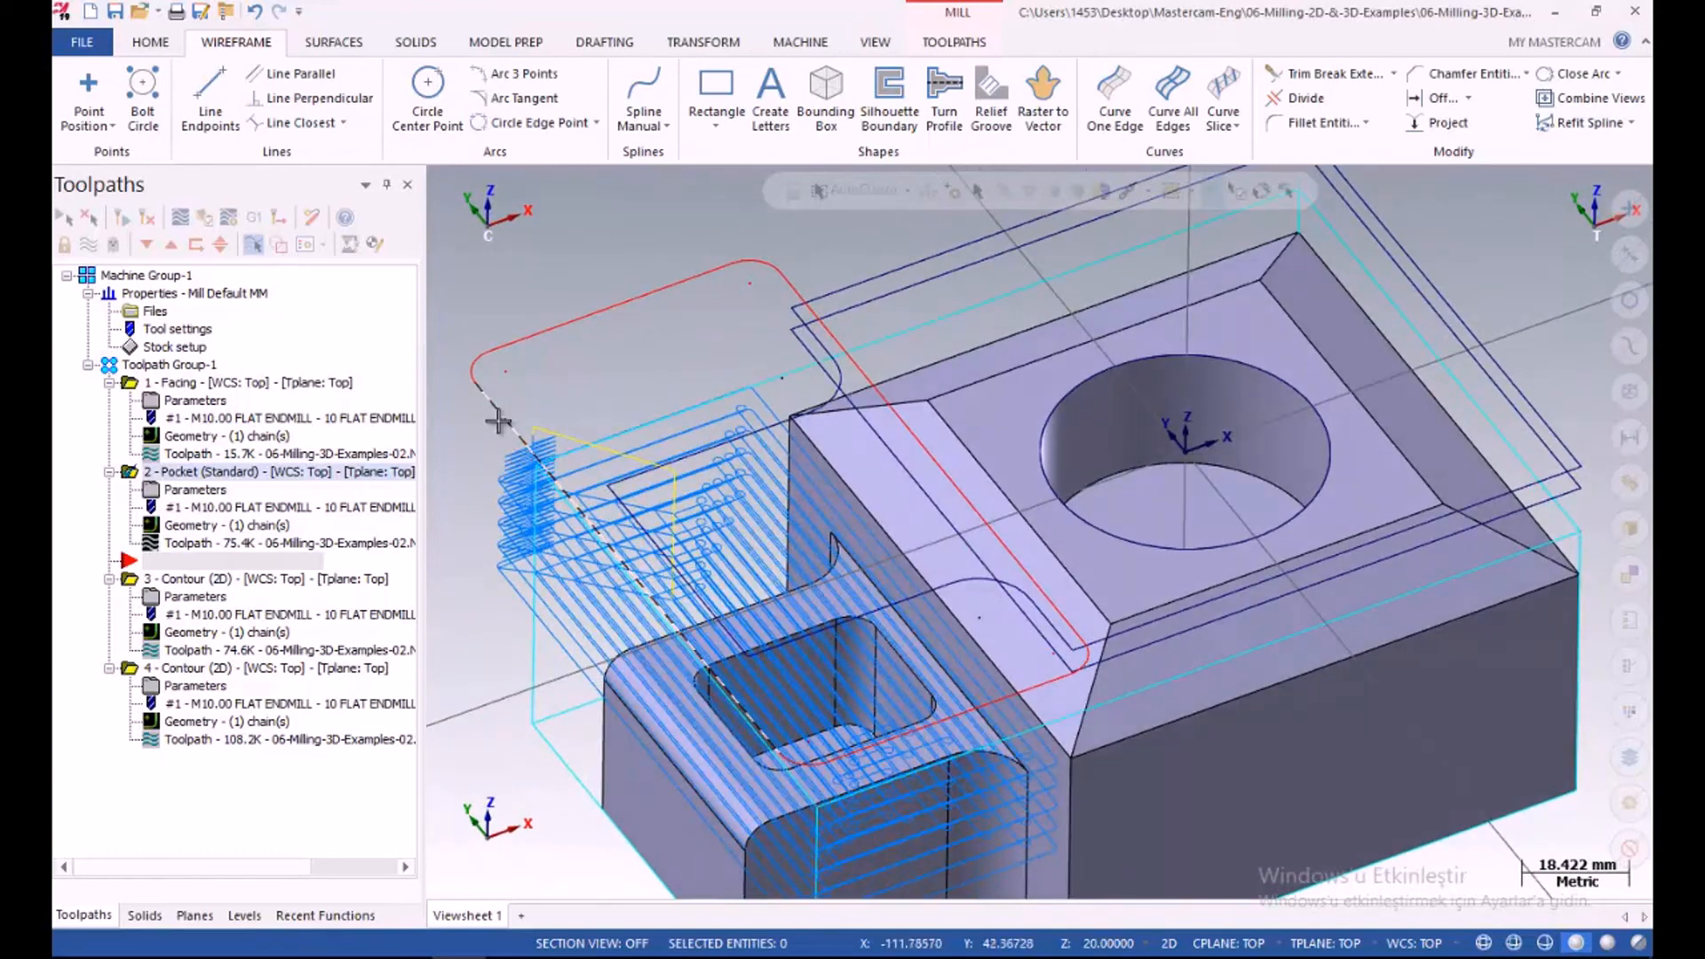
Examine the corner loops and rounded outer corner of the pocket toolpath from above and up close
scroll(497, 419, down, 2)
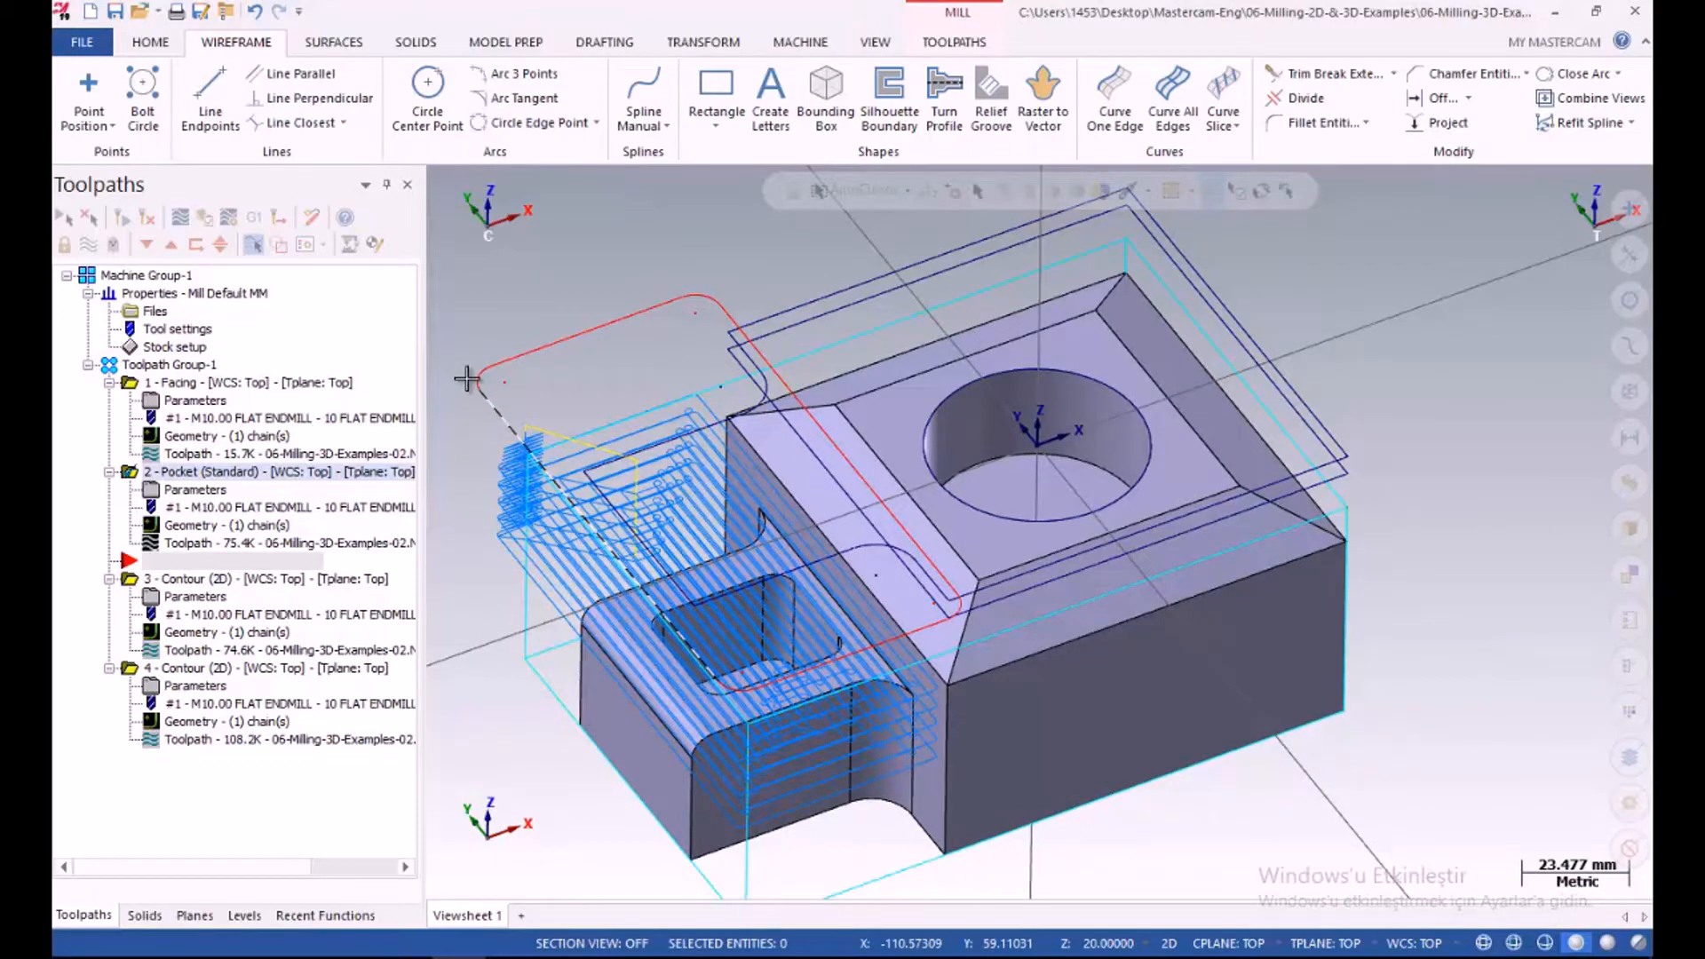
middle_drag(539, 434, 696, 599)
scroll(636, 338, down, 1)
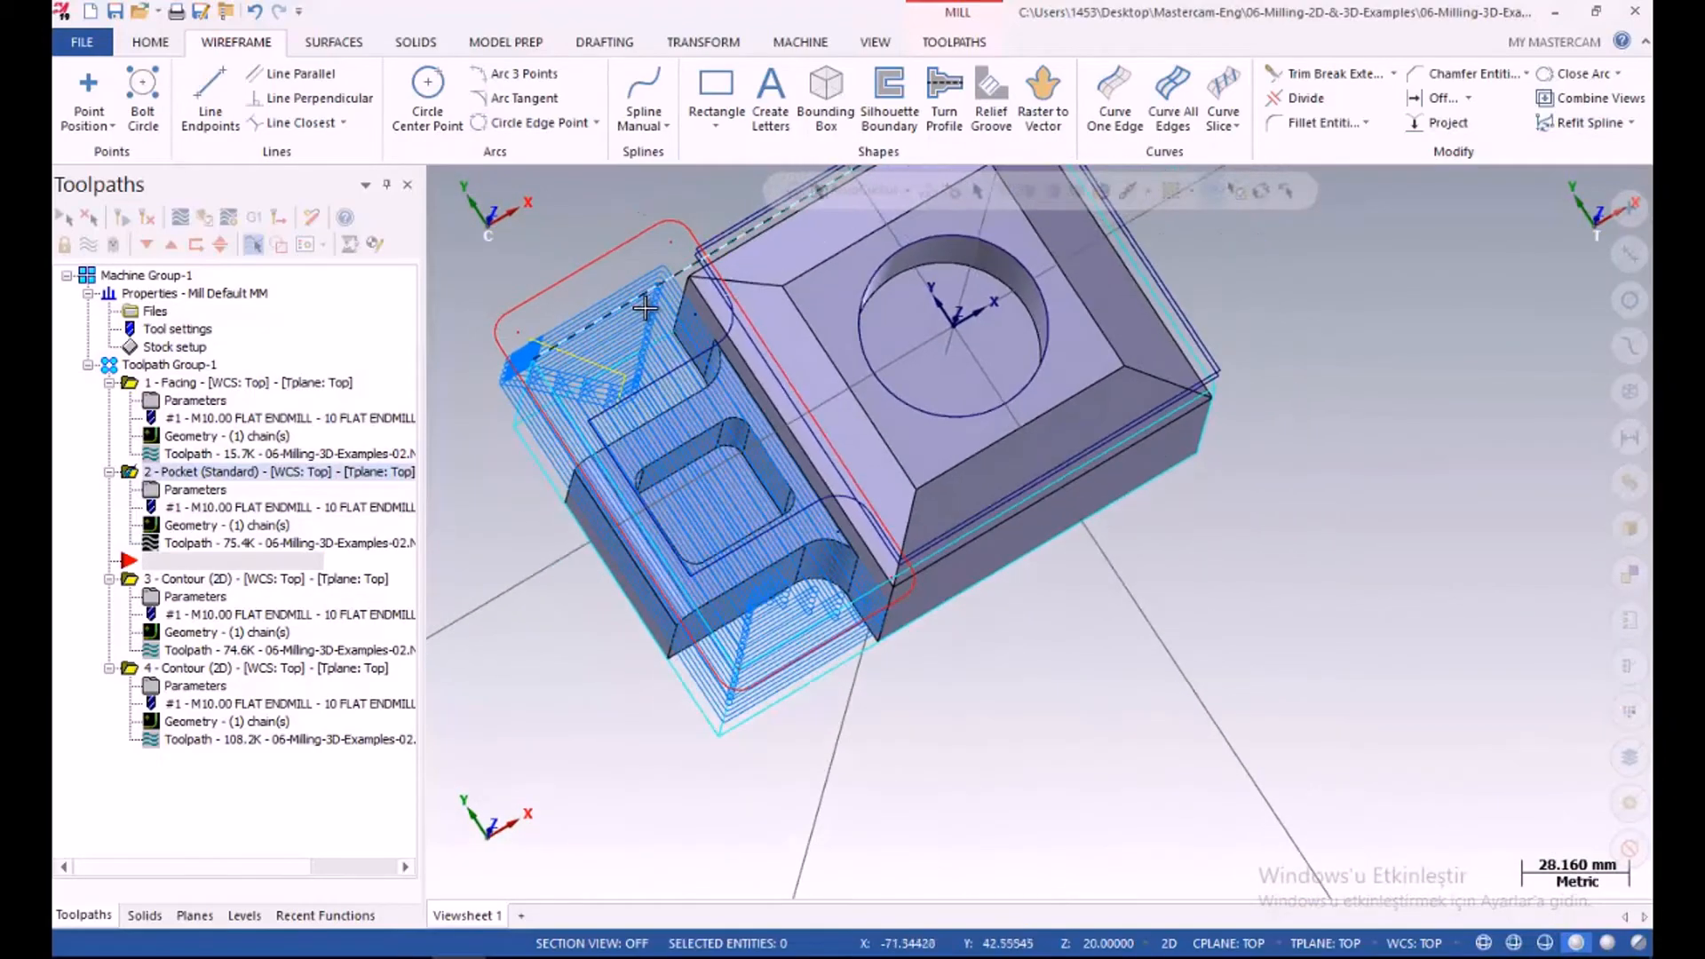
scroll(635, 338, up, 4)
middle_drag(635, 337, 622, 371)
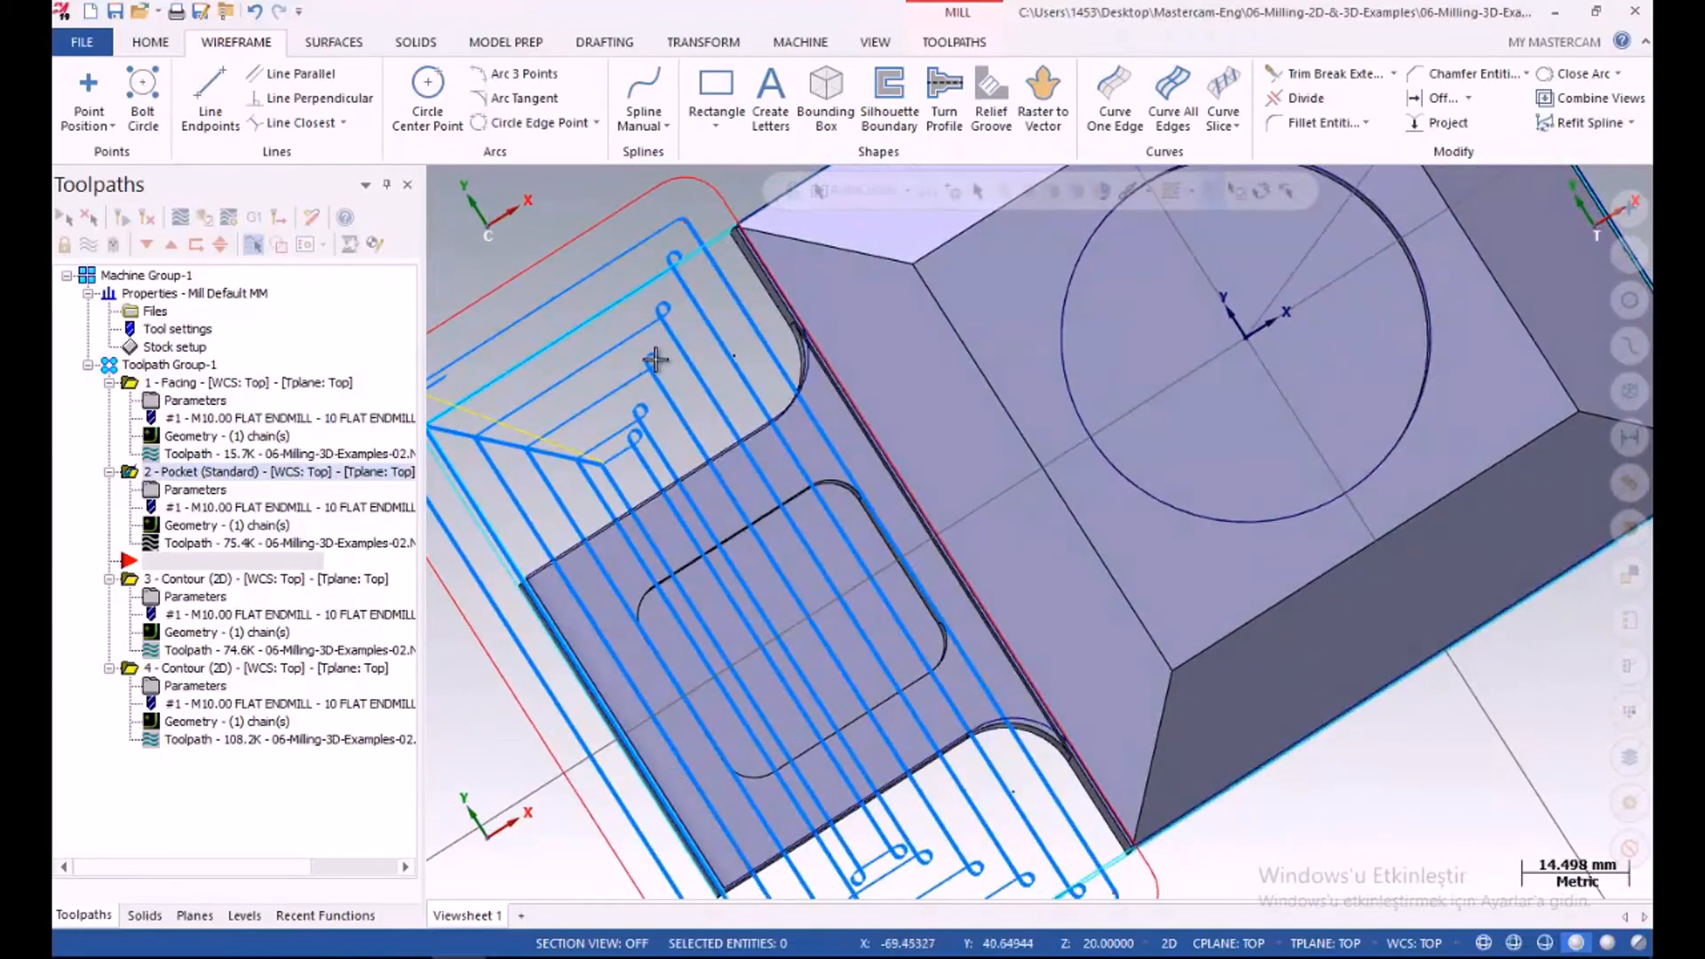
scroll(655, 359, up, 4)
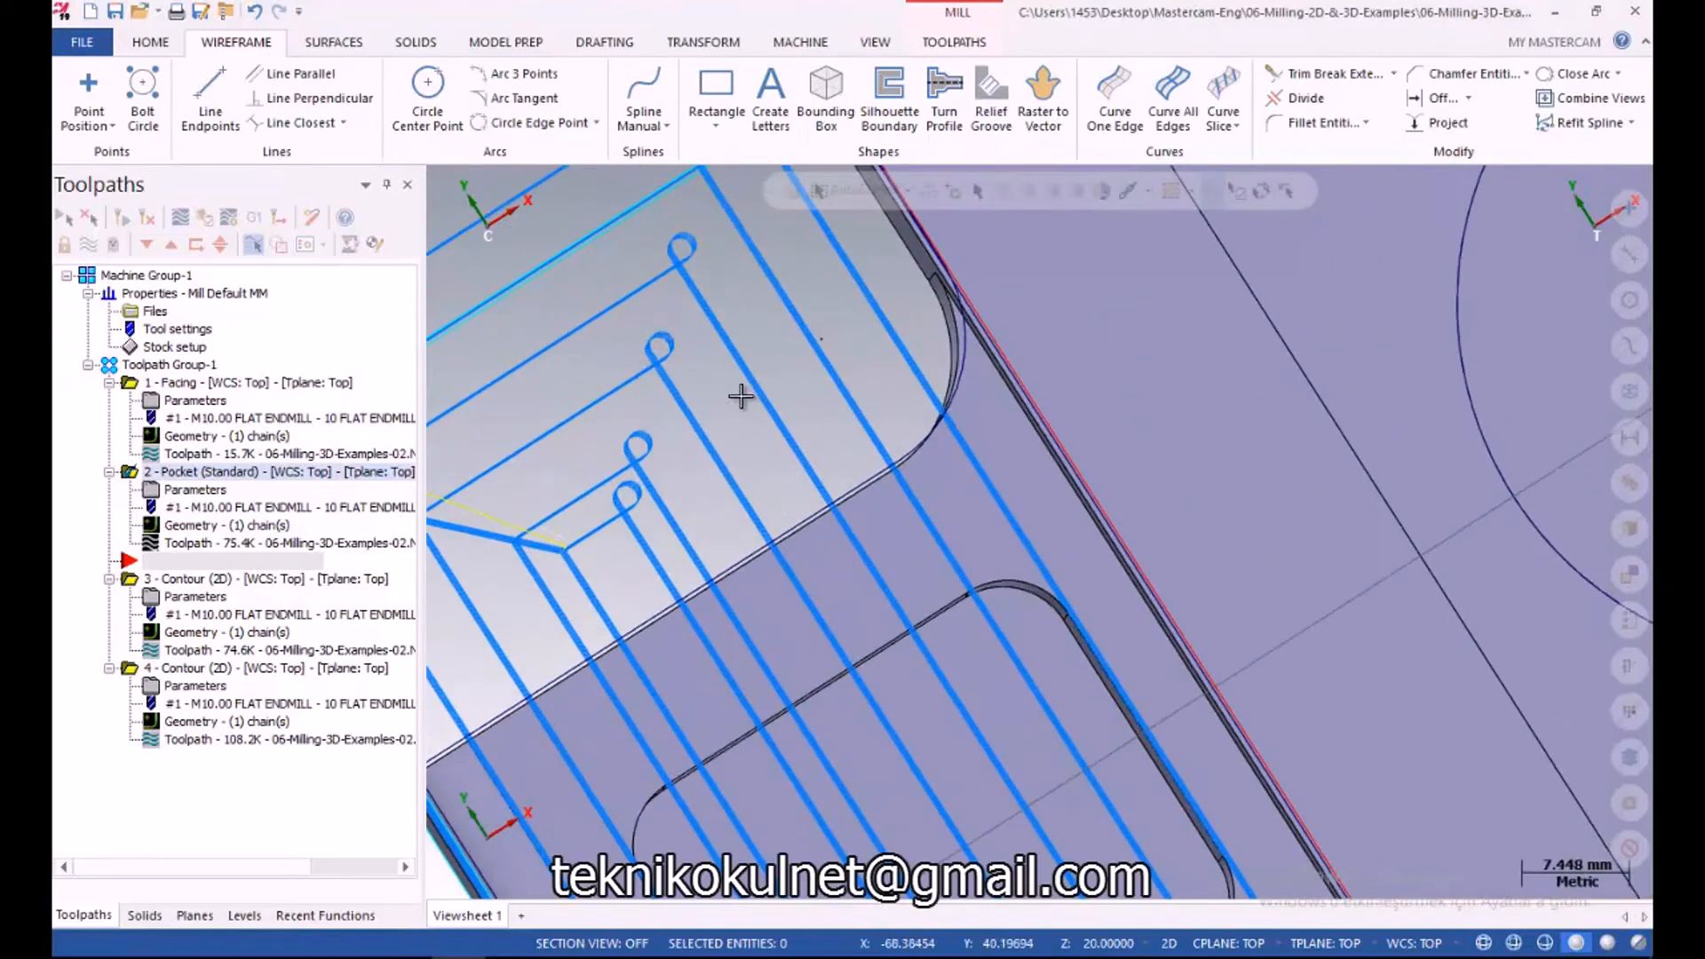
scroll(762, 419, down, 4)
scroll(743, 255, up, 6)
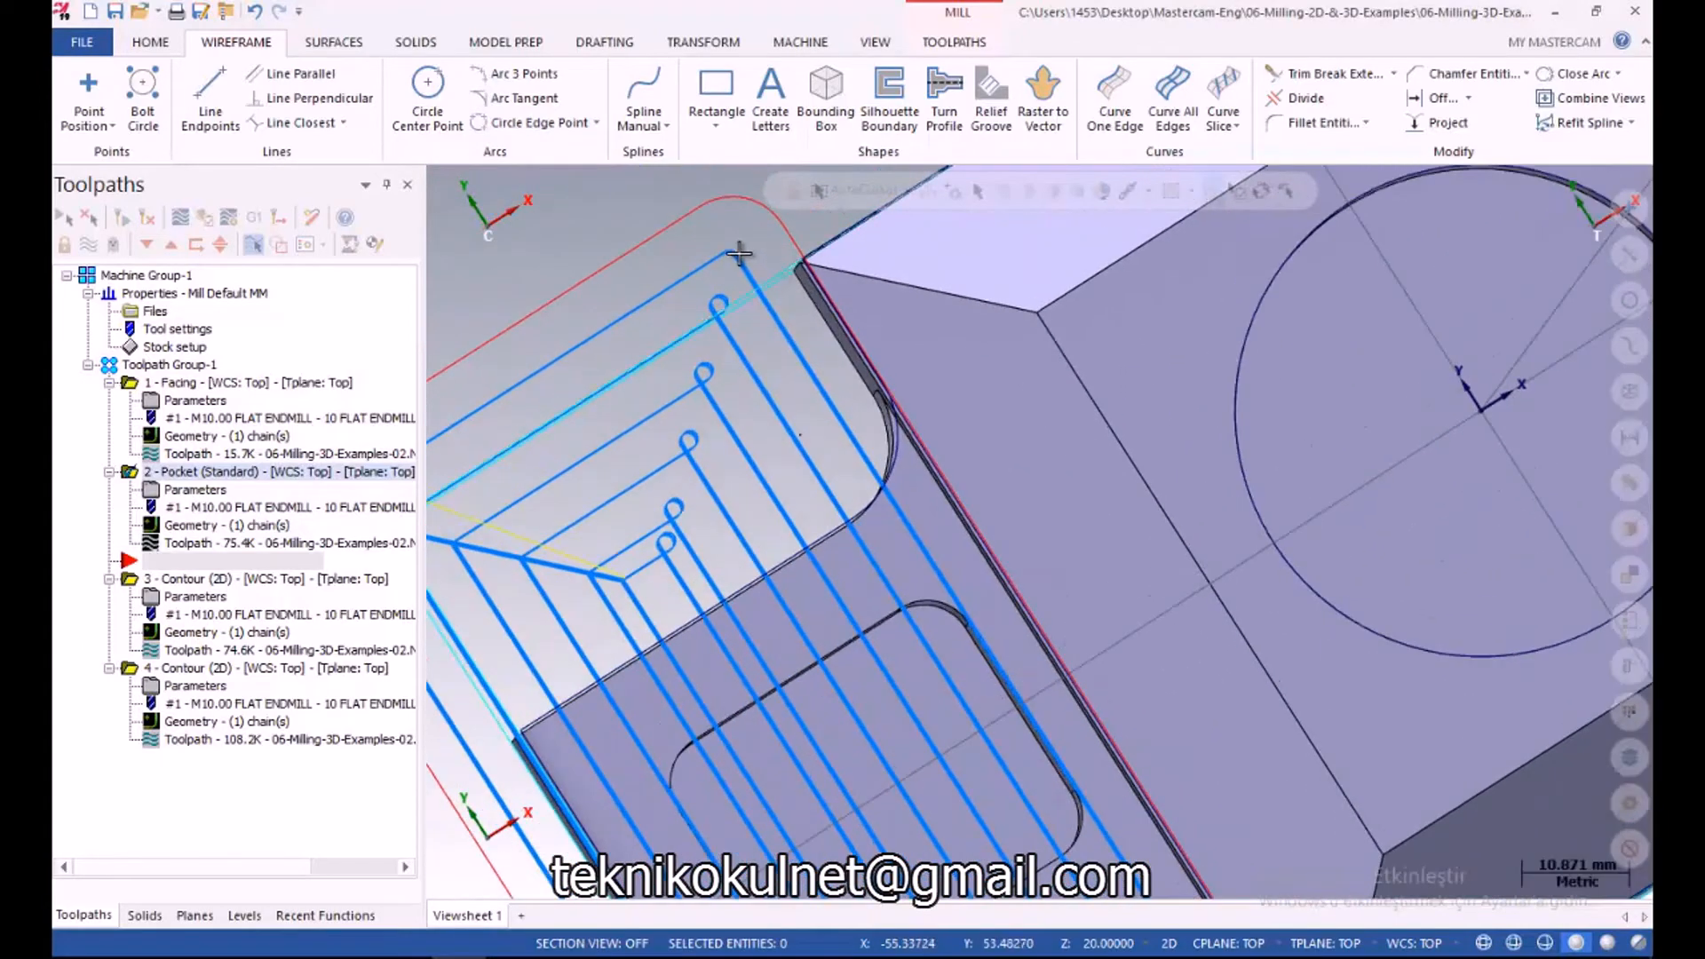
scroll(727, 254, up, 3)
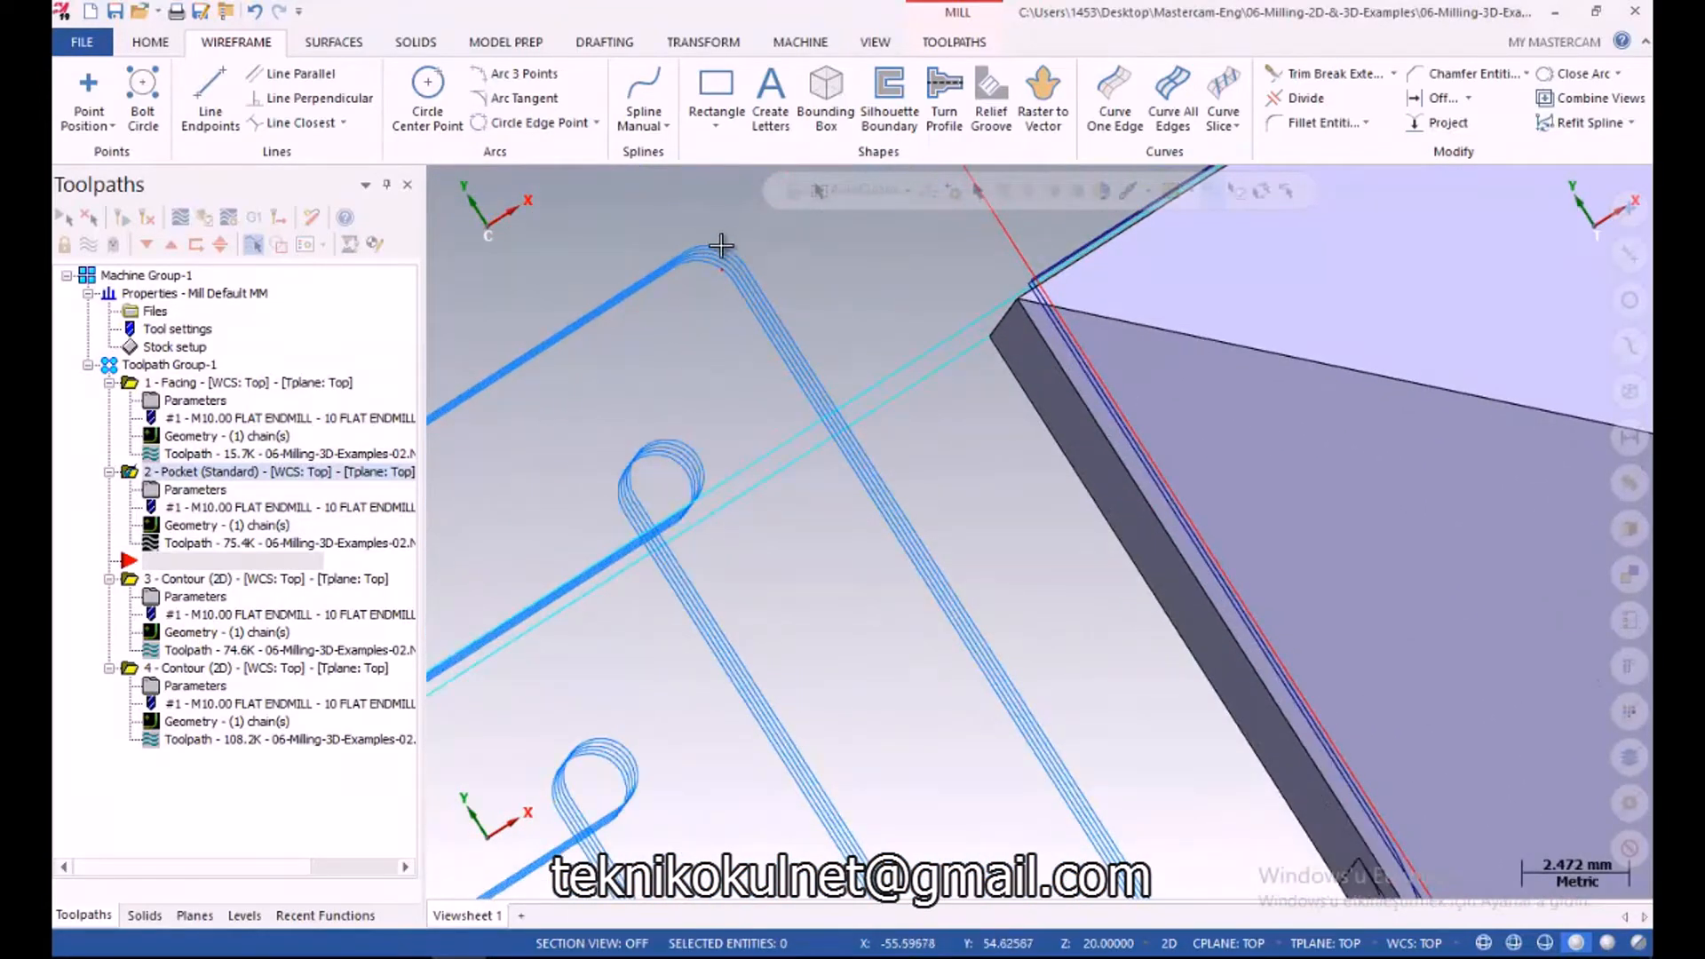
scroll(717, 249, down, 10)
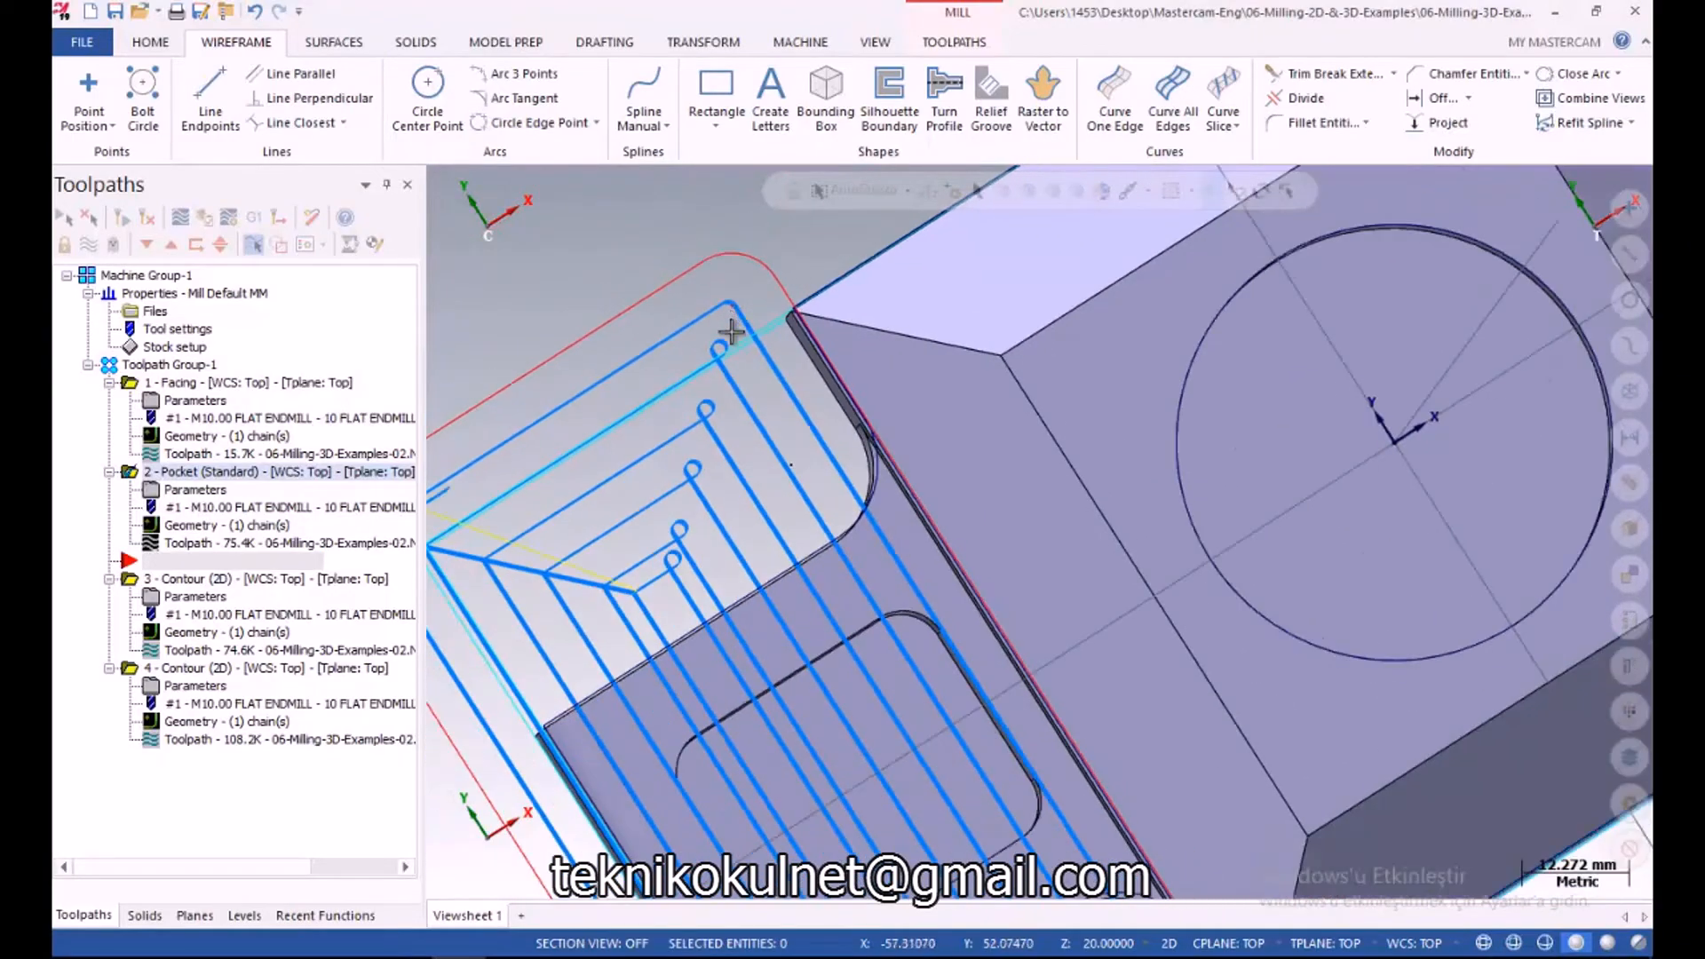
middle_drag(731, 351, 724, 302)
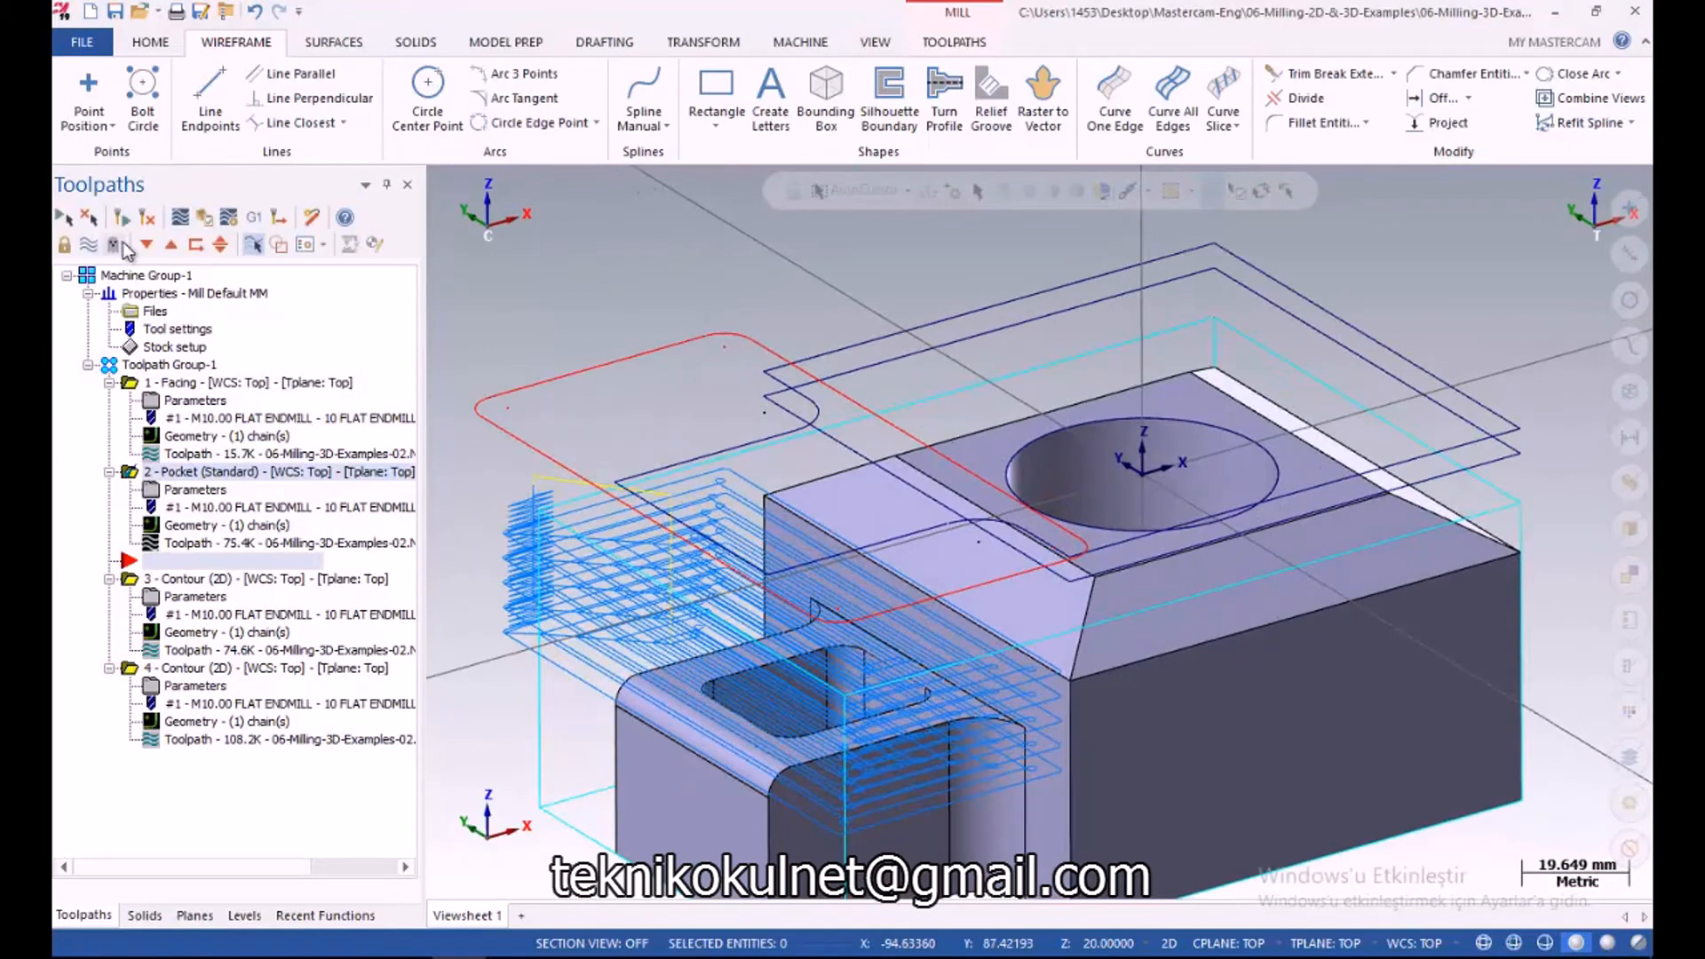
Move the insert position below the last contour operation and hide the toolpaths of all operations
click(147, 245)
click(147, 245)
click(131, 384)
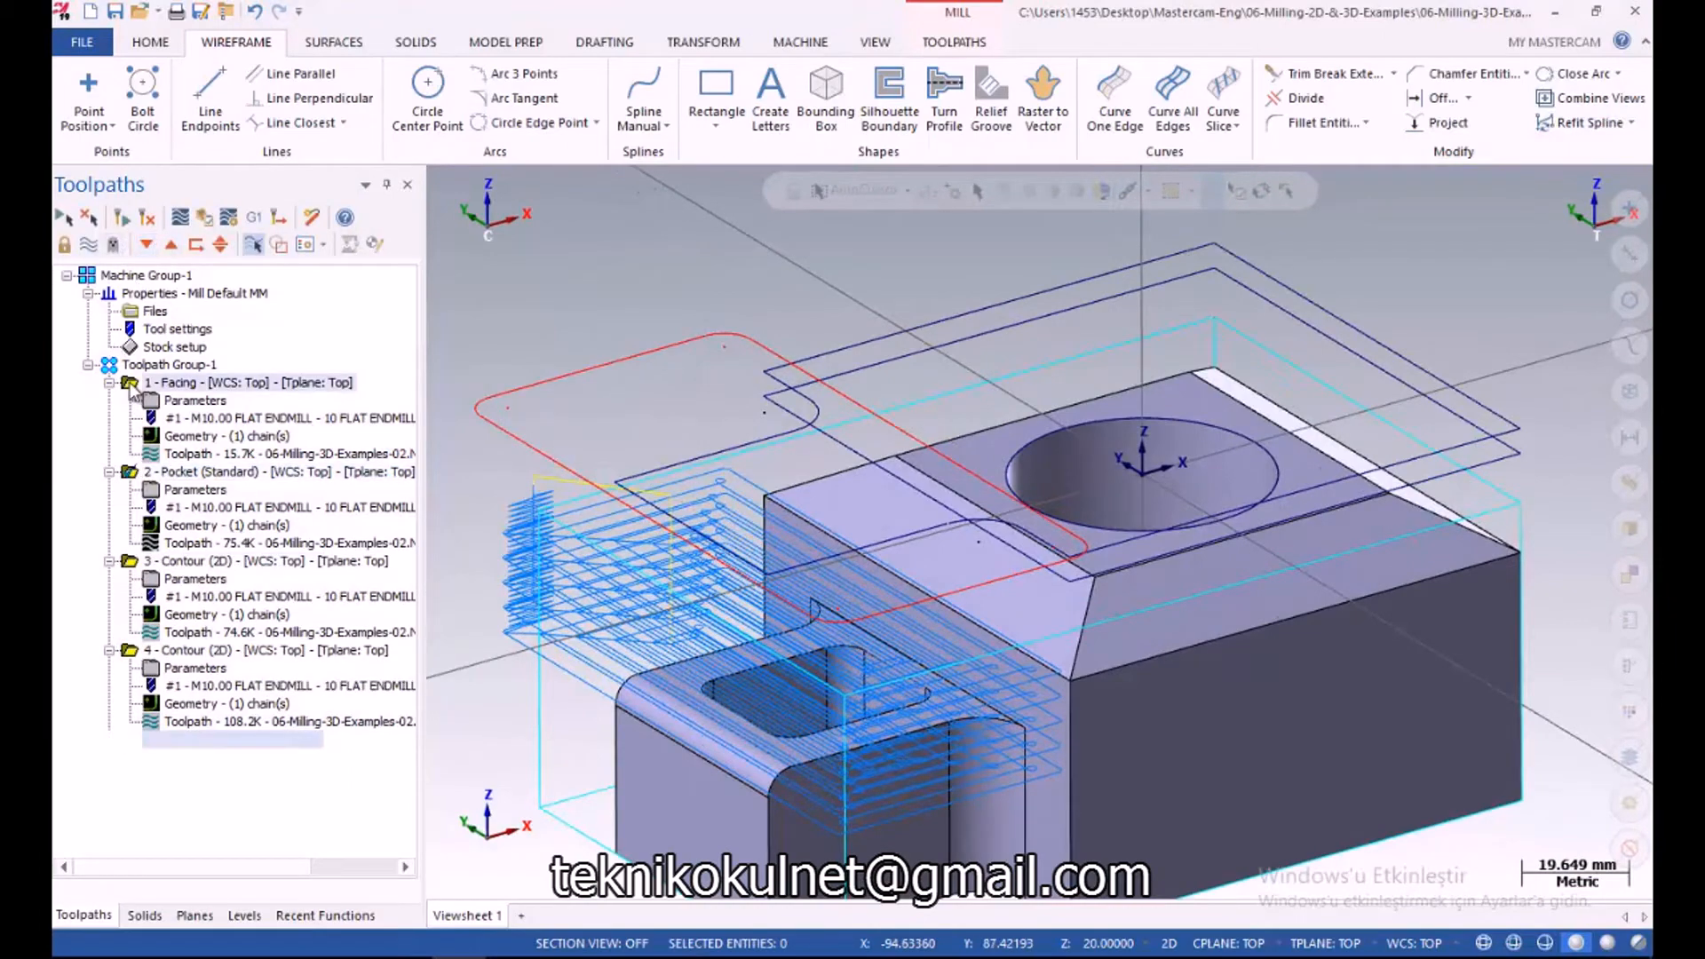
click(64, 217)
click(88, 244)
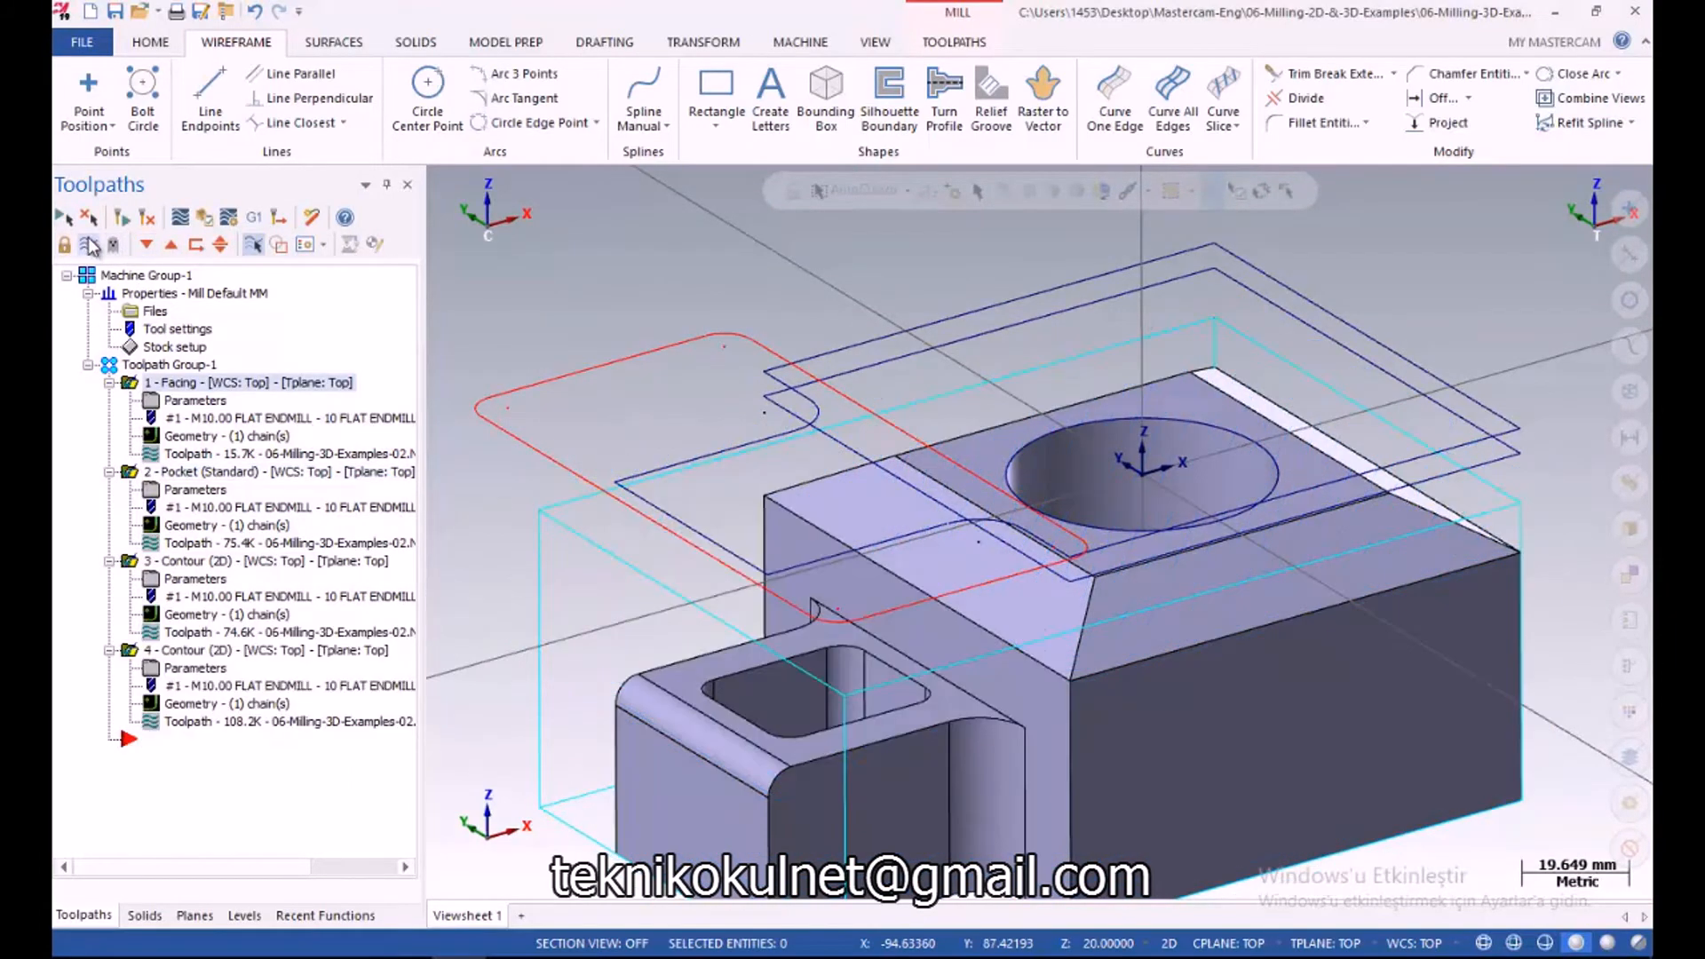
Toggle the display of the facing operation's toolpath to check it on its own
click(88, 244)
click(80, 250)
click(136, 469)
click(134, 388)
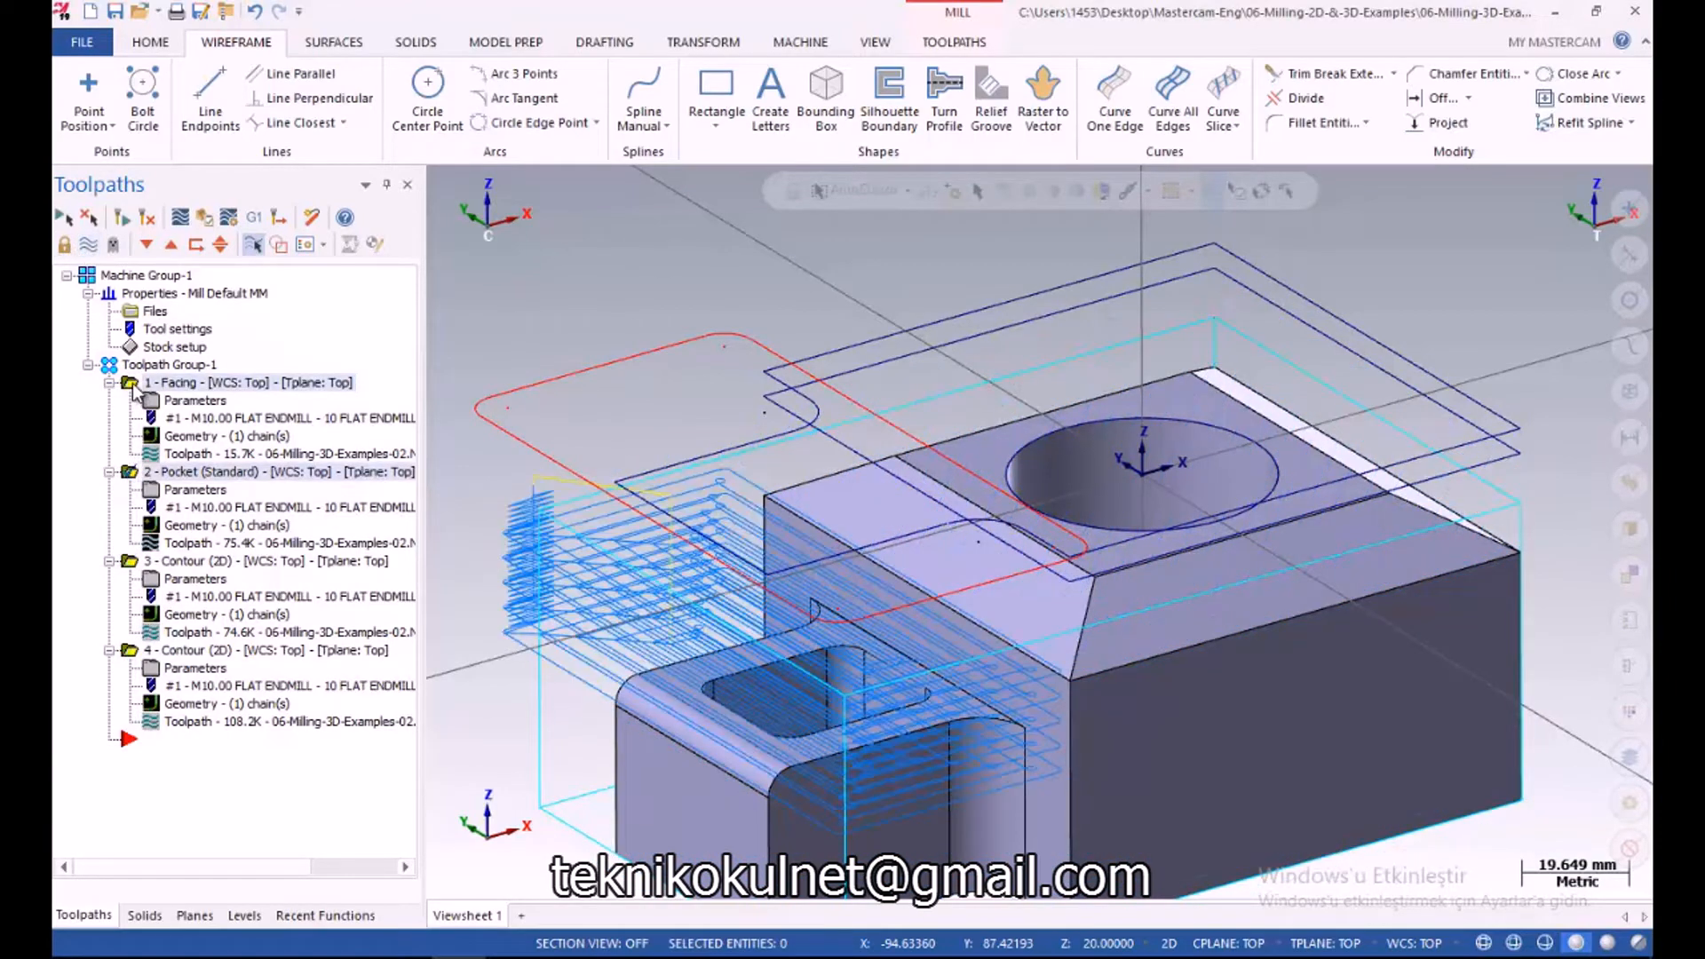
click(87, 251)
click(87, 251)
click(87, 251)
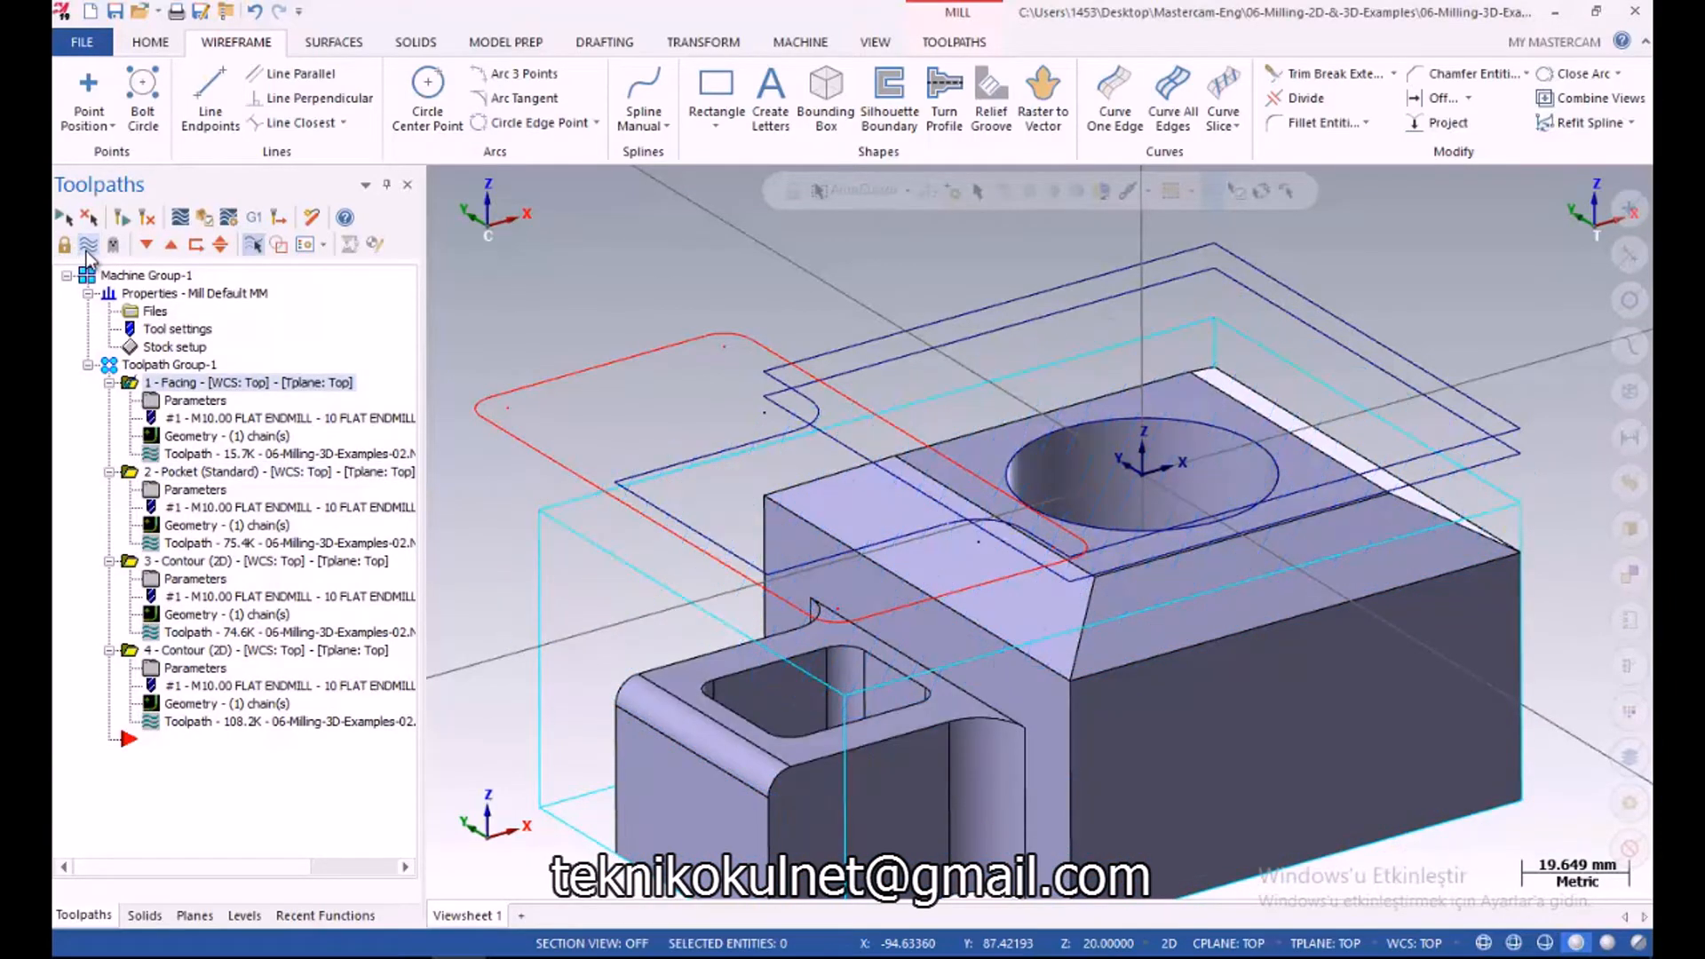
Toggle the display of the arm pocket's toolpath to check it separately from the other operations
click(128, 471)
click(88, 251)
click(87, 250)
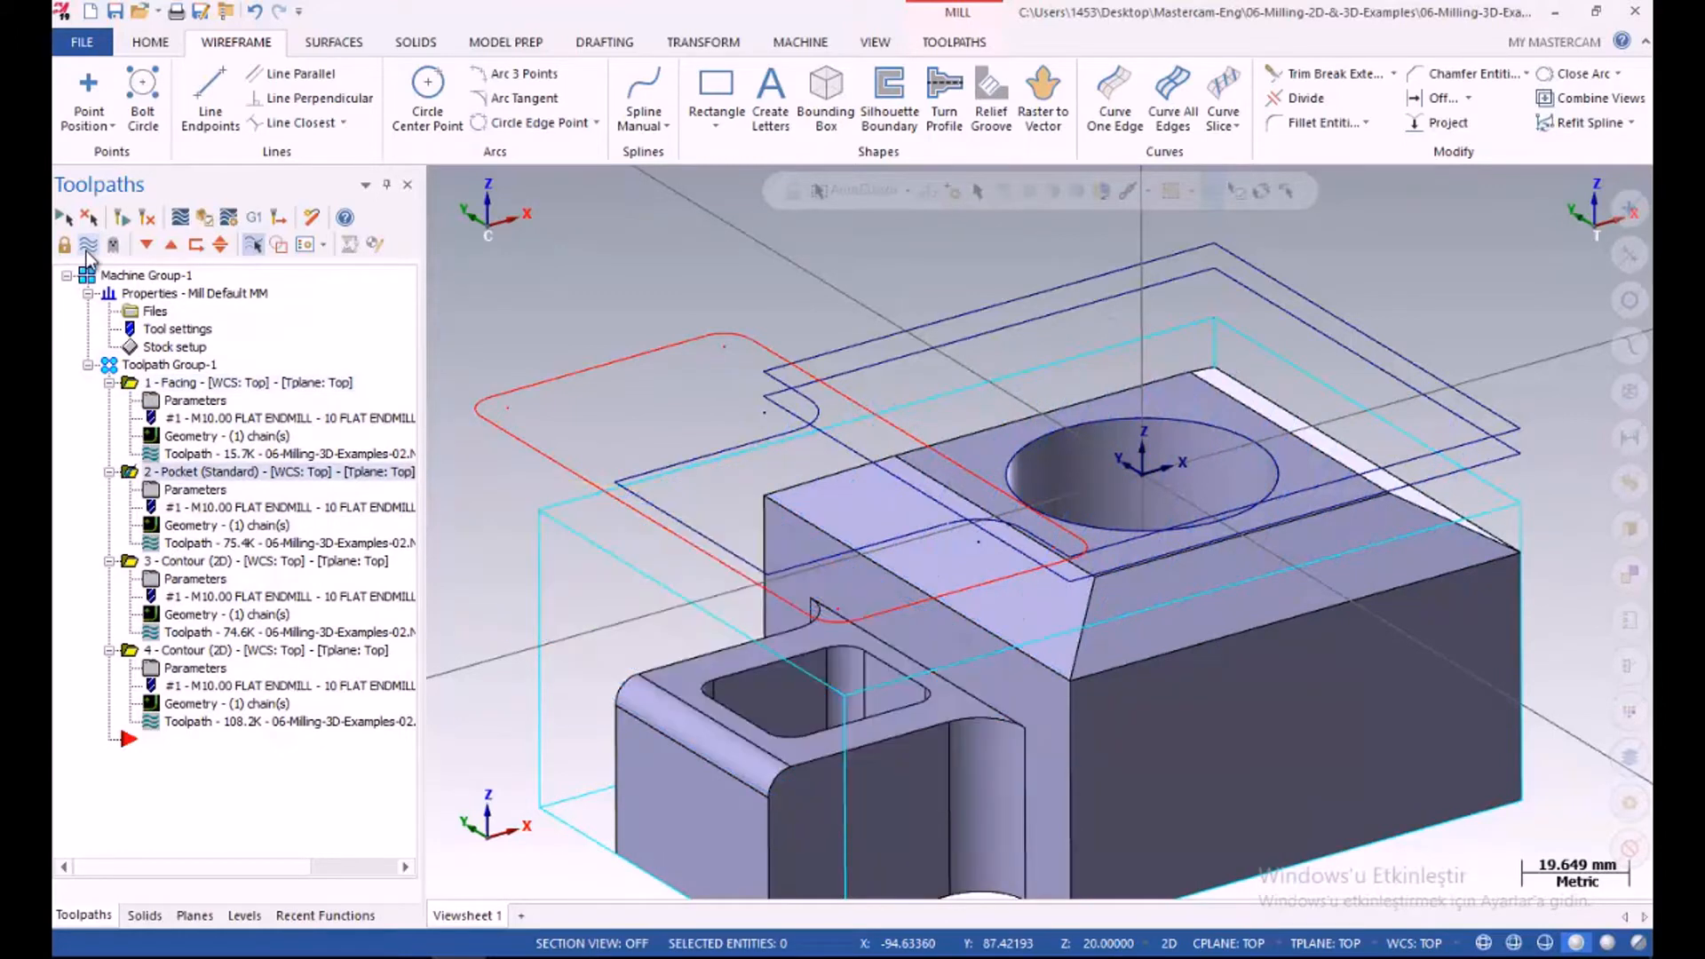
click(87, 250)
click(87, 246)
Show the two contour toolpaths one at a time around the part, and display all toolpaths together
click(132, 562)
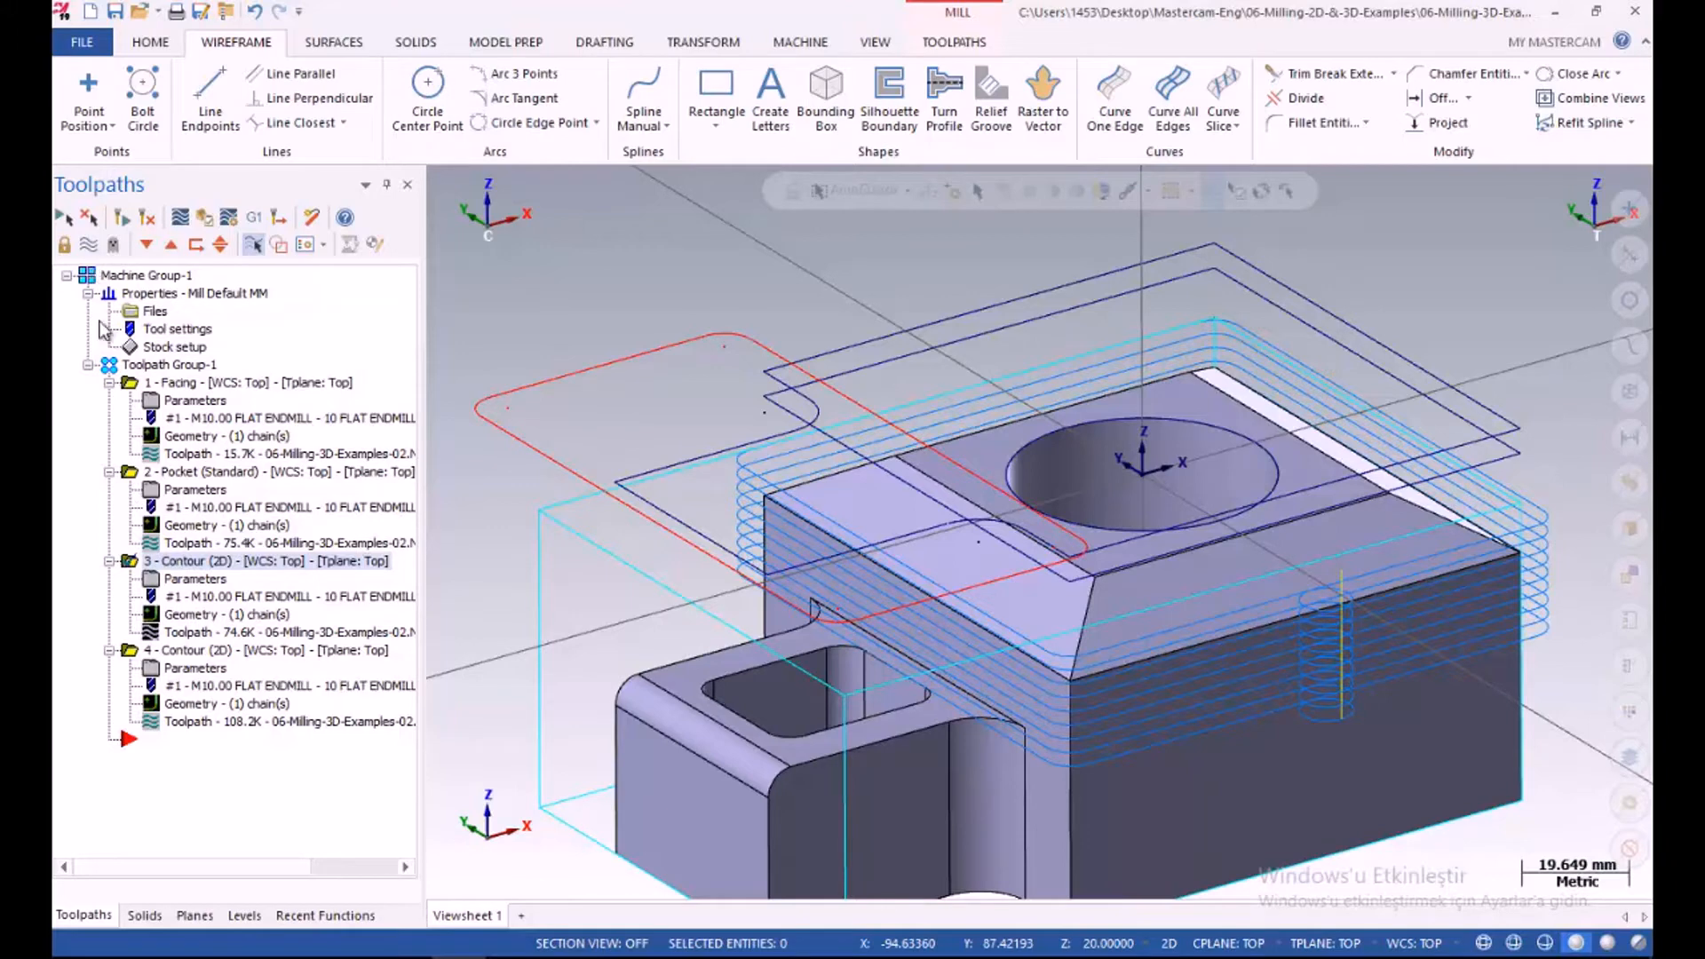
click(131, 651)
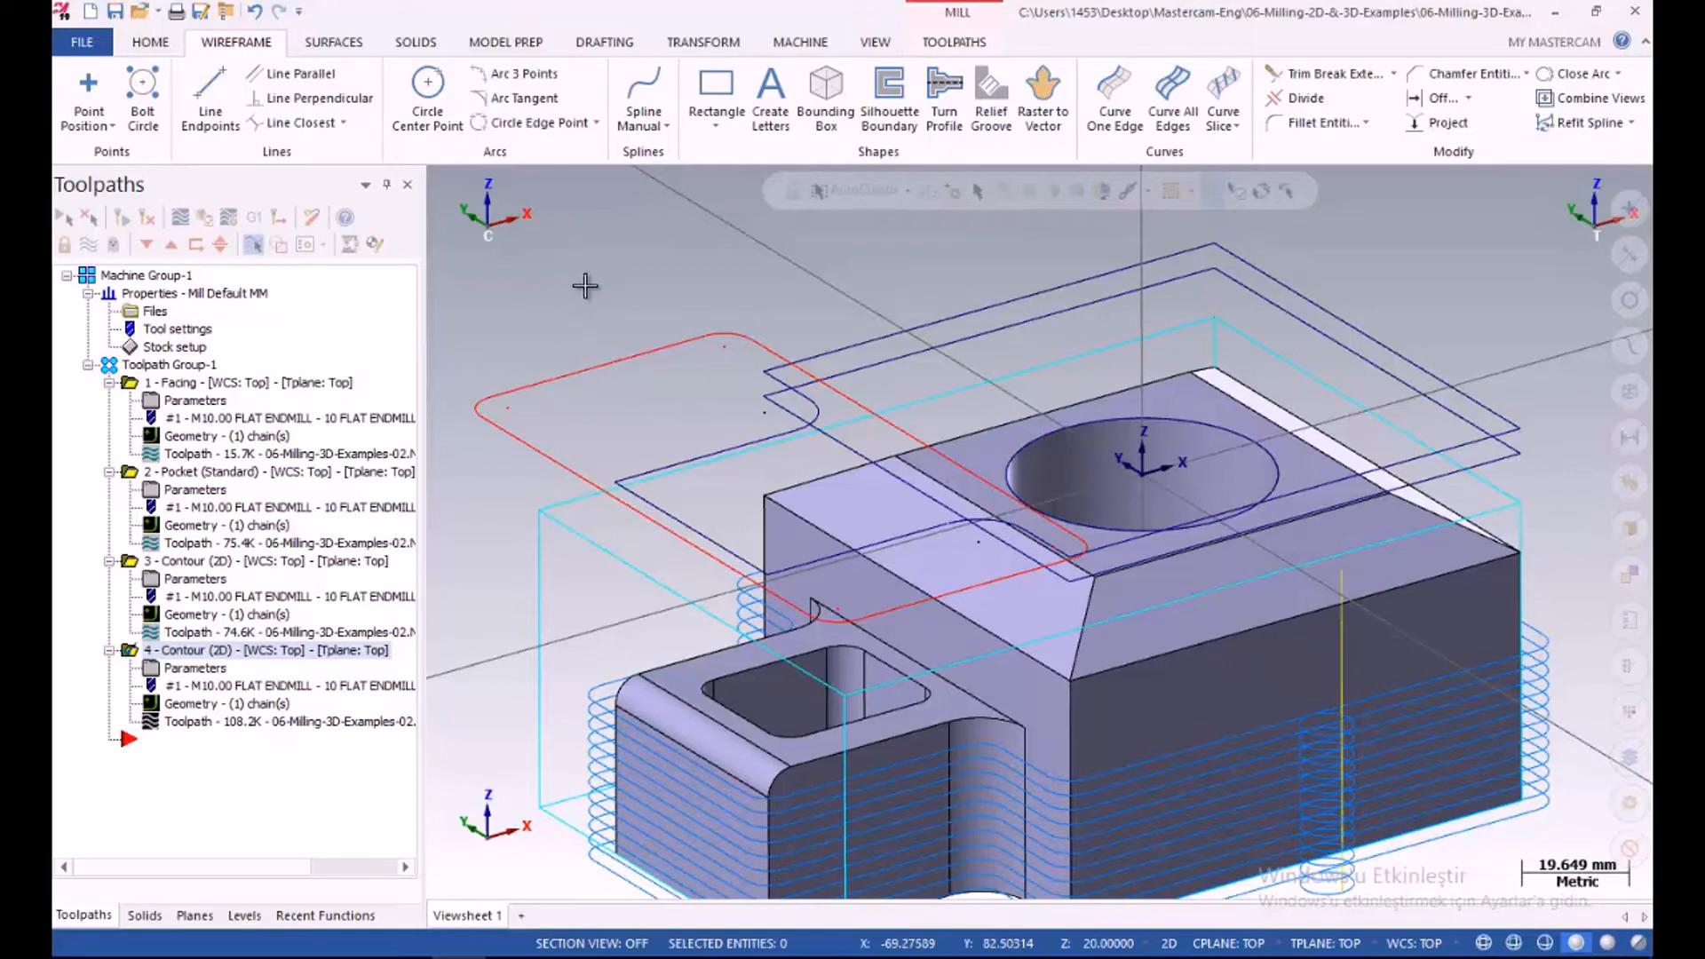
right_click(584, 286)
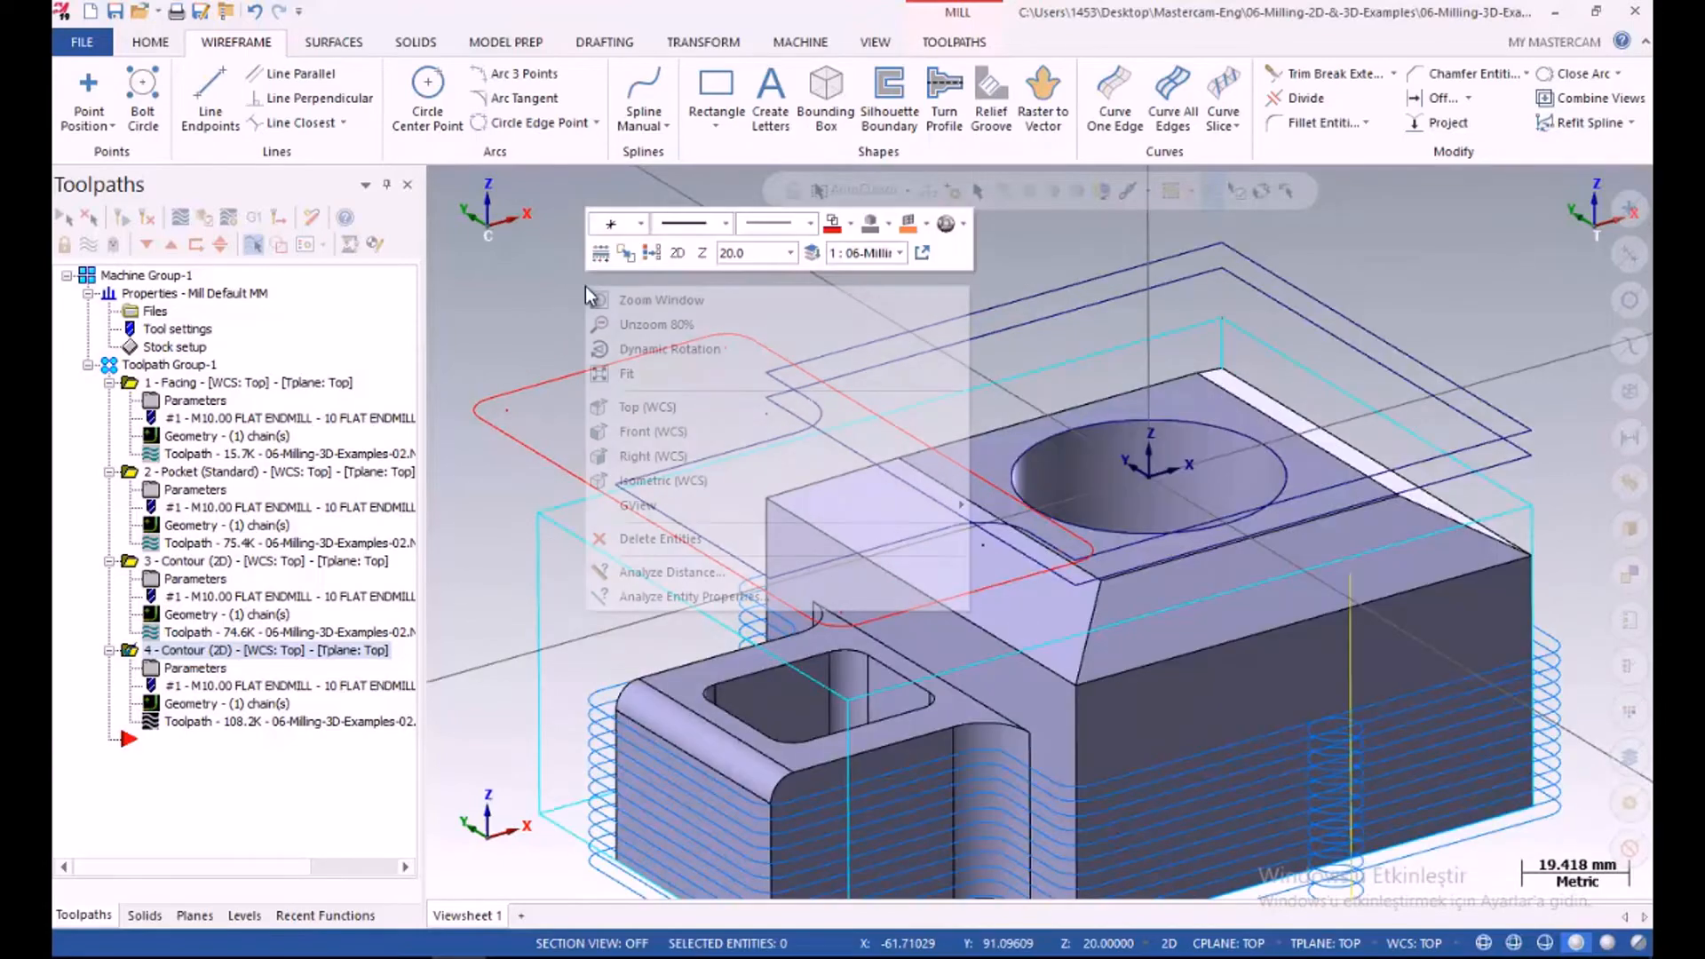
click(623, 369)
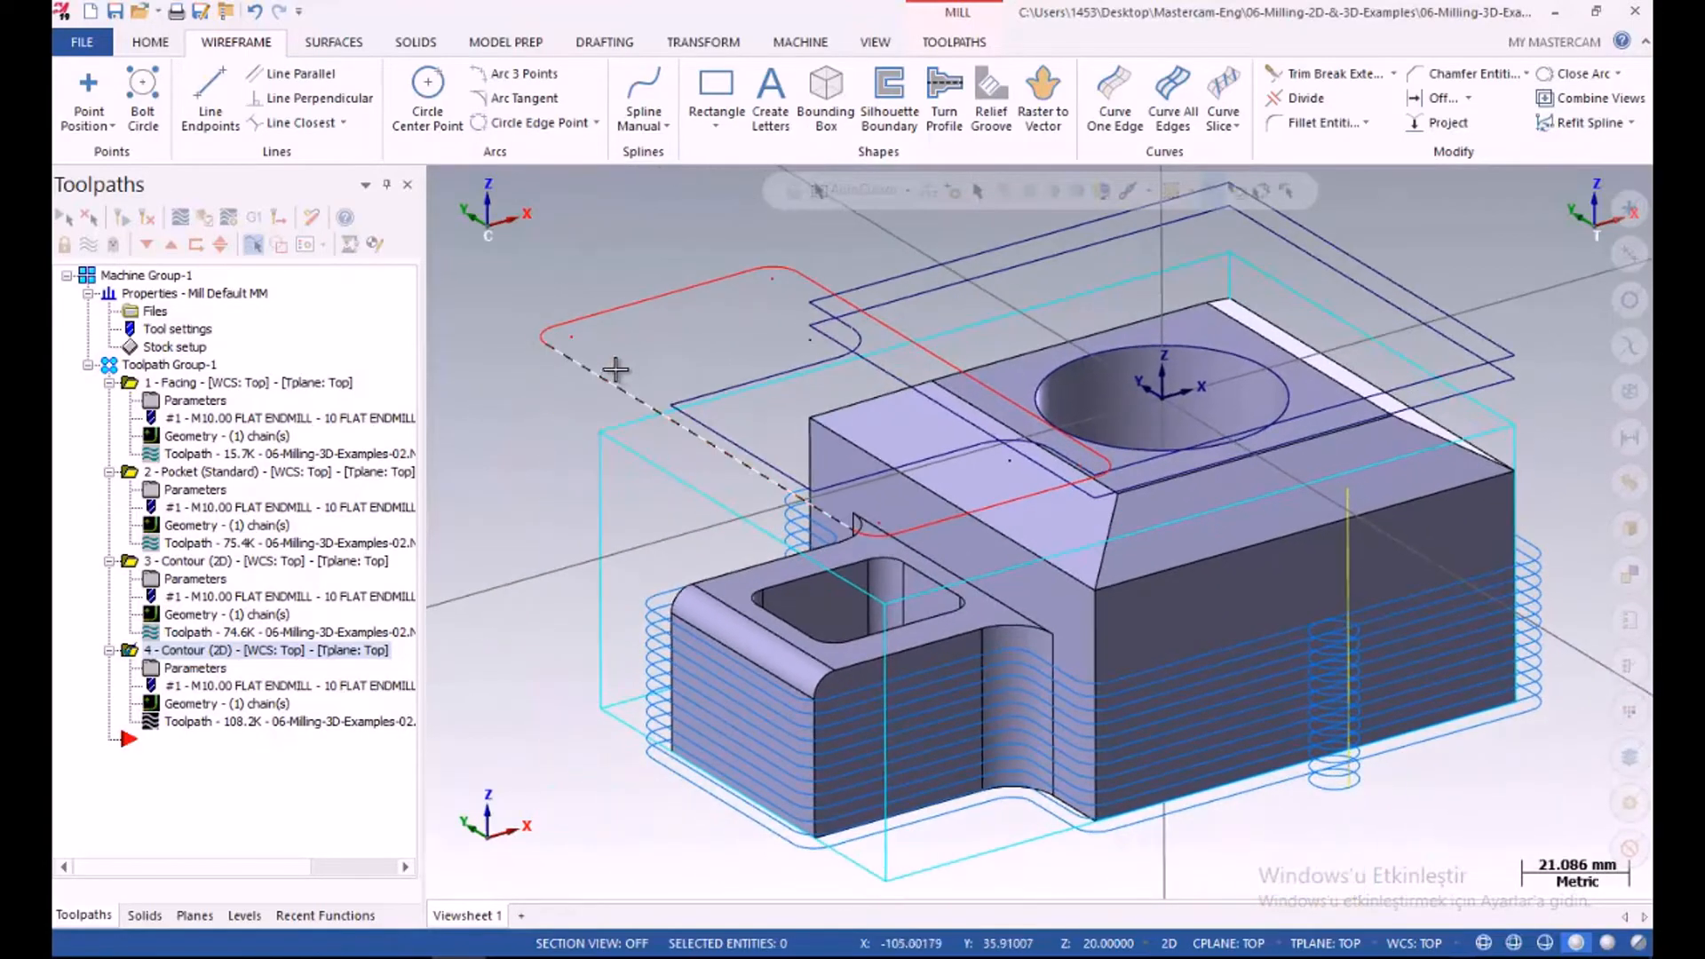
middle_drag(624, 370, 665, 387)
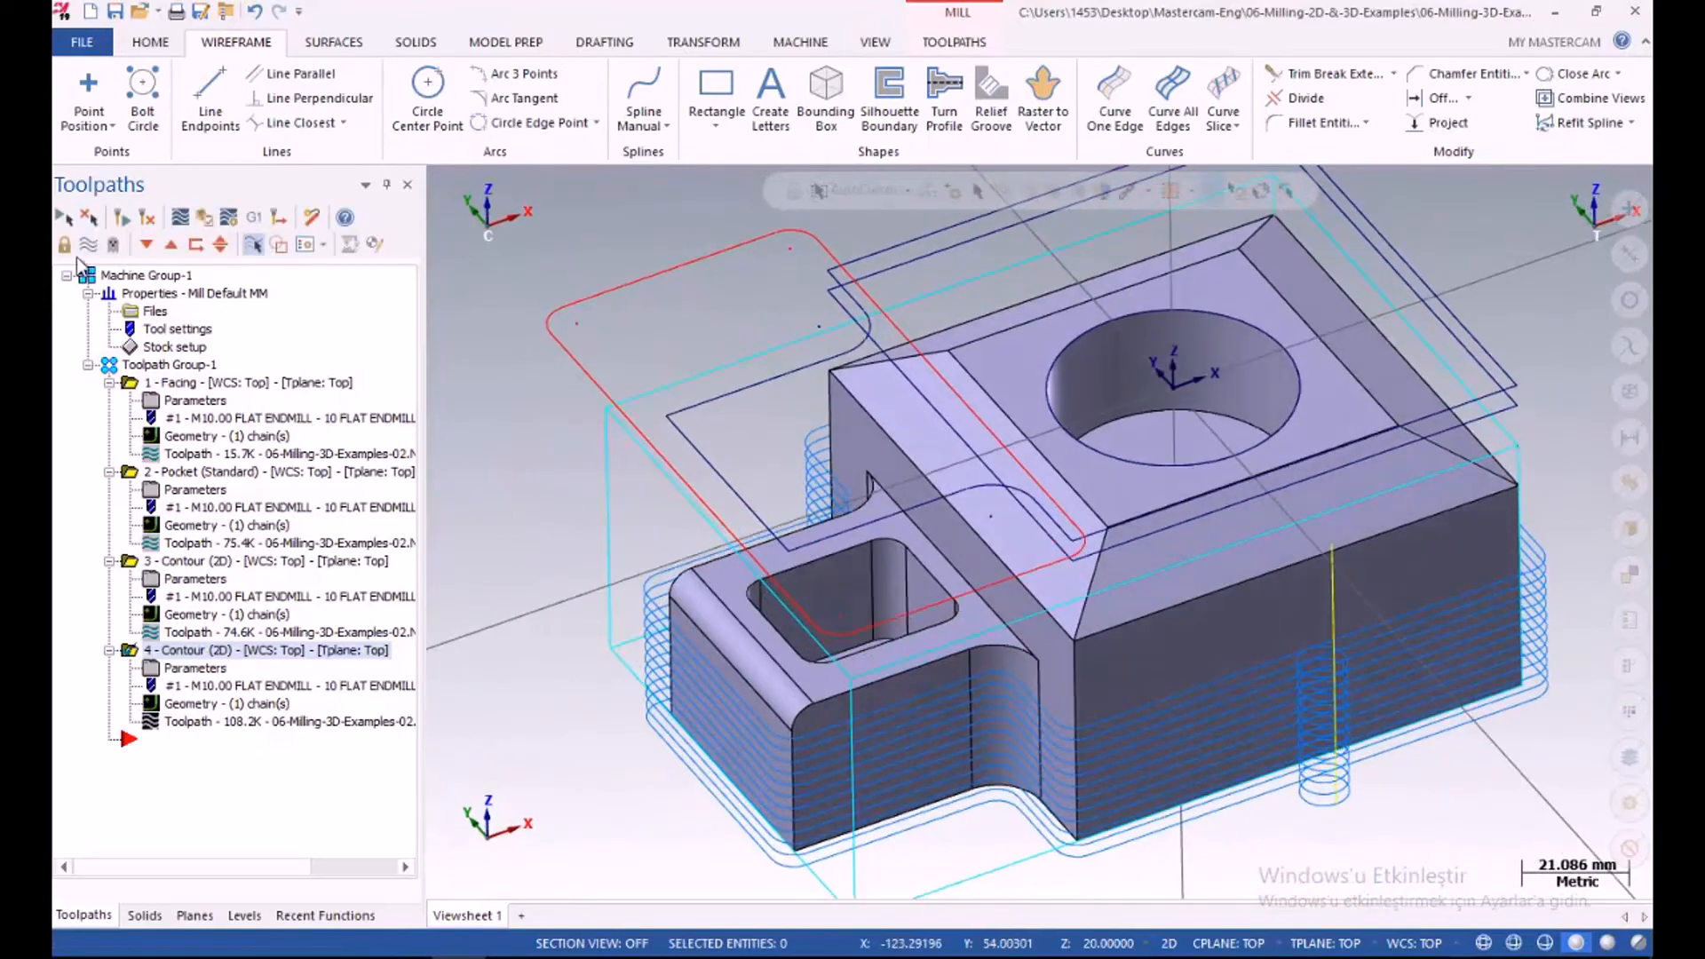
click(62, 218)
click(87, 244)
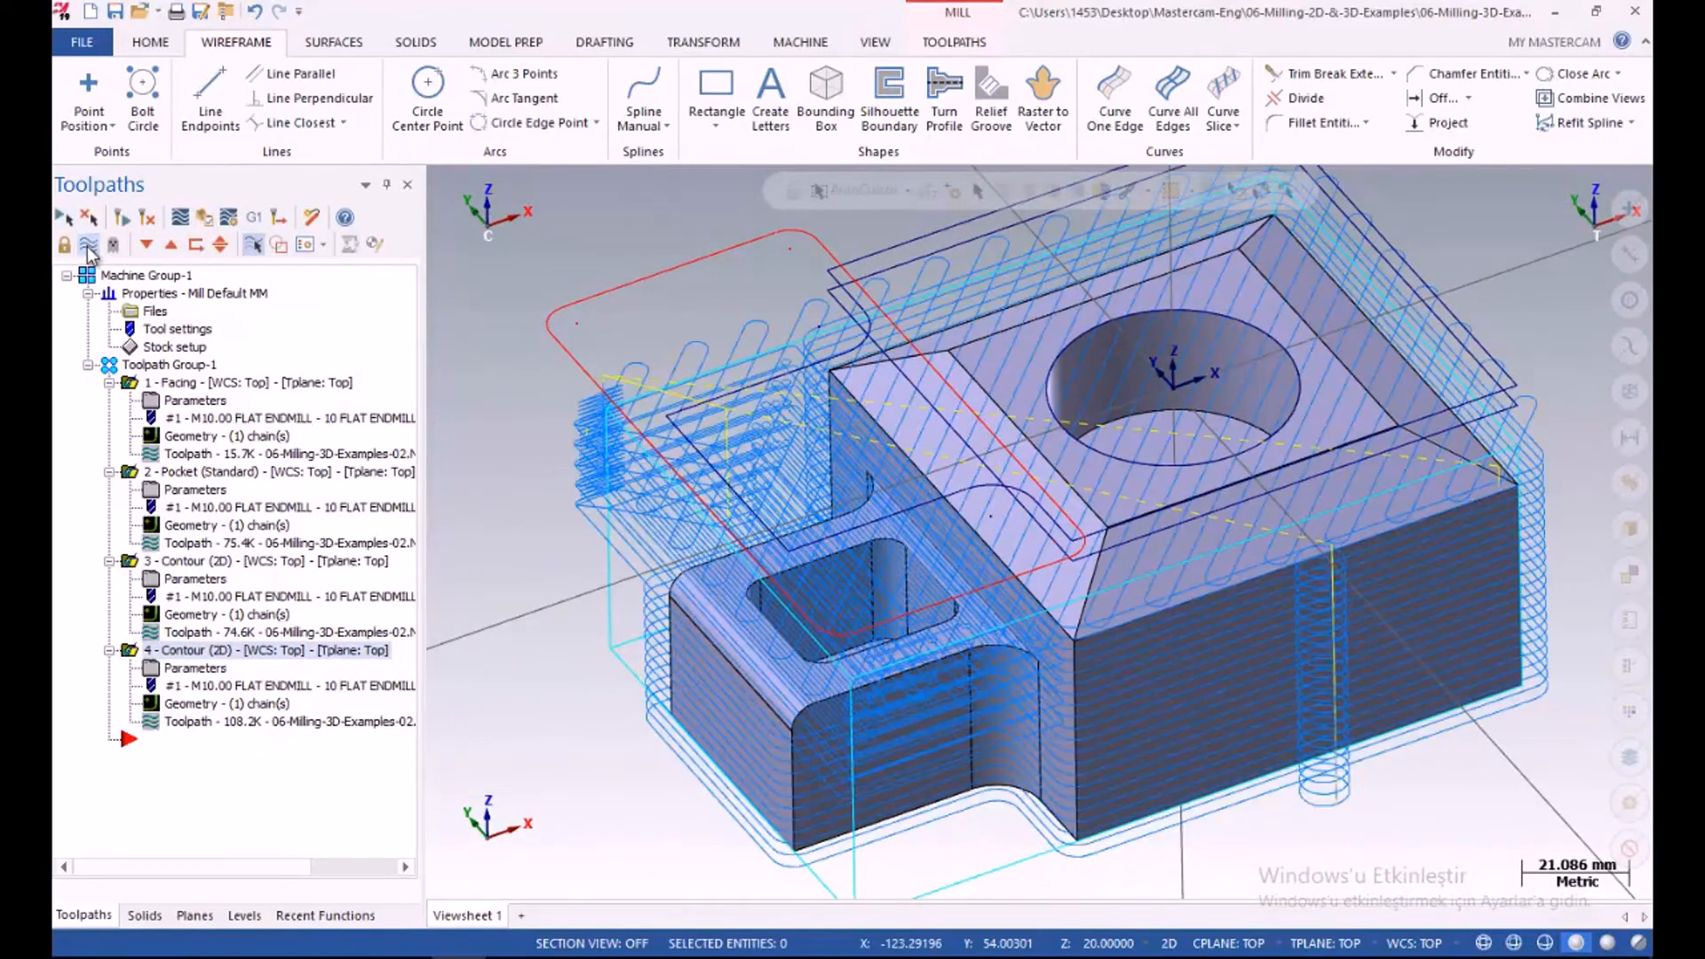
Save the part as a Mastercam file in the 06-Milling-2D-&-3D-Examples folder, basing its name on 06-Milling-3D-Examples-01
click(119, 16)
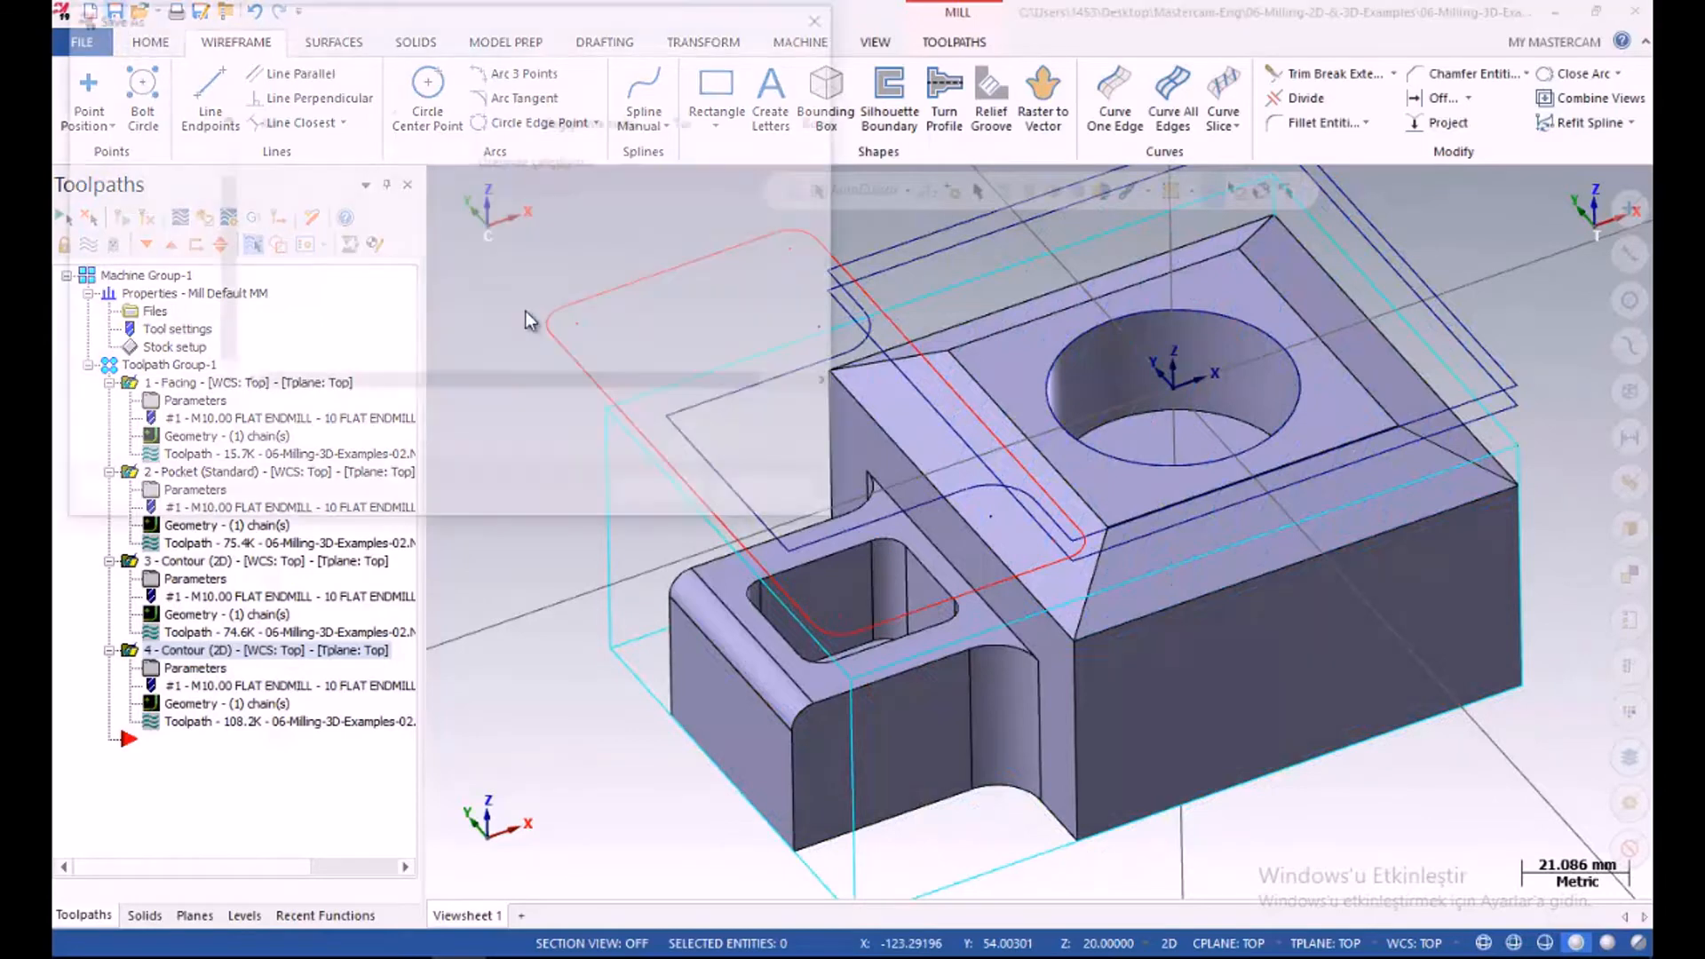
click(371, 151)
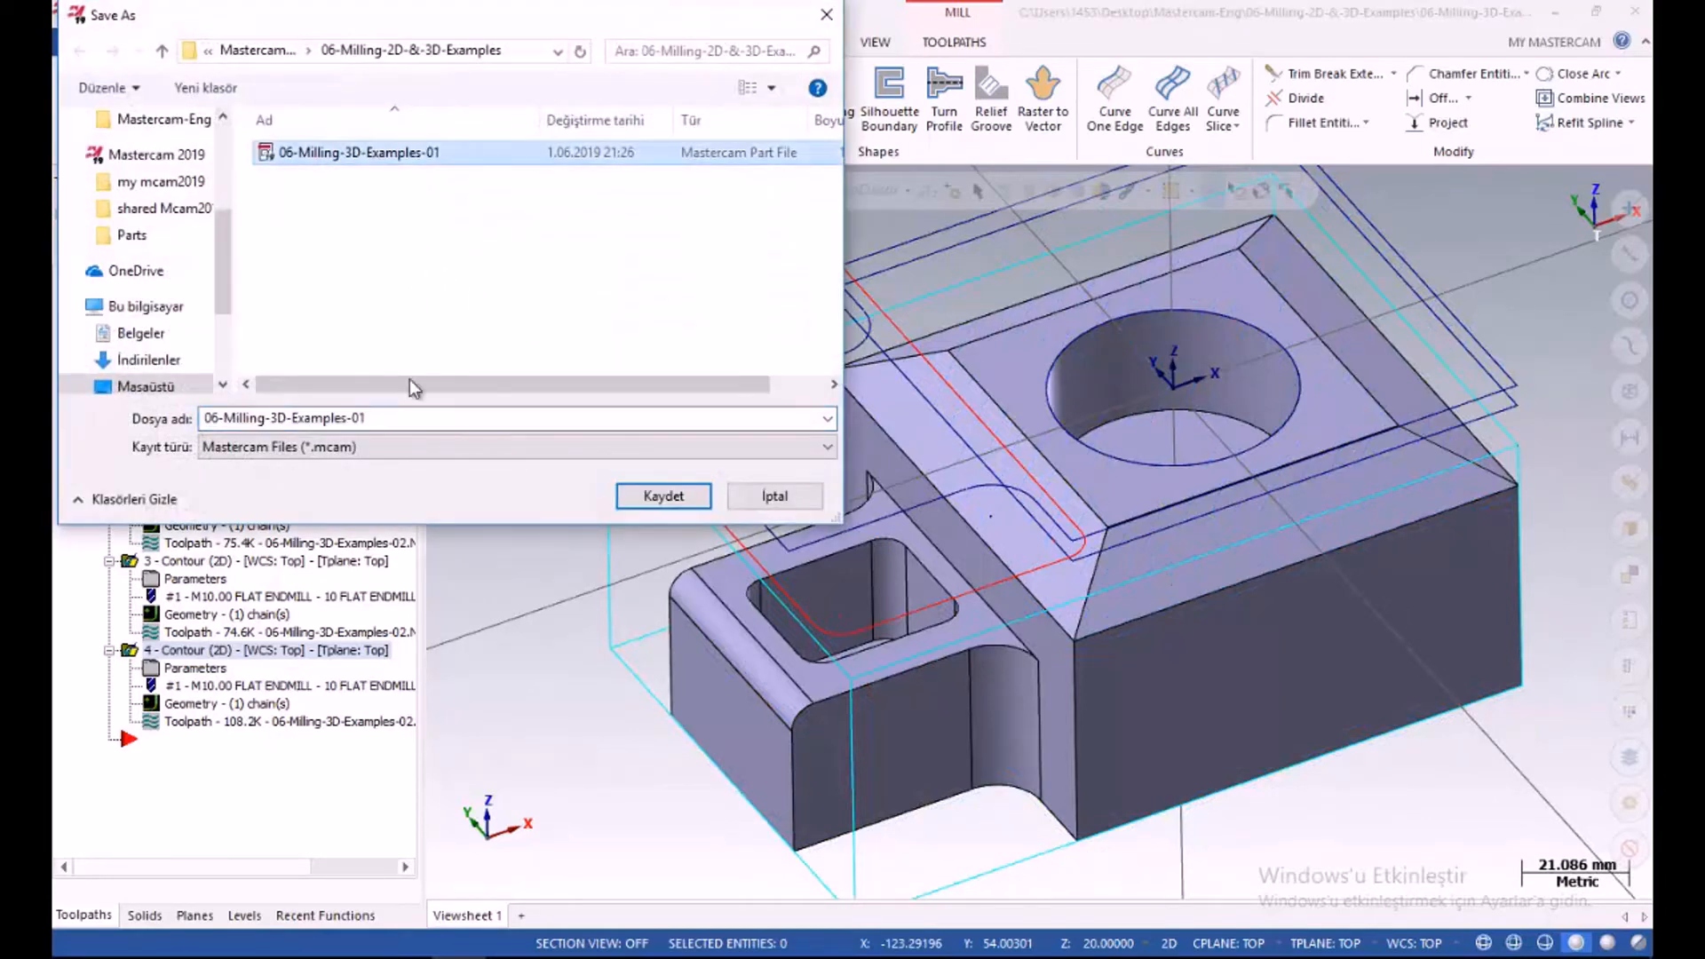
click(383, 425)
key(Return)
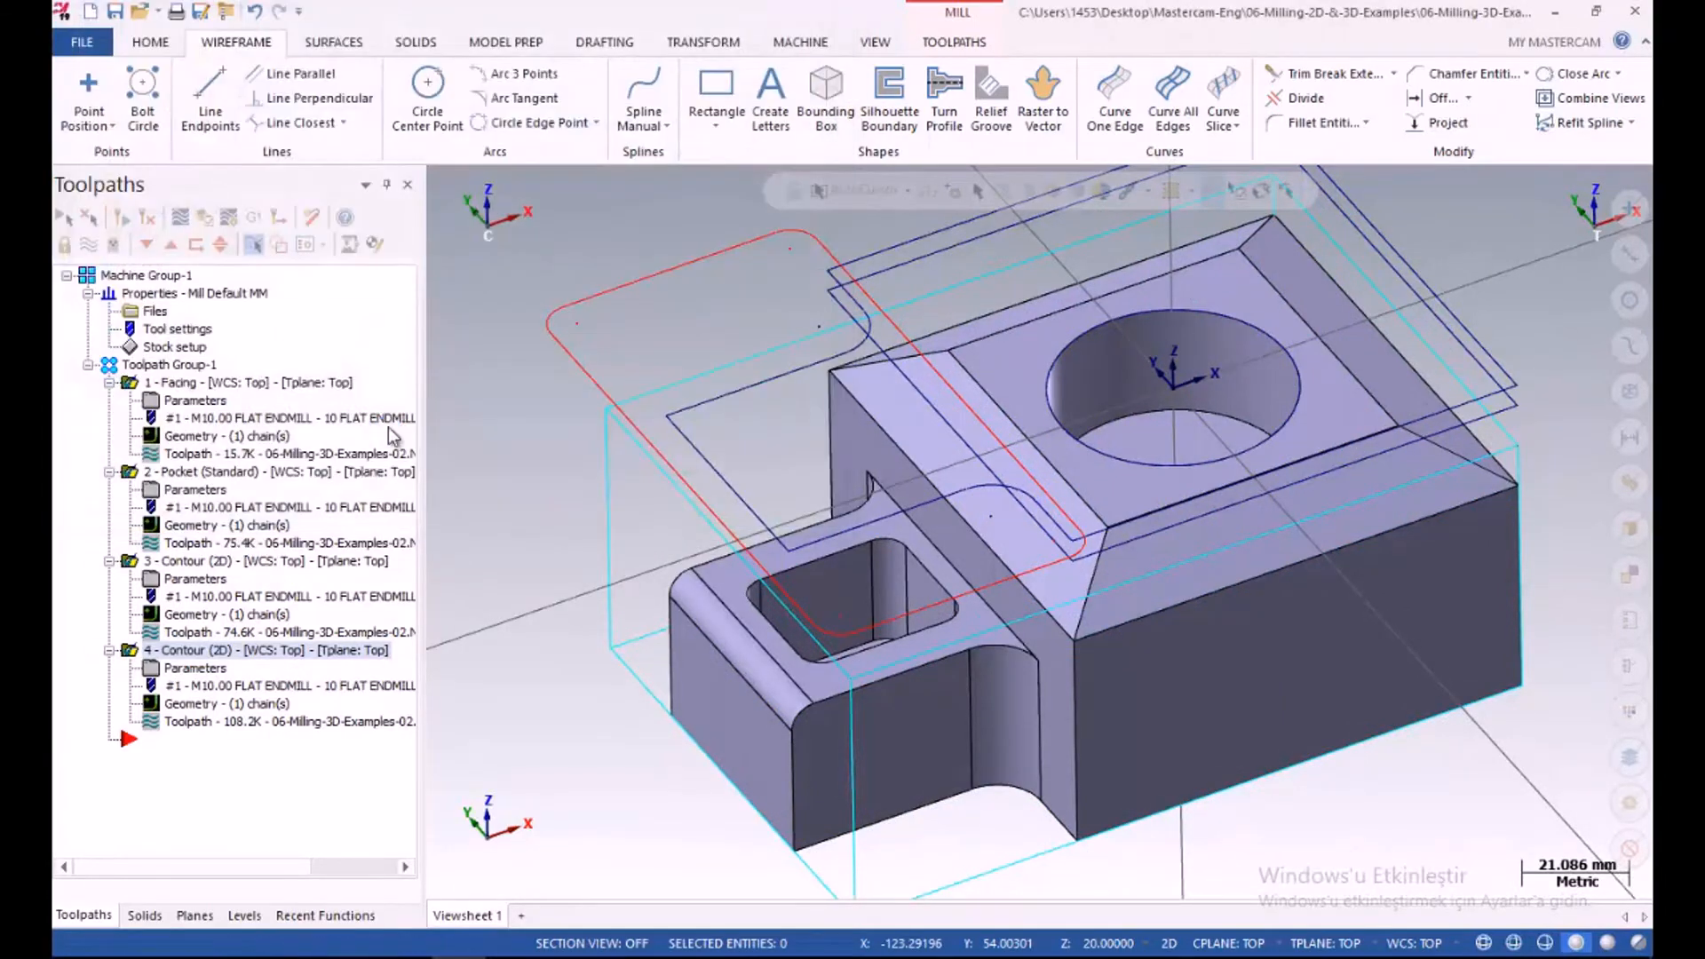
Add a pocket operation after the last contour, chaining the circular edge of the large hole
right_click(511, 475)
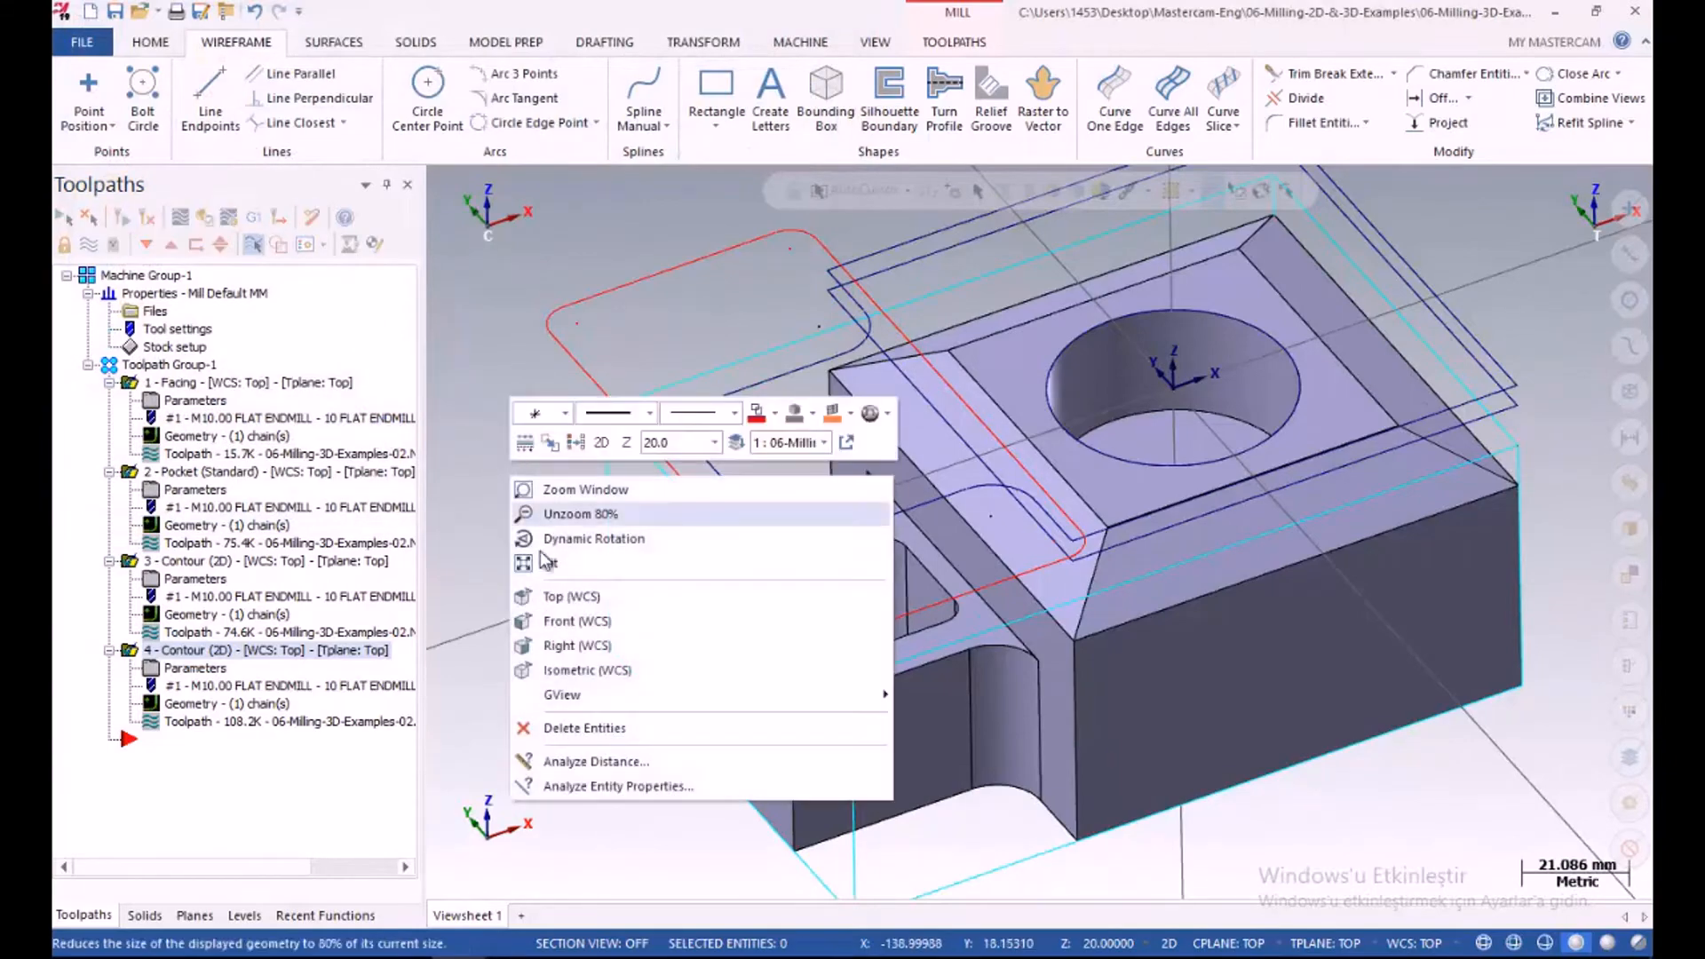
click(560, 621)
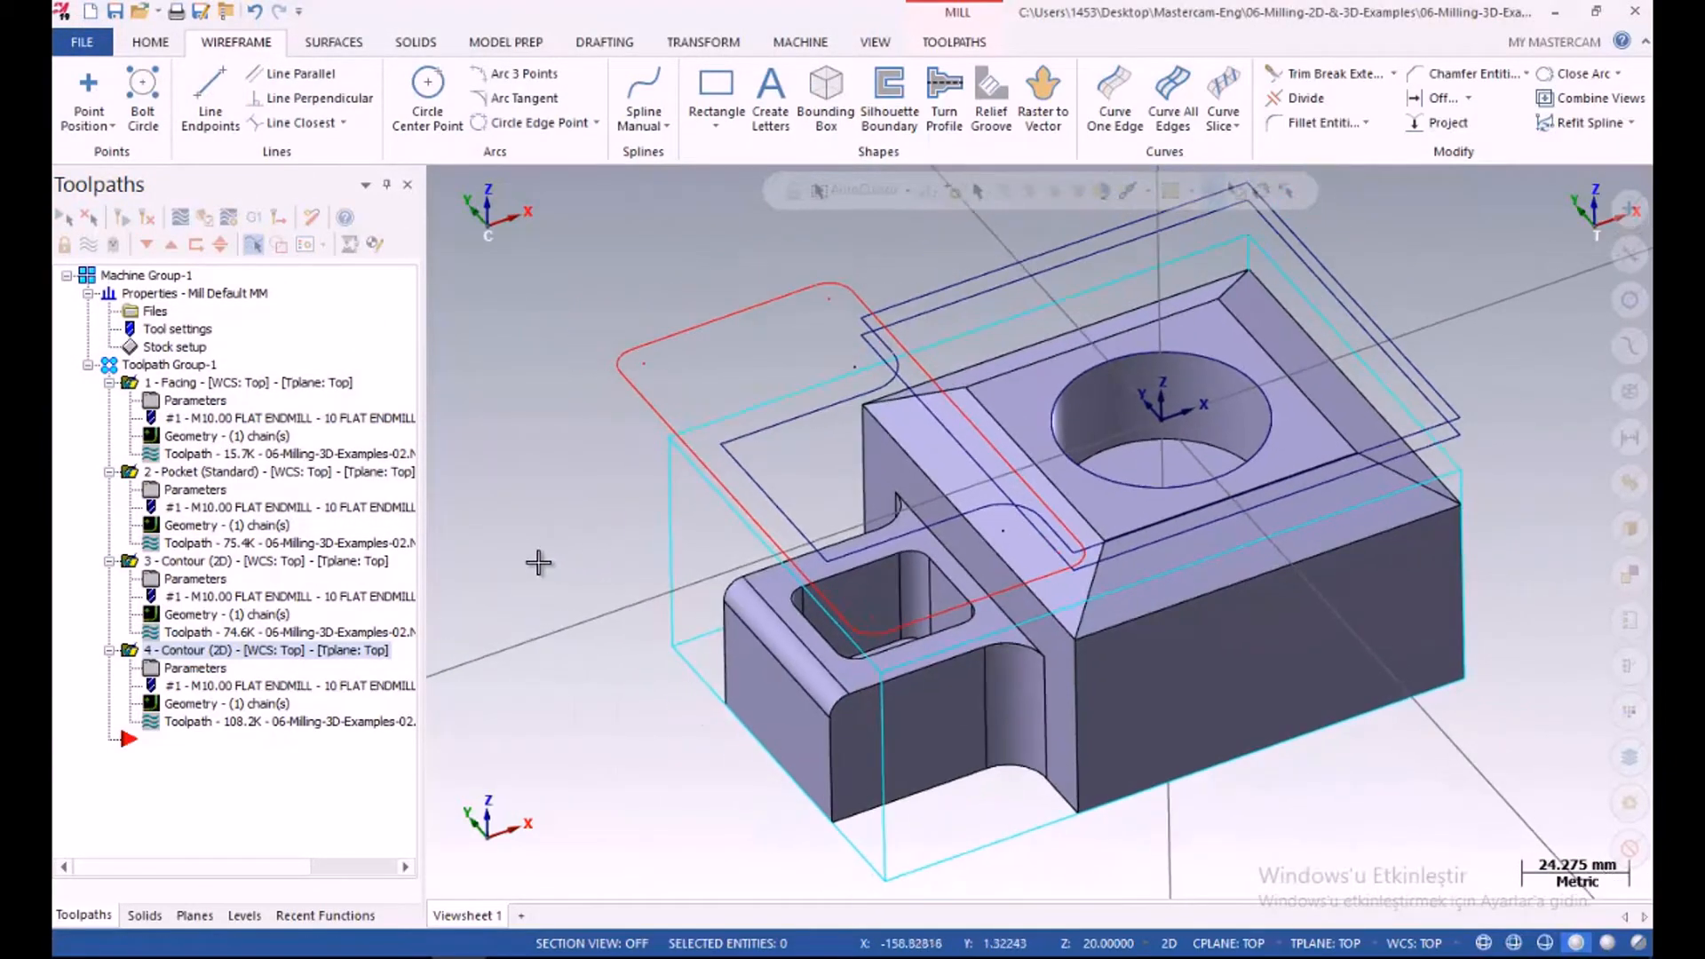
mouse_move(635, 573)
middle_down()
mouse_move(639, 658)
mouse_move(645, 586)
mouse_move(631, 603)
middle_up()
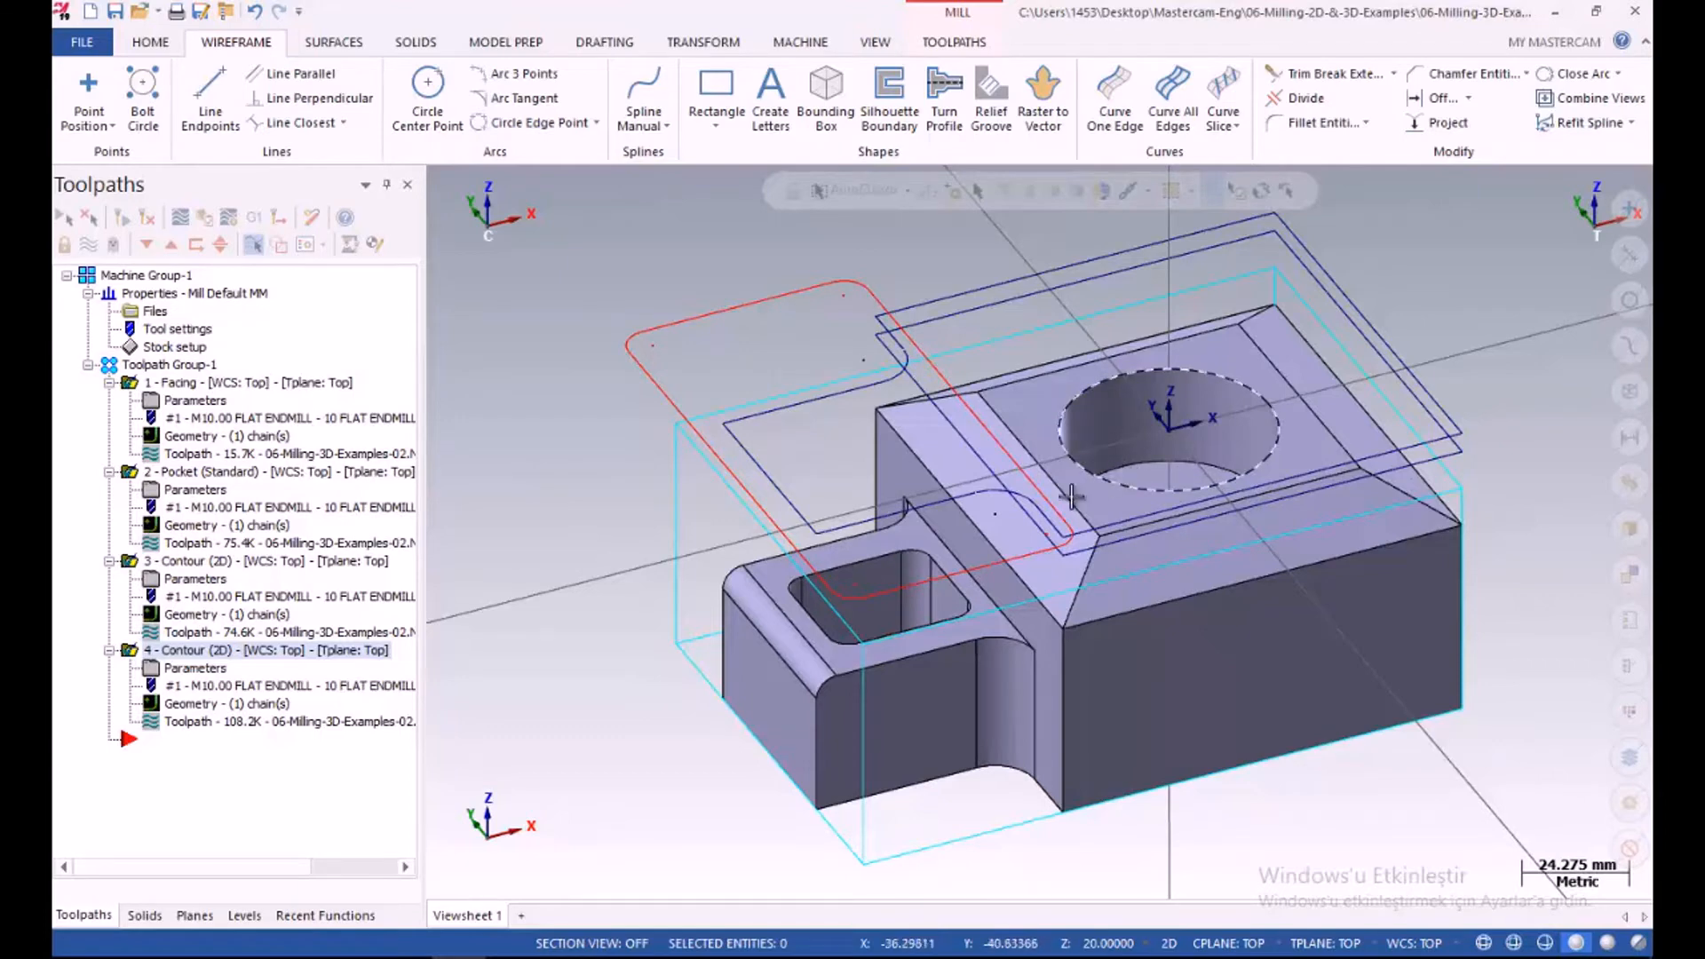
mouse_move(1054, 503)
middle_down()
mouse_move(1058, 552)
mouse_move(1051, 512)
mouse_move(1061, 528)
middle_up()
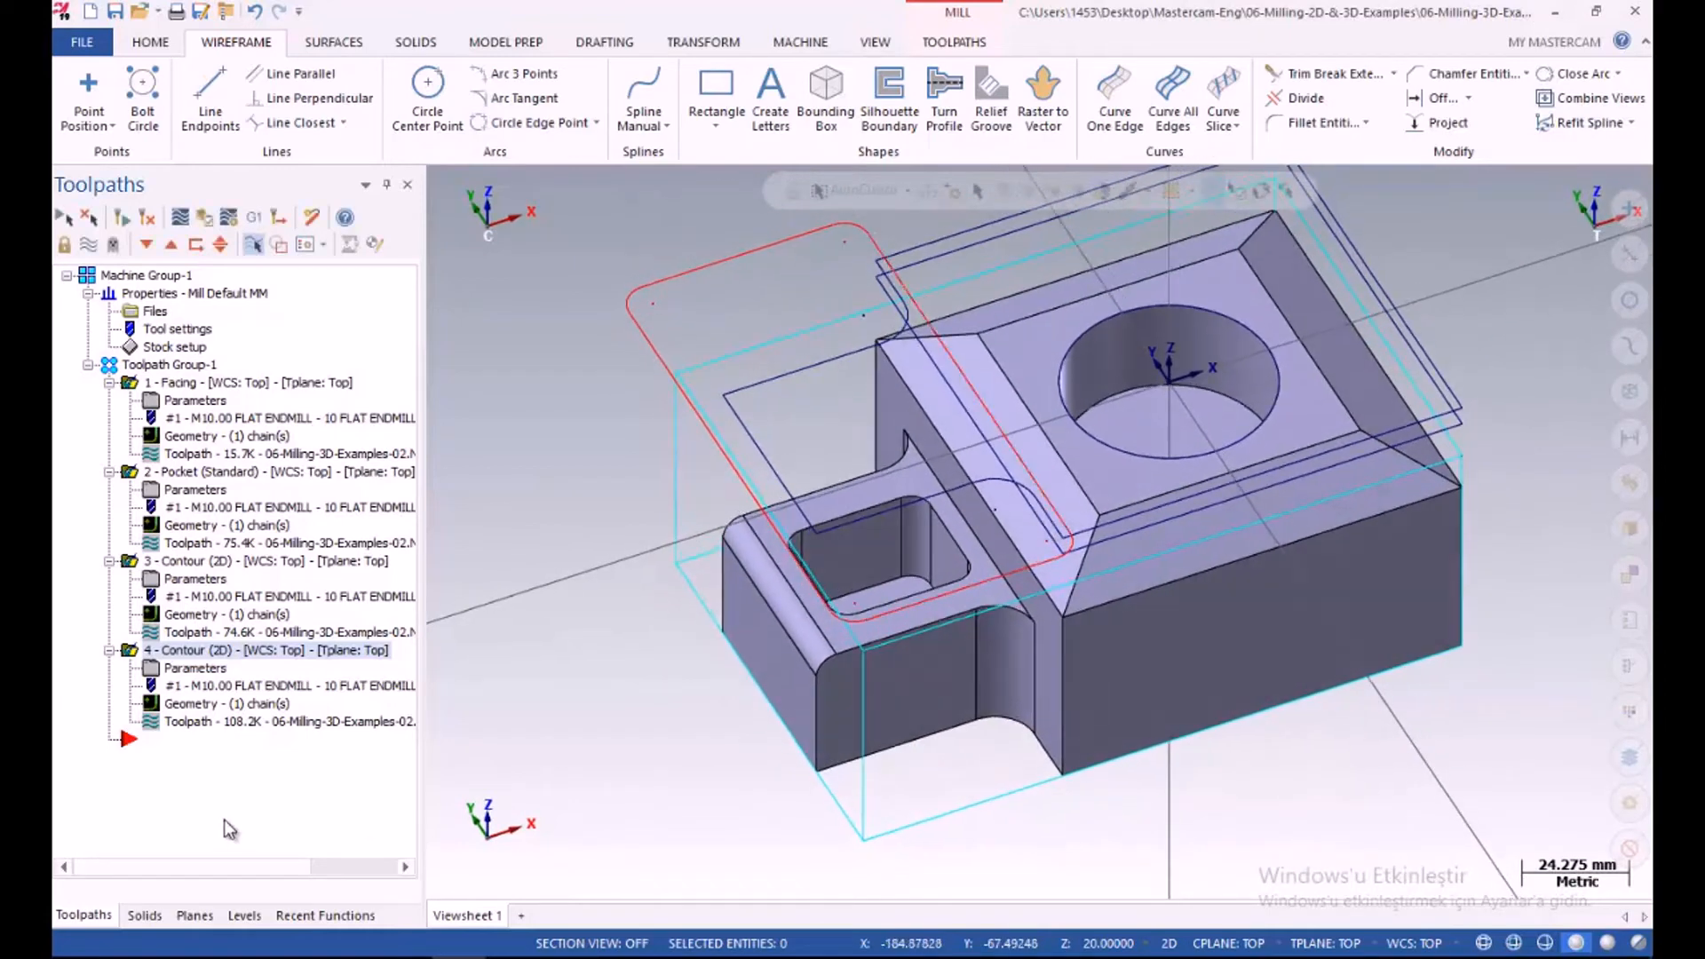
click(158, 741)
right_click(158, 740)
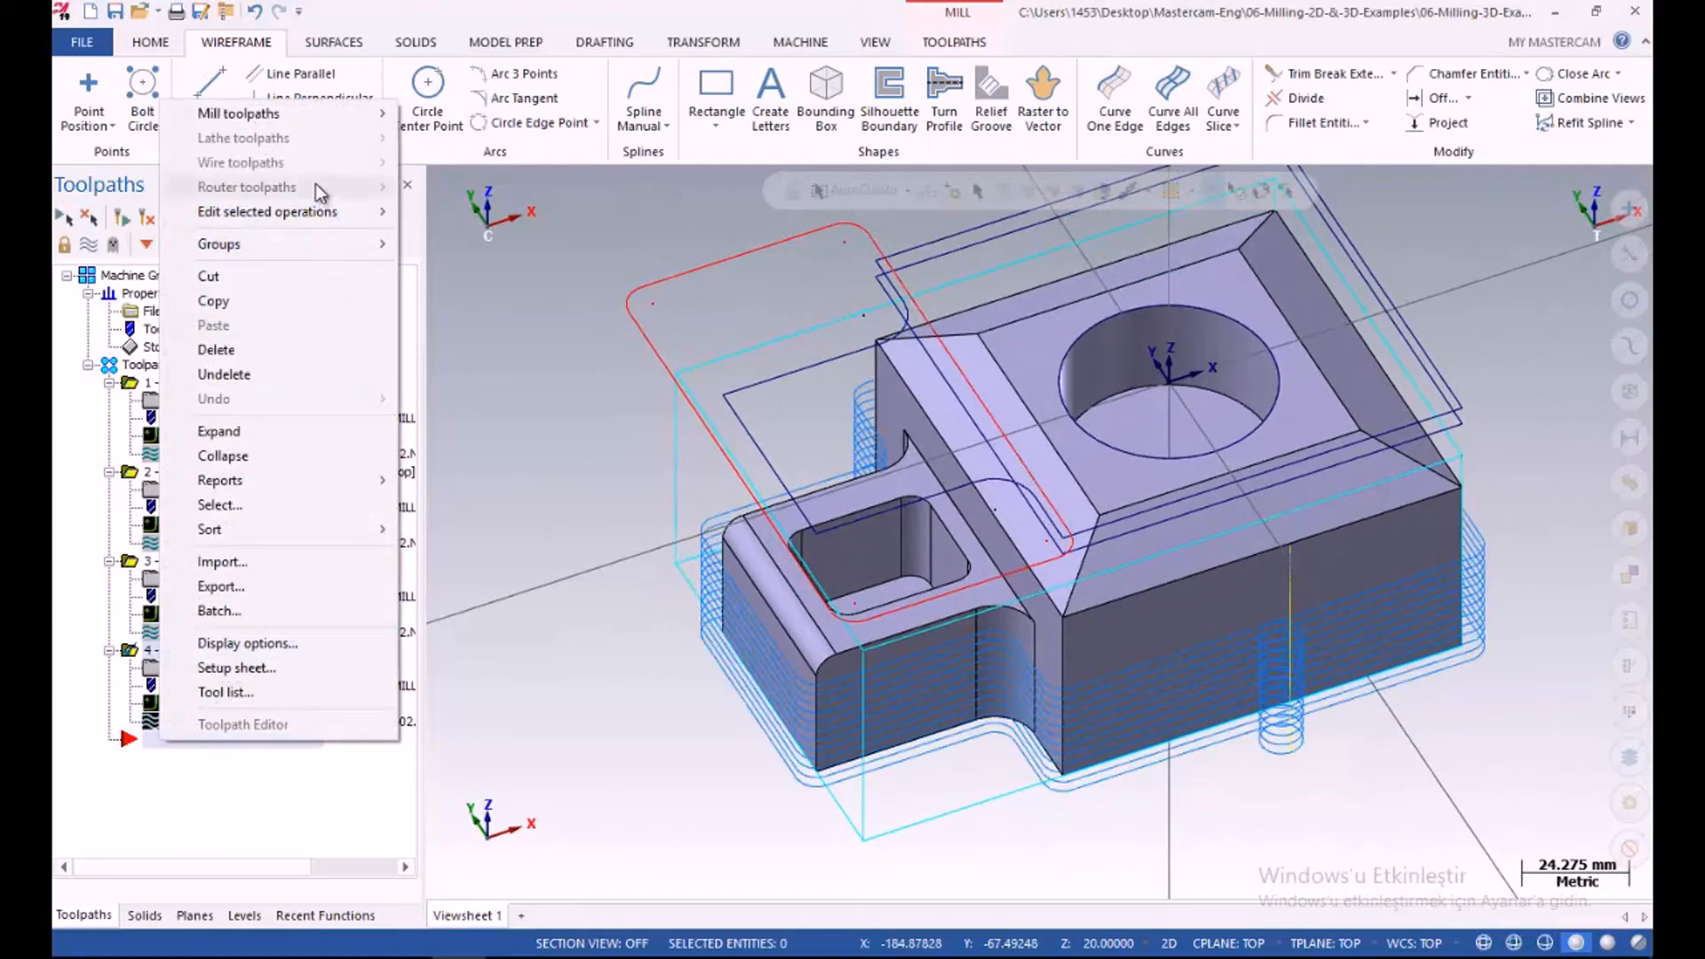
mouse_move(368, 113)
click(493, 194)
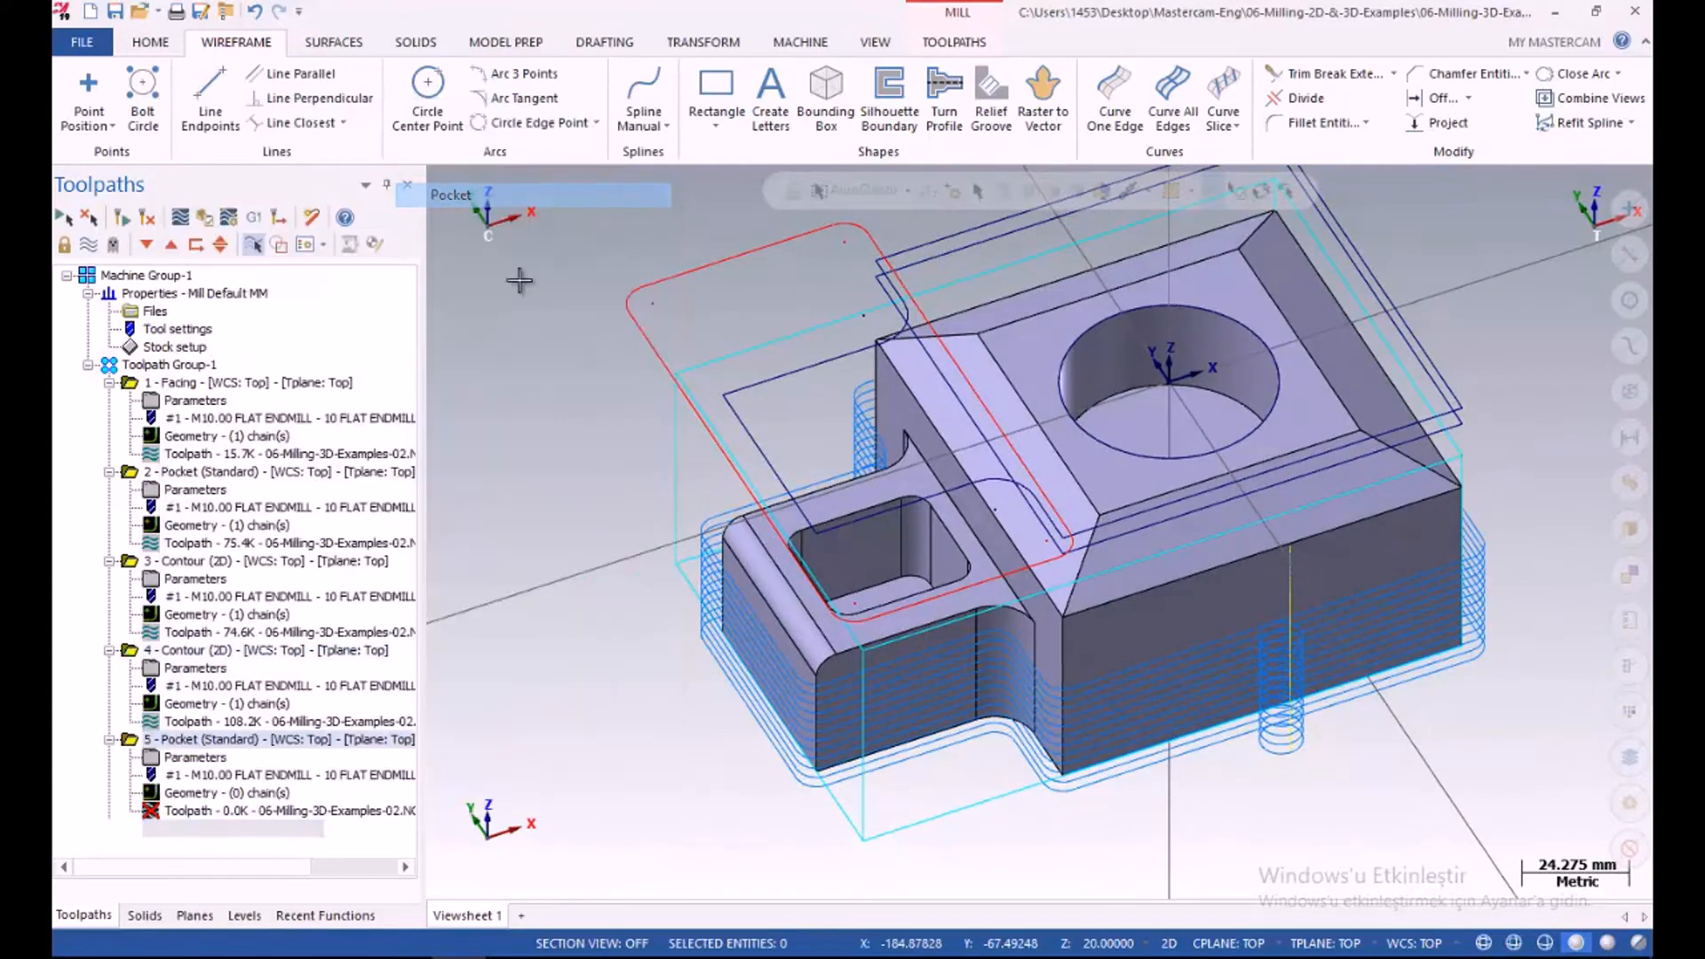
click(1174, 457)
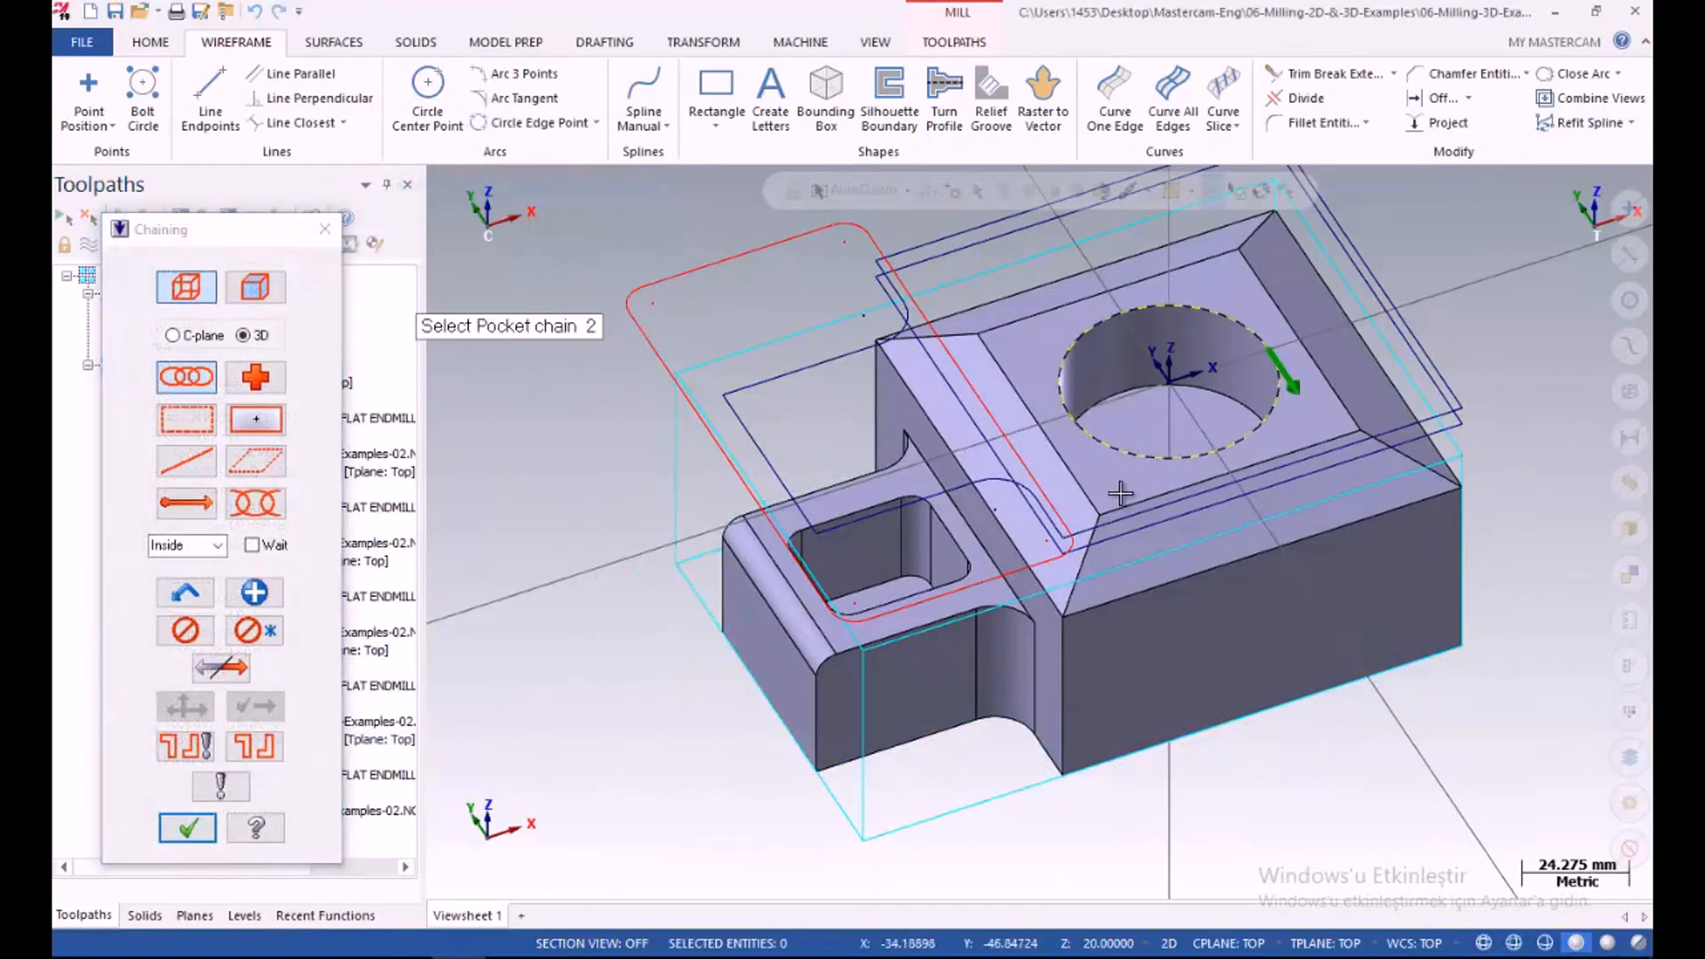
click(189, 829)
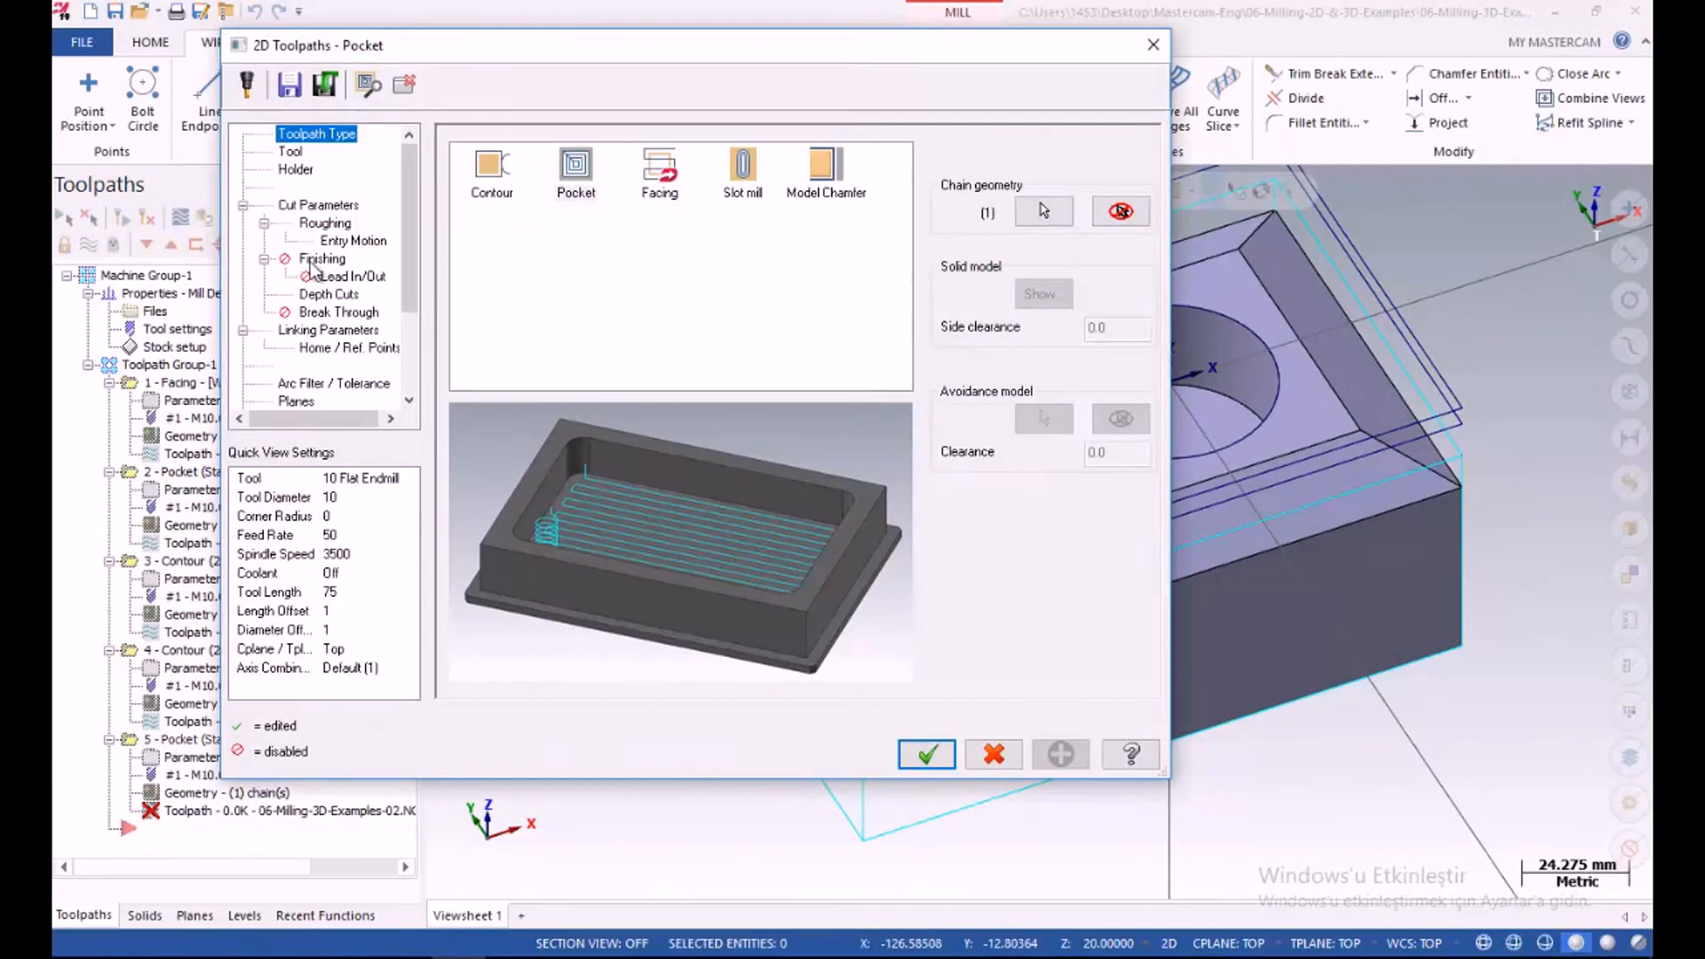
Set the hole pocket's 10 mm flat endmill to 0.1 feed per tooth and a cutting speed of 150
click(291, 151)
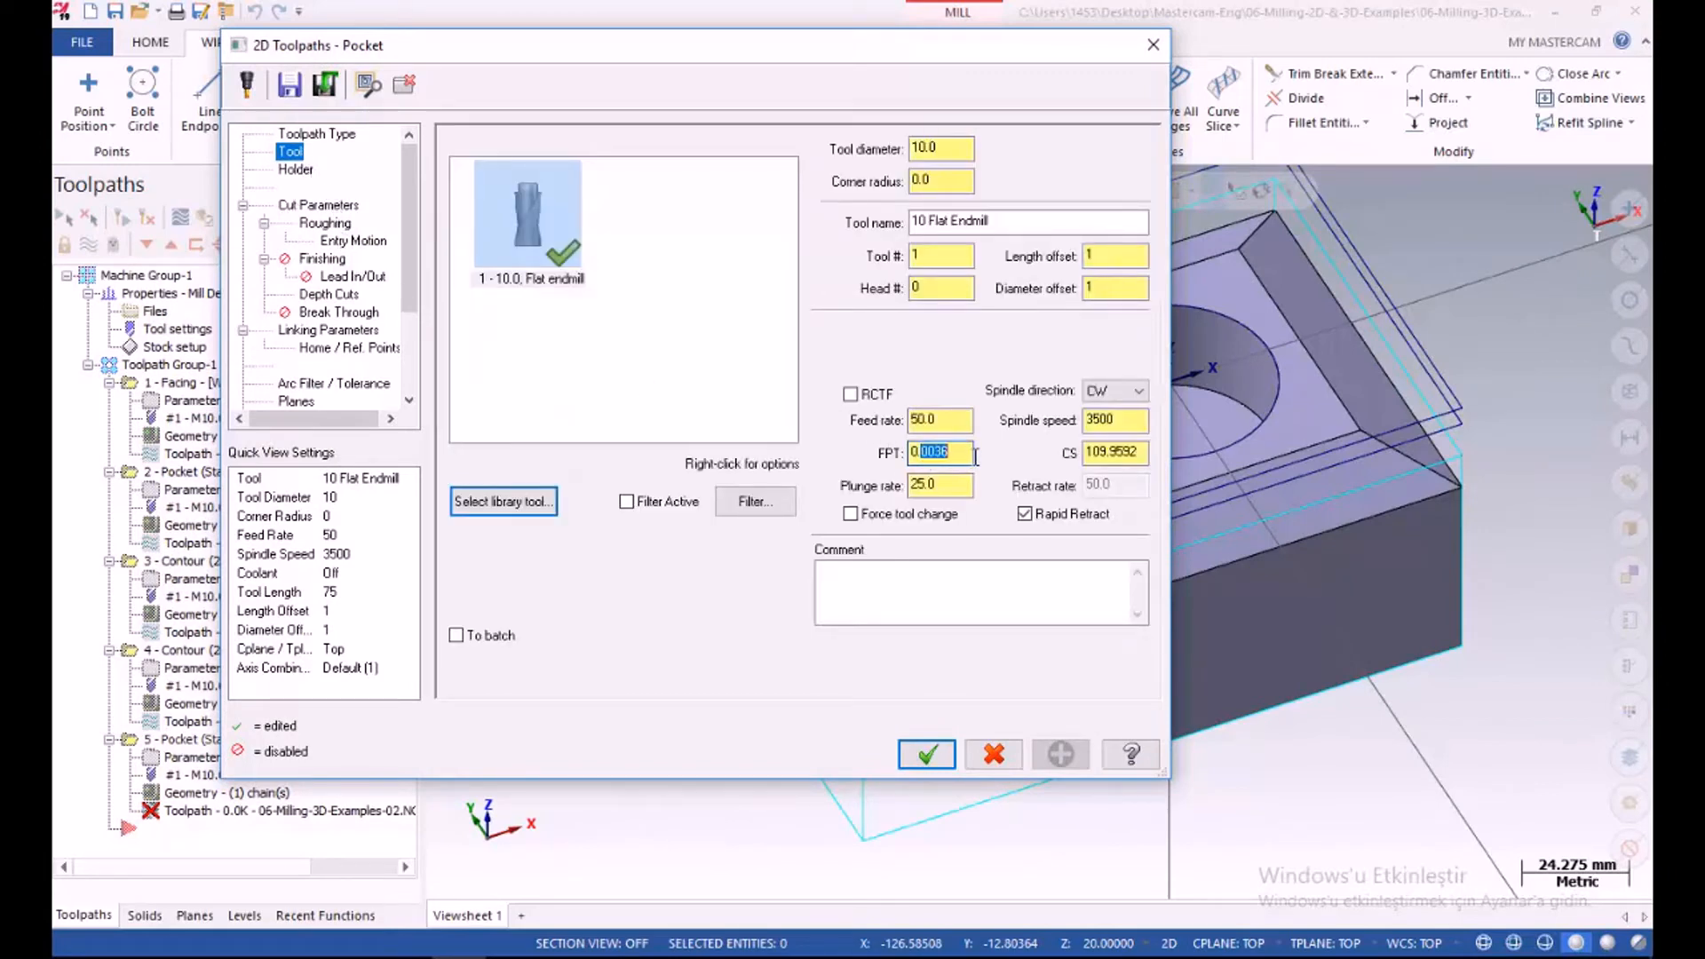
click(1104, 454)
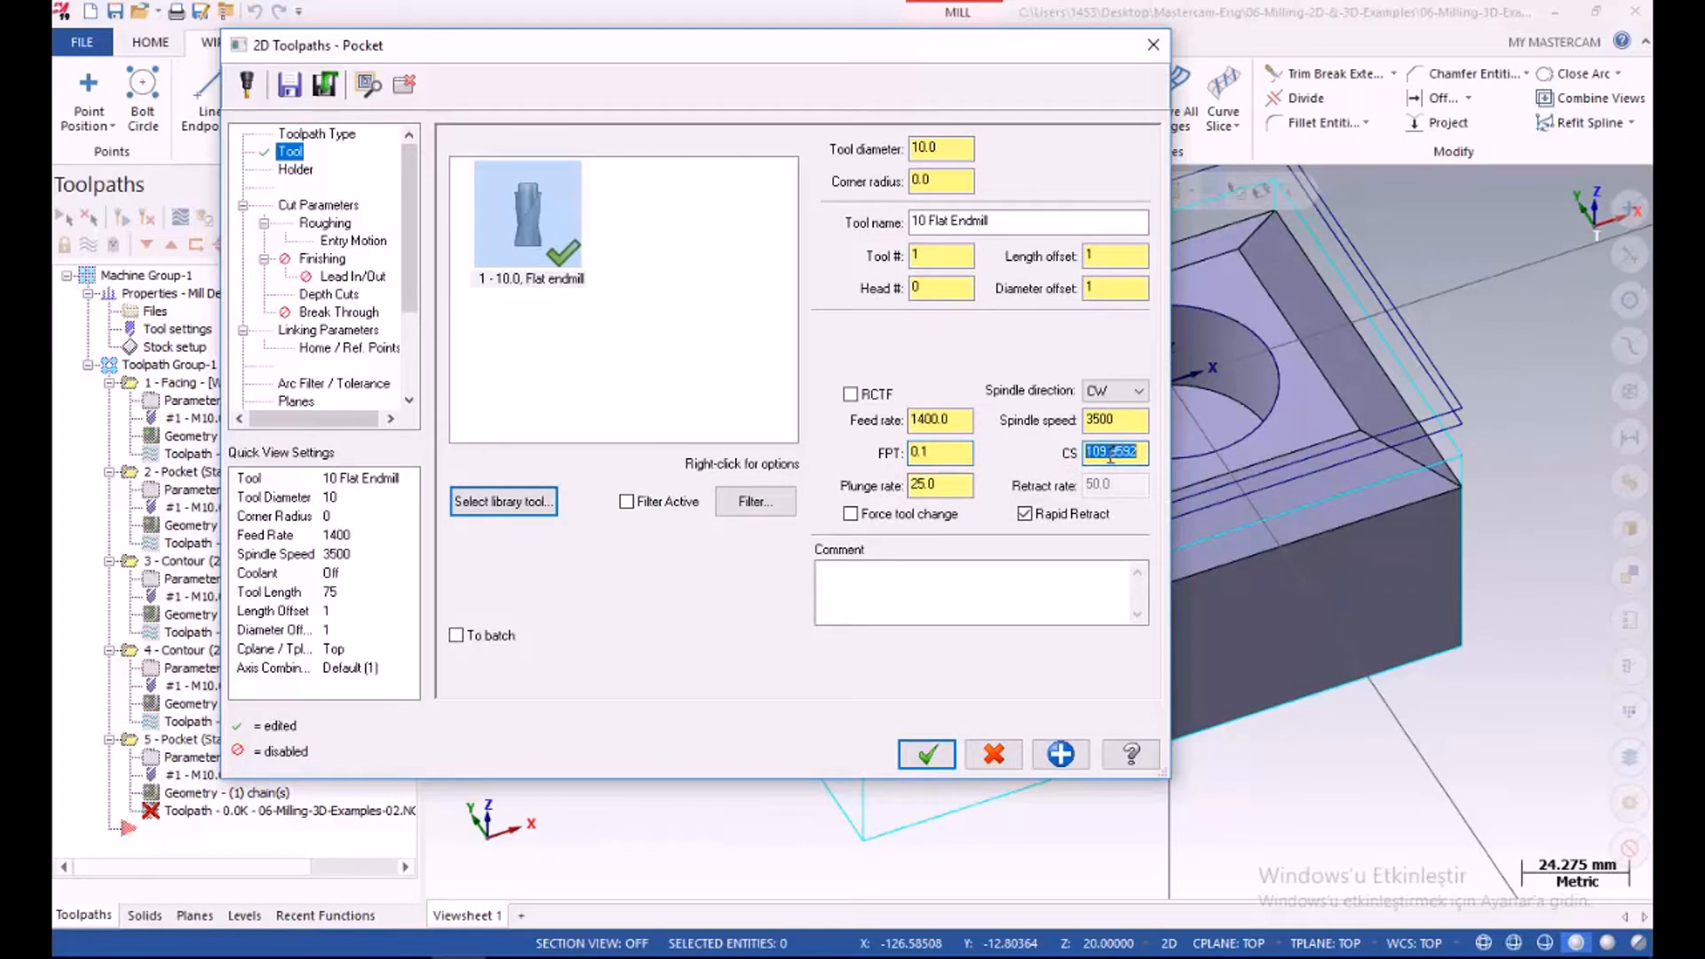
click(1106, 419)
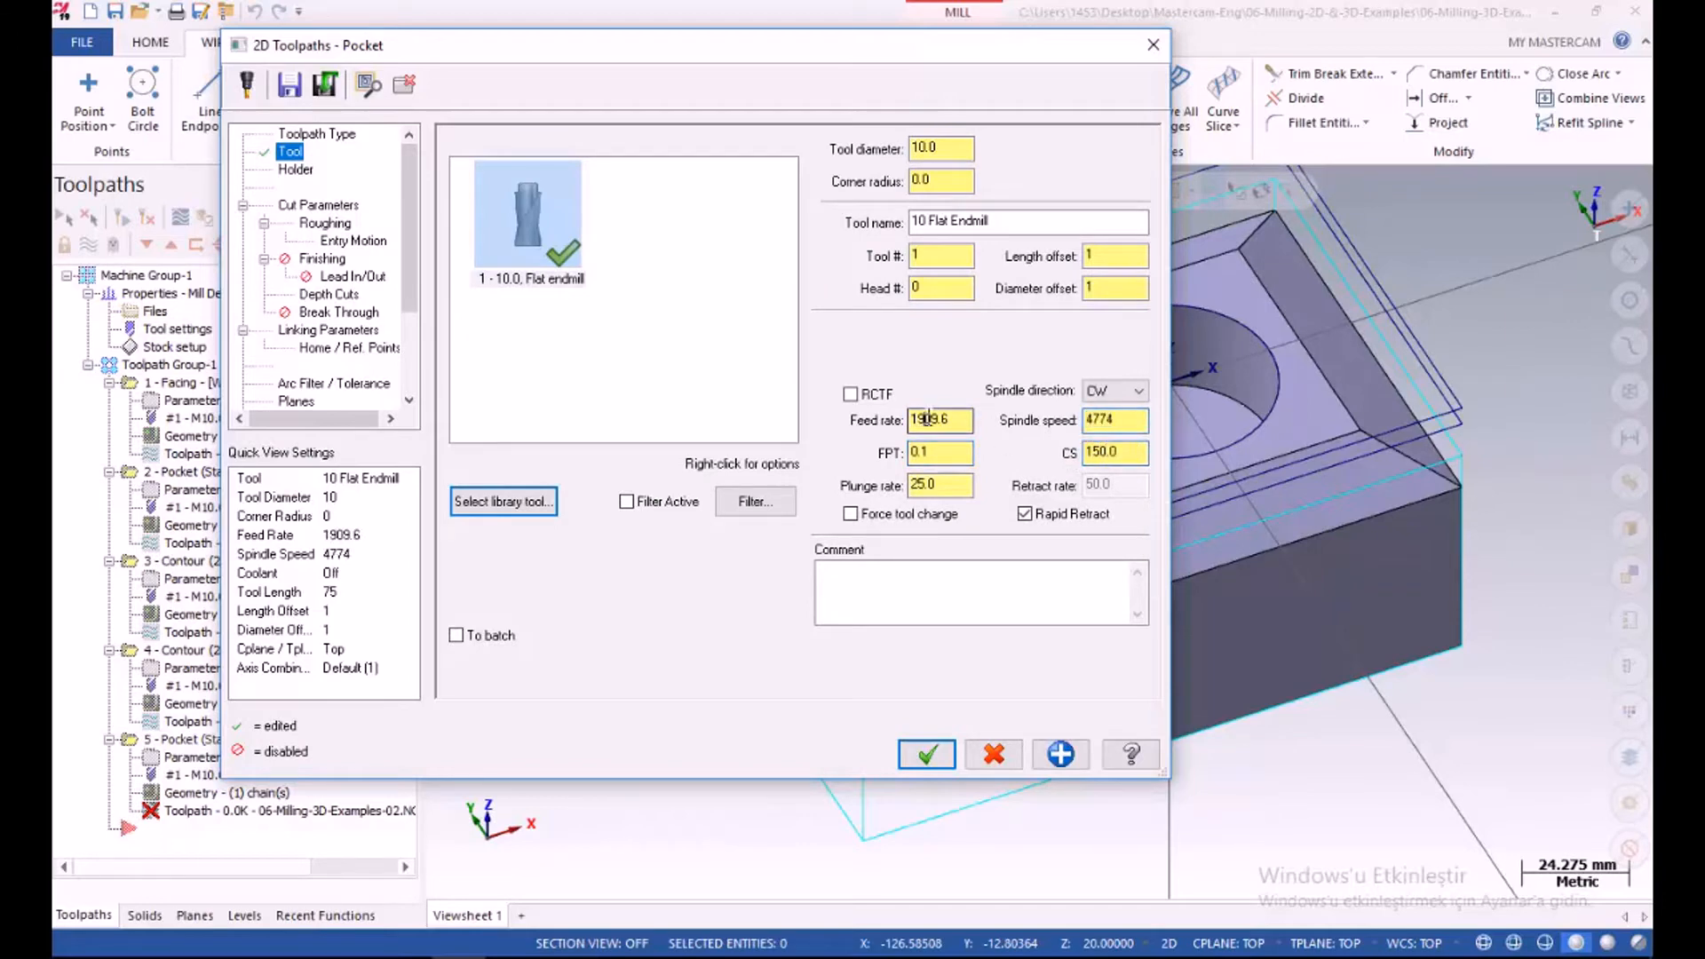
Set the hole pocket's absolute depth to -25 mm by picking a point on the edge of the hole's floor
click(310, 331)
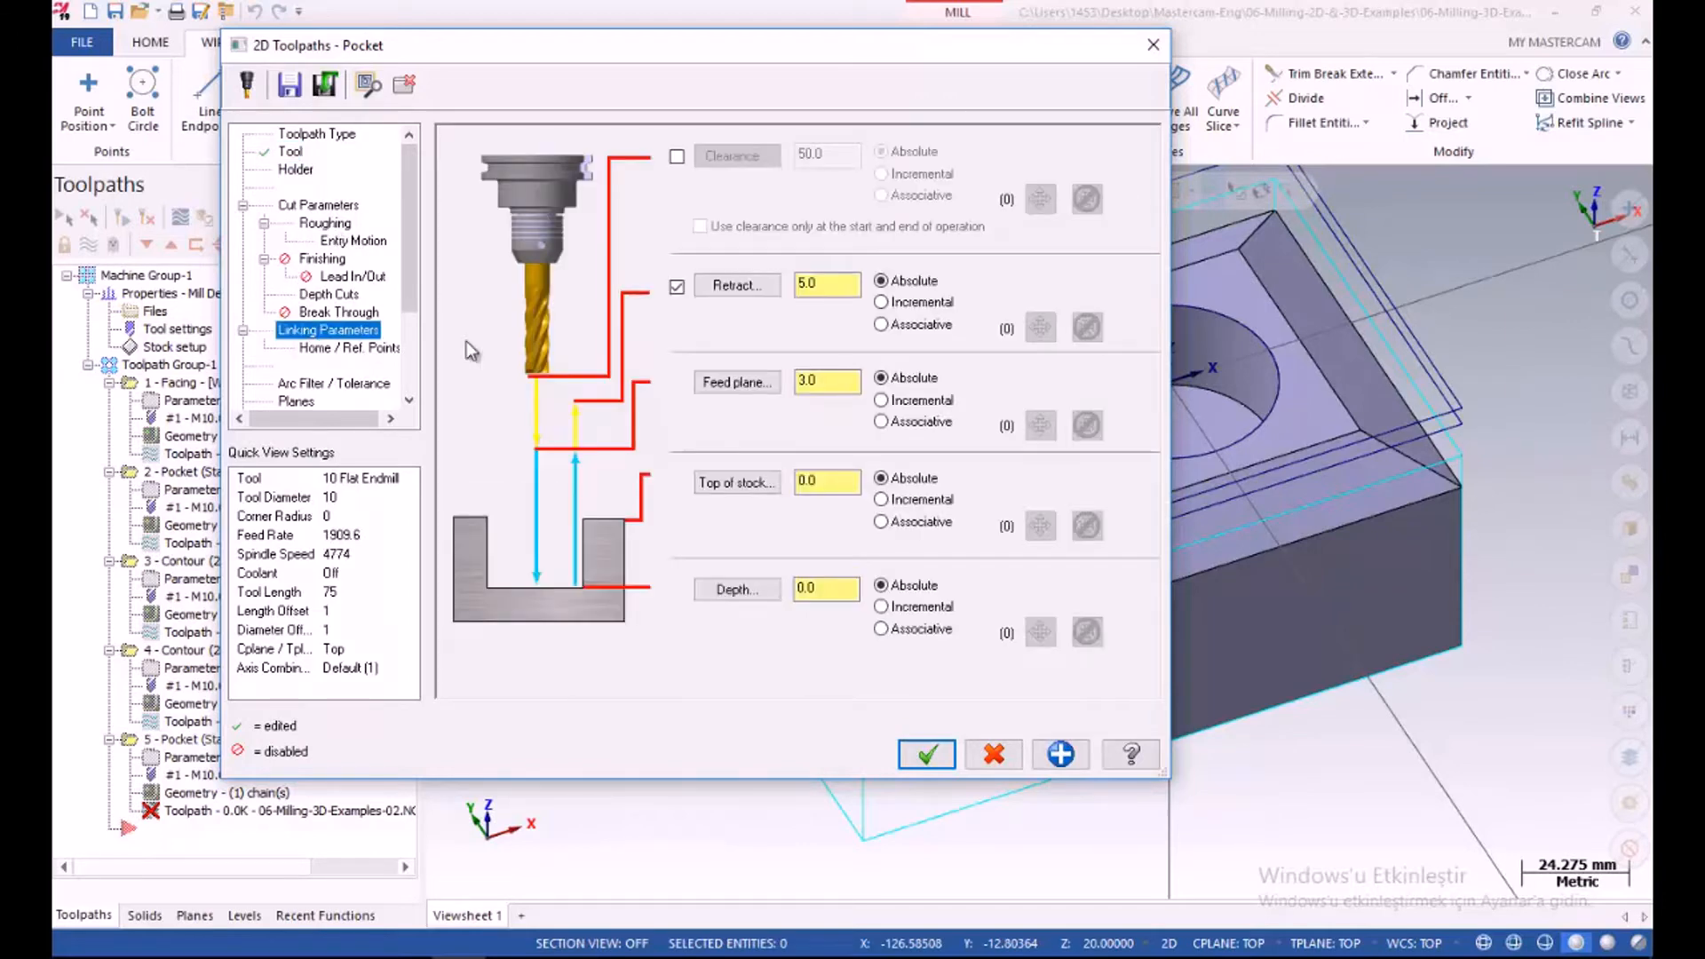
click(828, 382)
click(737, 589)
click(1126, 392)
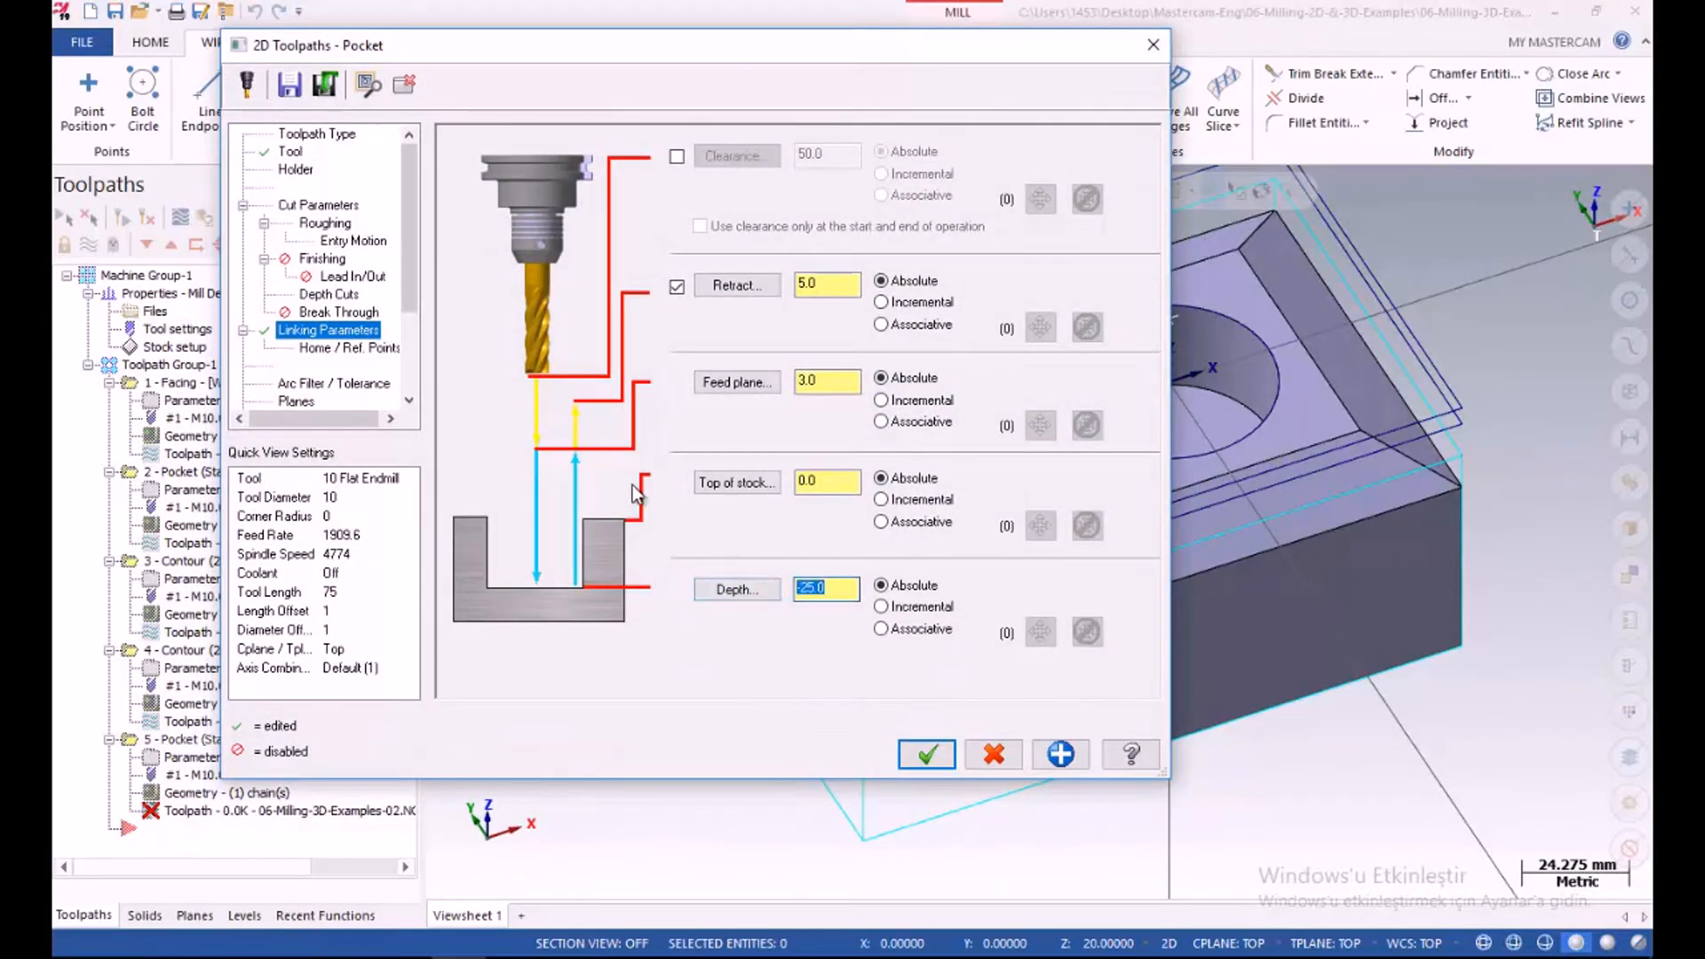
Set the hole pocket to spiral inside to outside with ramp entry and a maximum rough step of 3, and generate its toolpath
click(314, 207)
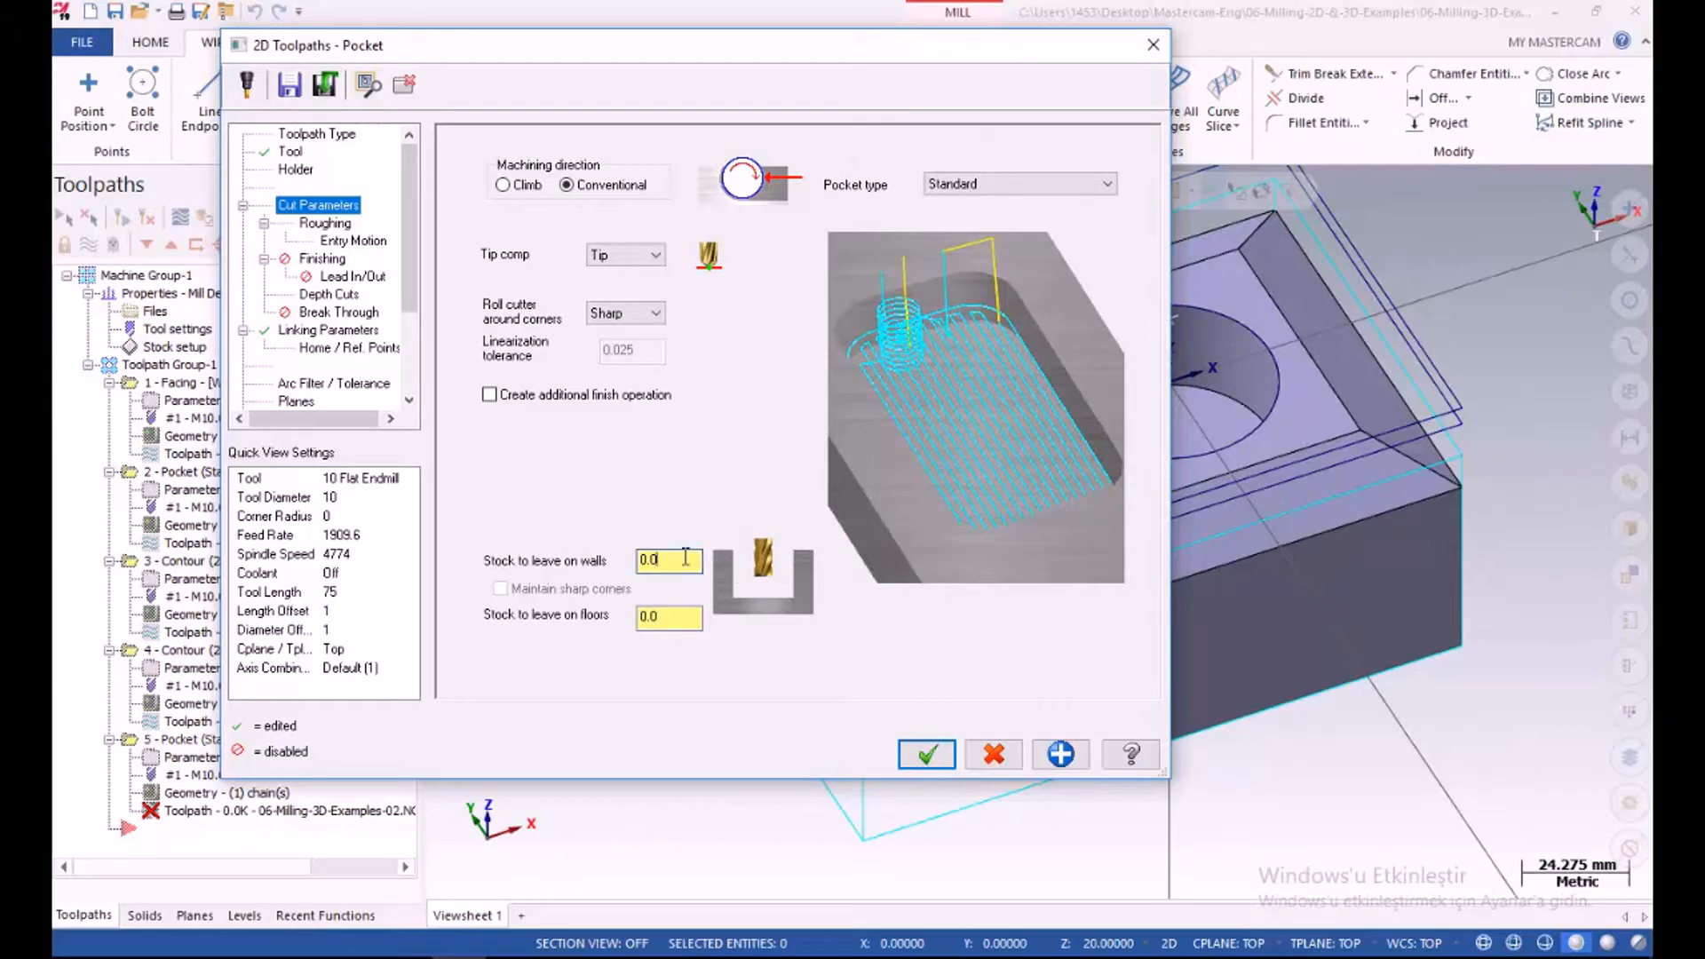
click(325, 225)
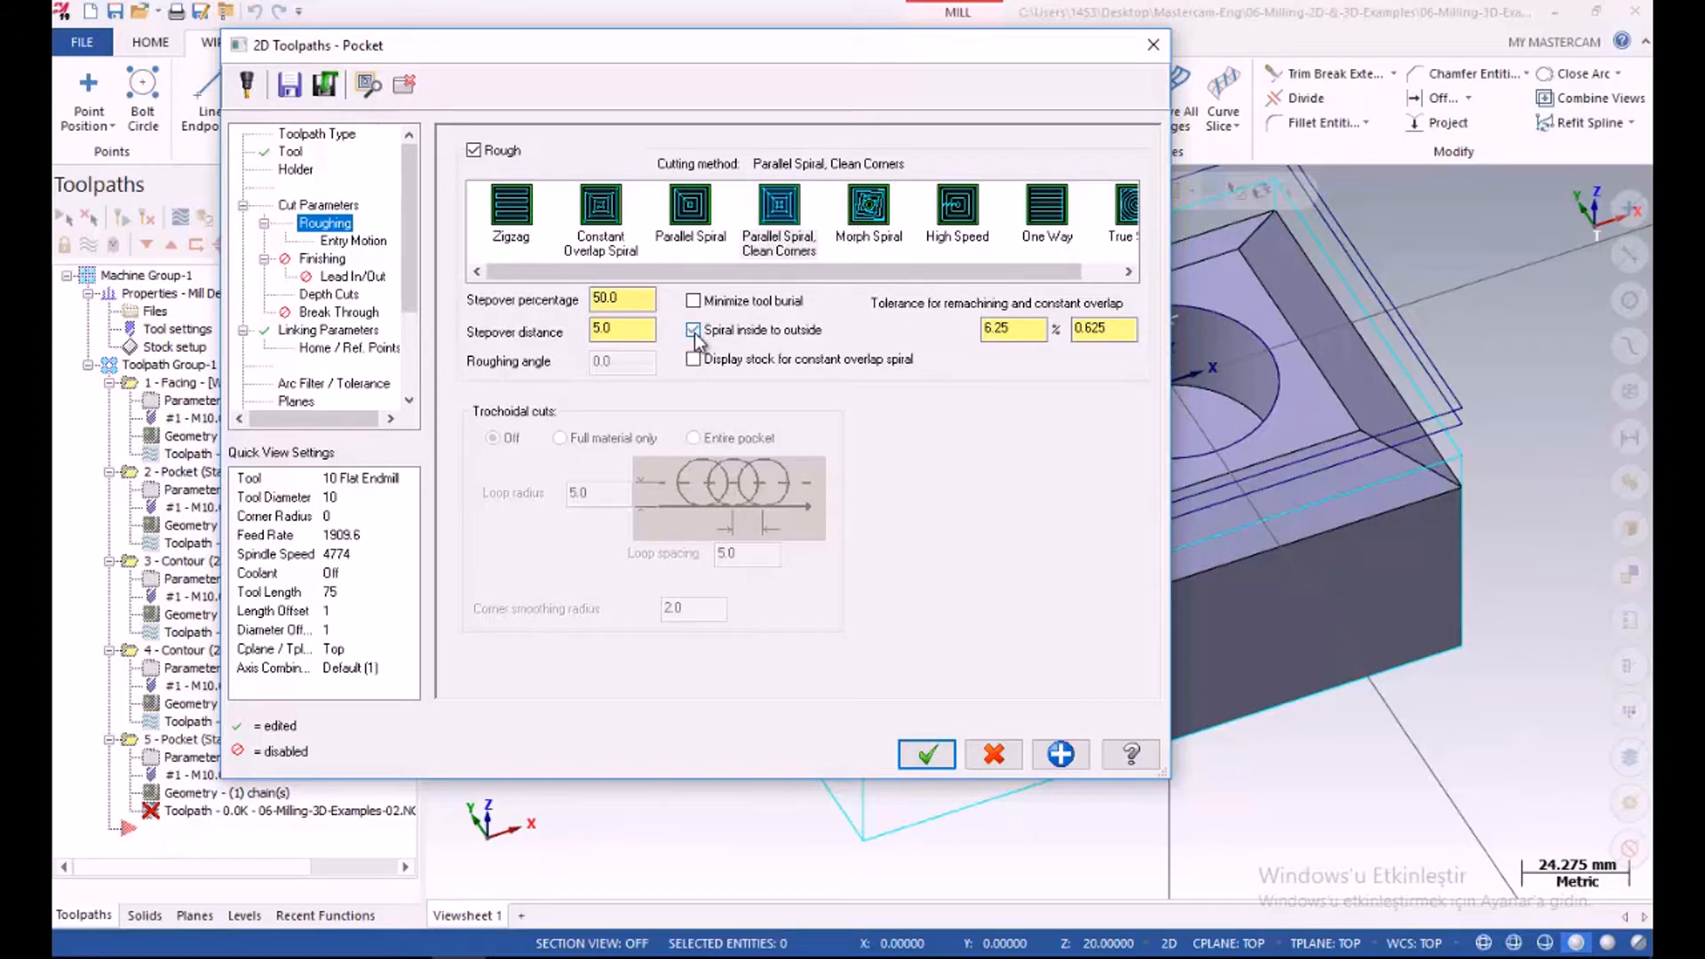
click(349, 242)
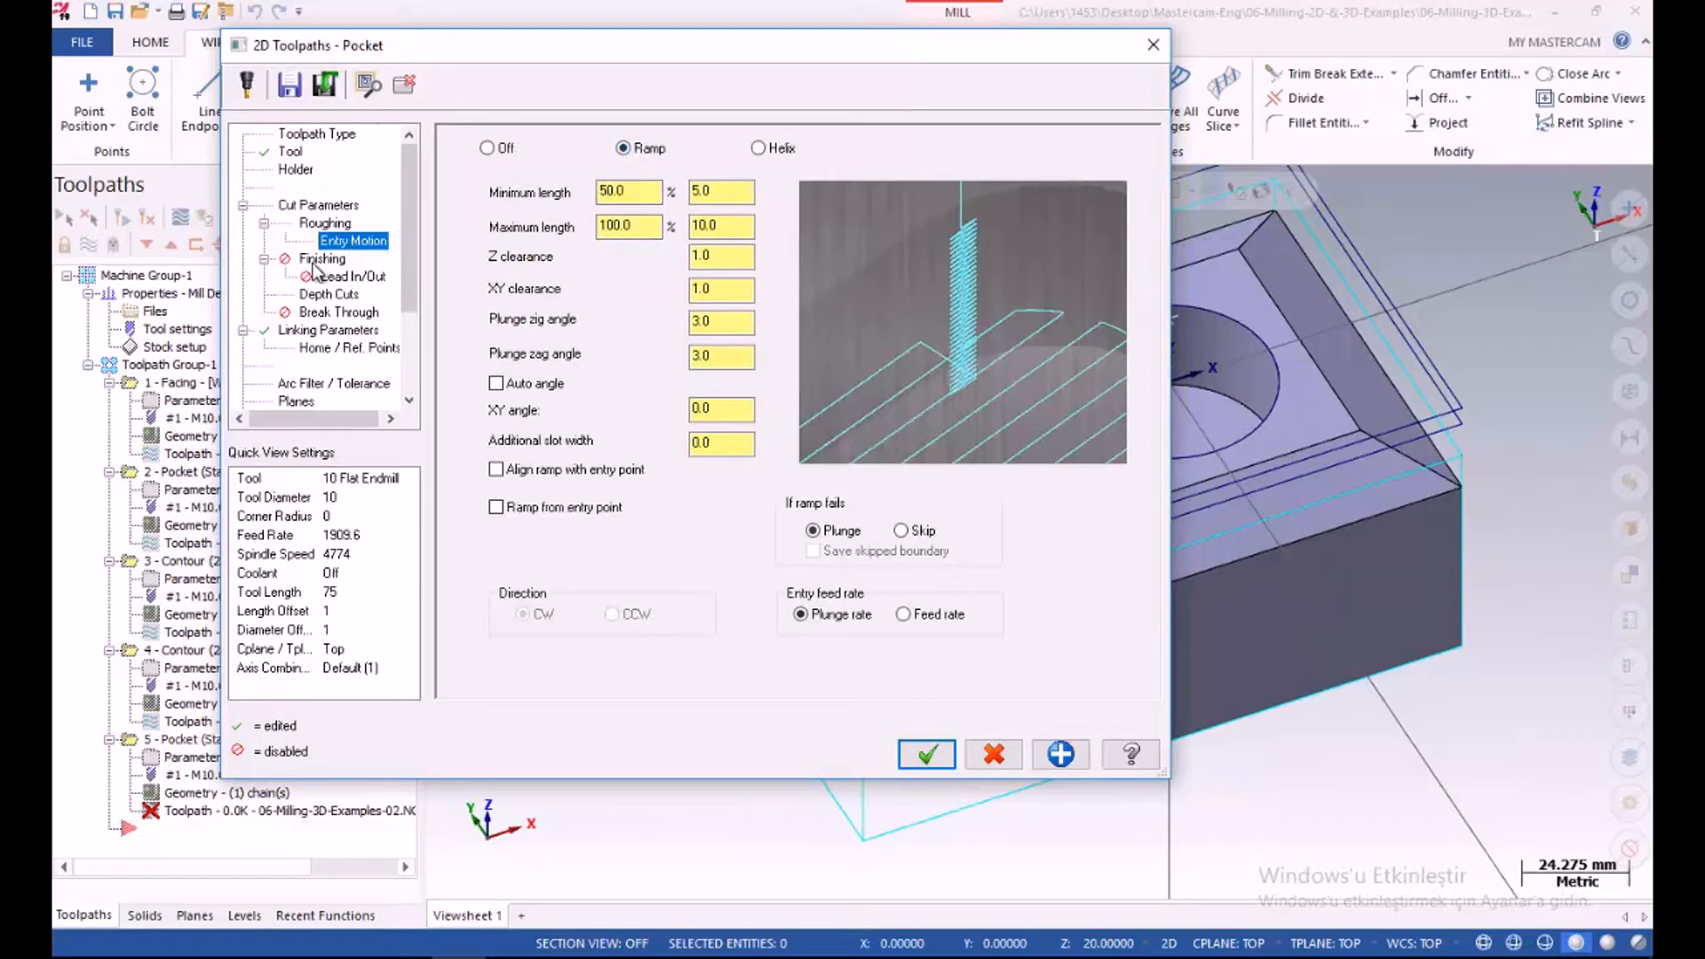
click(328, 295)
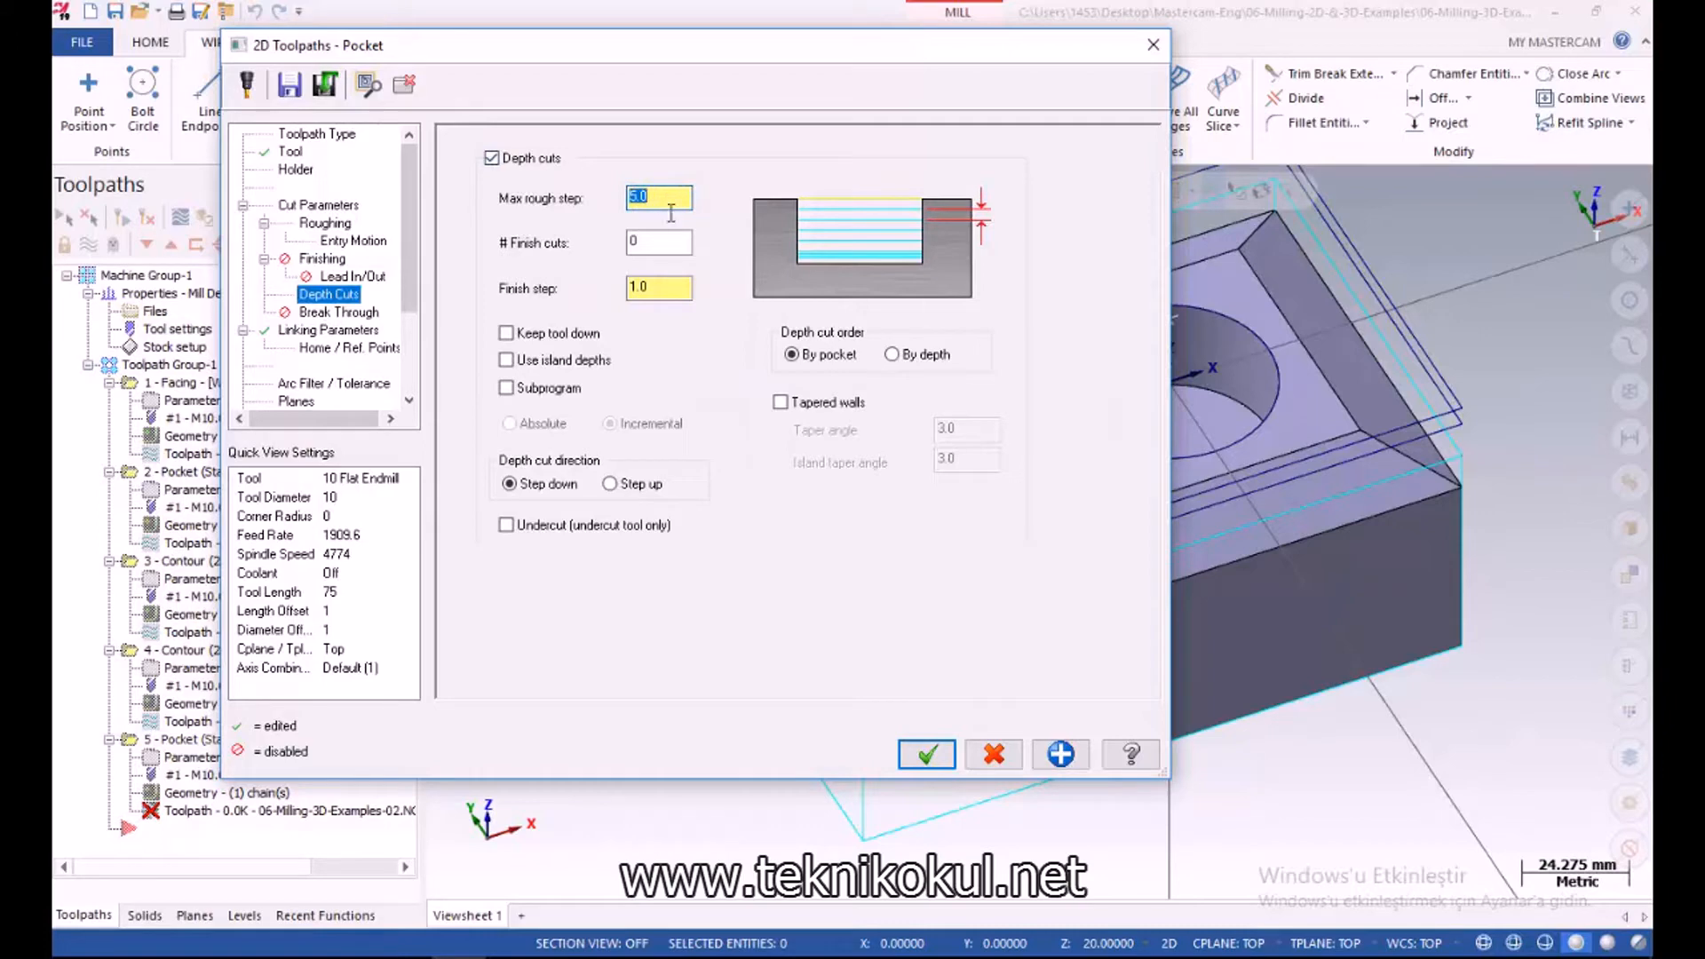
double_click(667, 285)
click(926, 754)
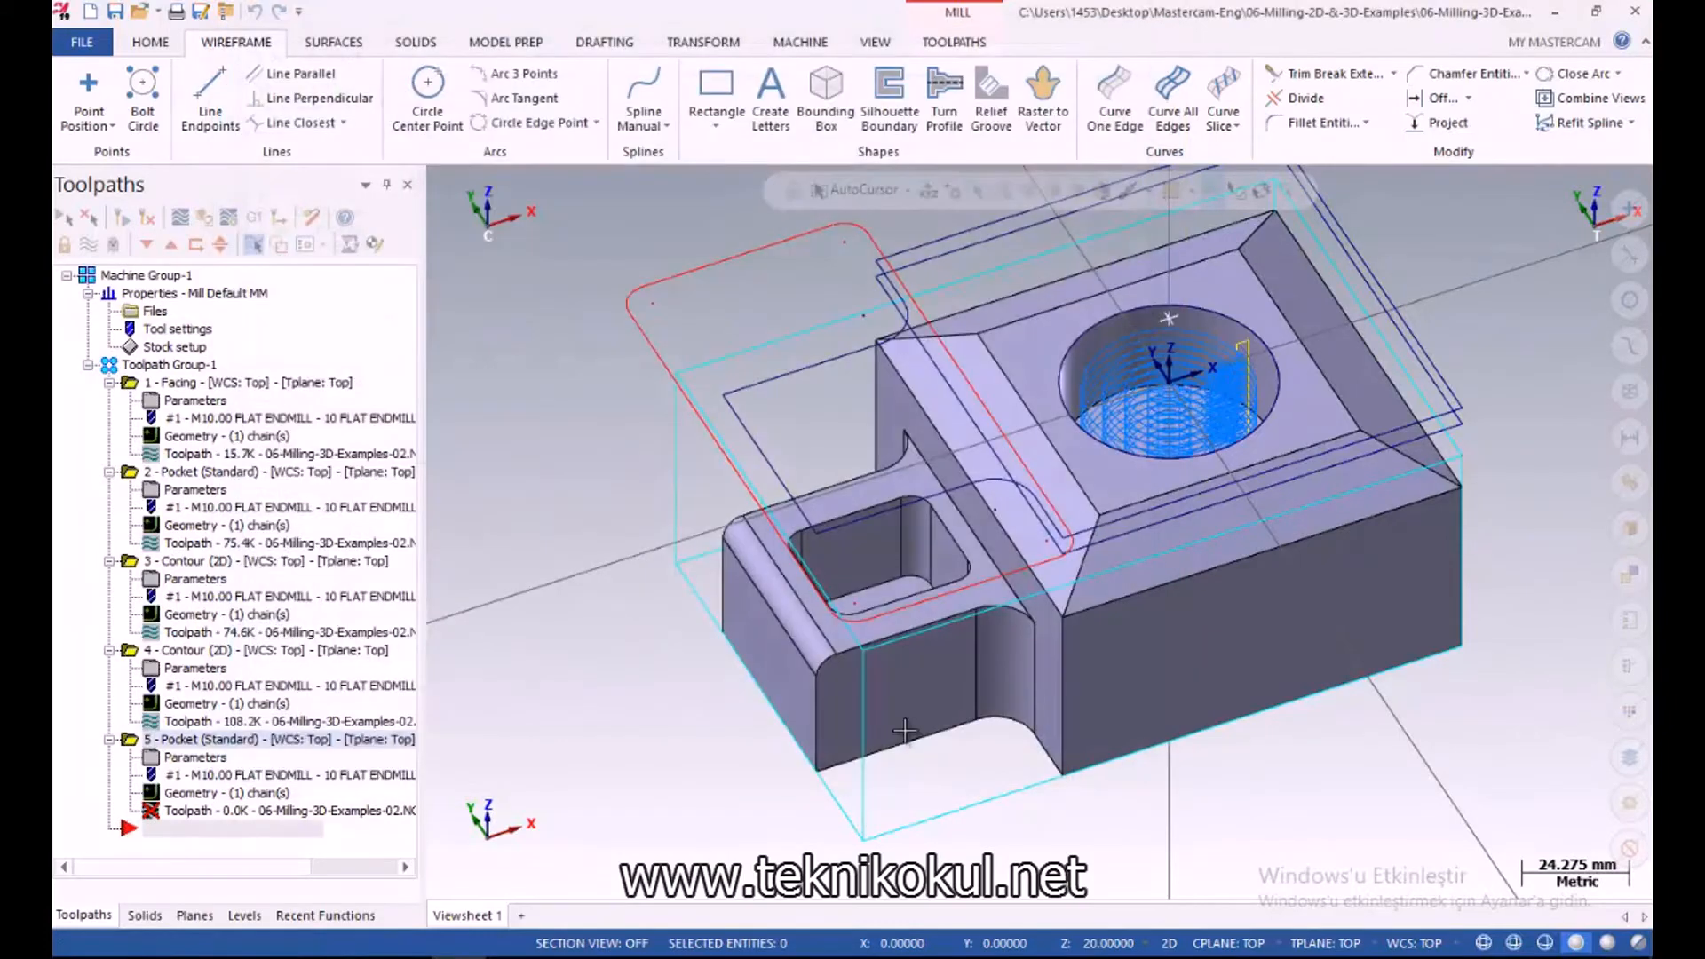
Hide the hole pocket's toolpath, duplicate that pocket operation at the end of the toolpath group, and hide the copy's toolpath
mouse_move(1260, 363)
middle_down()
mouse_move(1260, 449)
mouse_move(1260, 342)
mouse_move(1265, 381)
middle_up()
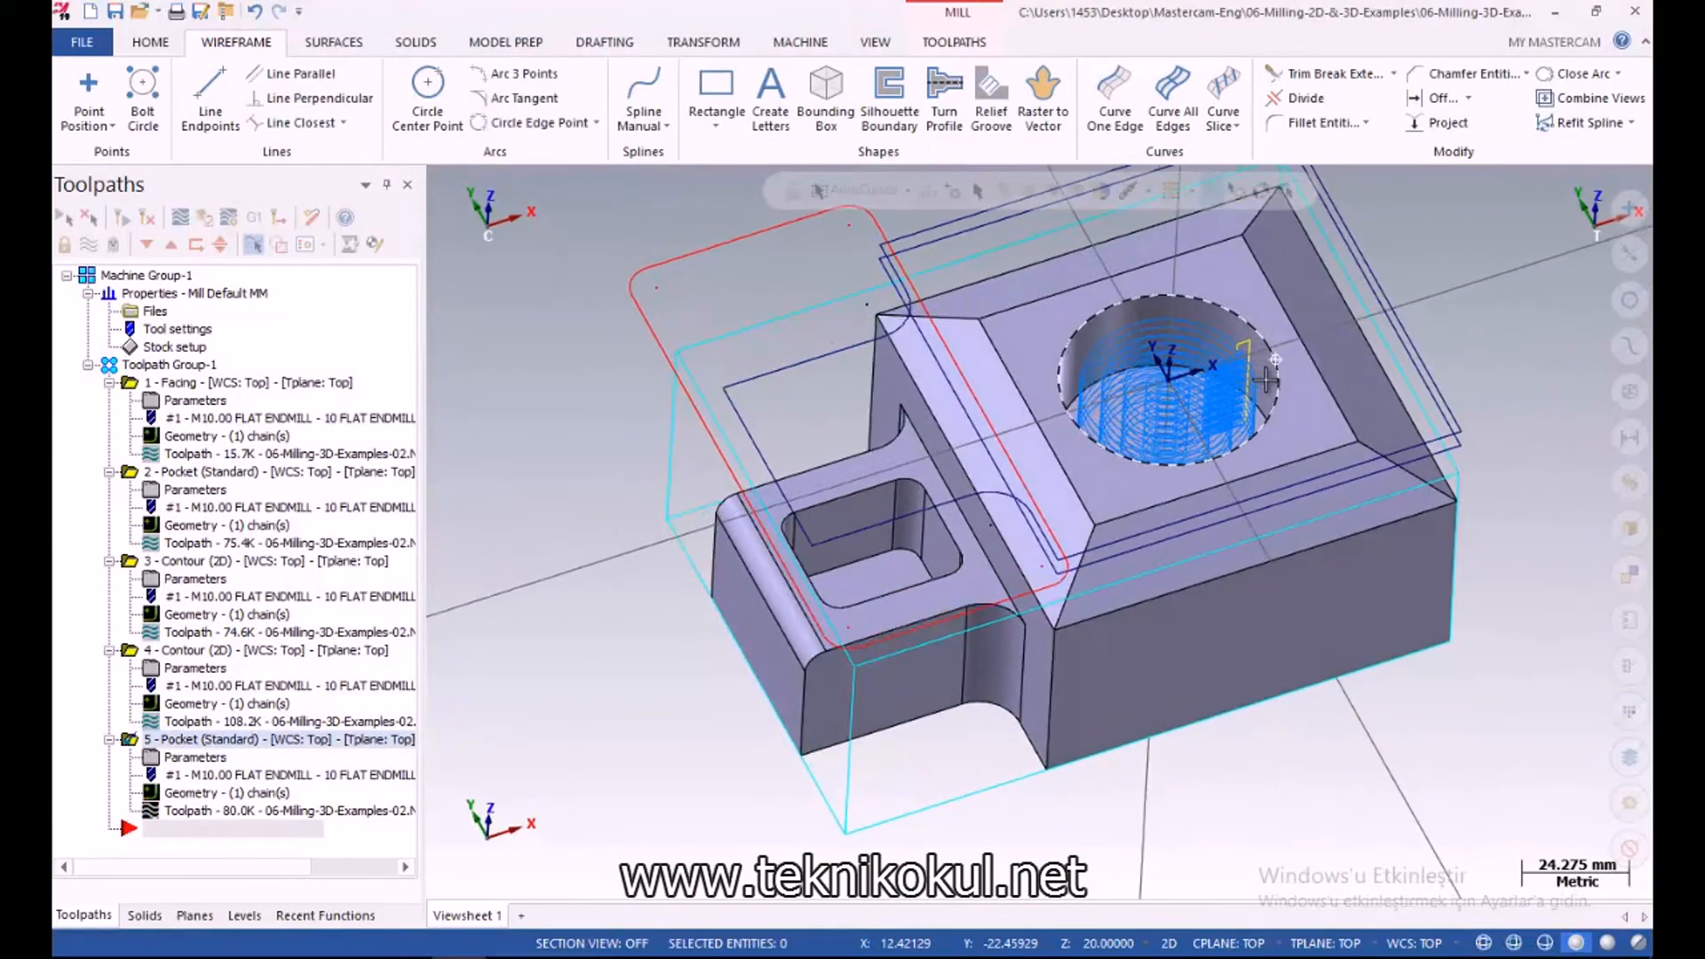
click(89, 245)
click(89, 245)
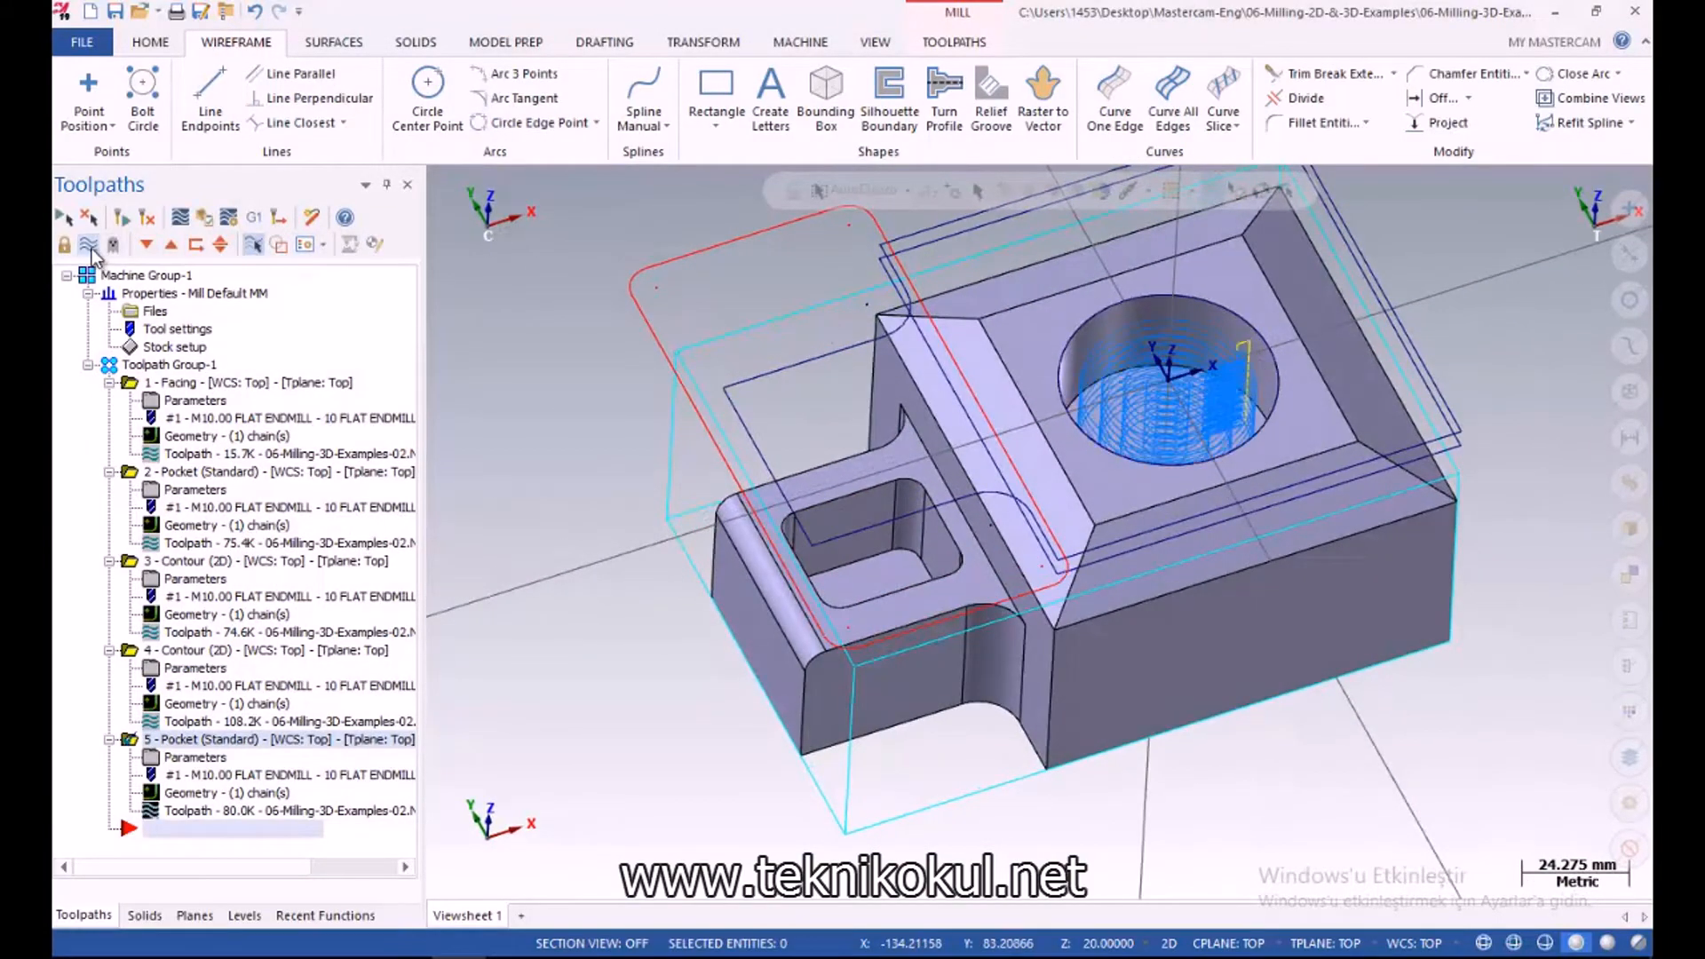
click(89, 246)
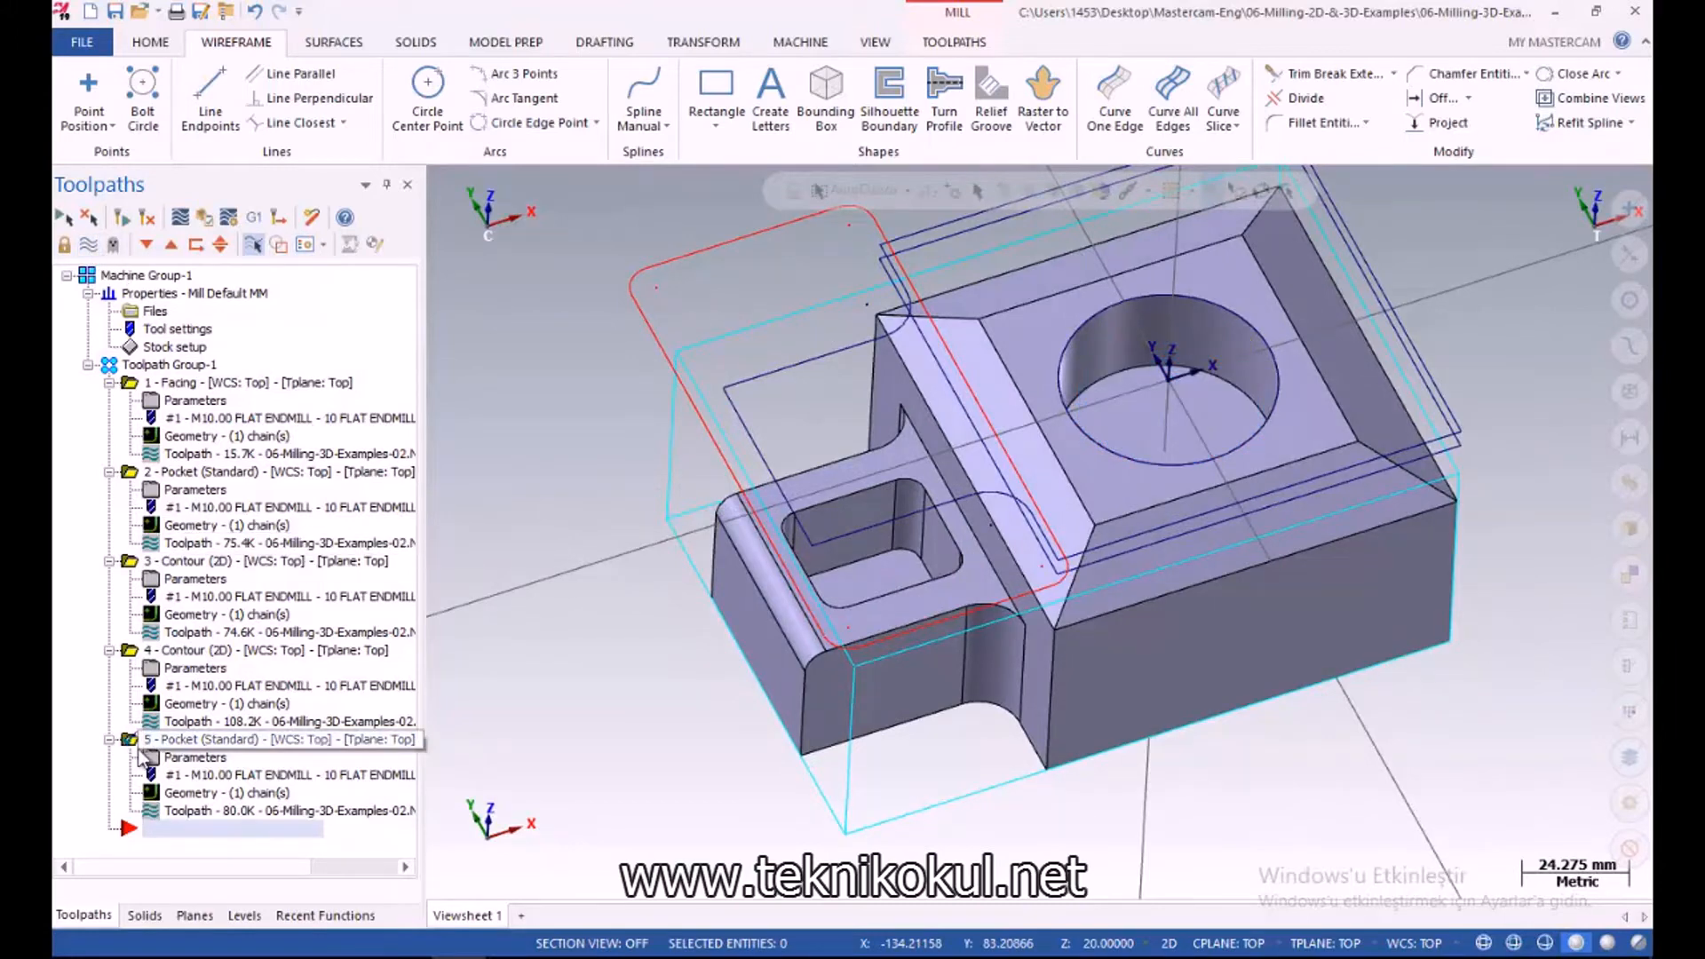
right_click(165, 739)
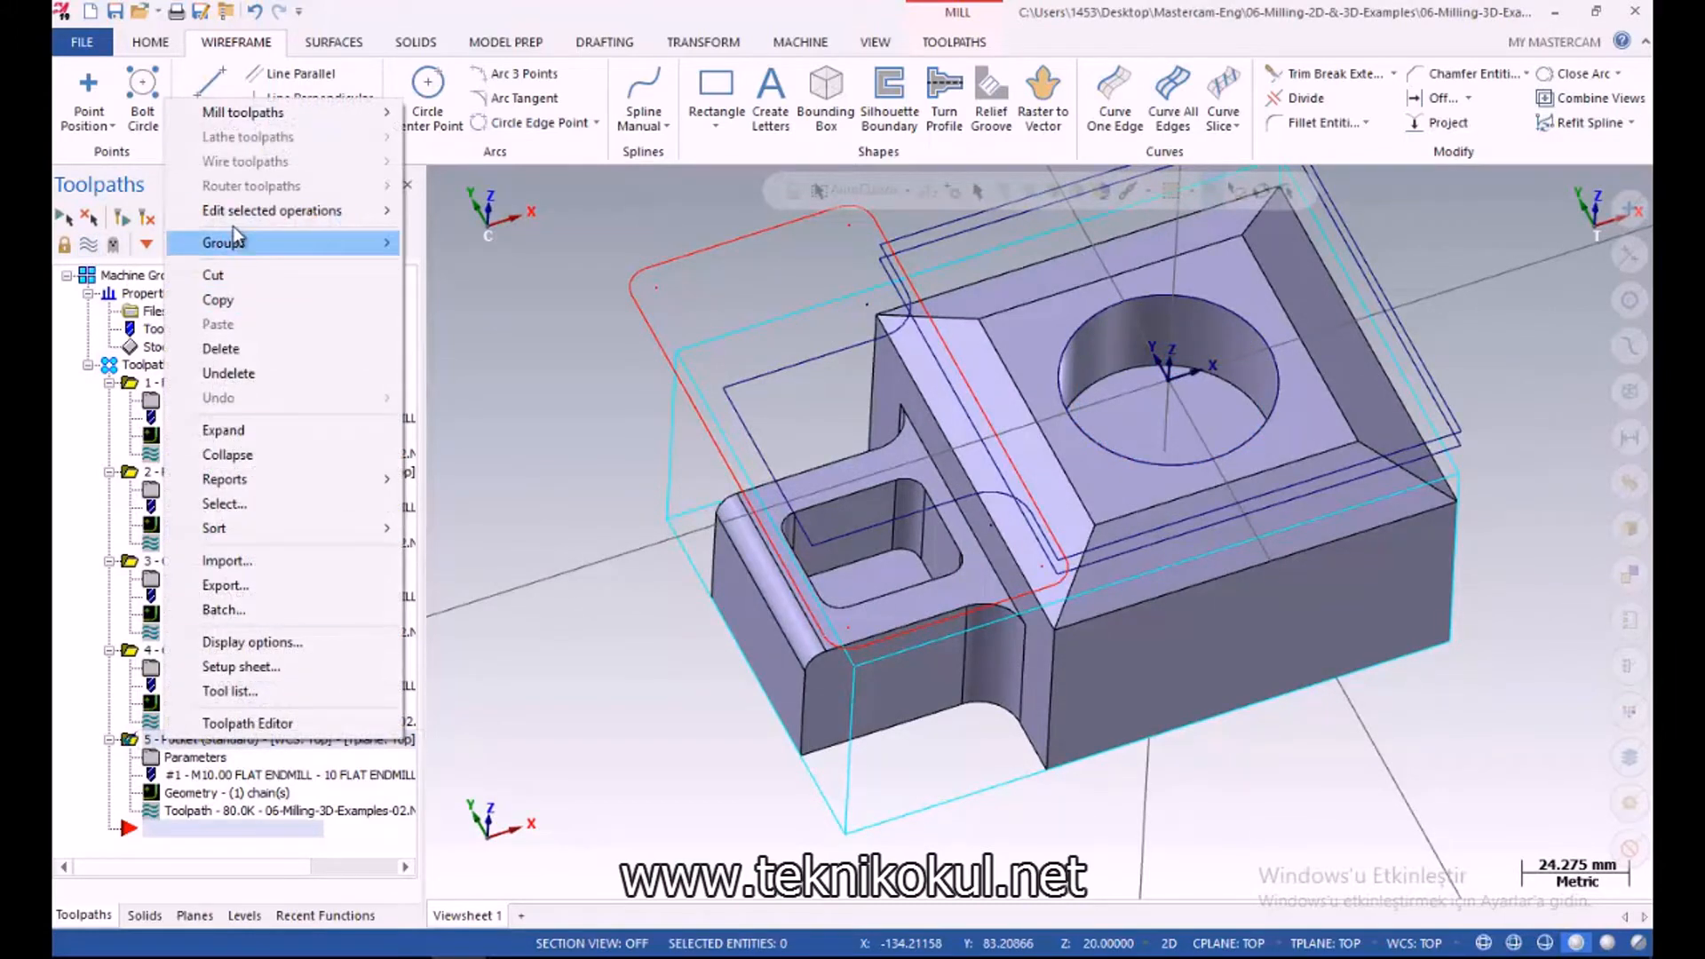
click(247, 300)
key(ctrl+v)
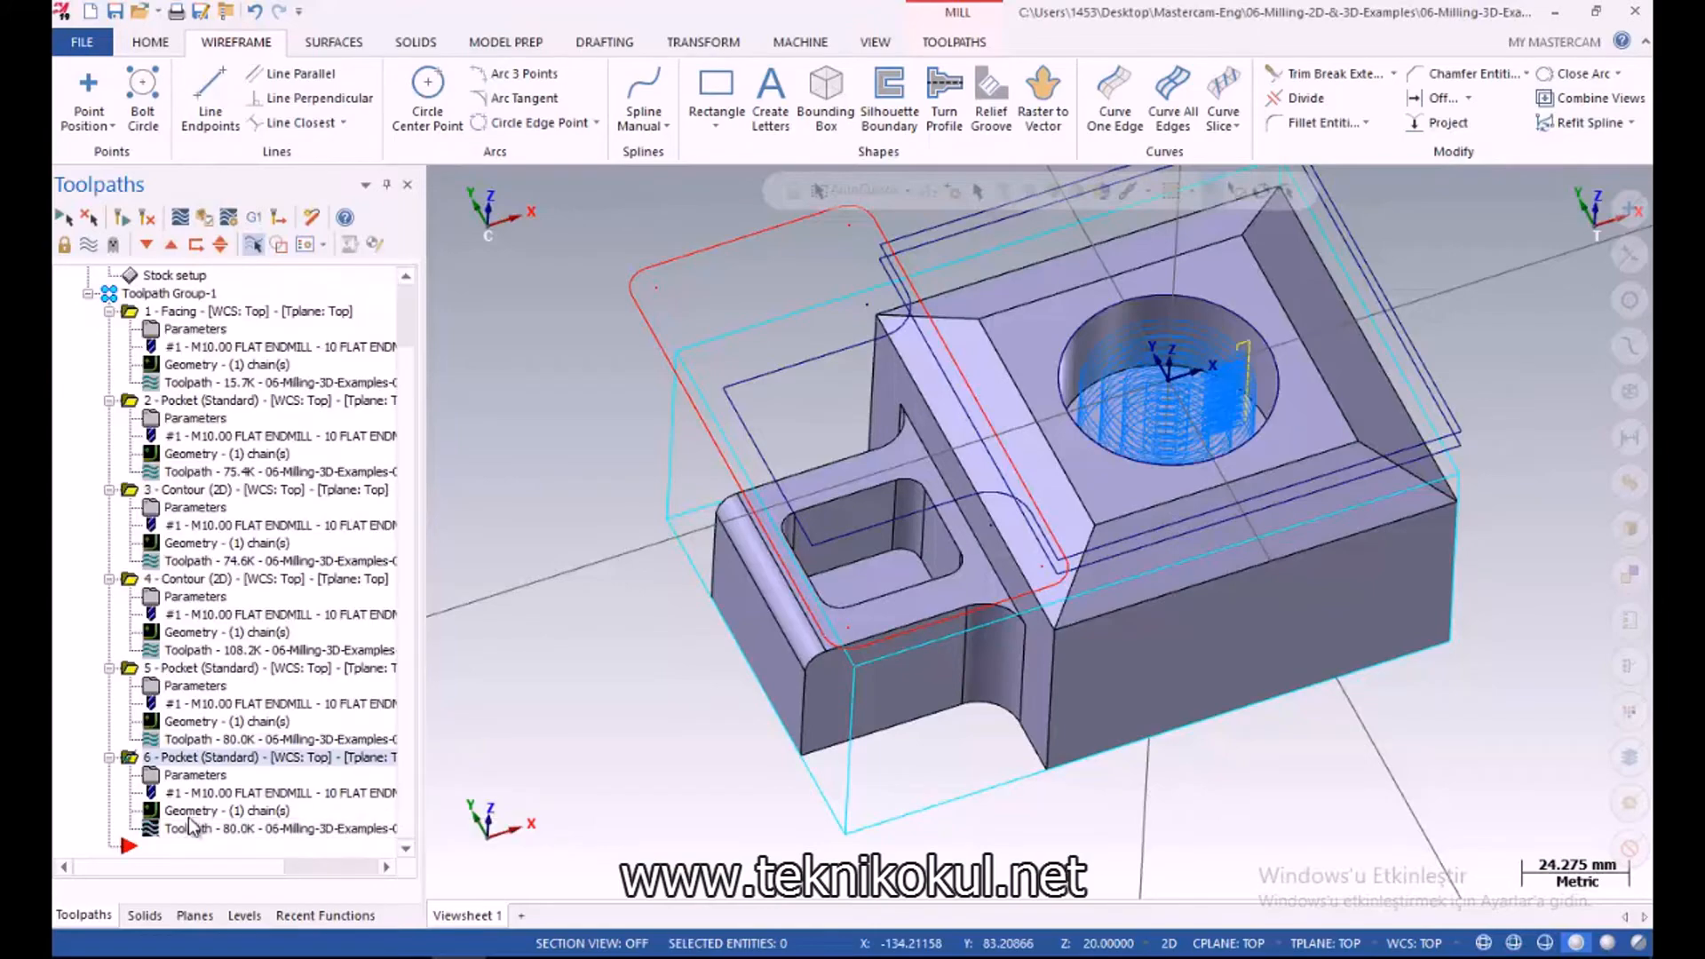
click(87, 244)
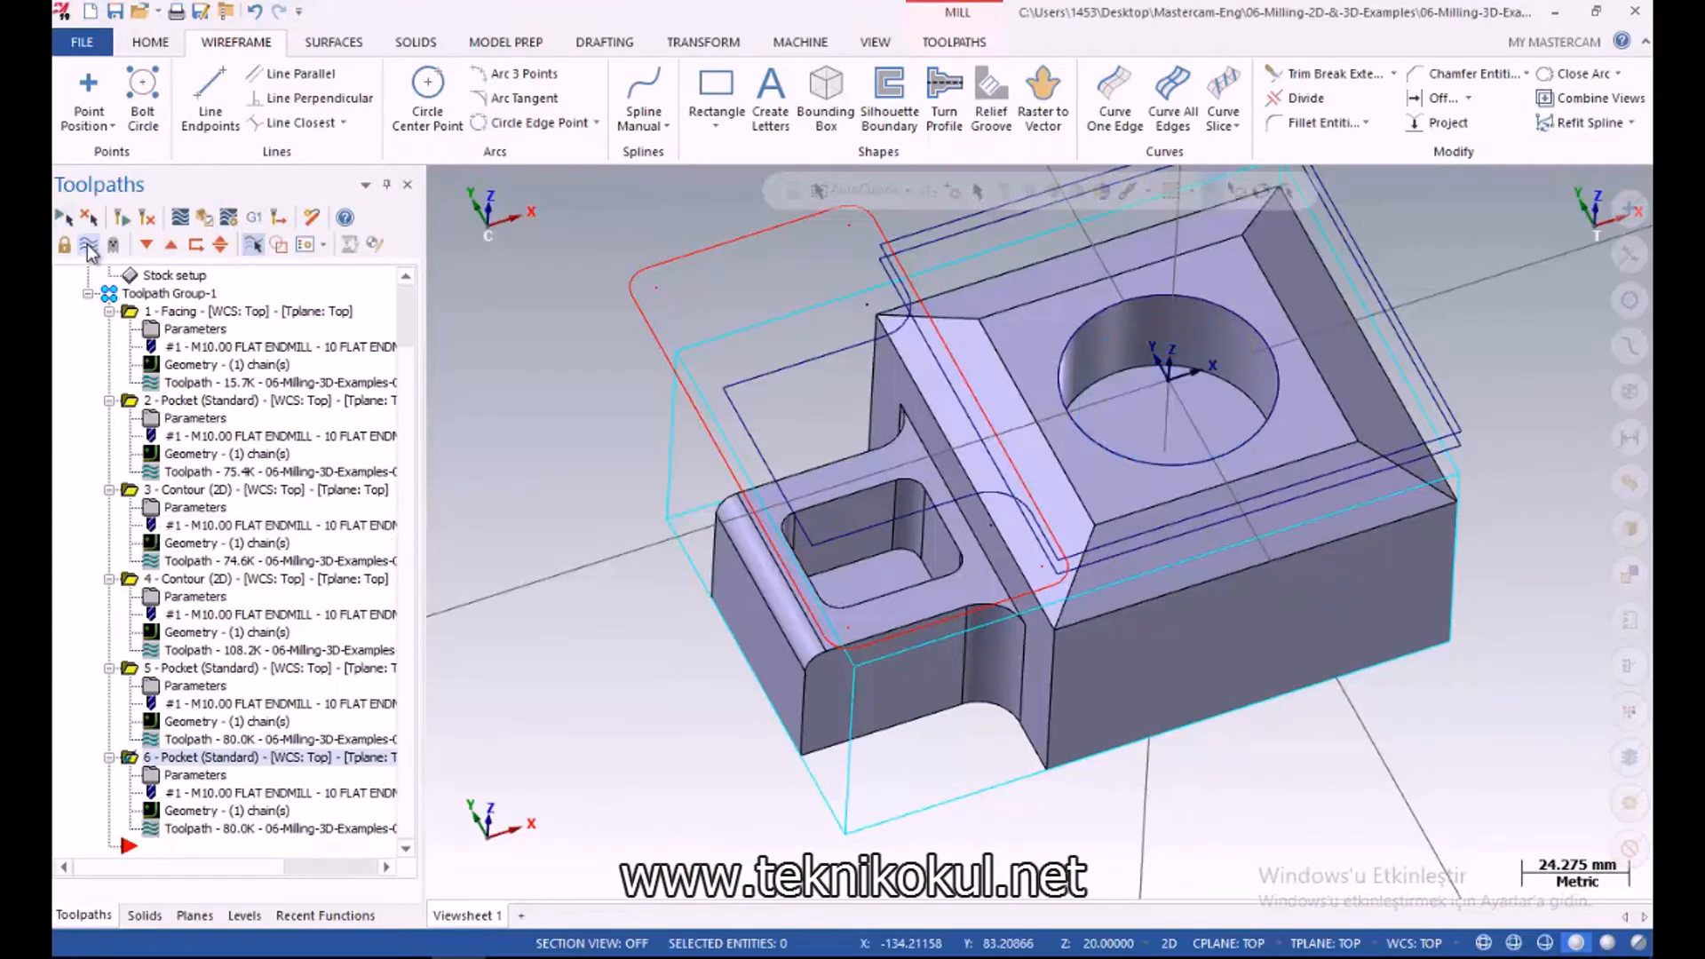
Try to create curves on the upper edges of the small rectangular arm pocket at construction depth Z 20
middle_drag(824, 538, 891, 500)
click(1115, 97)
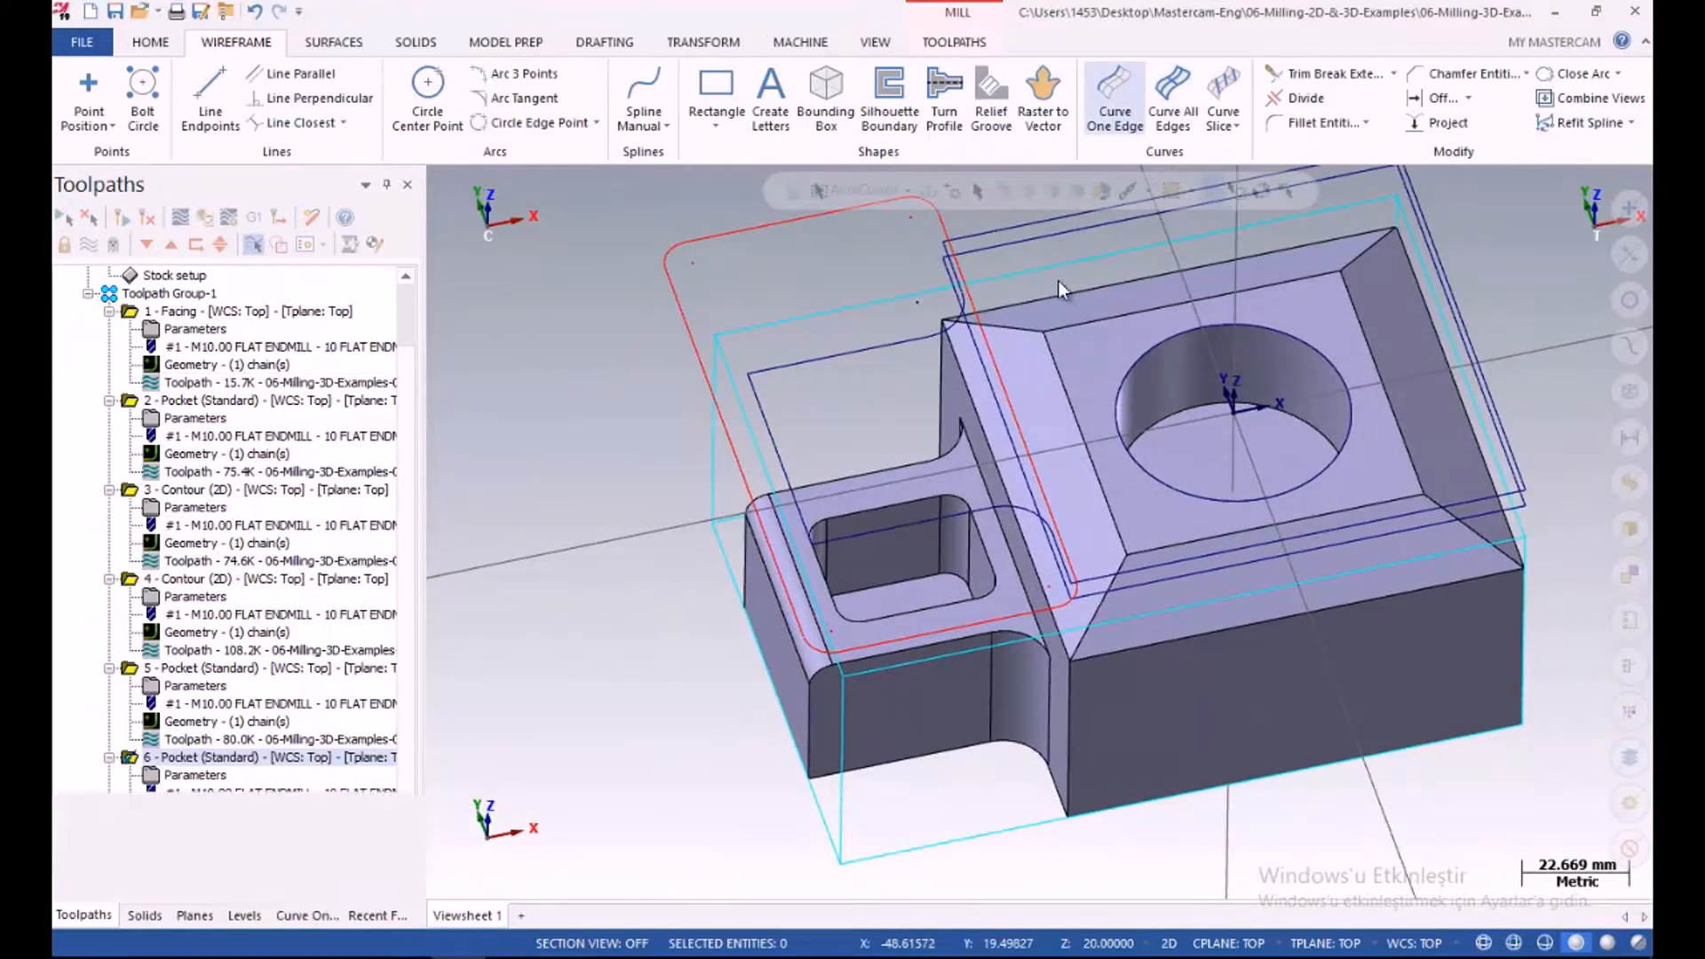
click(884, 501)
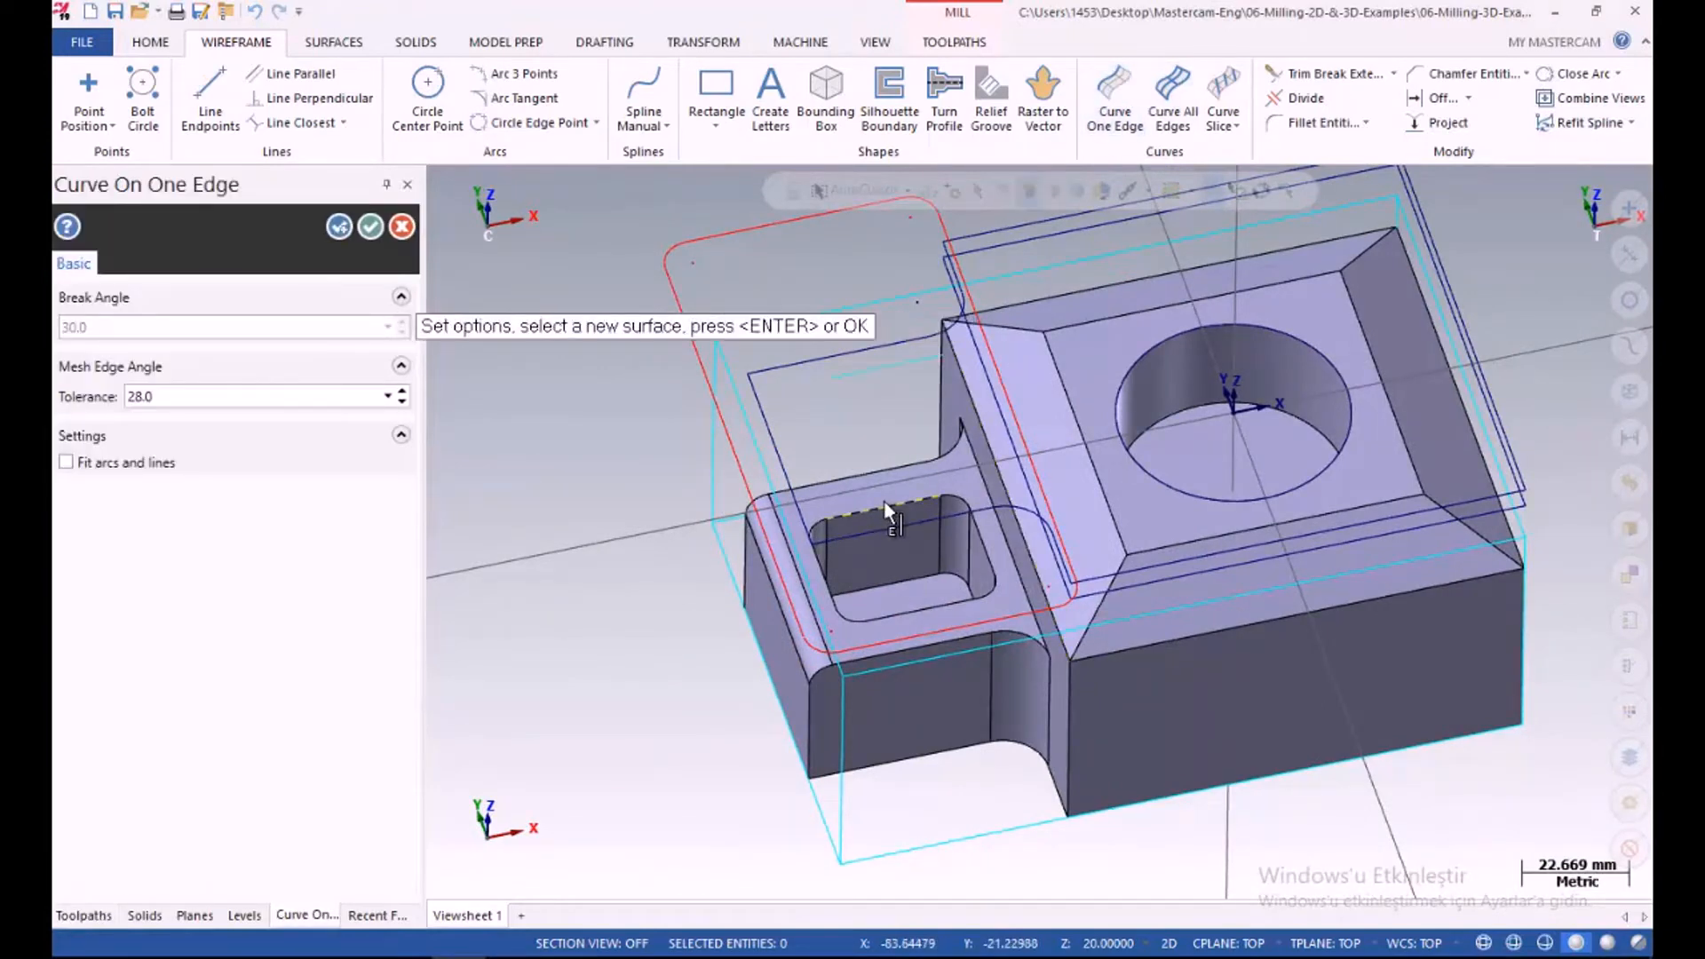
click(953, 493)
key(Return)
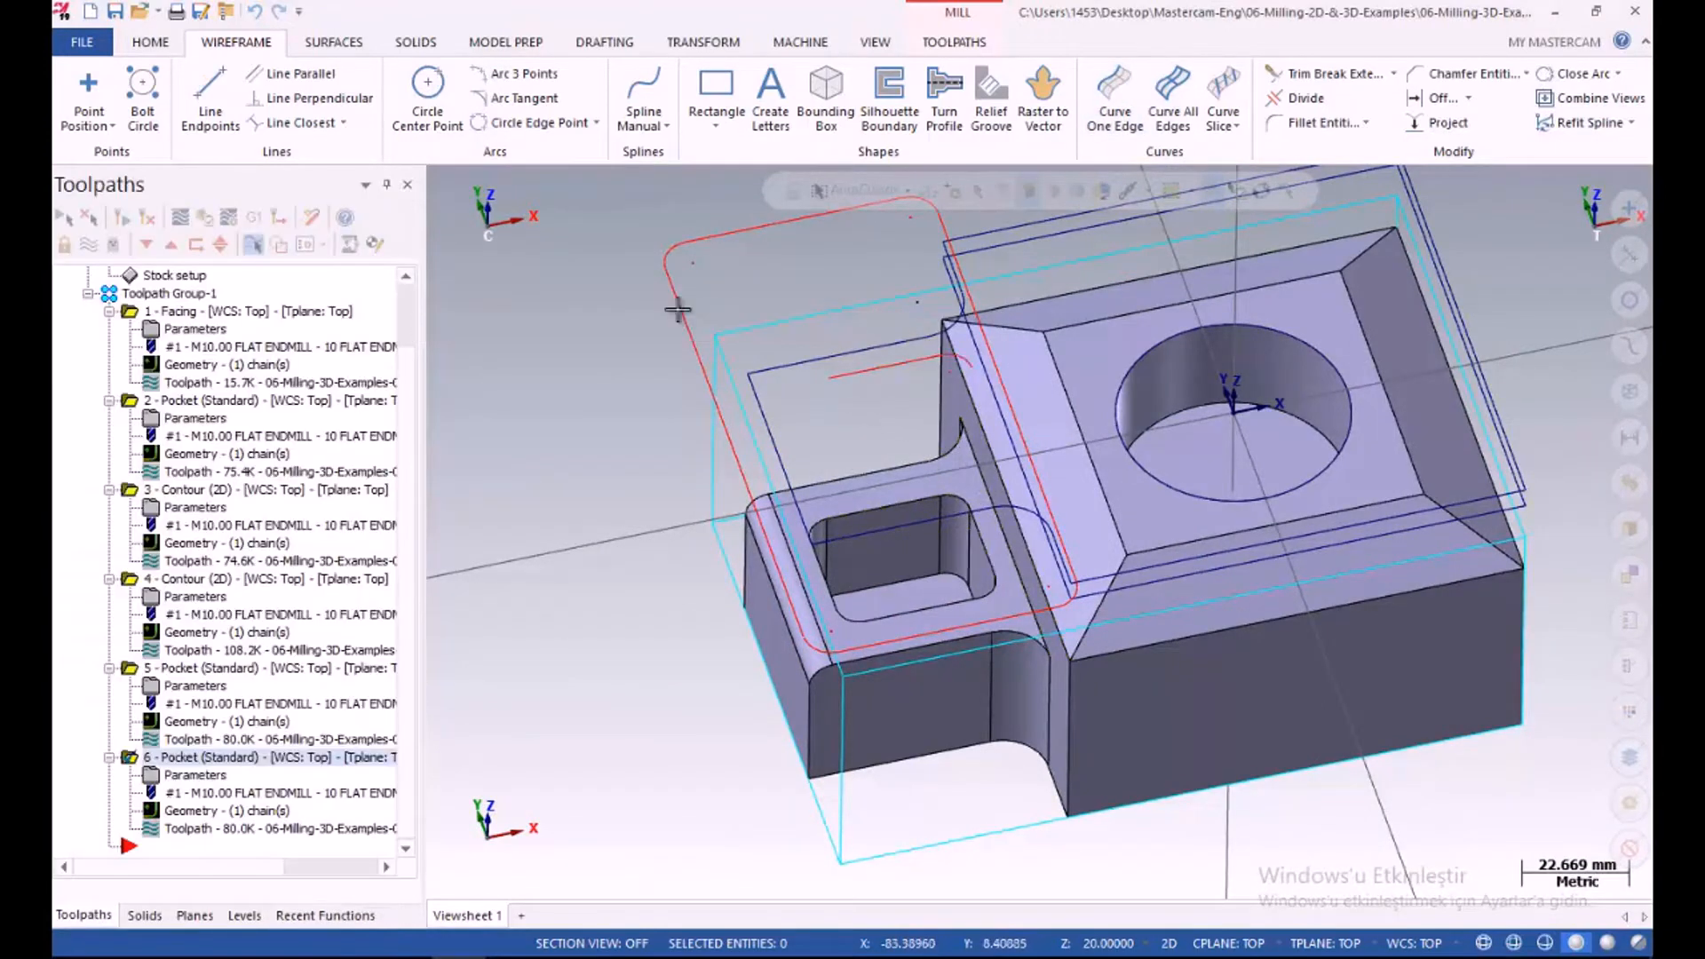
click(257, 12)
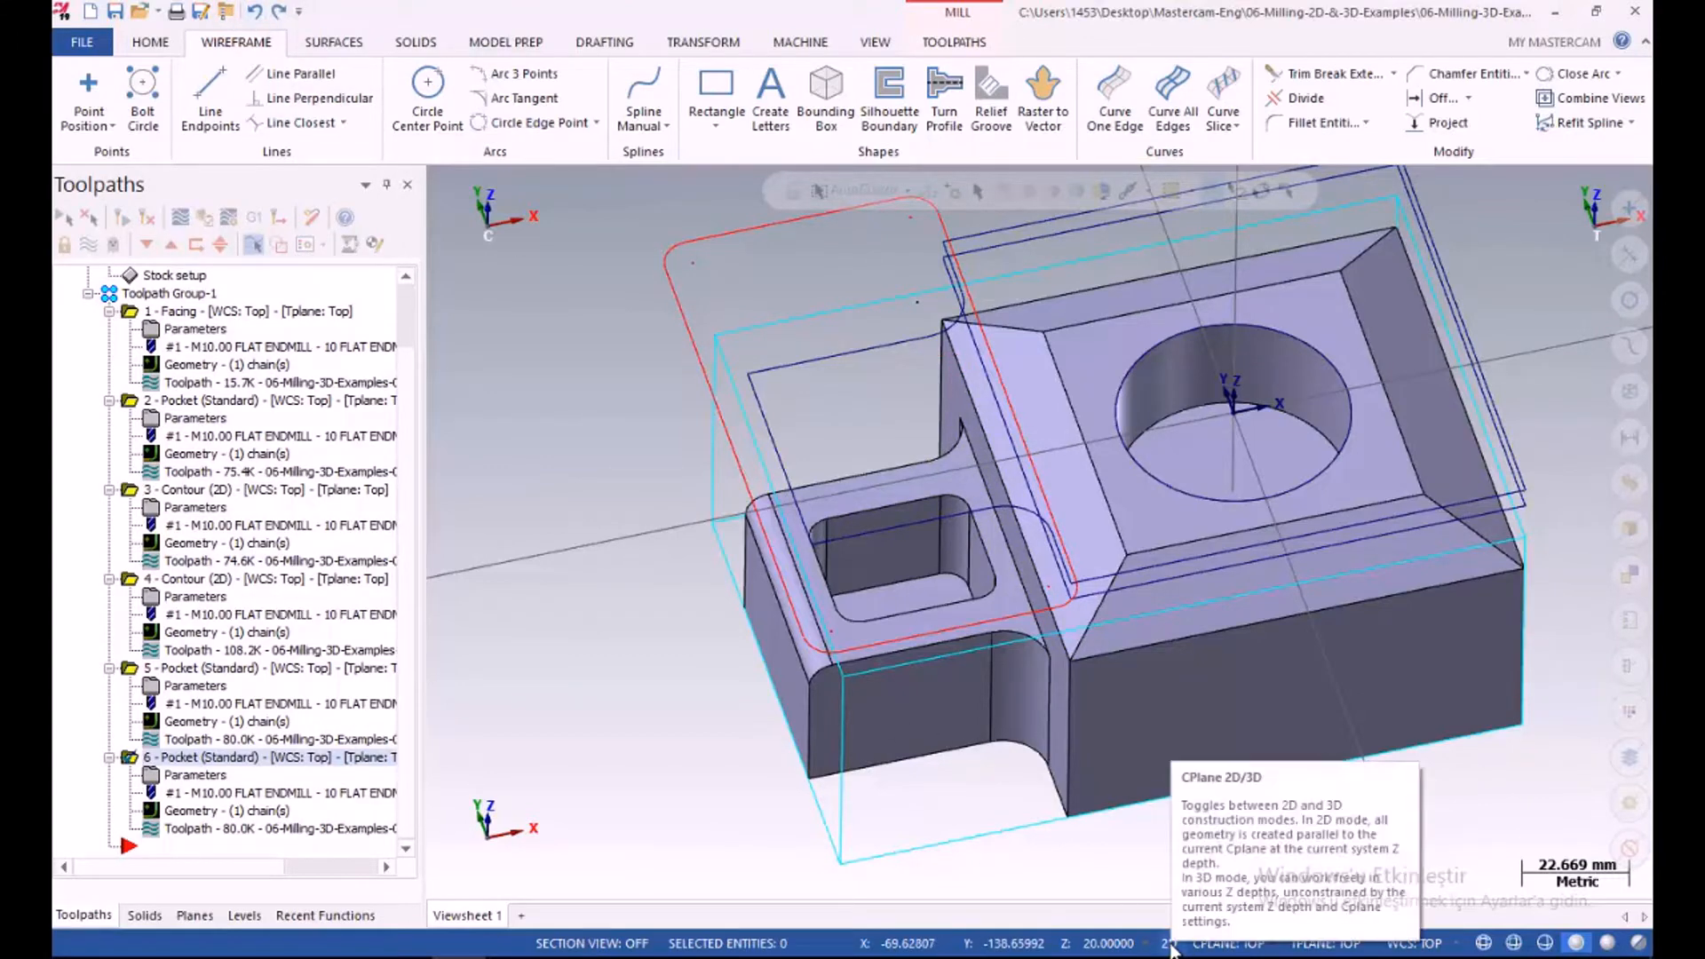
Set the construction depth to Z -25 from the small arm pocket's rim and create curves on all edges of that rim
click(1065, 952)
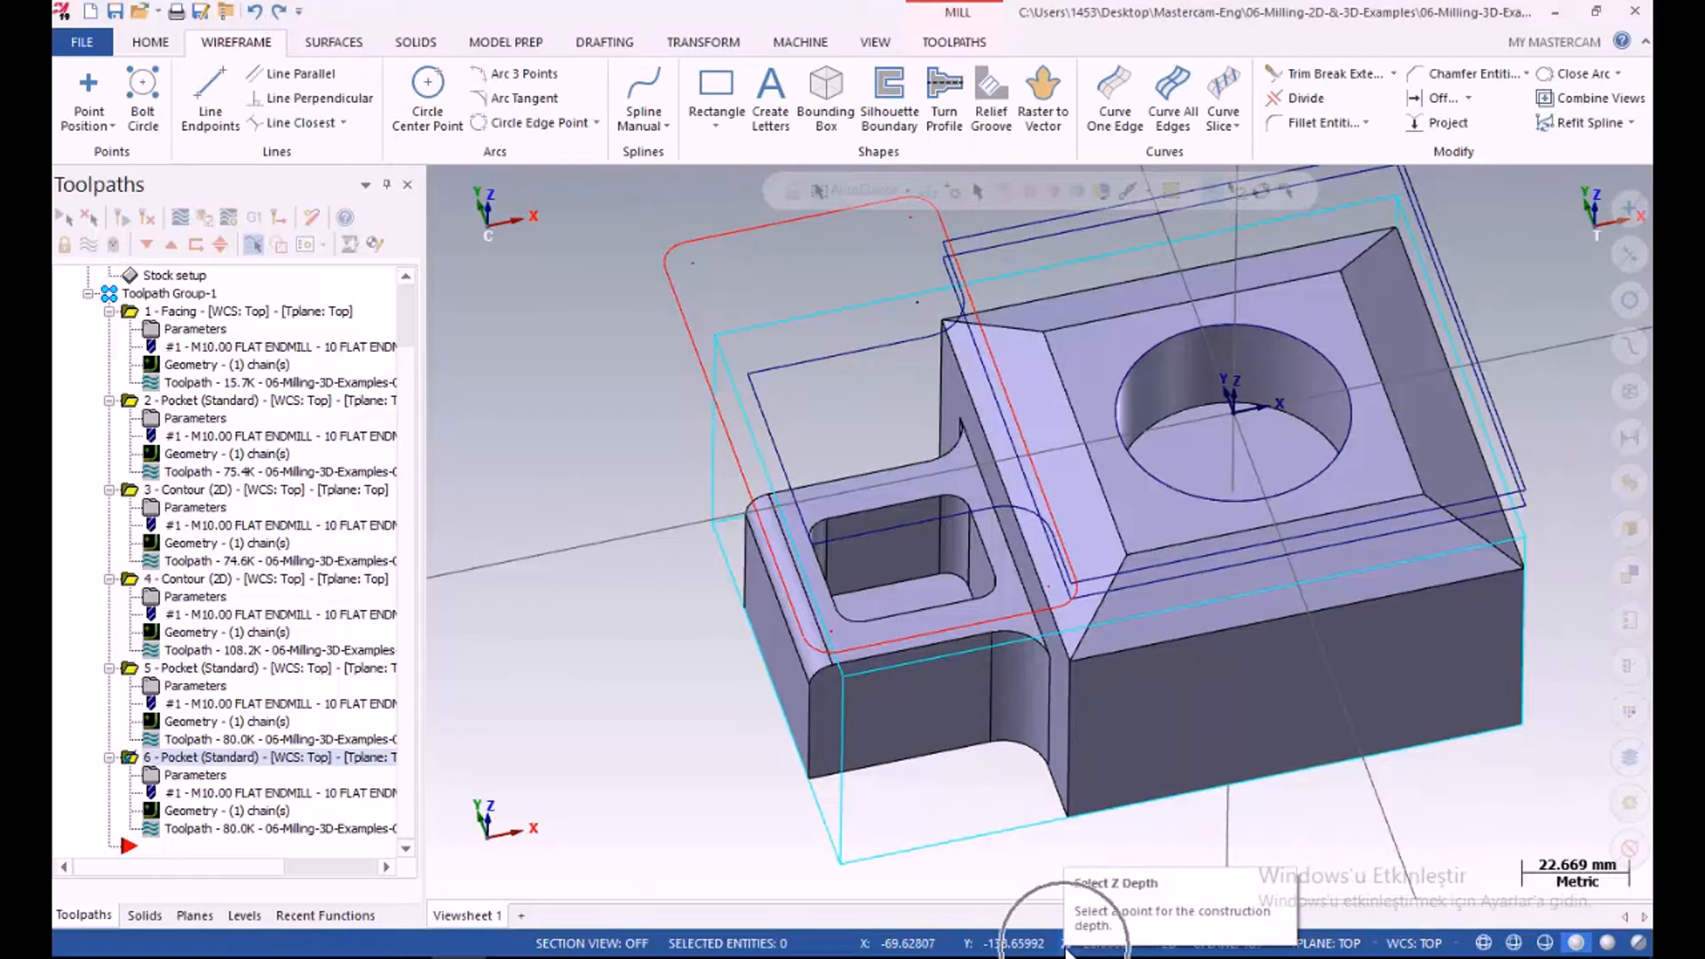
click(824, 524)
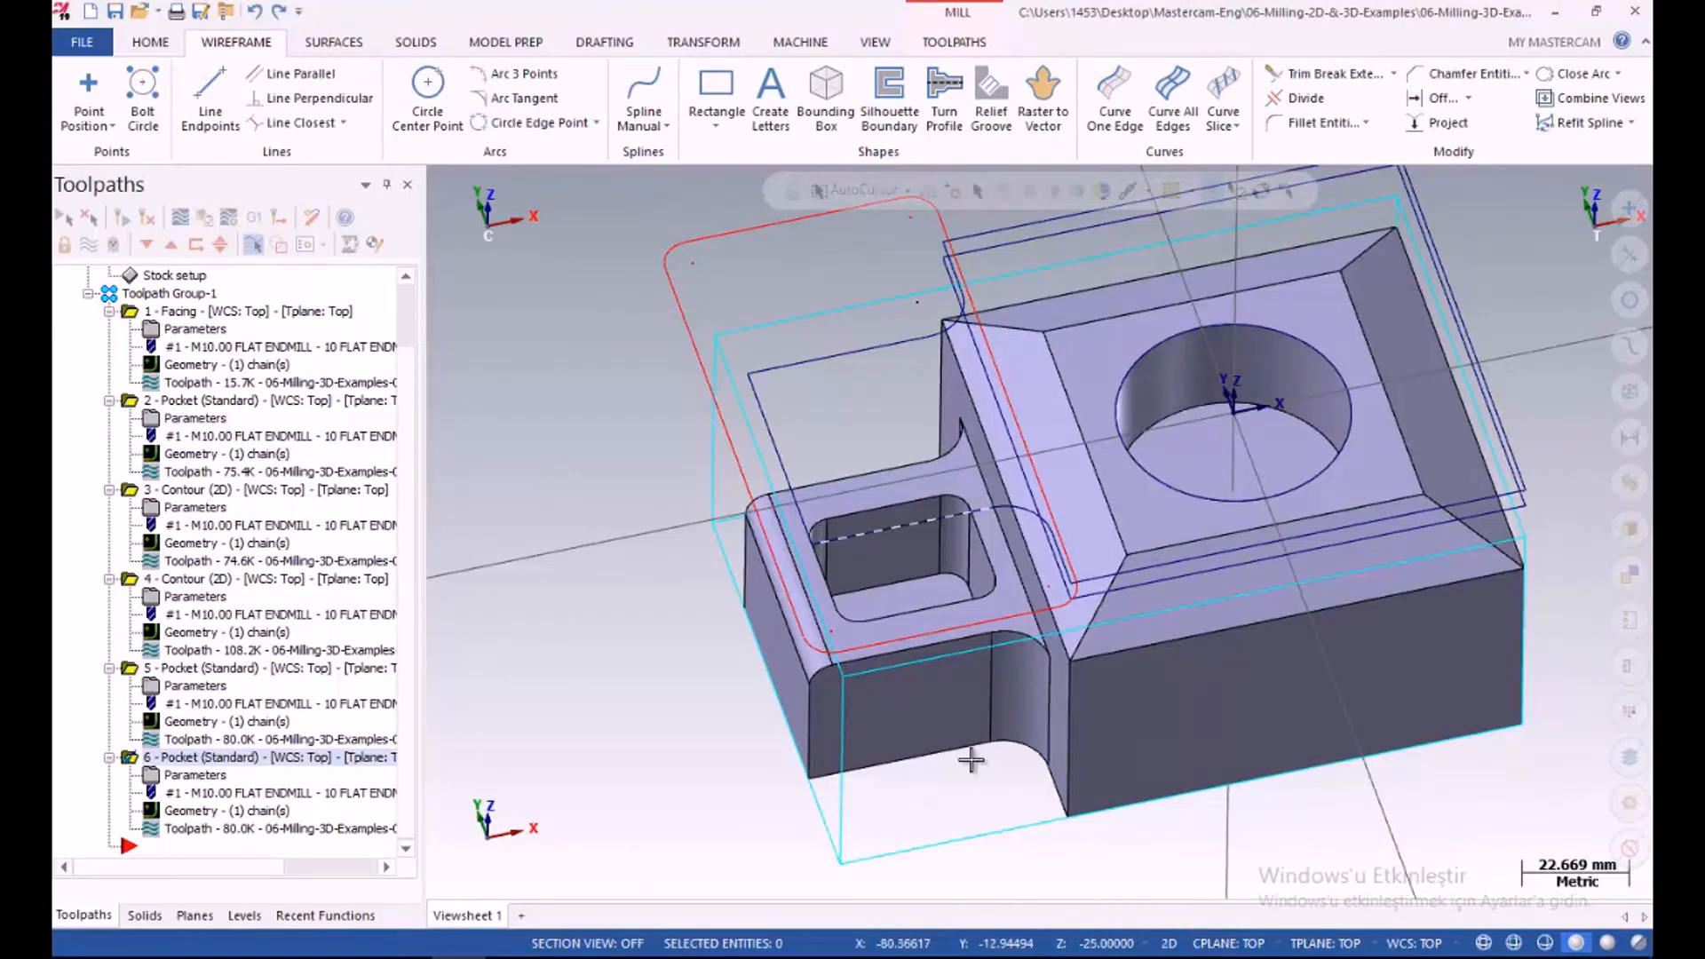
click(1104, 948)
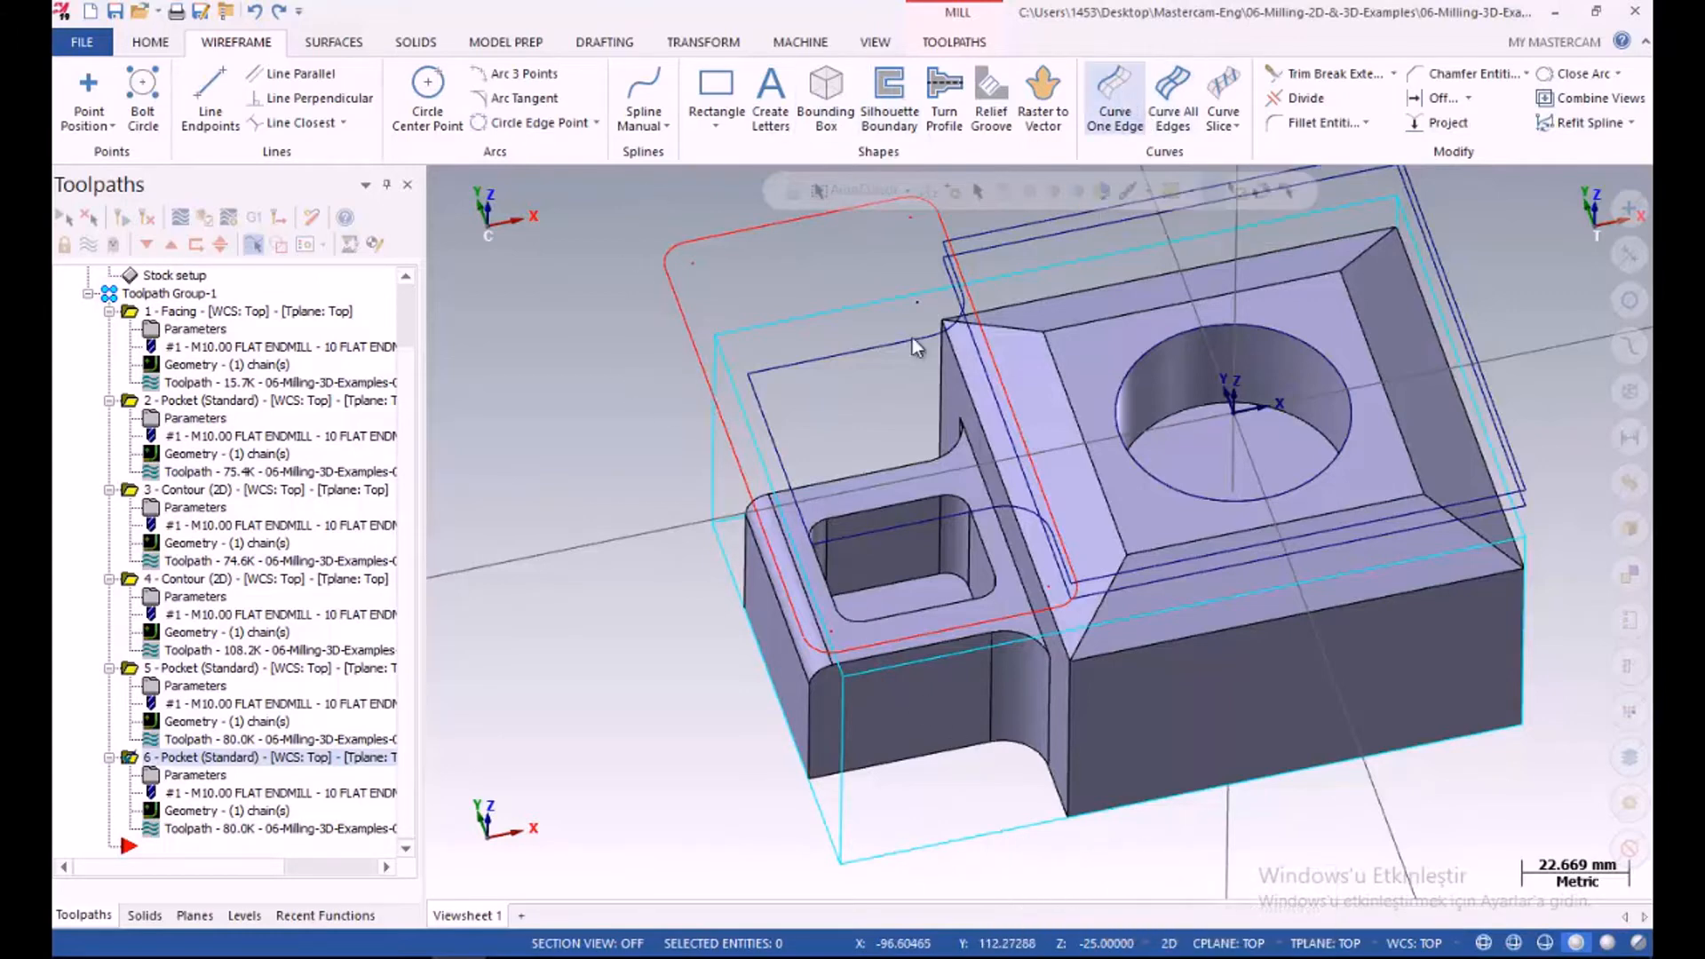
click(1115, 97)
click(812, 525)
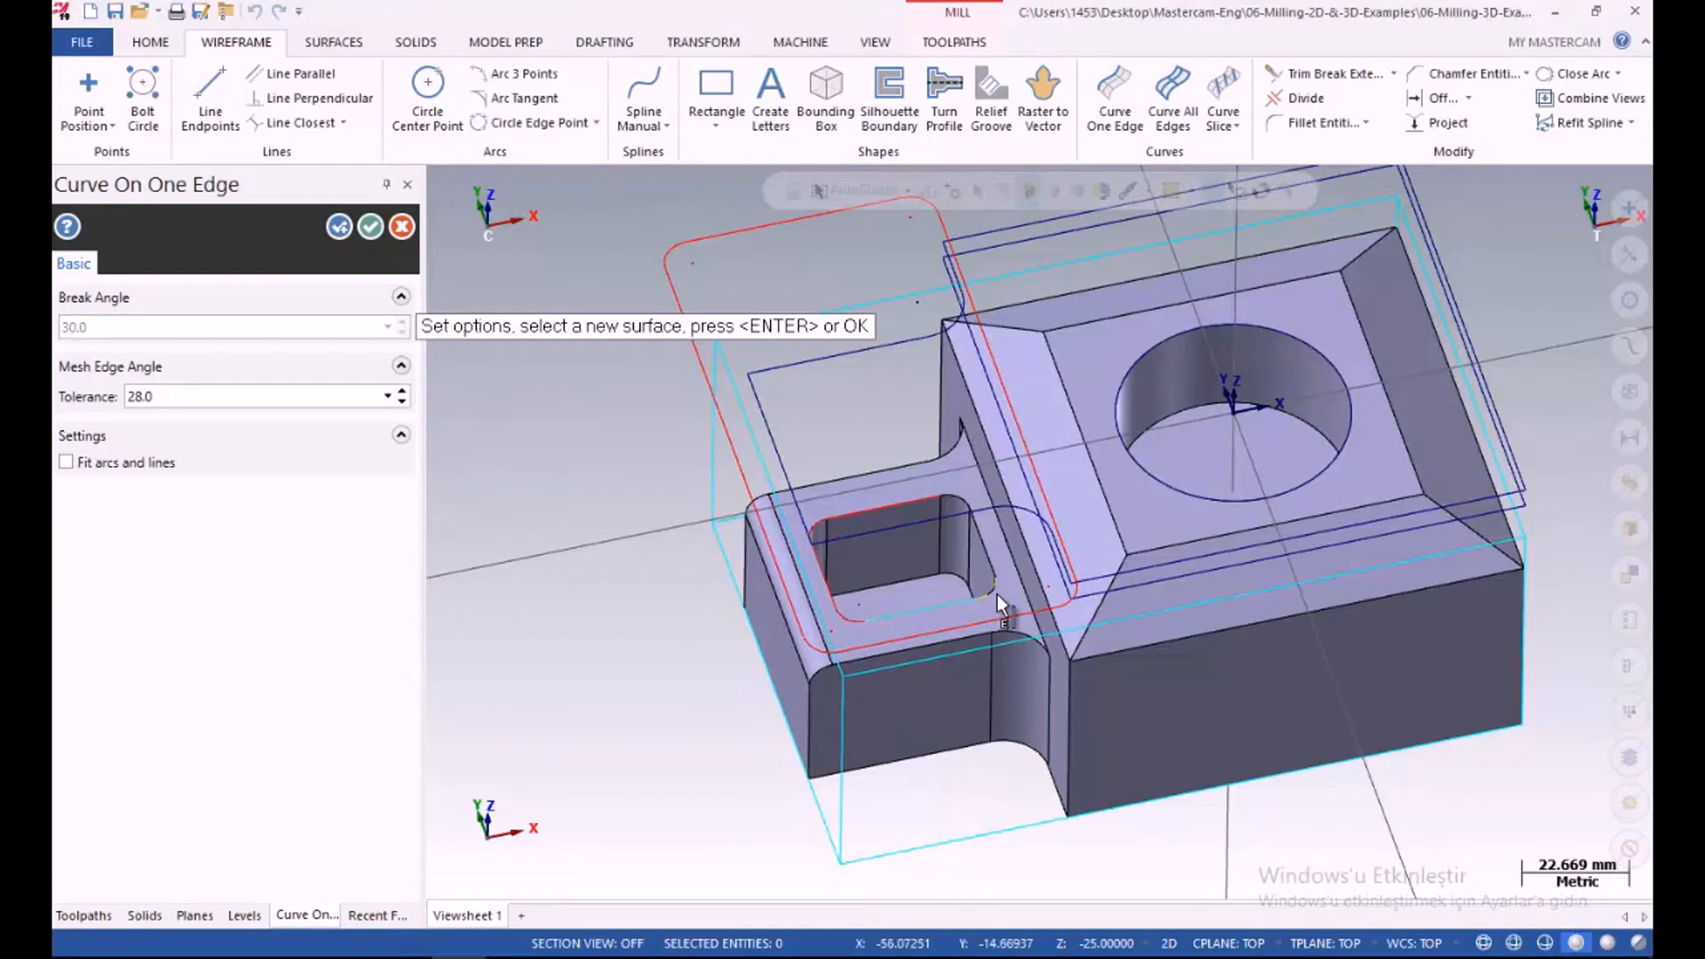
click(370, 226)
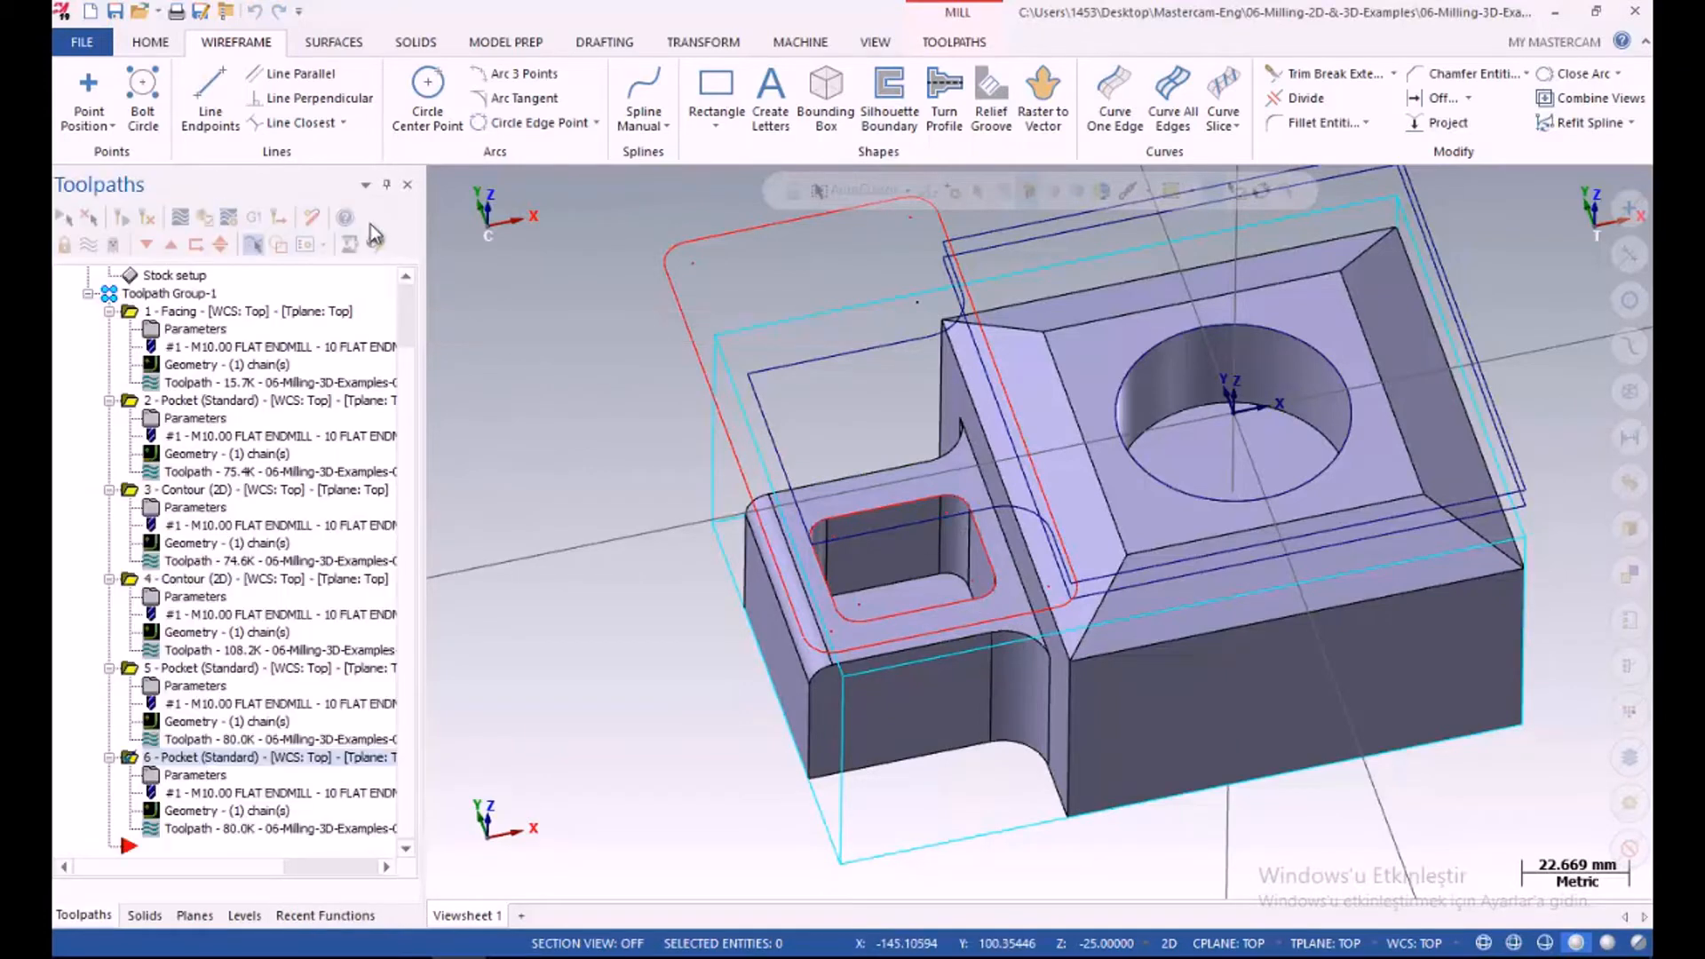
Replace the hole chain in the copied pocket operation with the closed rim curve of the small rectangular arm pocket
click(201, 811)
right_click(289, 251)
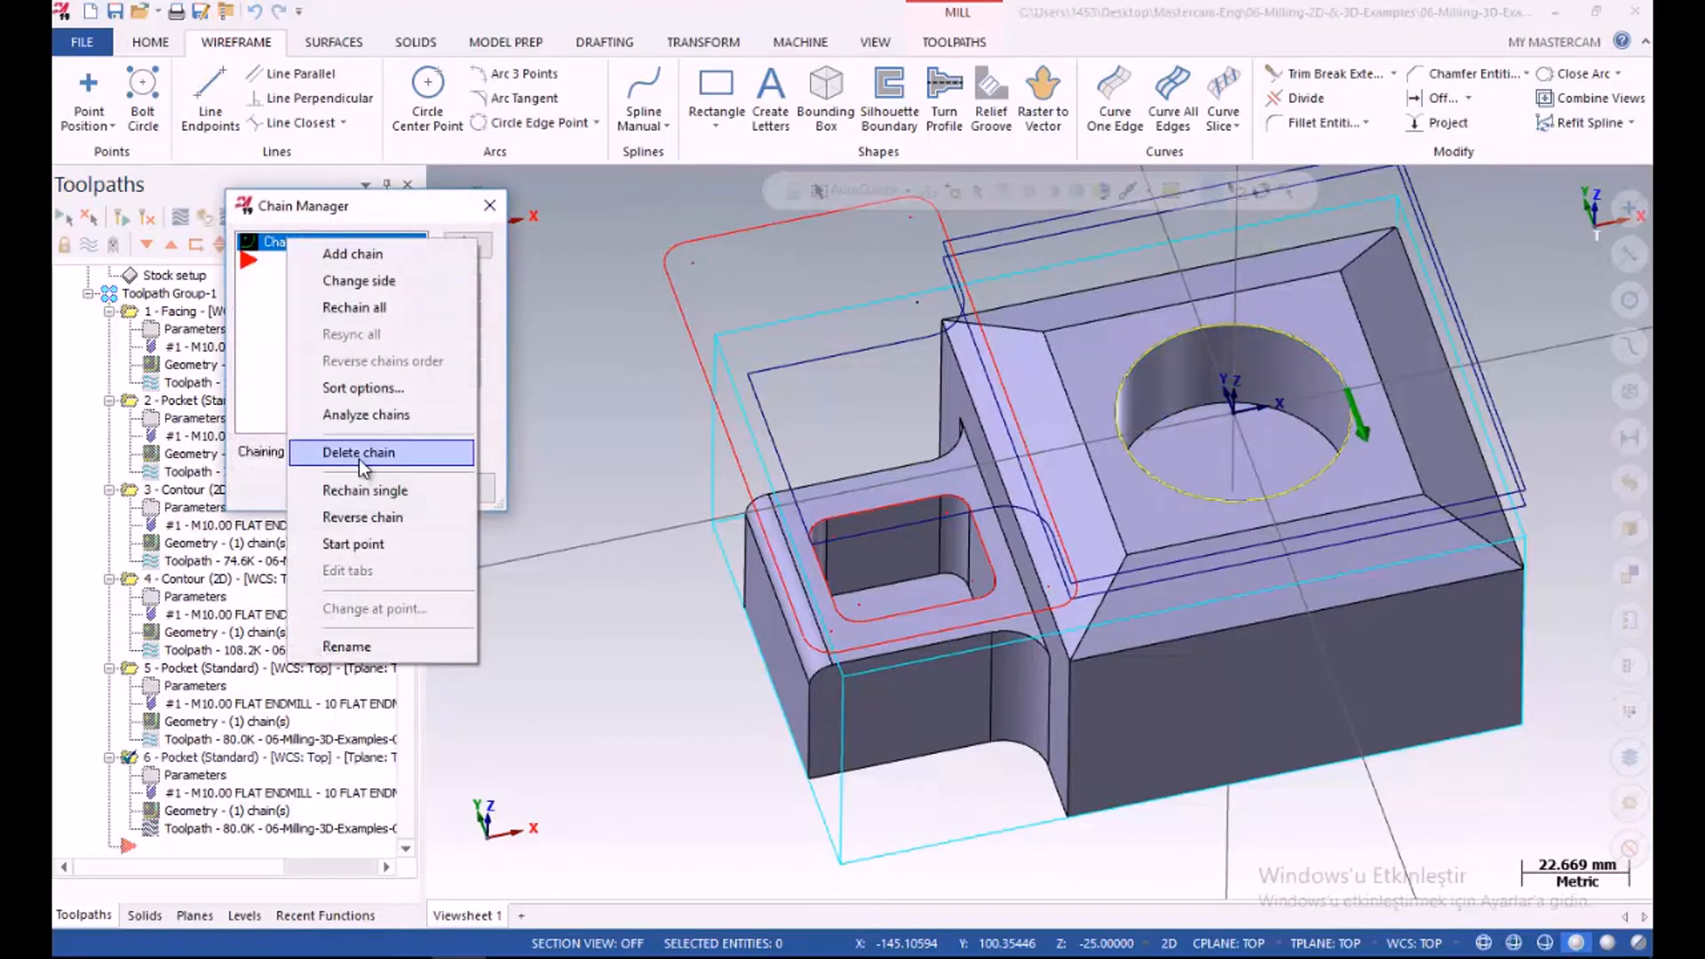
click(362, 450)
right_click(294, 309)
click(315, 322)
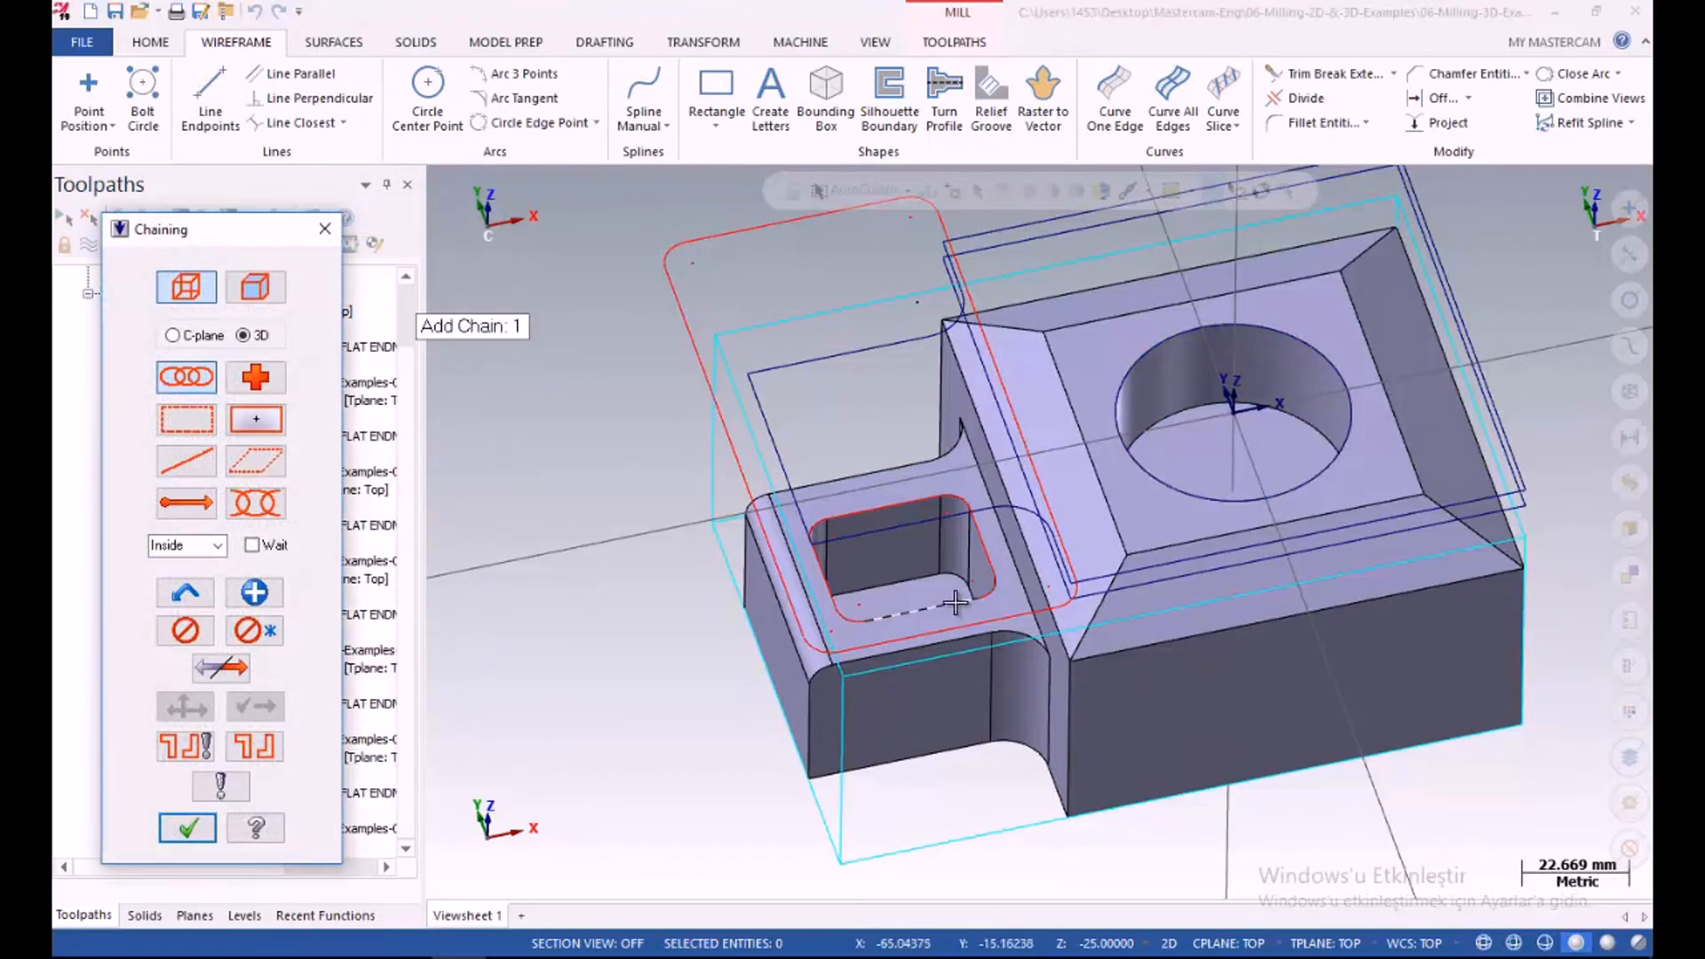
click(963, 602)
click(205, 829)
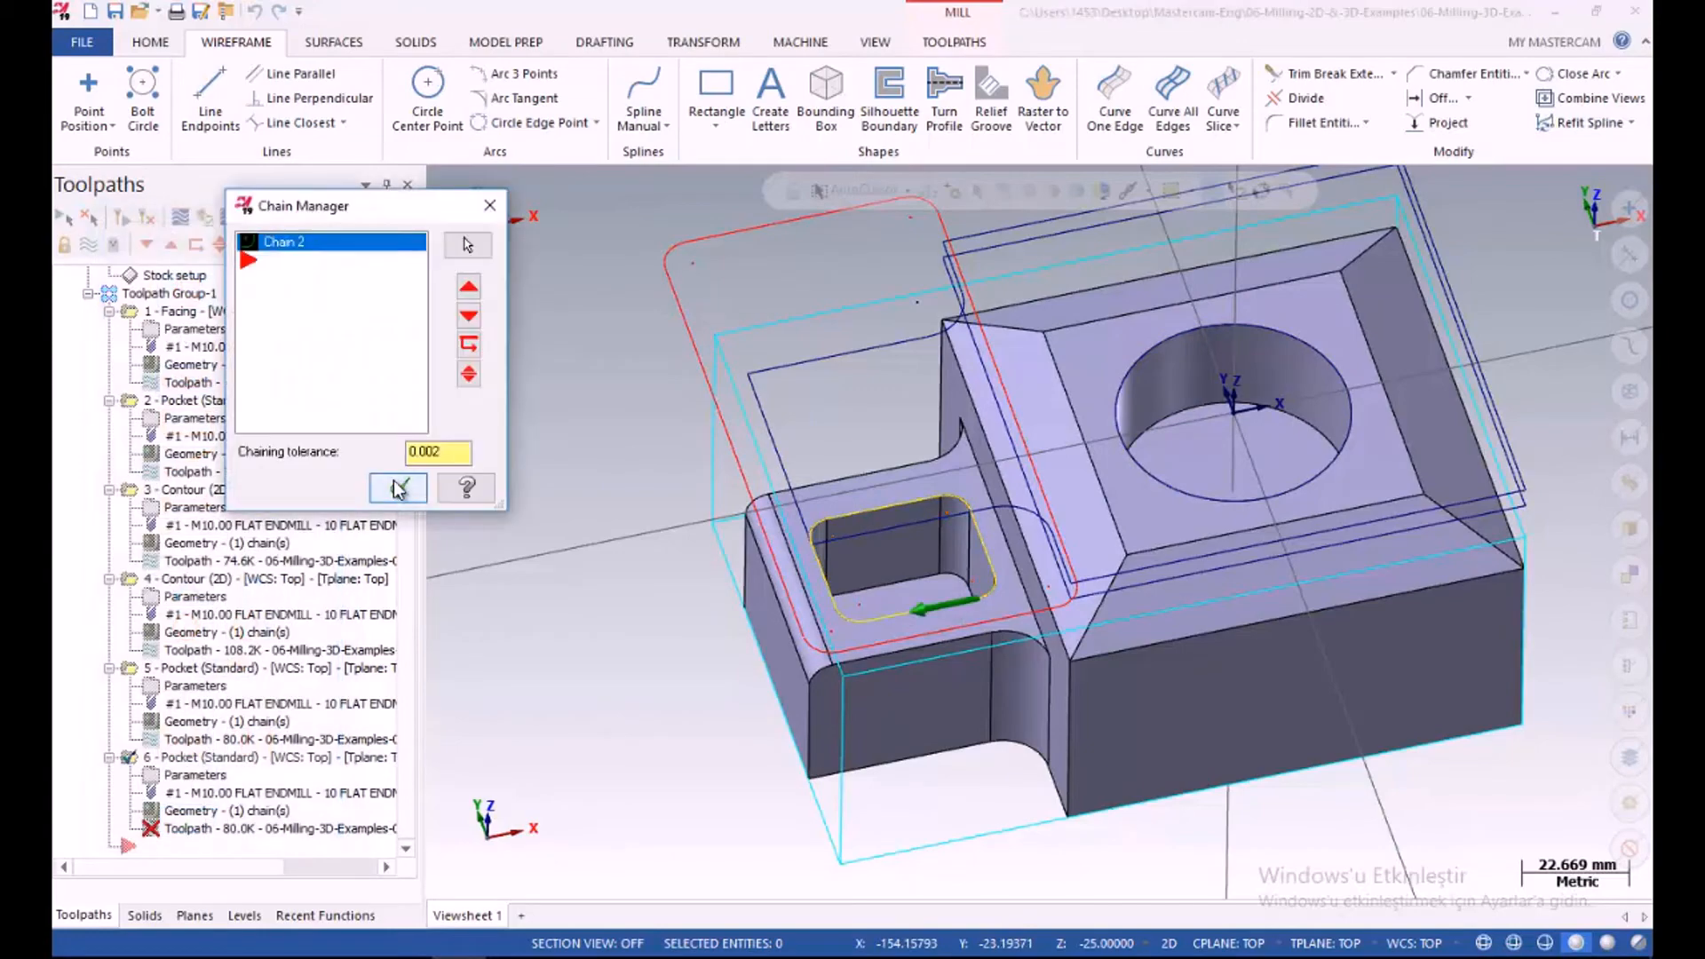
click(398, 487)
Set the copied pocket's top of stock to -25 and depth to -50 by picking points on the small pocket's rim and floor
click(191, 774)
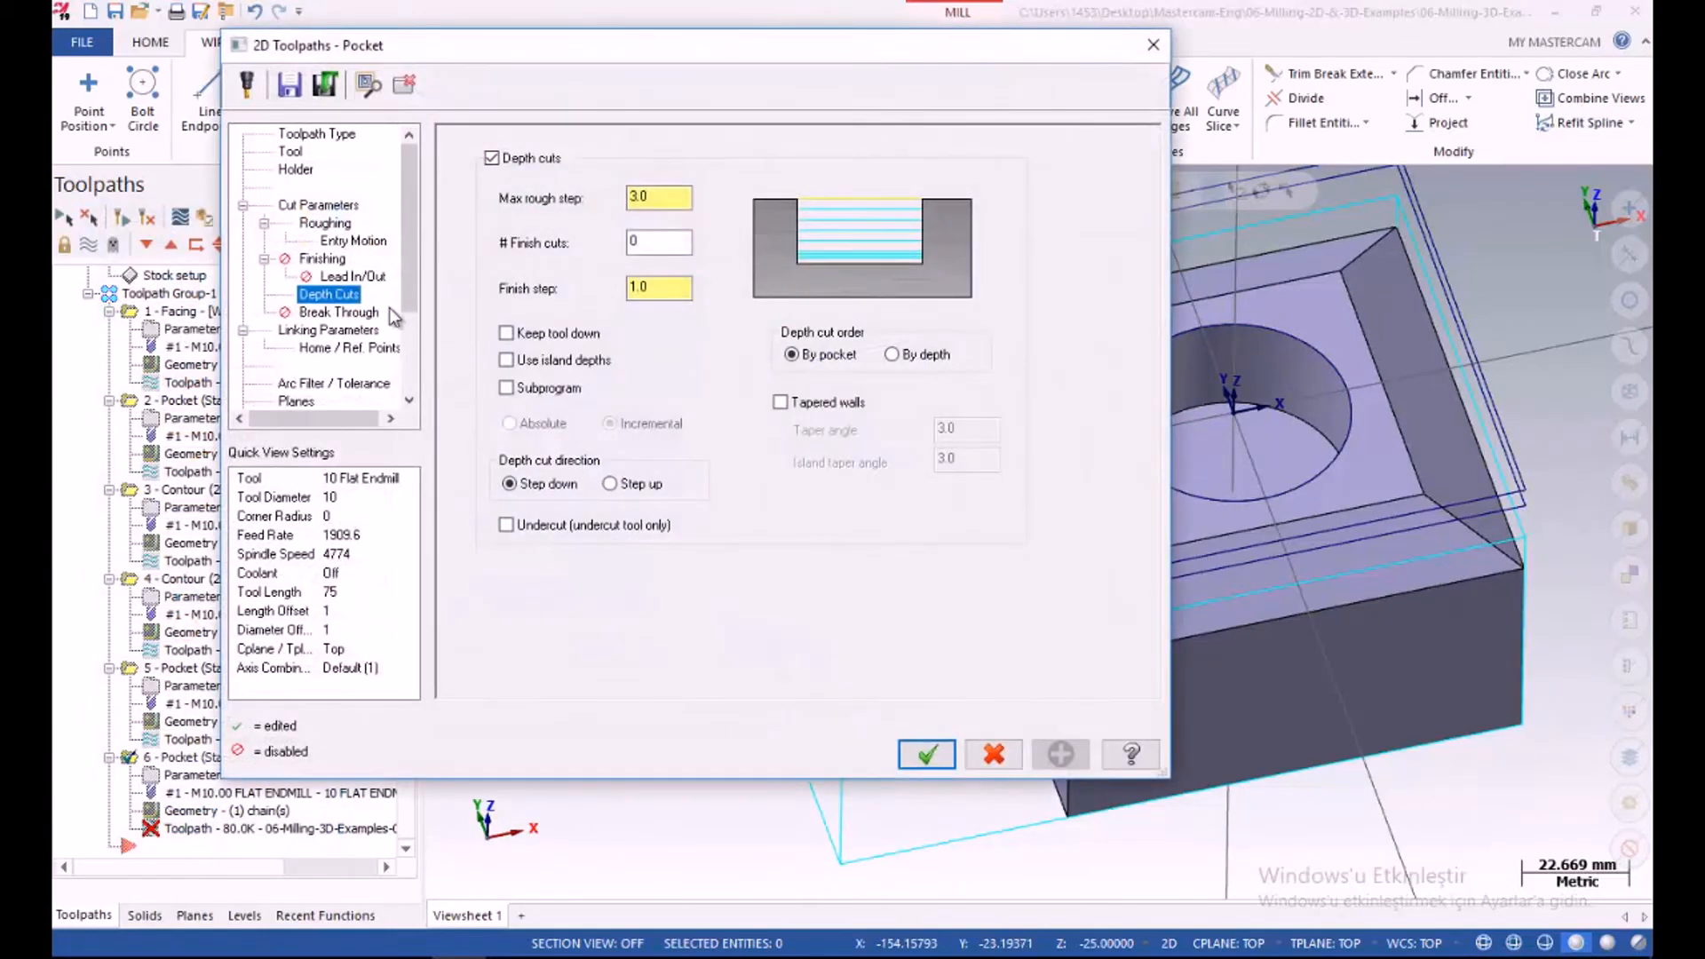
click(321, 333)
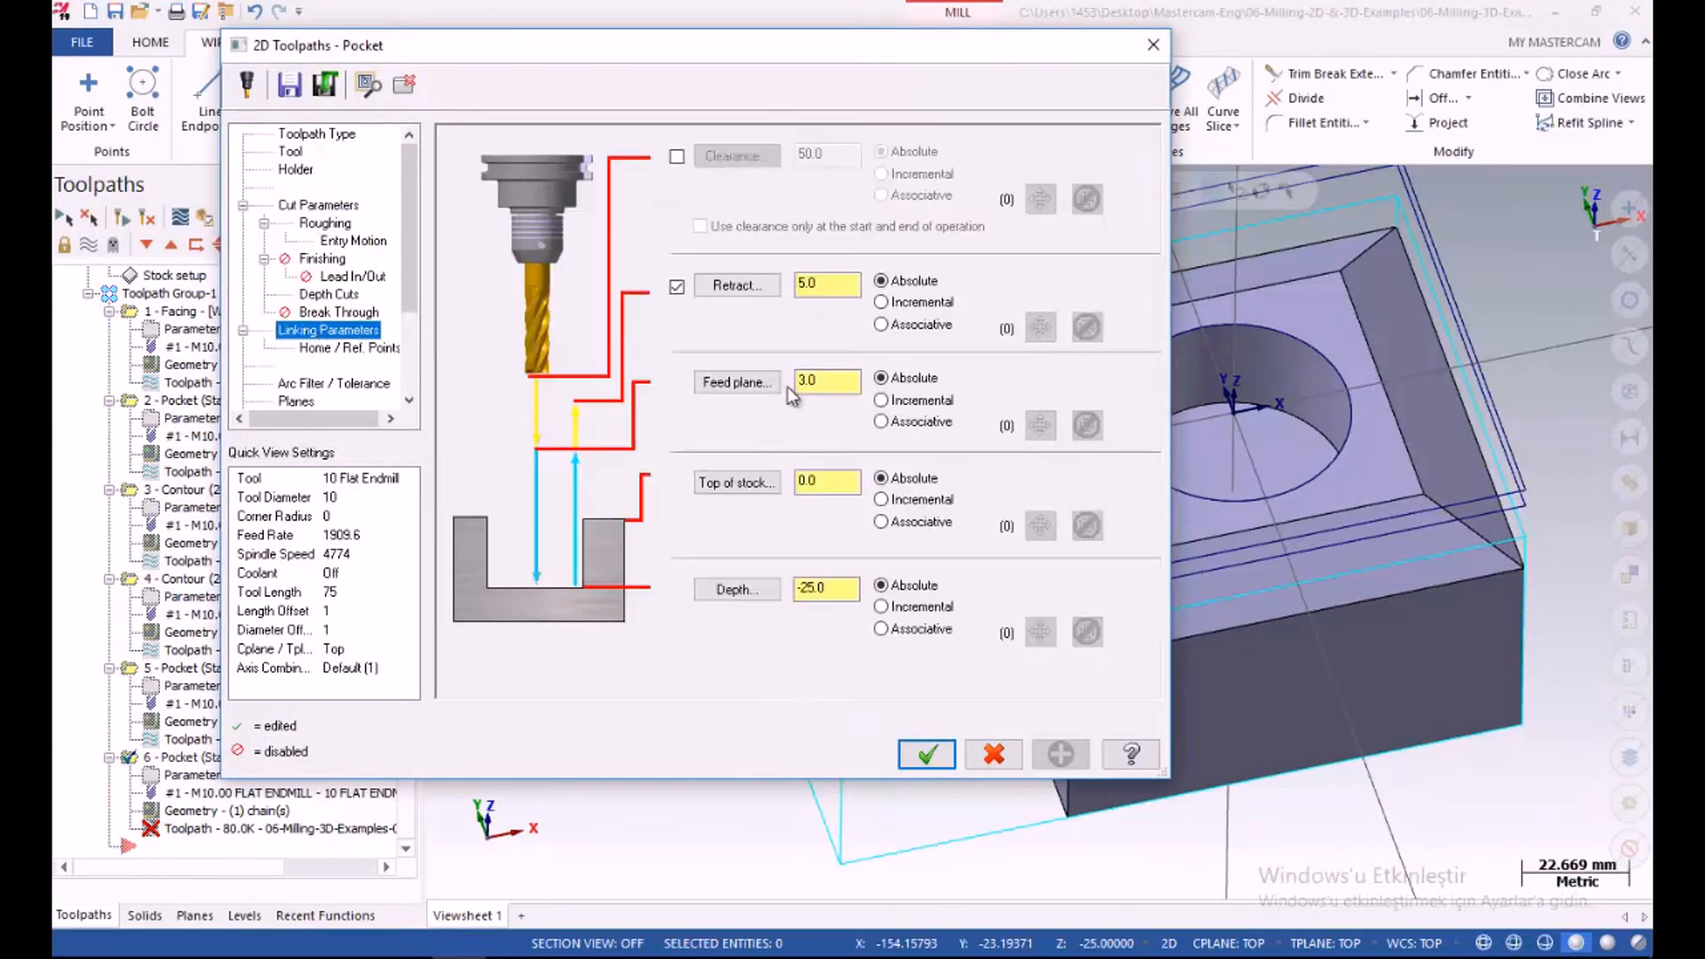
click(734, 482)
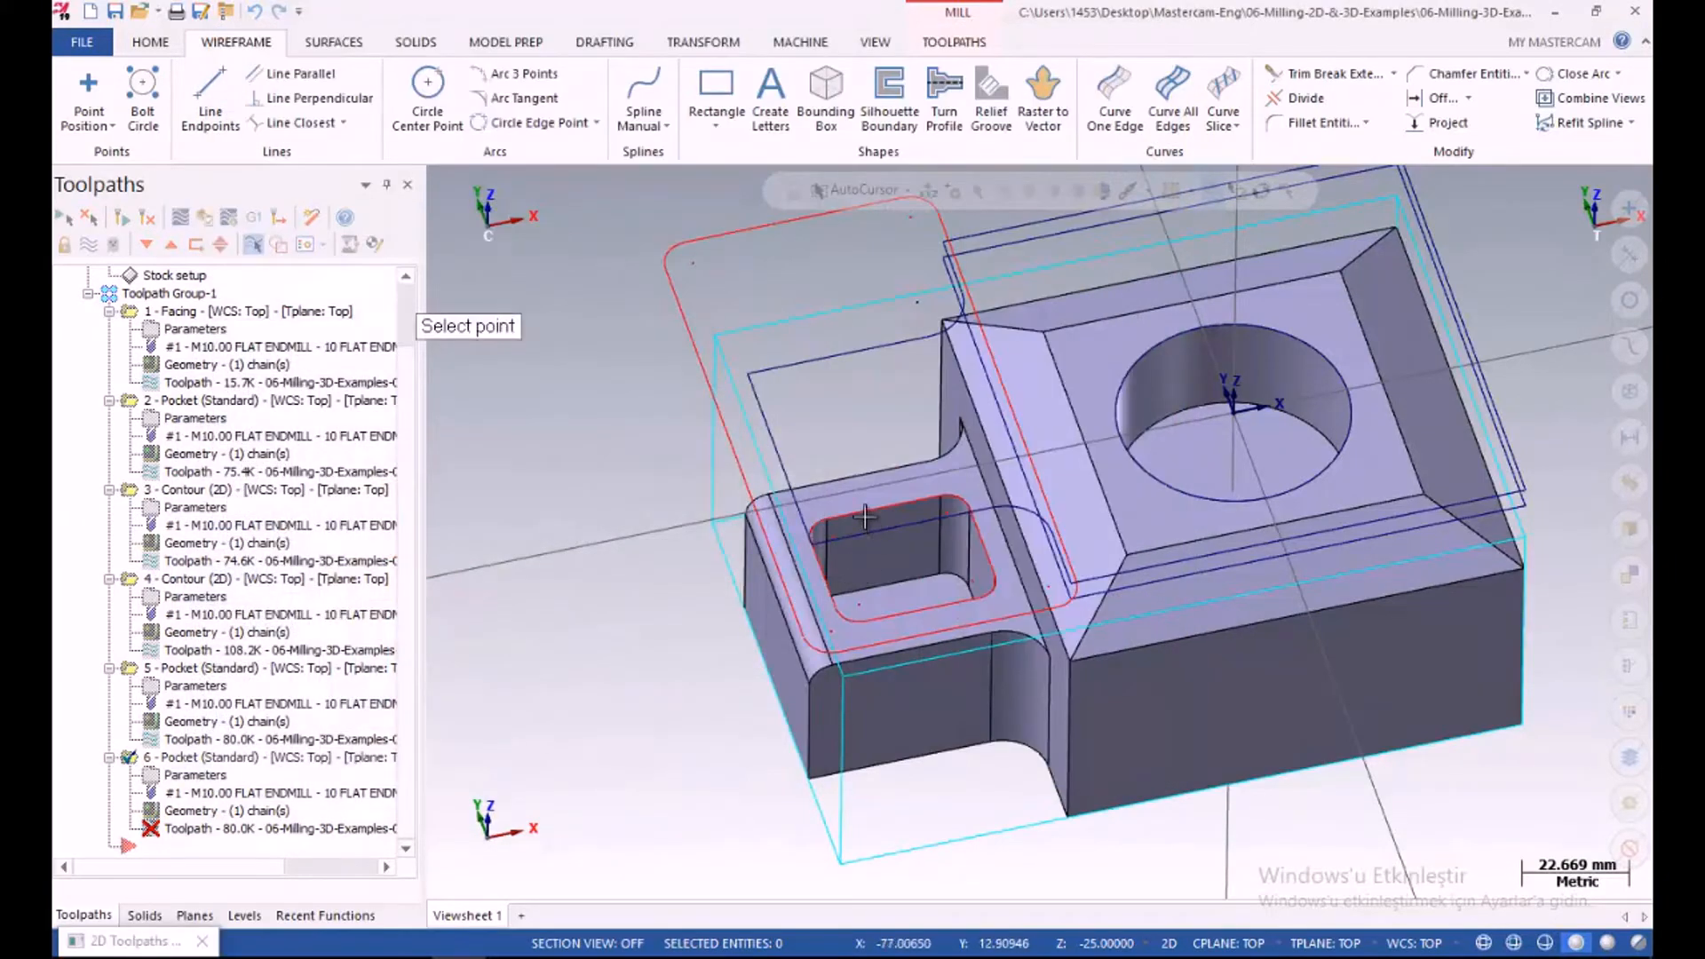
click(829, 518)
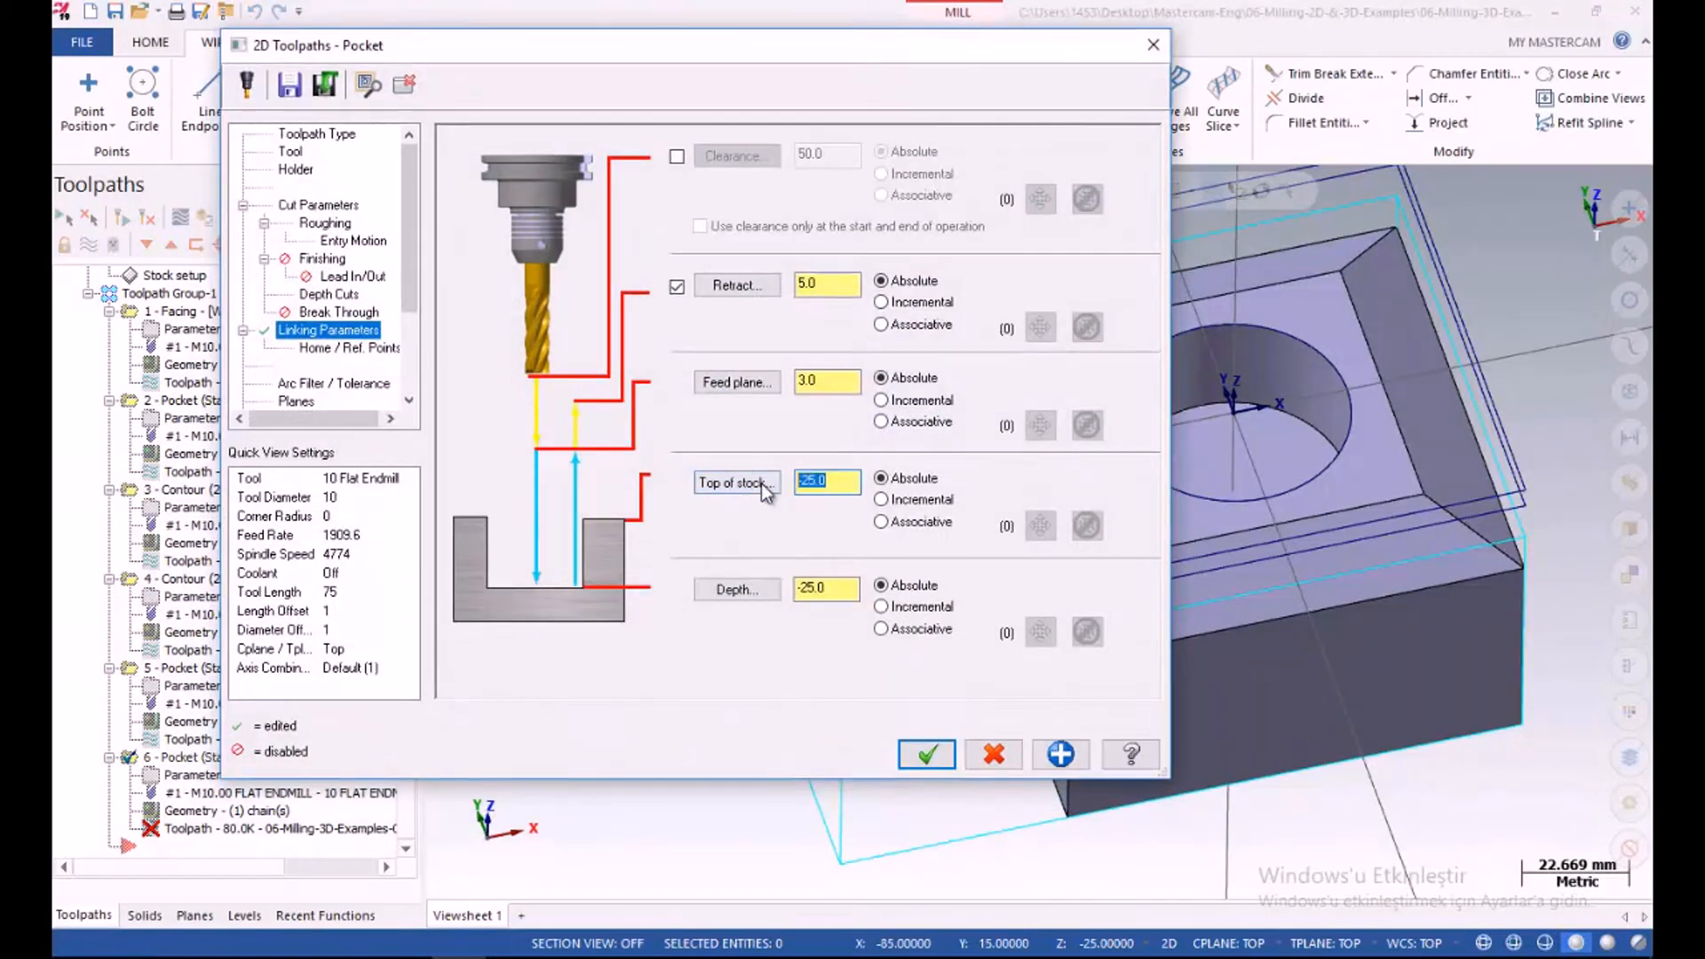
click(737, 589)
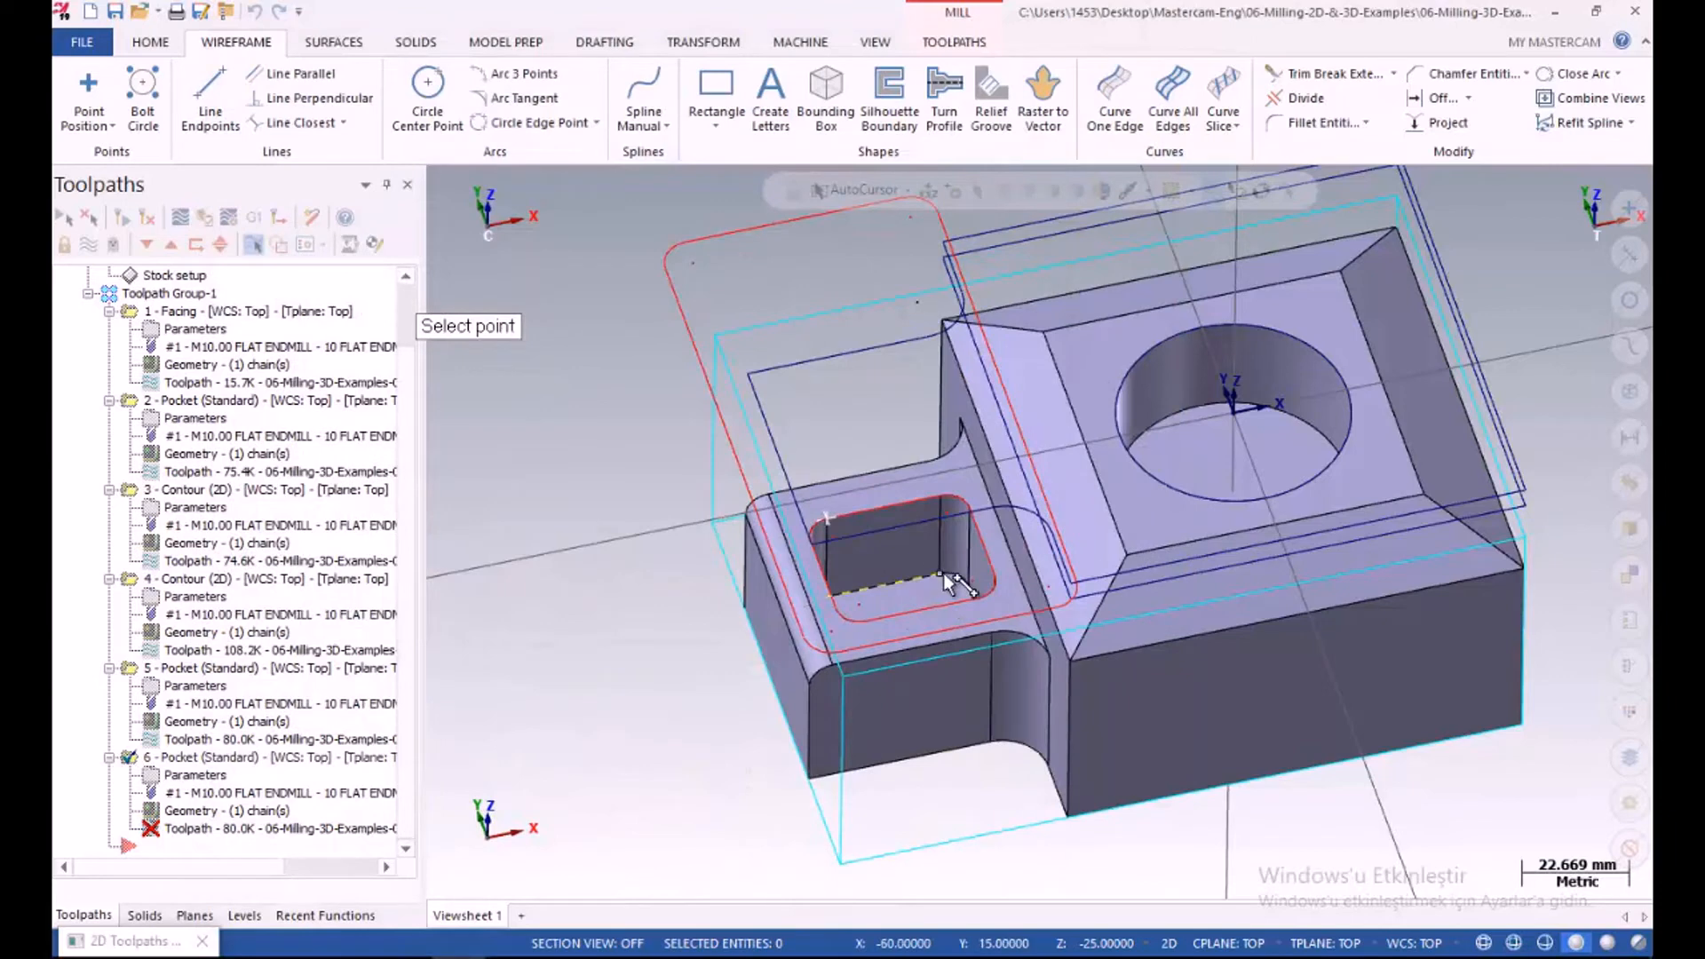
click(941, 577)
drag(844, 584, 765, 590)
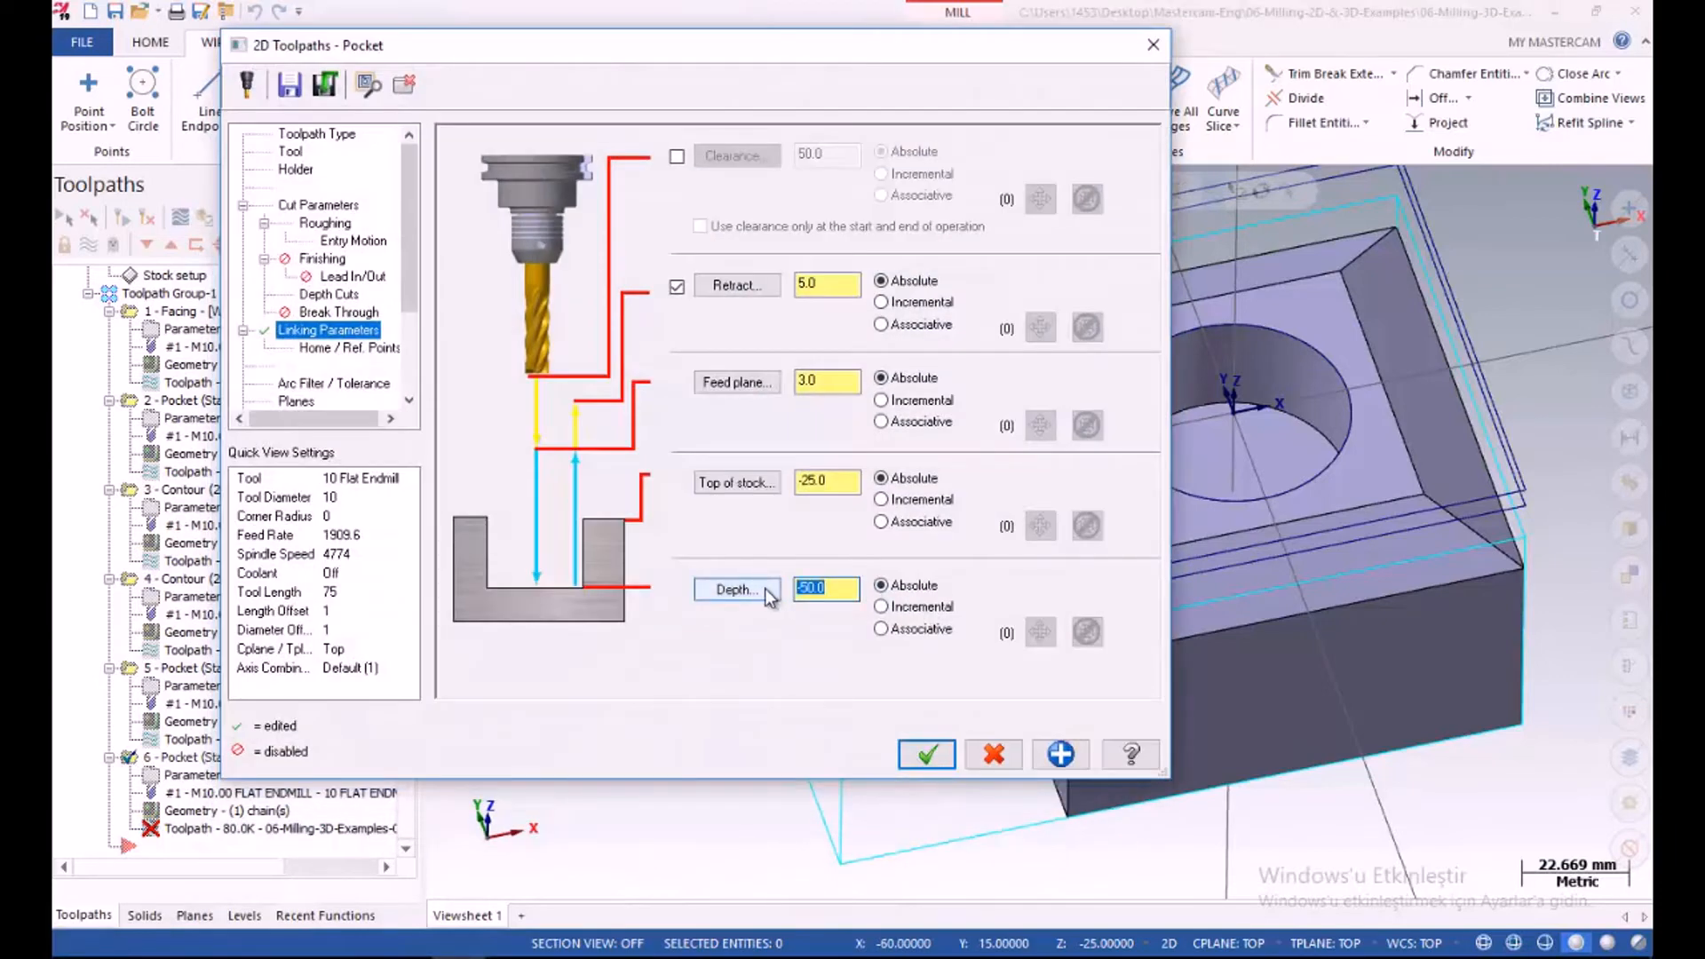
Review the small pocket's roughing and entry motion settings, accept the parameters and regenerate its toolpath
click(326, 225)
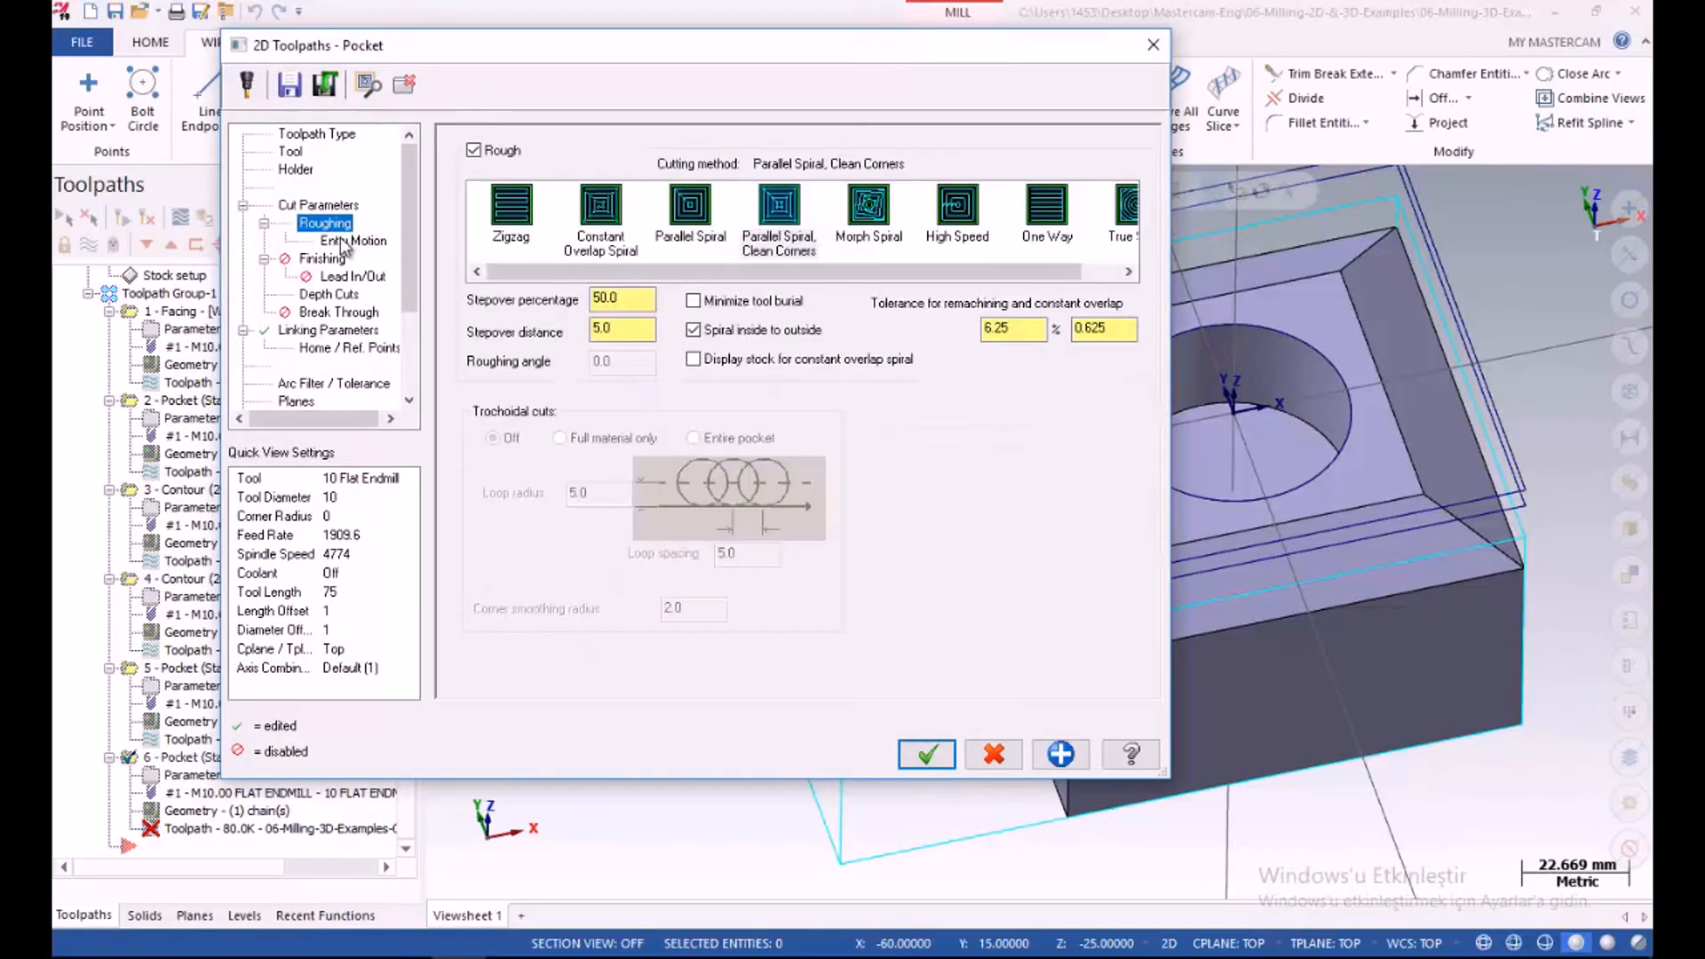
click(340, 240)
click(330, 225)
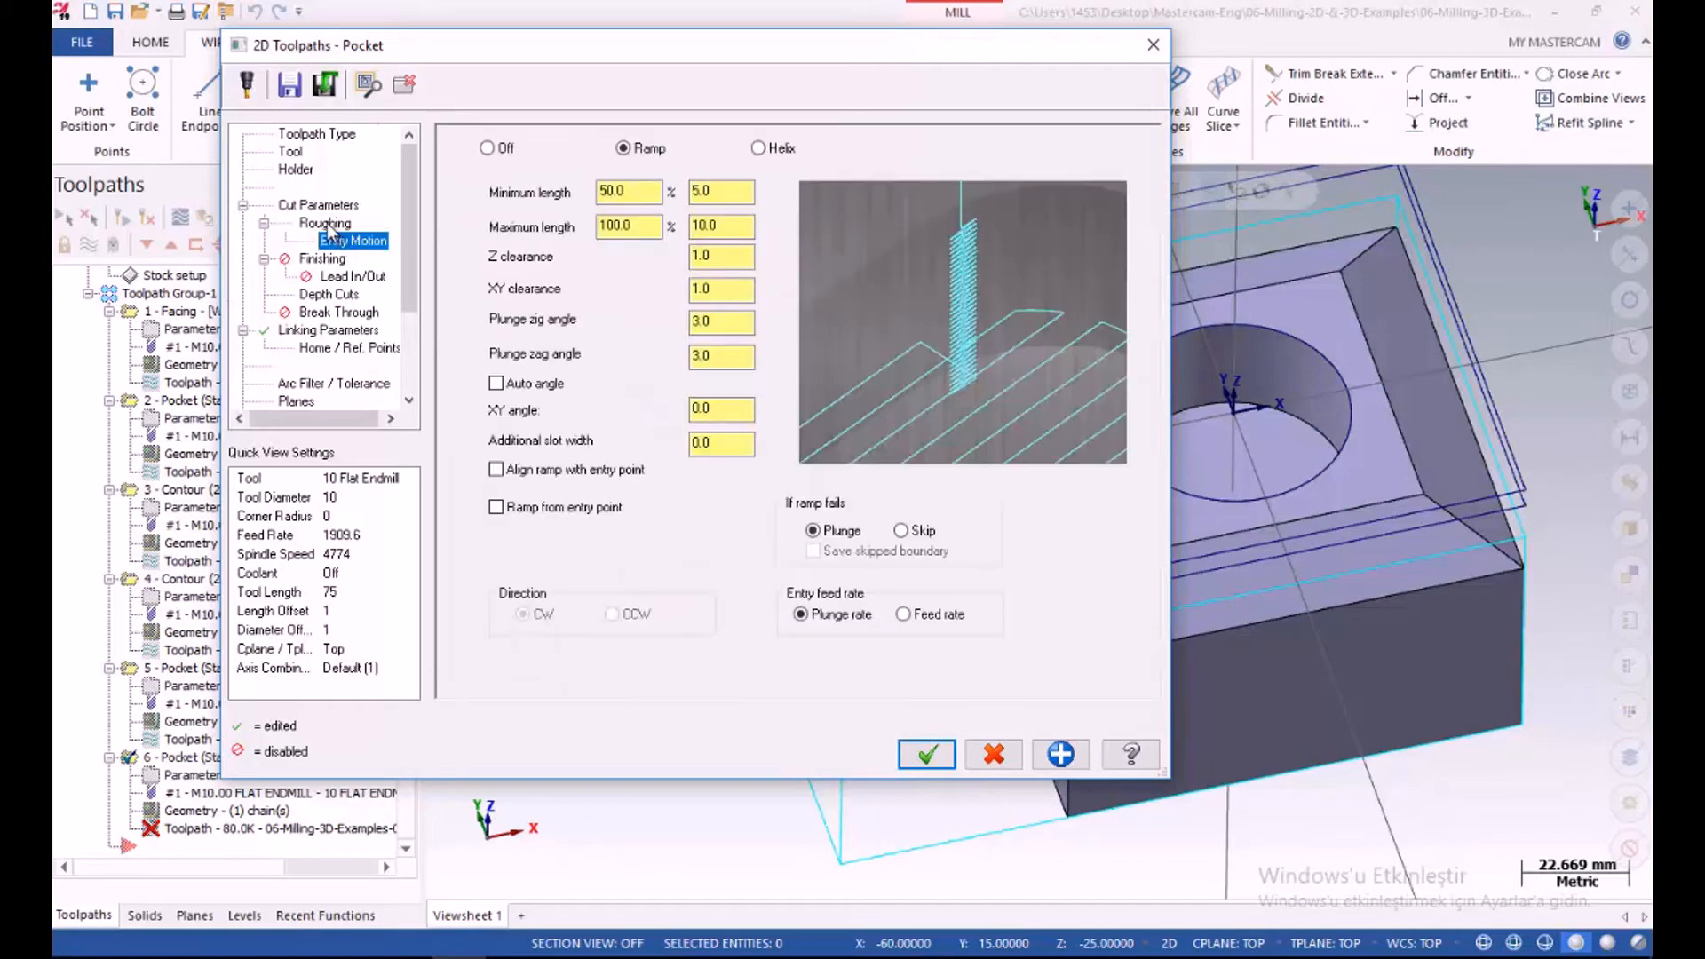
click(926, 756)
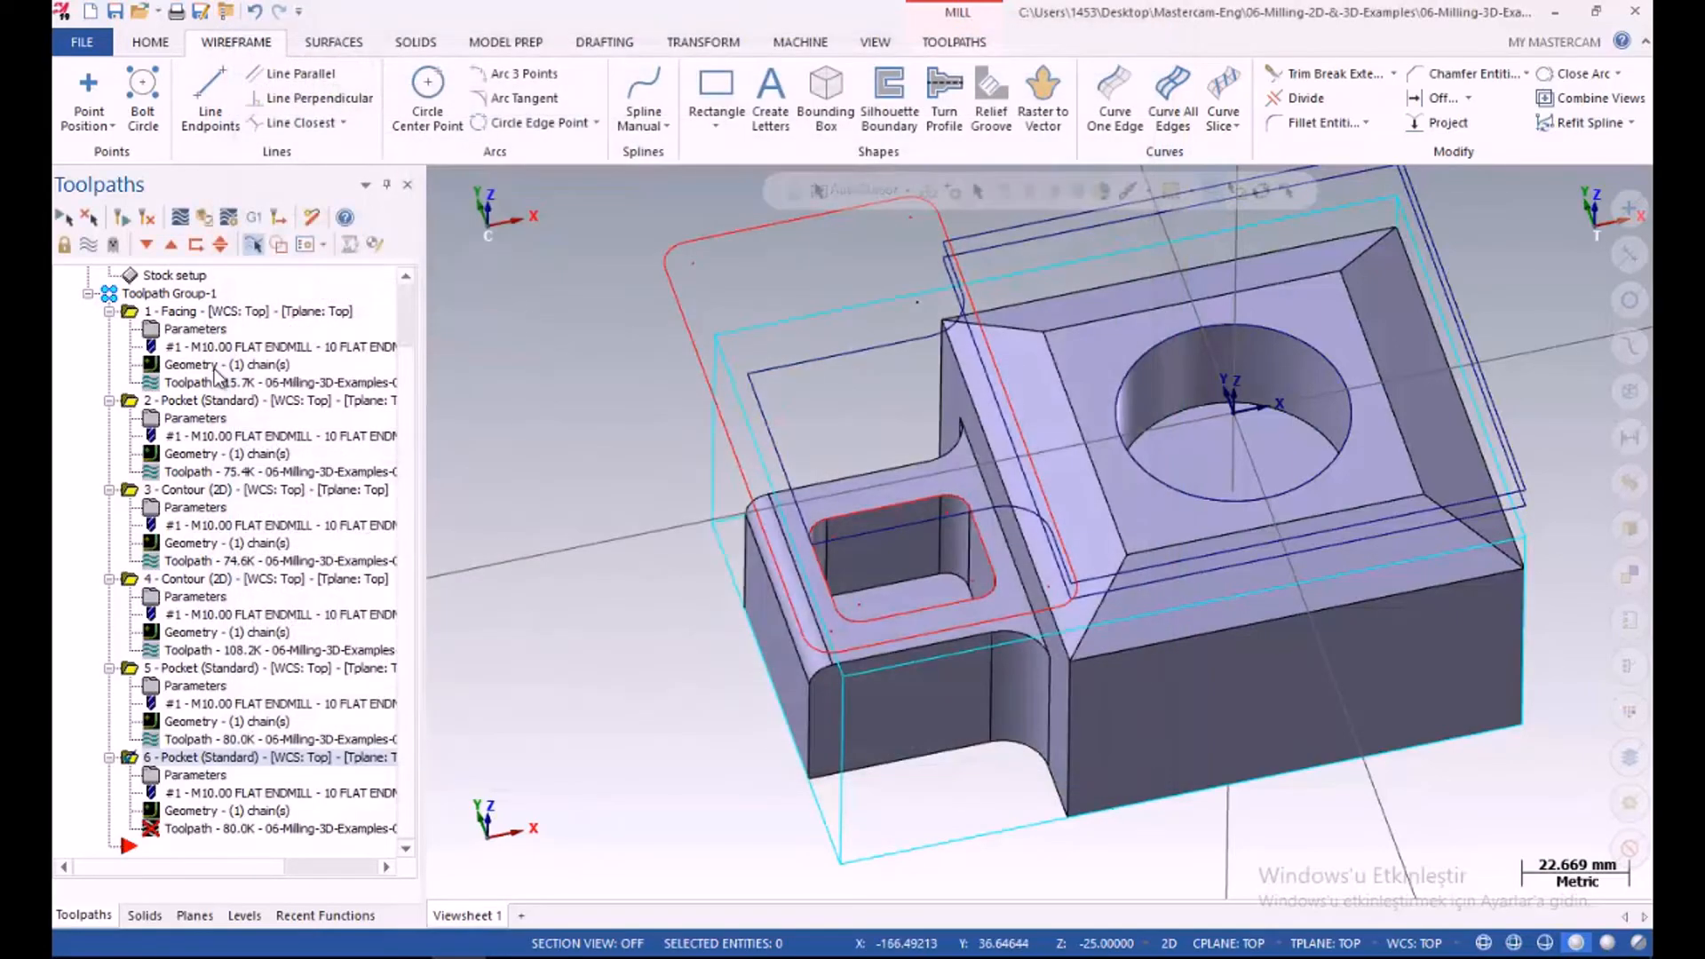
click(151, 220)
middle_drag(460, 426, 1009, 554)
Select all operations, display their toolpaths together on the part and hide them again
click(59, 215)
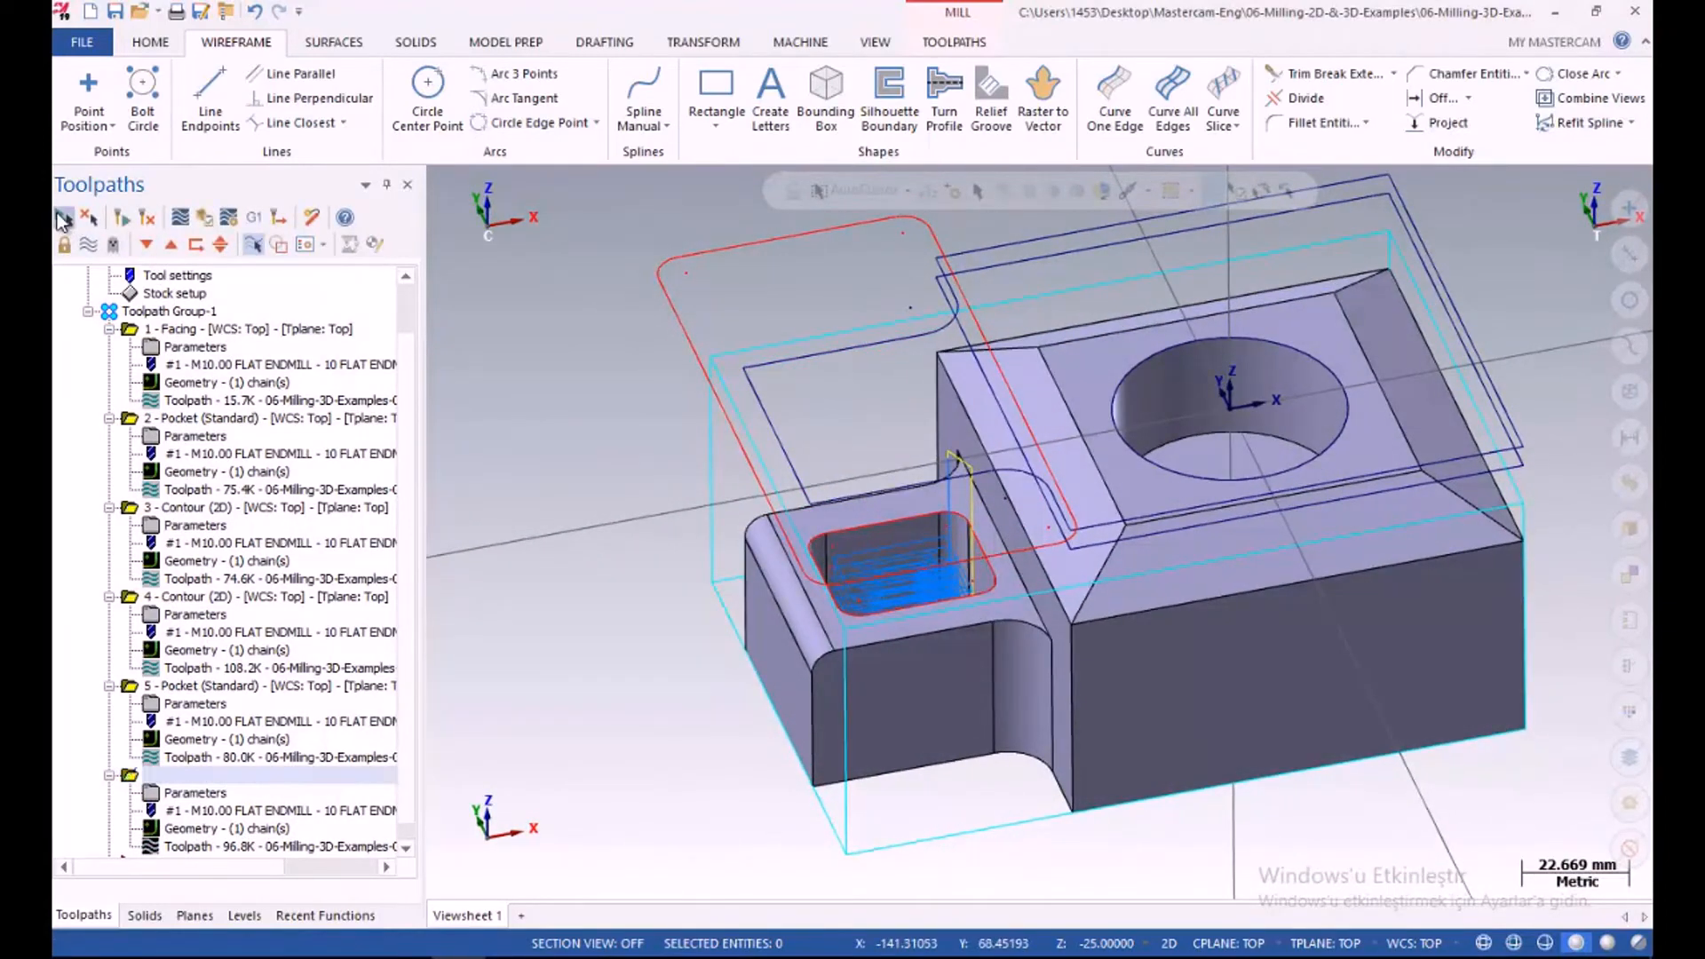
click(86, 246)
click(86, 246)
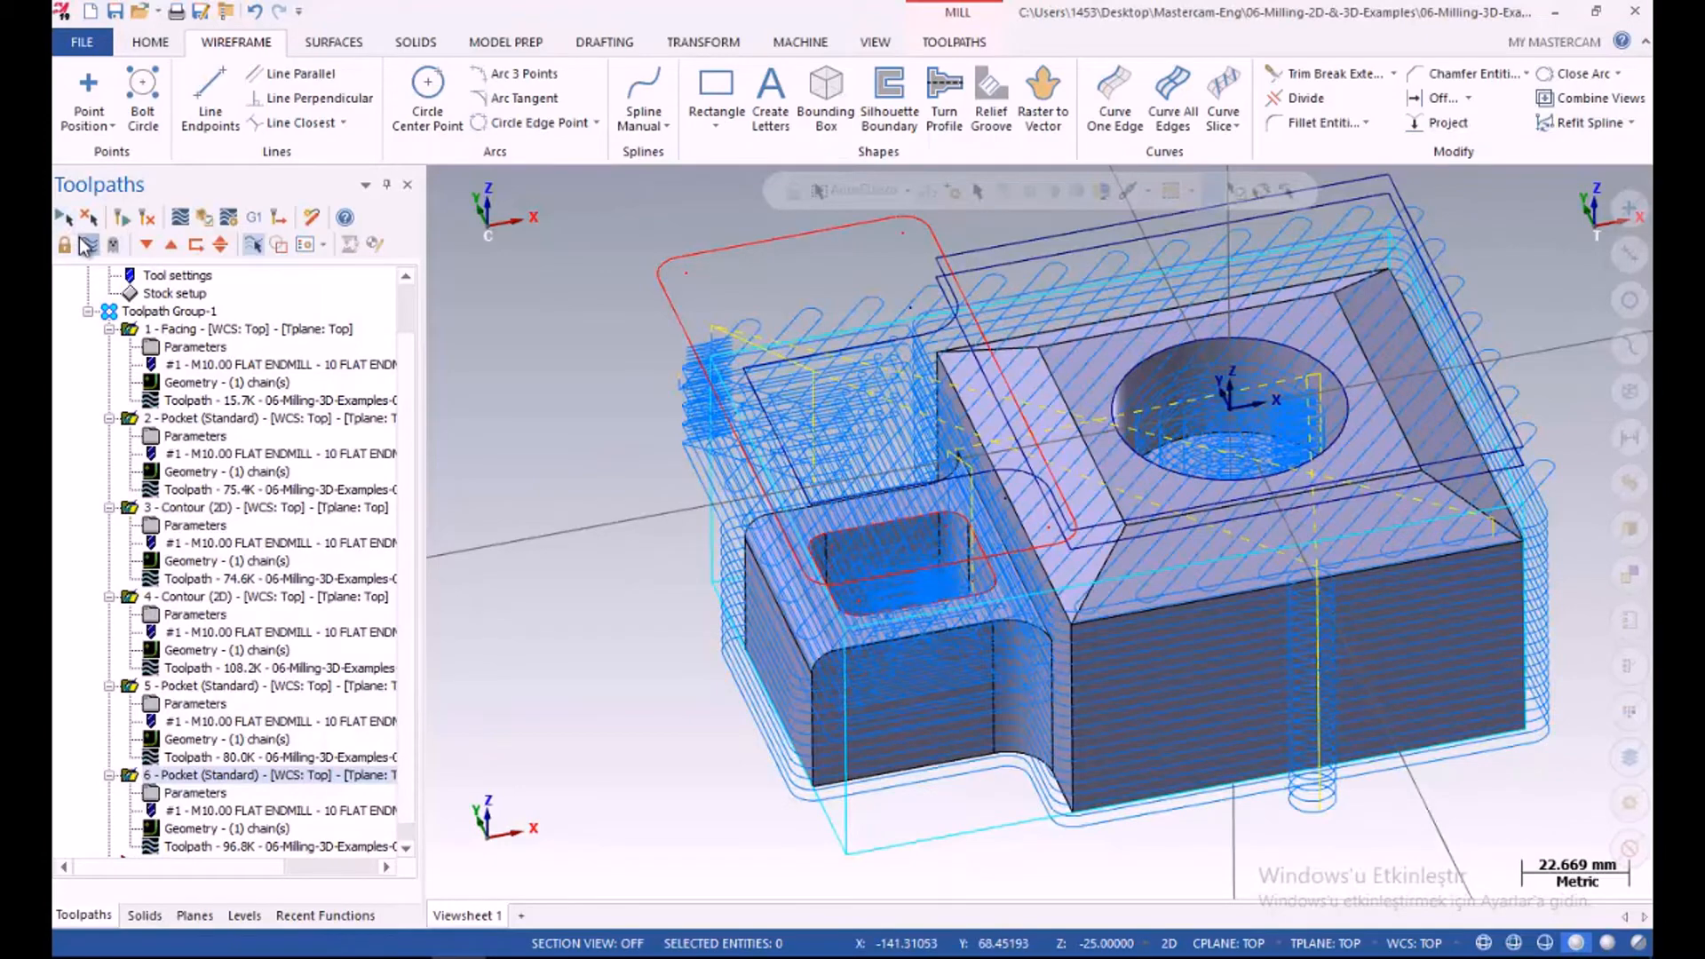
click(86, 246)
scroll(624, 480, down, 3)
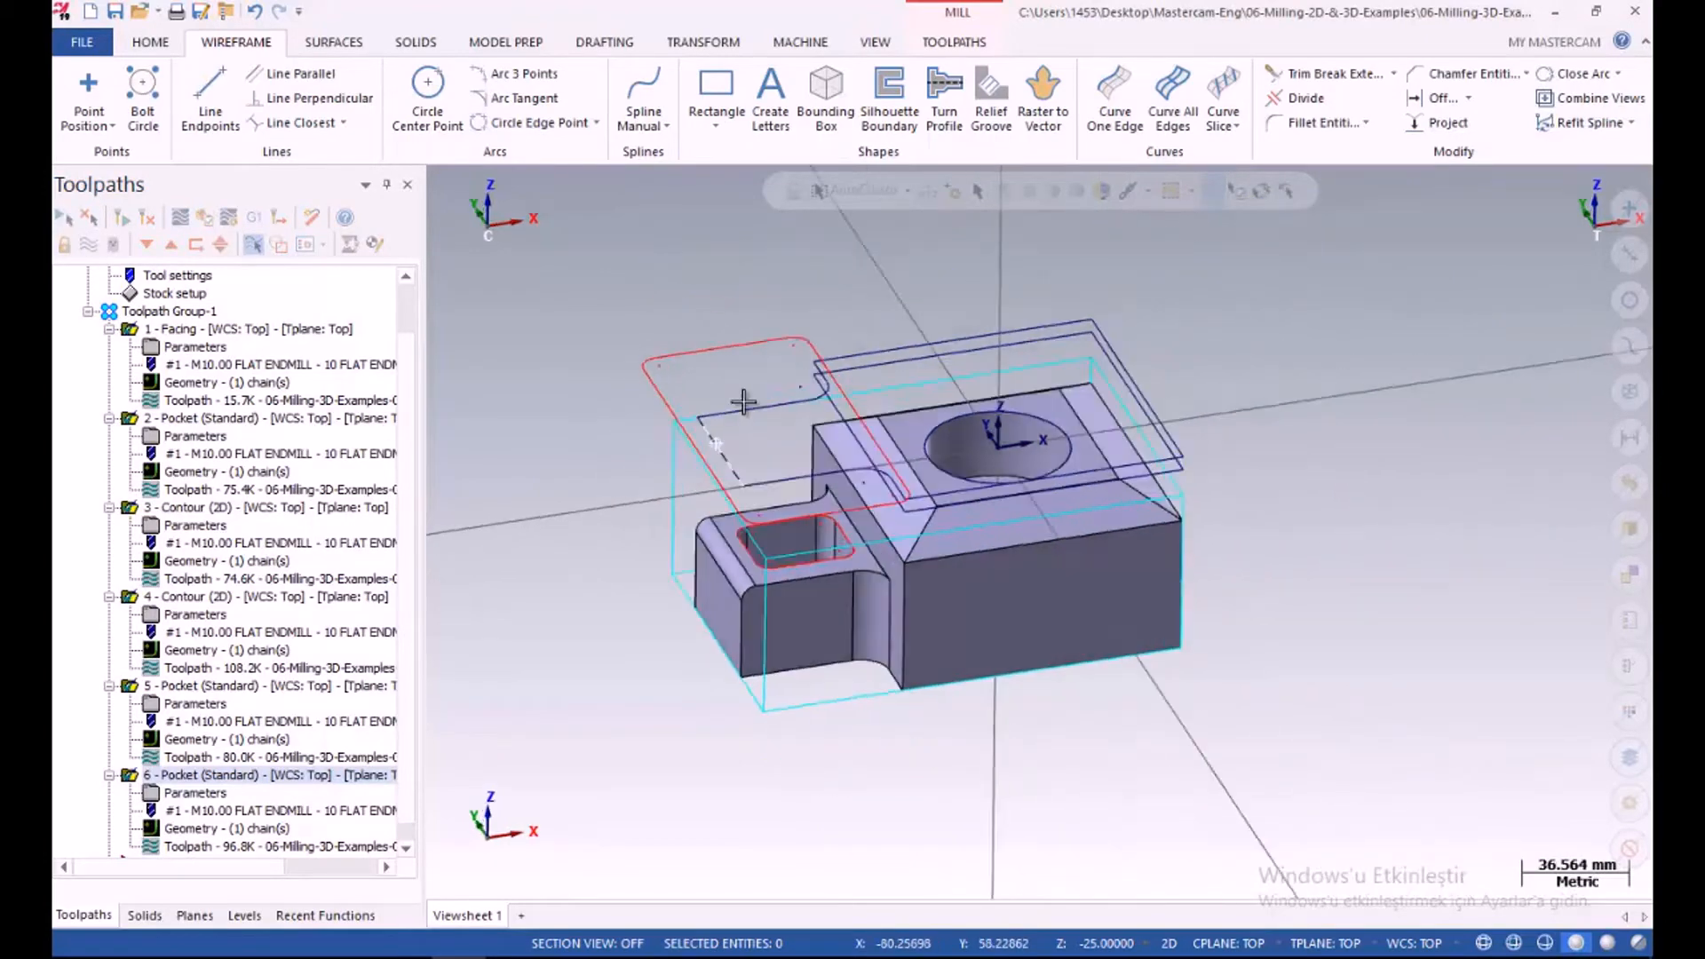
Save the Mastercam file with the six completed milling operations
mouse_move(743, 402)
middle_down()
mouse_move(723, 396)
mouse_move(750, 428)
middle_up()
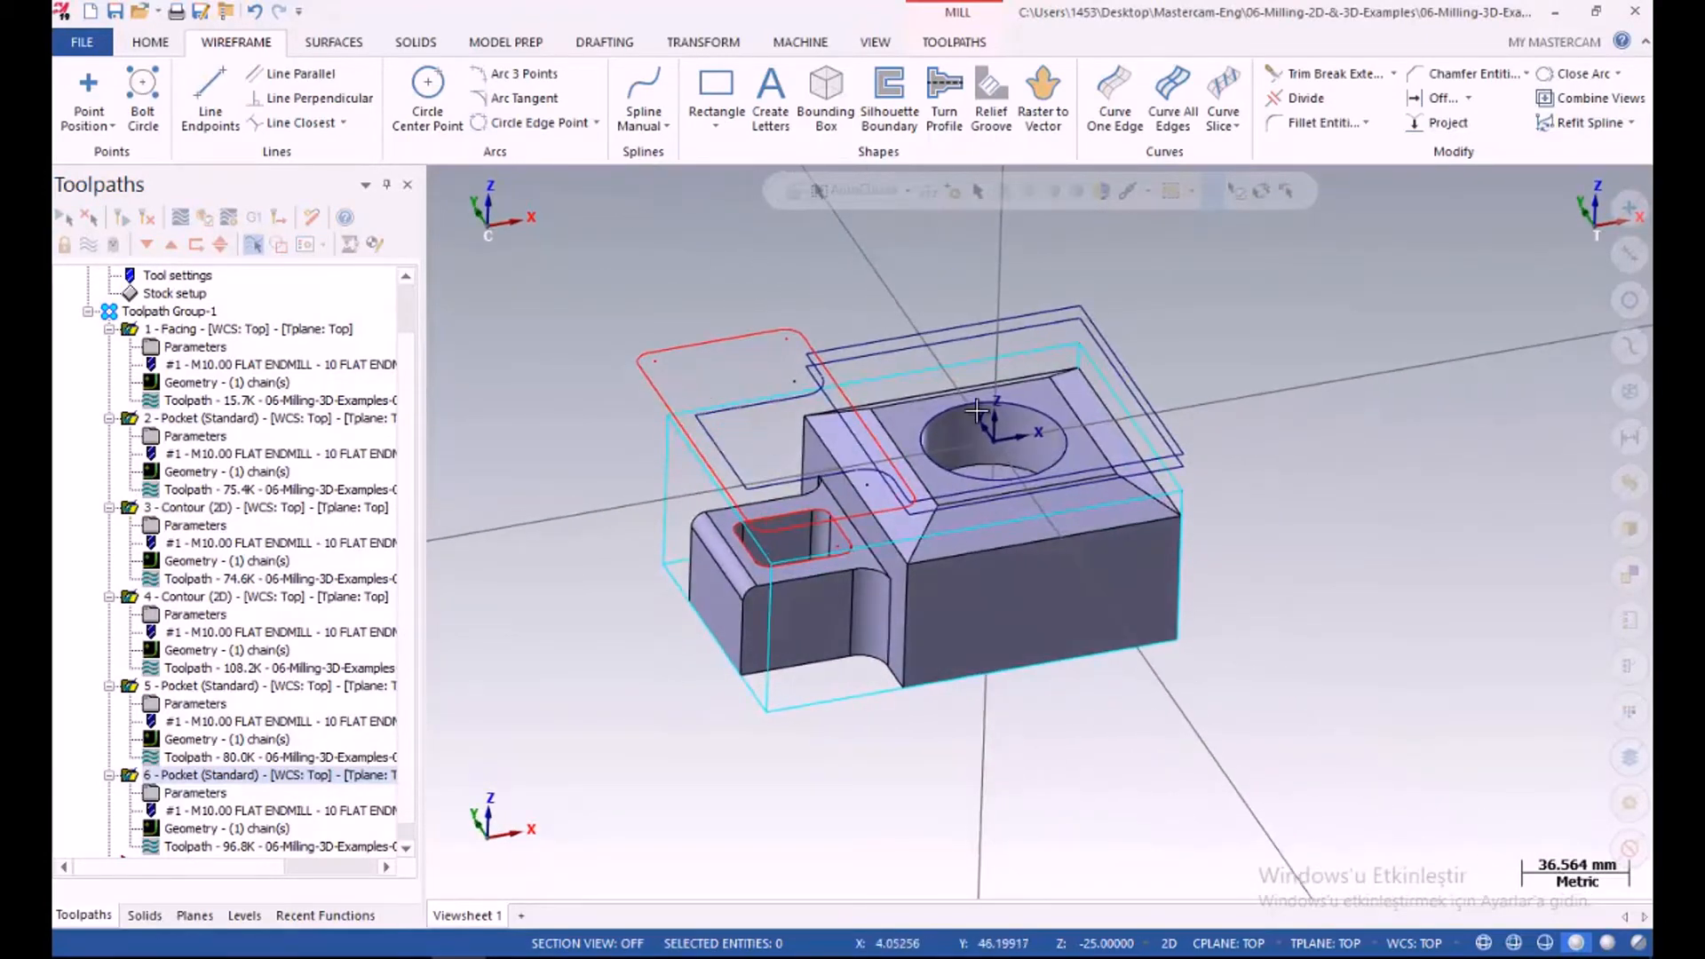
scroll(1088, 409, up, 2)
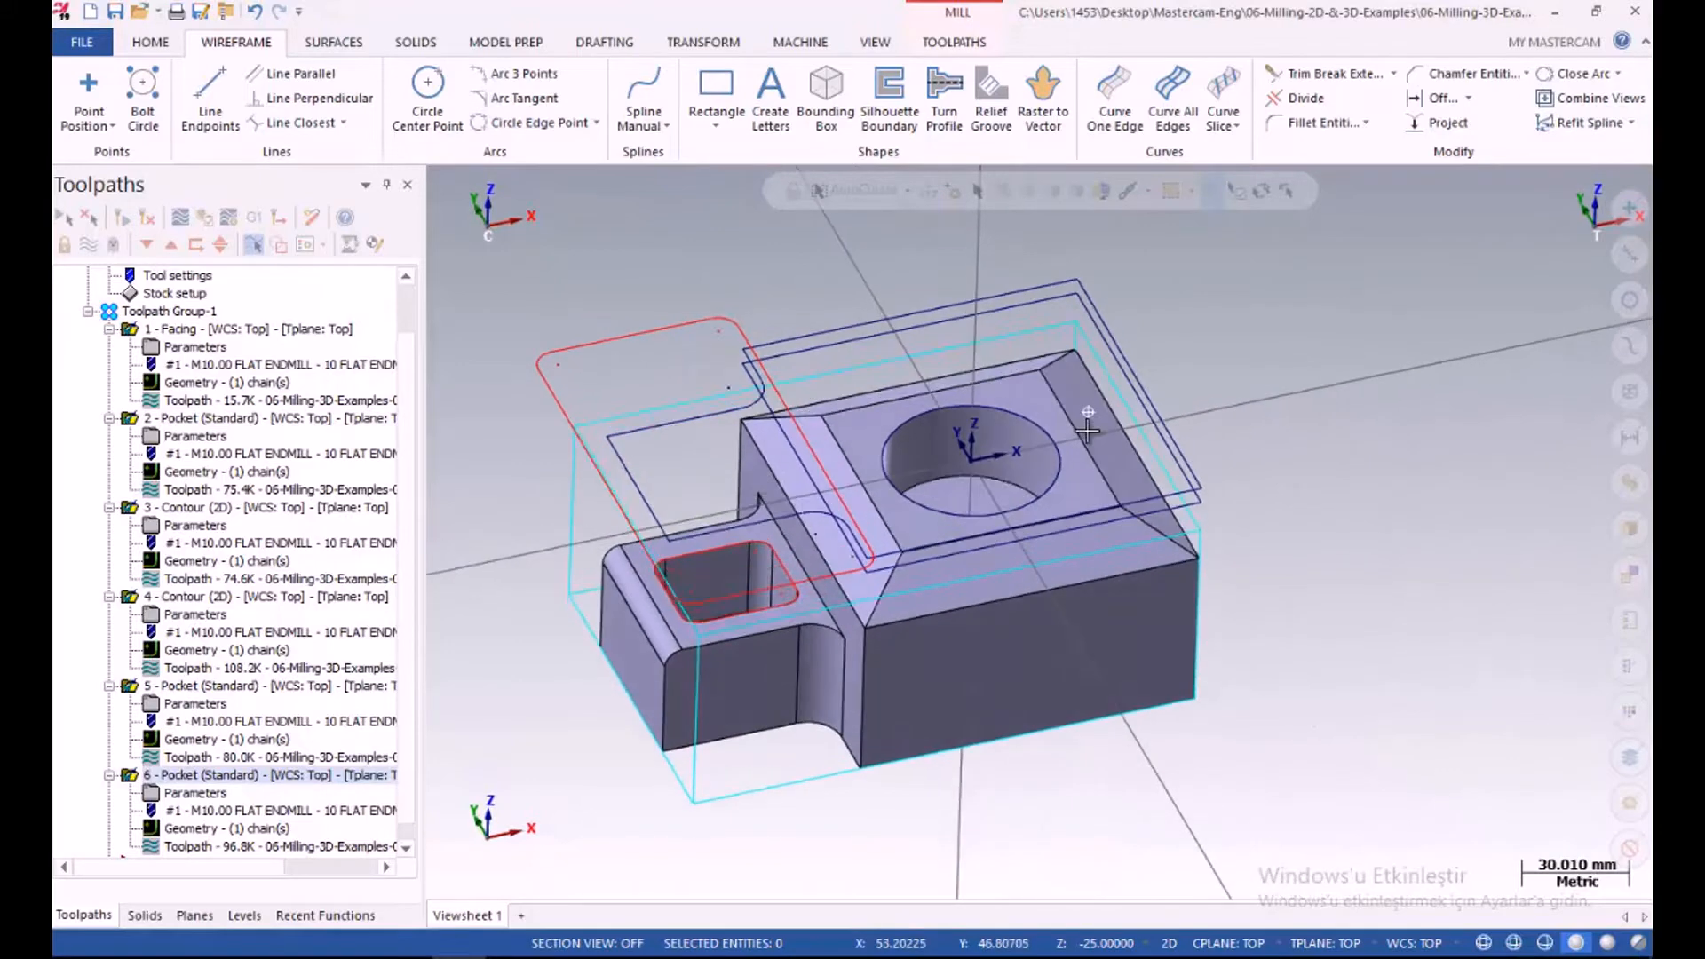
scroll(1088, 430, up, 1)
click(121, 18)
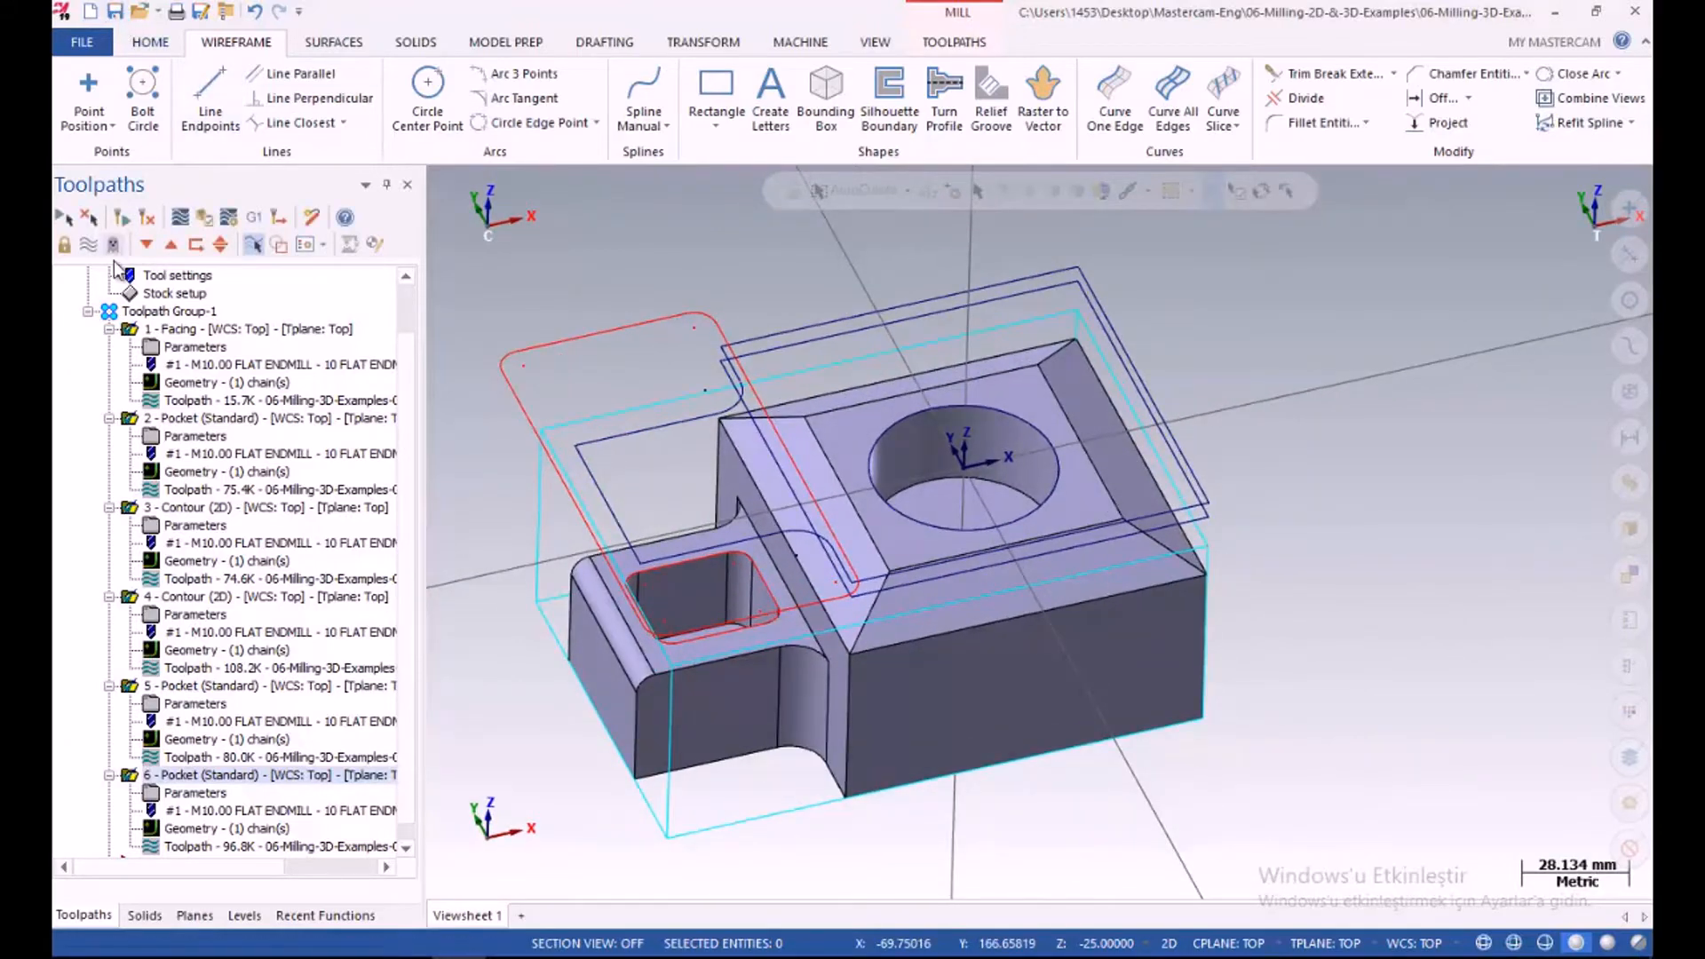
Collapse all six operations, from Facing to the last Pocket, under Toolpath Group-1
click(108, 328)
click(108, 400)
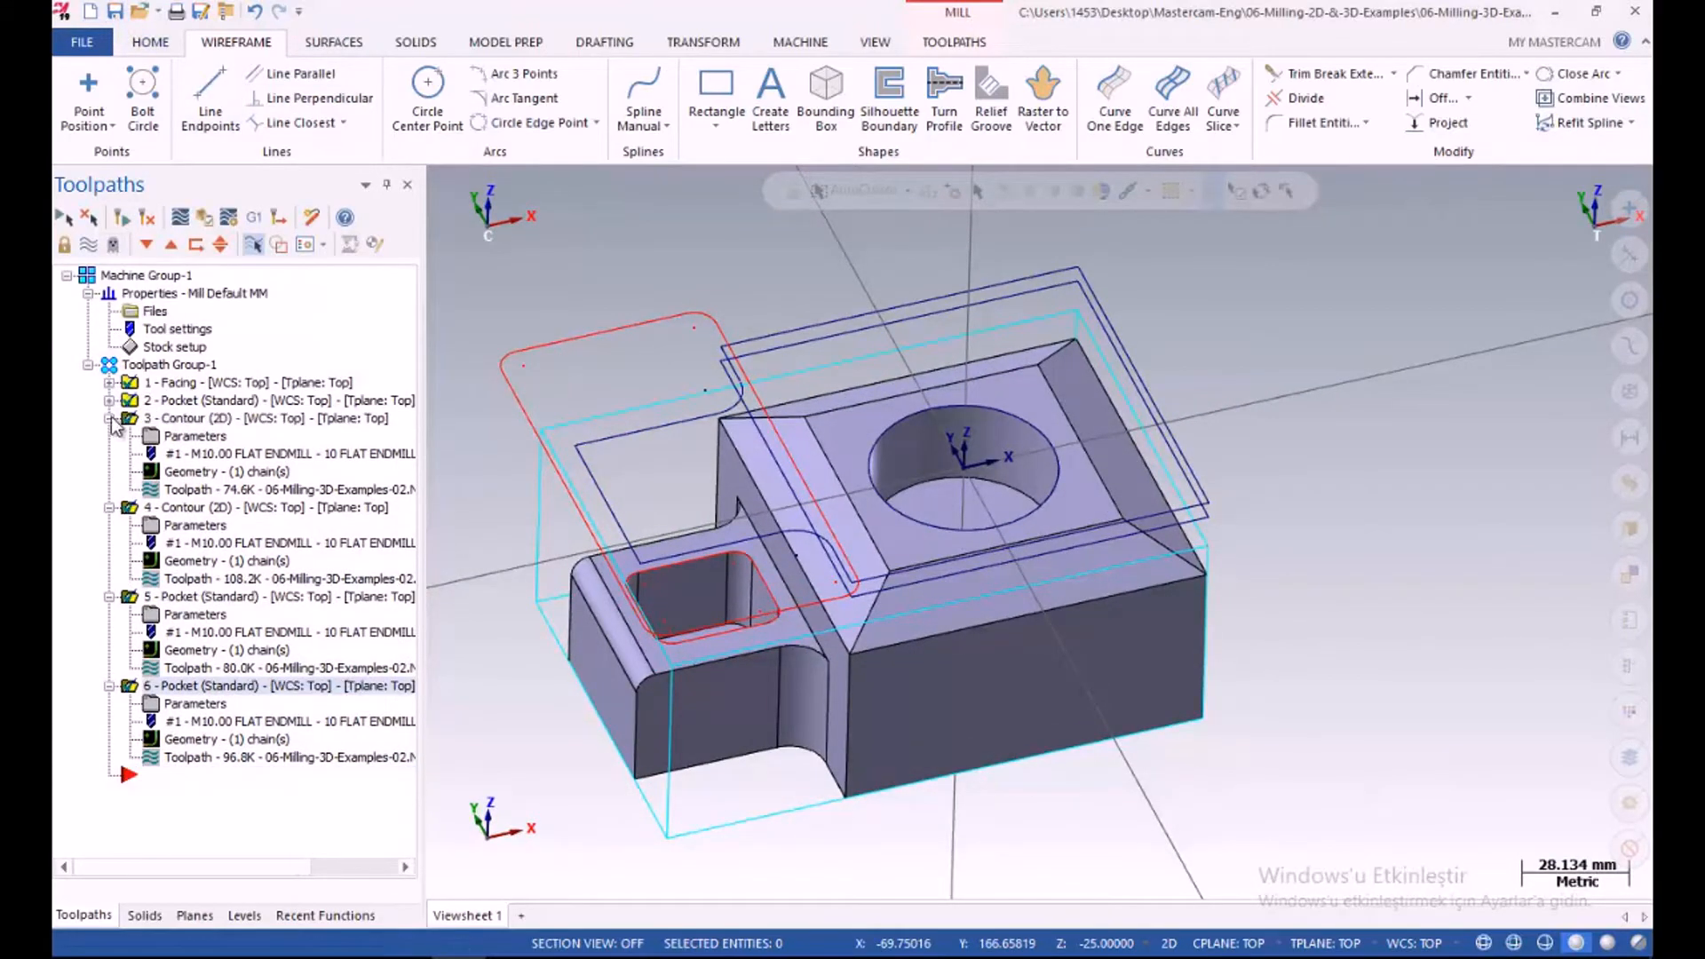
click(109, 419)
click(109, 436)
click(108, 454)
click(109, 472)
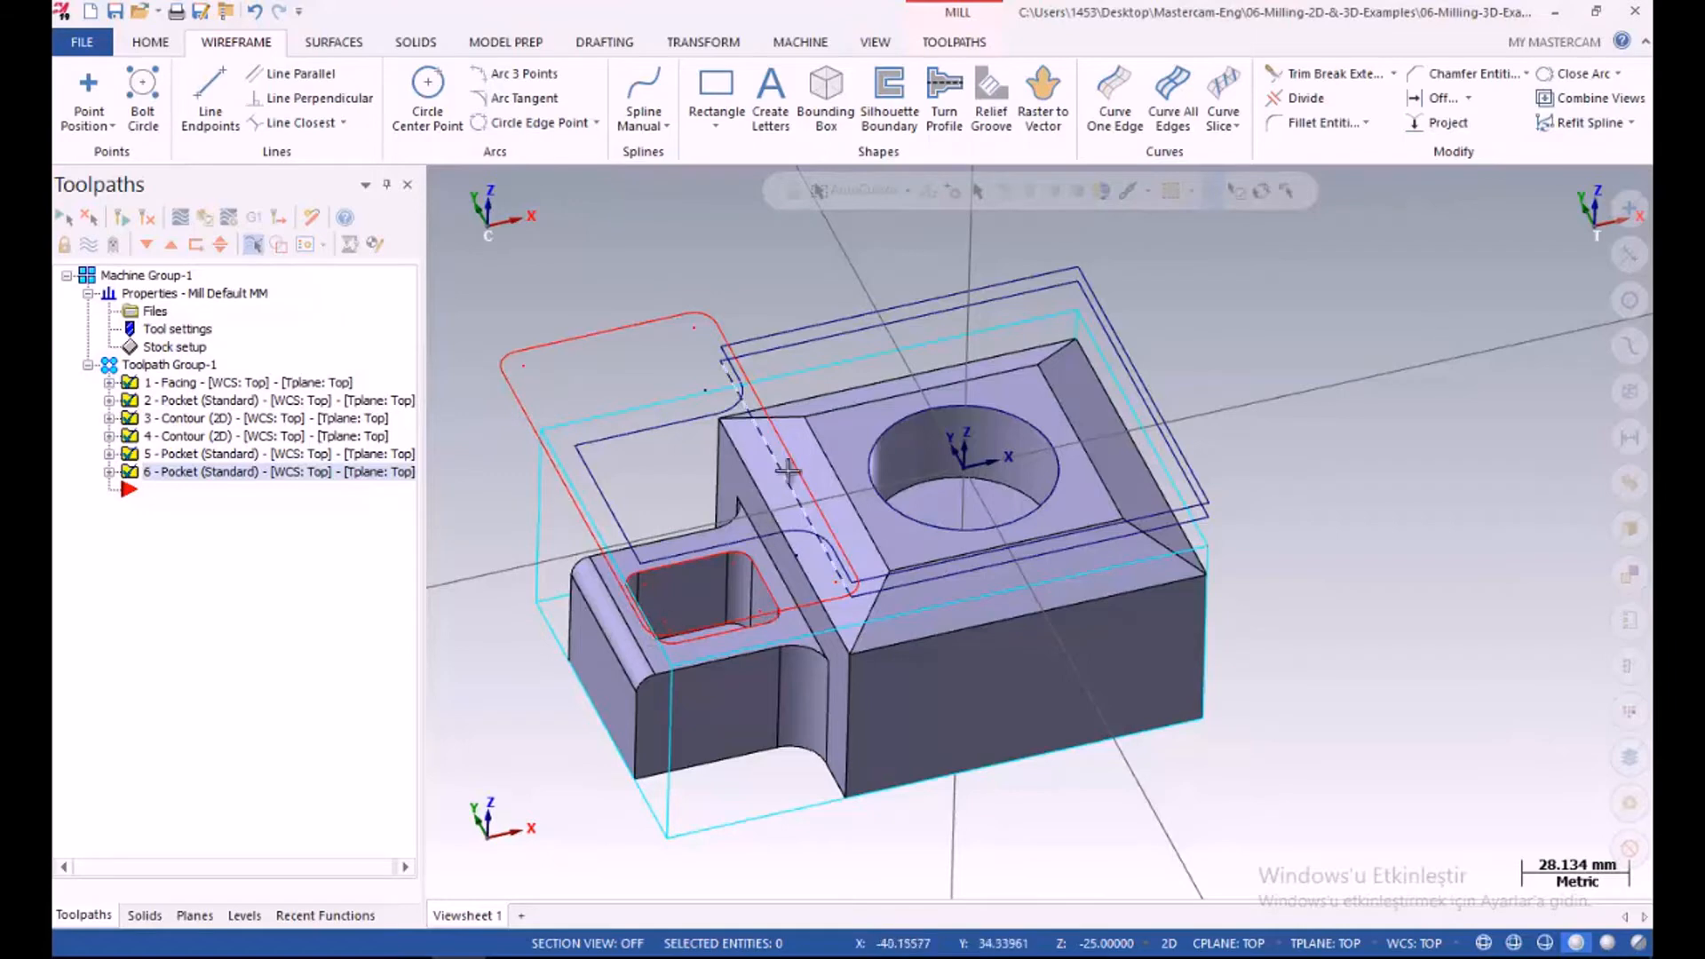
mouse_move(925, 581)
middle_down()
mouse_move(925, 524)
mouse_move(923, 595)
middle_up()
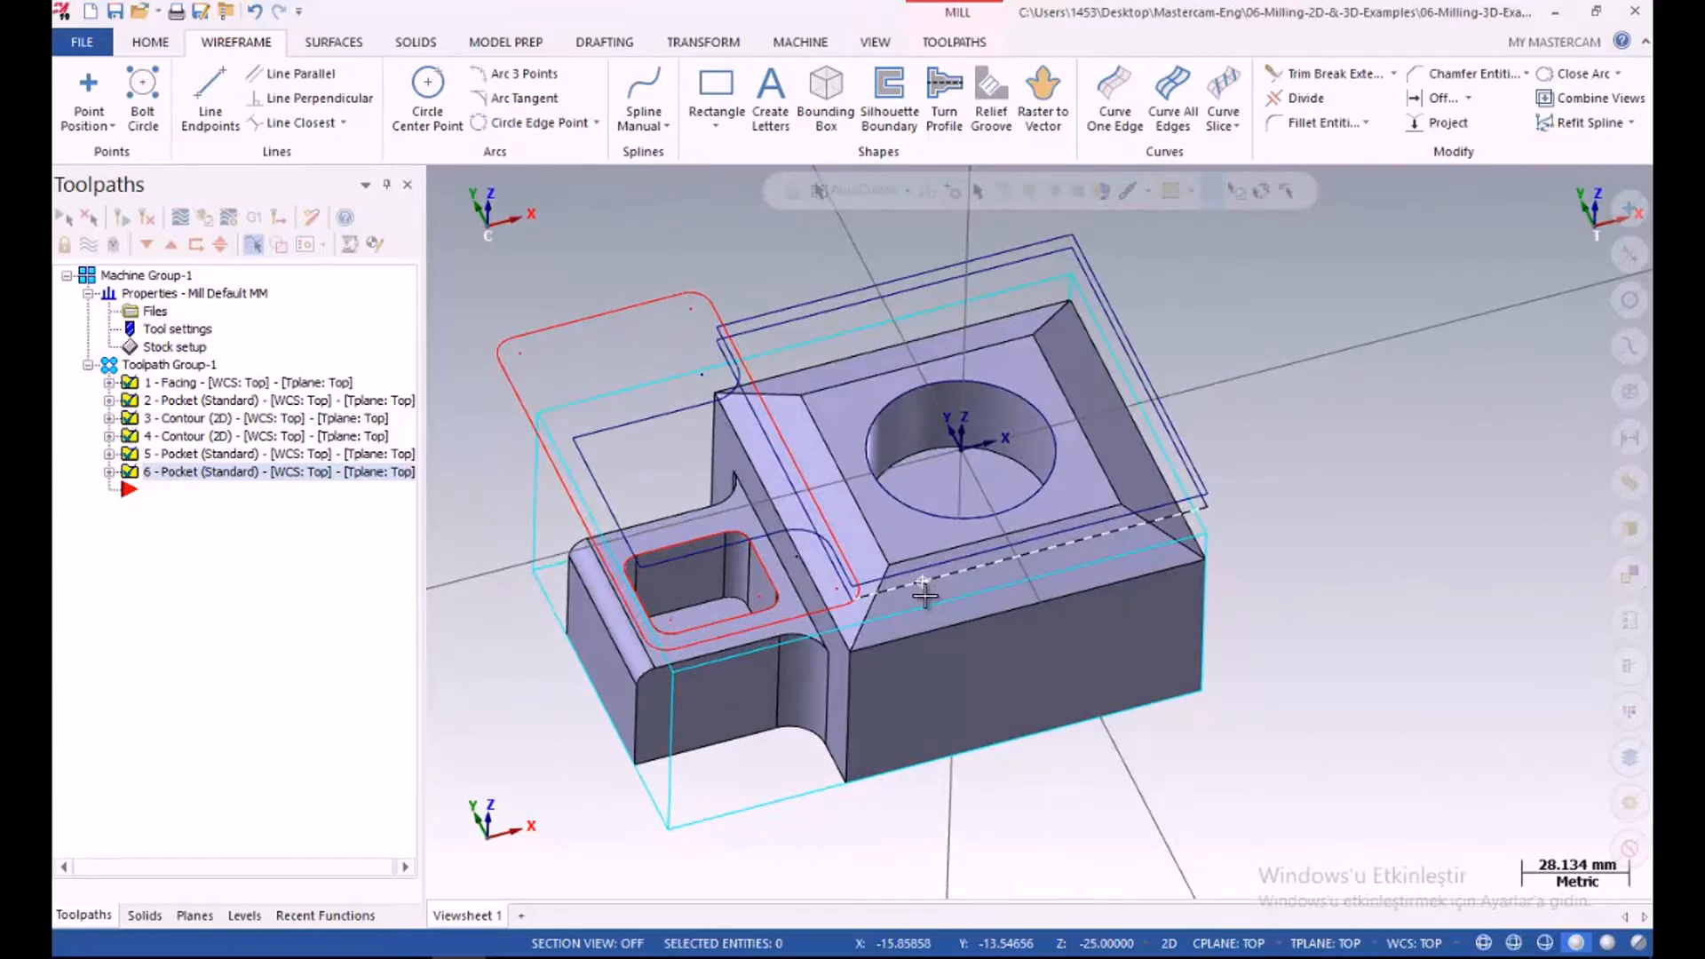
middle_drag(925, 595, 925, 585)
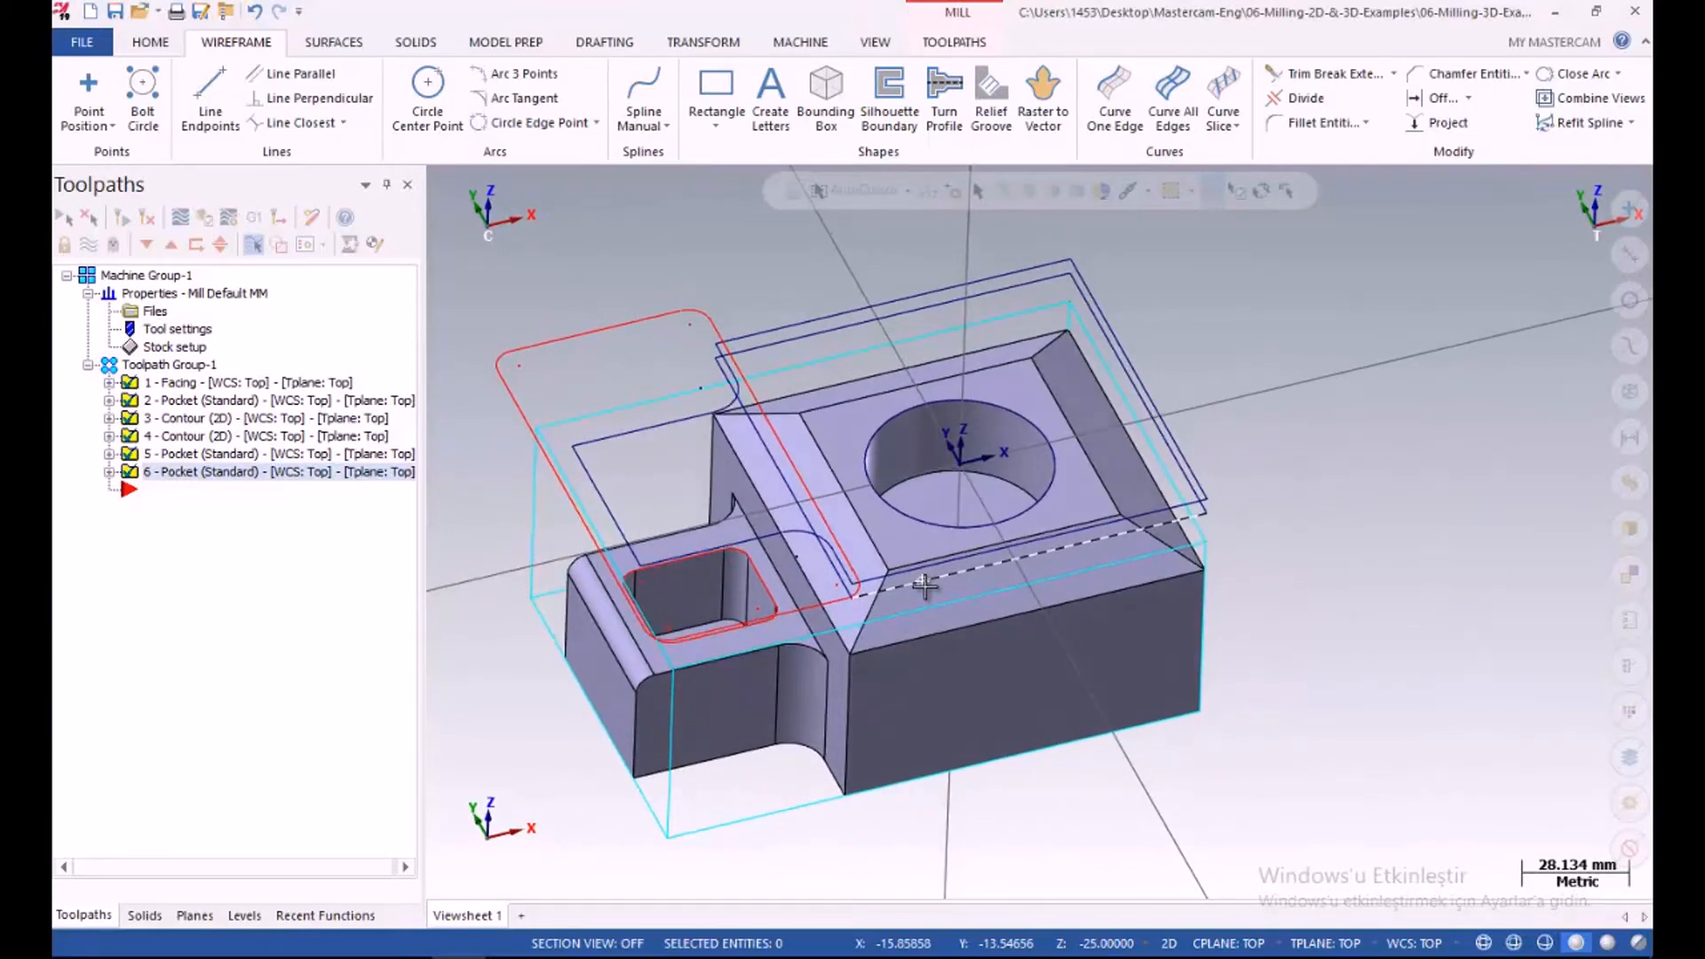
click(1114, 93)
click(1105, 391)
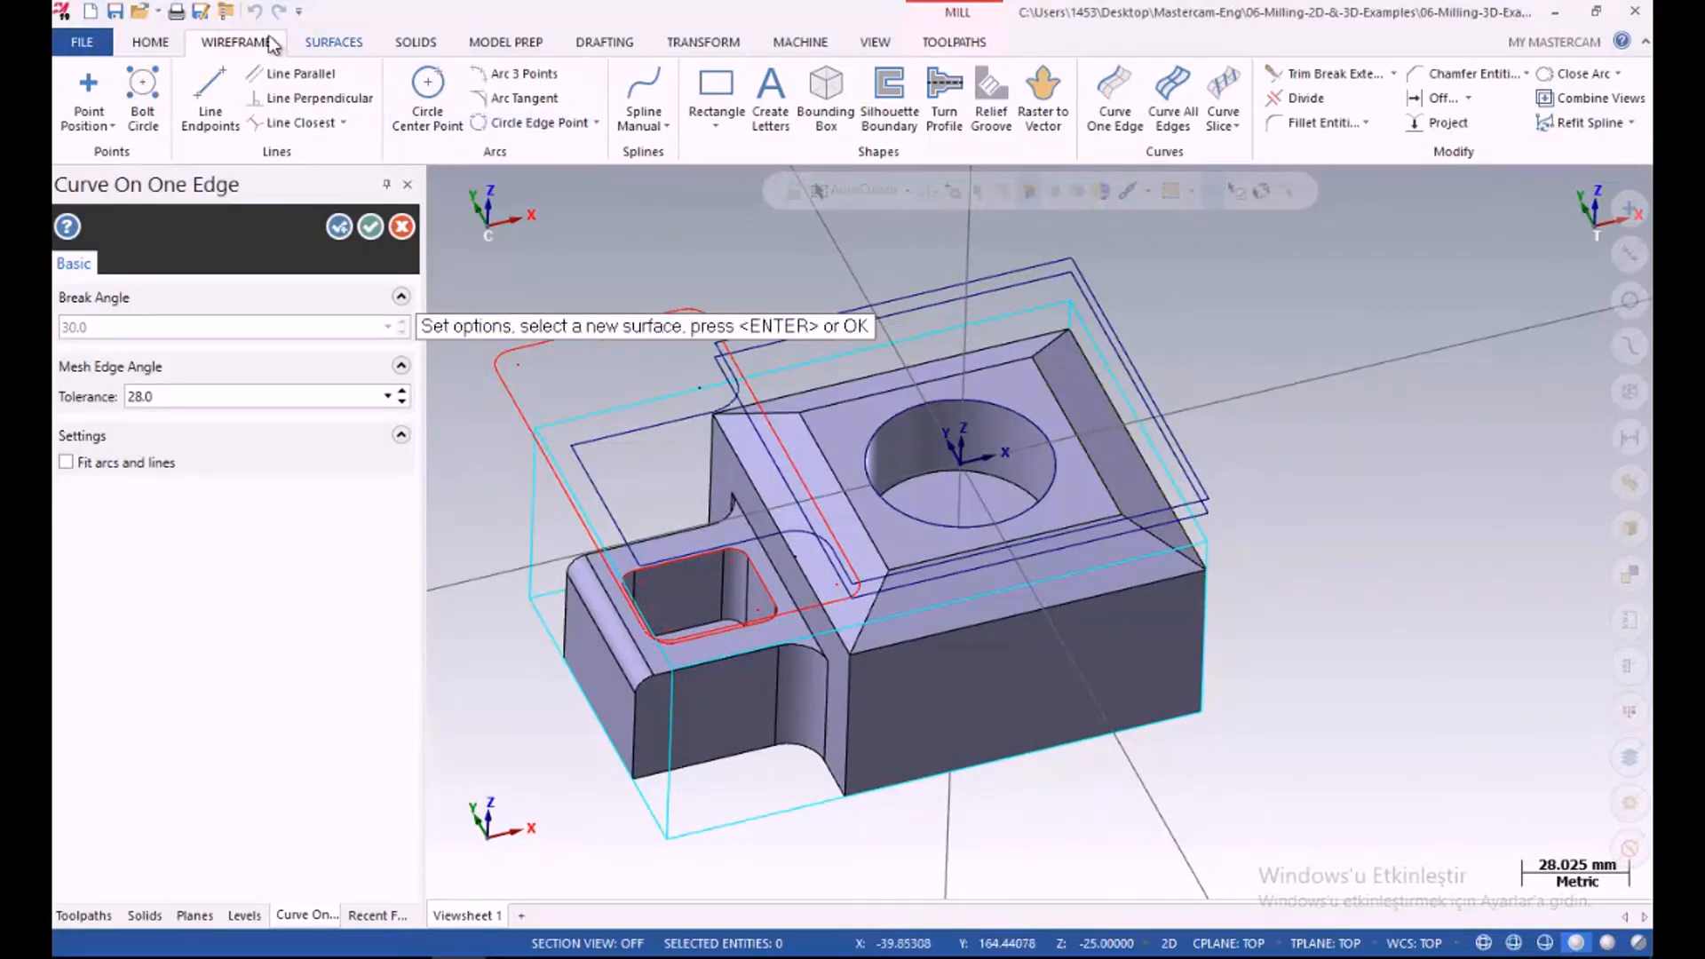
click(255, 12)
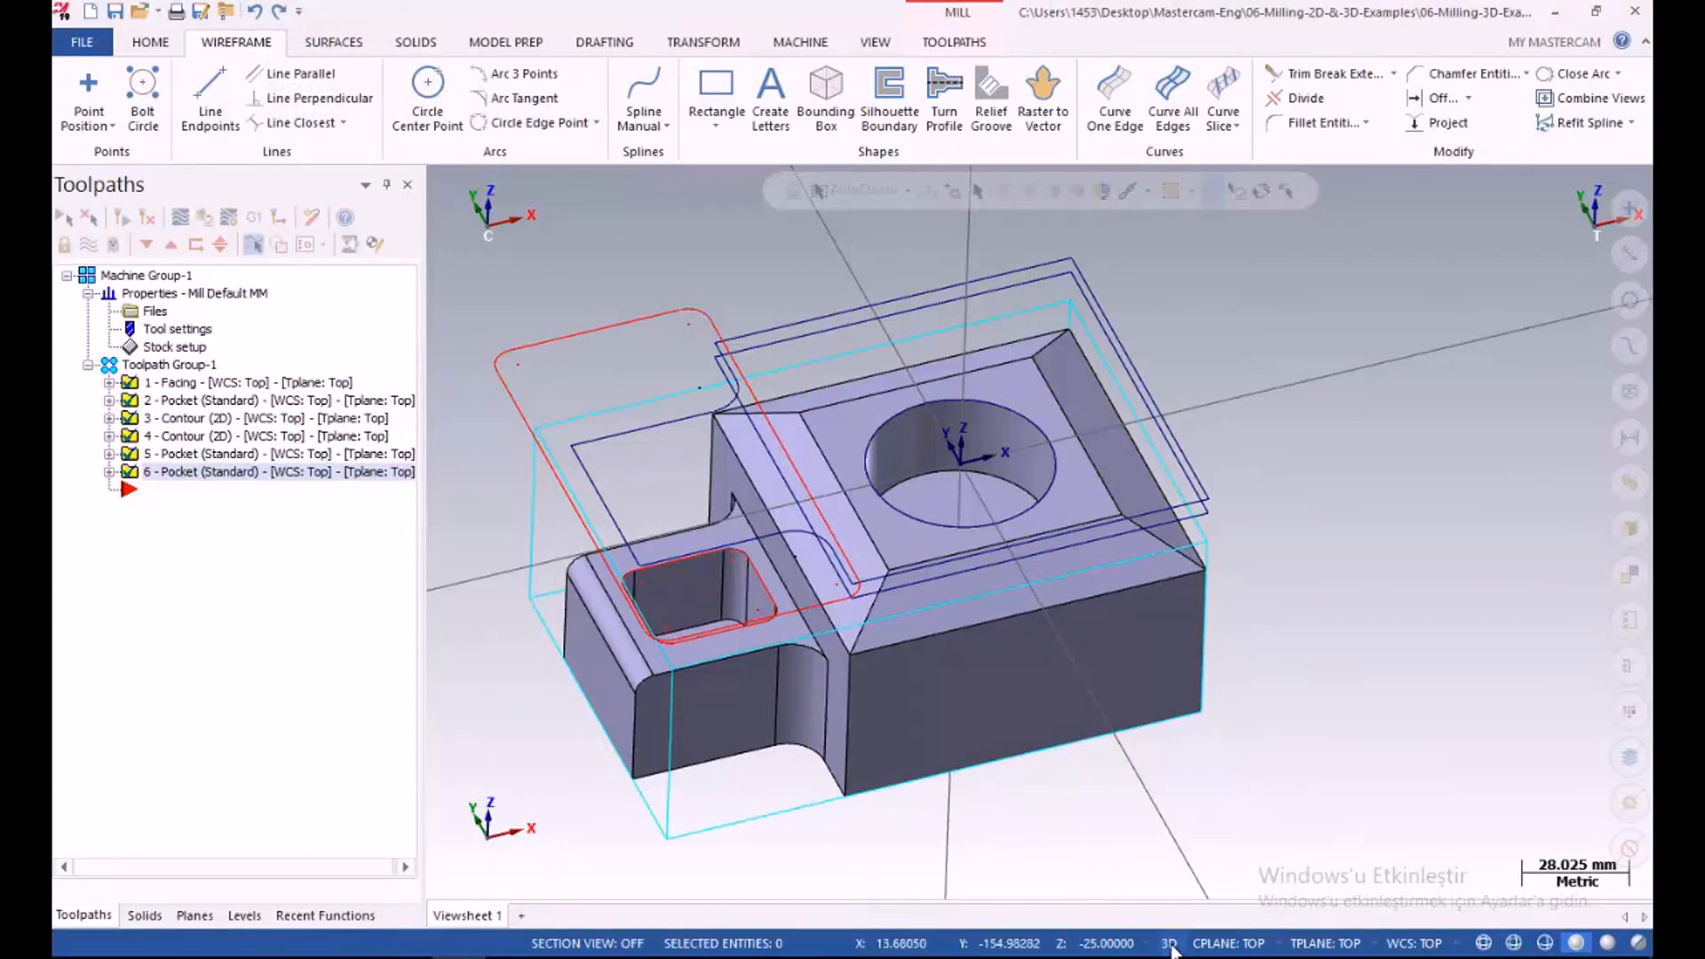
Create edge curves along the upper and lower edges of the sloped face on the block's +X side
click(1115, 102)
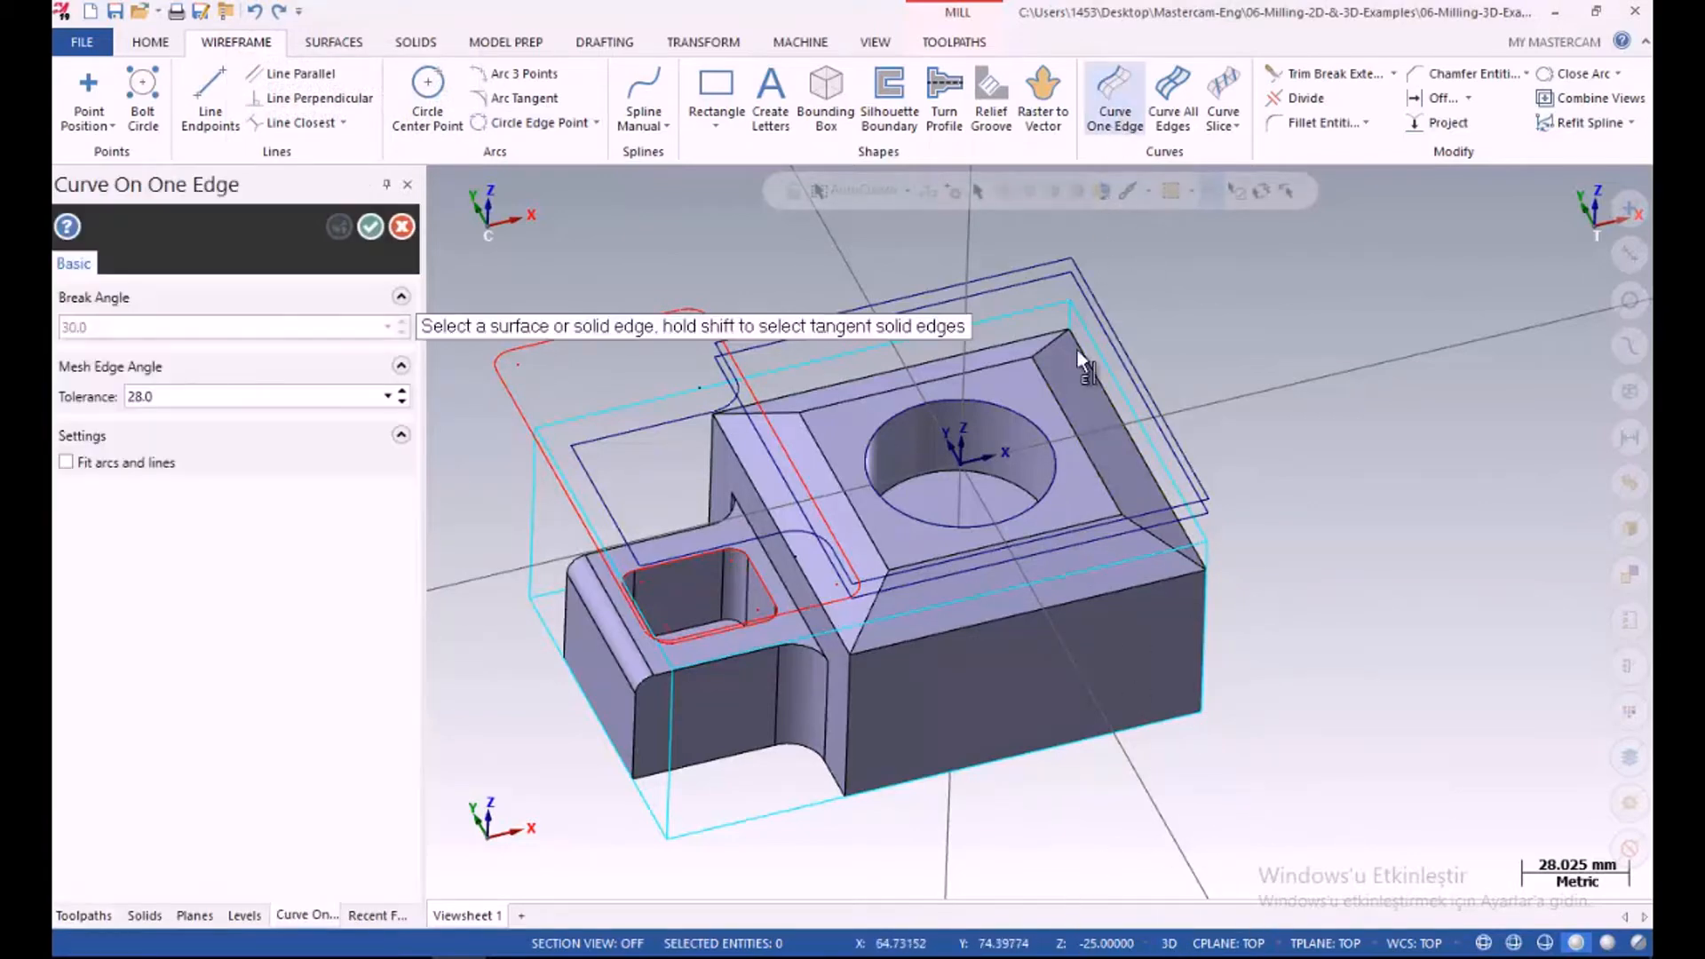
click(1060, 410)
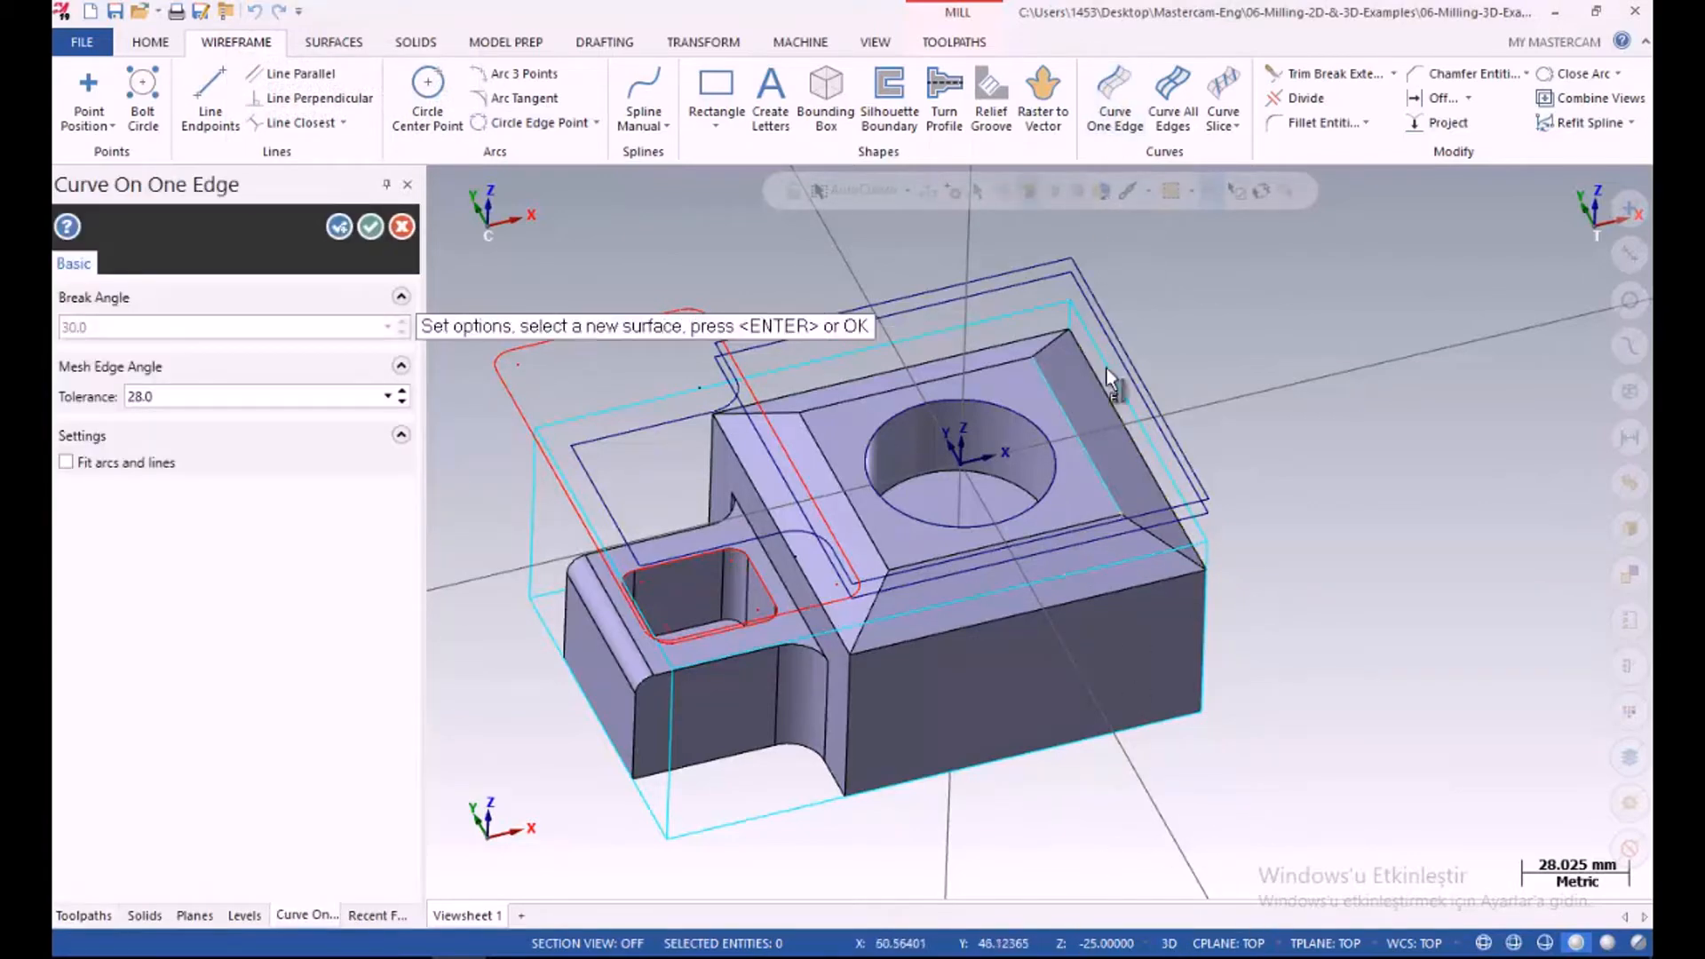
click(370, 226)
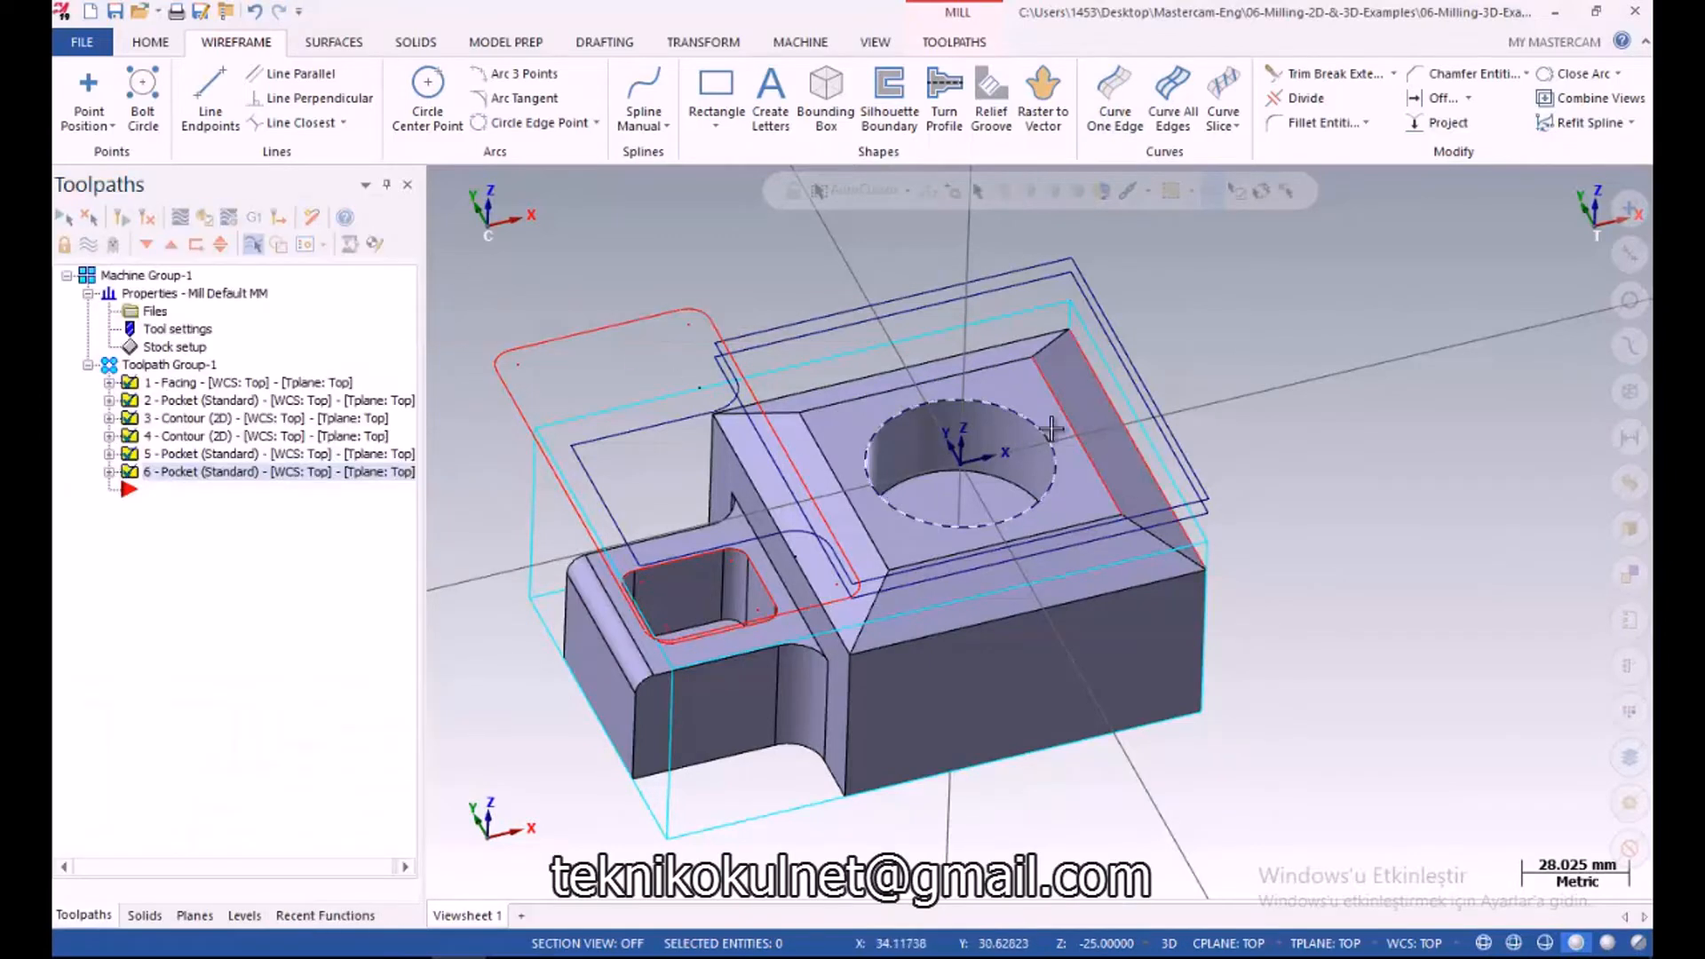
Draw a two-endpoint line across the +X sloped face, from the midpoint of its upper edge curve to the midpoint of its lower one
click(210, 97)
click(1079, 457)
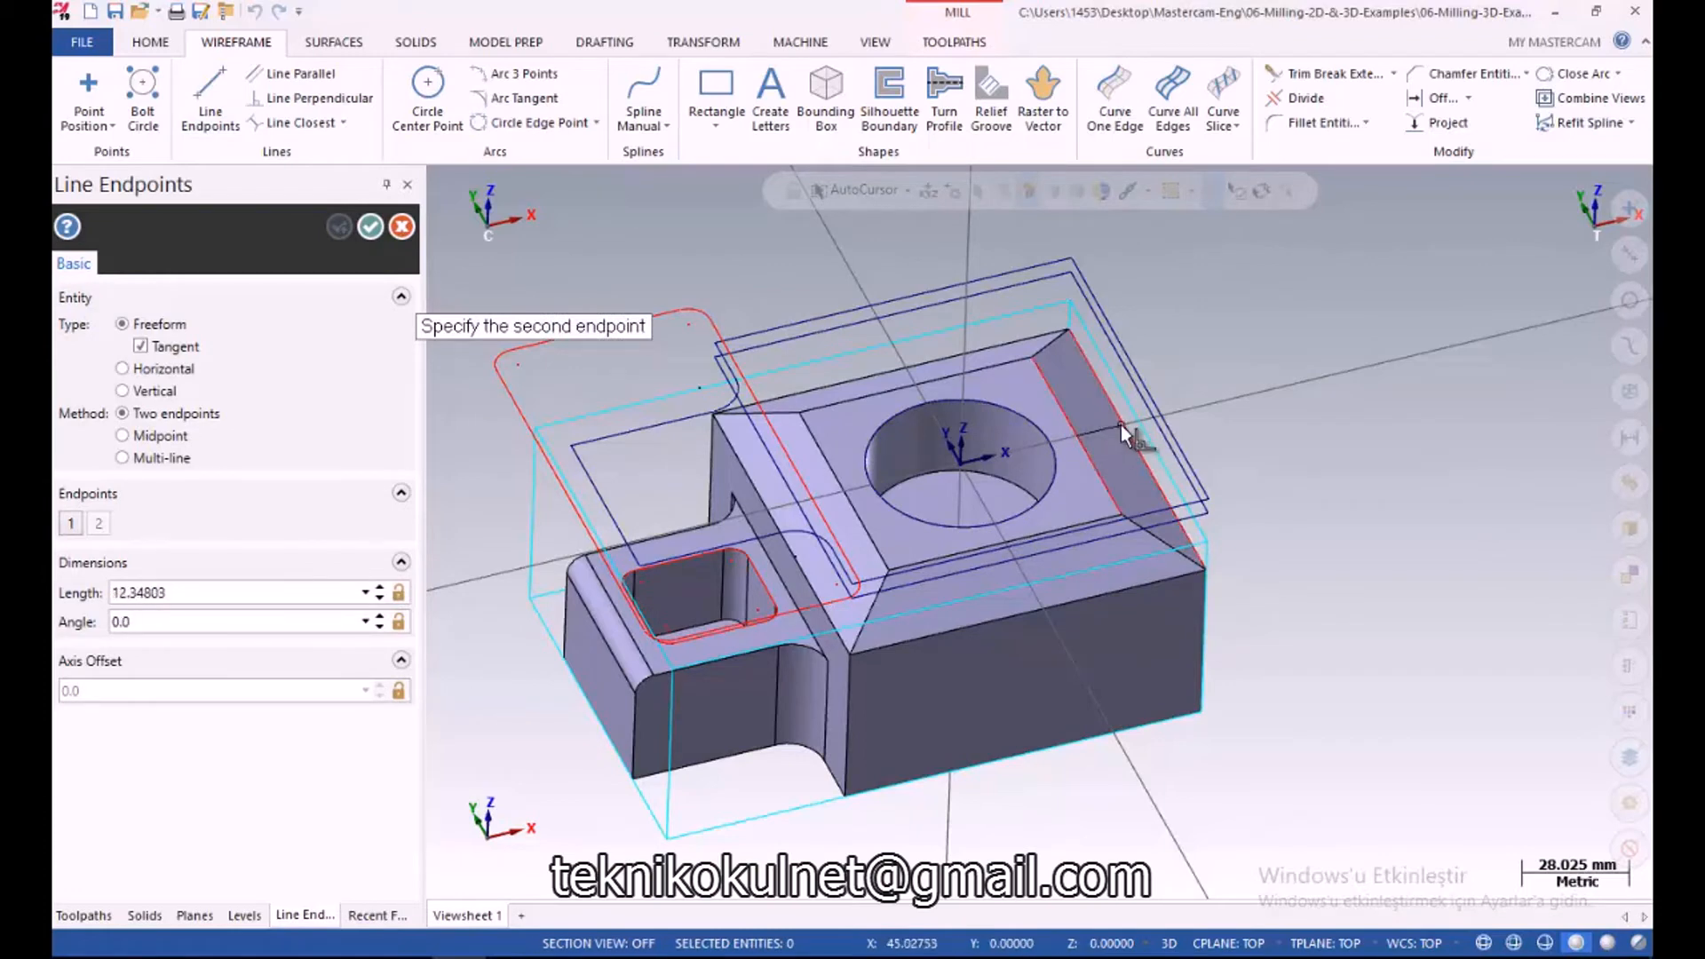
mouse_move(1121, 448)
middle_down()
mouse_move(1106, 482)
mouse_move(1100, 458)
mouse_move(1132, 428)
mouse_move(1120, 438)
middle_up()
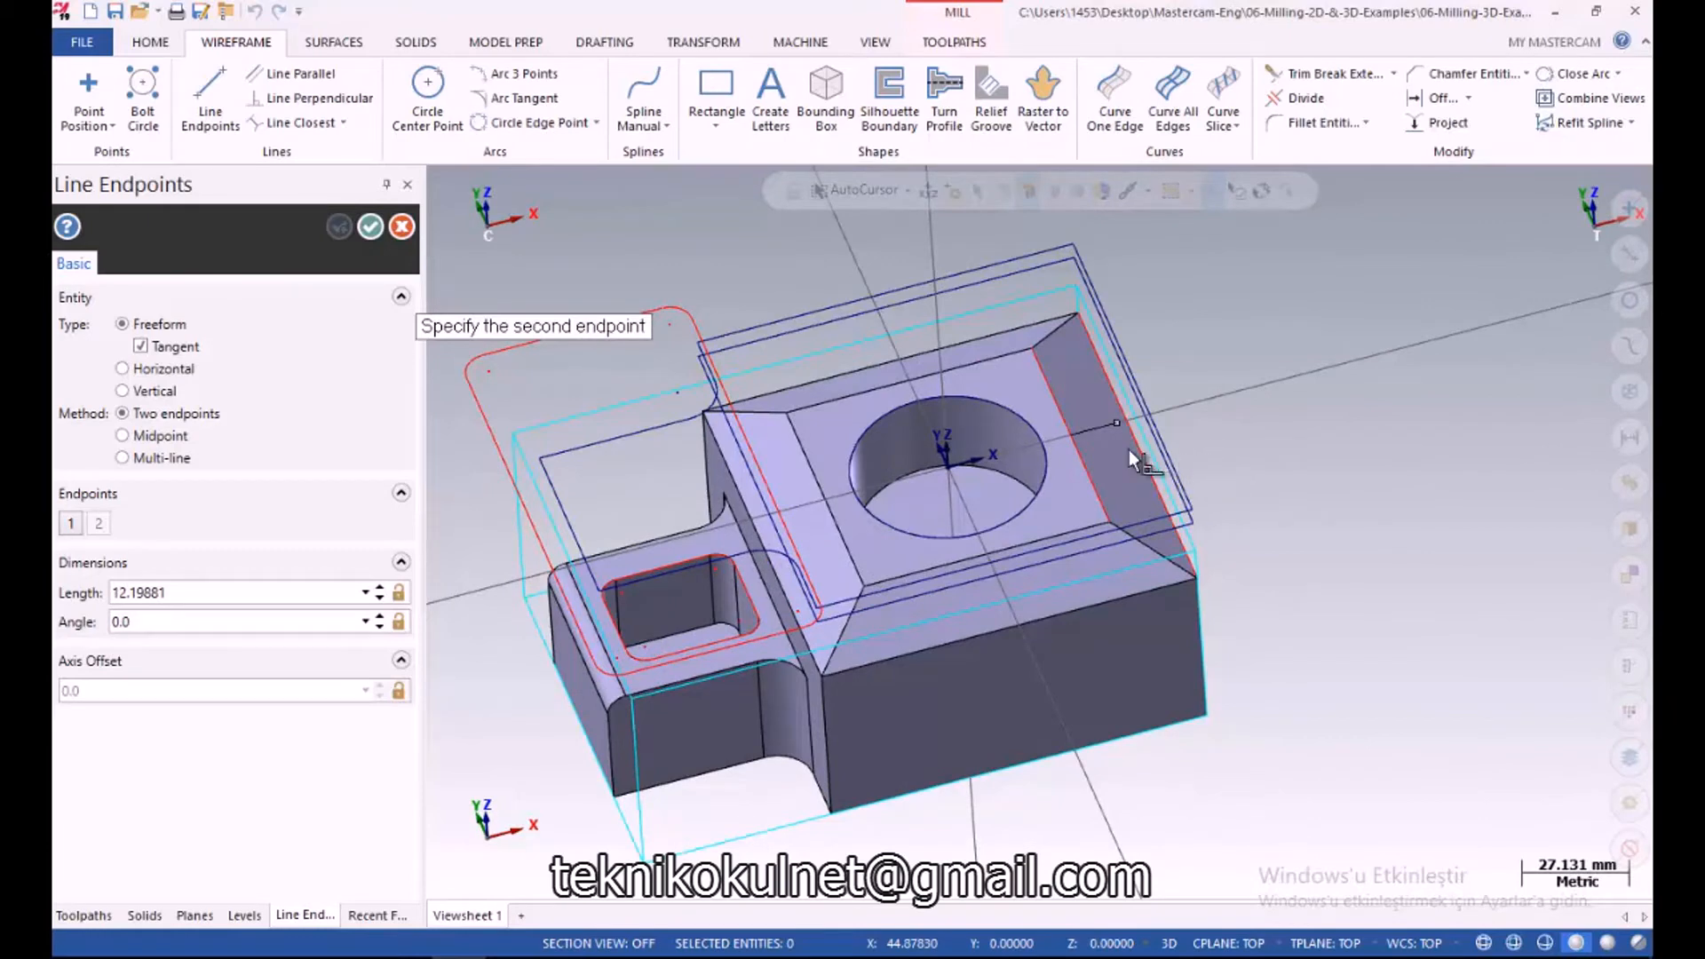
scroll(1250, 504, up, 3)
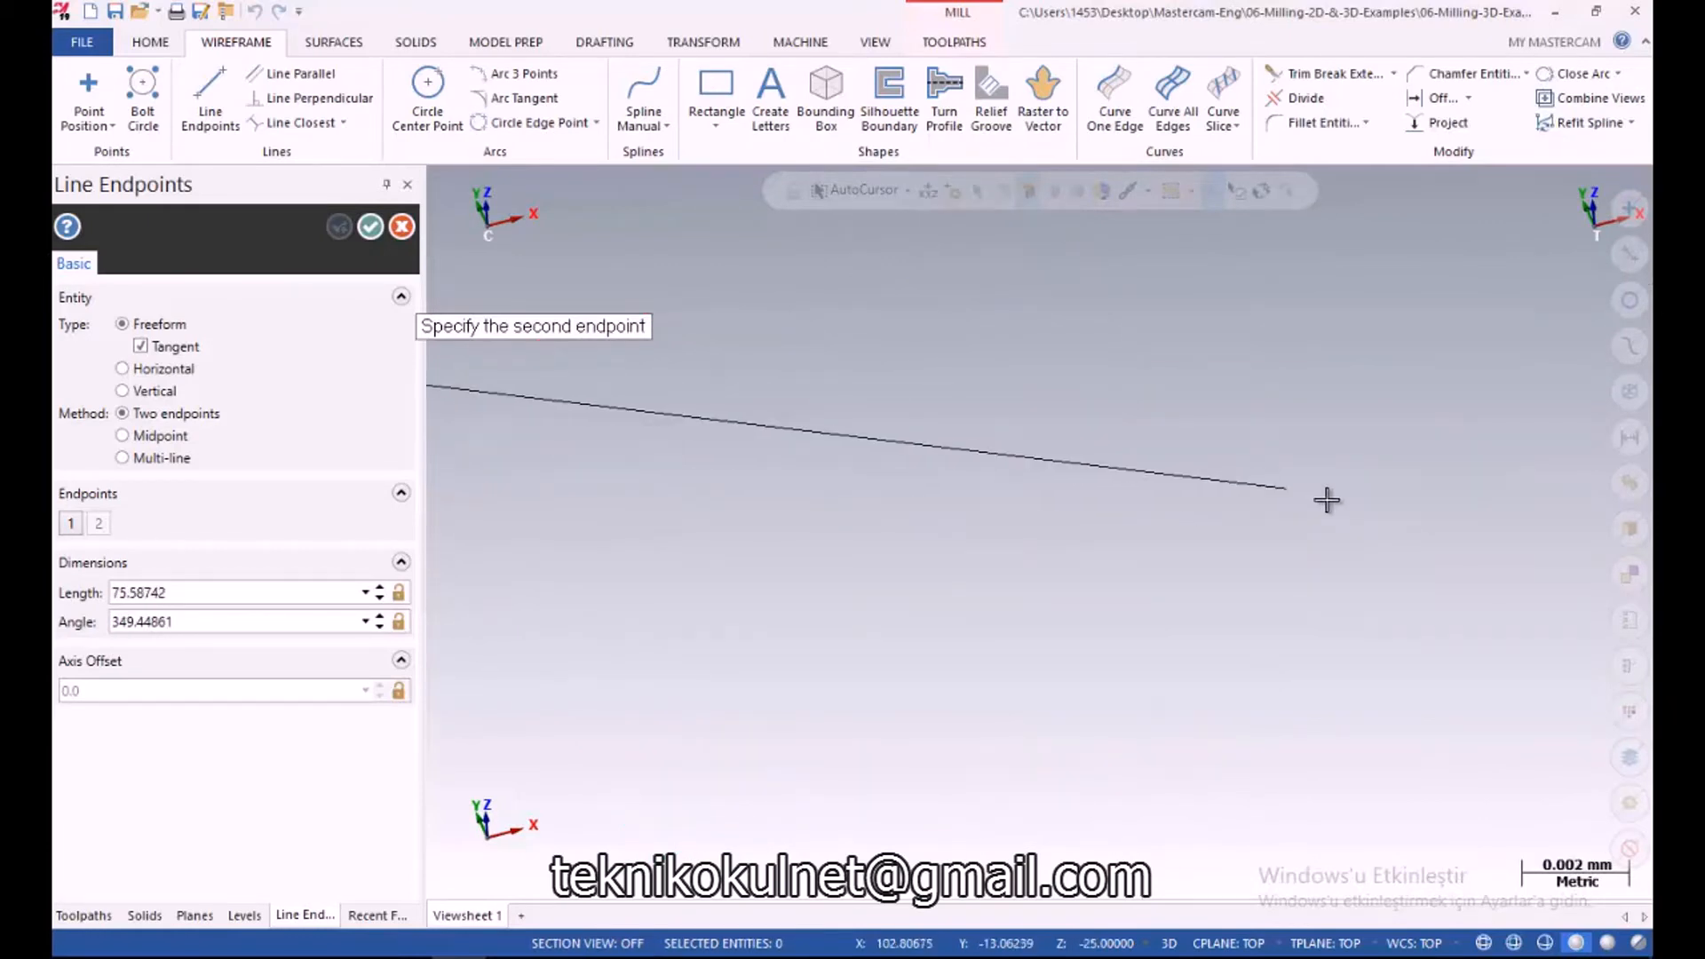
scroll(1341, 502, down, 2)
right_click(964, 468)
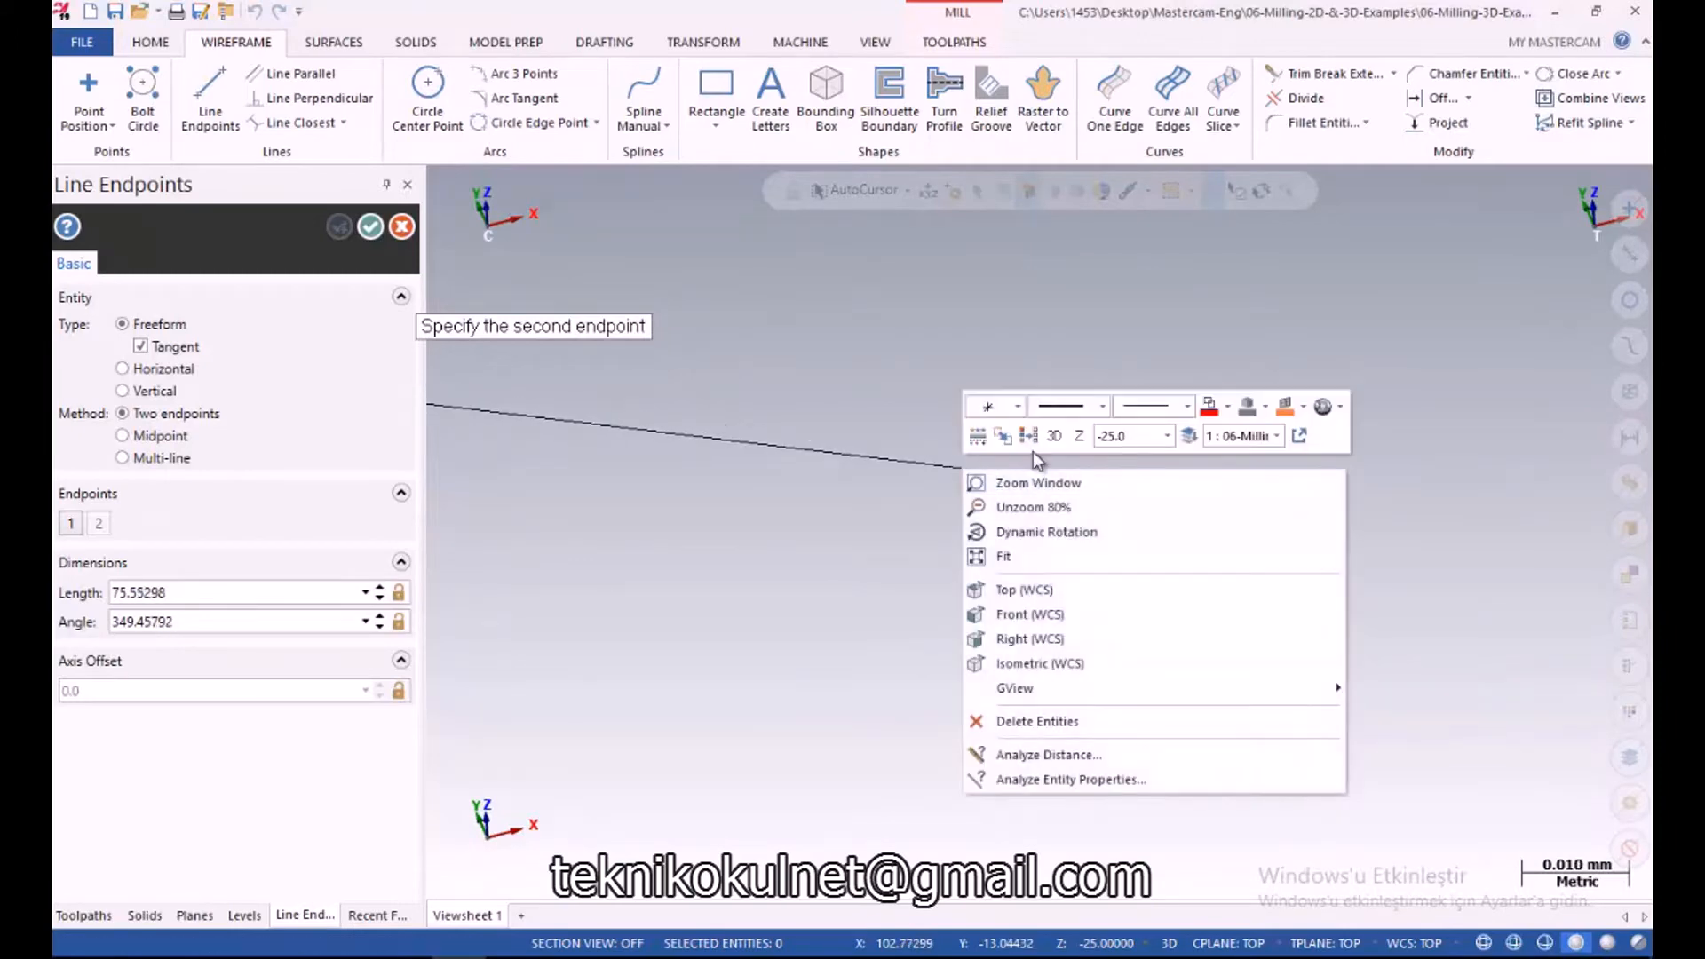
click(1010, 560)
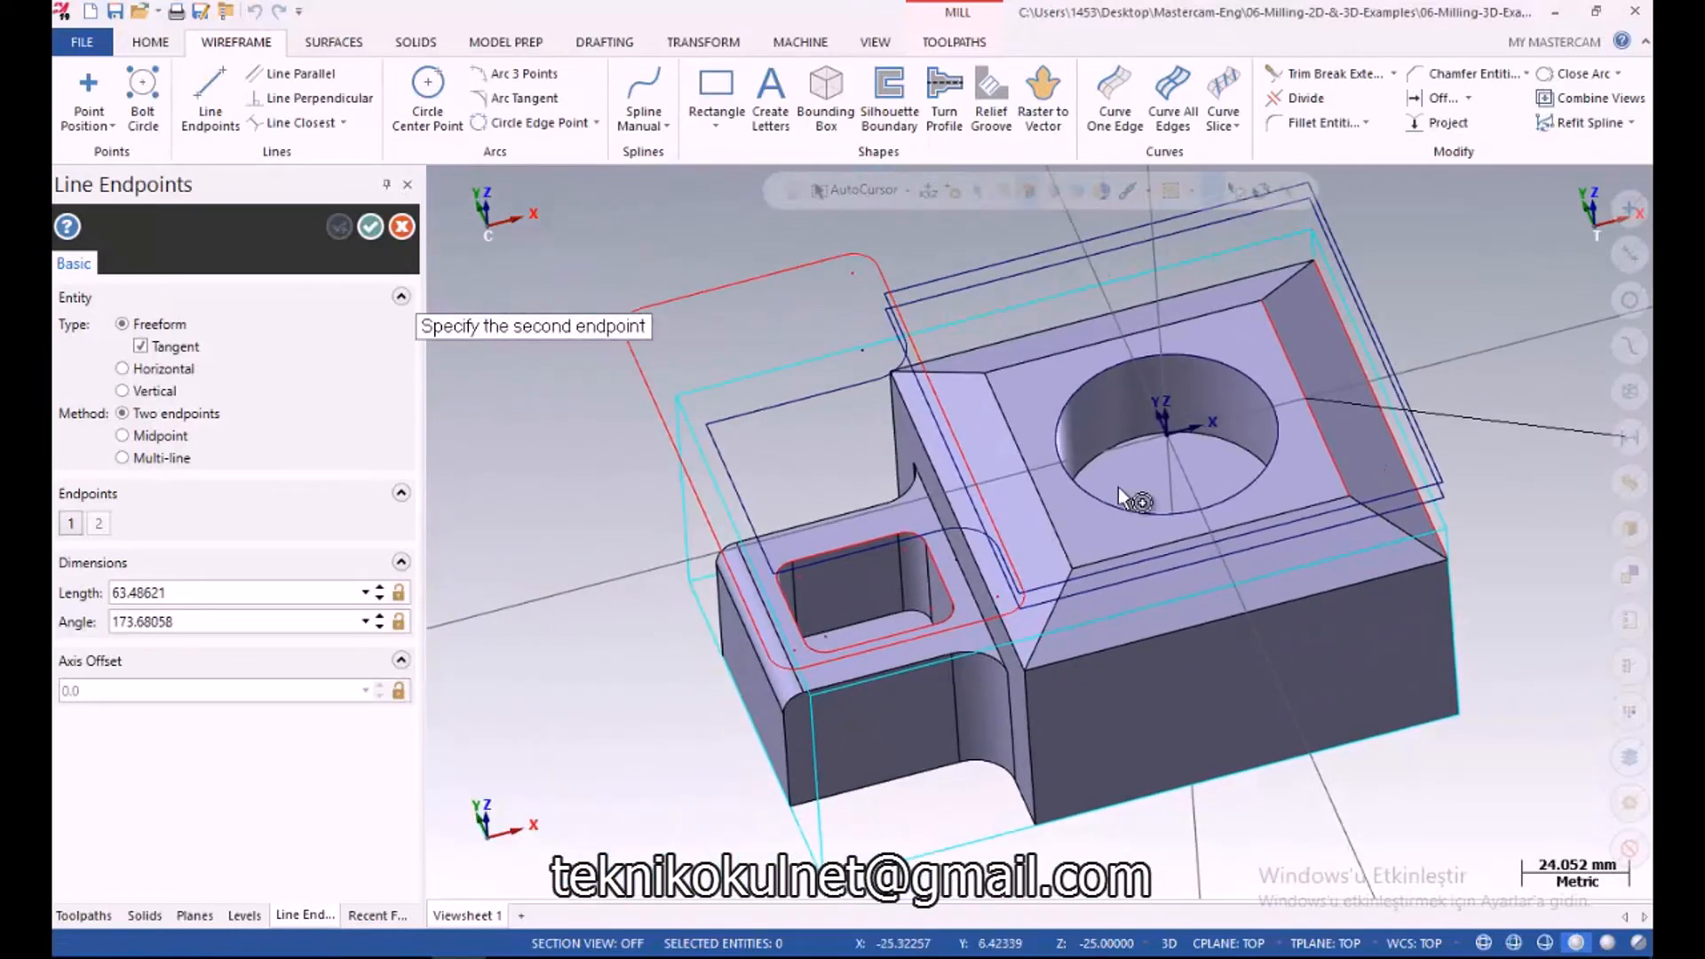
scroll(1117, 486, up, 3)
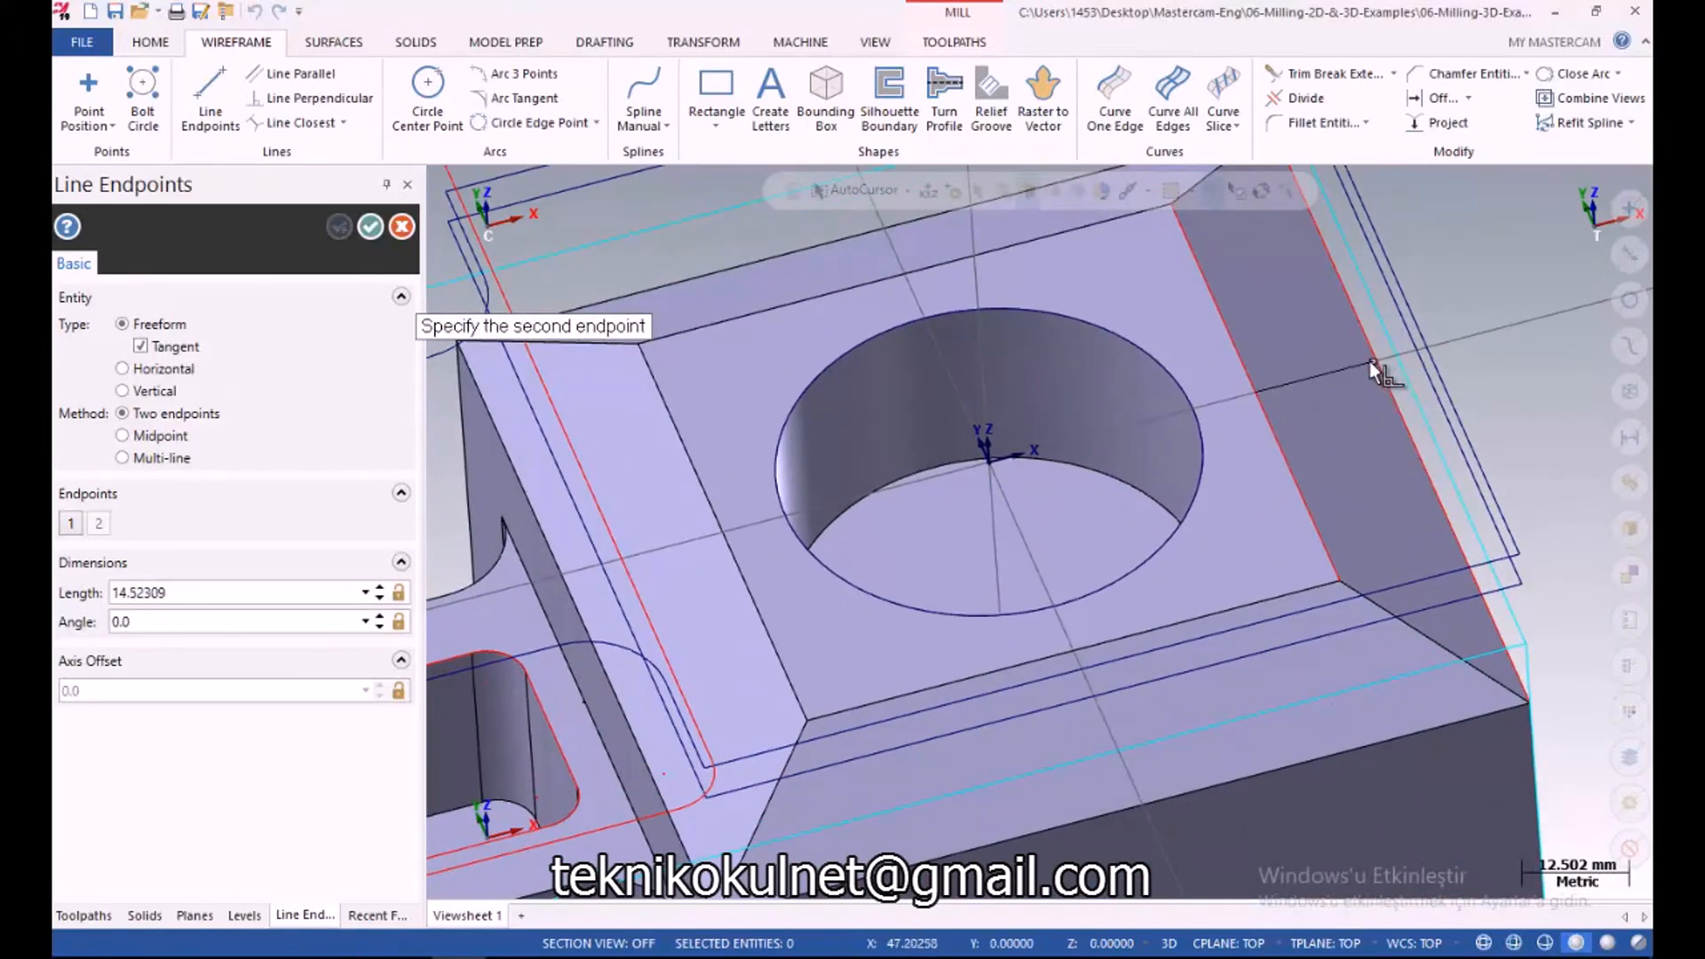
middle_drag(1385, 373, 1383, 398)
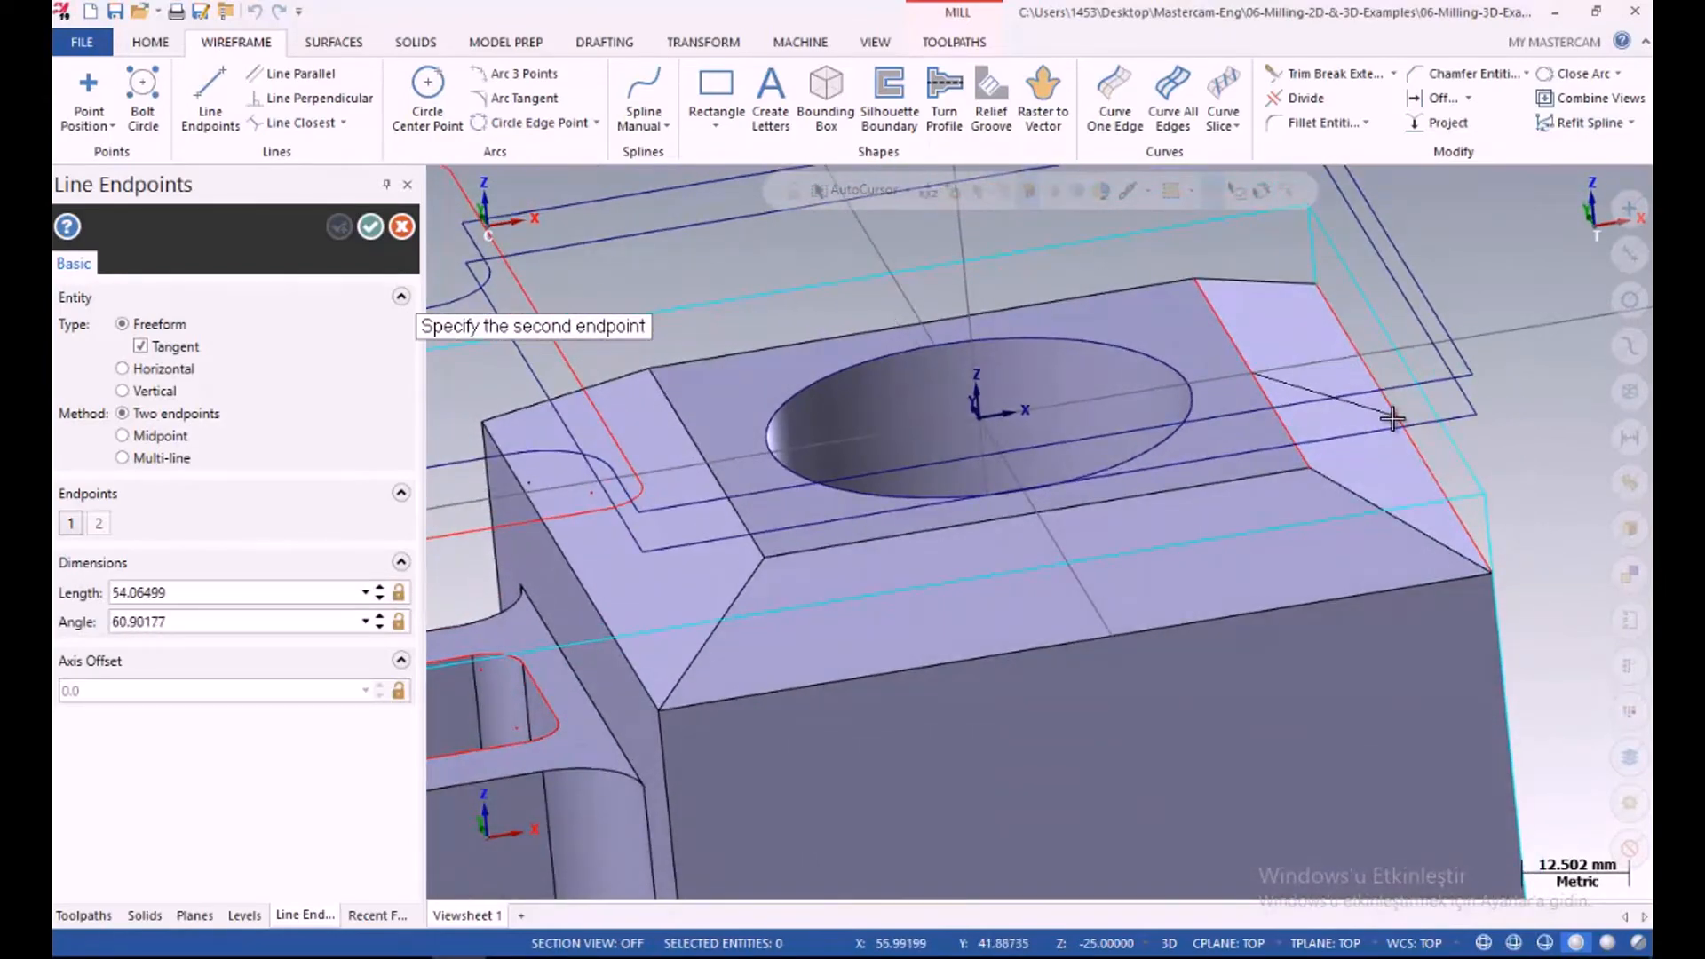
middle_drag(1350, 368, 1259, 366)
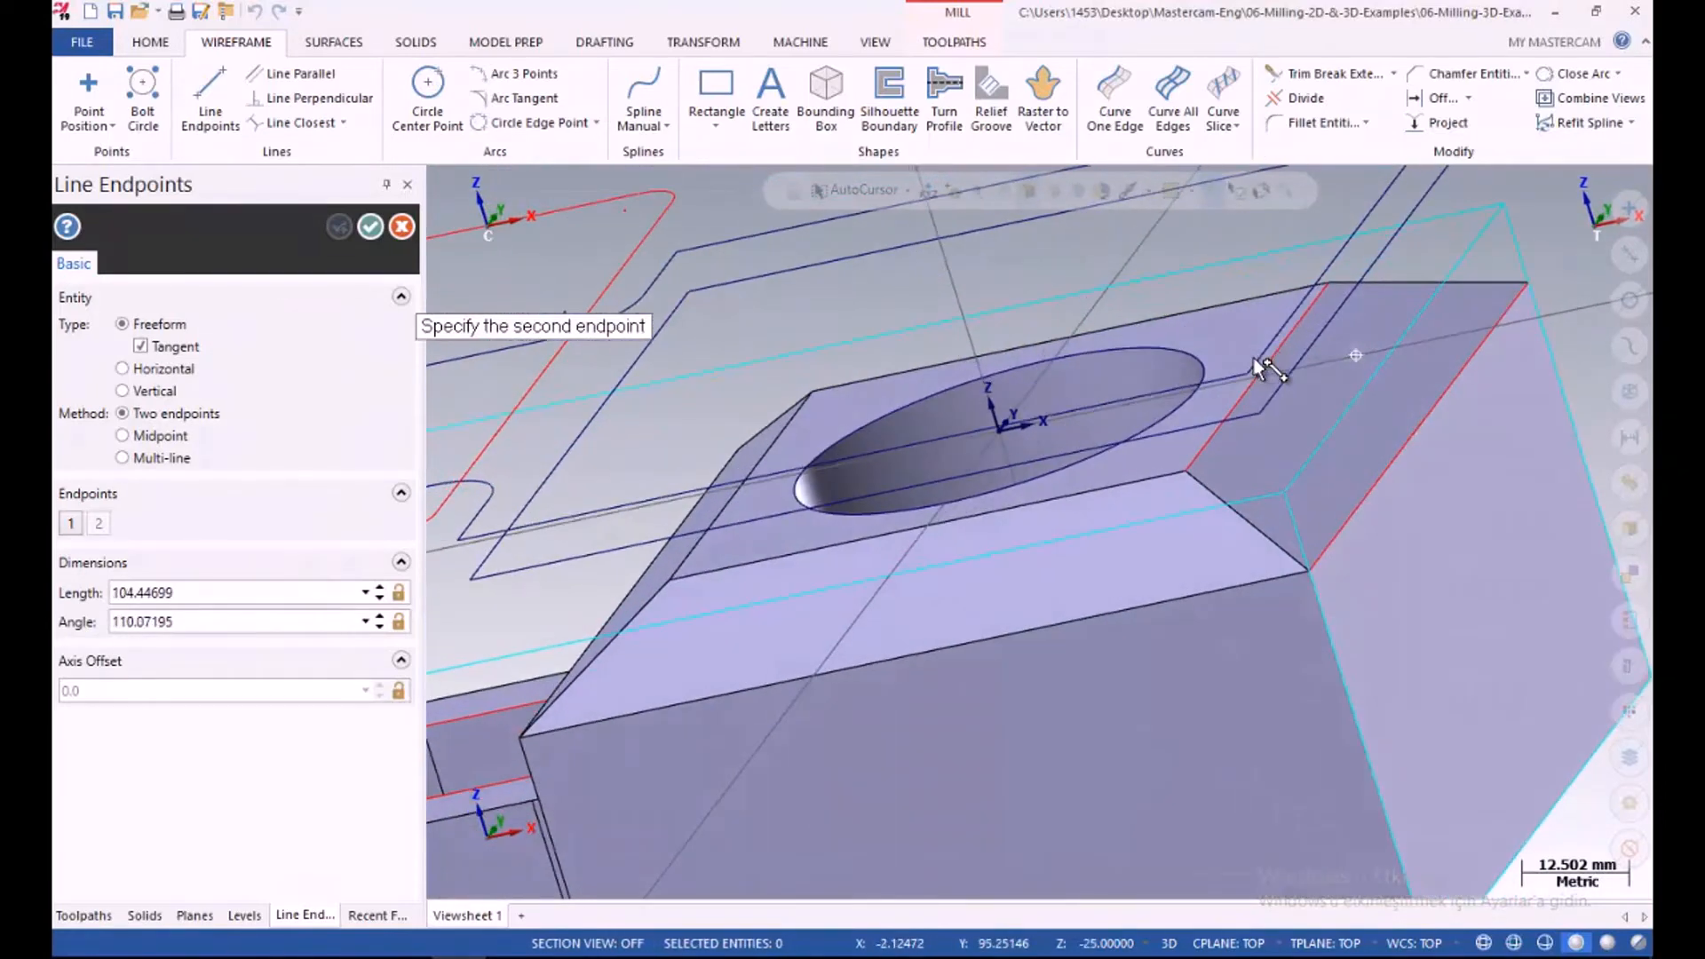
click(1419, 428)
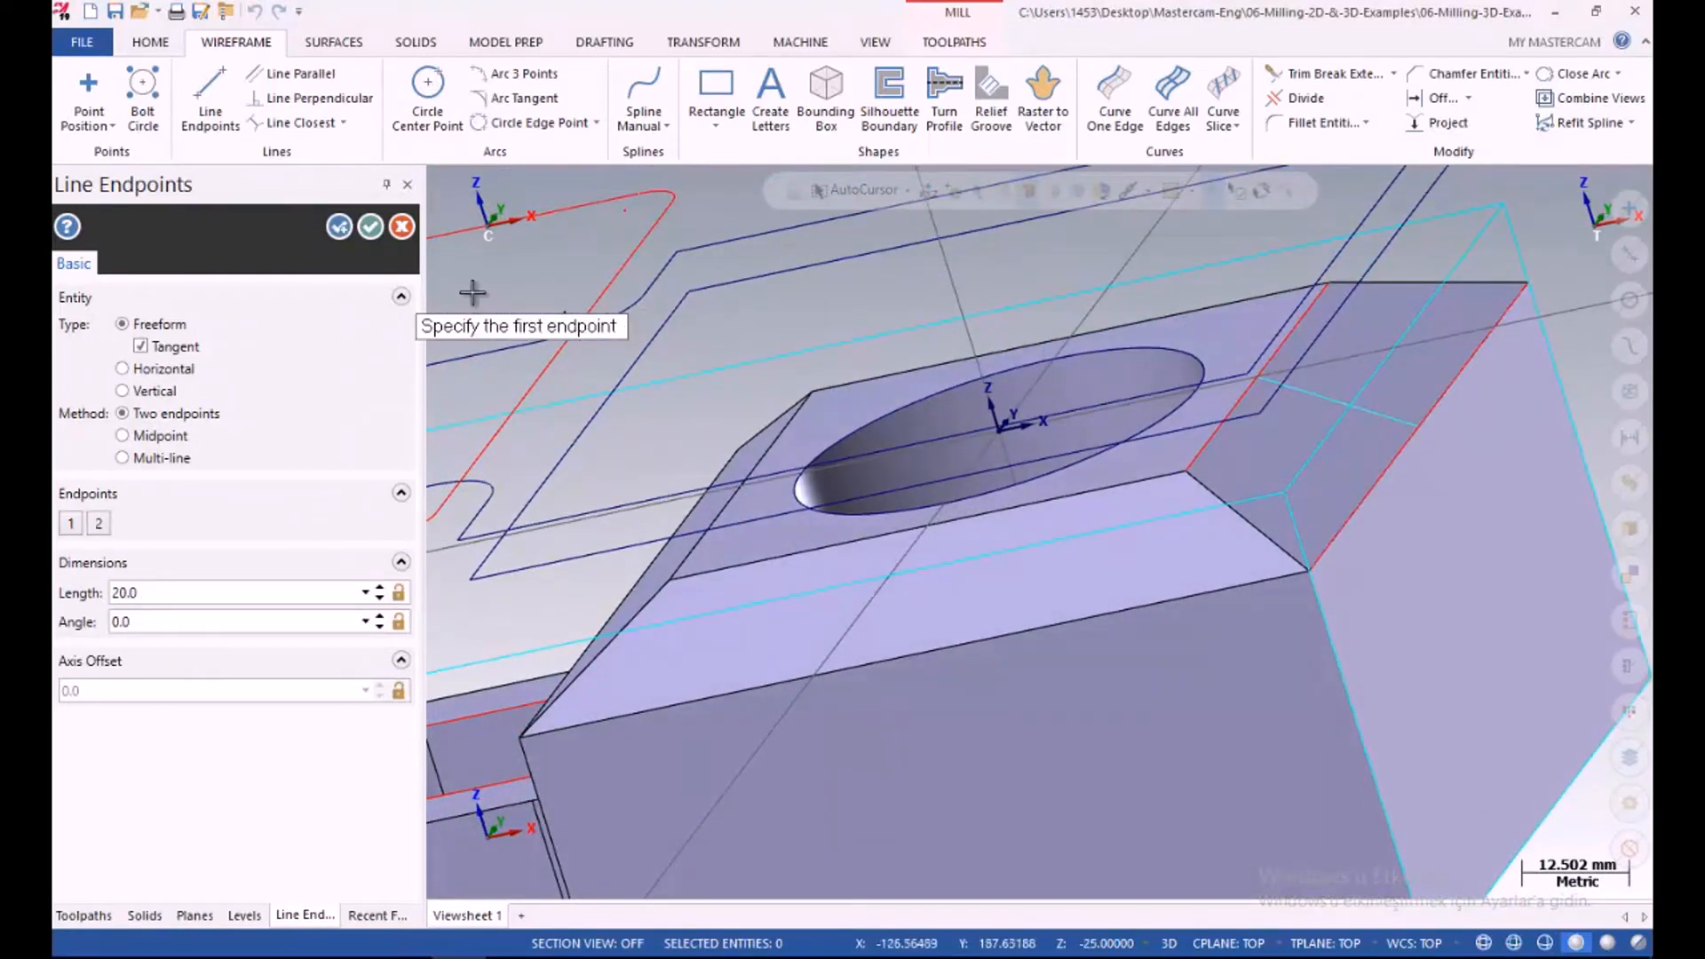
click(371, 228)
Switch the construction mode from 3D to 2D
middle_drag(977, 444, 1012, 432)
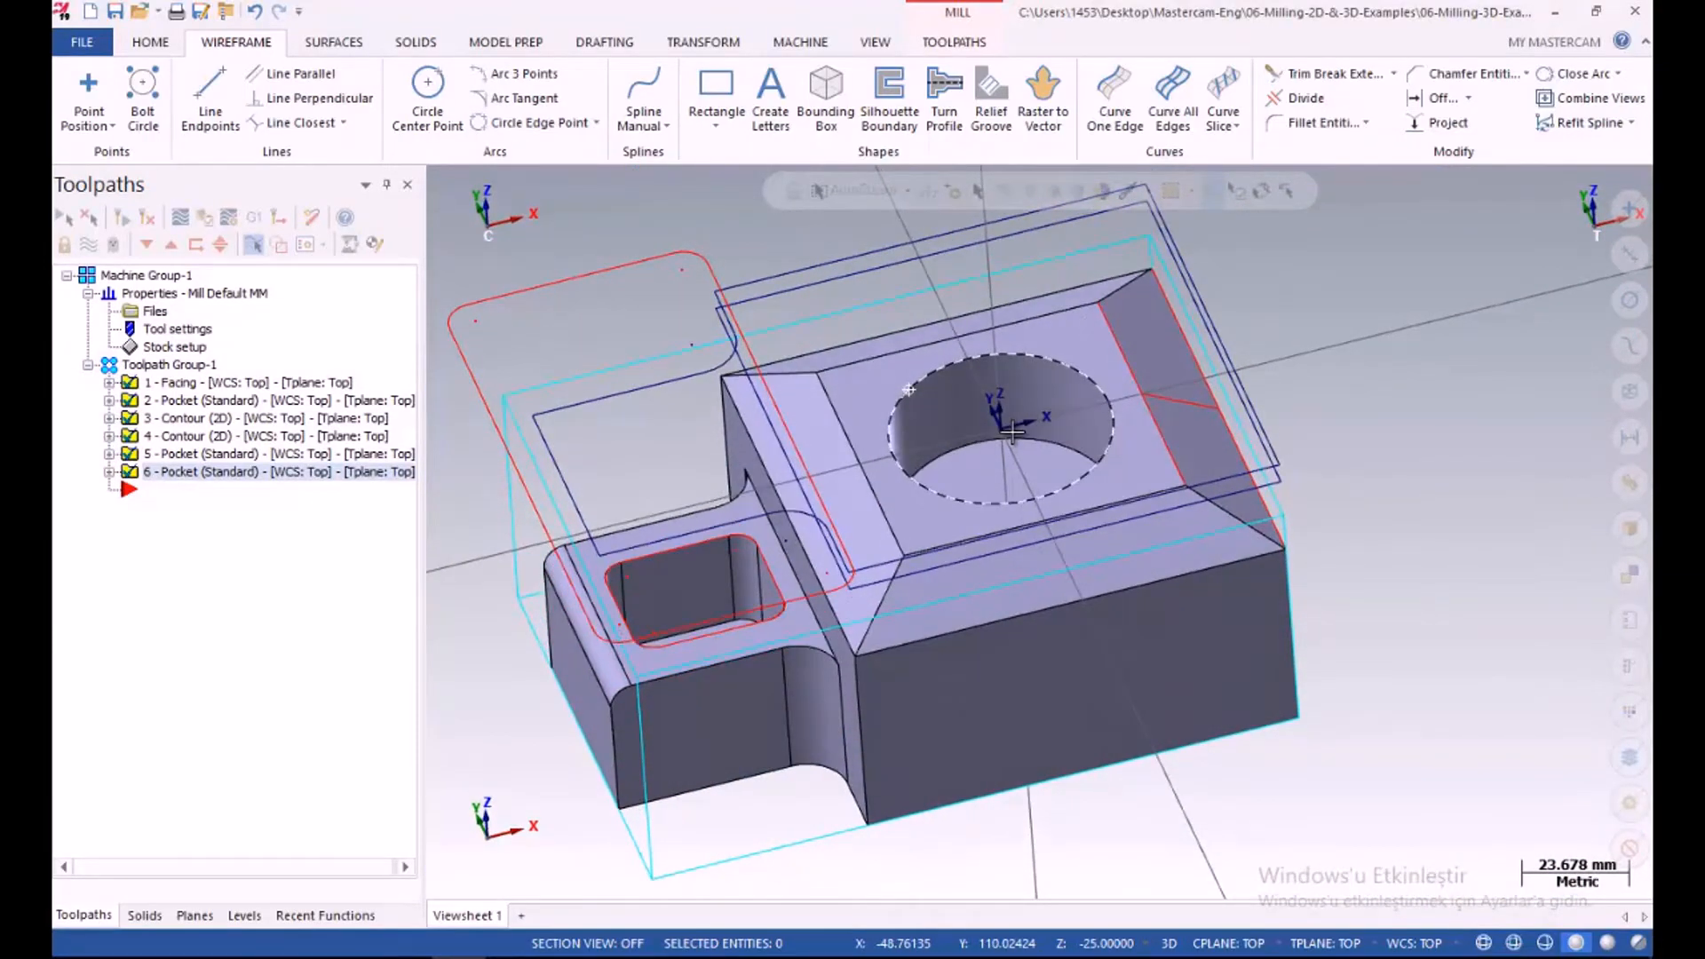
middle_drag(1012, 431, 1069, 425)
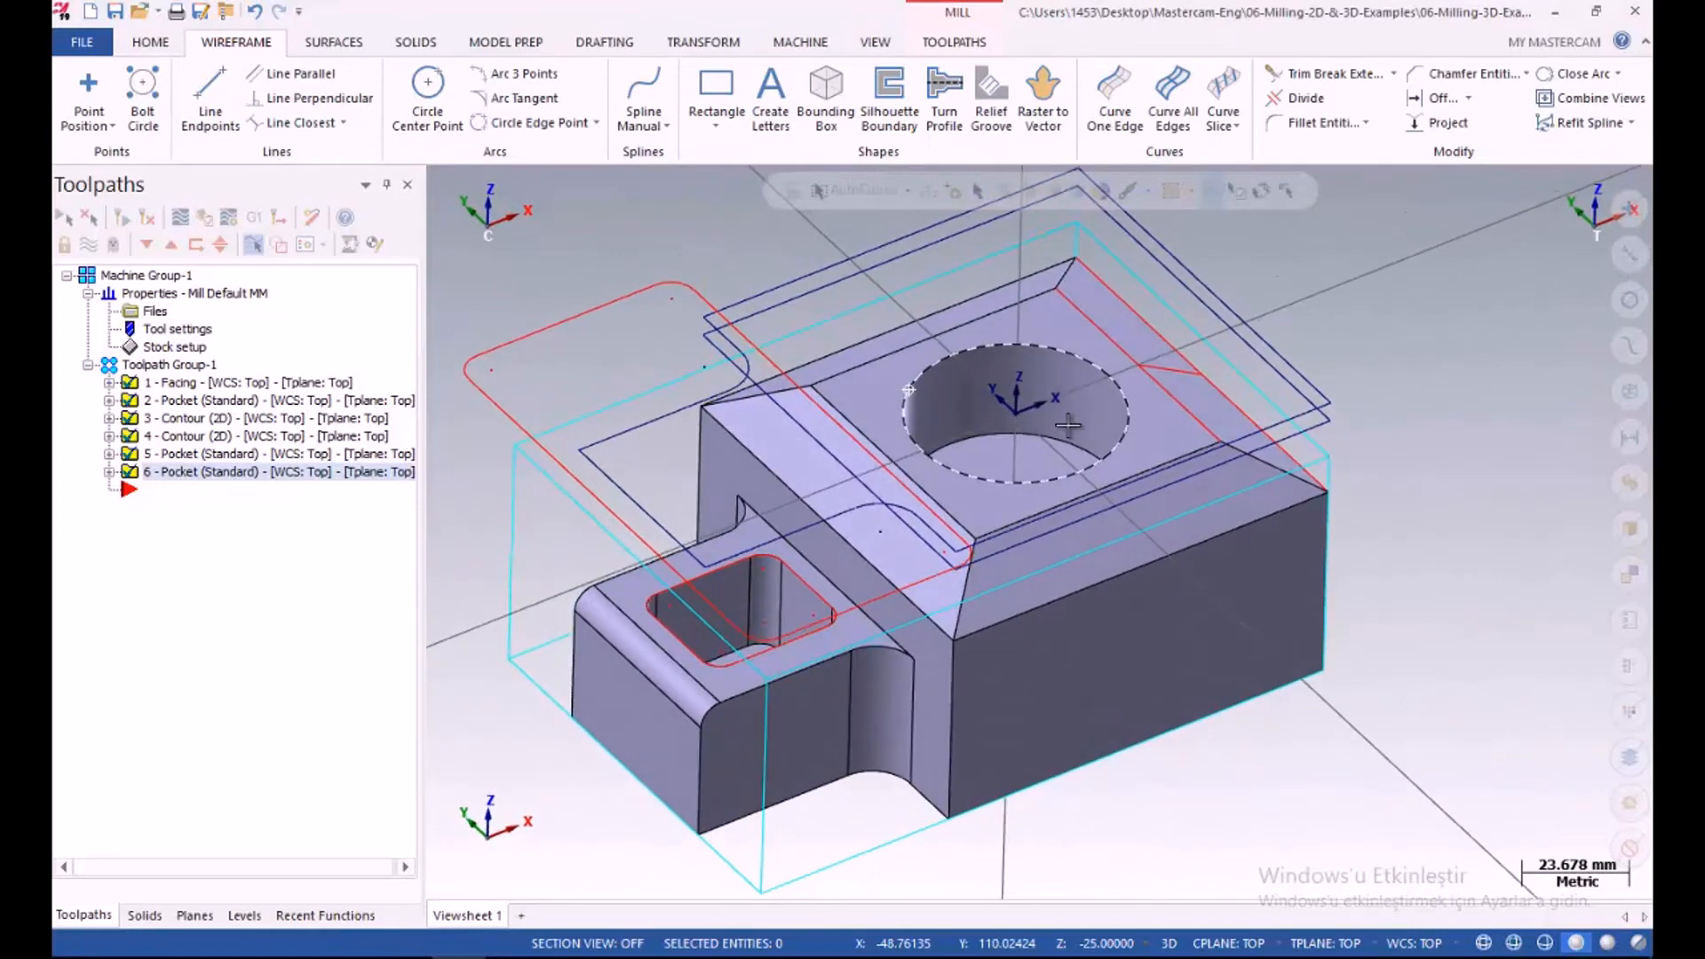
click(1169, 943)
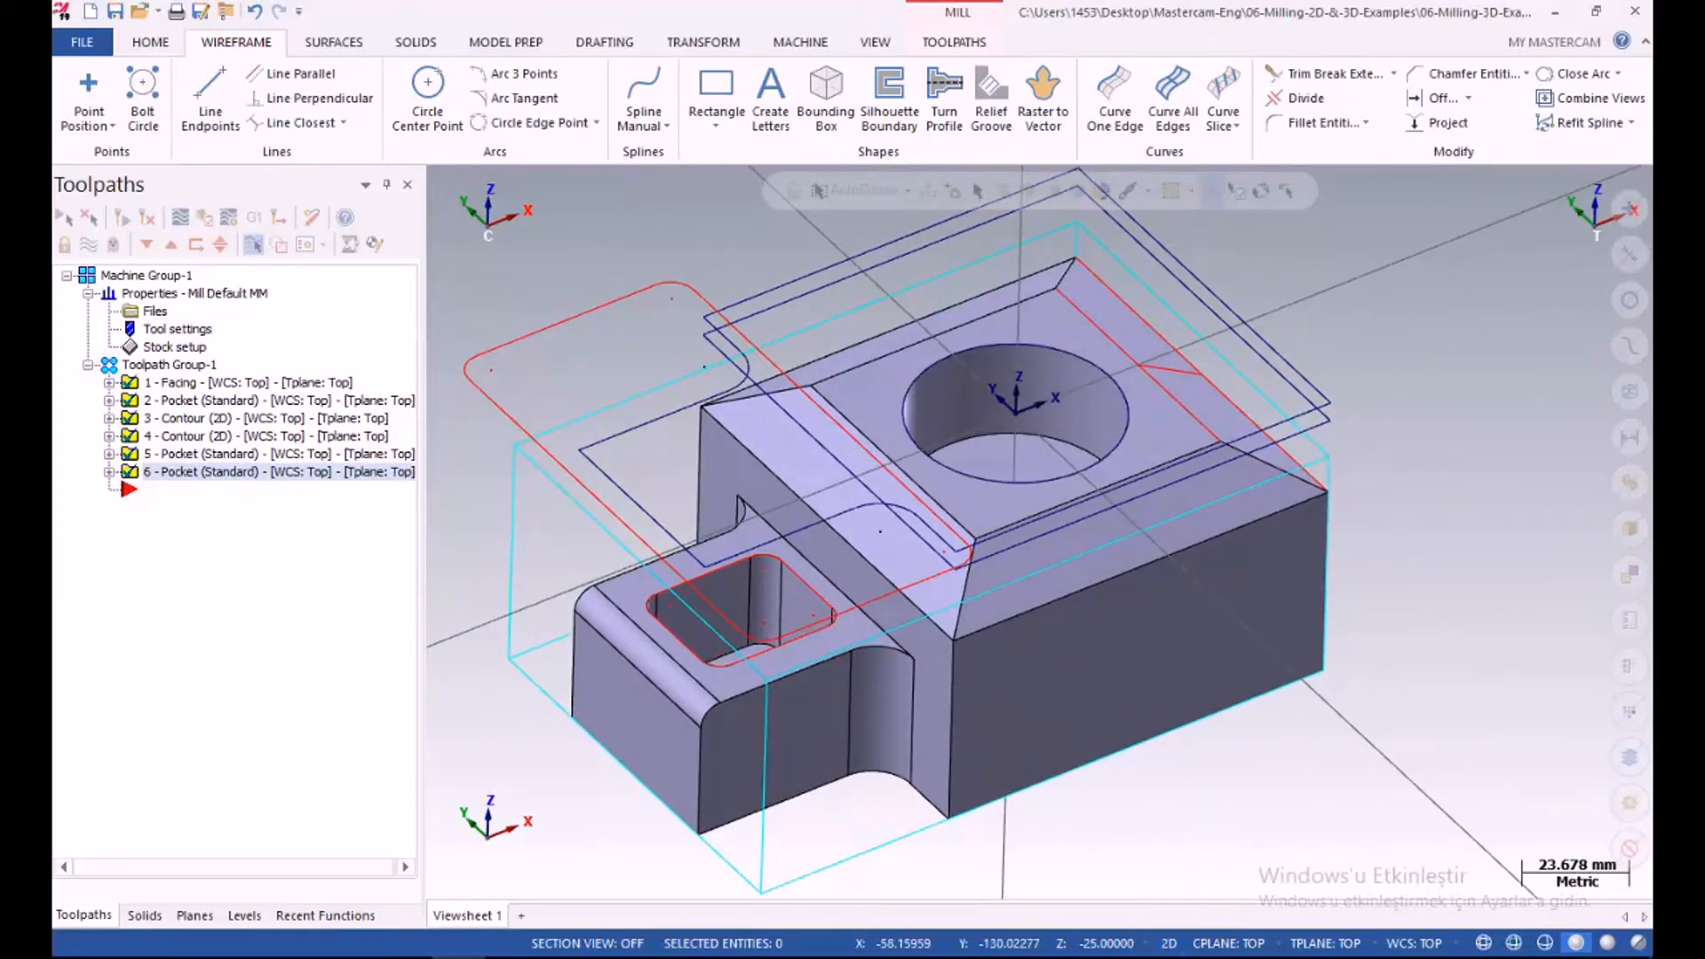
click(1236, 947)
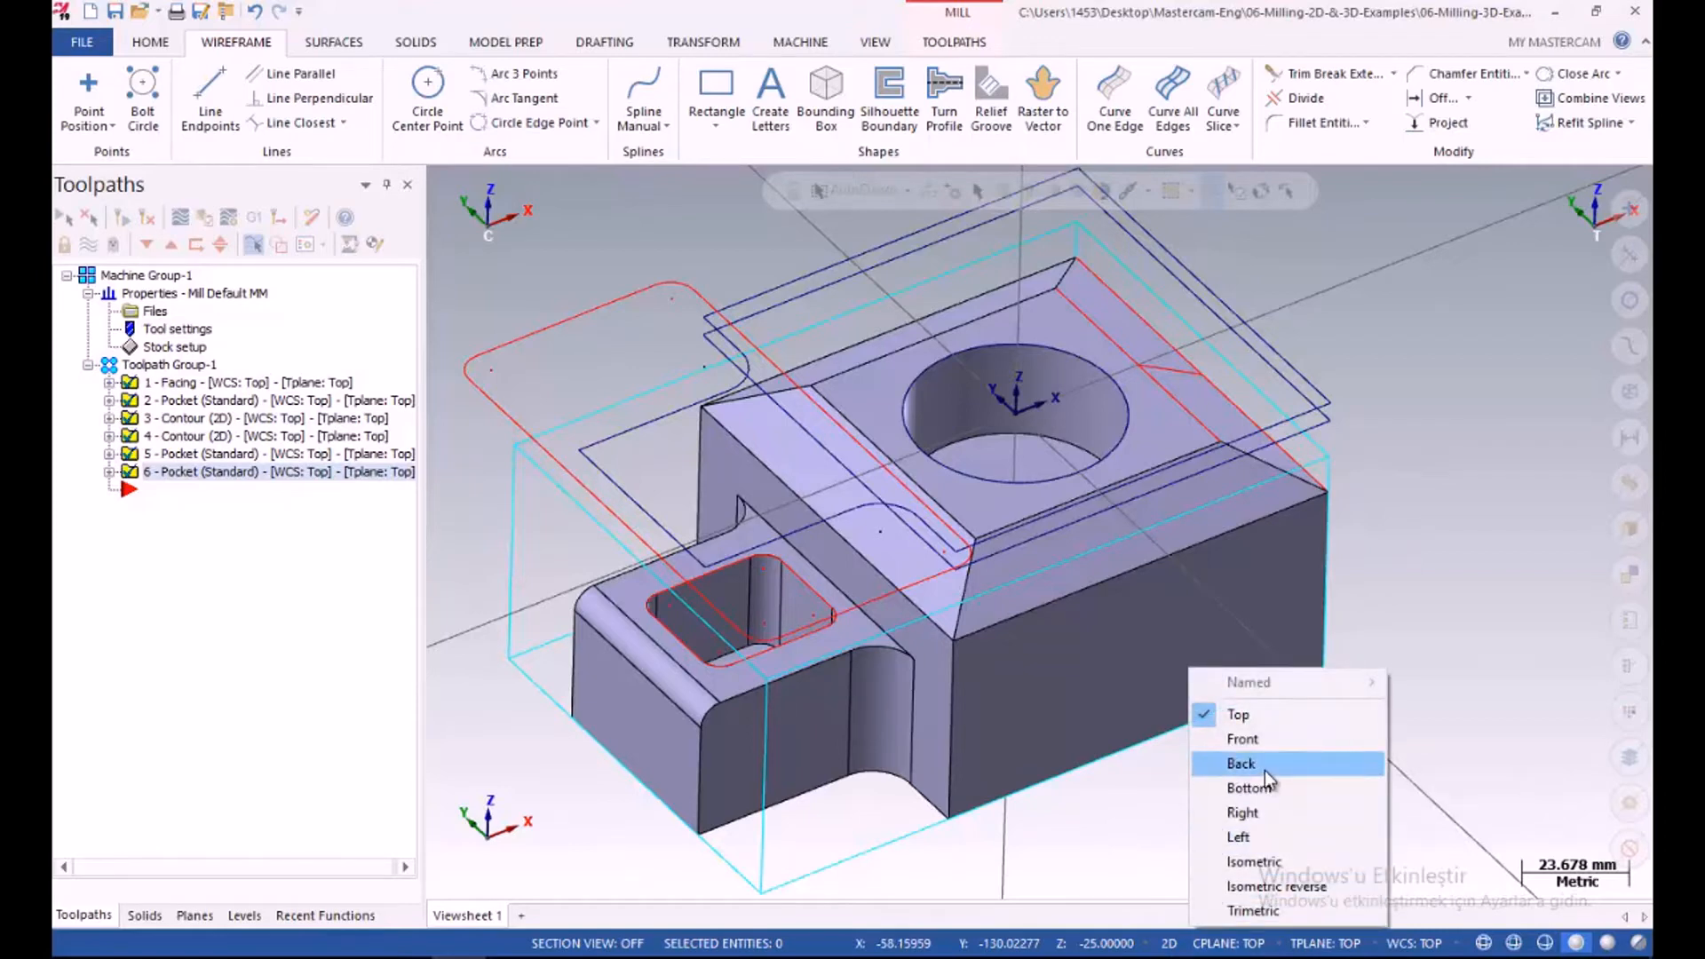
click(1259, 807)
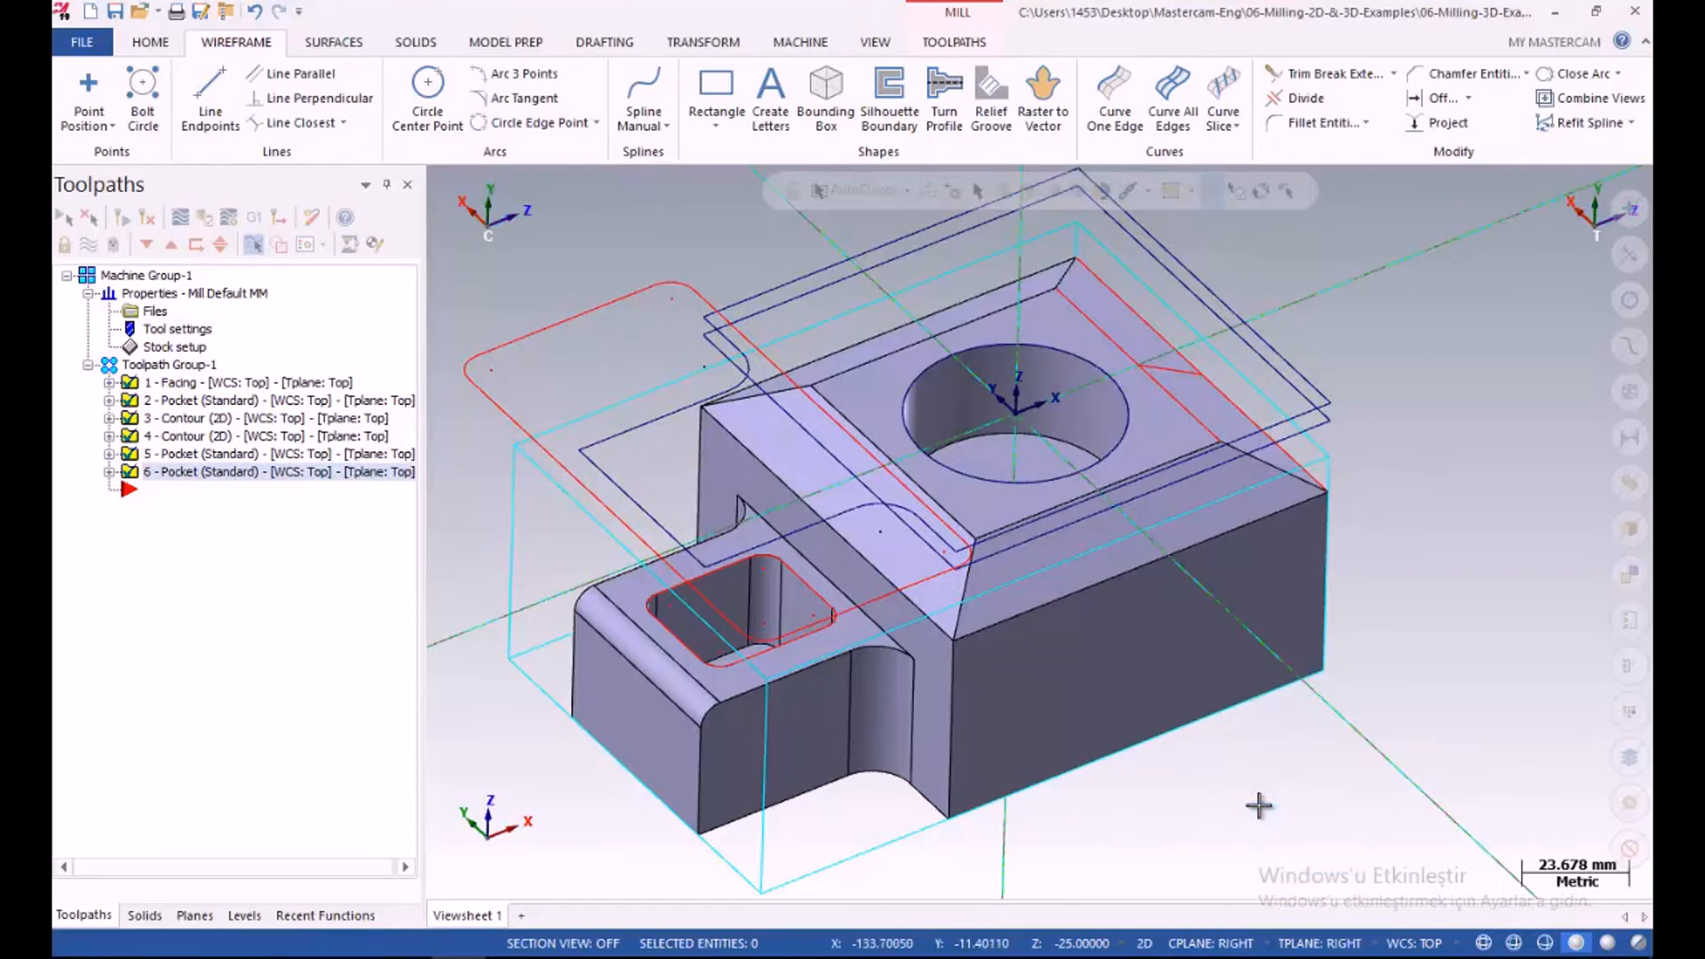
click(1319, 943)
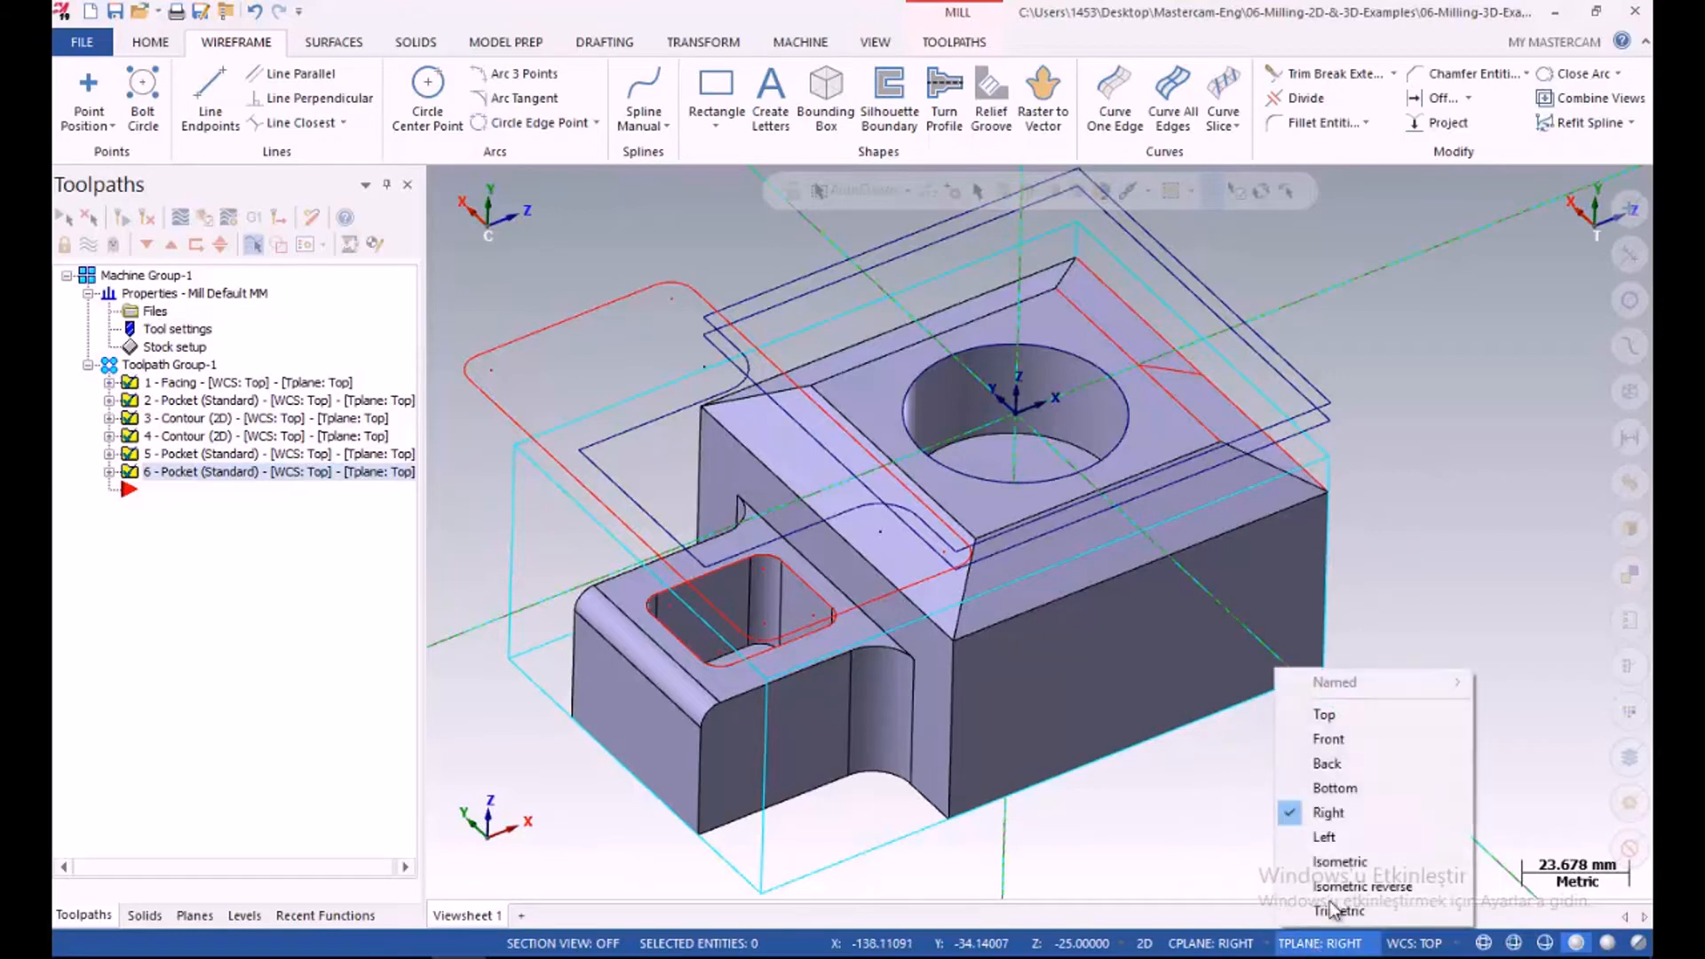
click(1332, 741)
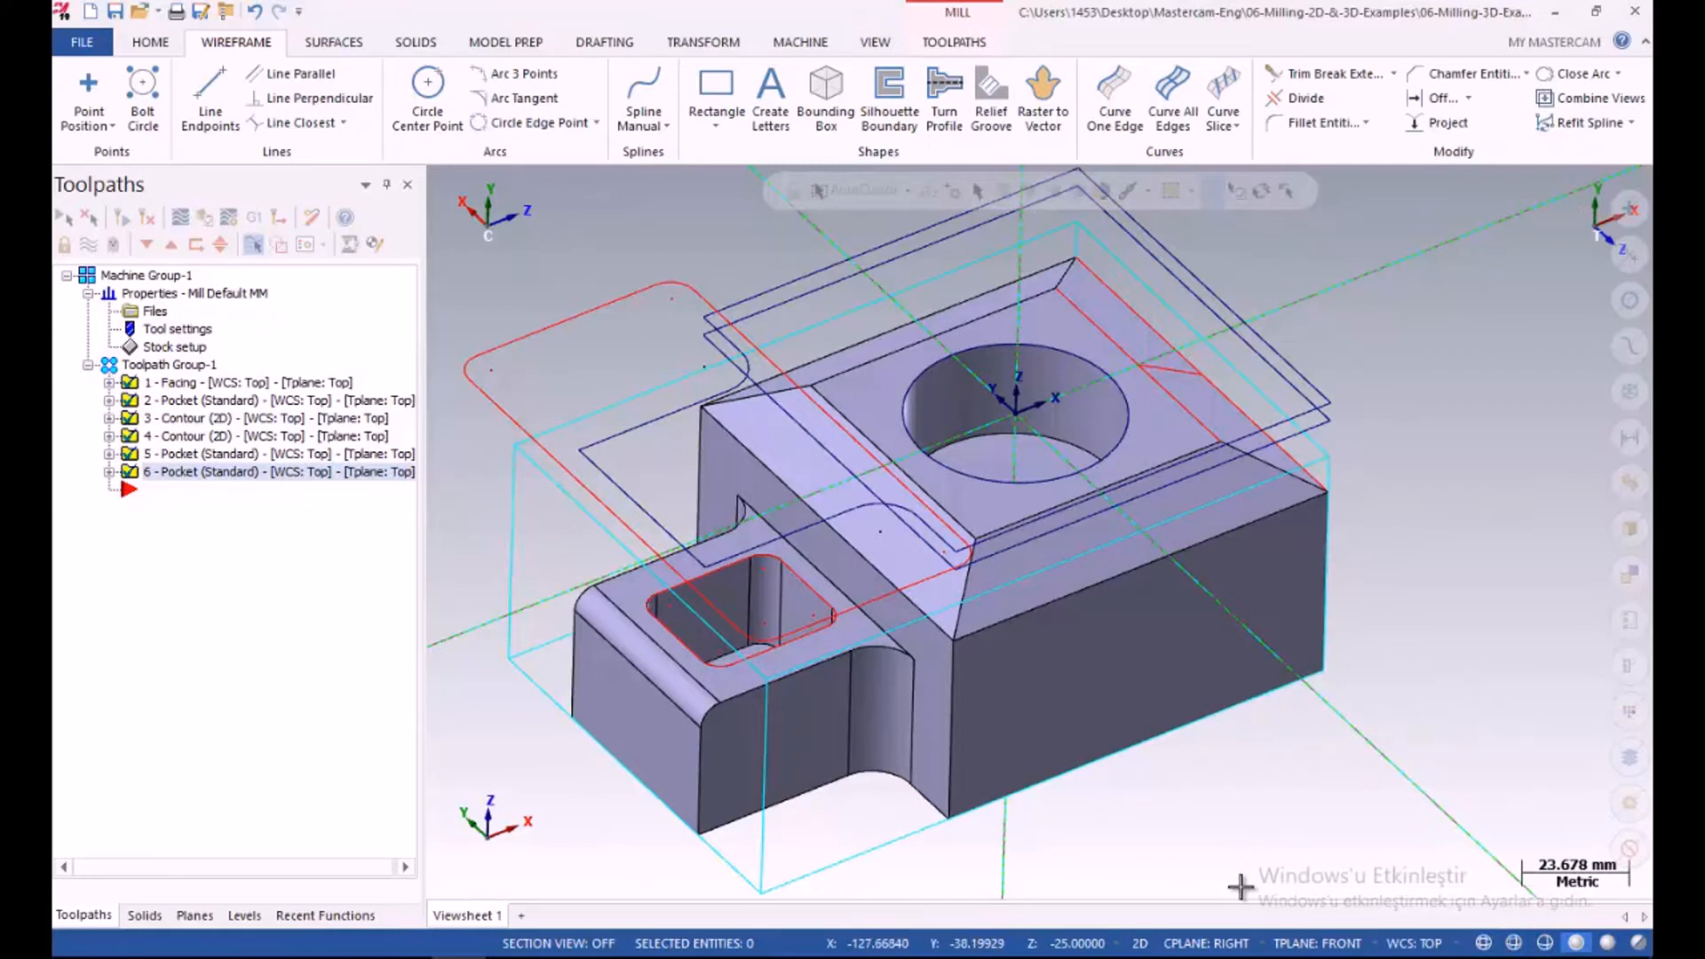
click(1322, 944)
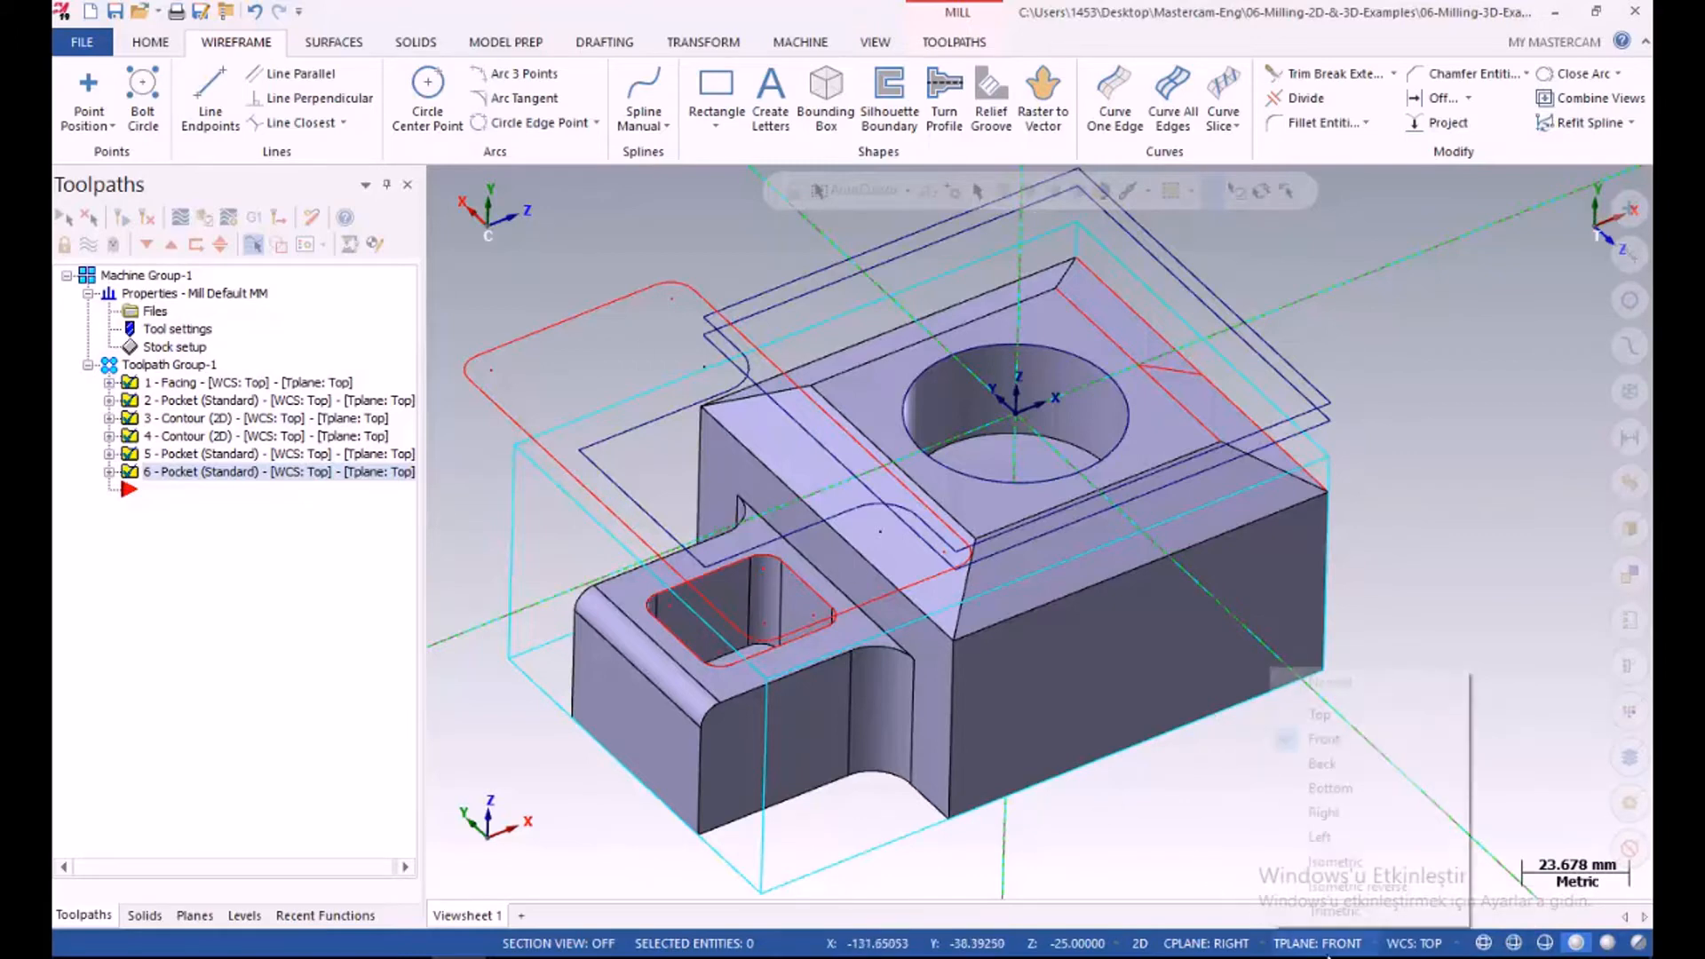
click(1339, 808)
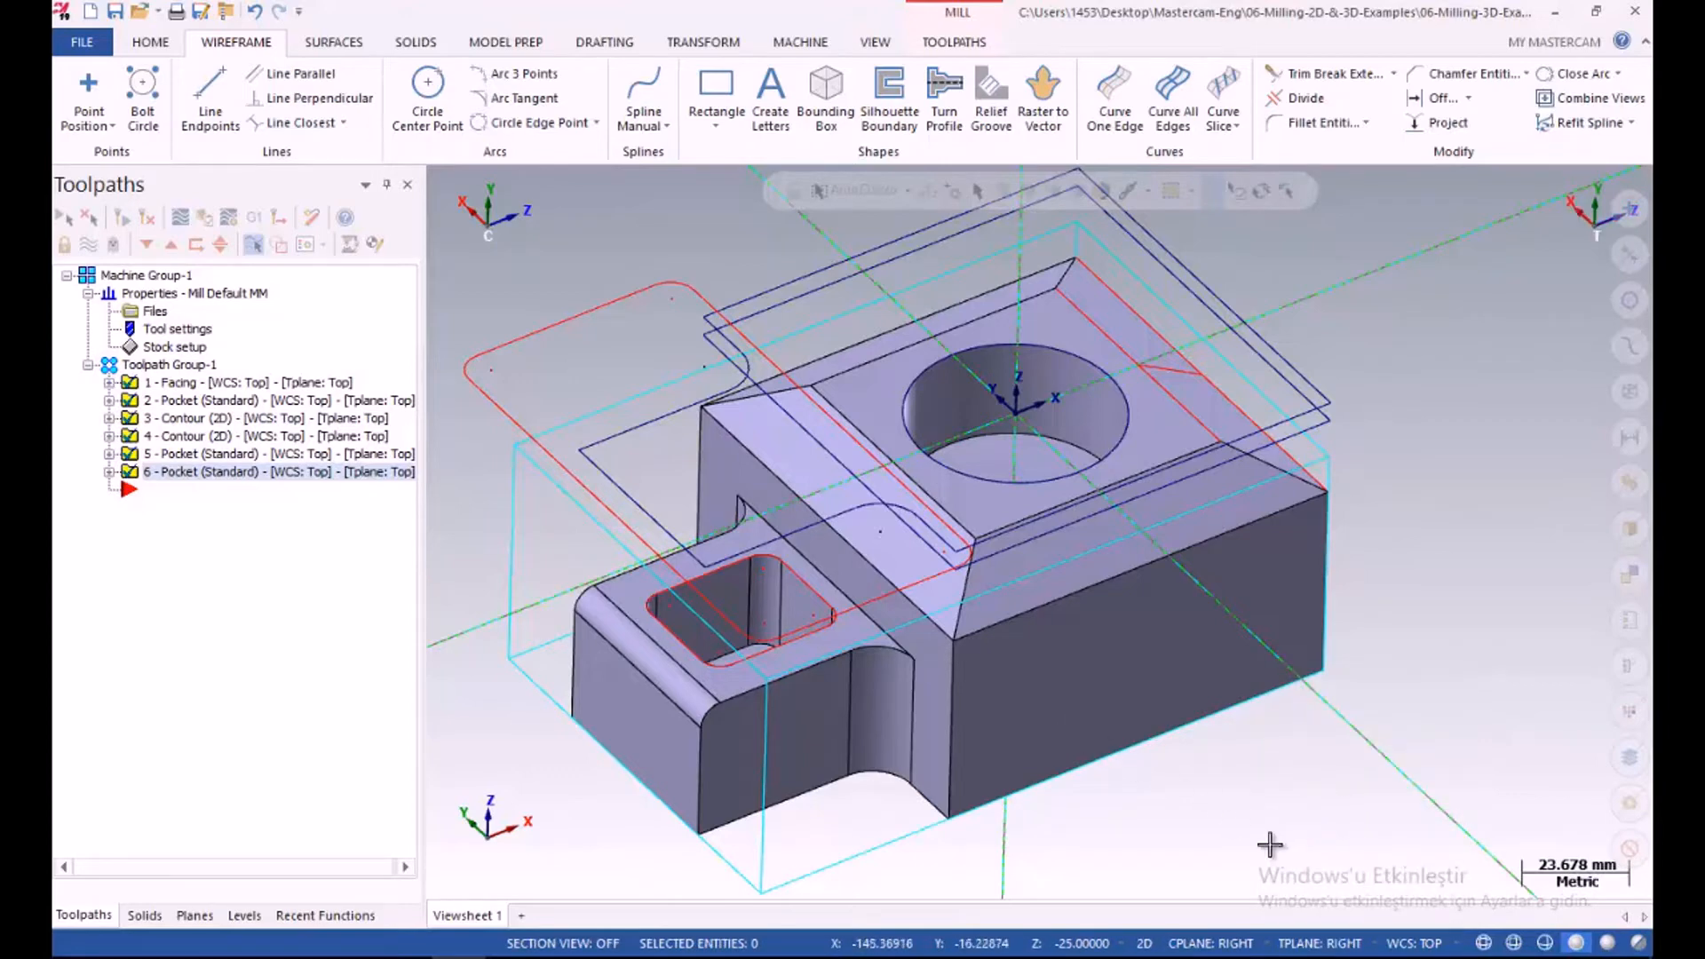
scroll(1234, 832, down, 3)
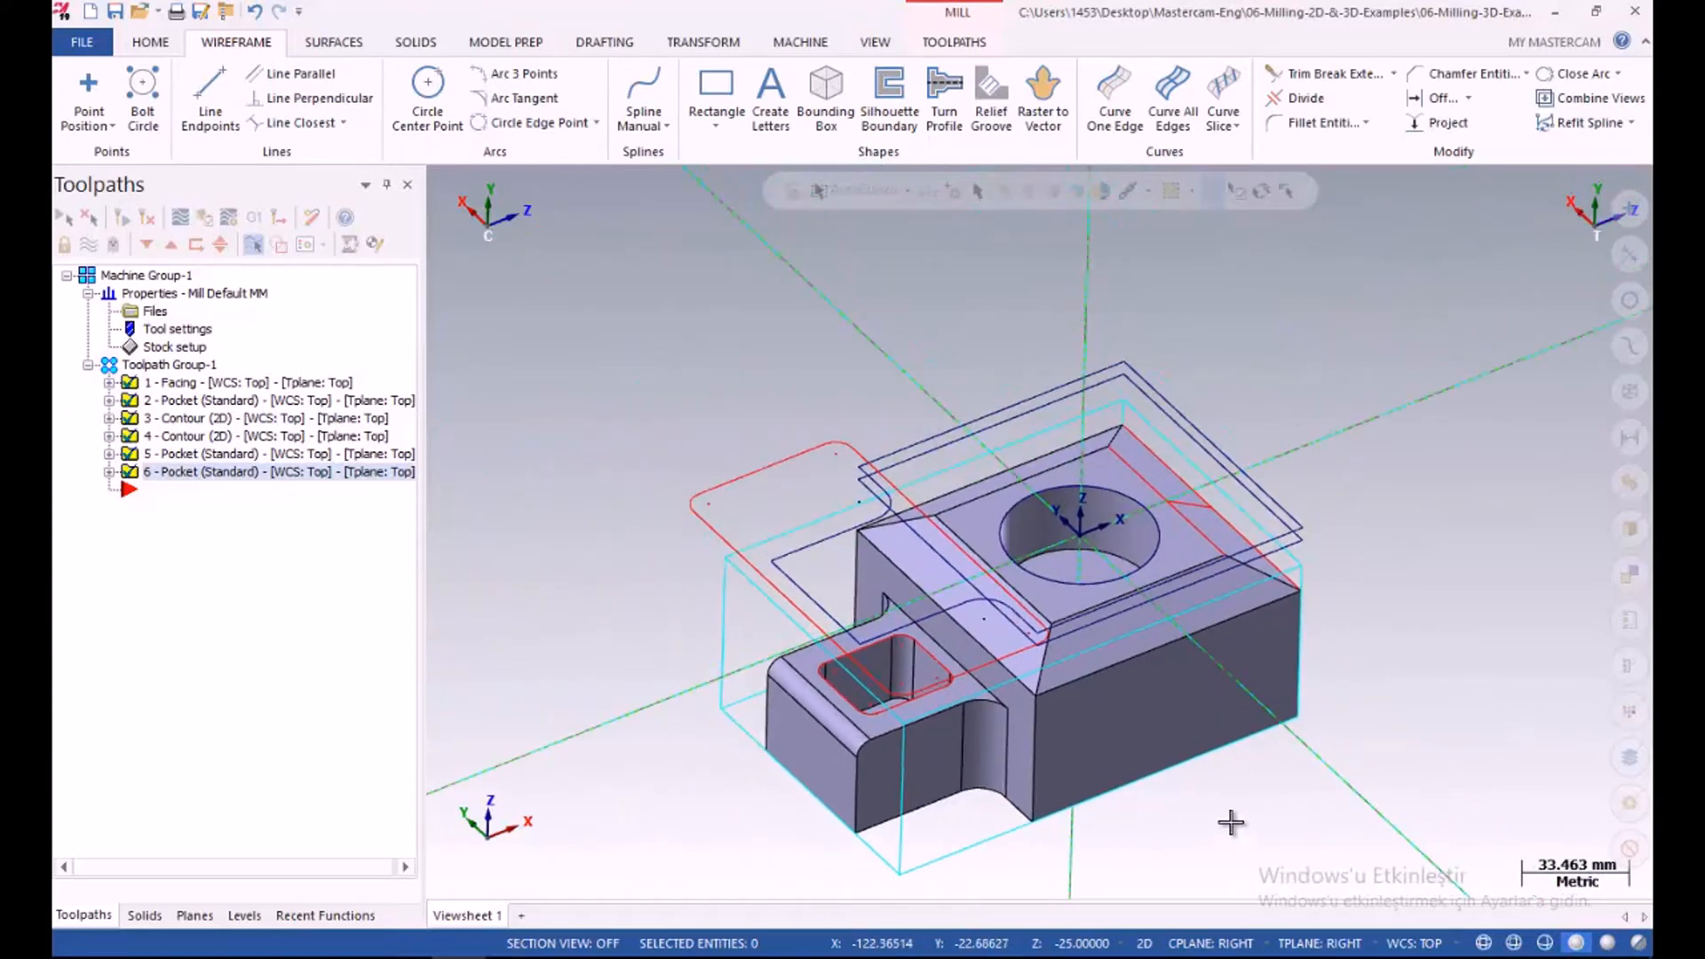
scroll(1231, 822, up, 1)
click(1320, 943)
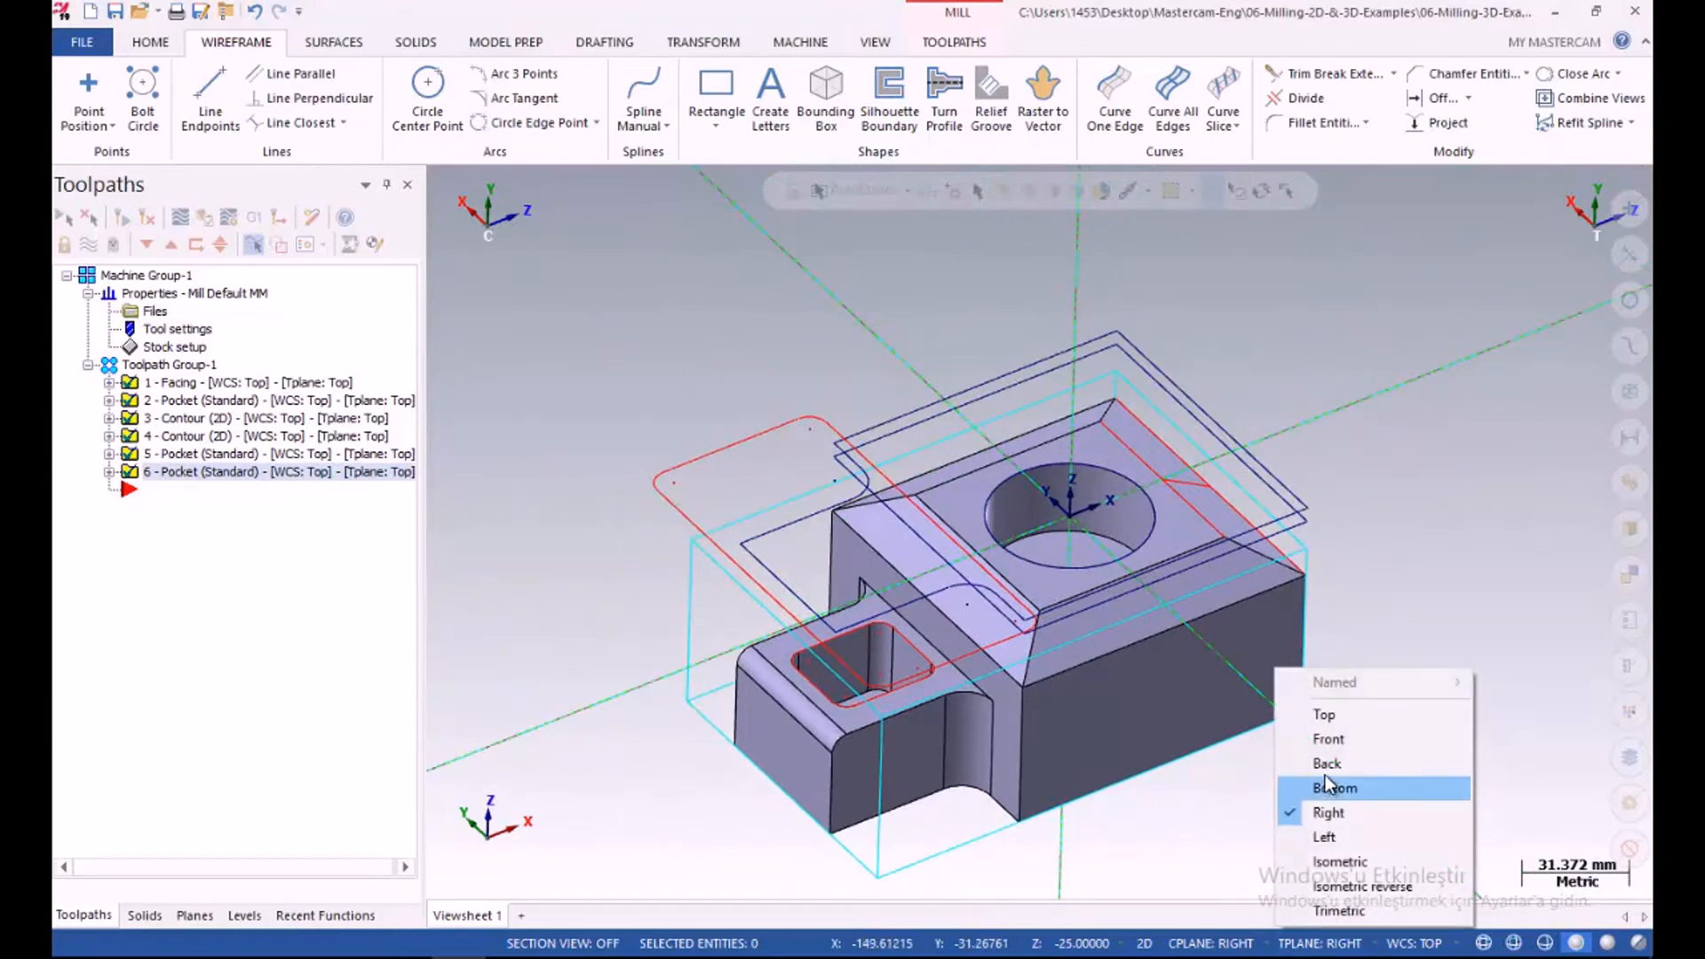
click(1326, 715)
Set the construction plane to Front
click(1172, 947)
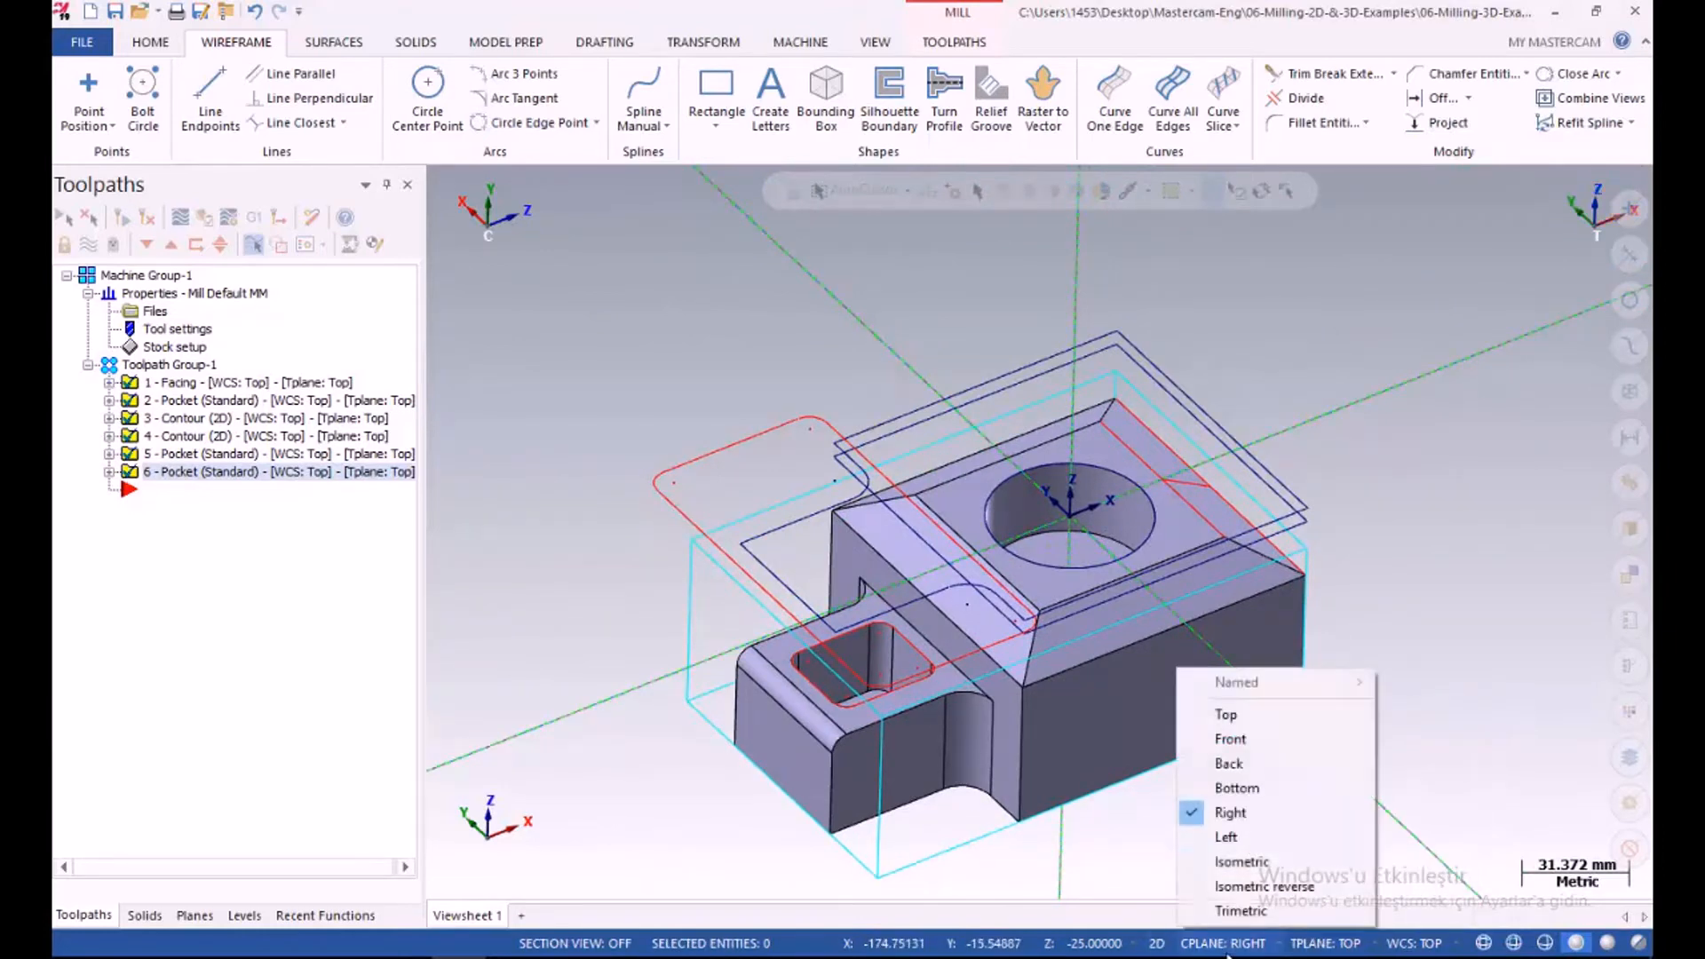
click(1239, 739)
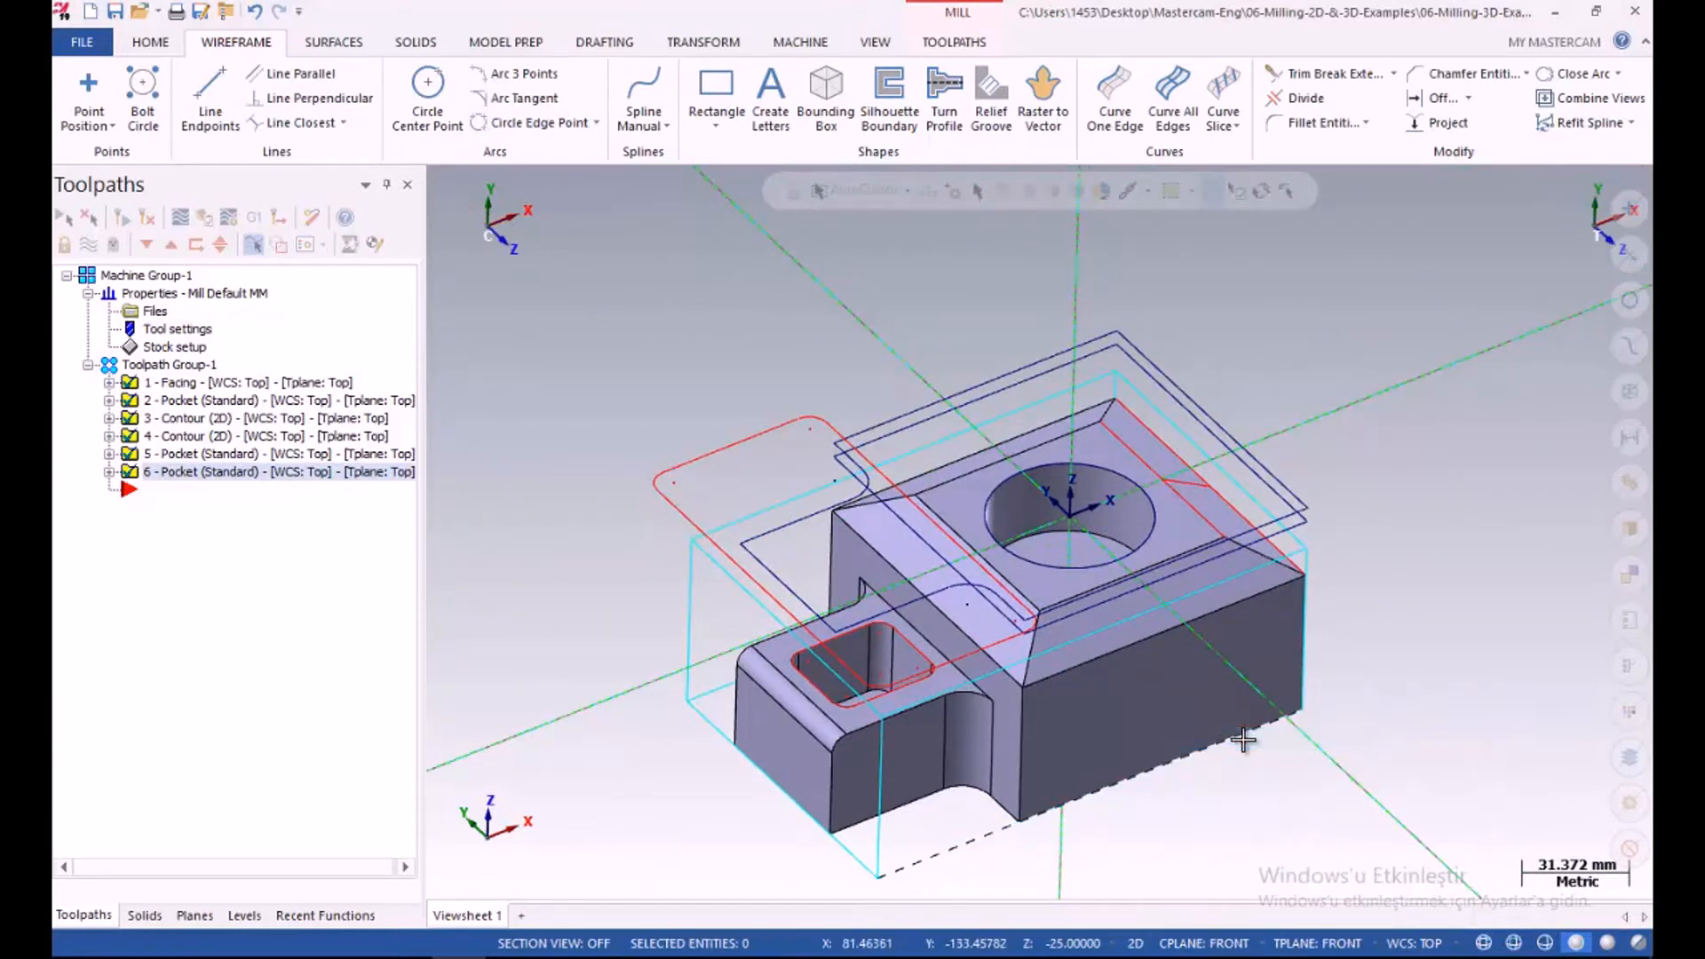
scroll(1359, 601, up, 2)
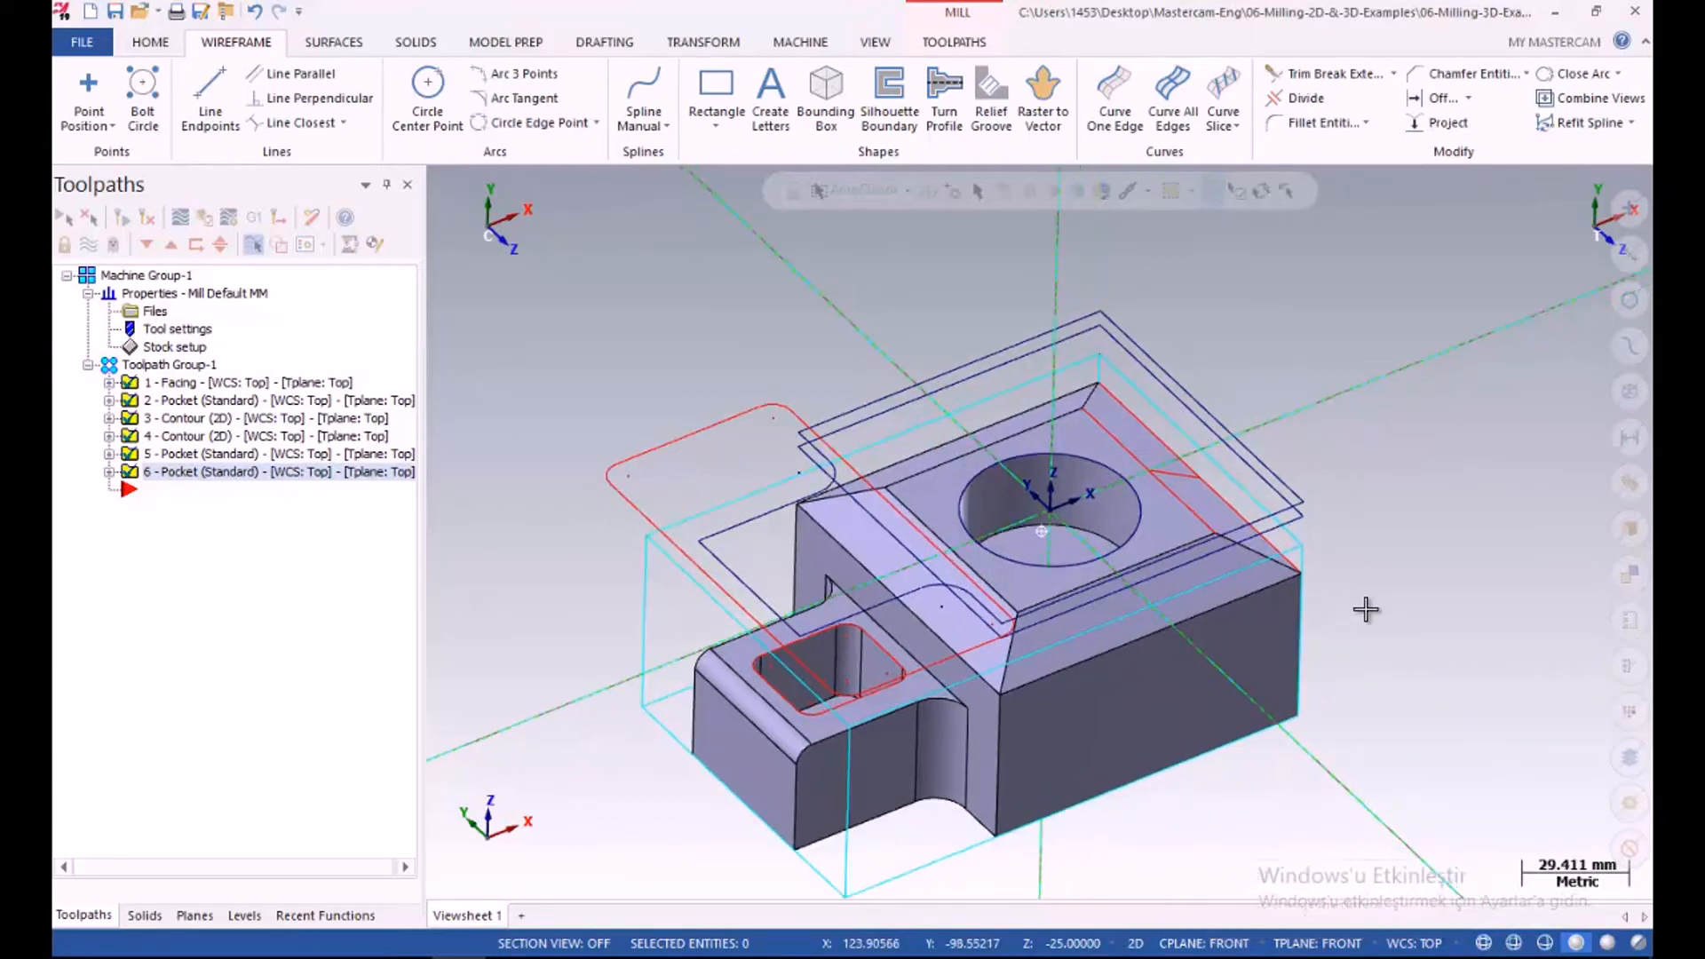
Pick the sloped face's lower corner on the front side as the depth reference and set the construction depth Z to 55
click(1137, 946)
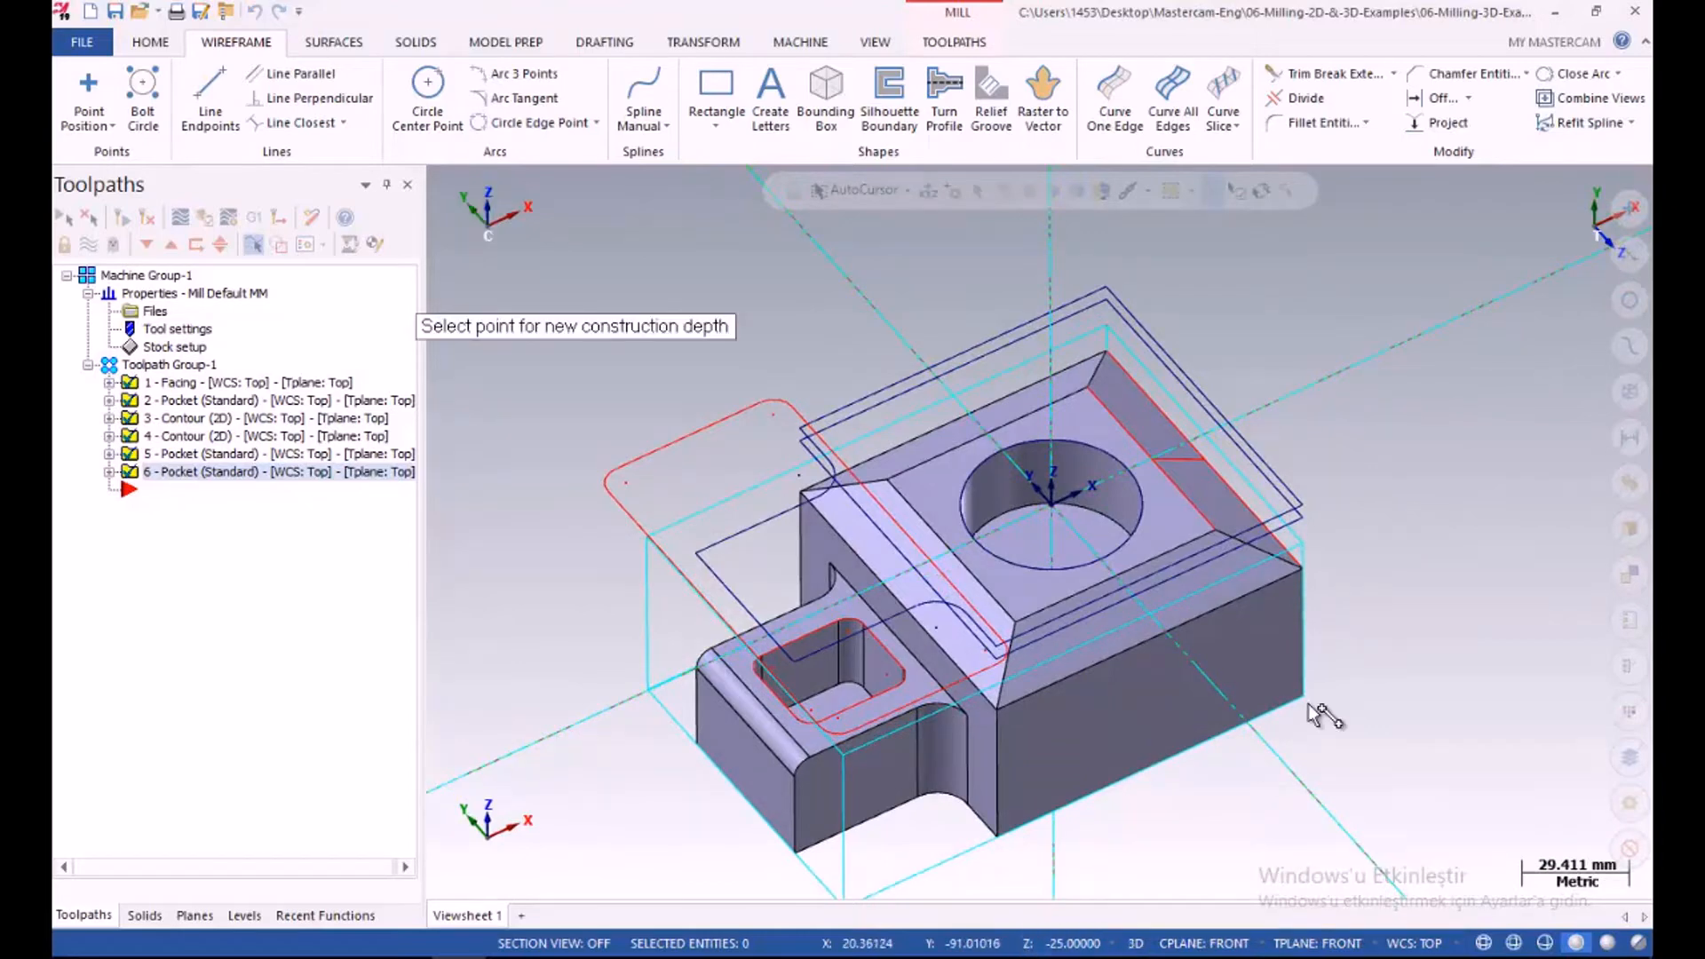
click(1305, 575)
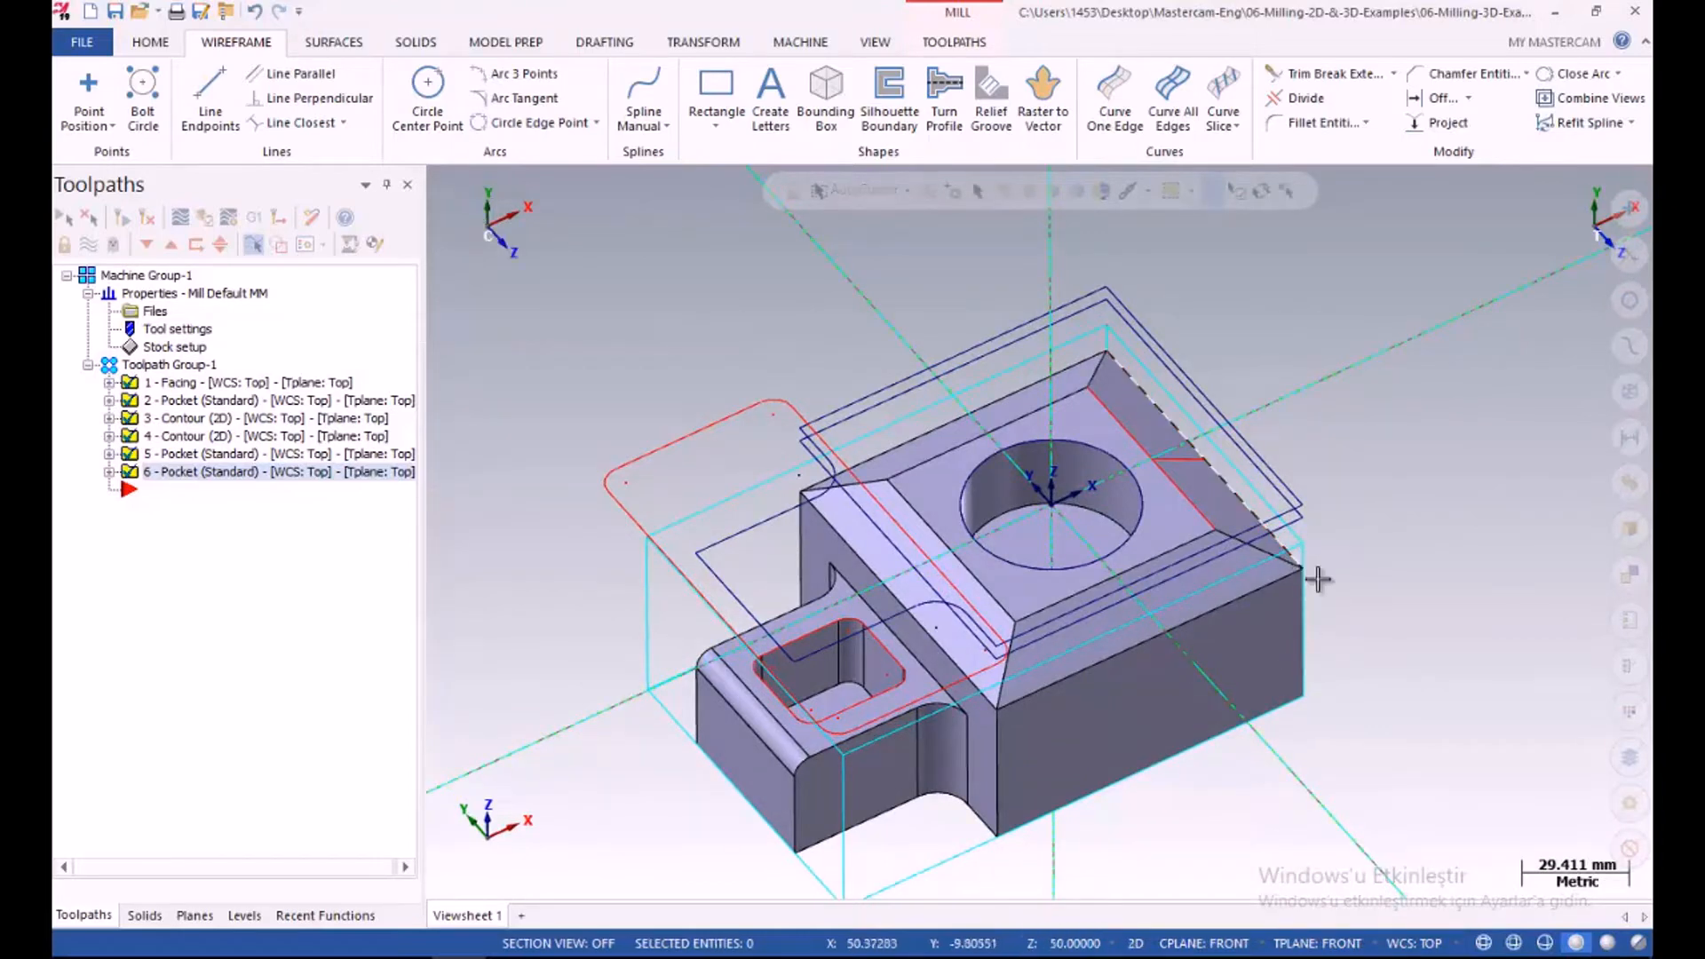
click(1065, 945)
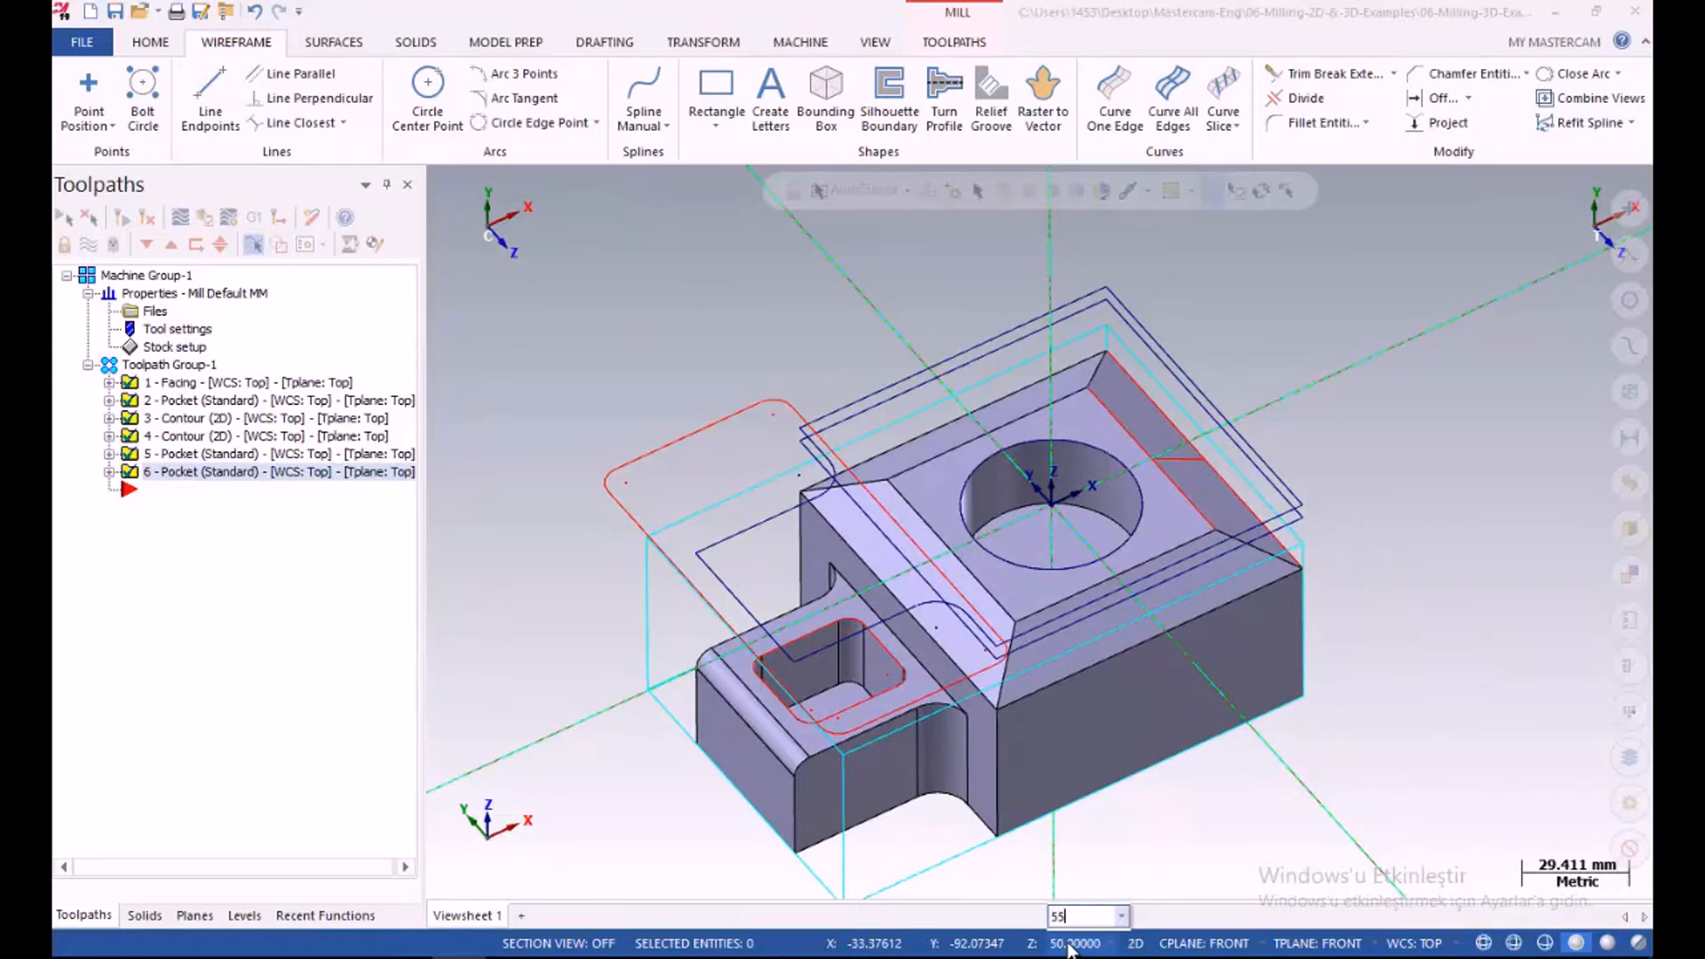
text(55)
key(Return)
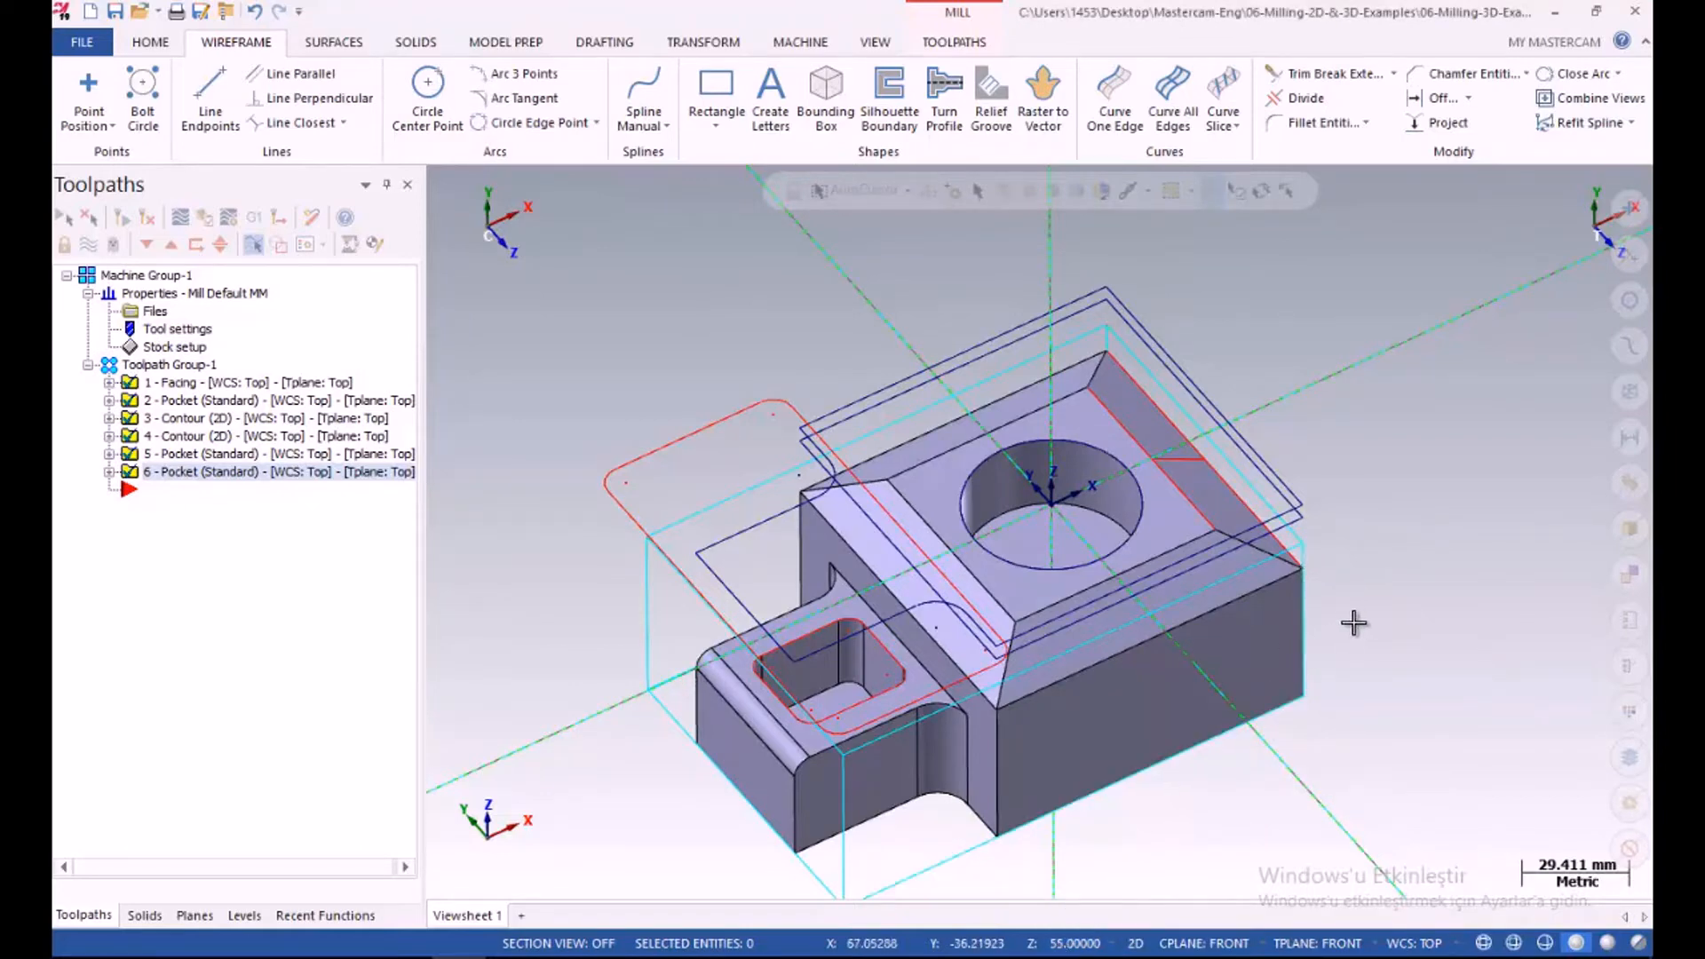
Project the line across the sloped face to depth 55 with the Move method and clear the result colors
click(1181, 459)
click(707, 42)
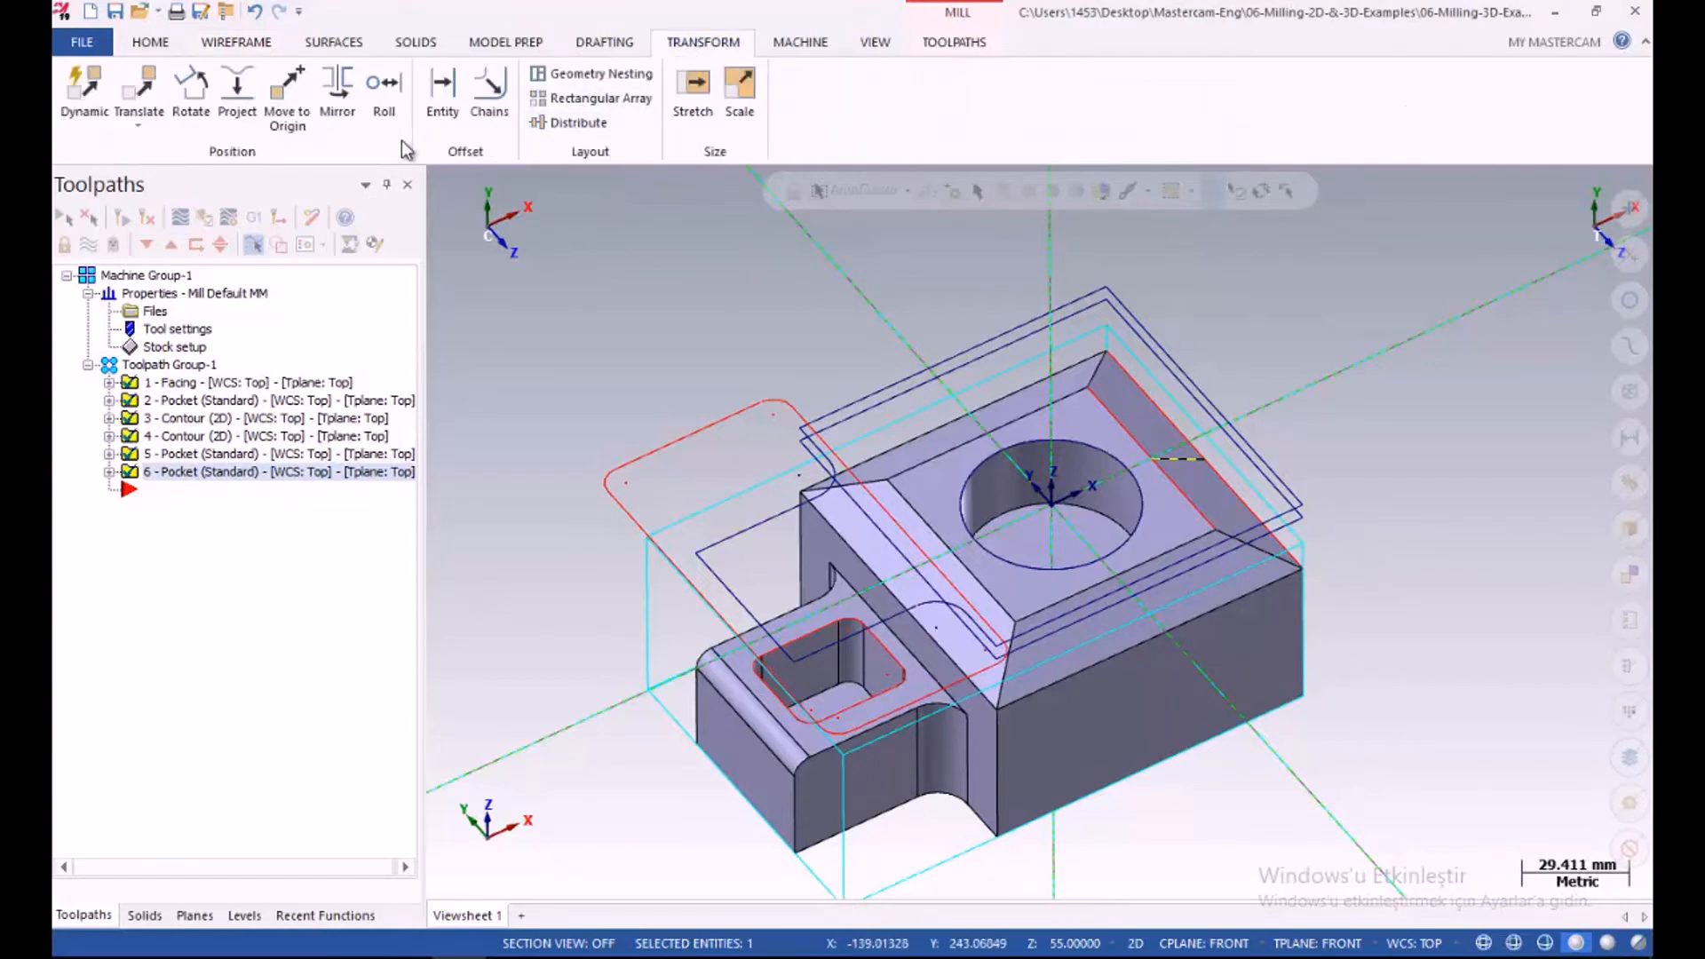
click(240, 96)
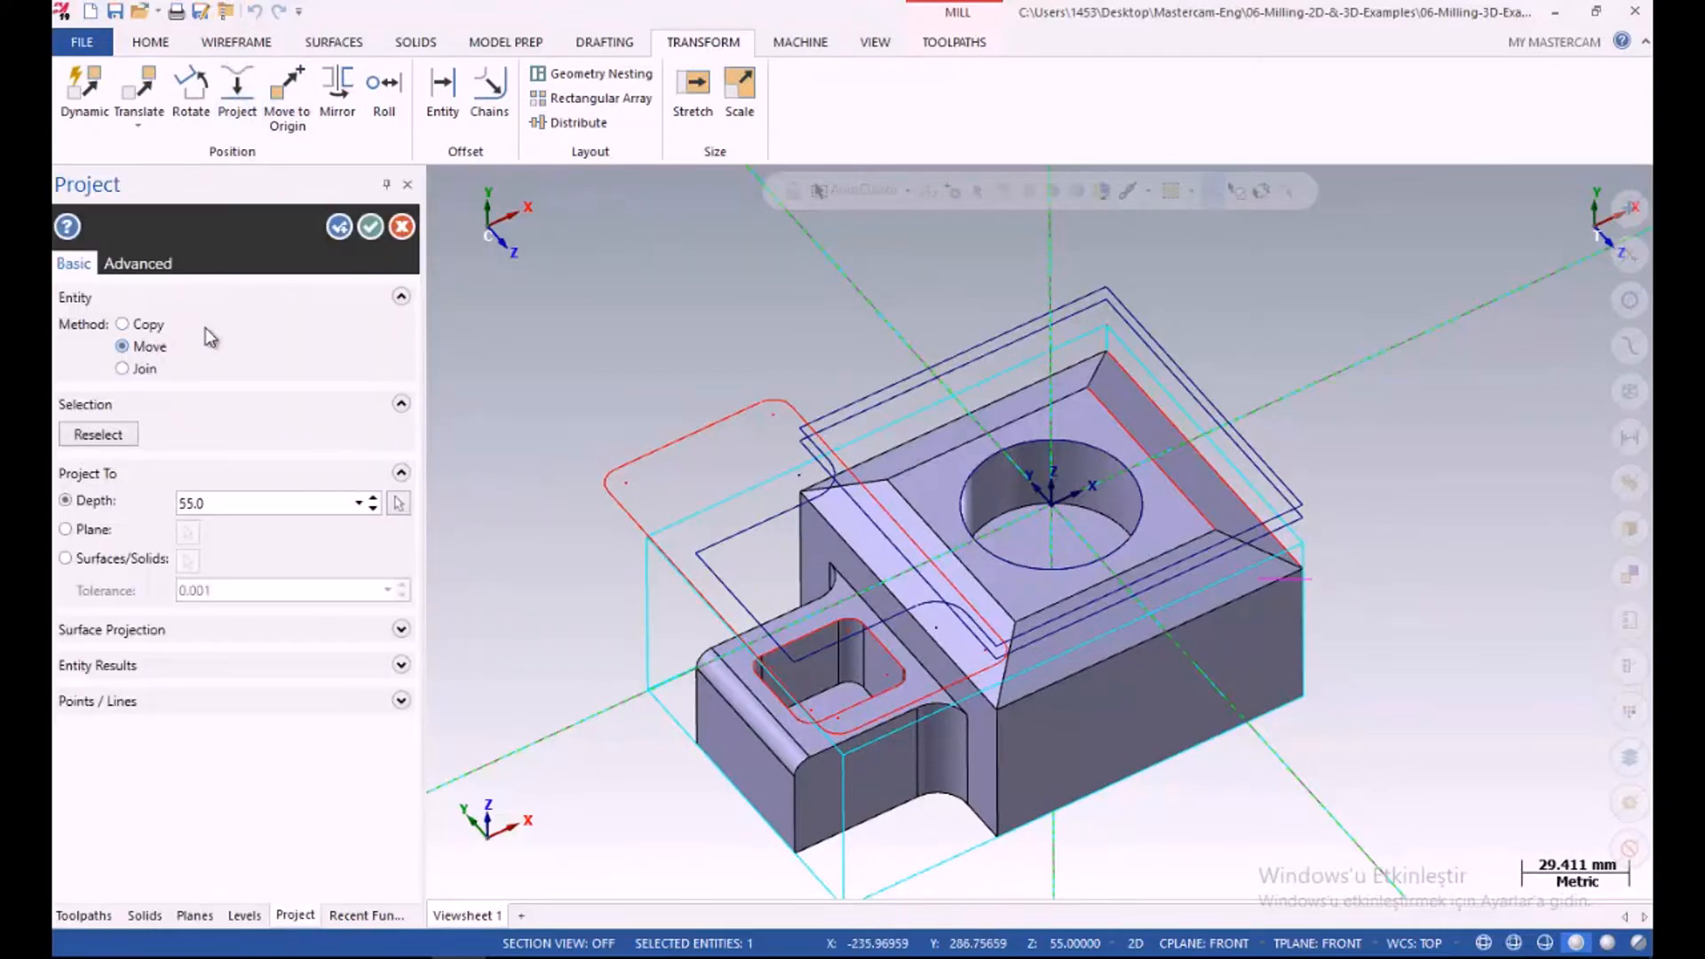
click(373, 228)
right_click(1261, 306)
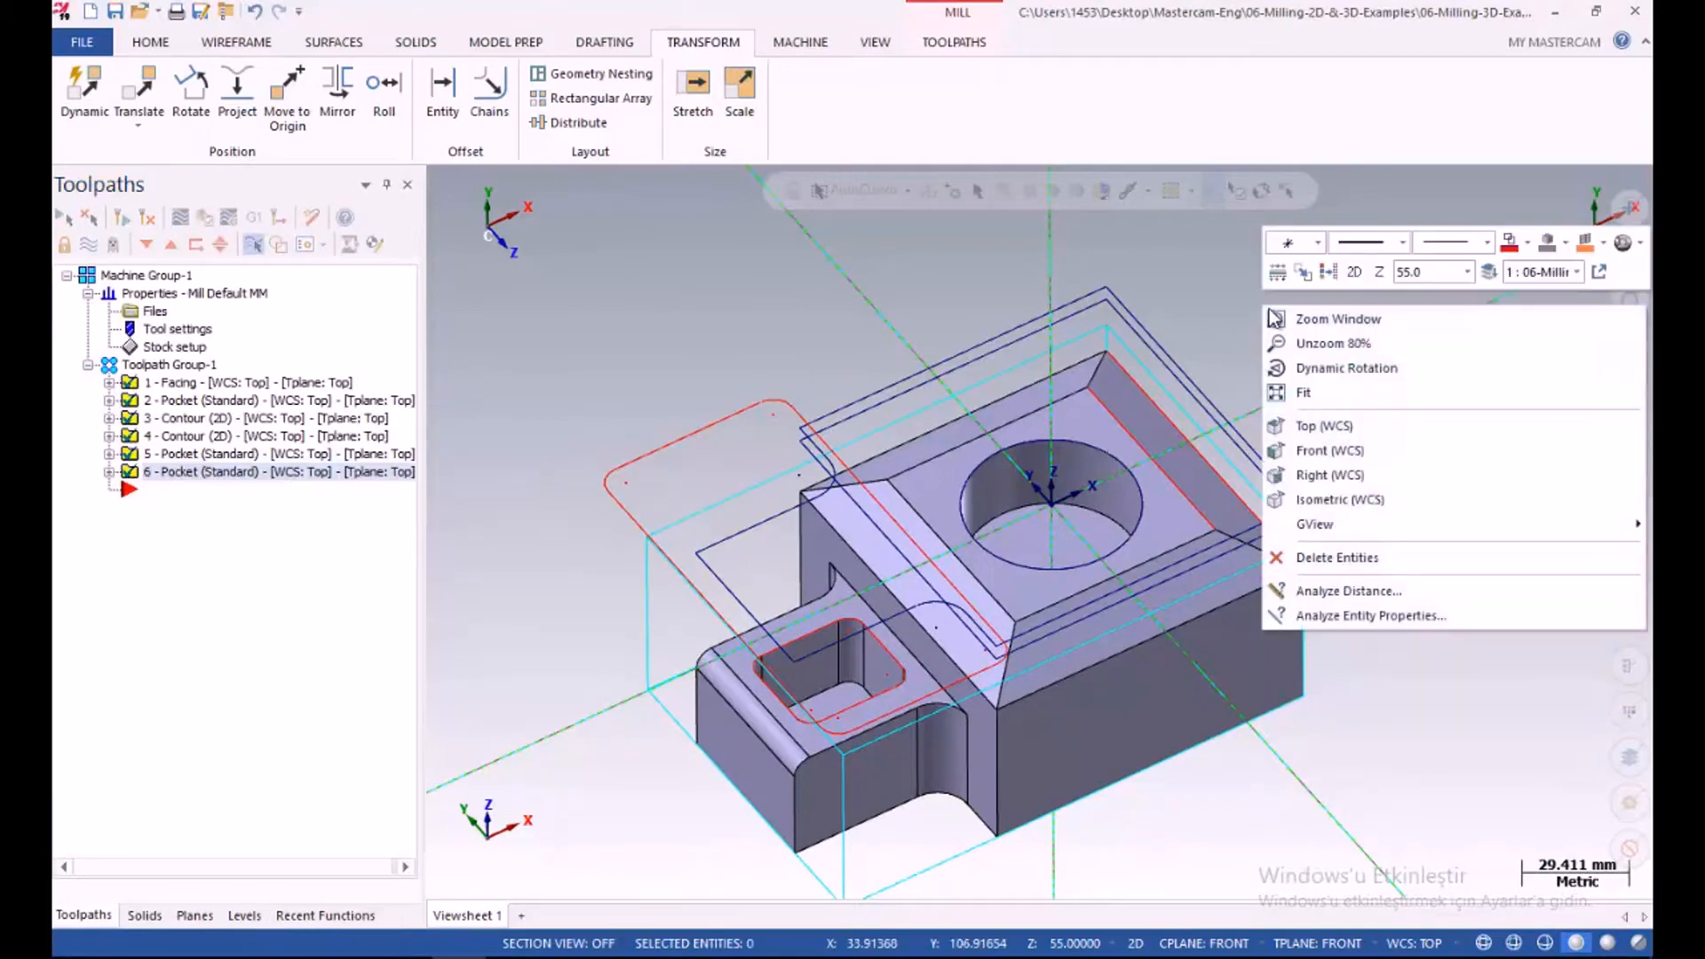
click(1328, 273)
mouse_move(1287, 346)
middle_down()
mouse_move(1253, 448)
mouse_move(1280, 345)
middle_up()
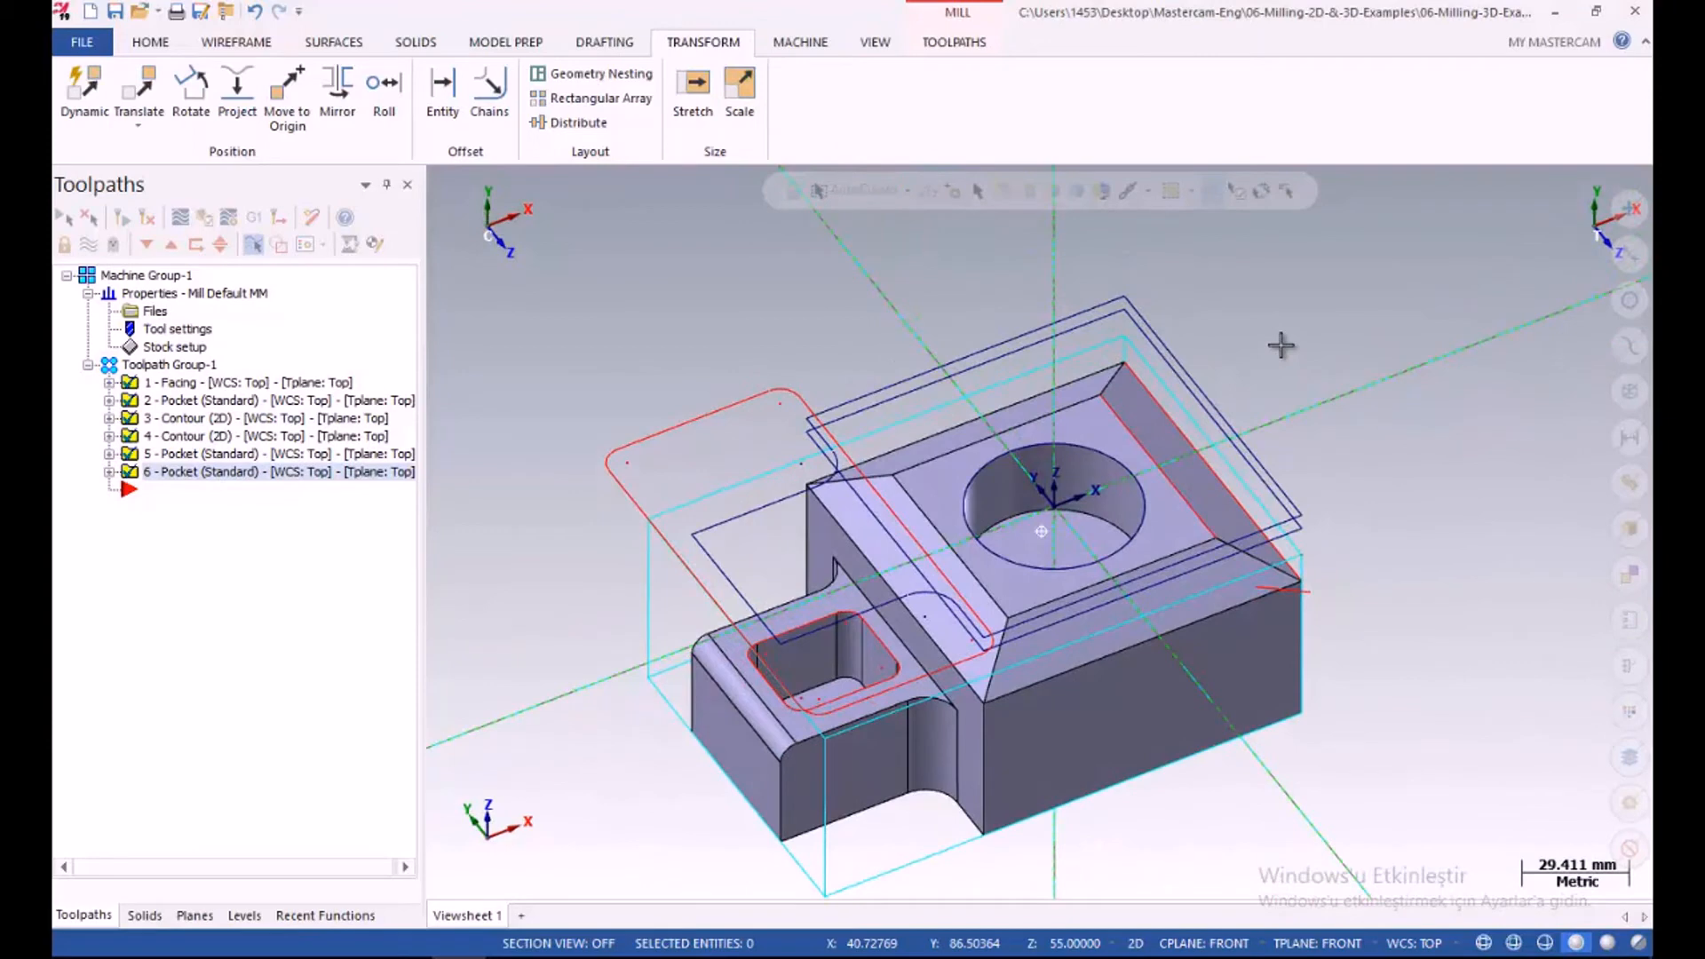
Try to trim the sloped face's lower edge line to the outer endpoint of the projected line
click(216, 42)
click(1295, 75)
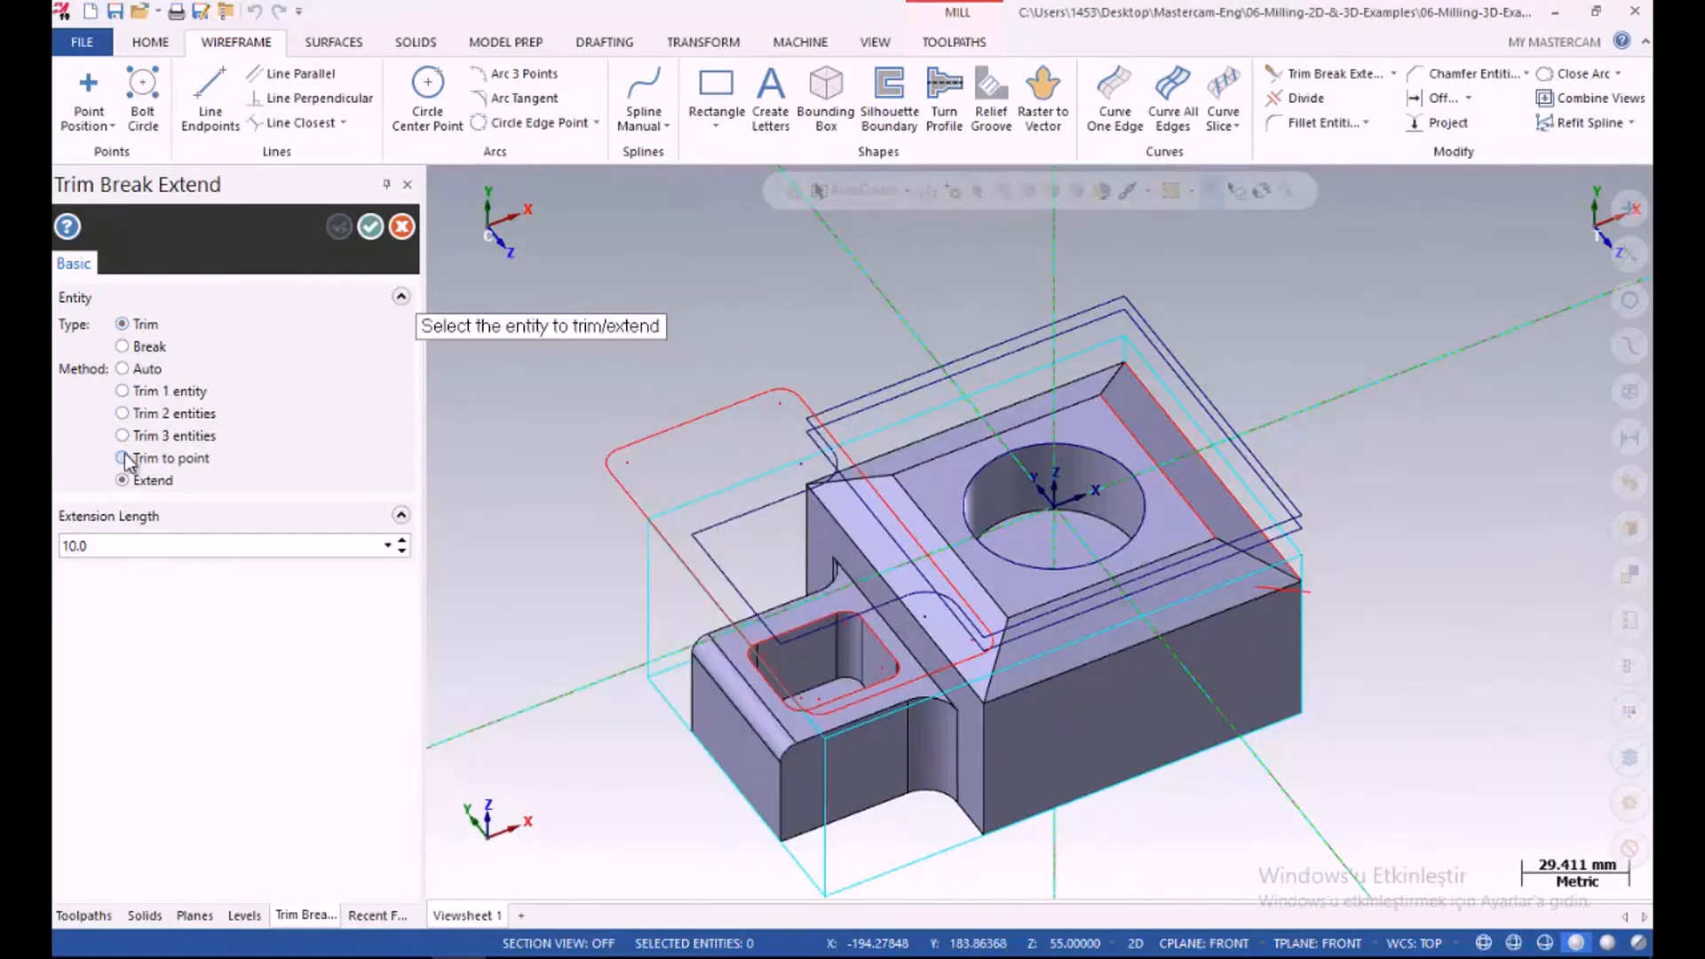
click(1274, 552)
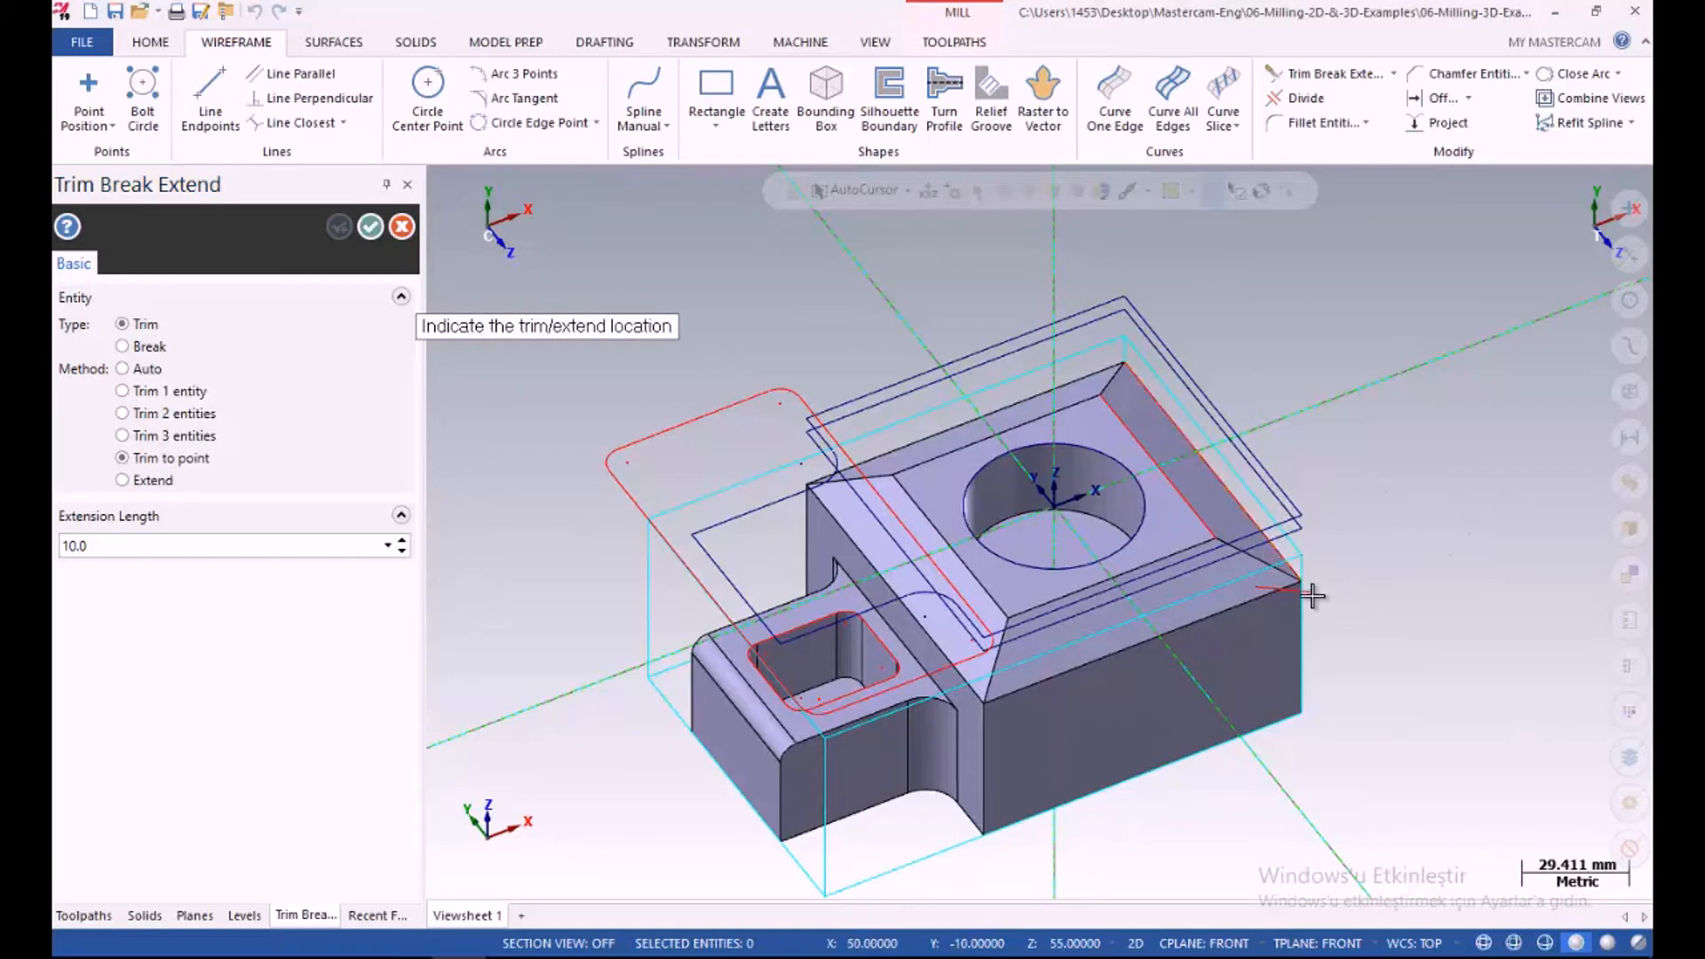
click(1312, 595)
middle_drag(1328, 582, 1351, 620)
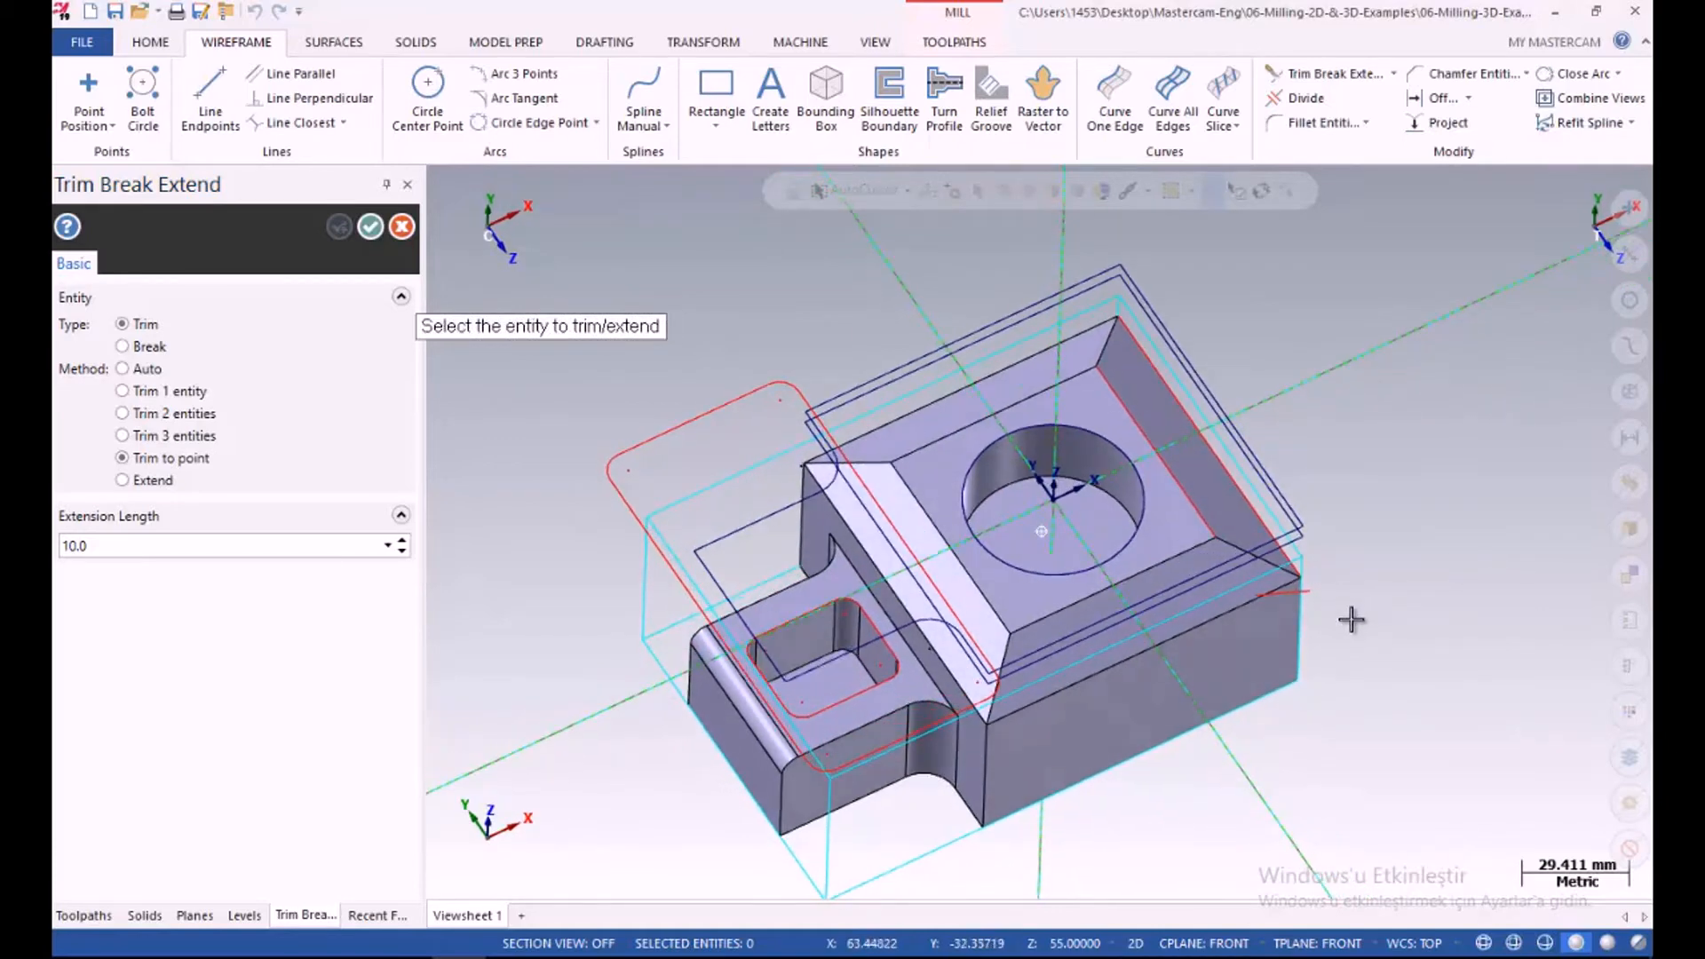
scroll(1286, 582, up, 5)
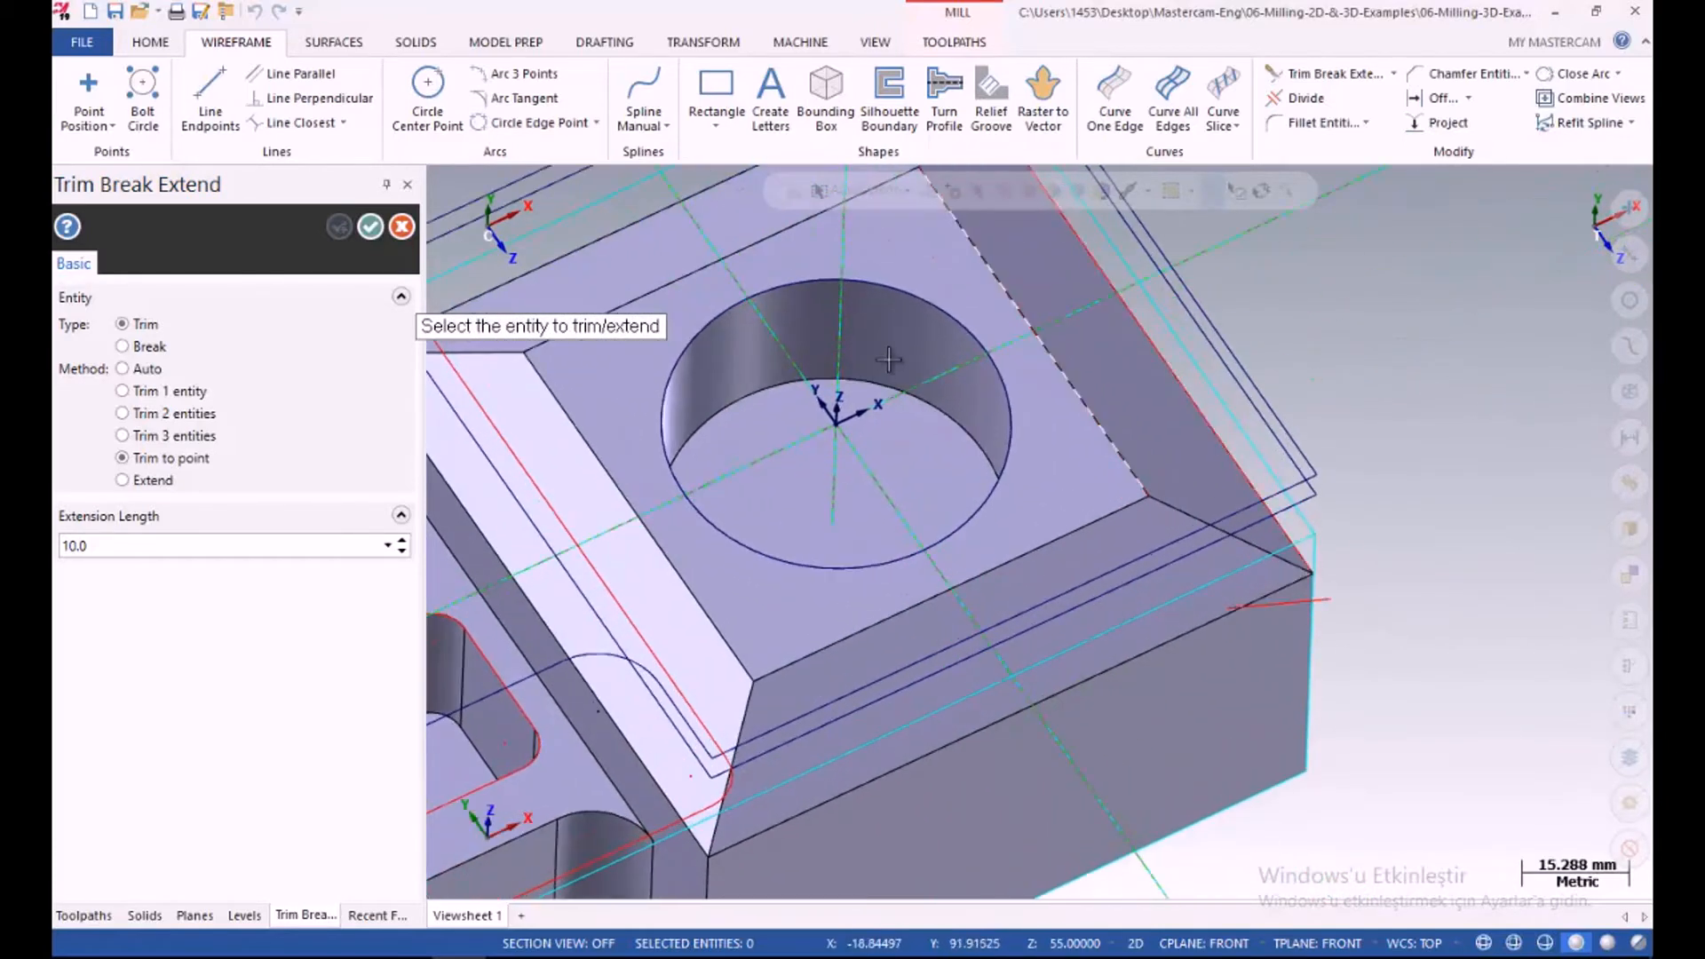
key(Escape)
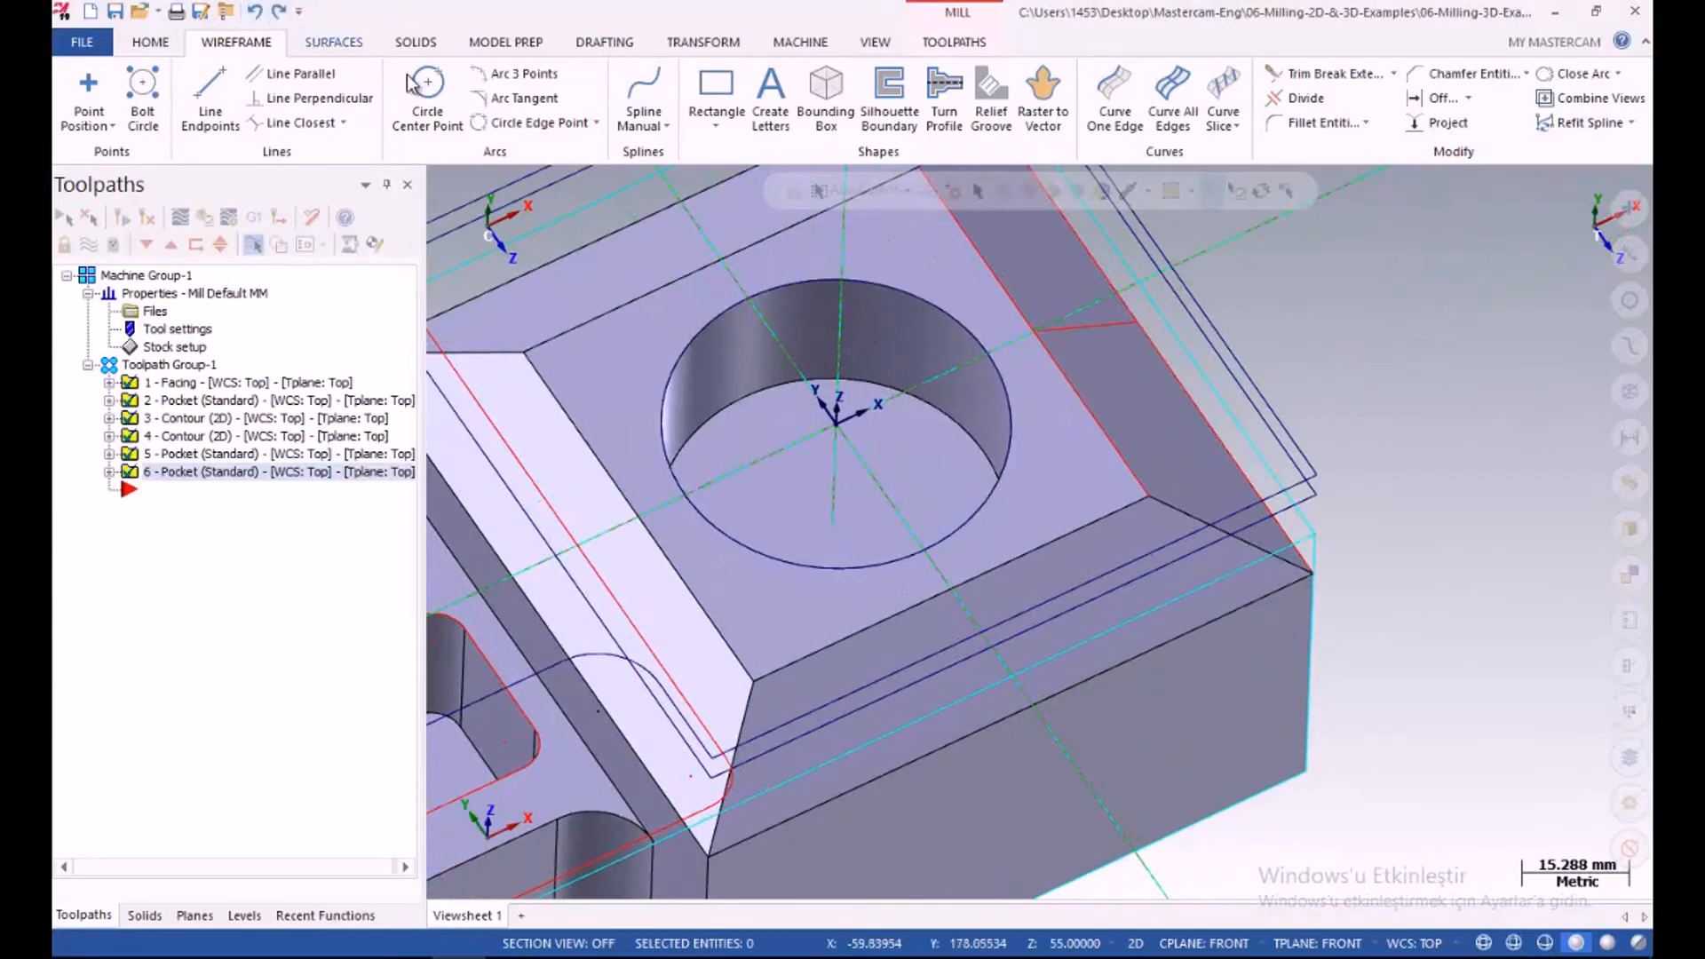
click(279, 12)
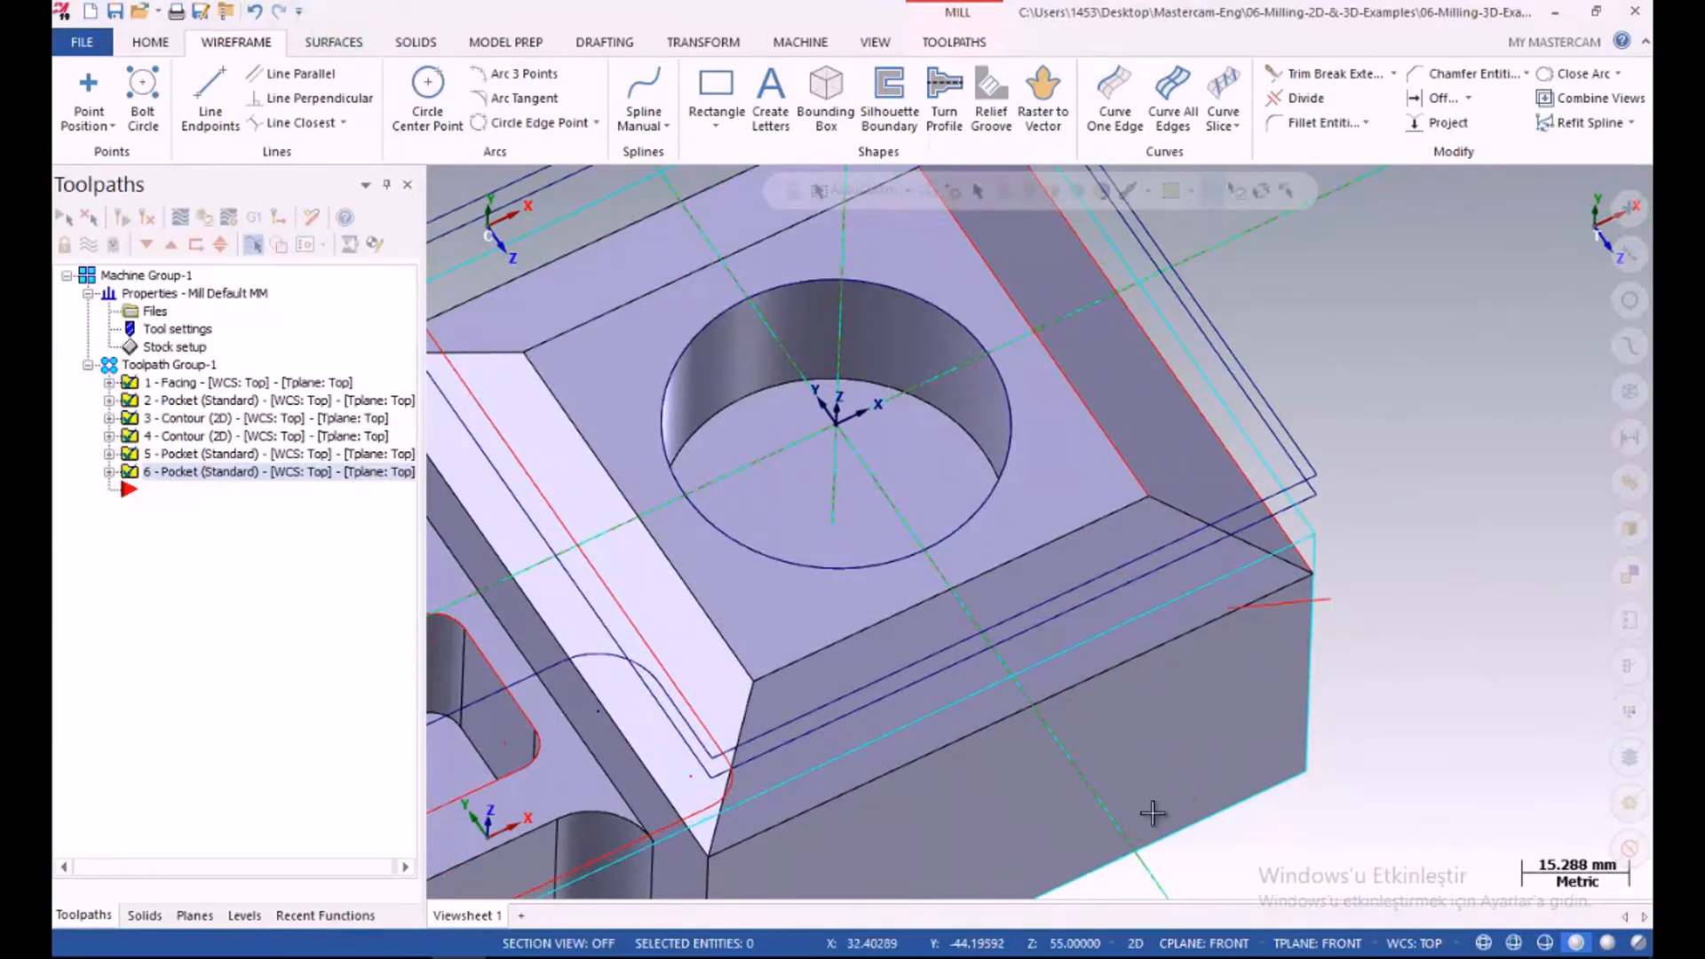
Set 3D mode and the Top construction plane, and extend the sloped face's lower edge line to the projected line's outer endpoint
click(1216, 944)
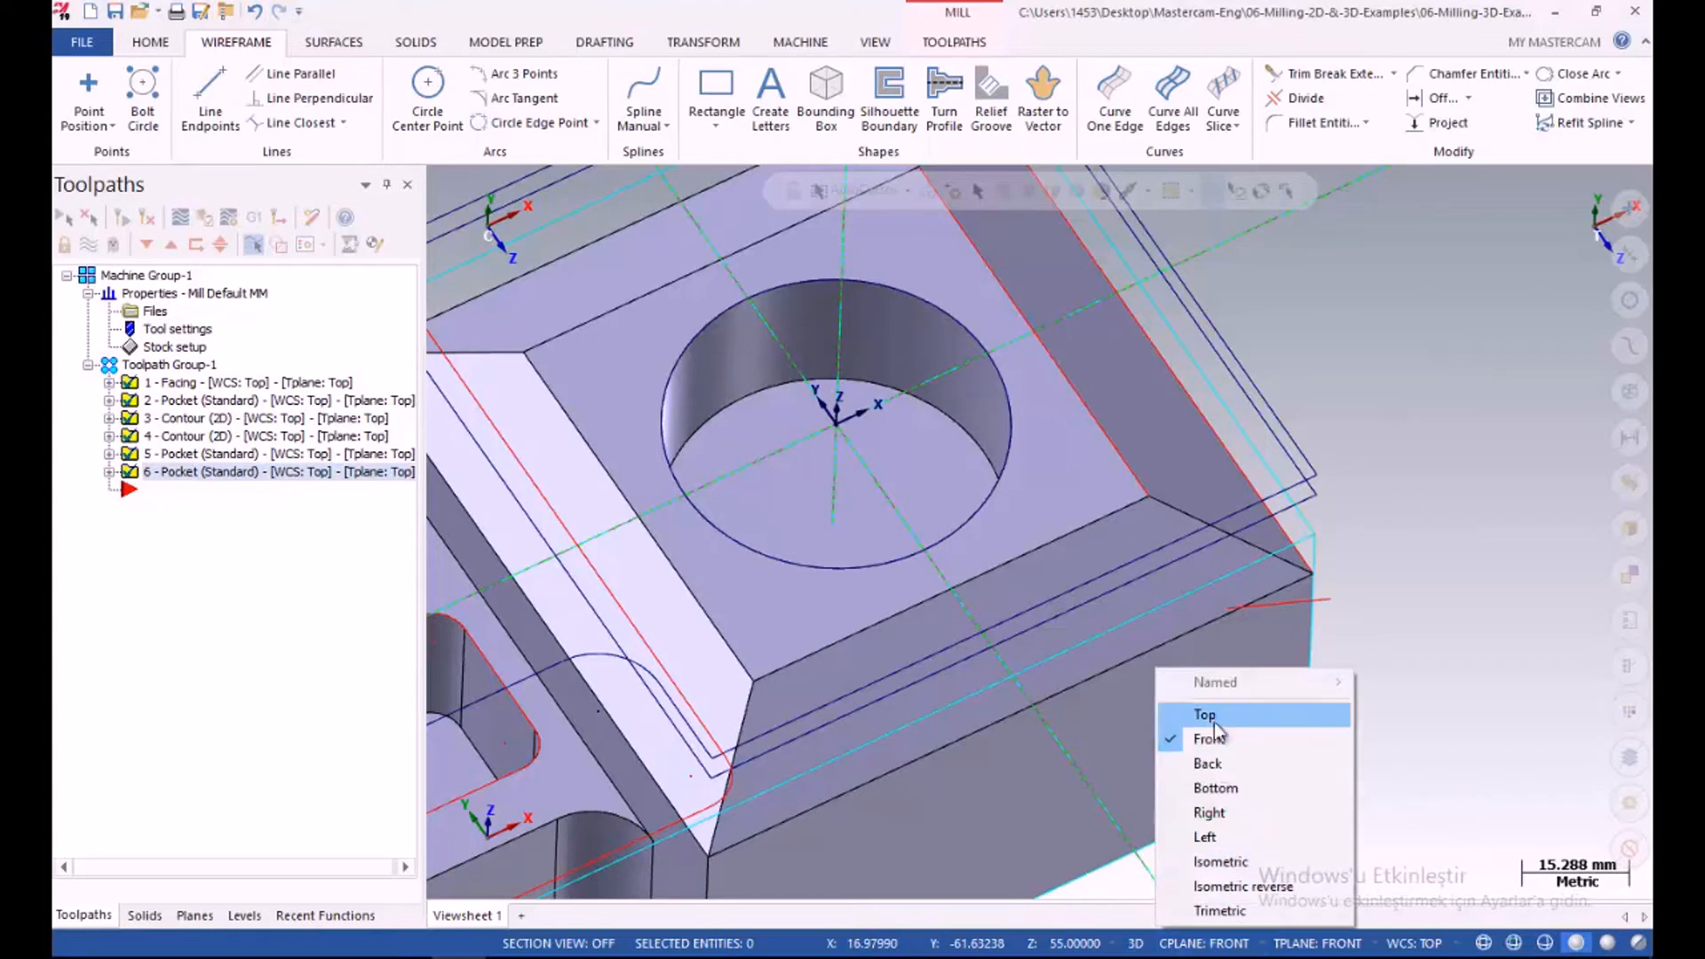
click(1190, 710)
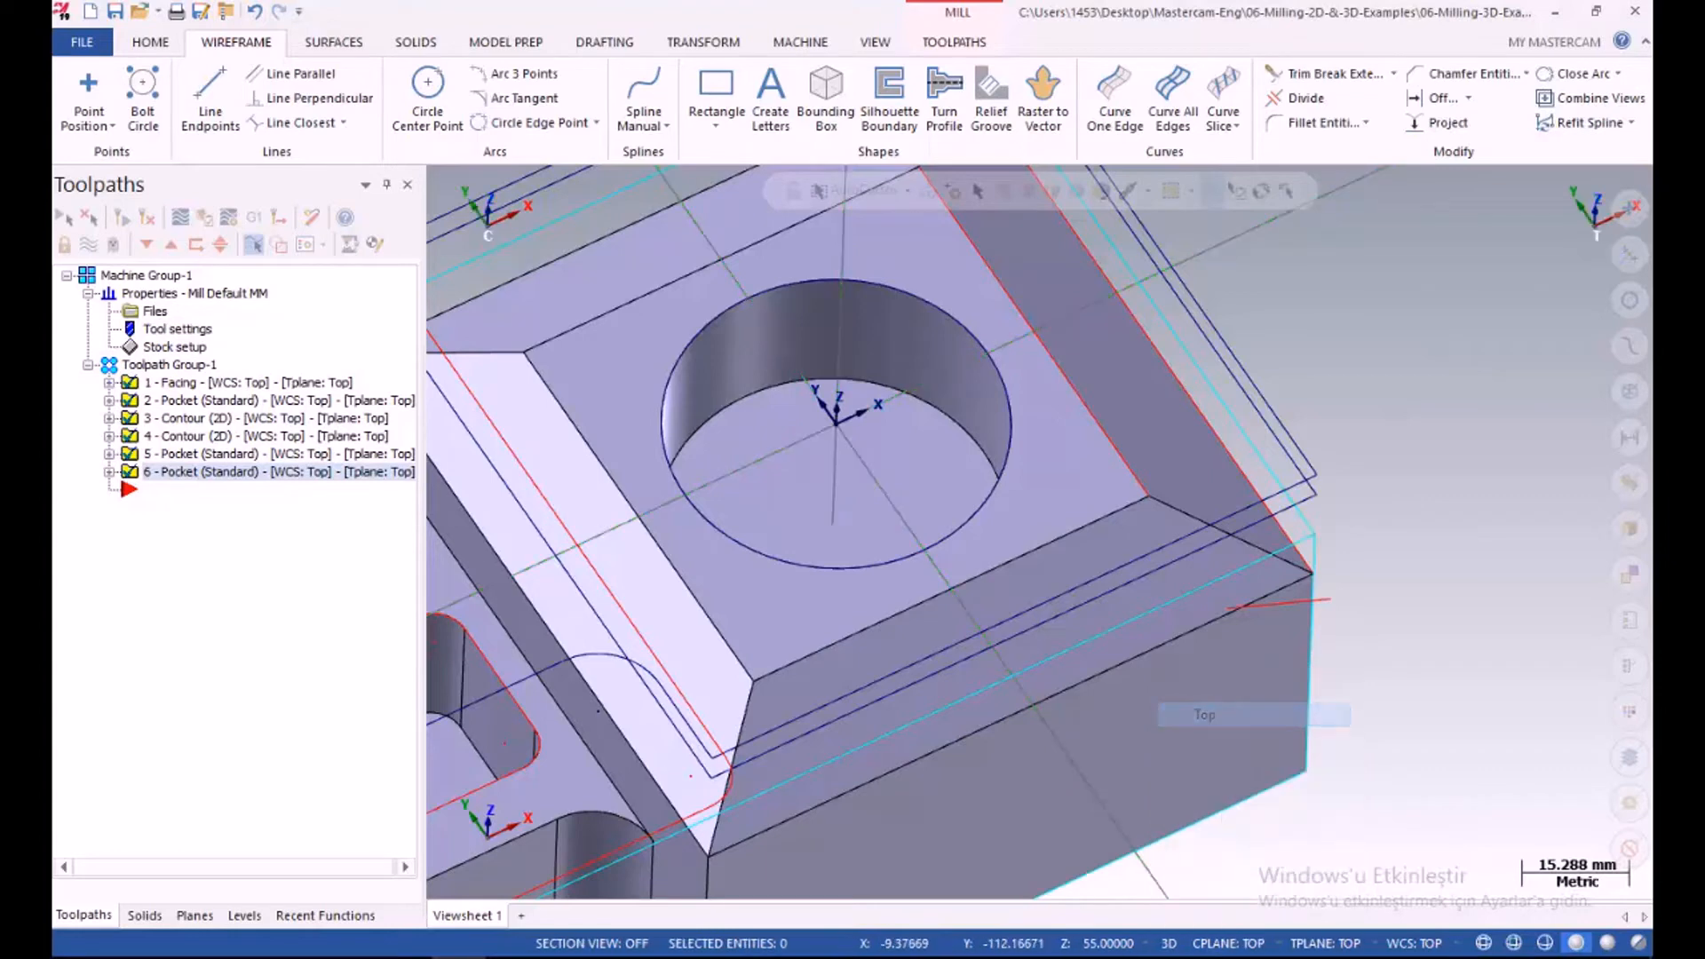
click(1302, 78)
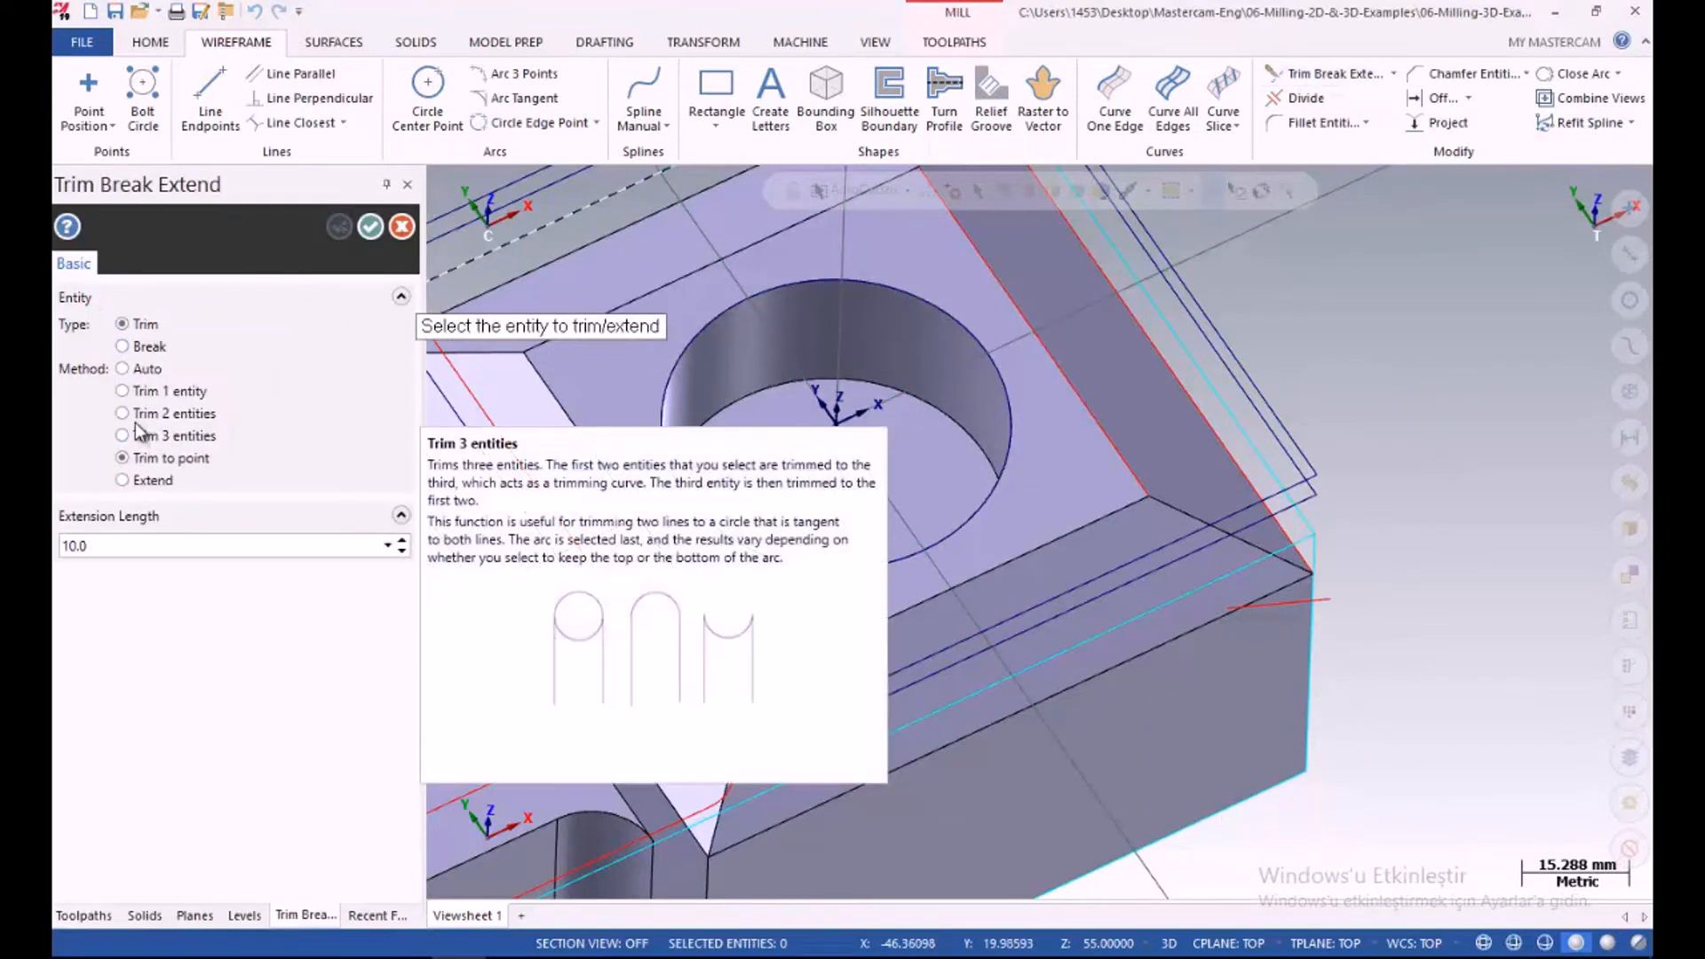
click(1327, 569)
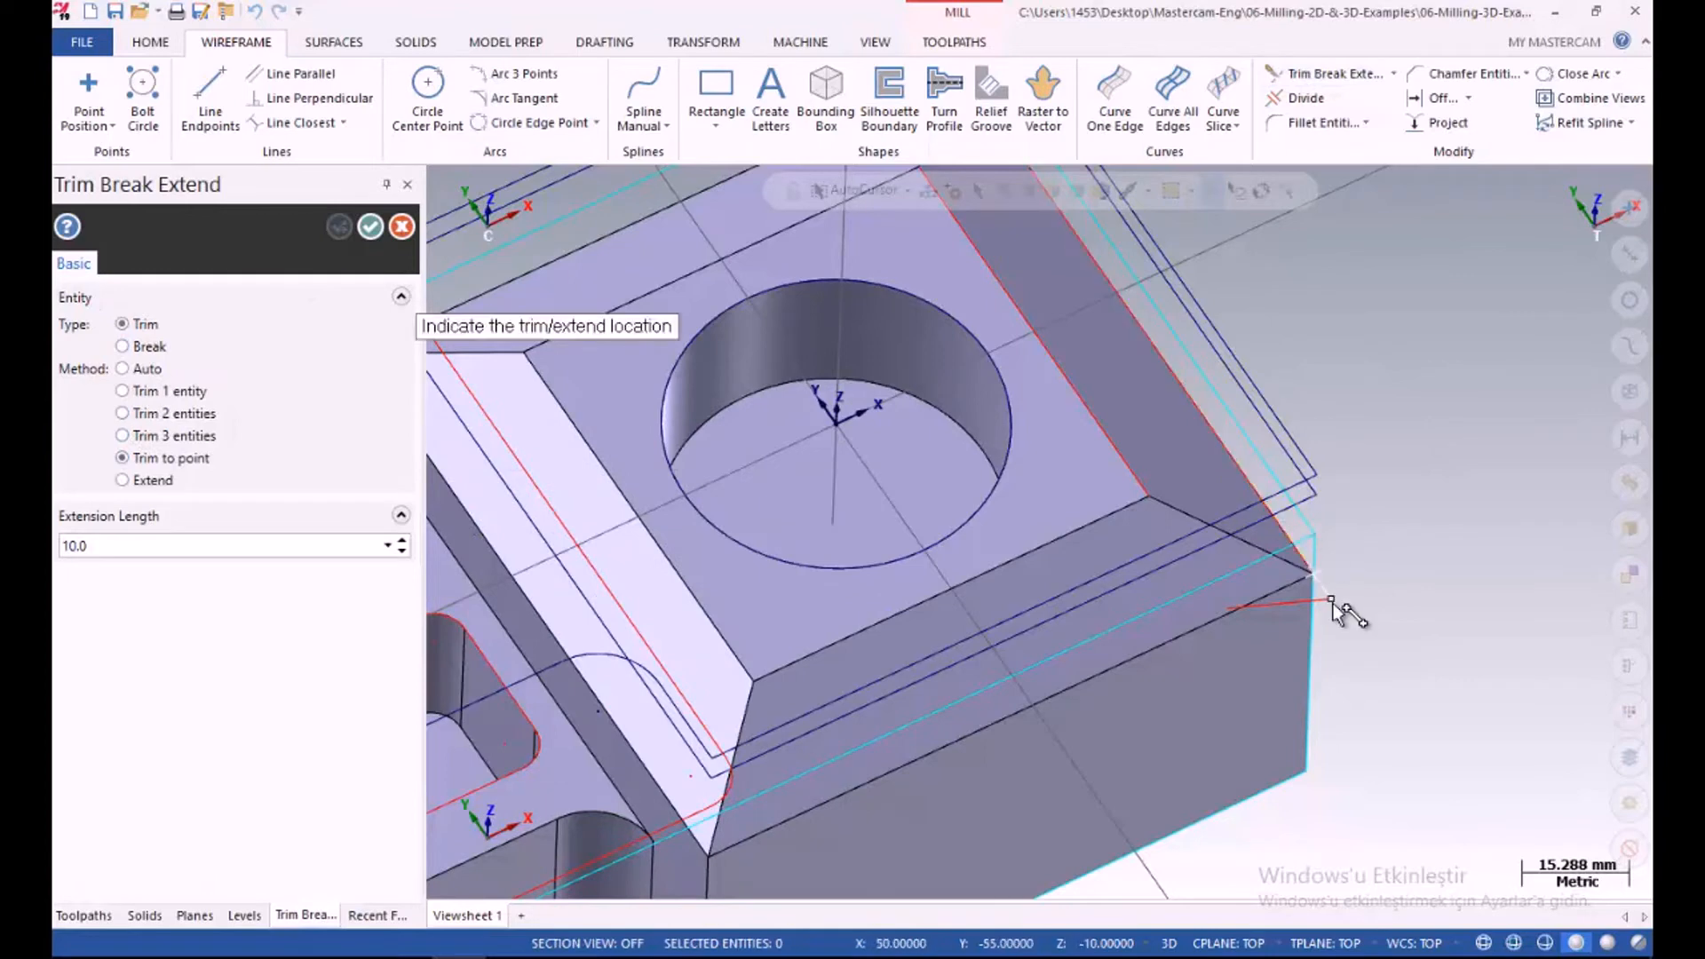
click(1327, 601)
Extend the far end of the sloped face's lower edge line by 5 mm
scroll(1362, 601, down, 3)
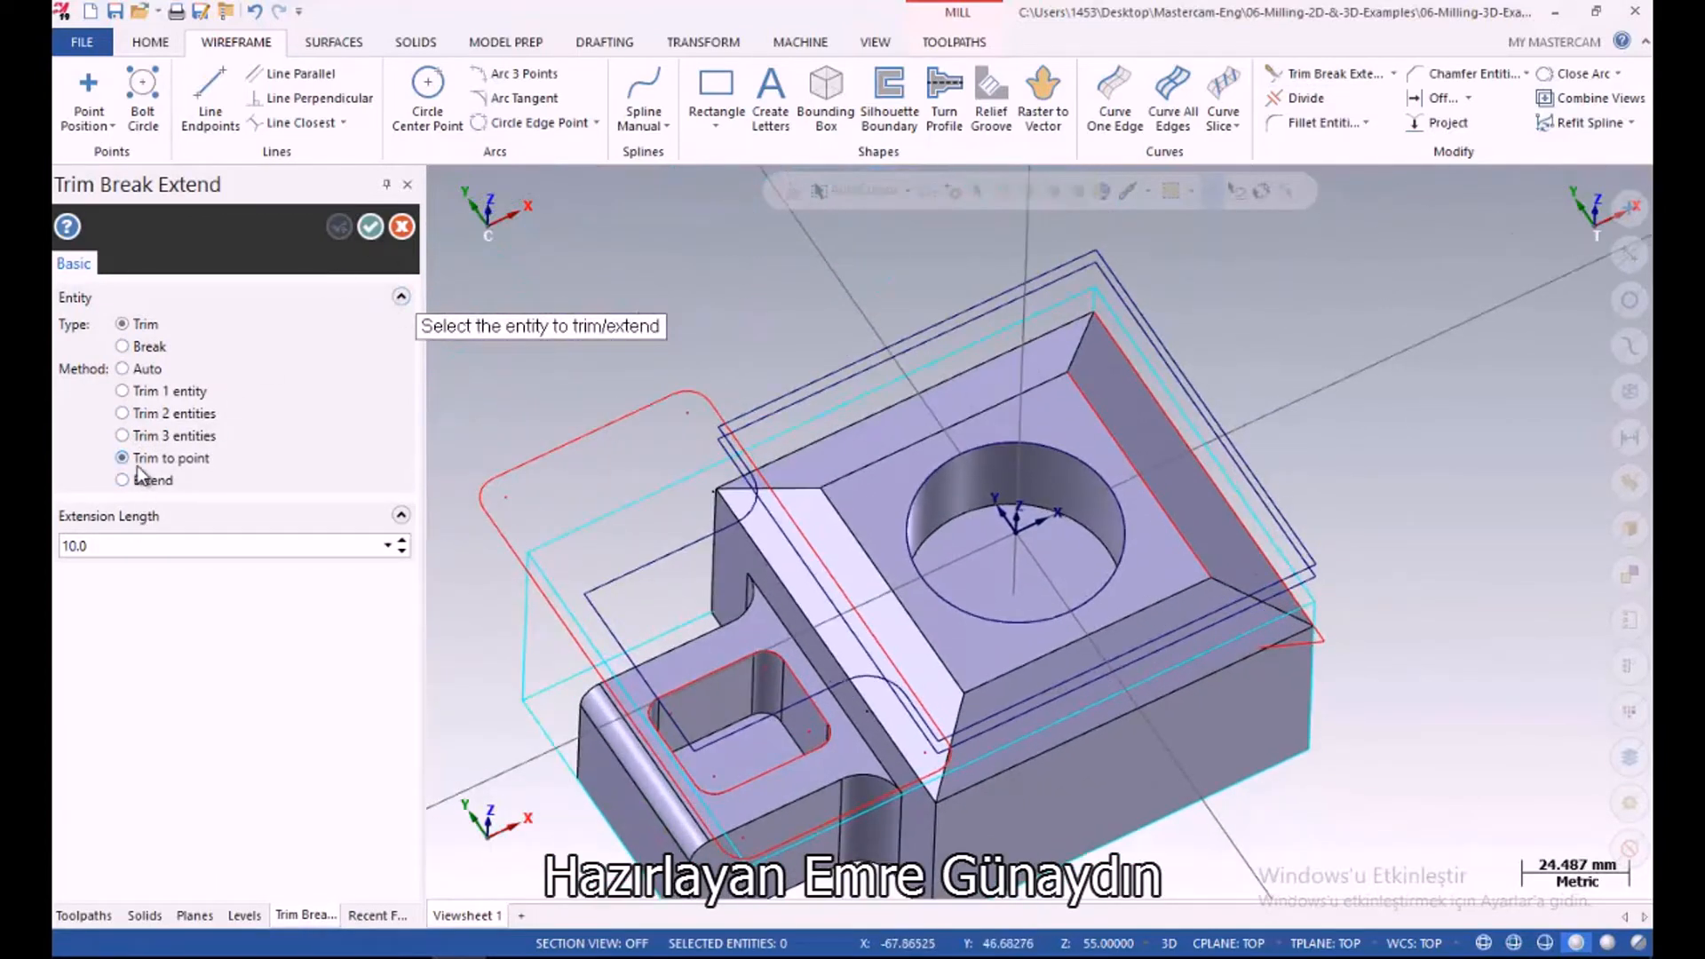
double_click(122, 546)
text(5)
key(Return)
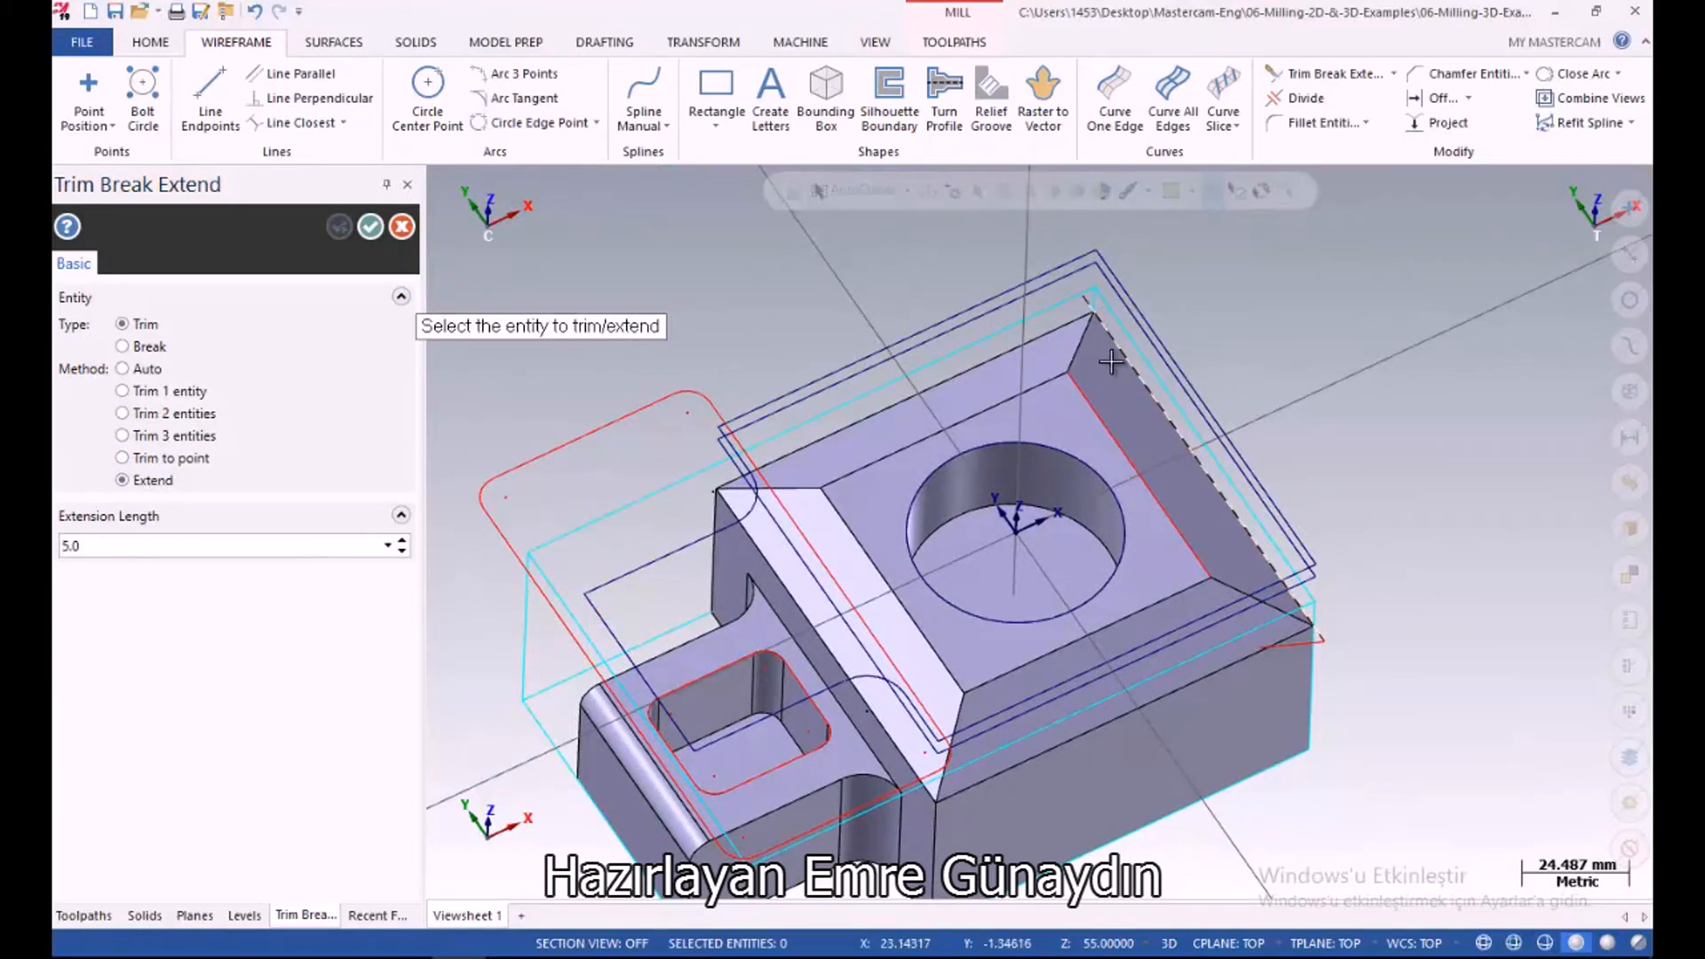
click(370, 226)
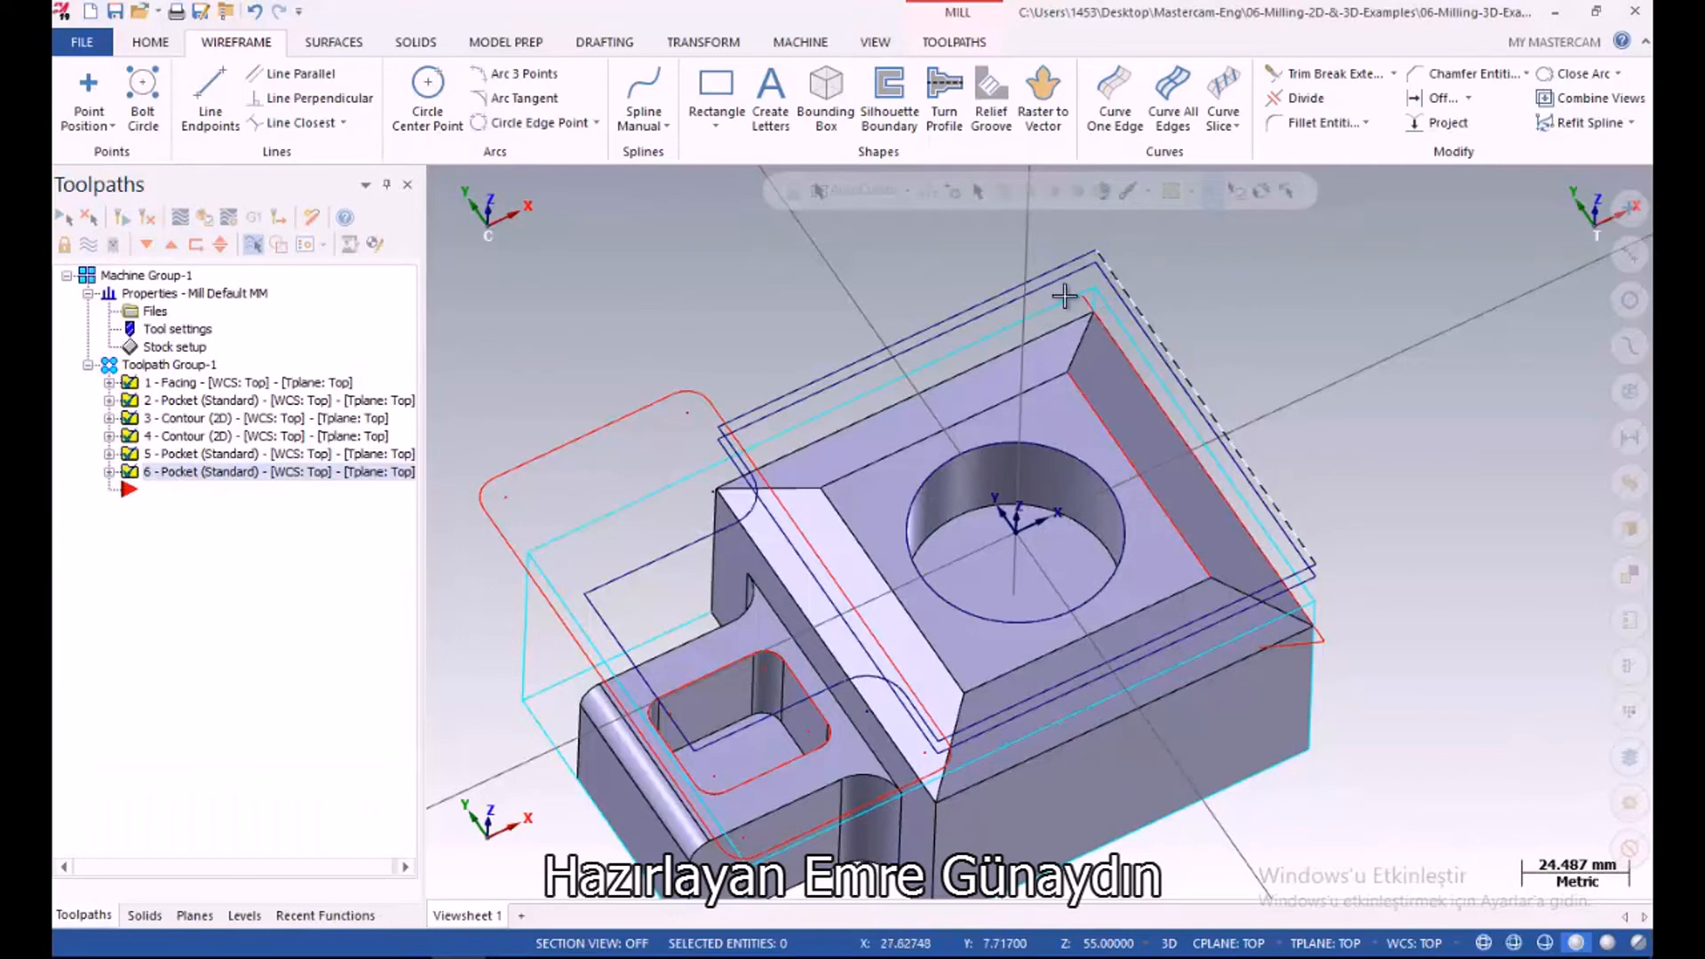
Start a swept surface with the projected line as the single across contour, and set single-entity selection for the along contour
click(334, 43)
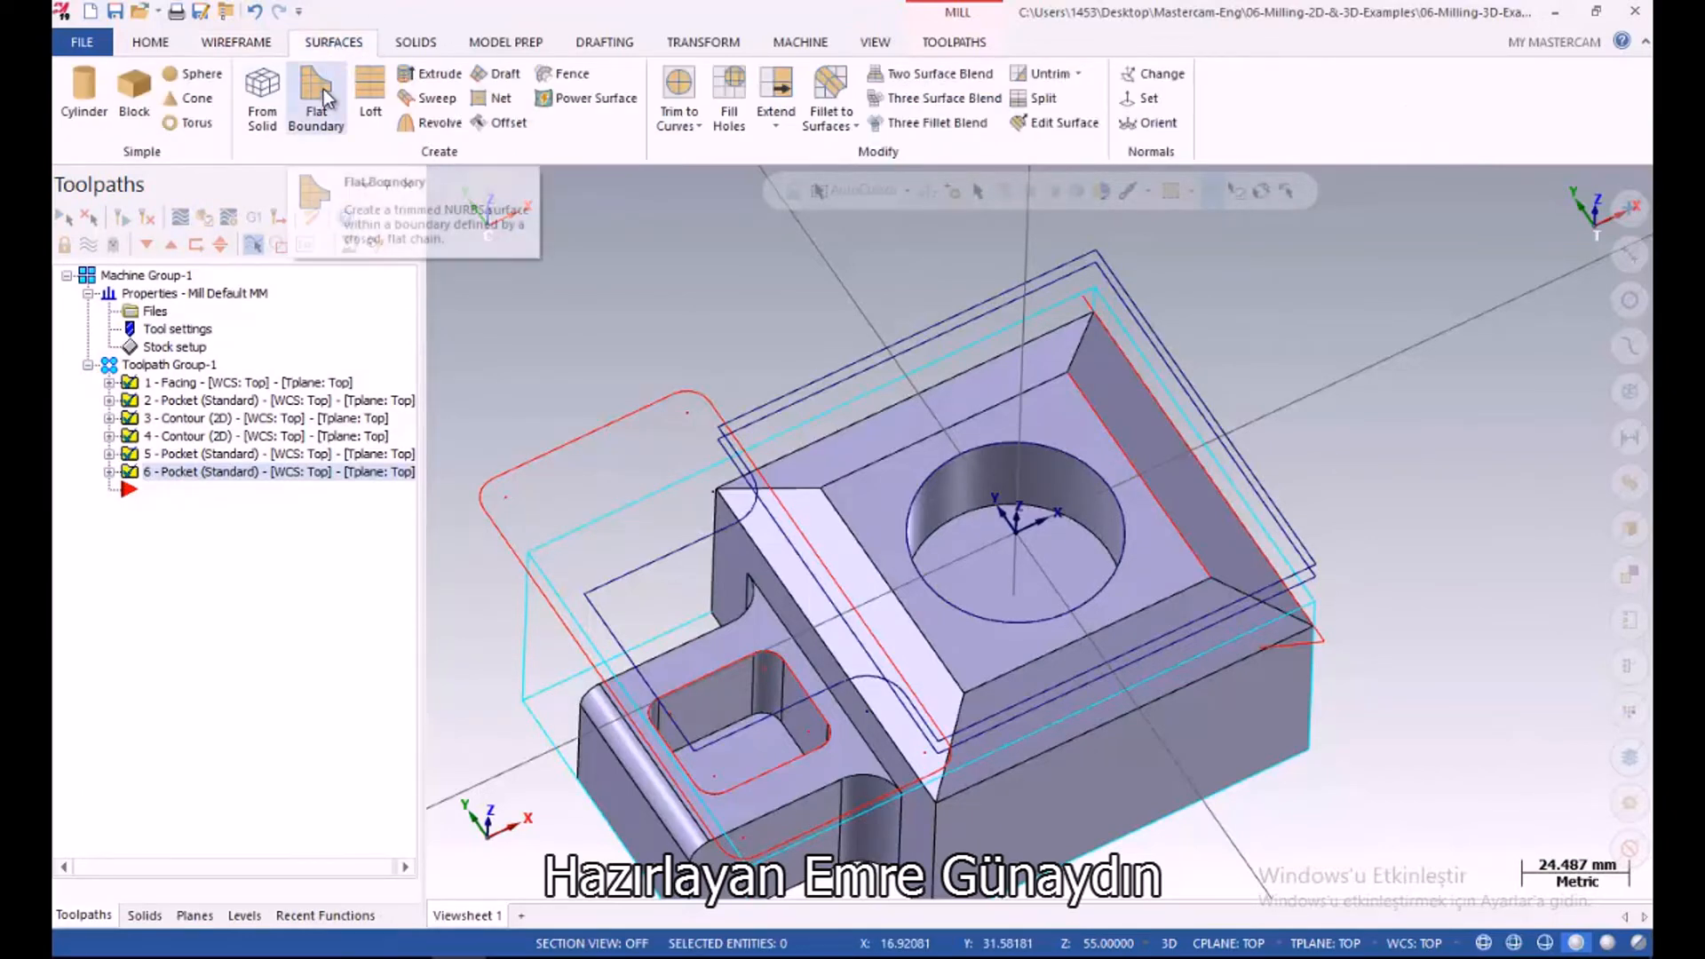
click(434, 102)
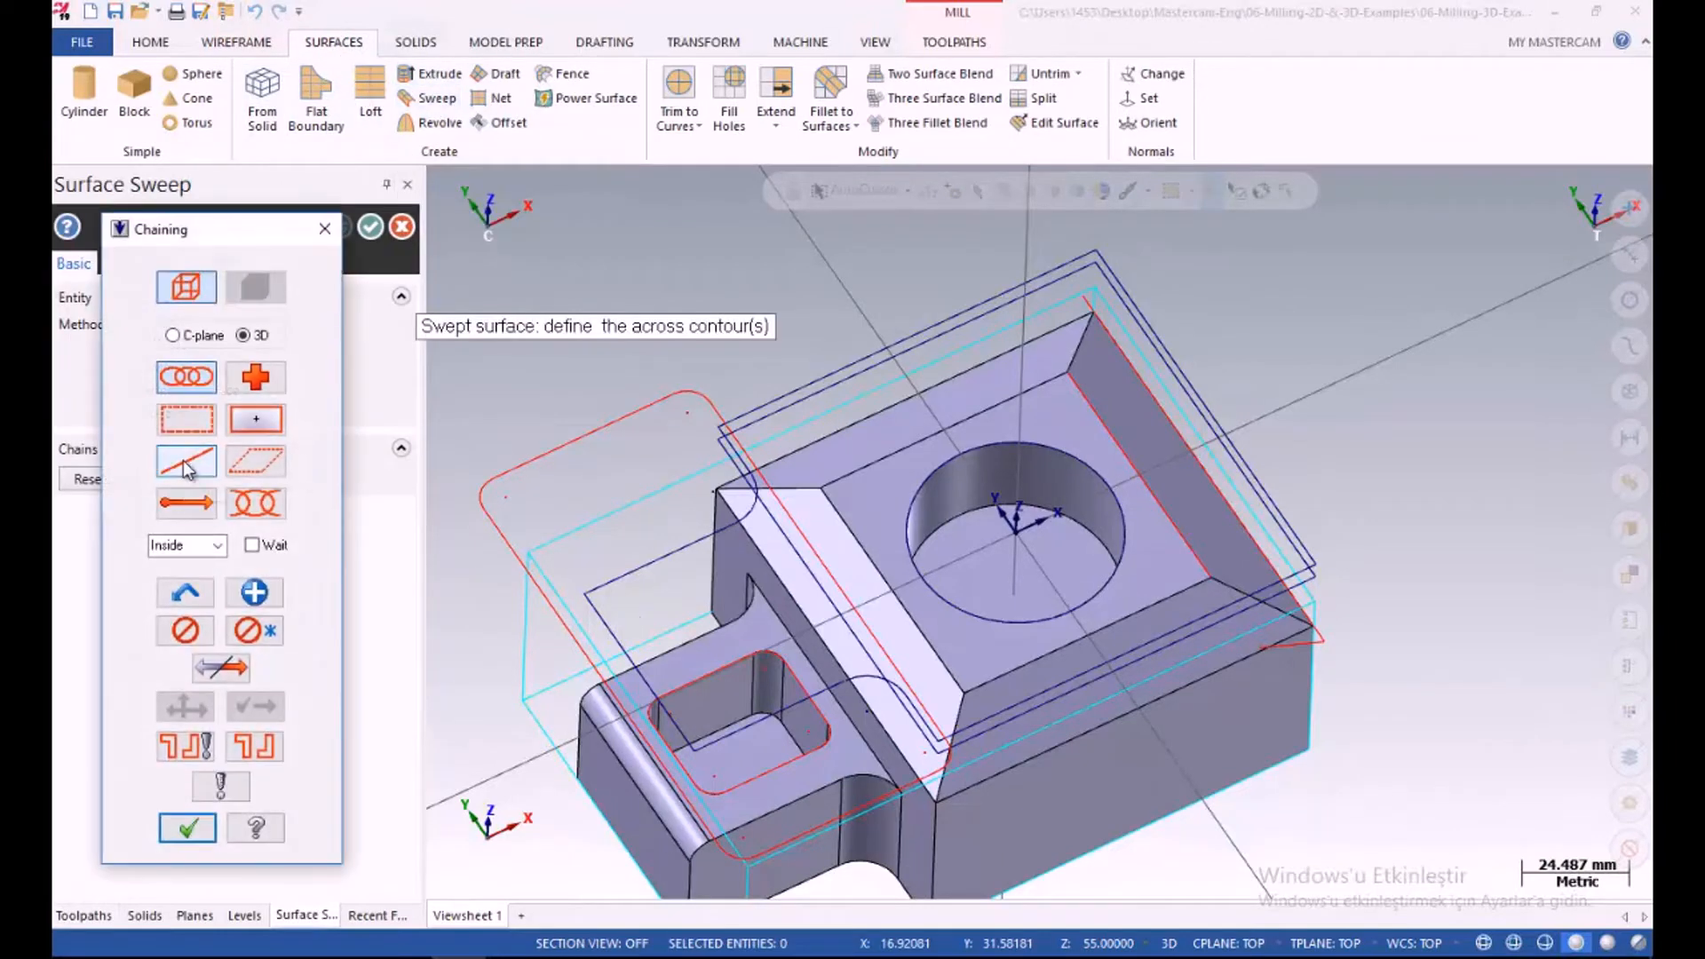
click(186, 468)
click(1276, 660)
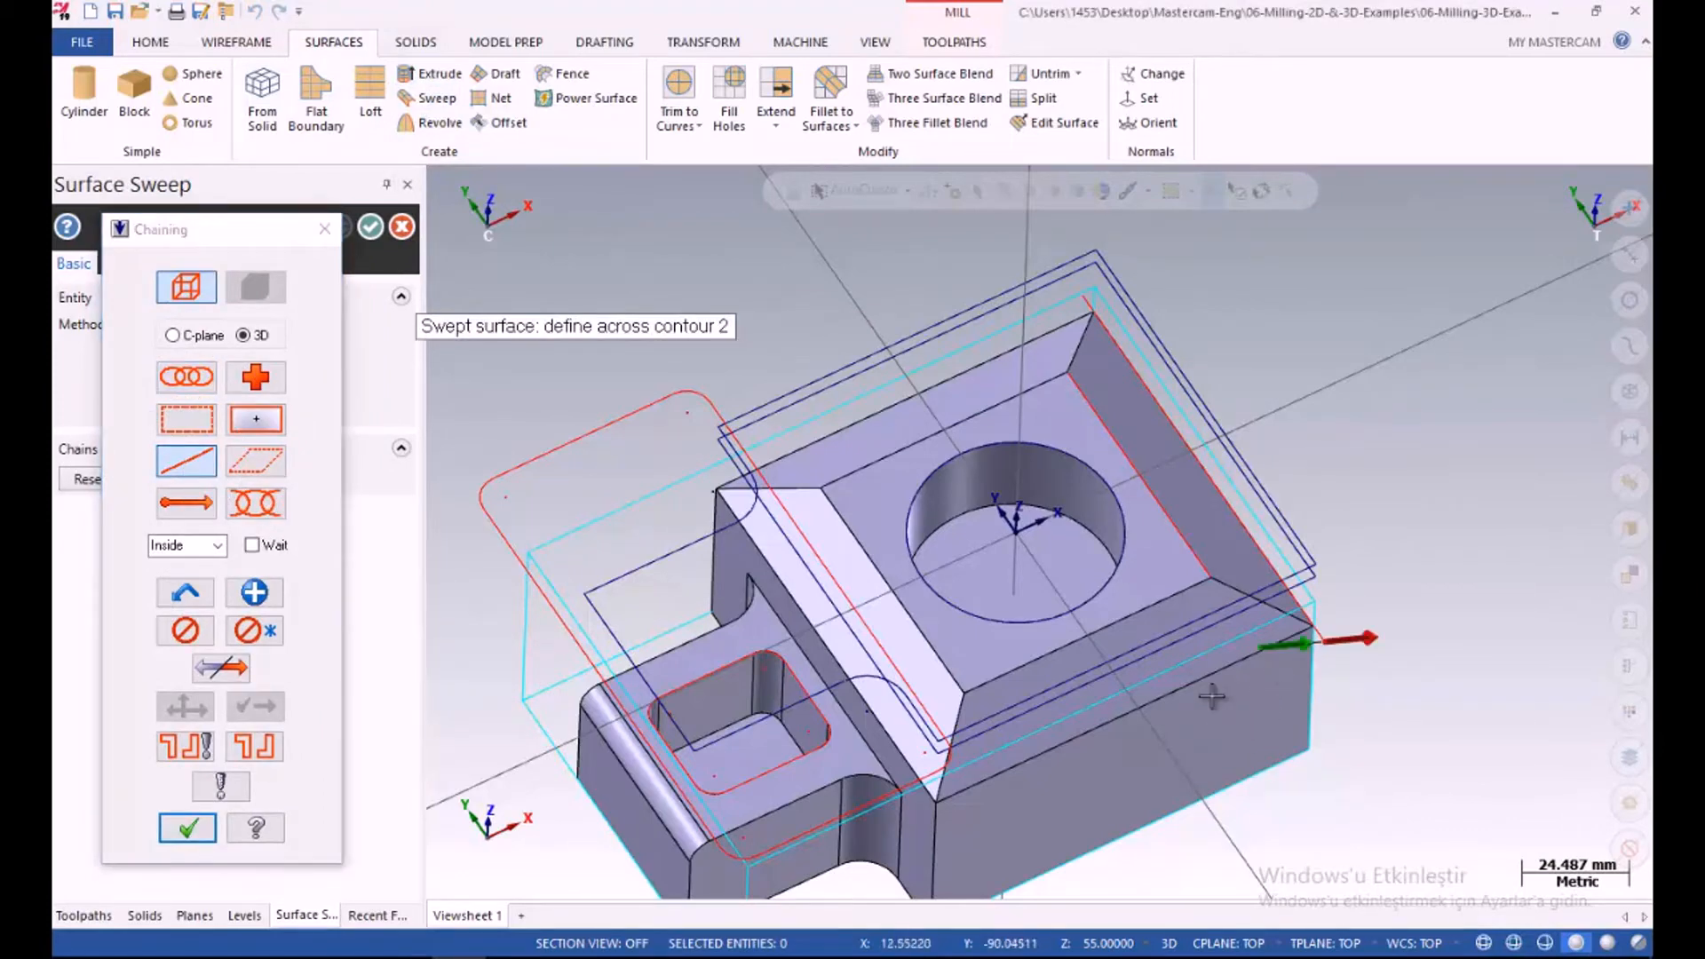
click(188, 828)
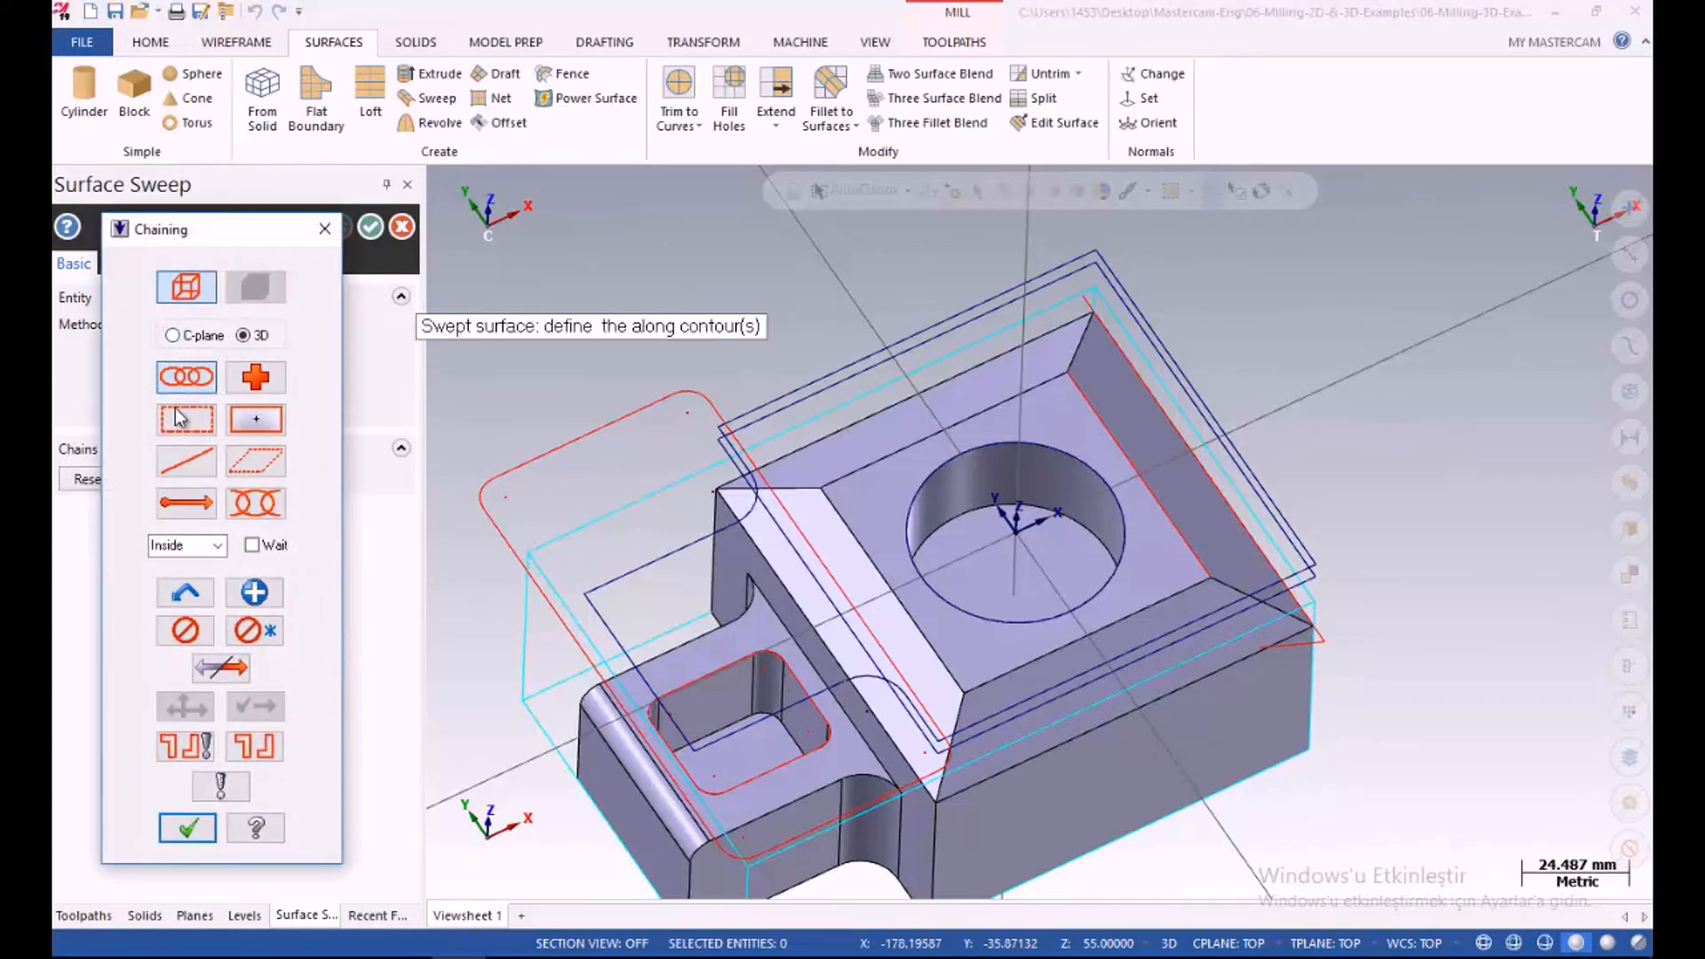
click(186, 460)
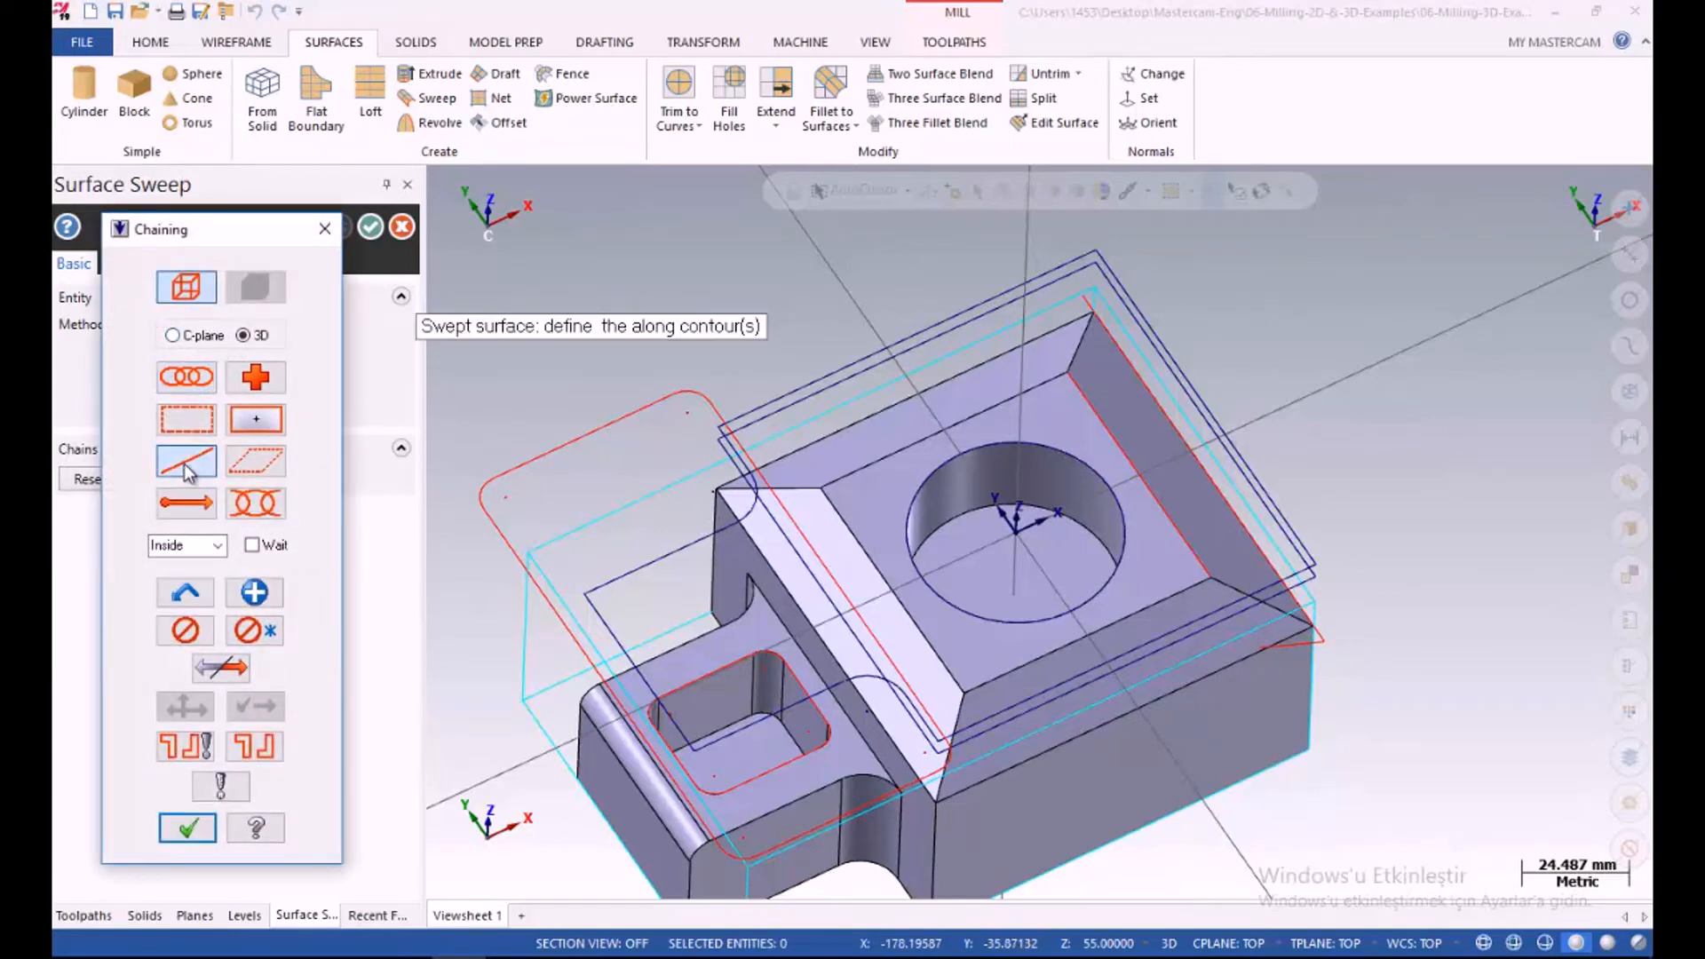
click(1301, 613)
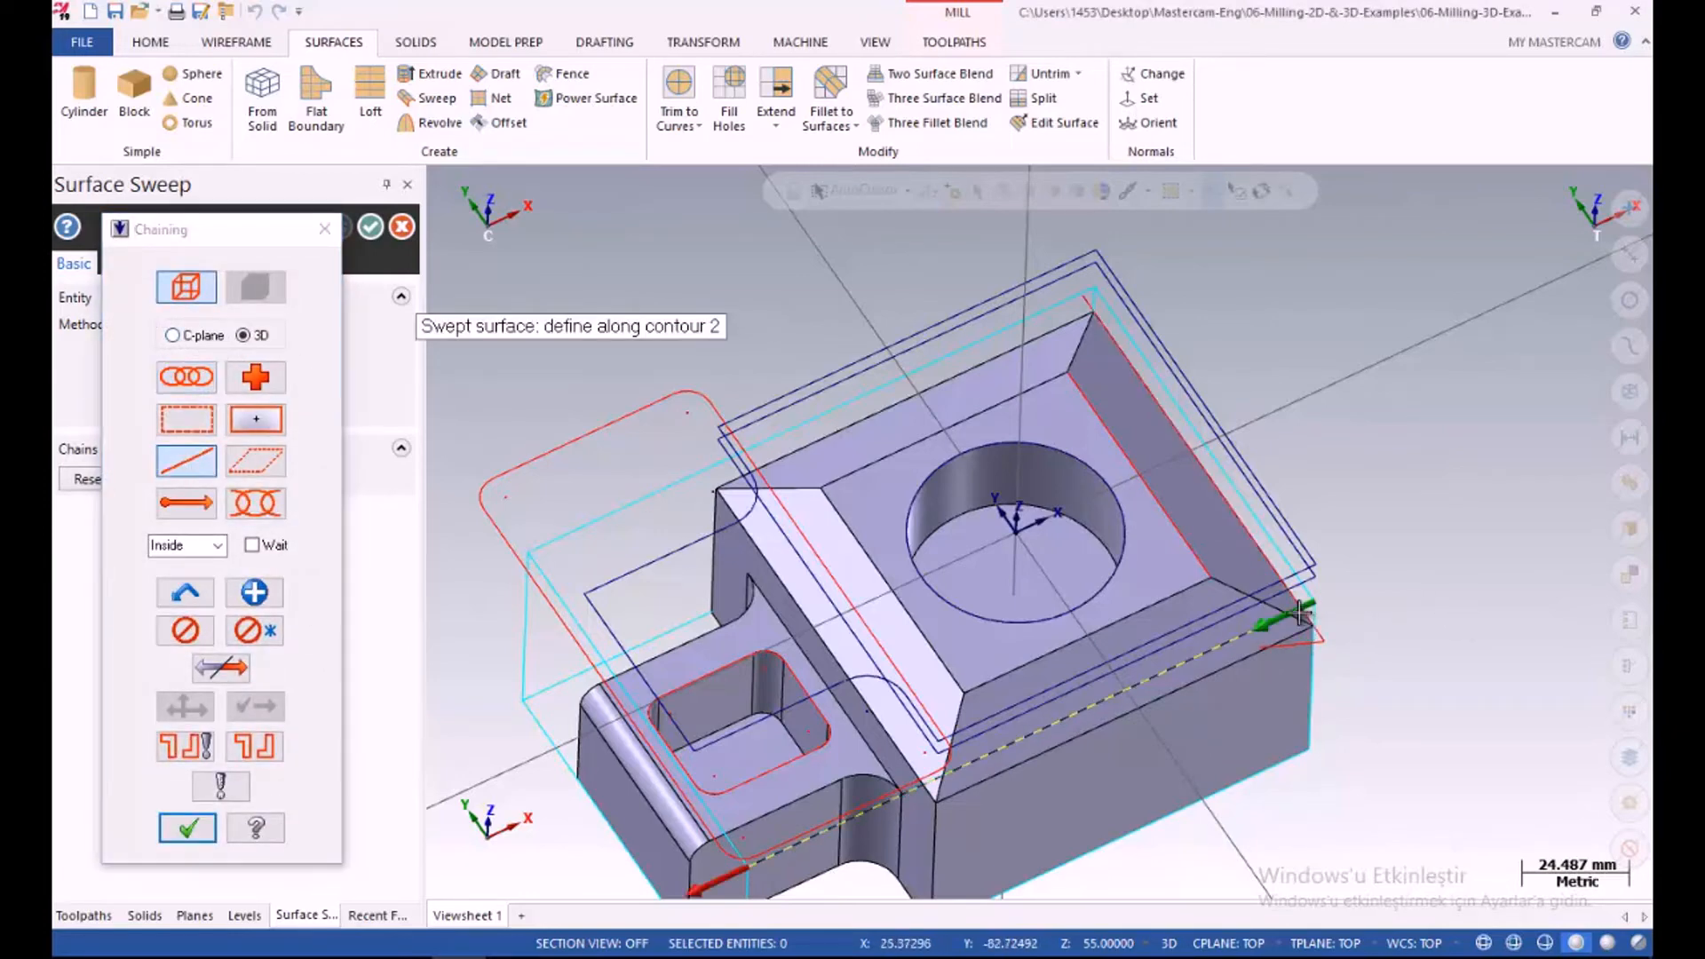
click(260, 601)
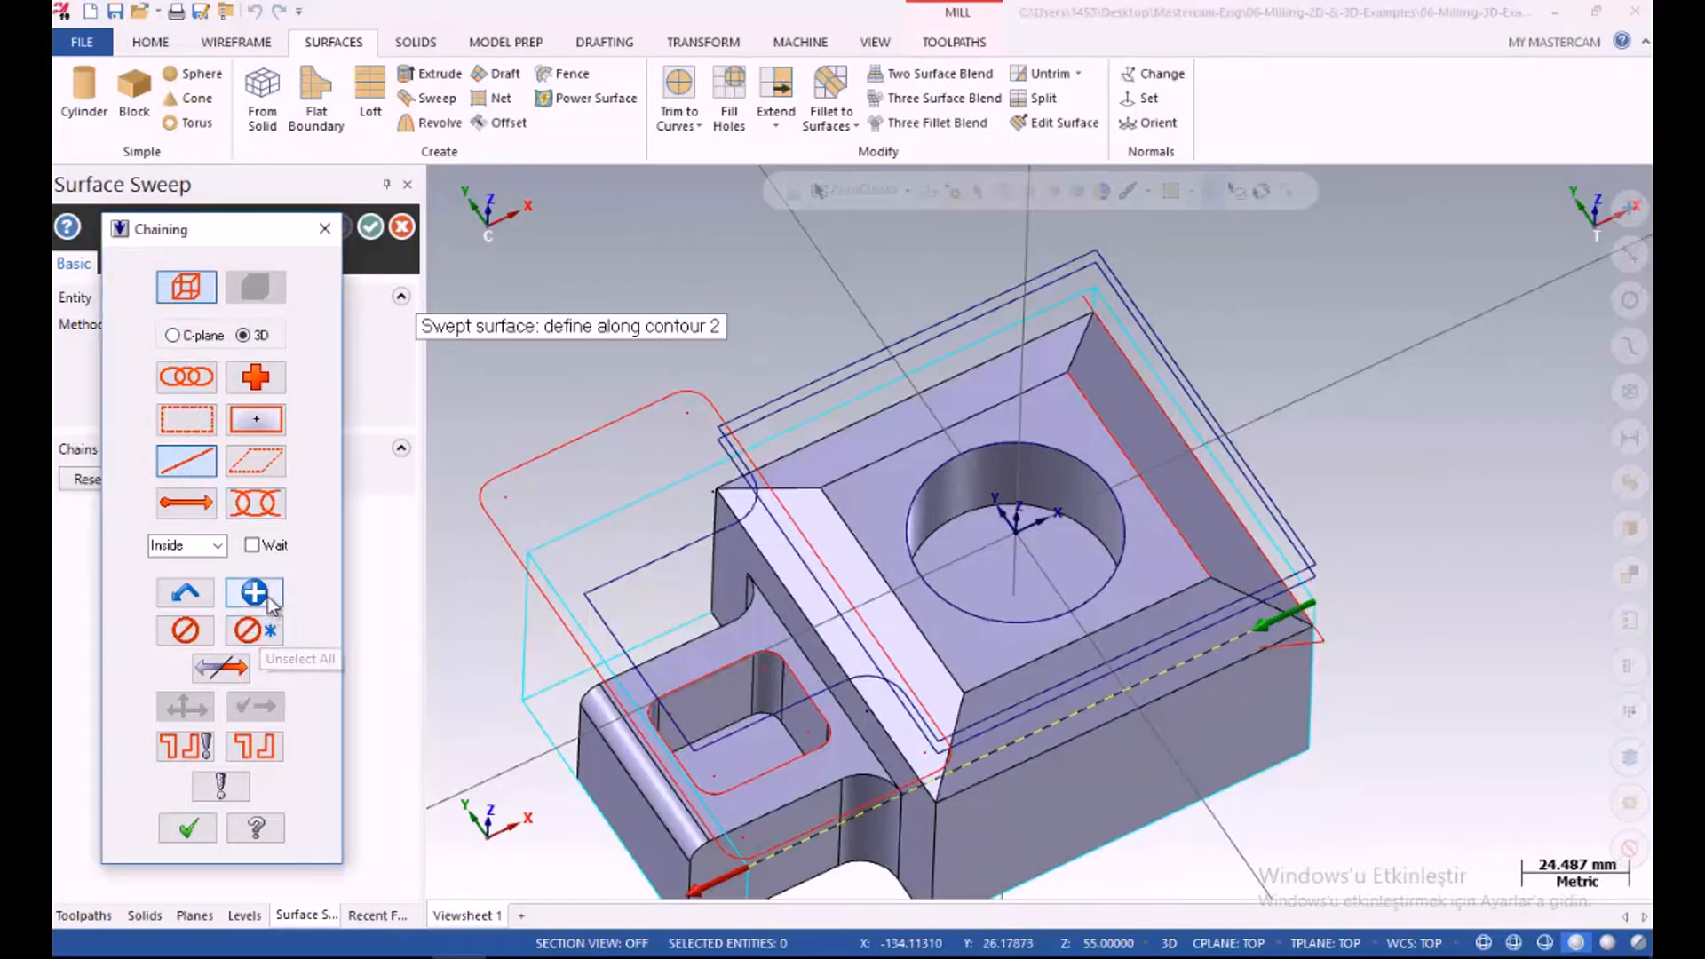
click(257, 632)
click(792, 527)
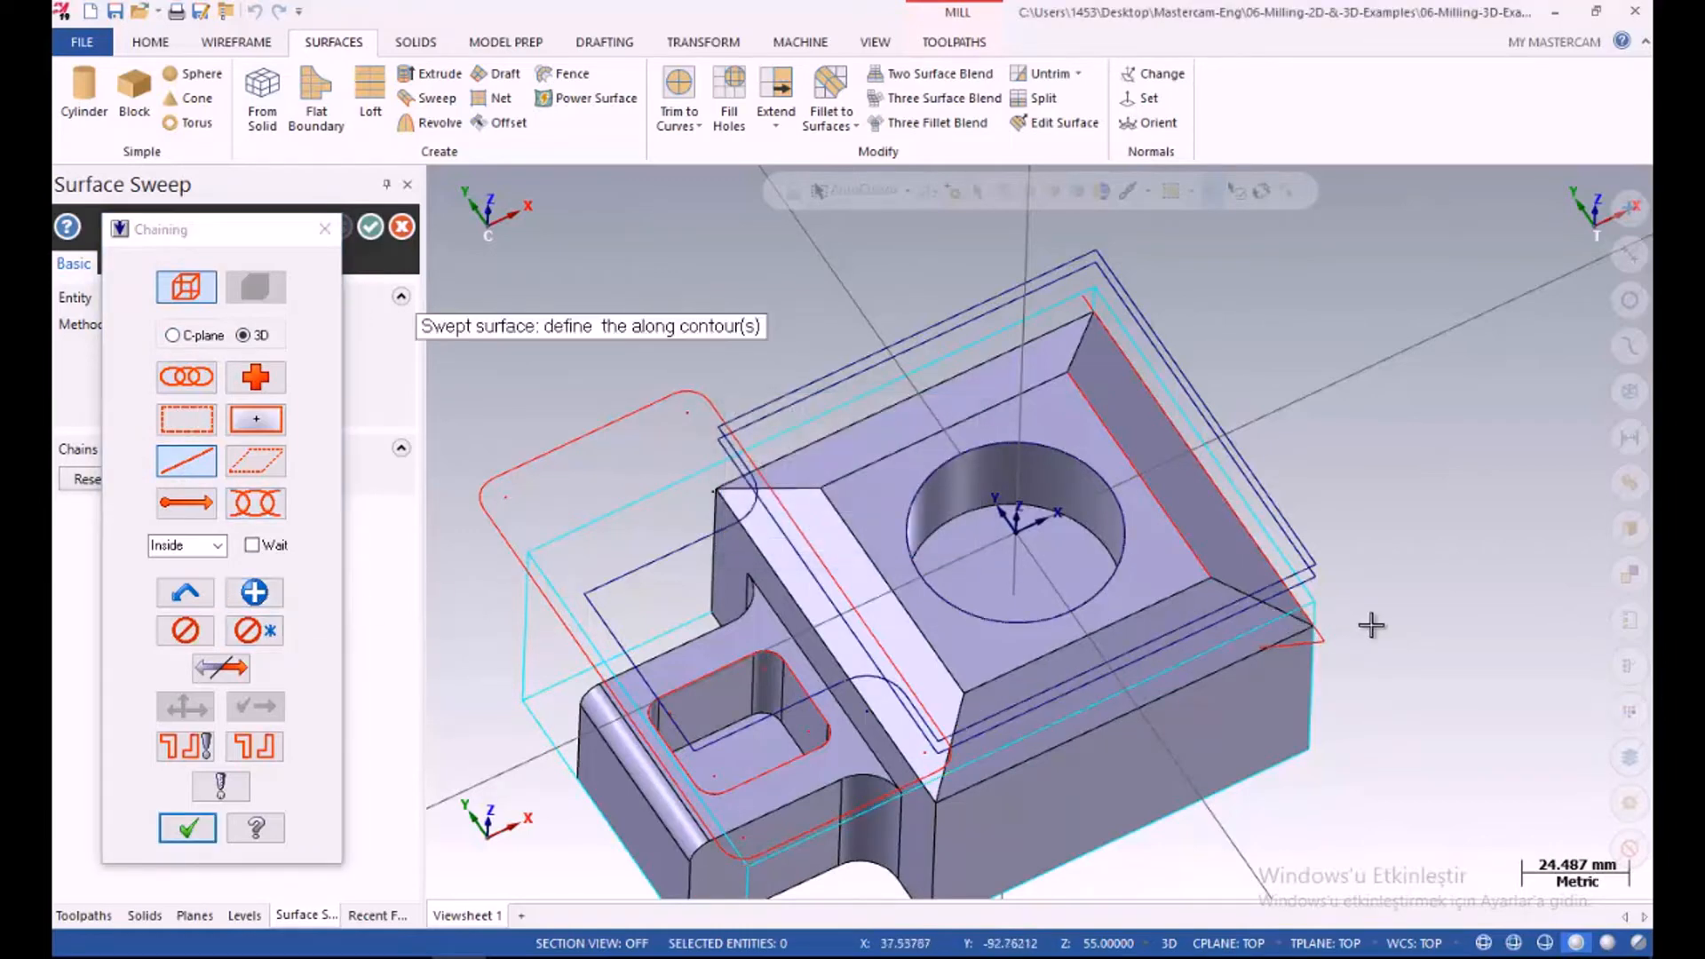
Sweep the surface along the extended lower edge line with the Rotate method, and remove the three construction lines on the sloped face
click(1307, 620)
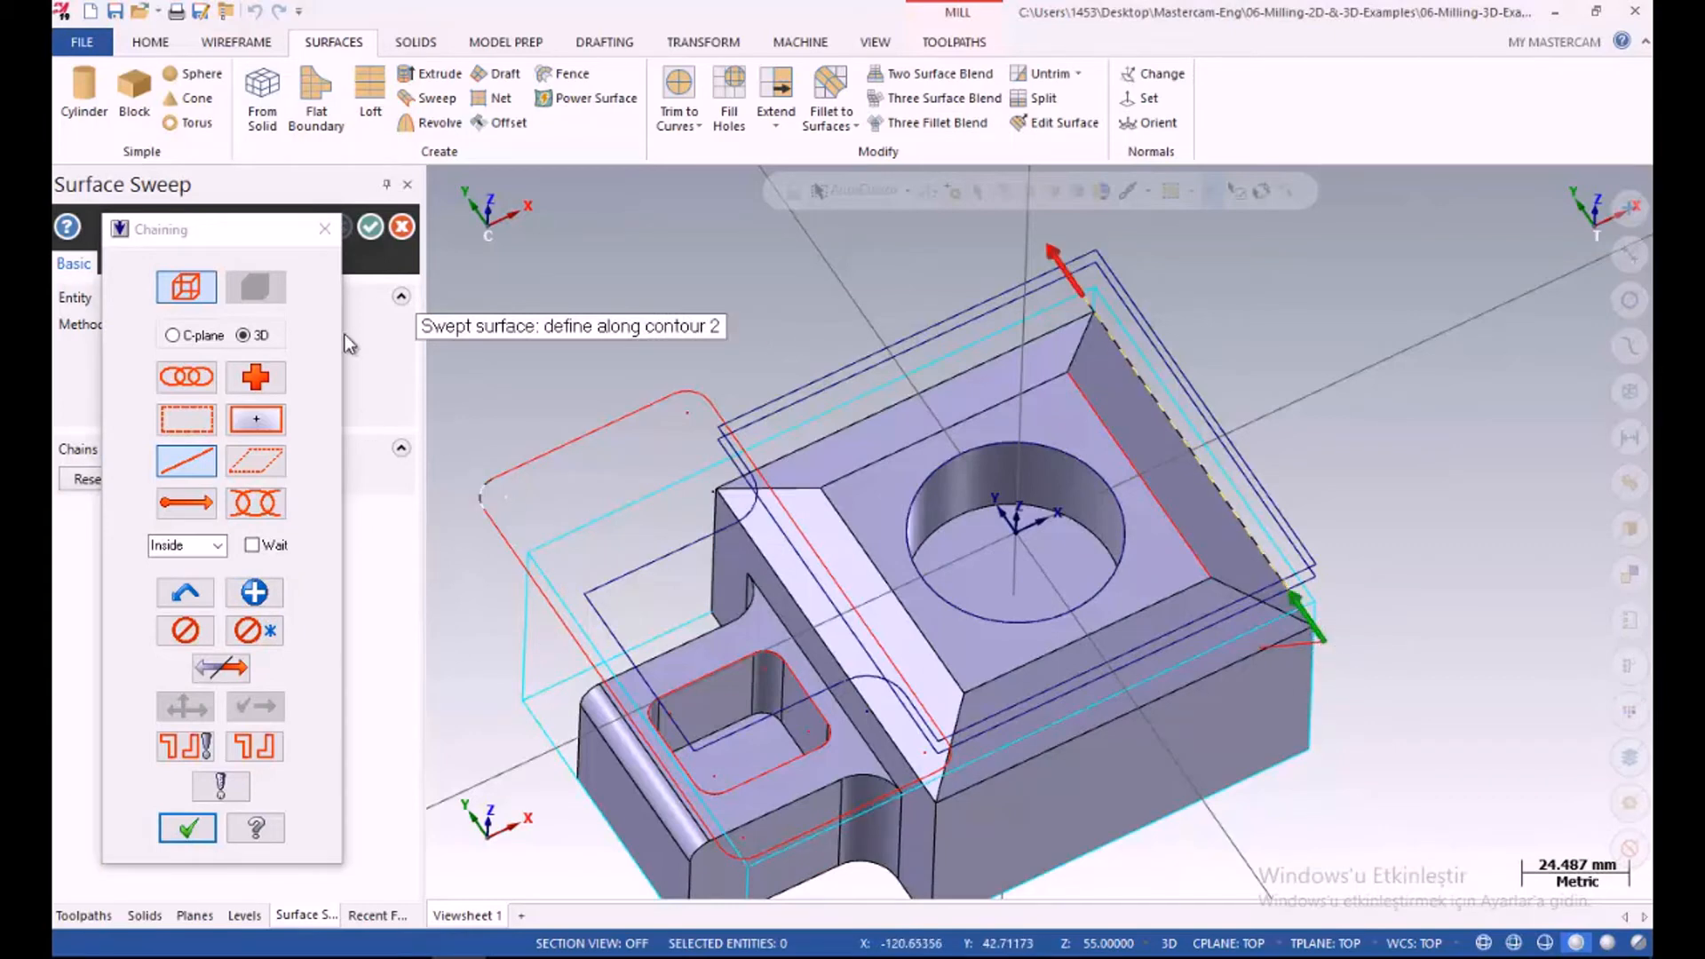
click(187, 827)
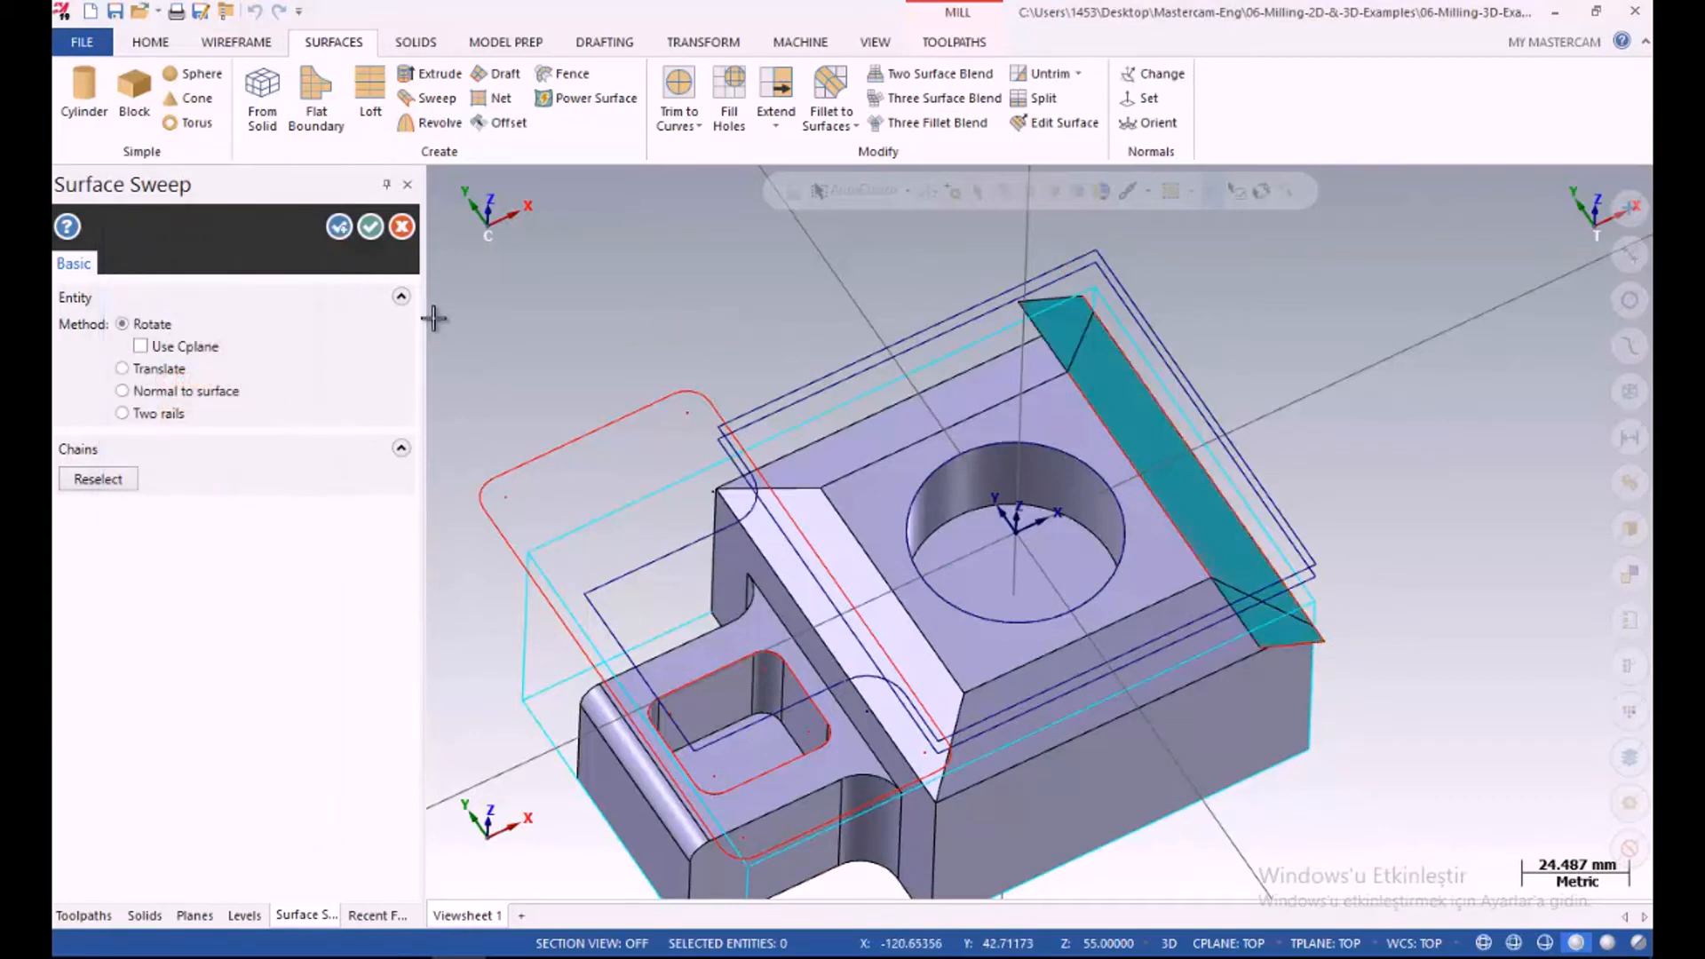
click(375, 240)
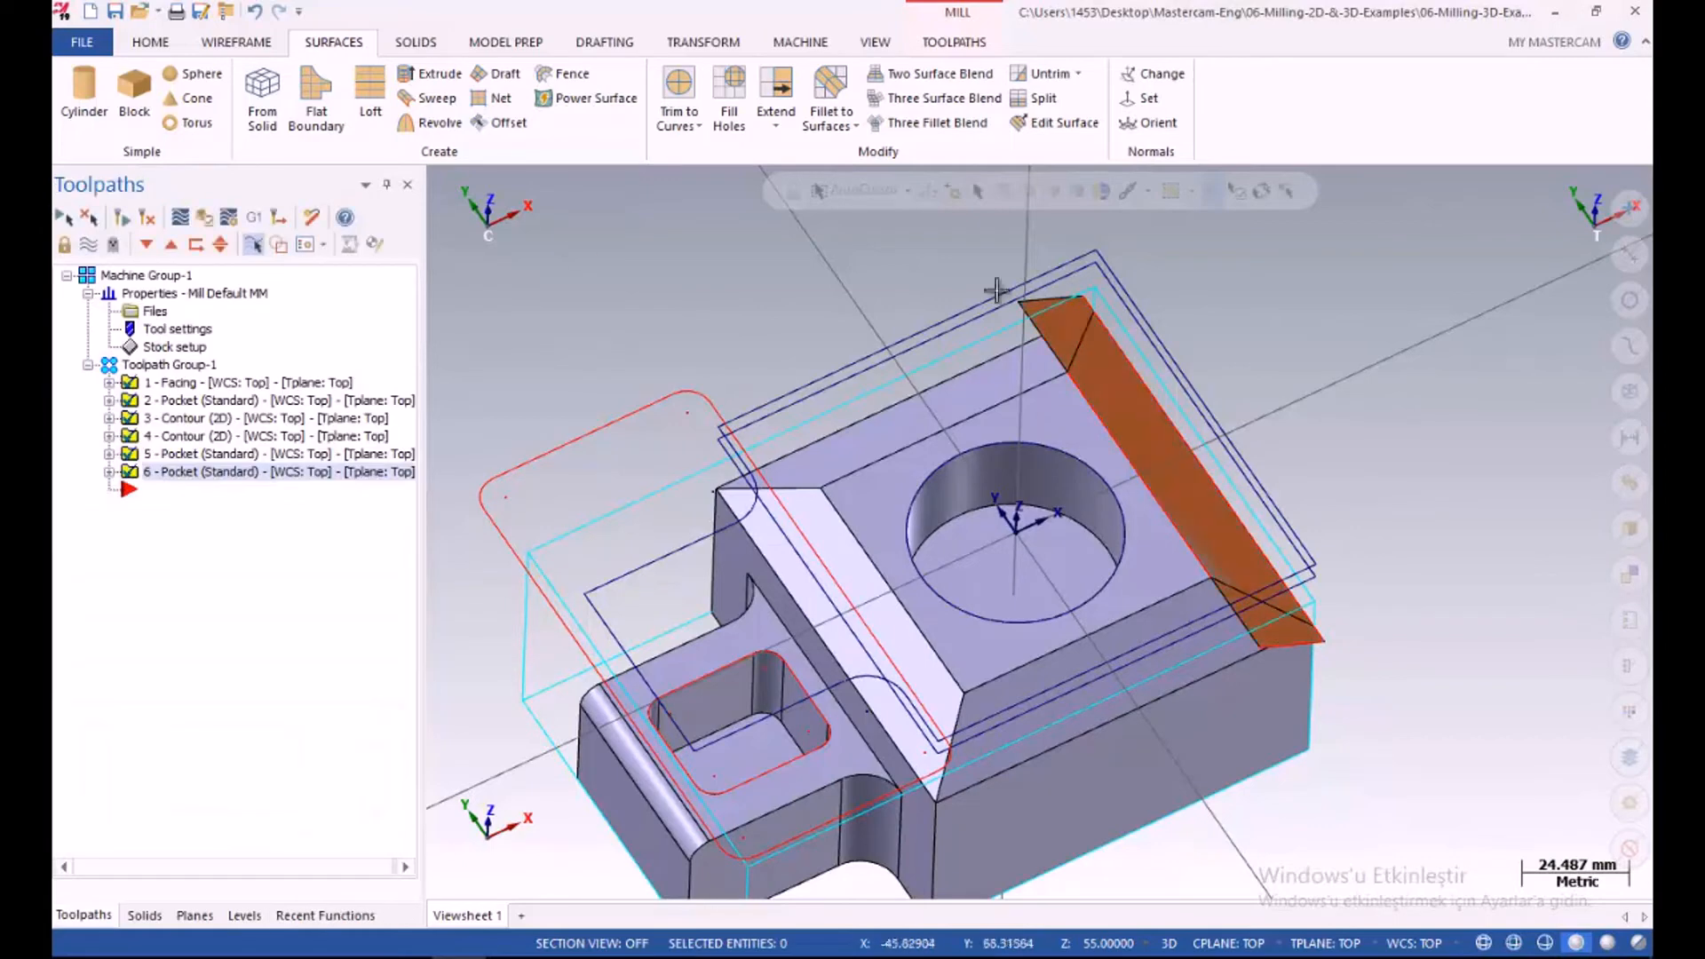
click(1080, 404)
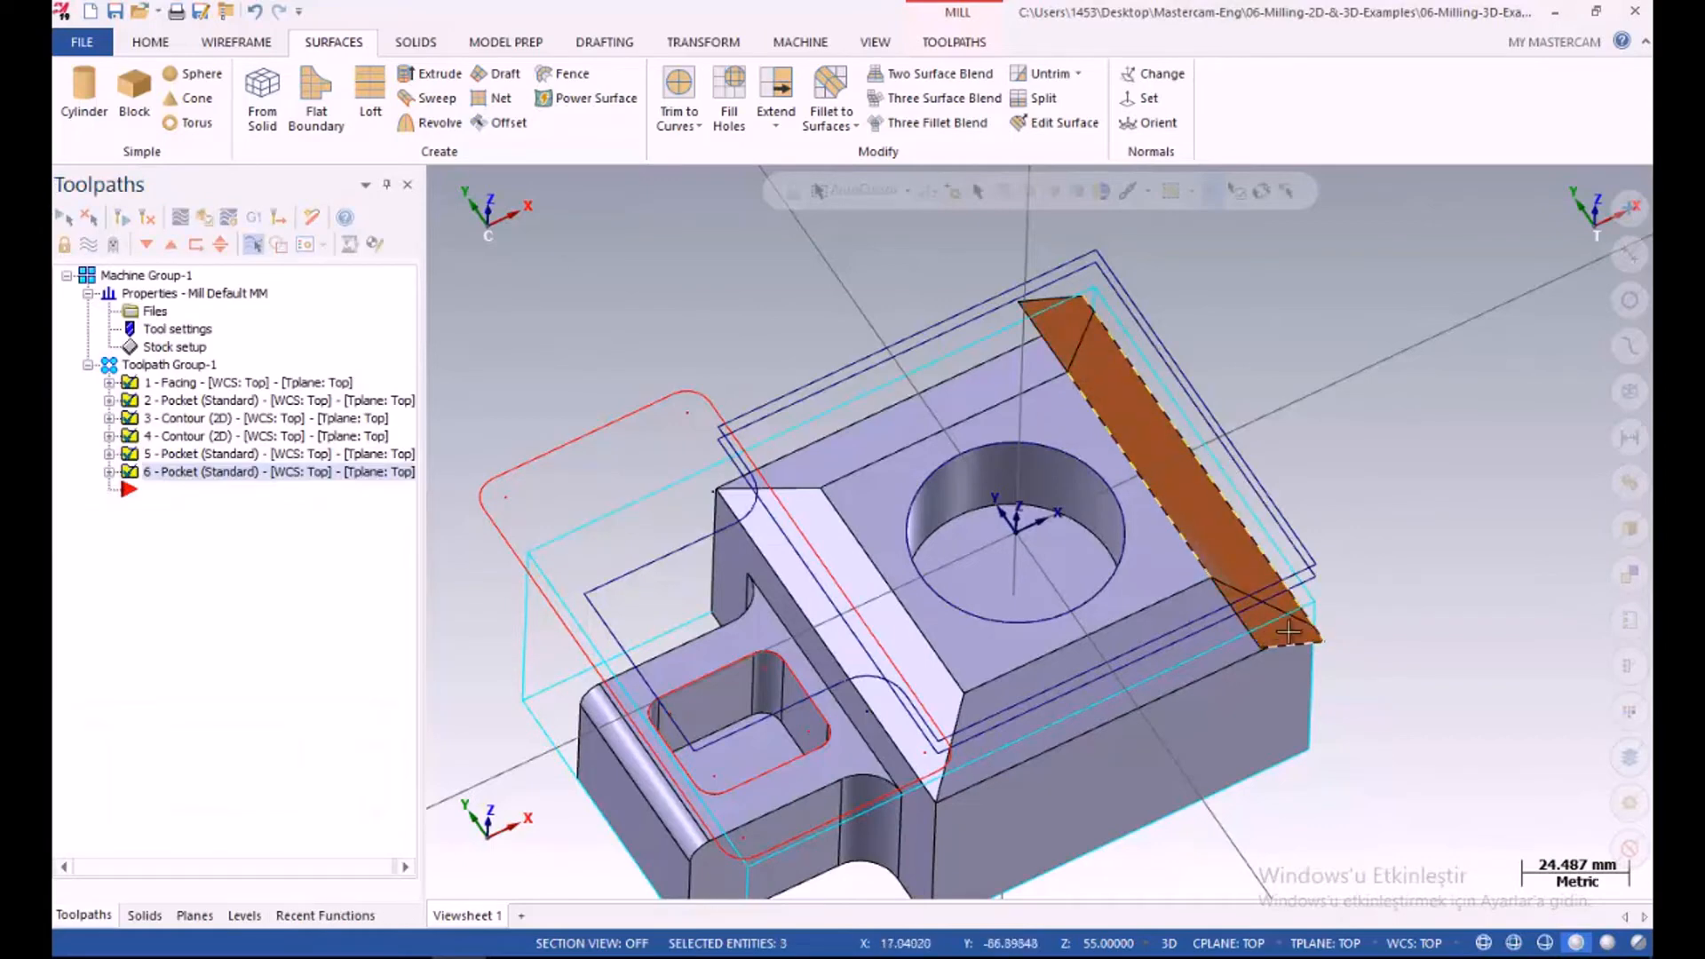
Extend the edges of the swept surface by a distance of 2 mm in Non-linear style
mouse_move(1364, 526)
middle_down()
mouse_move(1363, 585)
mouse_move(1378, 495)
mouse_move(1355, 453)
mouse_move(1353, 480)
middle_up()
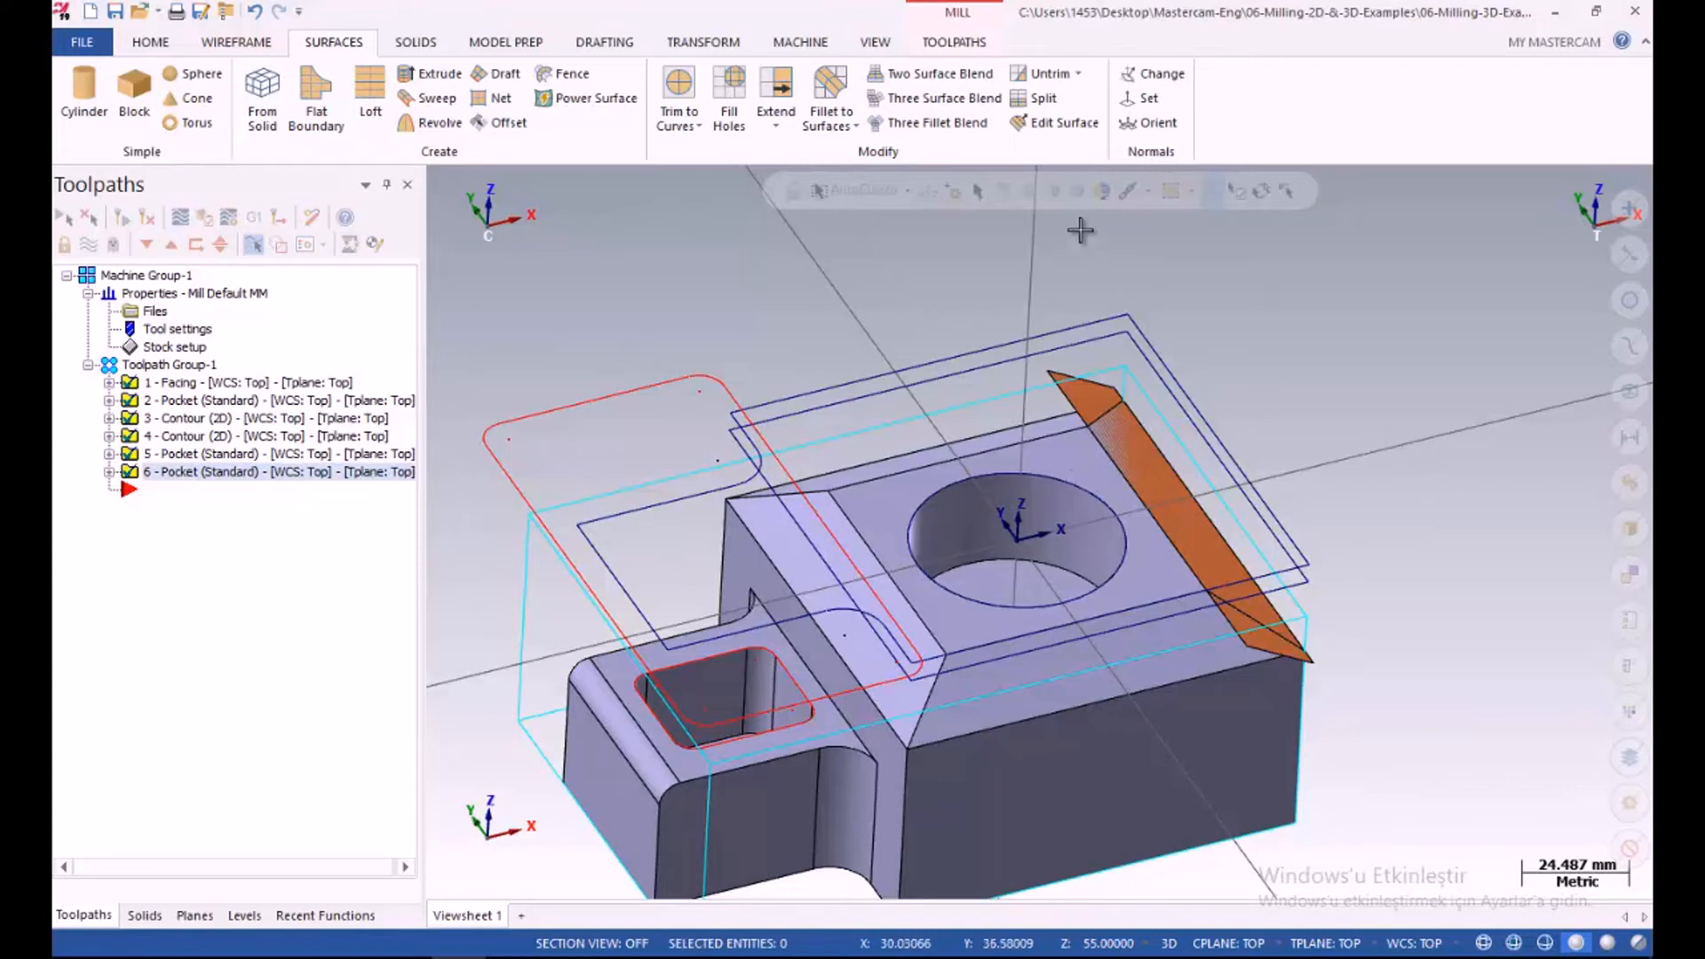
click(775, 93)
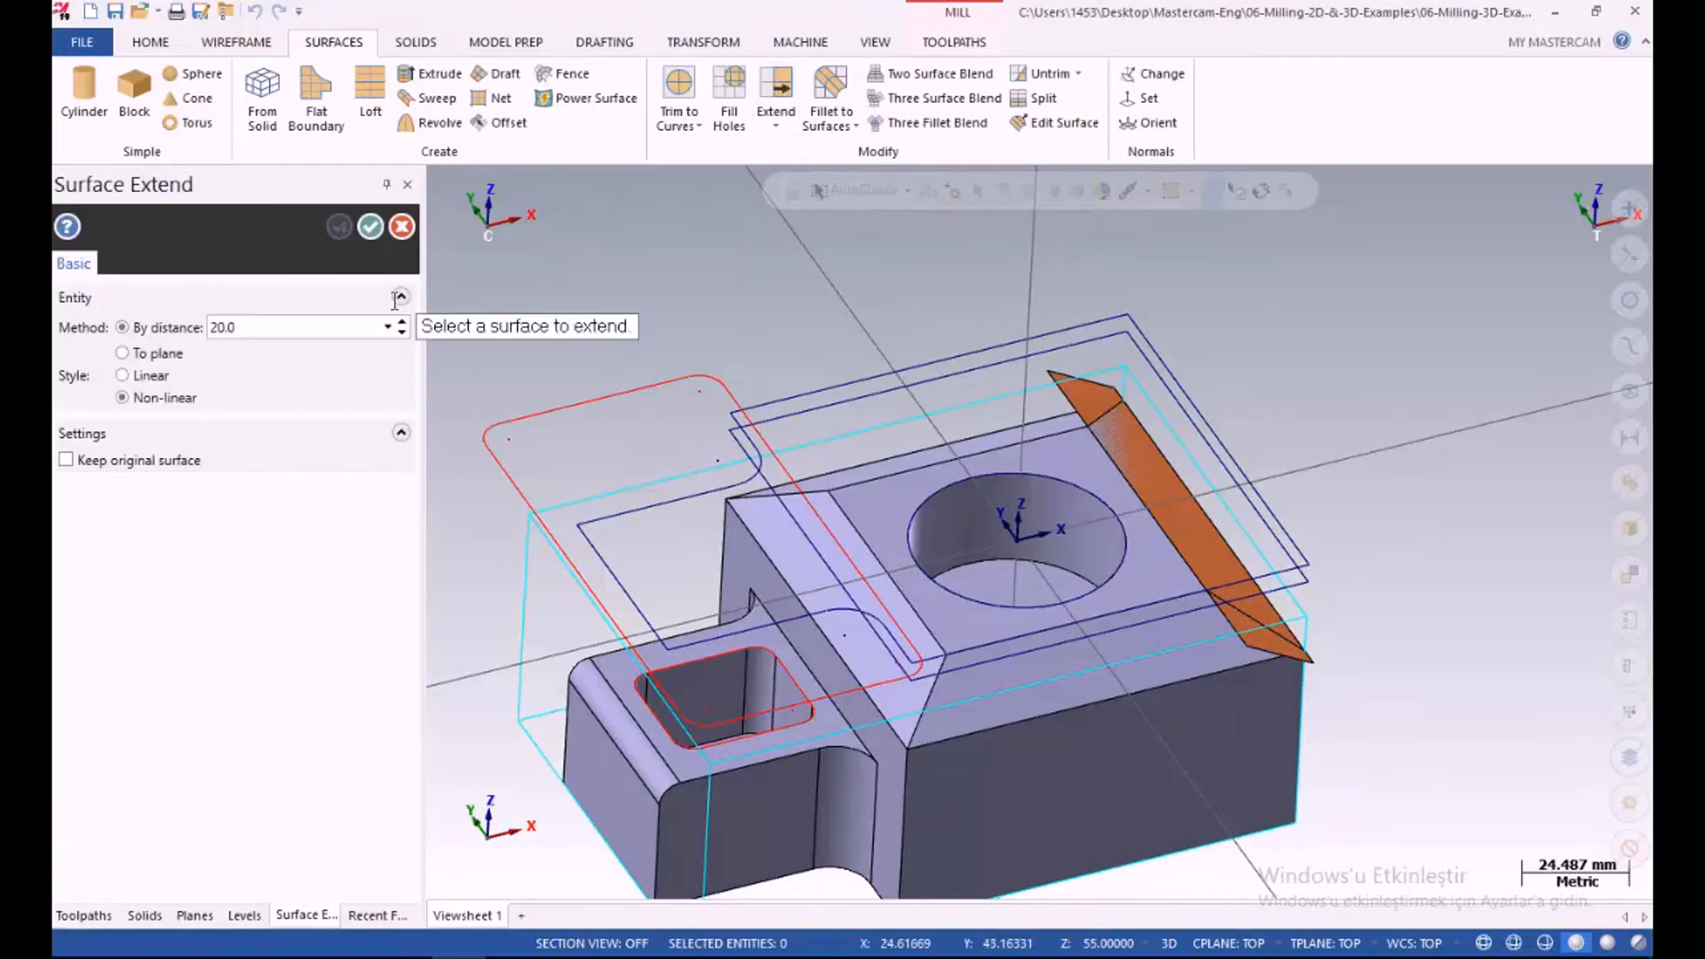
double_click(250, 327)
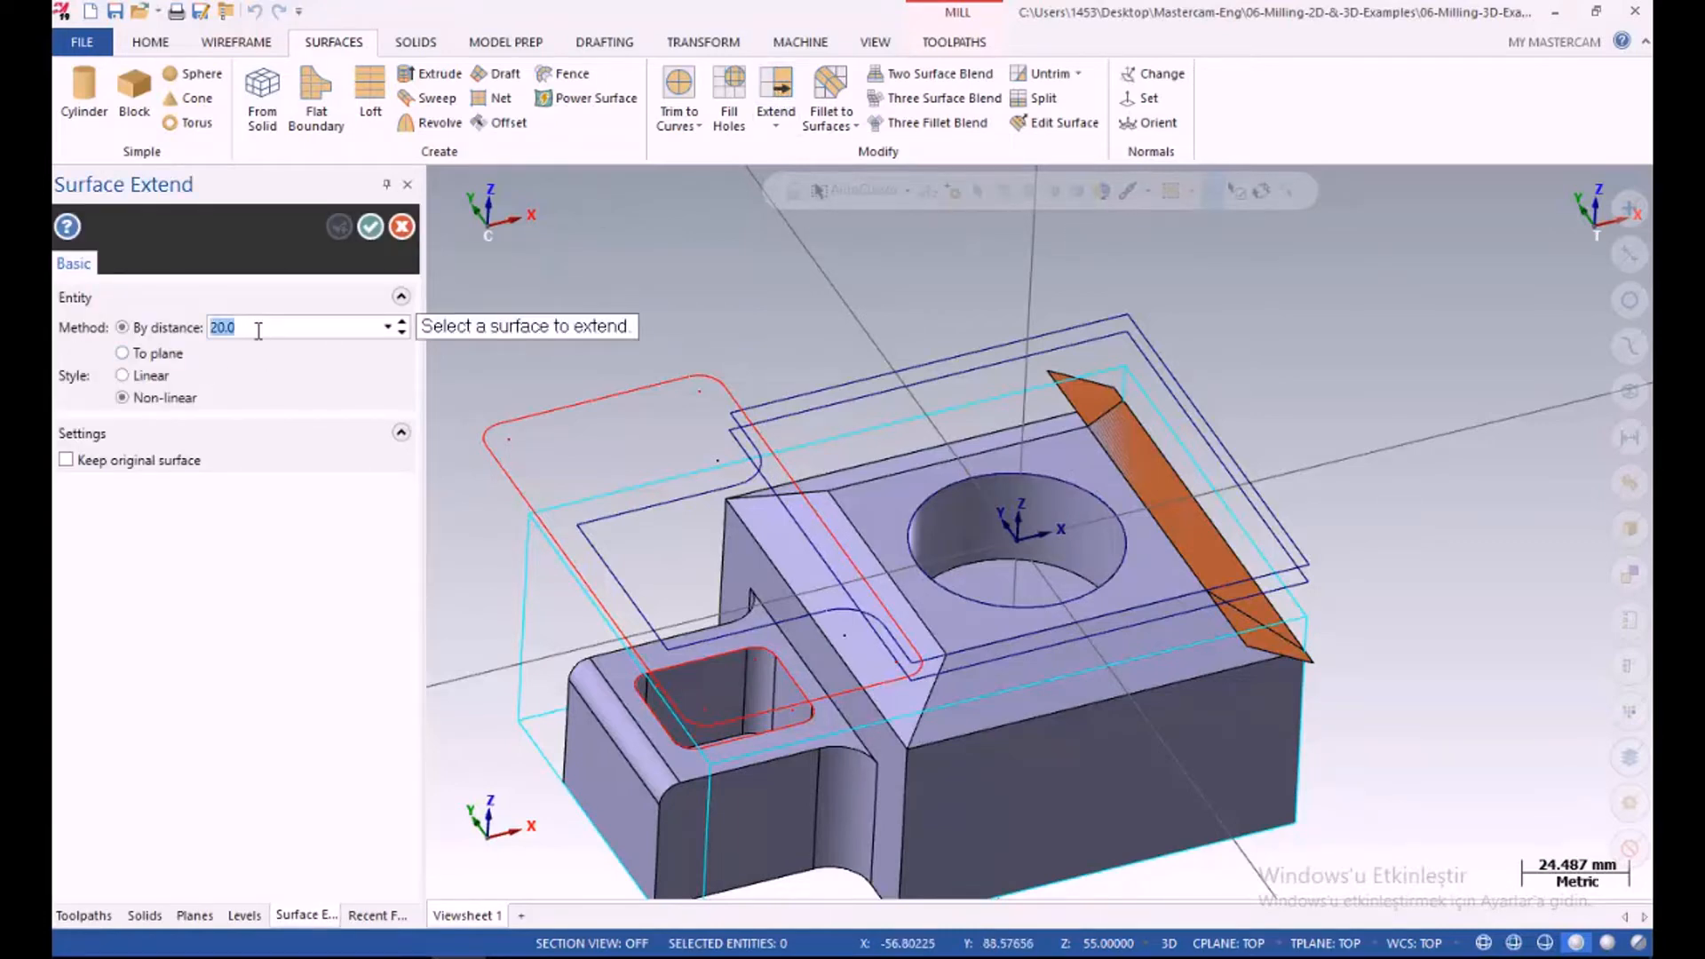
text(2)
key(Return)
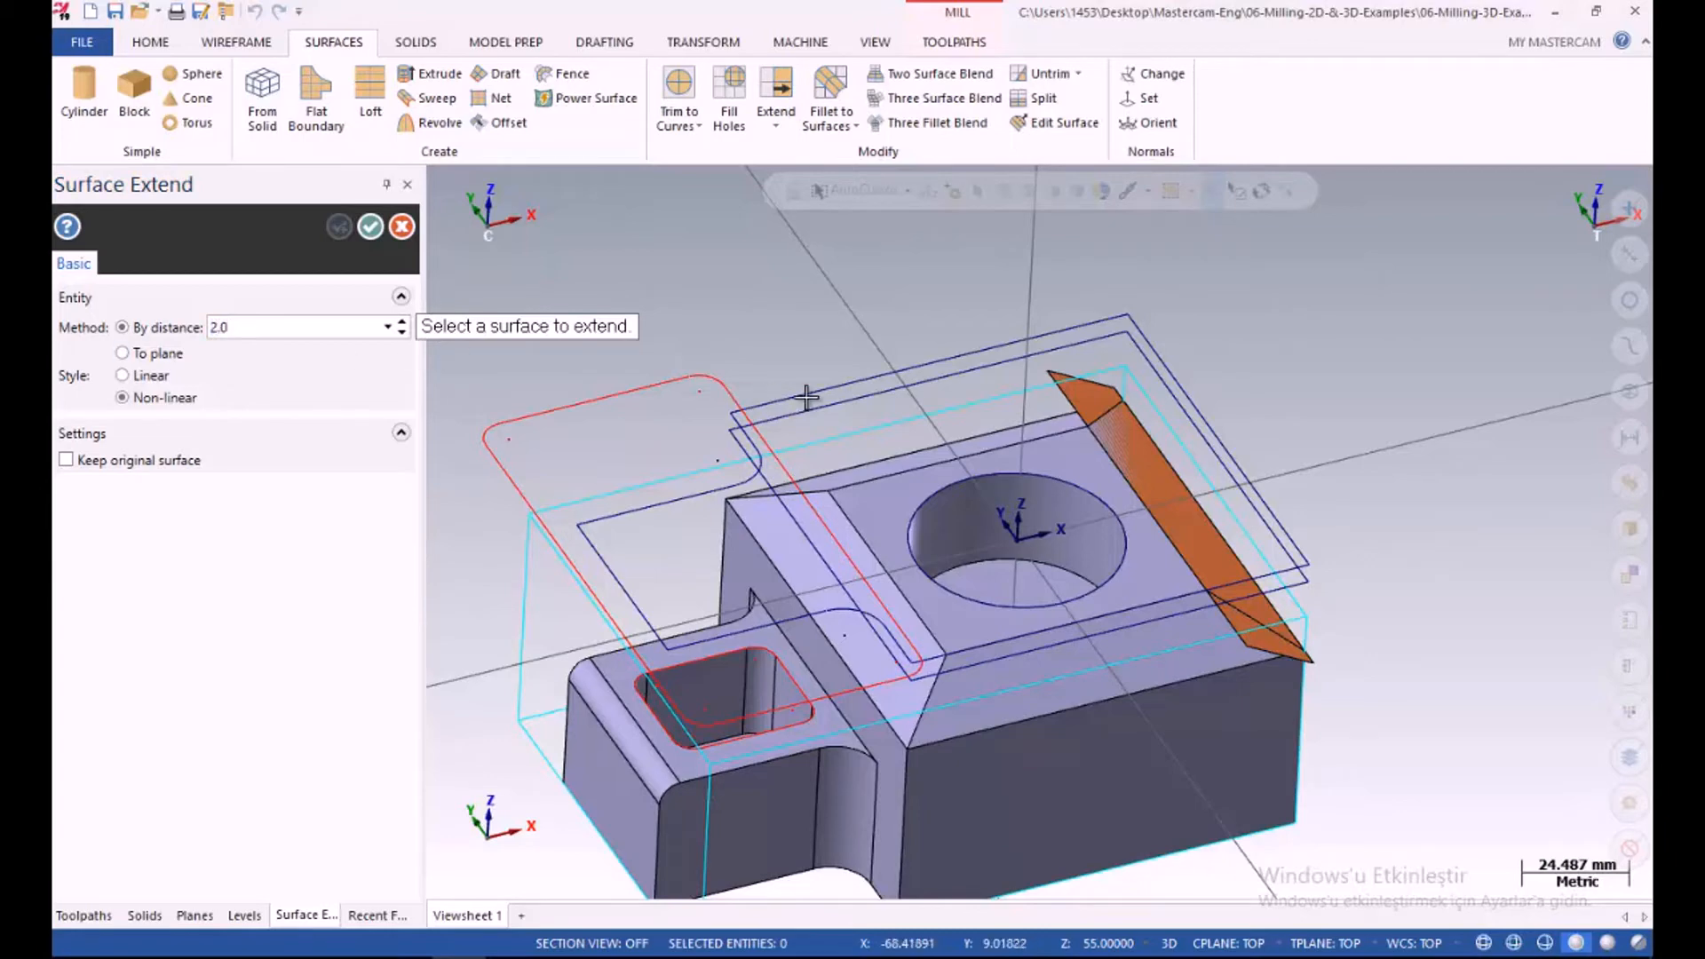
scroll(1121, 444, up, 2)
click(1082, 389)
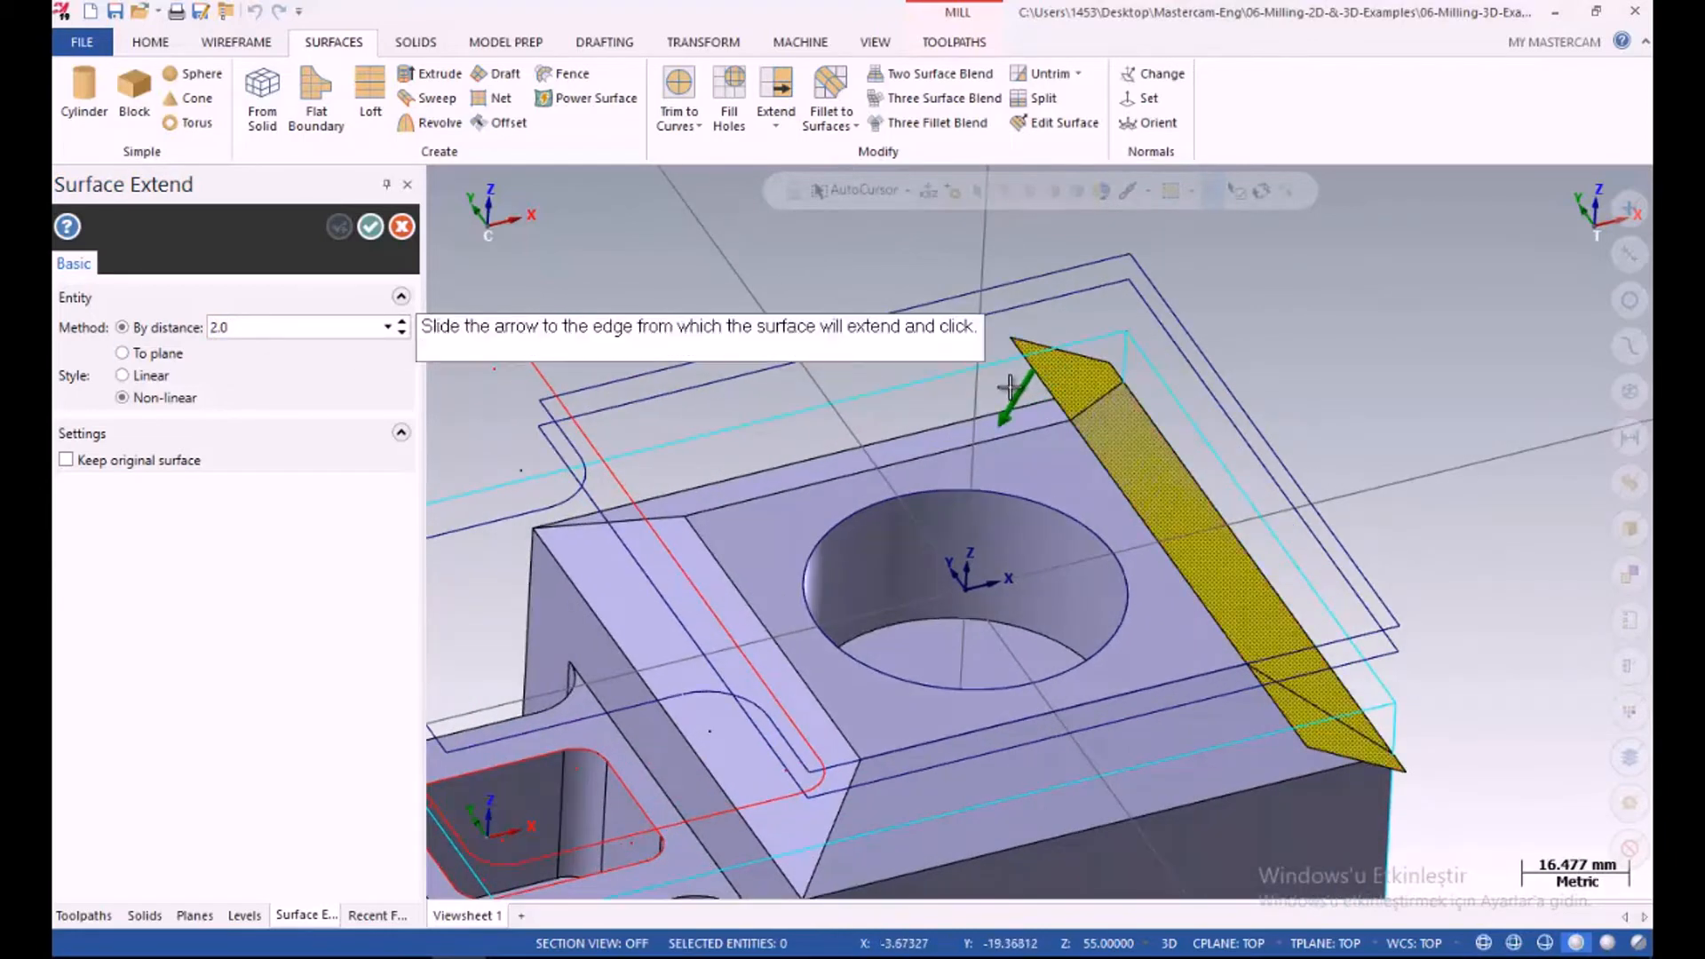
click(1101, 381)
click(1105, 382)
click(1159, 380)
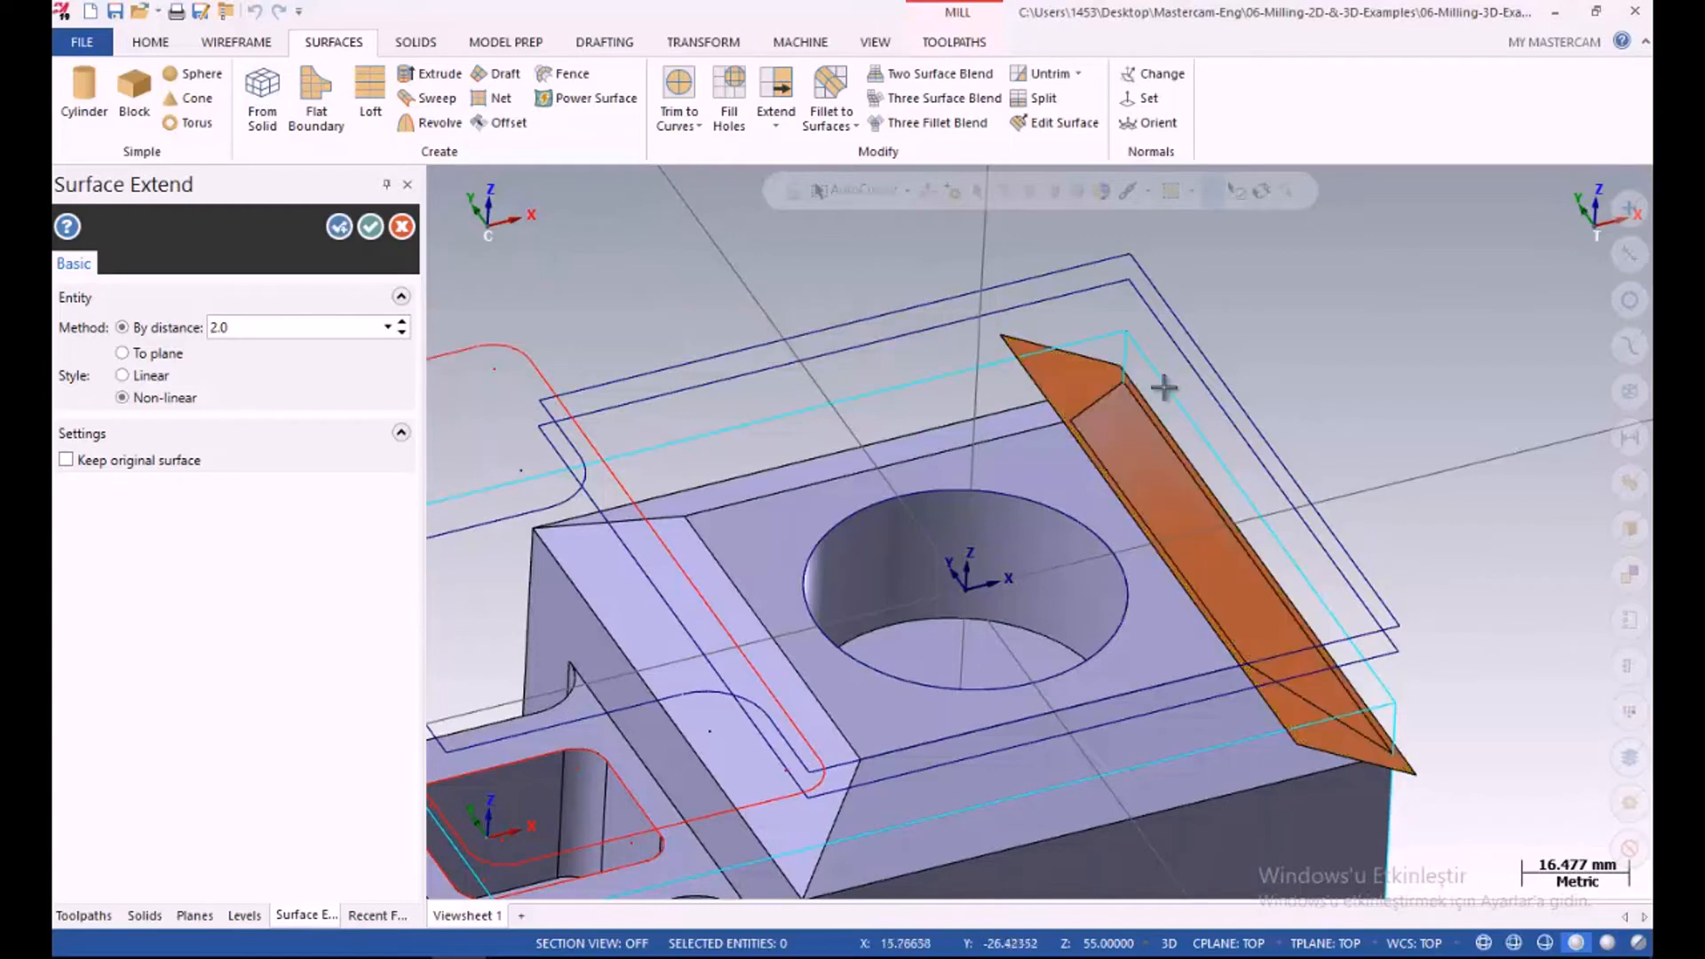
click(371, 229)
scroll(813, 267, down, 3)
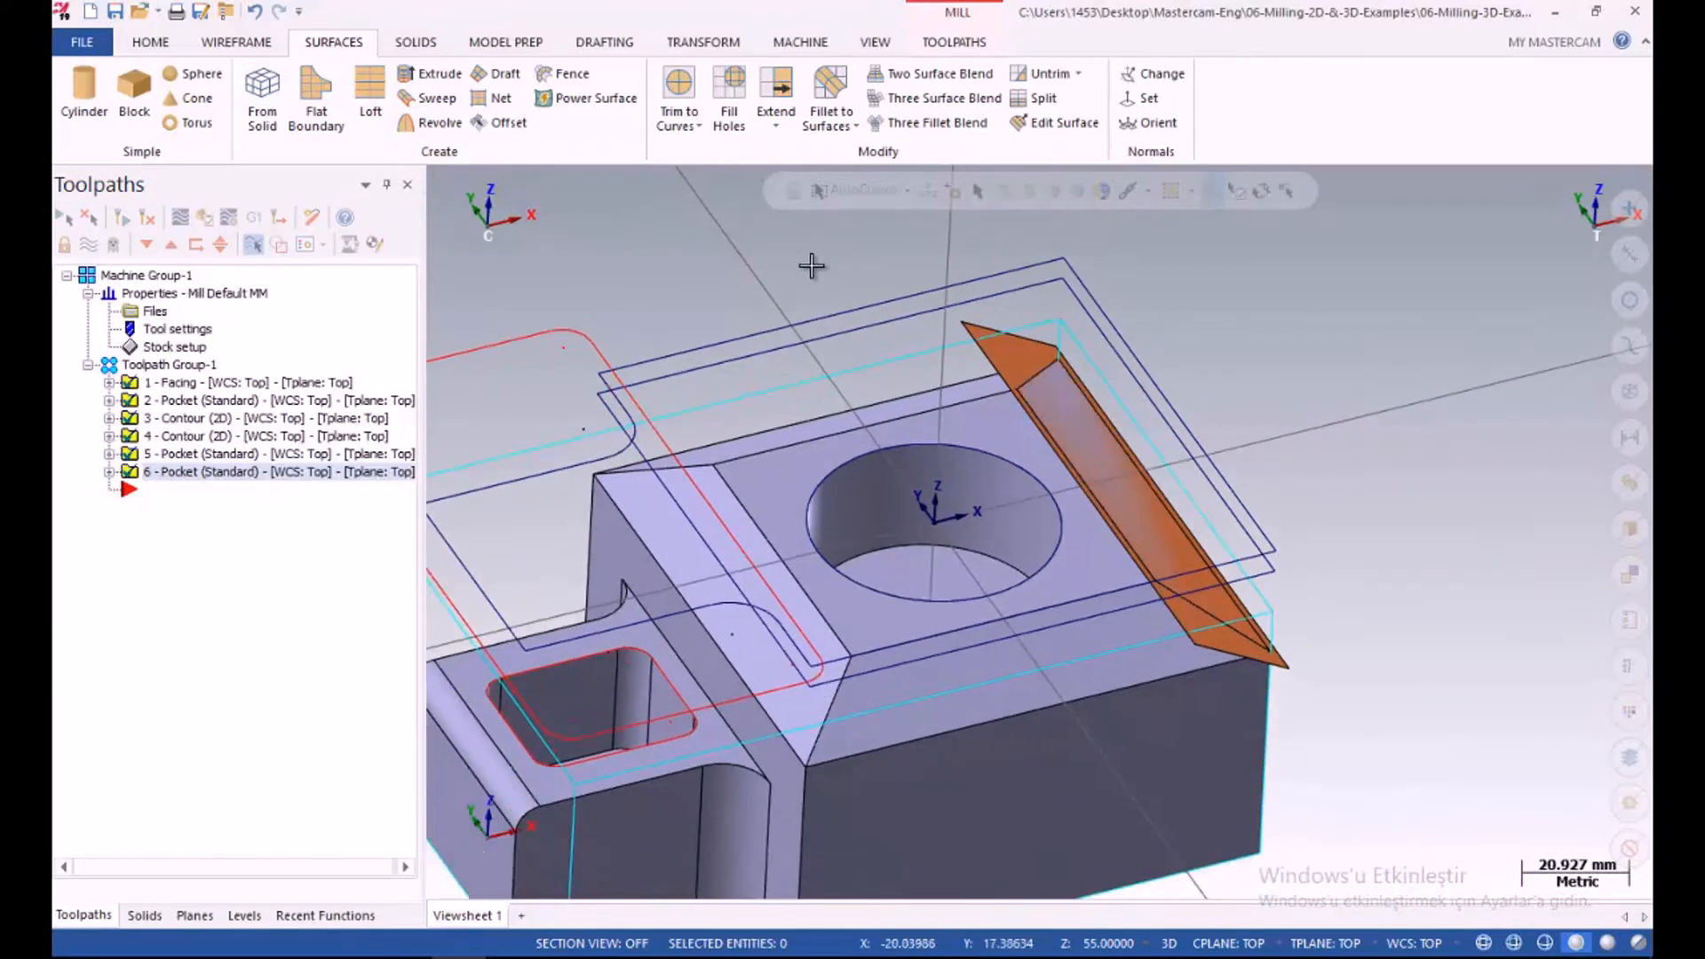
Set the construction depth Z to 15 by picking the far corner of the uppermost rectangular outline
middle_drag(942, 423, 1000, 439)
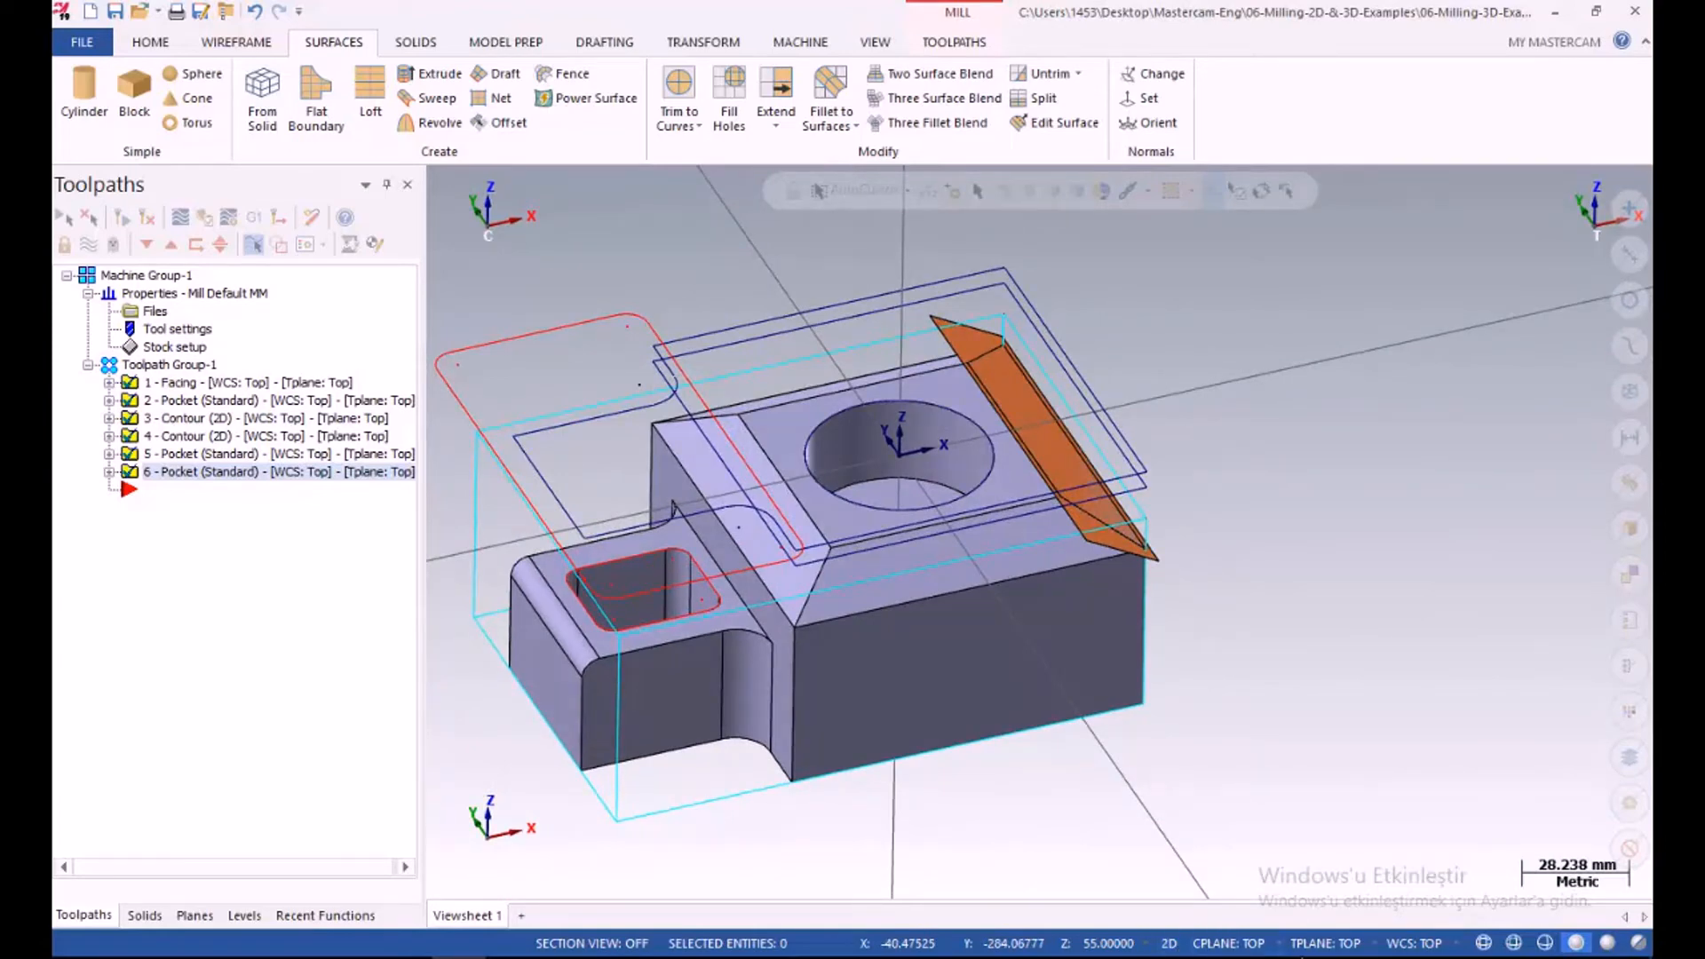
click(1067, 944)
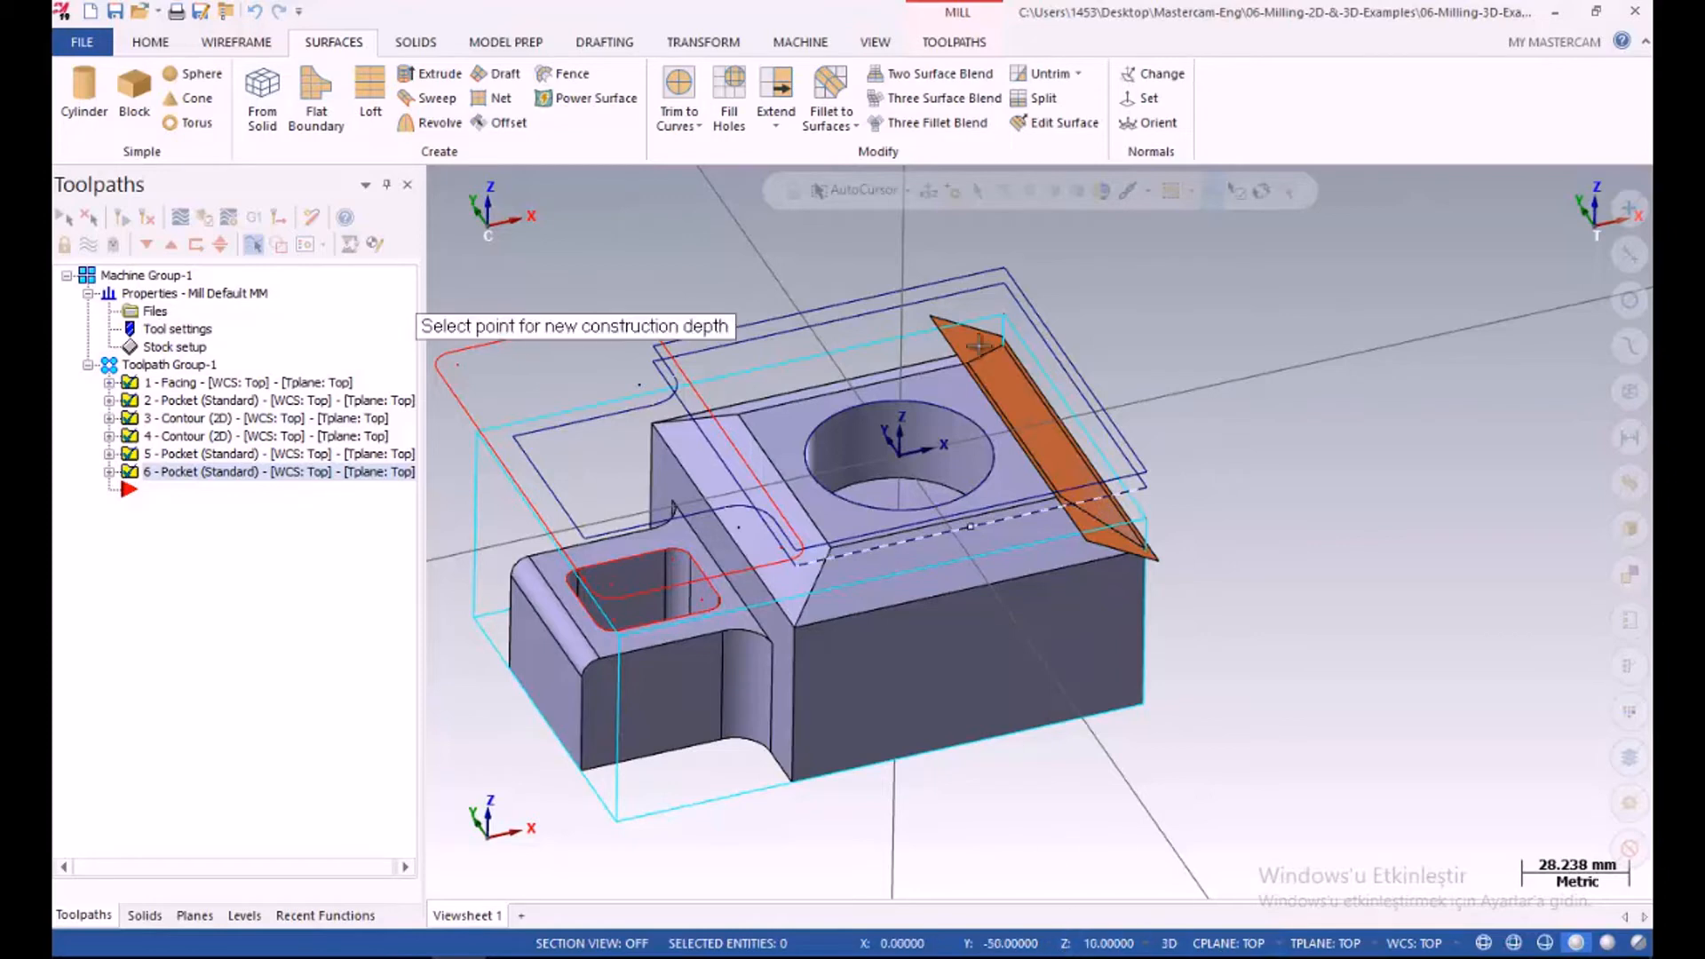
click(1006, 269)
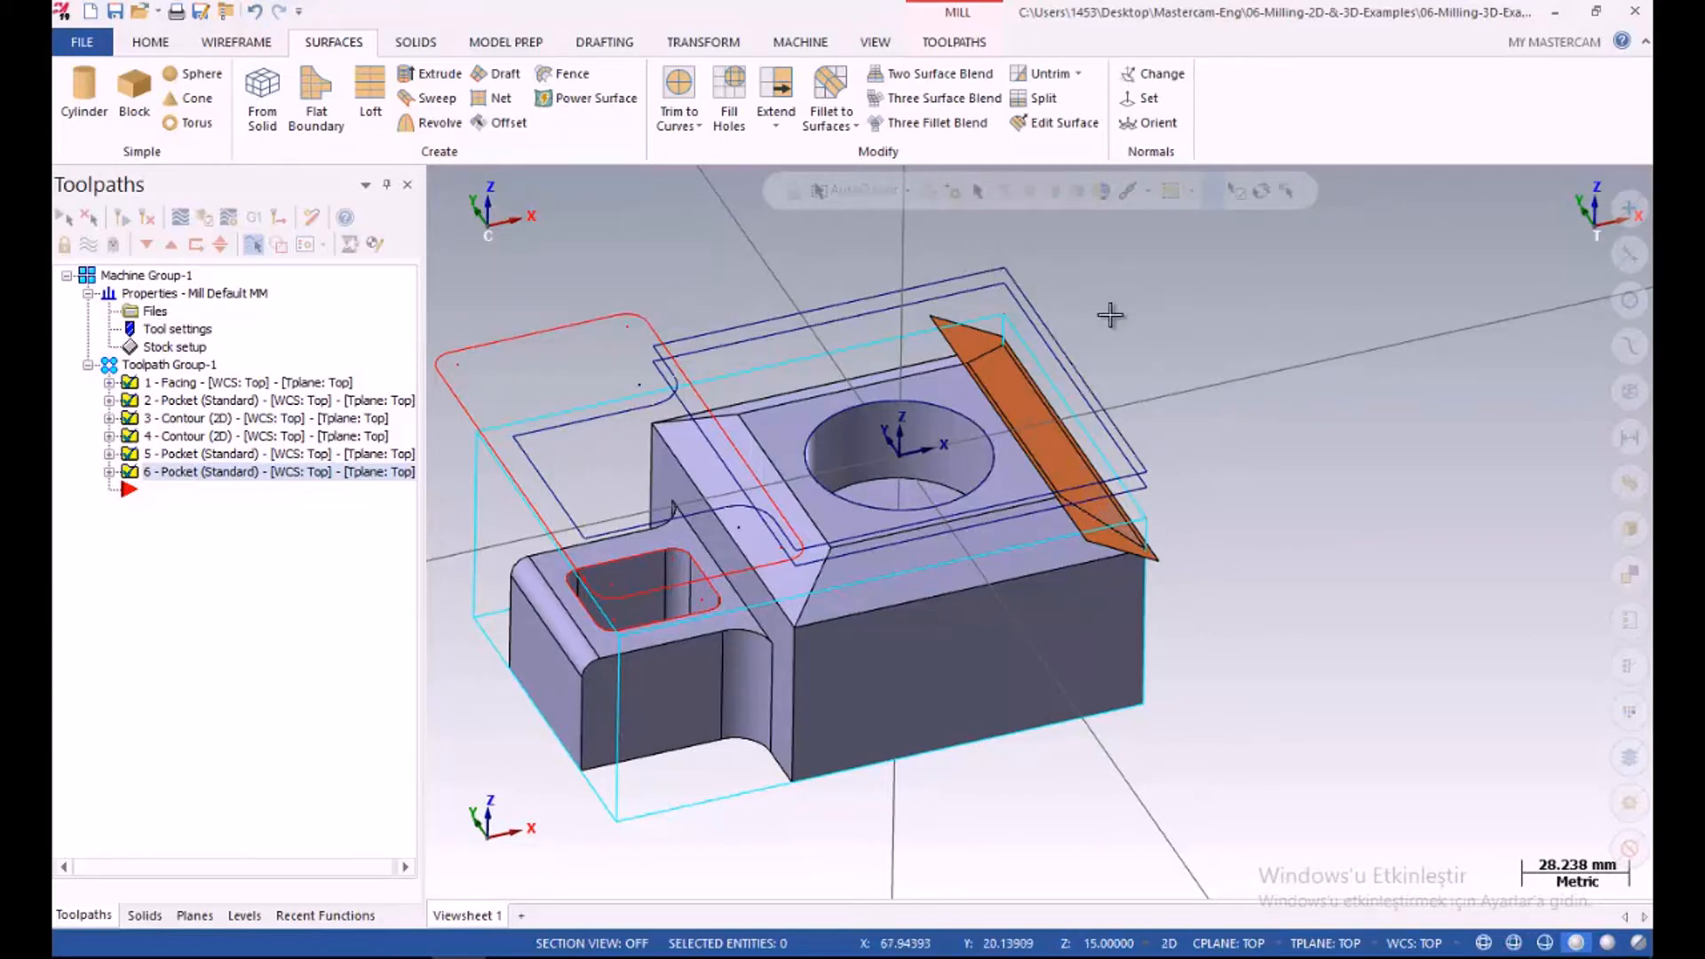
Set the construction depth Z to 25
click(1110, 945)
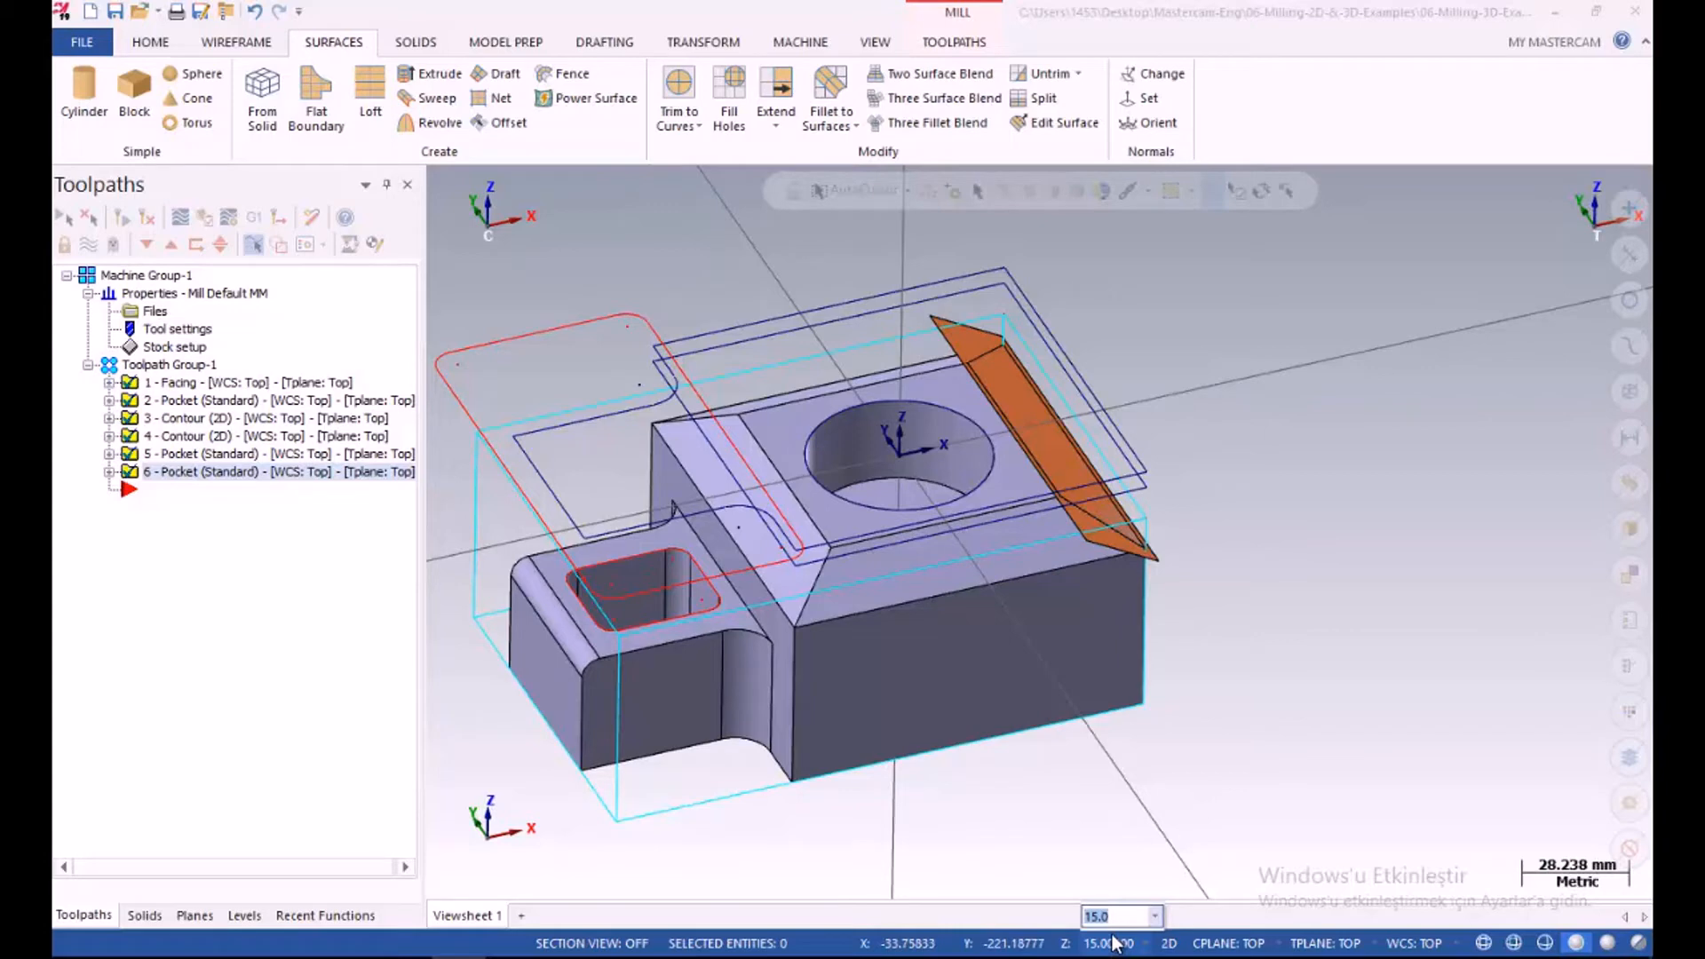
text(25)
key(Return)
mouse_move(1207, 616)
middle_down()
mouse_move(1214, 556)
mouse_move(1231, 643)
middle_up()
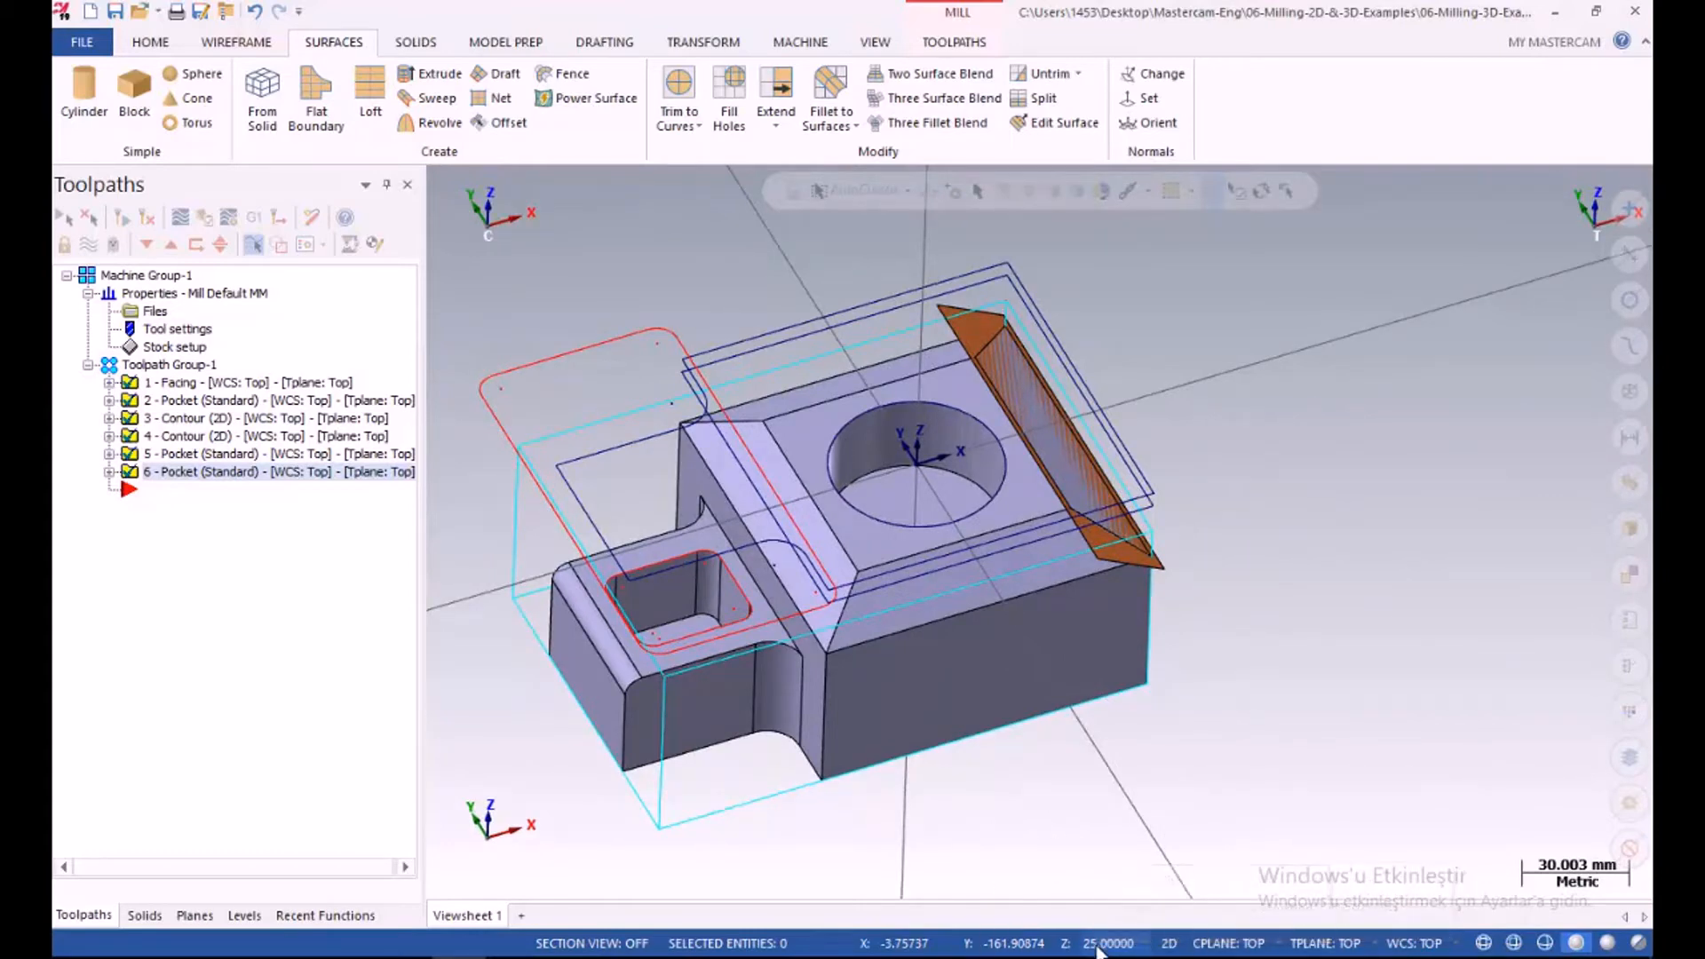
middle_drag(1241, 556, 1240, 540)
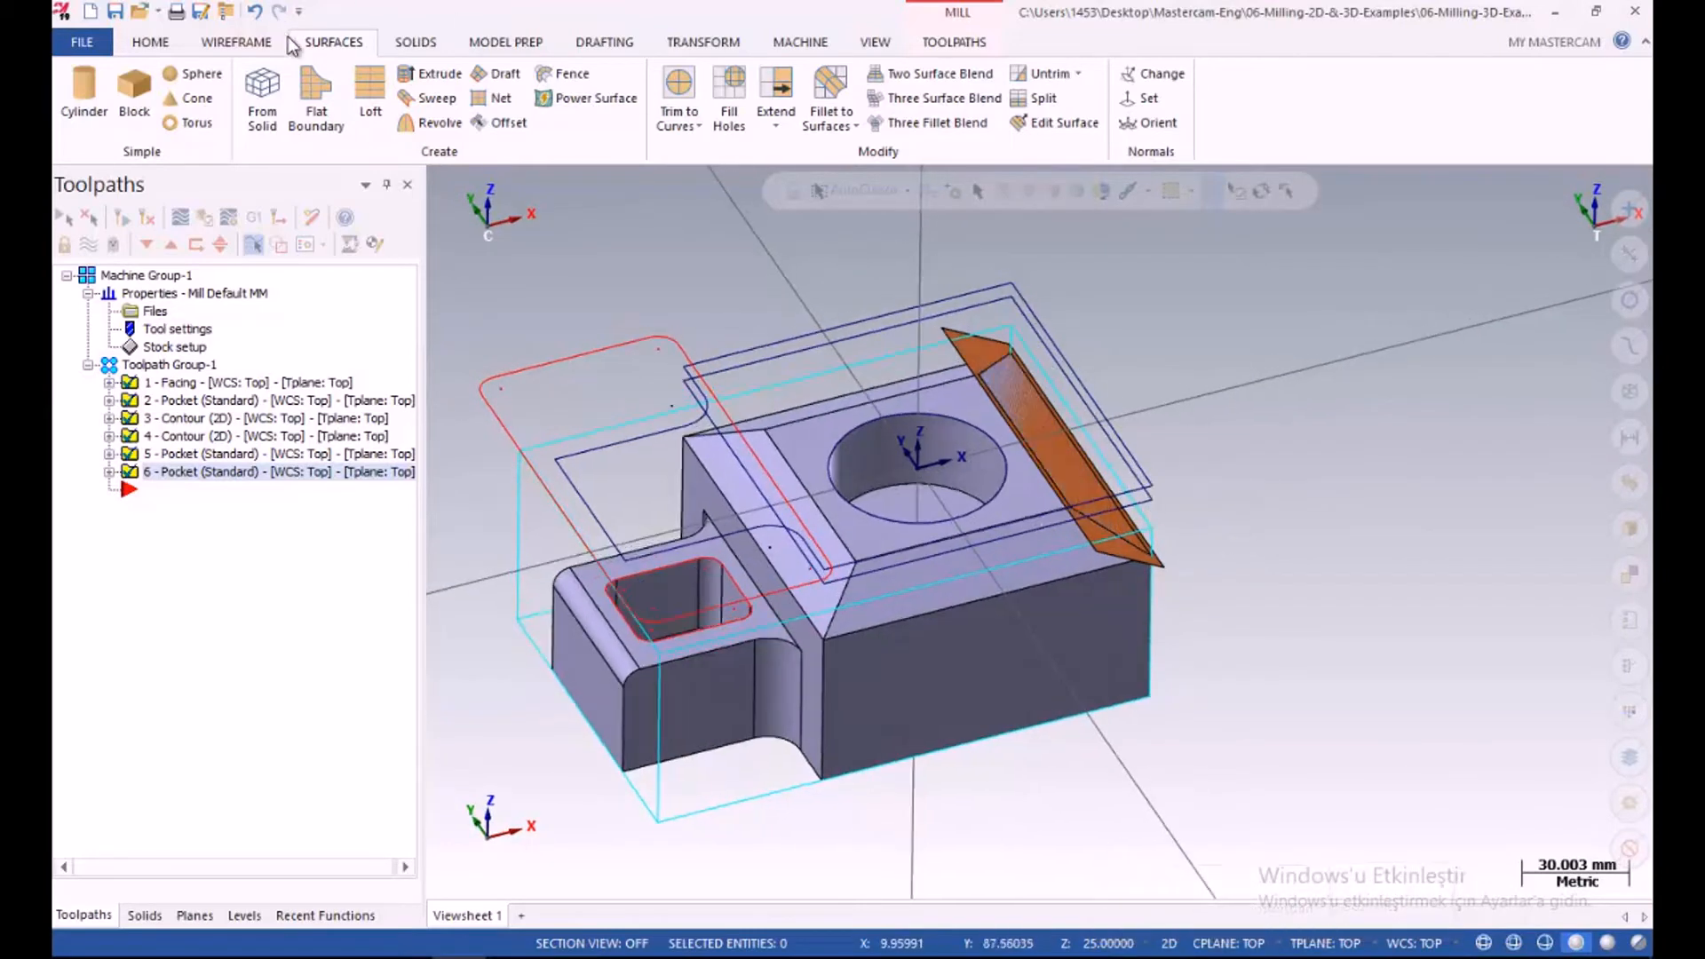
Create curves on all edges of the extended swept surface at the current construction depth
click(259, 44)
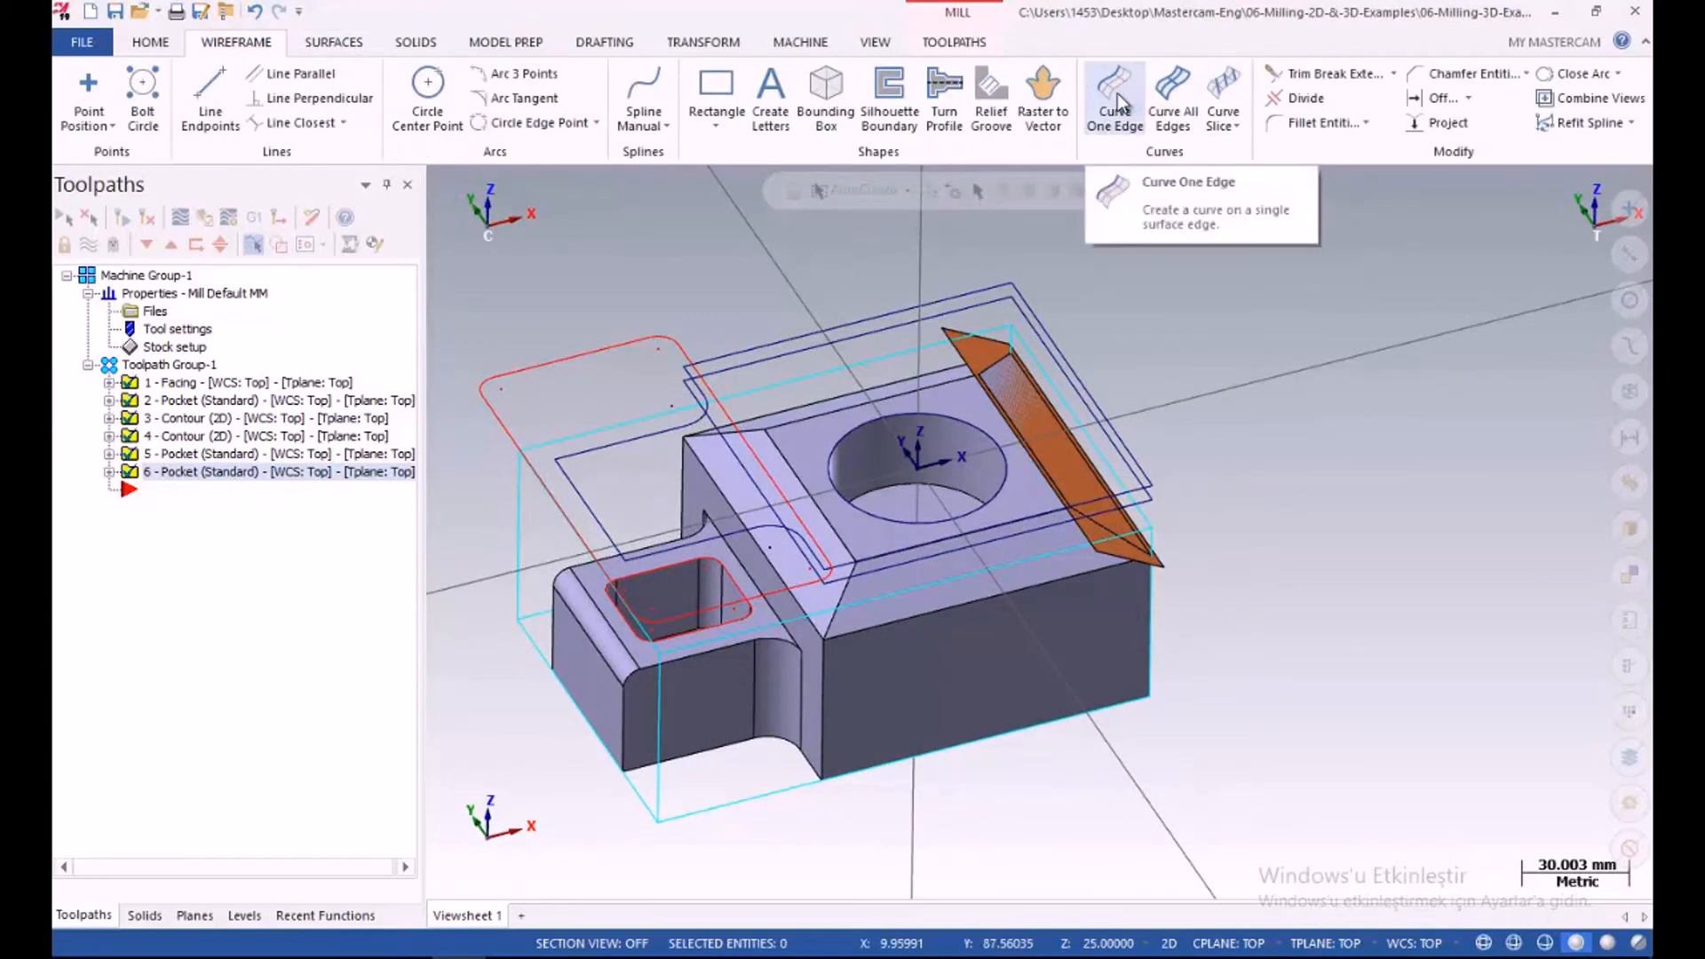
click(1174, 94)
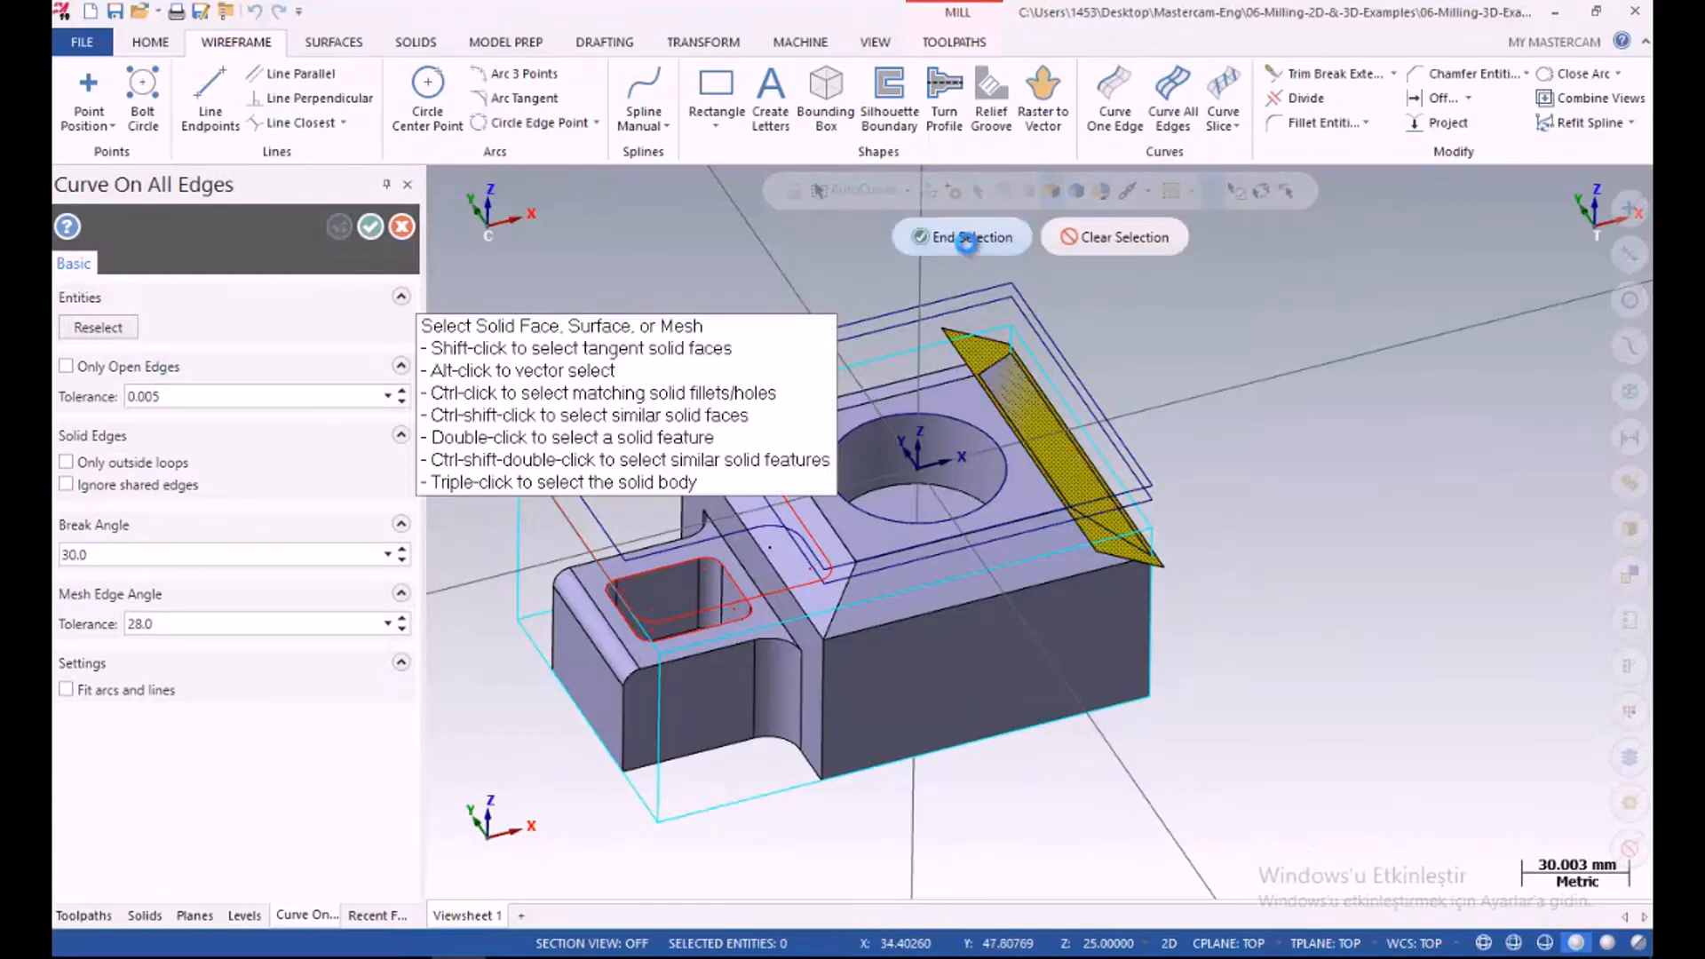
click(968, 237)
click(373, 226)
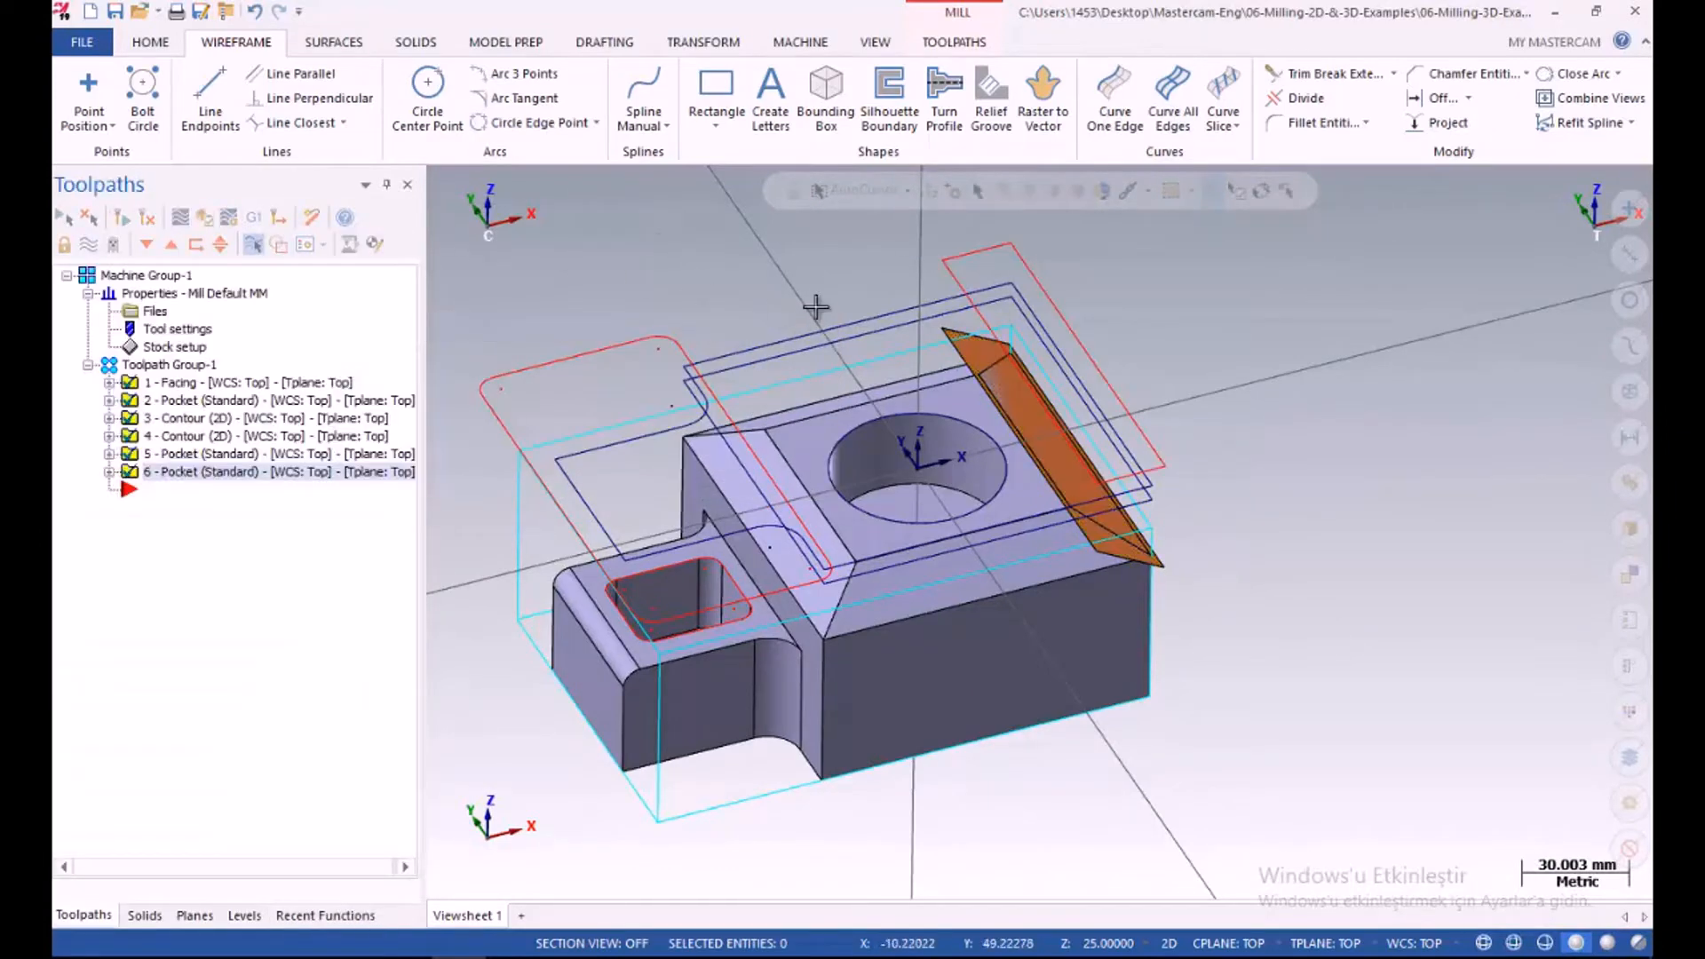
Start a Surface Rough Pocket toolpath with the extended swept surface as the drive surface
key(alt+2)
middle_drag(793, 230, 802, 286)
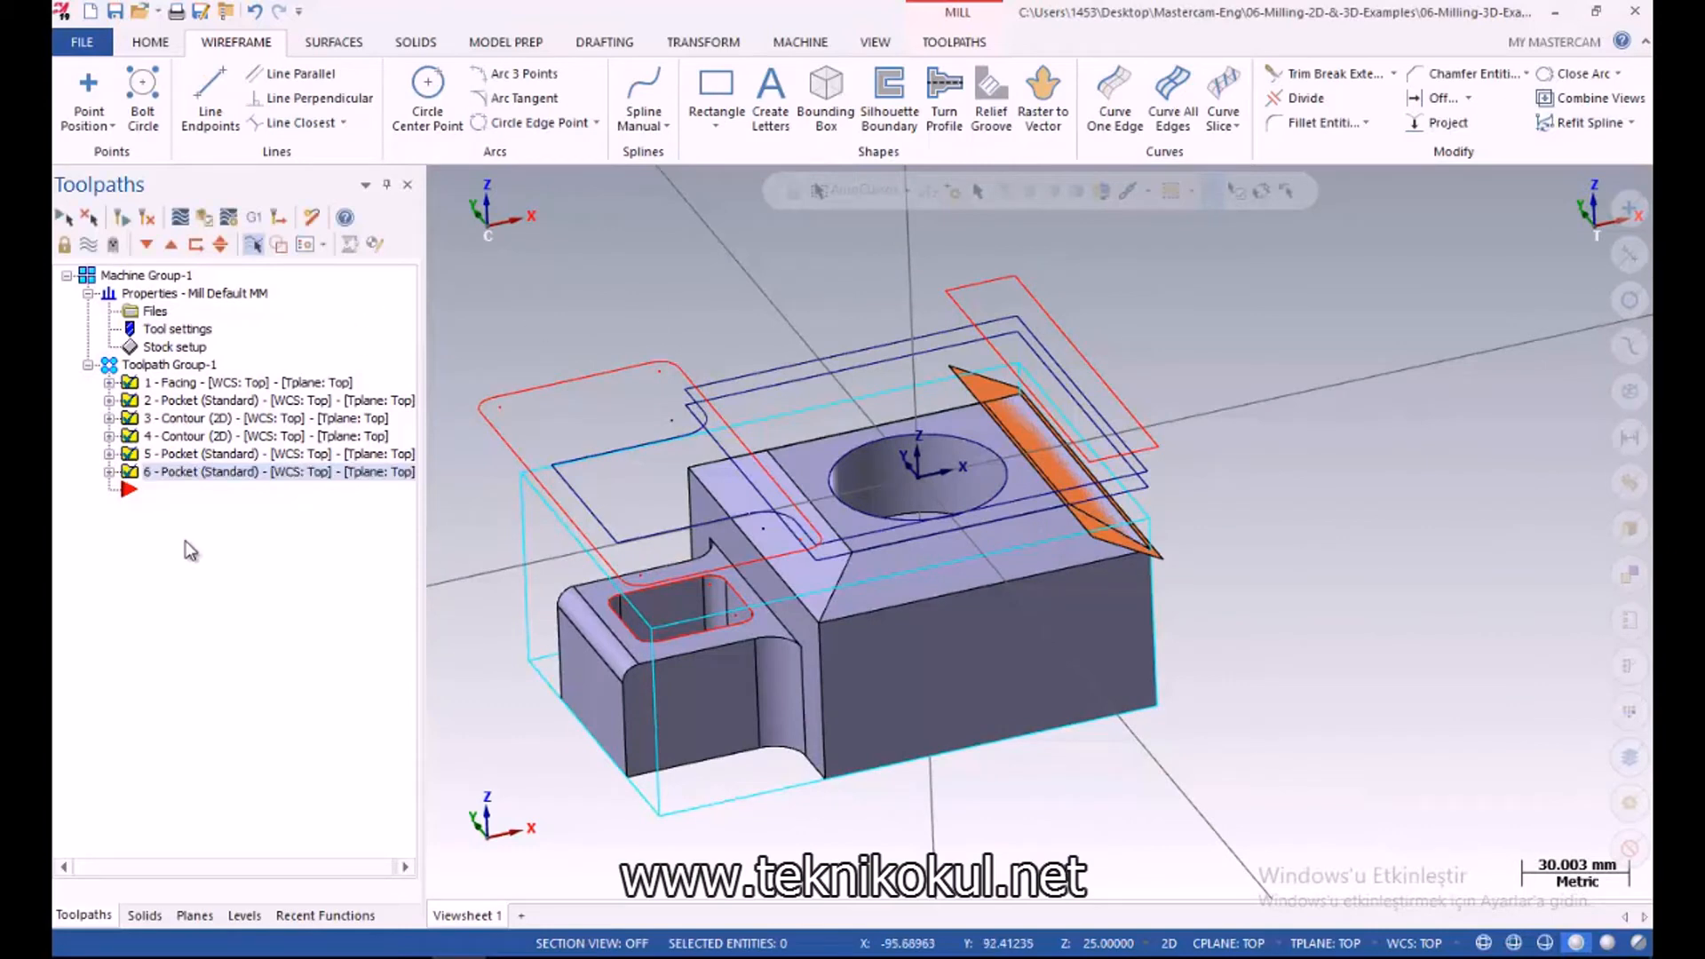
right_click(170, 505)
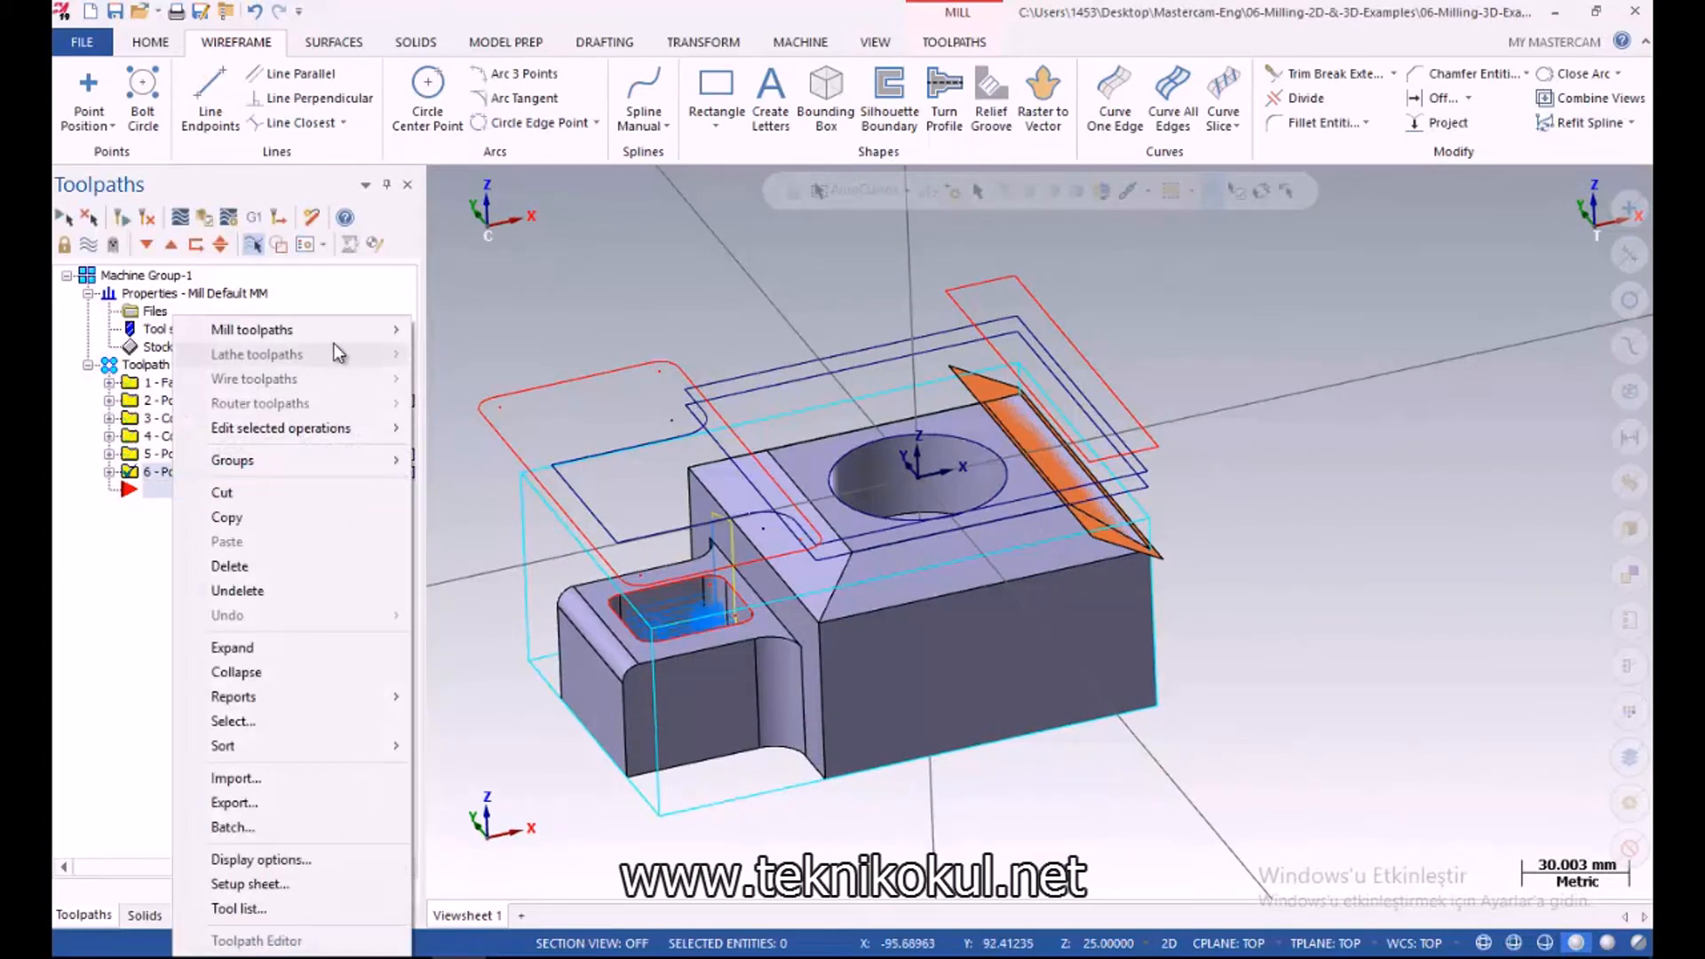
mouse_move(359, 337)
mouse_move(581, 501)
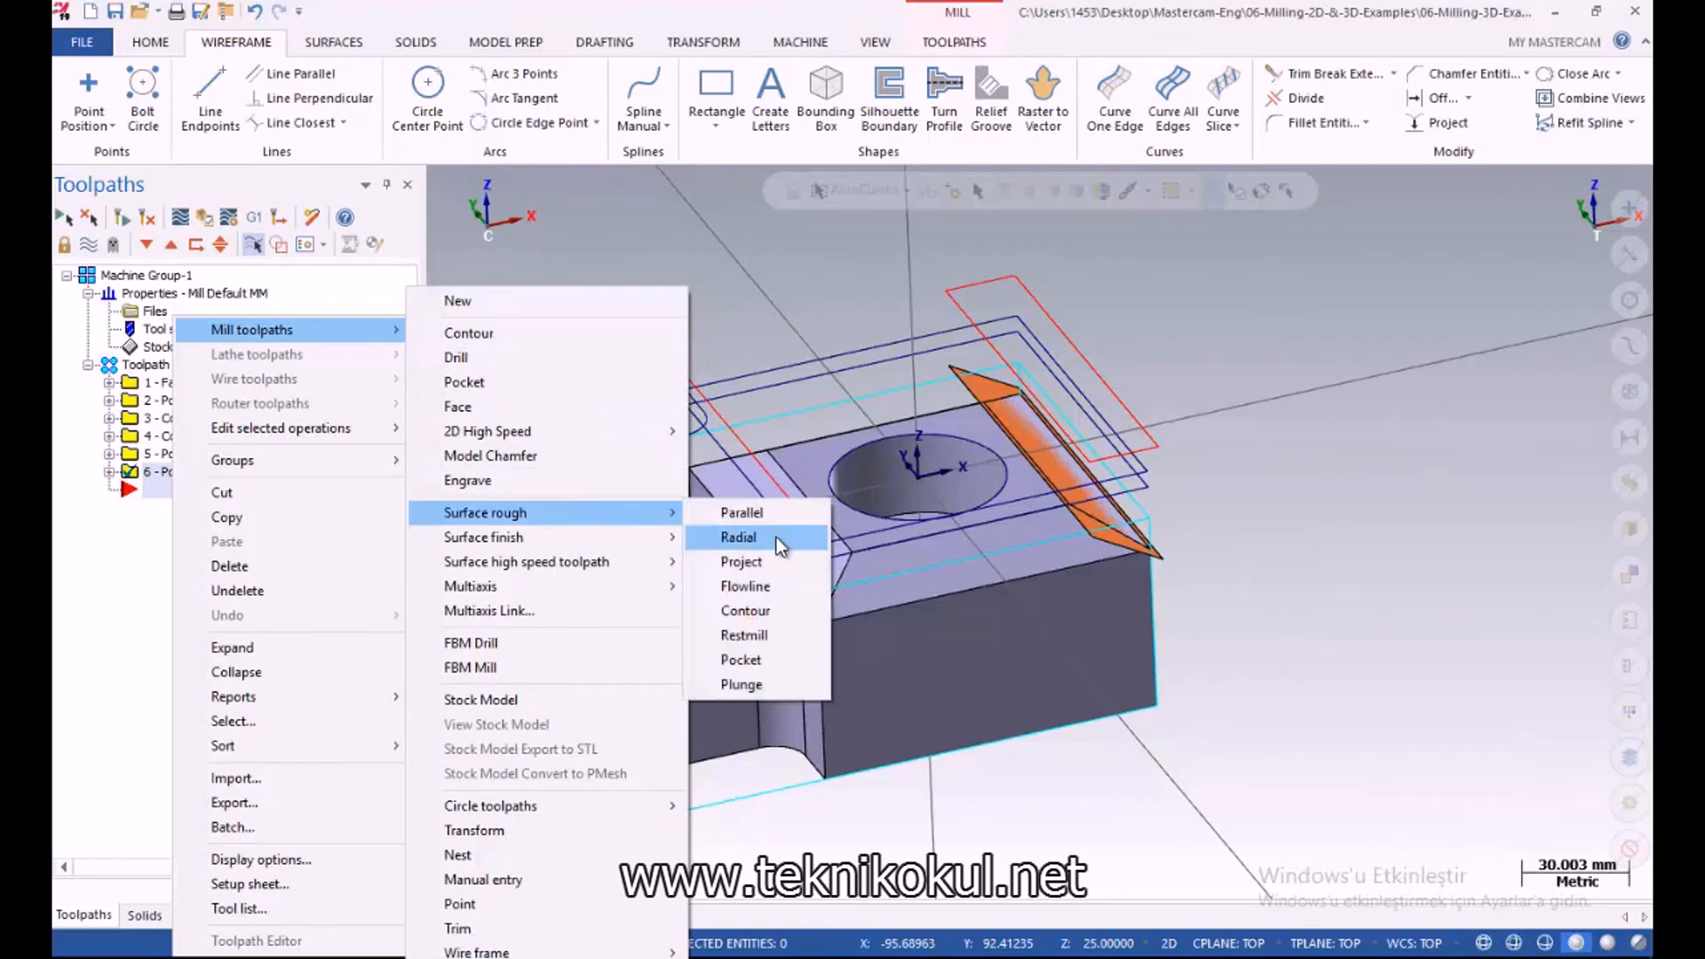
click(744, 659)
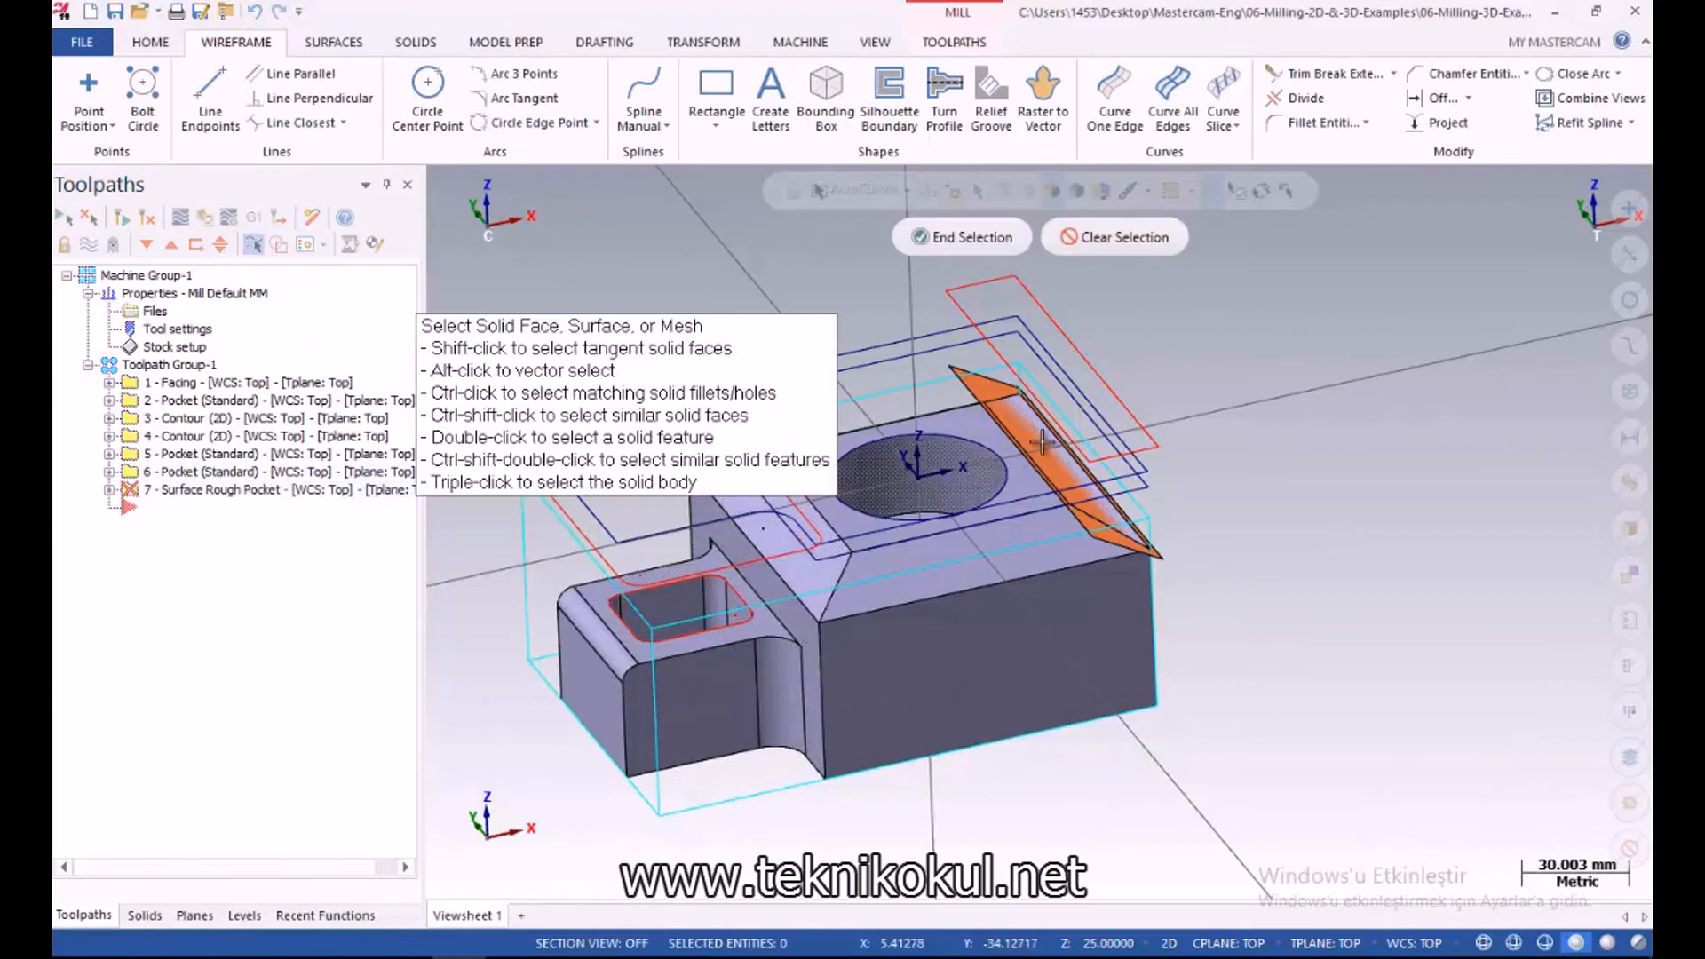
click(992, 384)
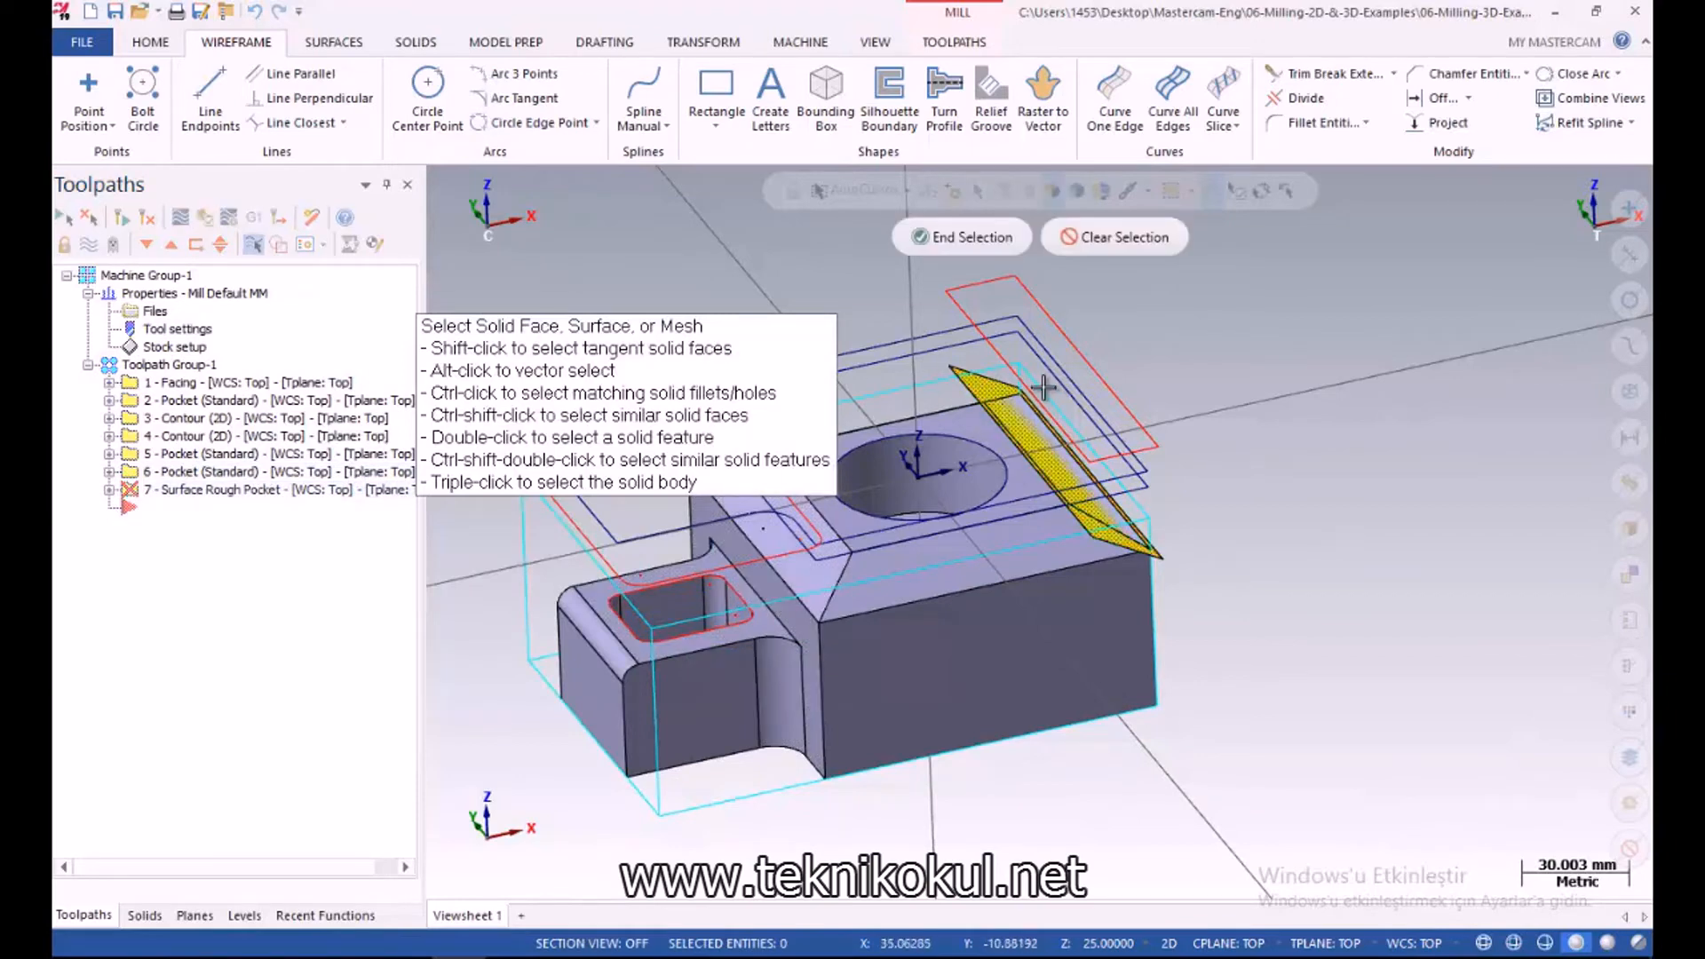
click(968, 241)
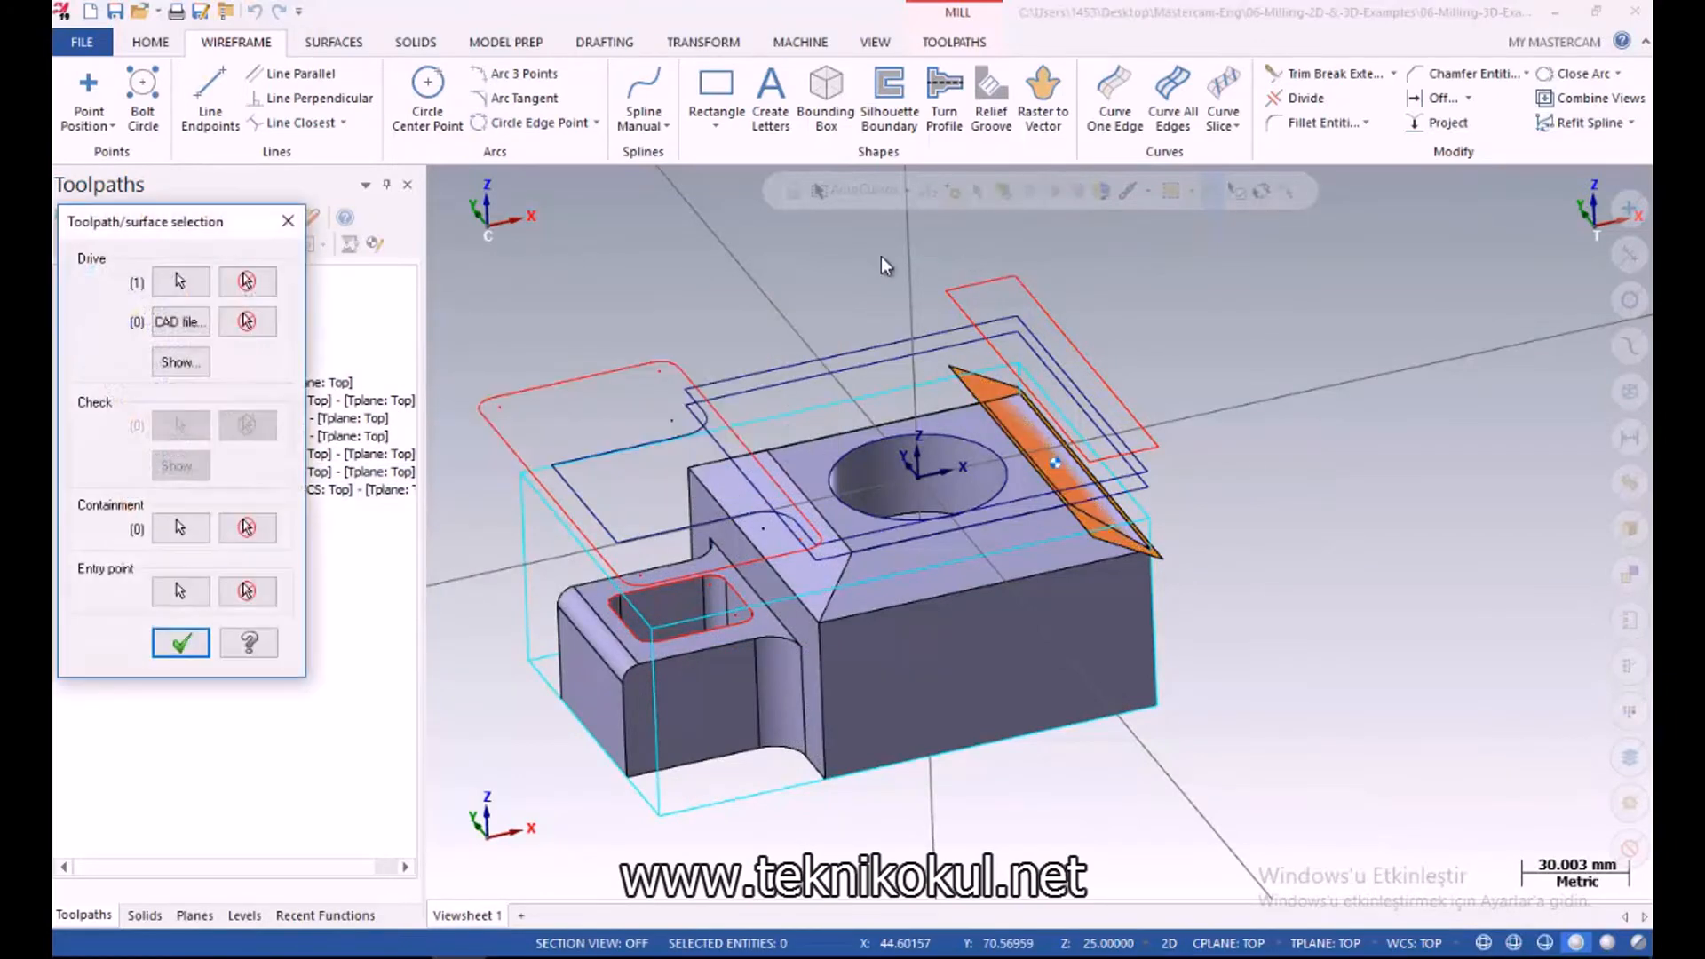
Chain the narrow rectangle above the swept surface as the tool containment boundary and accept the toolpath selections
click(177, 528)
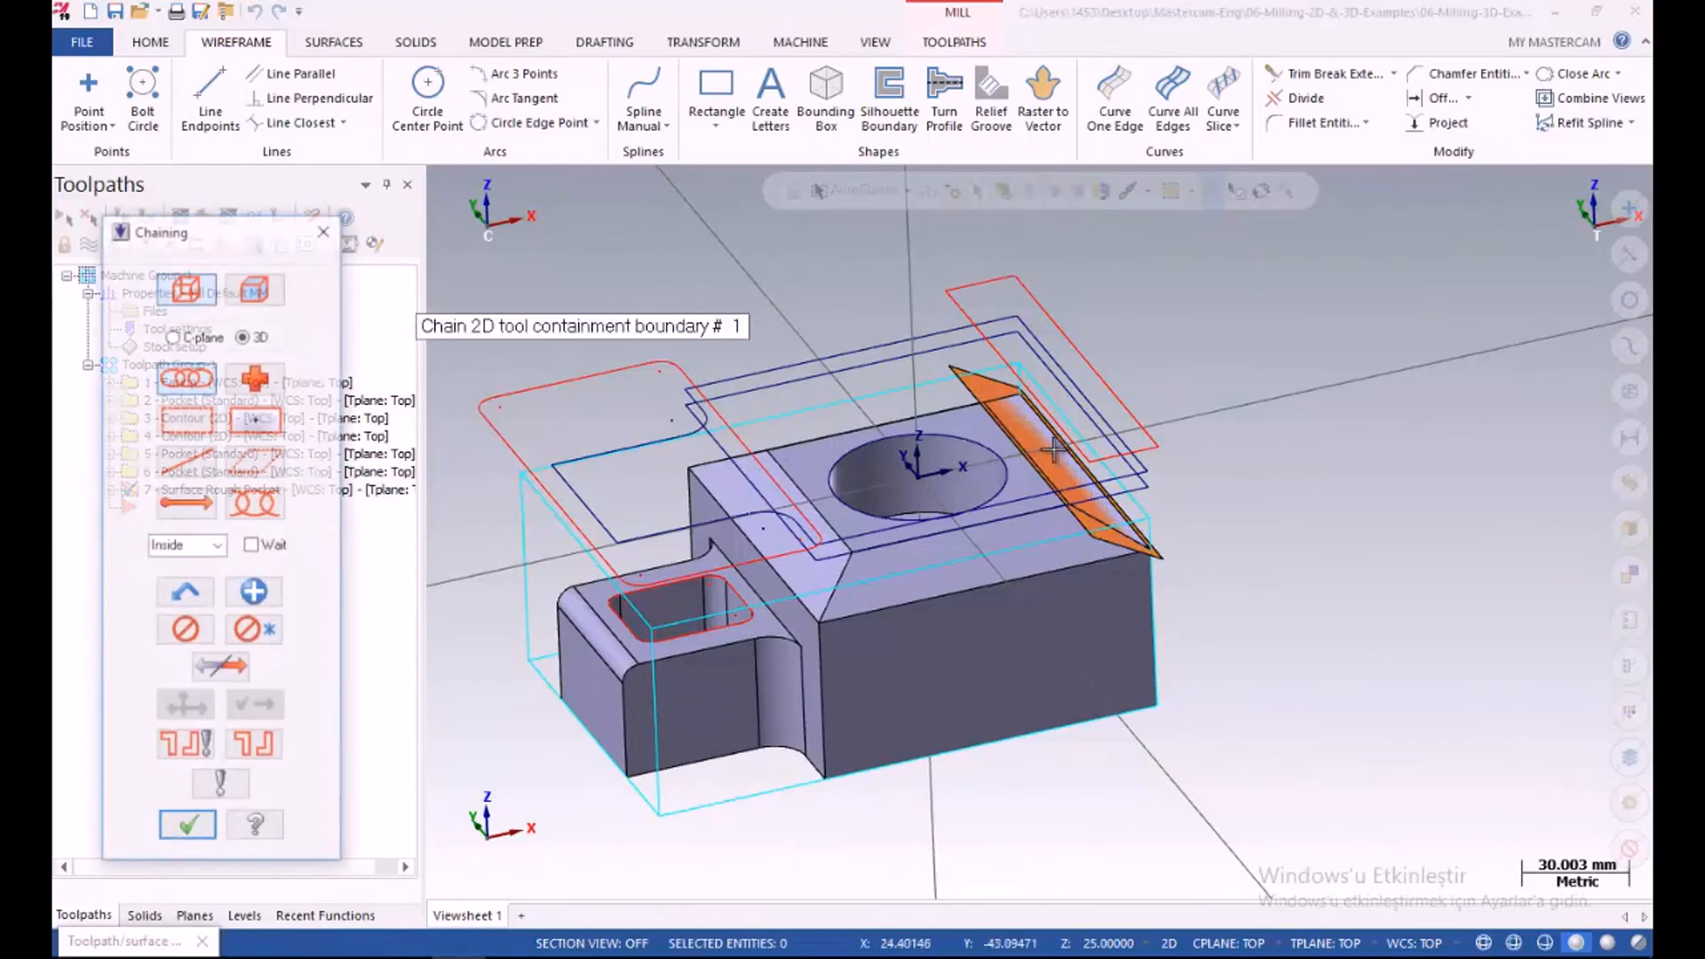
click(1077, 449)
click(187, 828)
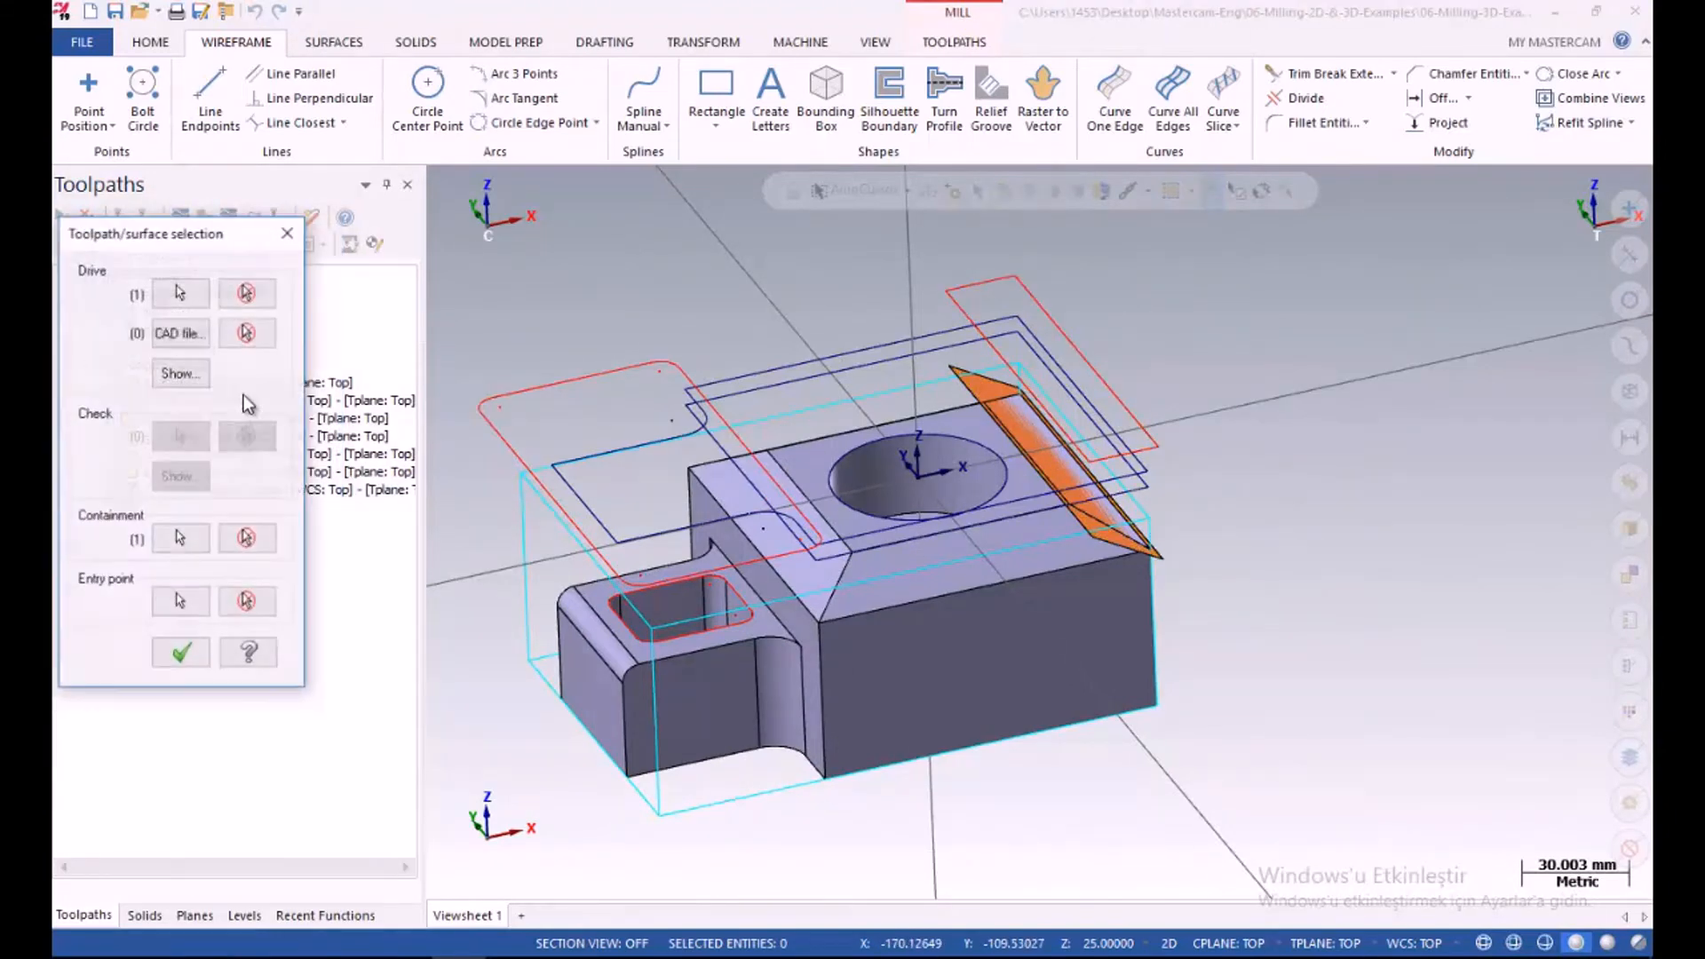
click(182, 642)
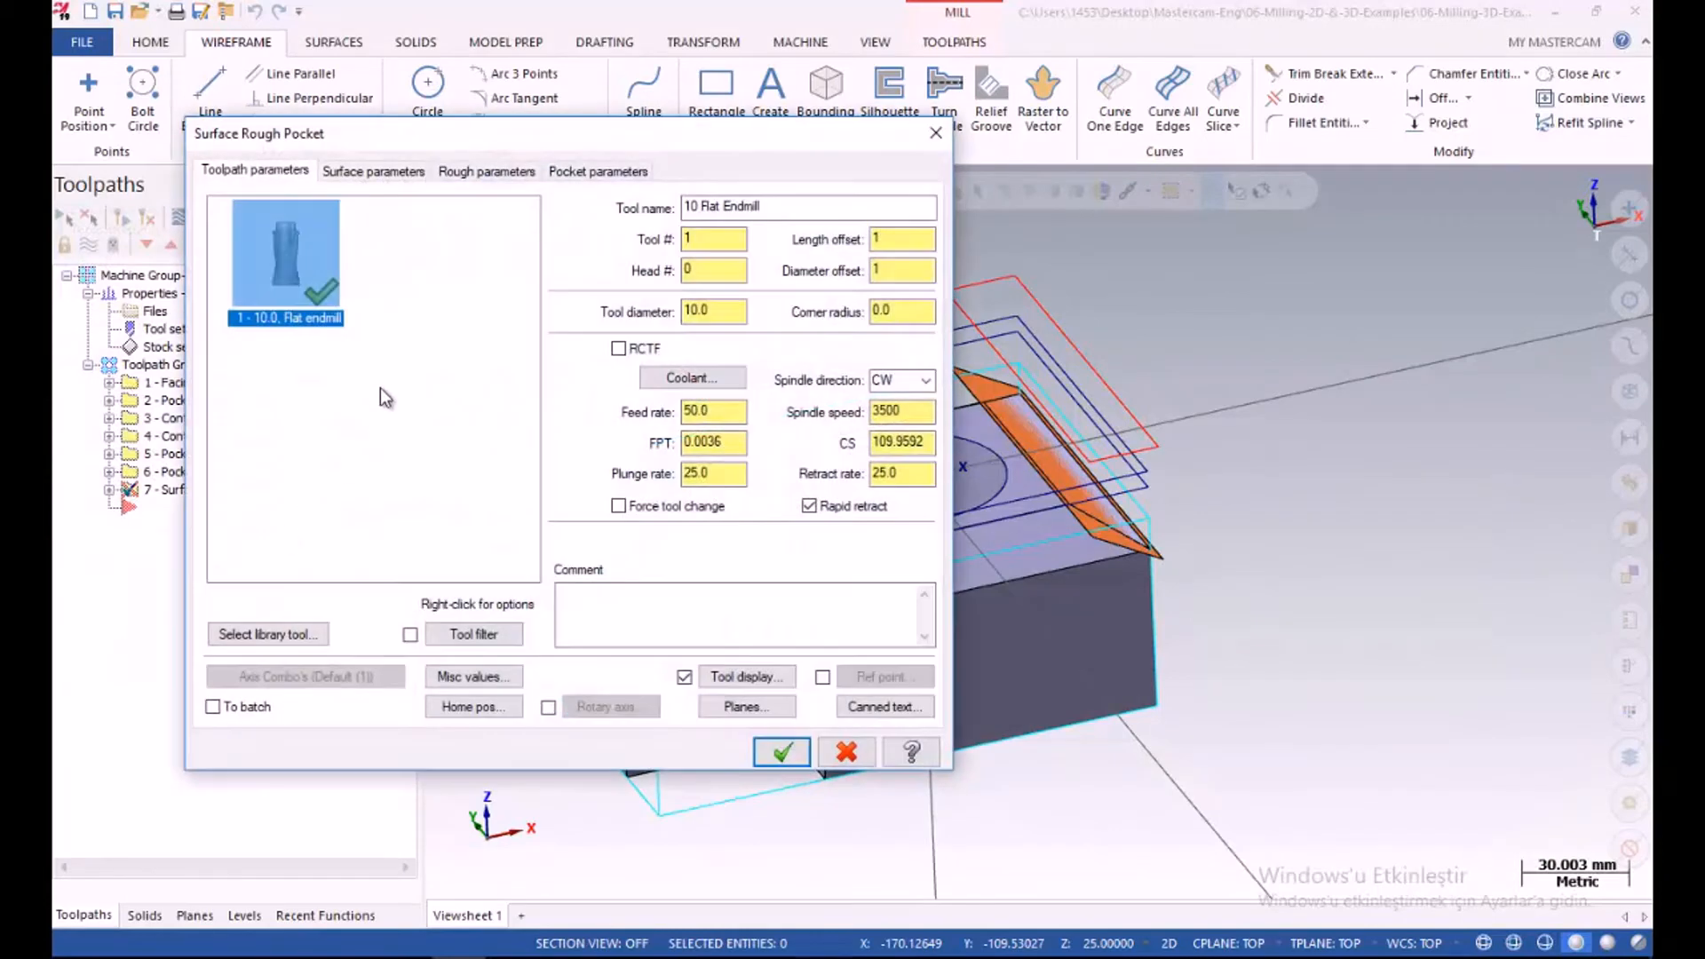
Create a new flat endmill with an 8 mm cutting diameter for the rough pocket toolpath
right_click(350, 419)
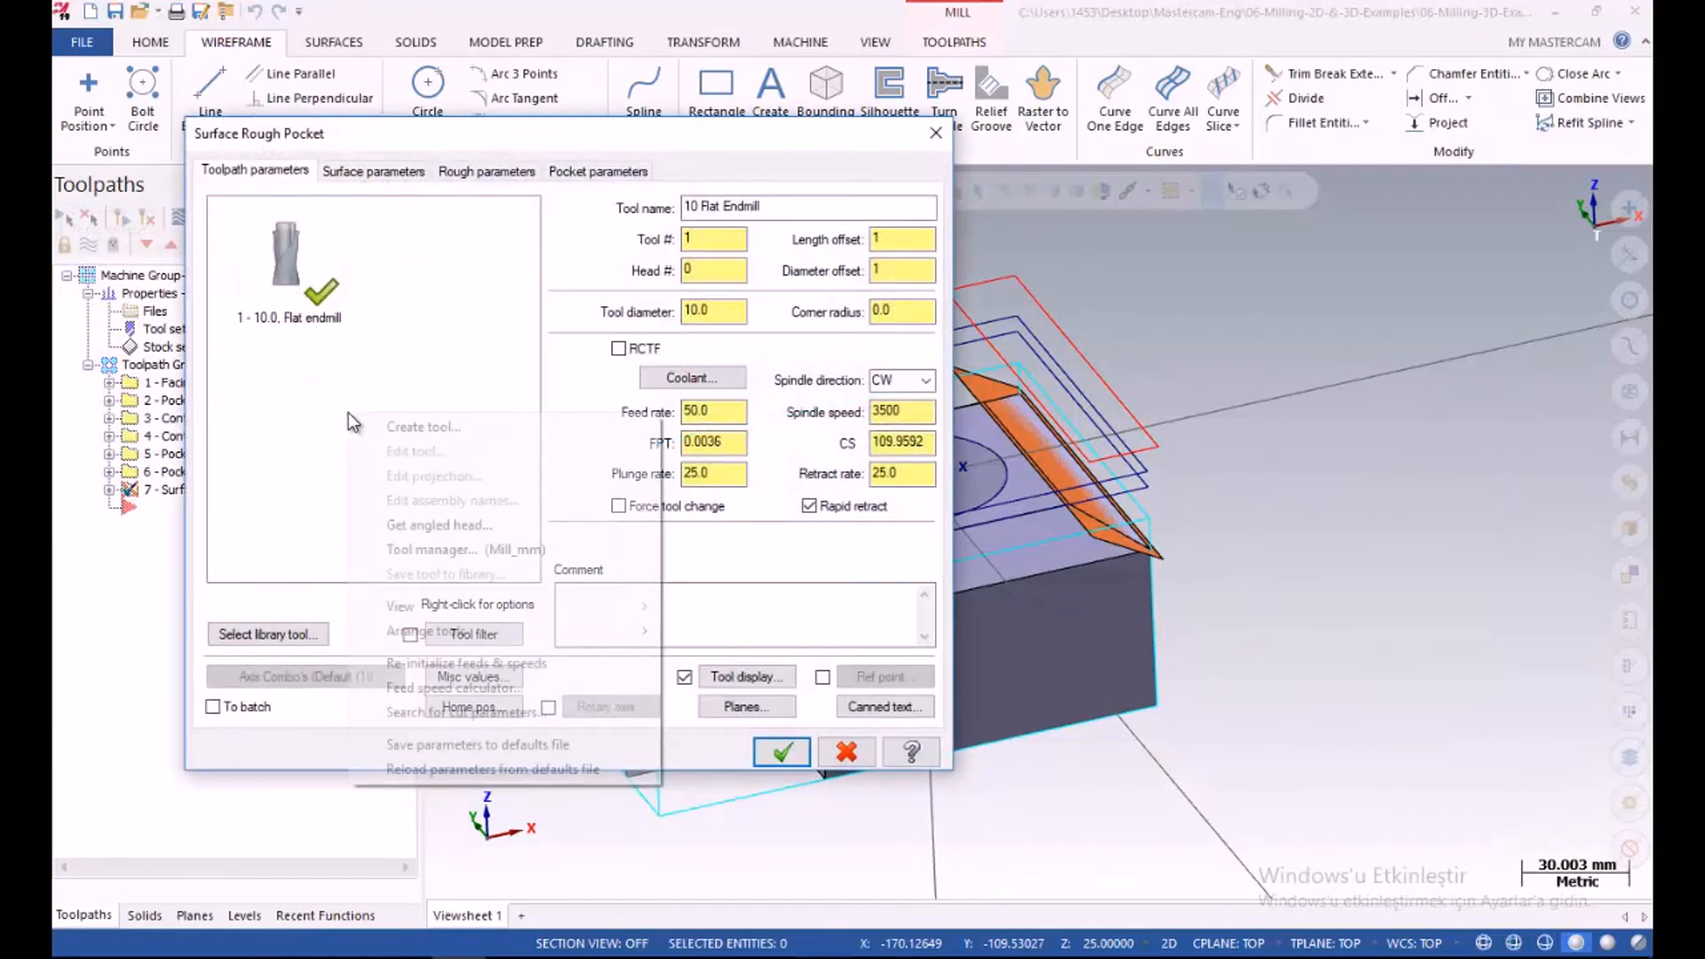
click(414, 422)
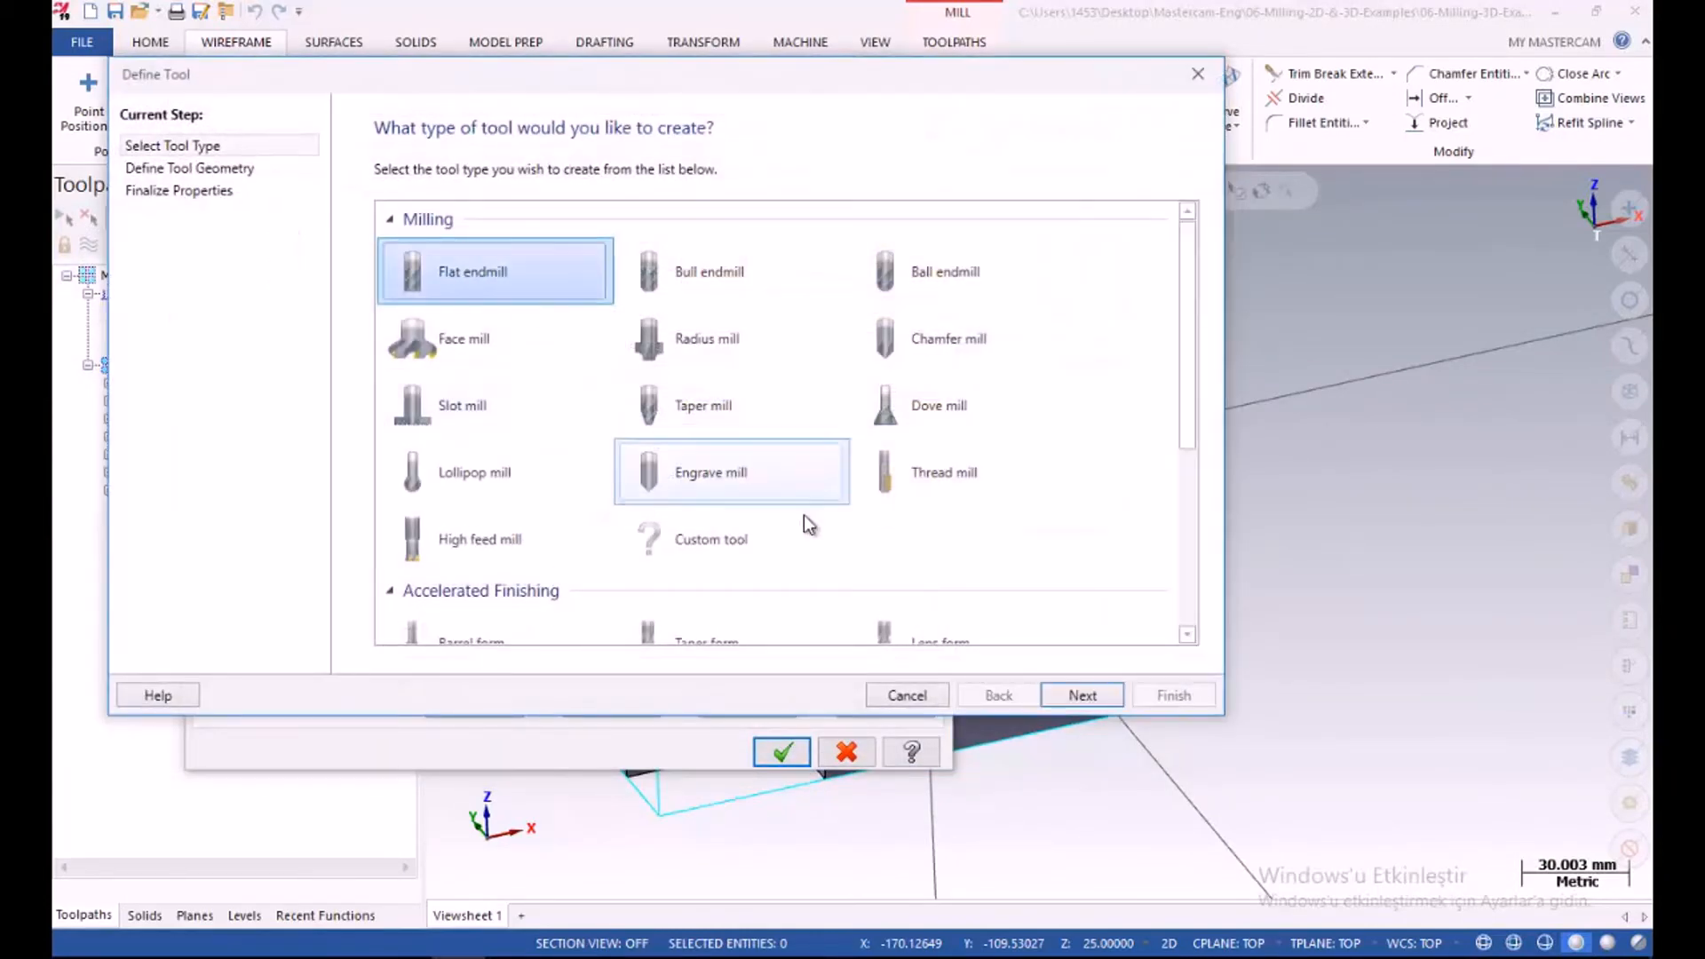
click(1083, 697)
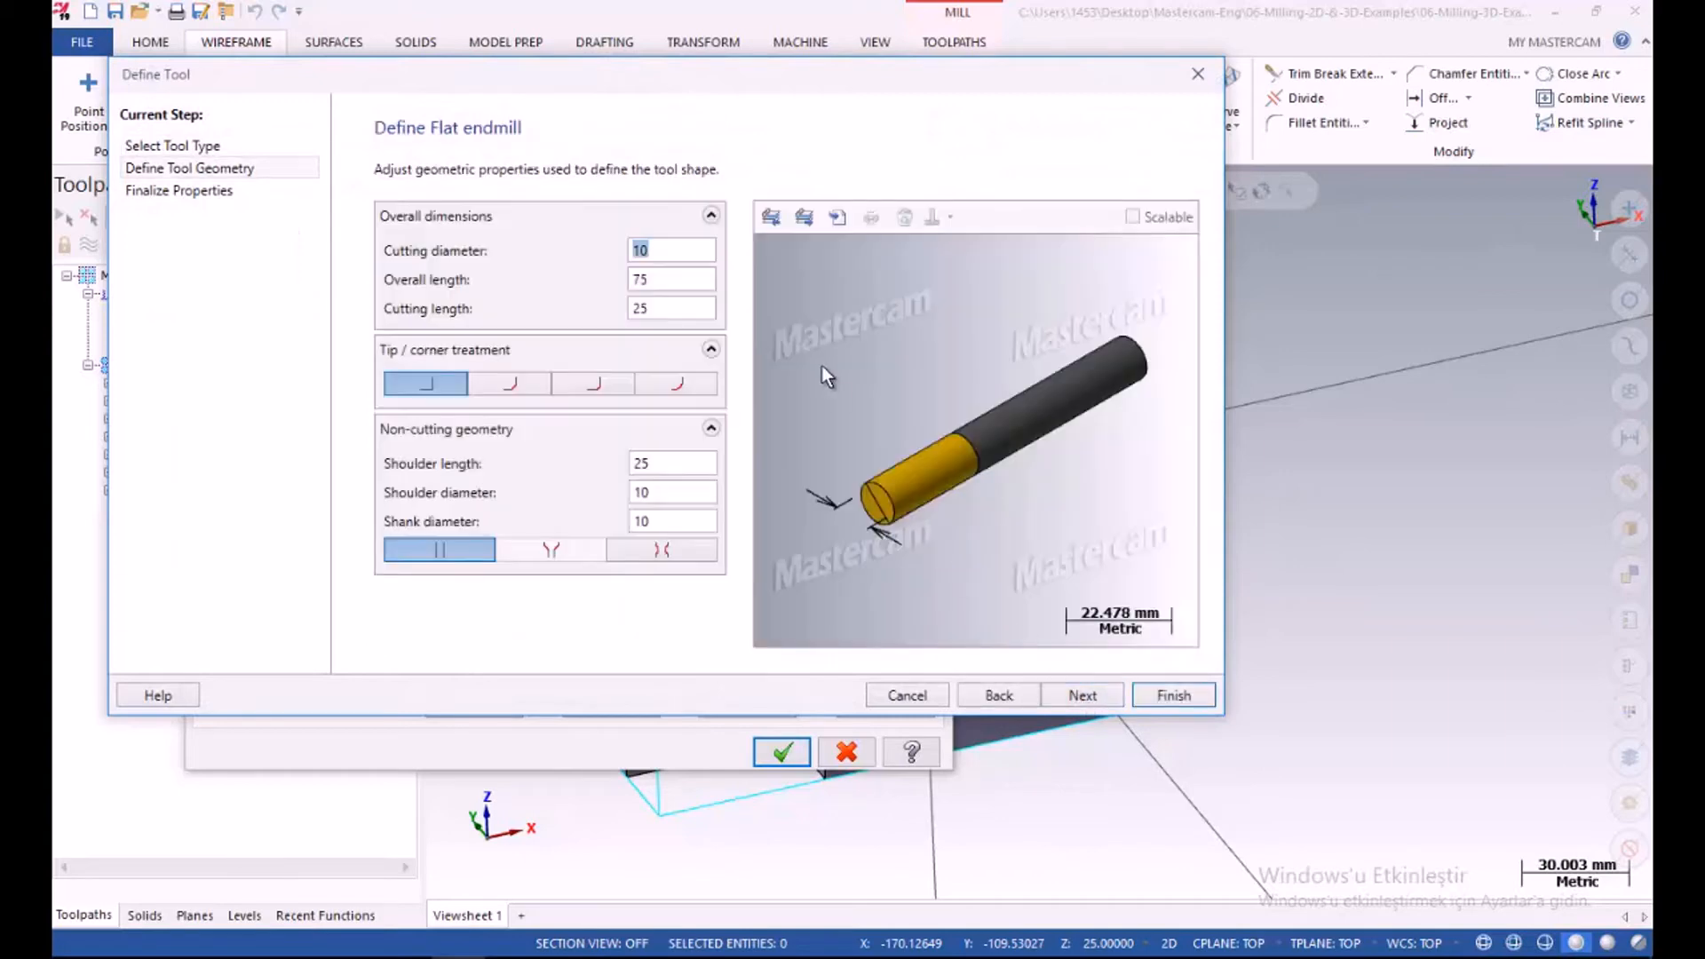
text(8)
click(1084, 696)
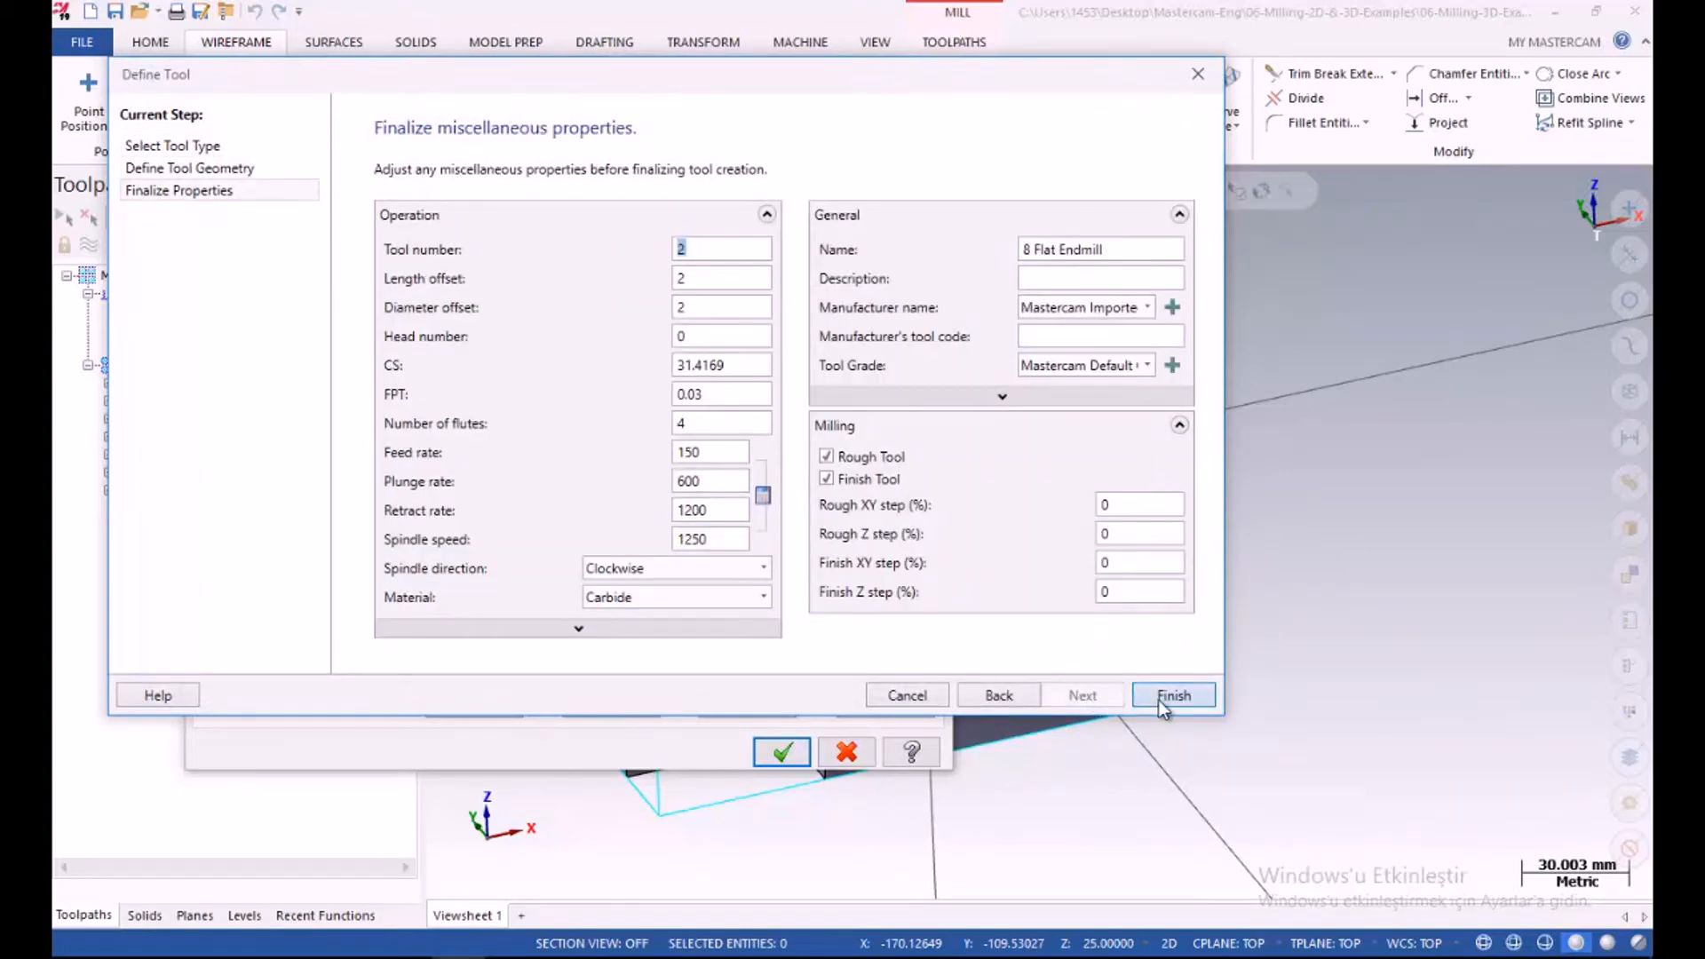
click(1158, 700)
Set the 8 mm flat endmill's feed per tooth to 0.1 and its cutting speed to 150
double_click(698, 443)
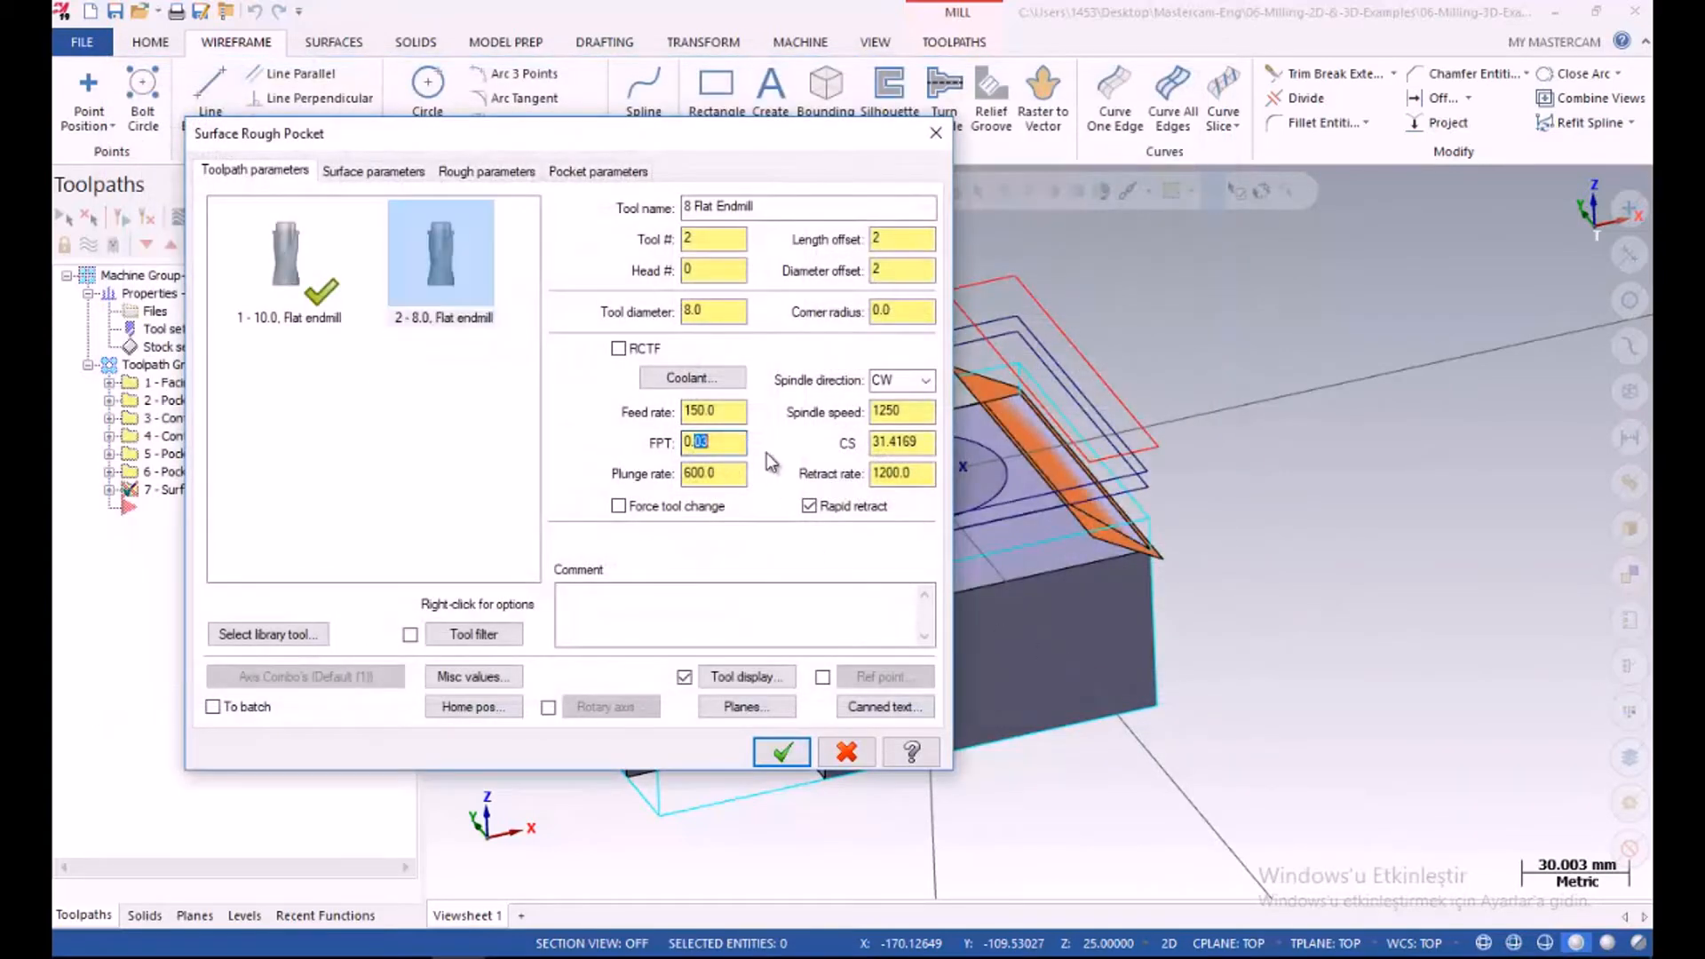
click(898, 444)
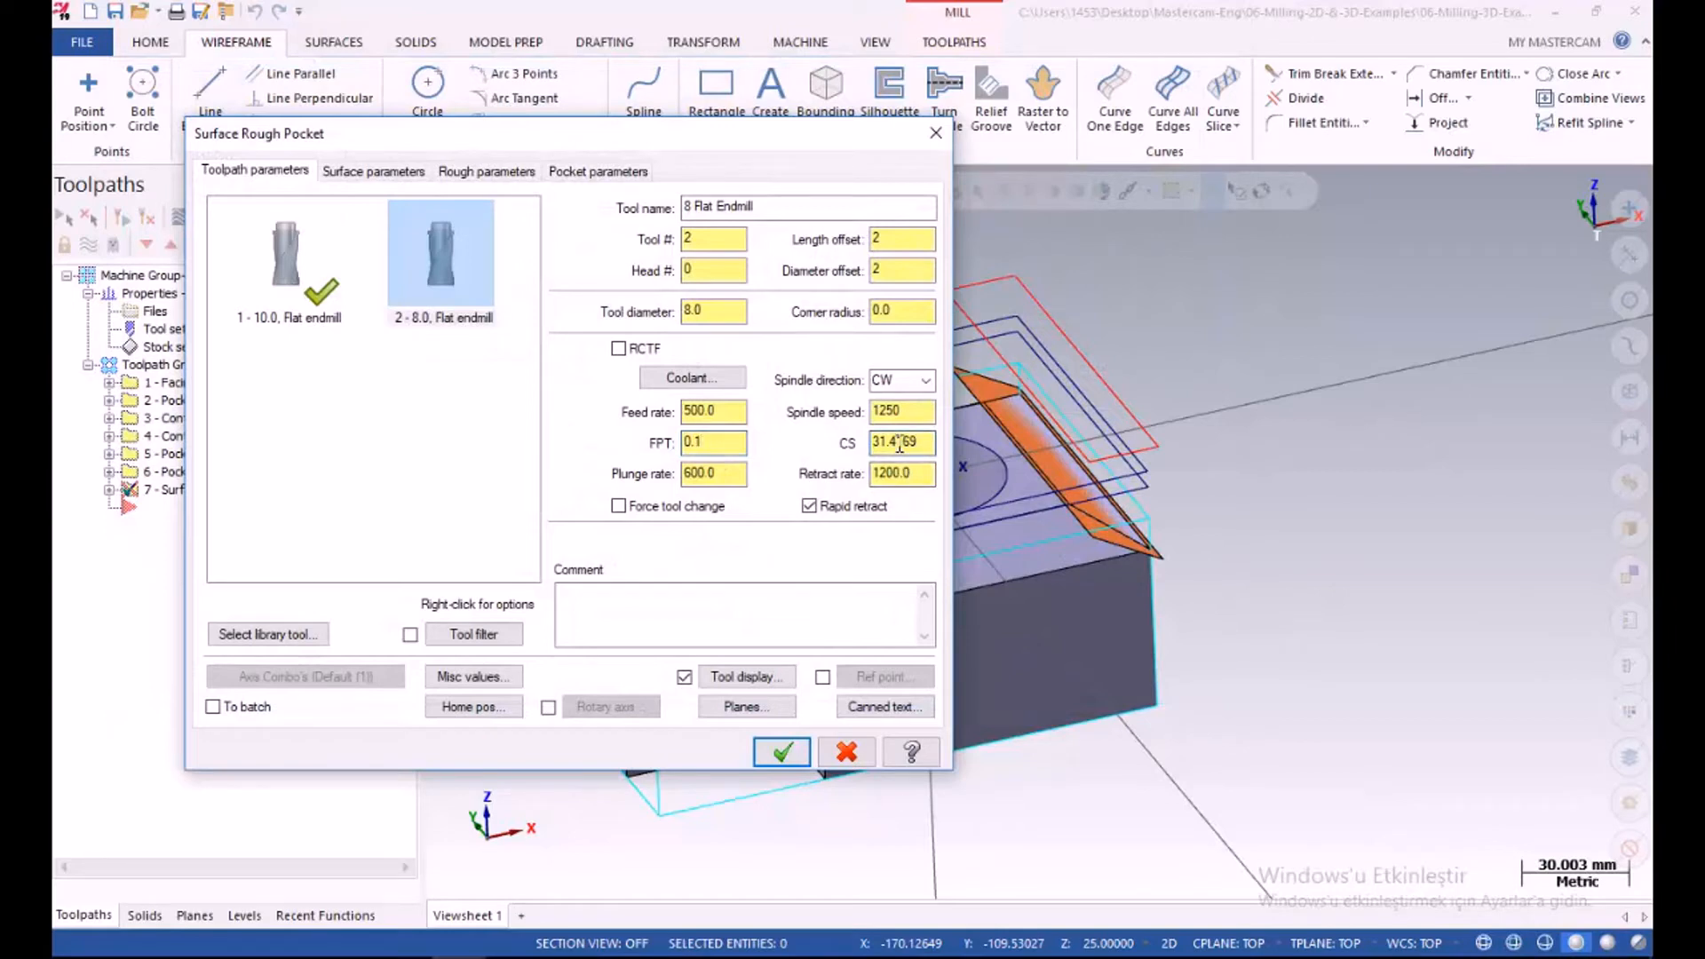
double_click(899, 444)
text(150)
Set the surface parameters to a clearance of 5, a retract of 3 and a feed plane of 1
click(359, 172)
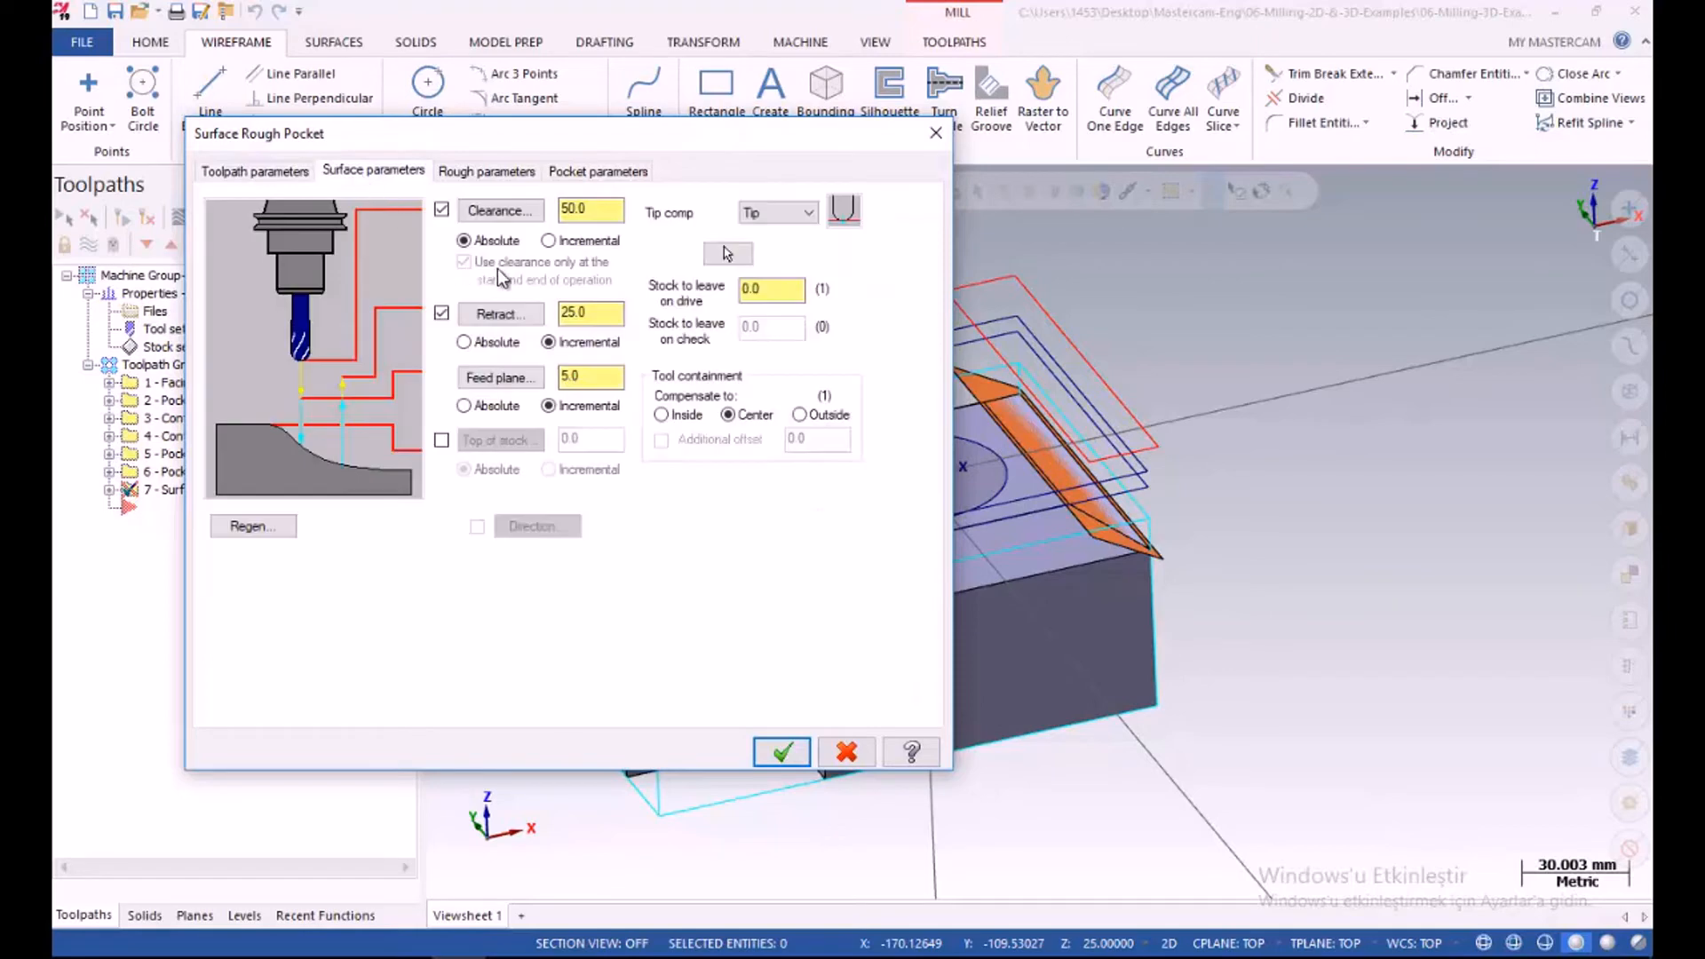
double_click(586, 211)
text(5)
double_click(575, 309)
text(3)
double_click(577, 376)
text(1)
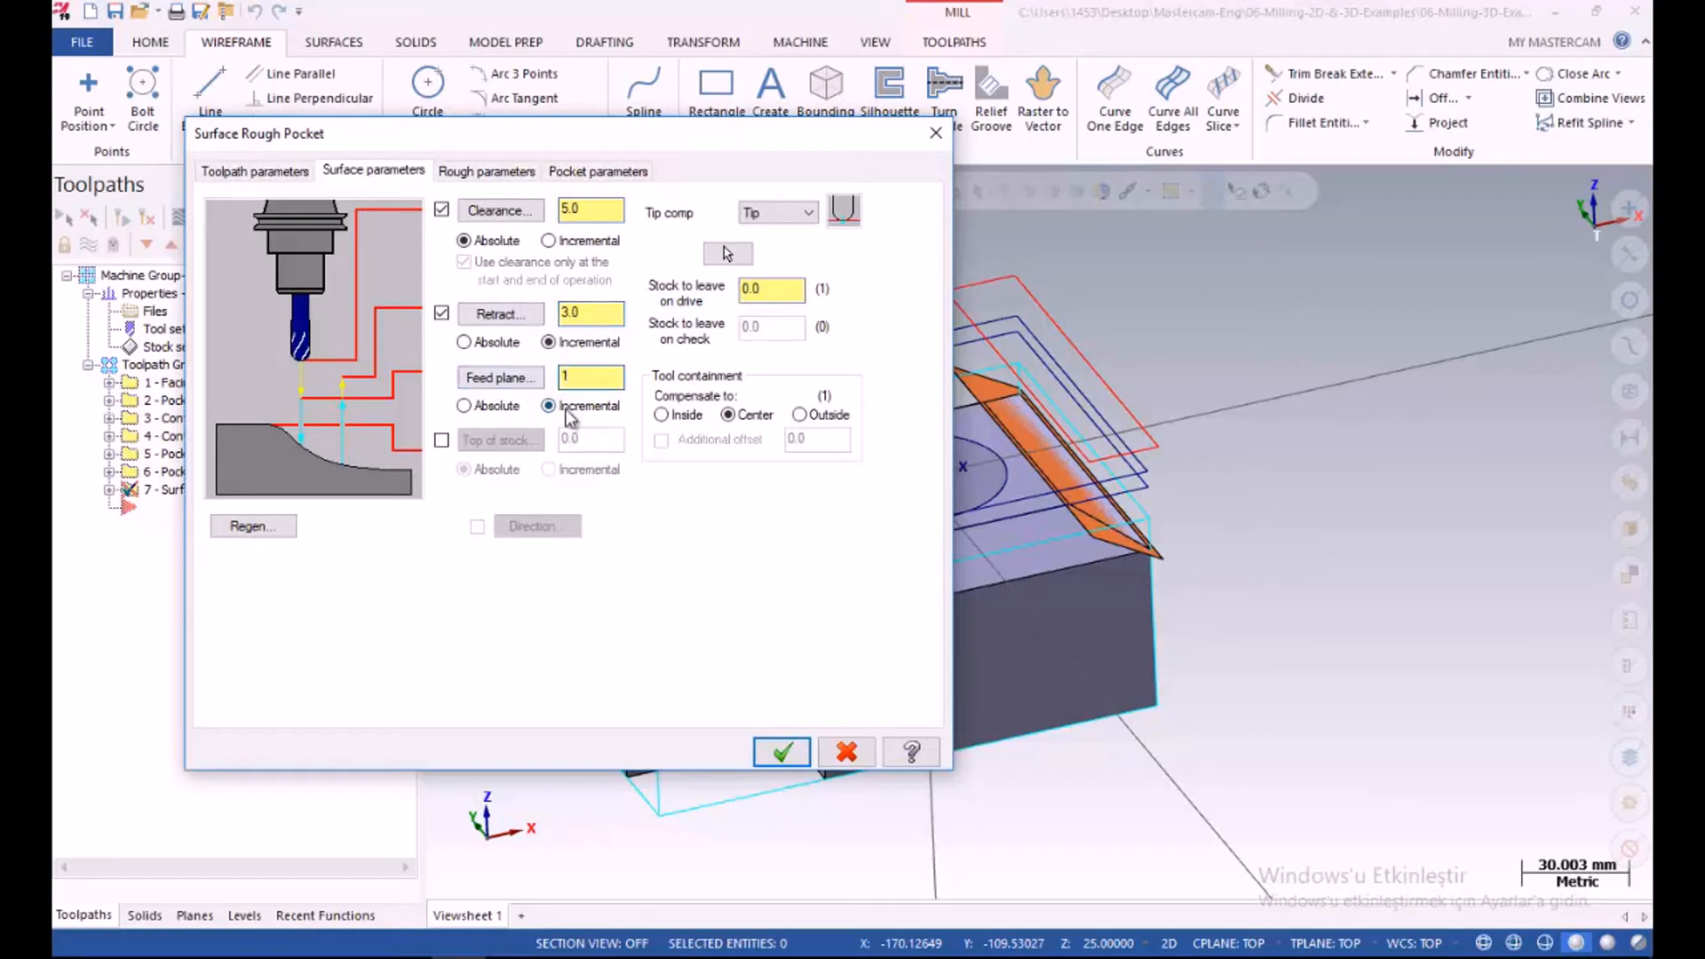
Set the stock to leave on the drive surface to 0.5
click(769, 289)
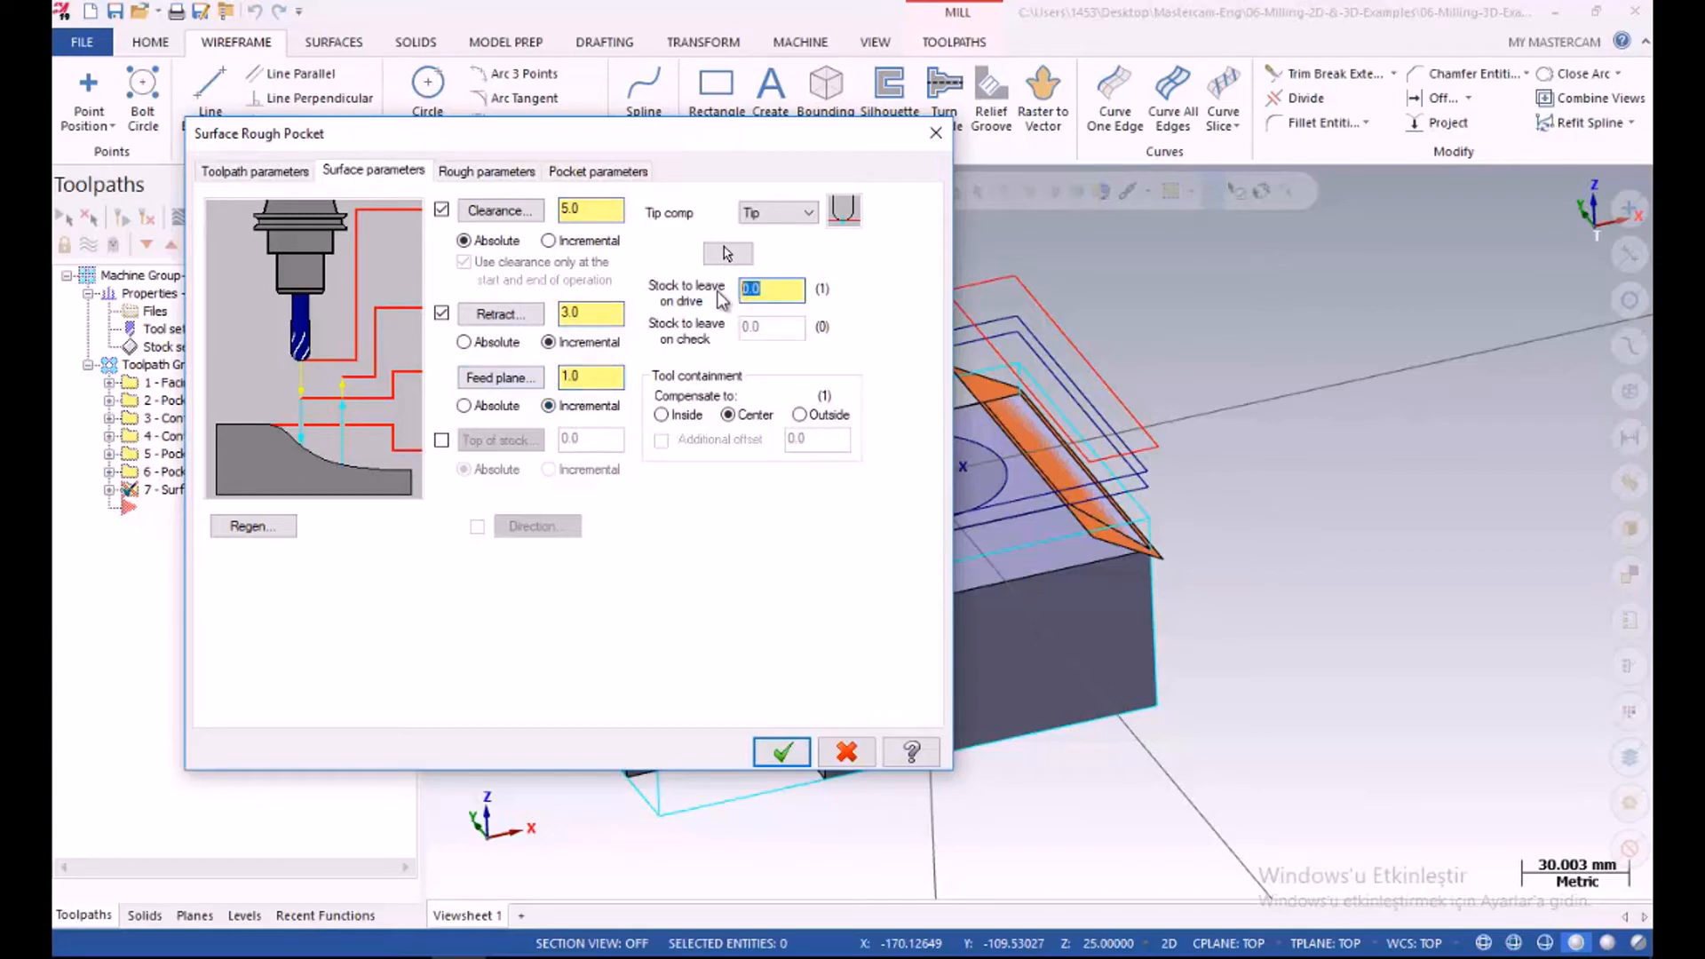
click(753, 289)
key(ctrl)
key(ctrl)
key(ctrl)
key(ctrl)
key(ctrl)
key(ctrl)
key(ctrl)
key(ctrl)
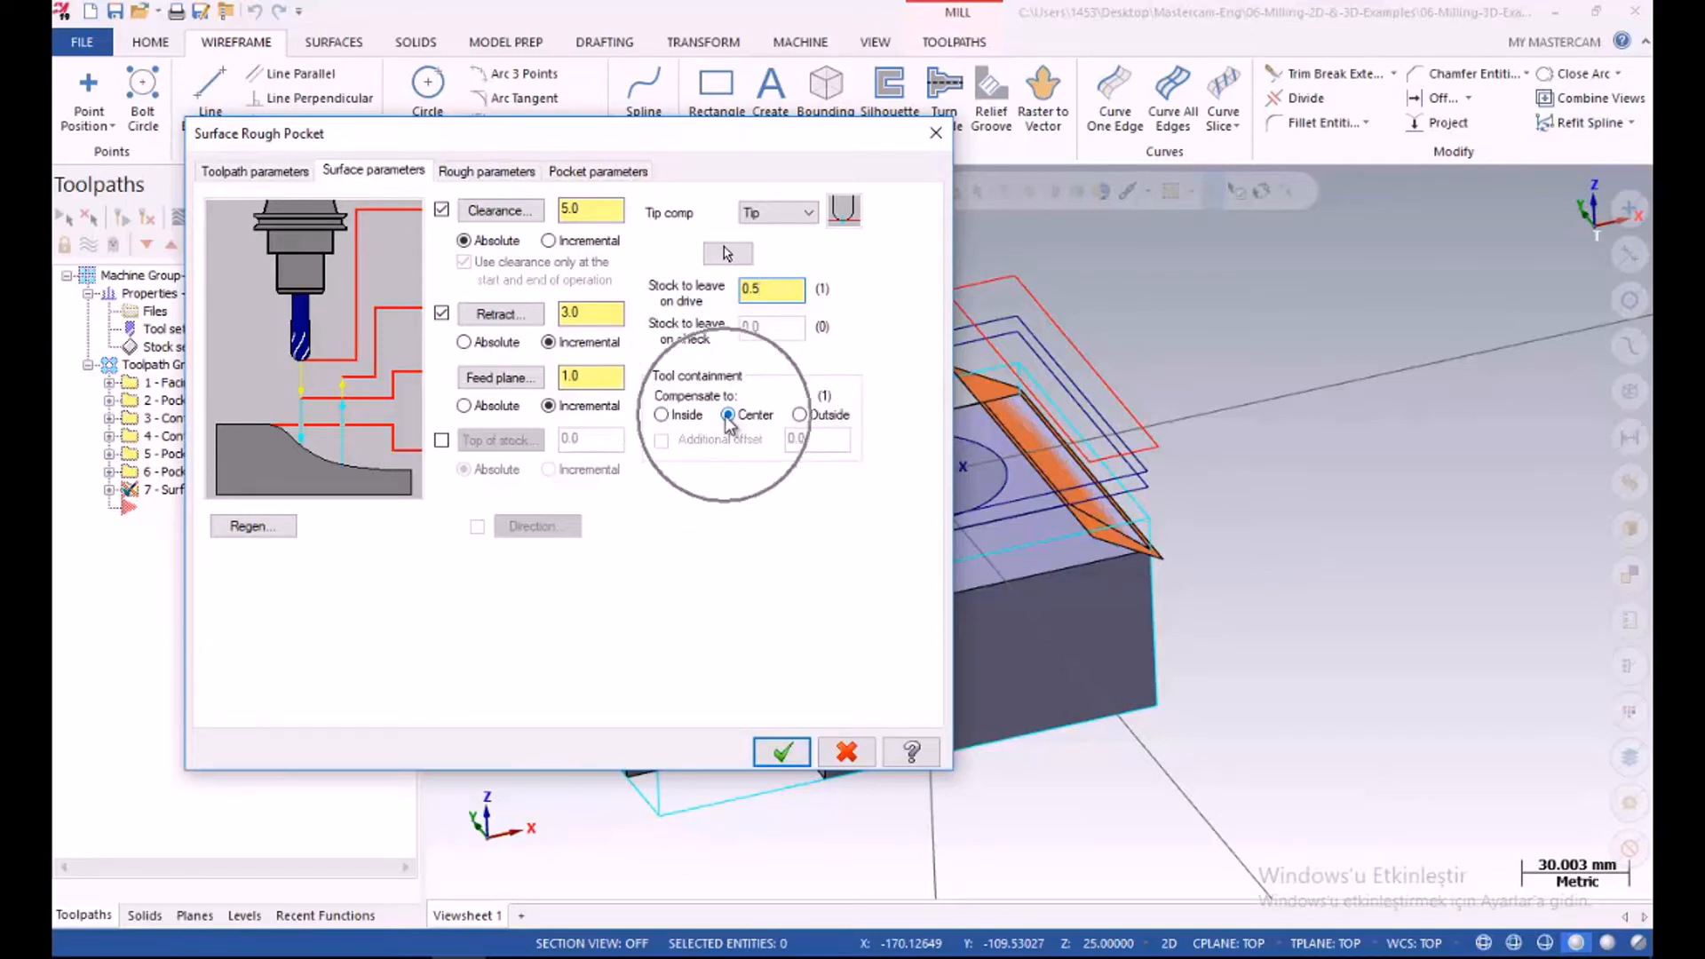
Set the incremental cut depth adjustments for the top cut and the other cuts to 0
click(487, 172)
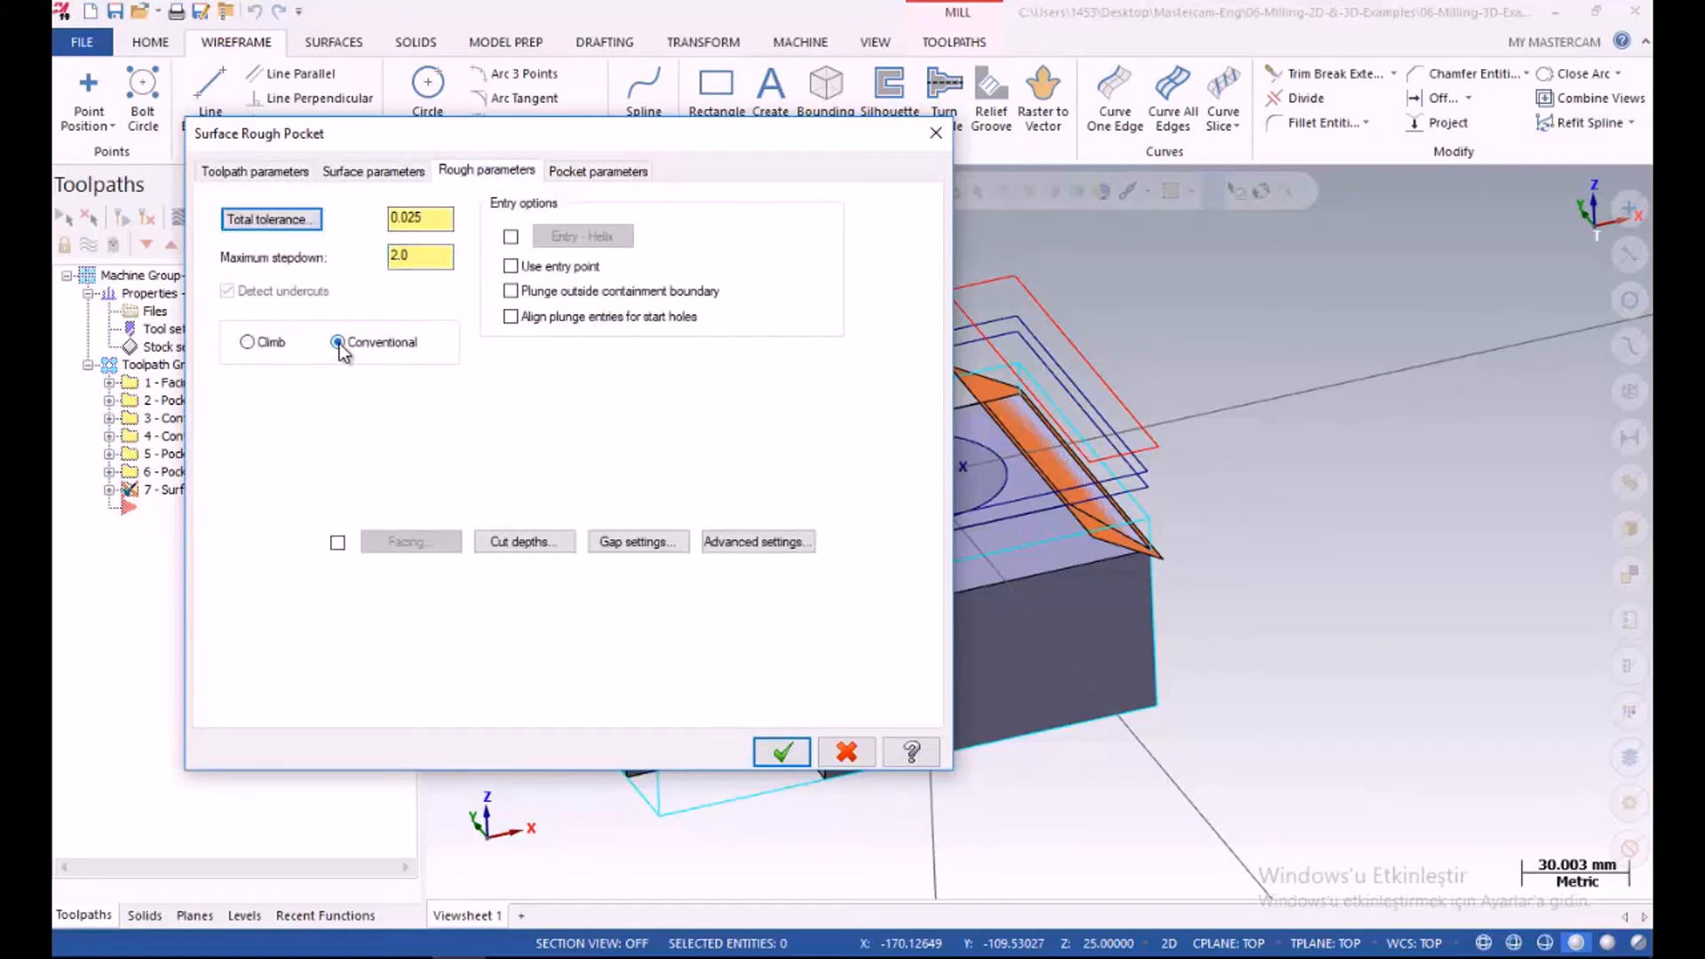
drag(434, 252, 366, 257)
click(516, 541)
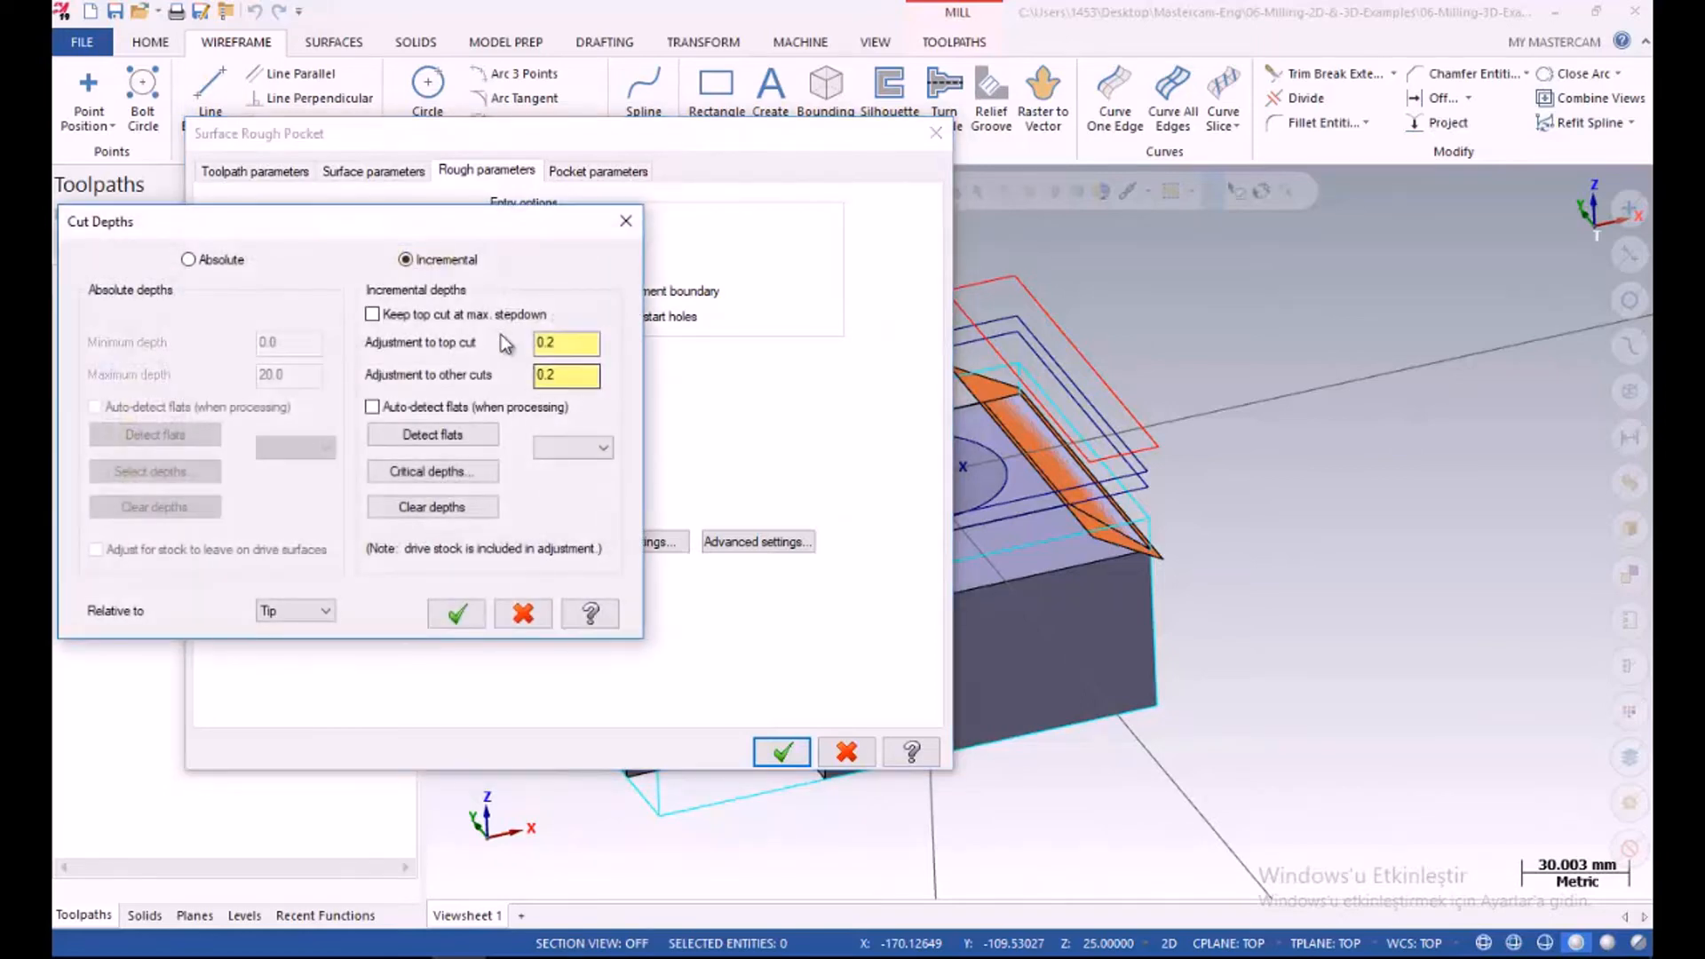
drag(561, 344, 496, 347)
text(0)
double_click(562, 376)
text(0)
click(456, 613)
Define the gap size by a distance of 2.5 and enable cut order optimization
click(638, 542)
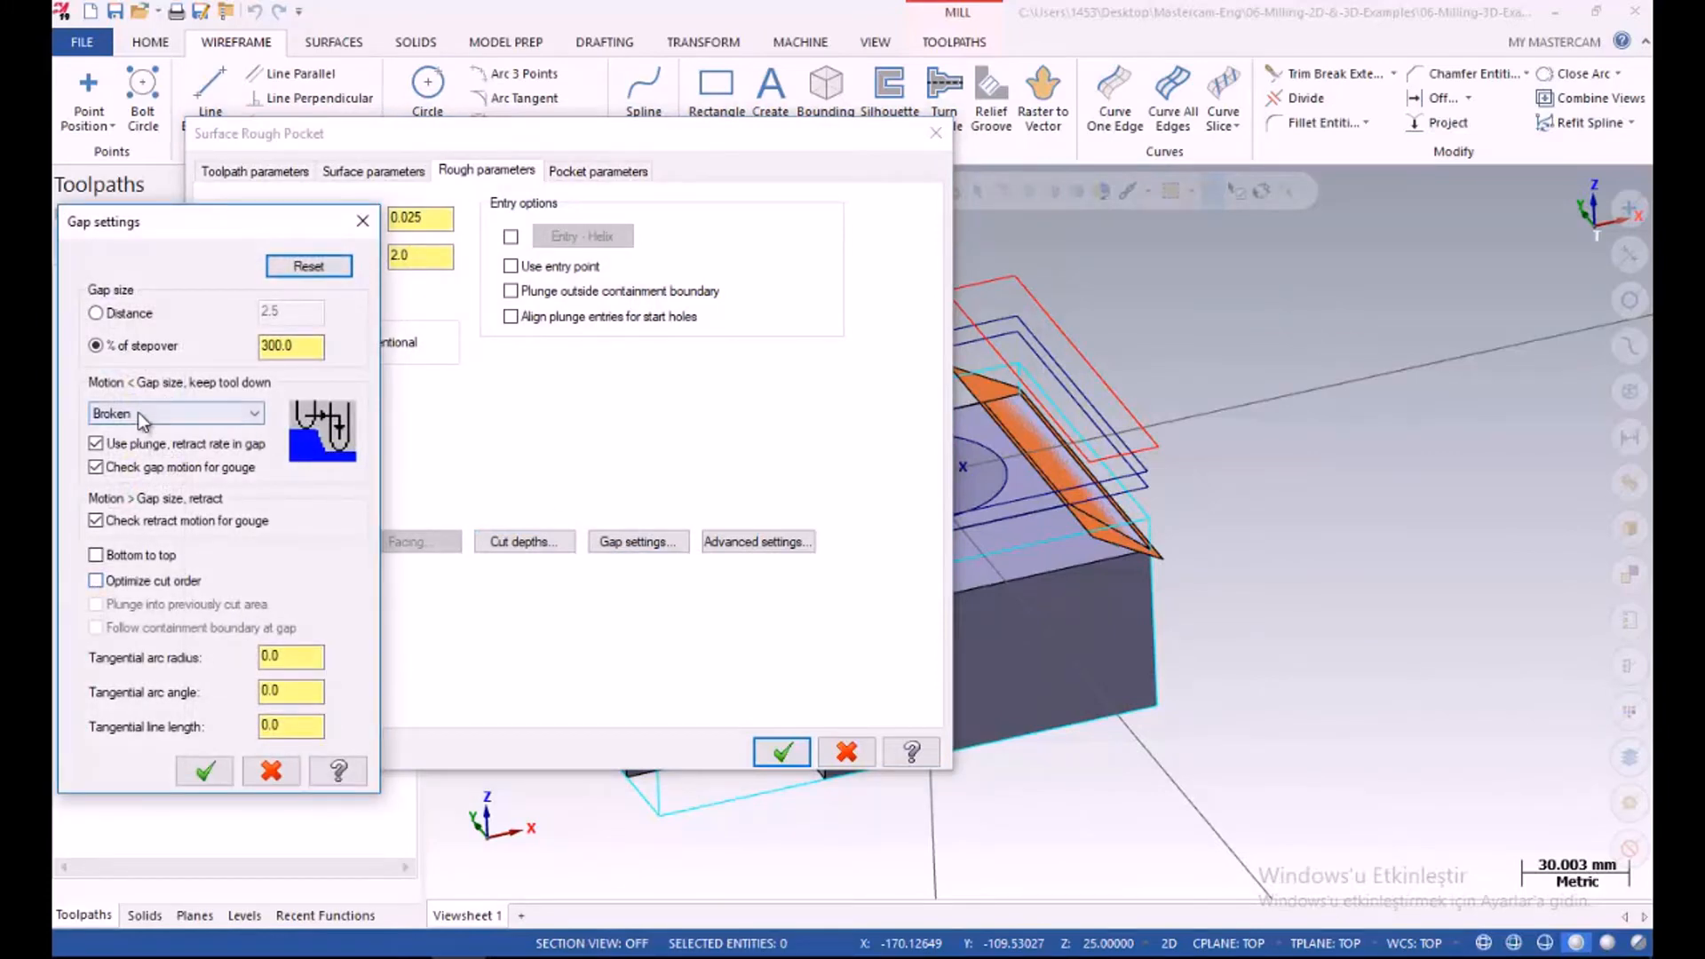
click(96, 313)
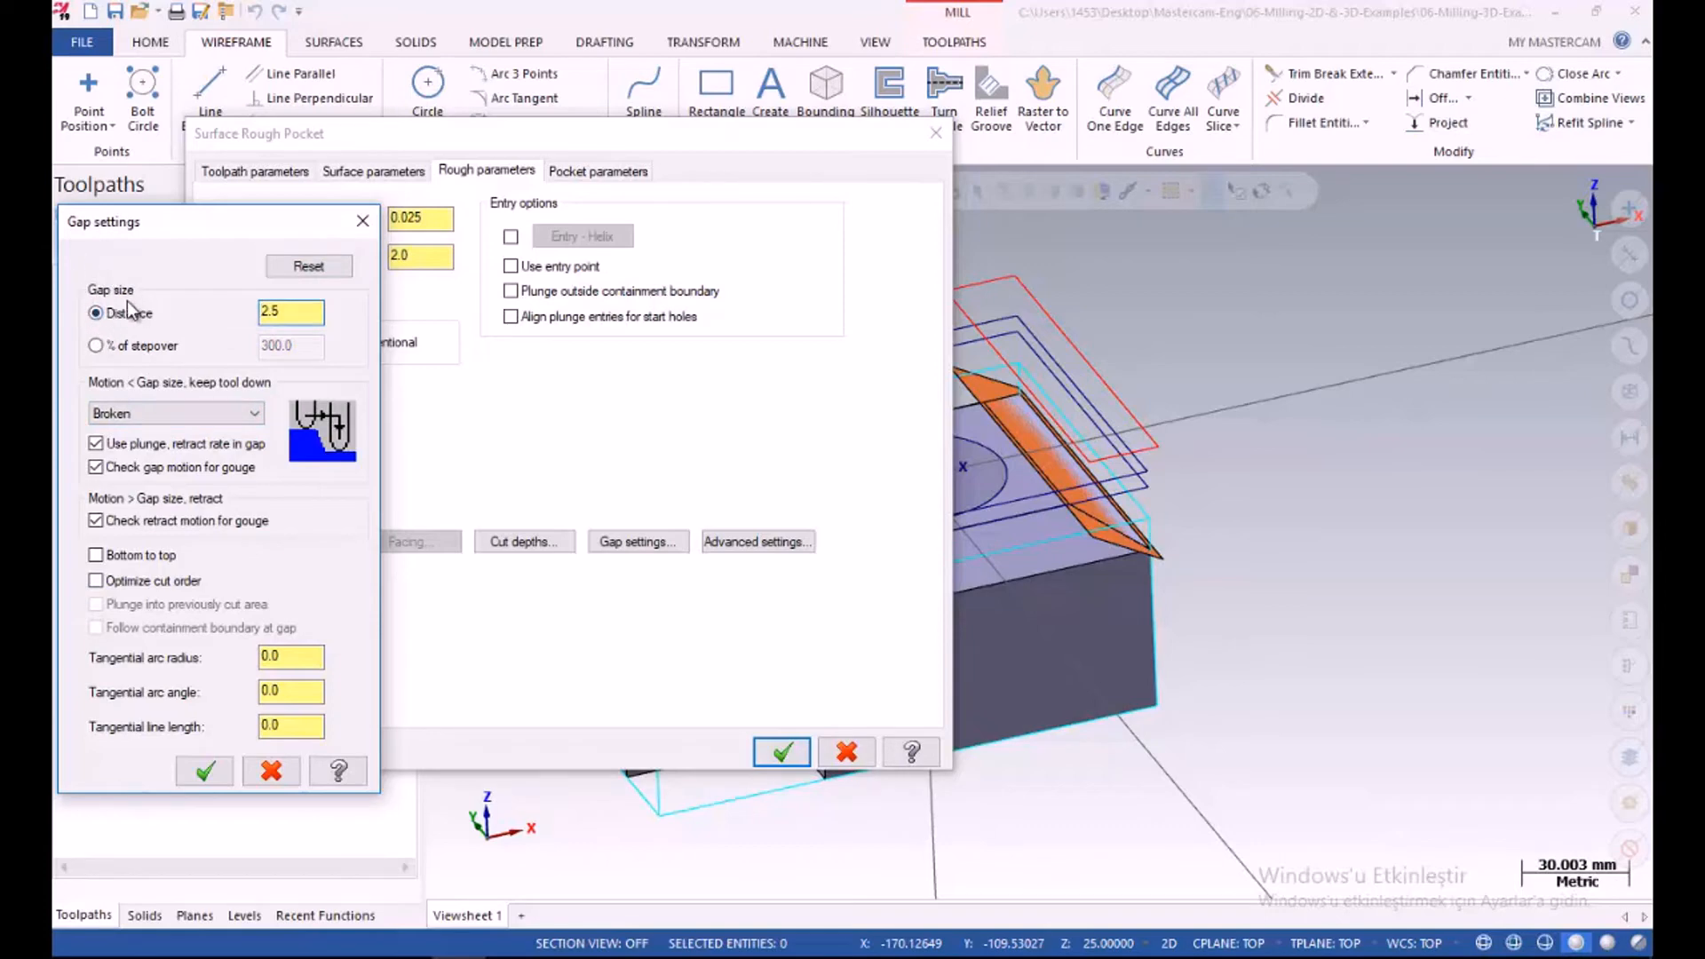
click(98, 583)
click(204, 771)
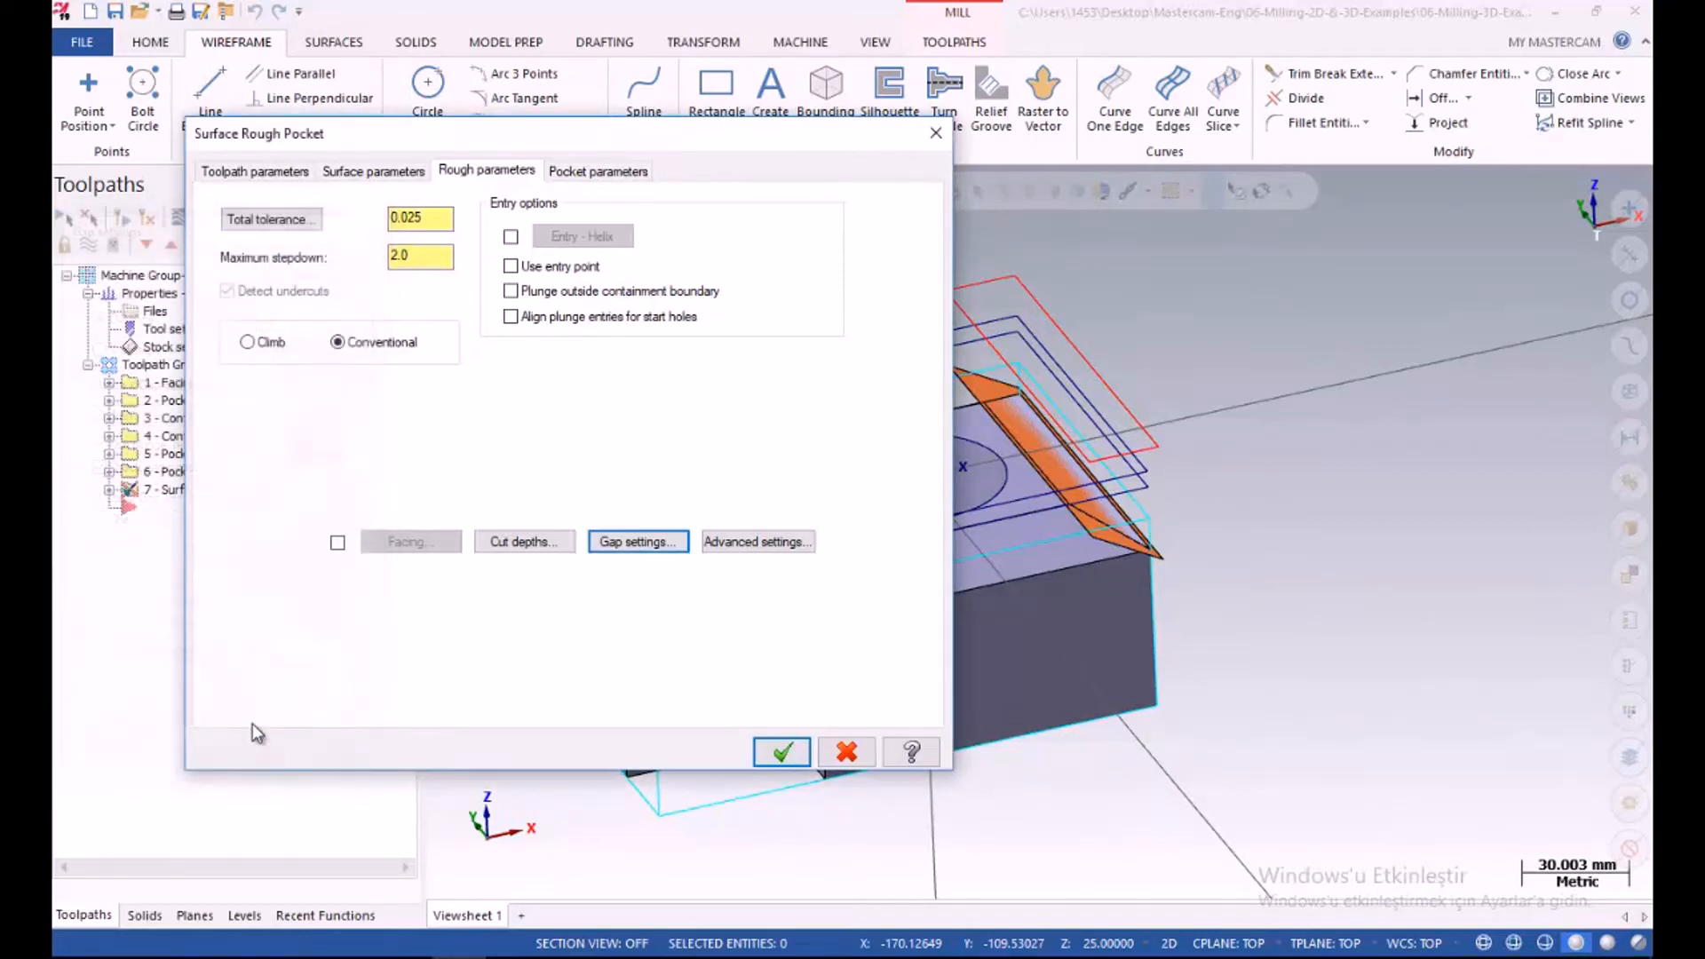
Enable the helix/ramp entry, choose Ramp with its default values, and accept the Surface Rough Pocket parameters to generate the toolpath
click(510, 237)
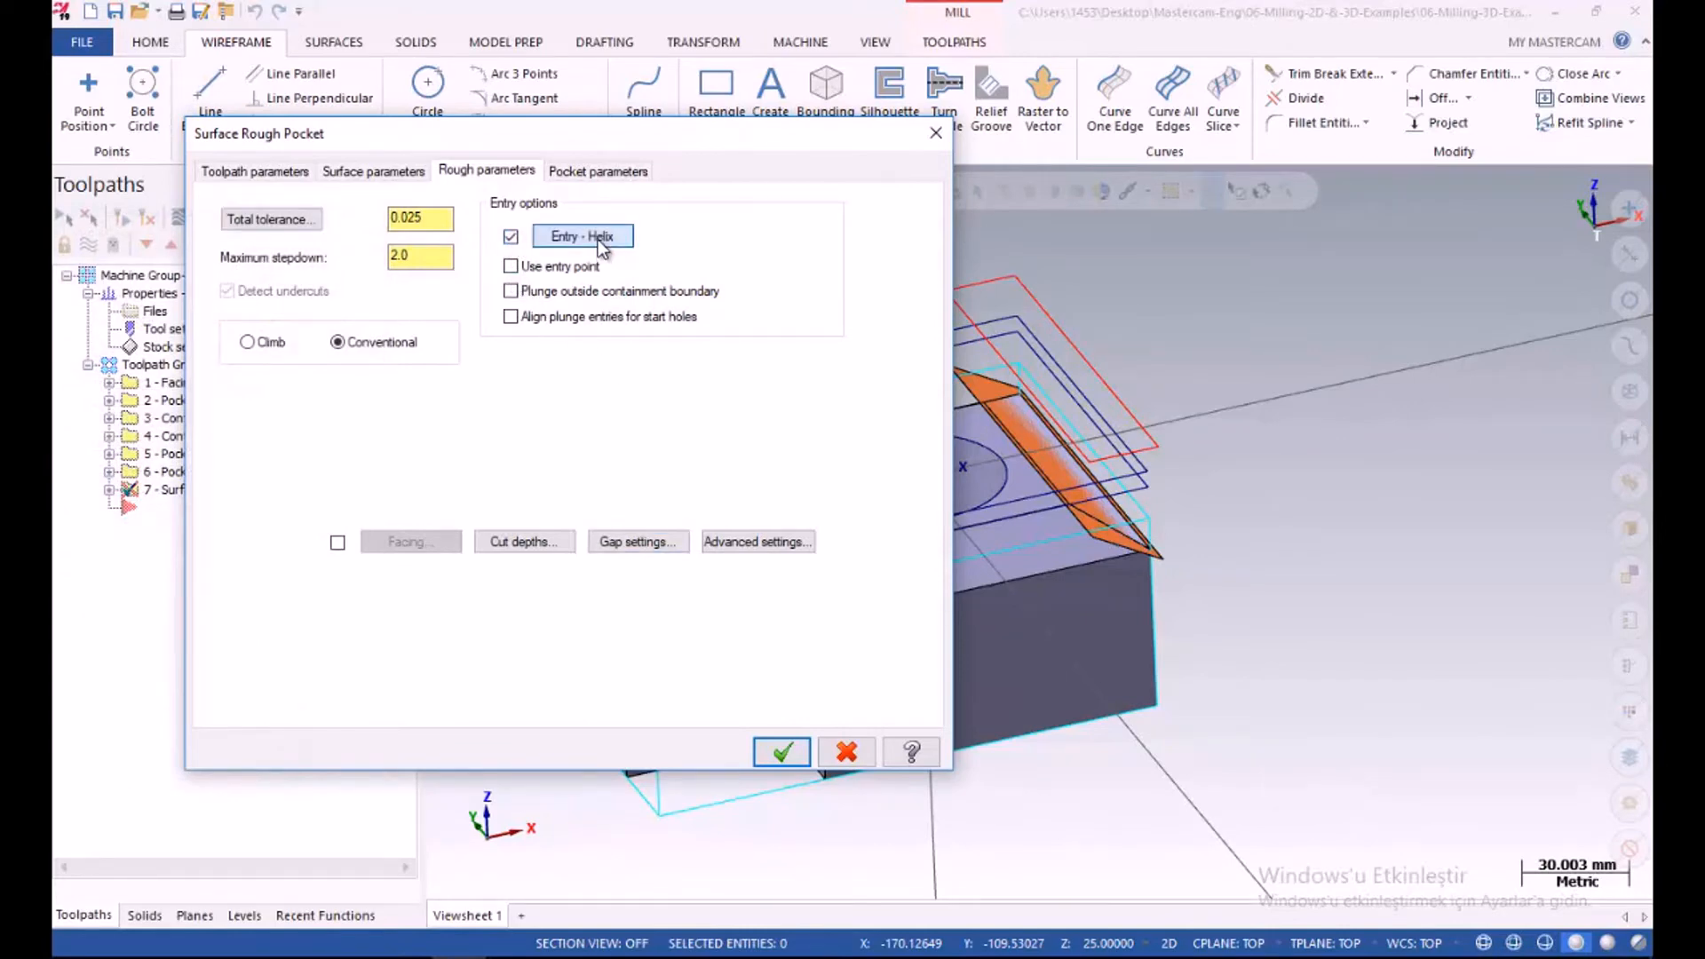
click(578, 236)
click(166, 211)
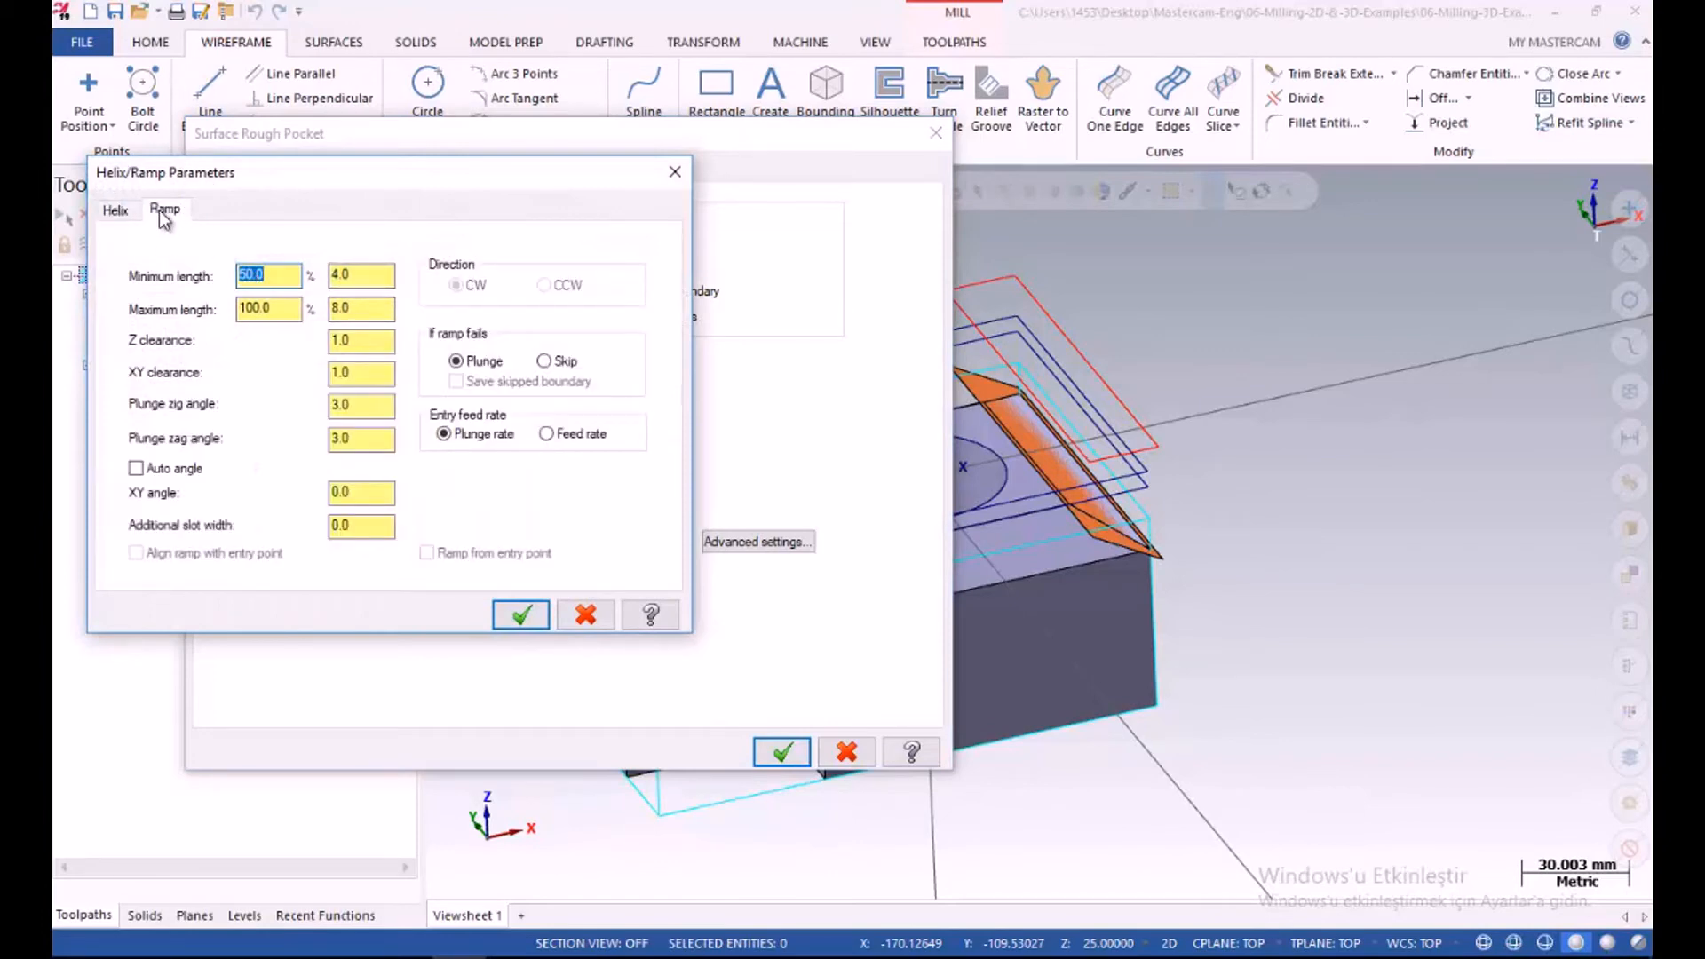
click(521, 615)
click(781, 752)
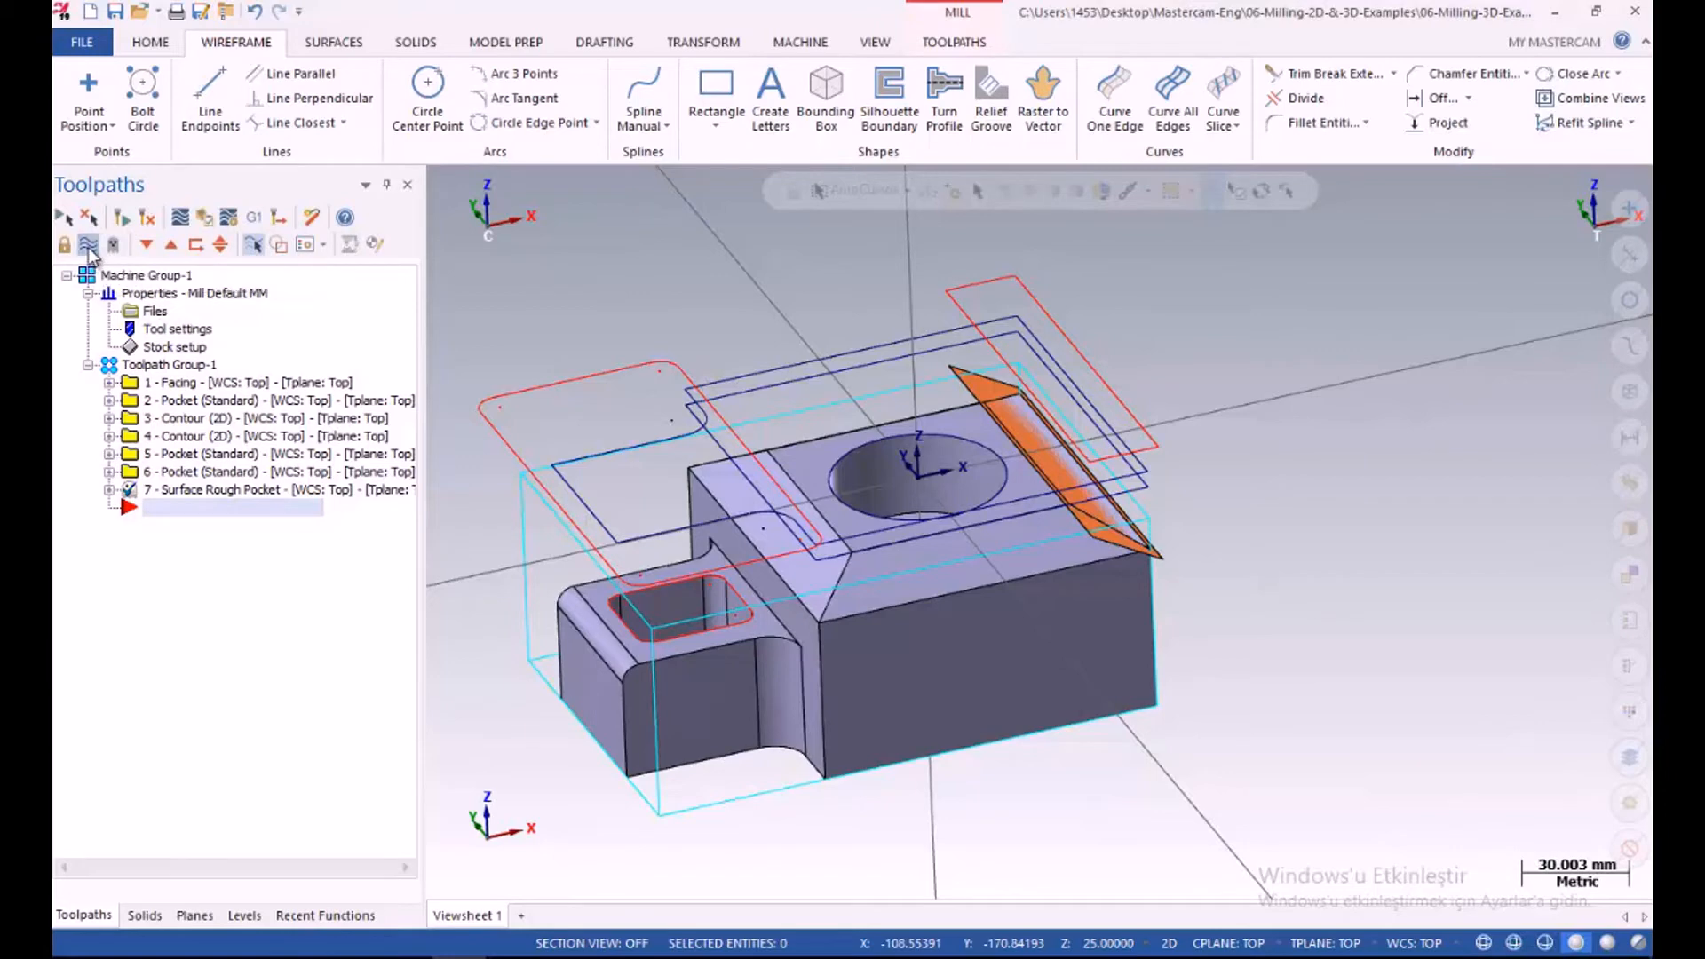
Display the Surface Rough Pocket toolpath on the sloped face to inspect it, and hide it again
click(89, 247)
mouse_move(1135, 613)
middle_down()
mouse_move(1127, 533)
mouse_move(1136, 613)
middle_up()
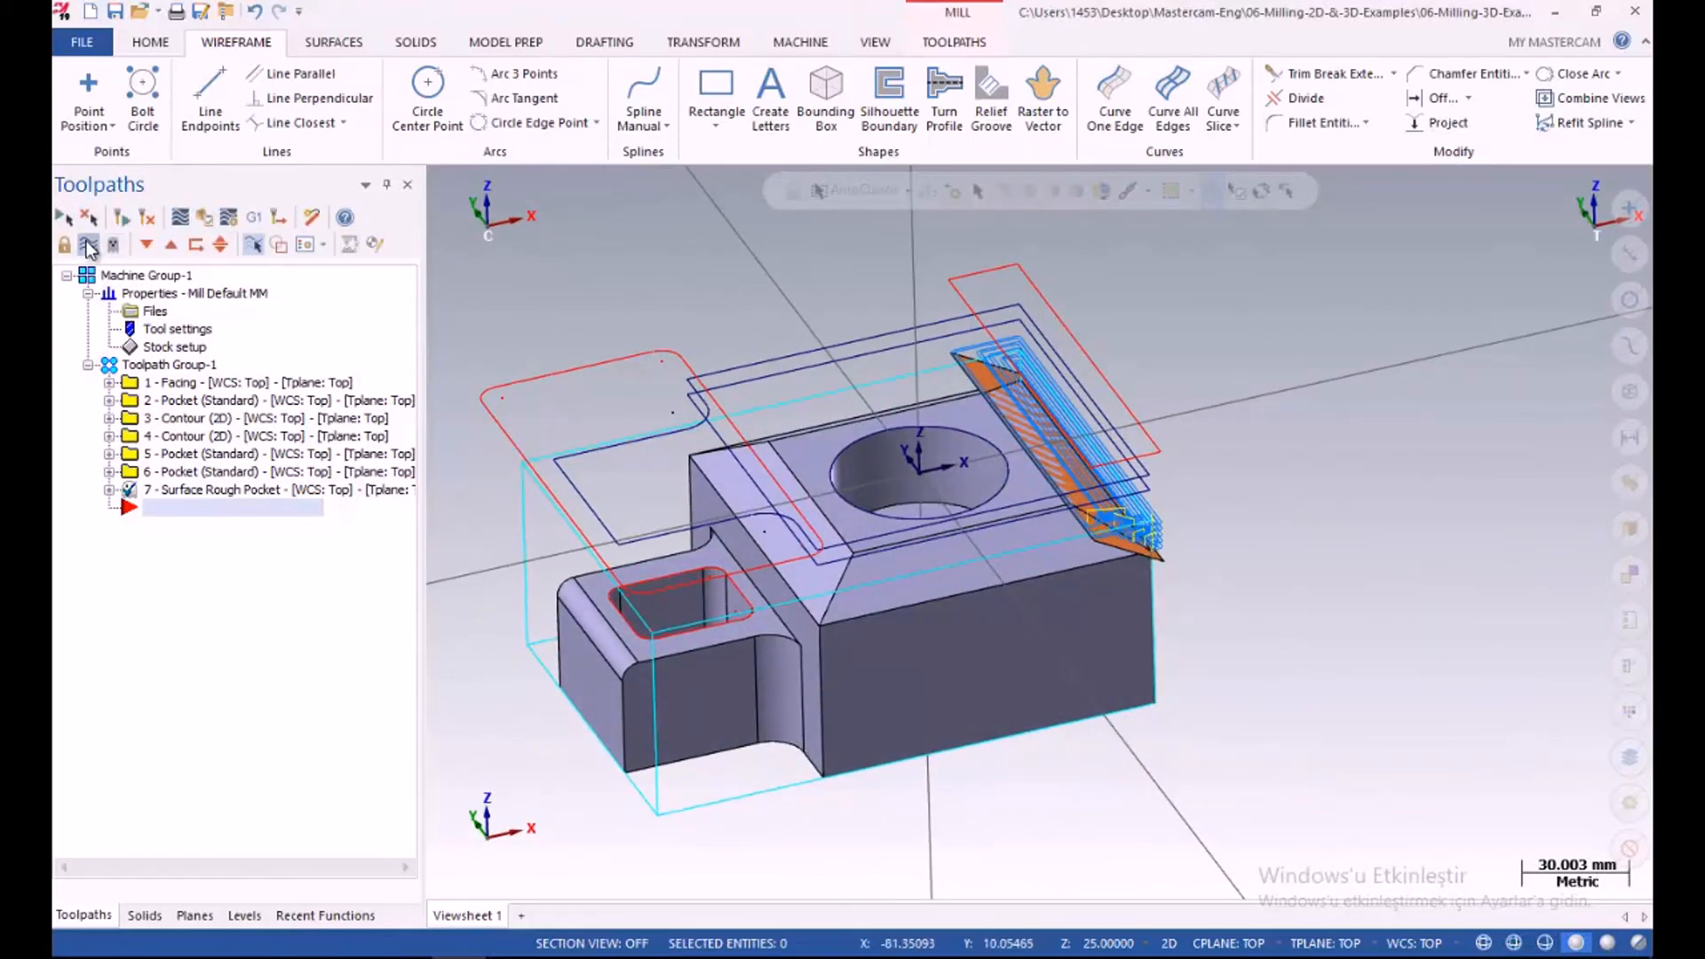
click(89, 246)
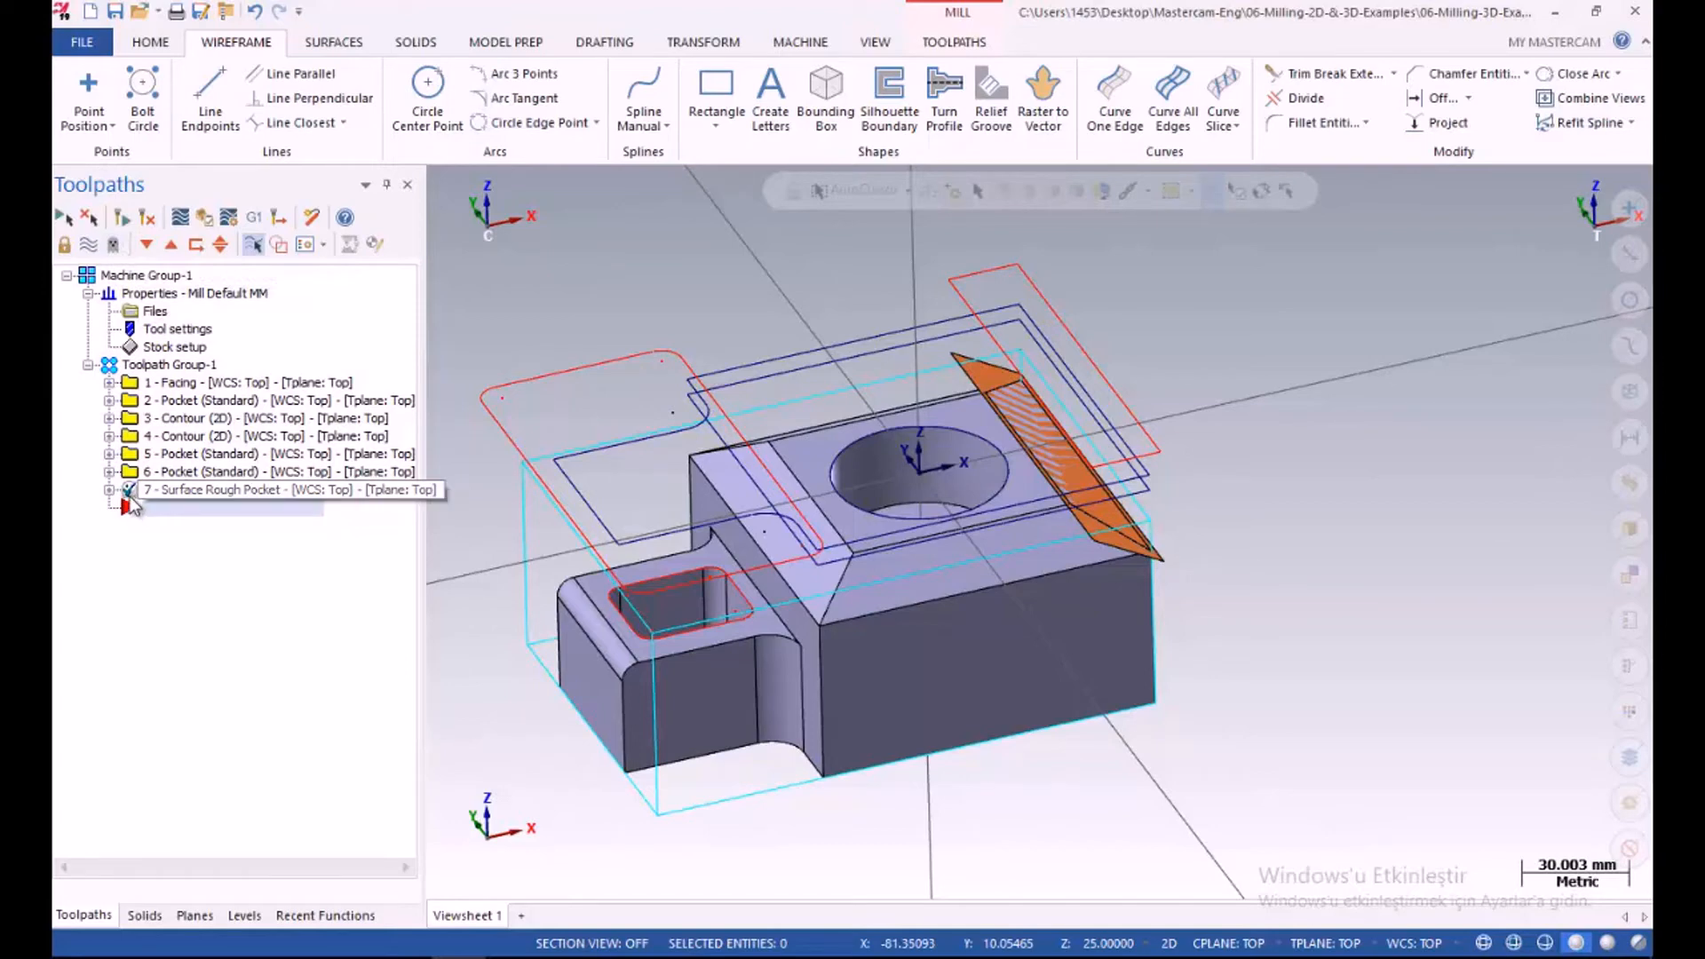
Start a Surface Finish Contour toolpath and select the sloped swept surface as its drive surface
click(114, 245)
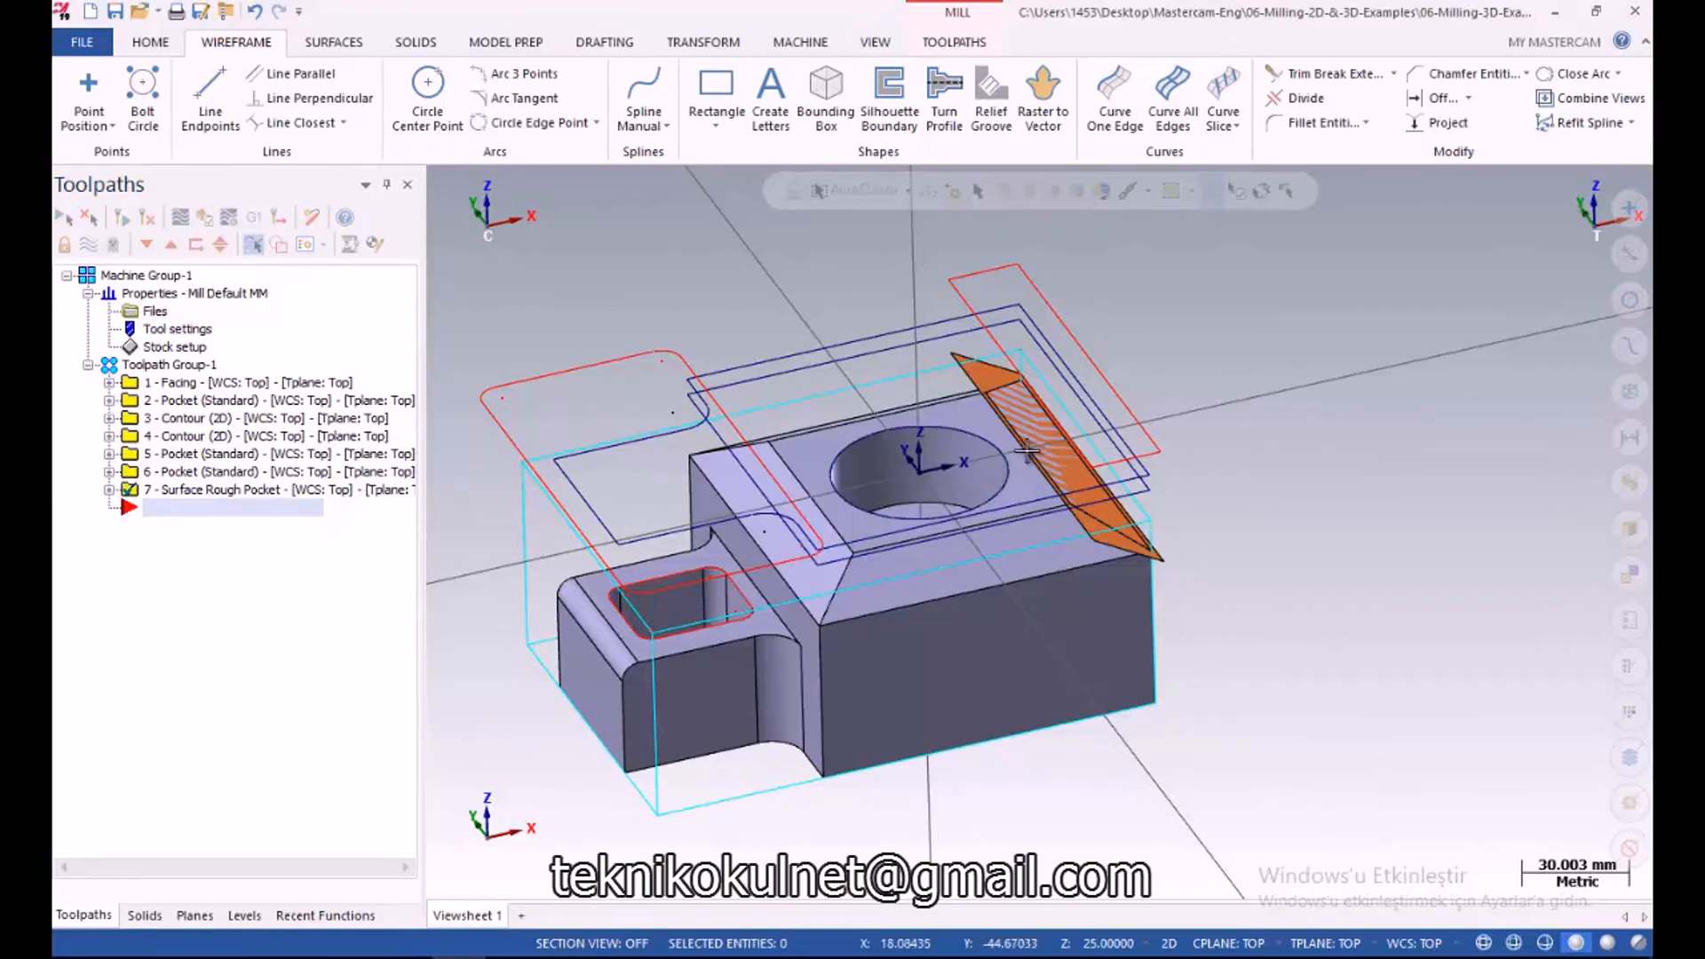
right_click(174, 504)
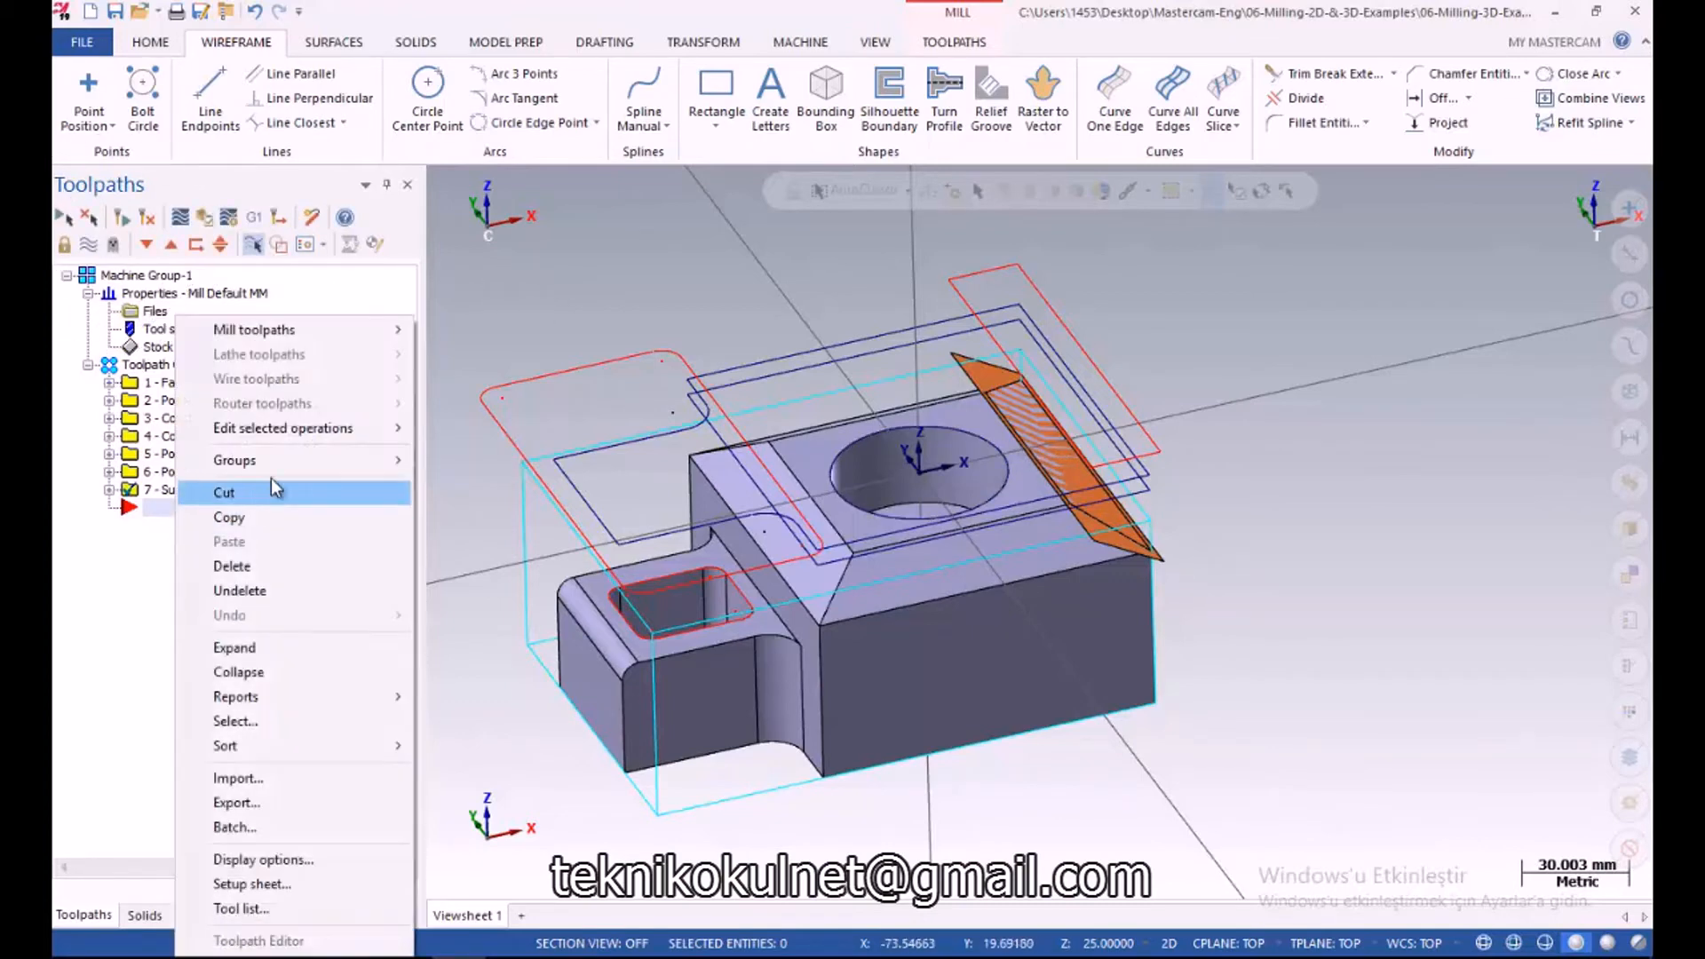
mouse_move(344, 333)
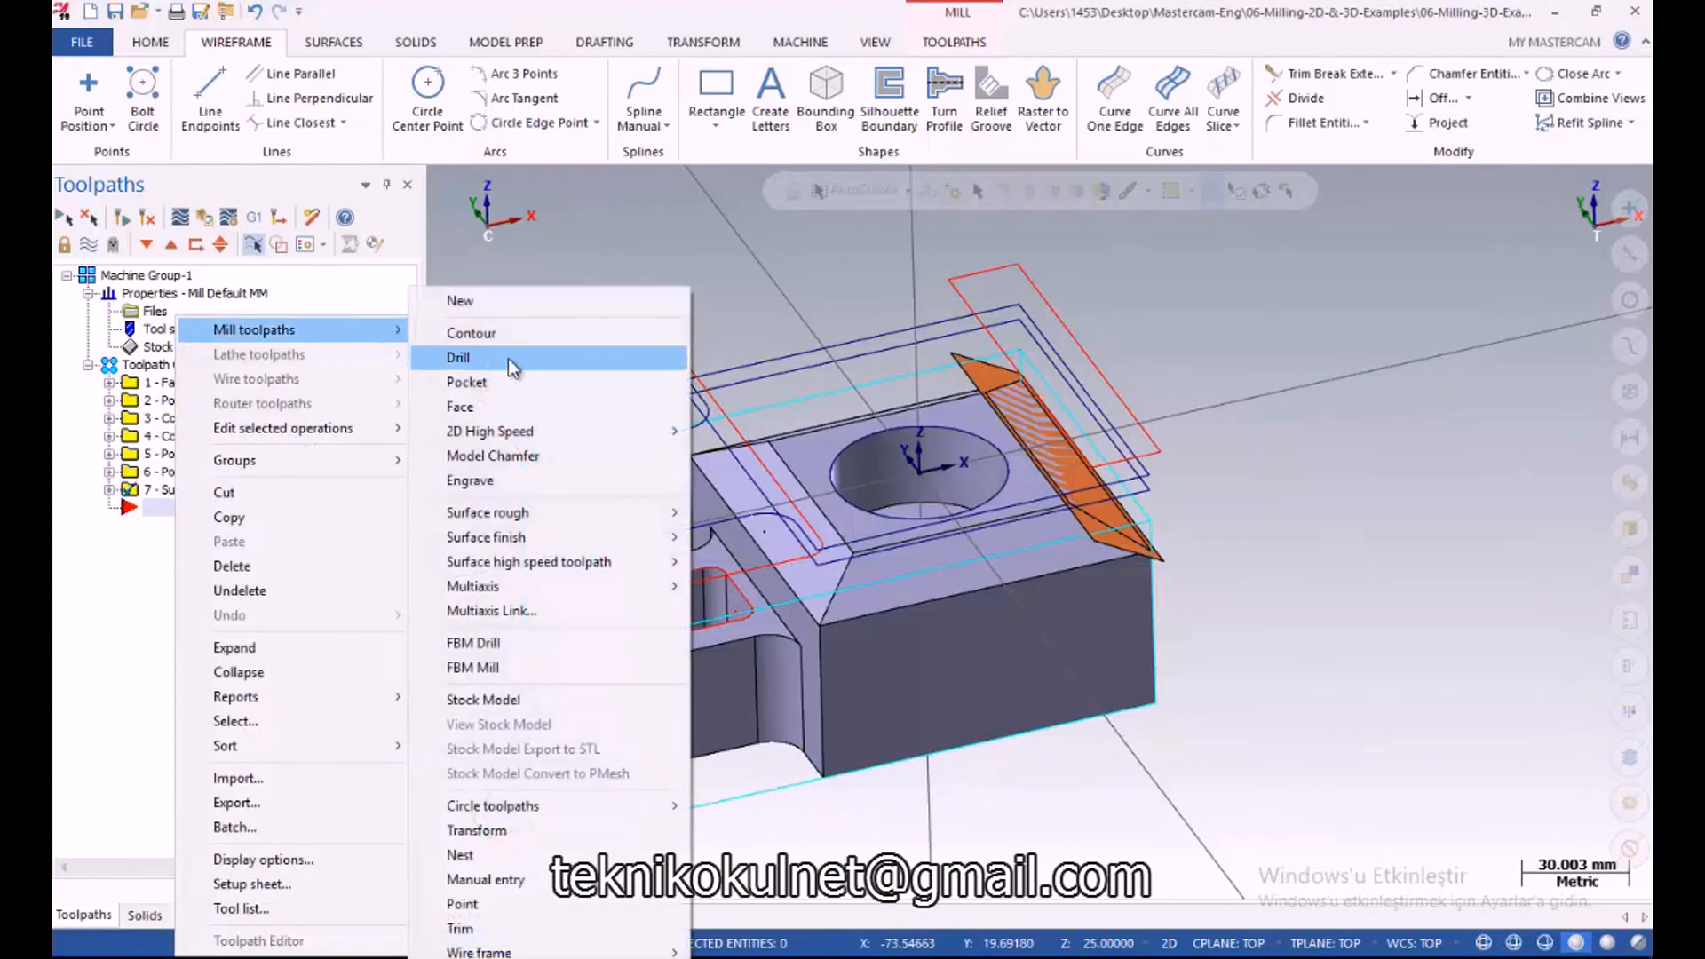
mouse_move(568, 536)
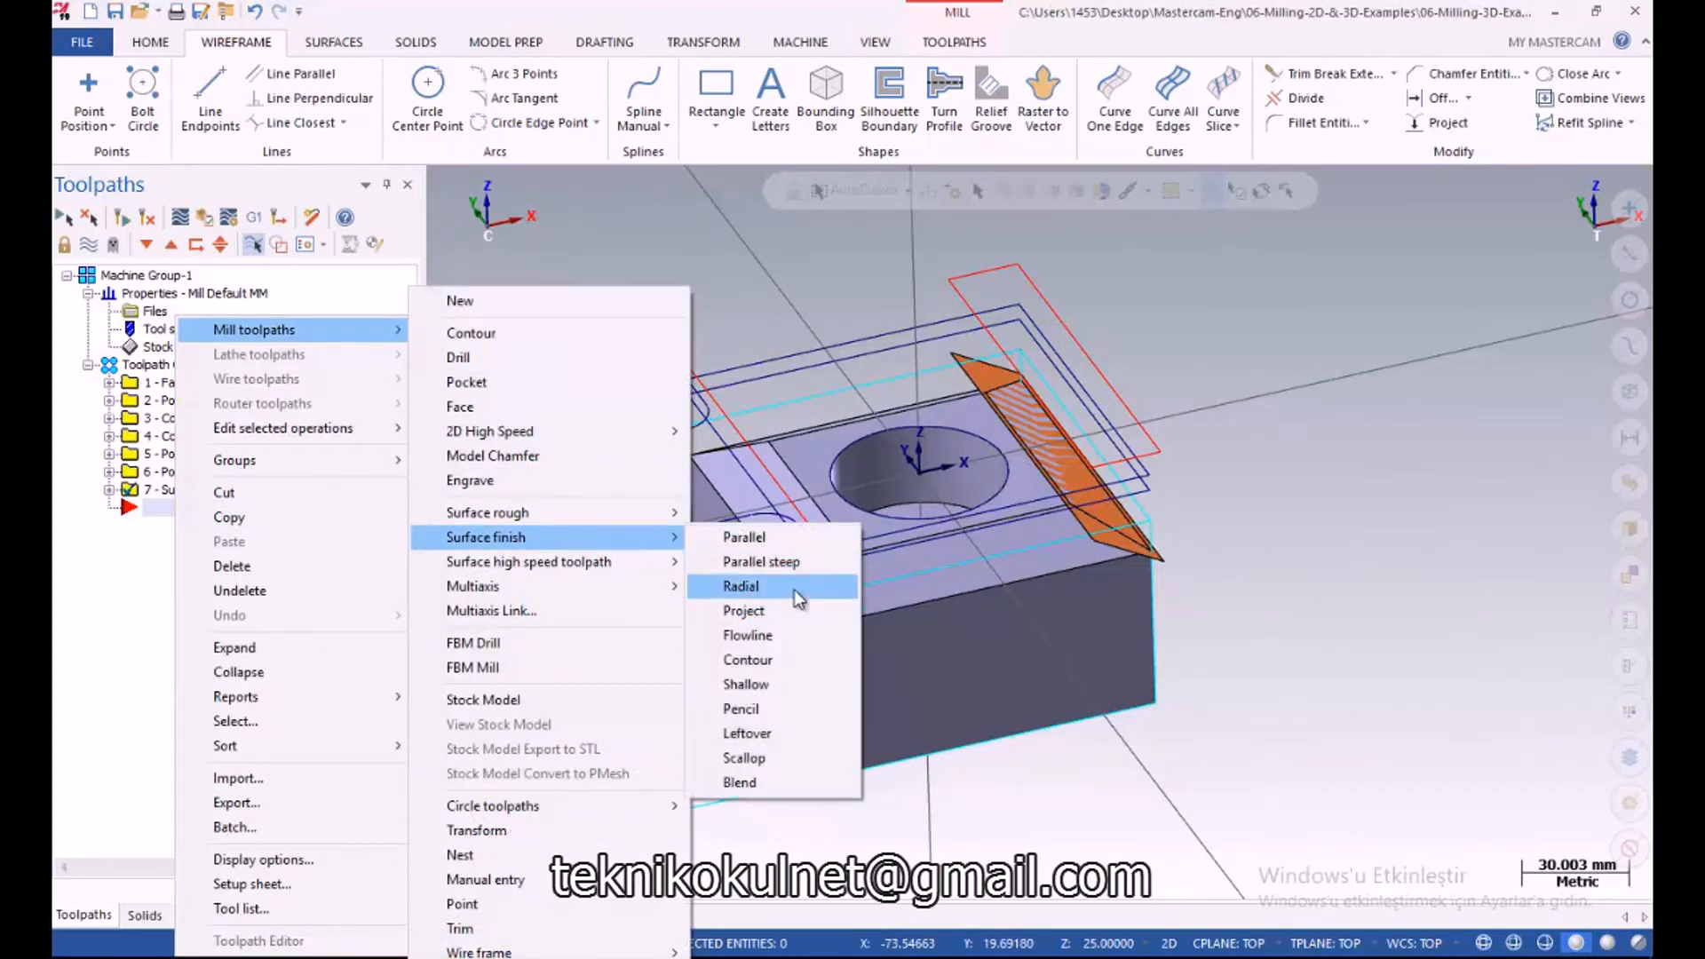
click(798, 657)
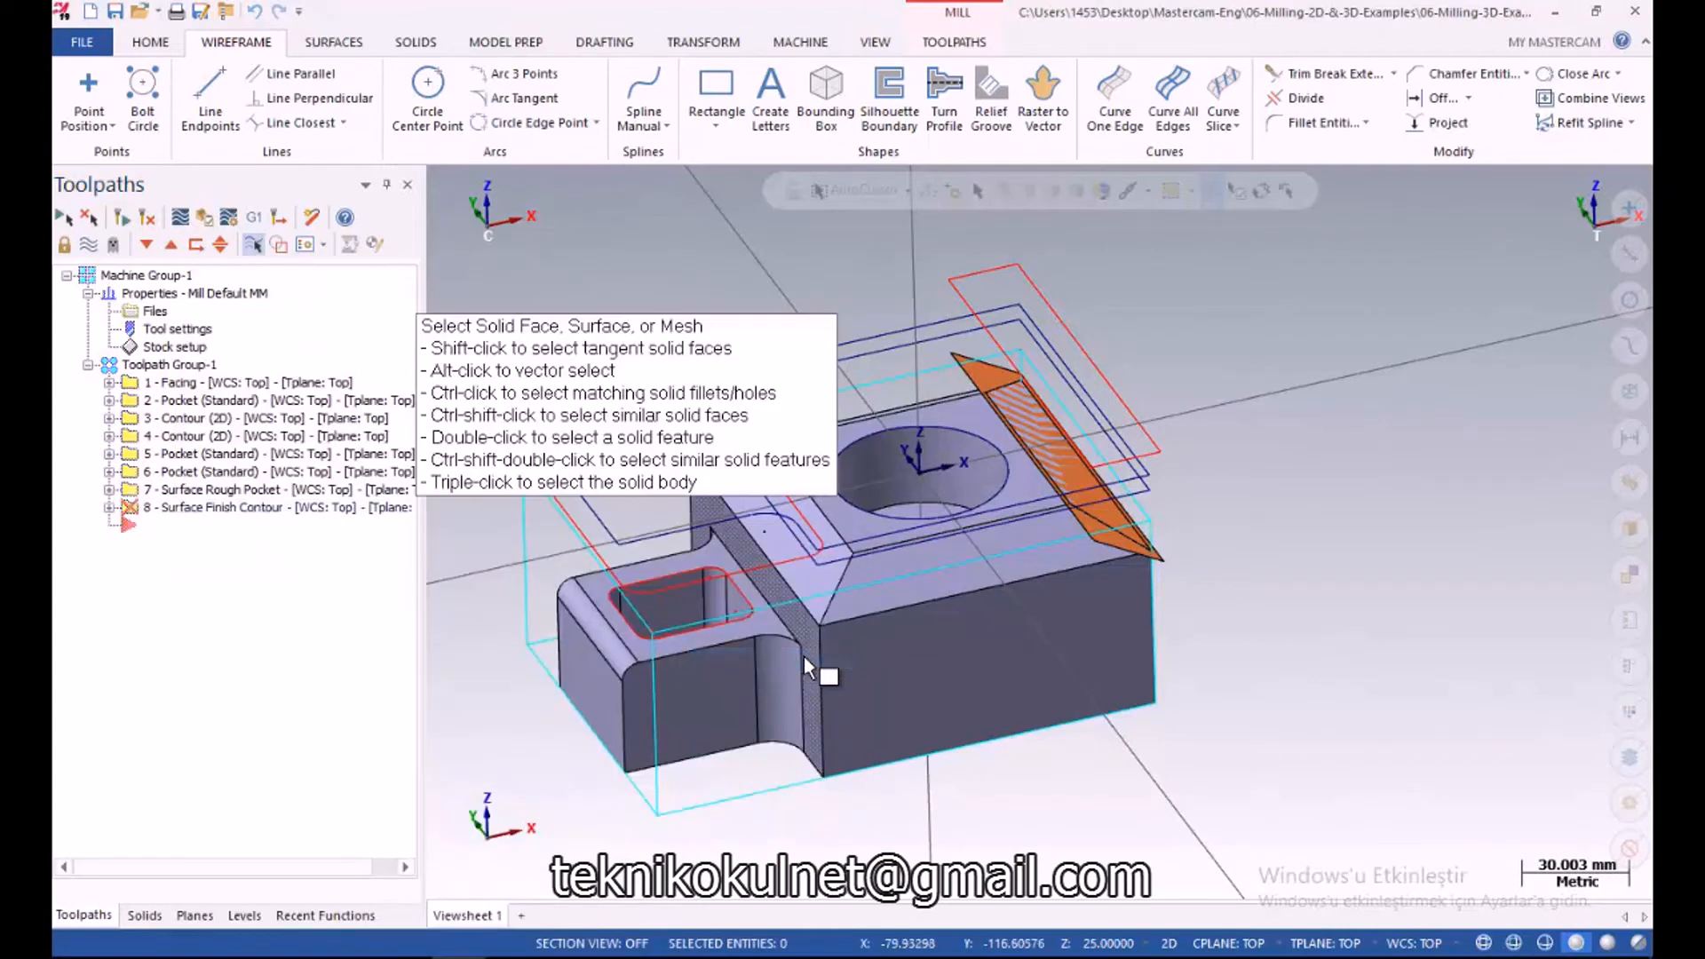
click(983, 379)
click(965, 235)
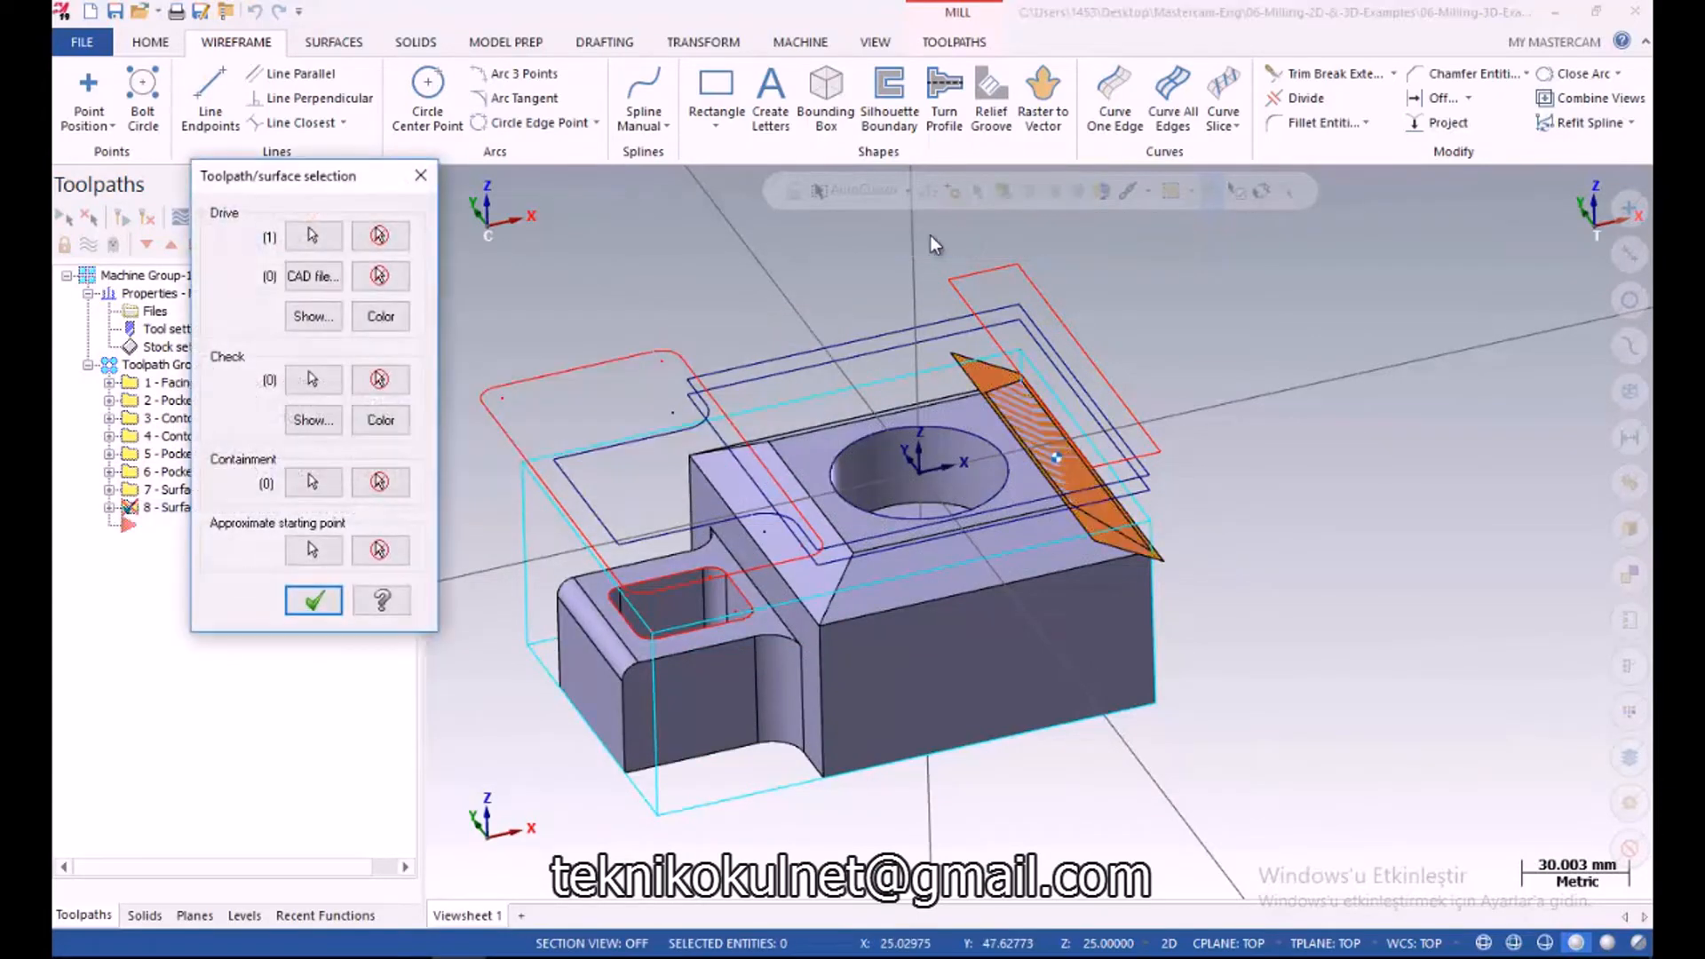
Set the rectangular edge-curve chain above the sloped face as the containment boundary and accept the surface selection
click(312, 481)
click(958, 291)
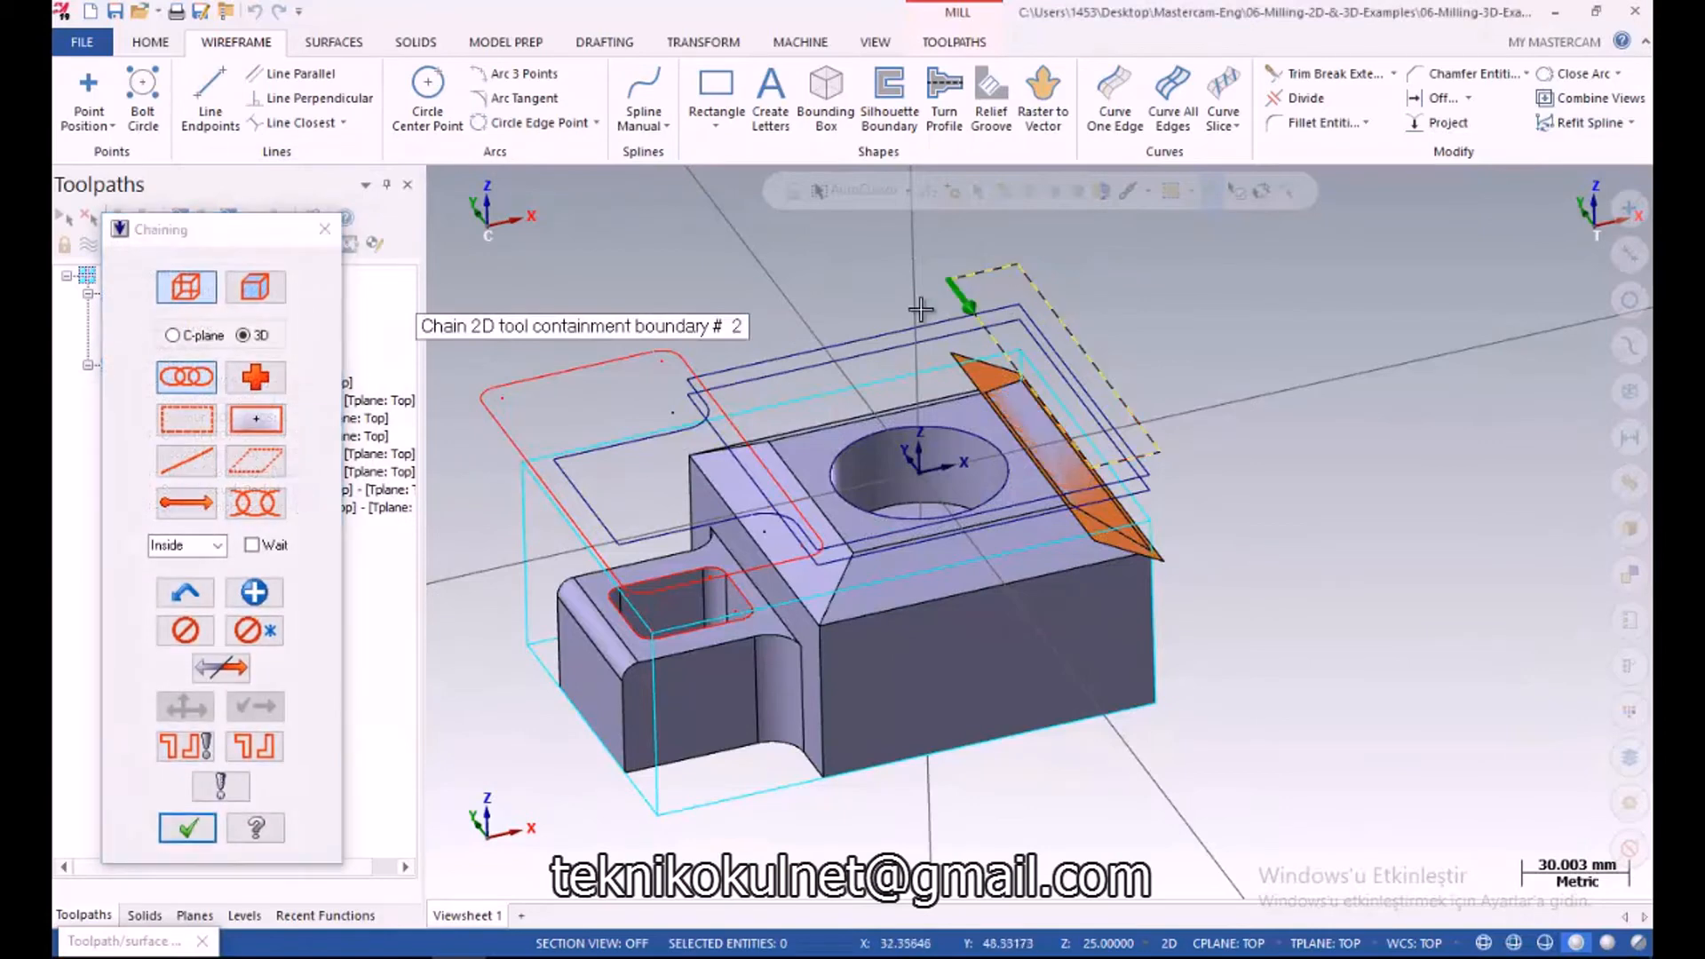
click(187, 827)
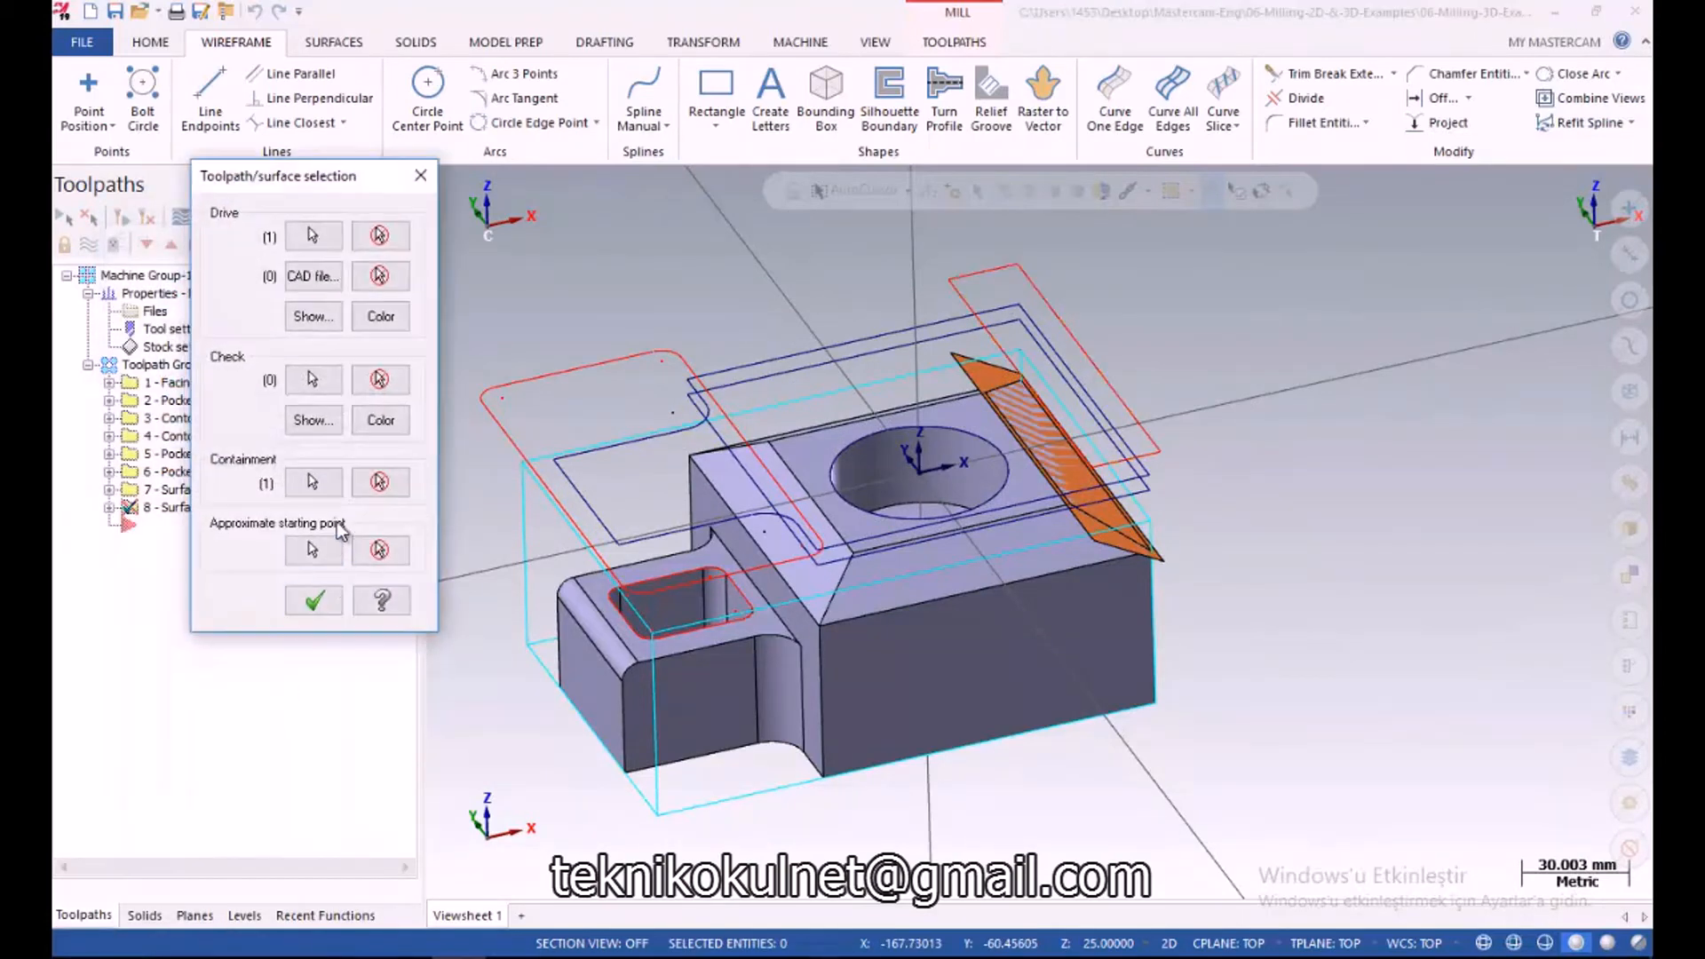
click(315, 602)
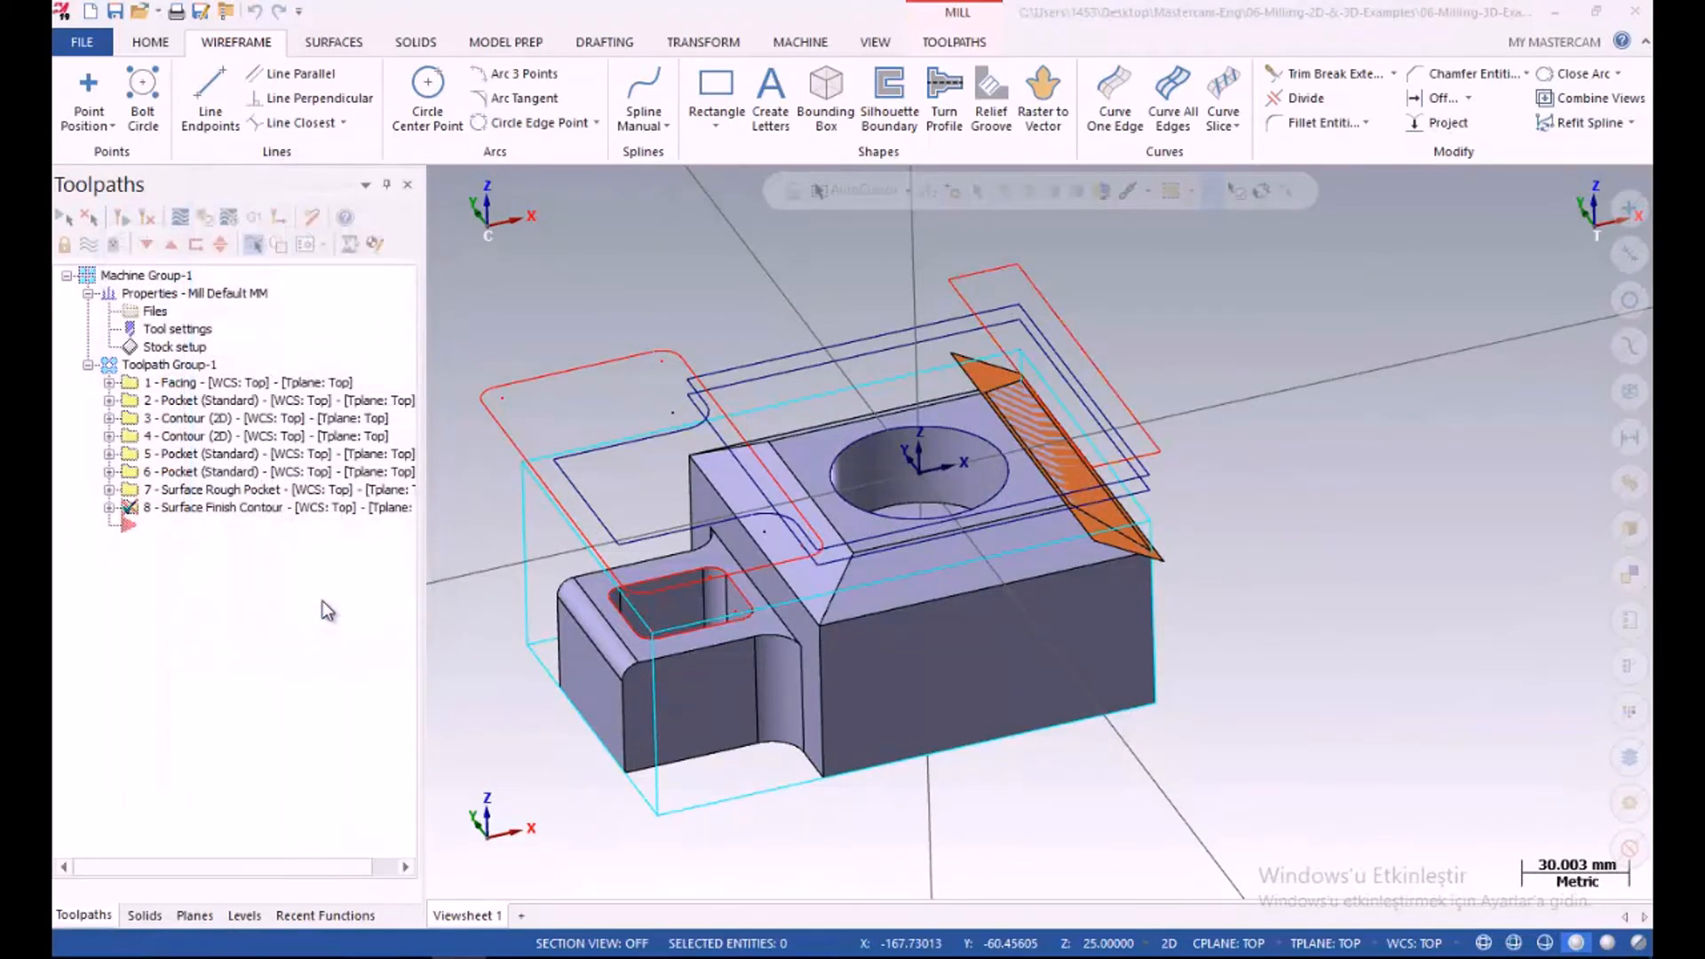
Create a ball endmill with an 8 mm cutting diameter for the finish contour toolpath
right_click(281, 385)
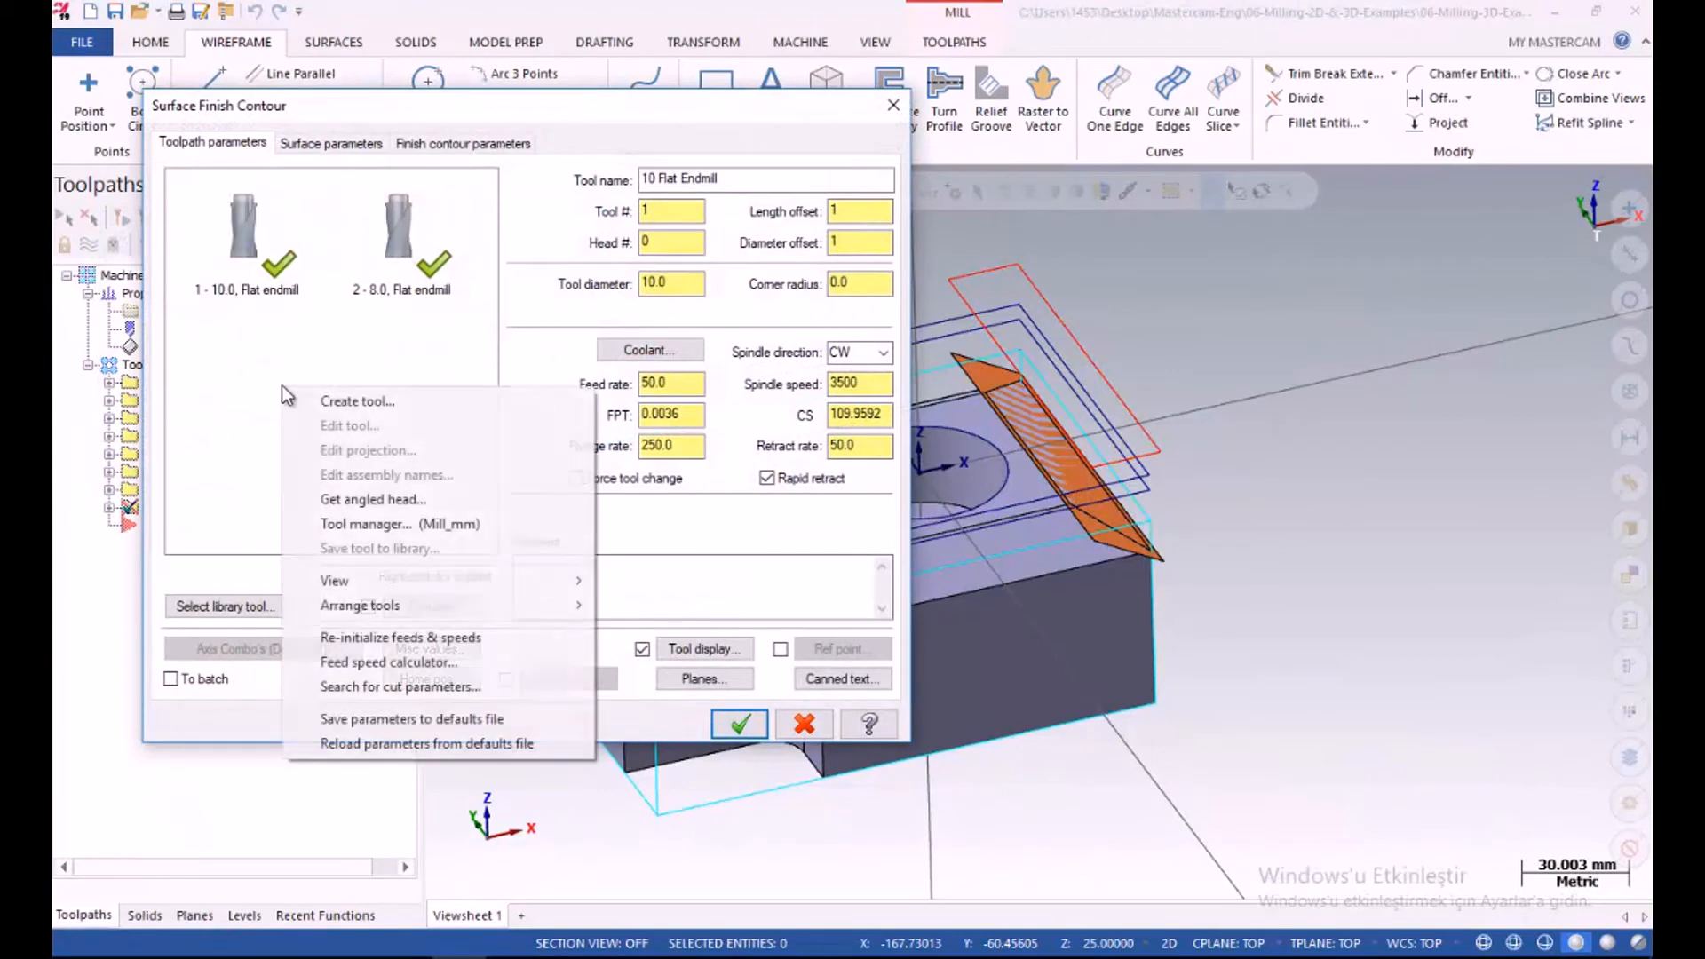
click(384, 403)
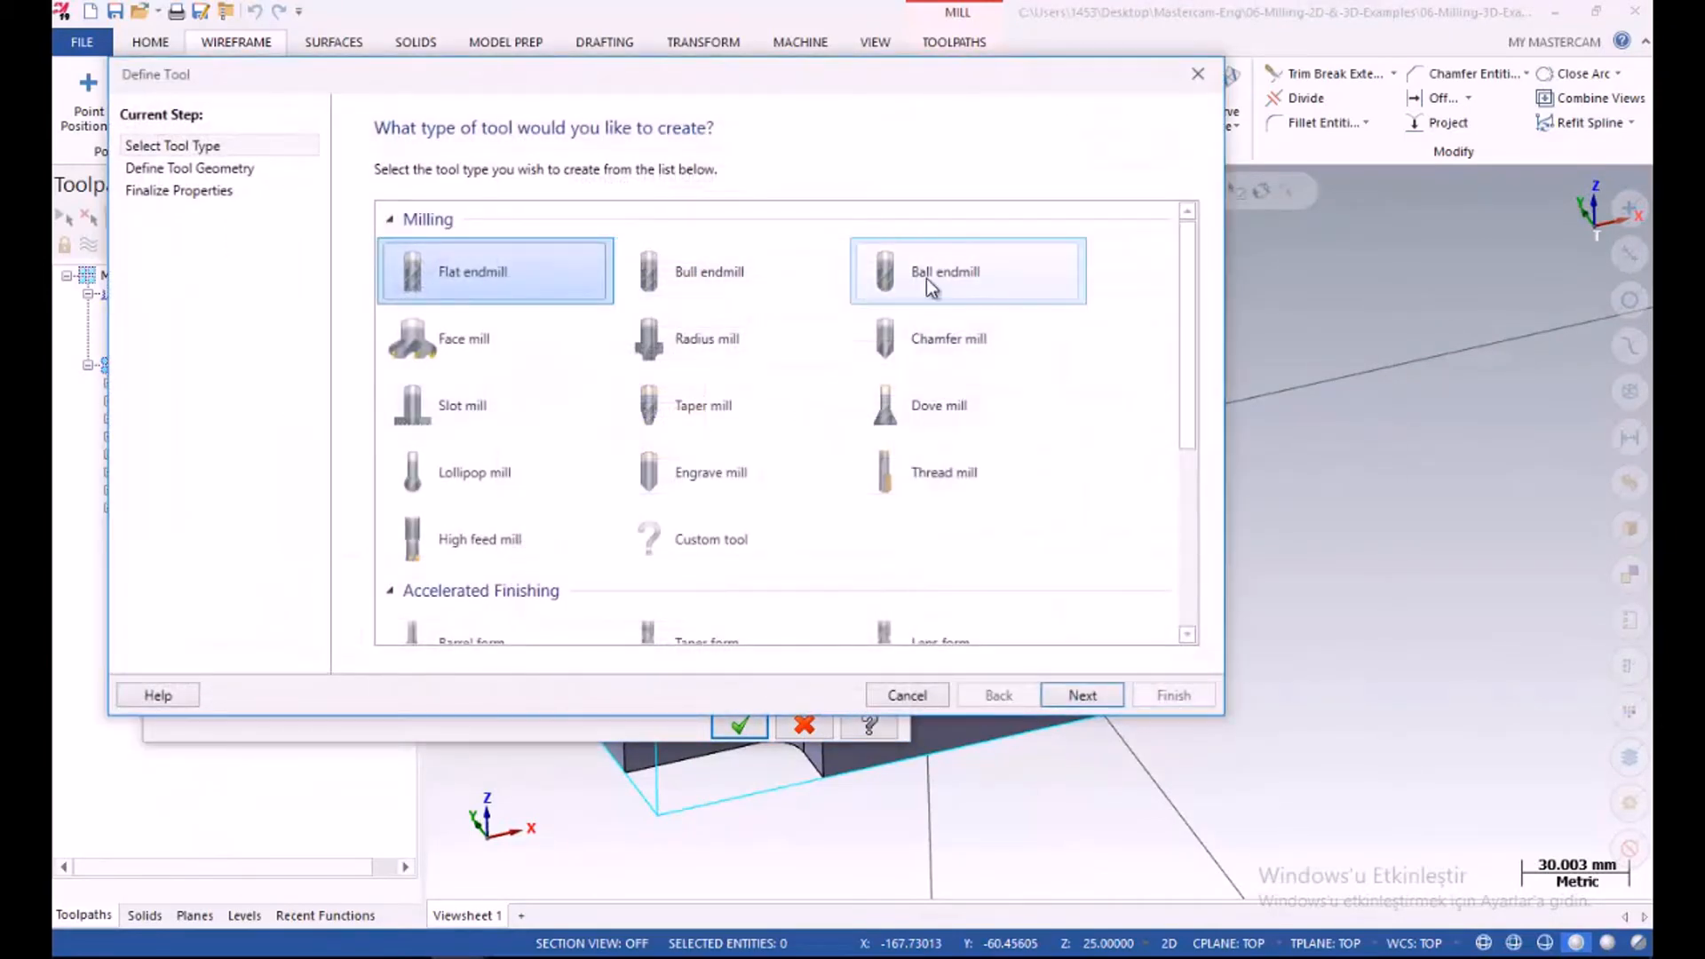
click(928, 279)
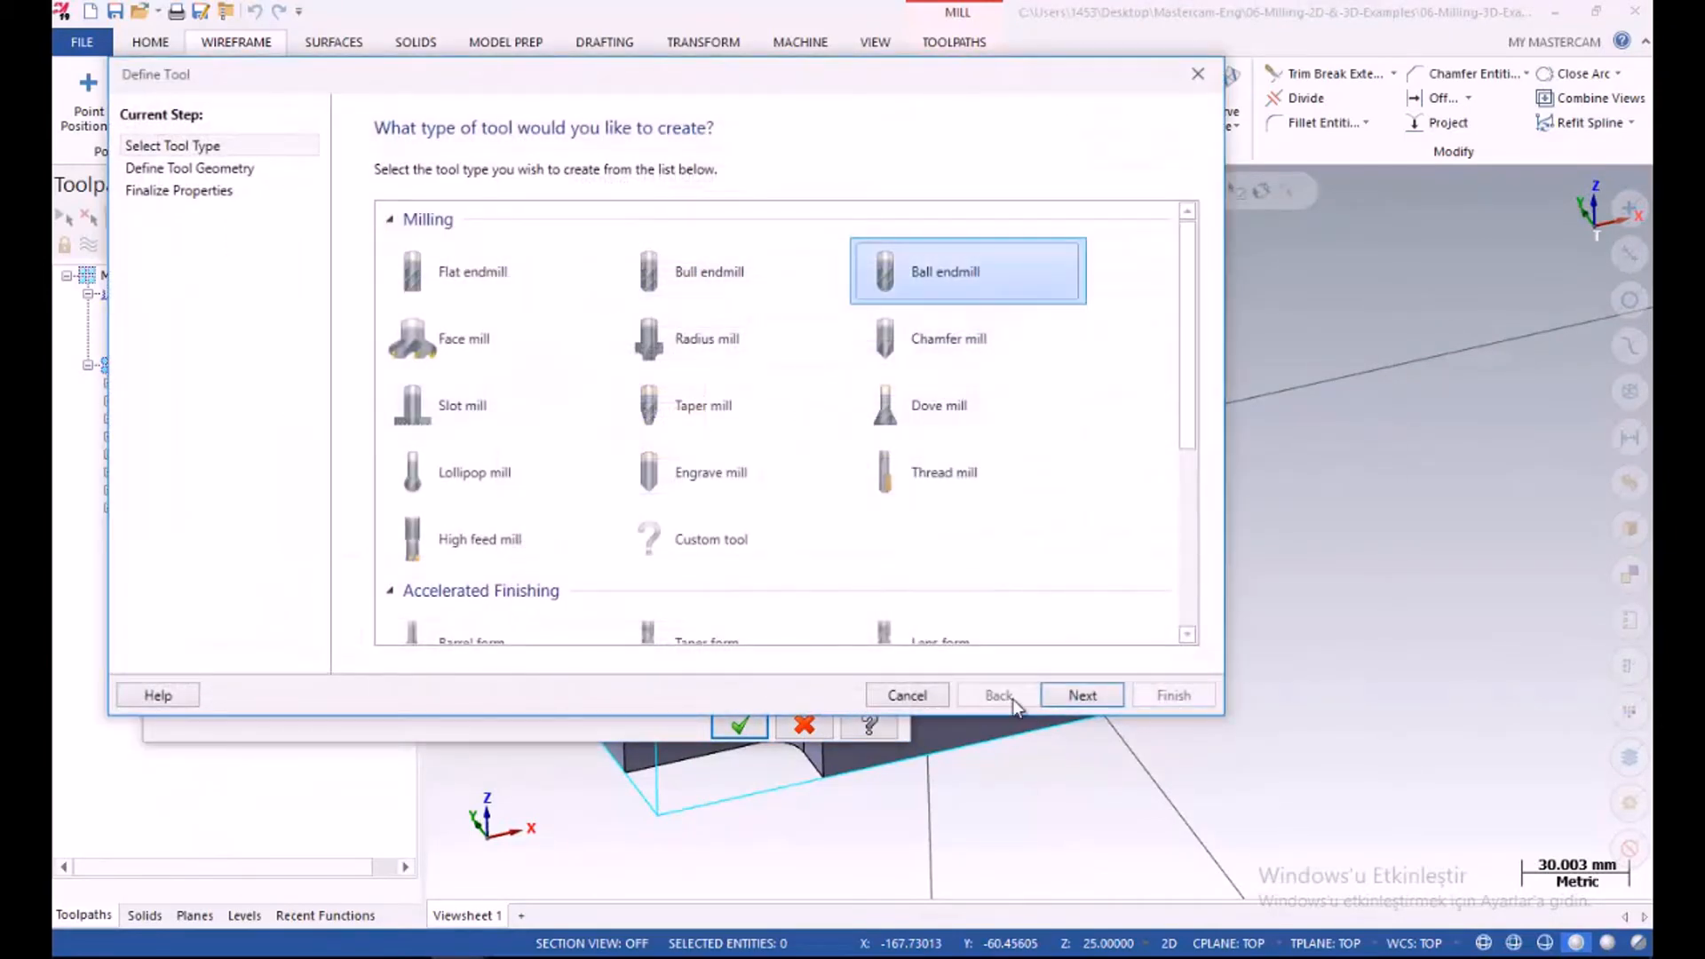
click(1083, 695)
text(8)
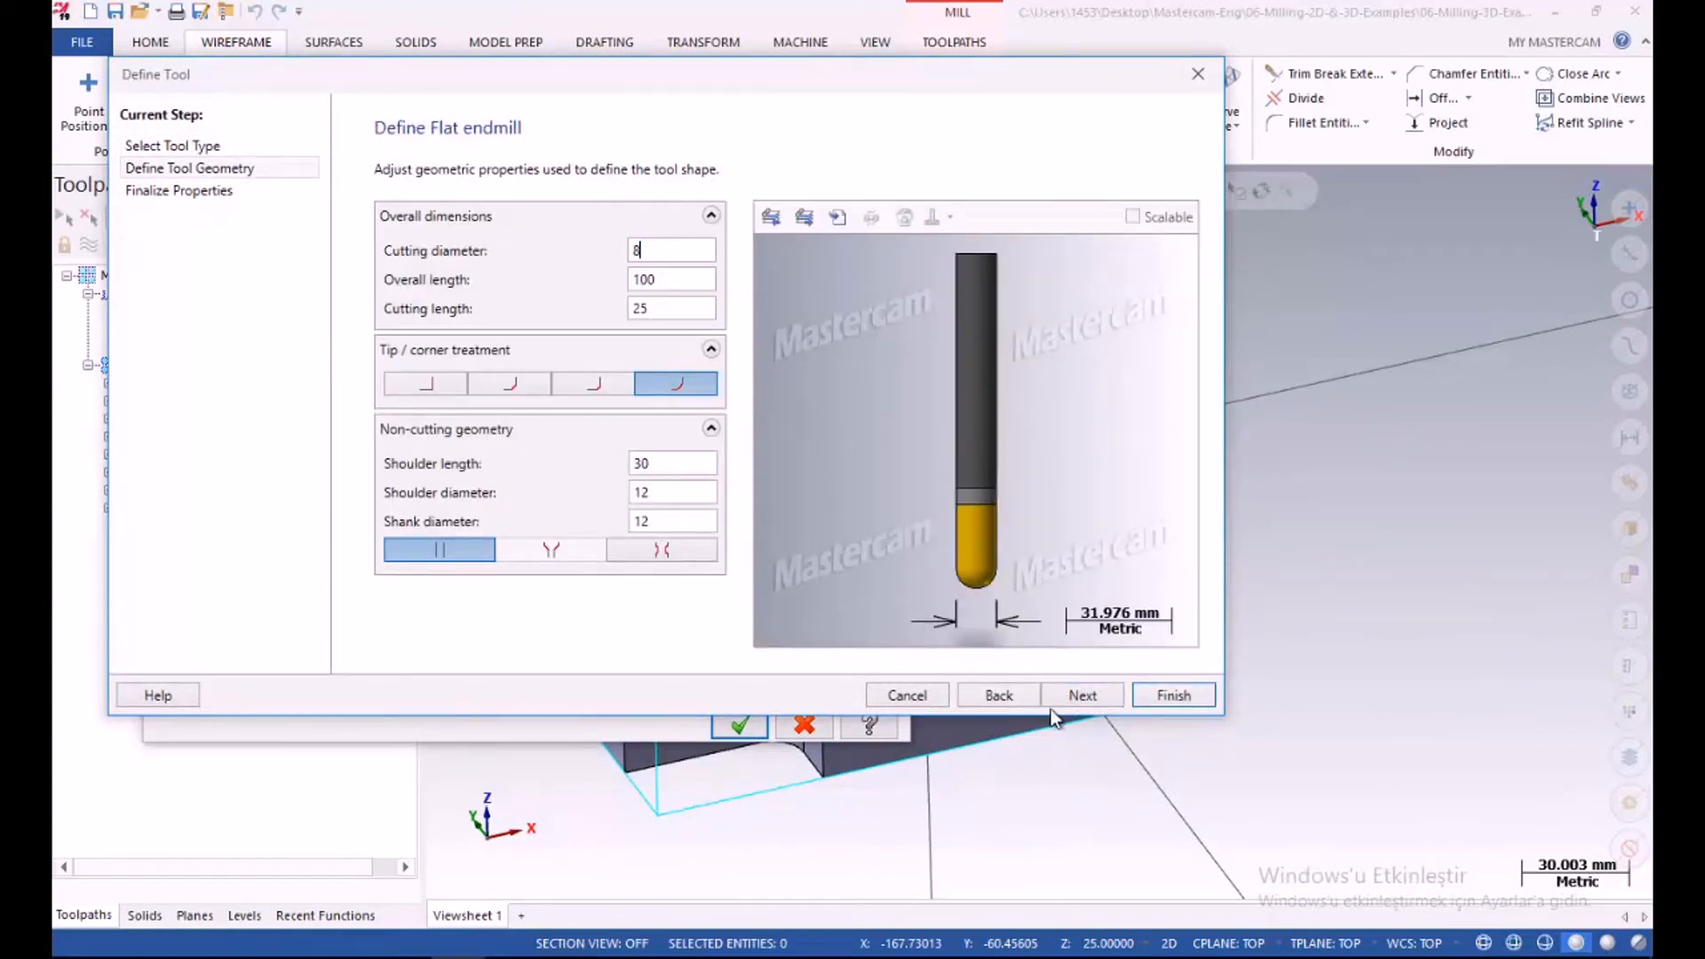
click(1083, 695)
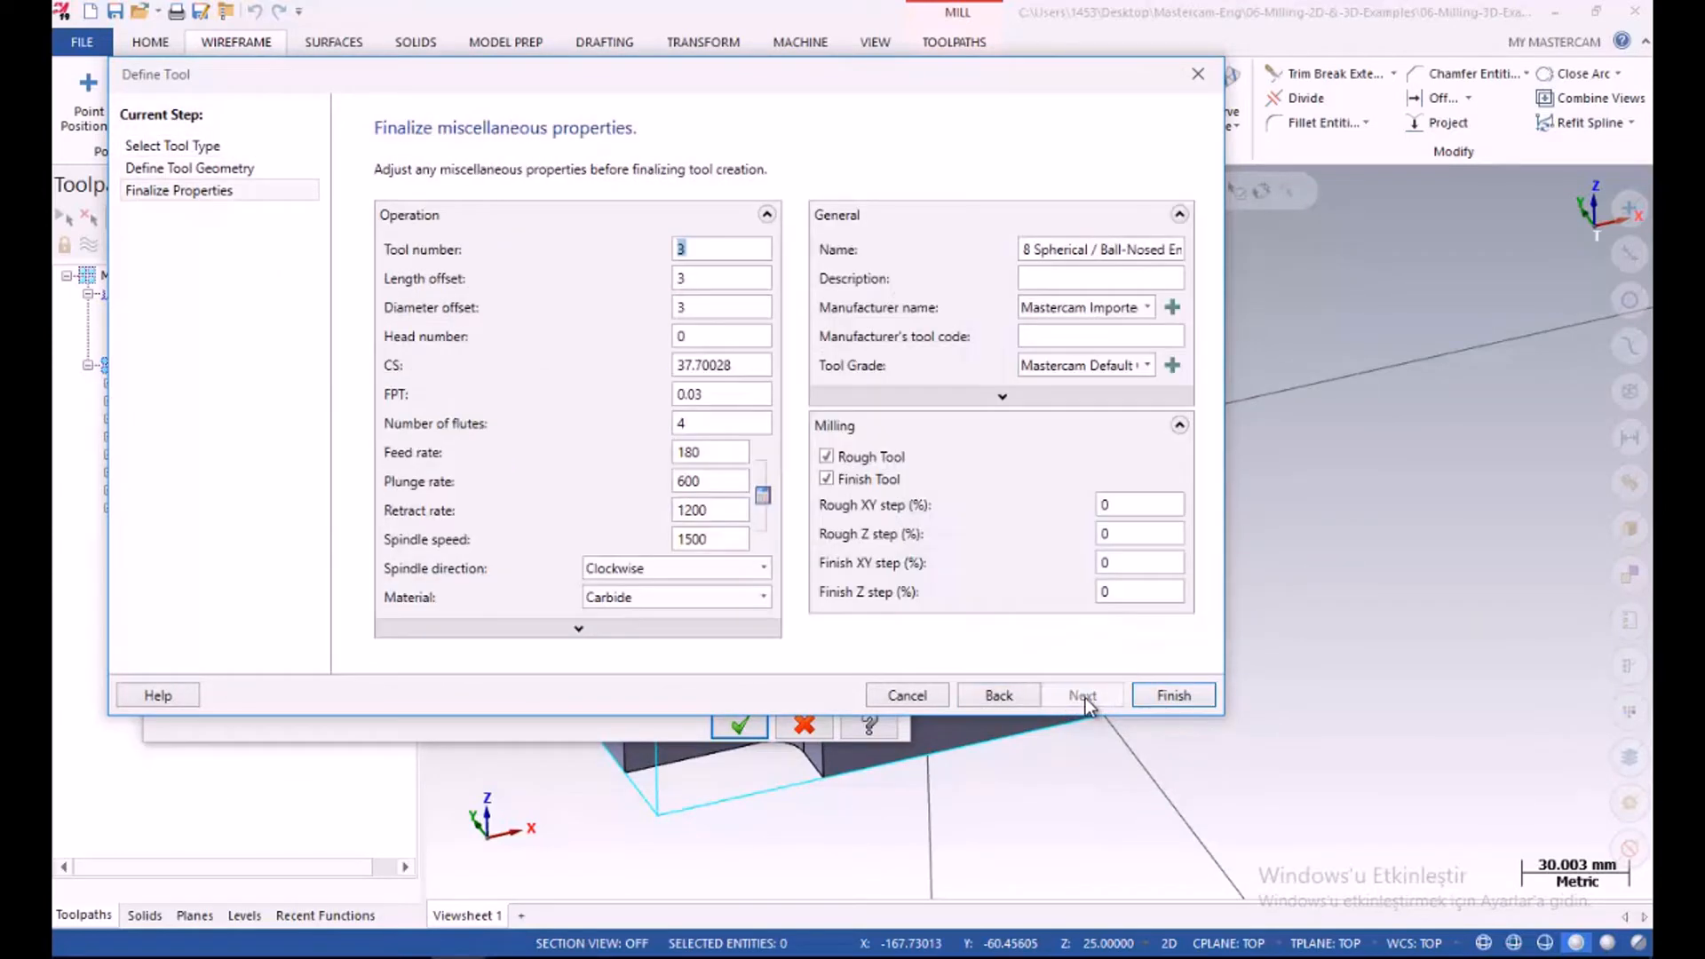
click(1158, 699)
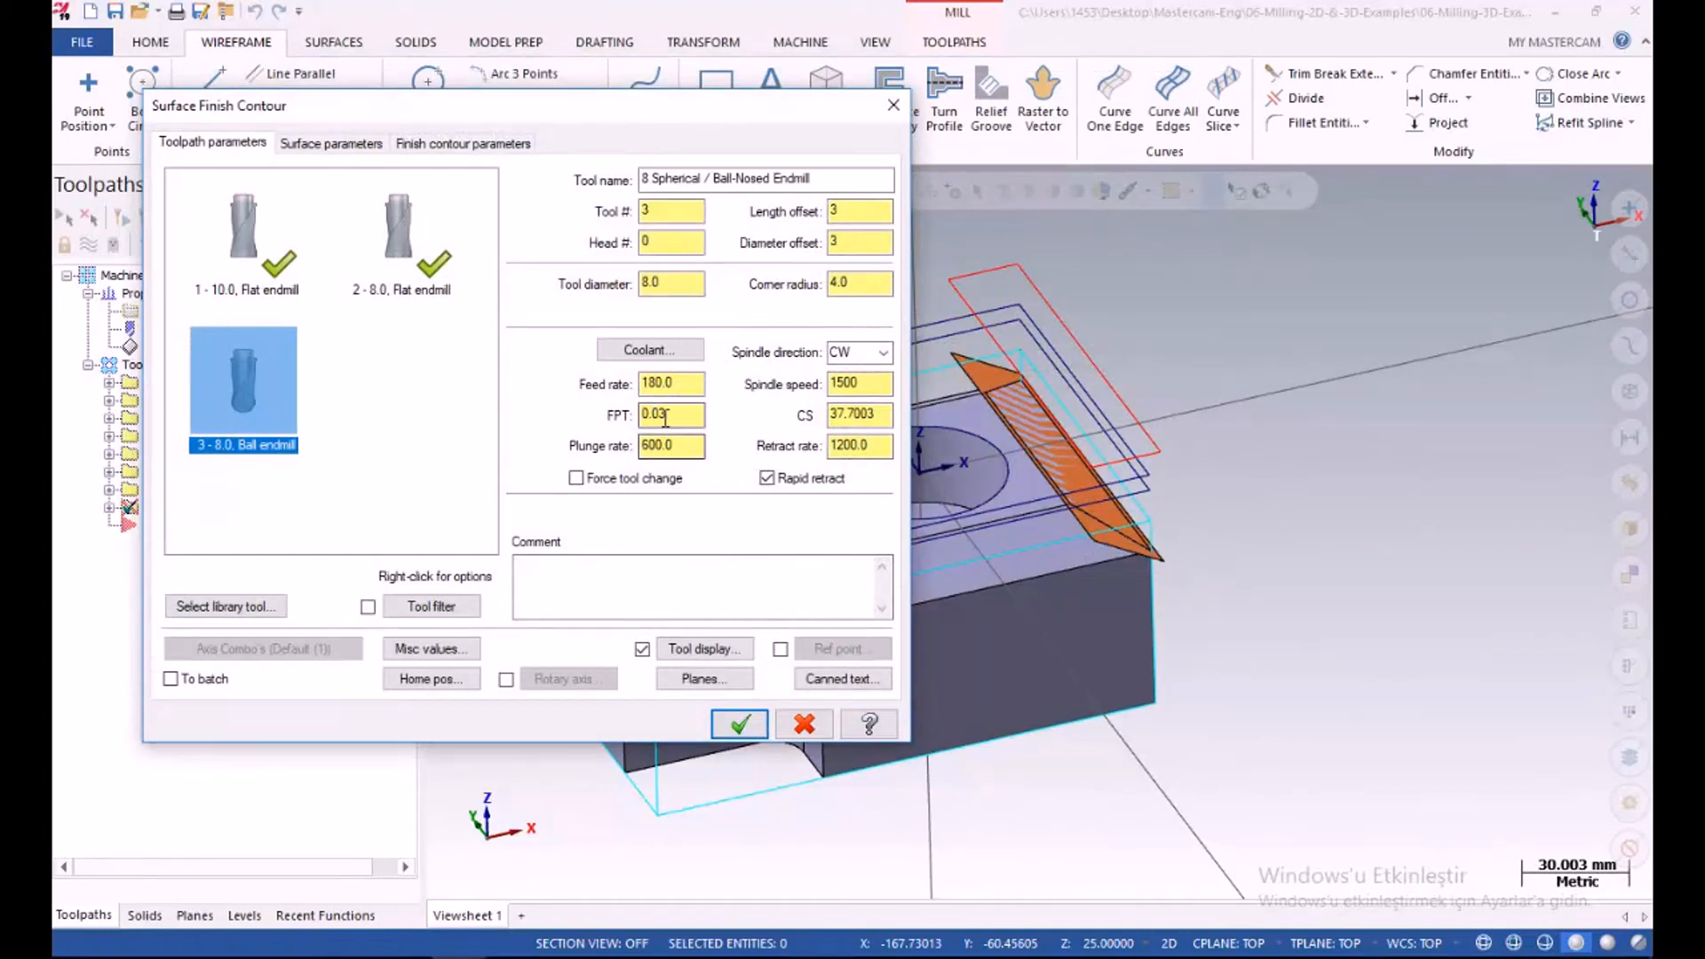
Set the ball endmill's feed per tooth to 0.15 and its cutting speed (CS) to 180
mouse_move(680, 417)
mouse_down()
mouse_move(659, 418)
mouse_move(701, 423)
mouse_up()
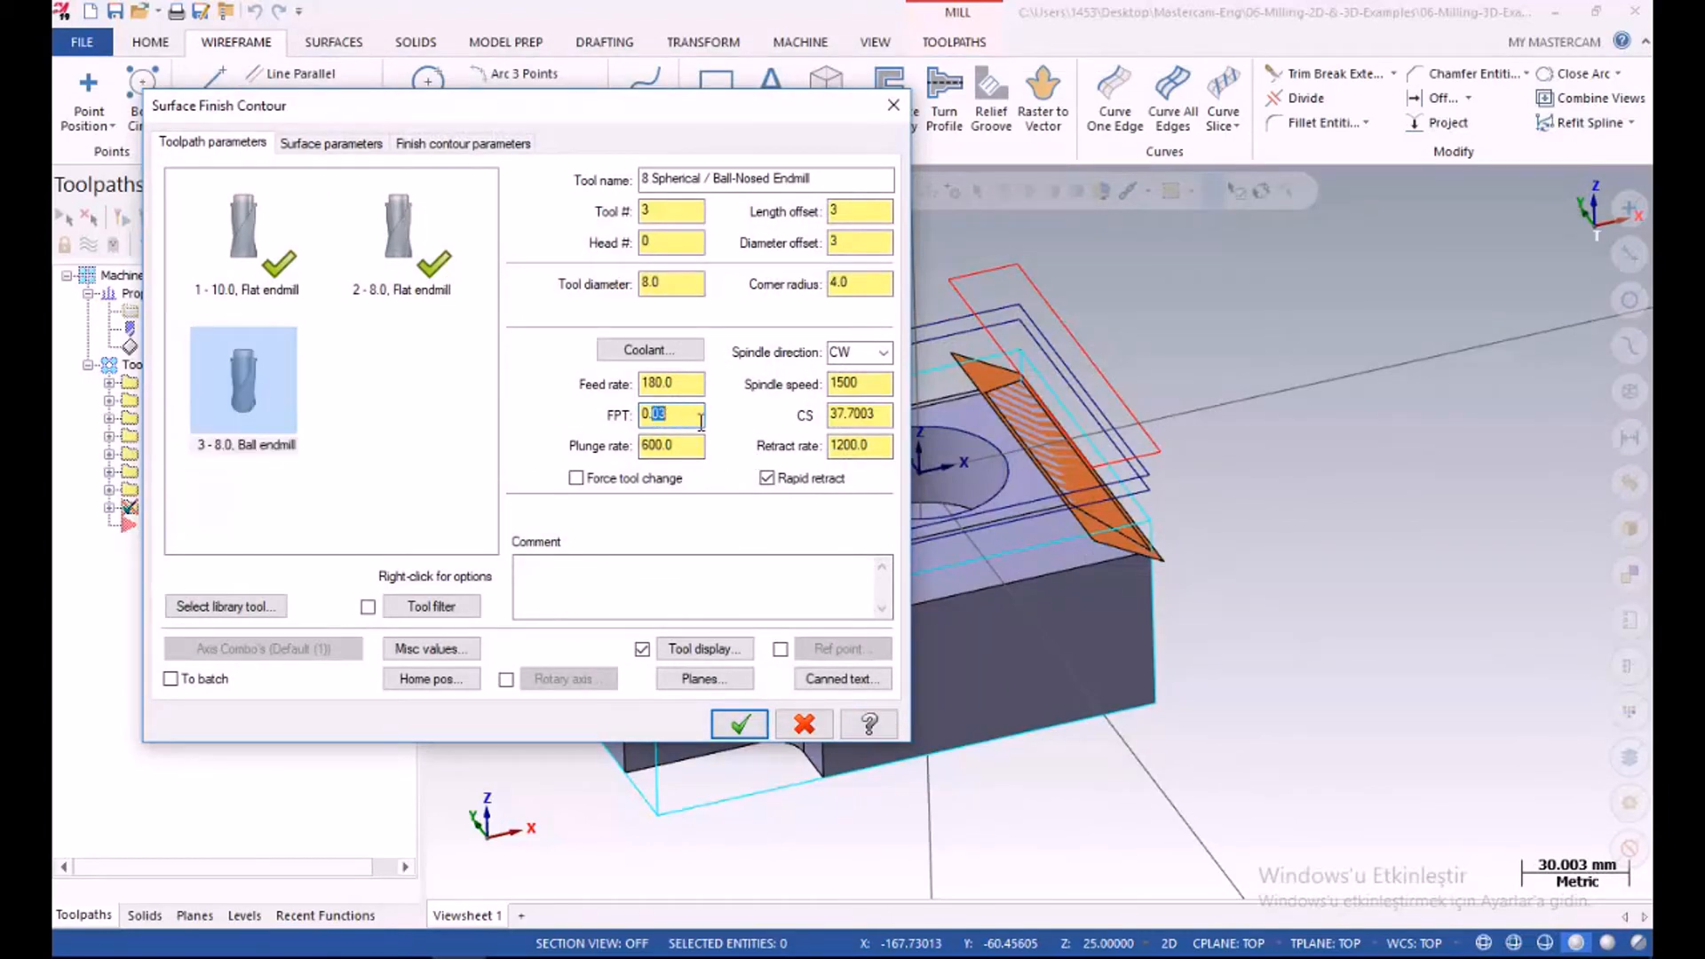
text(15)
click(842, 418)
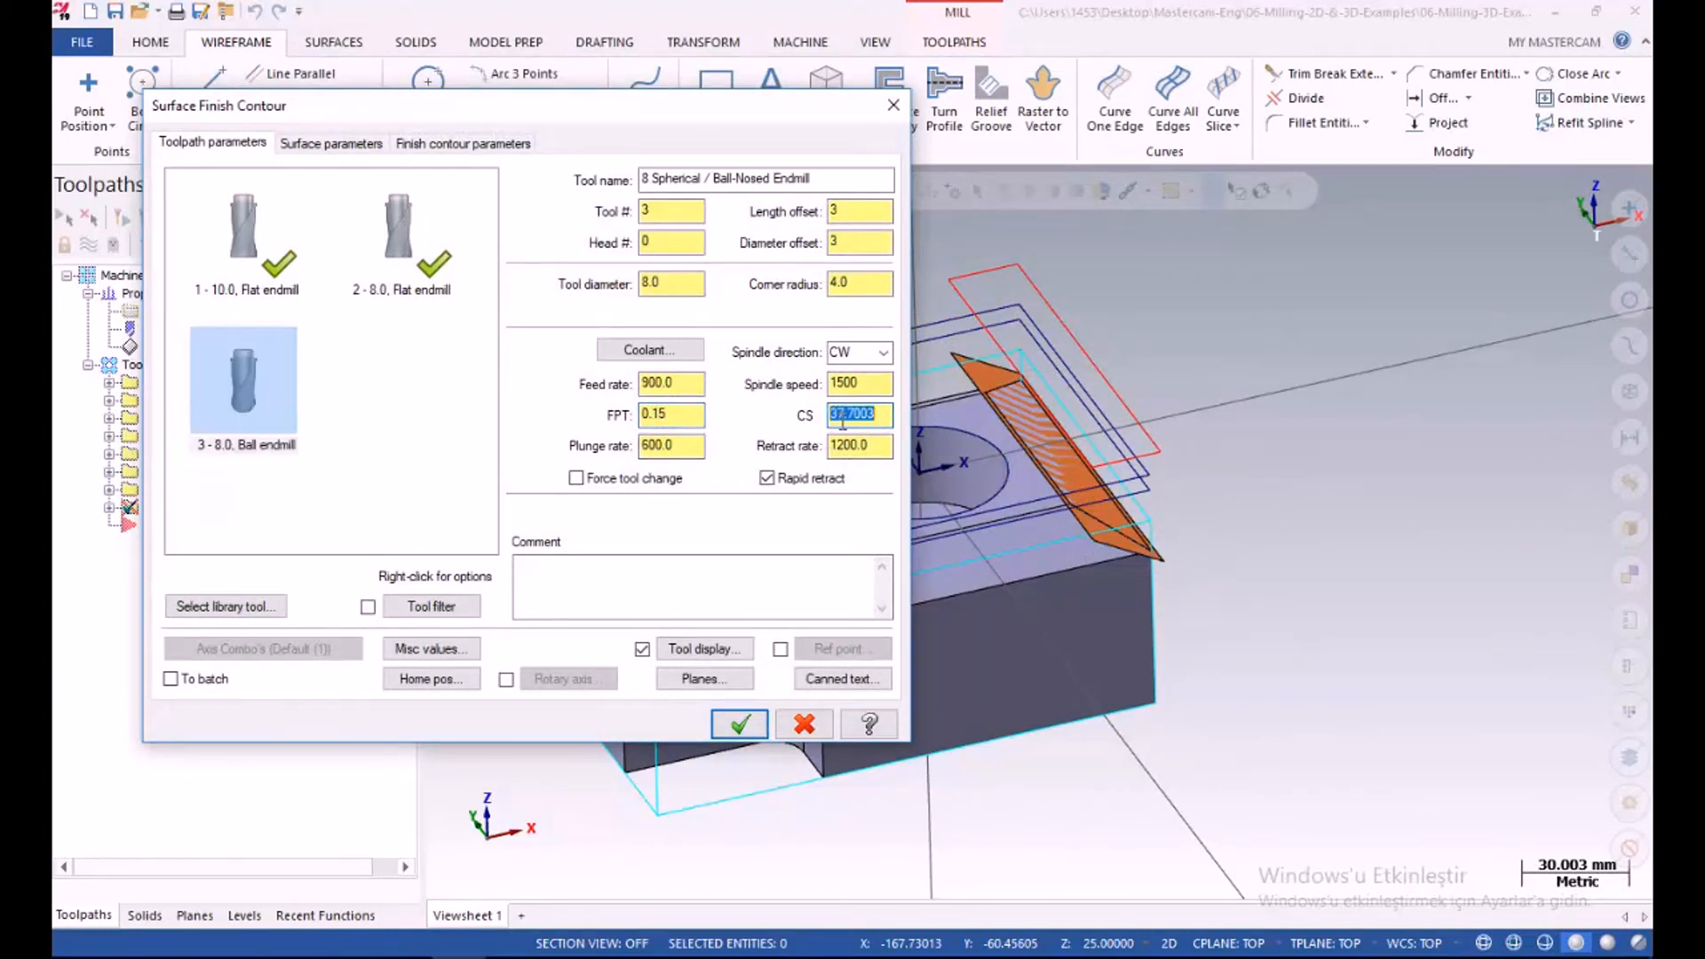
text(180)
click(858, 444)
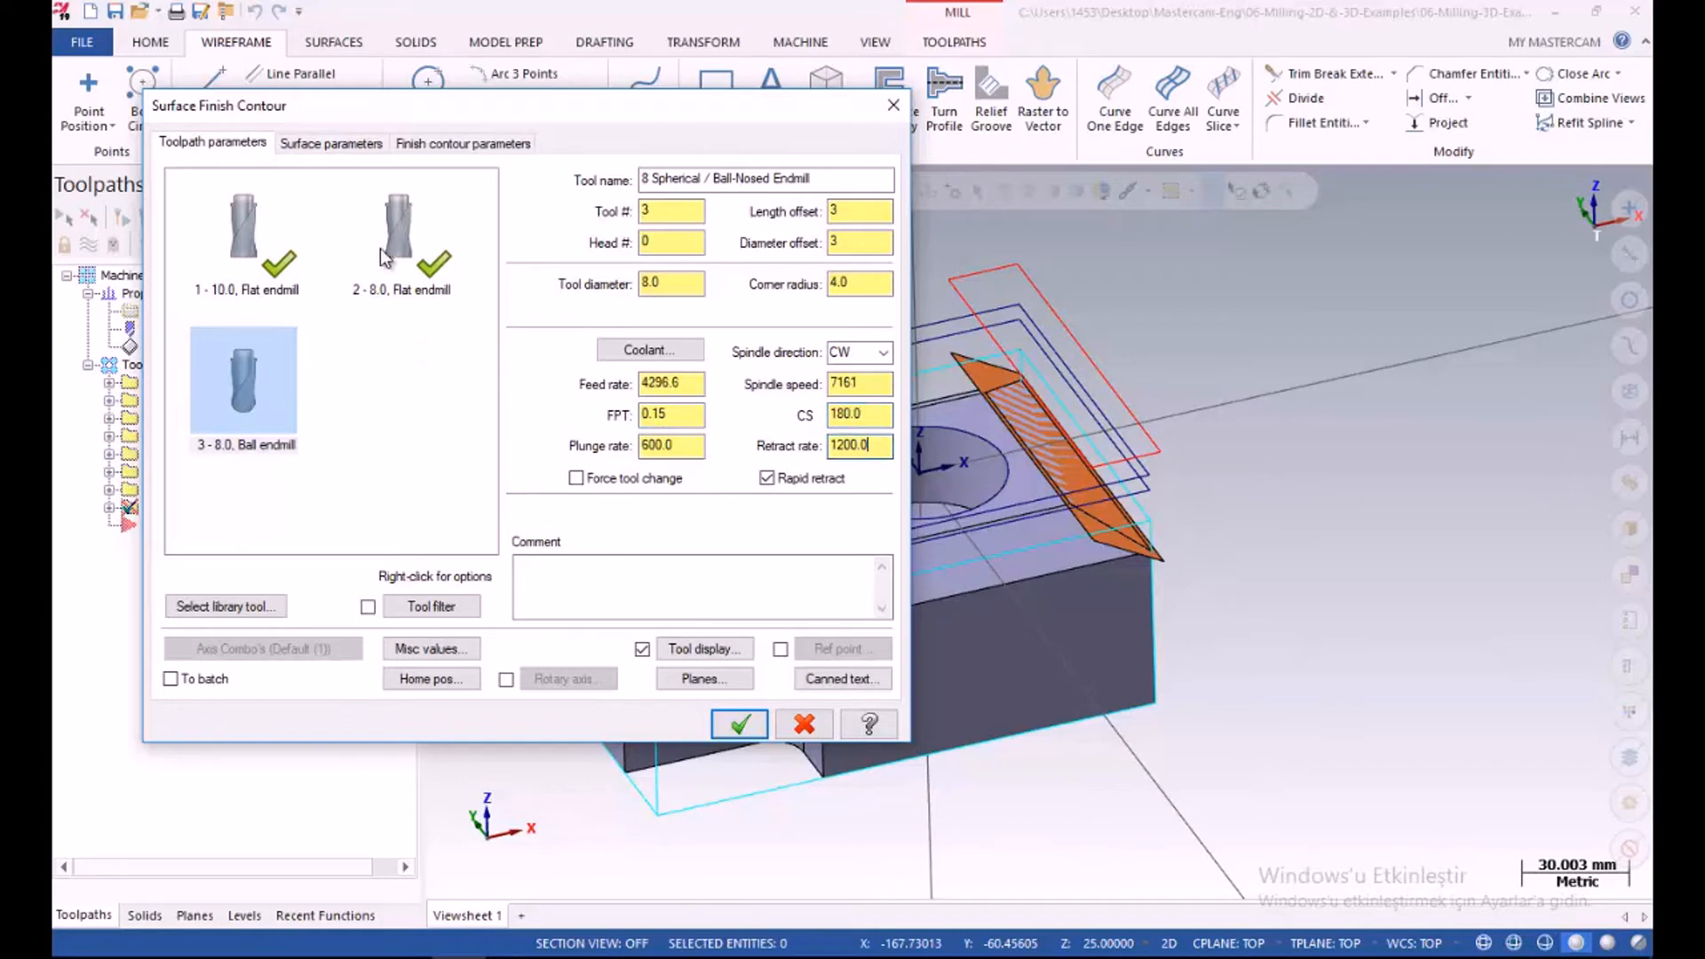
Enable clearance at an absolute 5, and set the incremental retract to 3 and the incremental feed plane to 1
click(332, 148)
click(530, 286)
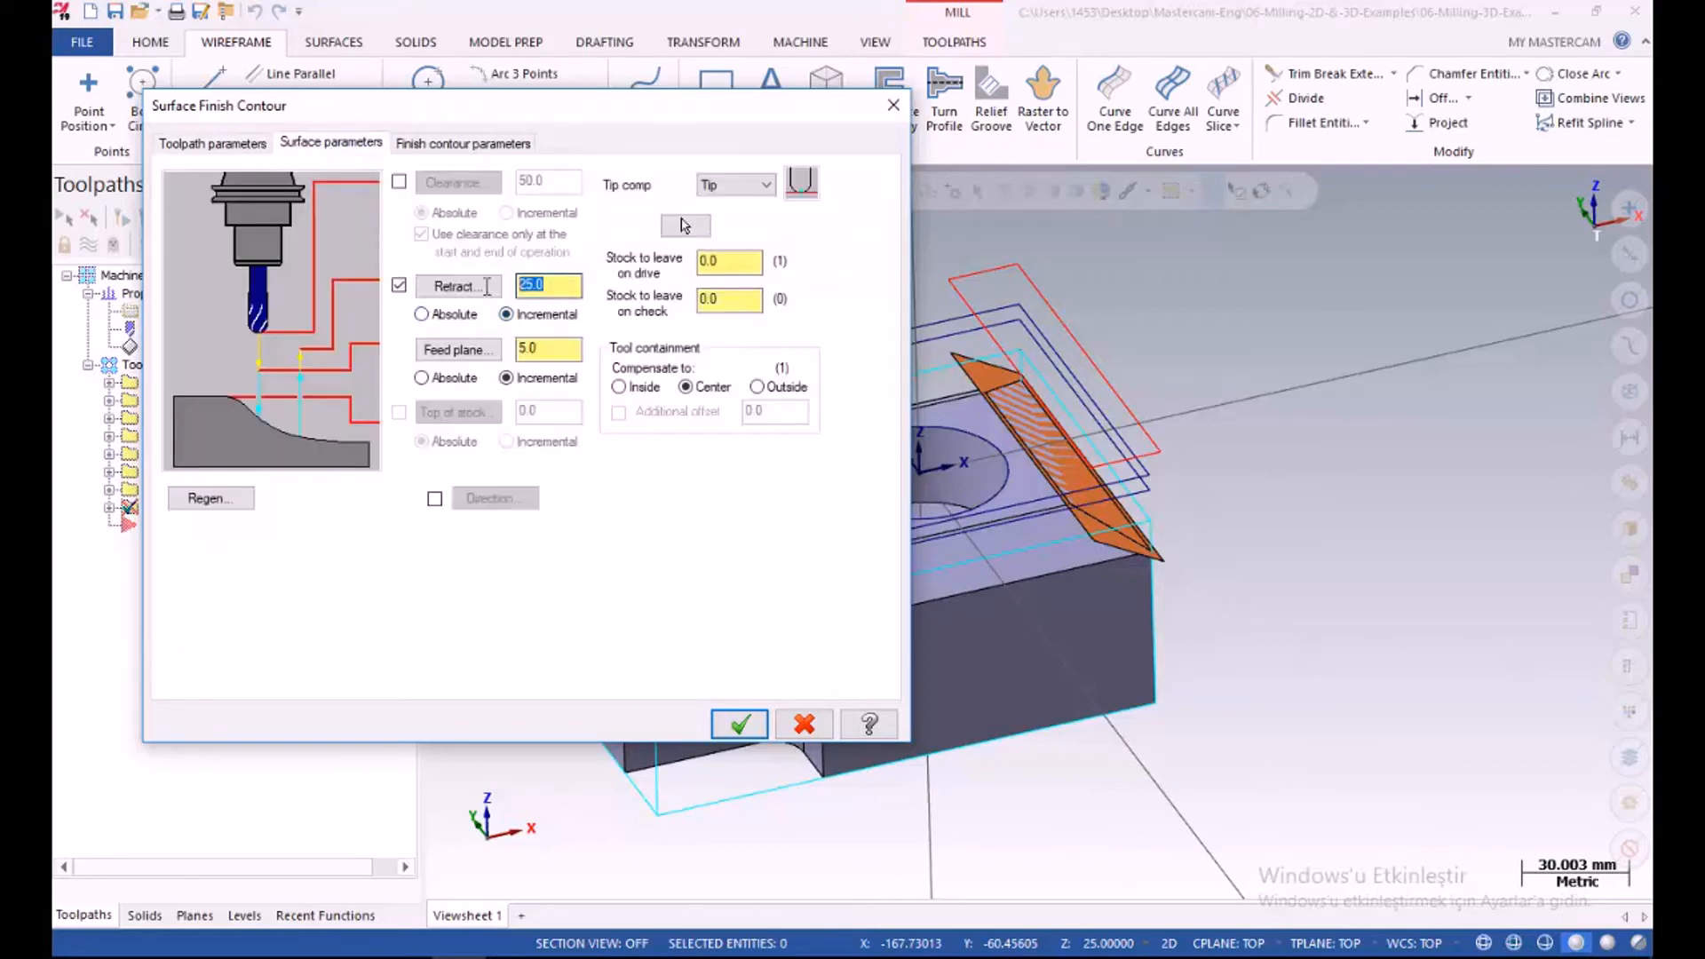
text(3.0)
click(399, 181)
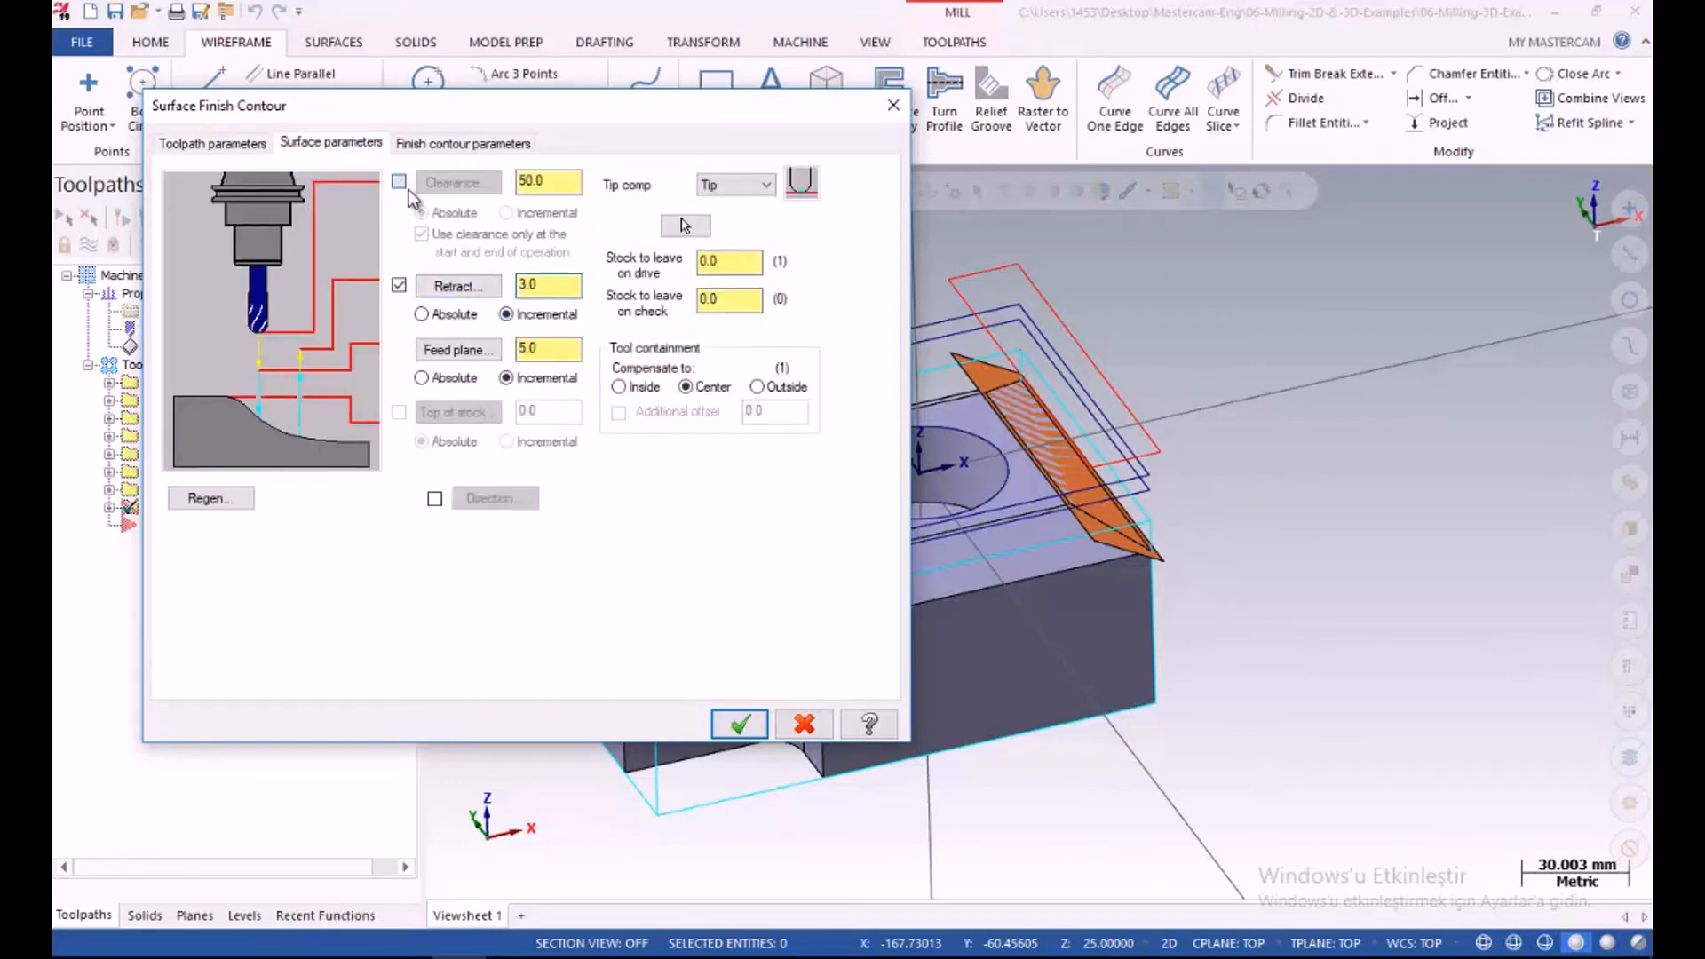
double_click(556, 182)
text(5)
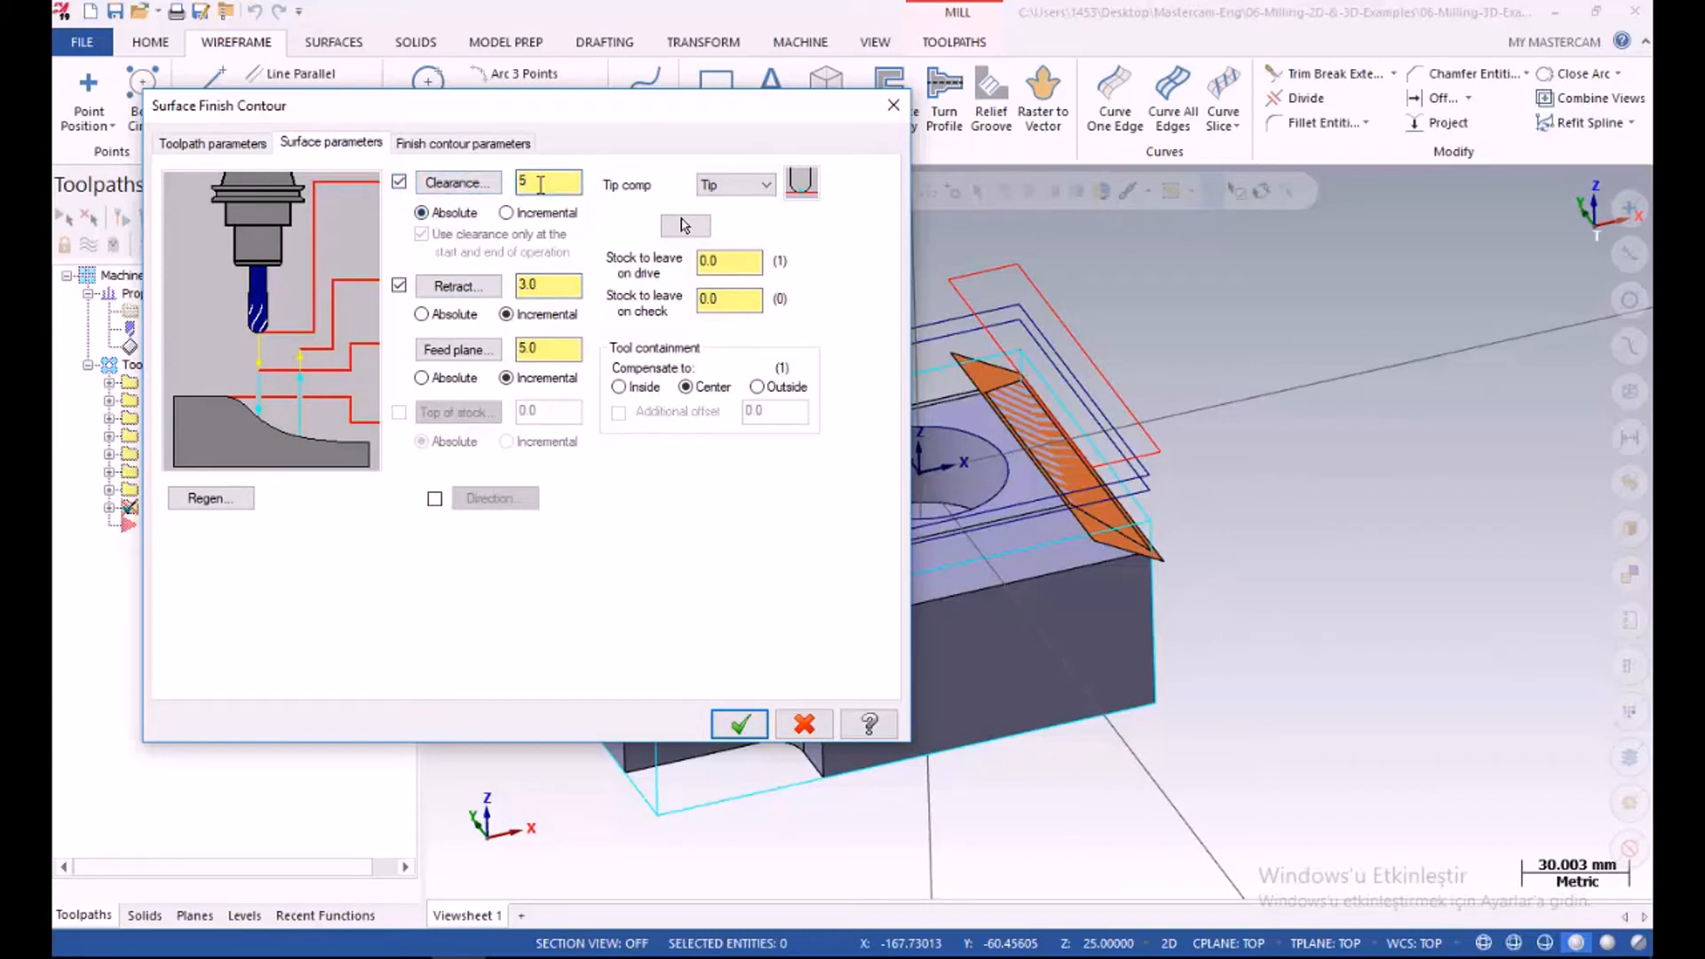
drag(542, 285, 496, 285)
drag(557, 357, 495, 357)
text(1)
Review the stock to leave on drive and check surfaces, the tool settings, and the tool containment compensation
double_click(726, 269)
double_click(727, 307)
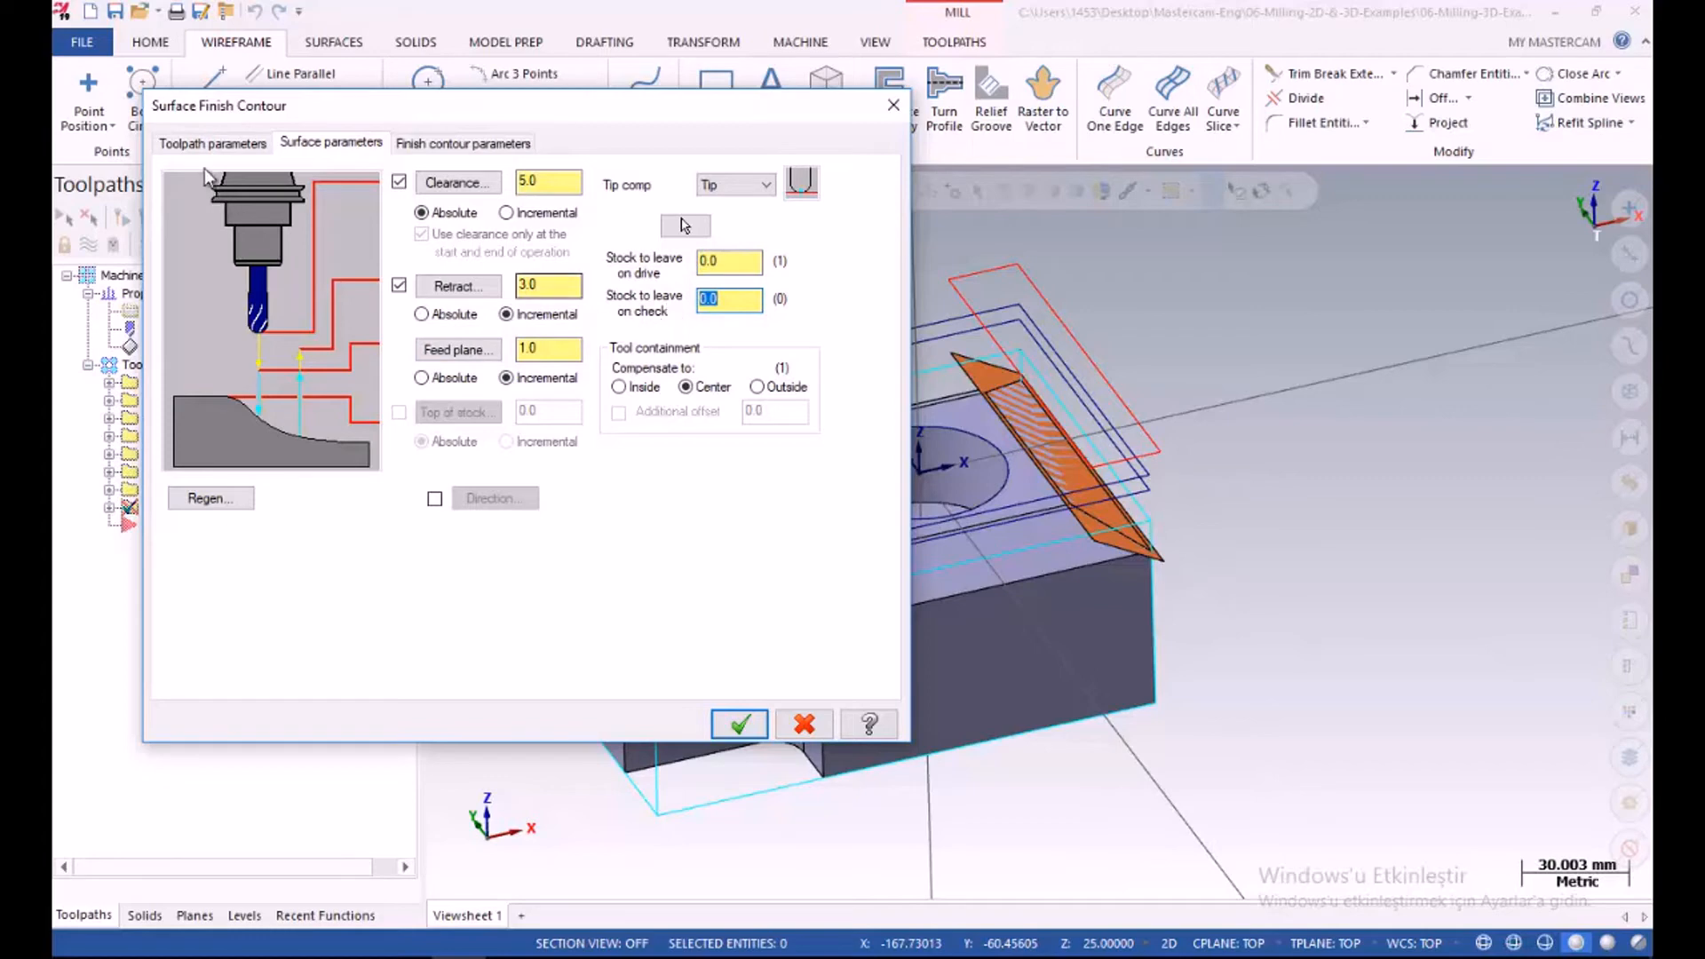
click(213, 143)
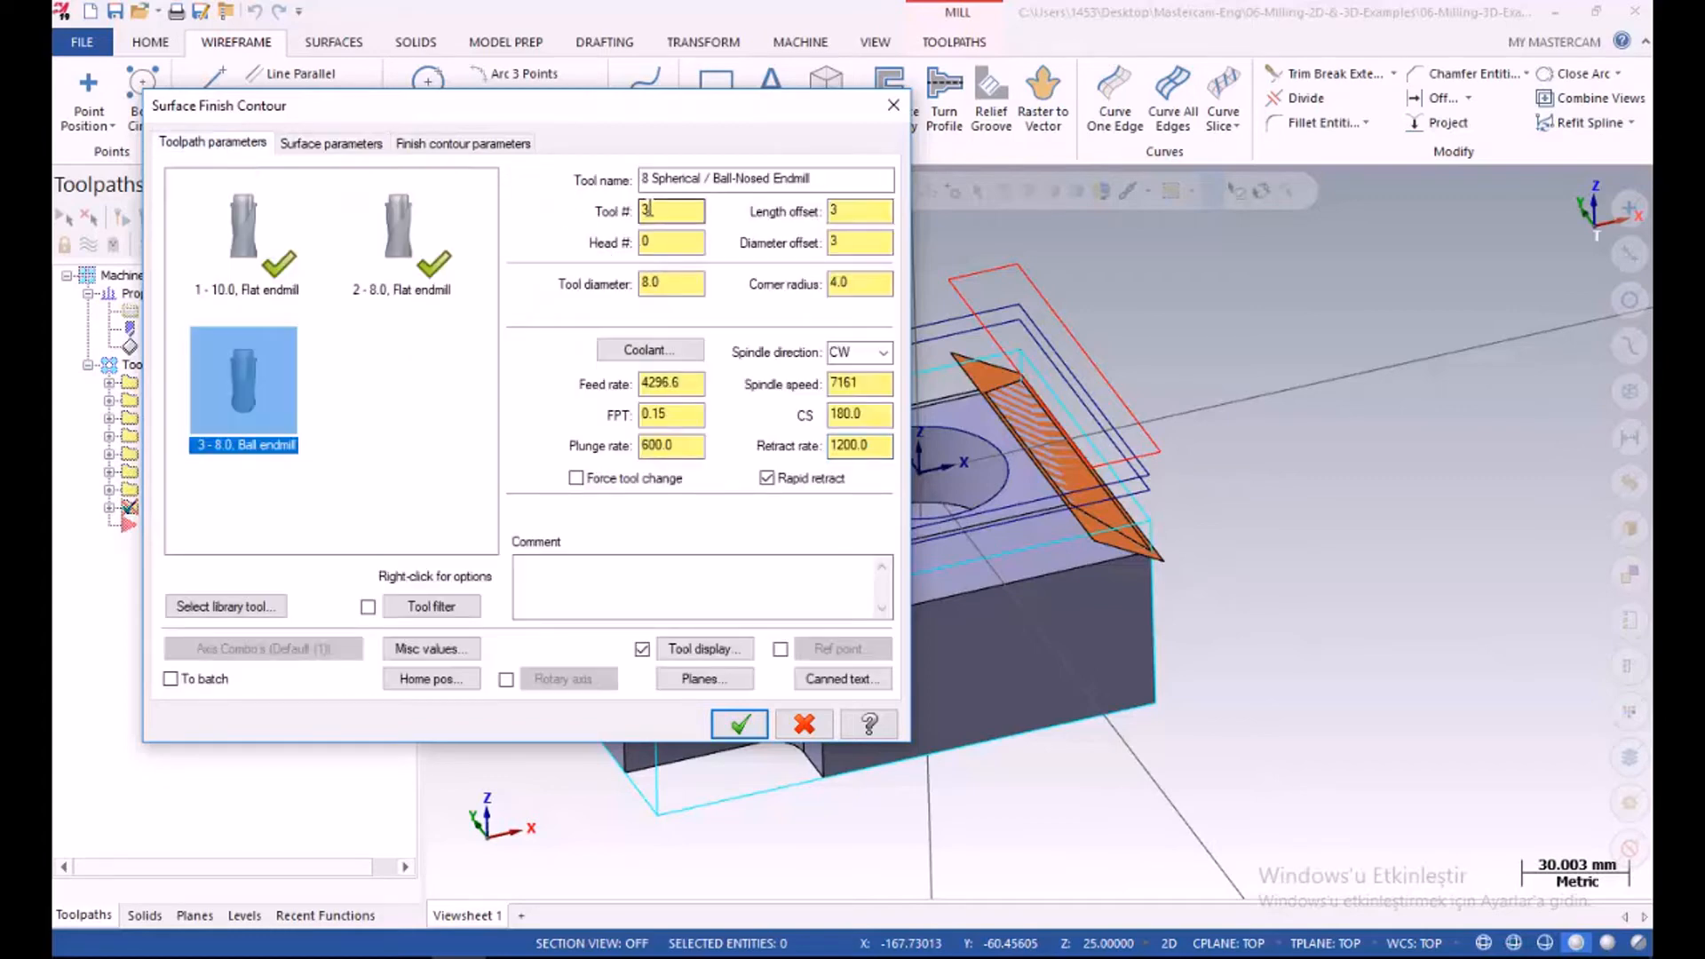
click(334, 145)
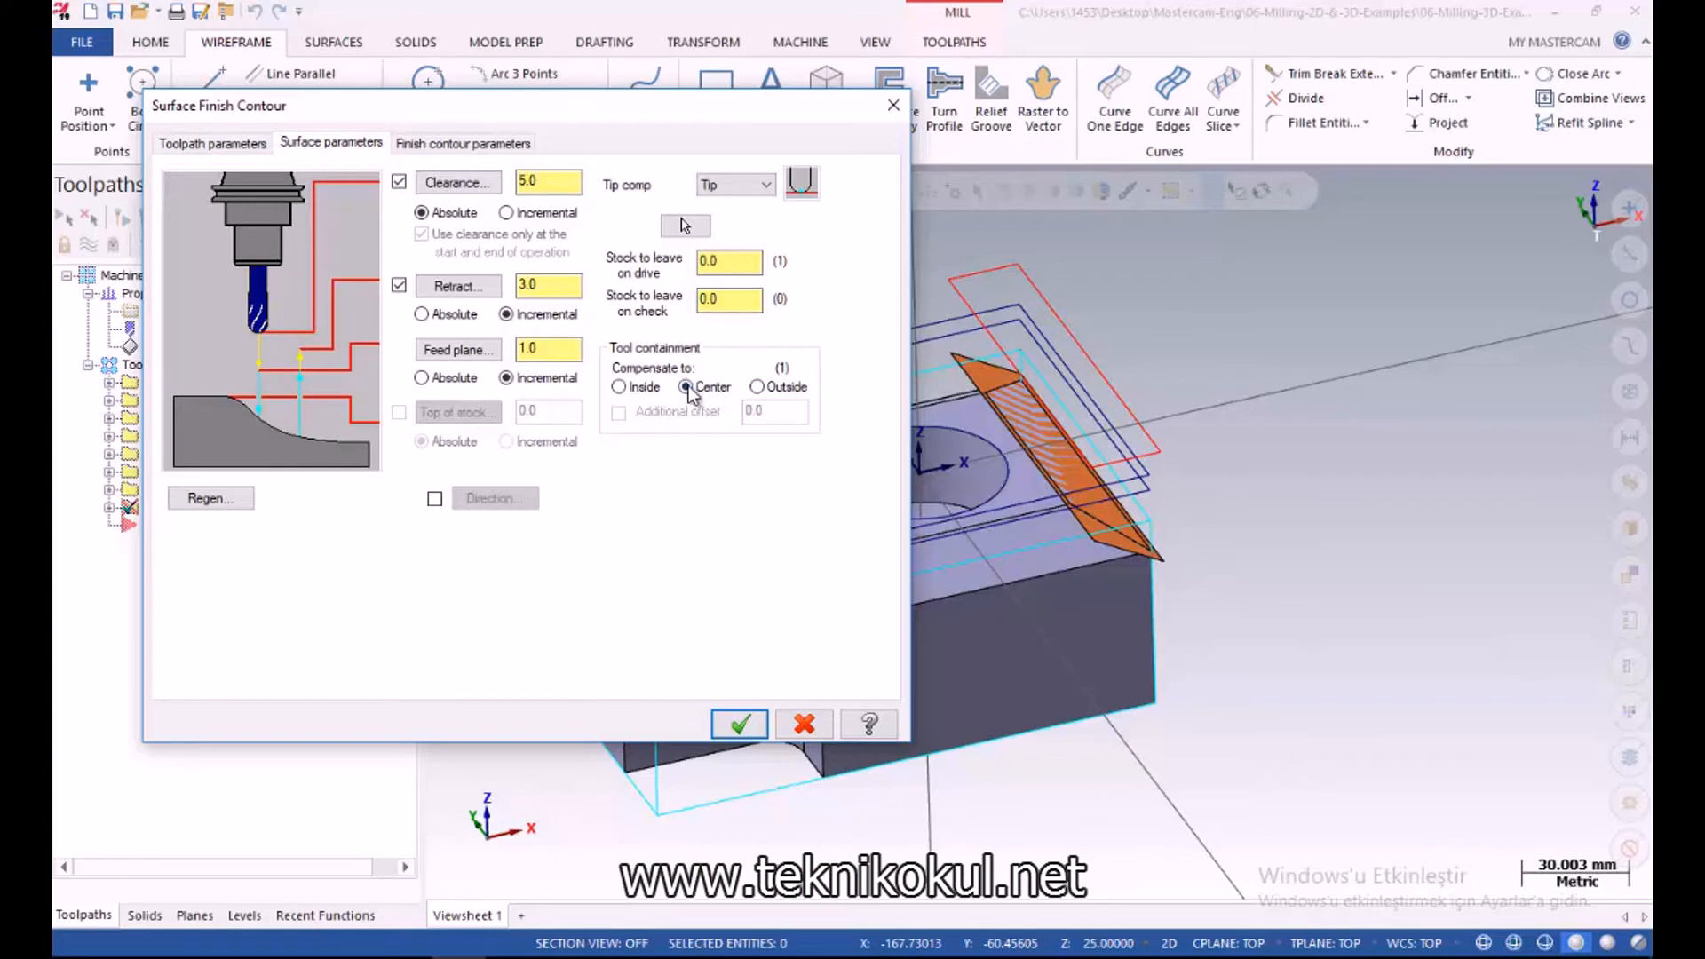
Set the maximum stepdown to 1, optimize the cut order, and choose Follow surface transitions, Zigzag open contours, and Conventional closed contours
click(440, 145)
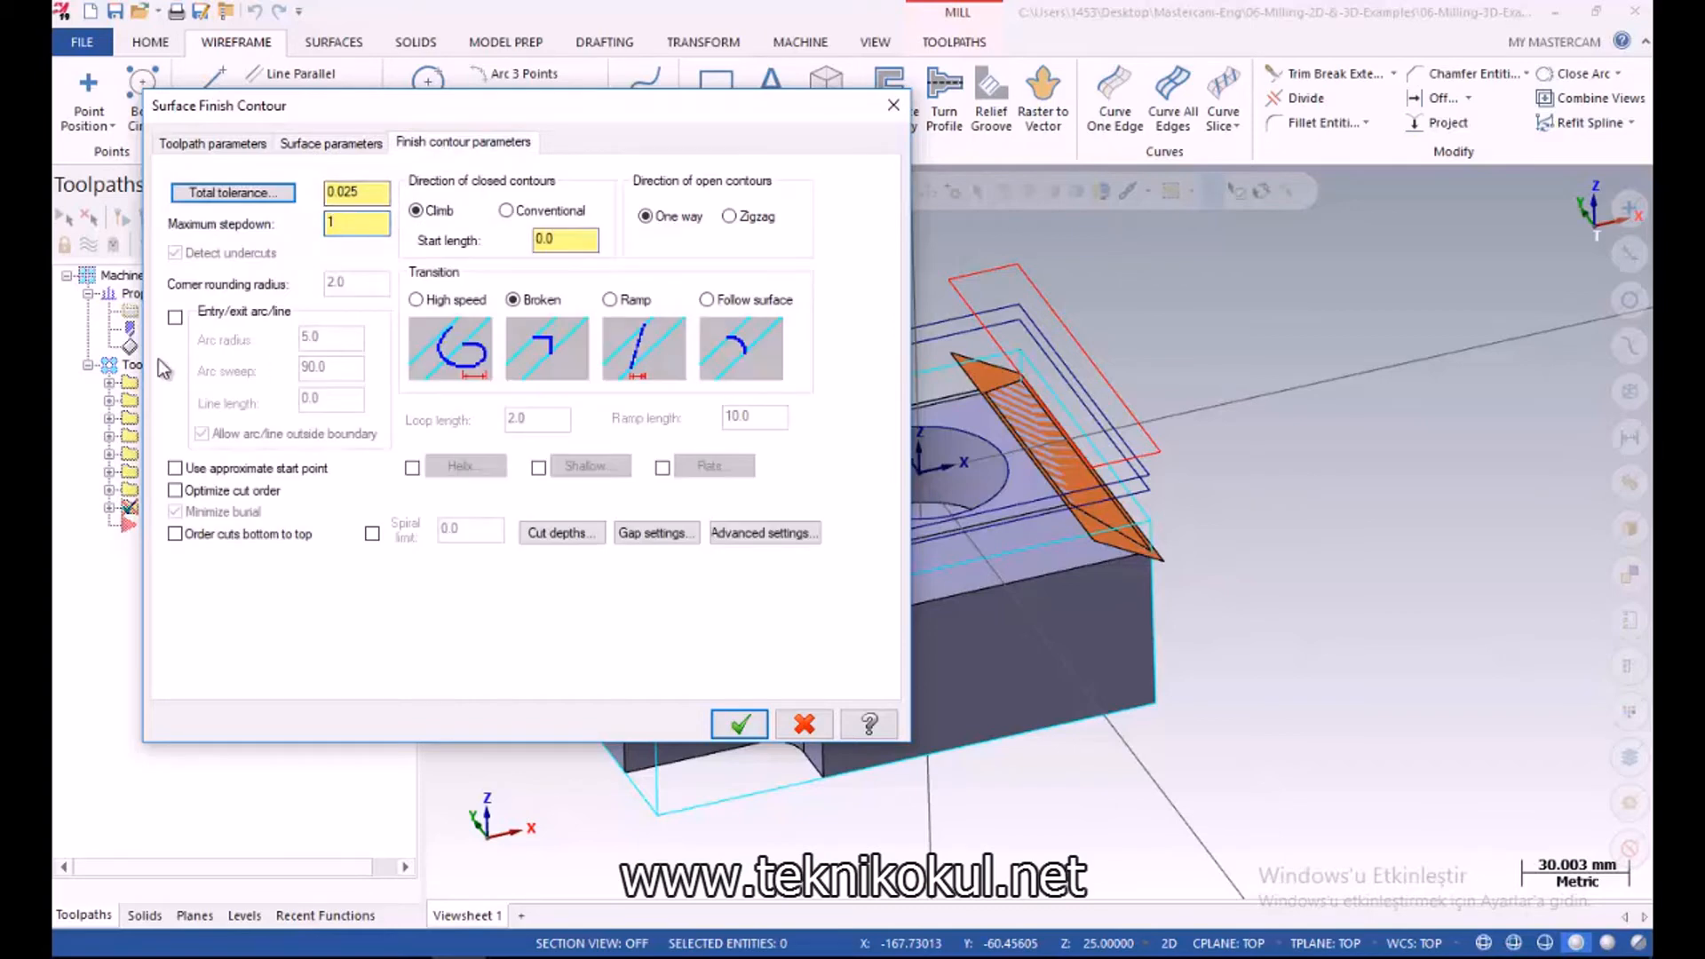
click(175, 492)
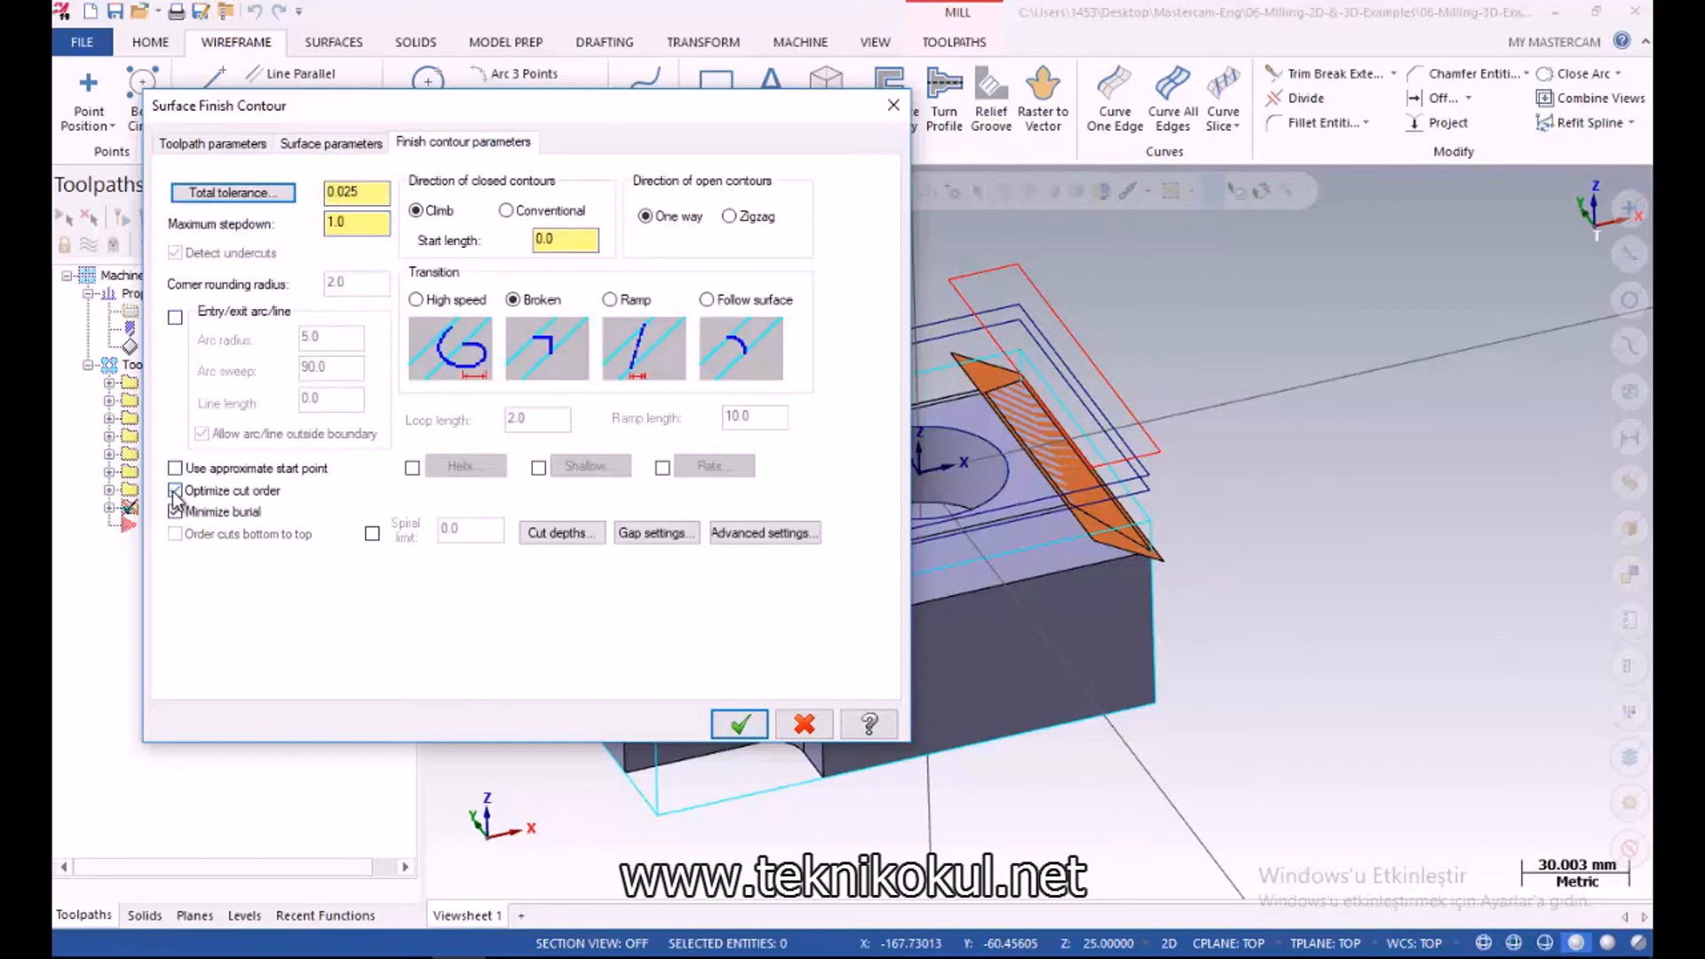
click(708, 300)
click(730, 218)
click(506, 213)
Configure the incremental cut depth adjustments for the finish contour and accept them
click(567, 535)
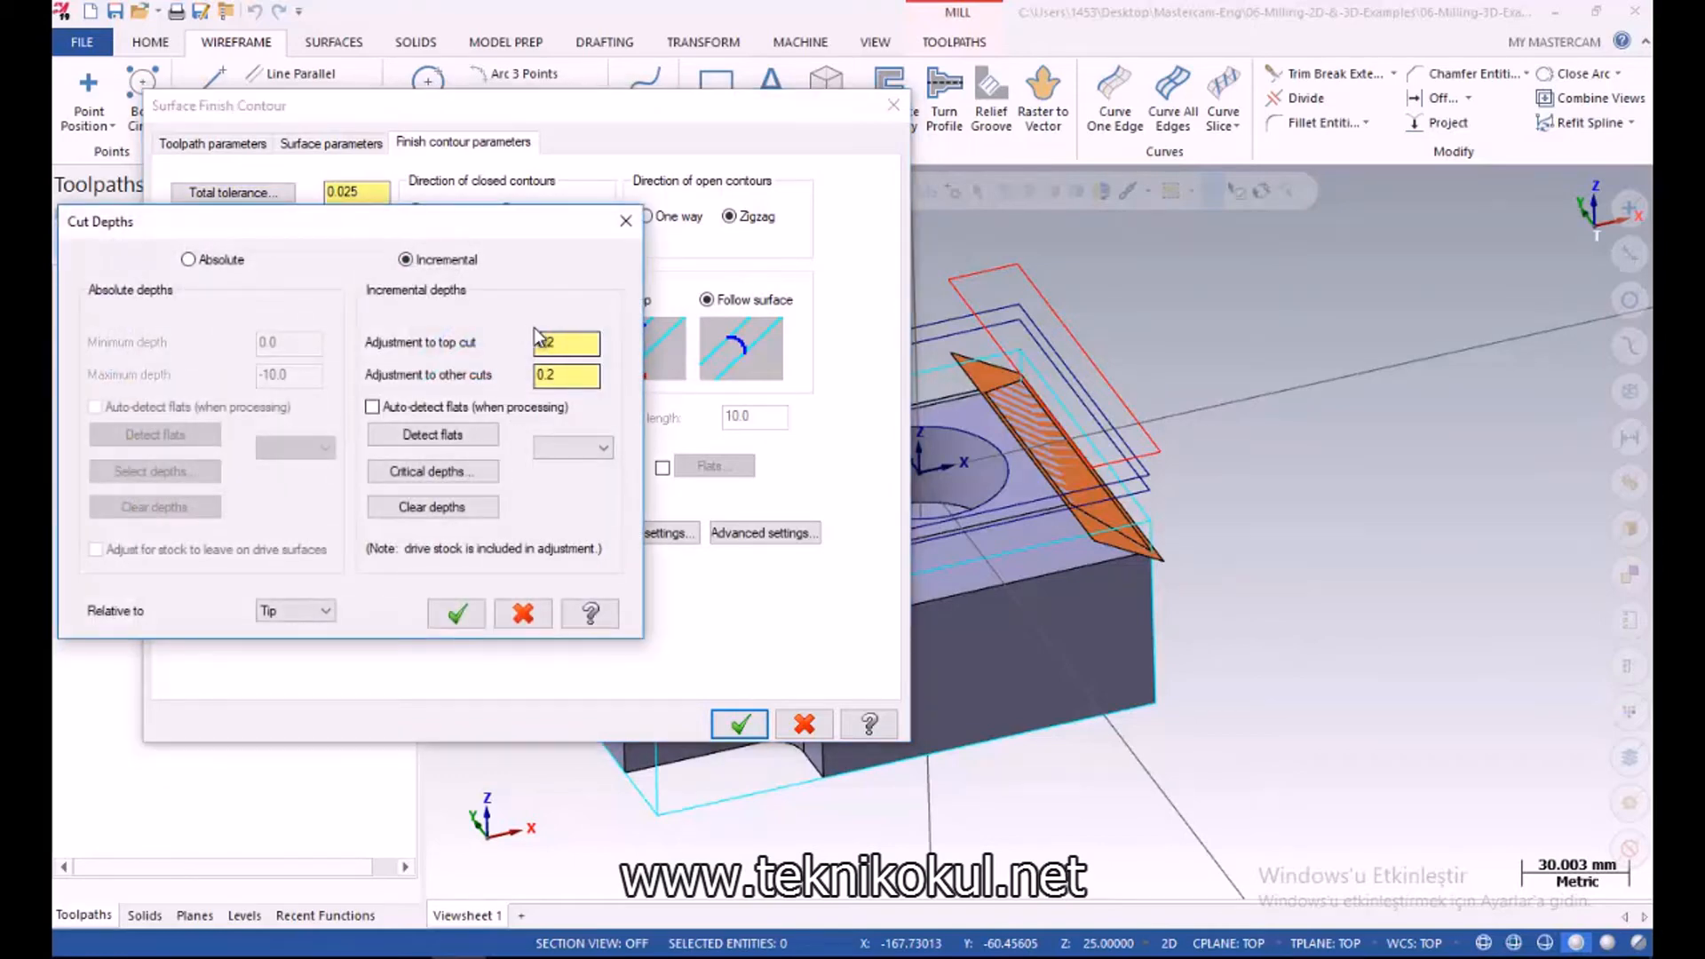
click(538, 374)
click(457, 613)
Define the gap size by distance and accept the Surface Finish Contour parameters to generate the toolpath
click(657, 537)
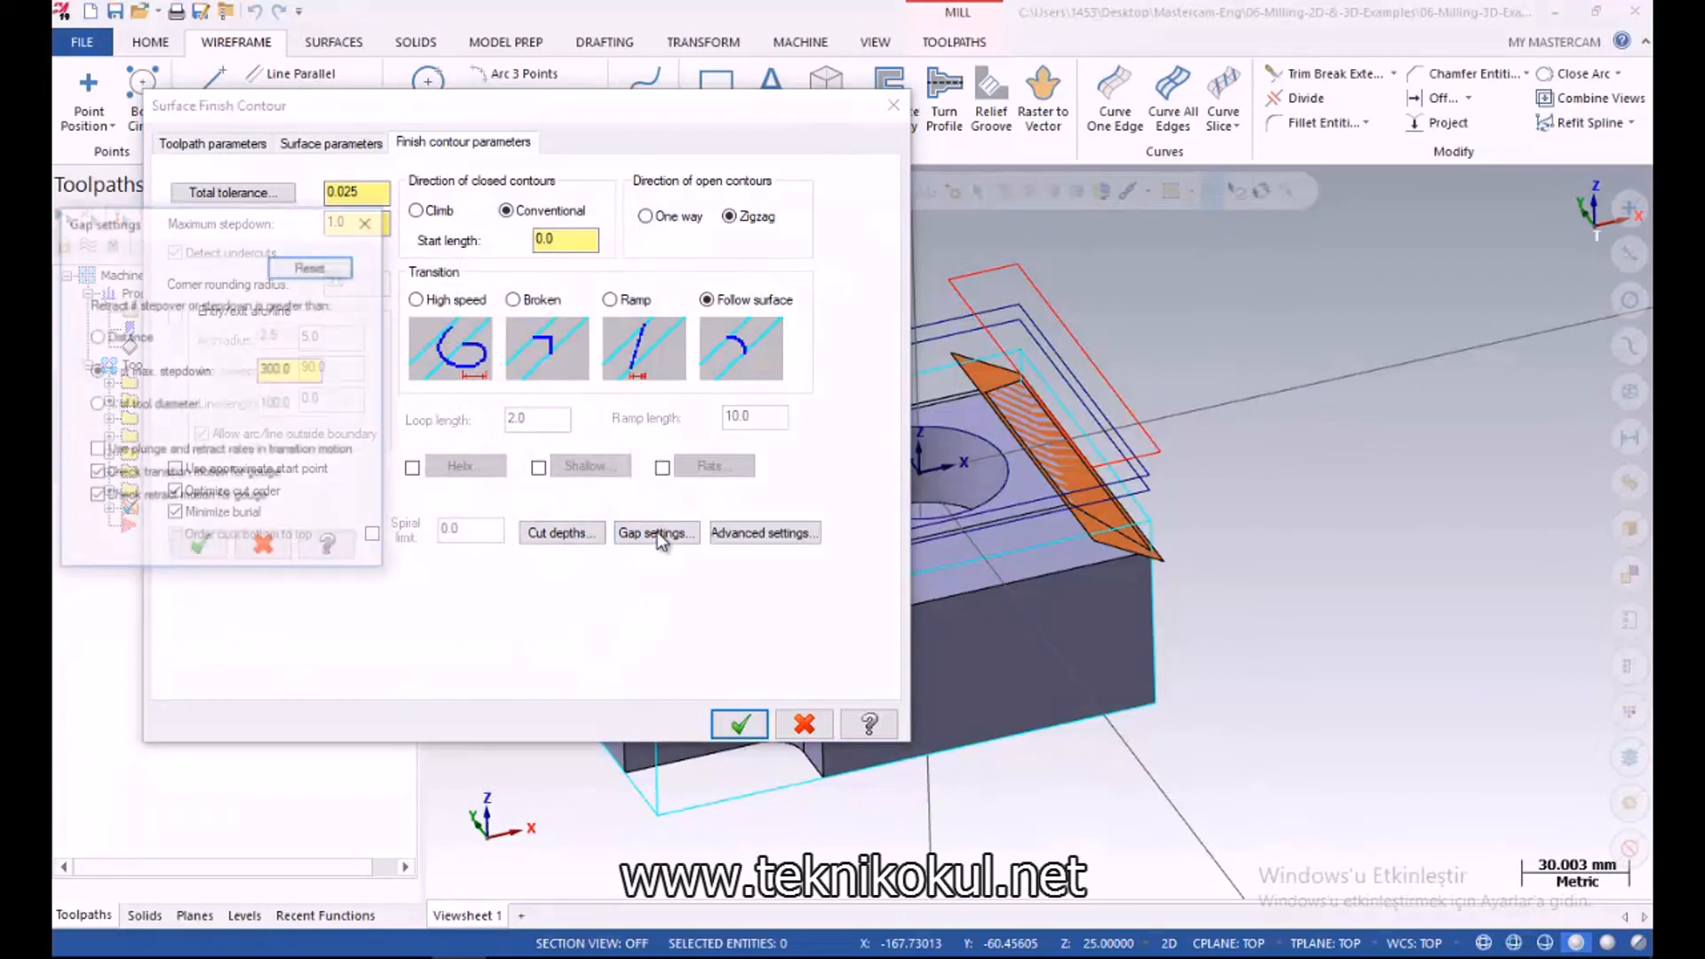
click(97, 338)
click(194, 547)
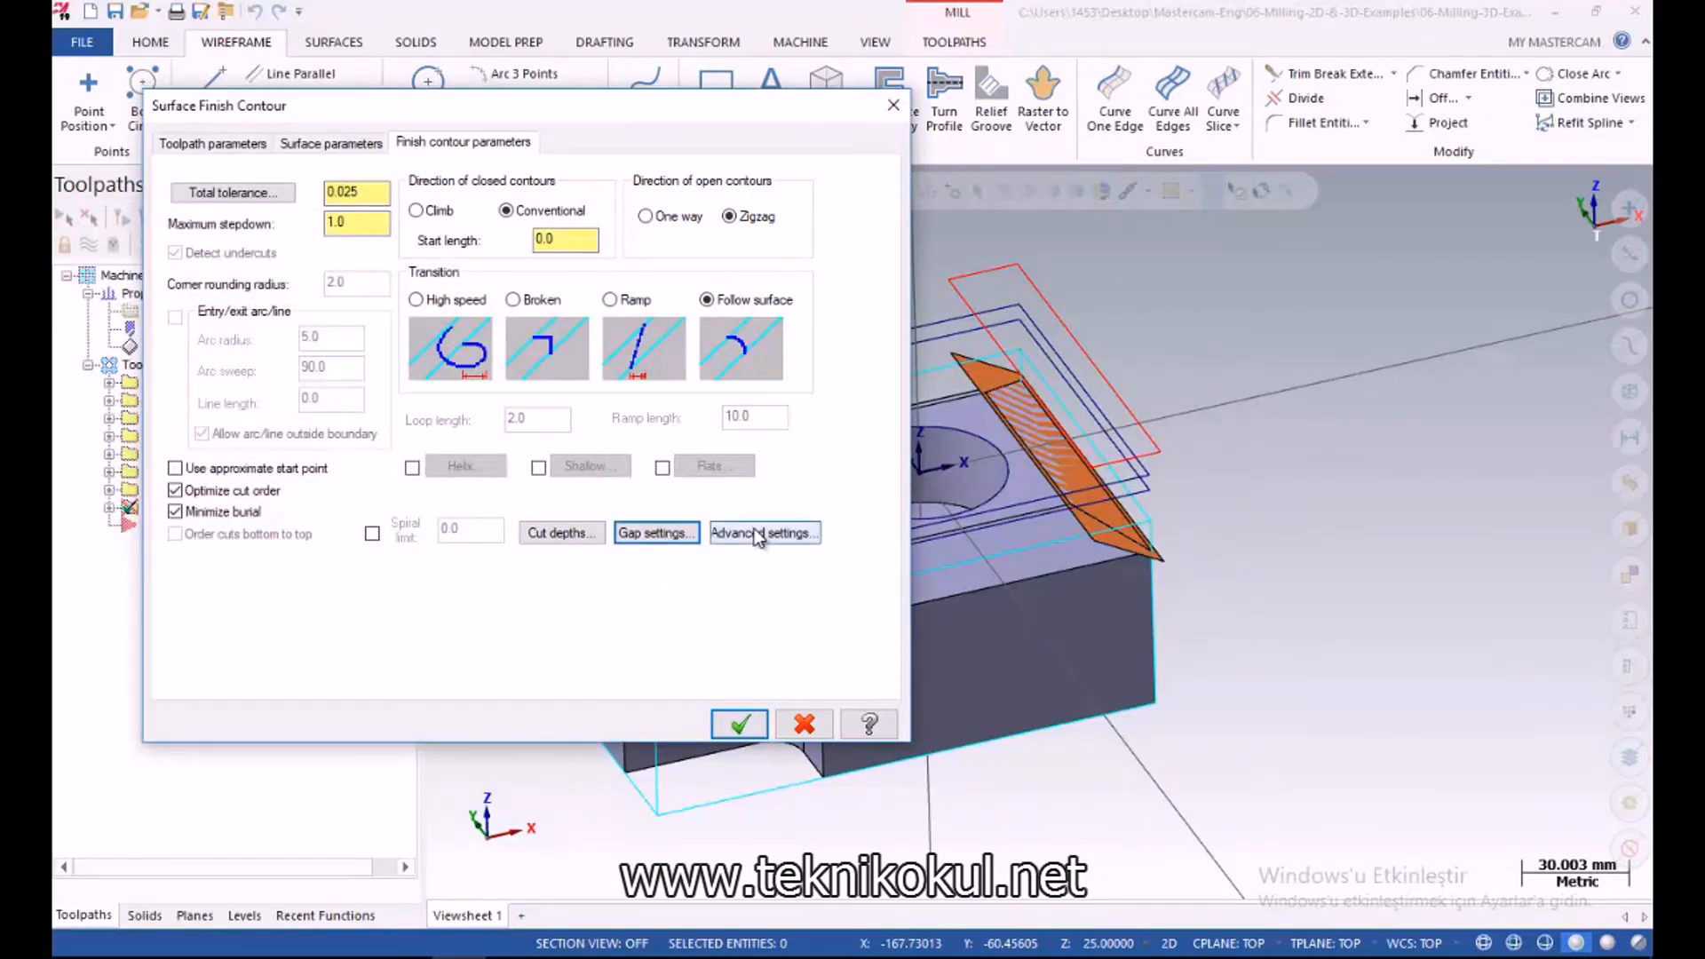
click(742, 724)
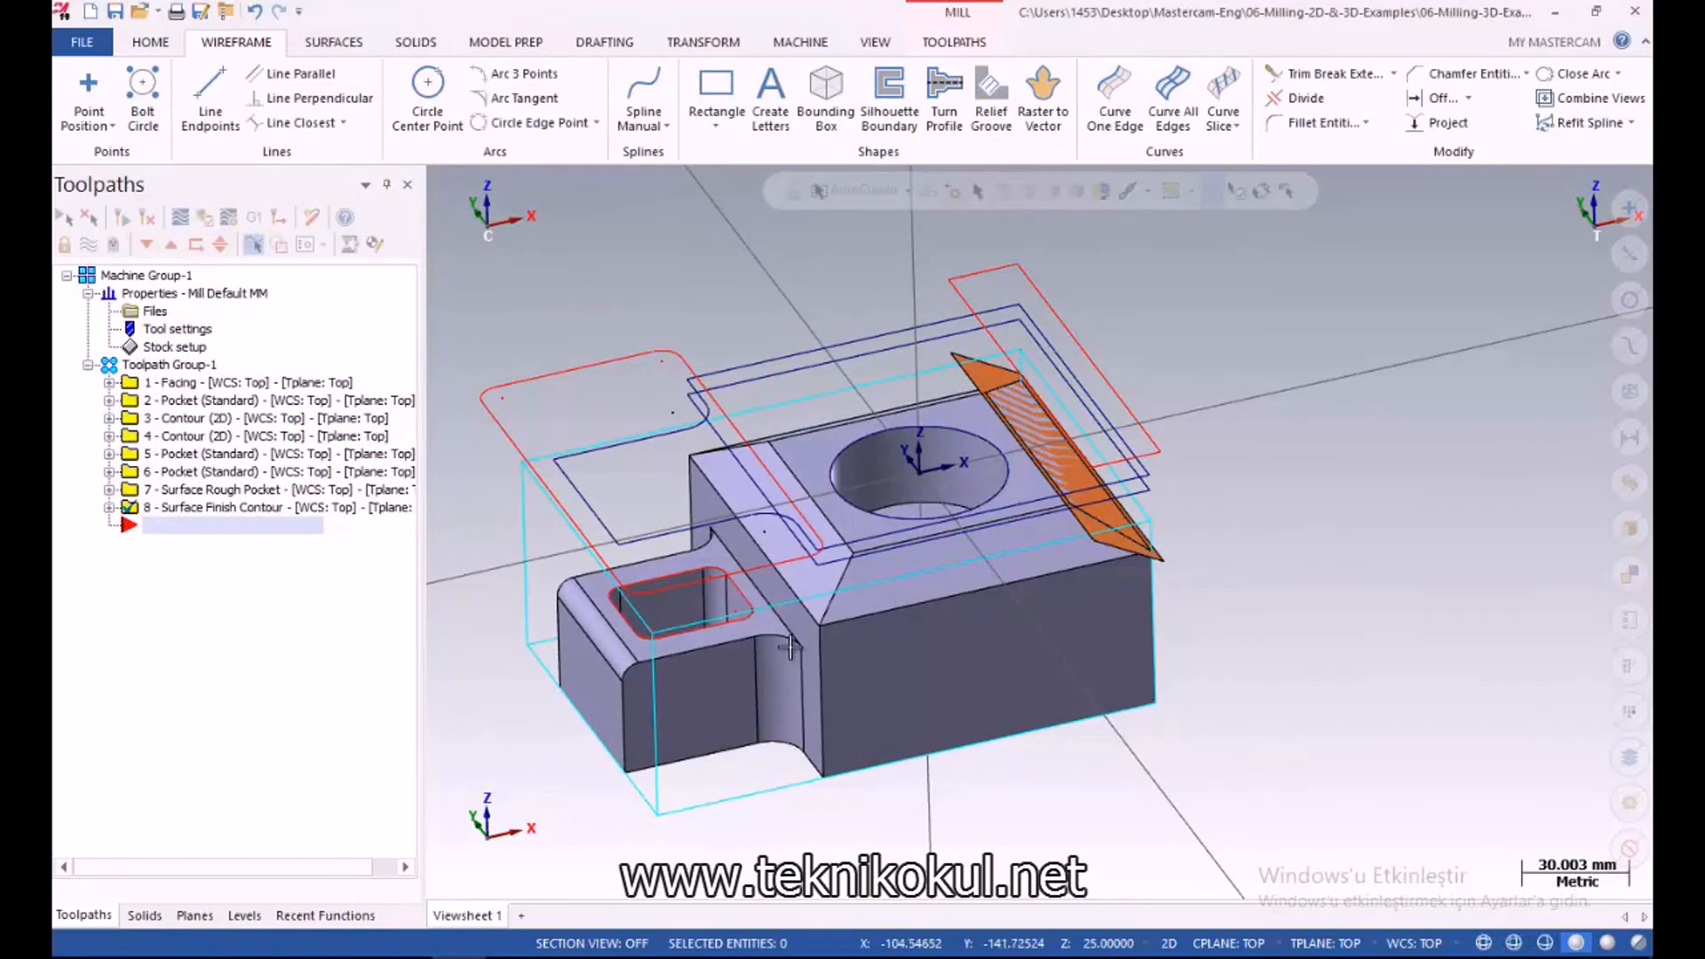
Display the finish contour toolpath and inspect its passes closely at the lower end of the sloped surface
click(88, 244)
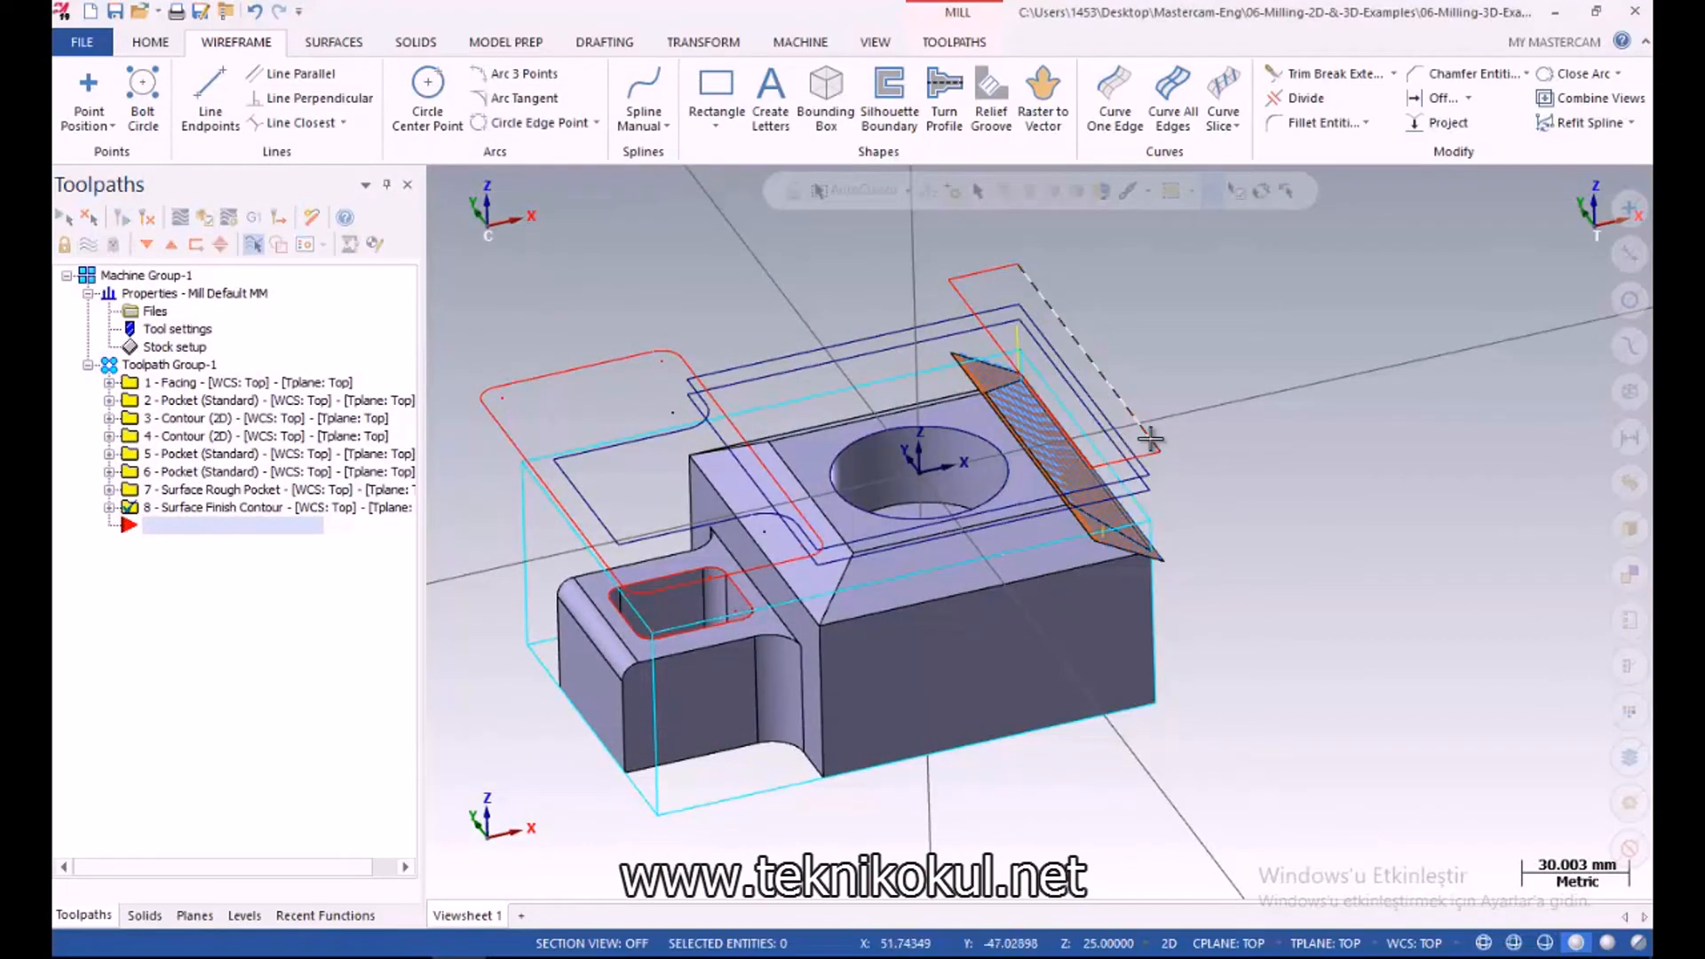
middle_drag(1149, 440, 1122, 547)
scroll(1123, 547, up, 10)
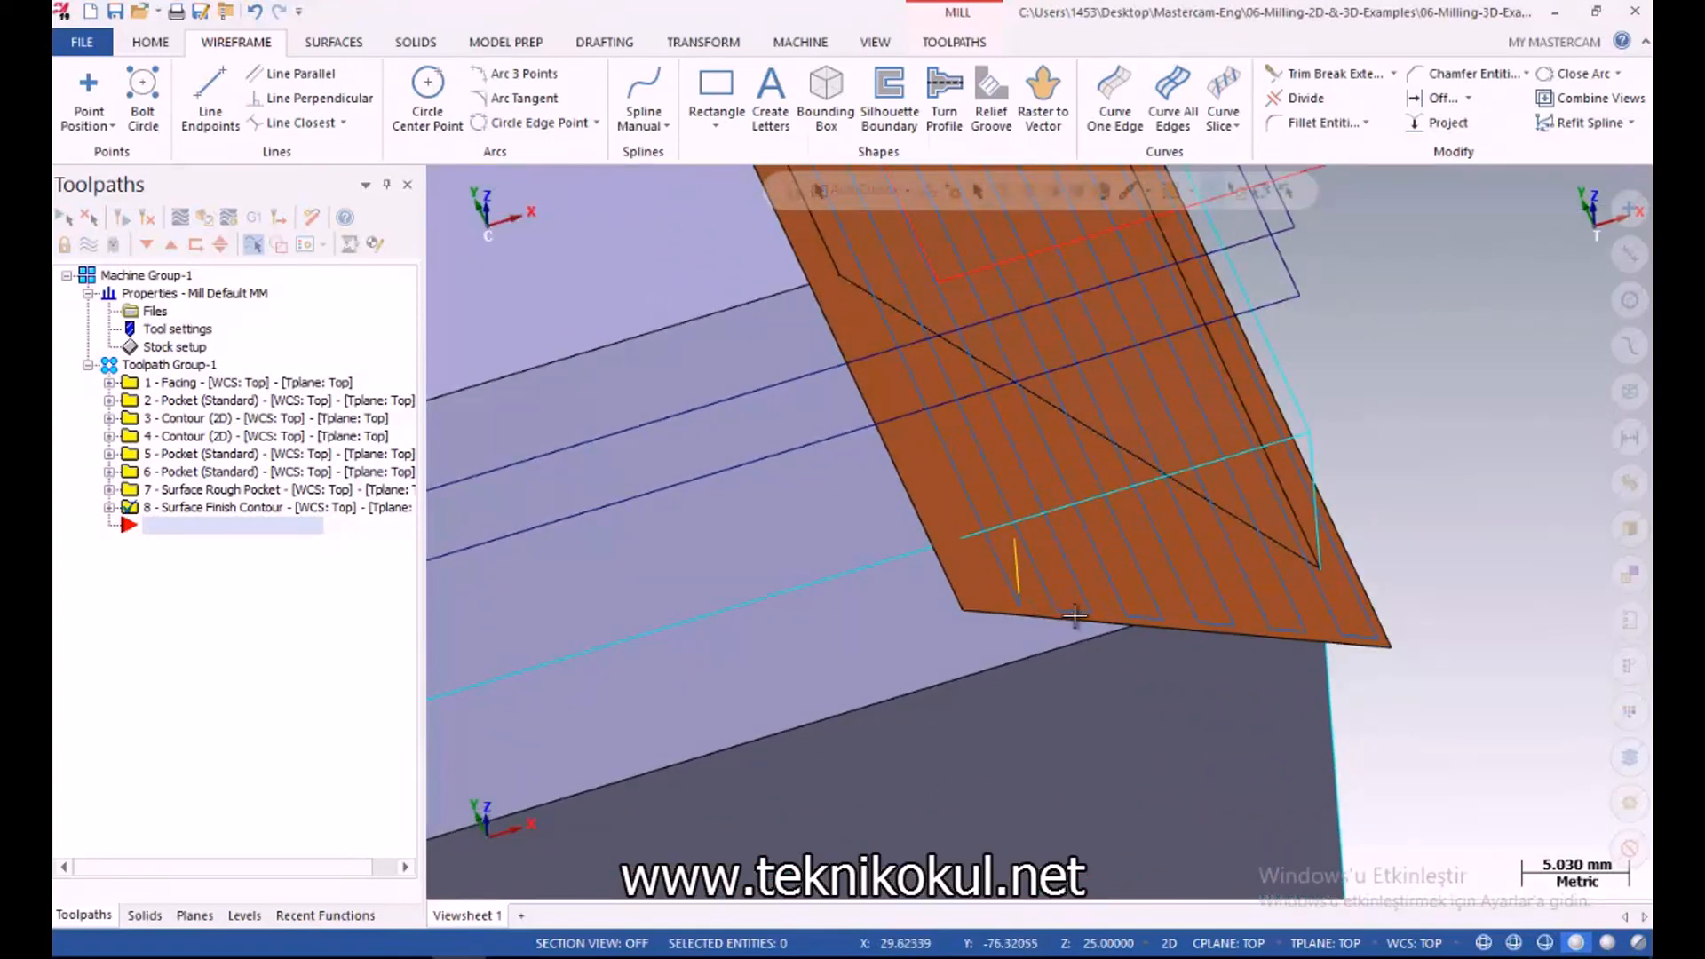
Reopen the Surface Finish Contour parameters, review the finish contour settings, and accept them
click(109, 507)
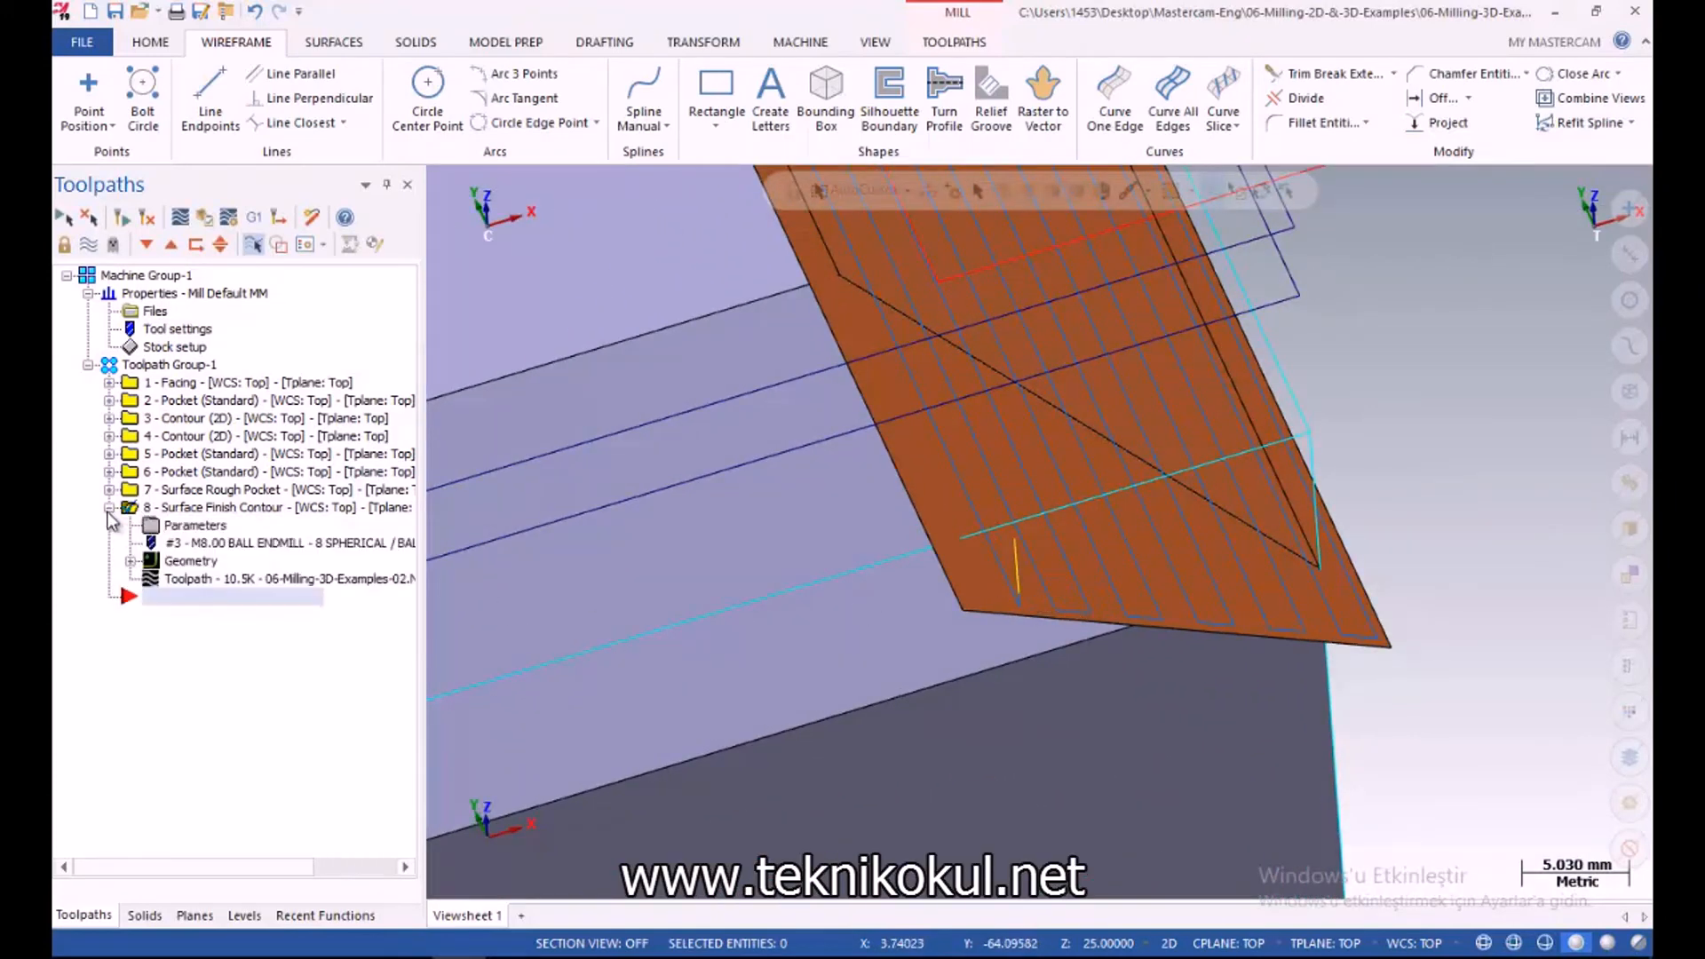
click(184, 526)
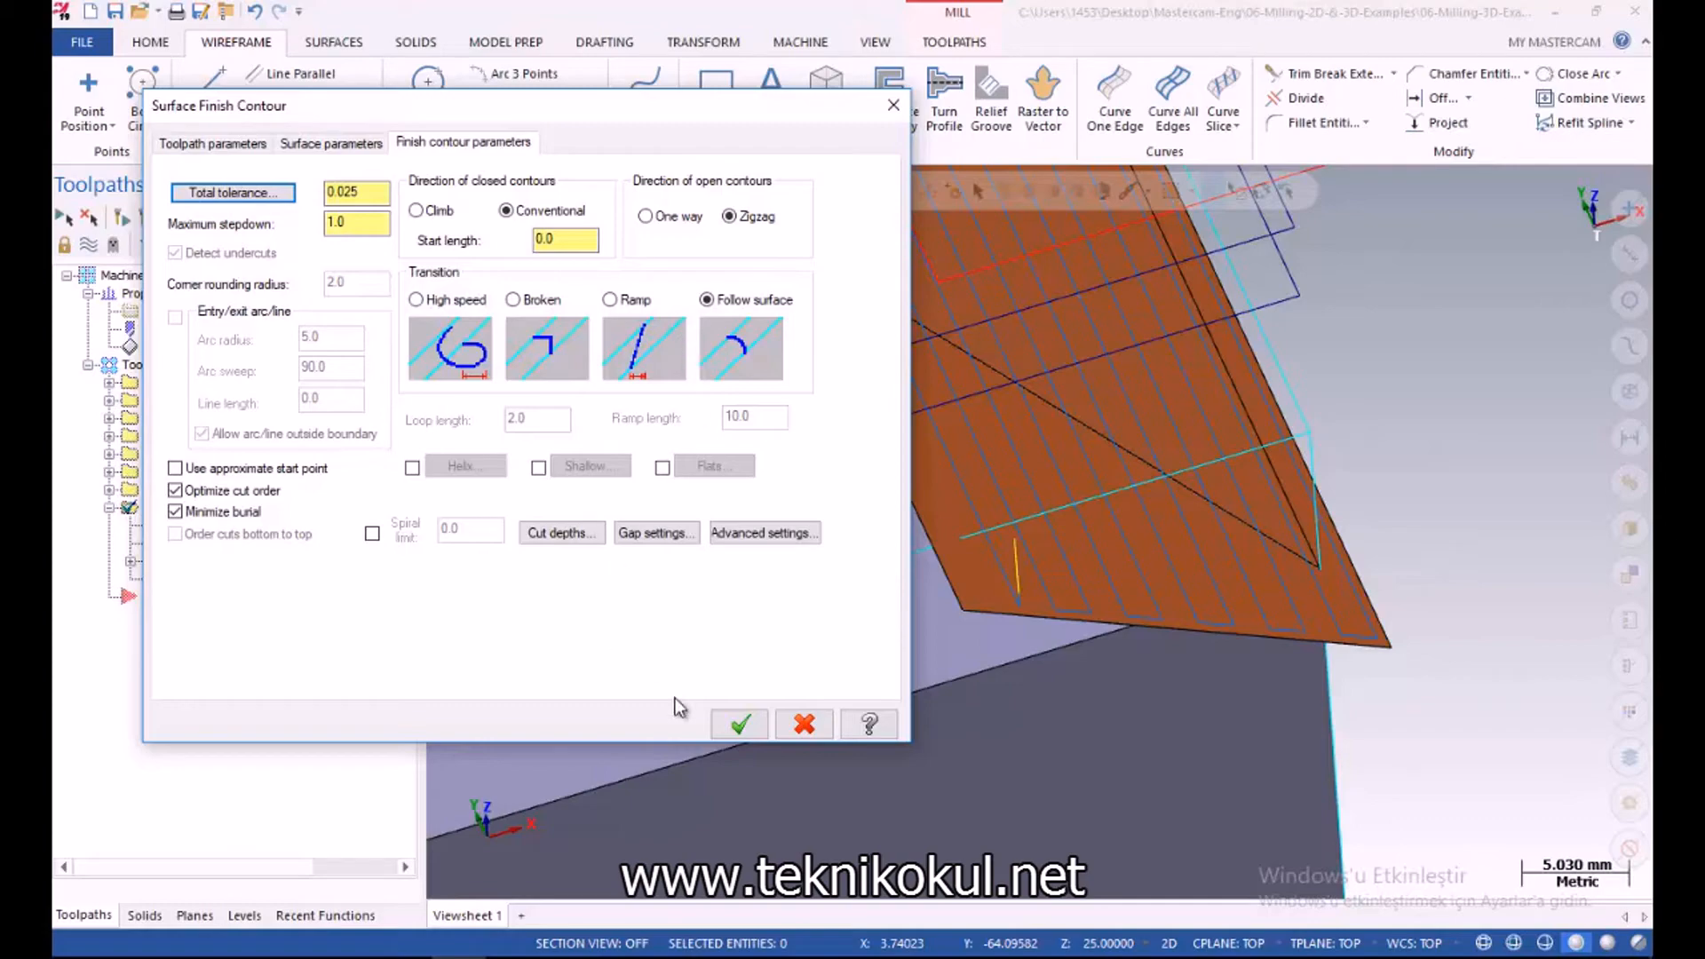
click(740, 723)
scroll(1377, 475, down, 6)
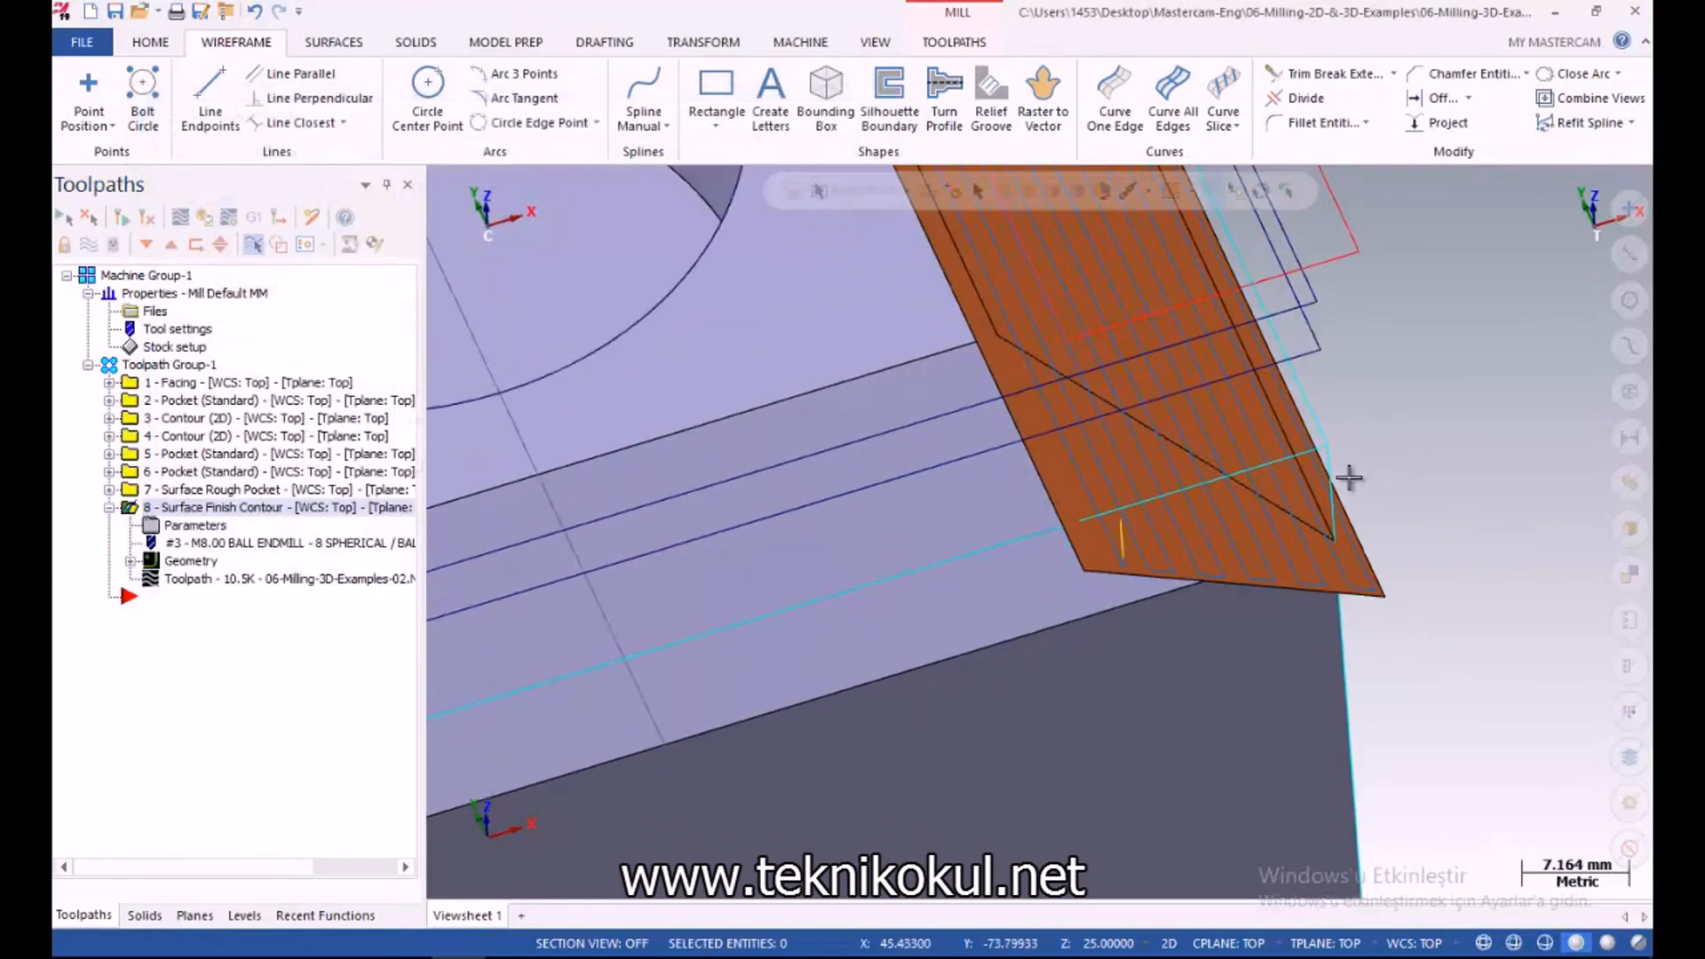
Set the Surface Finish Contour's maximum stepdown to 0.2 and regenerate its toolpath
scroll(1277, 422, up, 2)
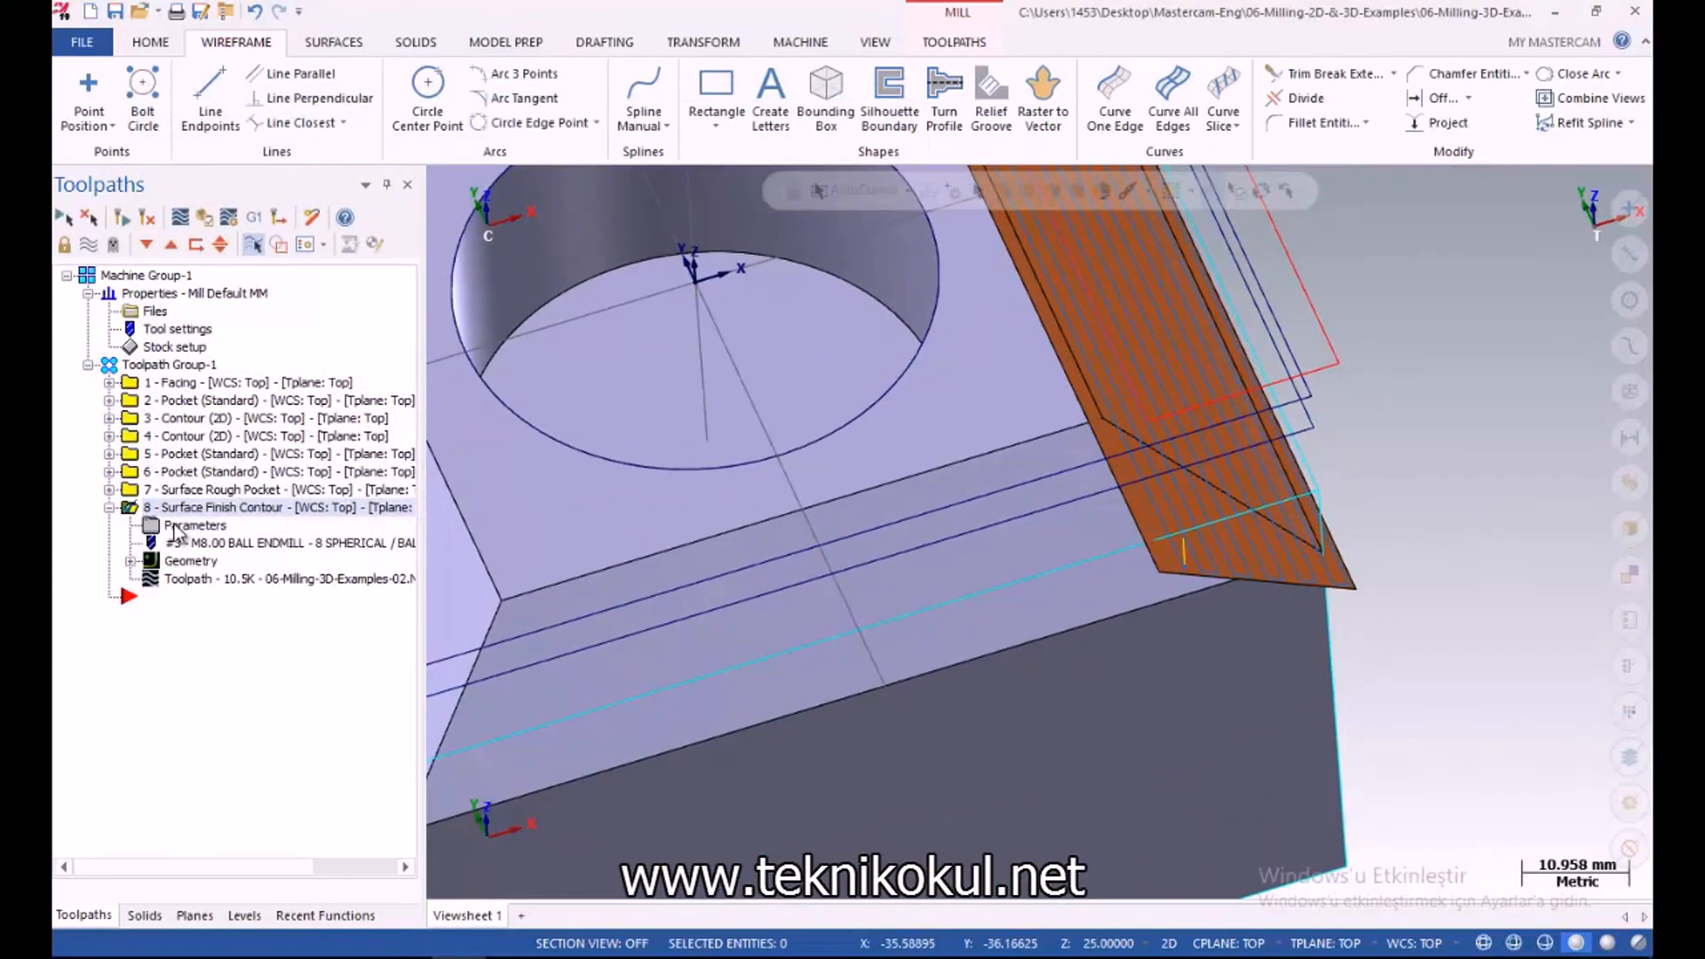
click(196, 524)
drag(346, 221, 289, 223)
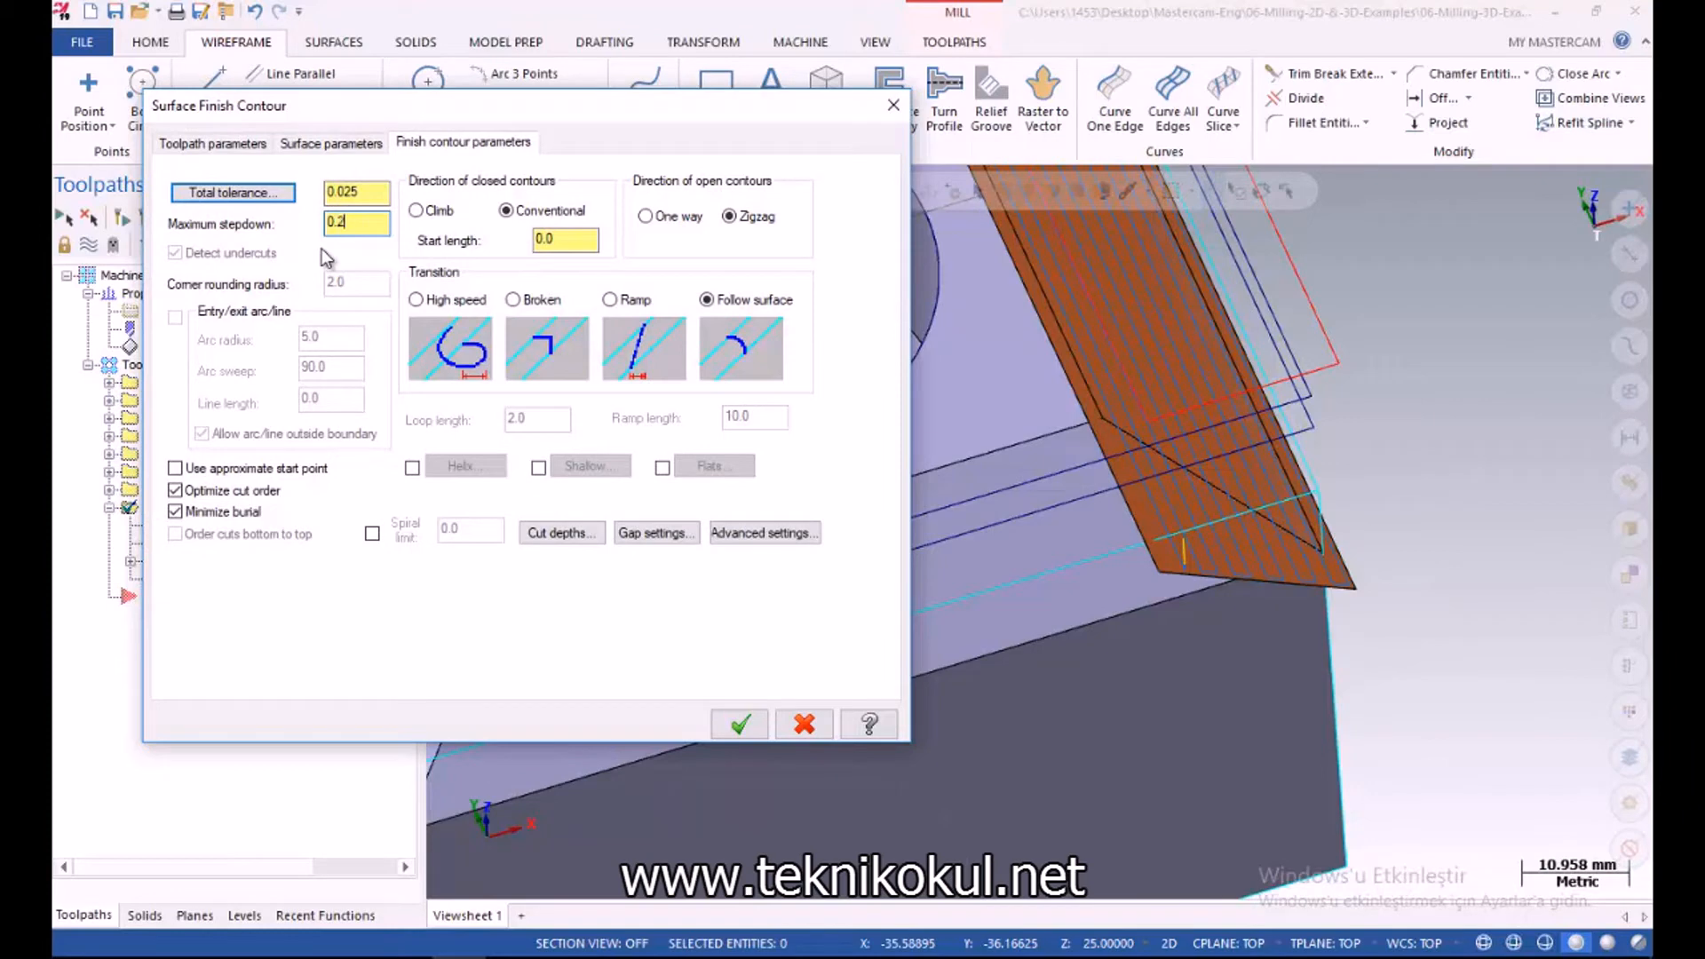
click(741, 724)
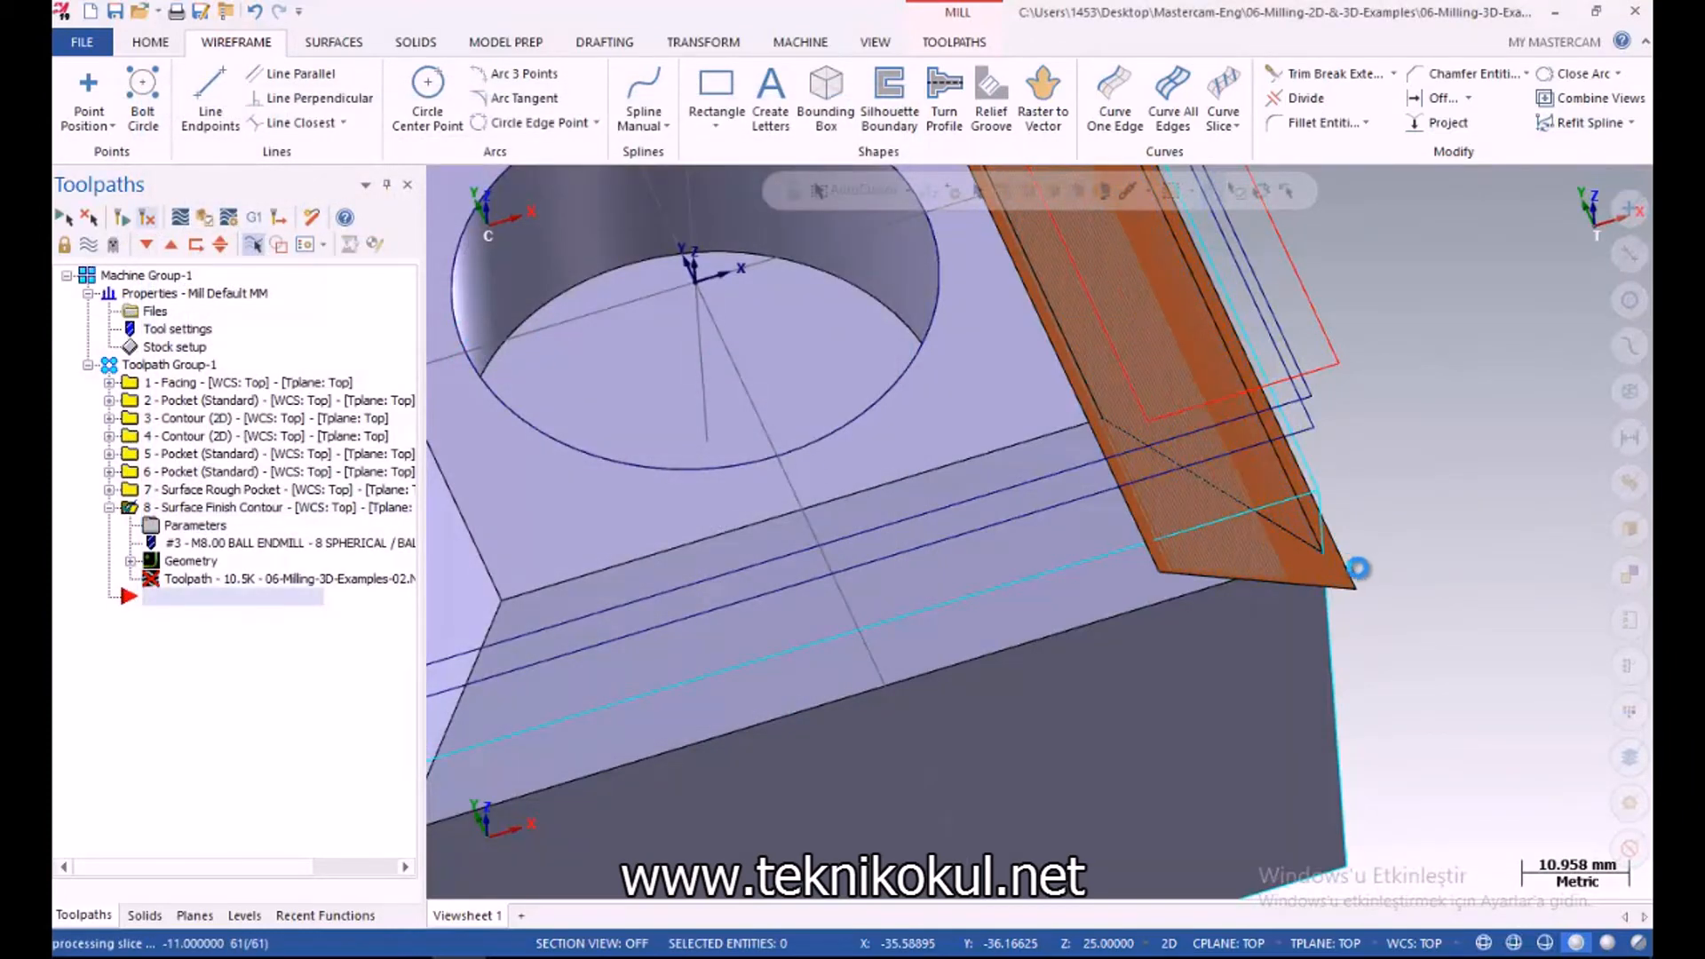
mouse_move(1442, 590)
middle_down()
mouse_move(1473, 574)
mouse_move(1466, 535)
mouse_move(1462, 565)
middle_up()
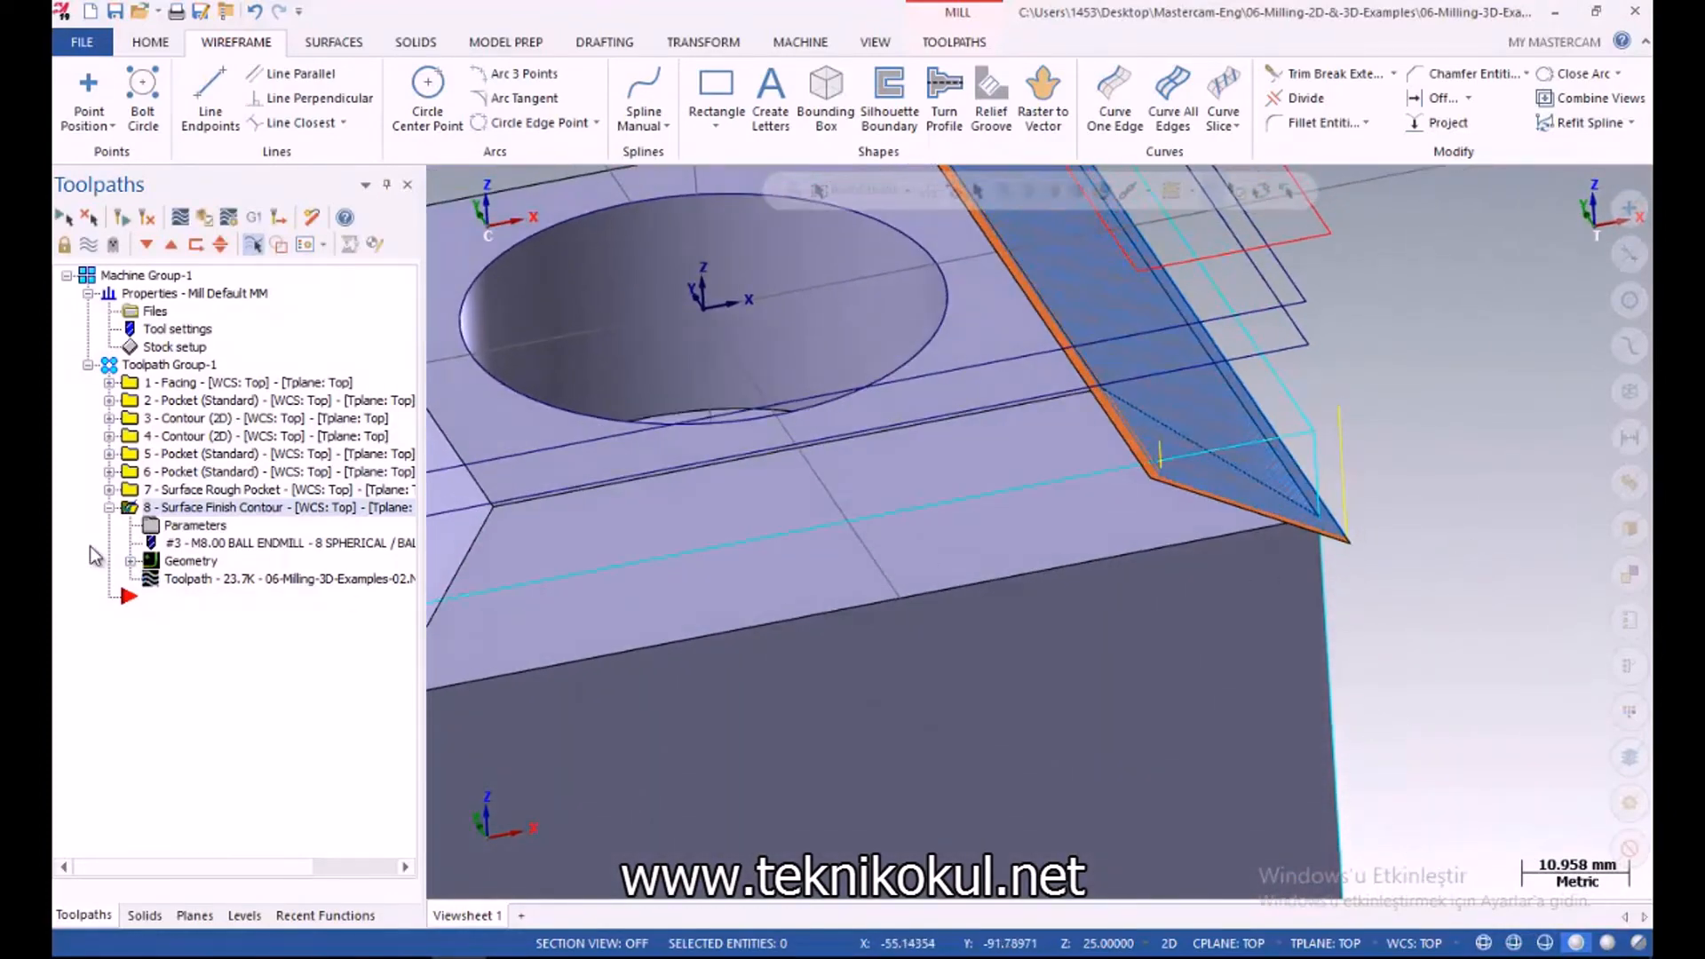
Backplot the Surface Finish Contour toolpath and advance through its first passes, checking the Z depth of the cuts
click(181, 218)
click(546, 183)
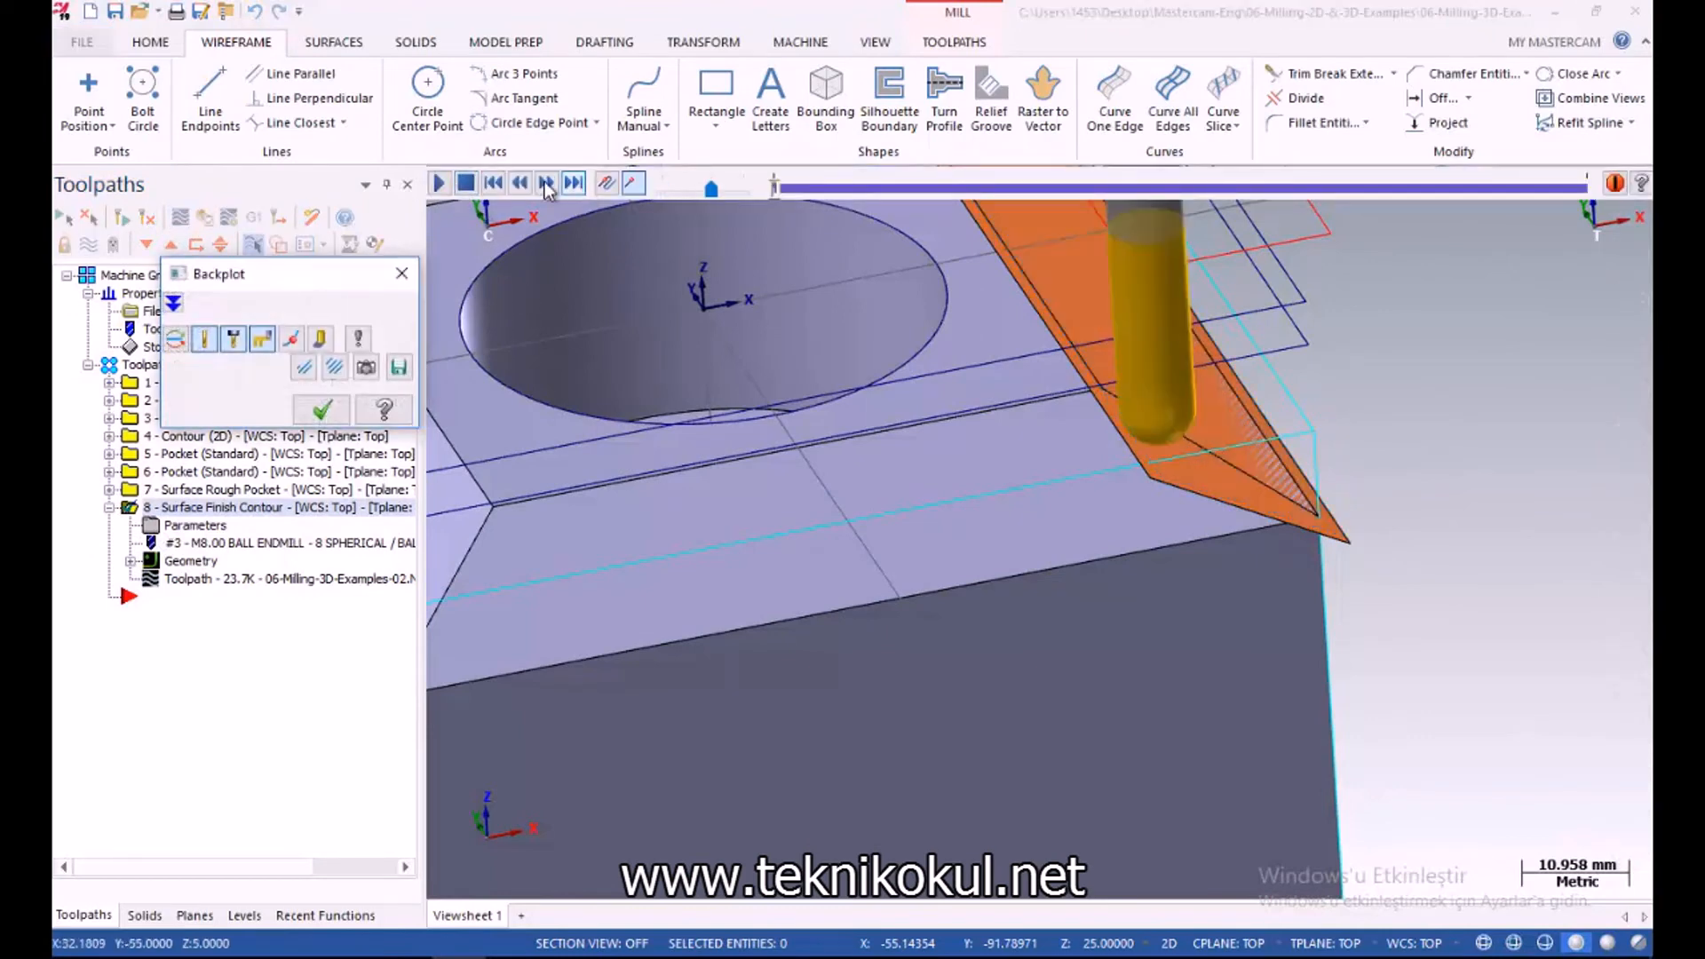
click(545, 183)
click(545, 185)
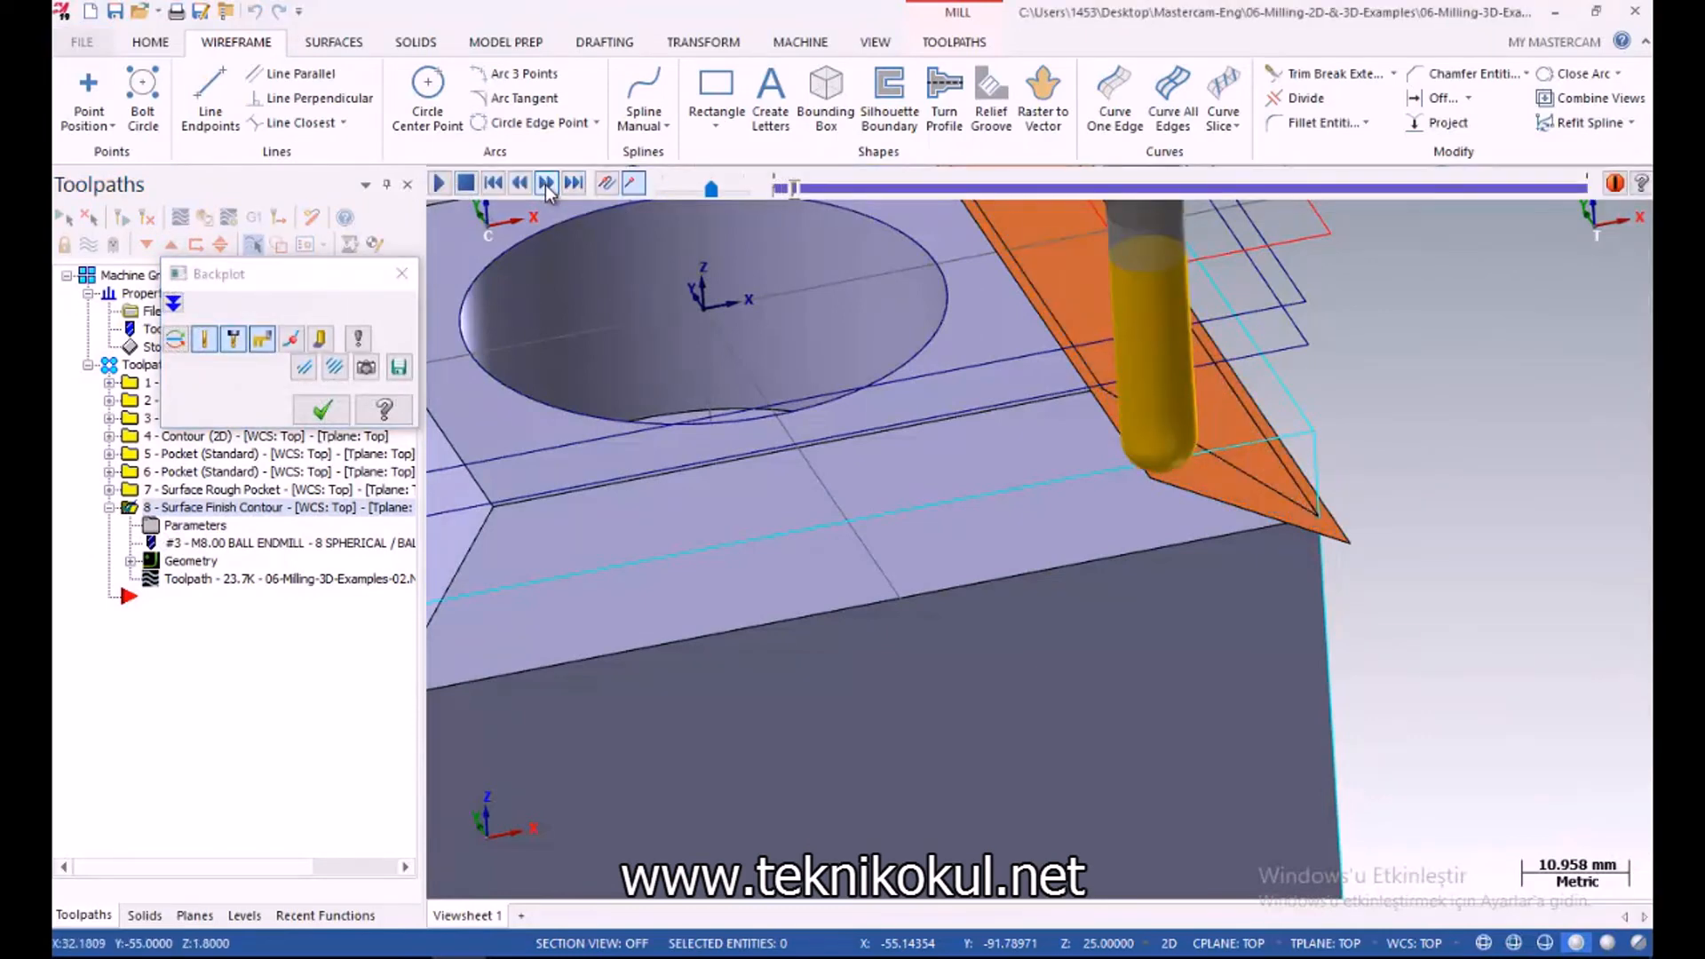
click(545, 185)
click(545, 185)
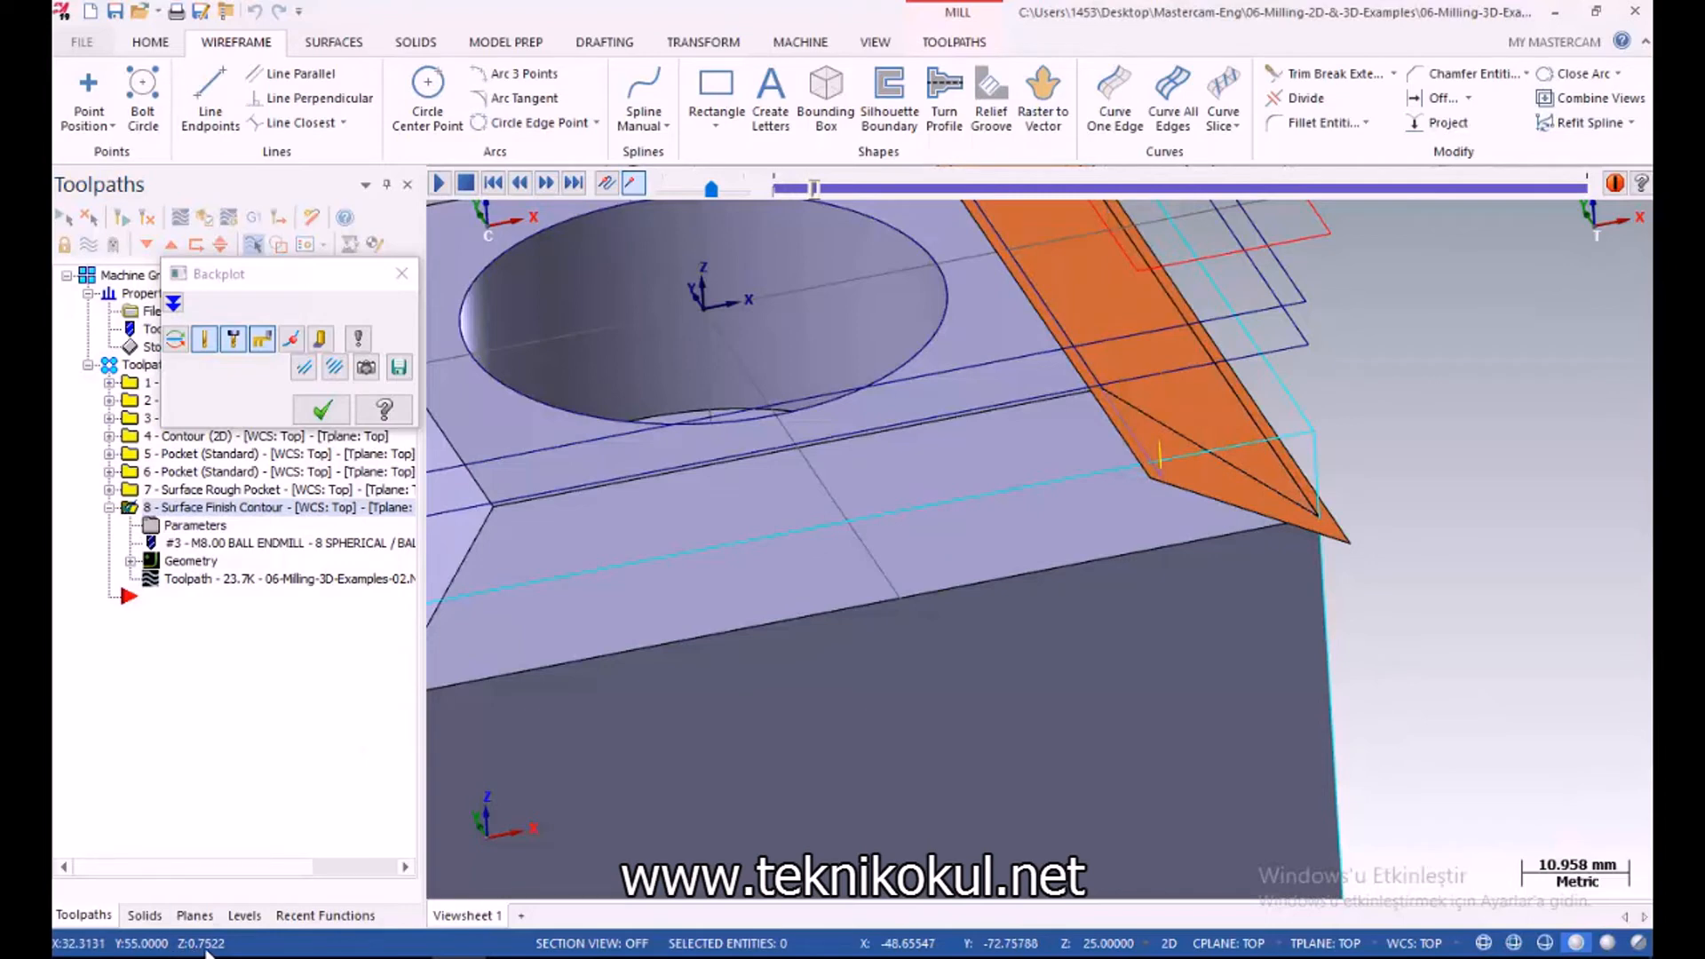
click(545, 184)
click(545, 185)
click(545, 184)
click(545, 185)
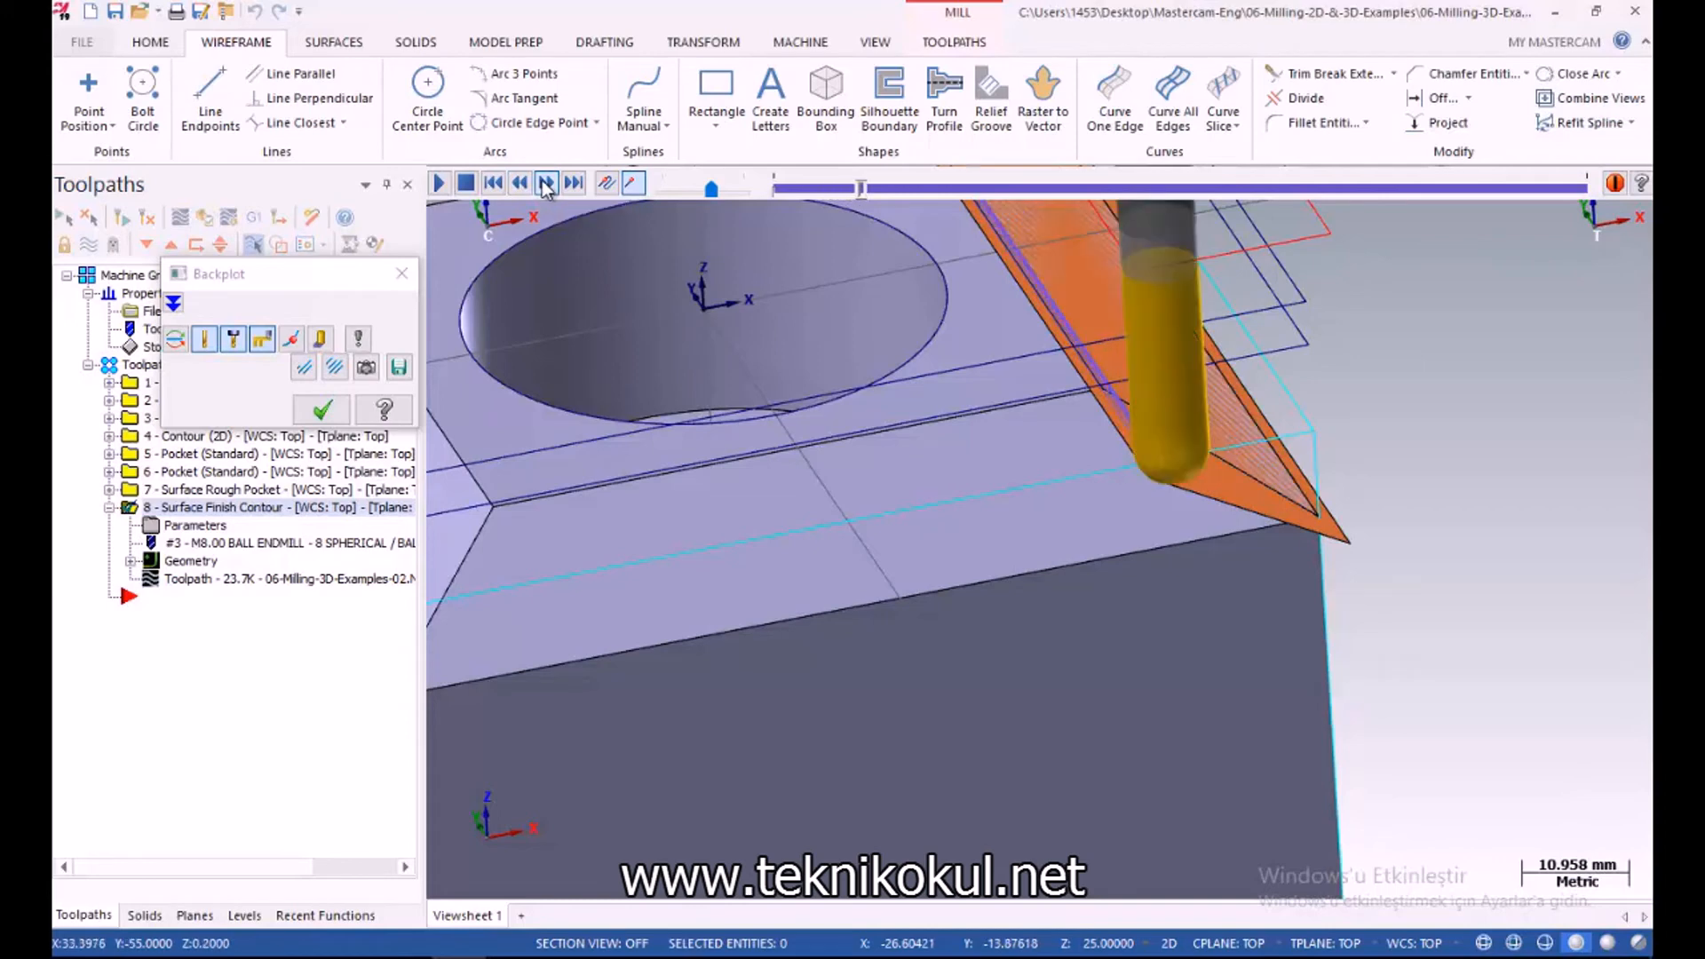
click(545, 184)
click(315, 415)
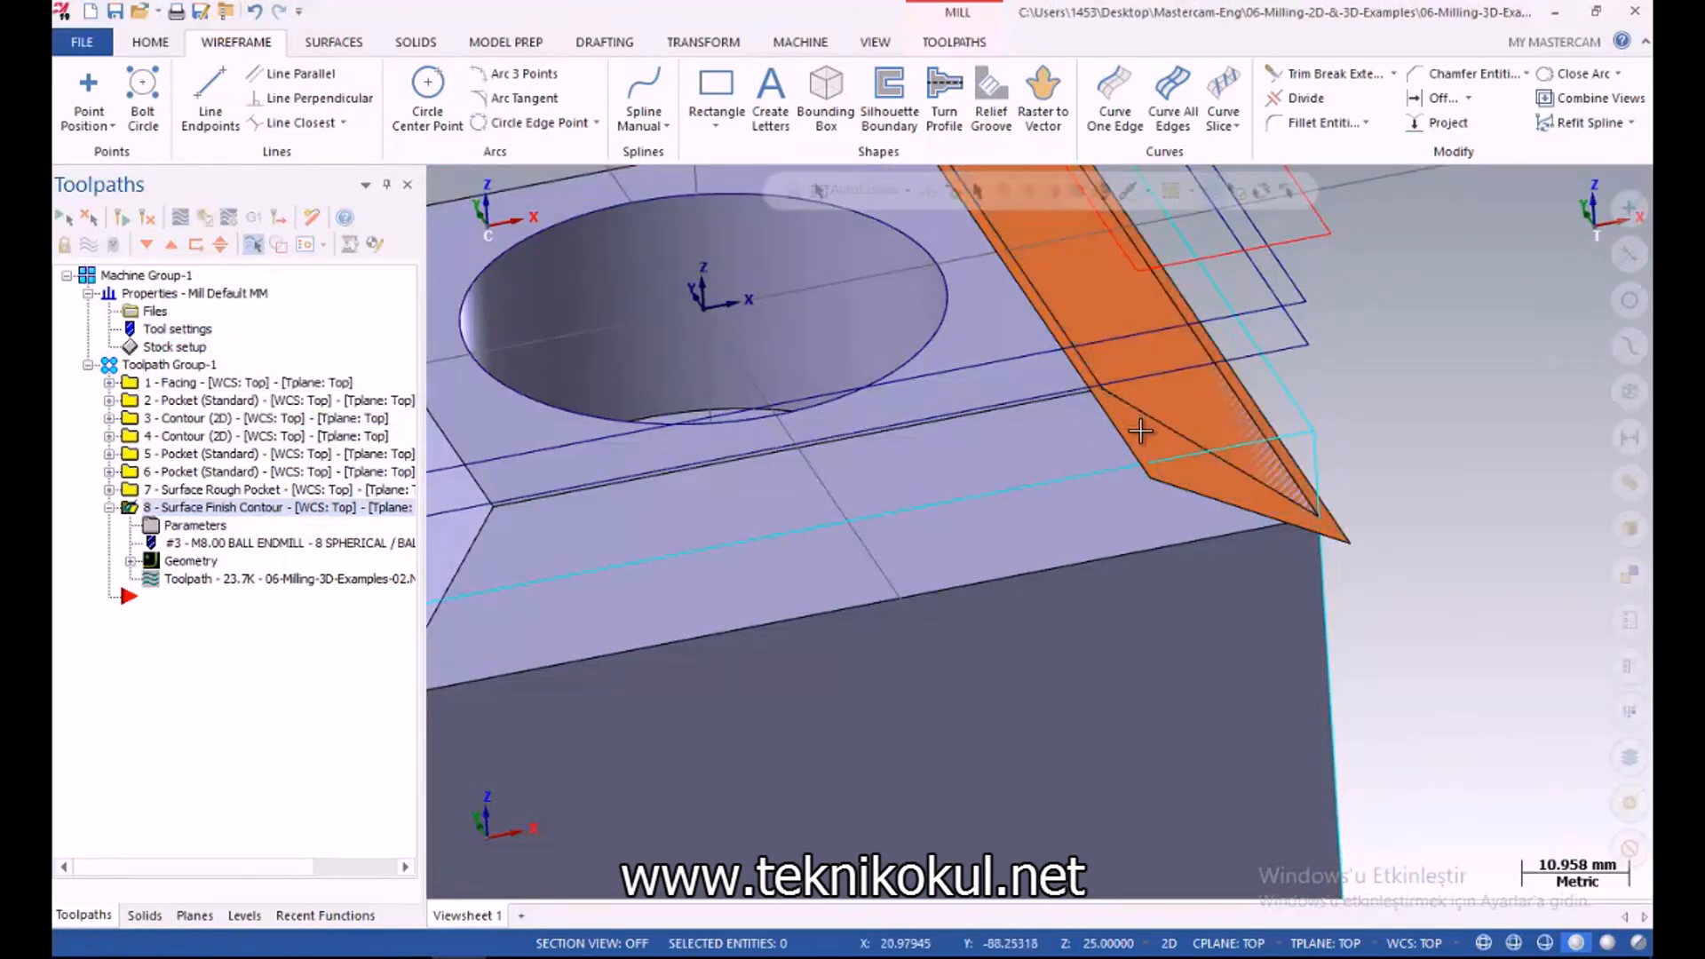
Switch the Surface Finish Contour's cut depths to absolute
click(150, 526)
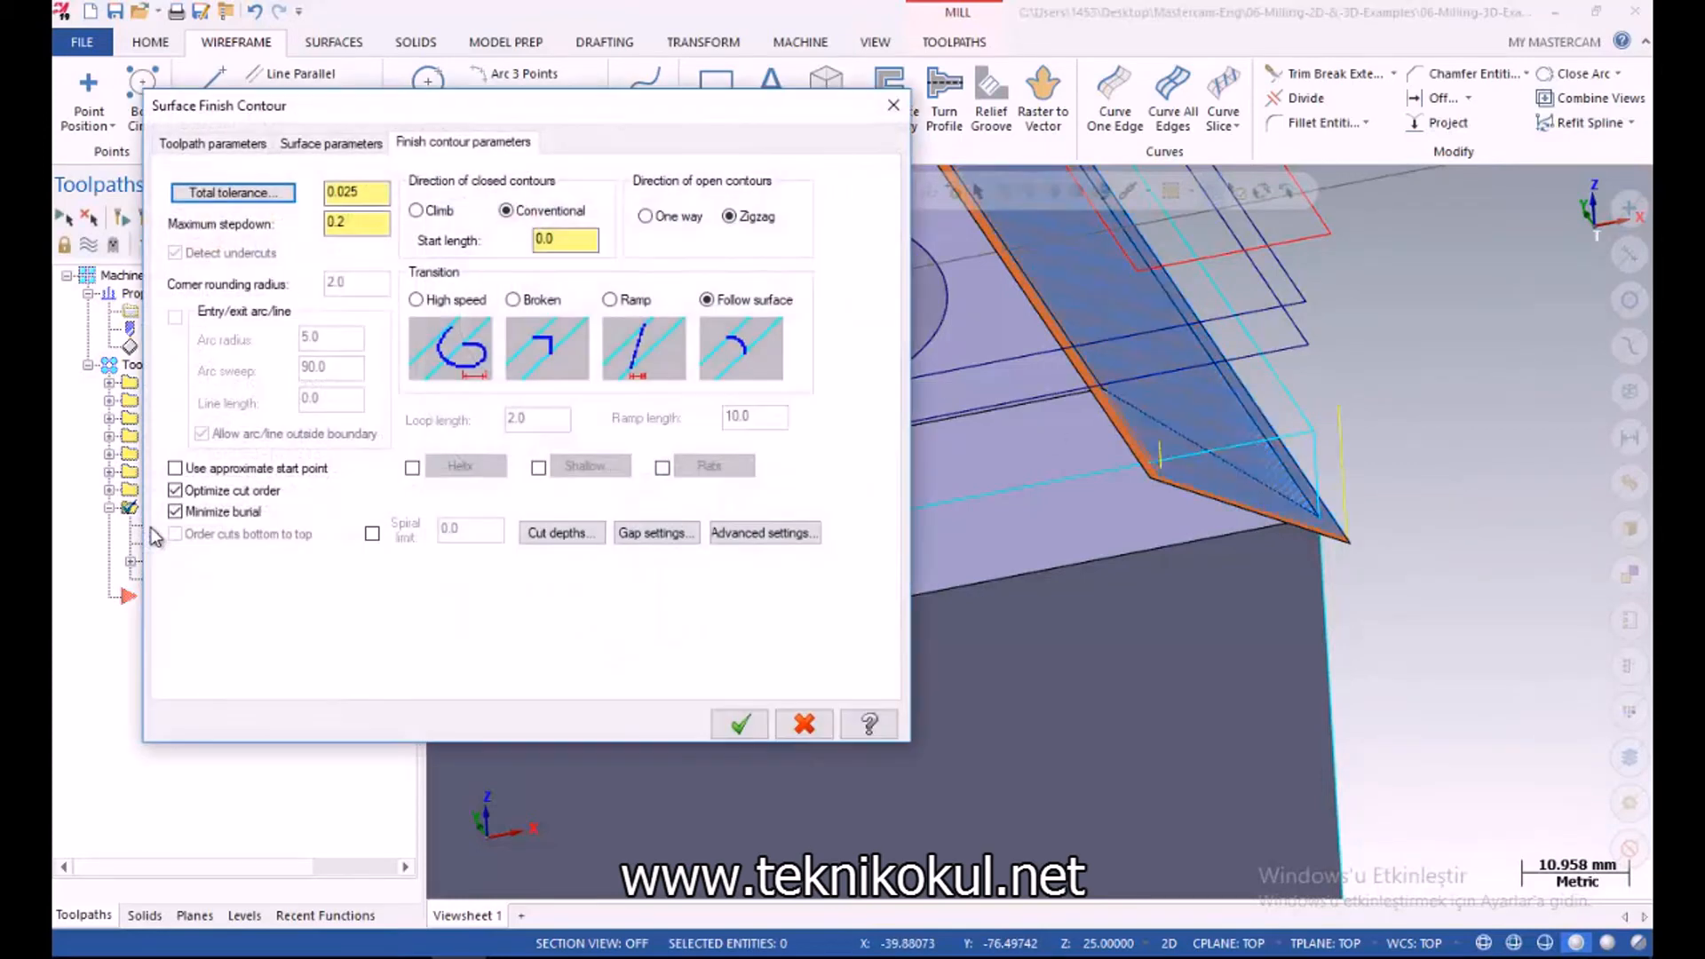
click(558, 534)
click(188, 259)
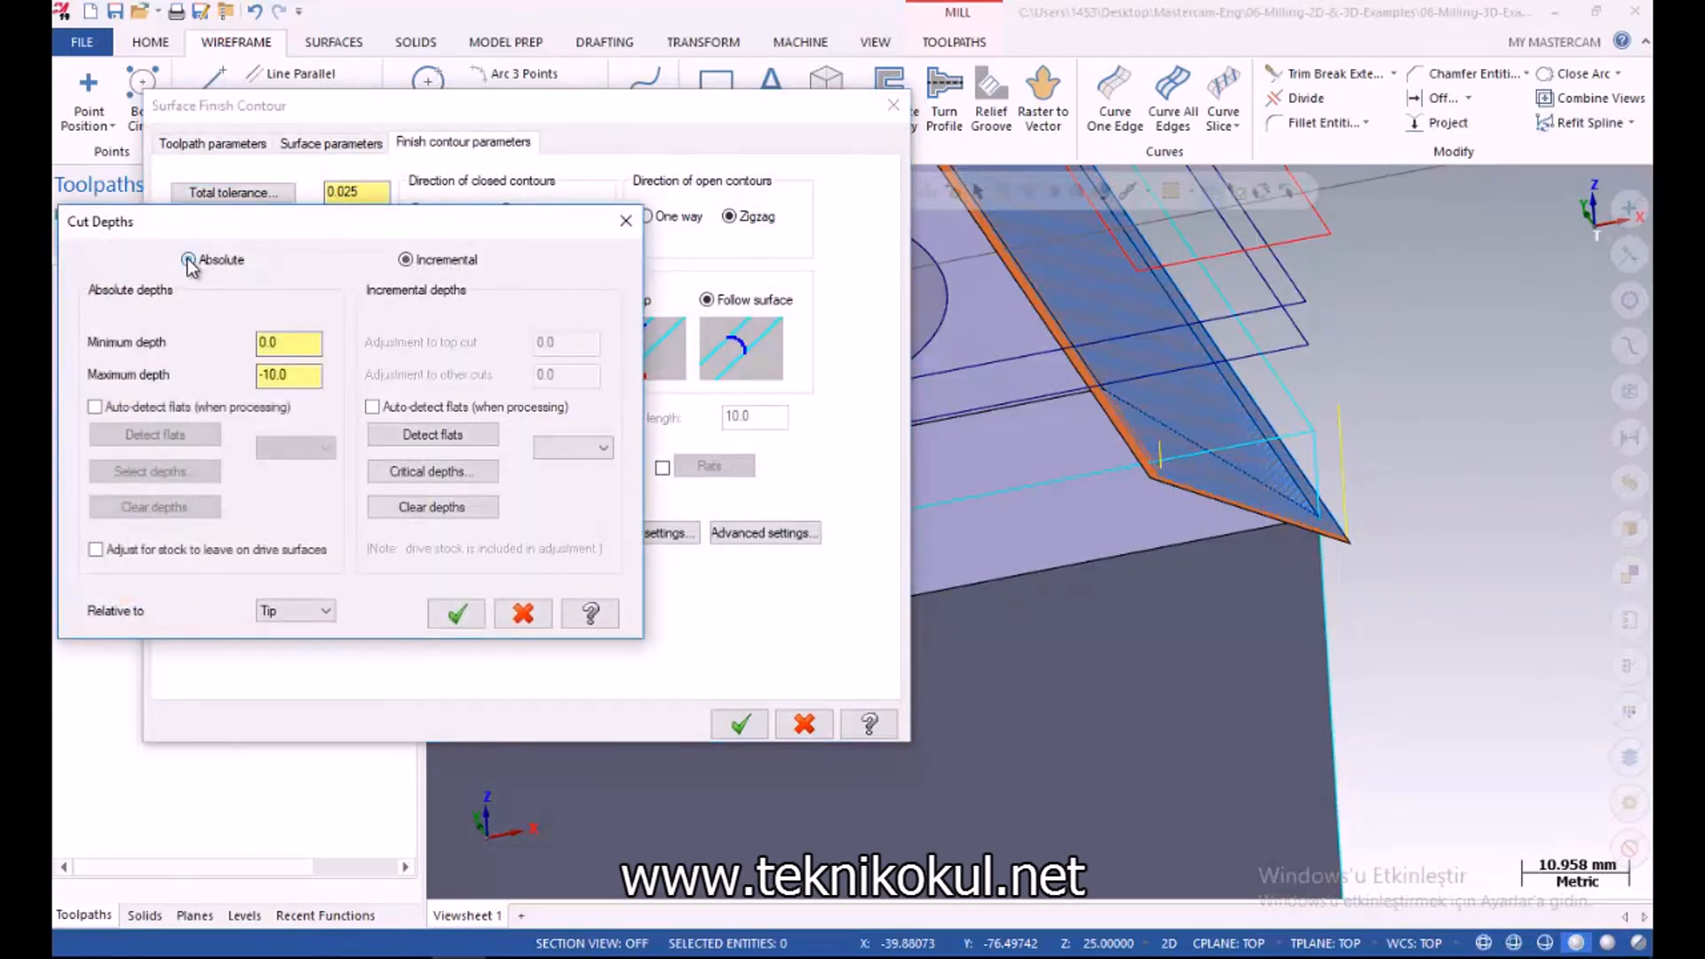
Try to define the minimum and maximum cut depths by picking points at the lower edge of the sloped surface
double_click(296, 345)
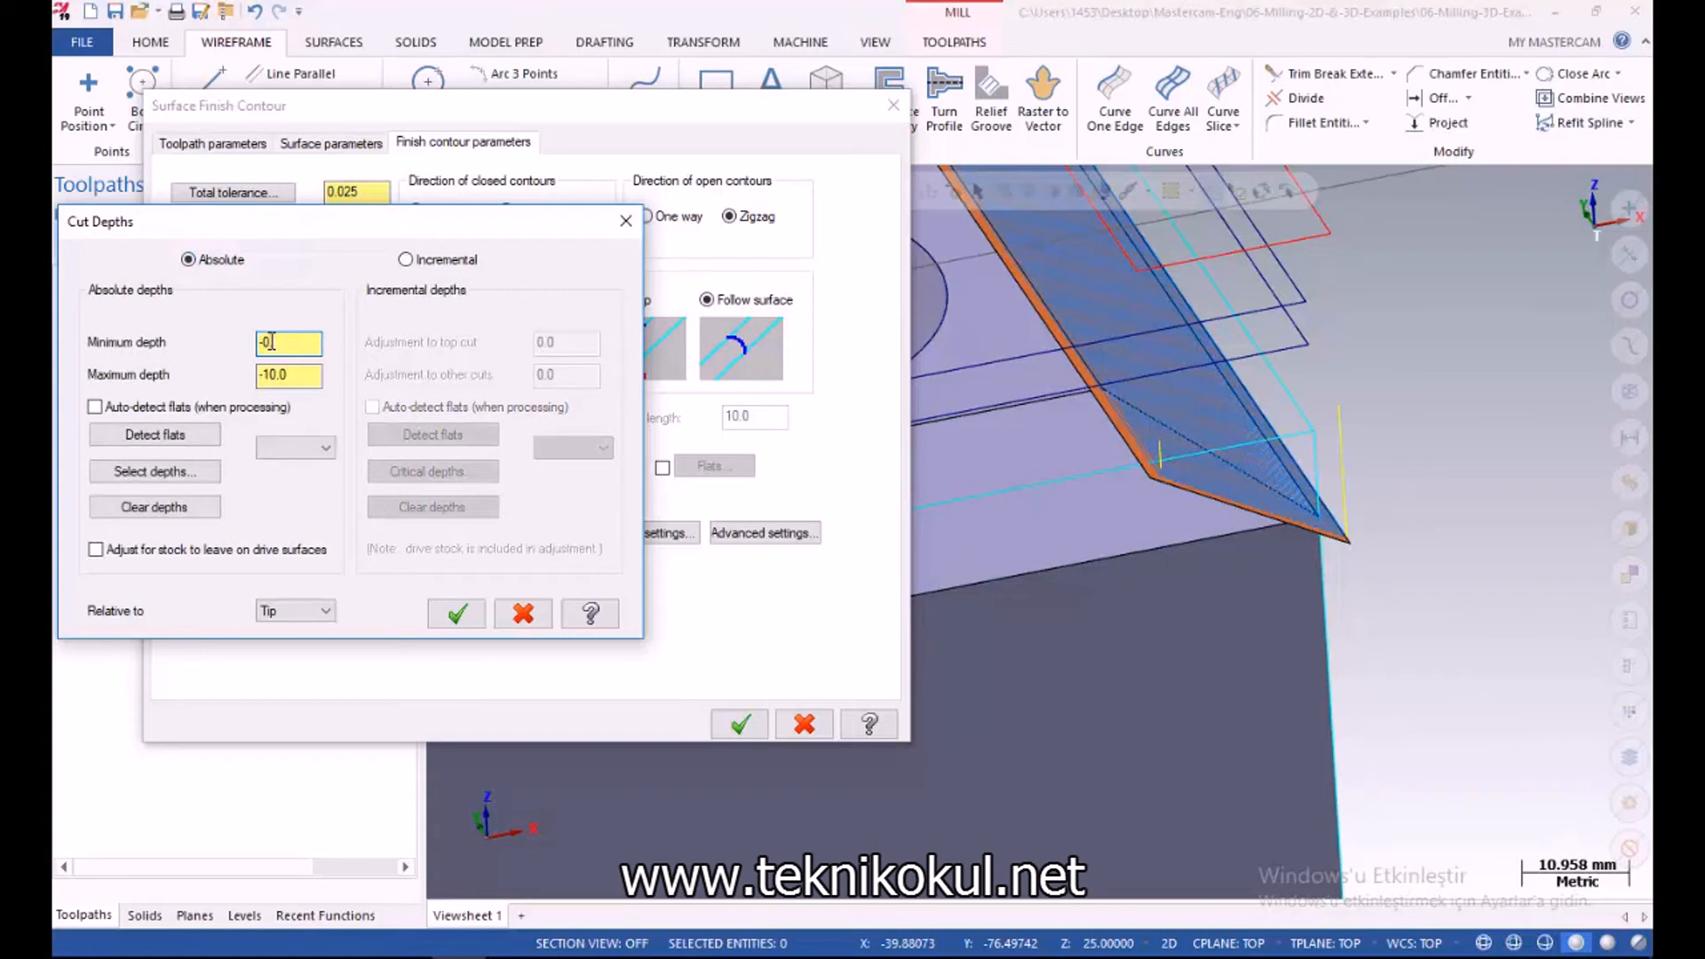
double_click(282, 374)
click(156, 472)
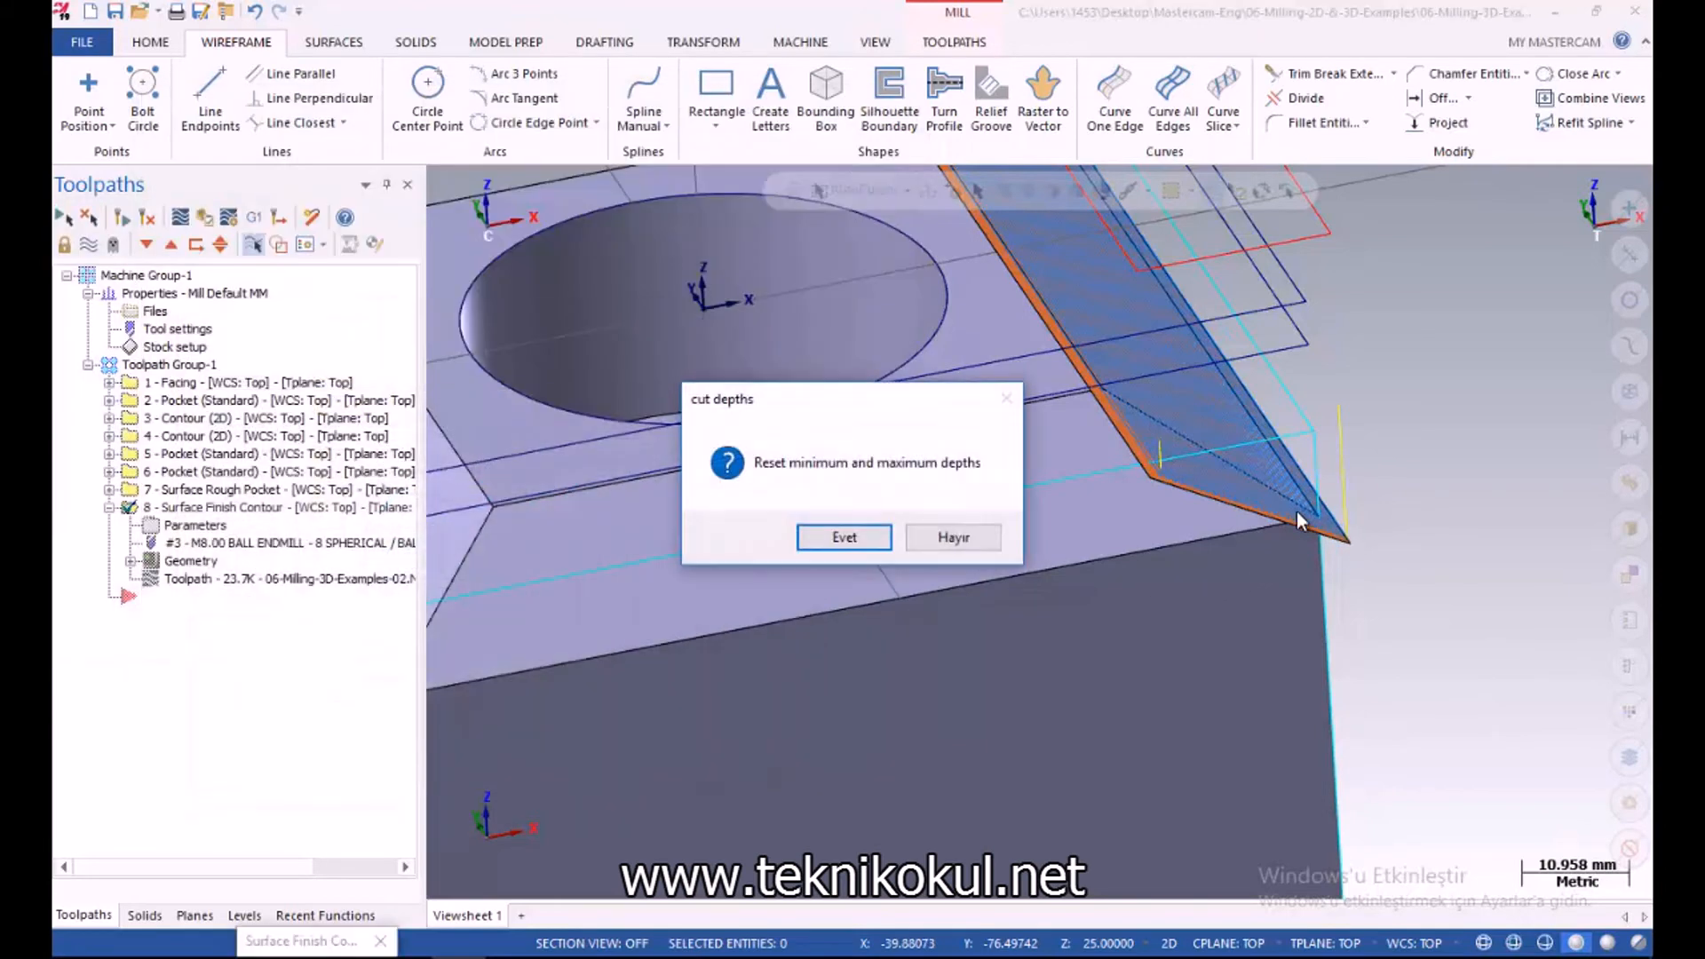
click(840, 537)
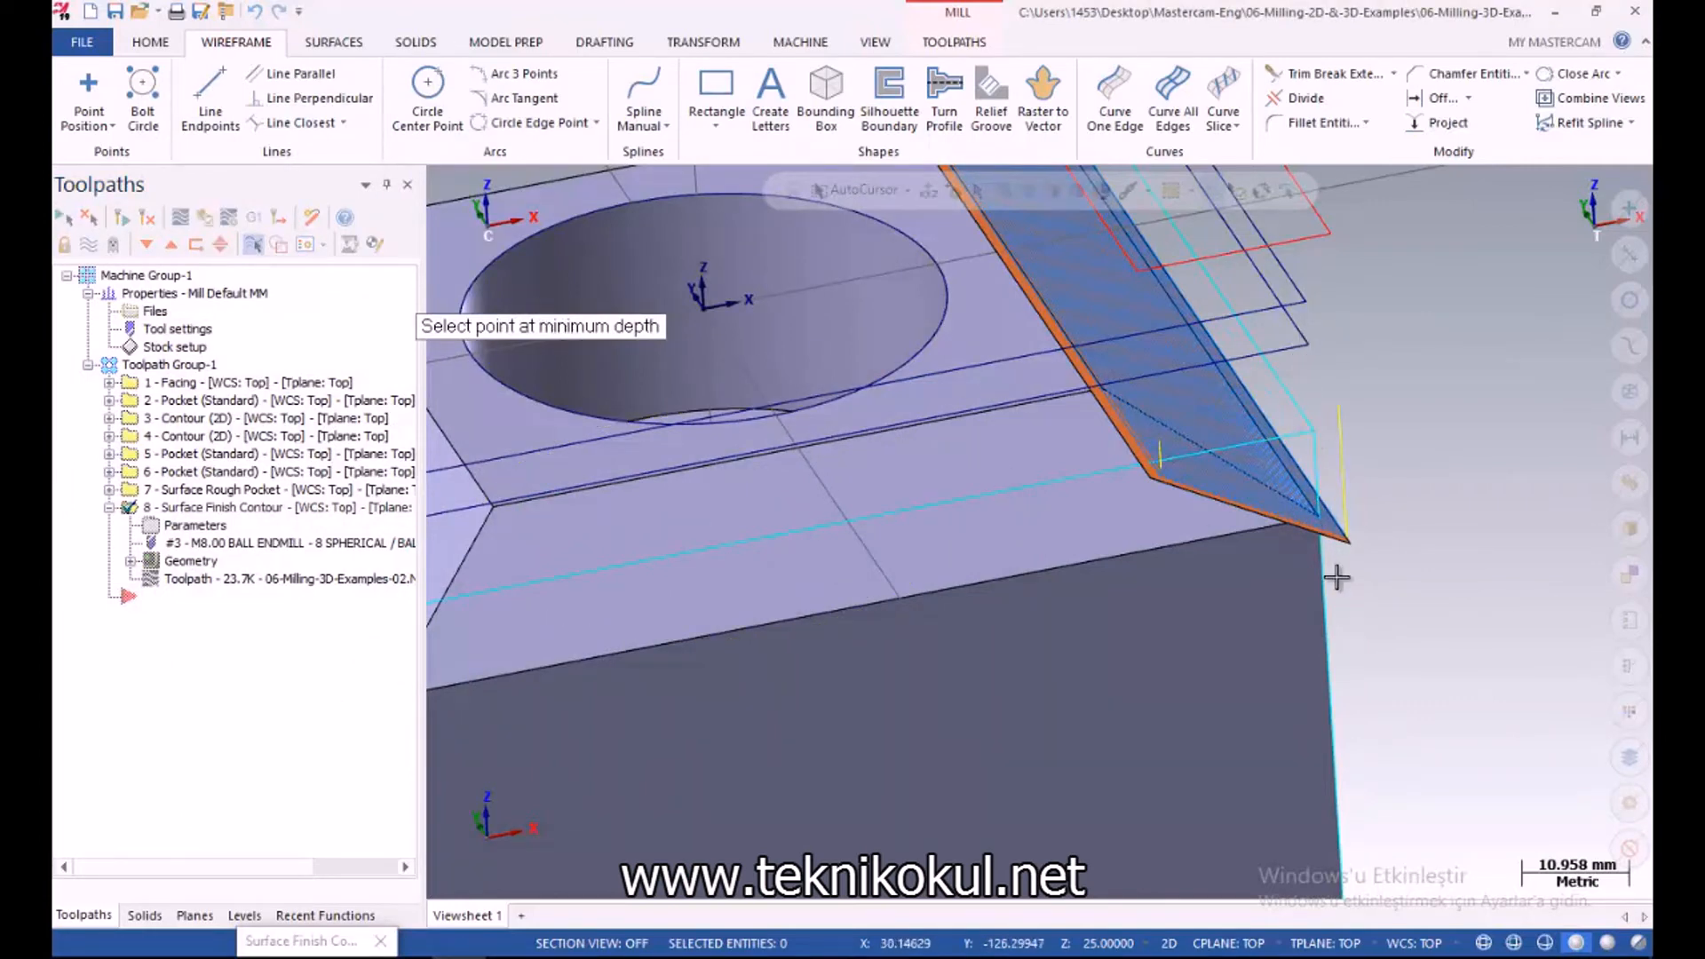
click(1343, 533)
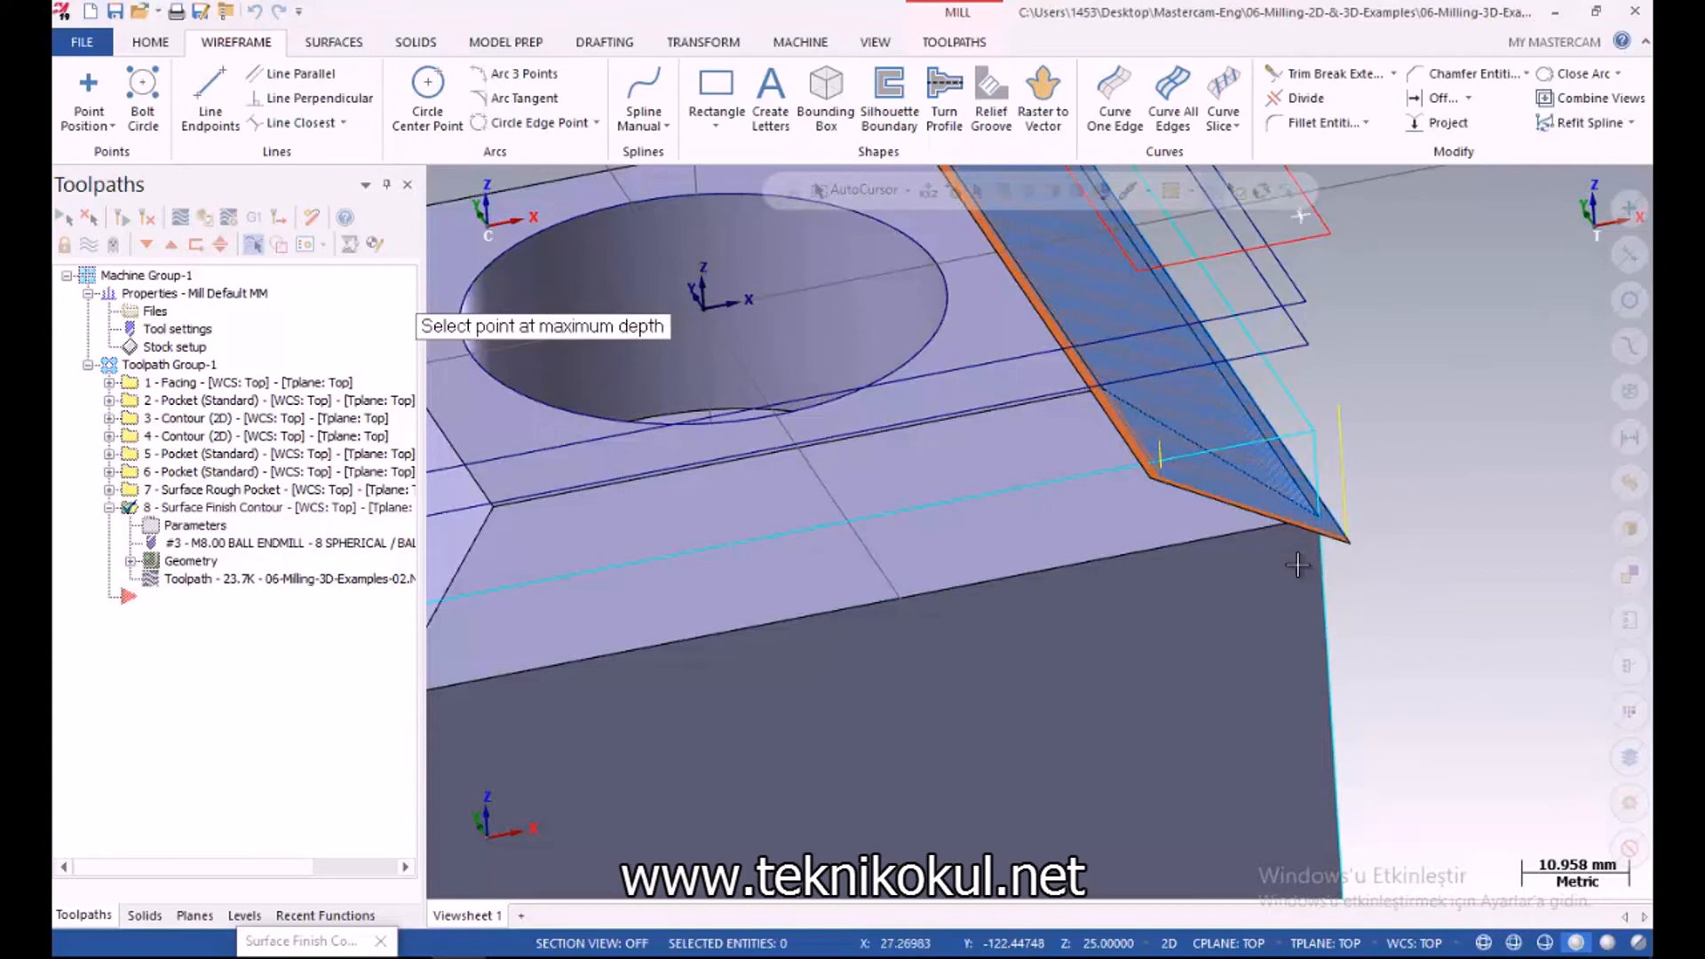
click(1237, 559)
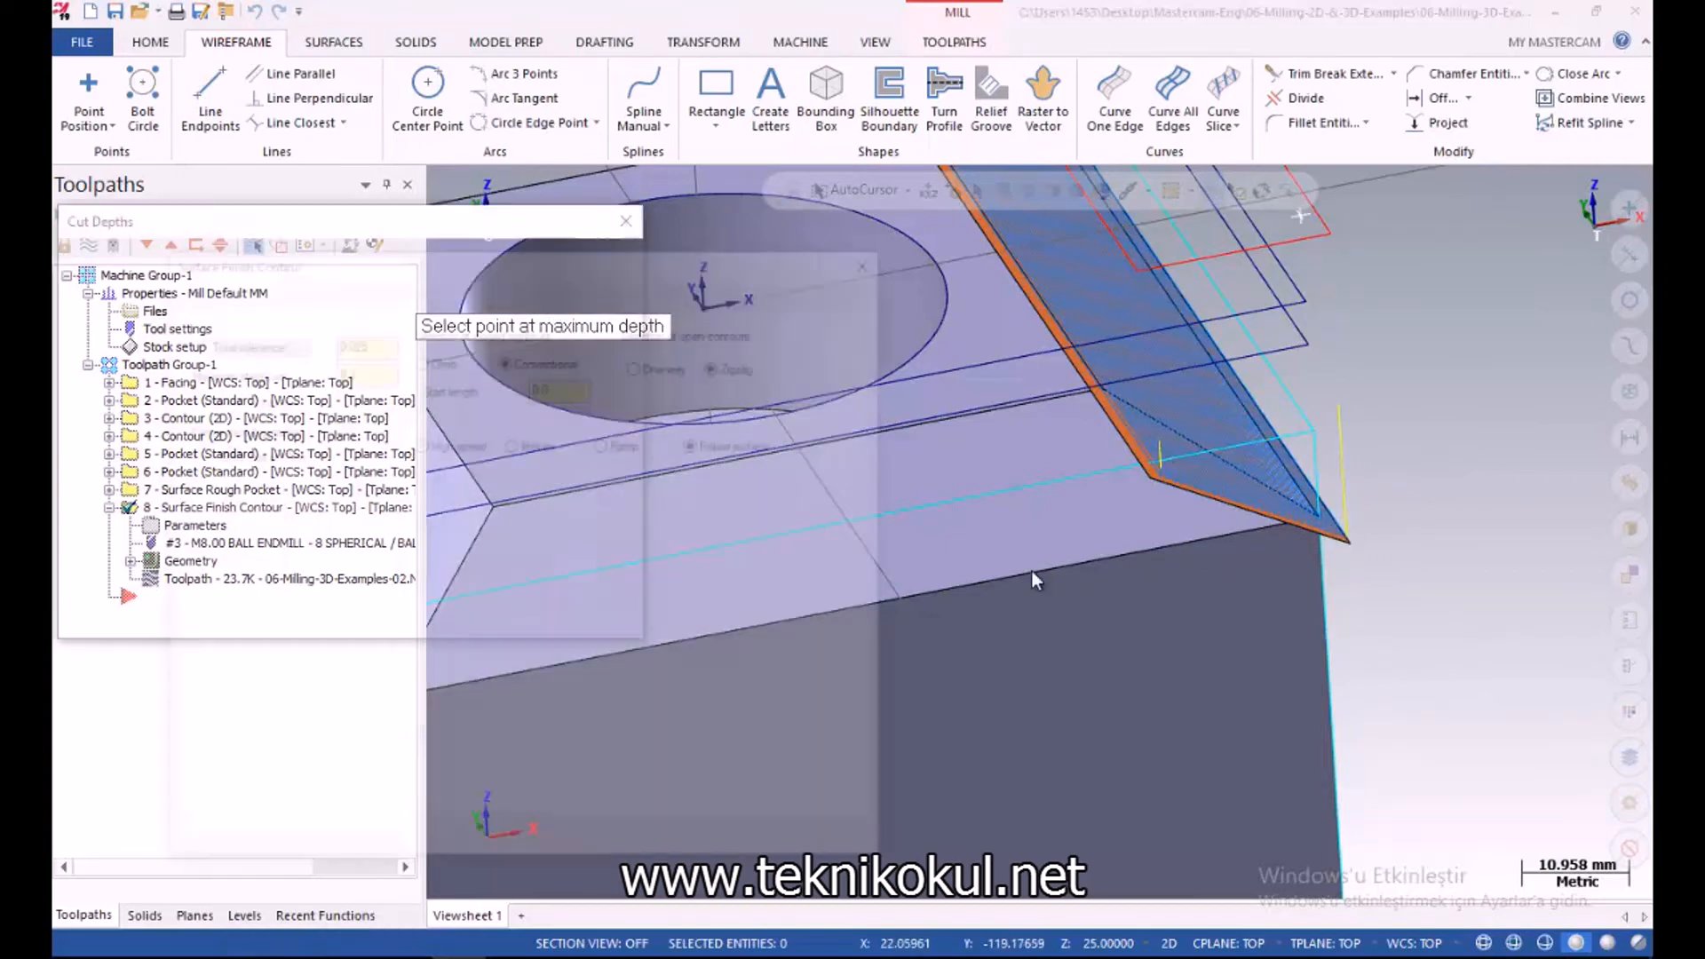
Set the absolute minimum depth to -0.1, accept the cut depths and regenerate the Surface Finish Contour toolpath
double_click(266, 345)
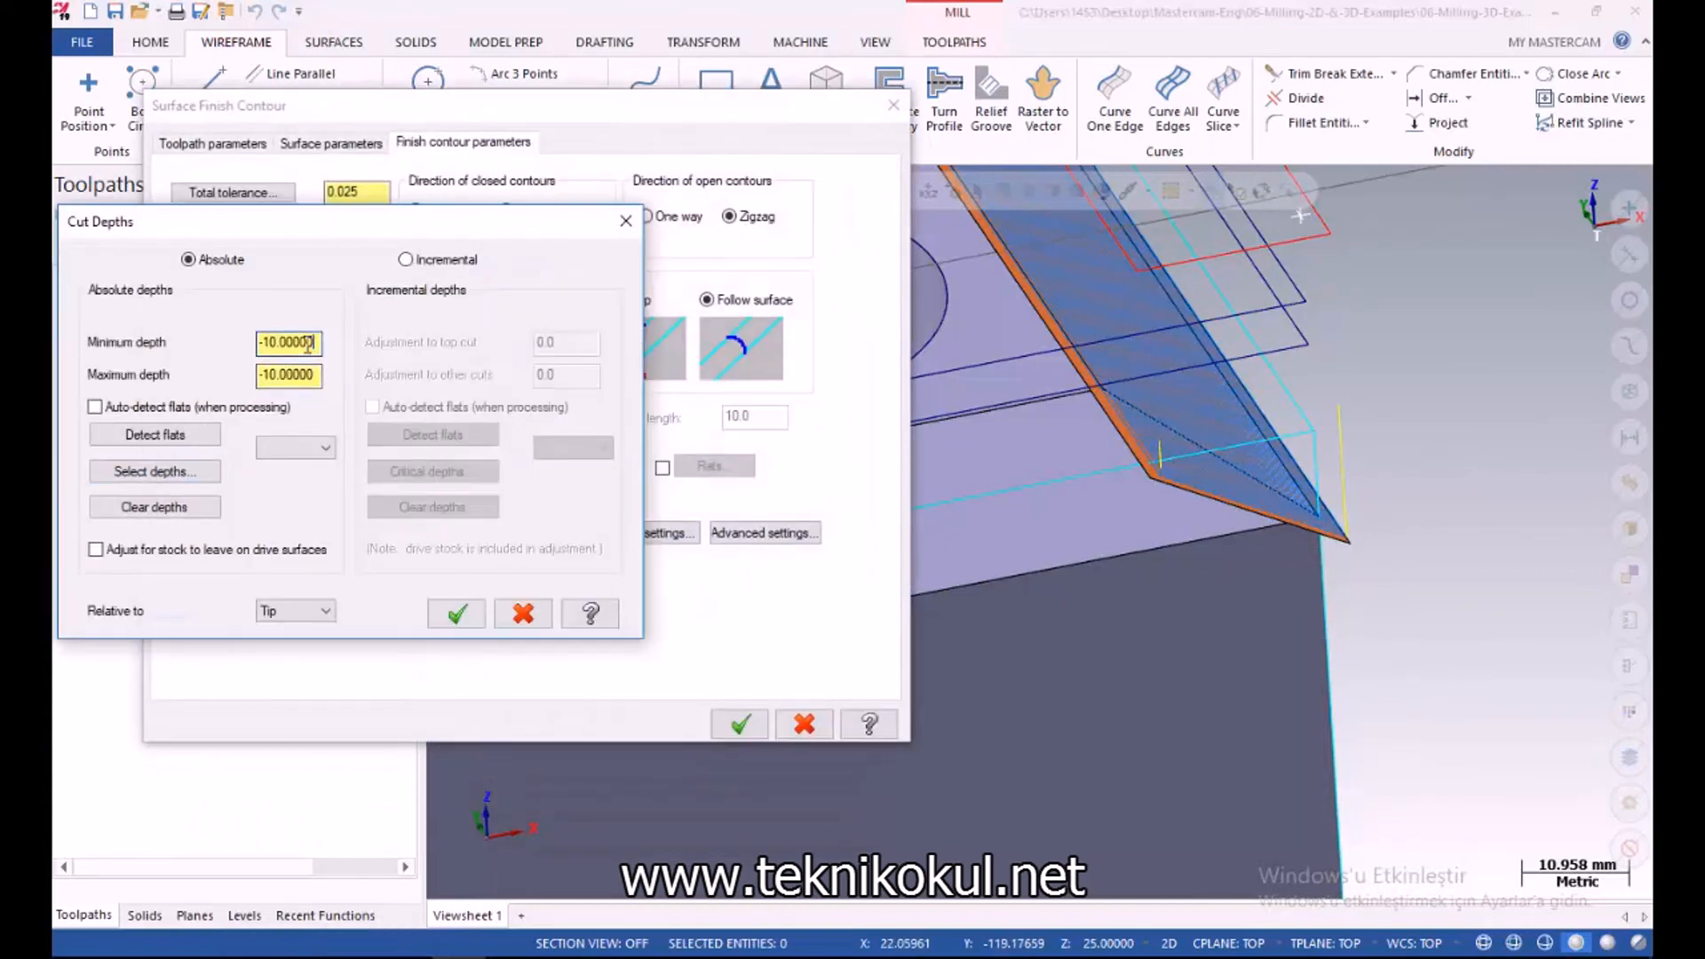
text(0.1)
key(Tab)
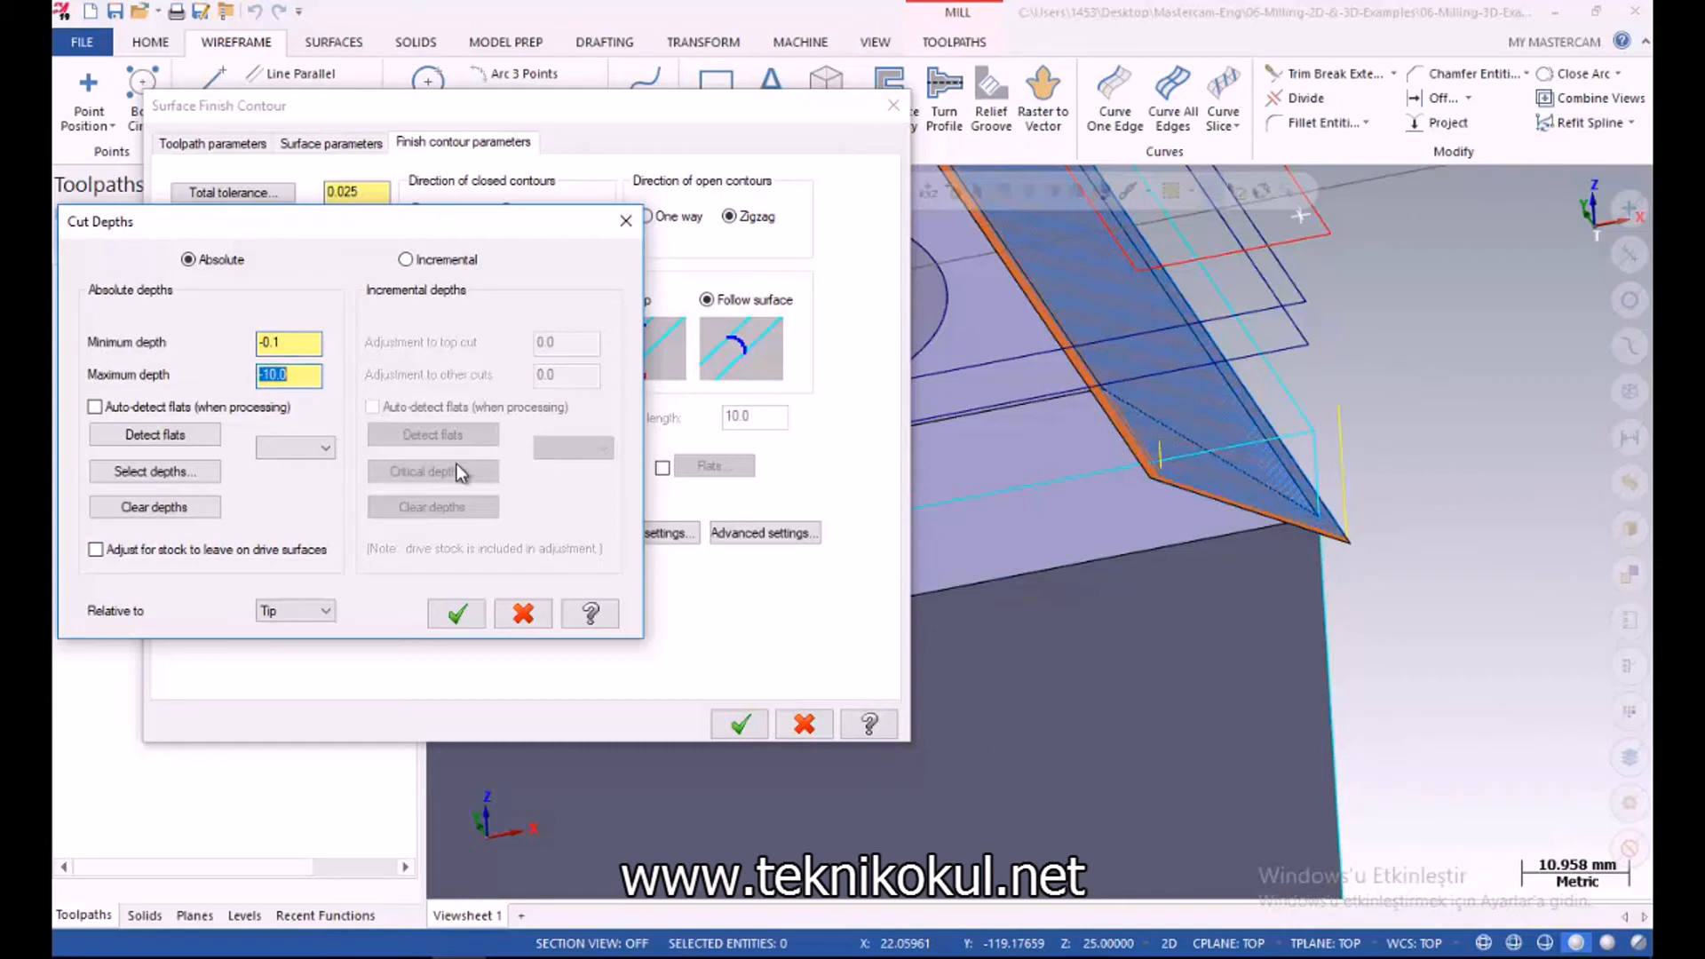
click(457, 613)
click(739, 724)
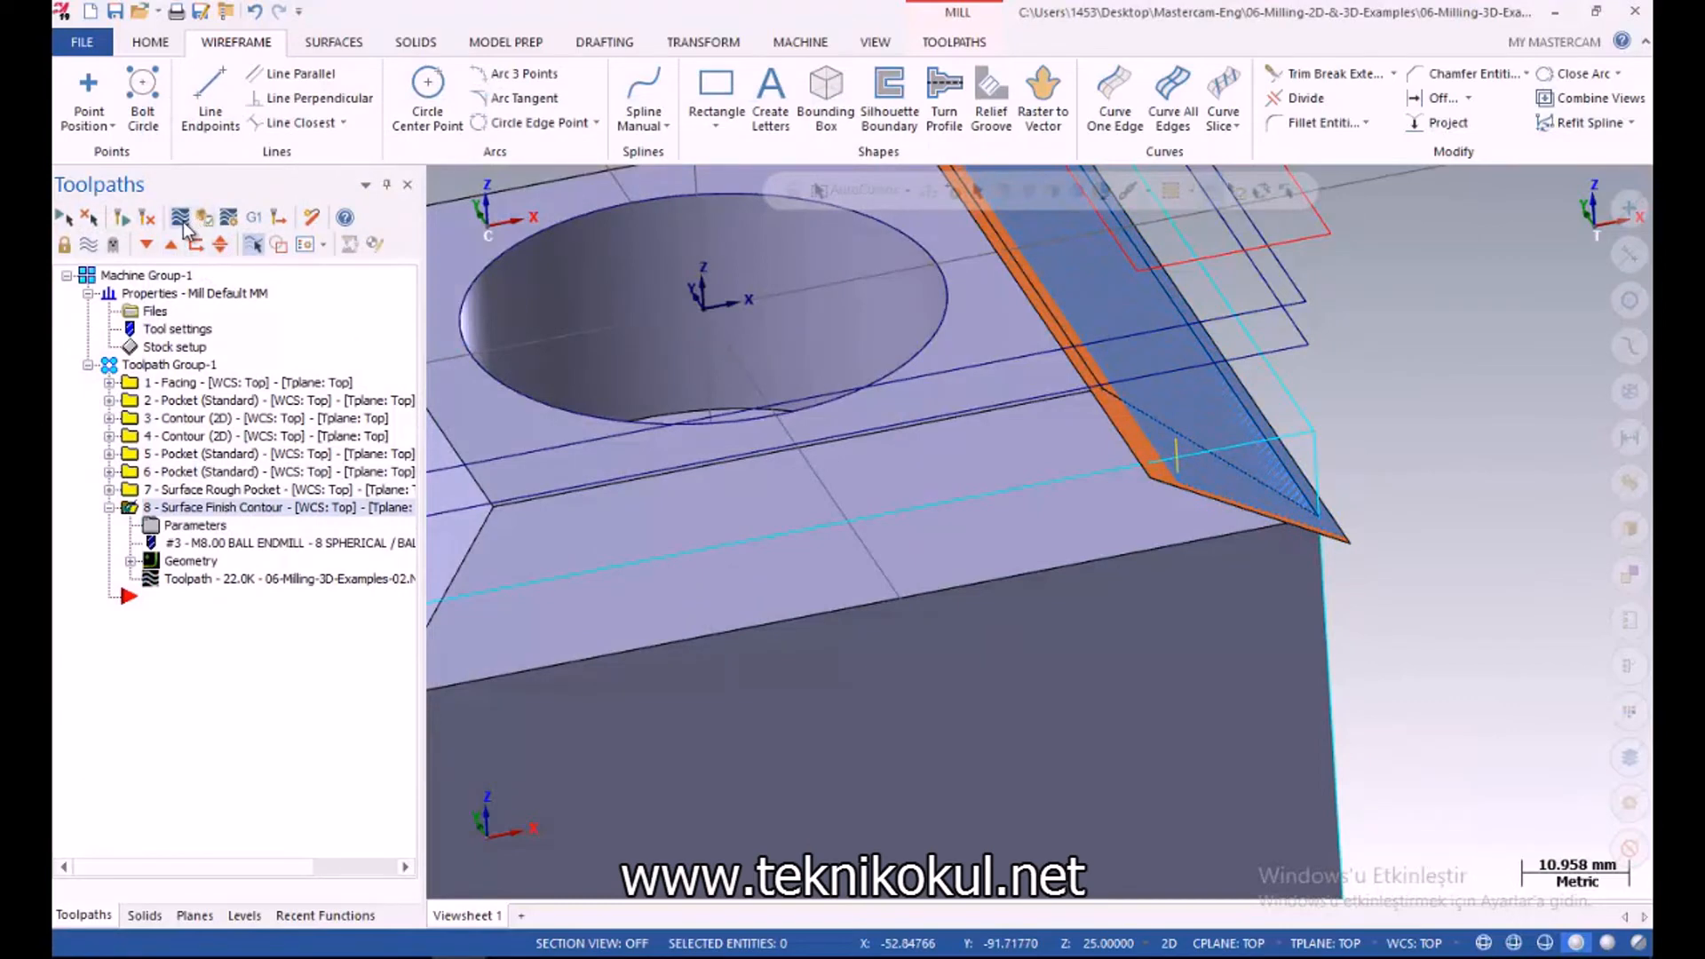
Backplot the regenerated finish contour toolpath to check the Z depth of its first passes
click(546, 185)
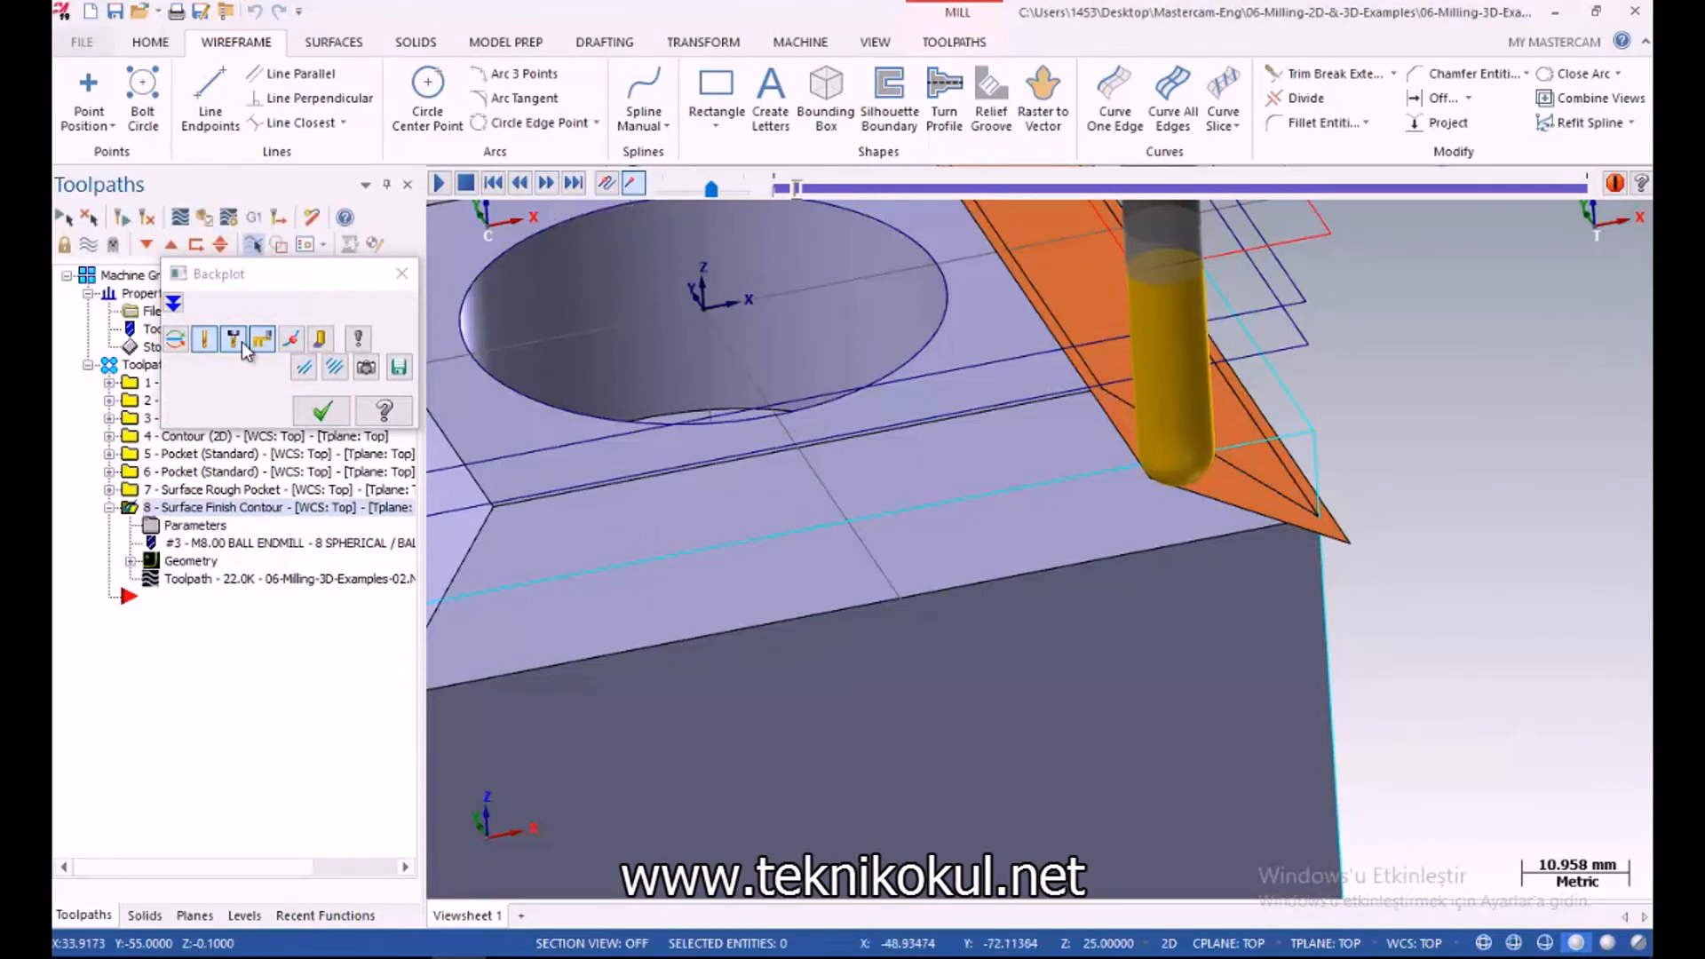
click(547, 185)
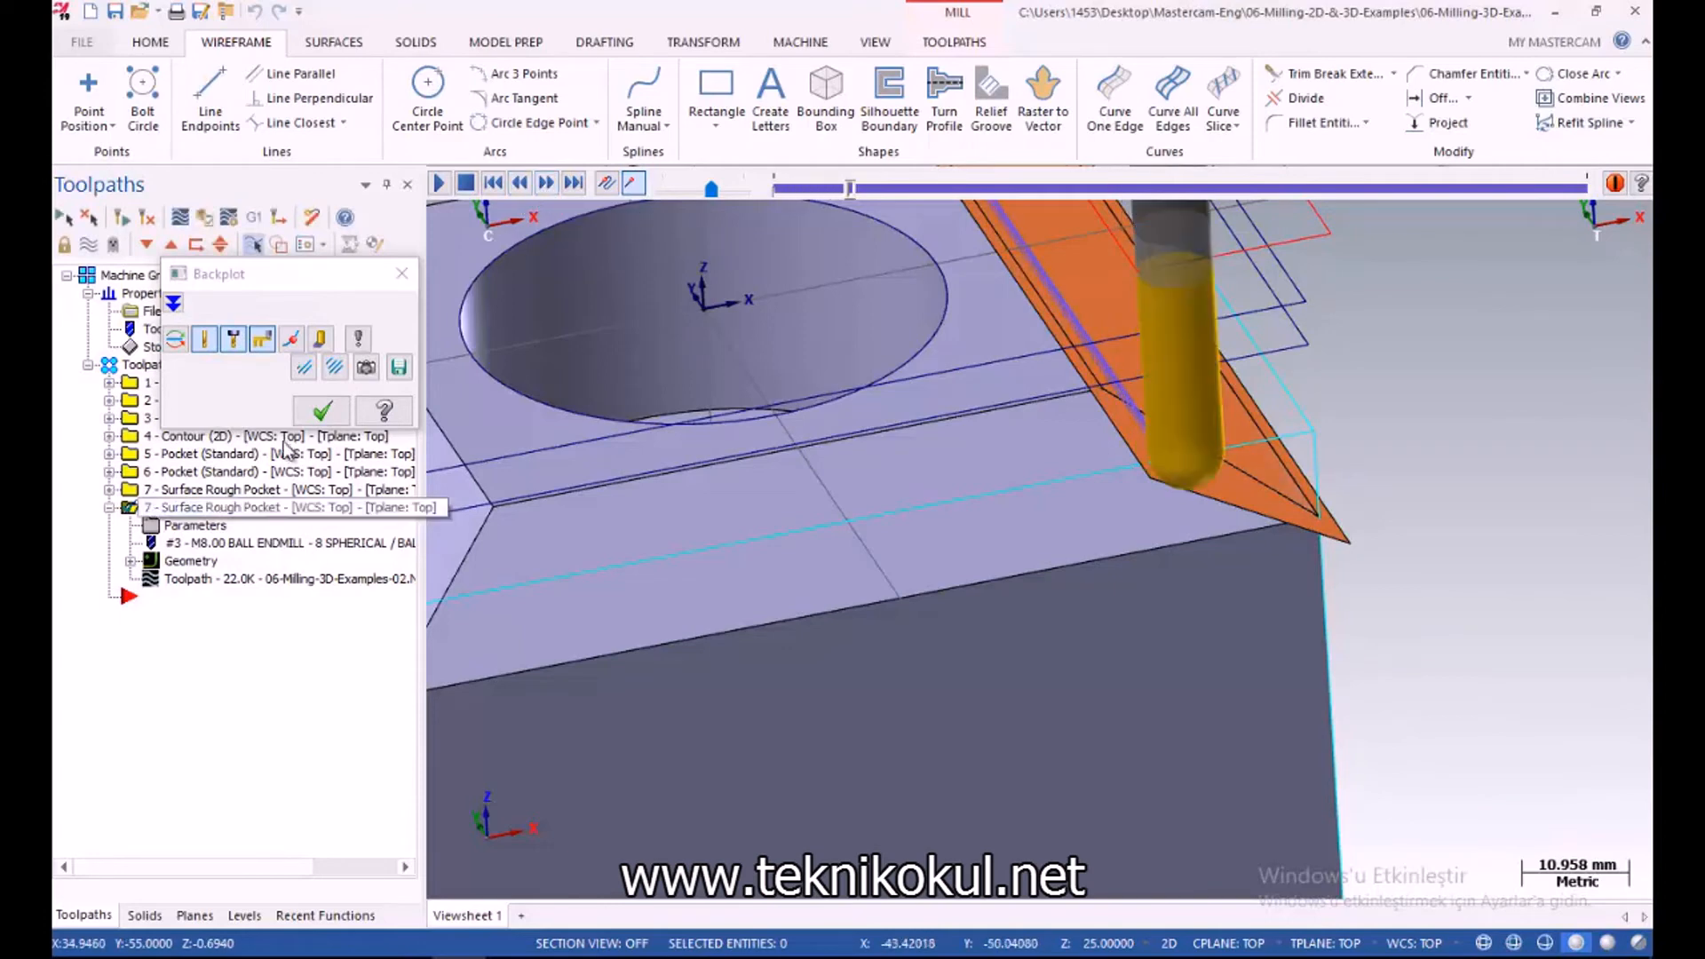
click(322, 410)
Set the Surface Rough Pocket's cut depths to absolute with a minimum depth of -0.1, and regenerate its toolpath
click(109, 489)
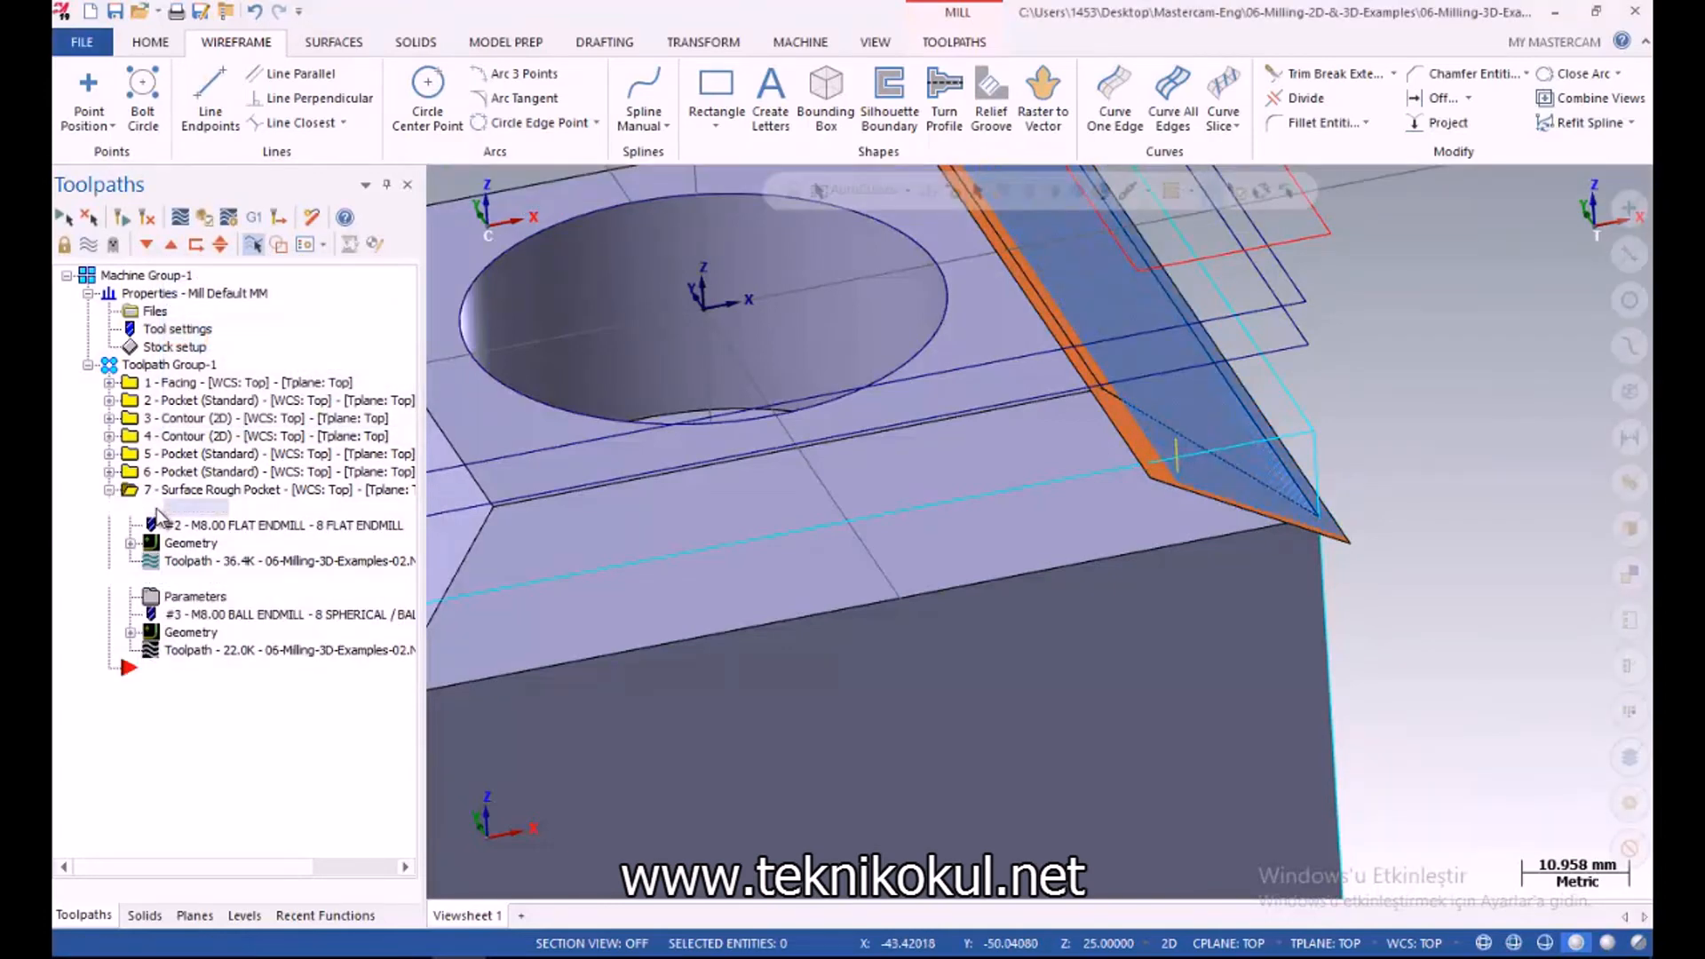
click(160, 508)
click(523, 543)
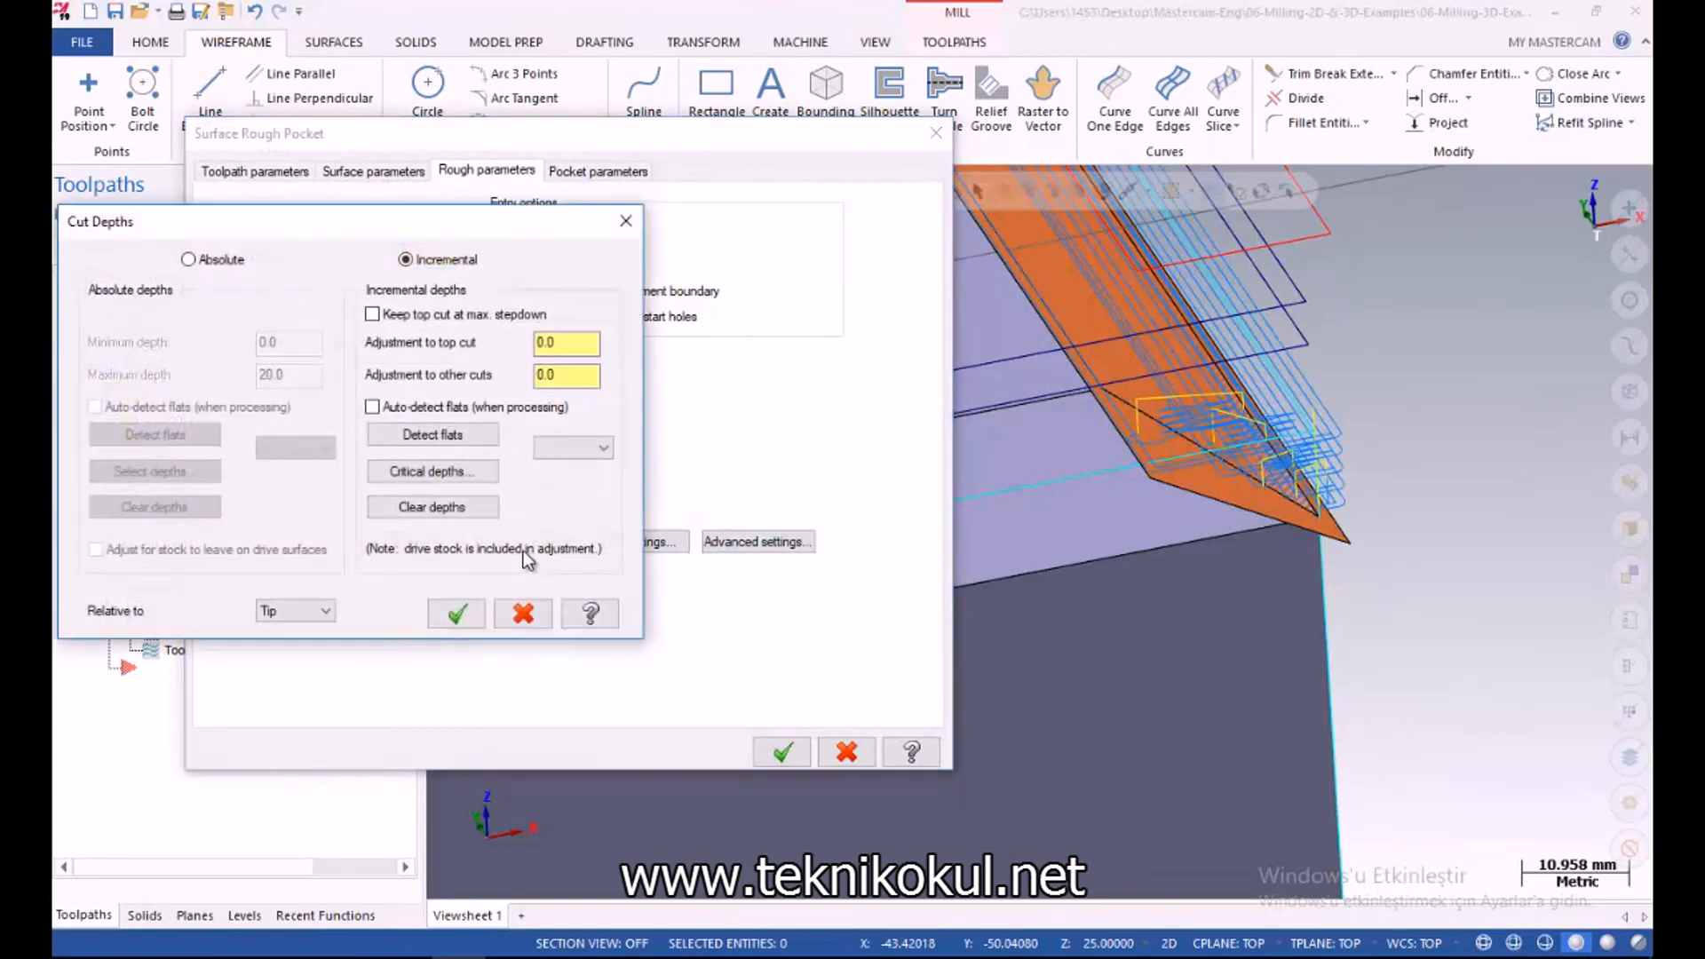
click(189, 259)
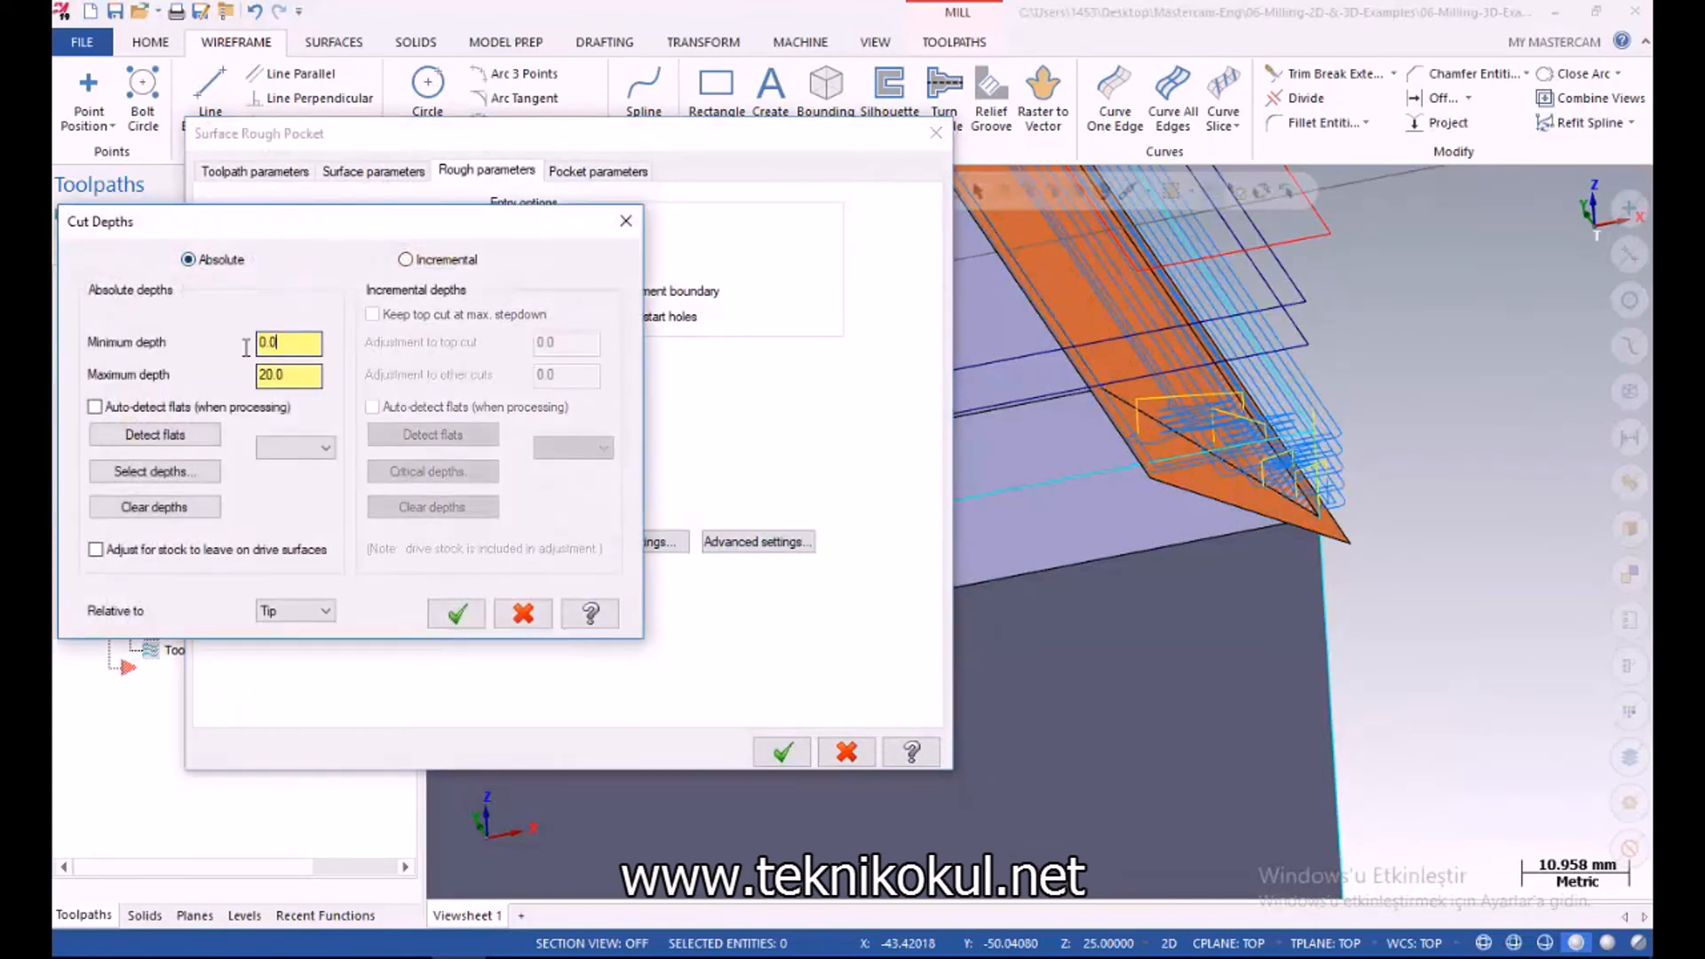
double_click(263, 342)
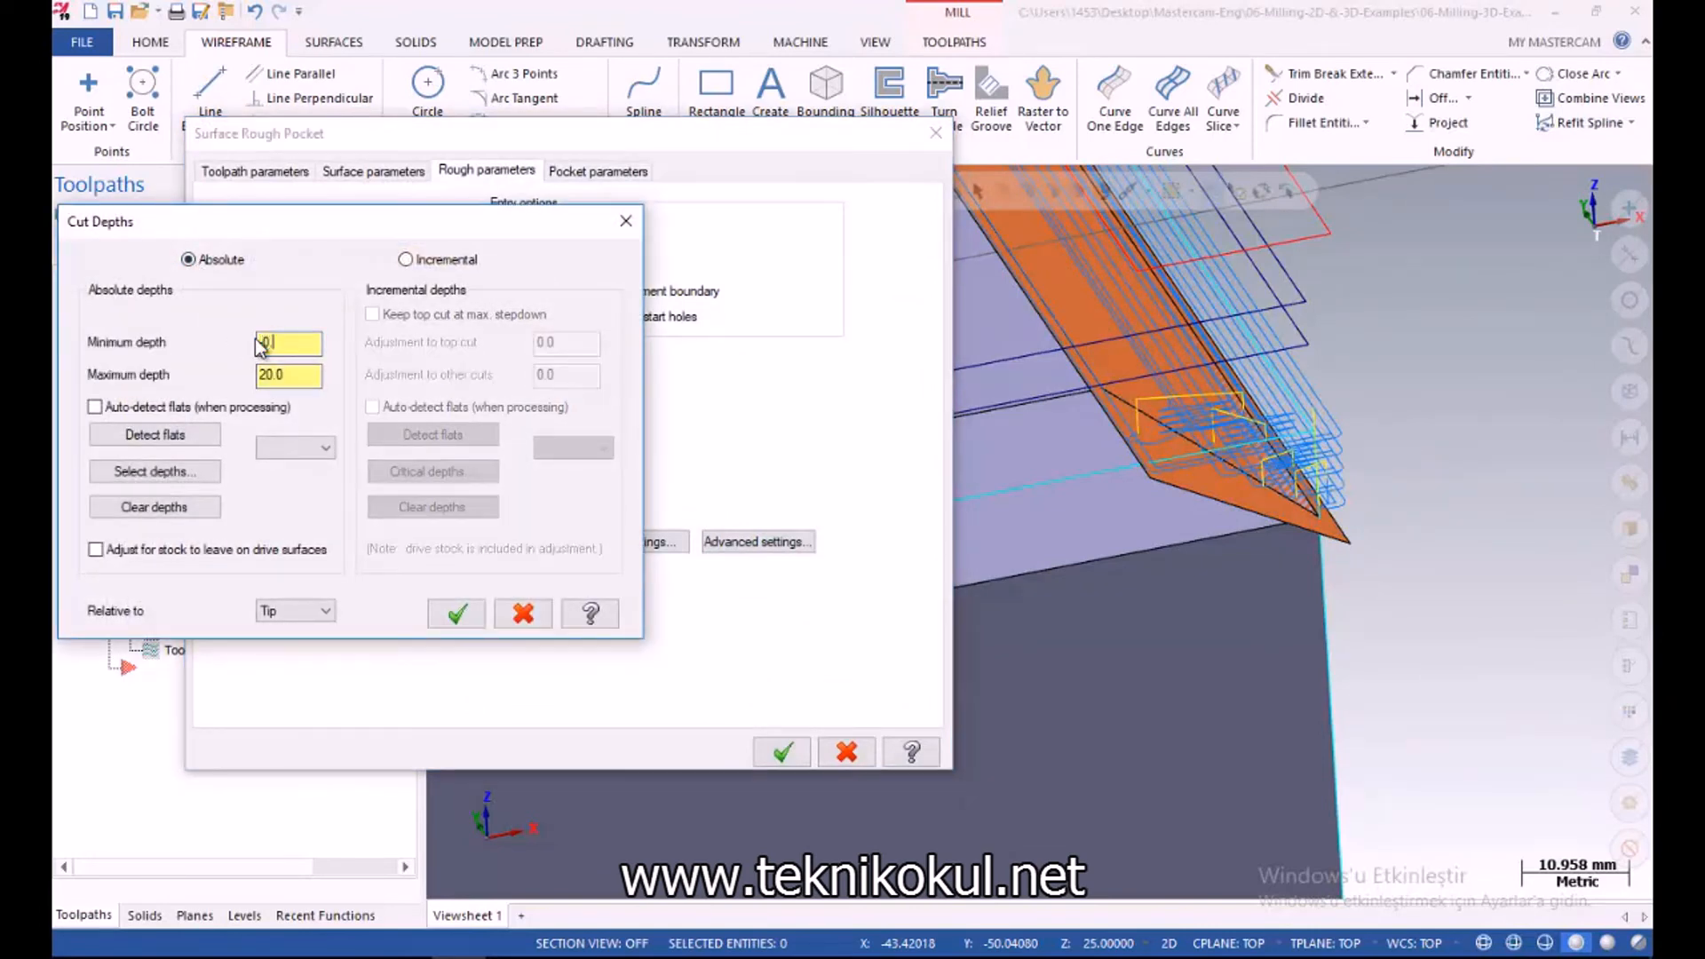
double_click(288, 374)
double_click(288, 346)
click(439, 621)
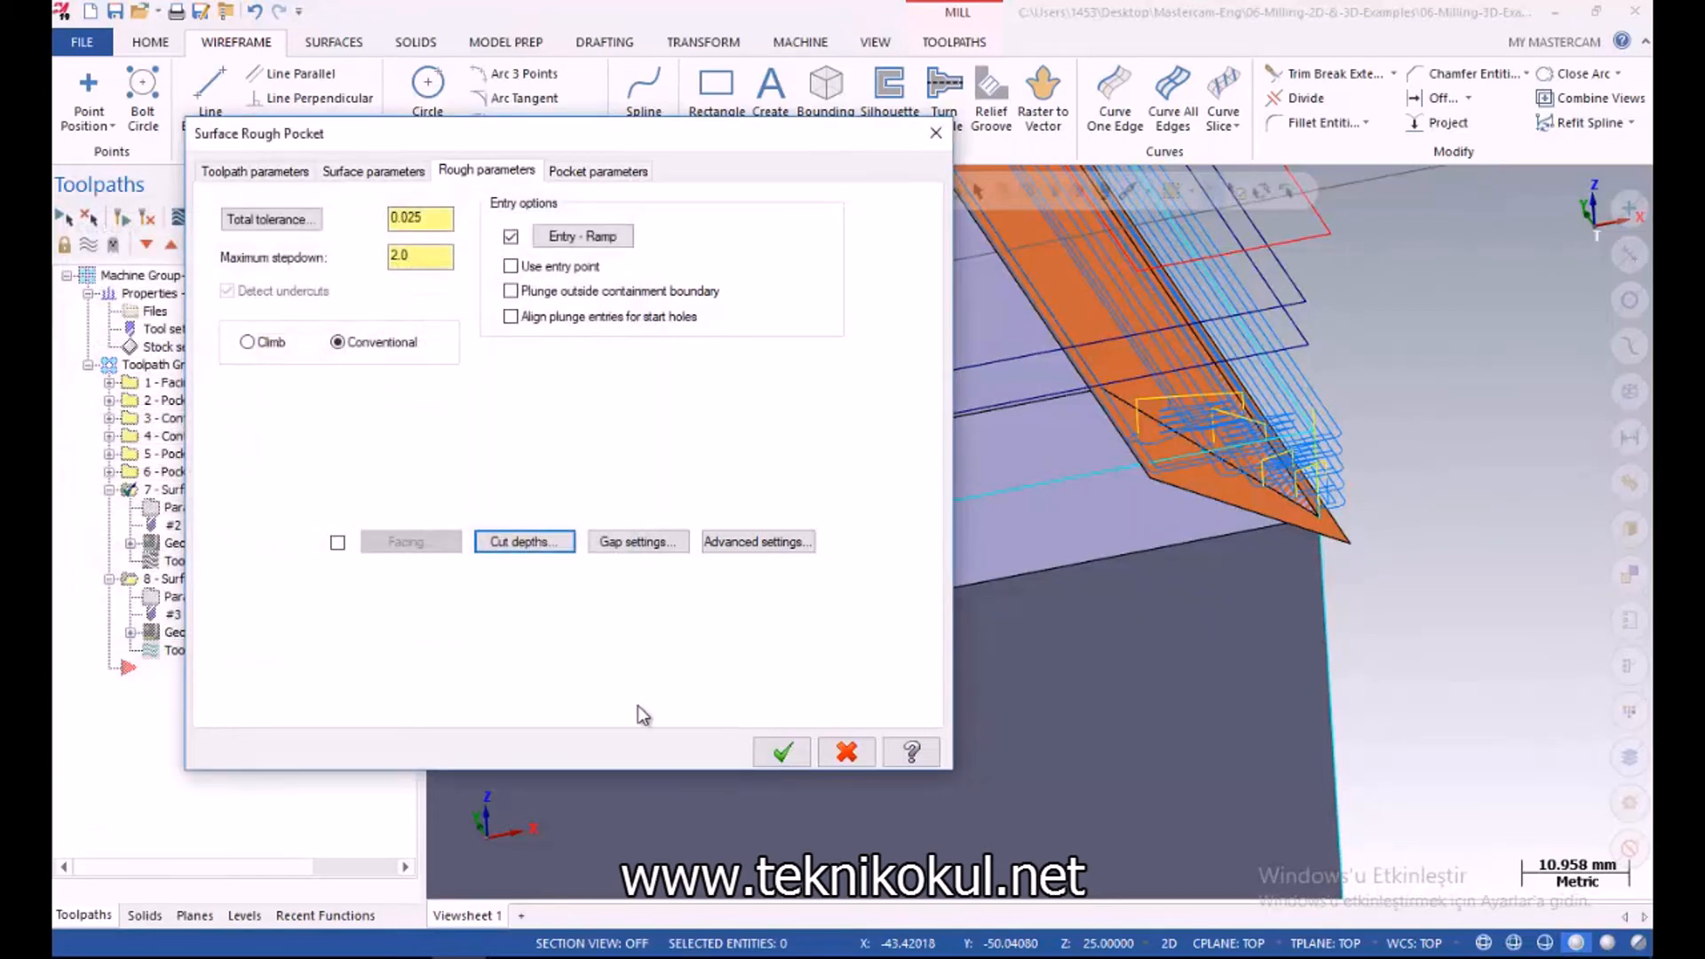
click(780, 752)
click(144, 215)
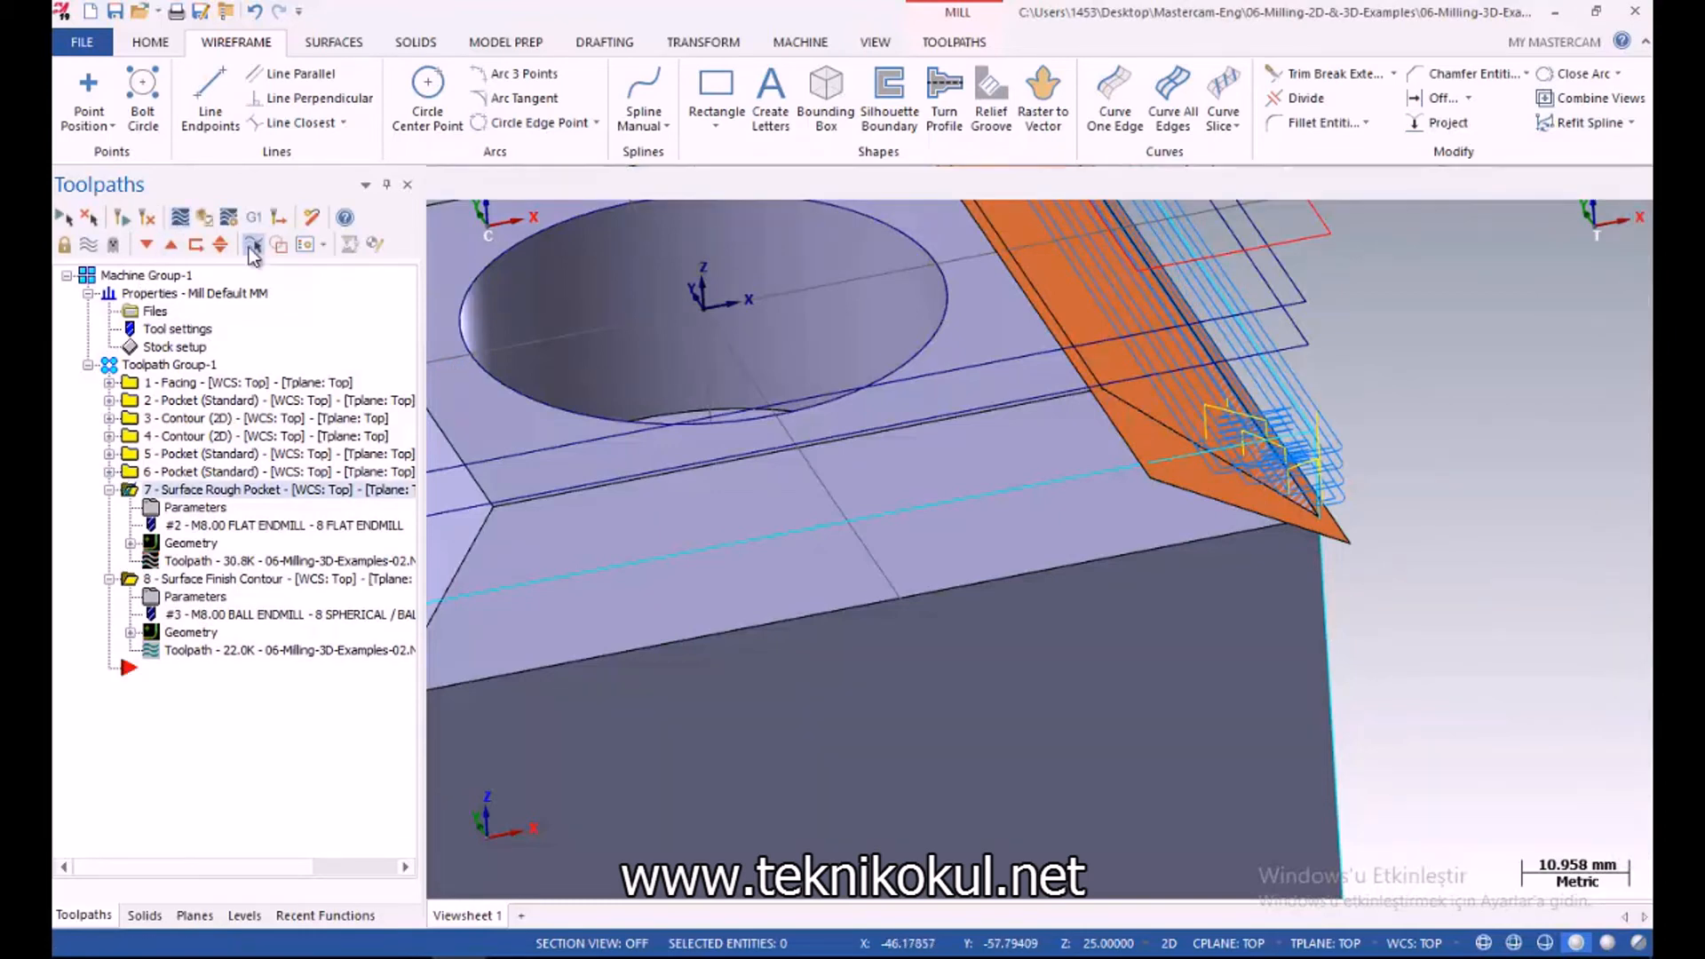
Backplot the Surface Rough Pocket toolpath and advance through its first moves, checking the starting Z depth
click(251, 249)
click(547, 181)
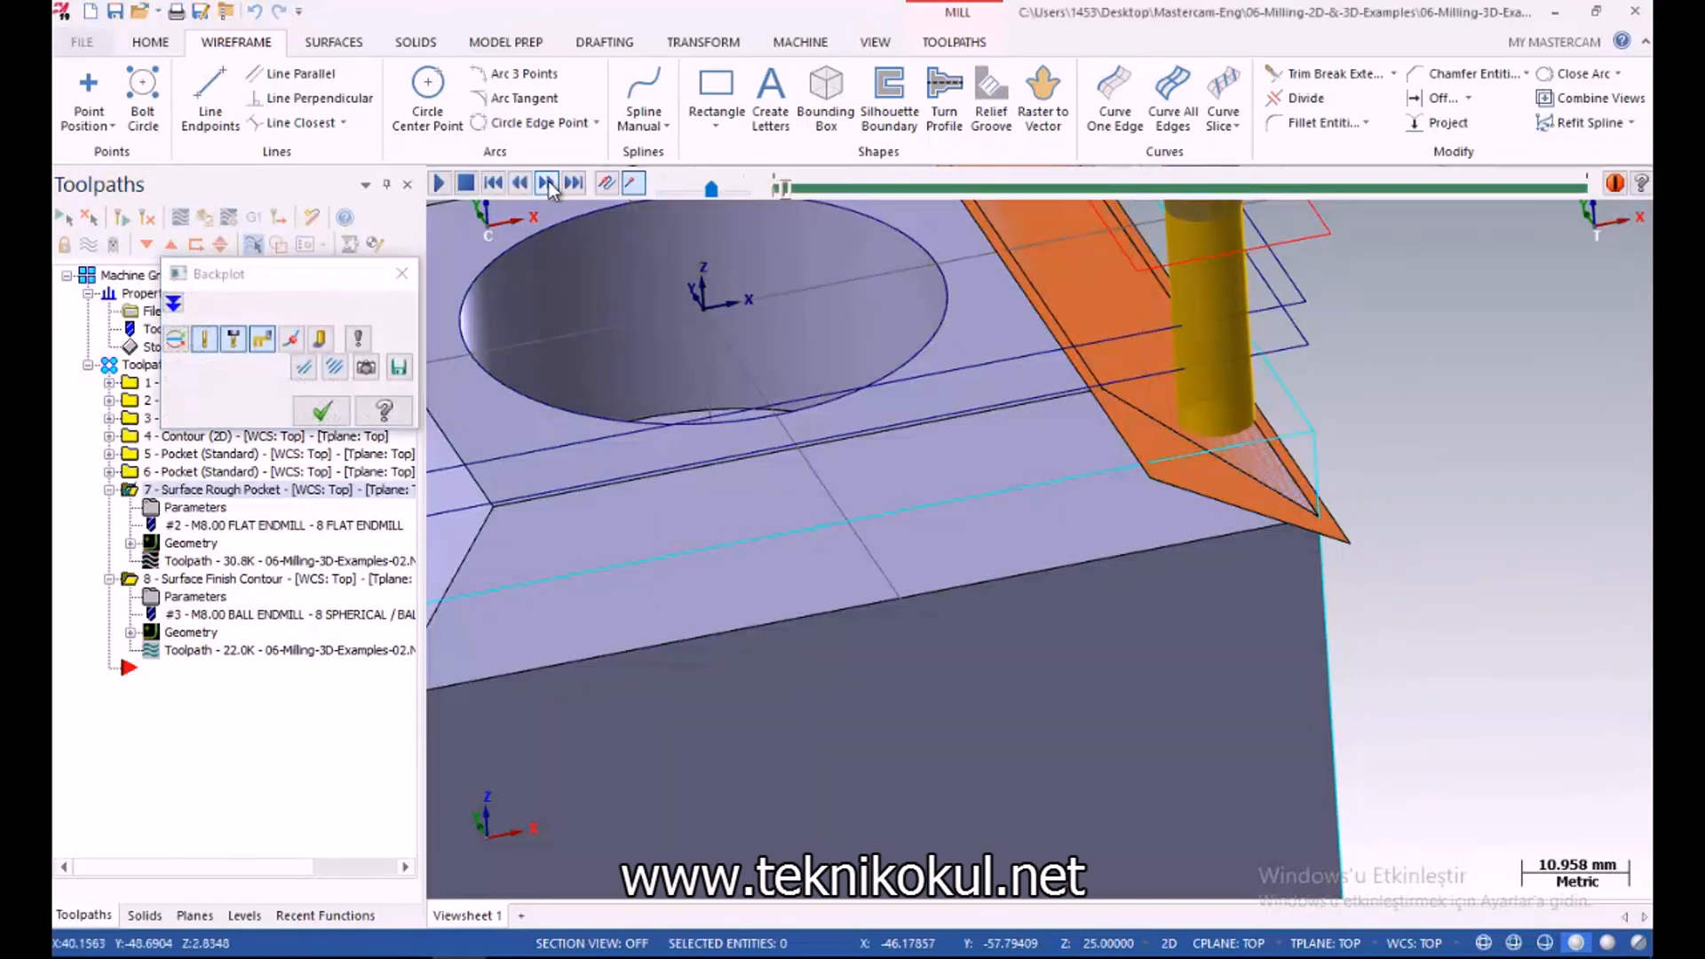
click(549, 181)
click(548, 182)
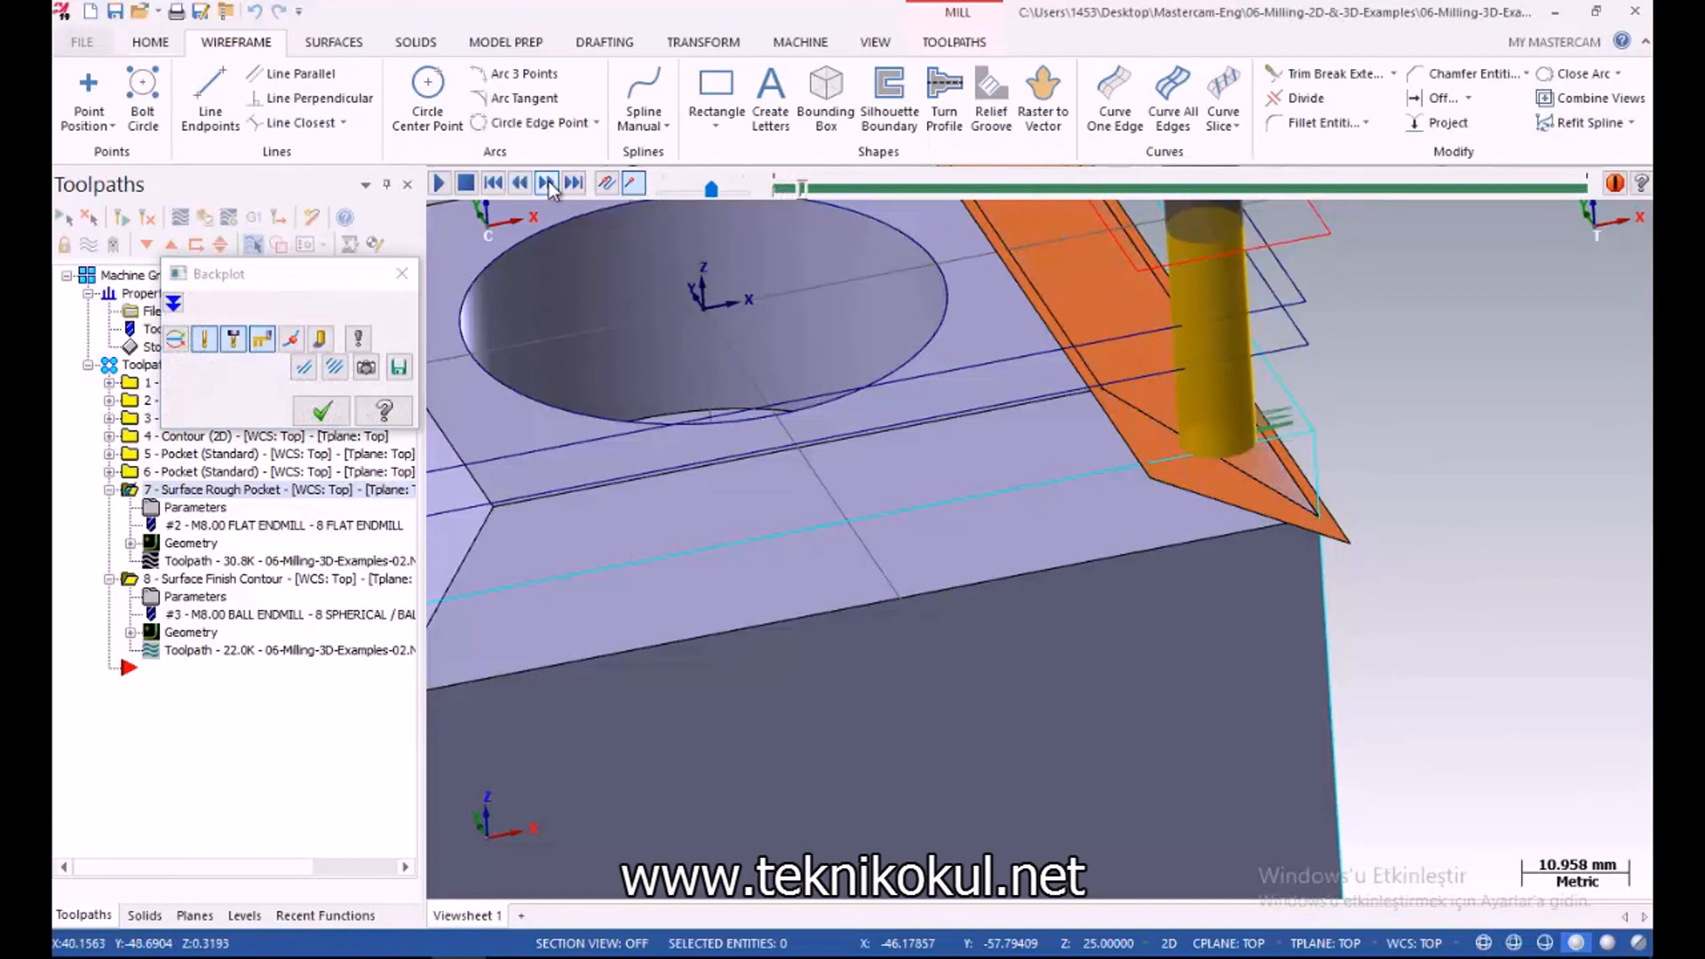
click(549, 181)
click(549, 181)
click(549, 181)
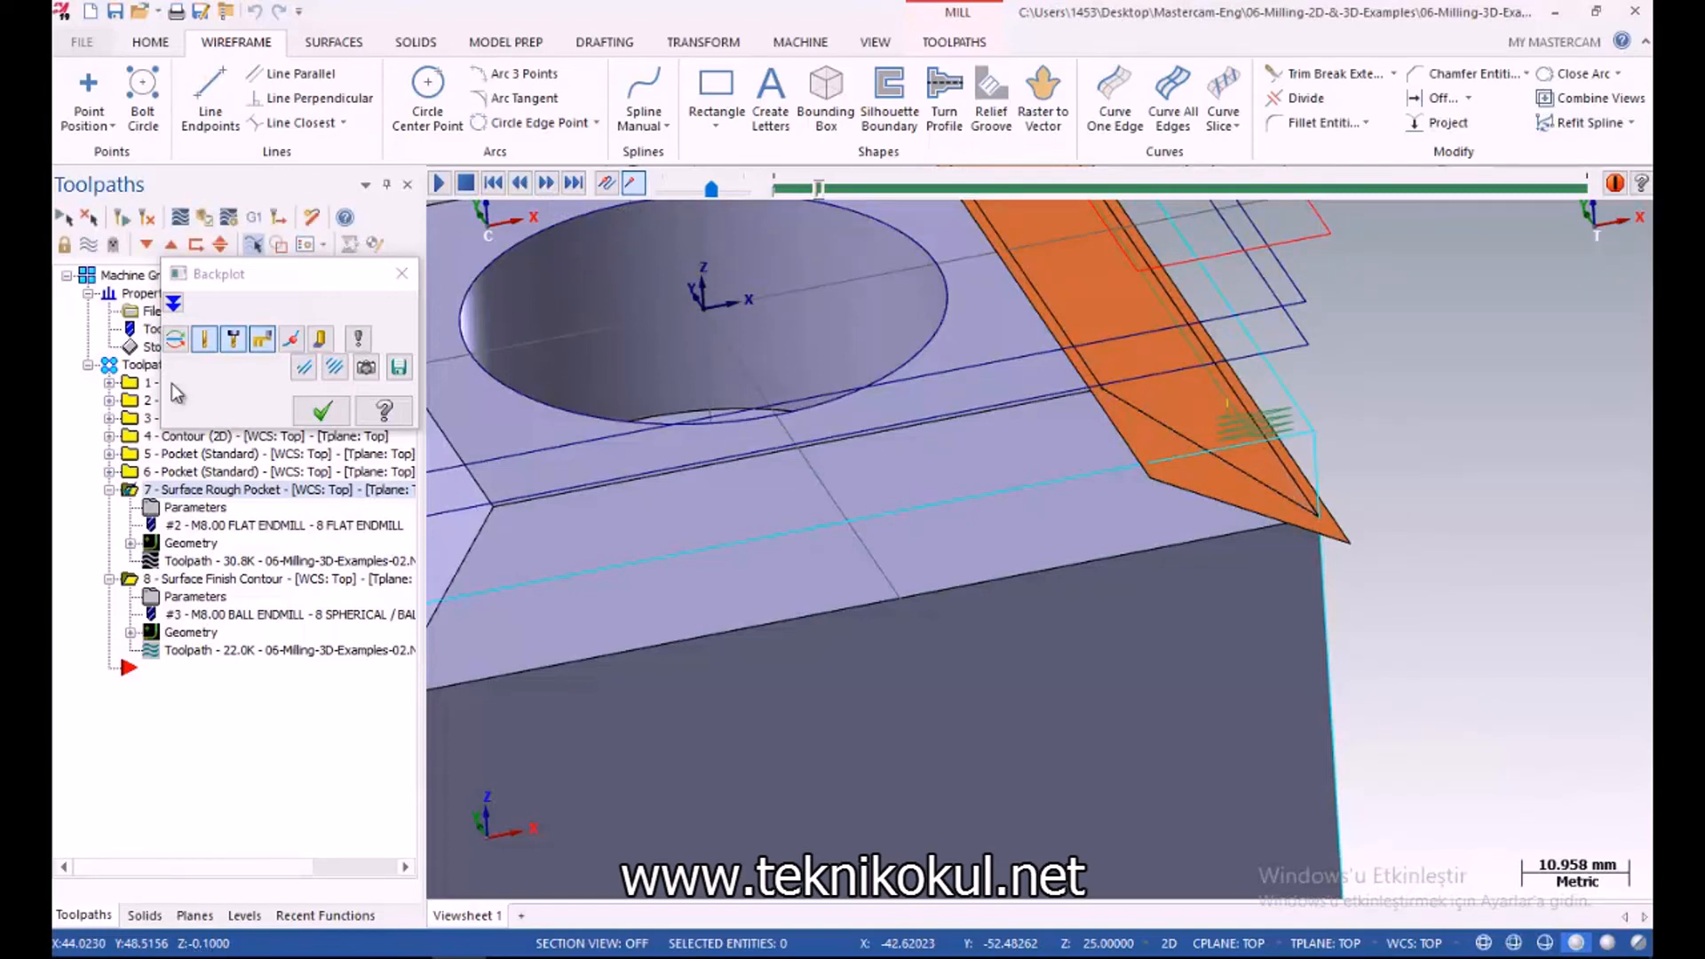
click(322, 410)
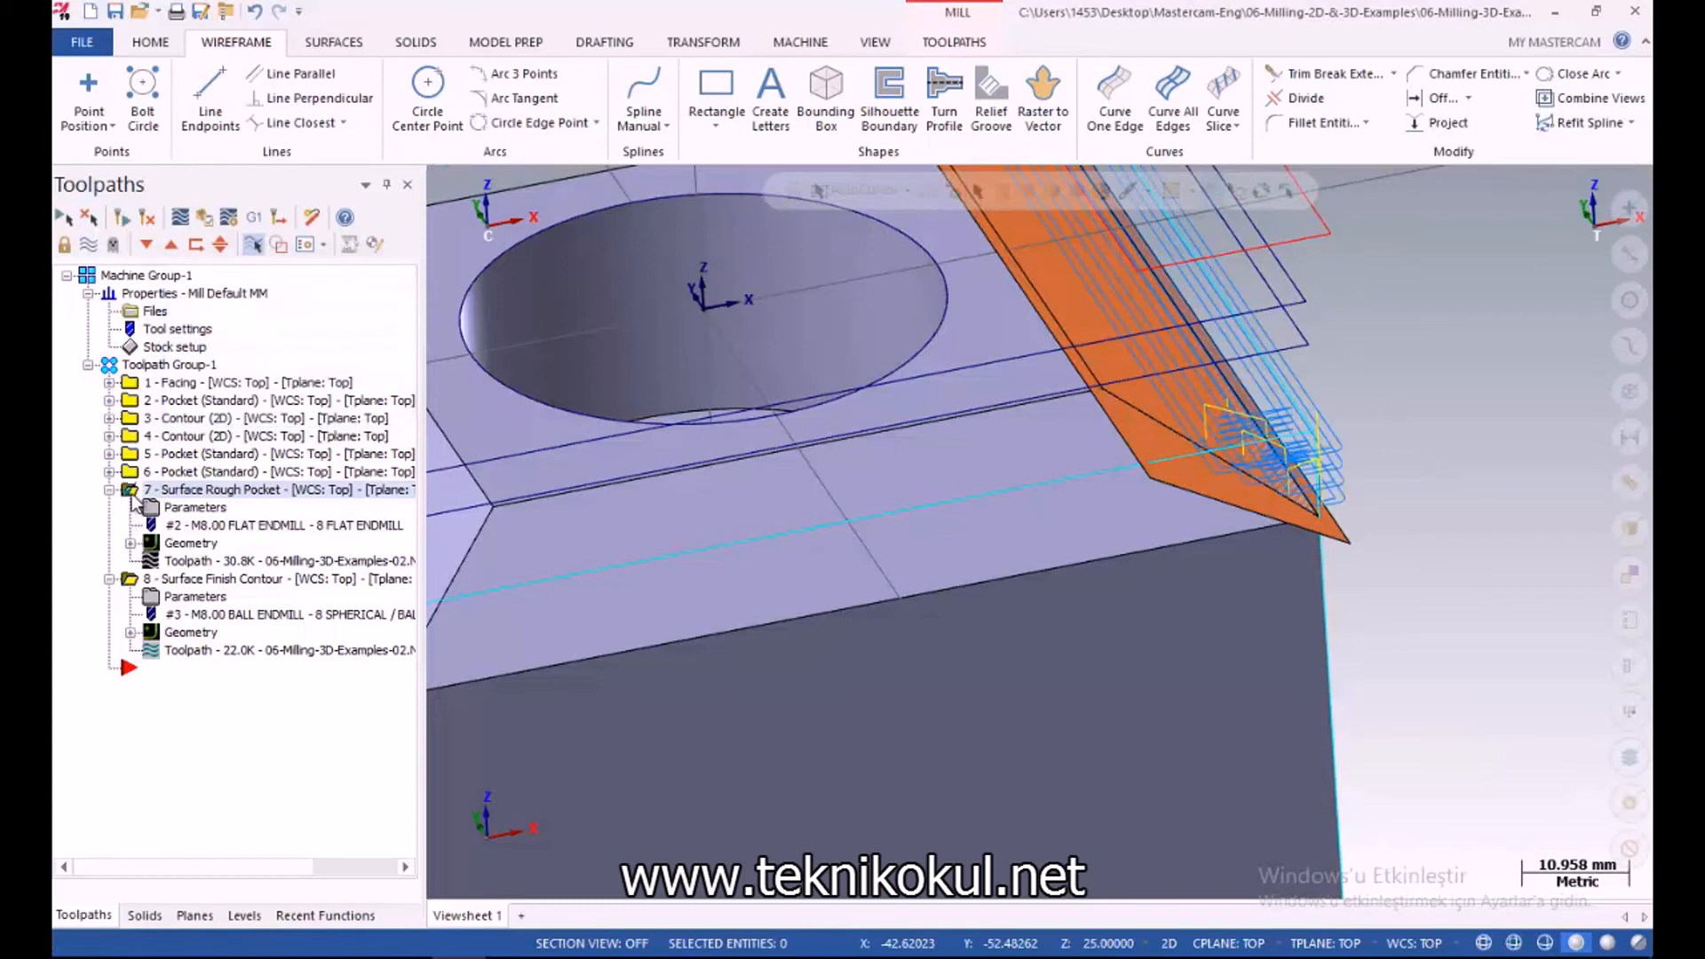
Hide the Surface Rough Pocket toolpath and display the Surface Finish Contour toolpath
click(87, 245)
click(131, 580)
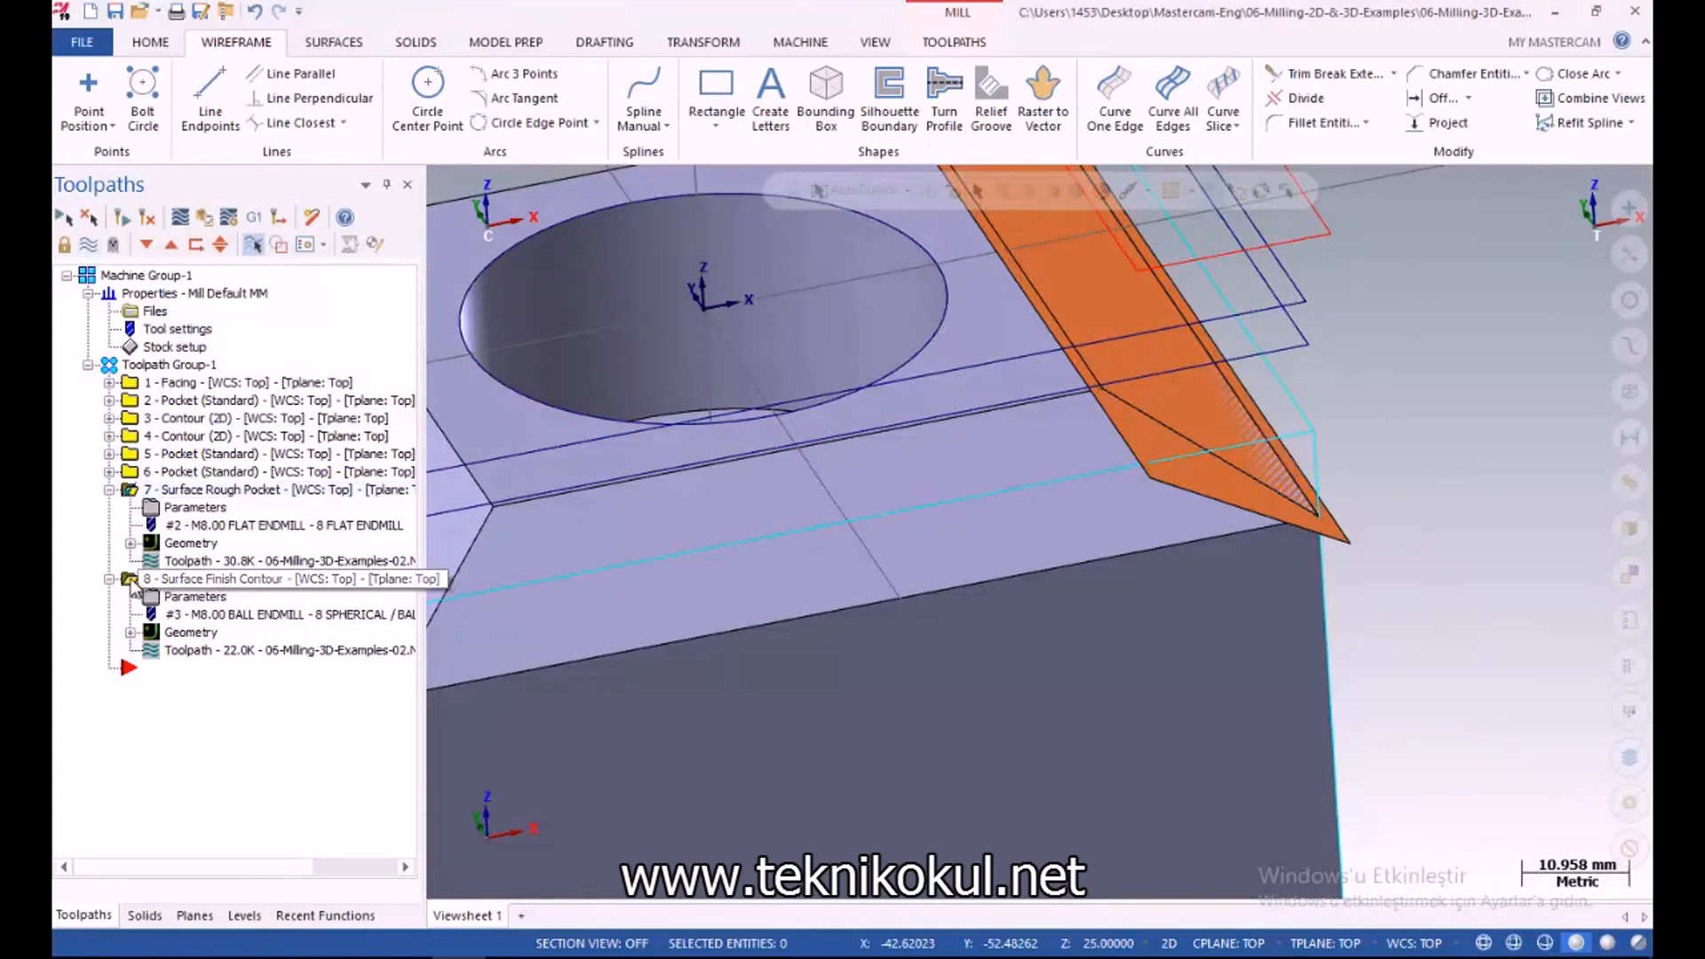
click(88, 246)
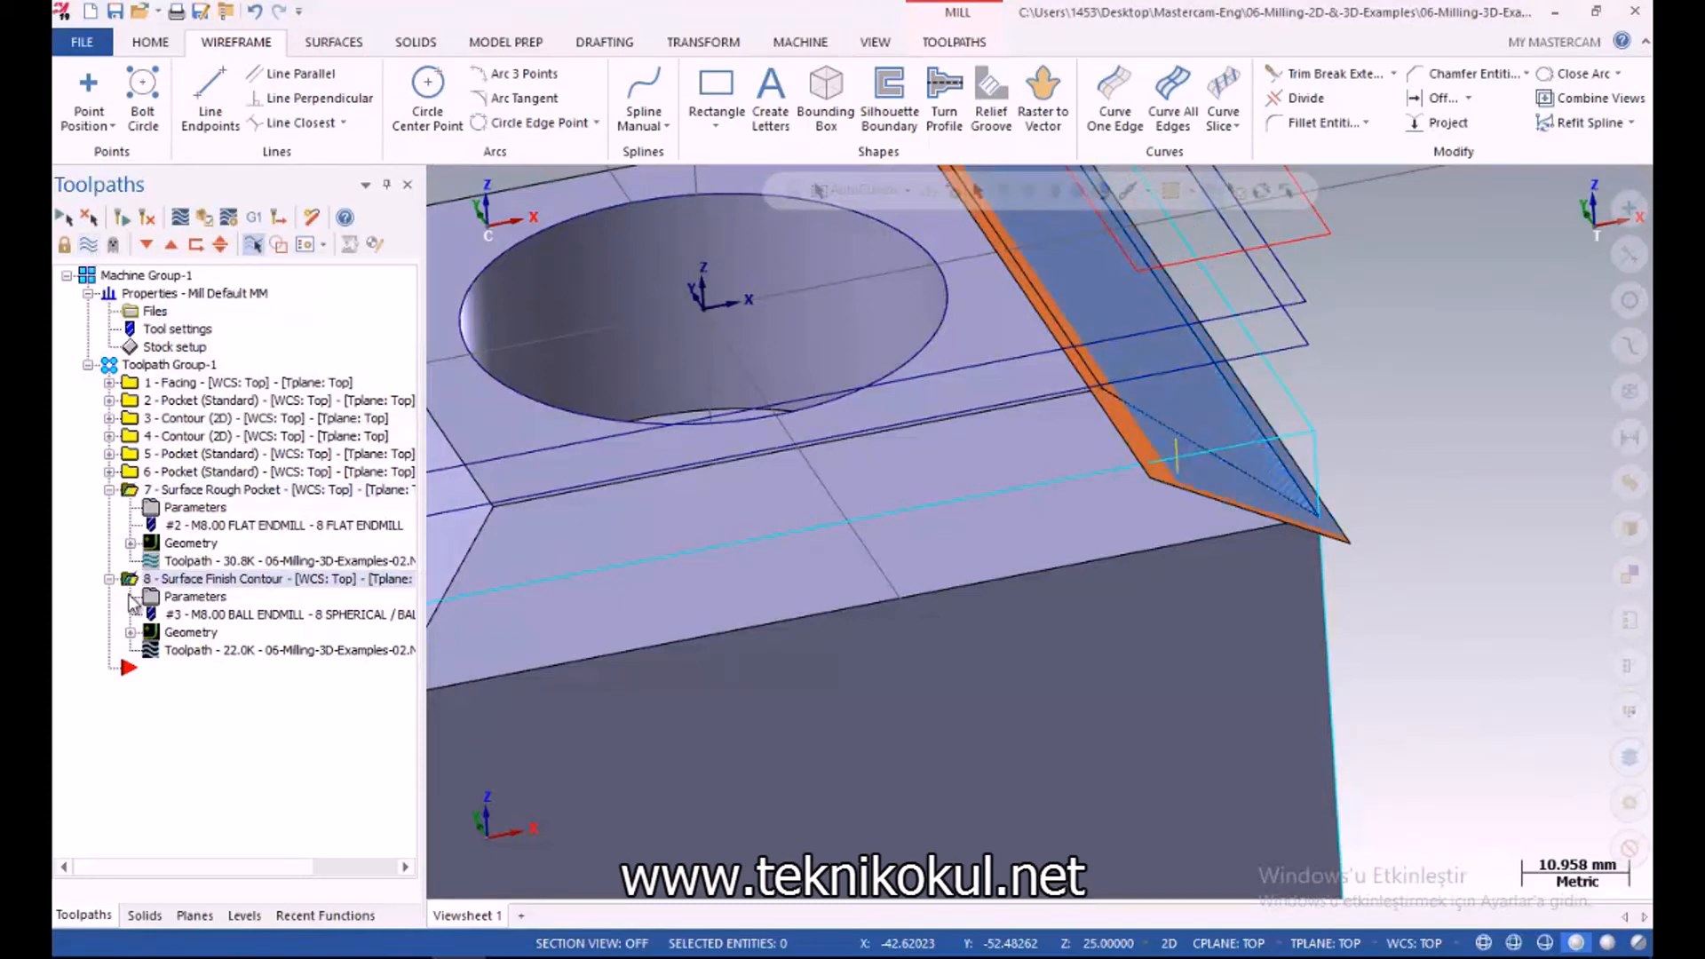
Increase the Surface Finish Contour's maximum stepdown for coarser passes and regenerate its toolpath
click(164, 597)
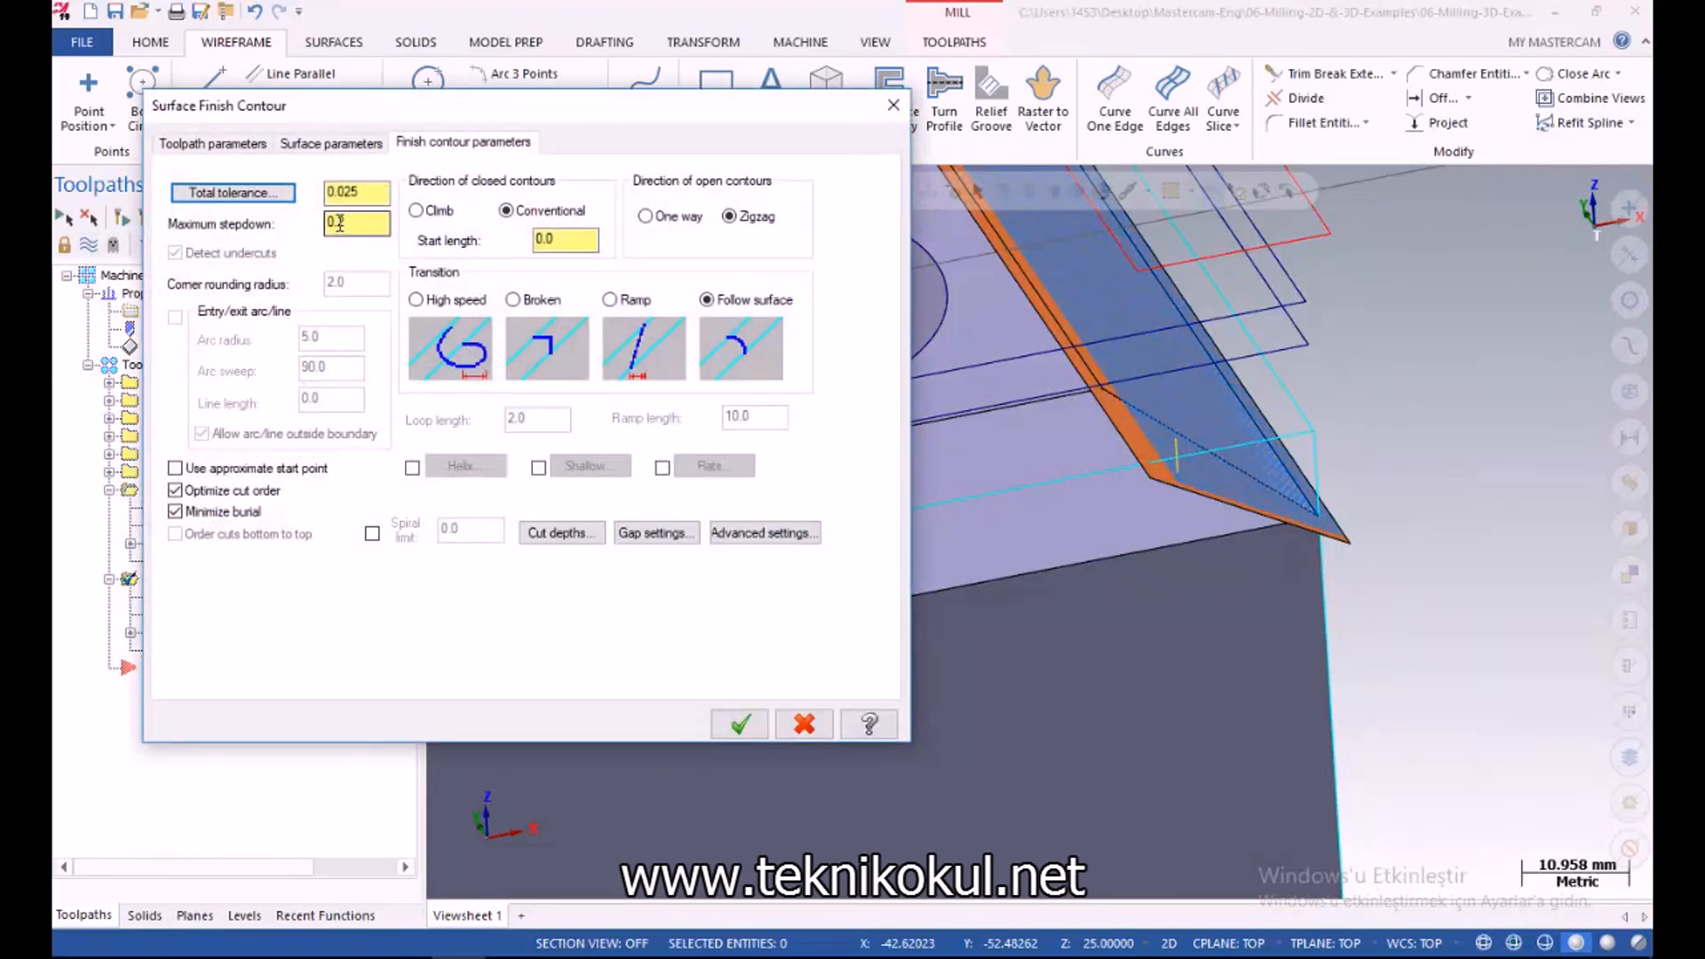
drag(337, 223, 356, 222)
click(746, 727)
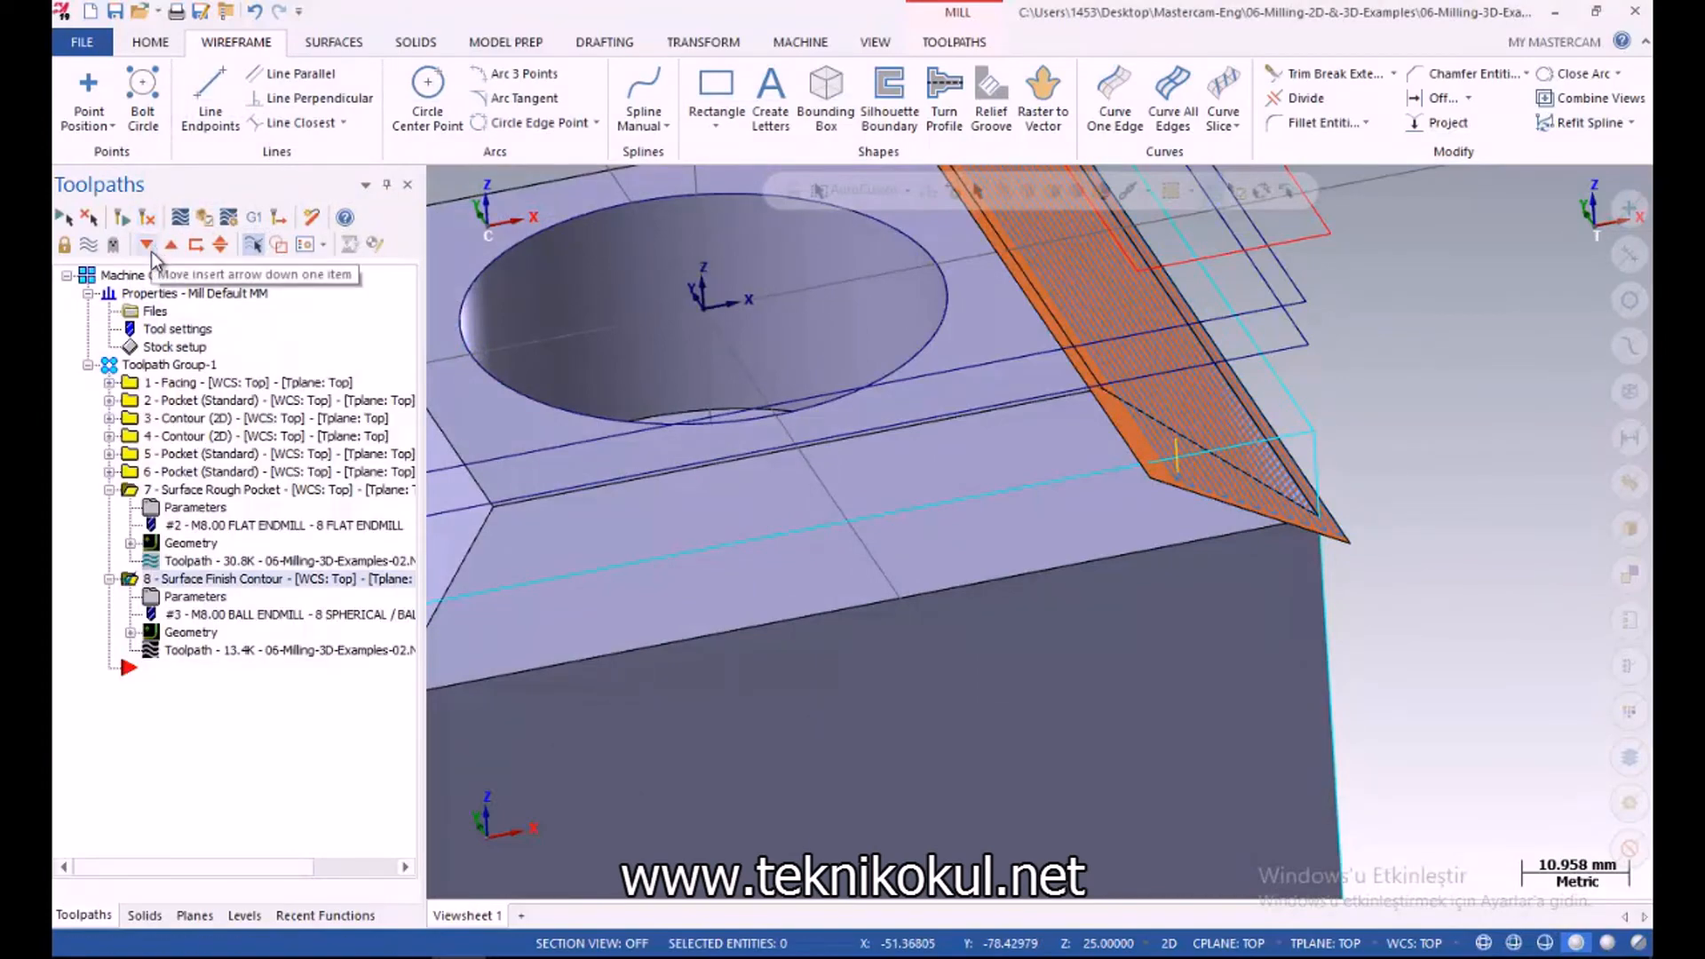
Hide the Surface Finish Contour toolpath so the whole block is unobstructed
middle_drag(1245, 542, 1186, 524)
scroll(1384, 510, down, 3)
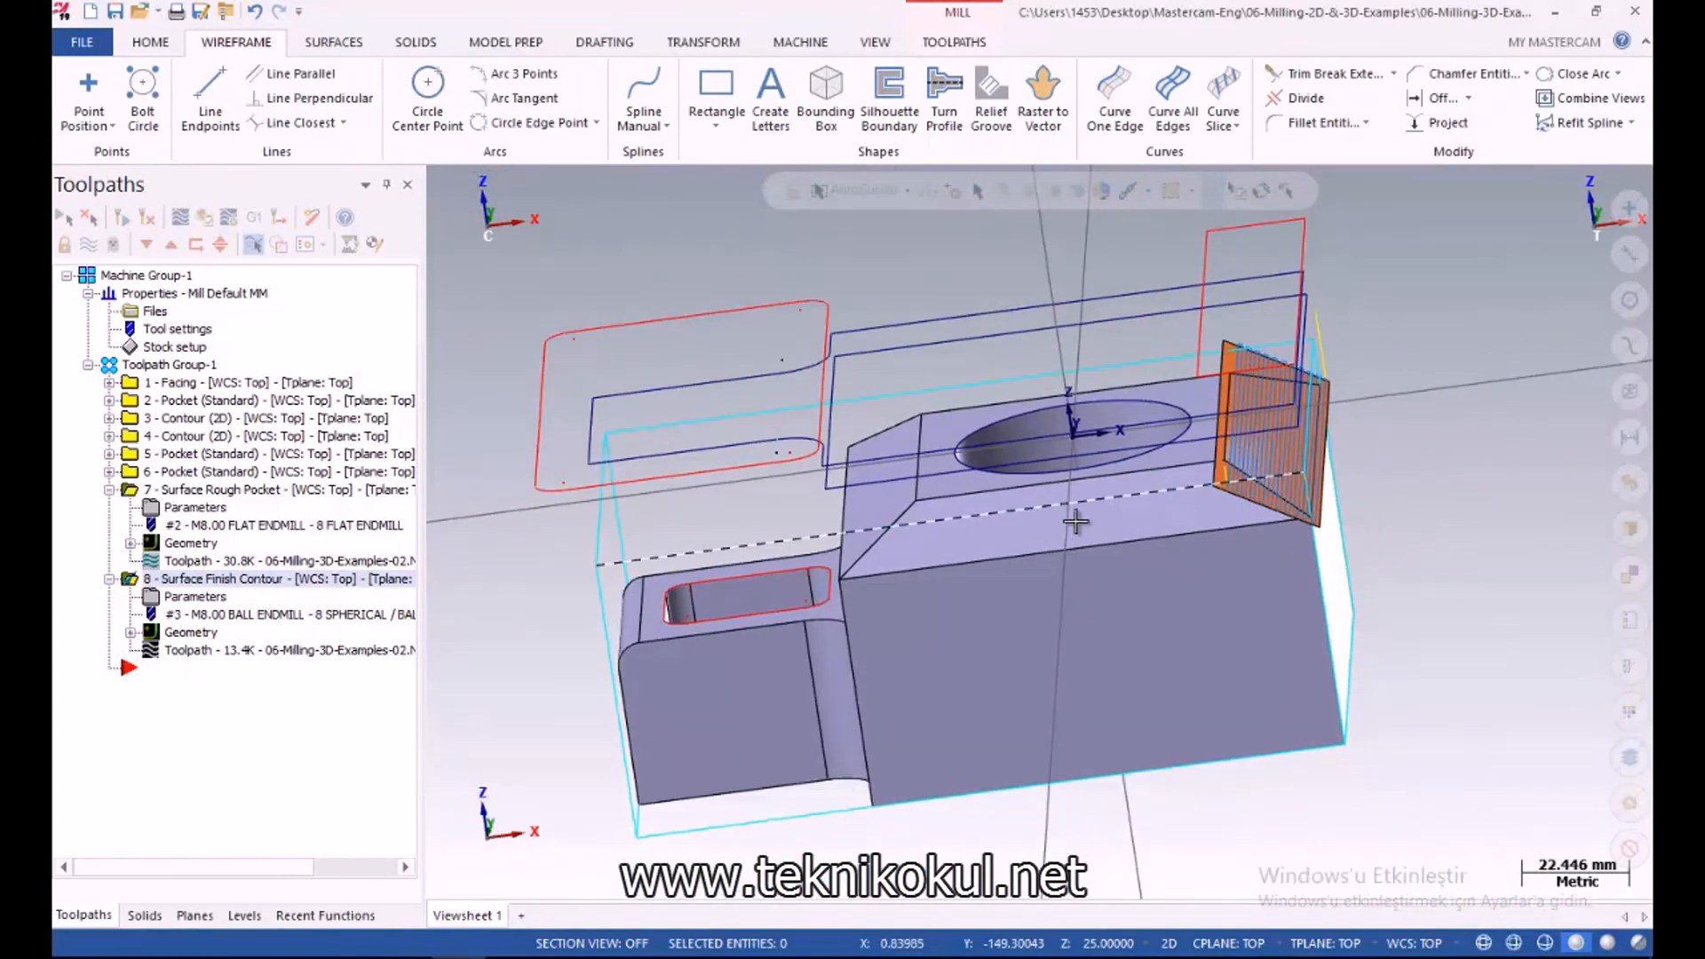
middle_drag(1047, 505, 998, 717)
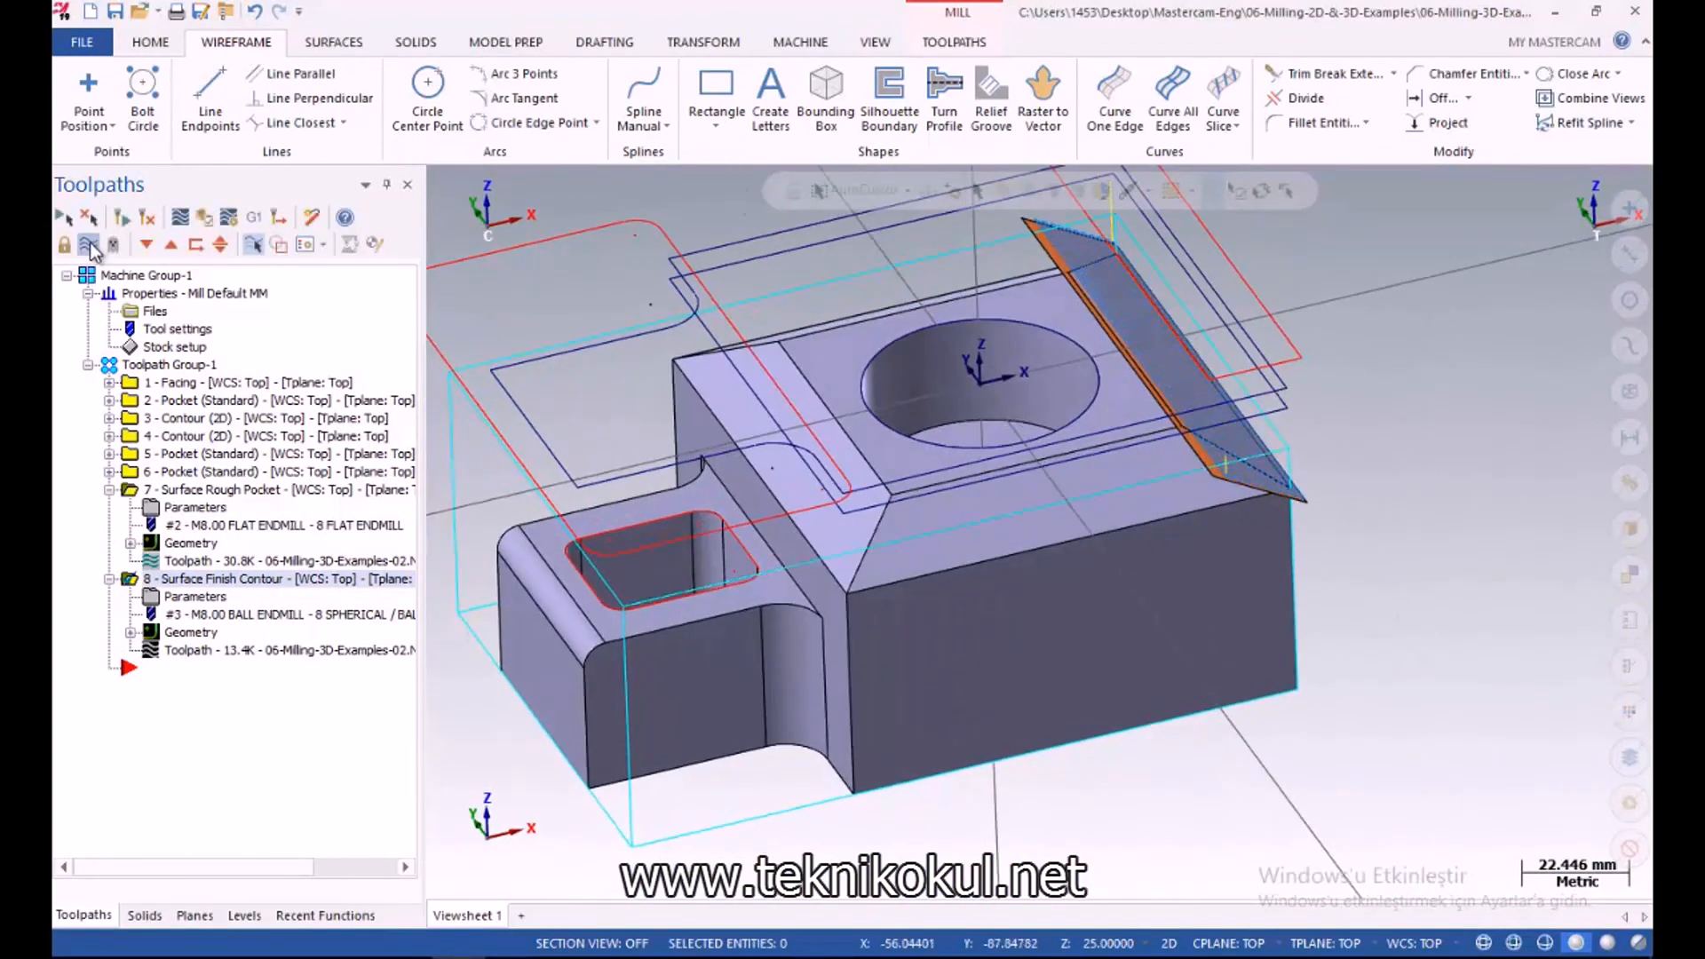
scroll(1065, 672, down, 2)
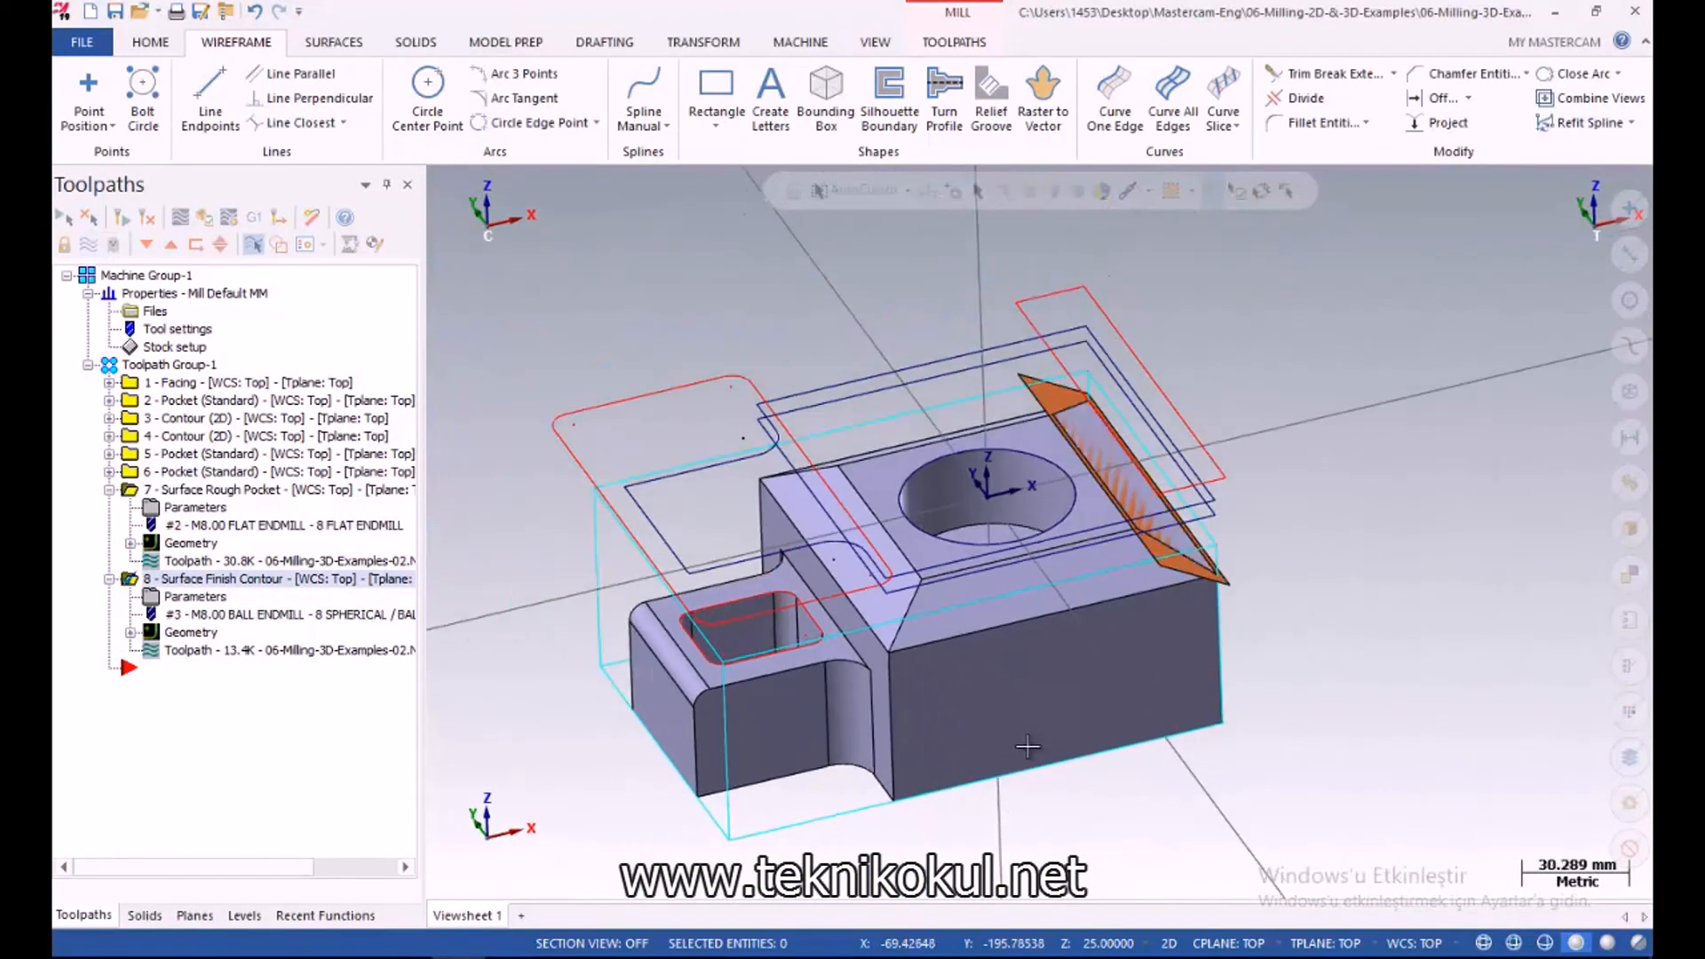
middle_drag(1065, 672, 1047, 684)
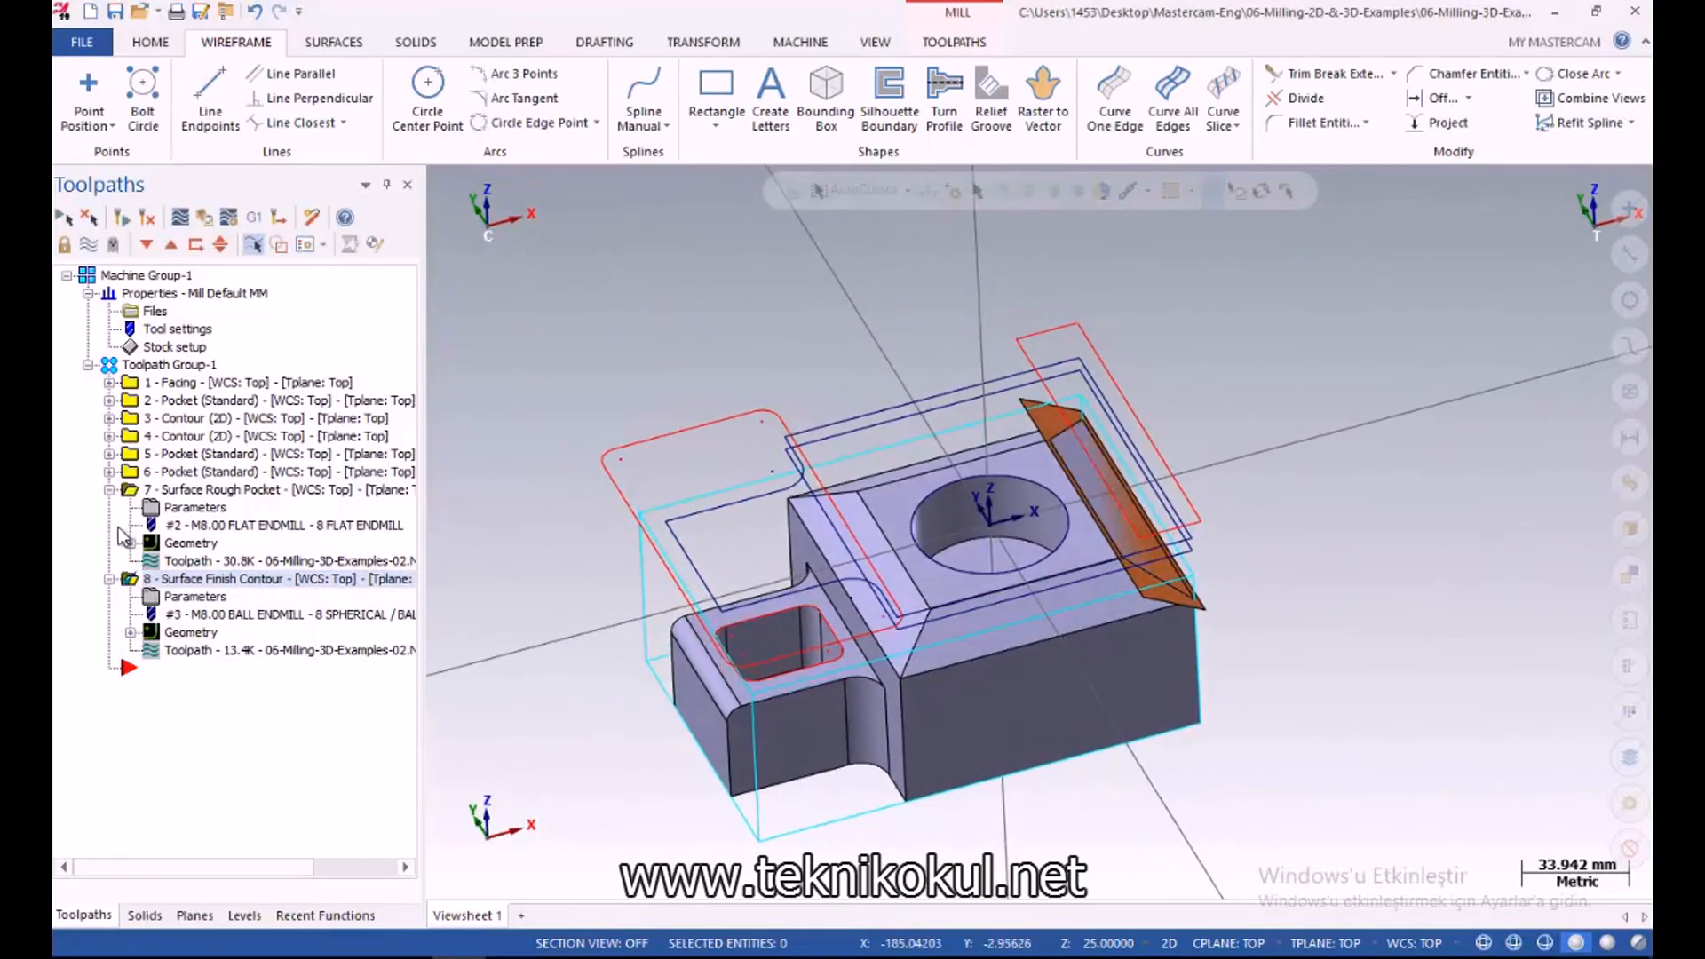
click(110, 578)
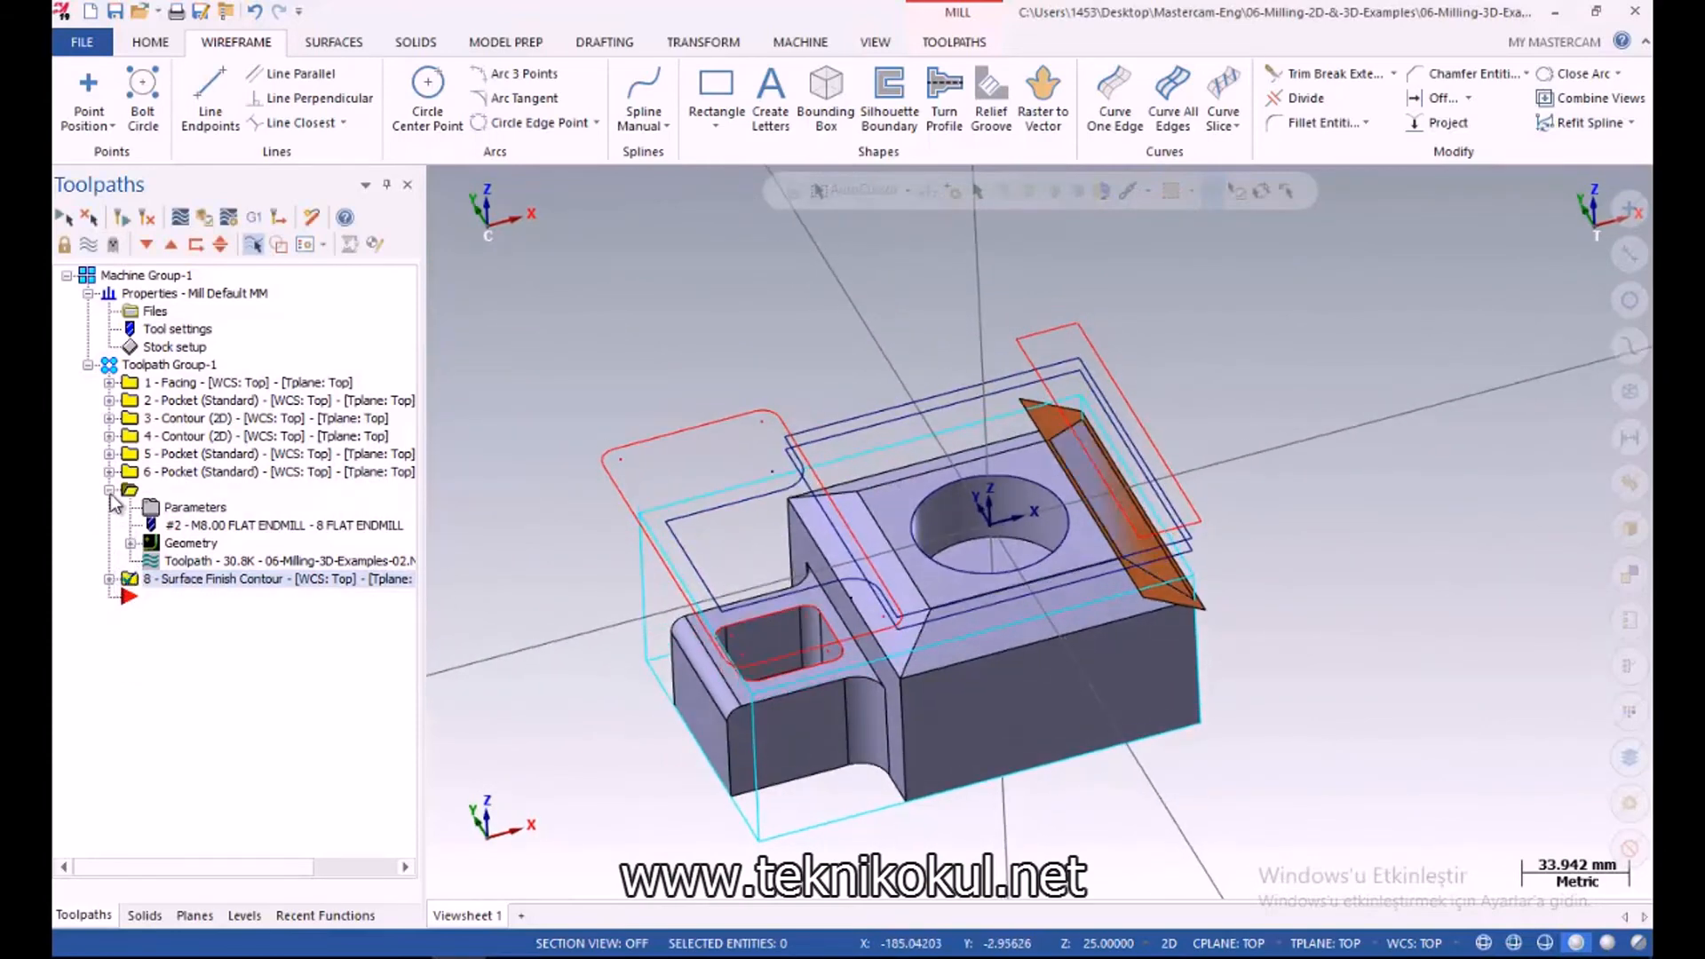
click(110, 578)
Start a Transform toolpath from the Surface Rough Pocket operation and set its type to Rotate
click(152, 490)
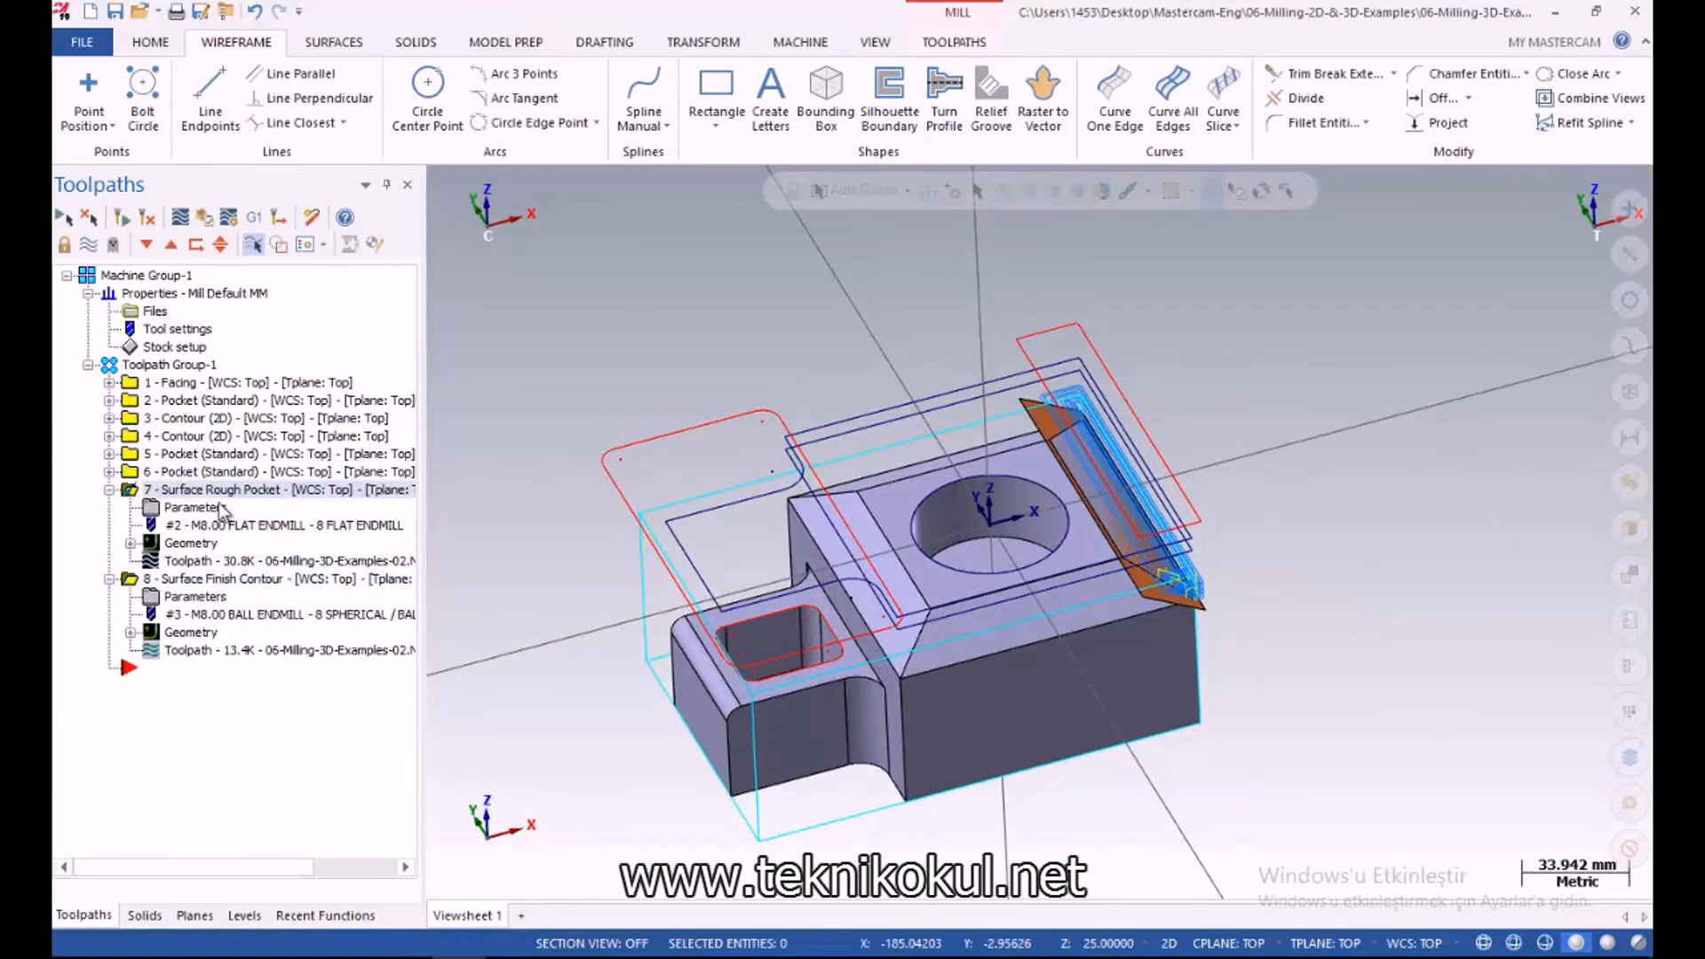
right_click(157, 491)
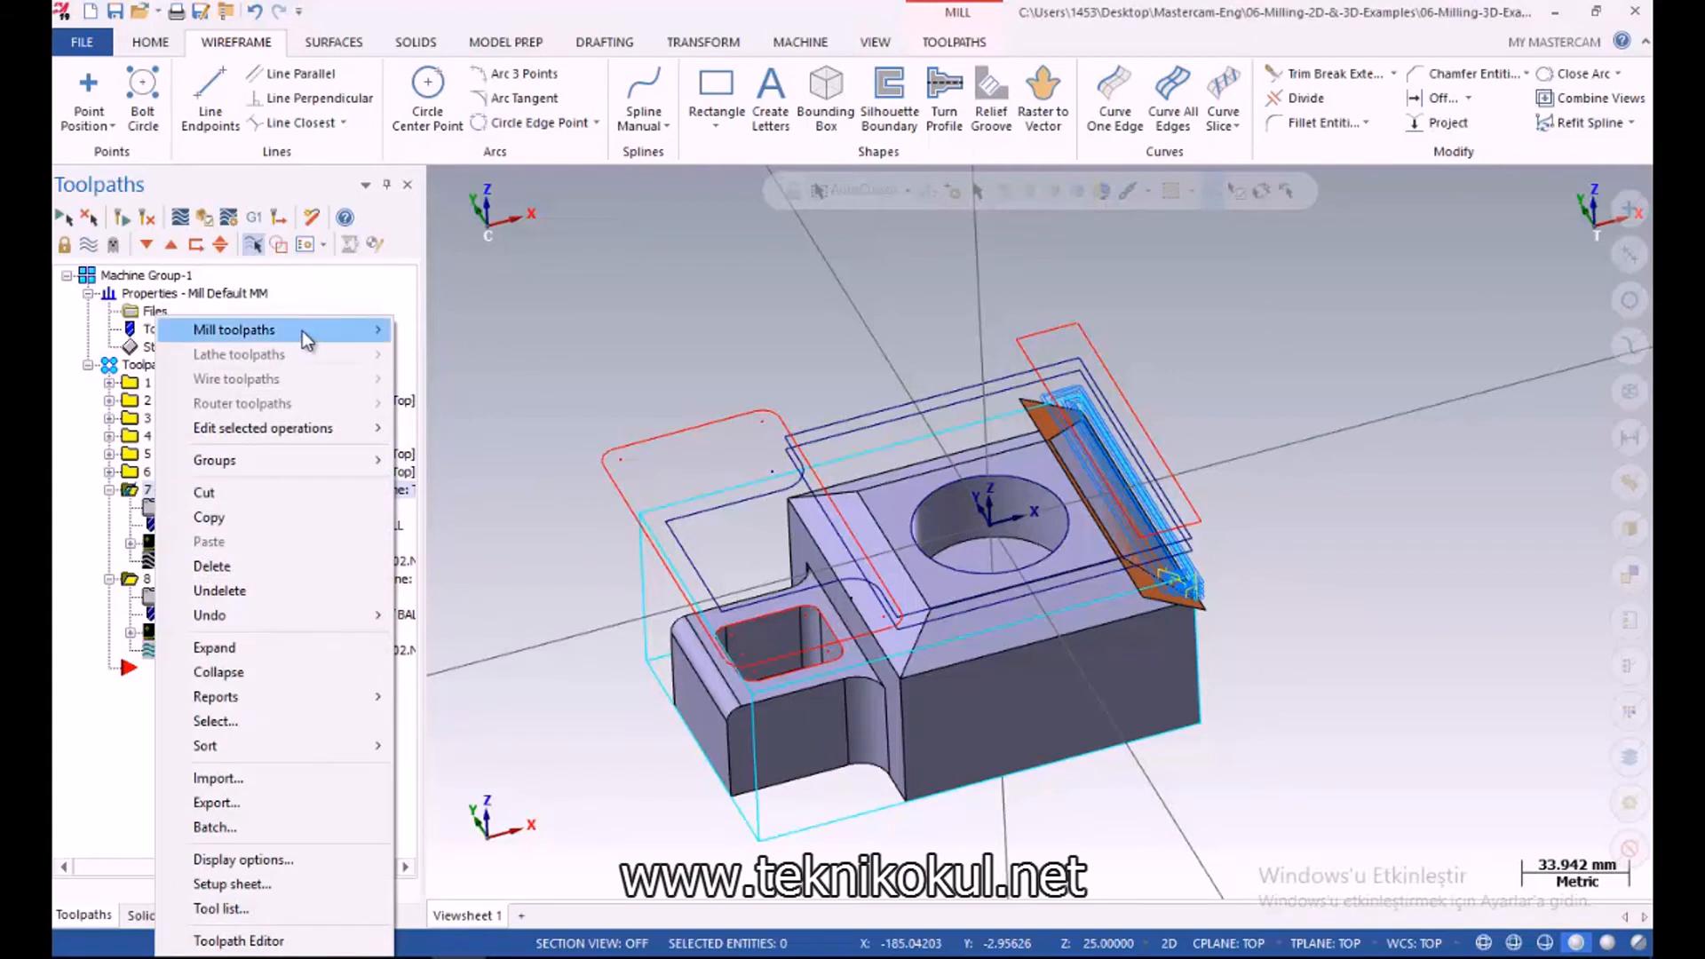
mouse_move(302, 330)
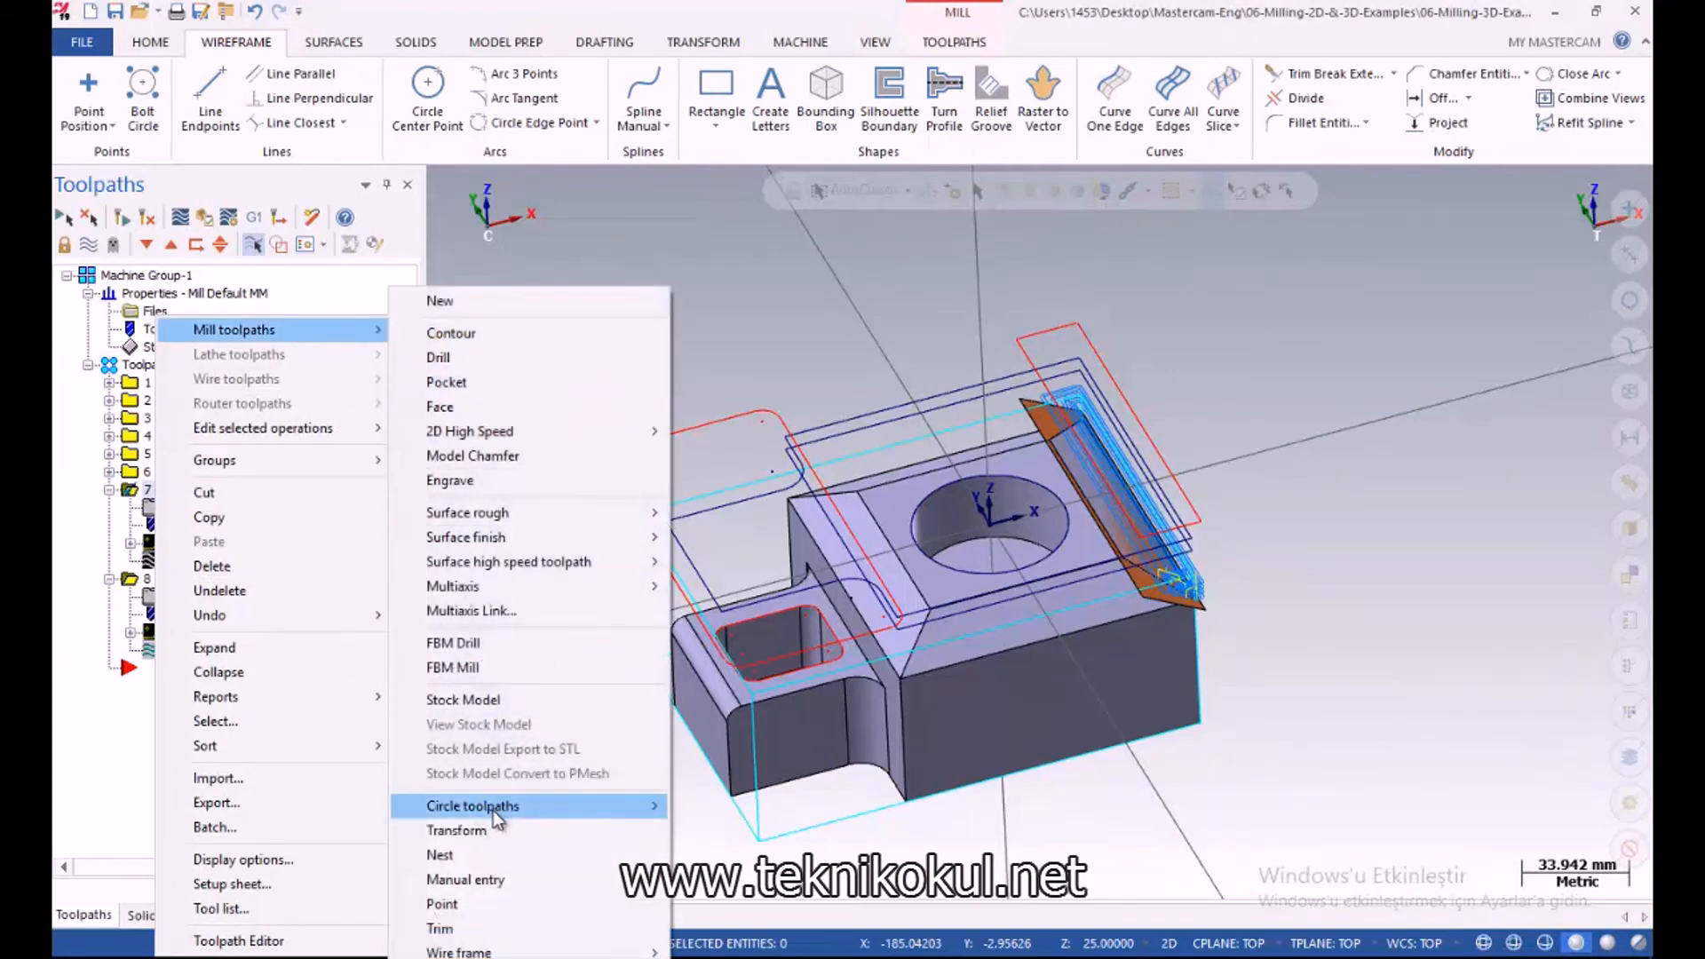
click(533, 831)
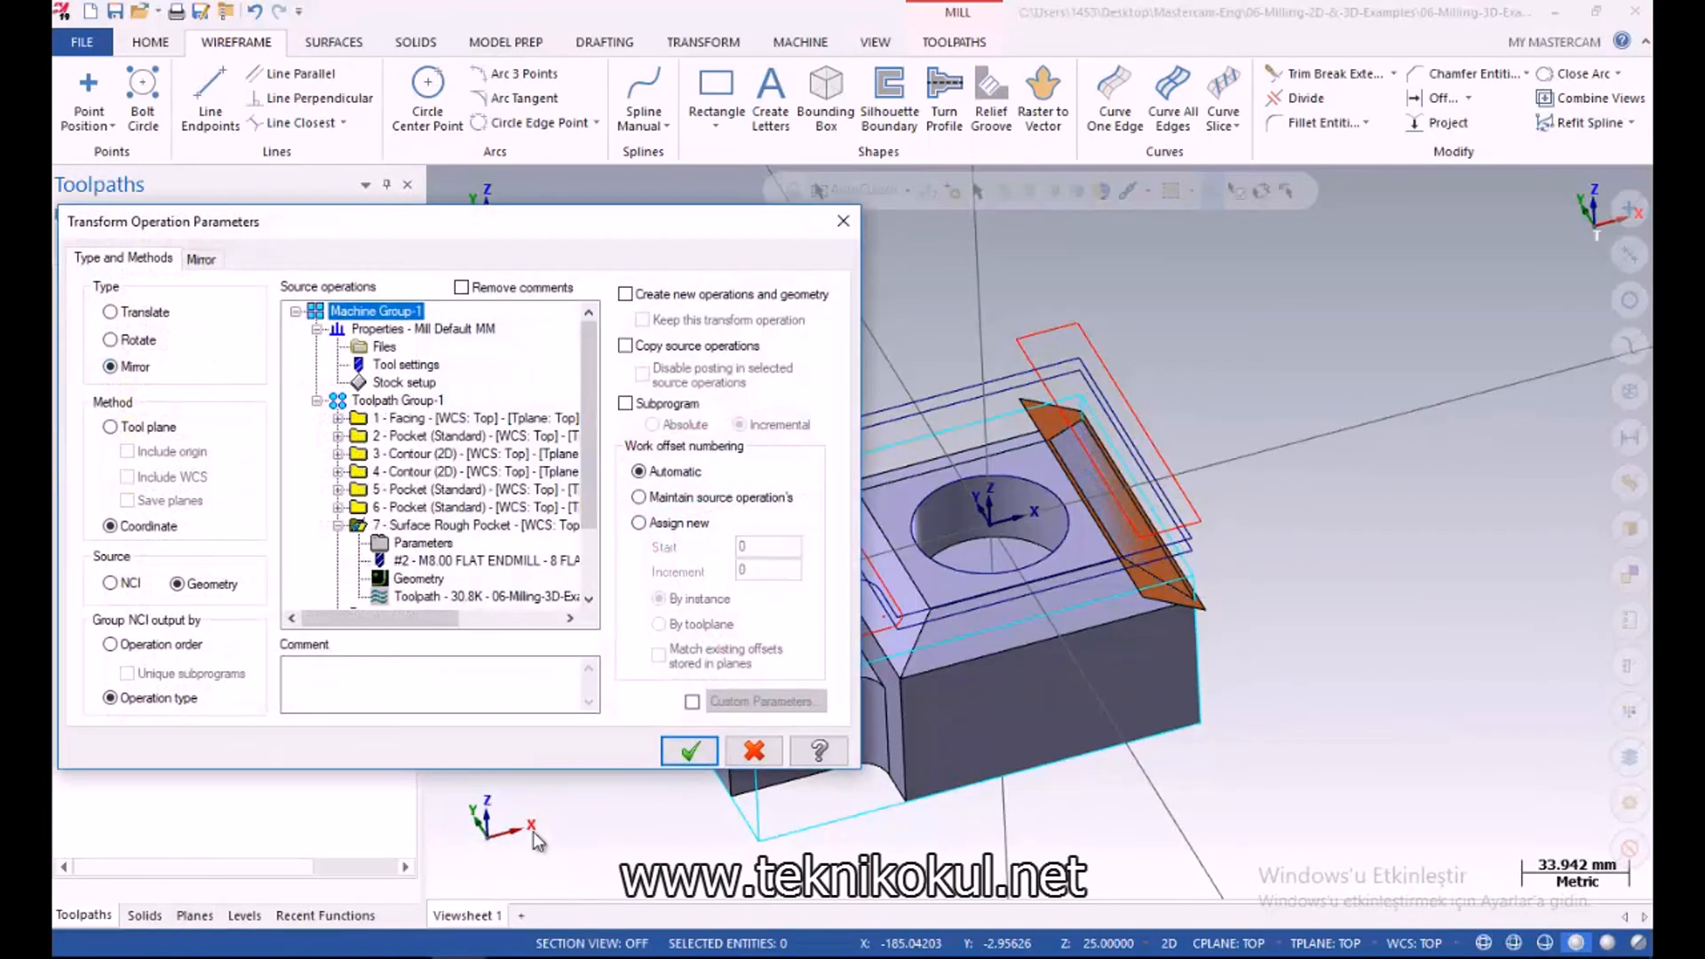
drag(584, 421, 626, 437)
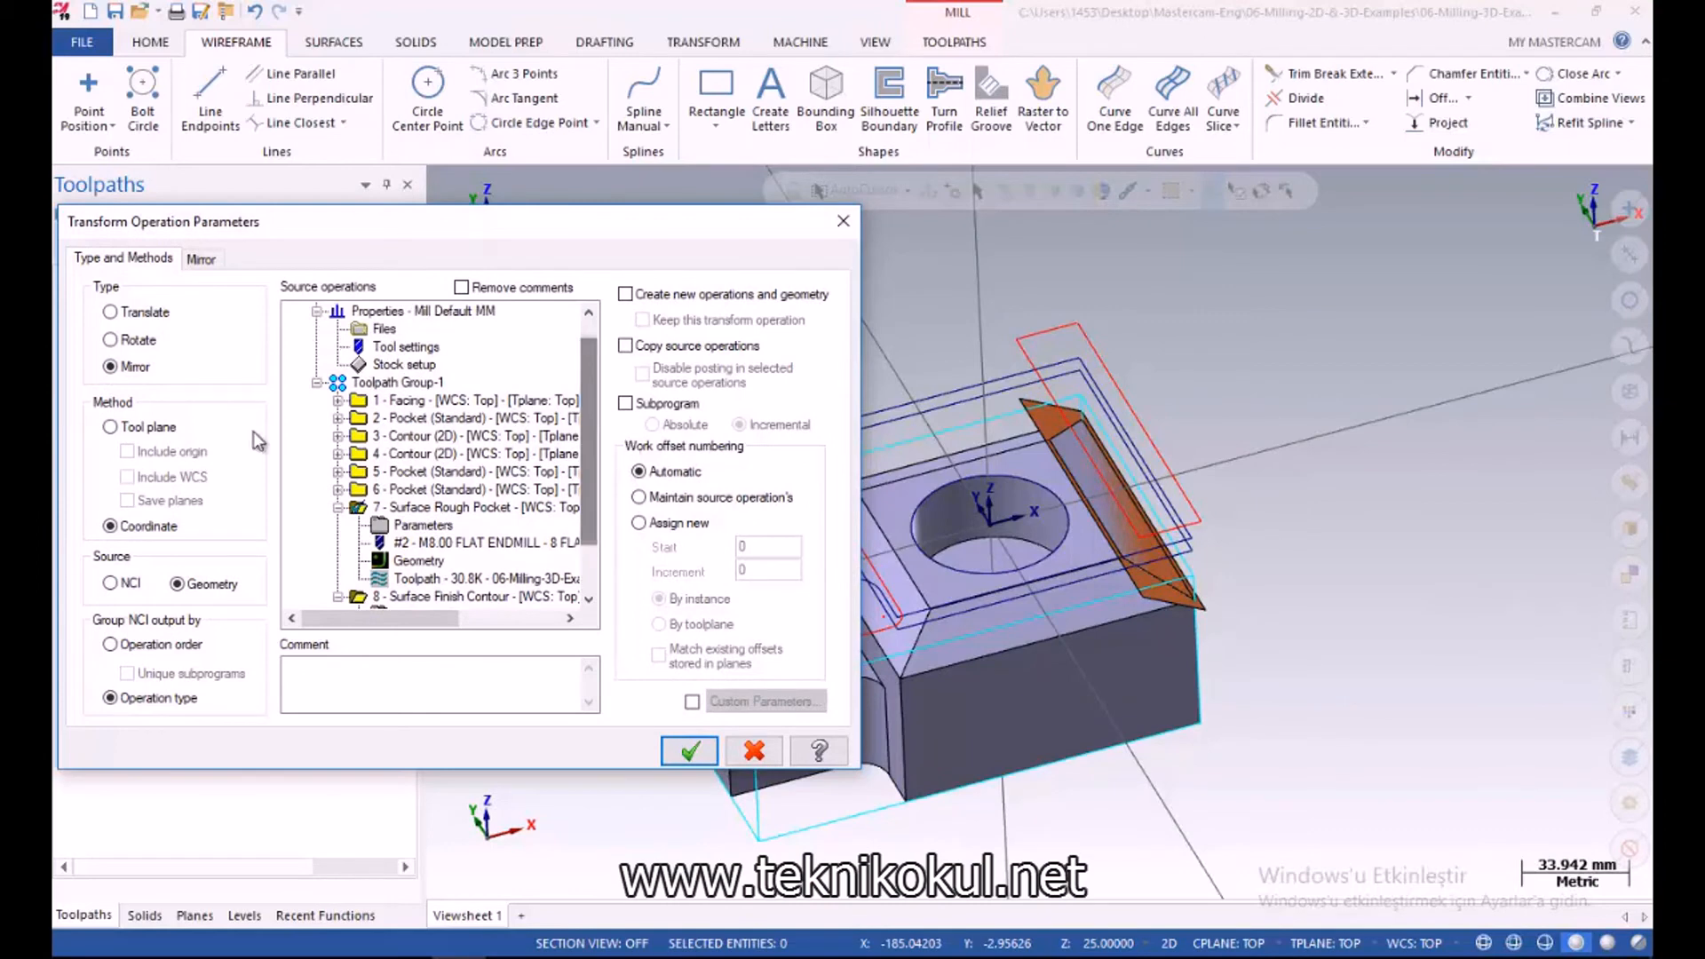
click(110, 340)
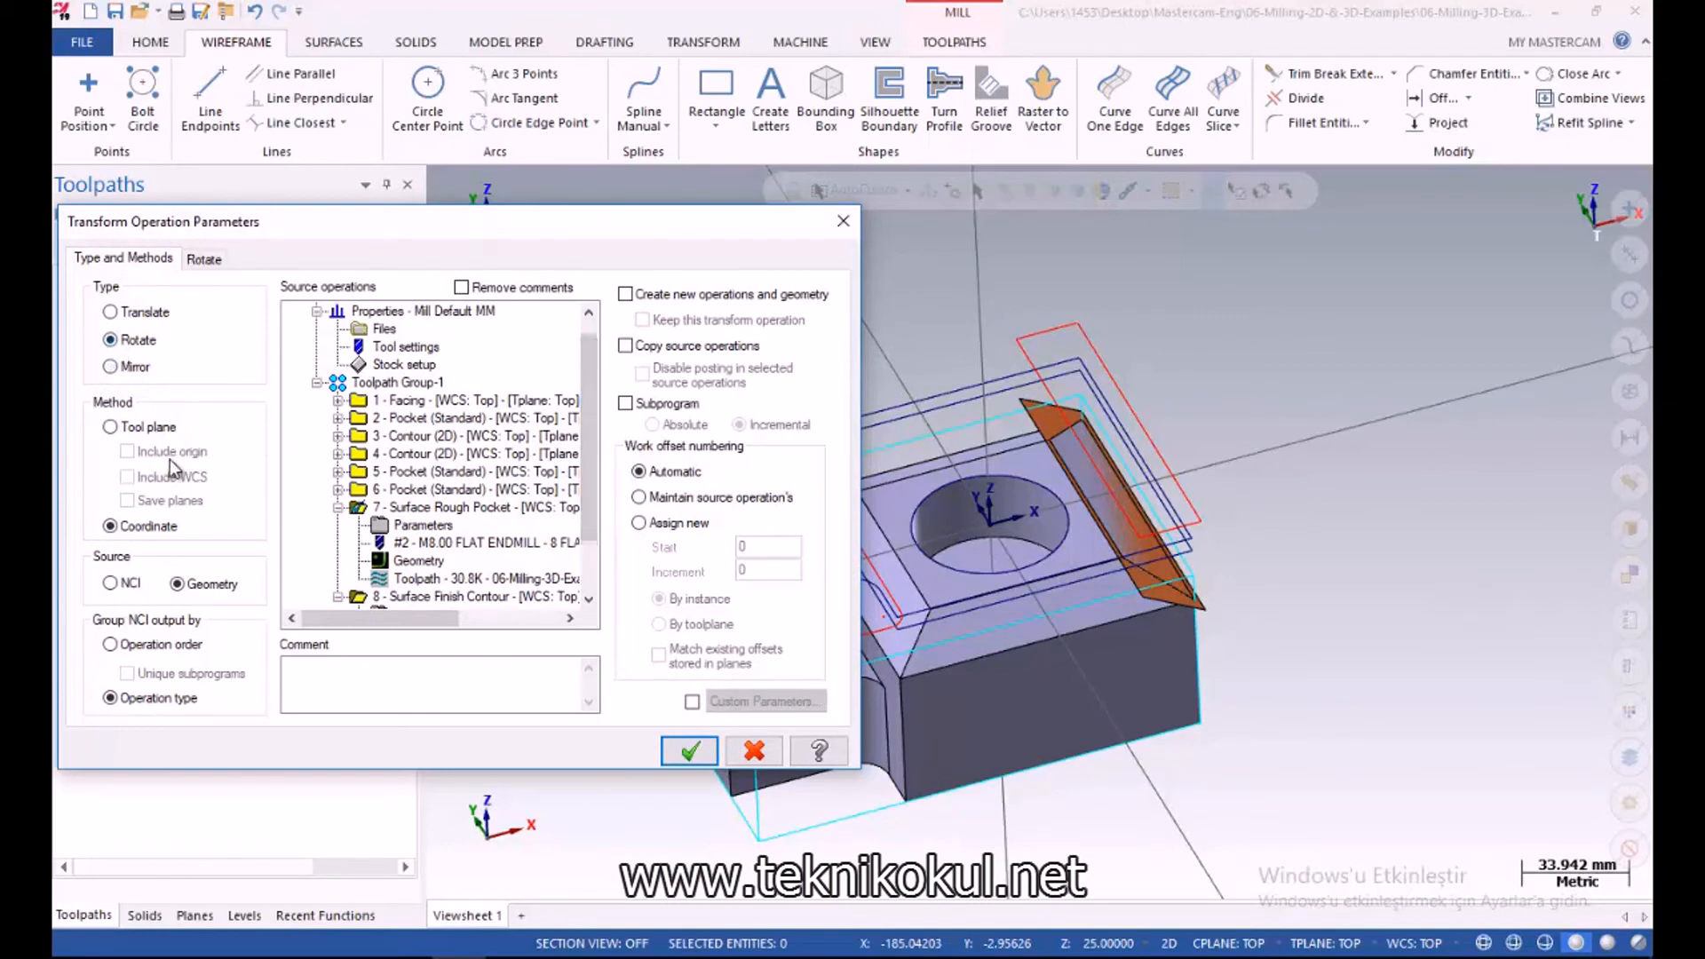
click(109, 339)
Confirm the rotation with 3 instances about the origin, a 90° start angle and 90° between instances, and generate the toolpath
click(200, 258)
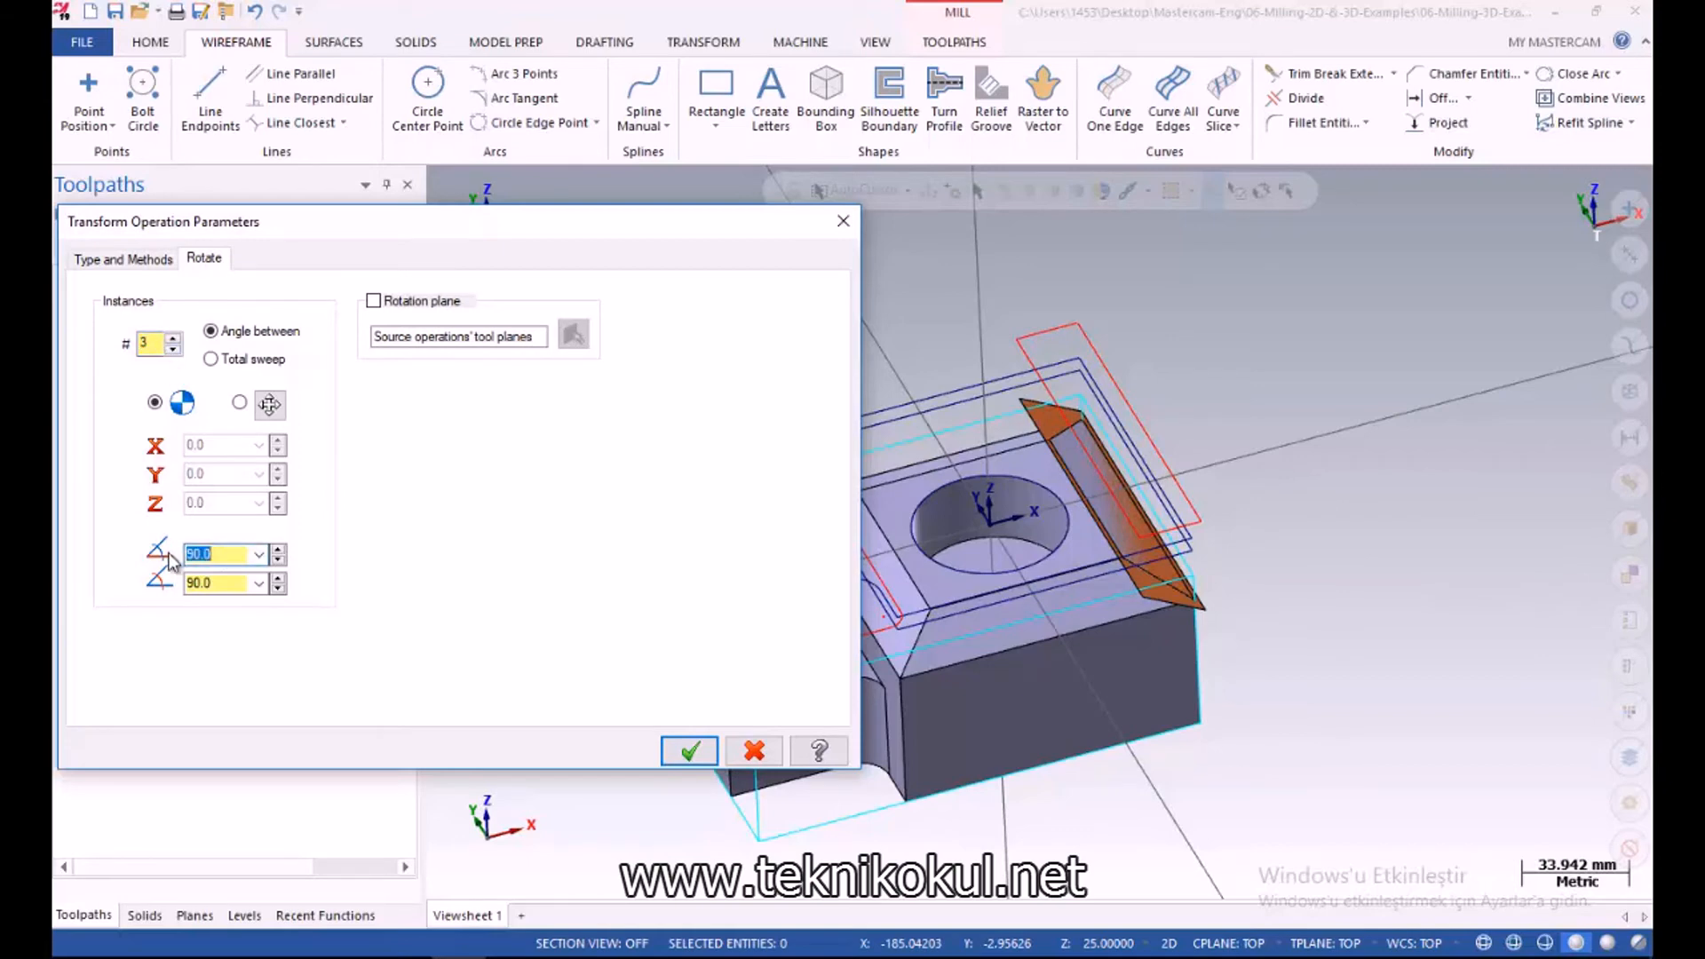
click(211, 584)
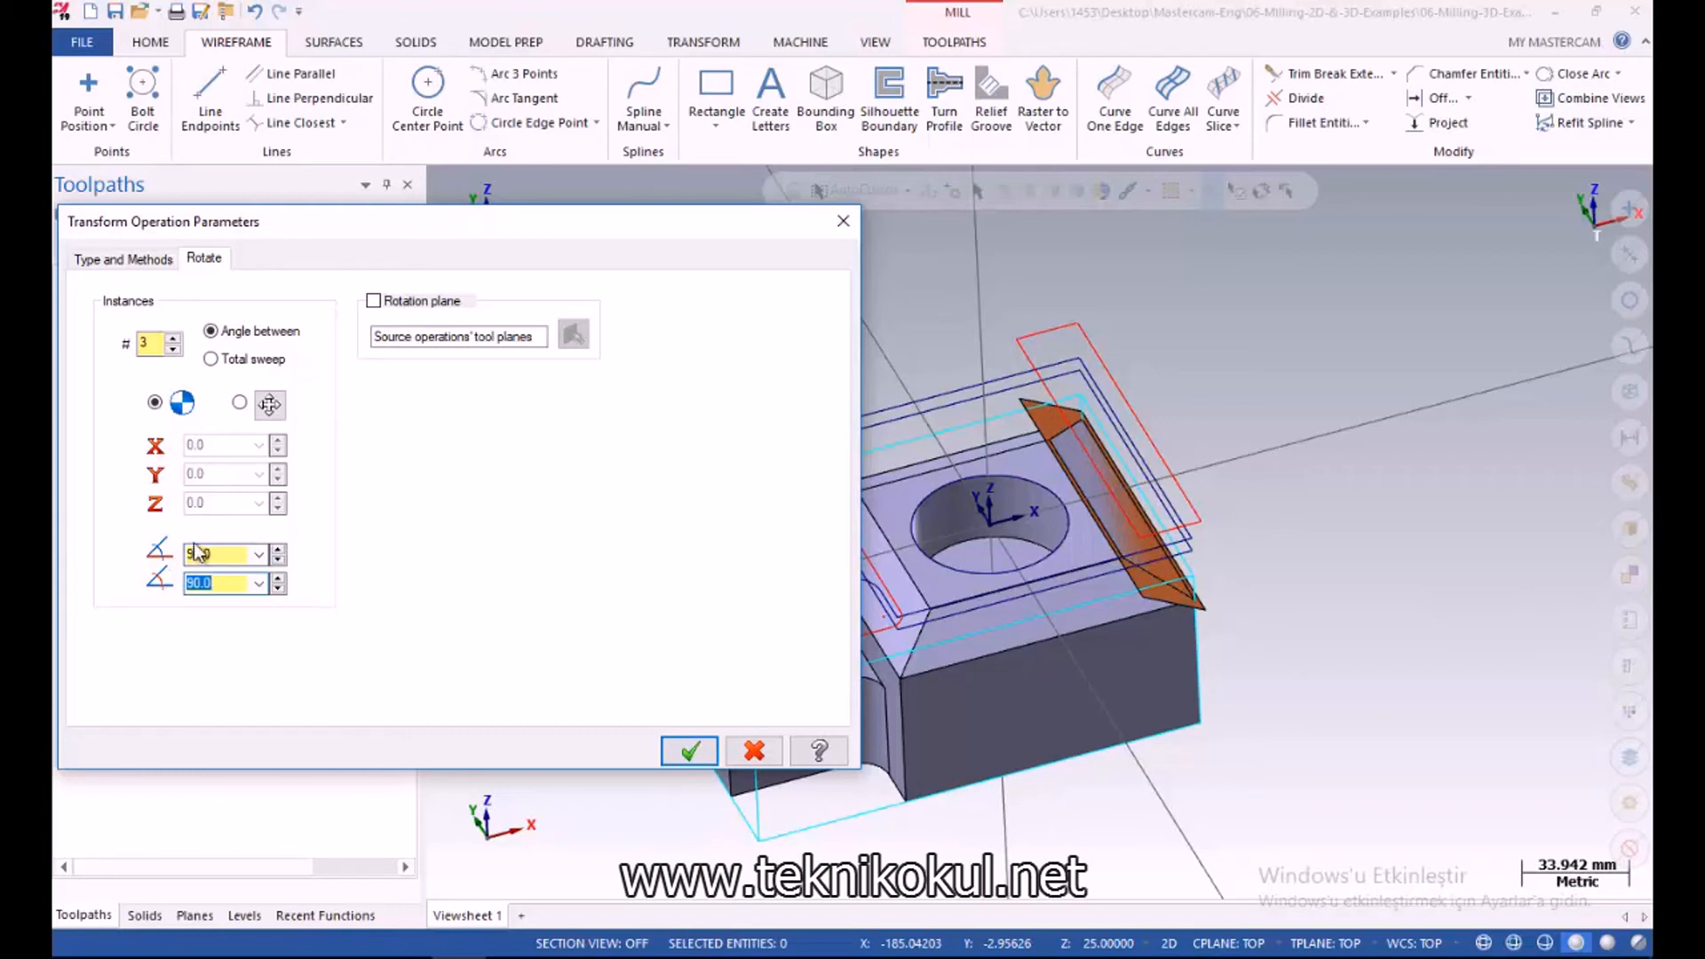
click(211, 555)
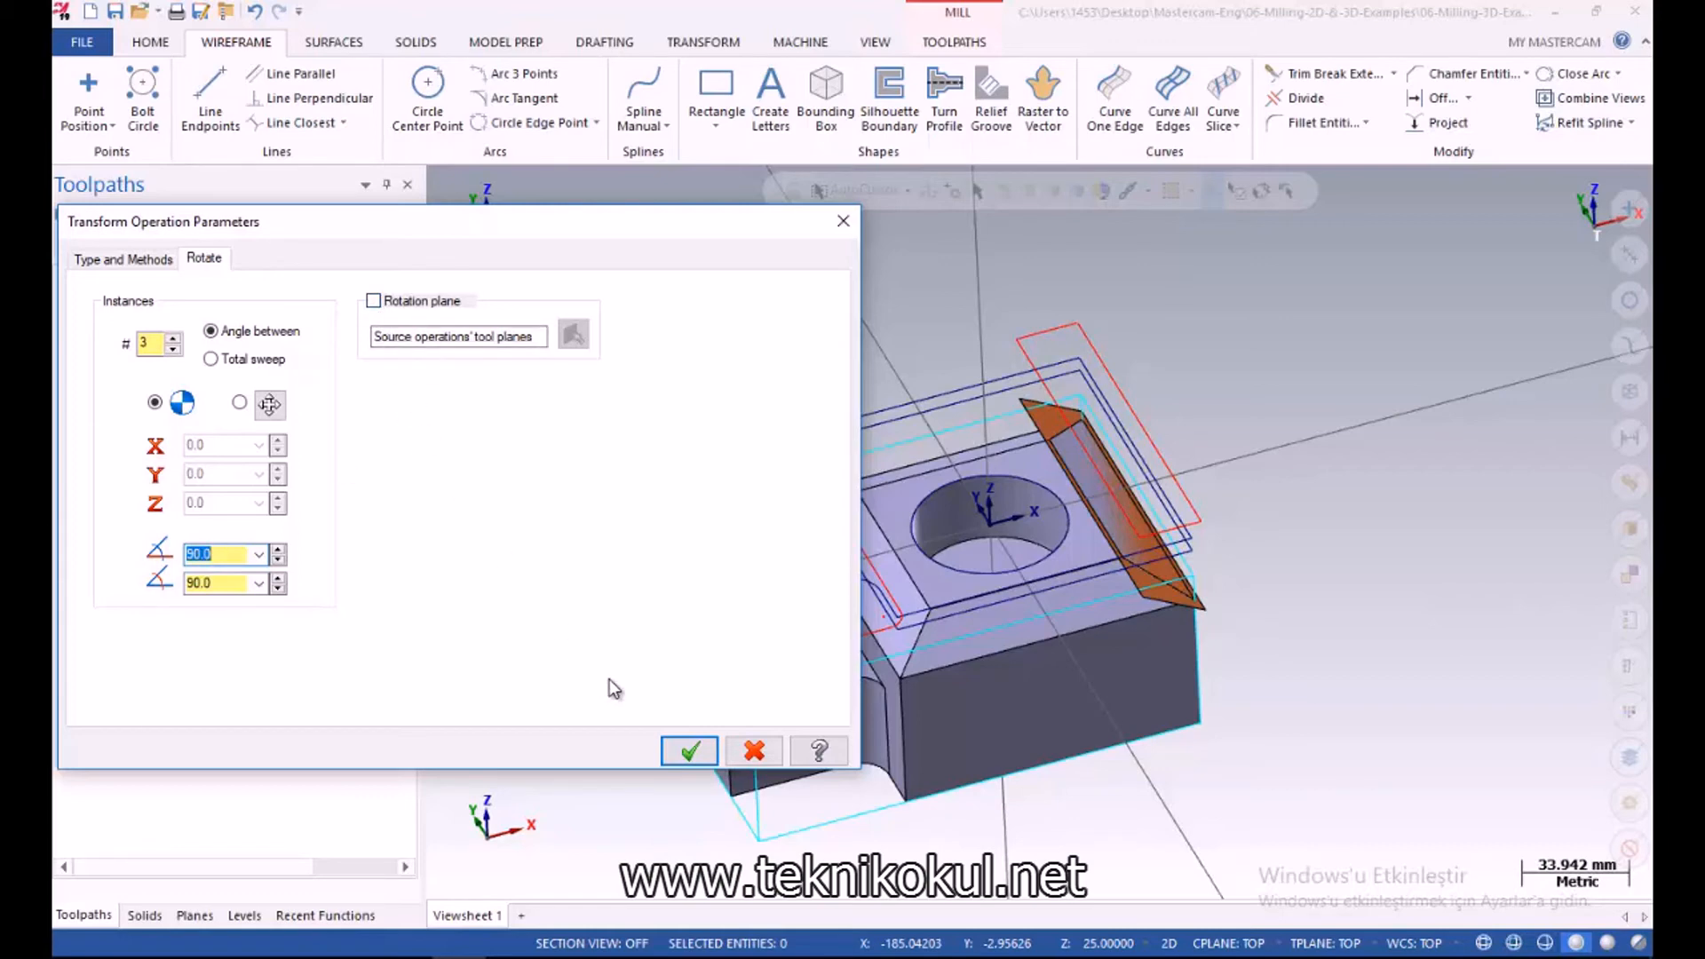
click(691, 752)
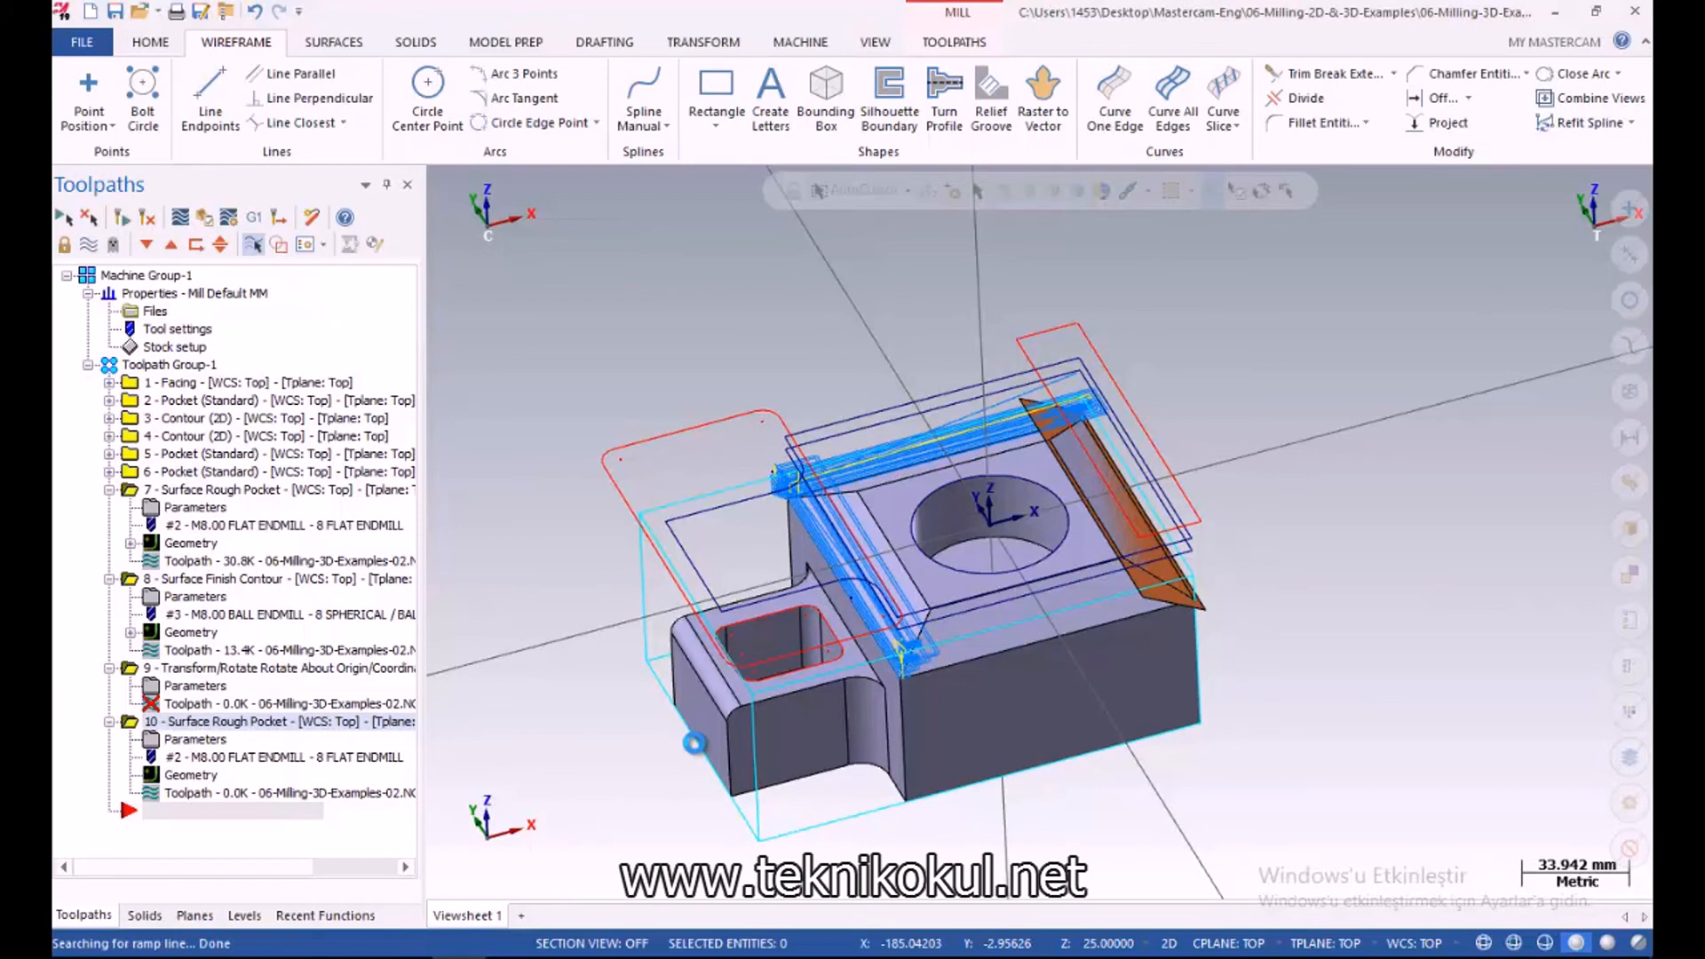
Check the Surface Rough Pocket, Surface Finish Contour and Rotate transform toolpaths one by one by toggling their display
click(205, 489)
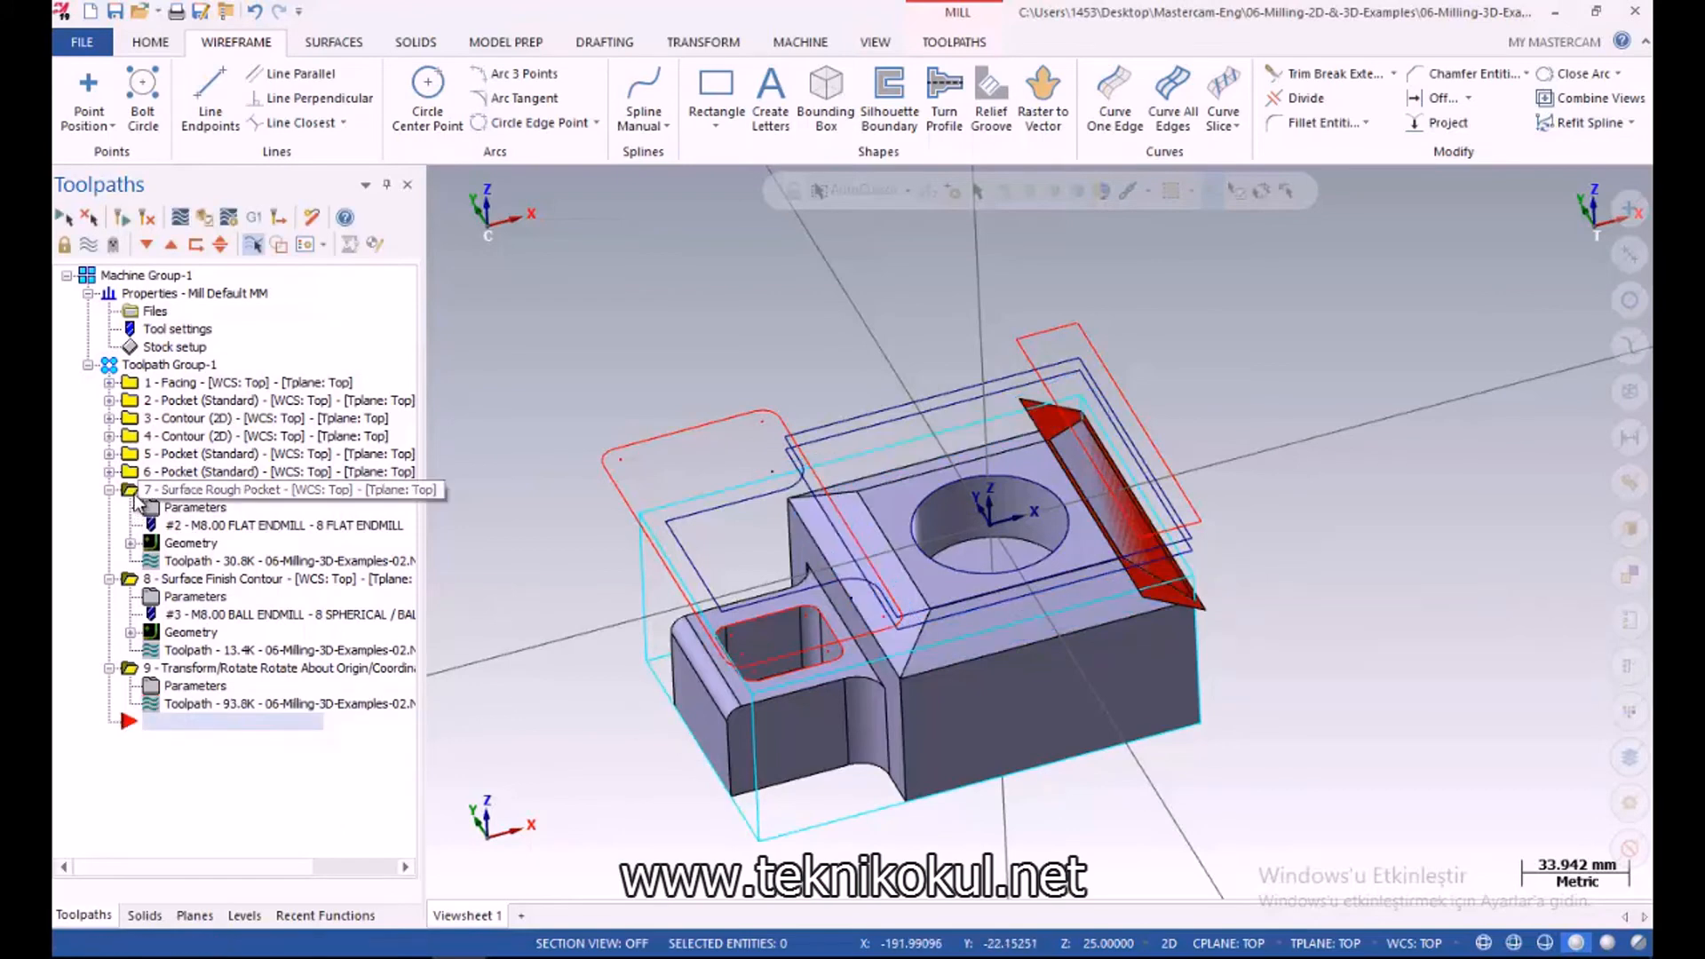
click(87, 239)
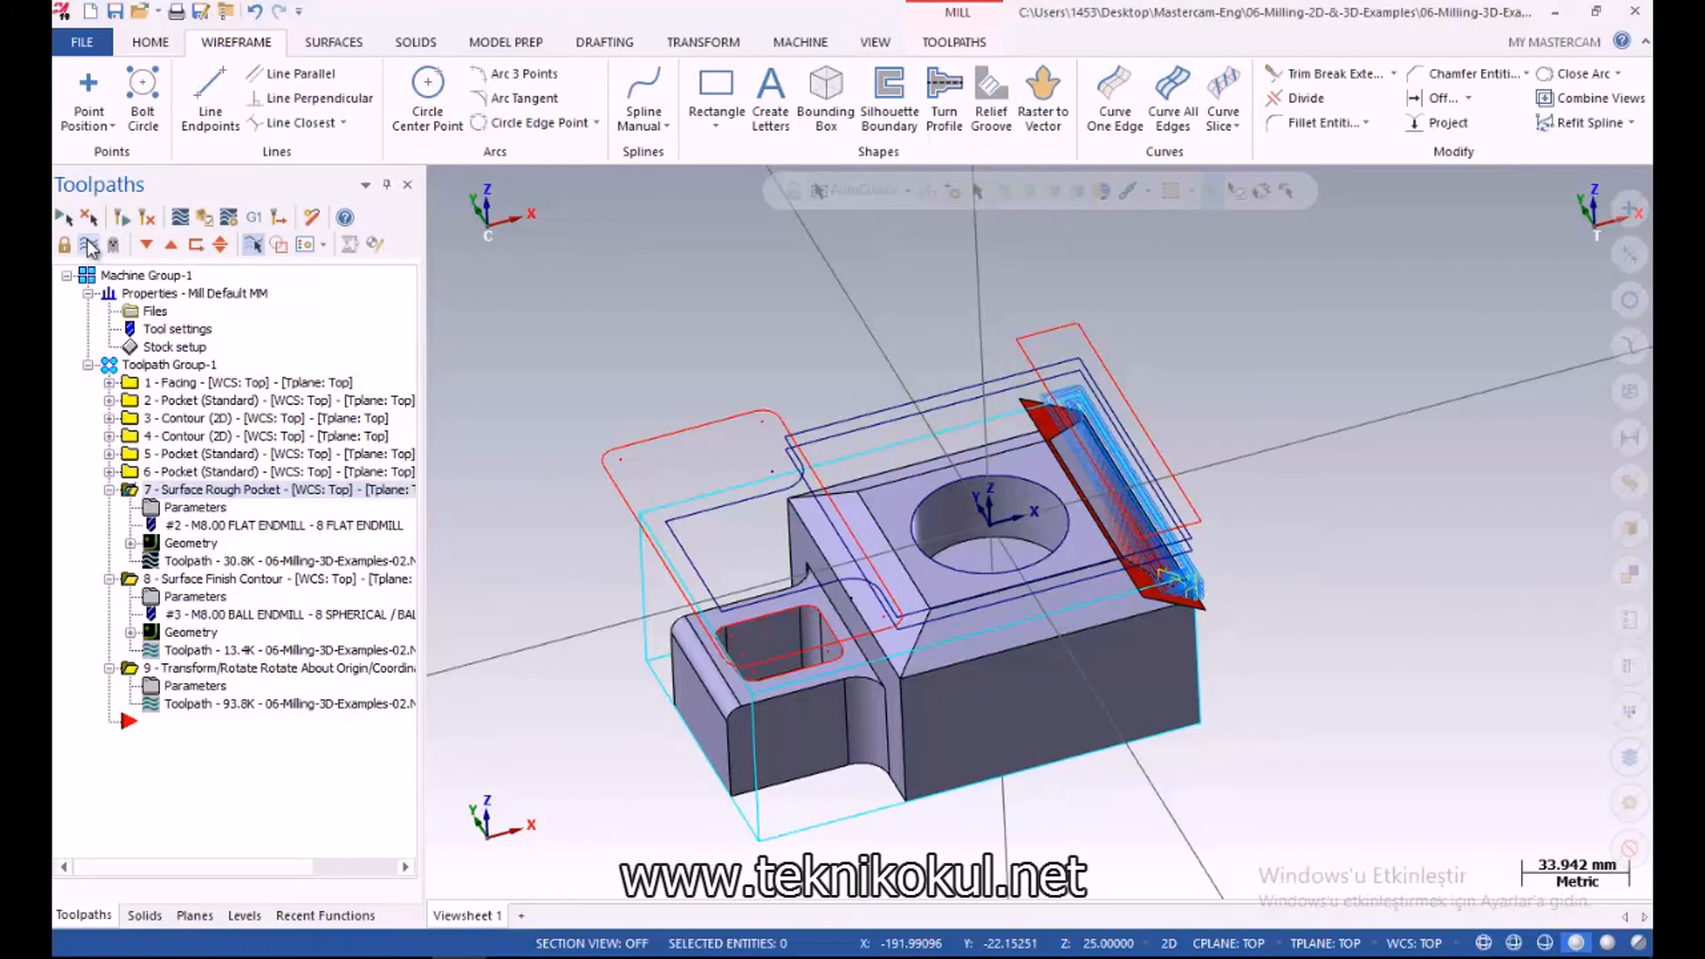
click(131, 580)
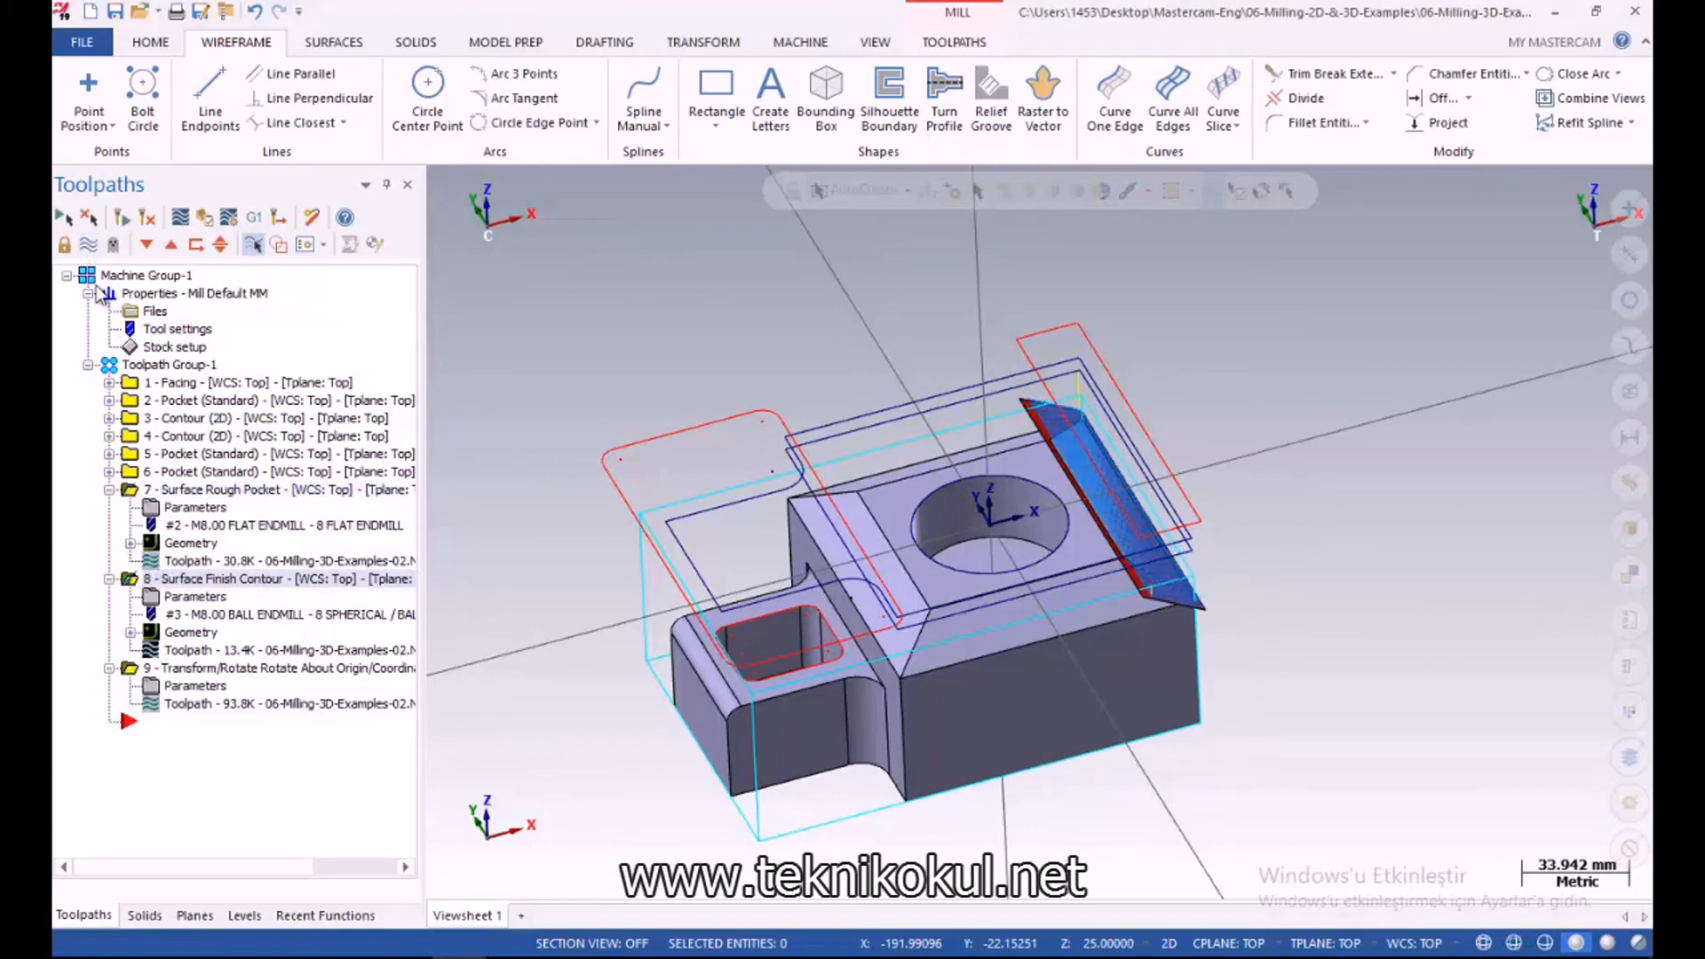
click(92, 252)
click(92, 252)
click(92, 254)
click(131, 668)
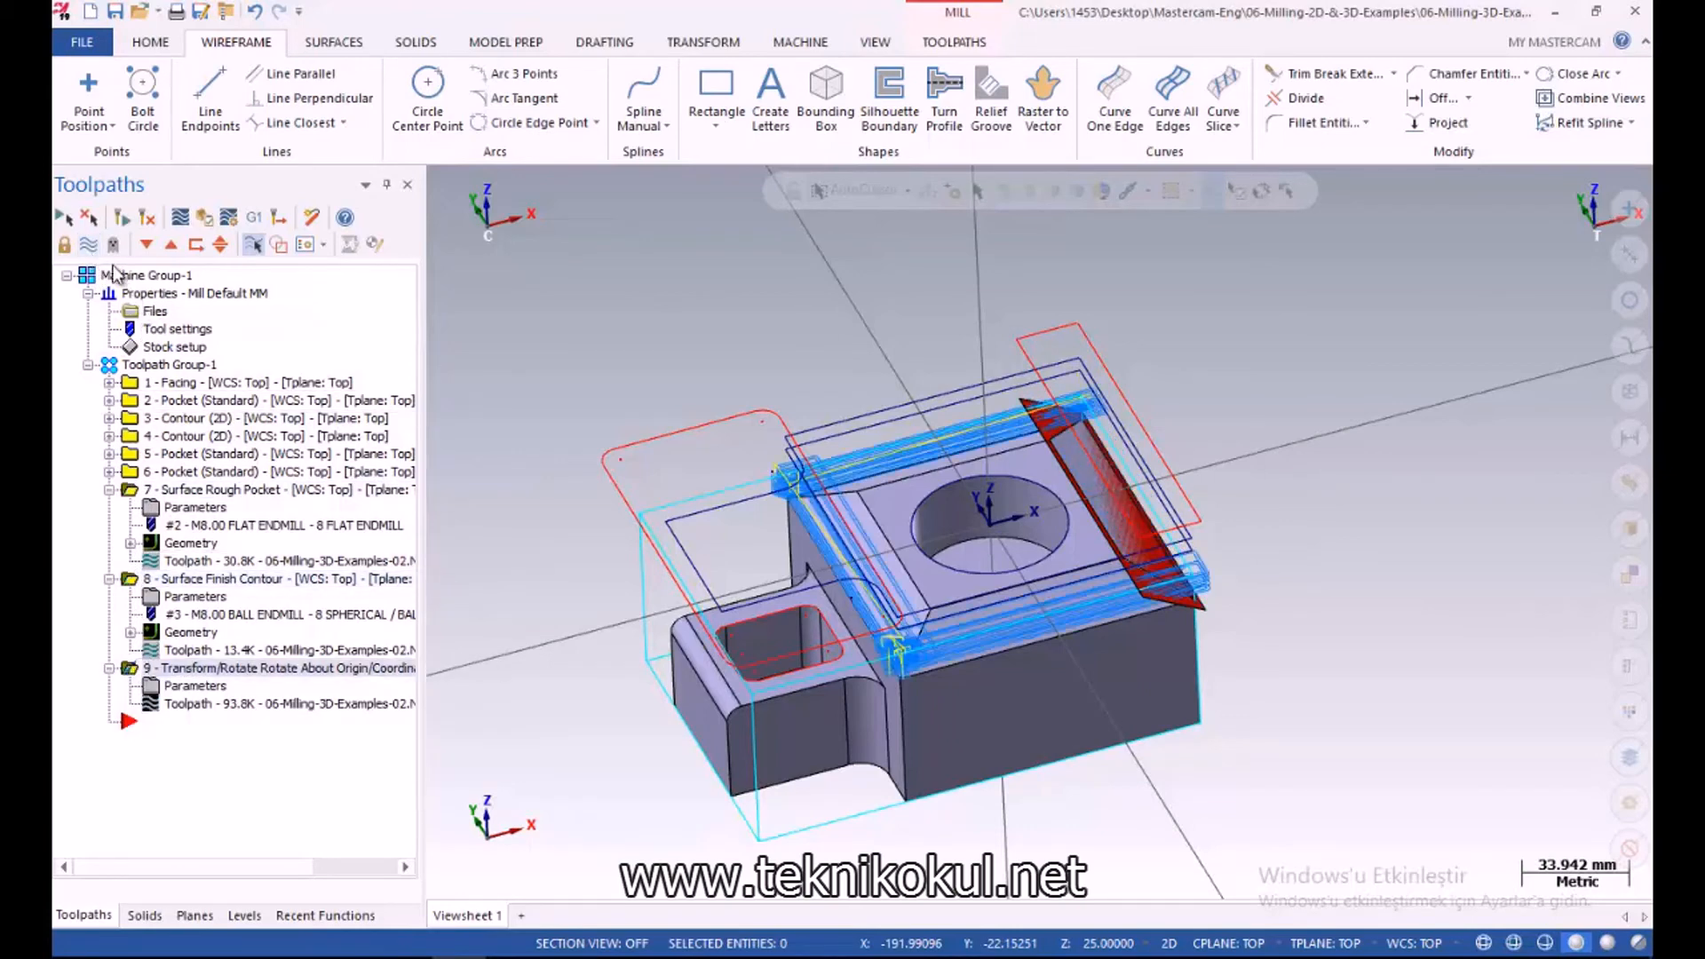
click(93, 247)
click(93, 246)
click(93, 247)
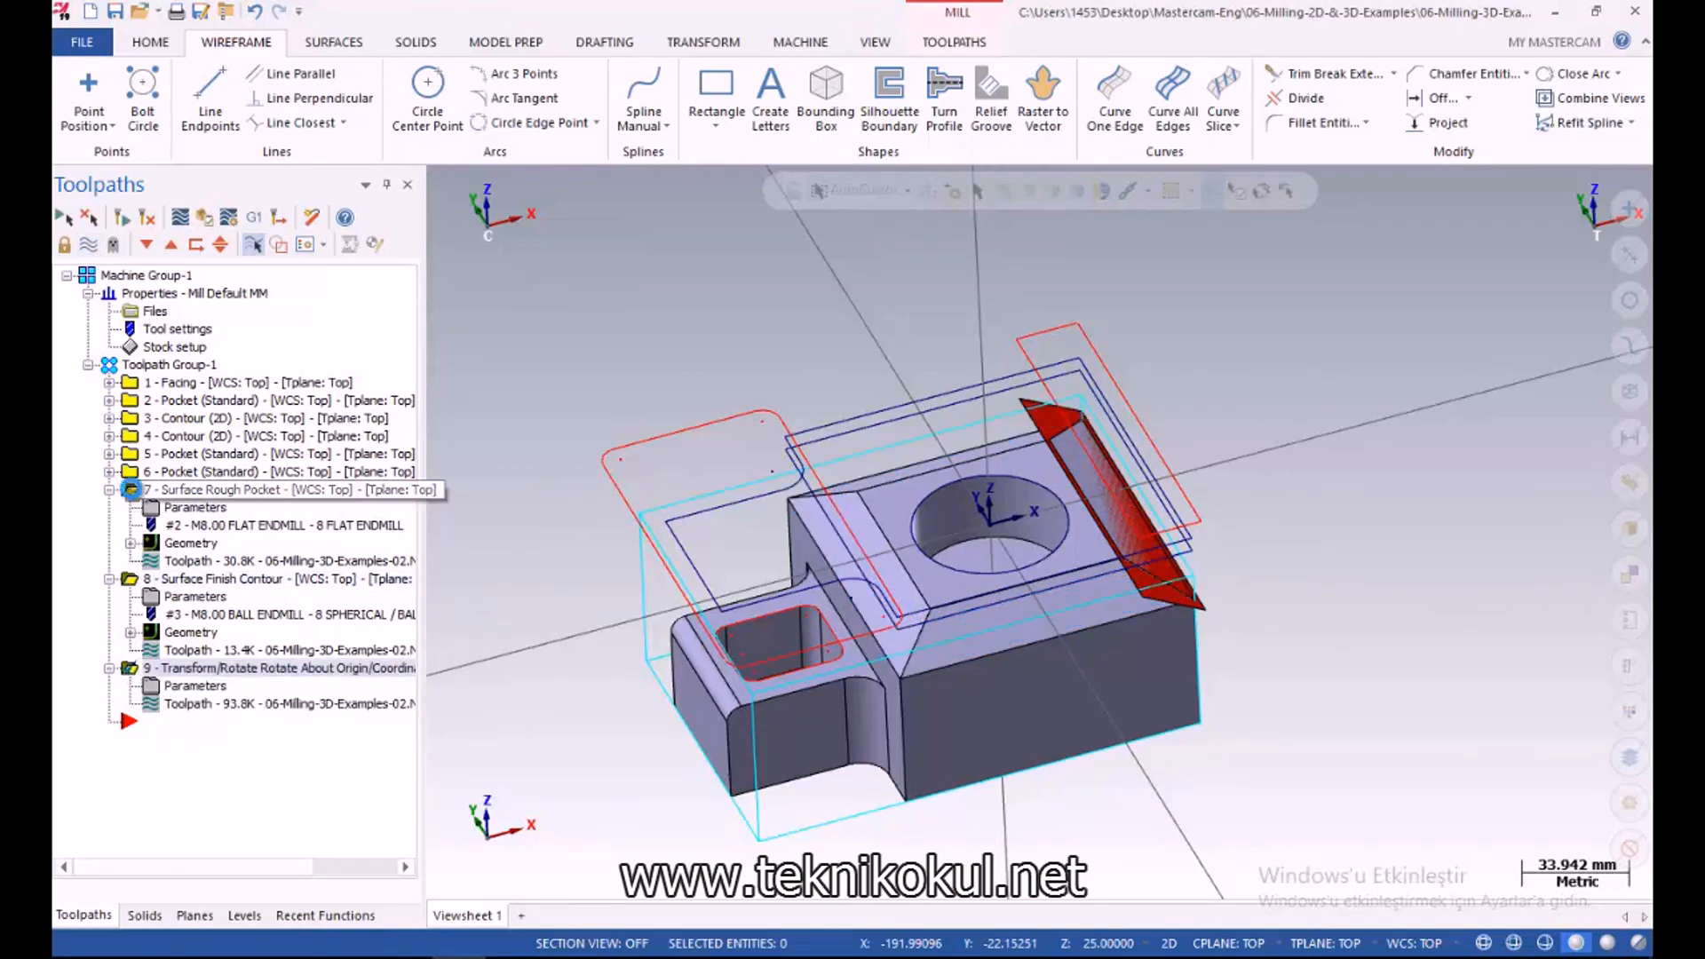
Place the Rotate transform directly after the Surface Rough Pocket in the operation order, and check both toolpaths by toggling their display
click(130, 492)
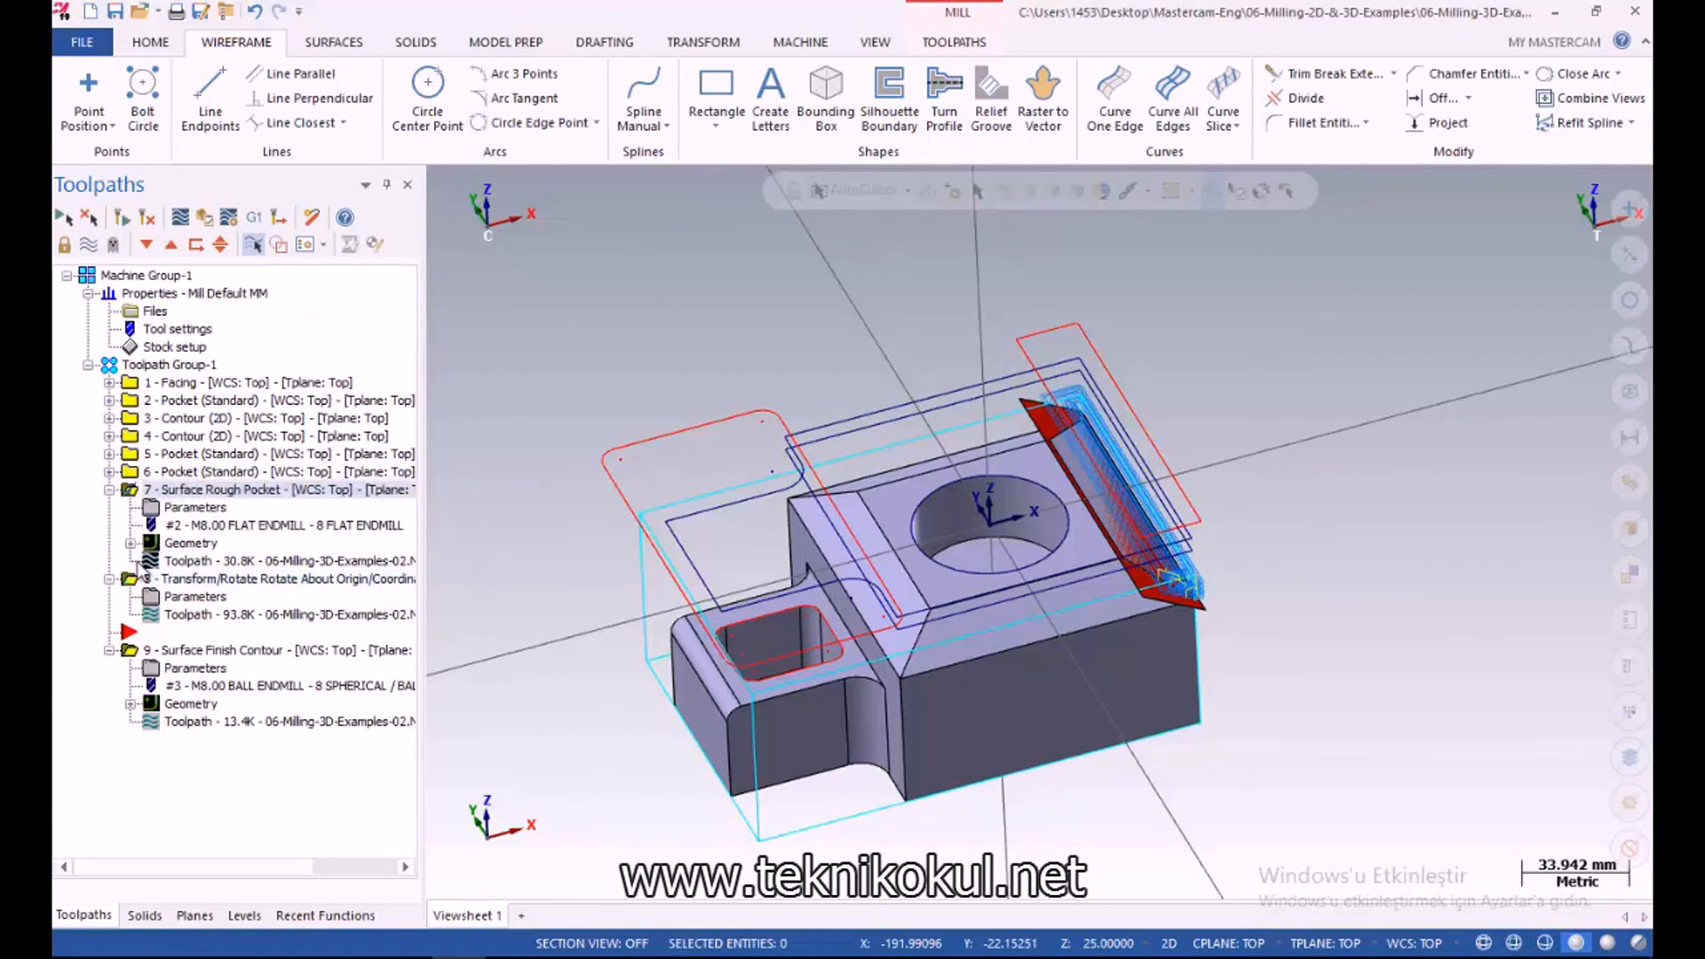
click(92, 252)
click(92, 252)
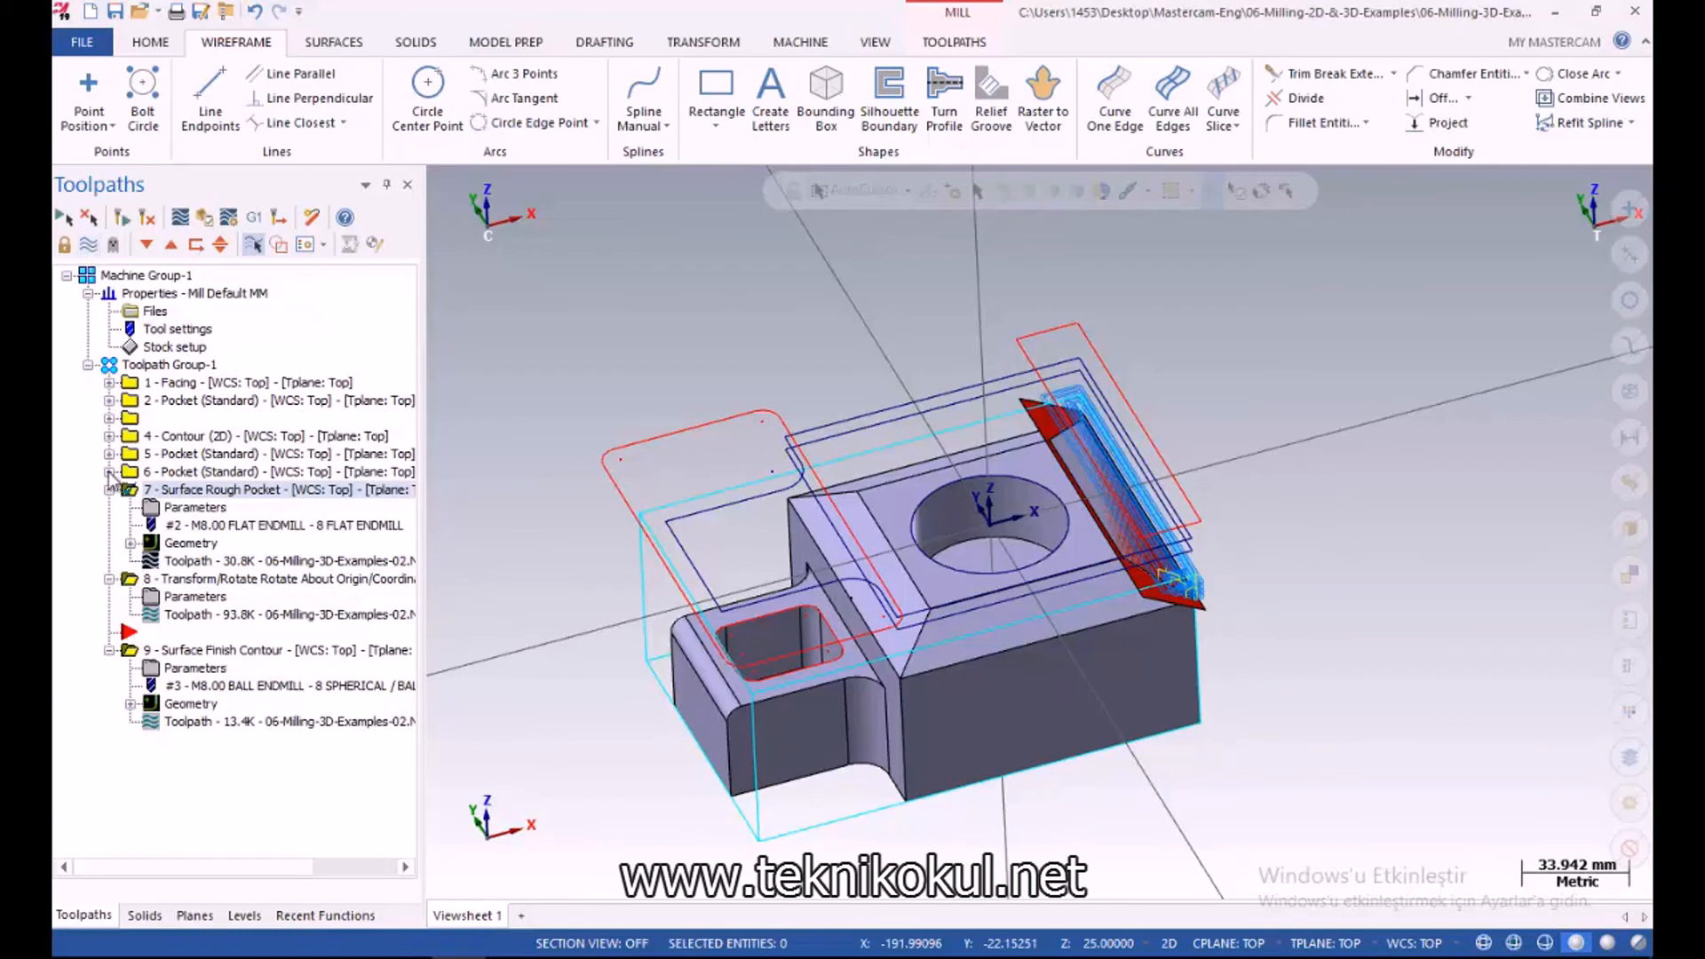
click(132, 578)
click(90, 251)
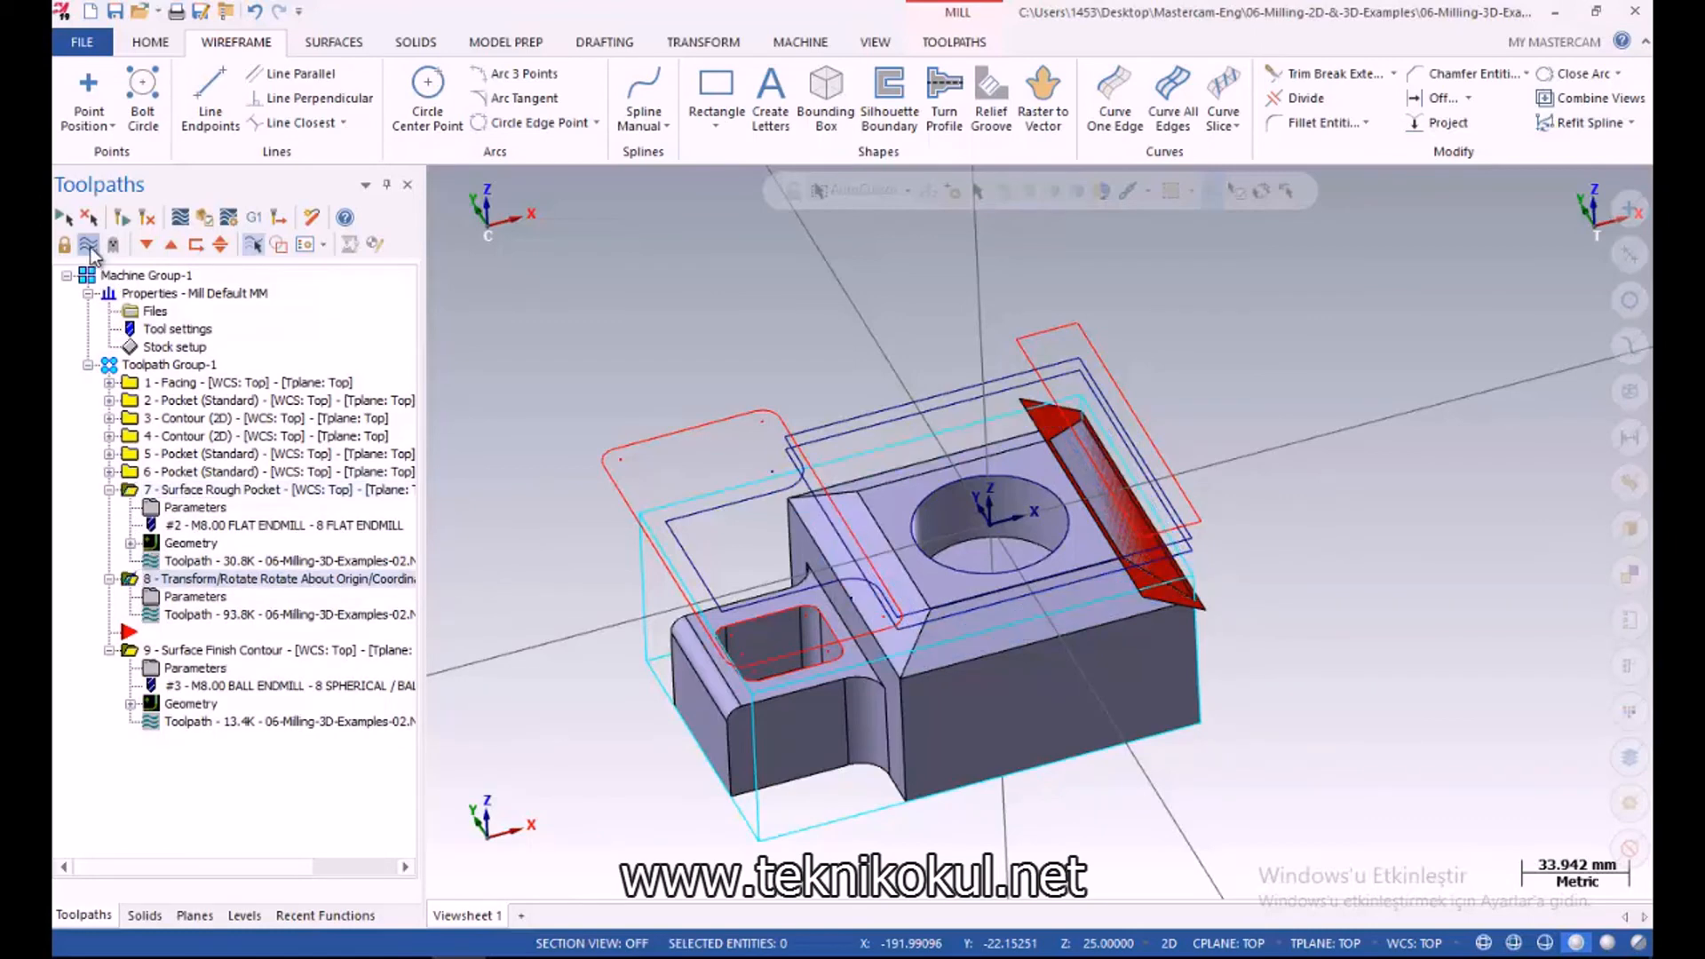
click(91, 251)
click(91, 251)
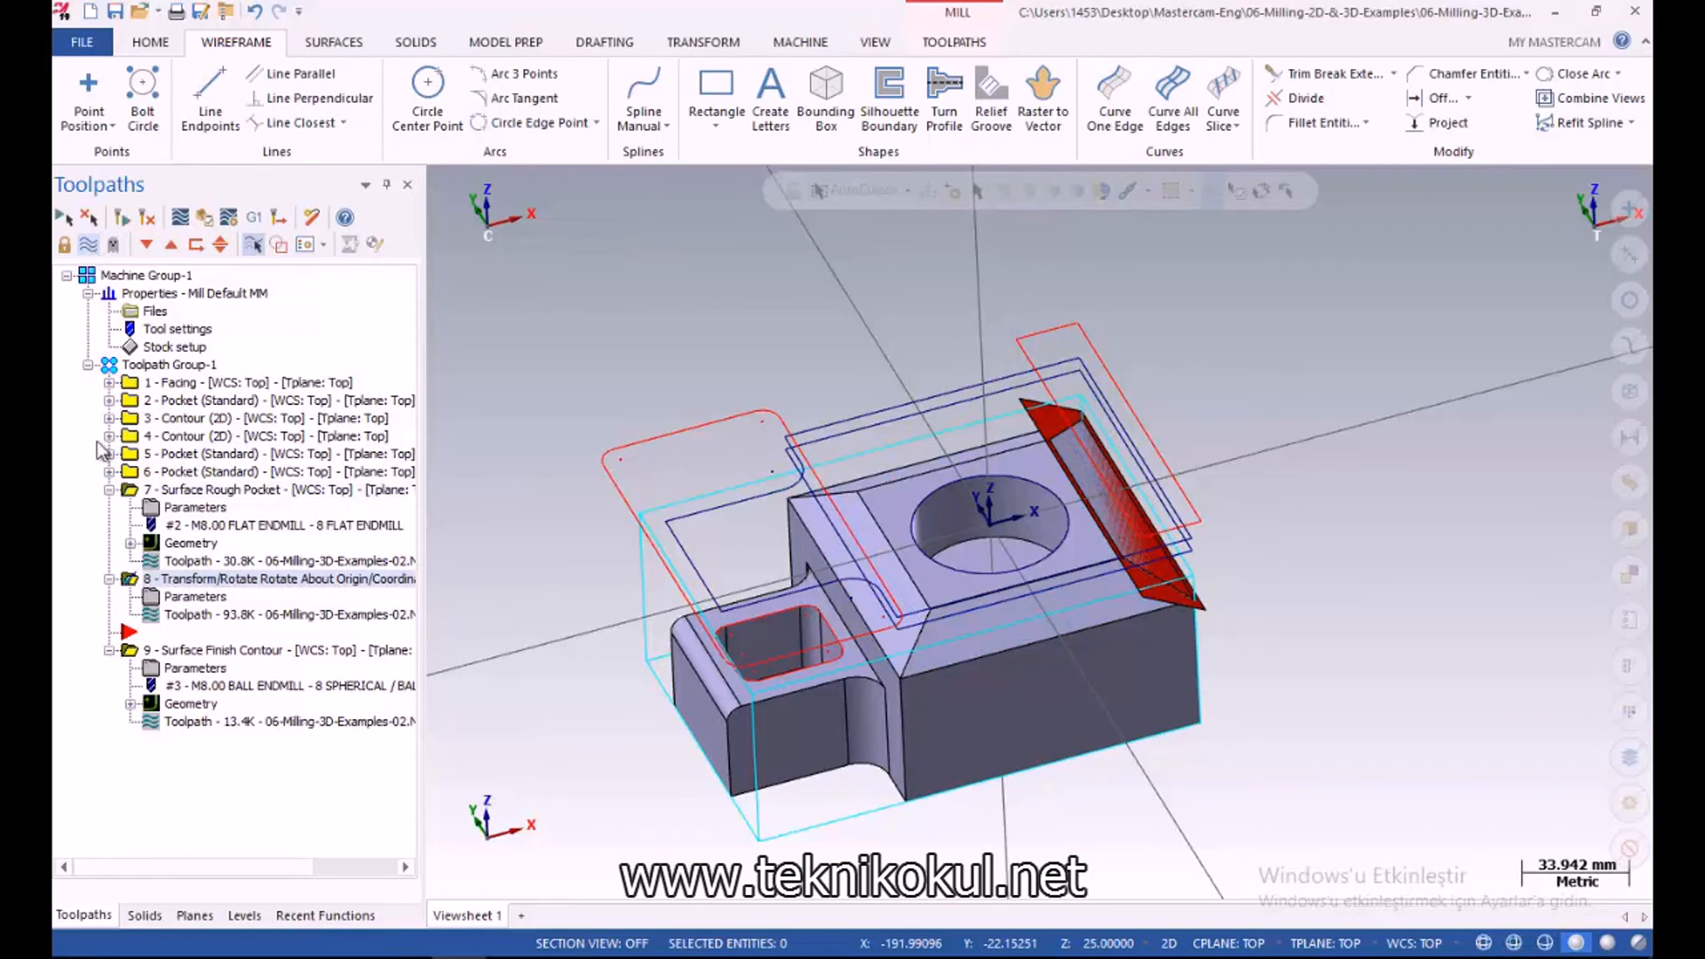
Move the insert arrow below the Surface Finish Contour and create a Rotate transform of it with 3 instances at 90°
click(146, 245)
click(131, 634)
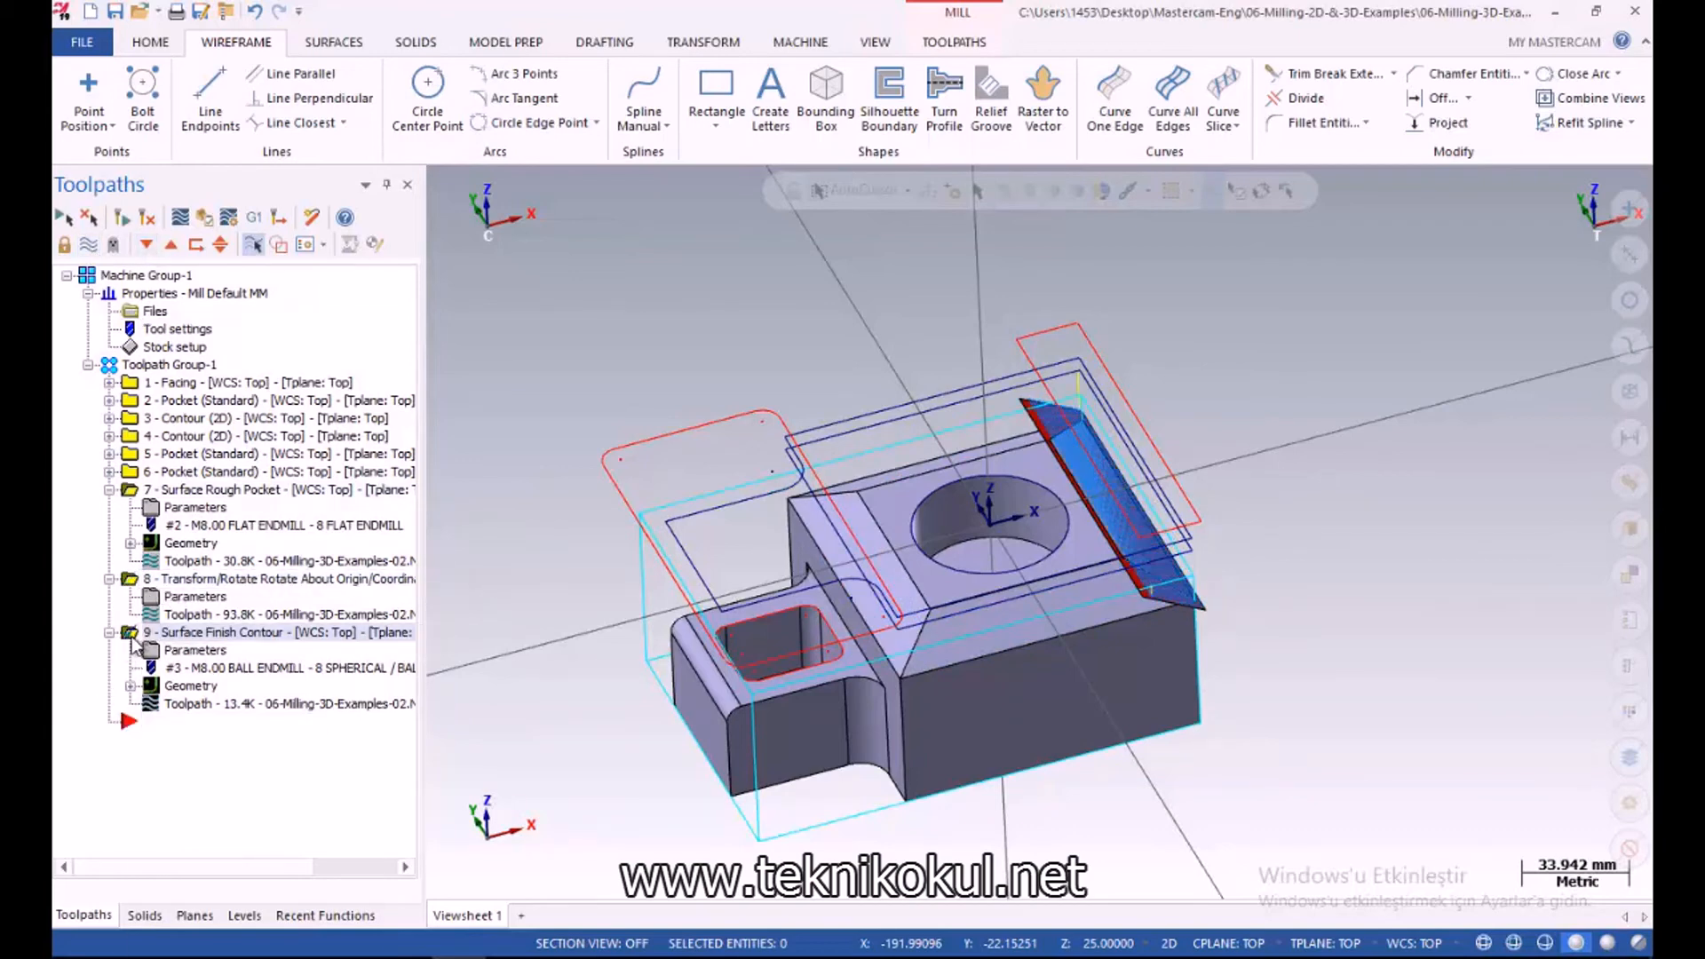
right_click(132, 647)
mouse_move(308, 329)
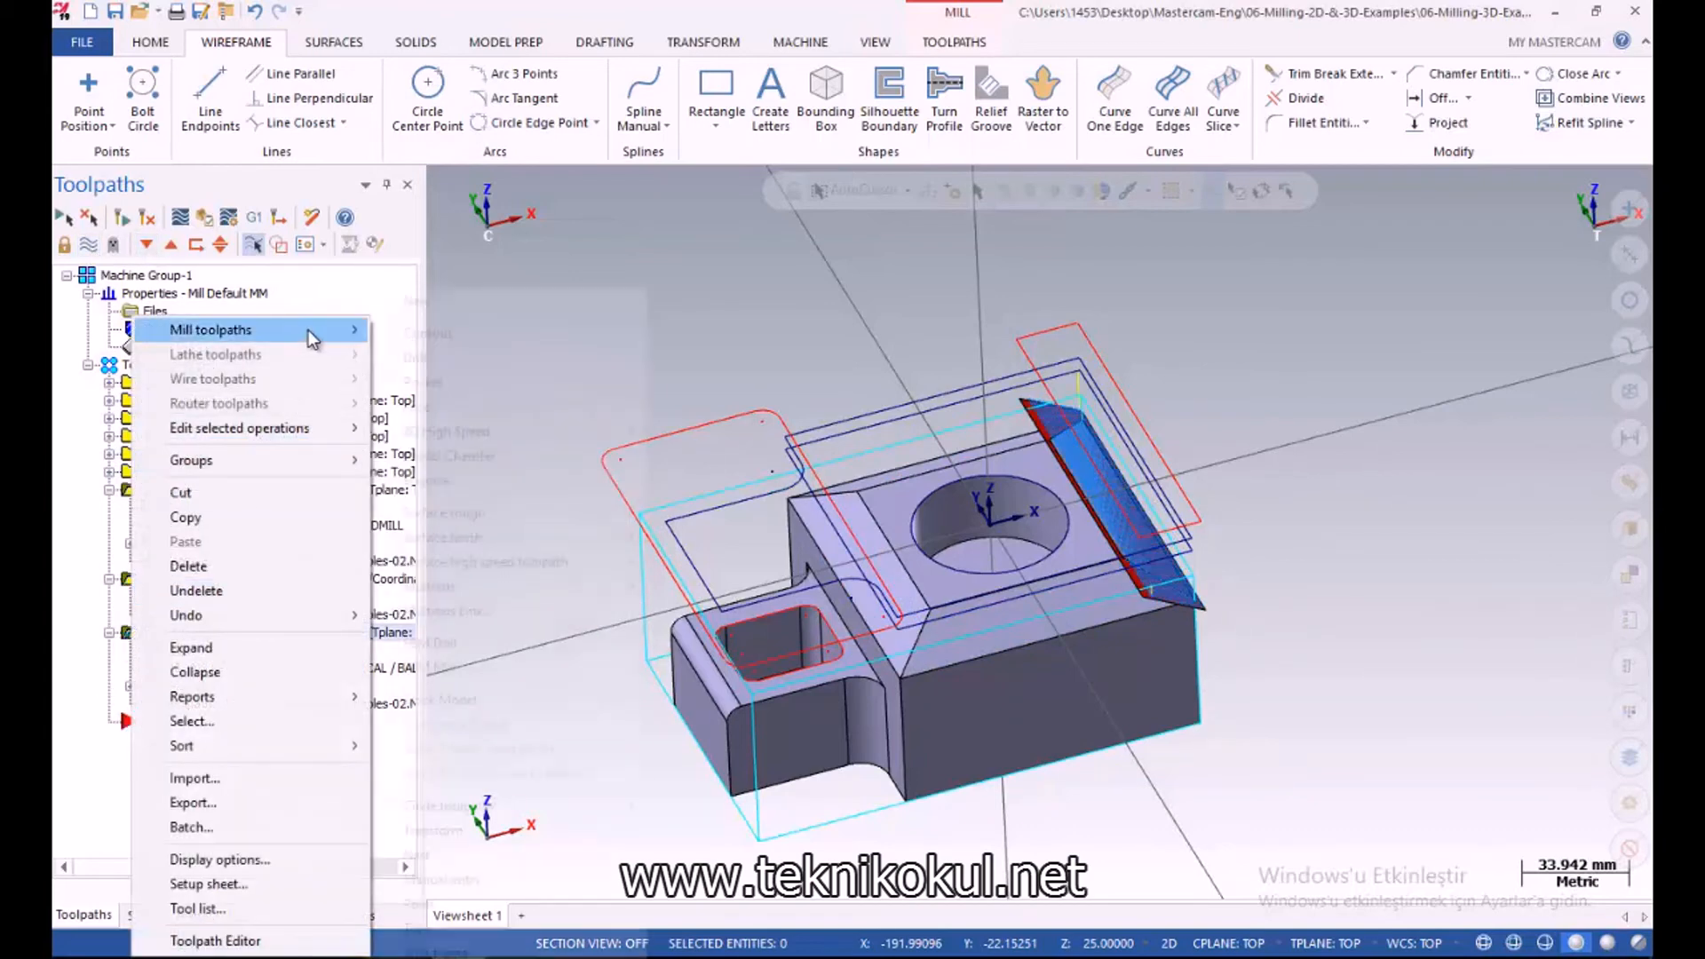
click(454, 831)
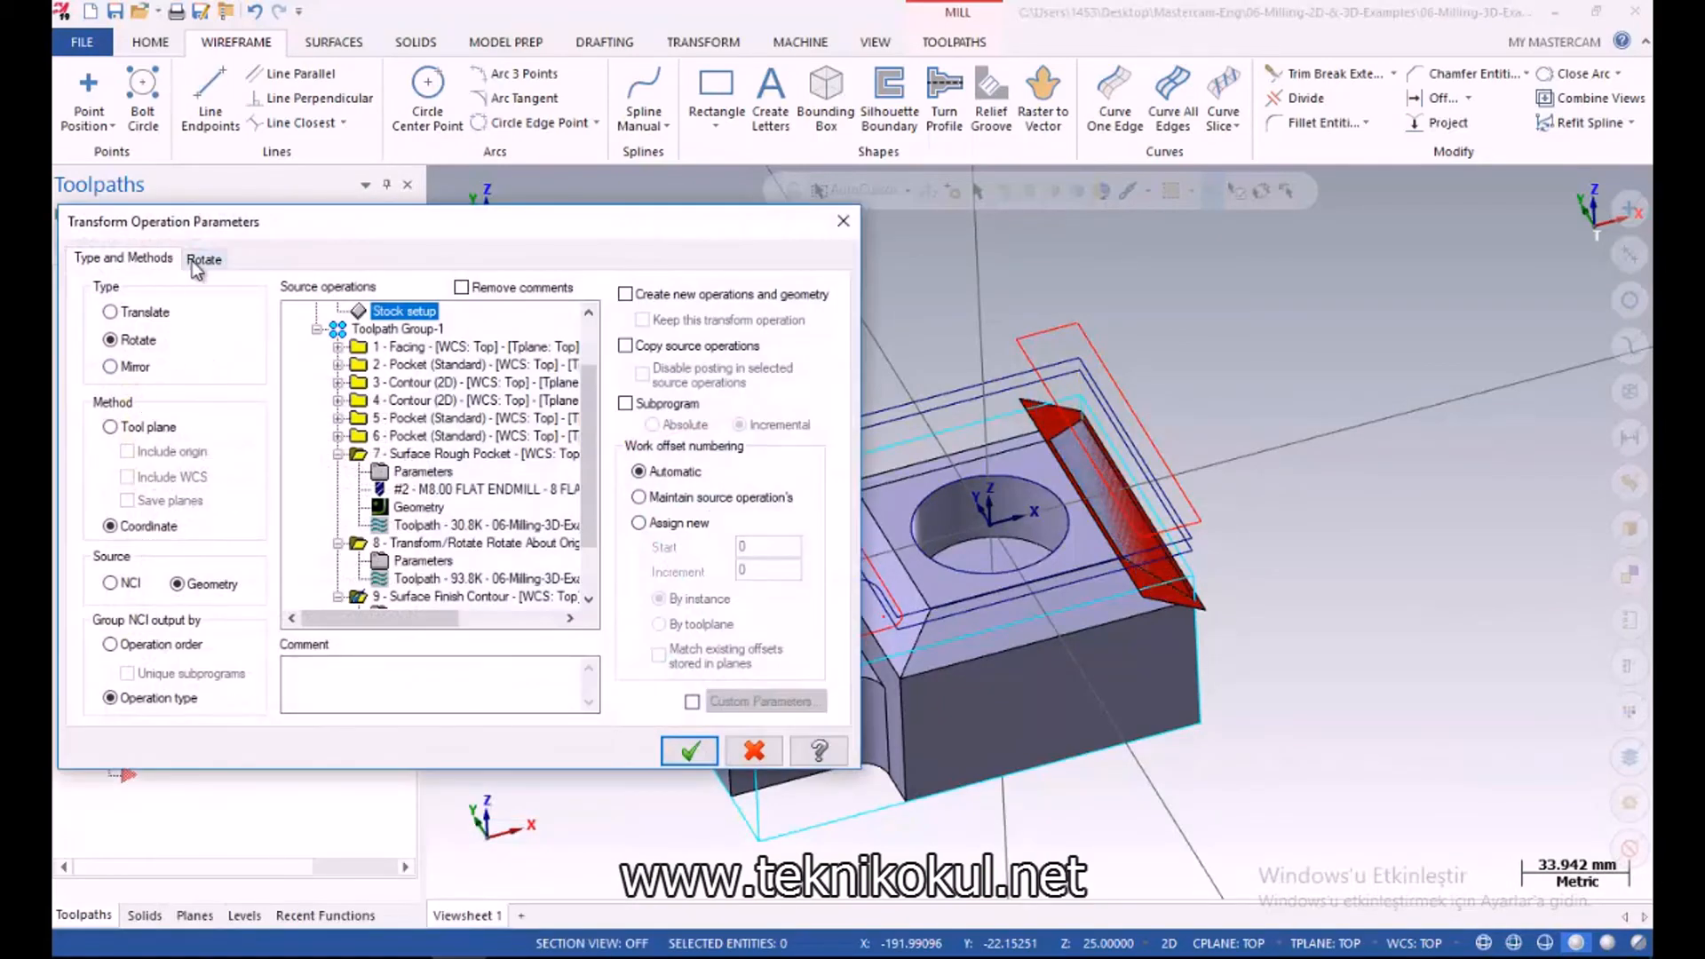
click(205, 259)
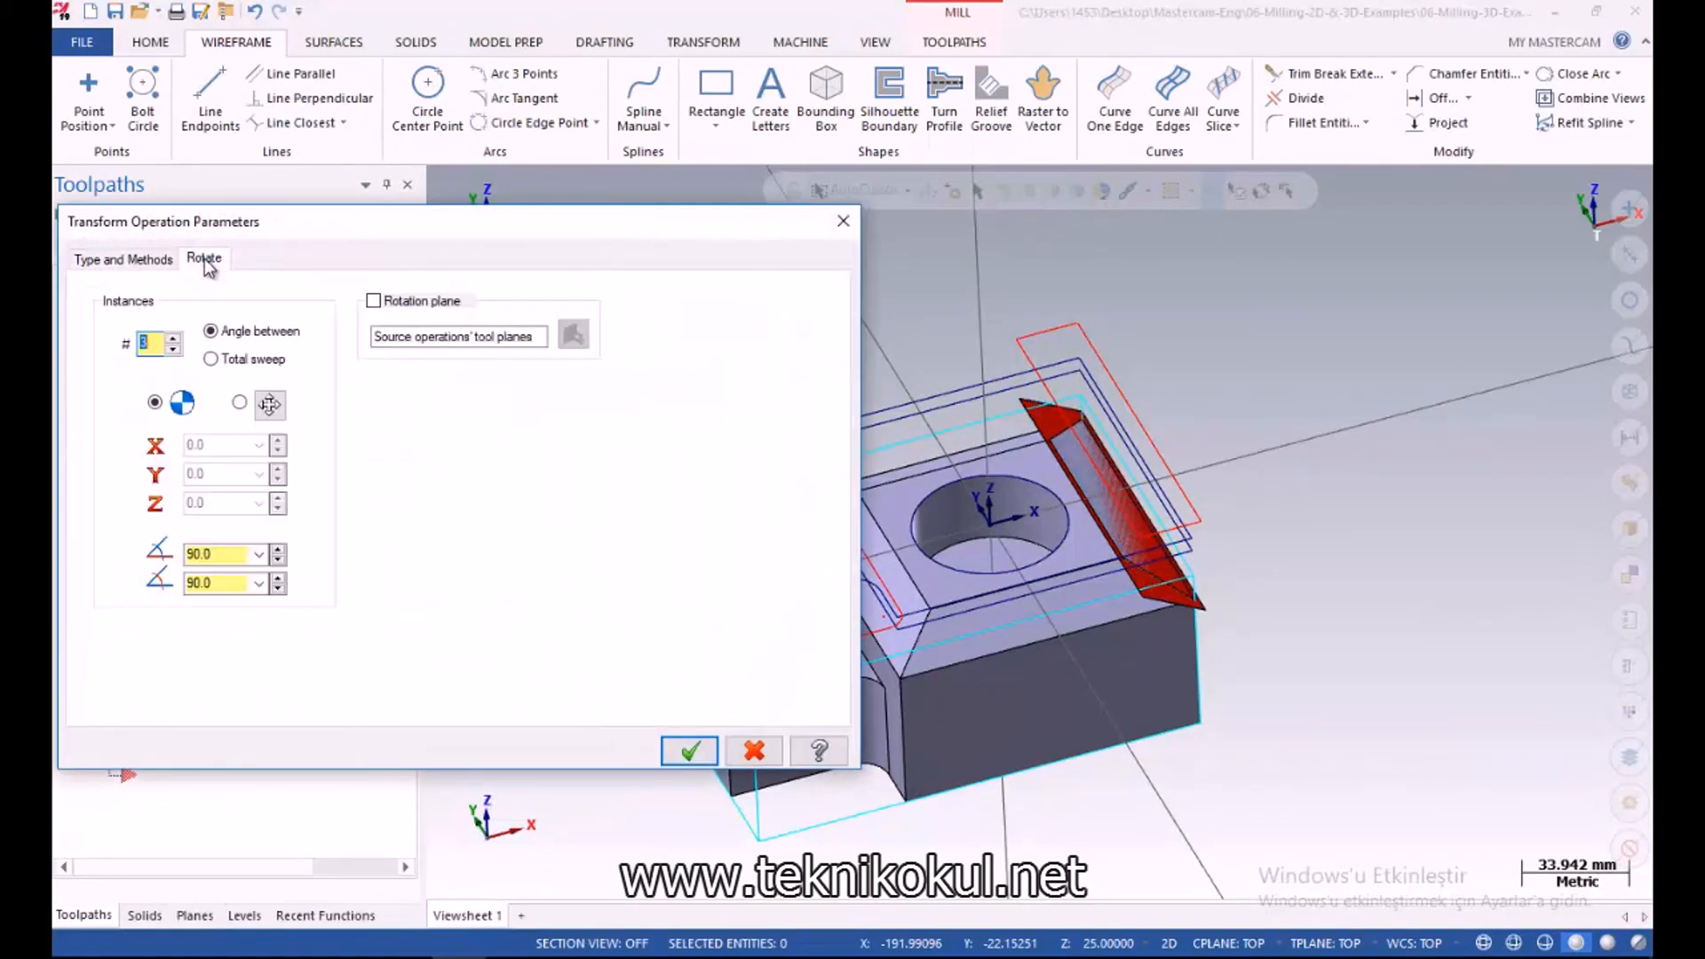
click(691, 744)
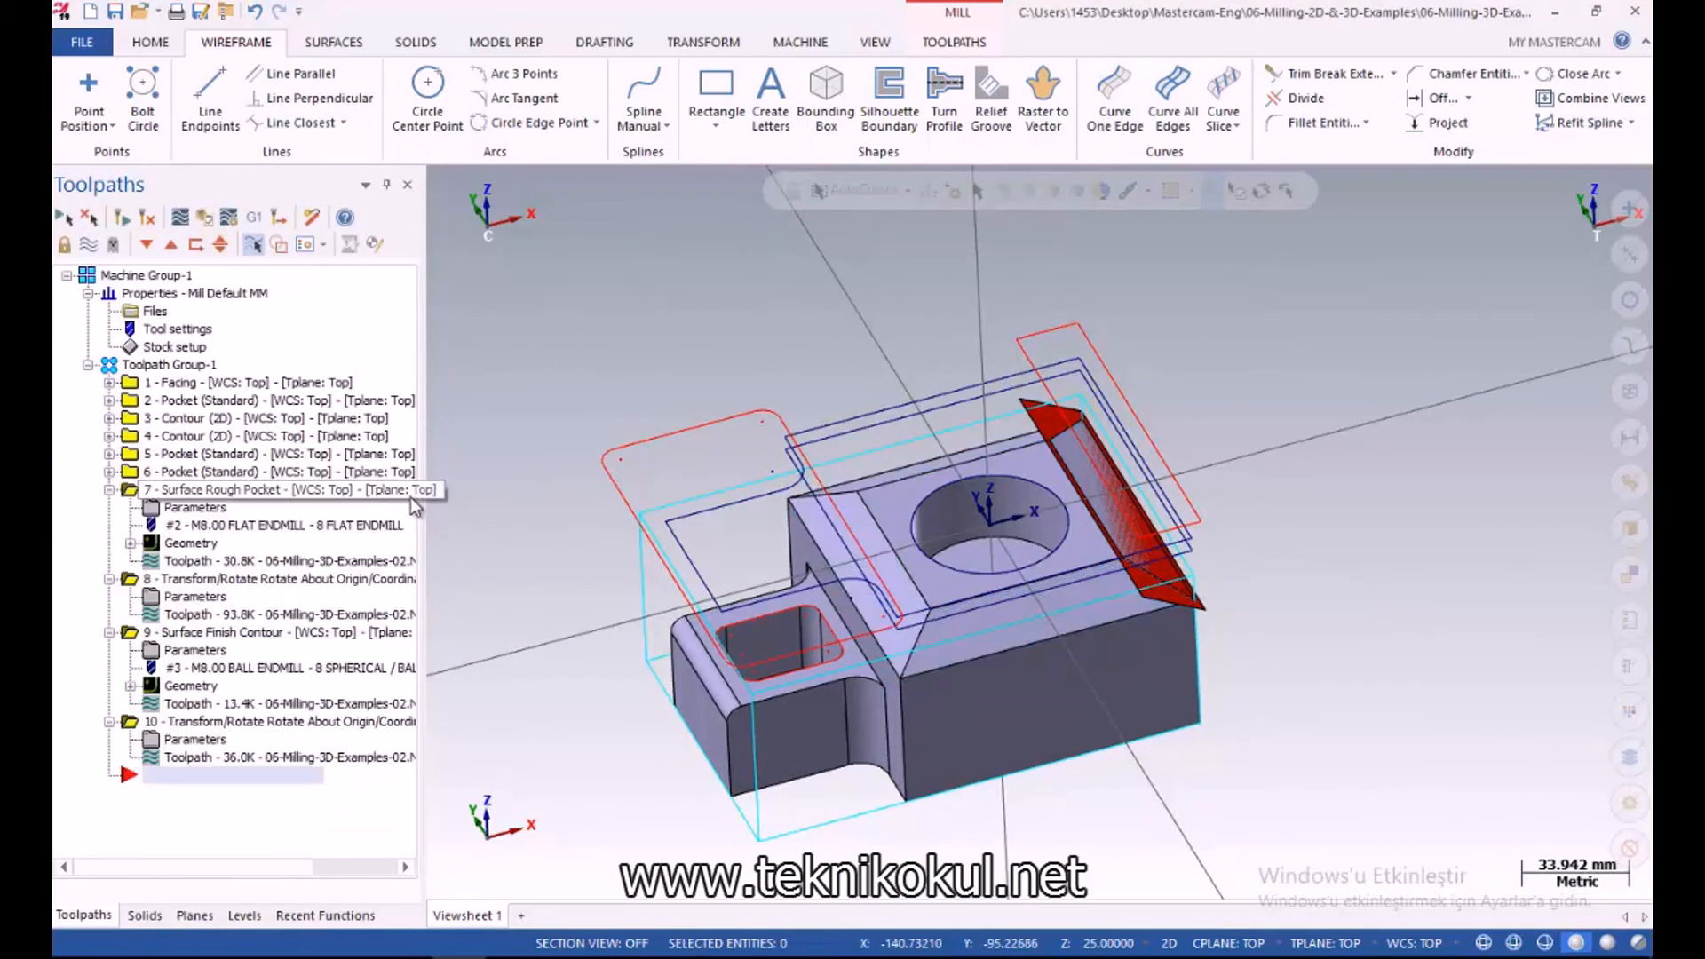
Select the Surface Rough Pocket together with its Rotate transform and toggle their display to check the roughing passes around the block
click(129, 492)
ctrl+click(132, 582)
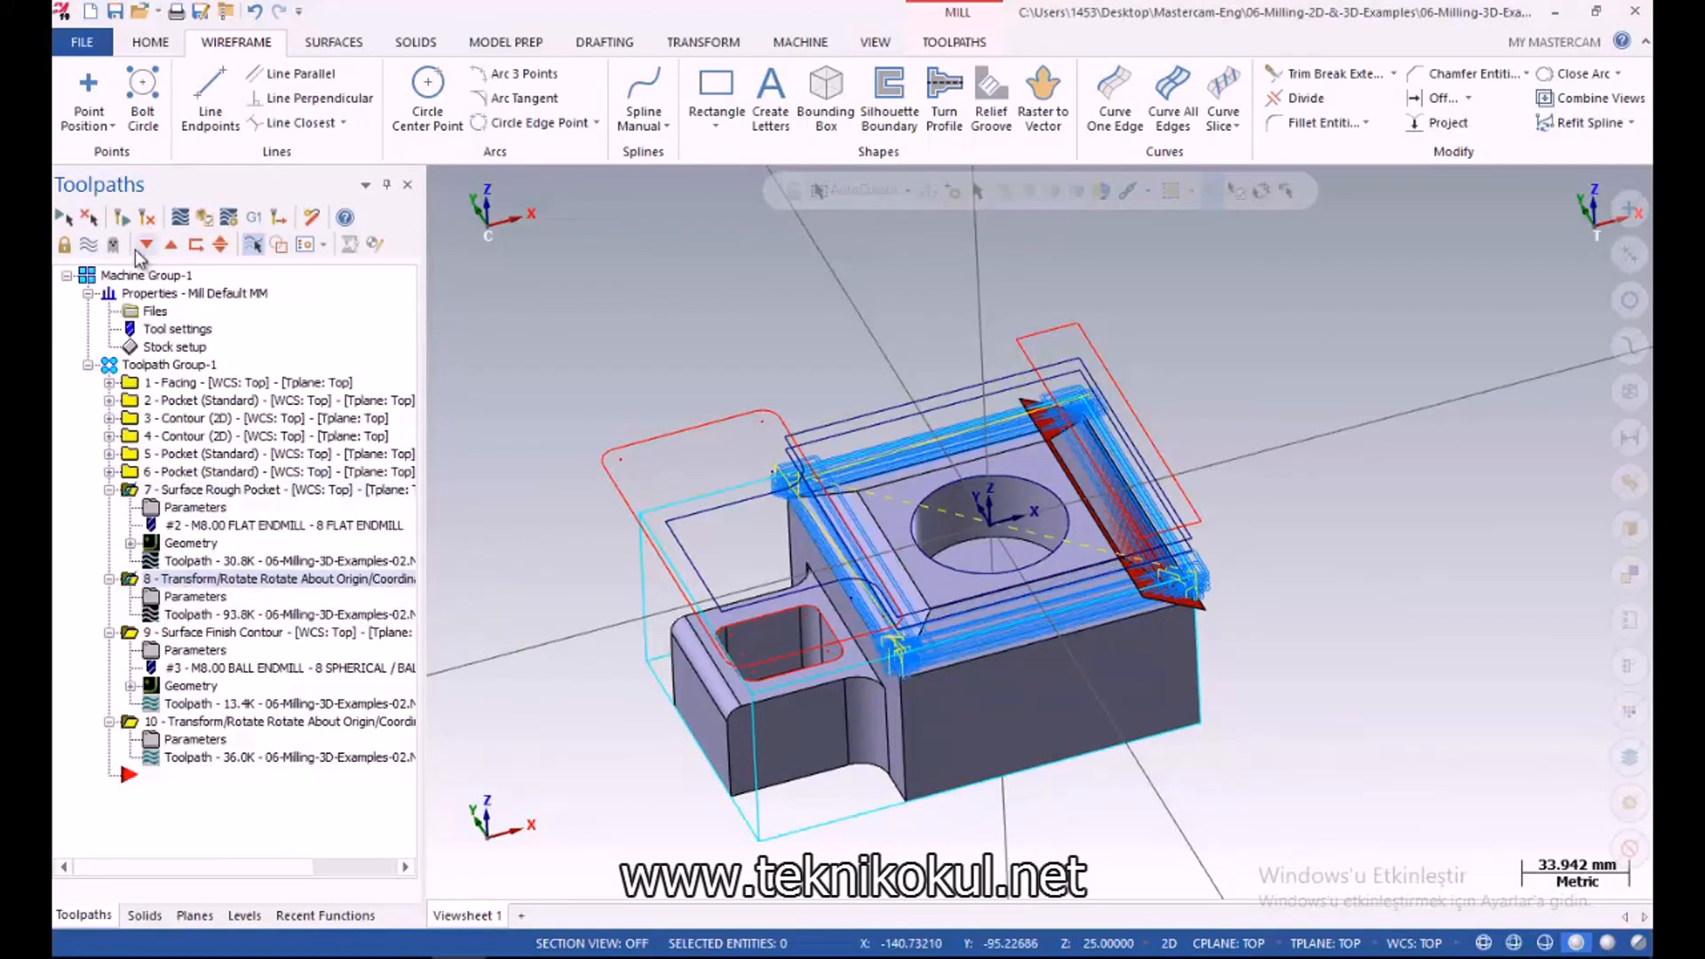
click(88, 245)
click(88, 245)
click(88, 245)
Select the Surface Finish Contour together with its Rotate transform and toggle their display to check the finishing passes around the block
click(129, 632)
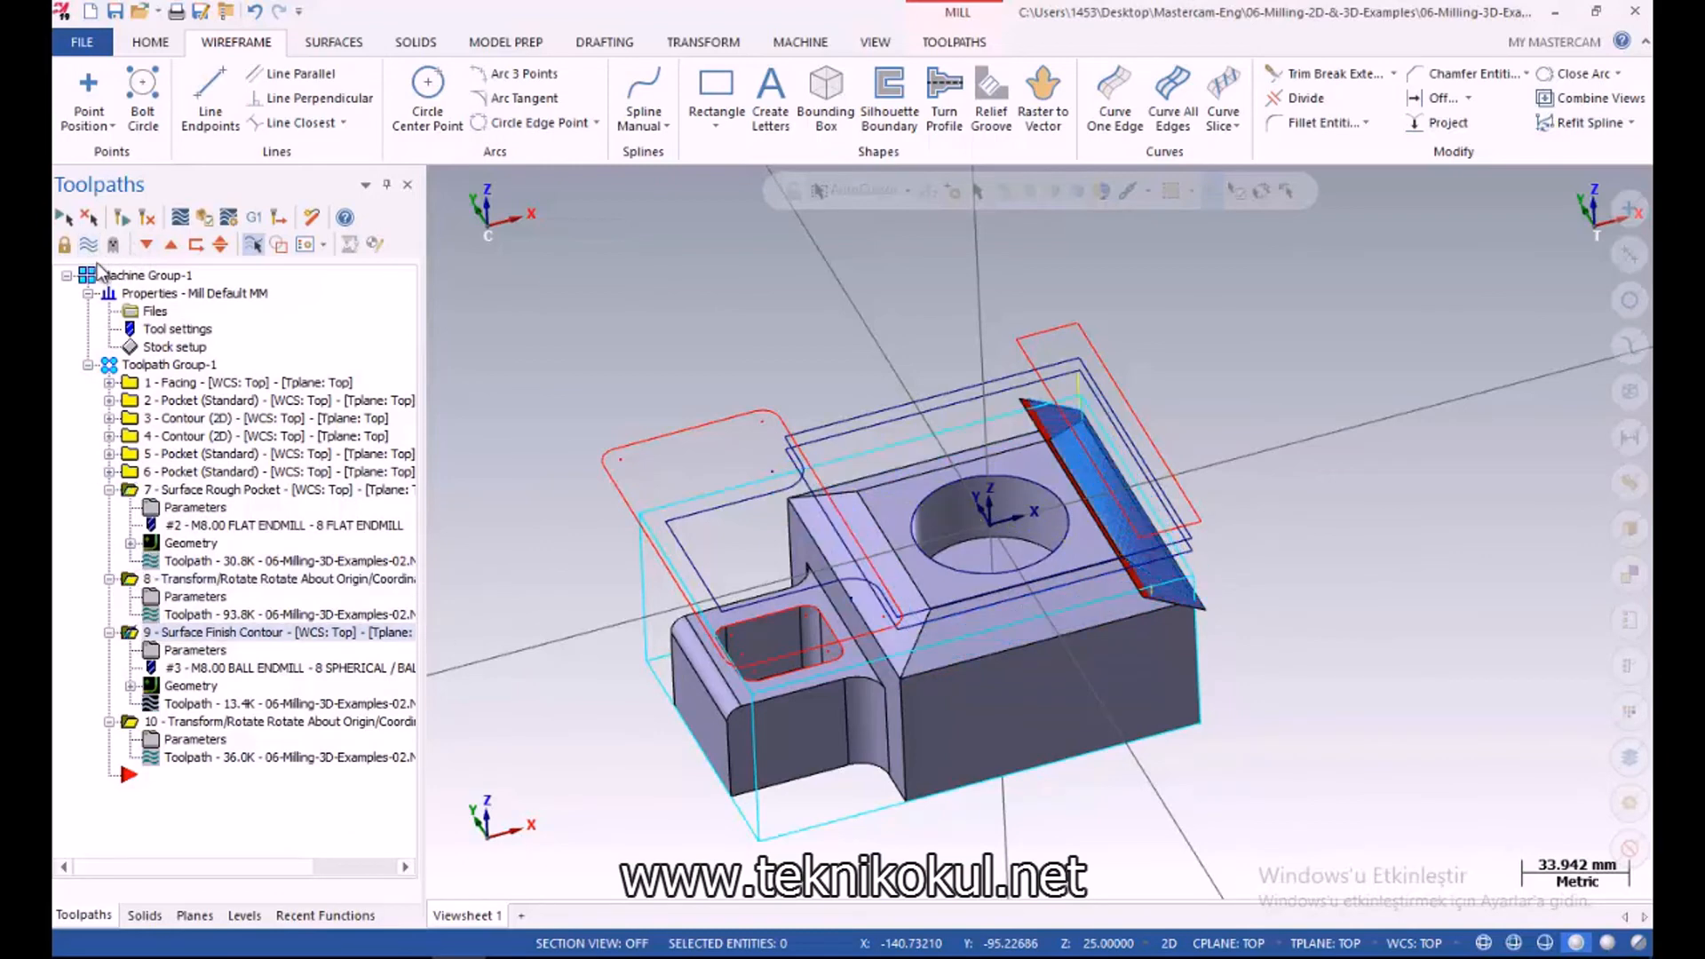
ctrl+click(129, 723)
click(87, 245)
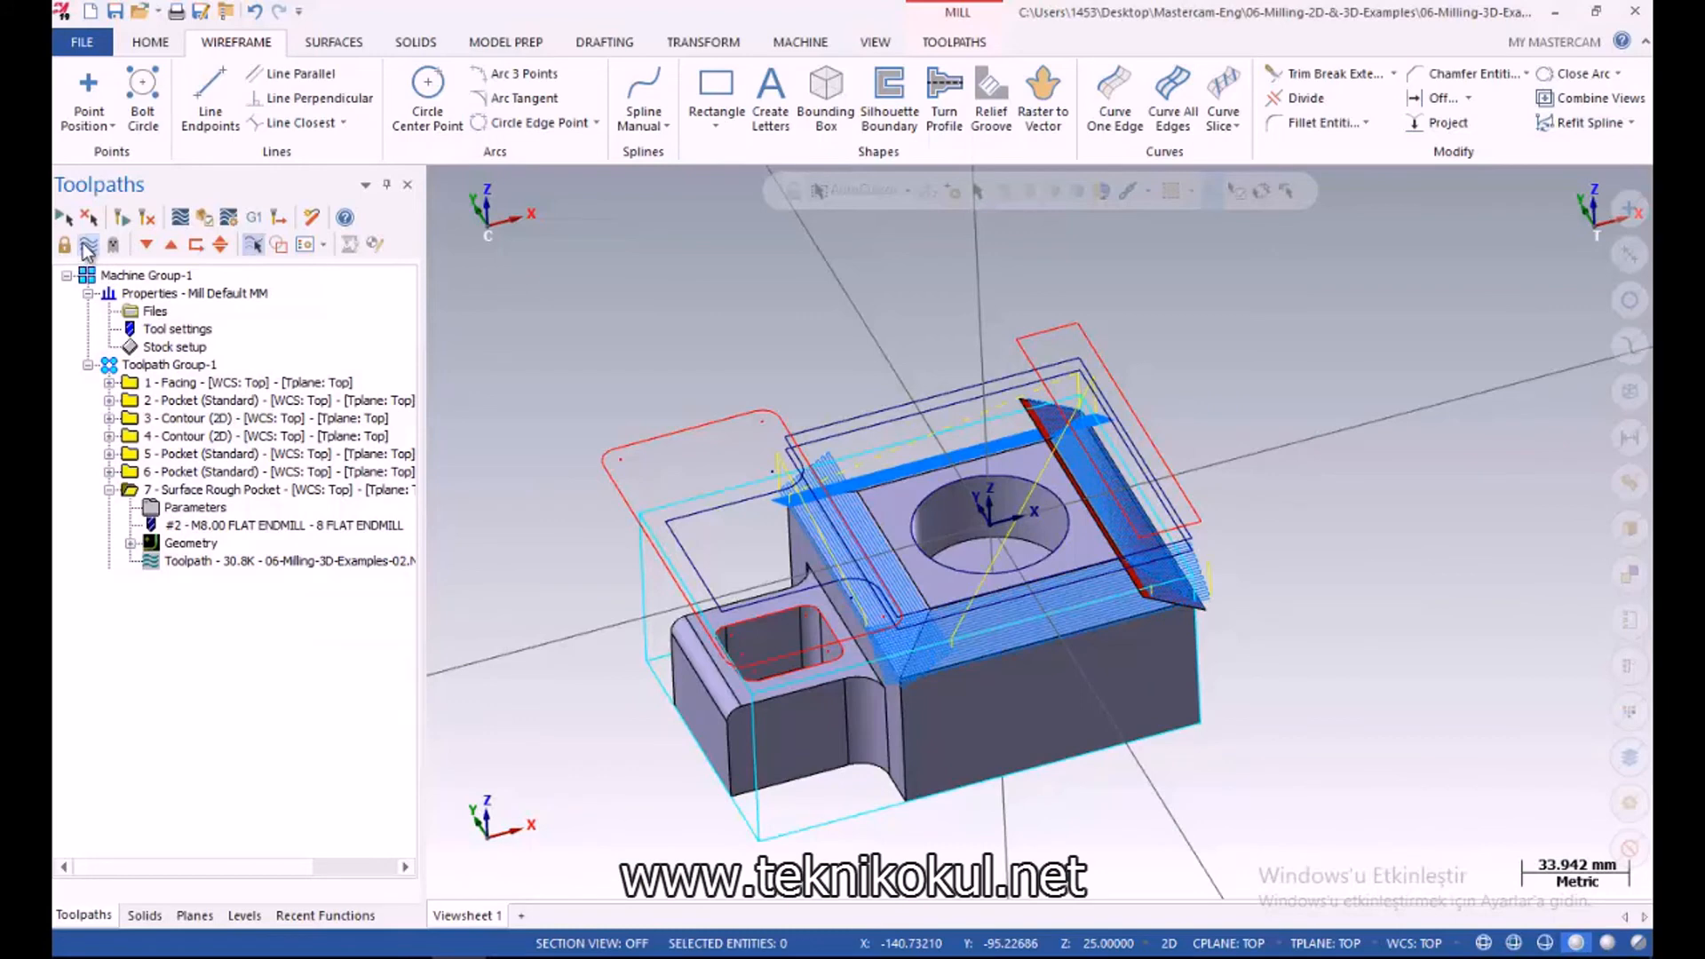
click(87, 245)
click(88, 245)
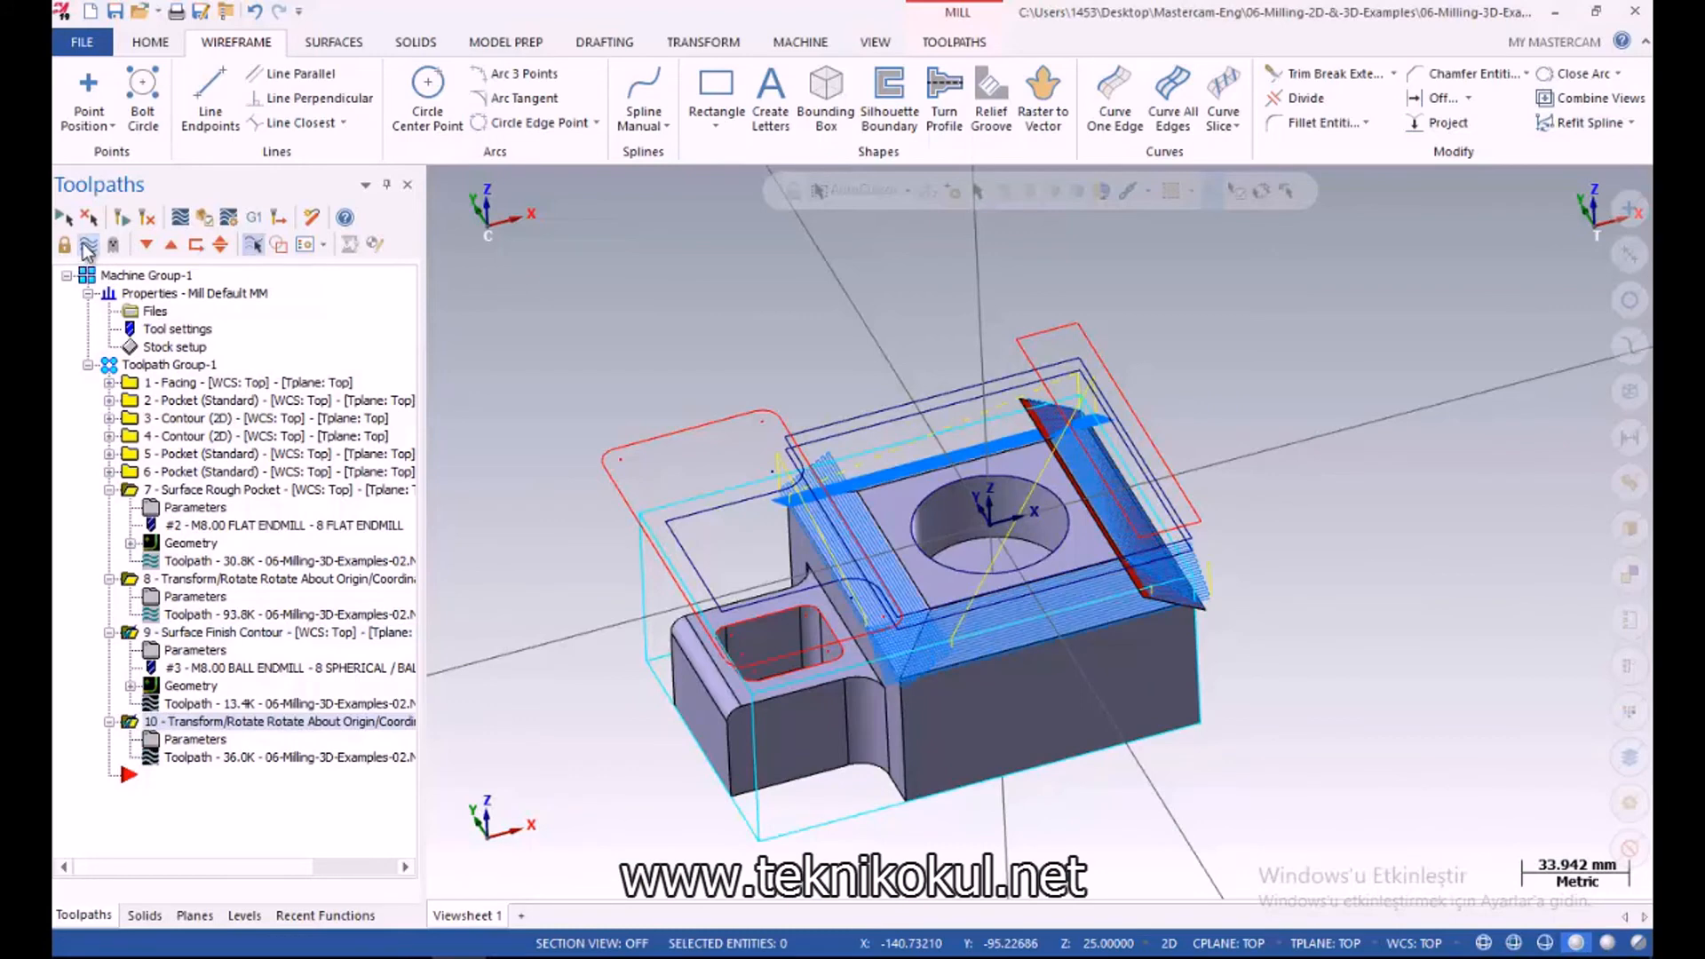
click(87, 245)
click(87, 245)
click(87, 245)
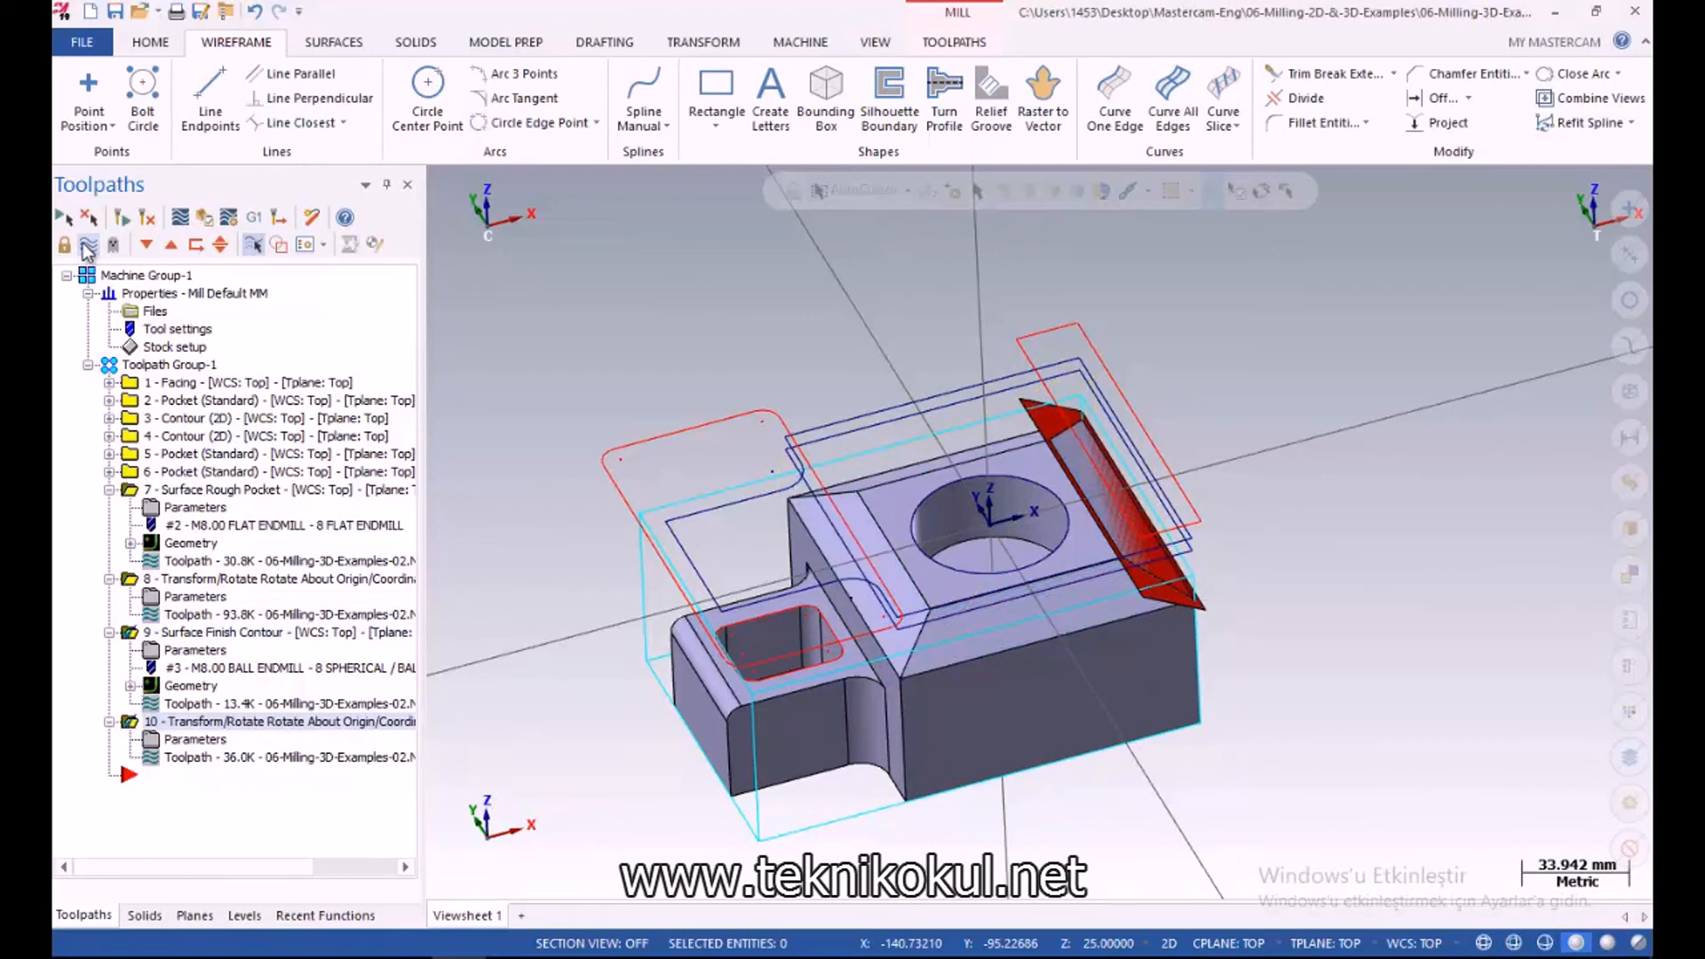
Collapse operations 7 to 10 in the toolpath tree, select all operations and turn off their toolpath display
click(108, 489)
click(109, 507)
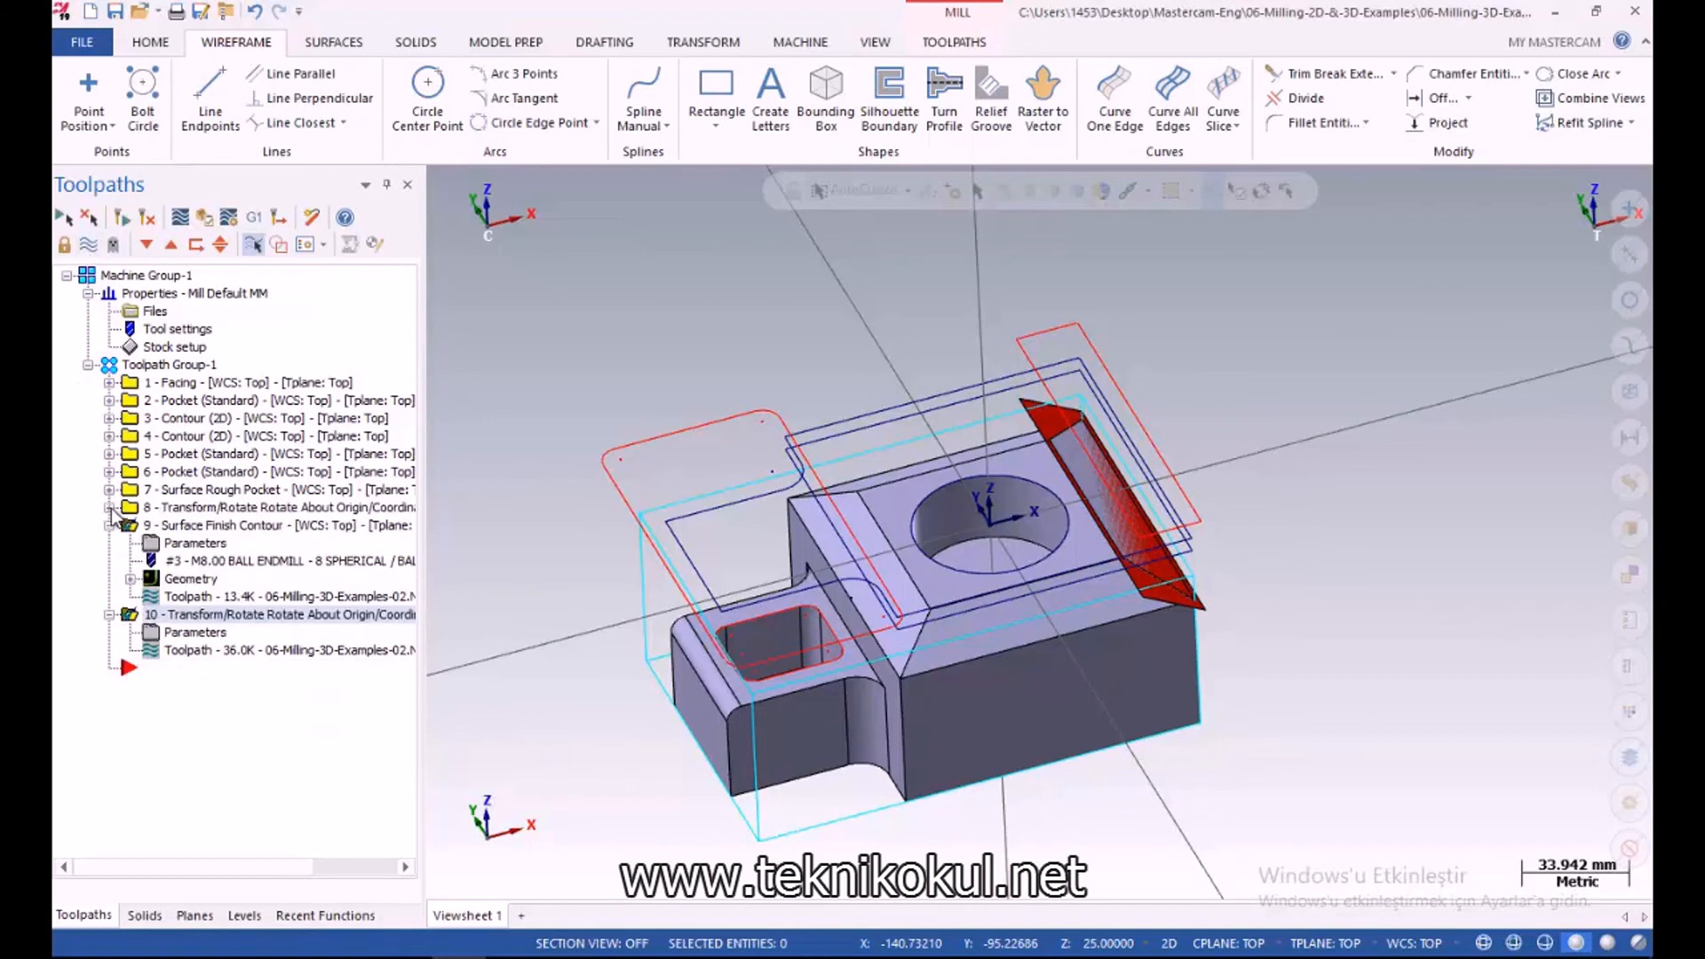
click(109, 525)
click(108, 542)
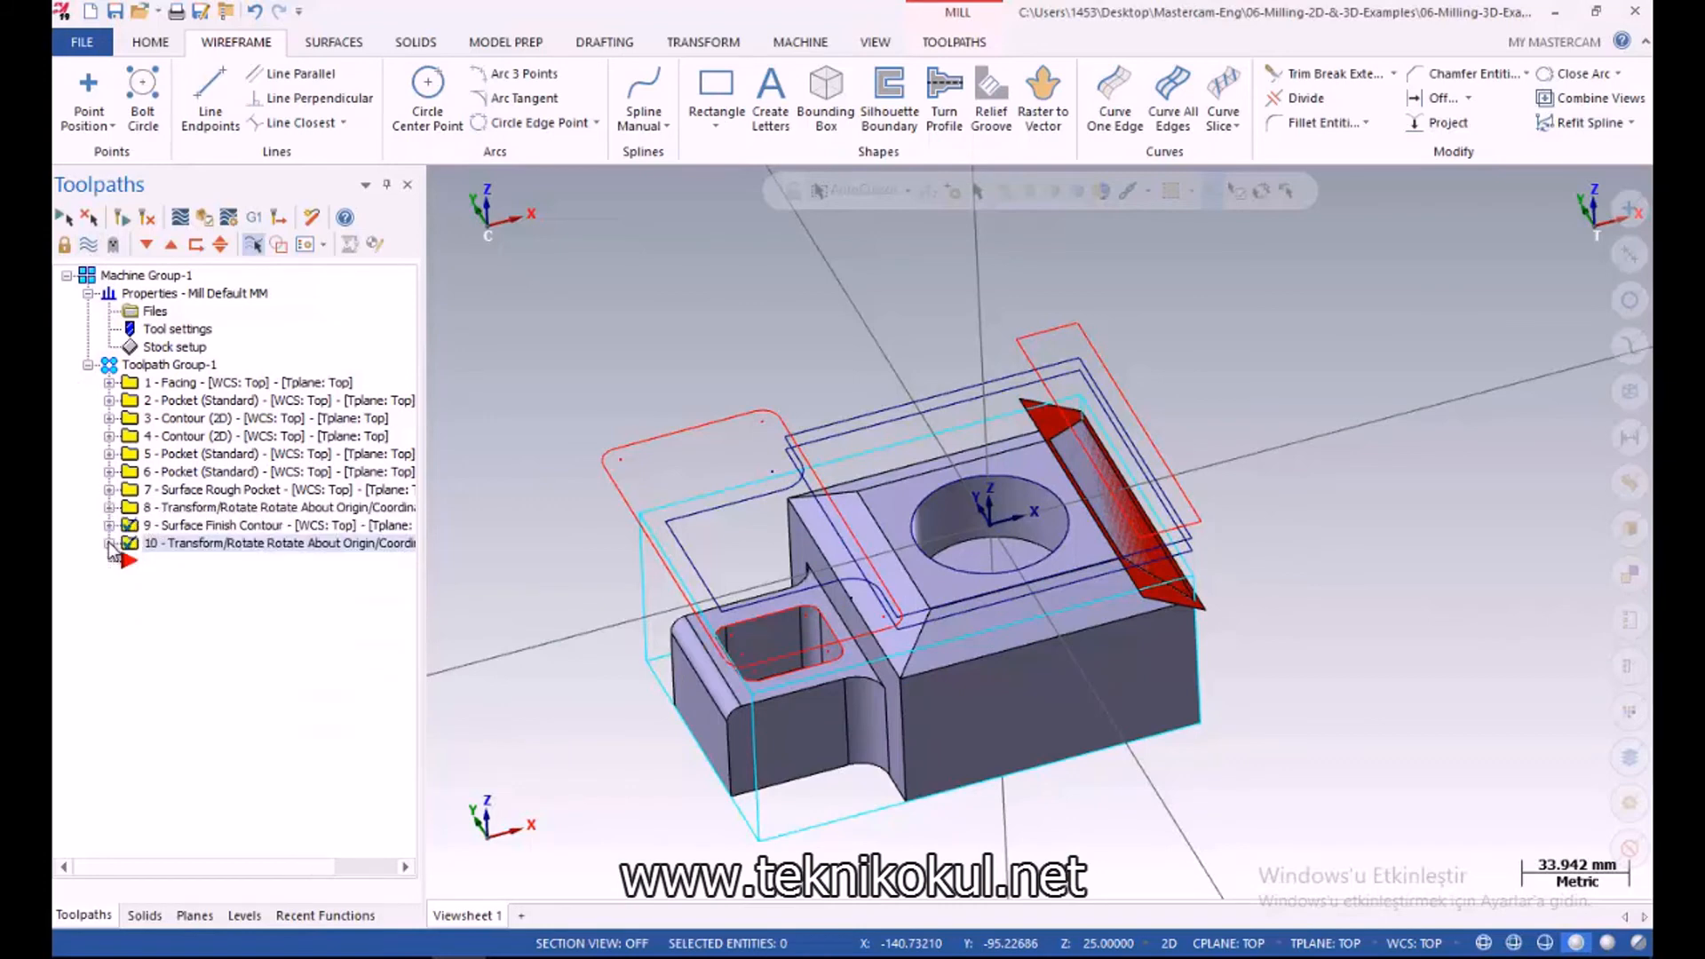
click(65, 214)
click(88, 246)
click(88, 246)
click(88, 246)
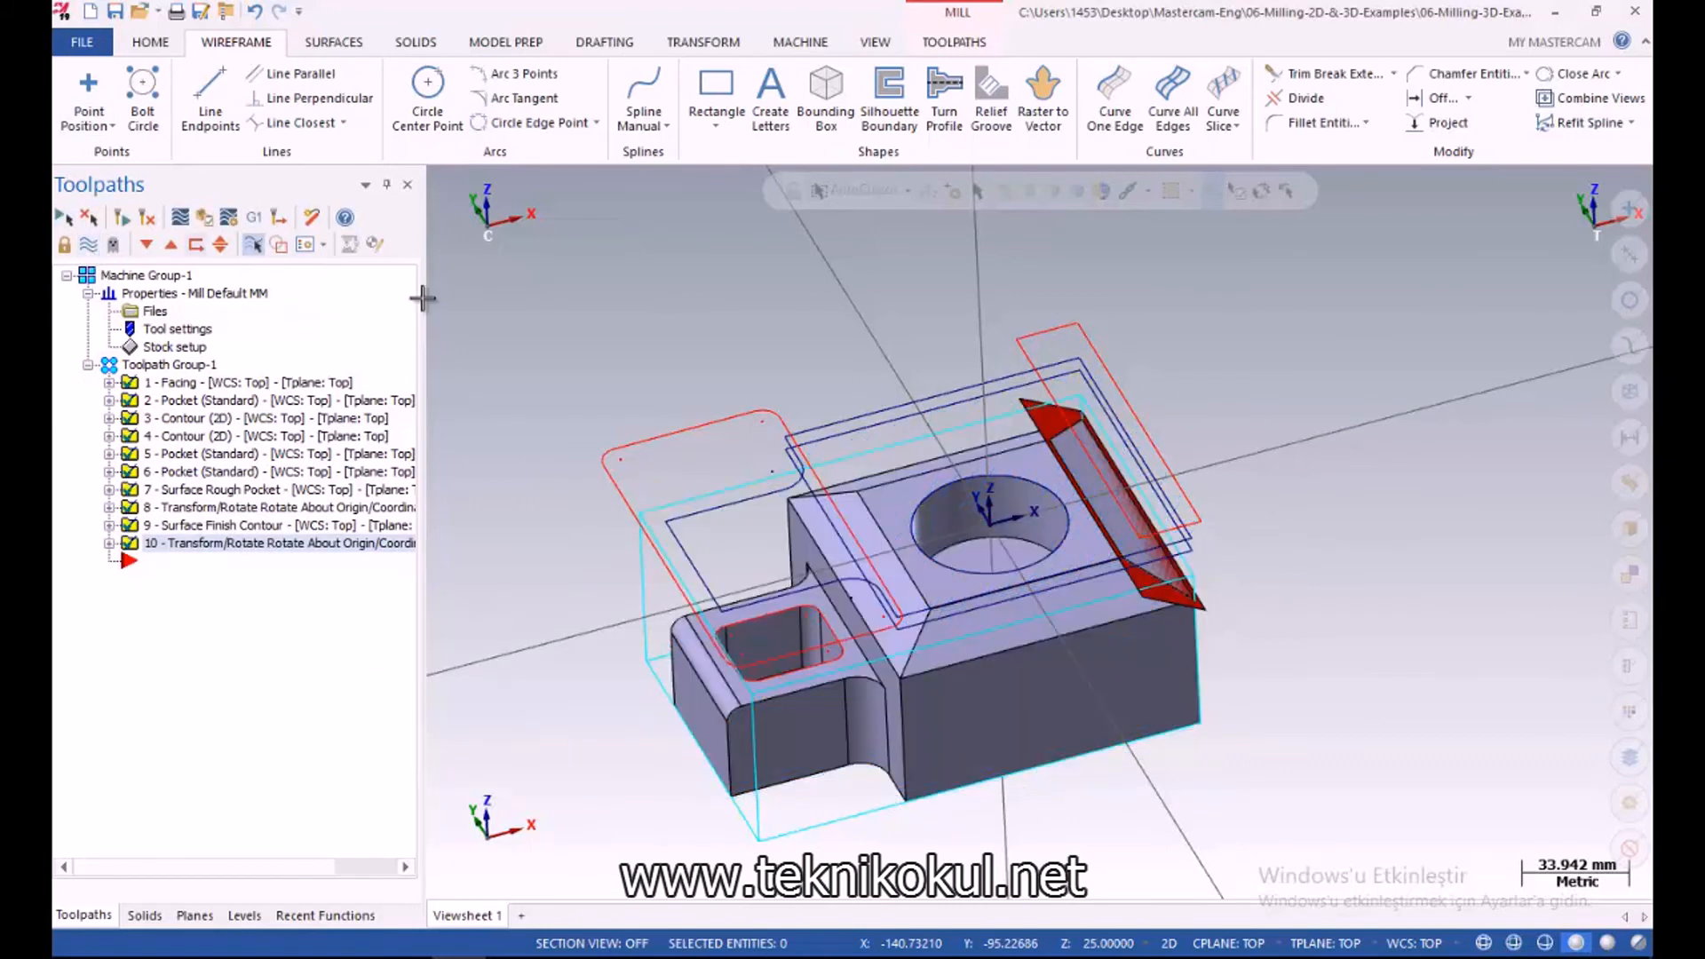
Set the construction plane and tool plane to Front
middle_drag(728, 480, 778, 519)
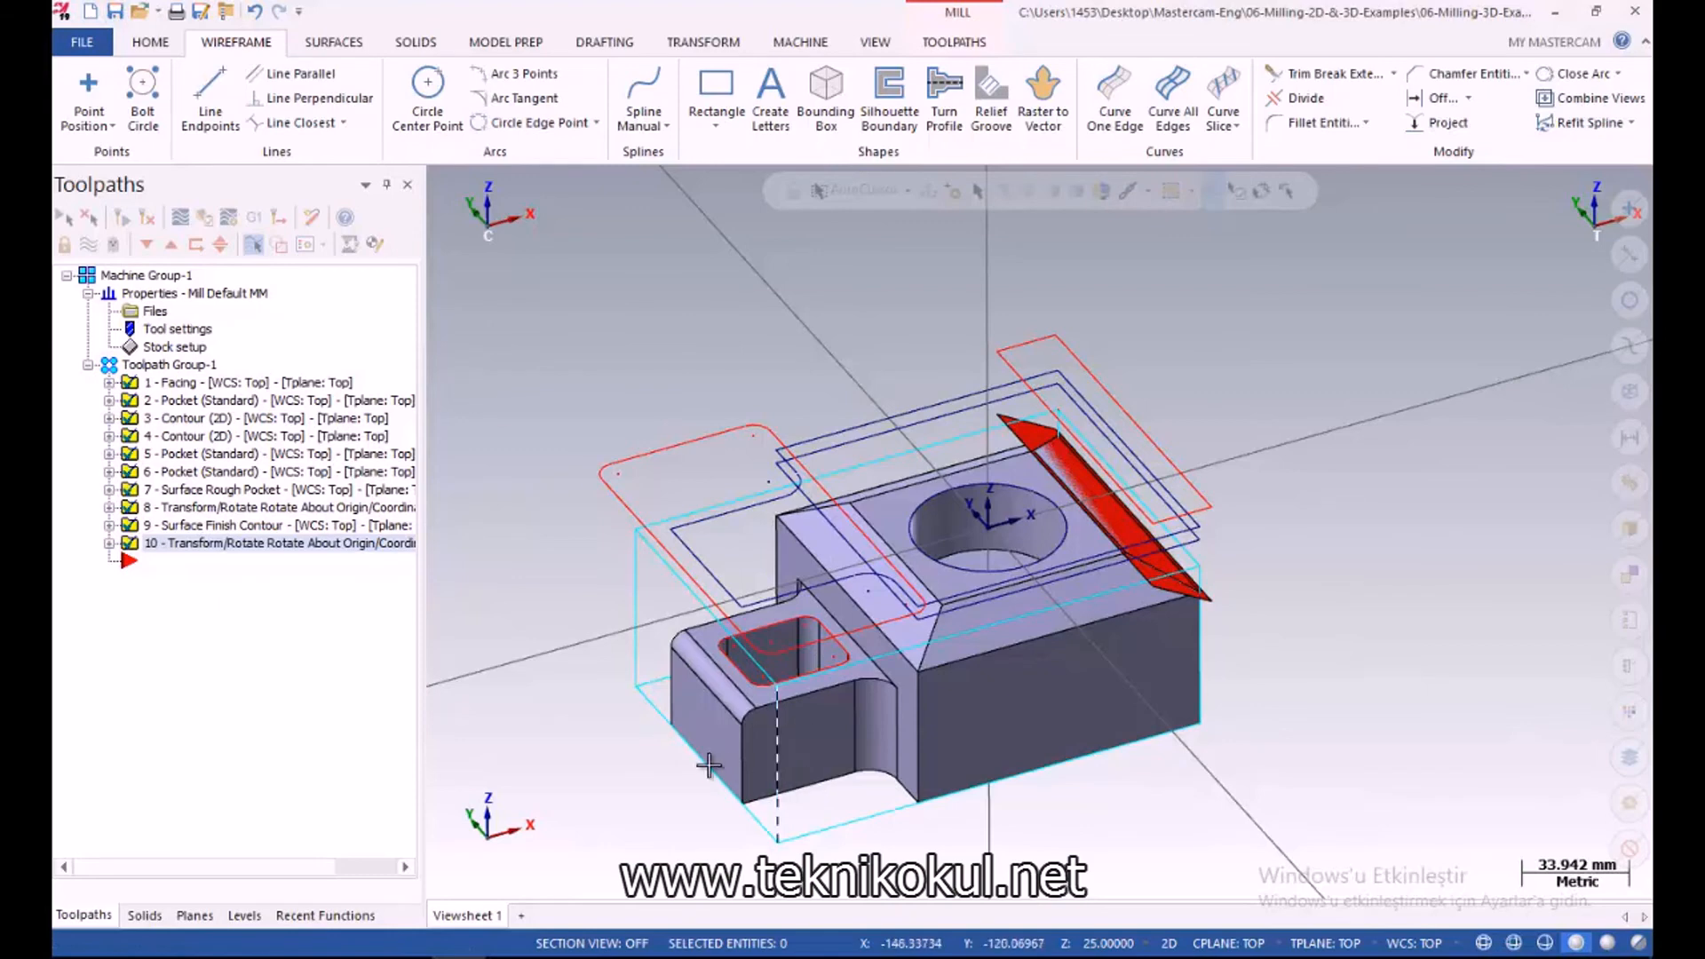
middle_drag(711, 763, 710, 771)
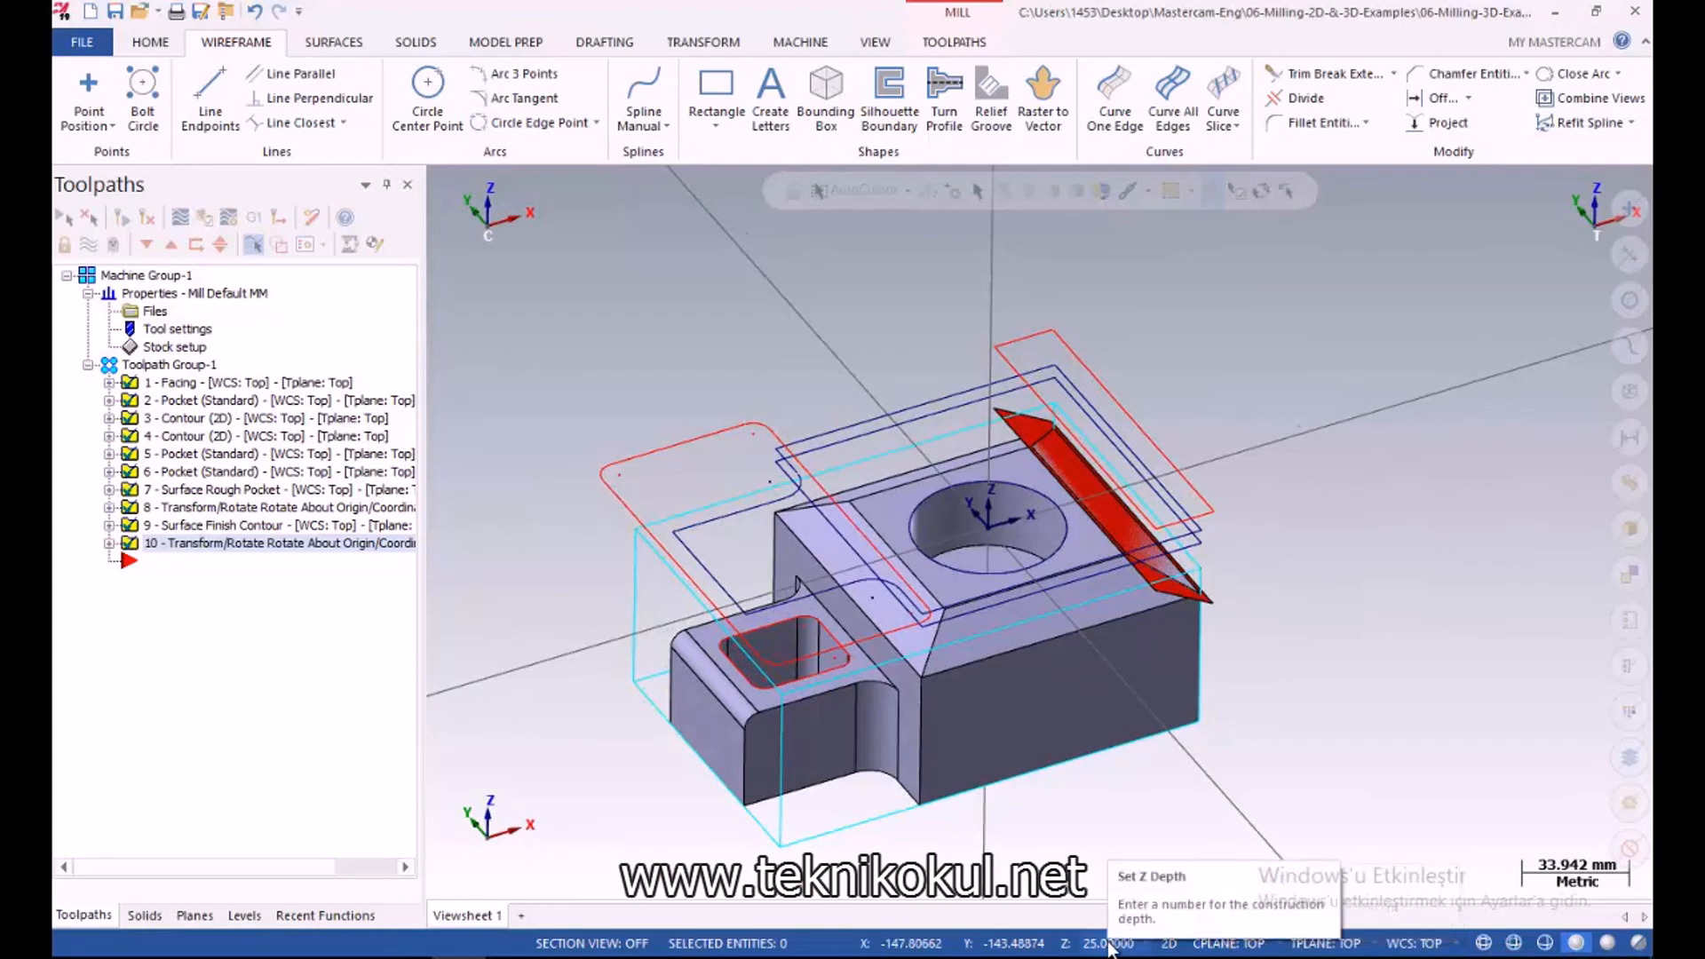
click(1229, 943)
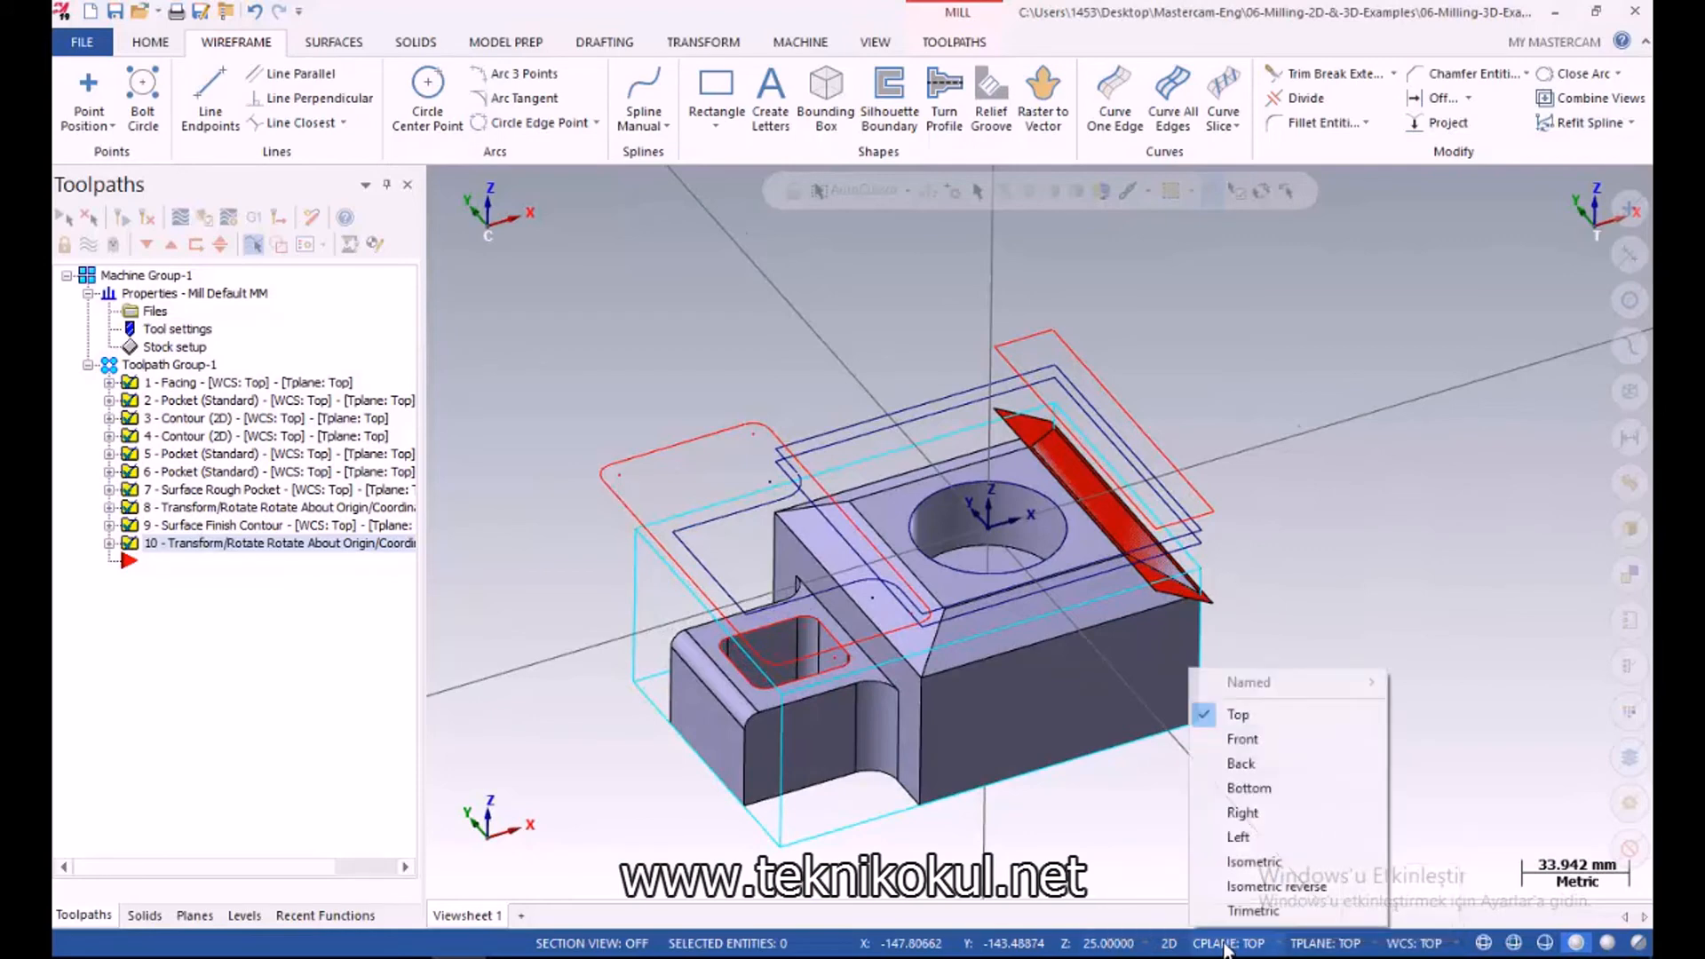
click(1261, 804)
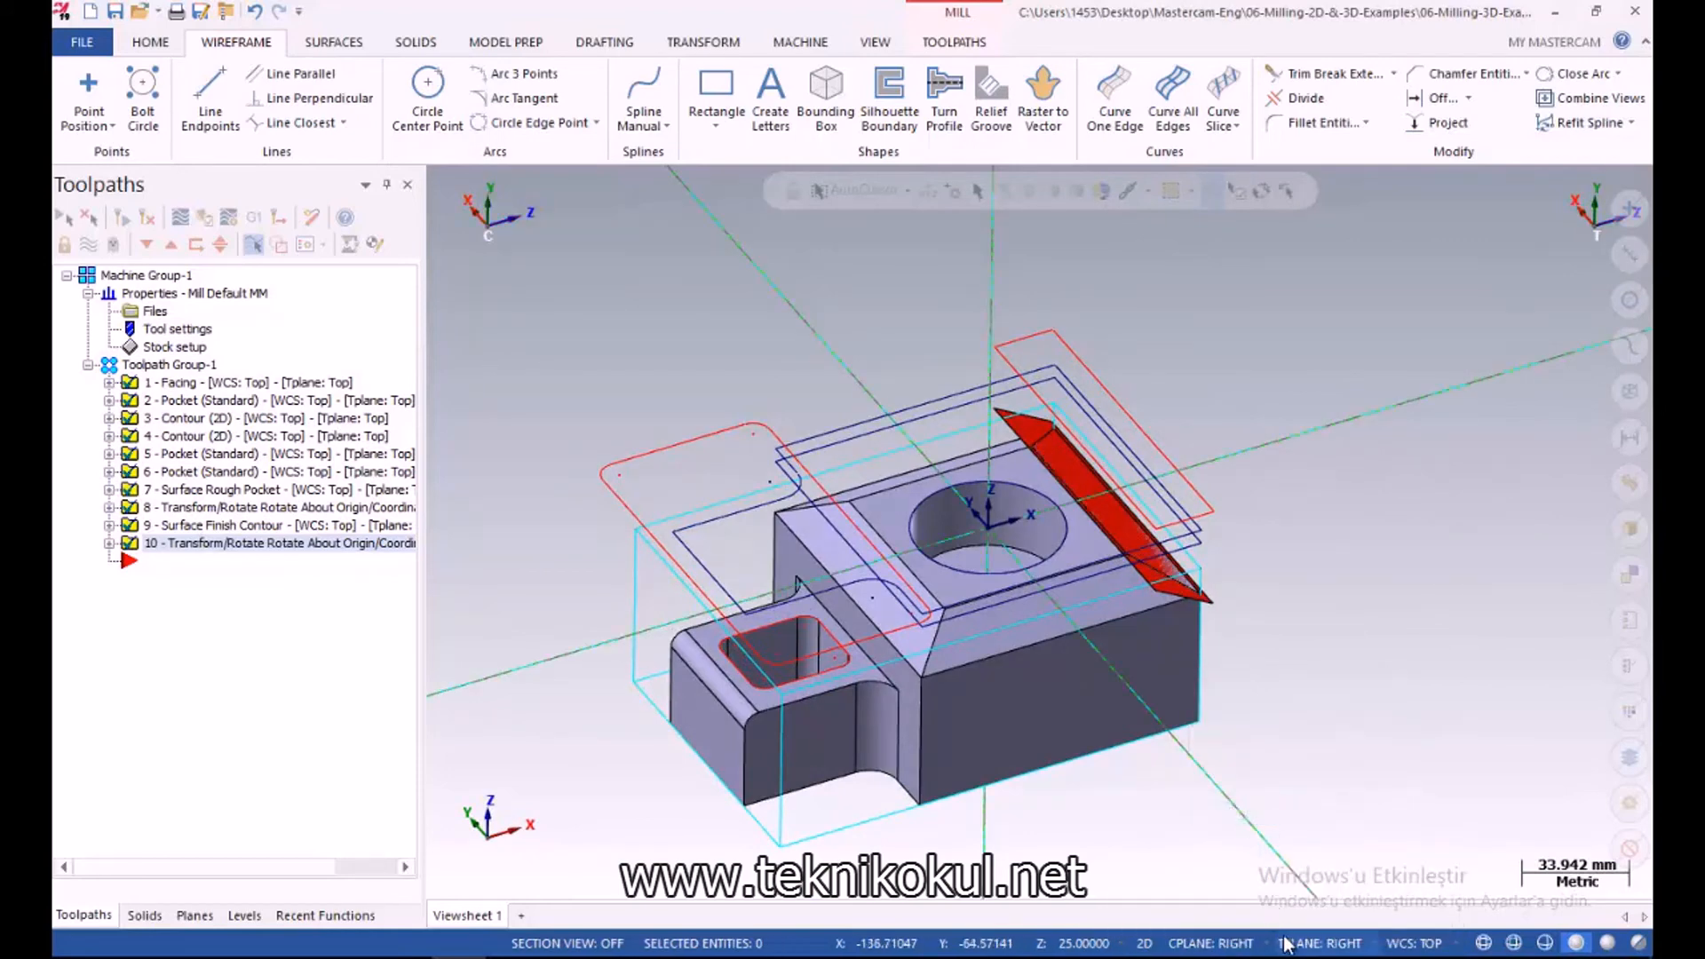
click(1217, 943)
click(1217, 739)
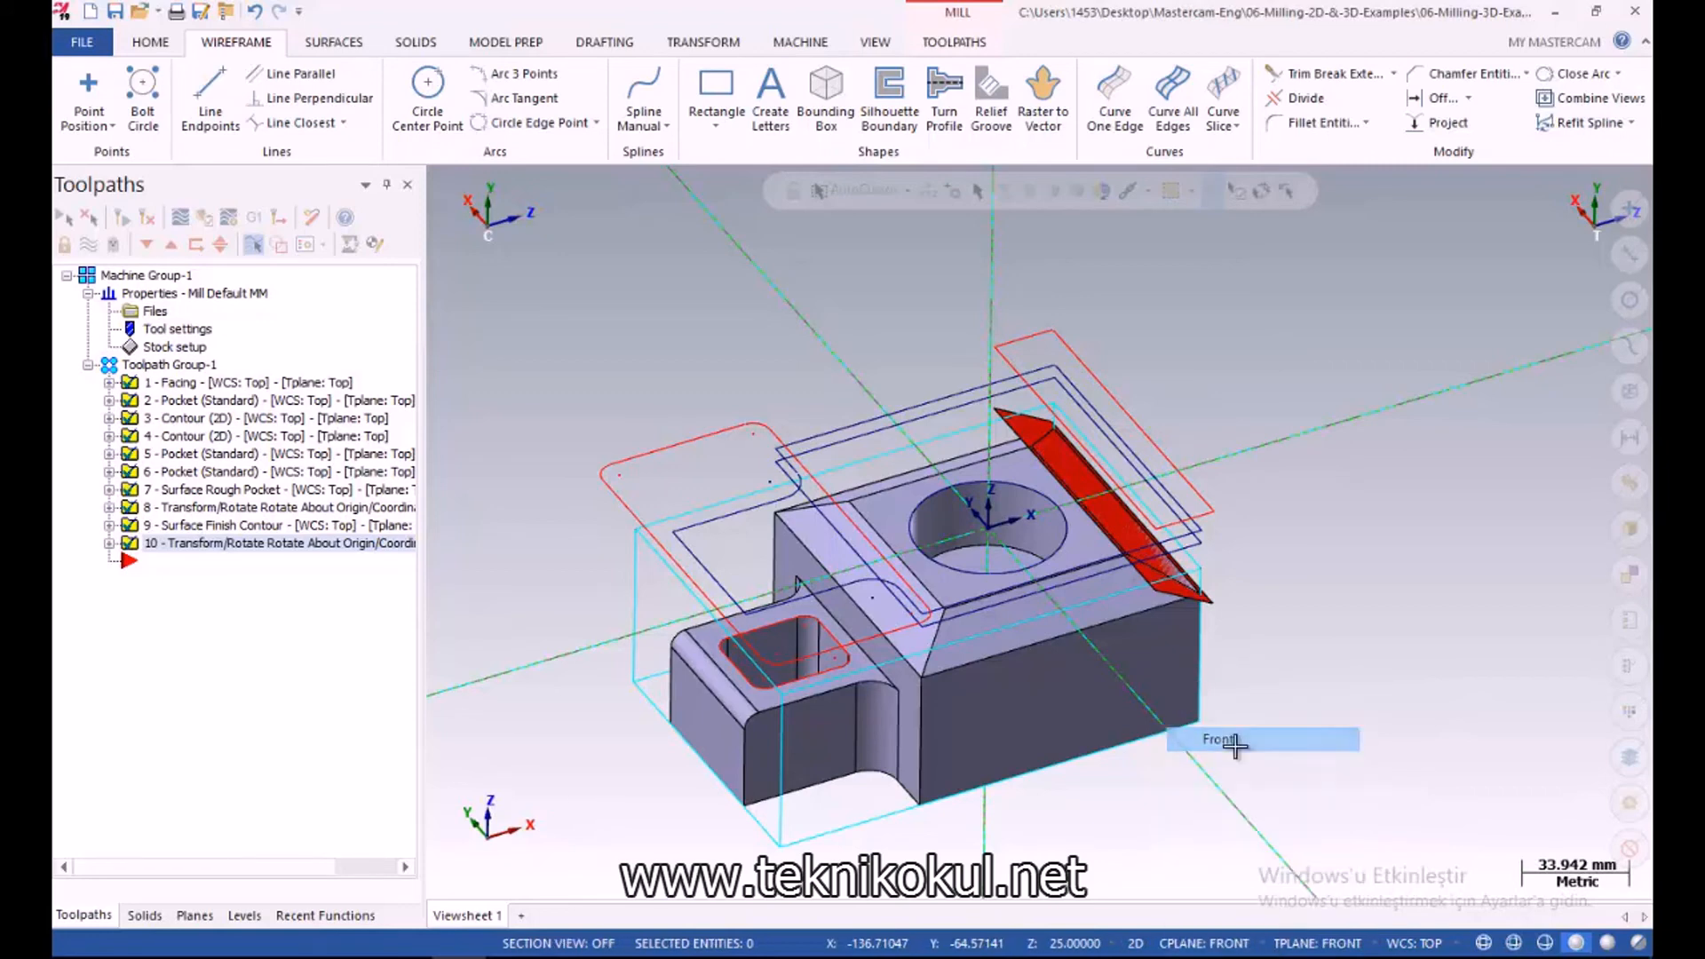
Set the Z construction depth to 30
click(1135, 943)
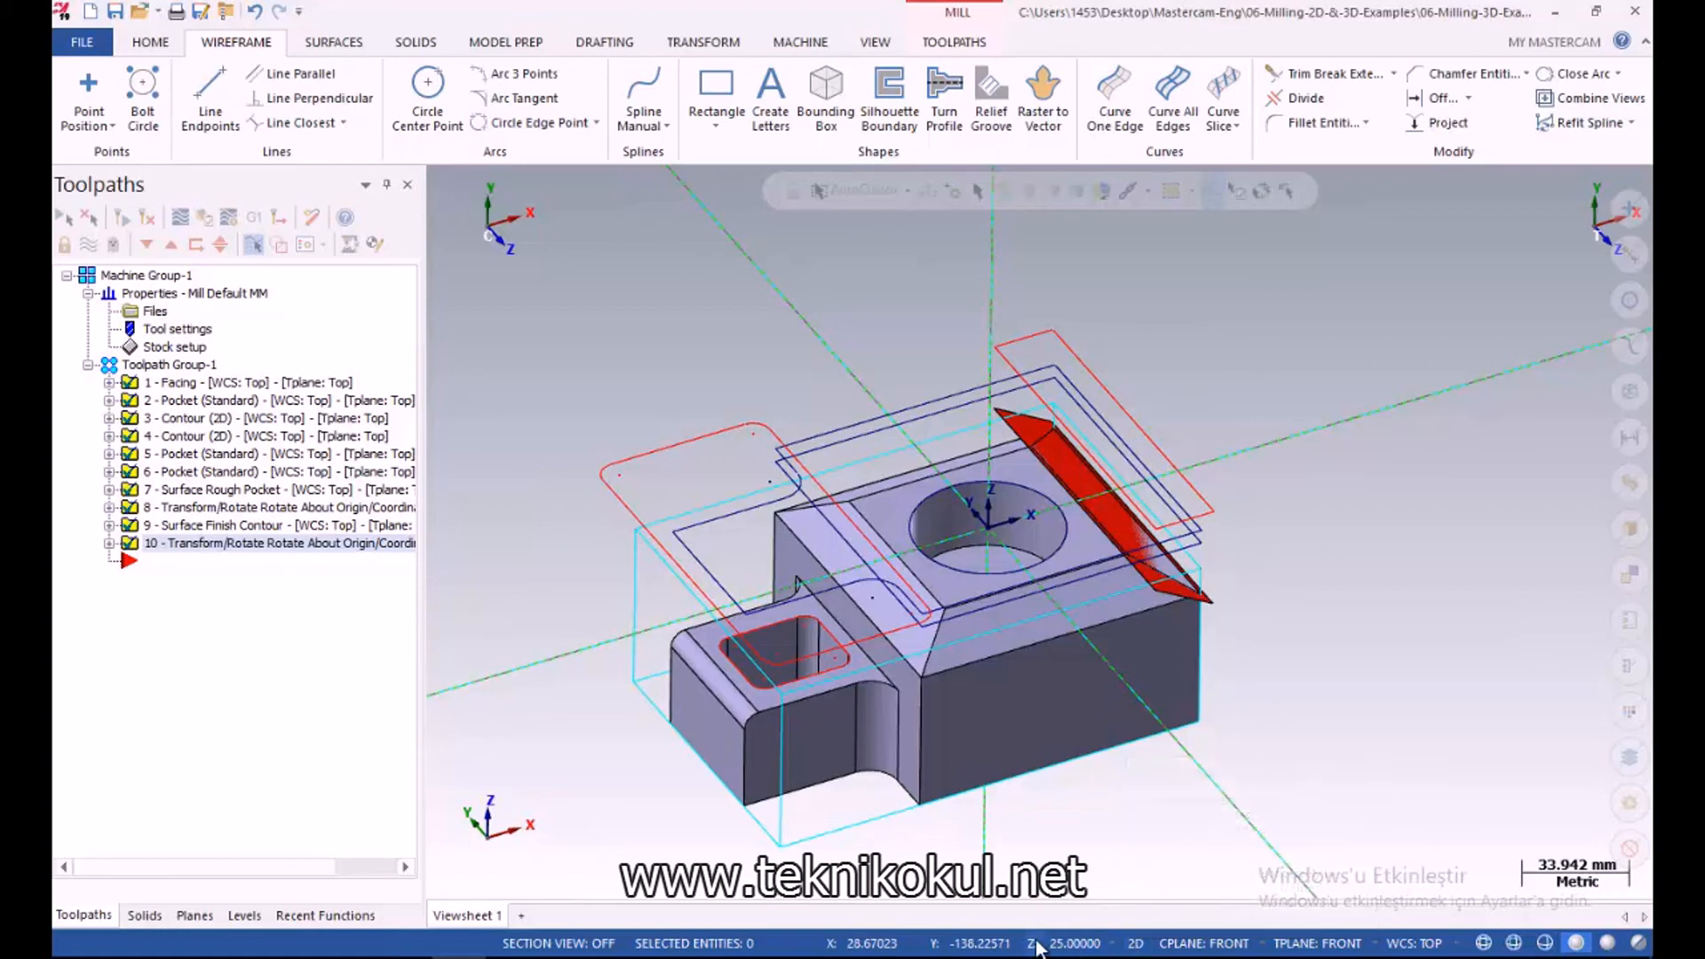
click(1066, 943)
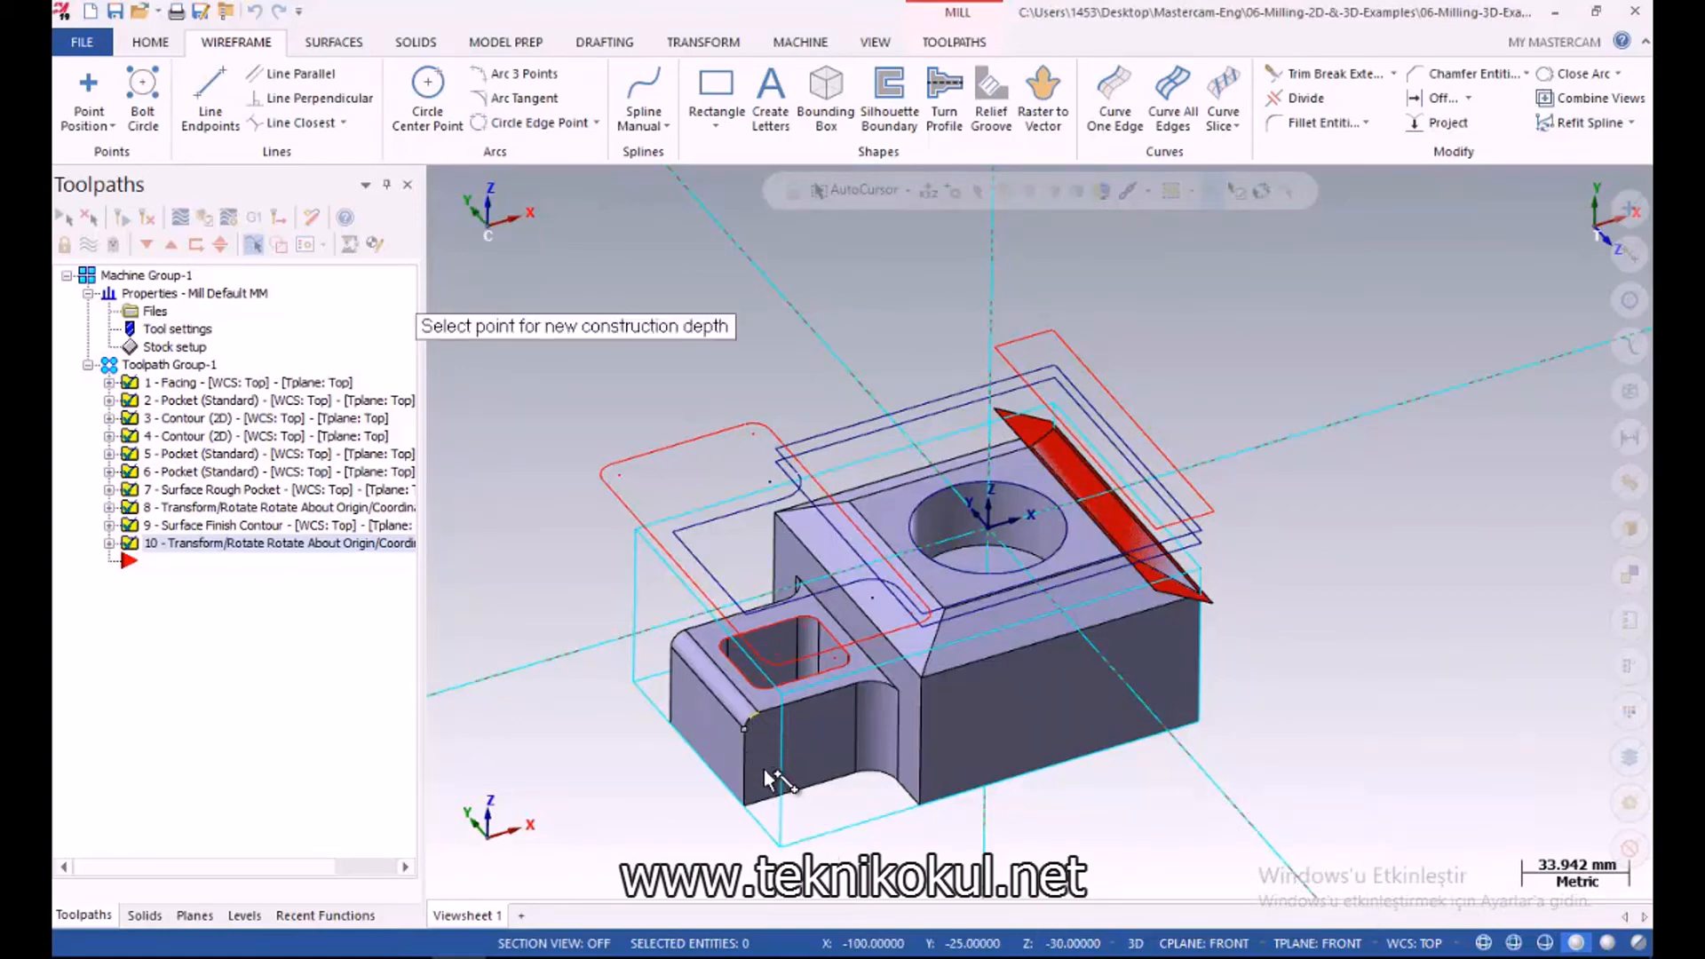
click(769, 779)
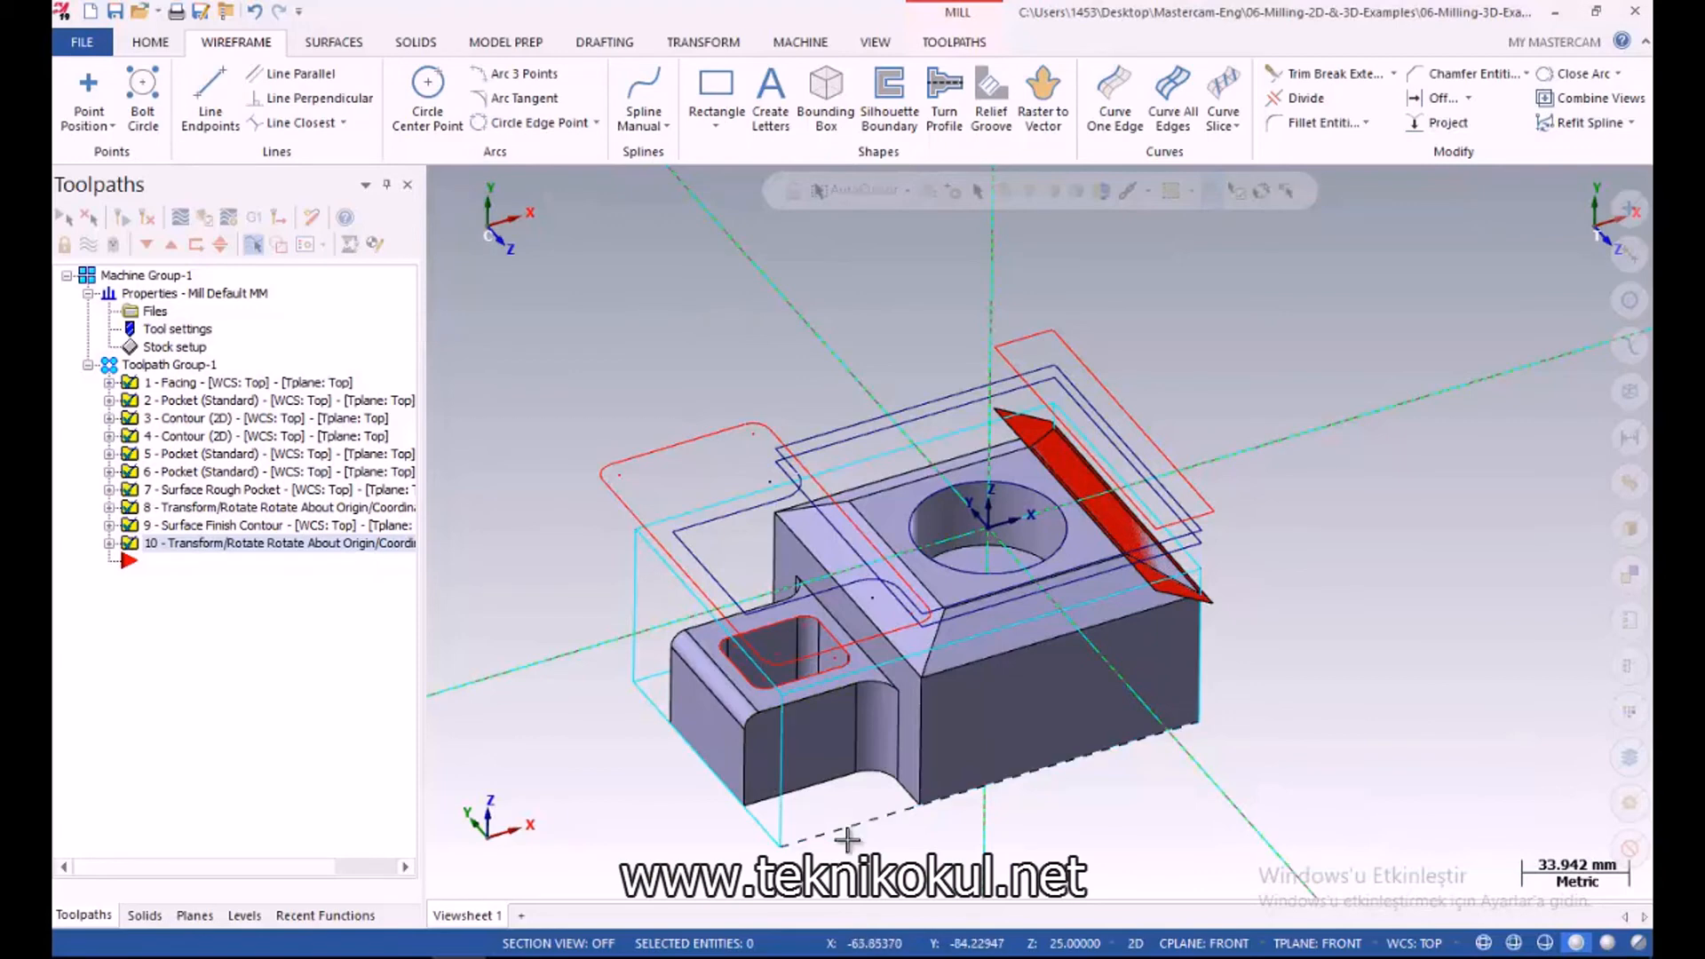
click(1073, 943)
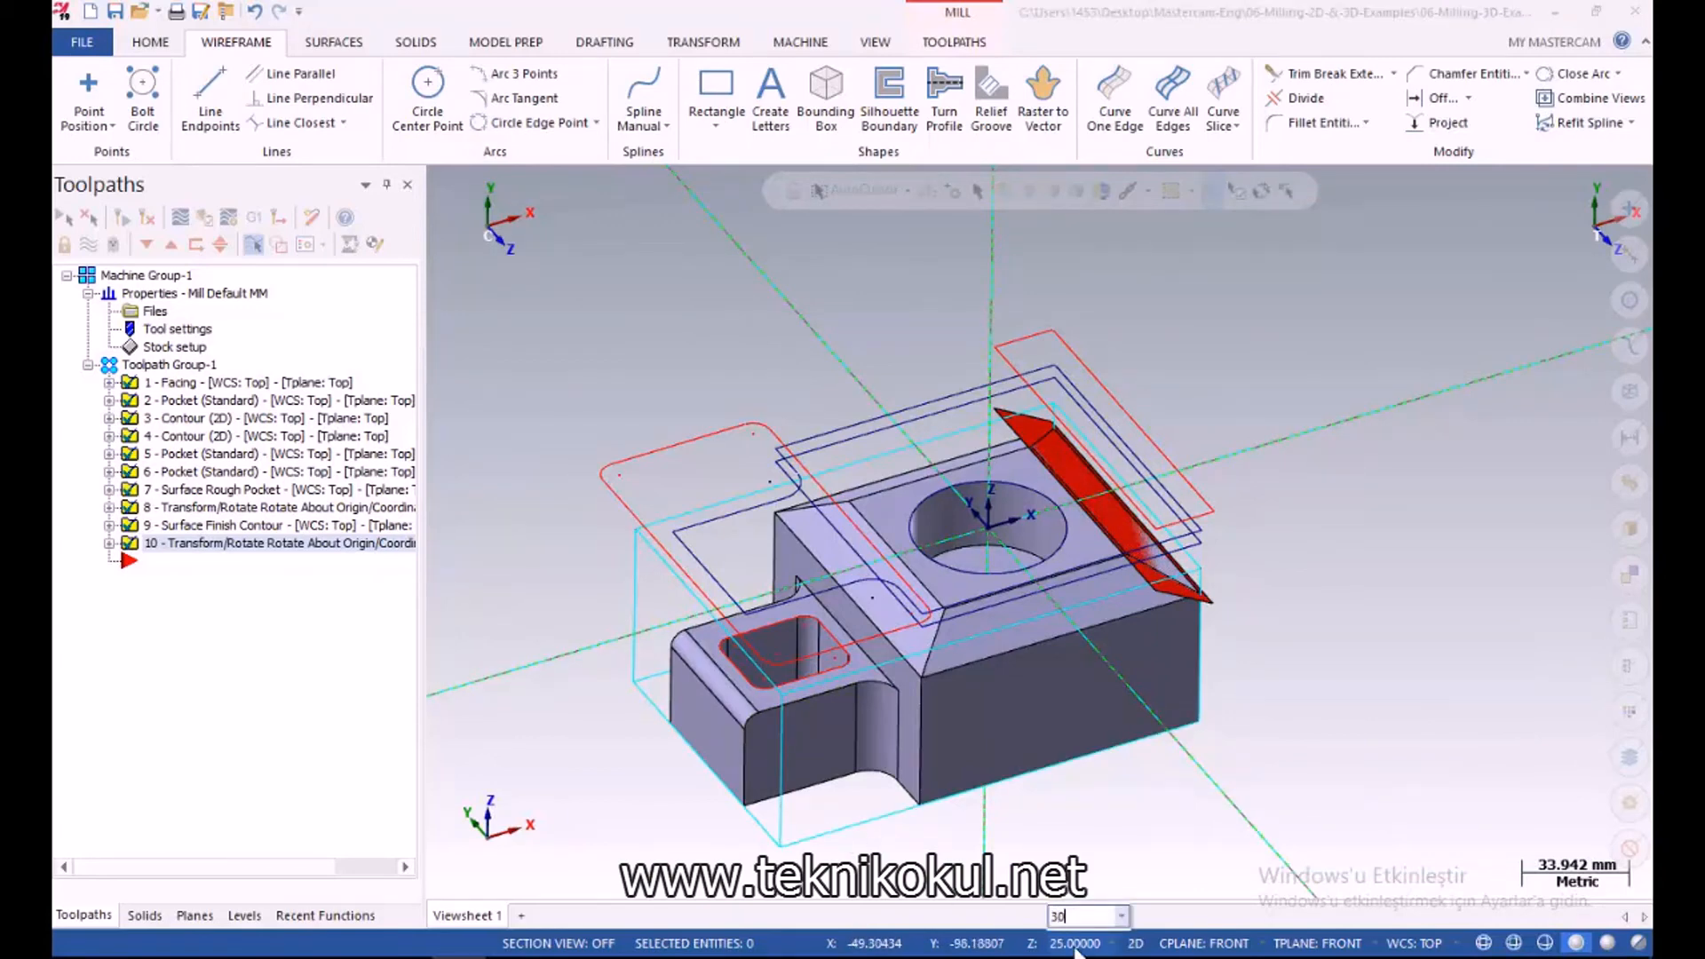
key(Return)
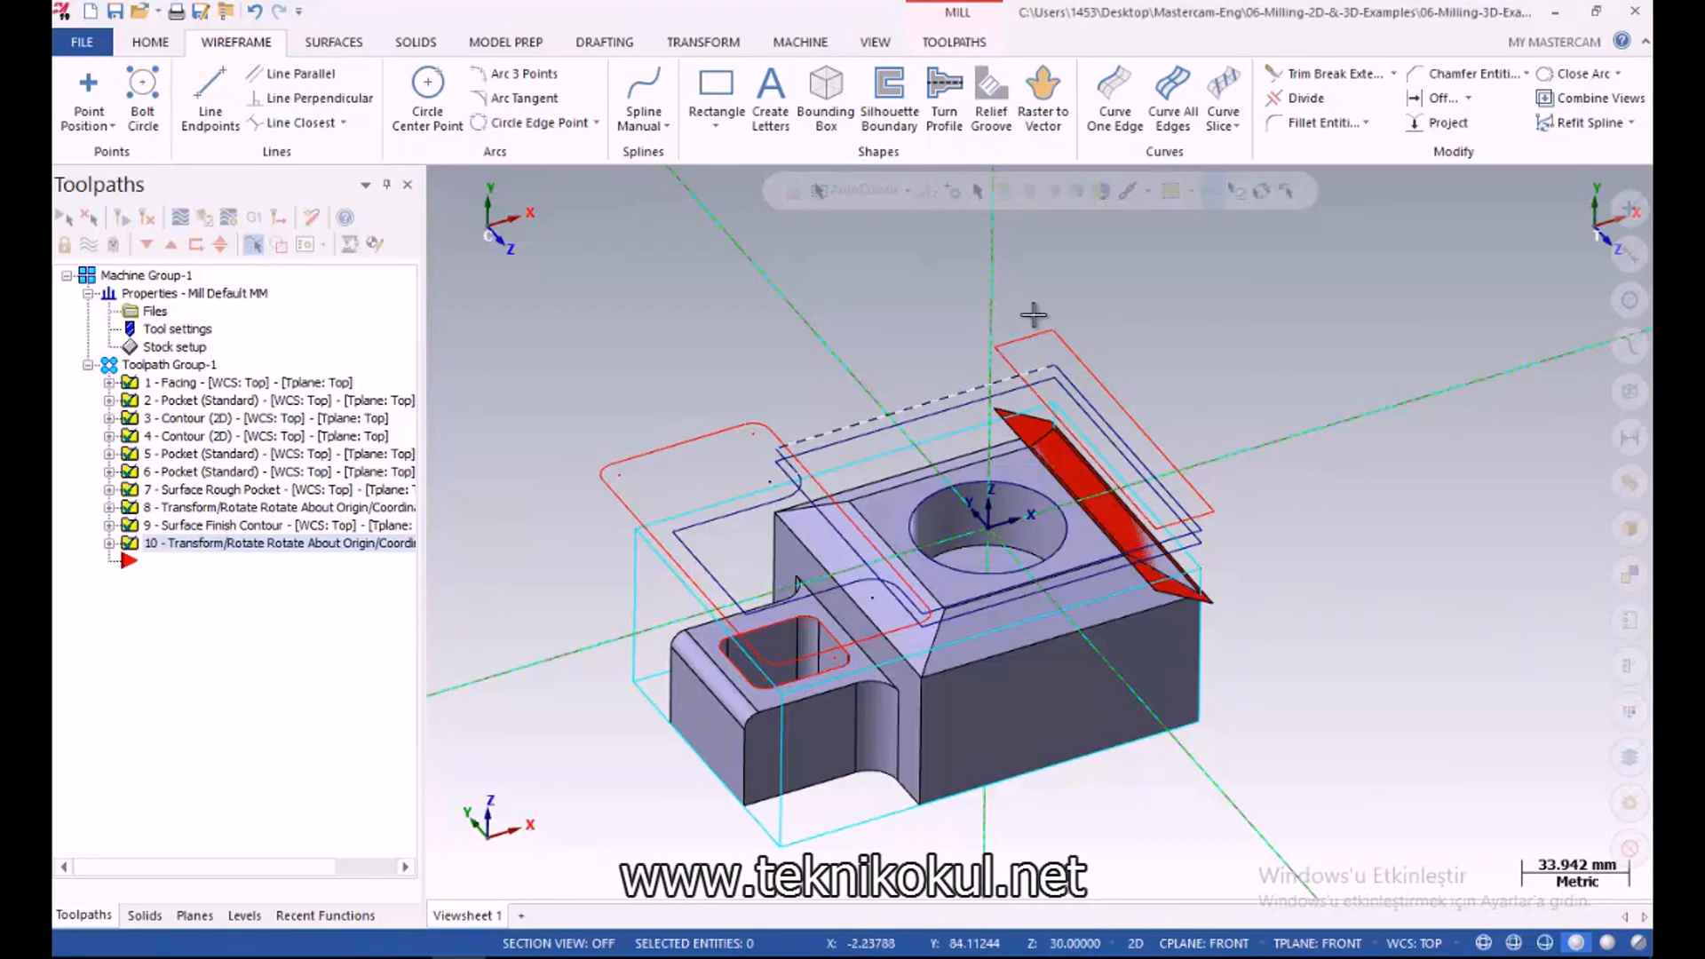
Create a curve from the arc edge where the fillet meets the front side of the block's narrow end
click(1116, 98)
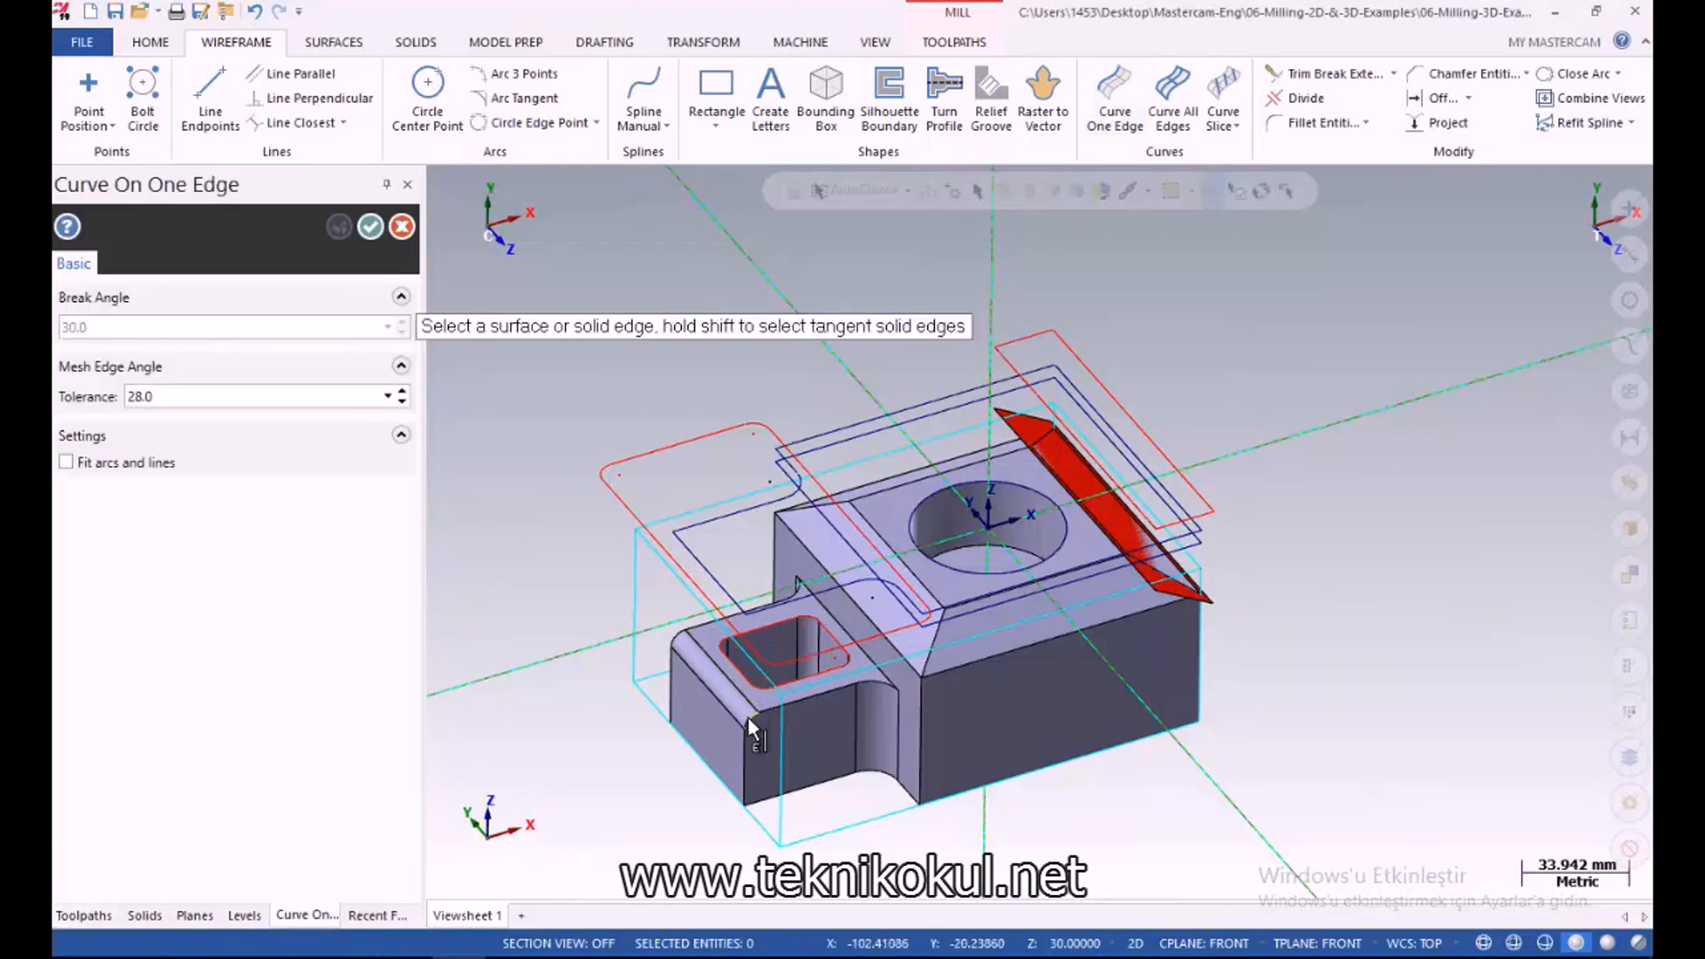
click(748, 717)
click(370, 227)
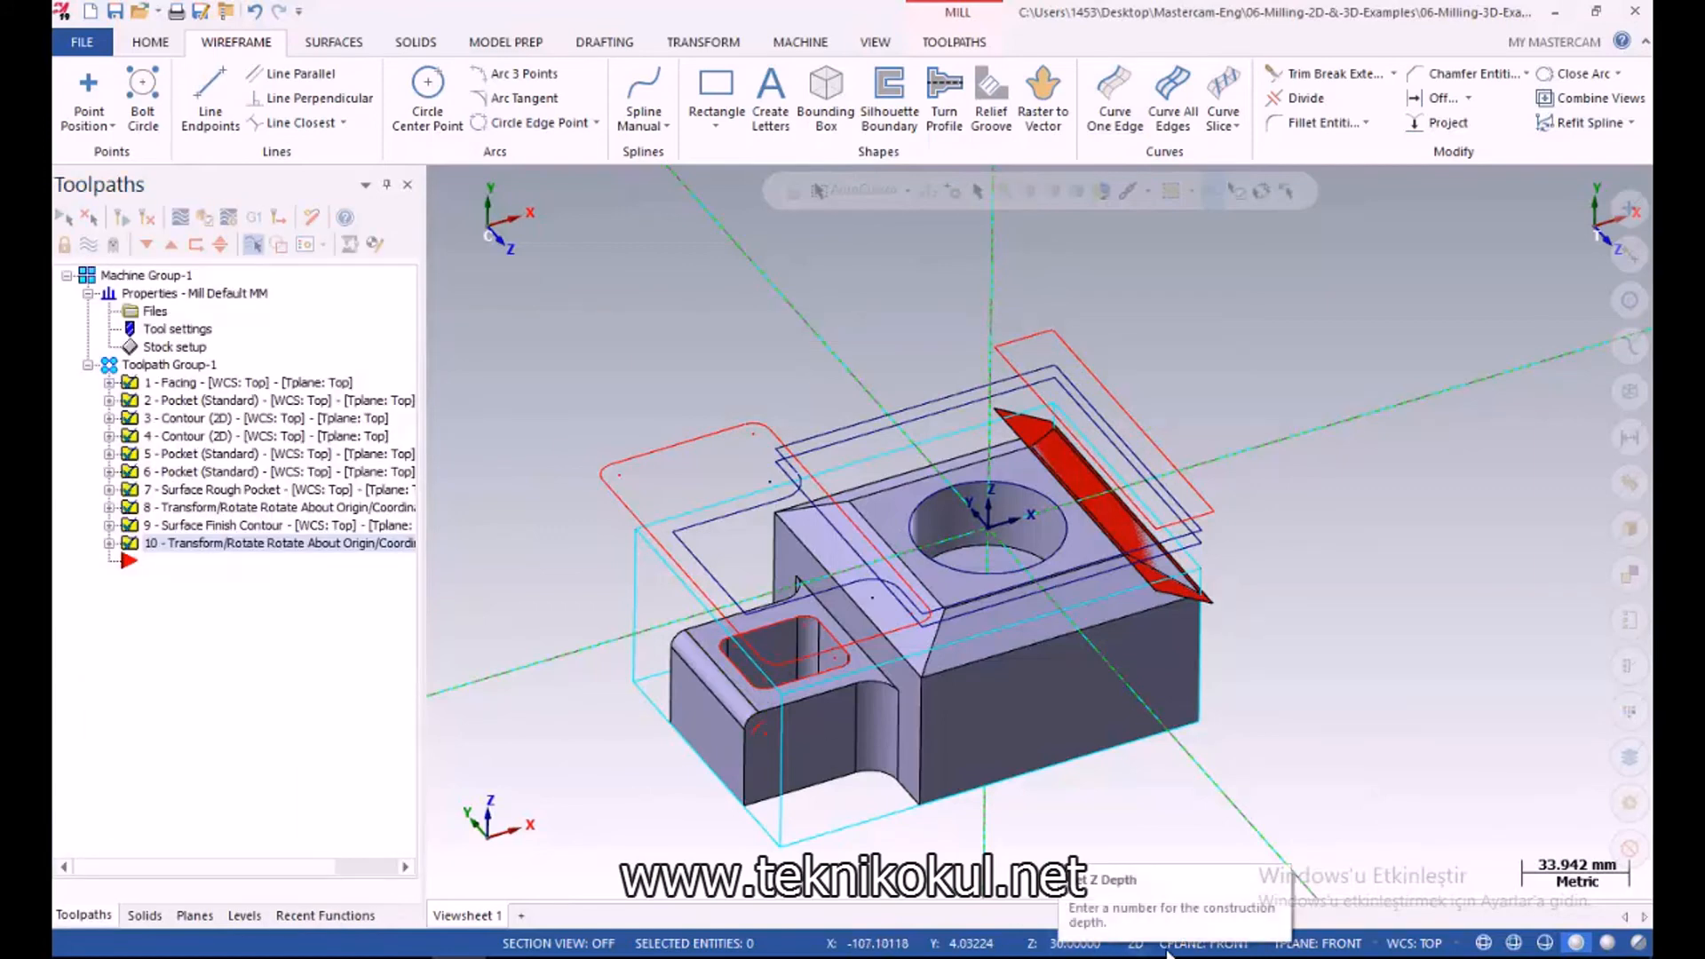
Return the planes to Top and take the Z construction depth of -25 from the upper endpoint of the arc
click(1204, 943)
click(1207, 714)
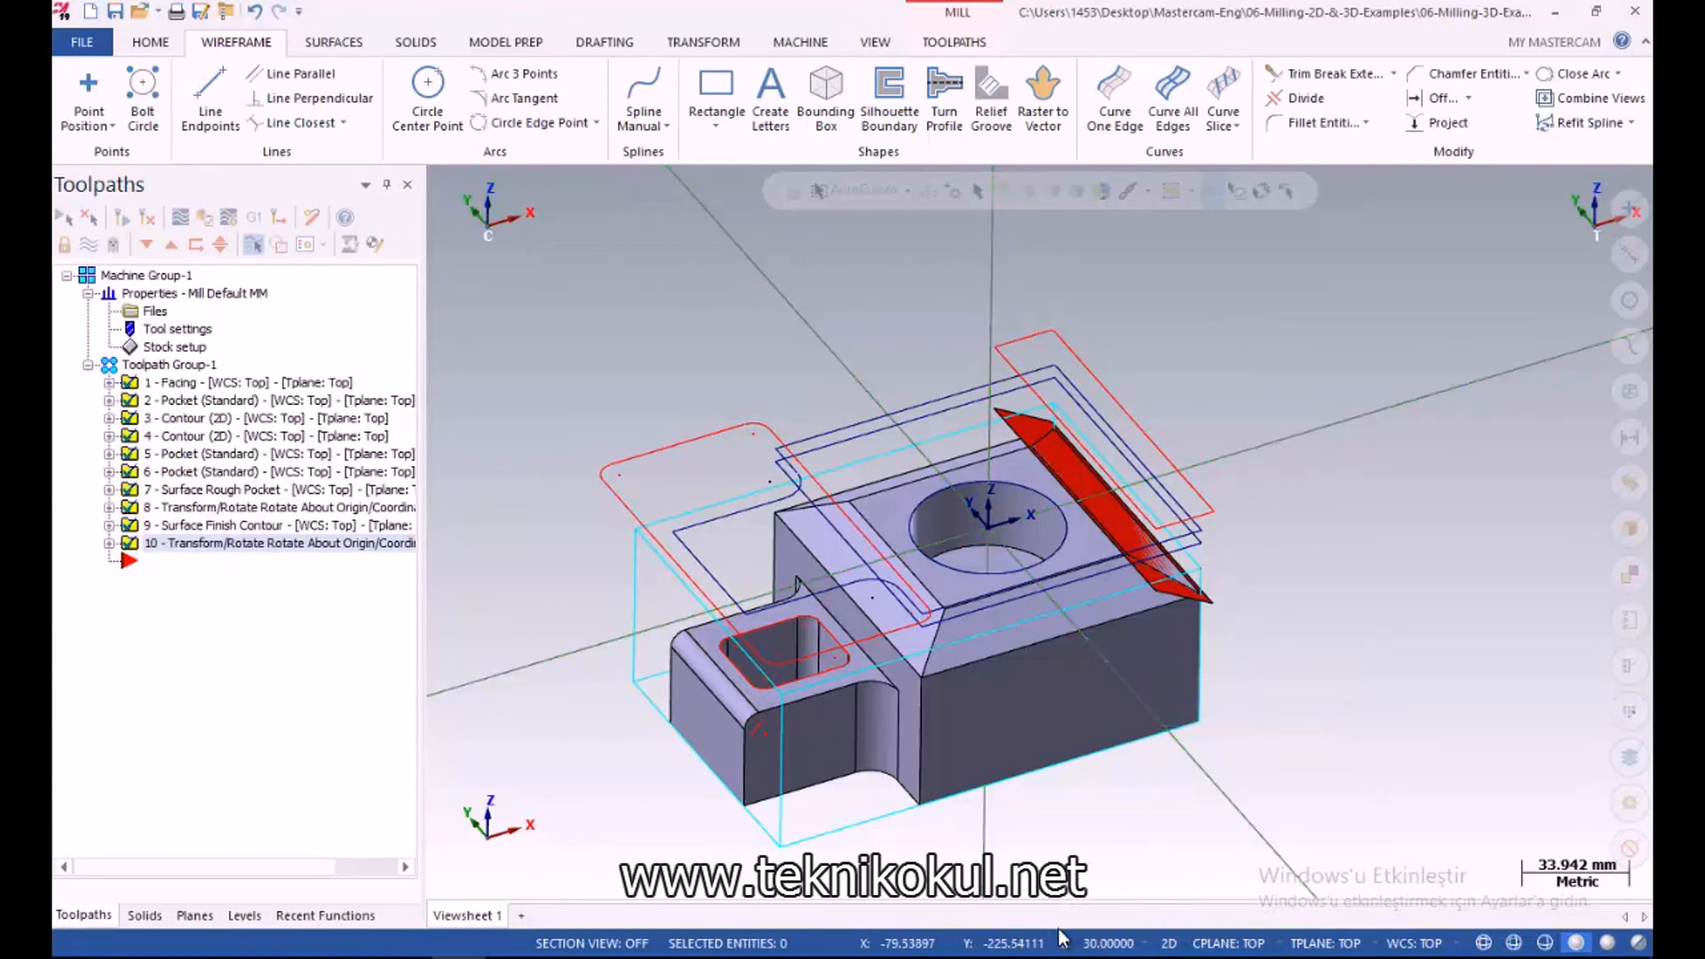
click(1101, 943)
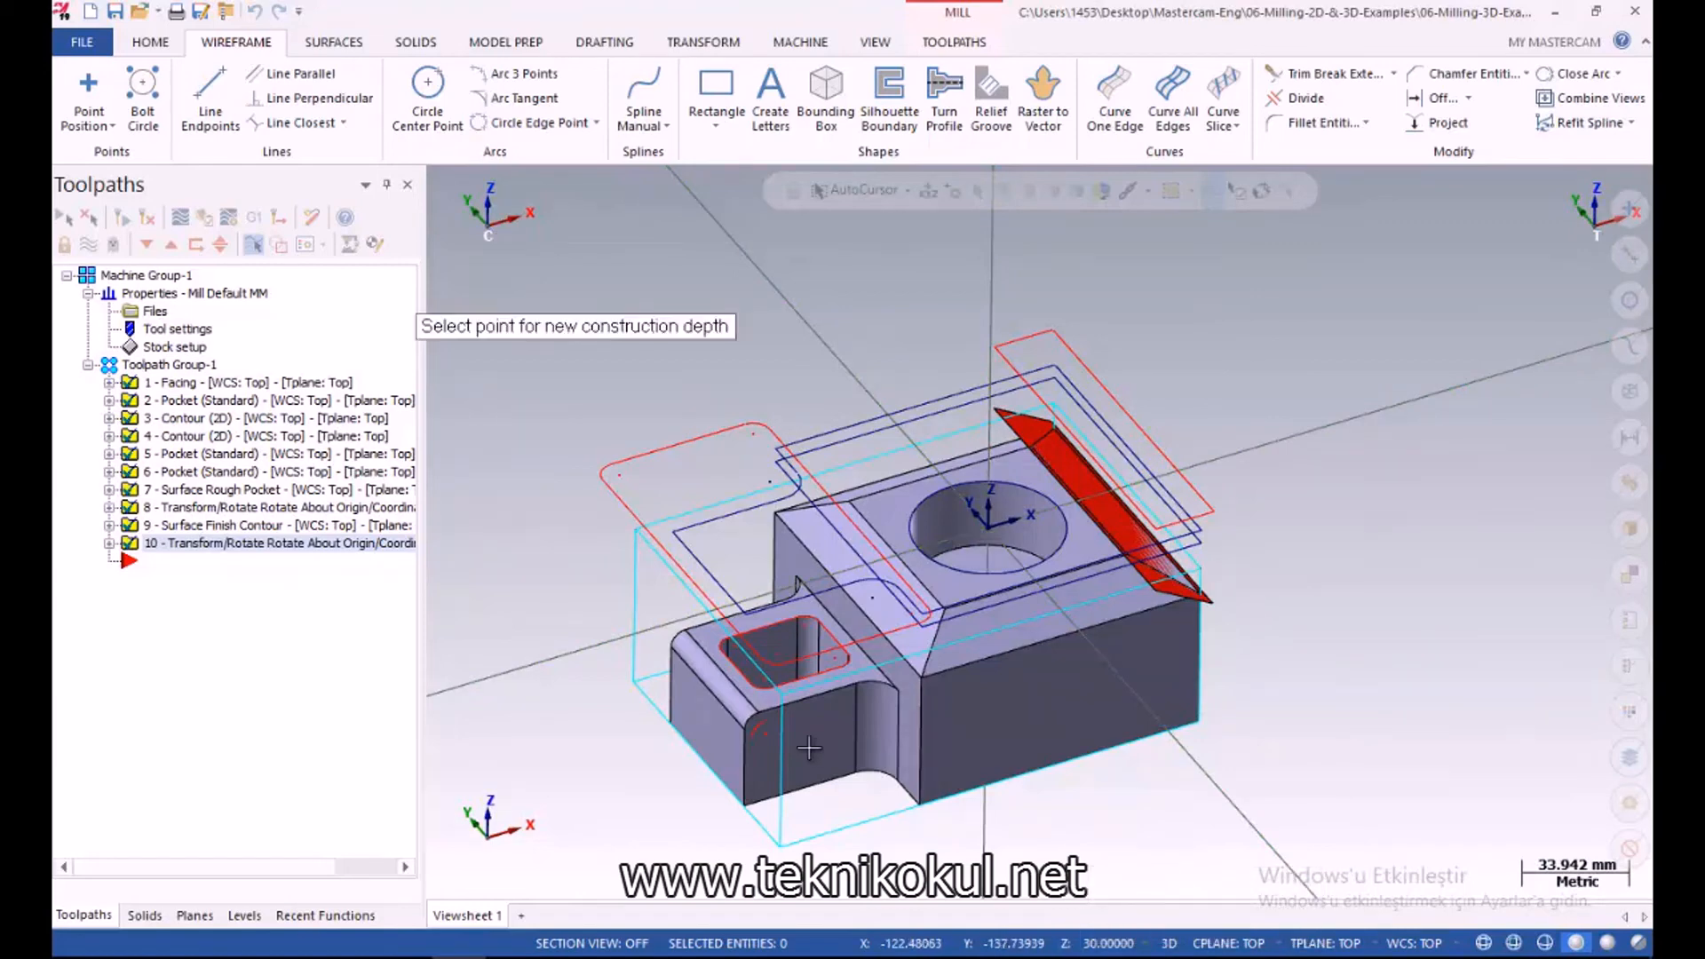
click(767, 720)
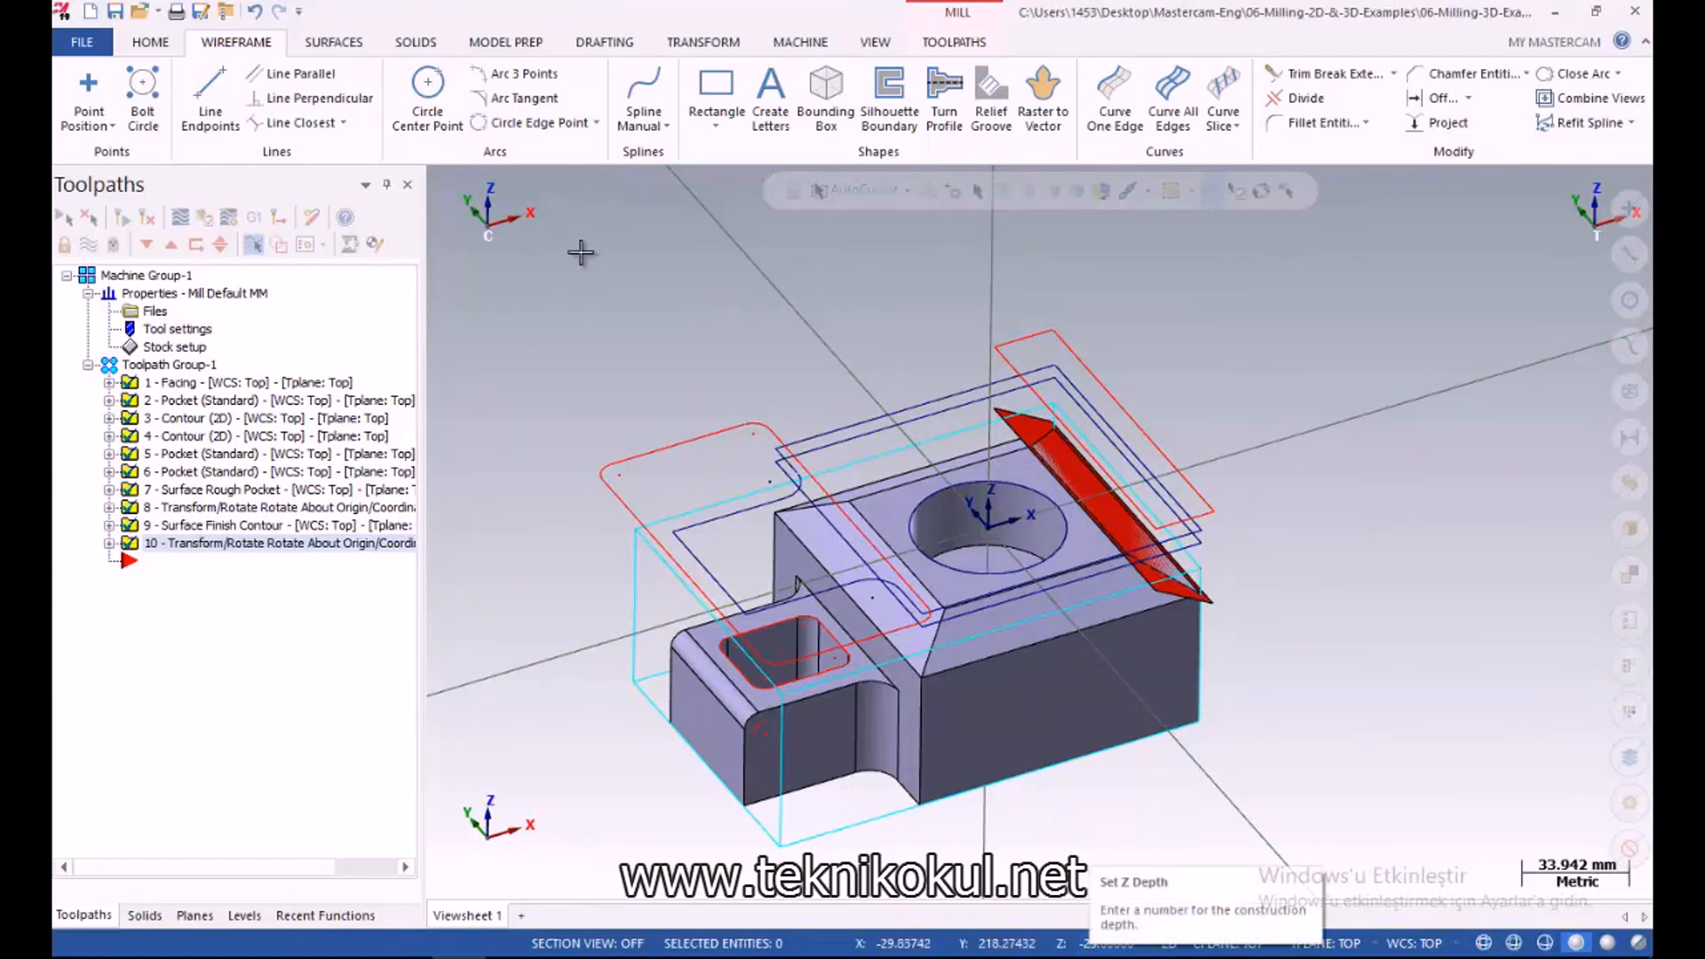
Draw a 60 mm line at 90° from the arc's upper endpoint along the upper edge of the fillet
click(222, 100)
click(767, 722)
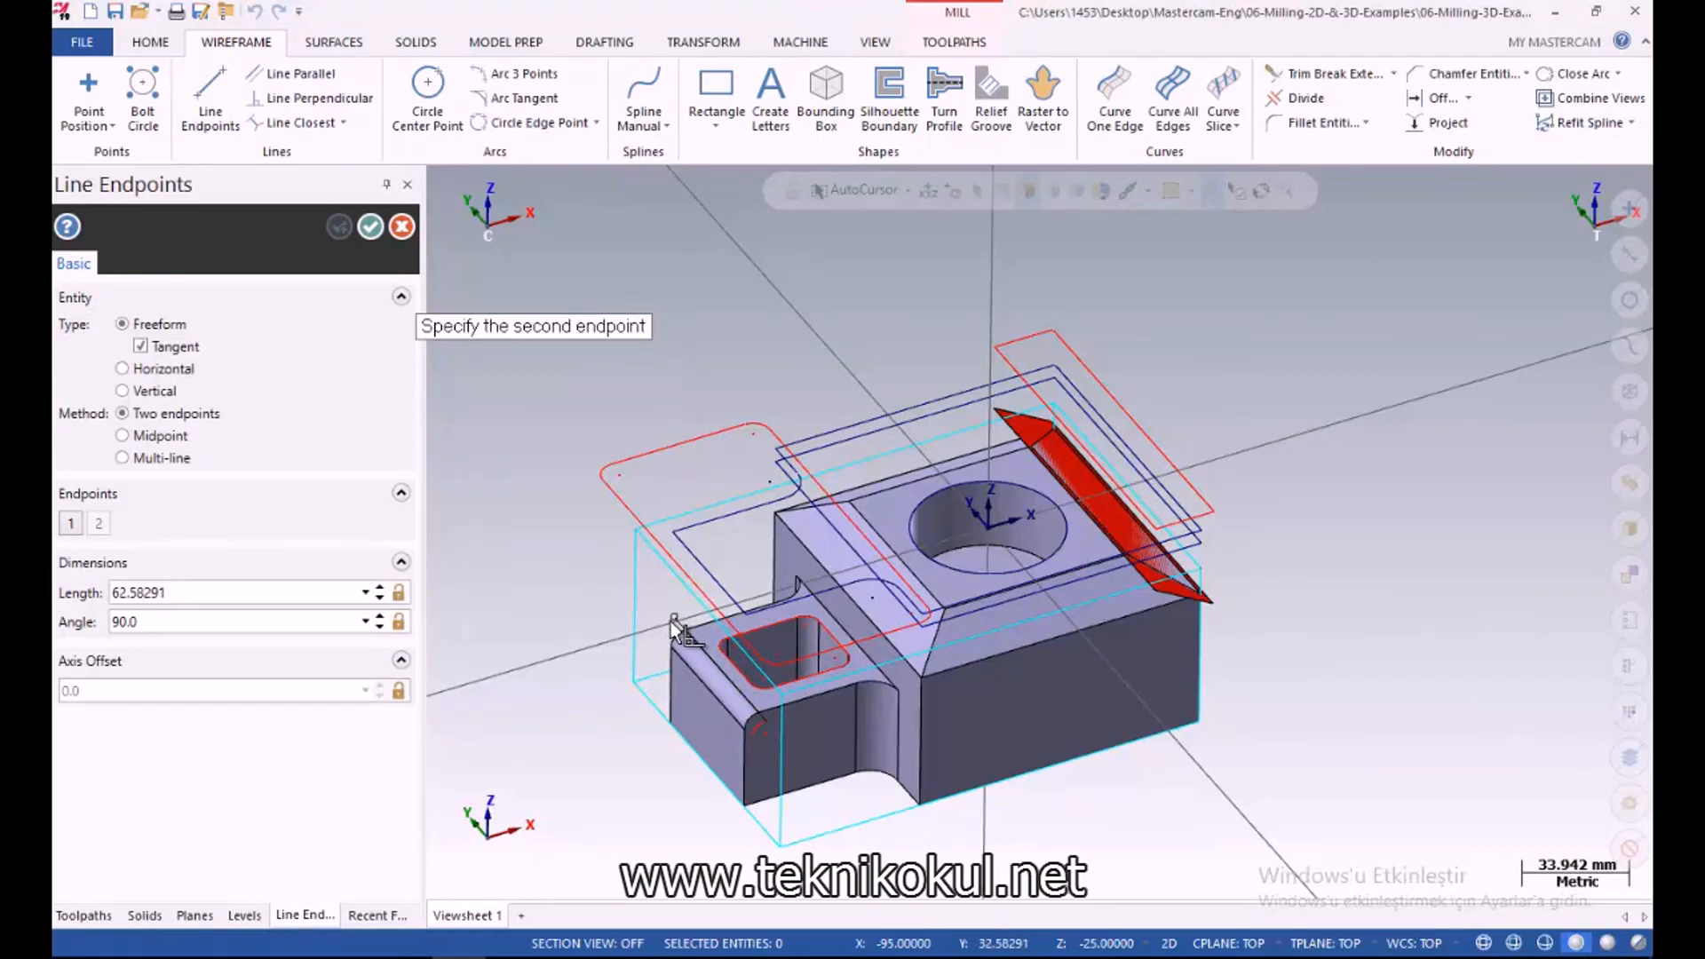
middle_drag(673, 615, 679, 668)
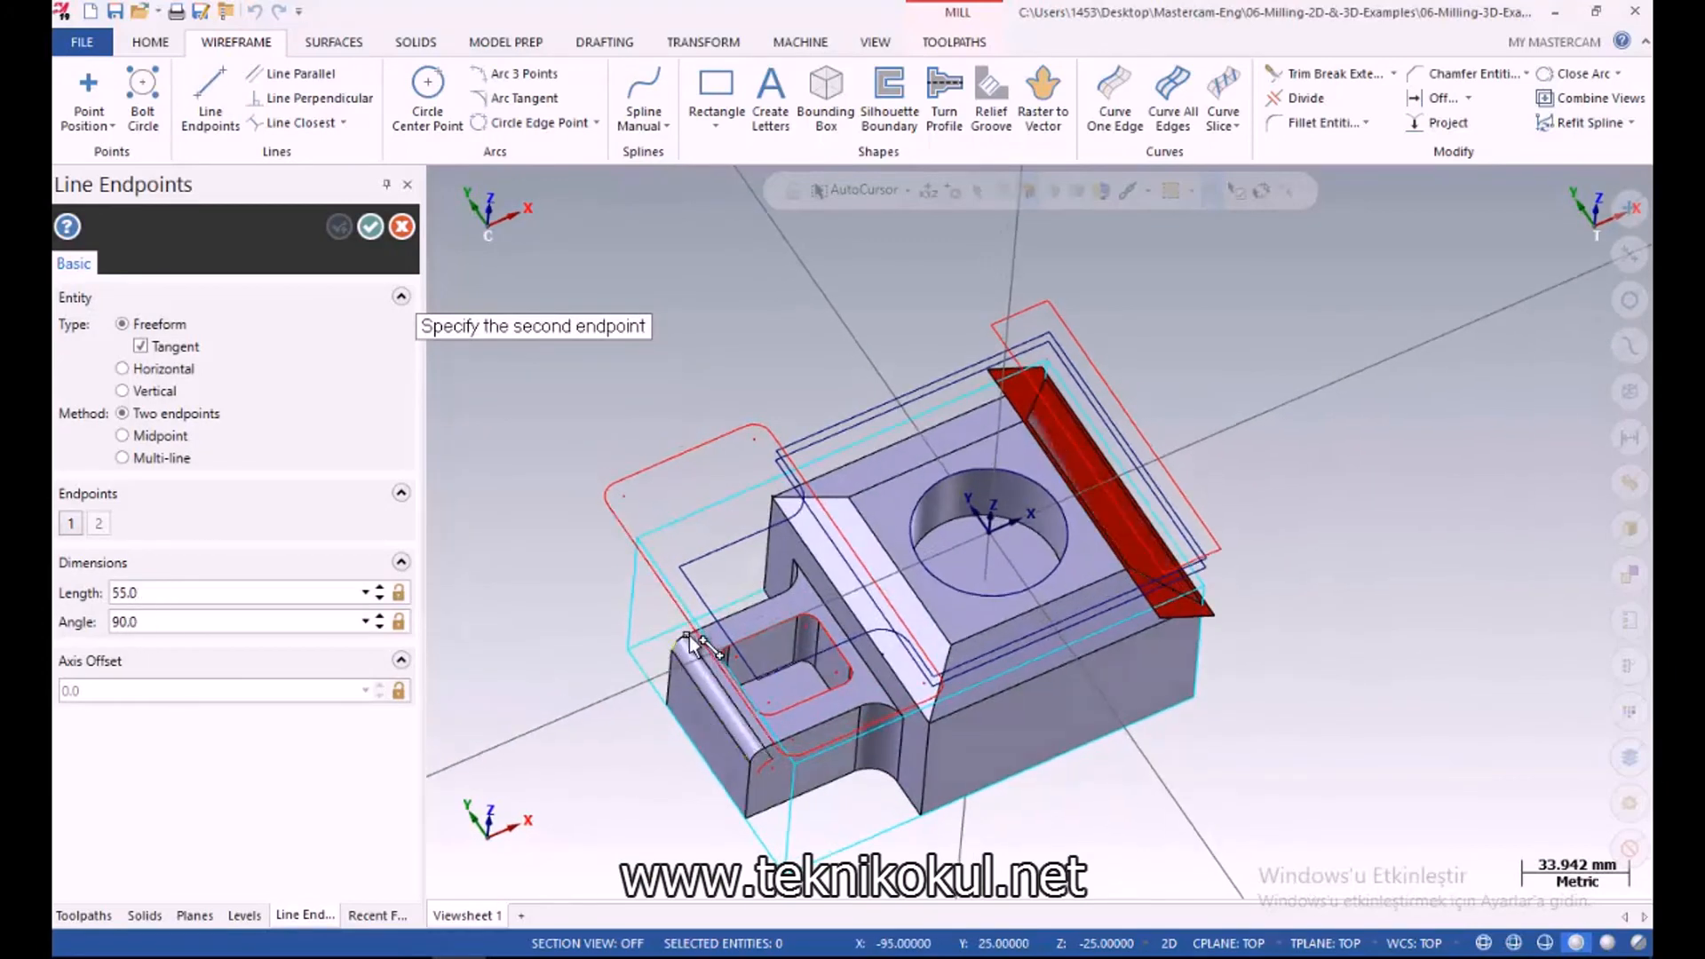
click(684, 634)
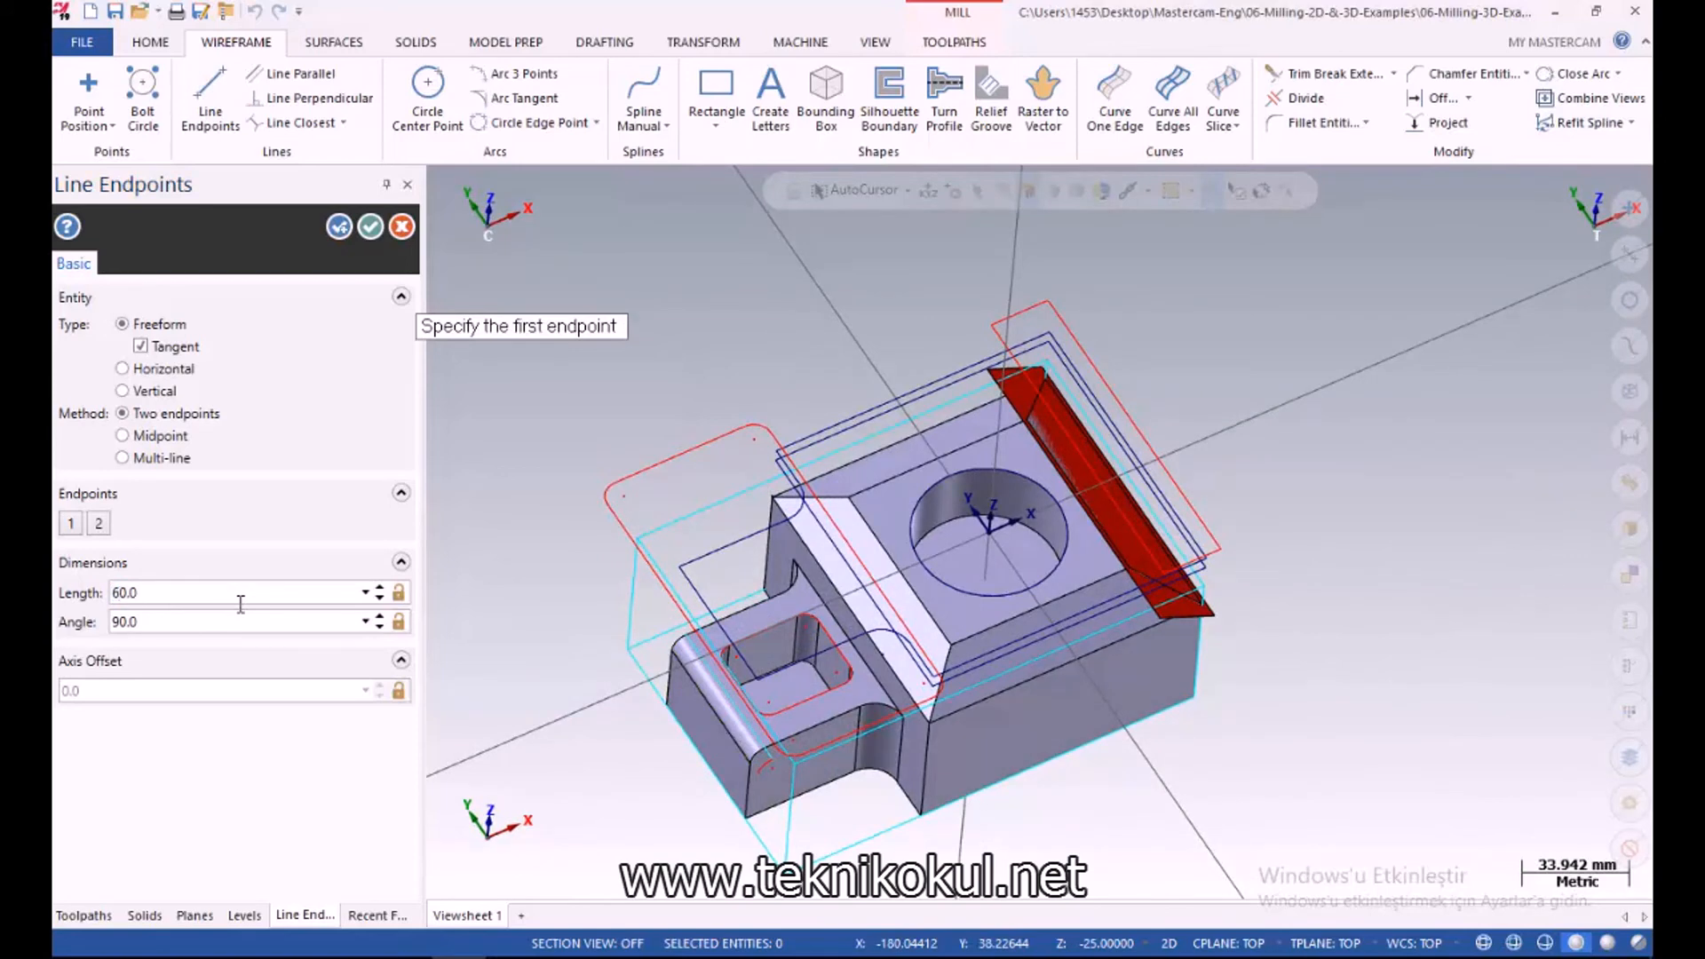
click(369, 229)
mouse_move(551, 514)
middle_down()
mouse_move(583, 571)
mouse_move(563, 522)
middle_up()
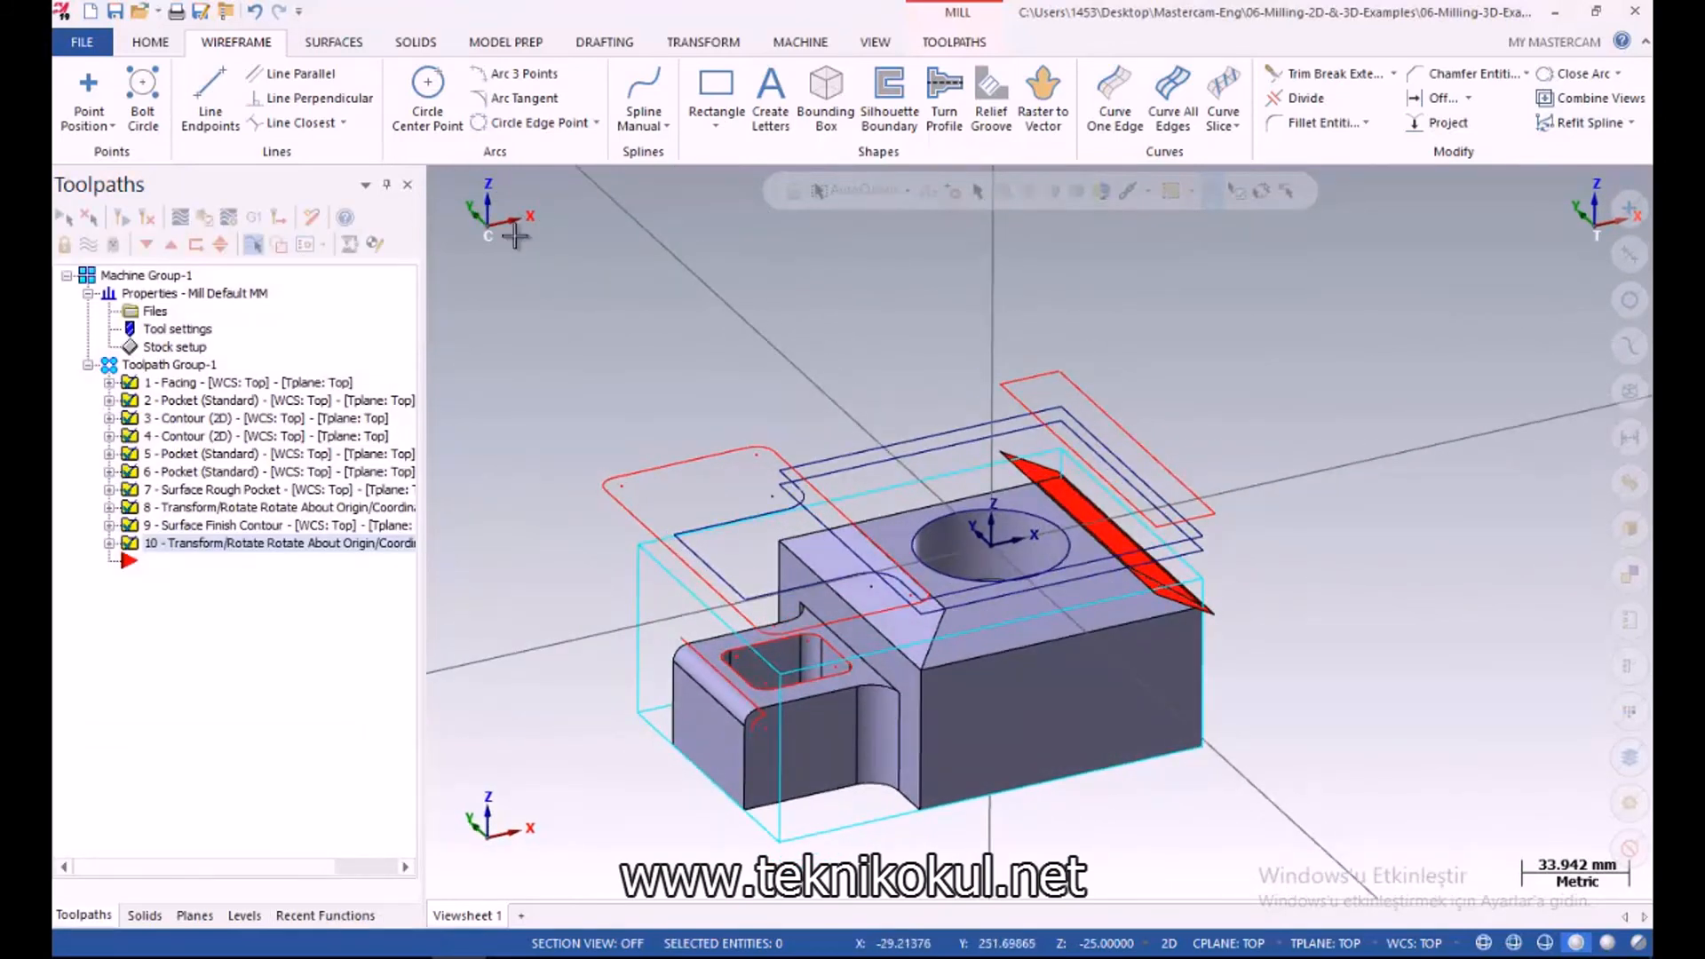
click(336, 43)
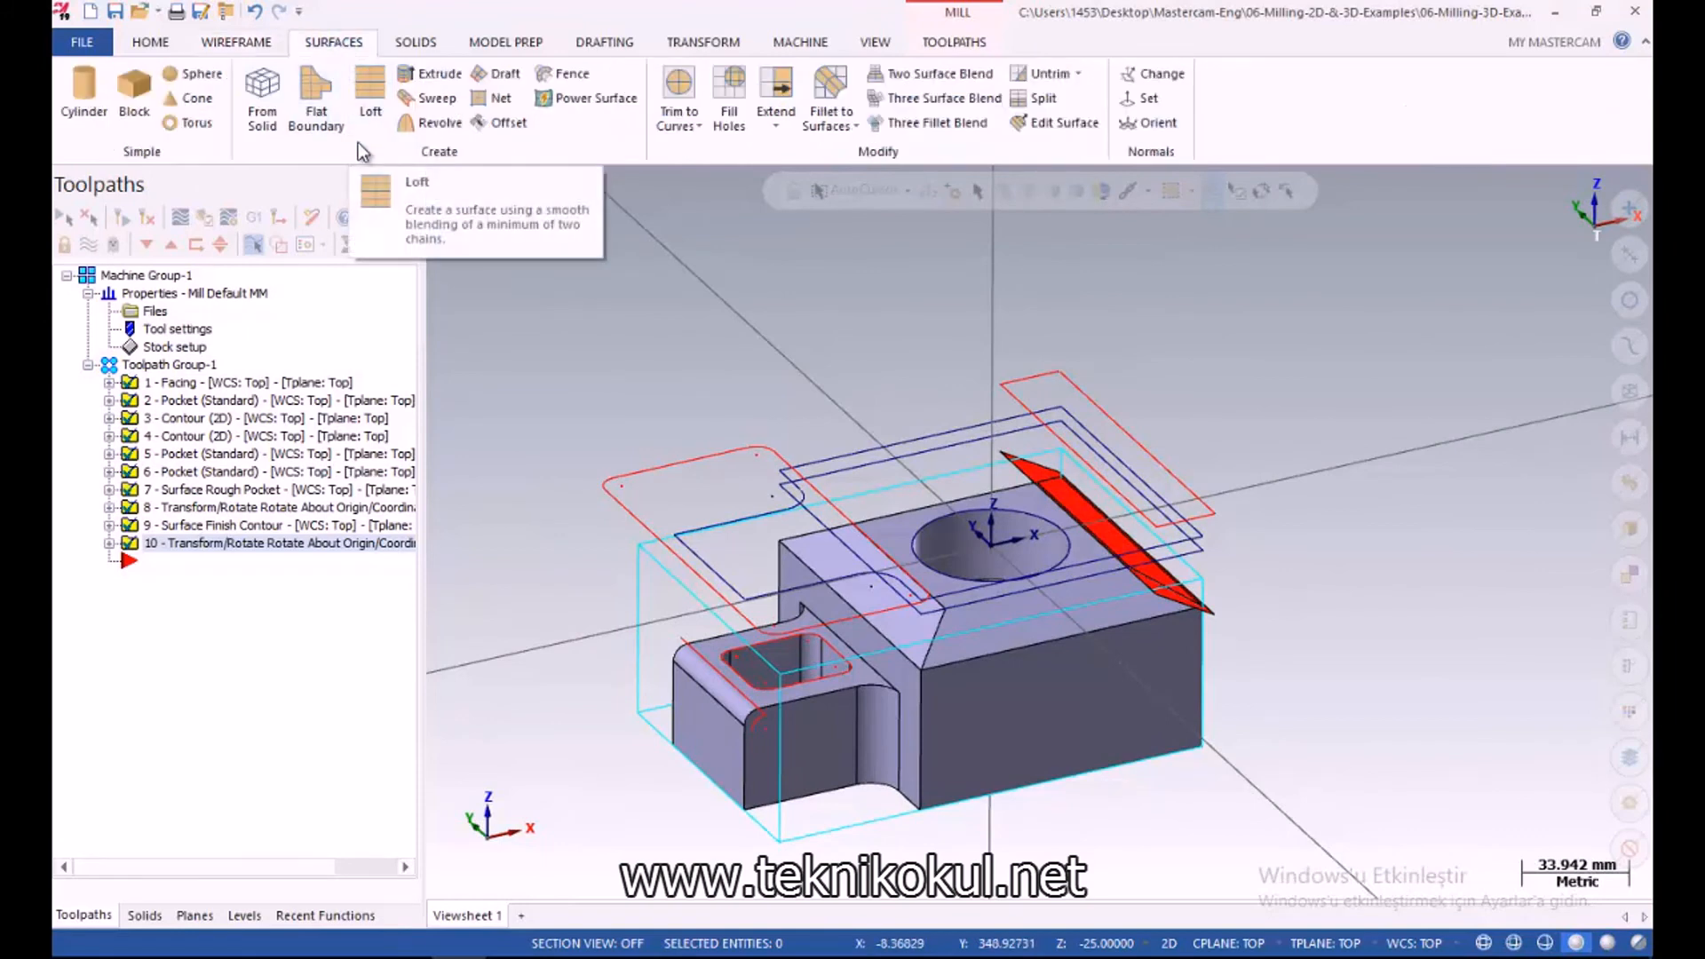
click(438, 97)
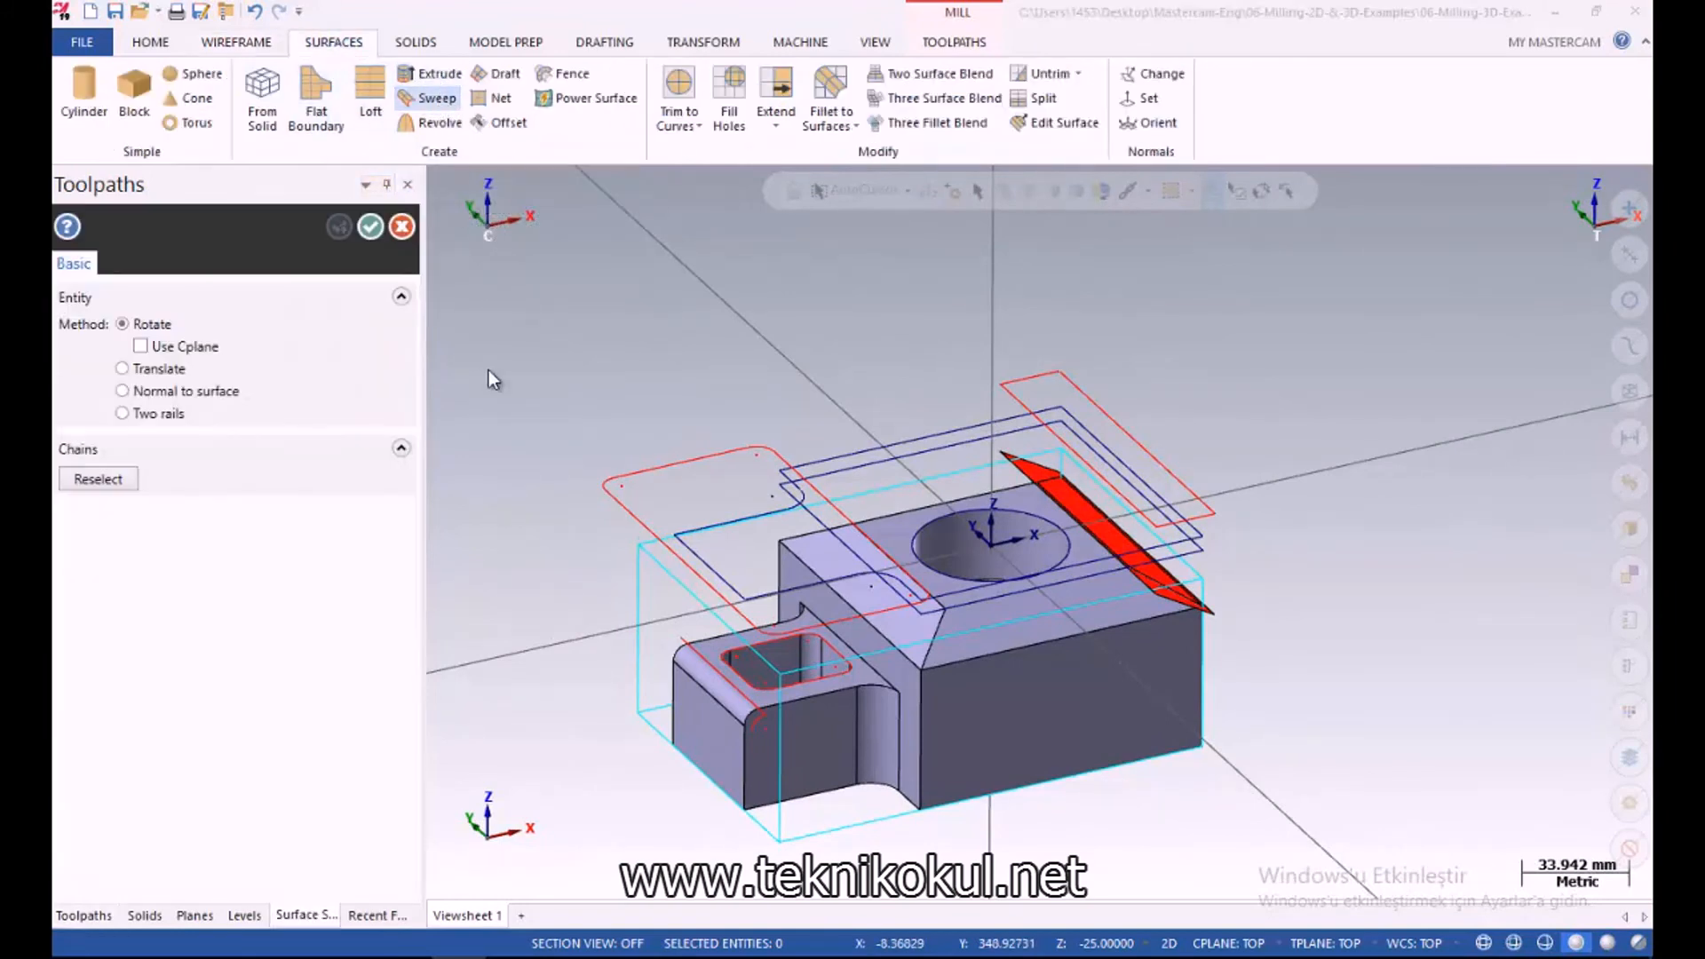
click(196, 476)
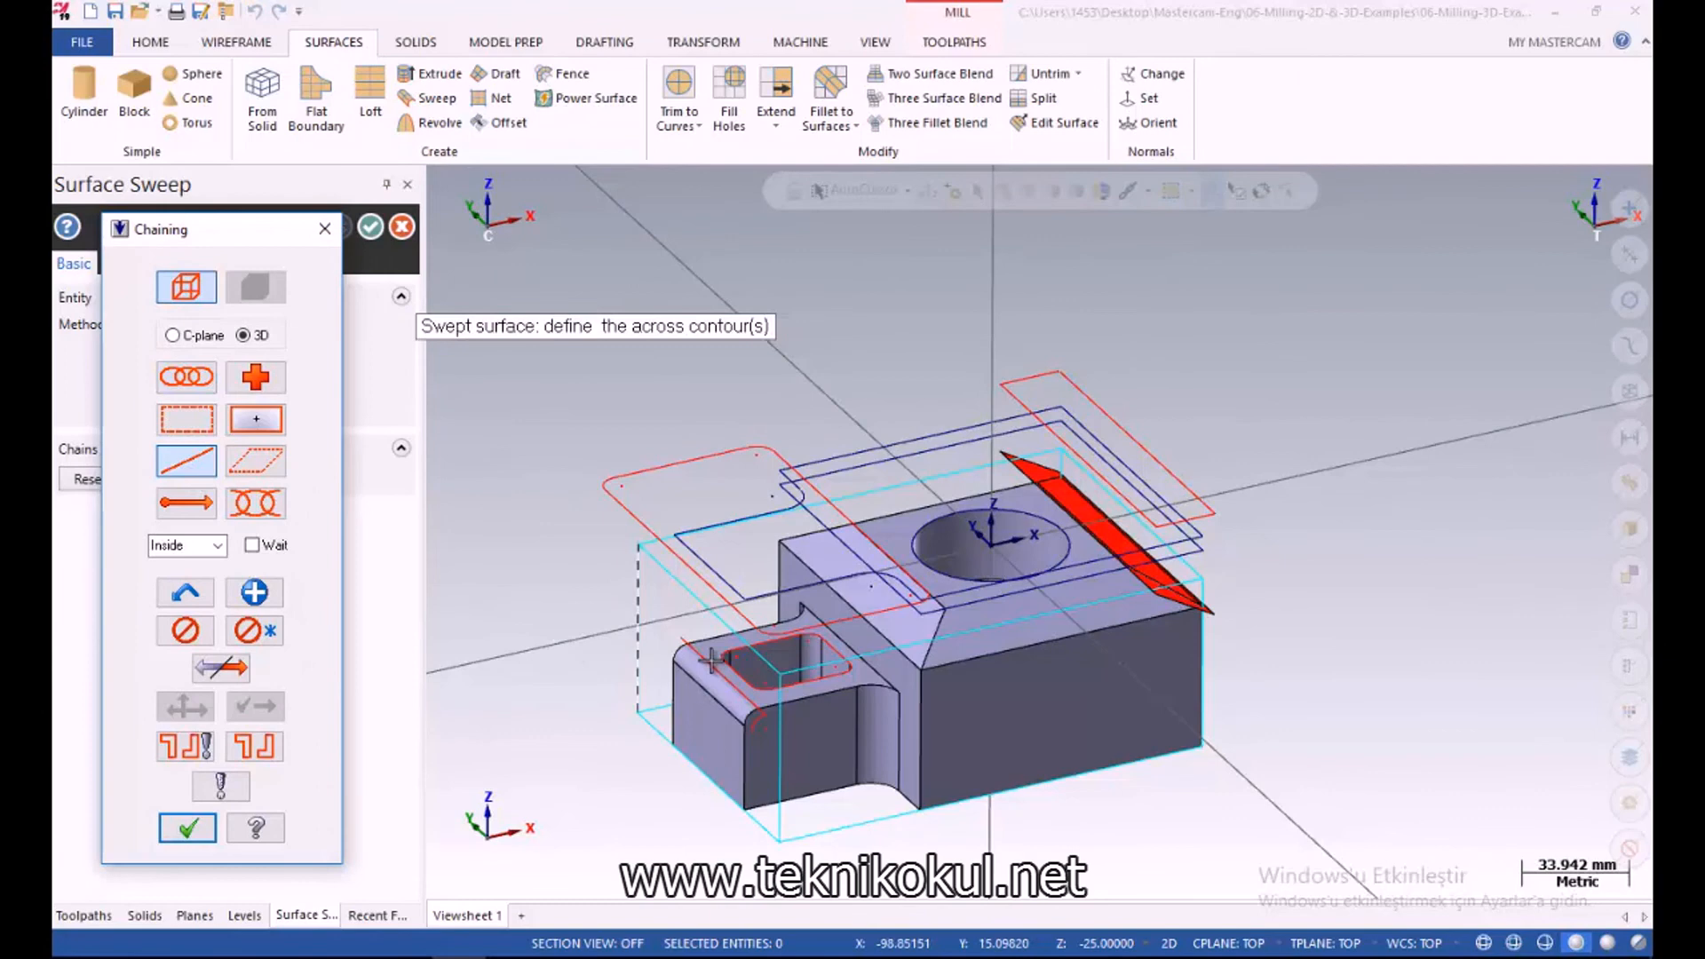
click(744, 692)
click(182, 825)
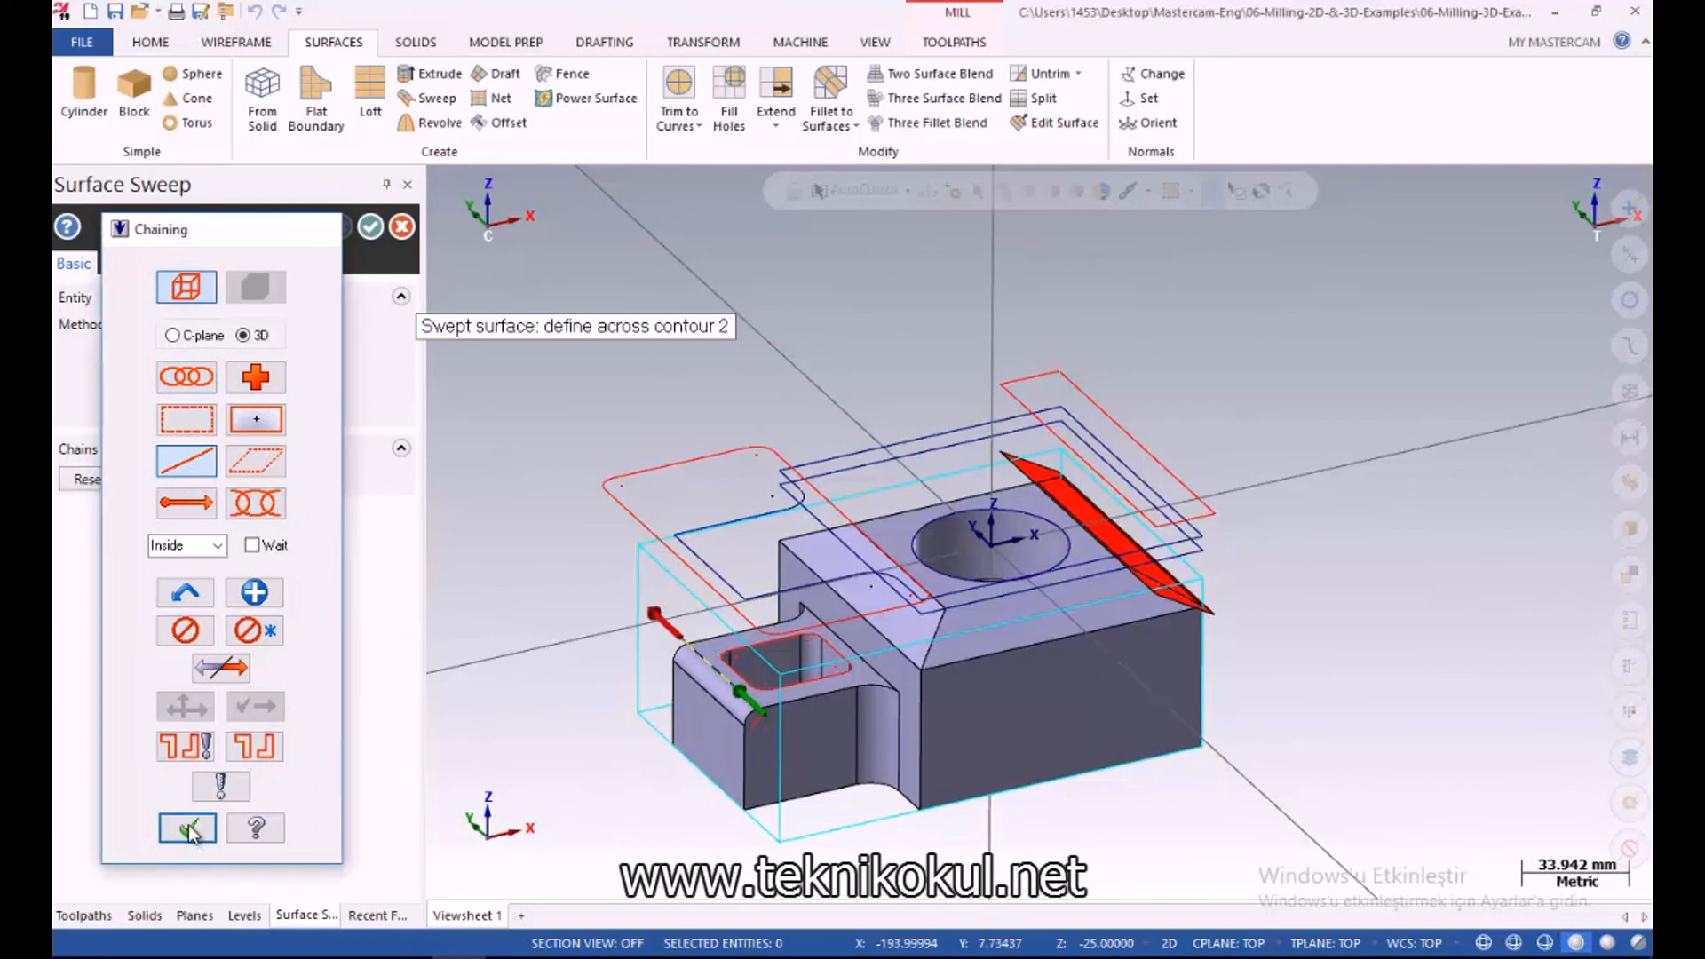
click(753, 735)
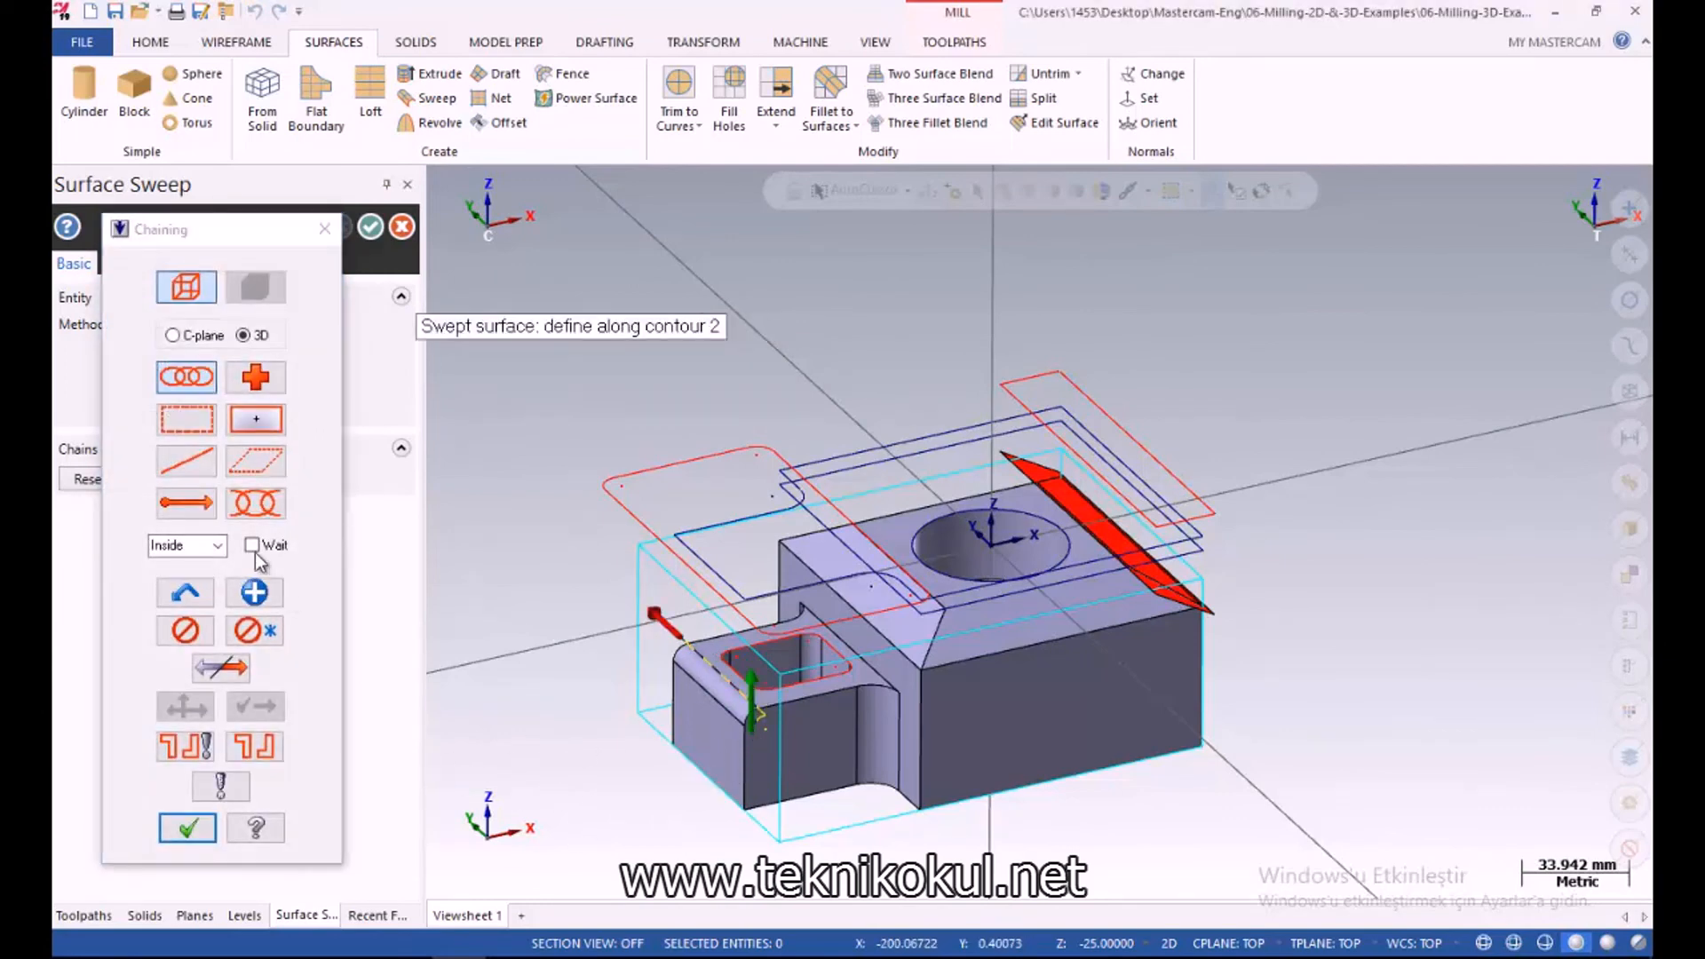
click(281, 632)
click(804, 526)
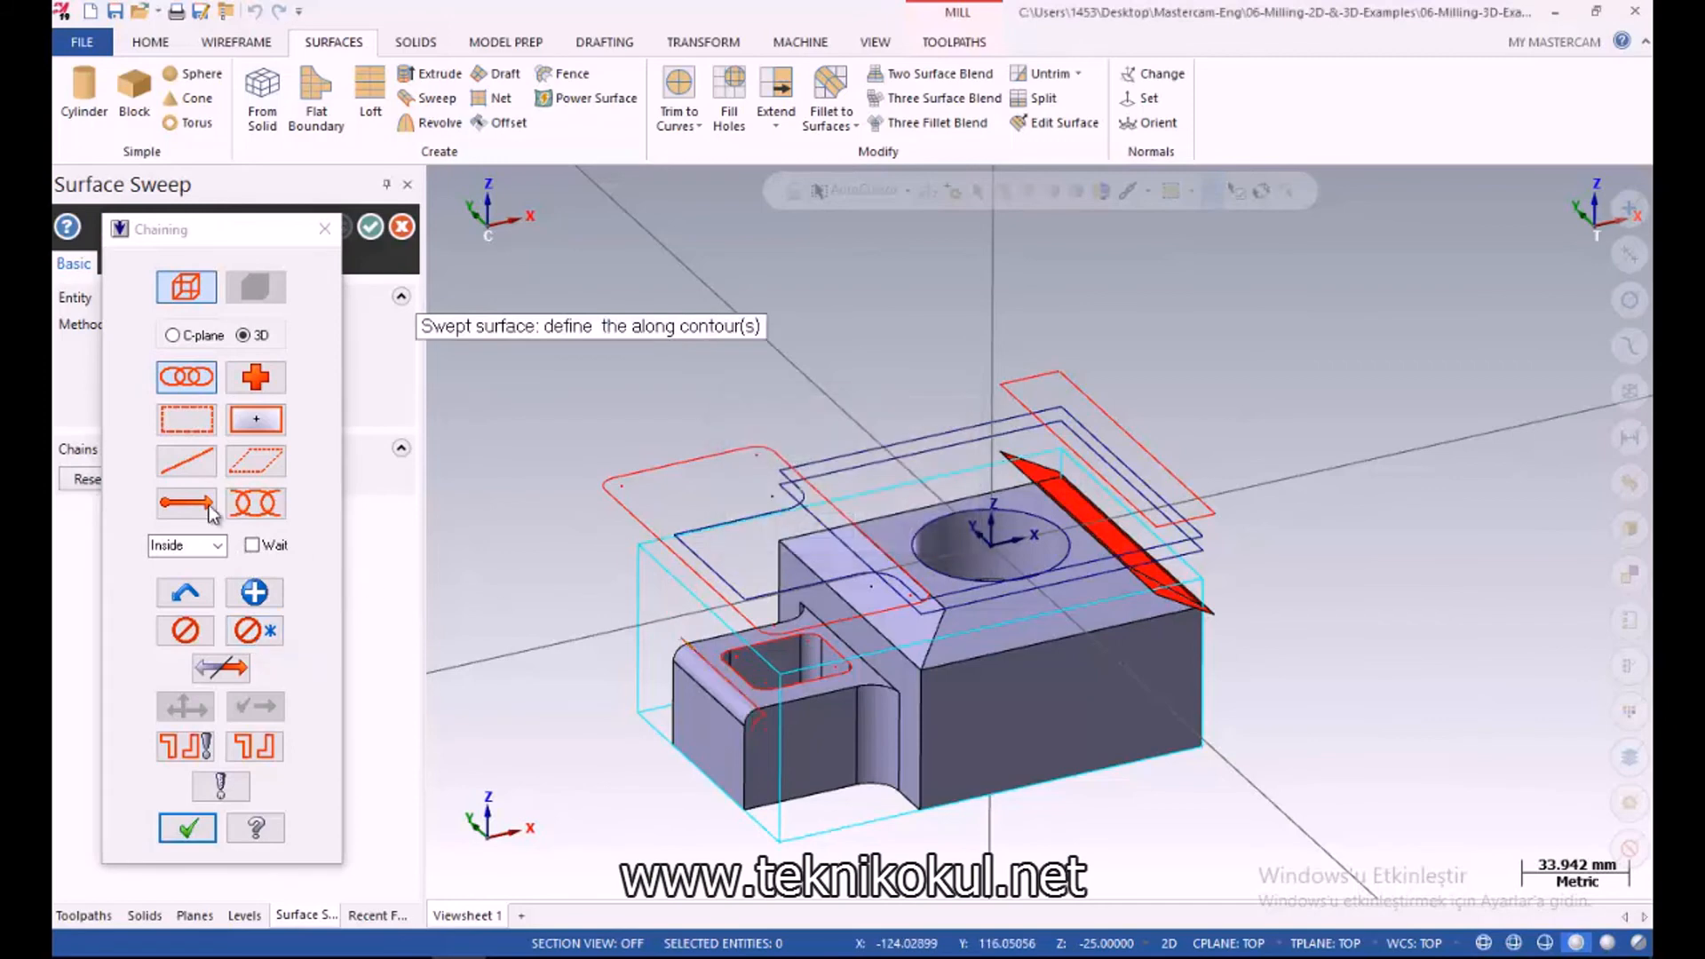
click(185, 461)
click(741, 736)
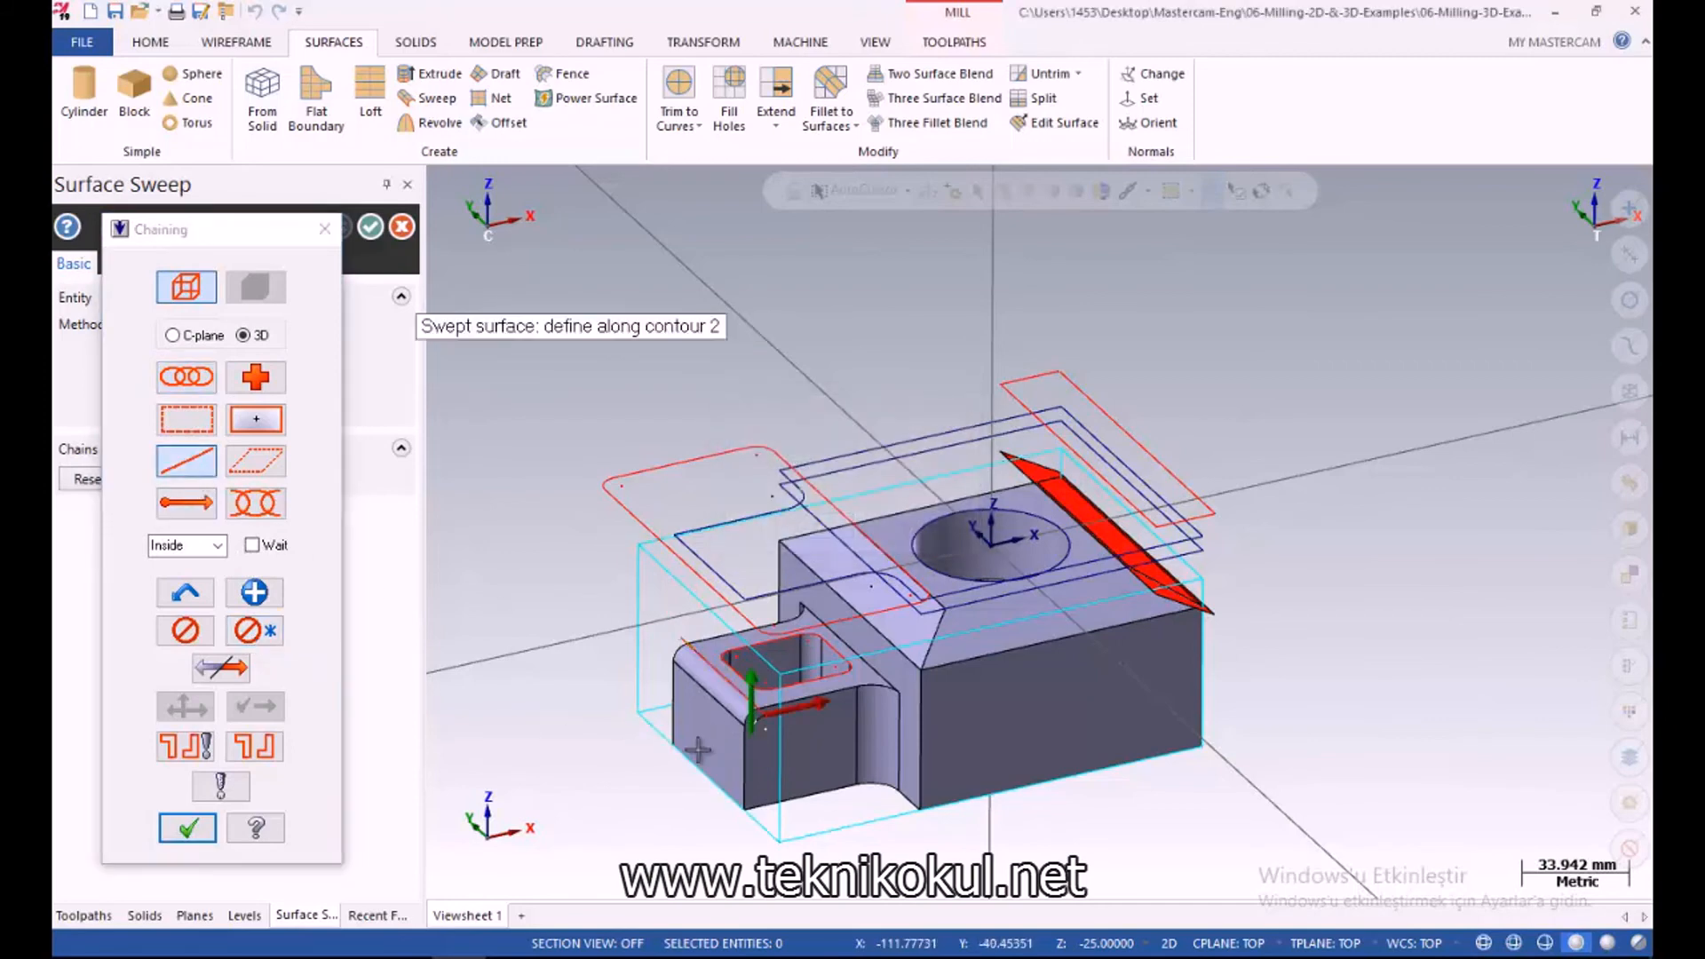
click(187, 828)
click(919, 537)
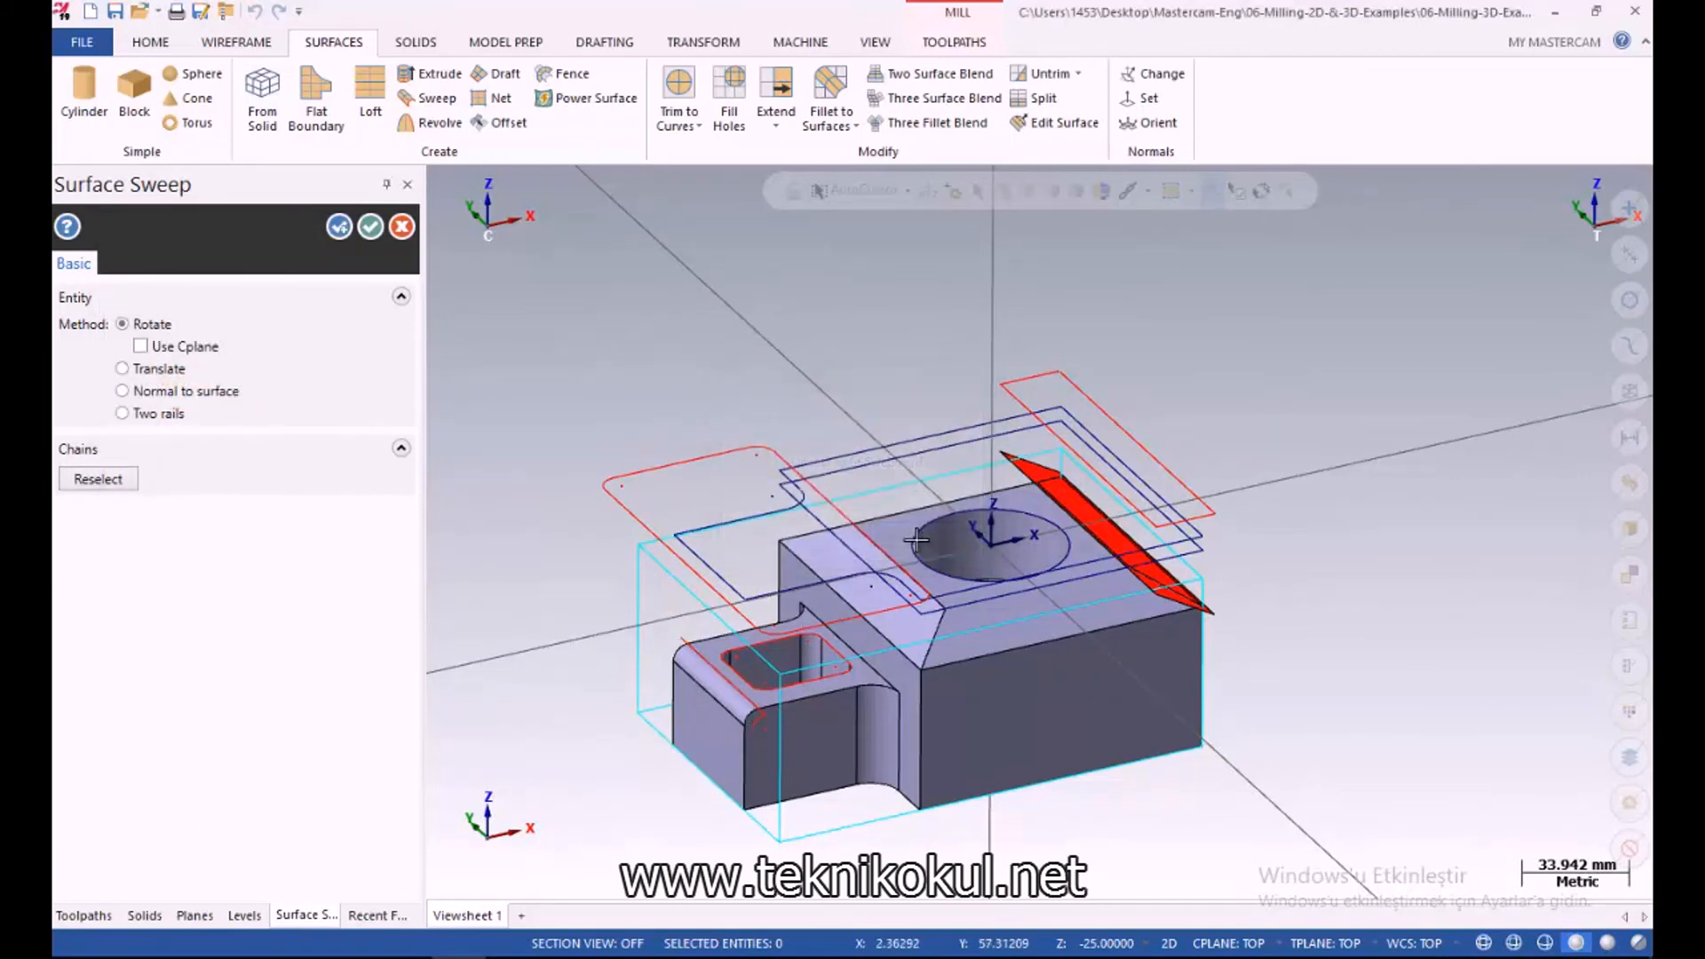
click(402, 226)
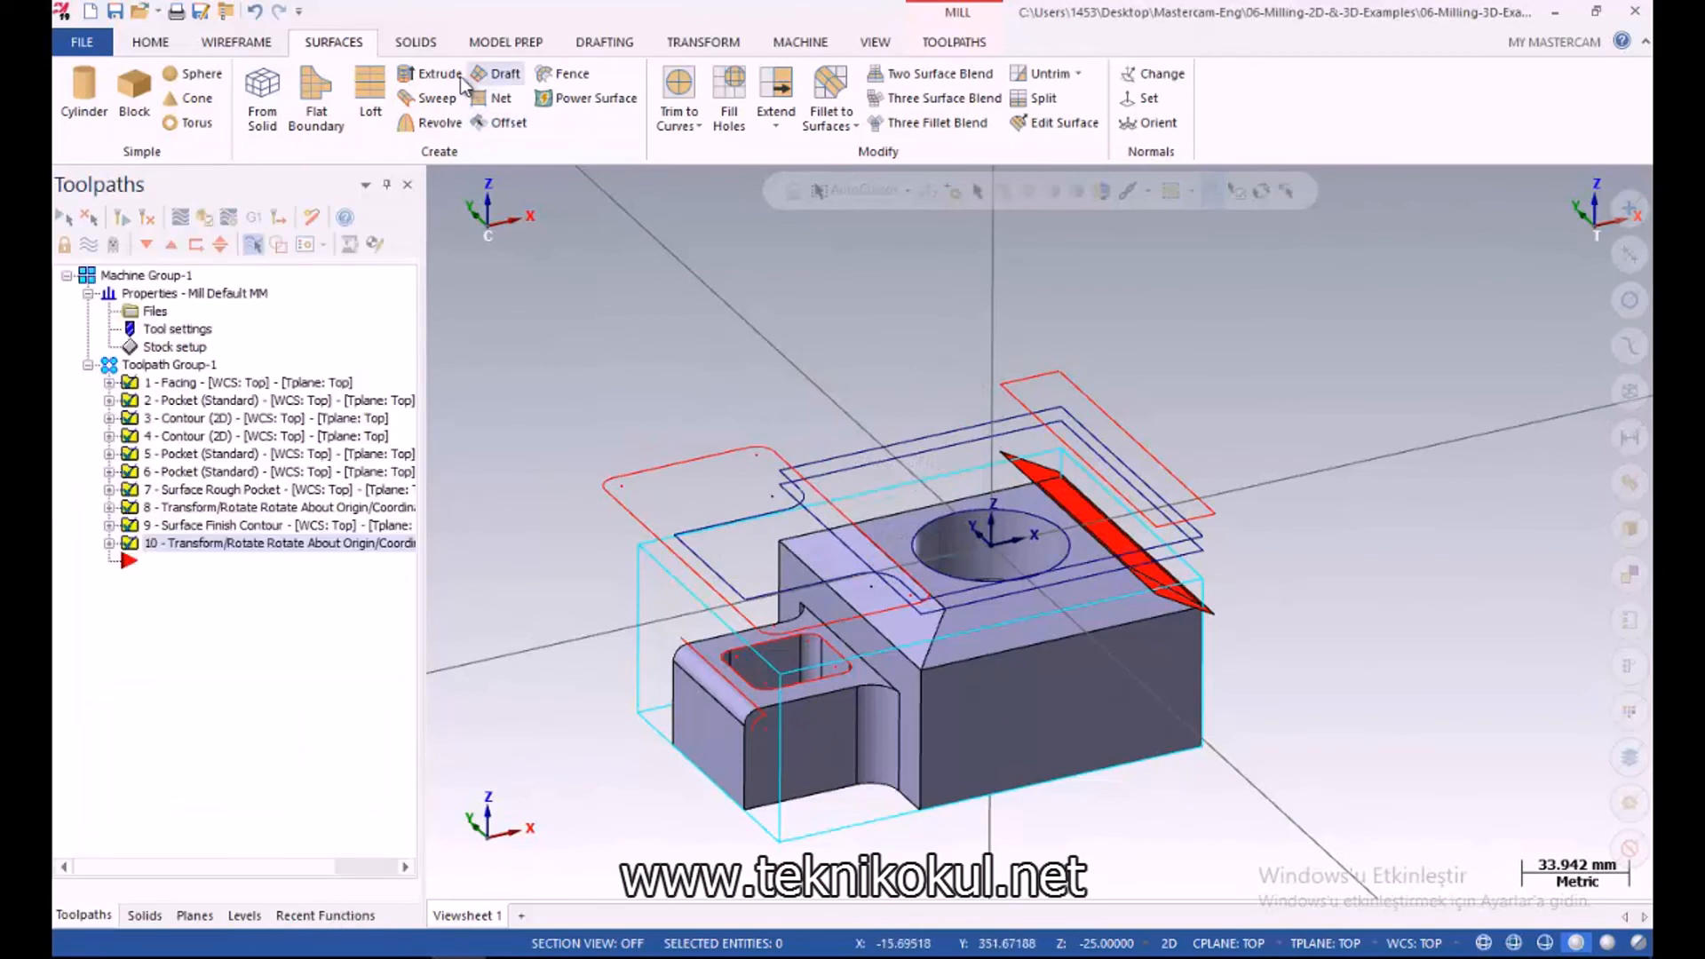
Create a swept surface over the fillet, using the arc as the across contour and the 60 mm line as the along contour
click(434, 100)
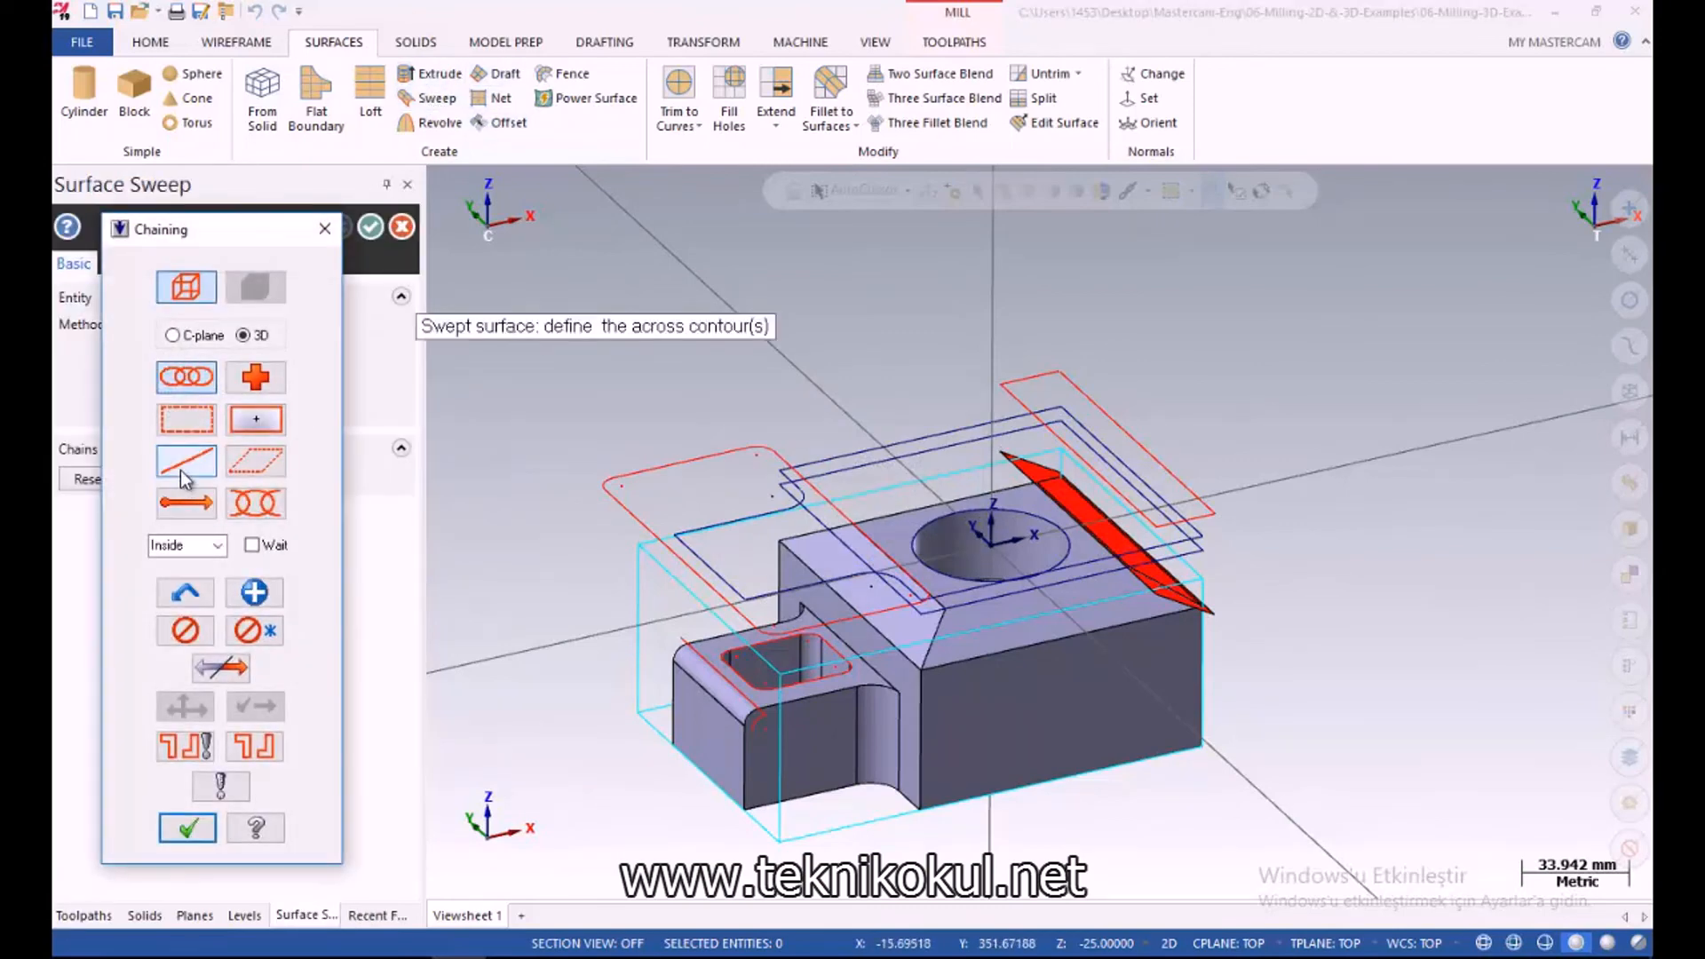
click(762, 722)
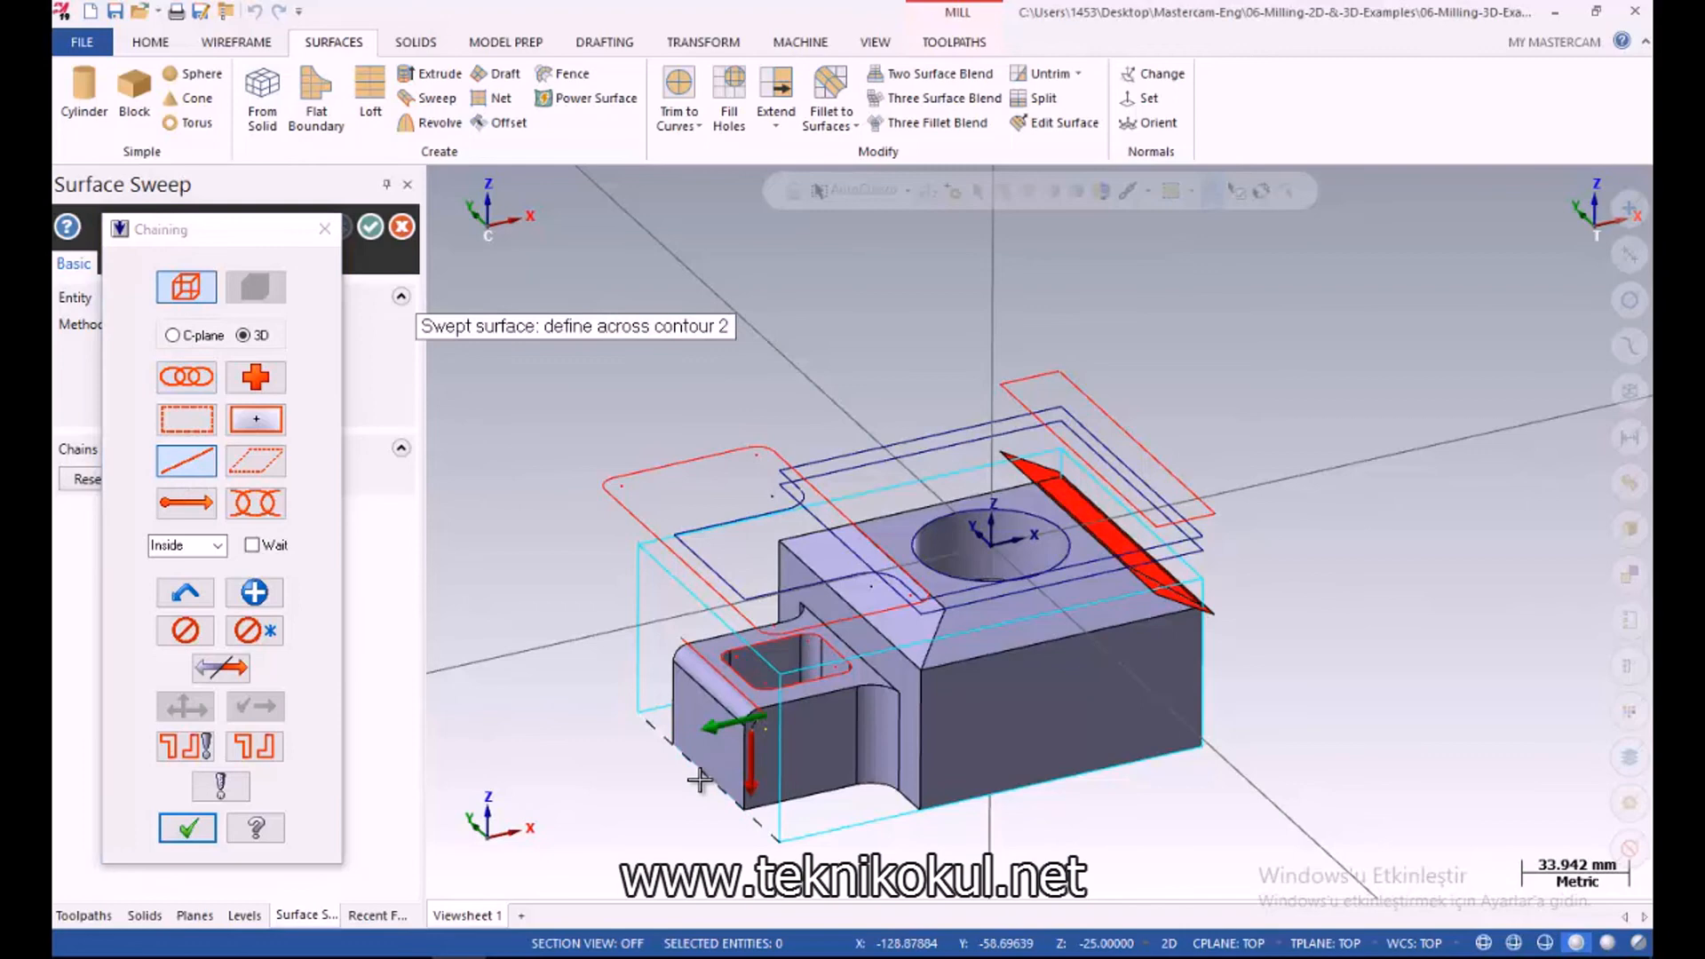
click(186, 827)
click(186, 461)
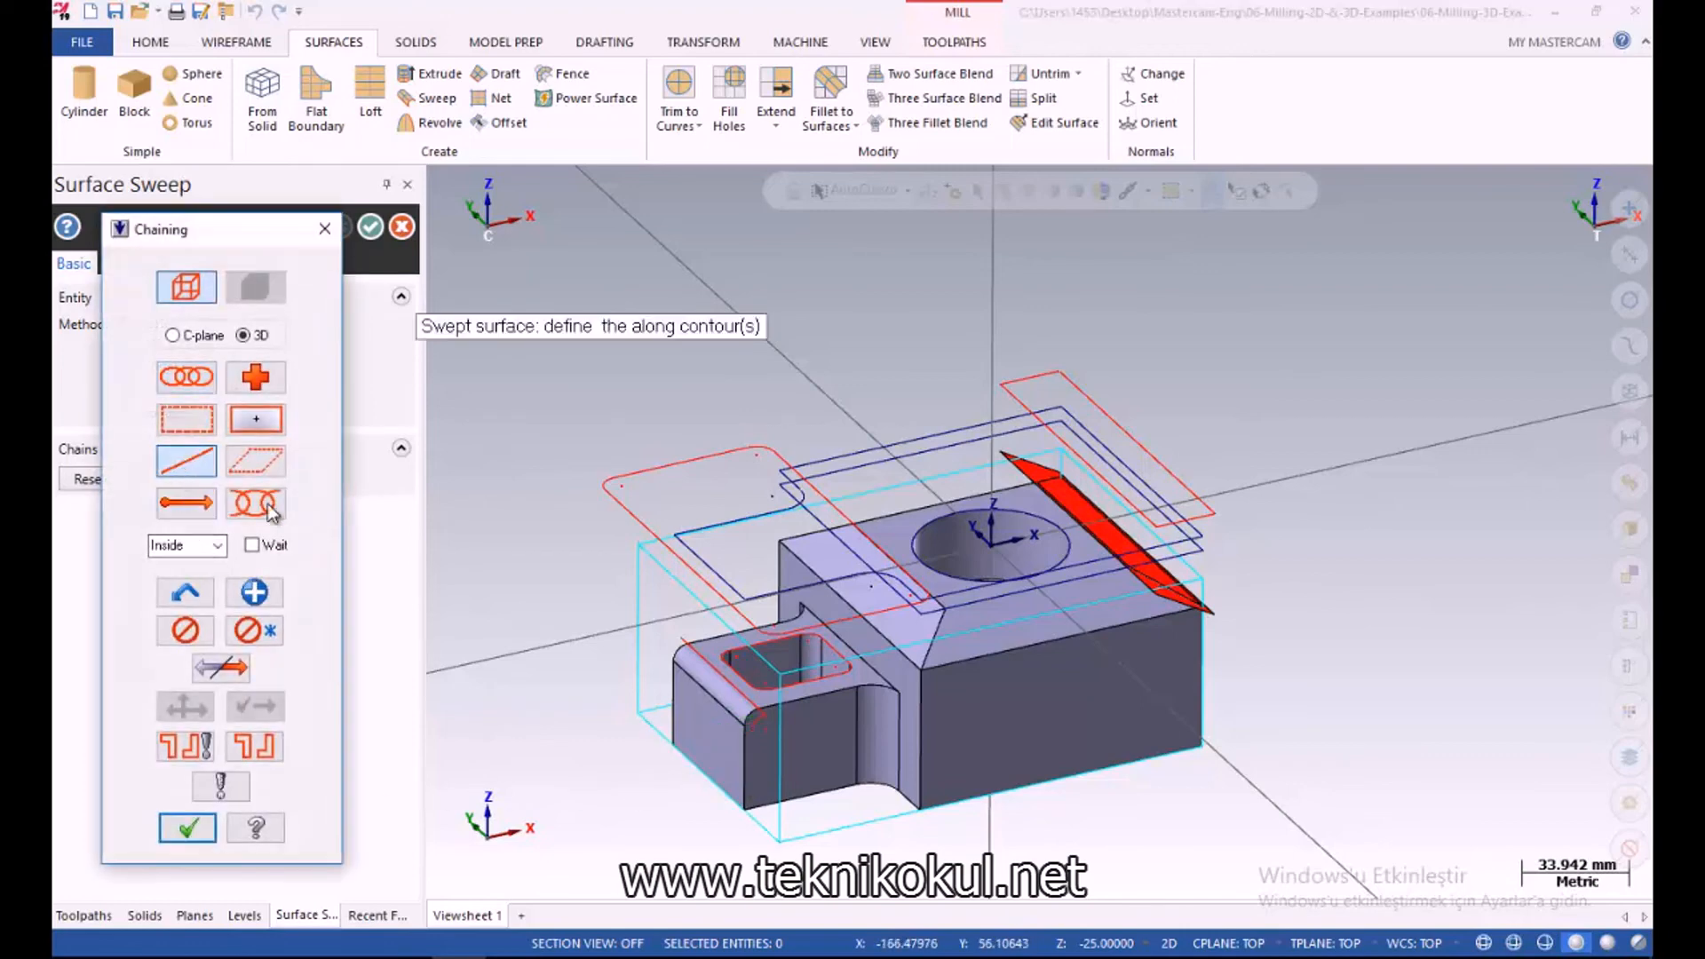
click(753, 707)
click(186, 827)
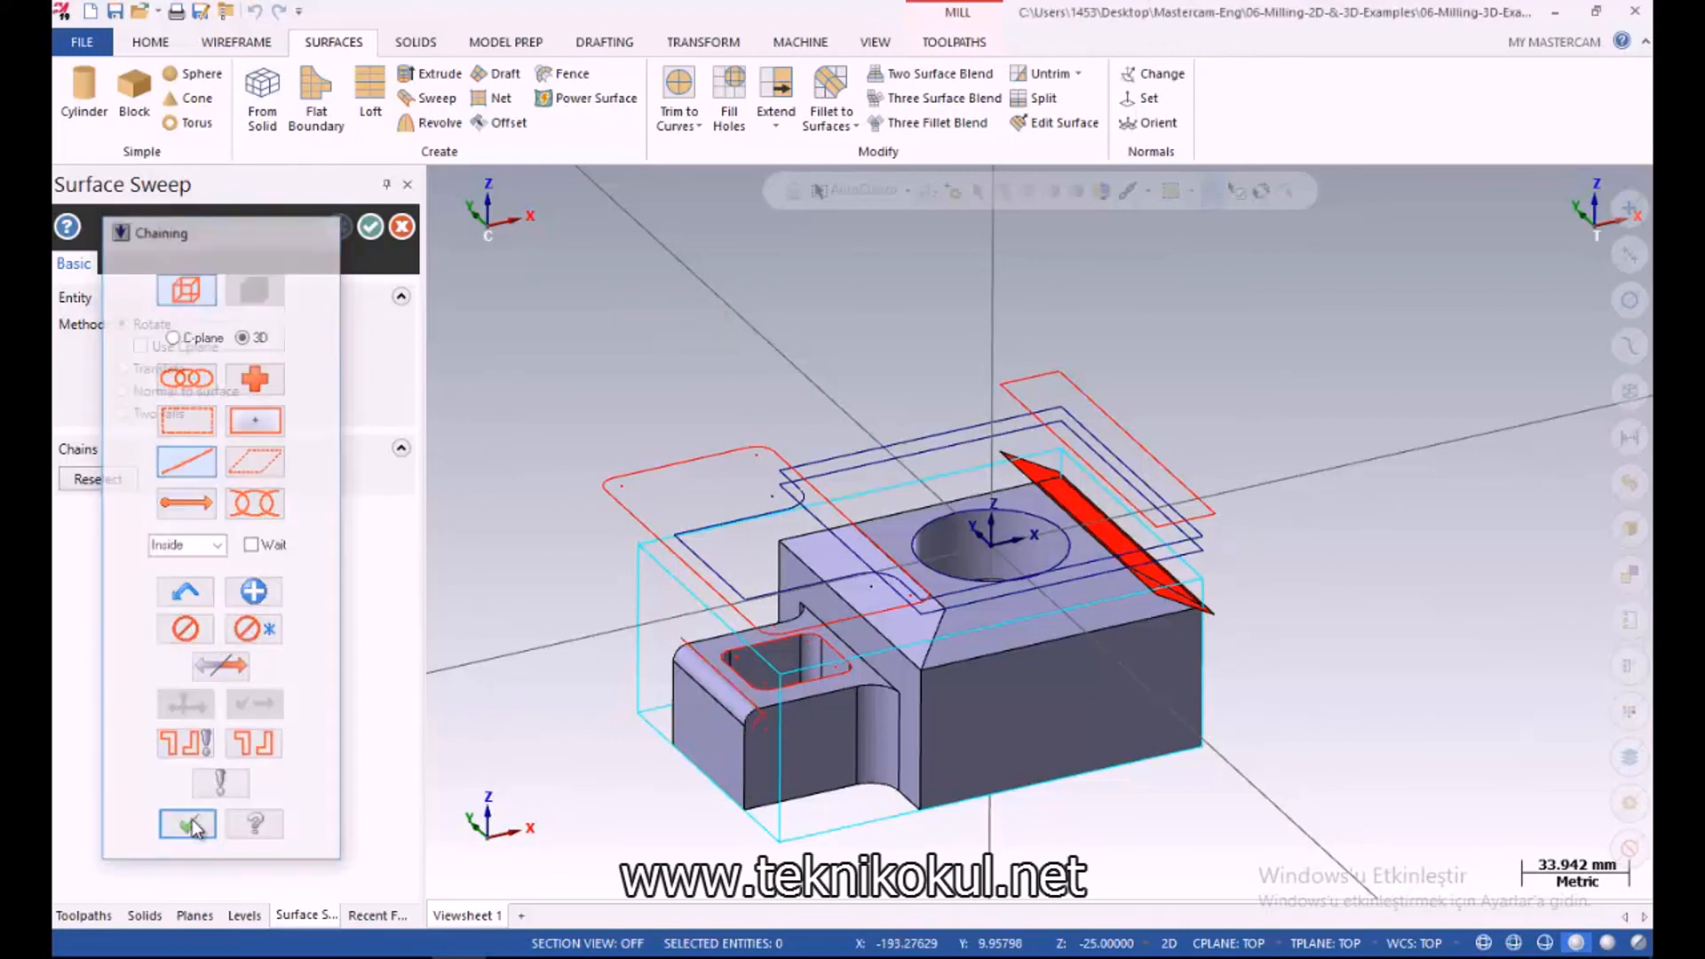
click(370, 228)
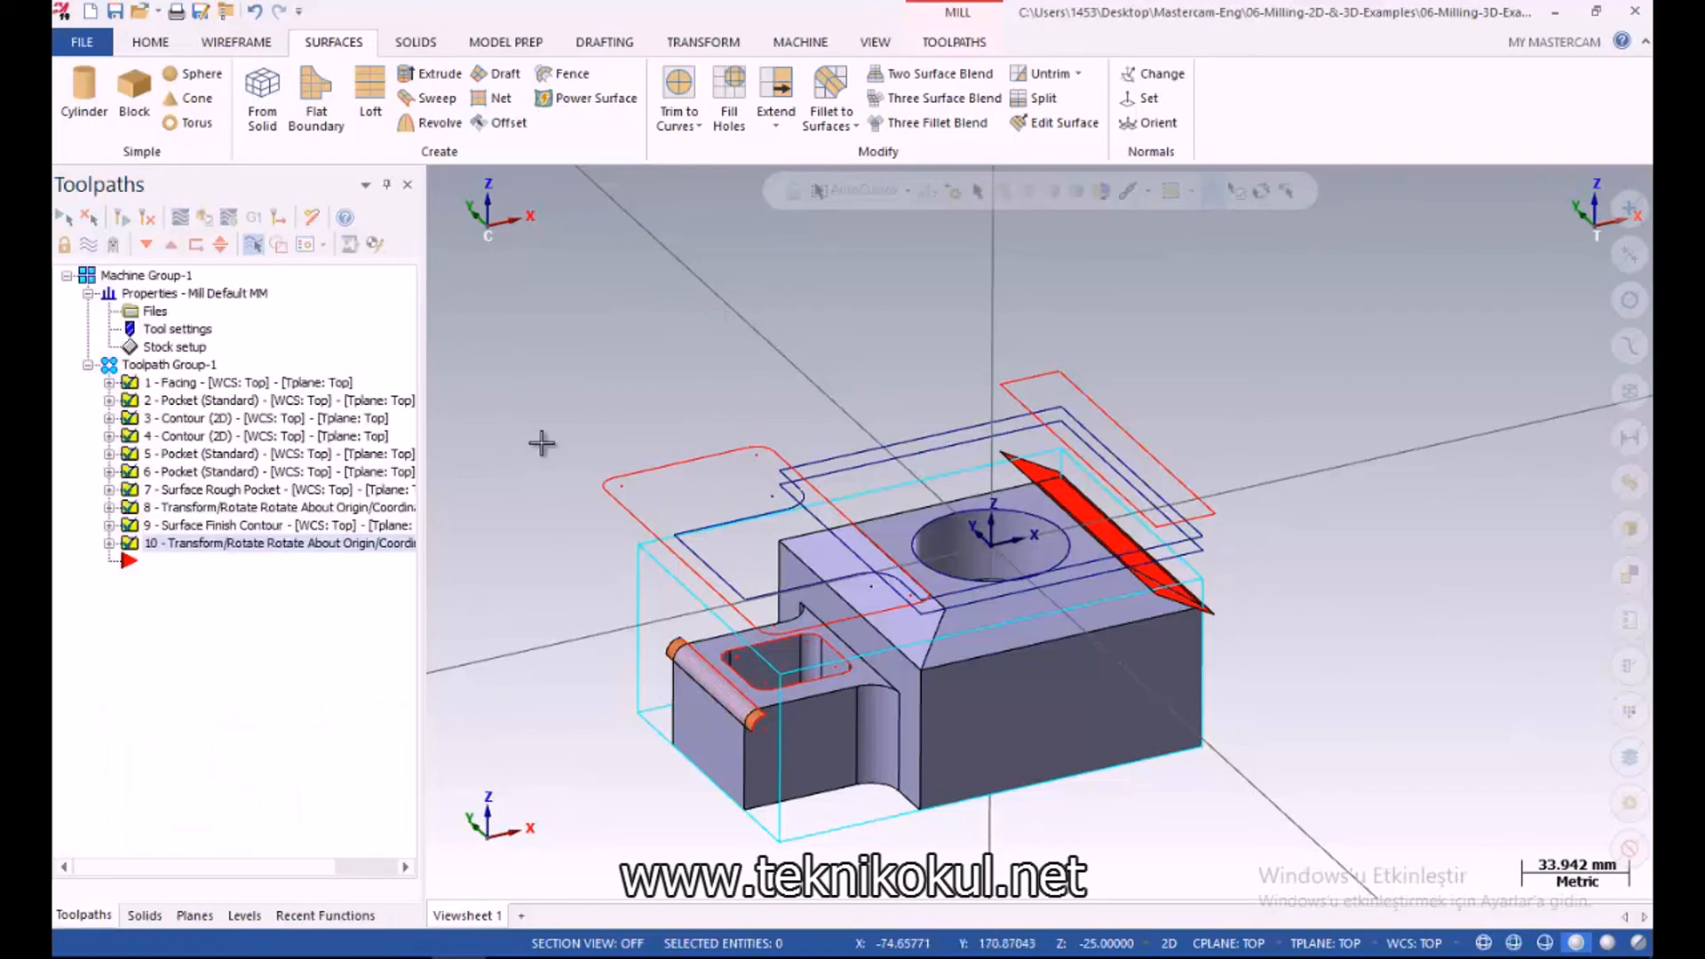
Copy the Surface Finish Contour operation 9 and paste it after the last Transform/Rotate operation
click(135, 529)
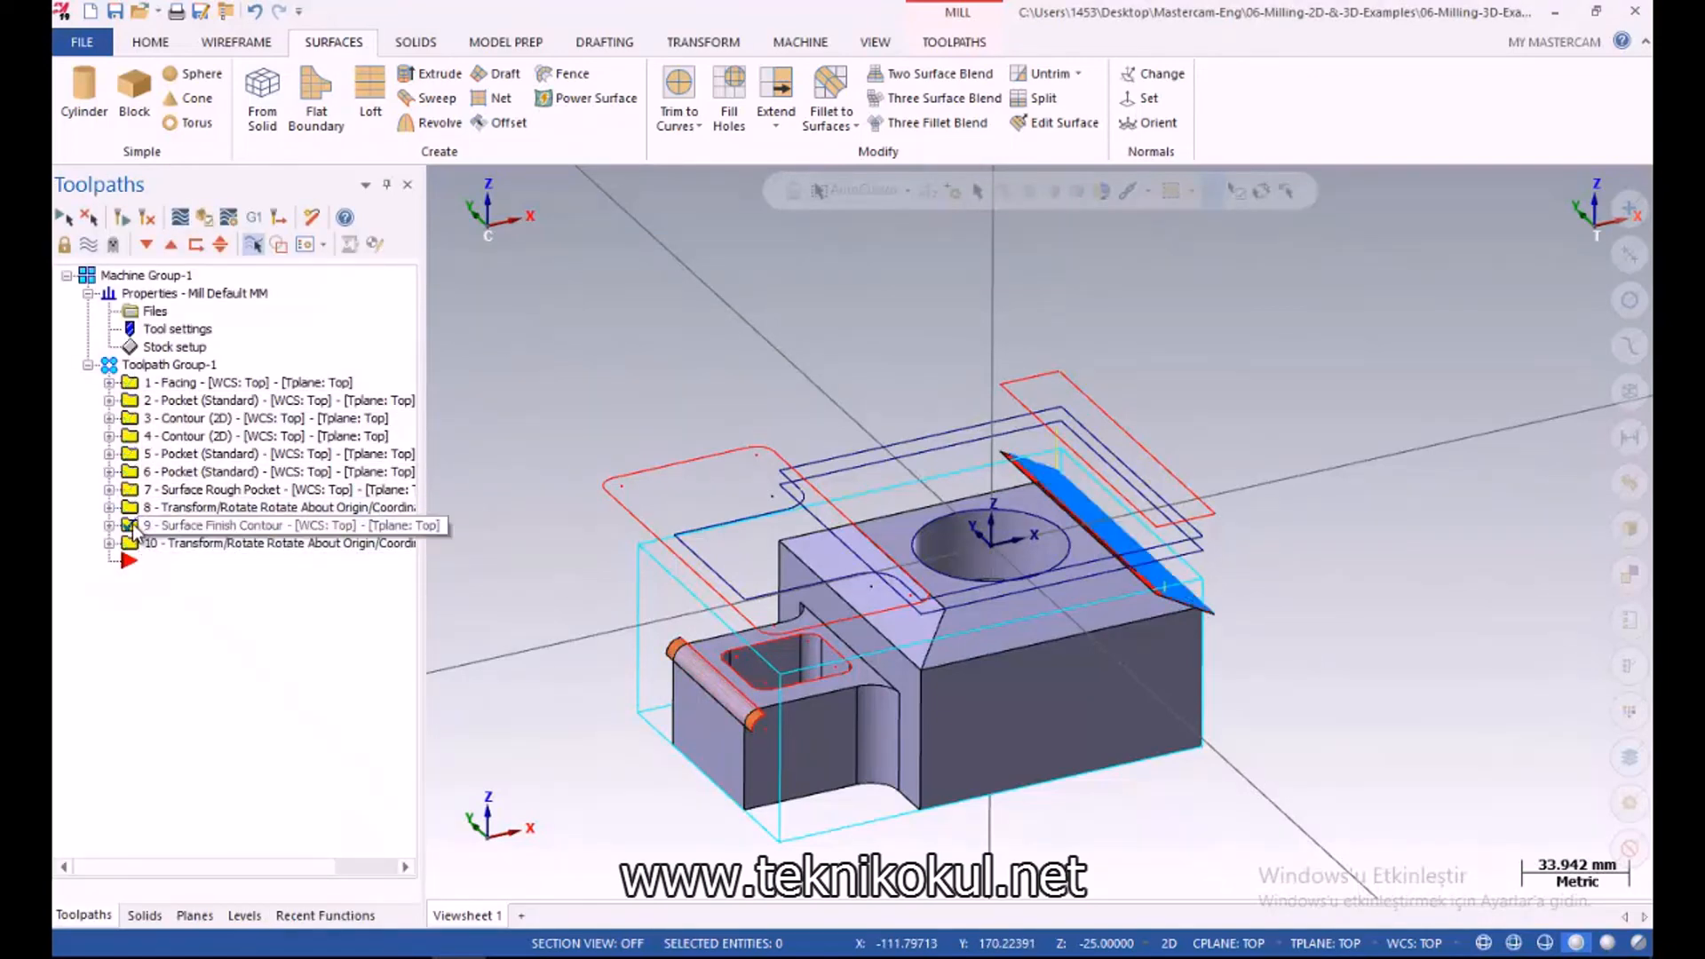
right_click(133, 523)
click(183, 519)
click(159, 557)
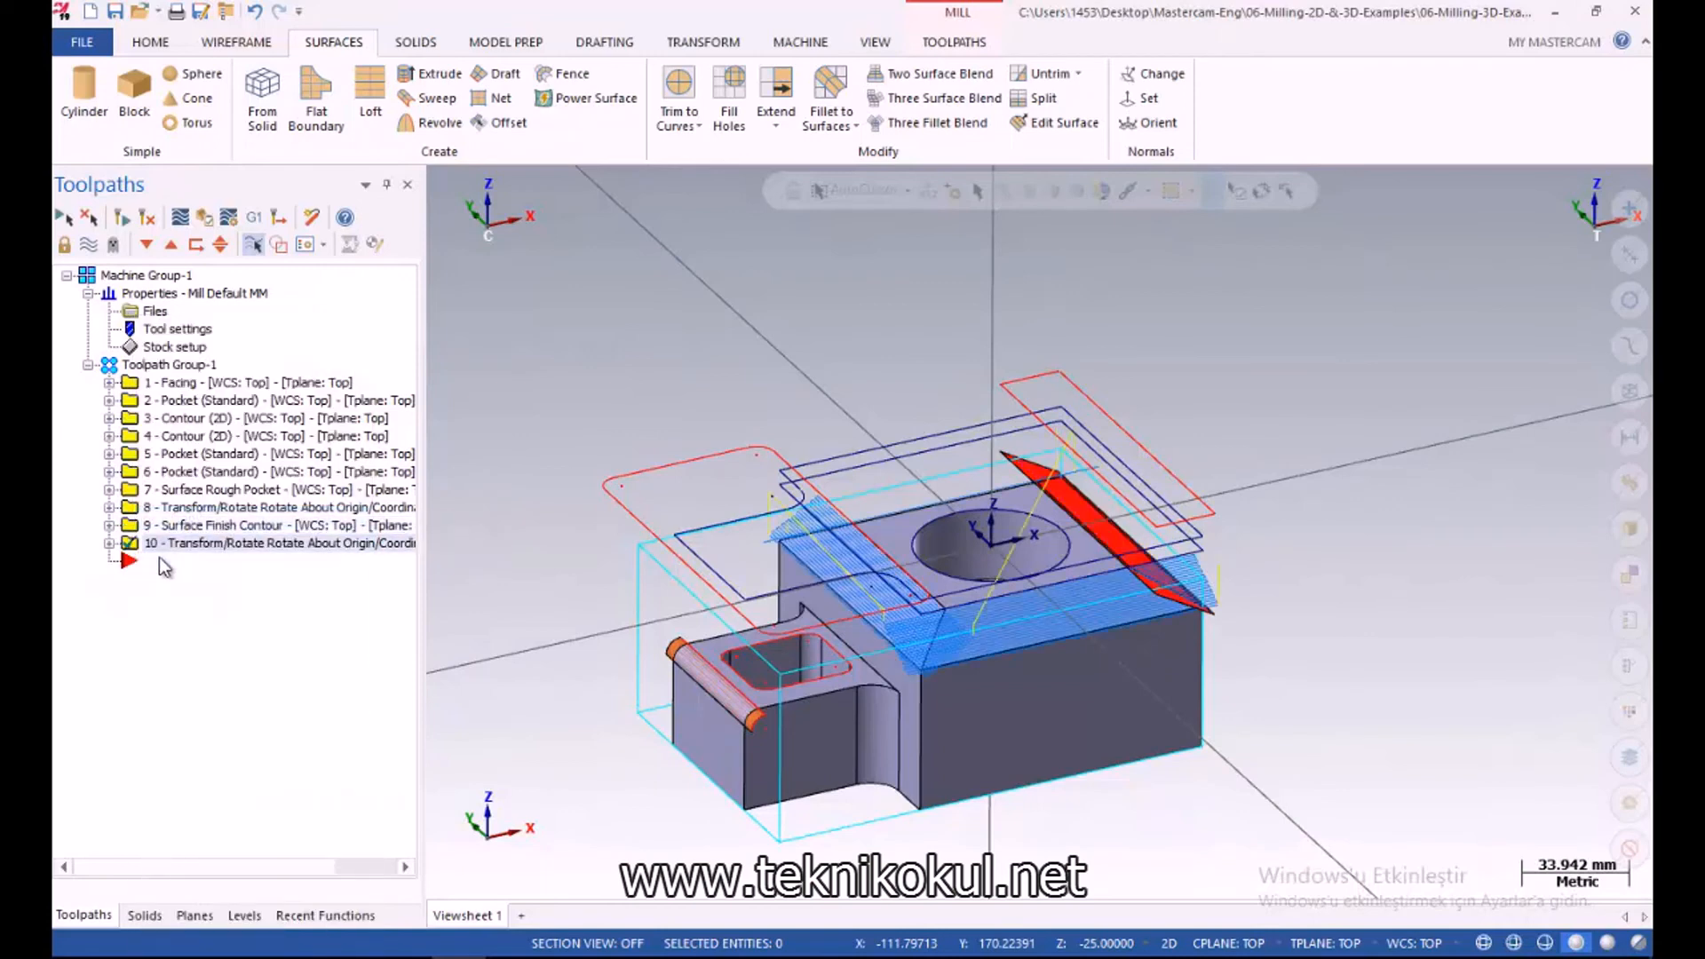
key(ctrl+v)
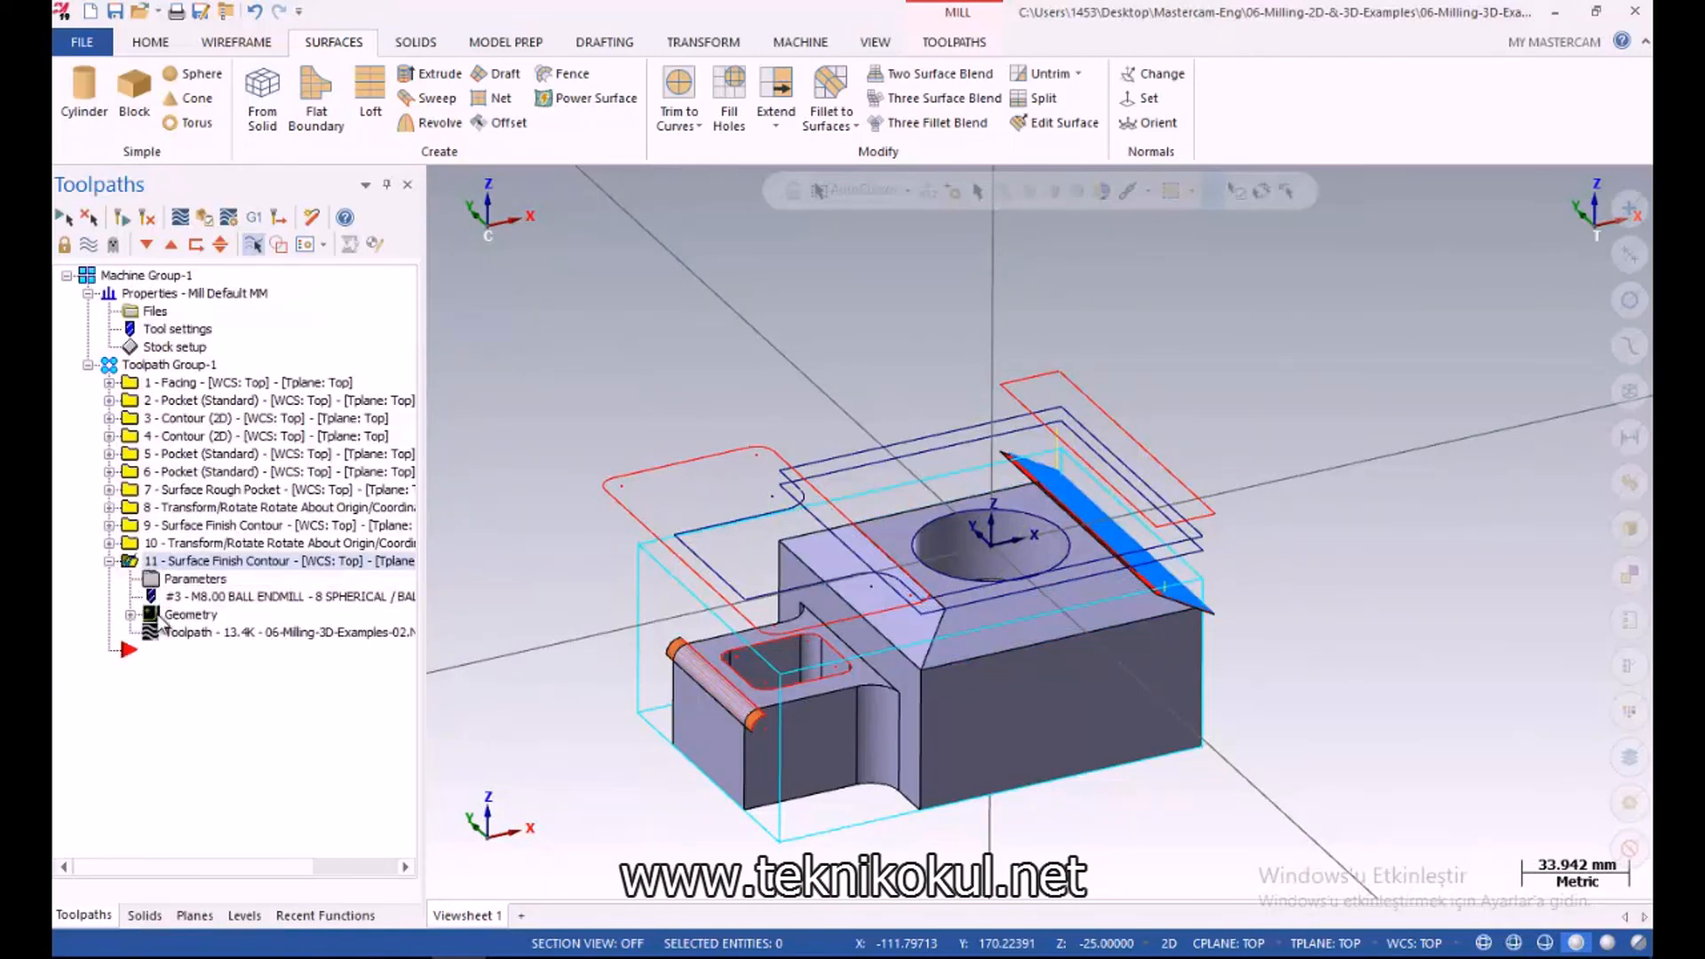
Try to create a curve on the far arc edge of the swept surface, in 2D and in 3D construction mode
scroll(730, 682, up, 4)
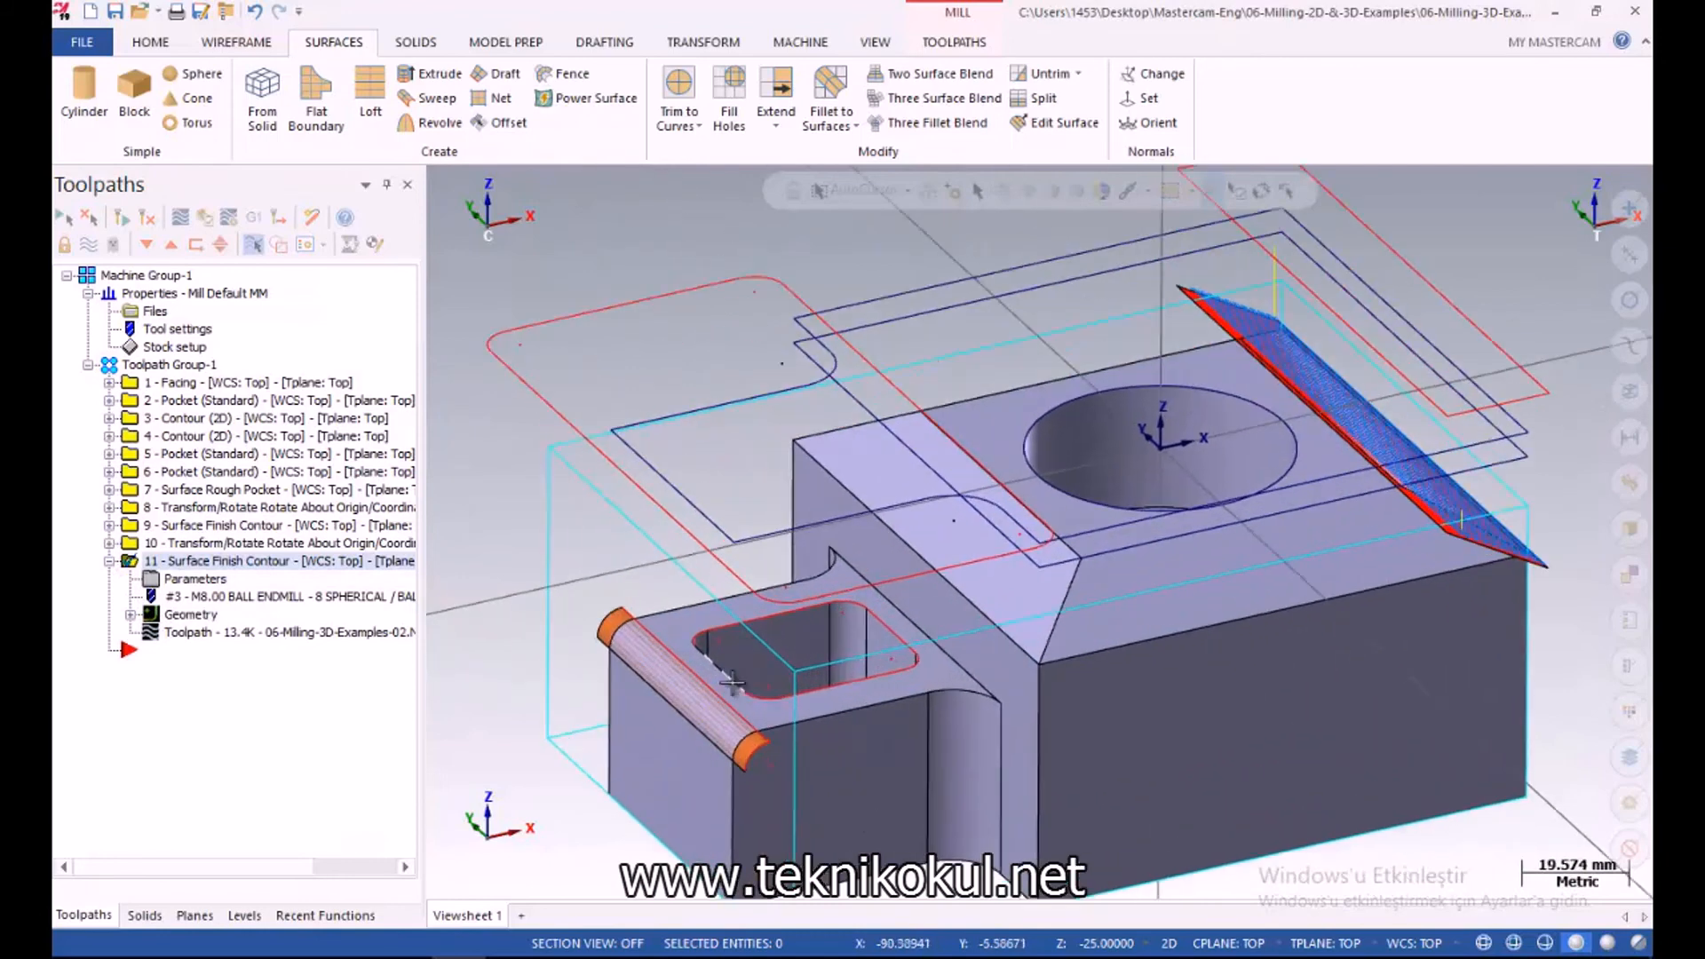
scroll(730, 682, up, 1)
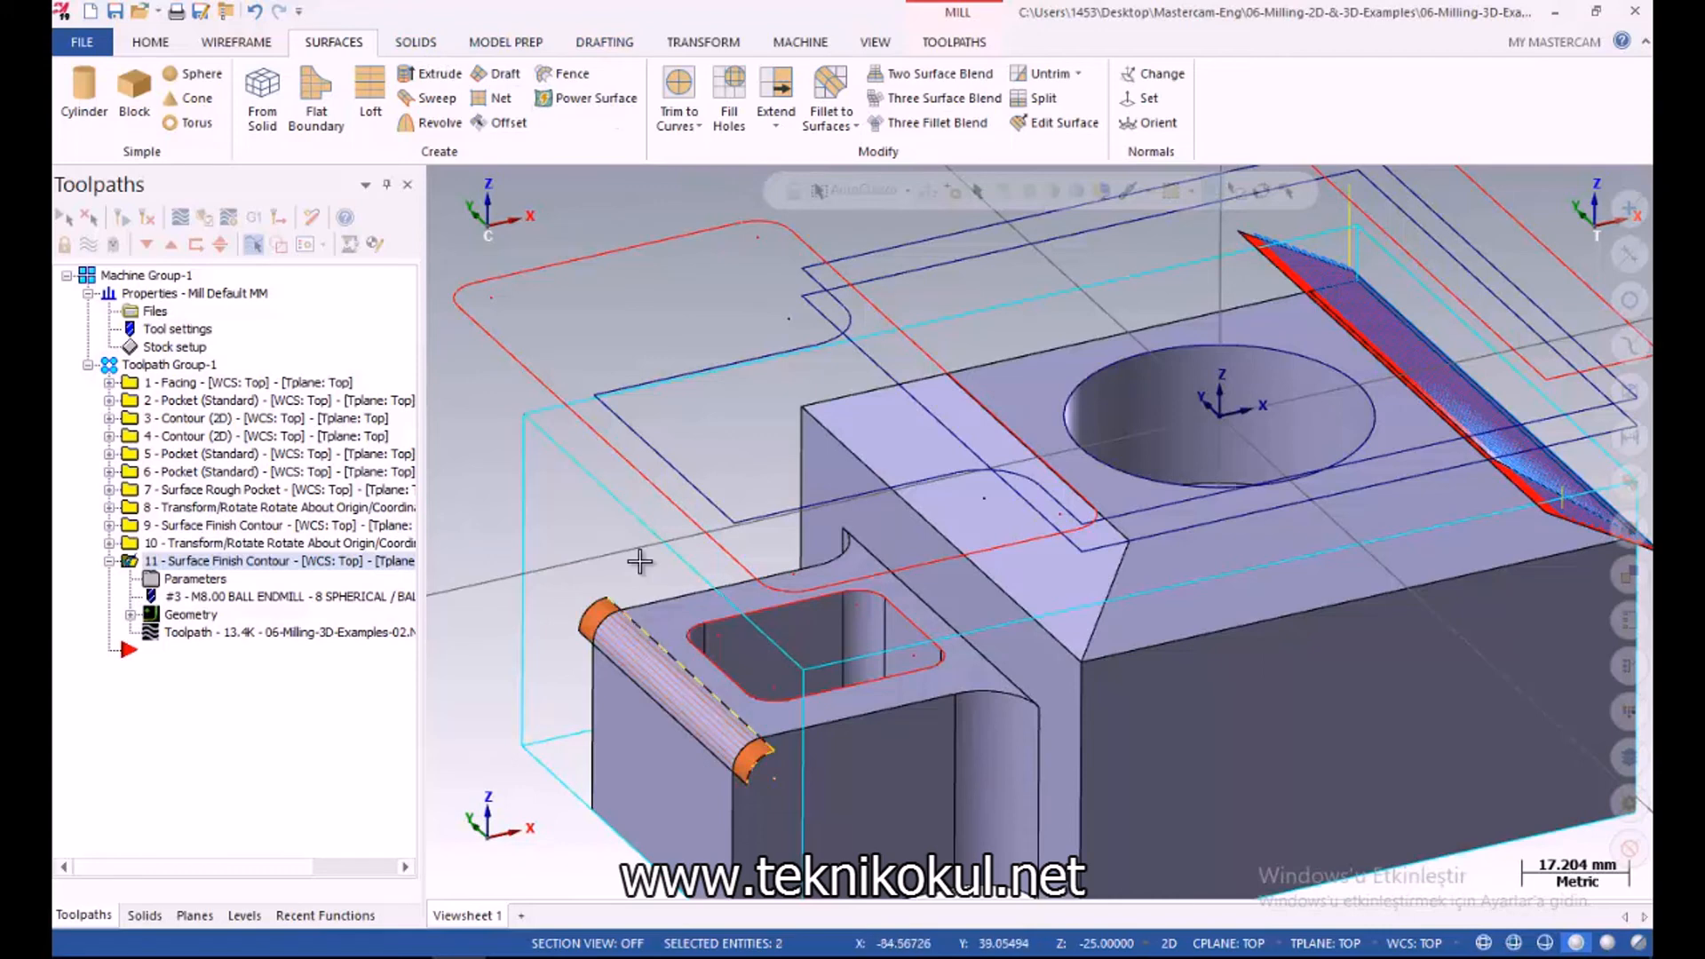
key(Escape)
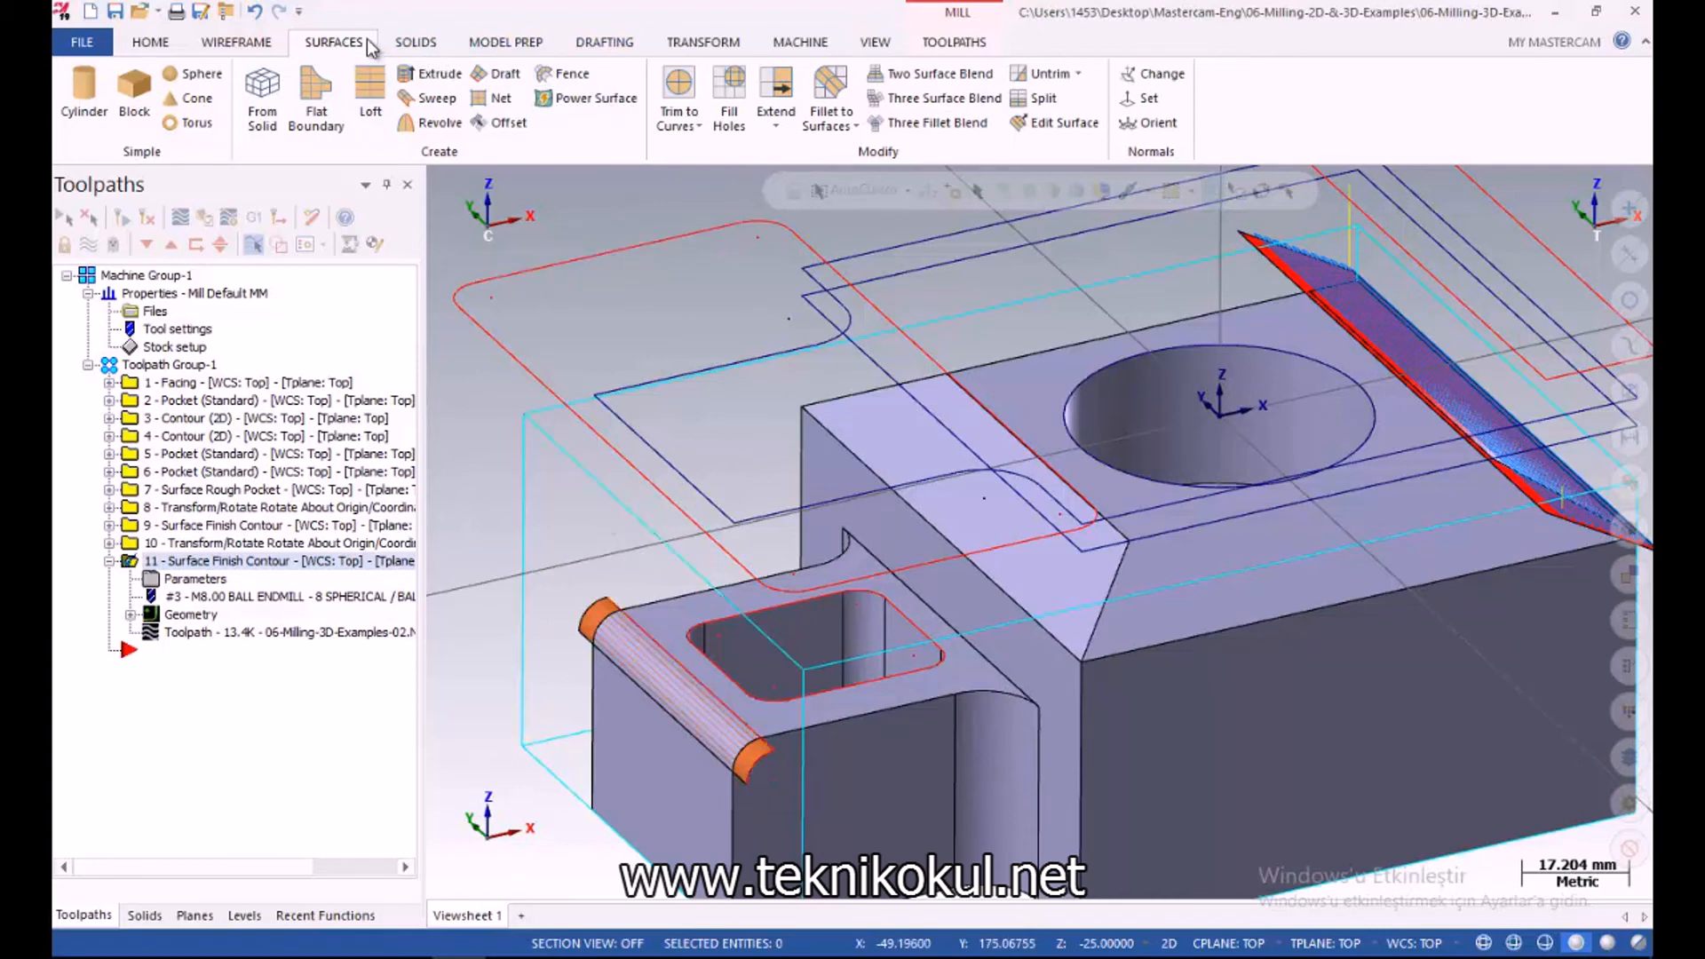
click(236, 42)
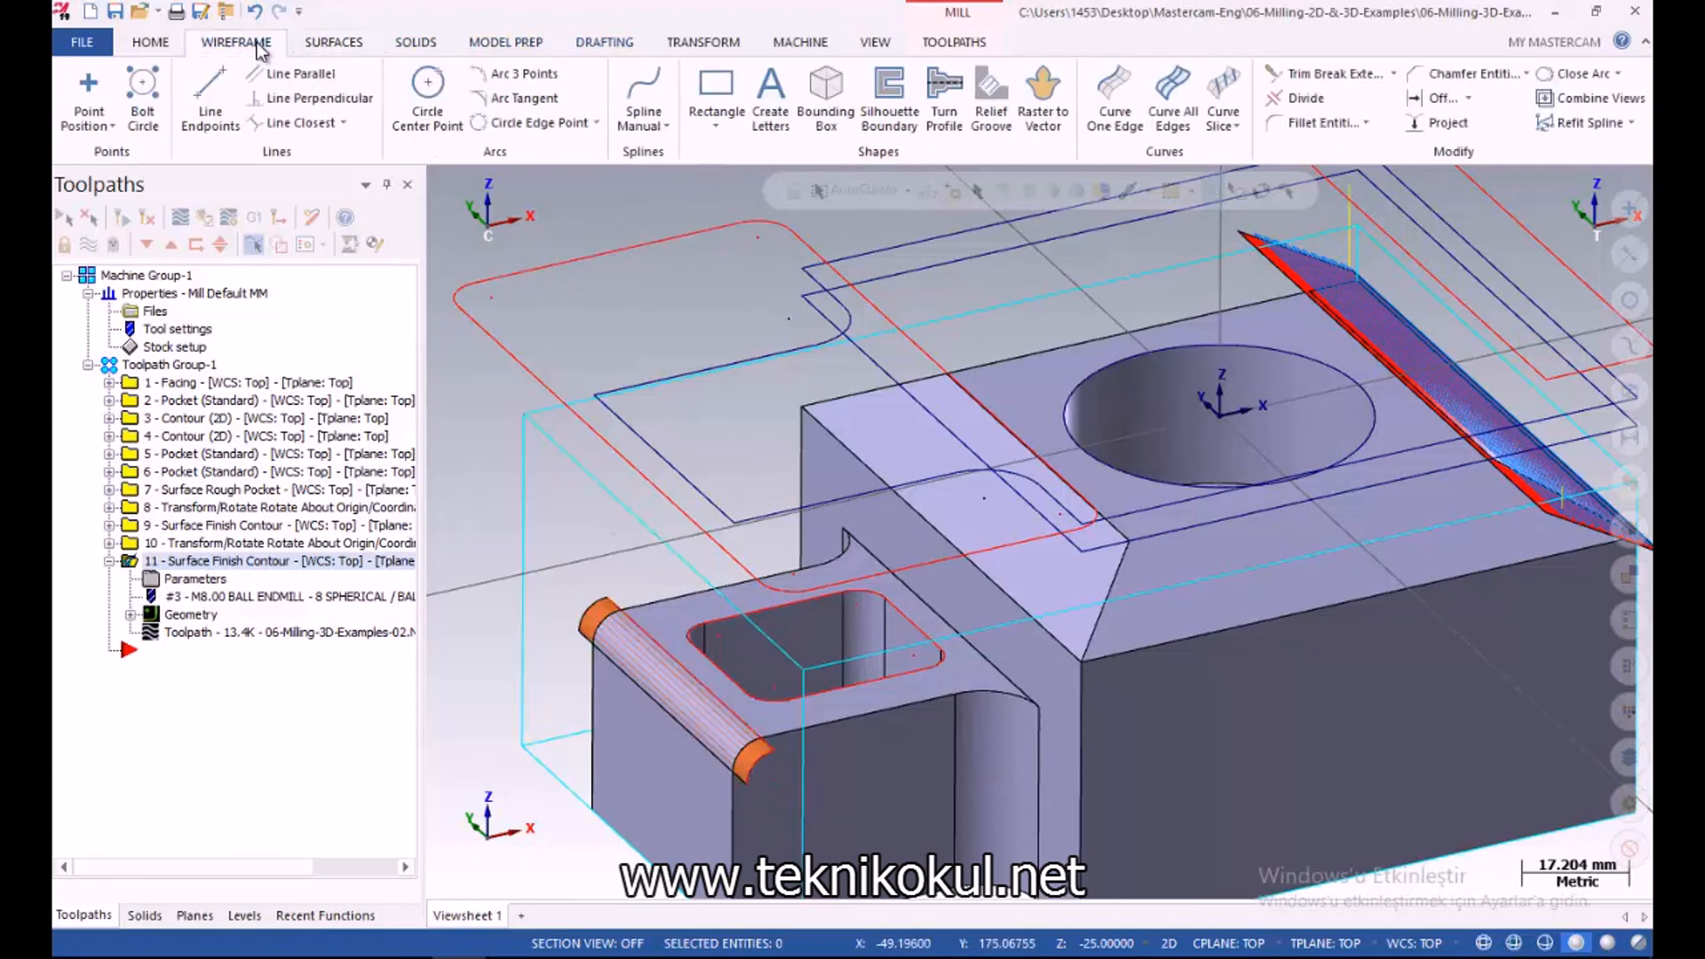
click(1114, 98)
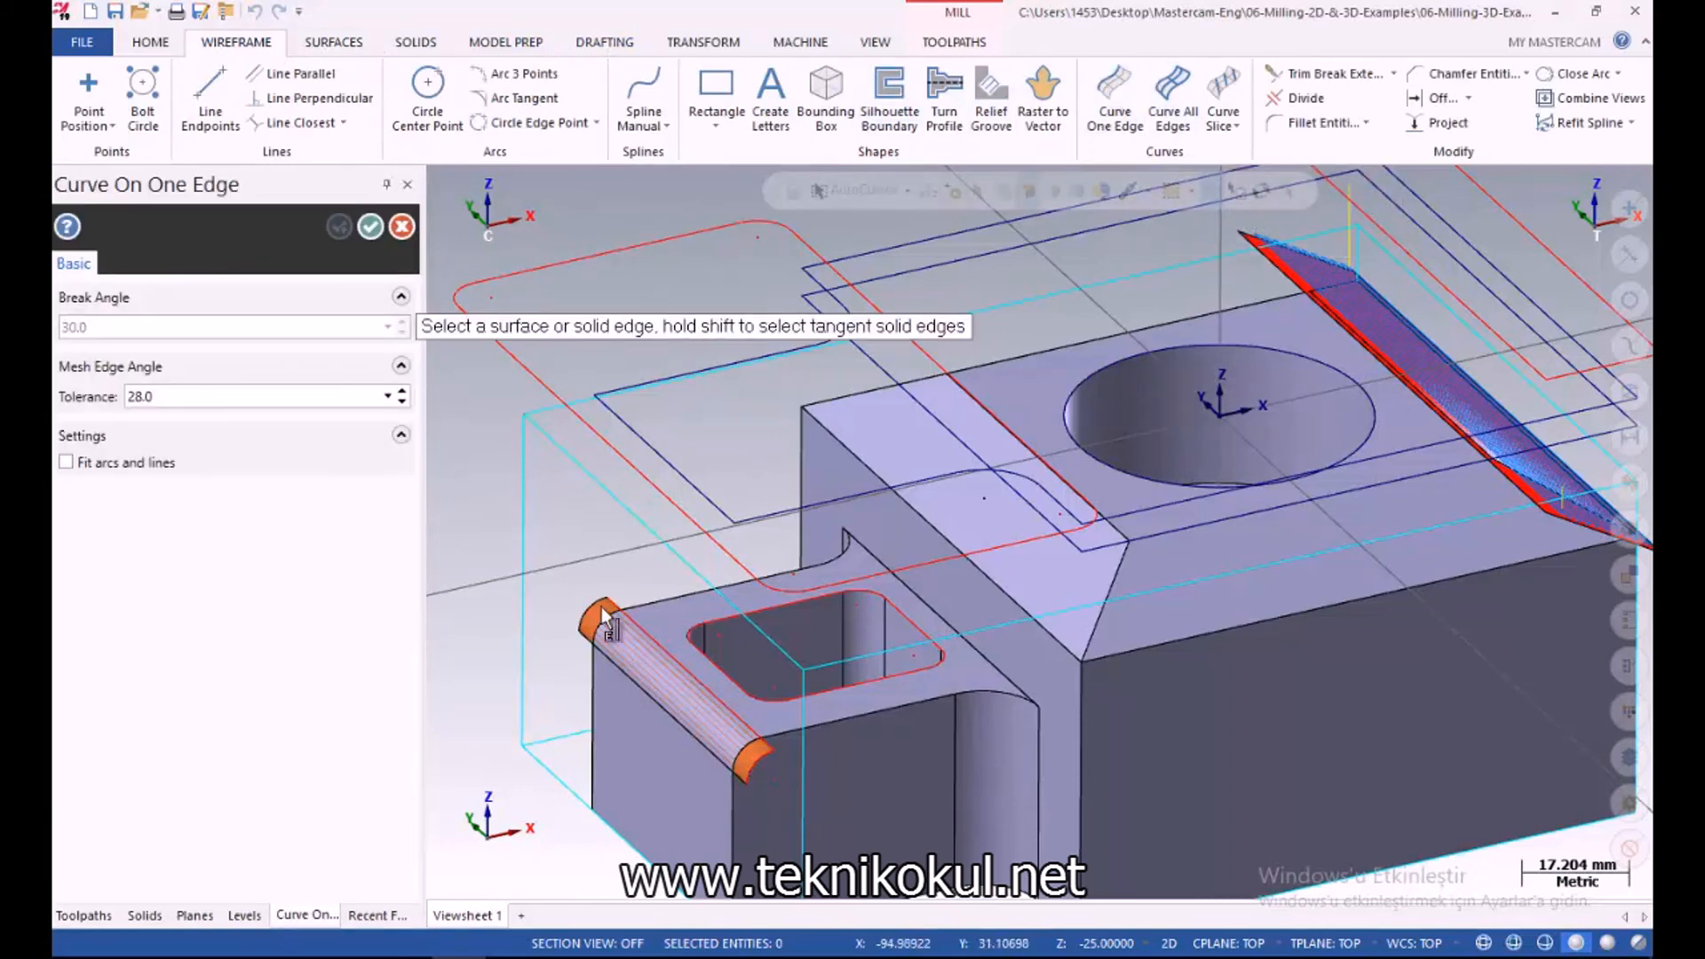
click(575, 598)
key(Return)
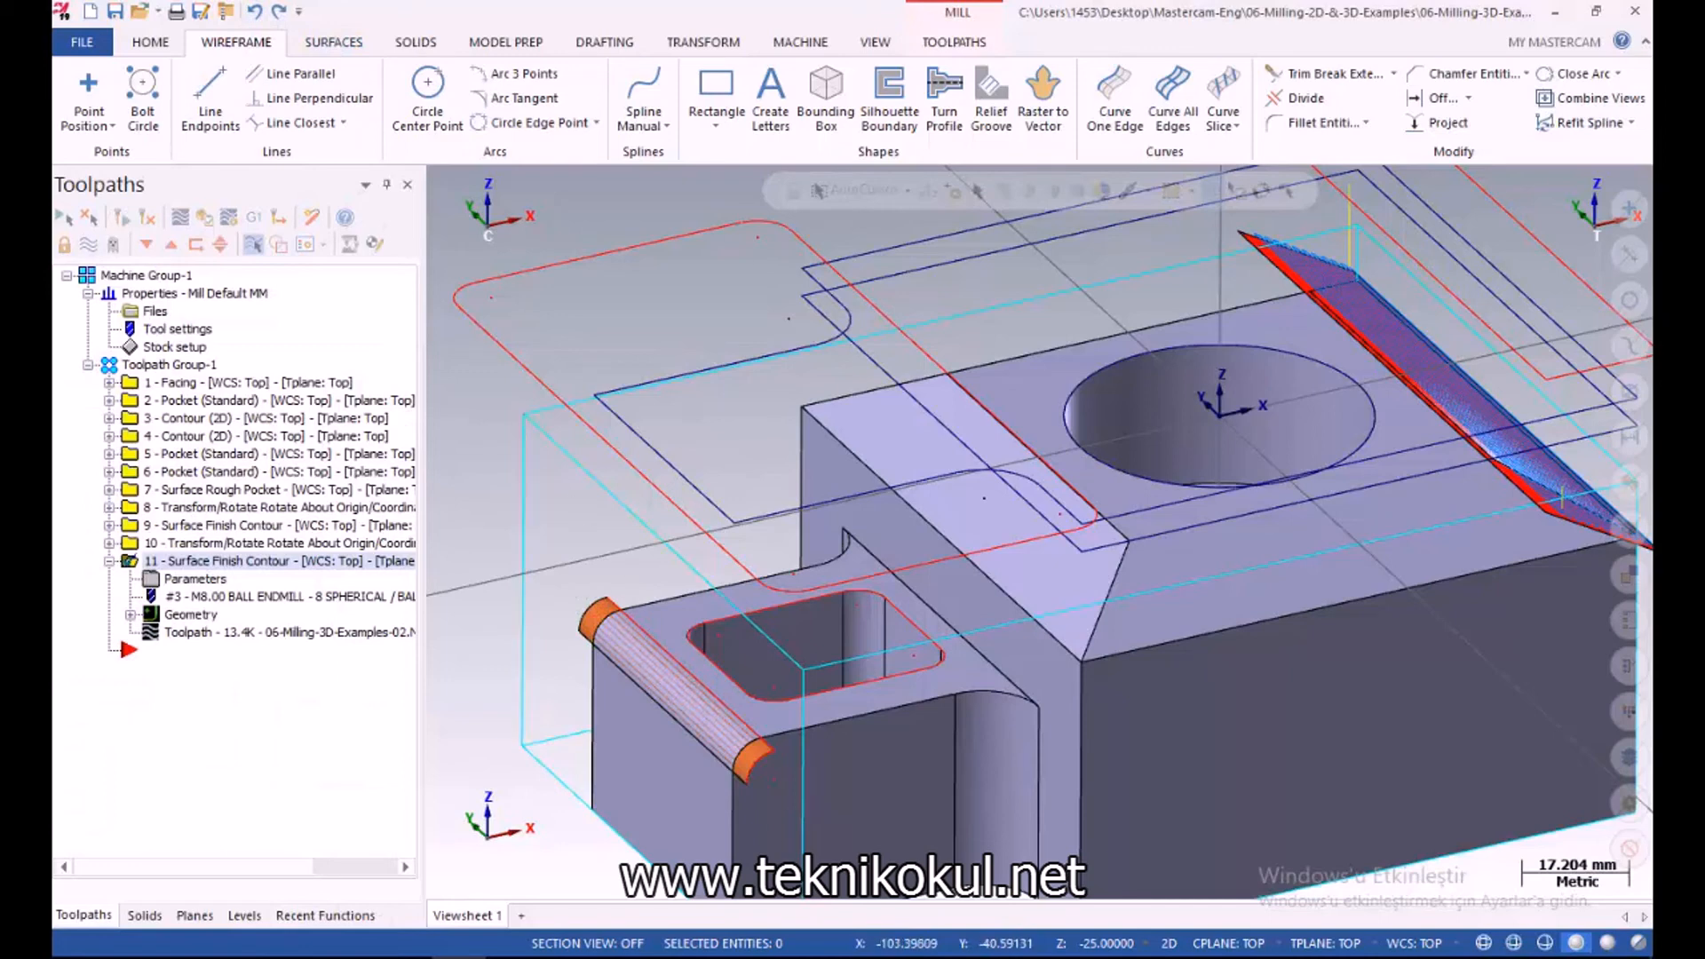
click(1169, 944)
click(1087, 137)
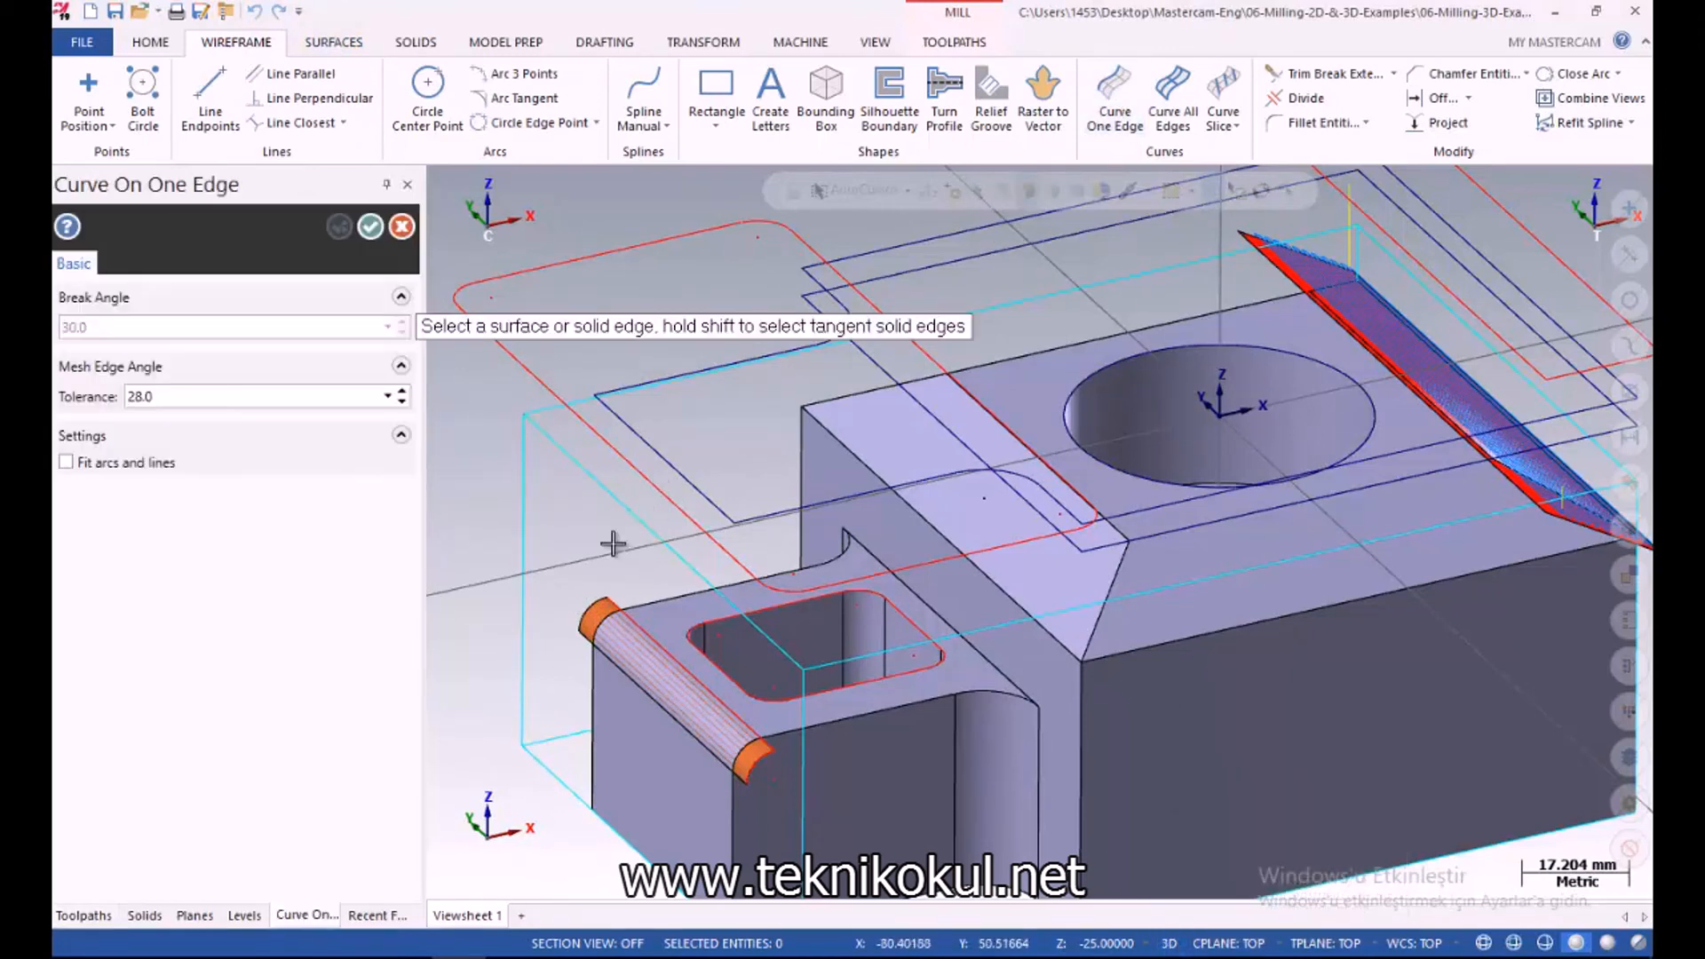
click(575, 598)
click(576, 599)
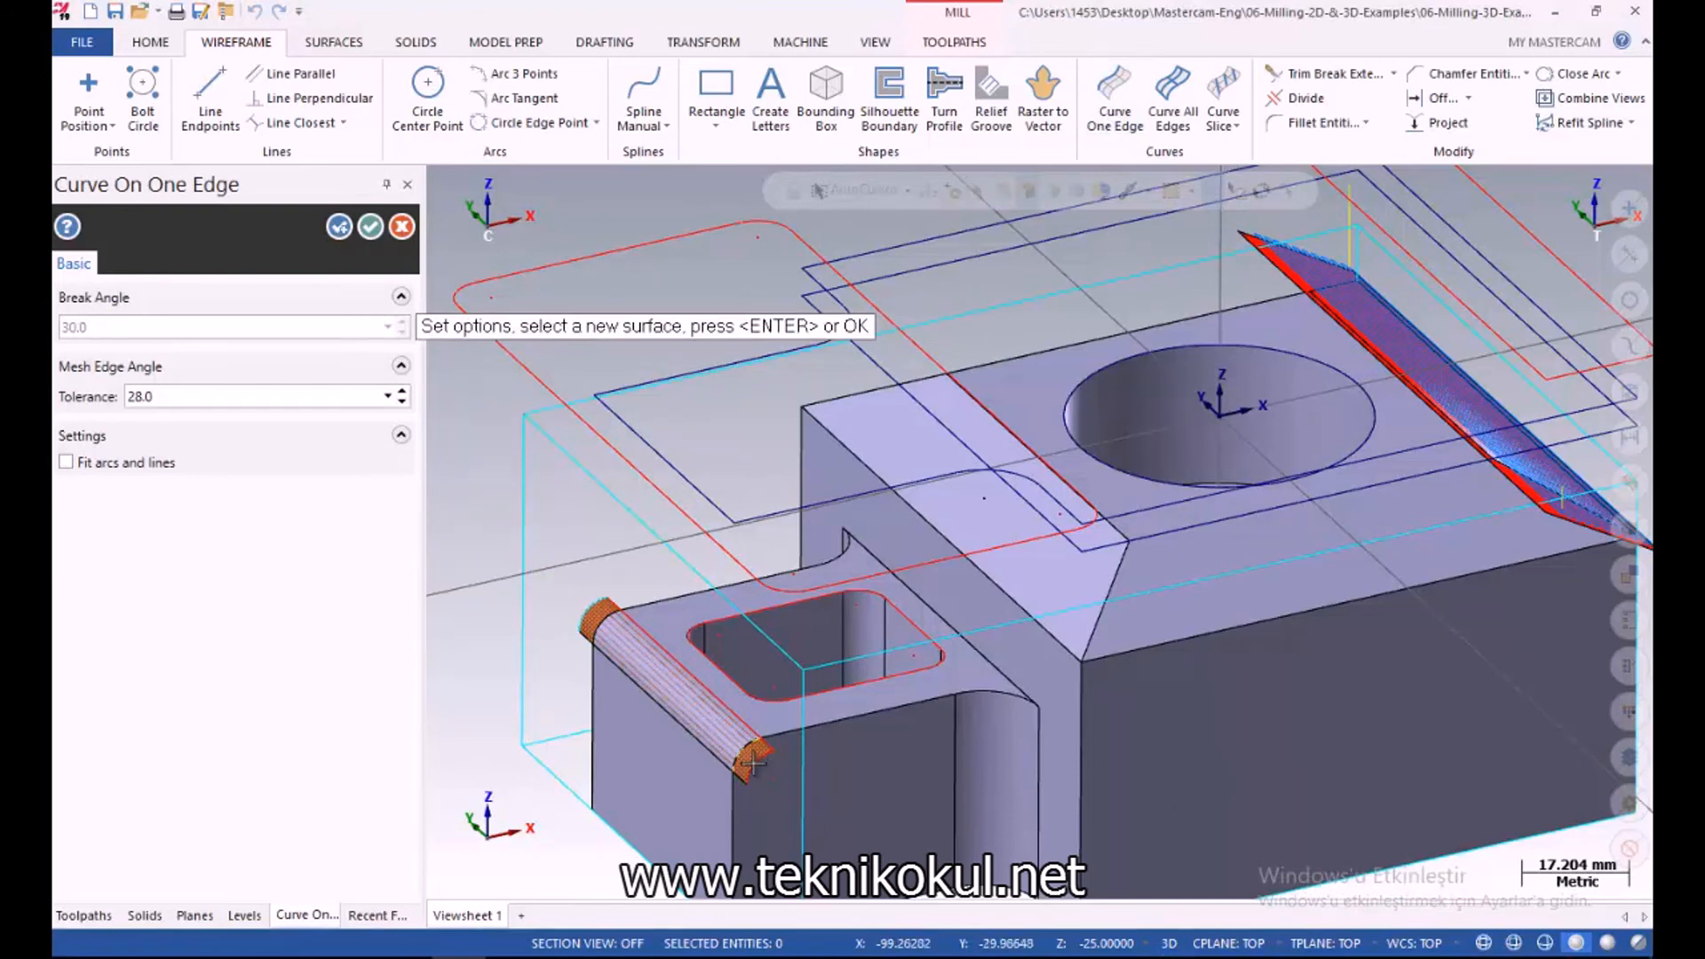
key(Return)
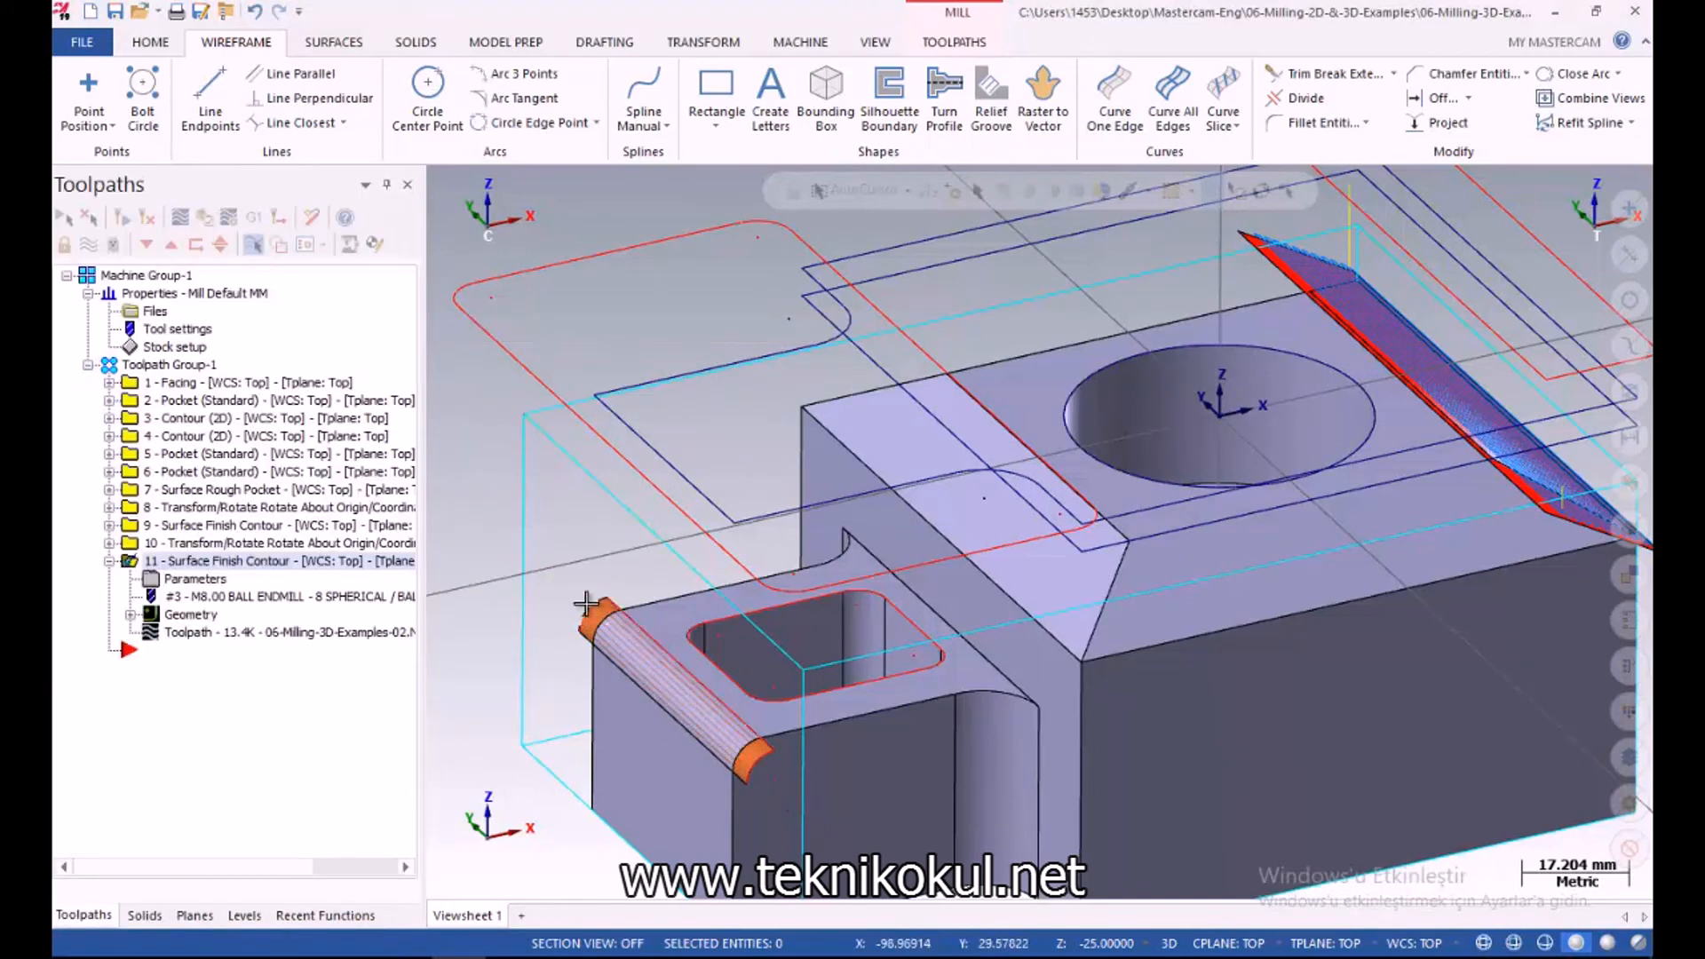
Set the Z construction depth to -15 and draw a 5 × 60 mm rectangle above the fillet between opposite corners of the swept surface
click(1106, 944)
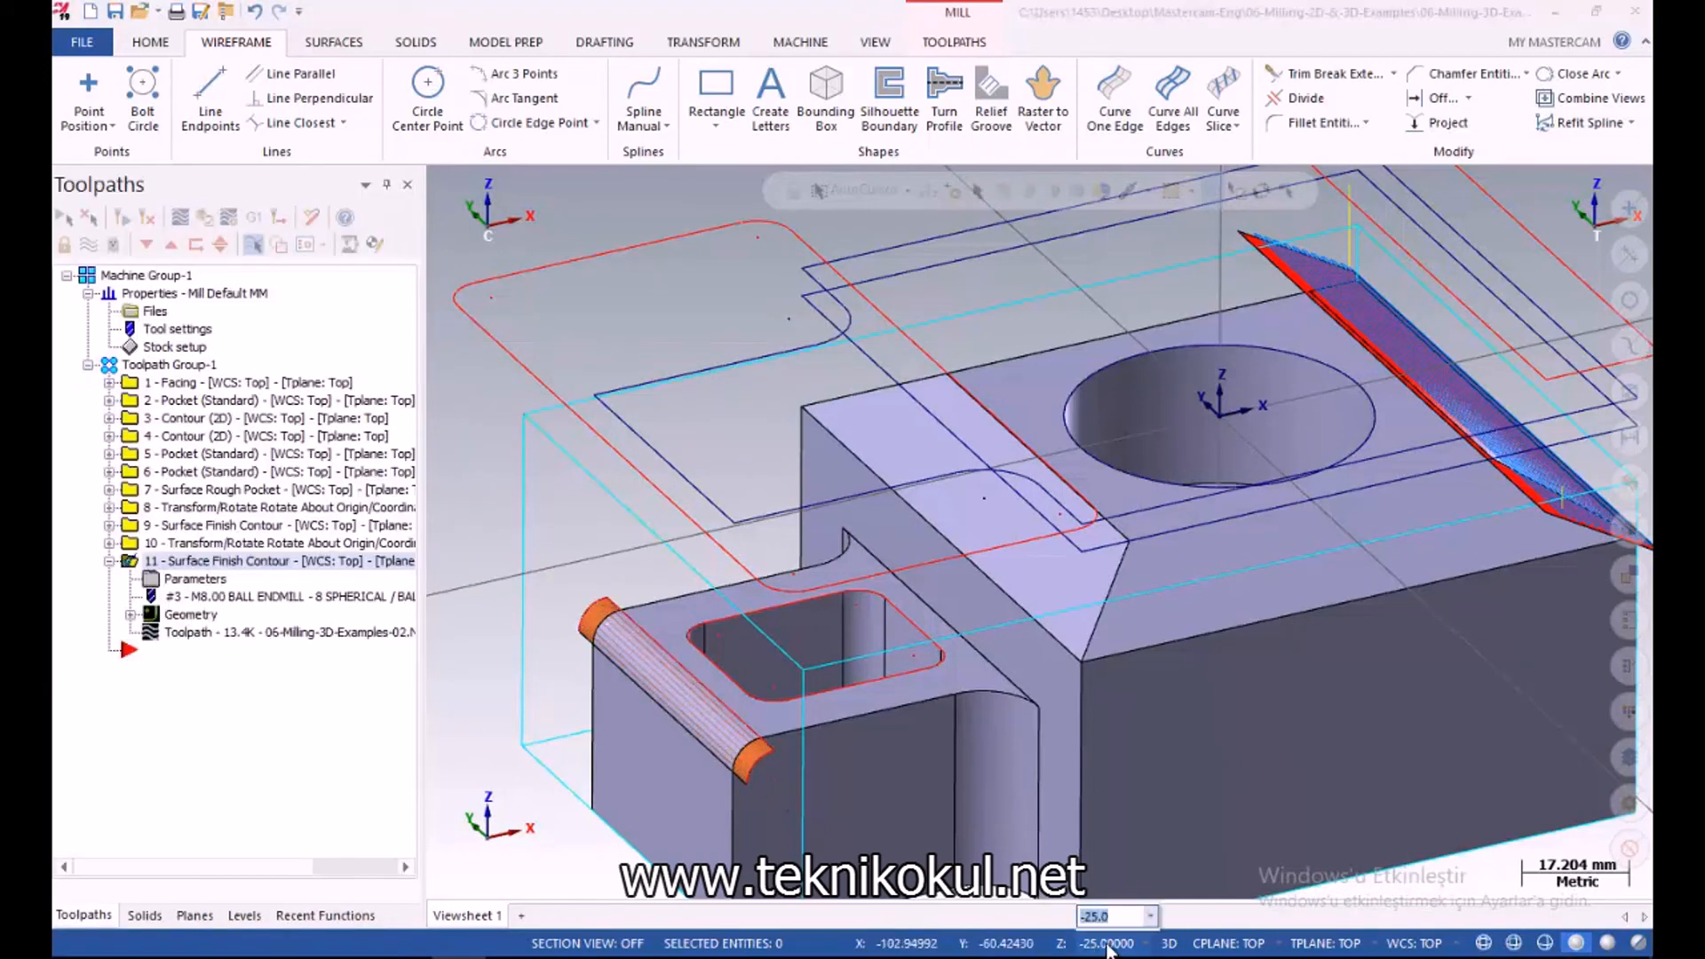
text(-15)
key(Return)
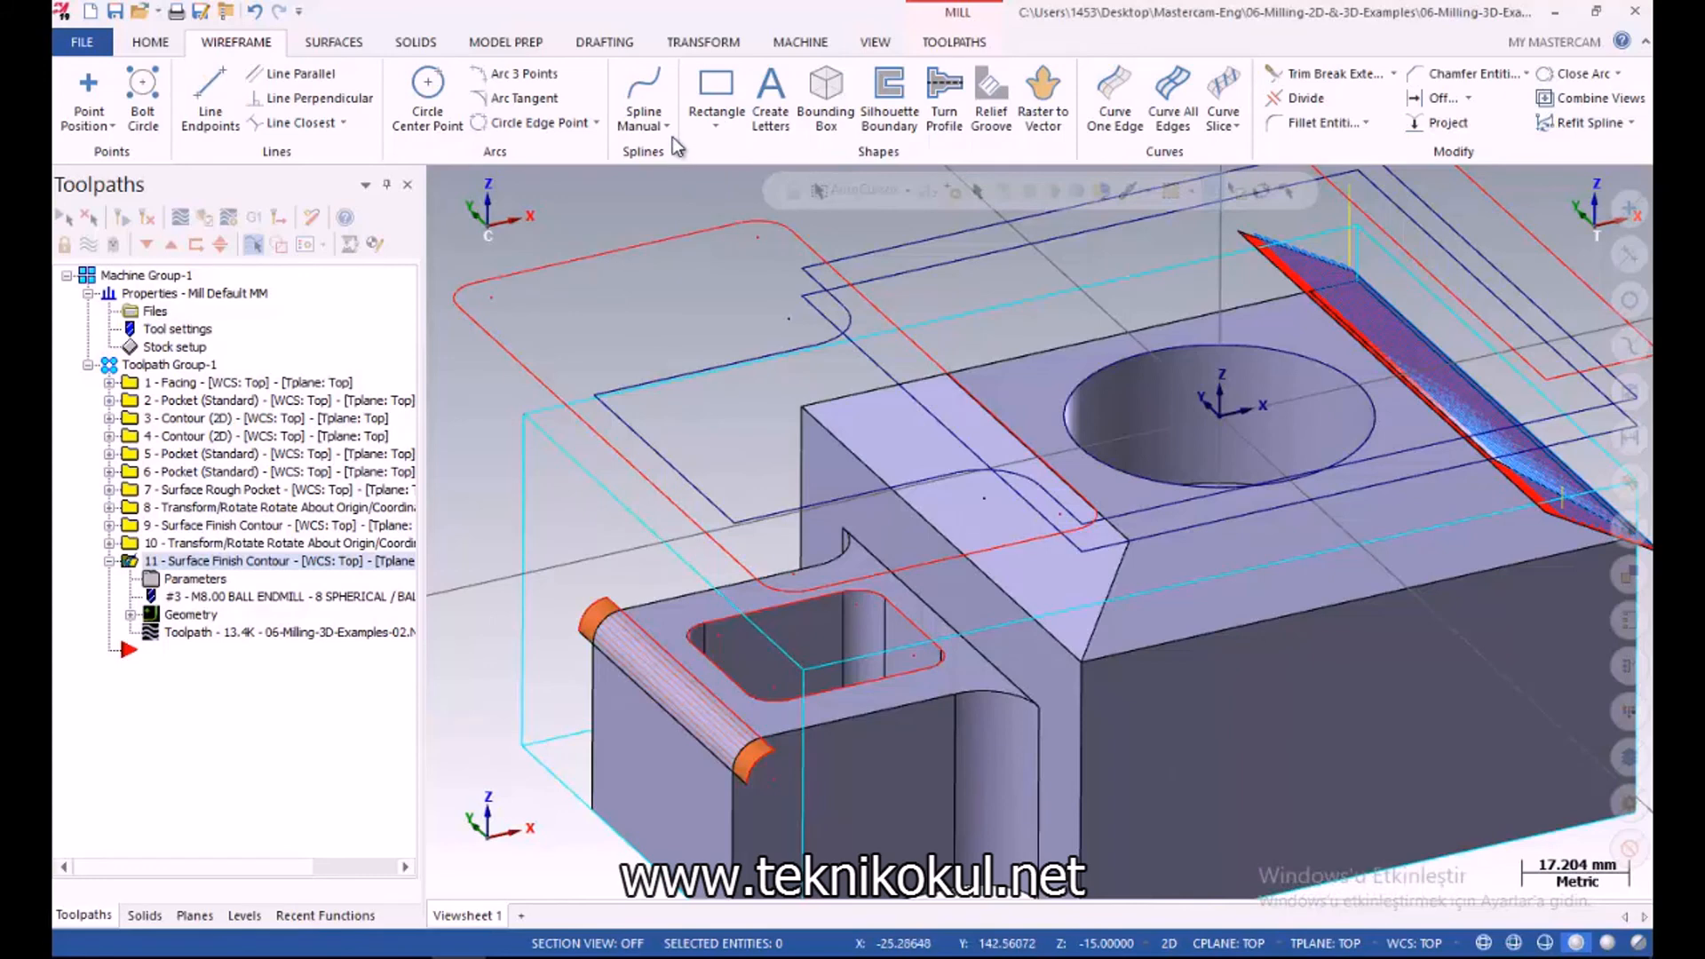
click(716, 87)
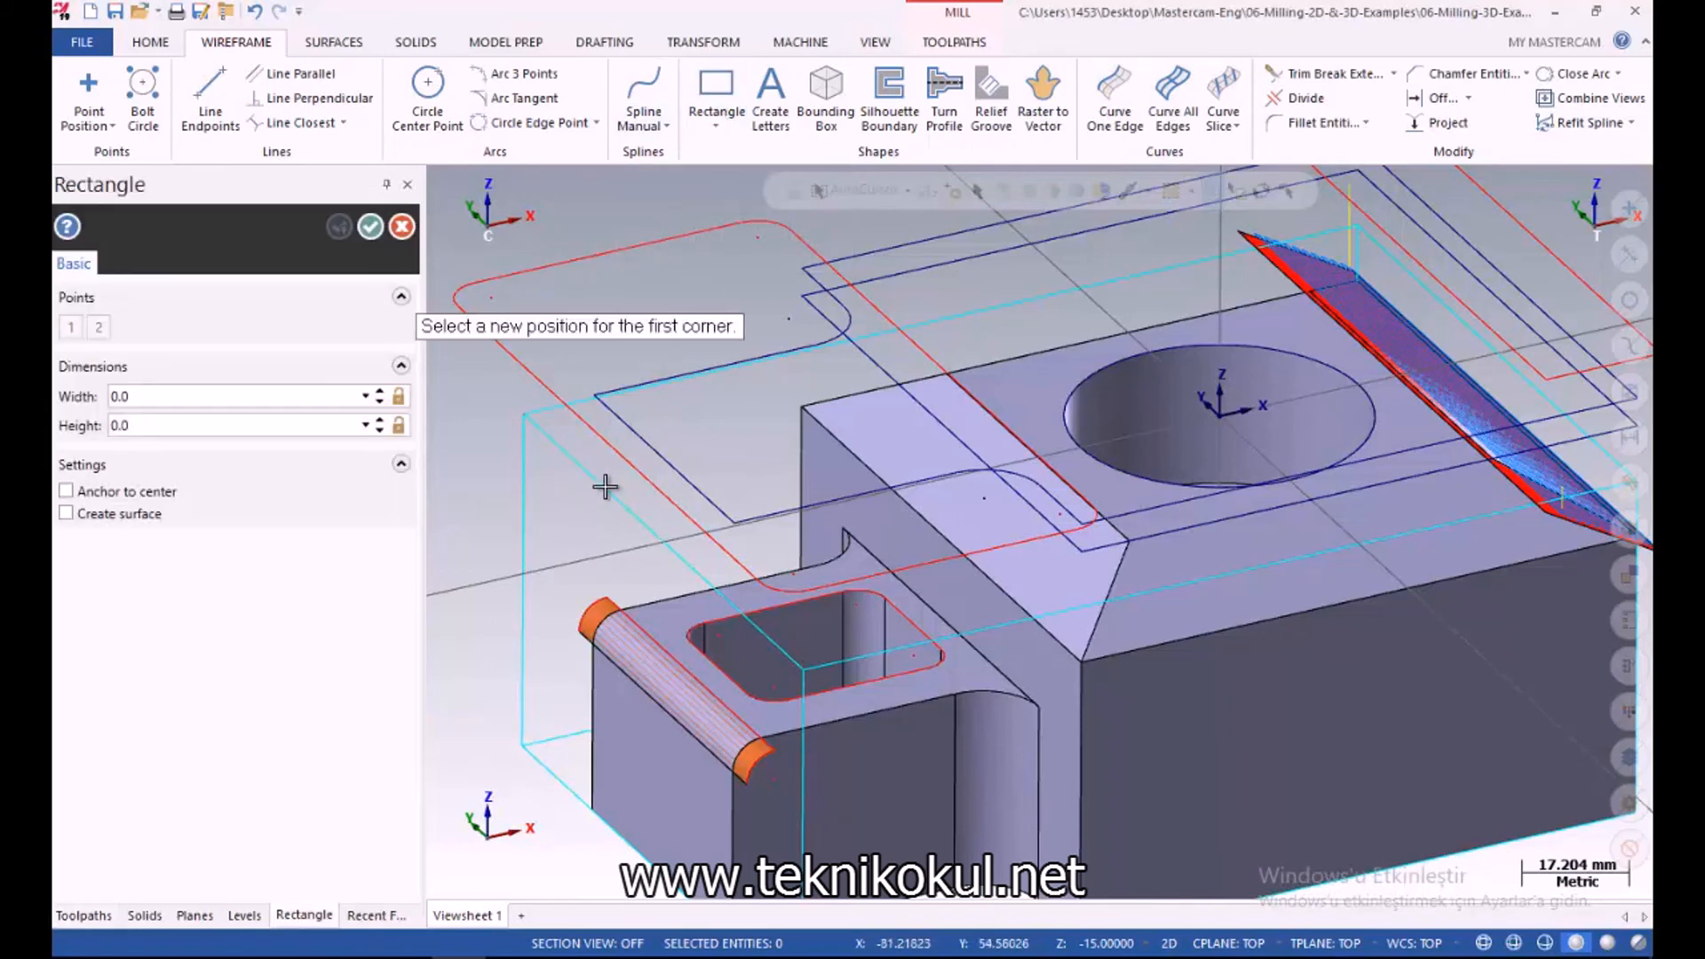
click(607, 602)
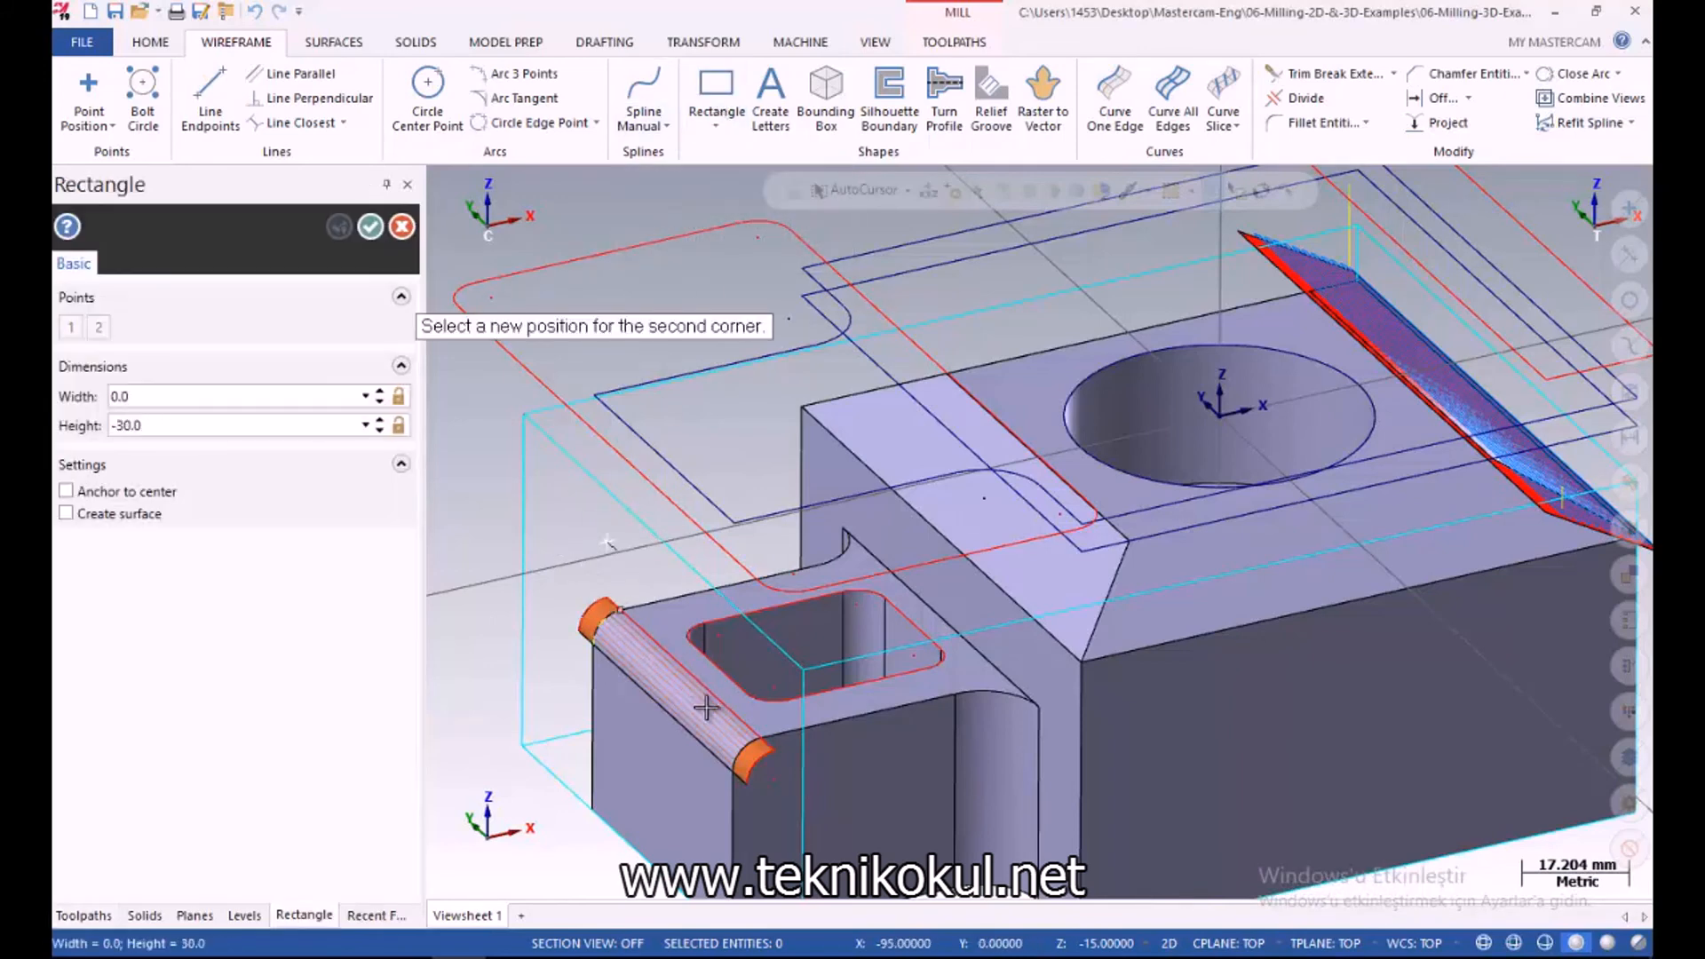
click(750, 781)
click(370, 226)
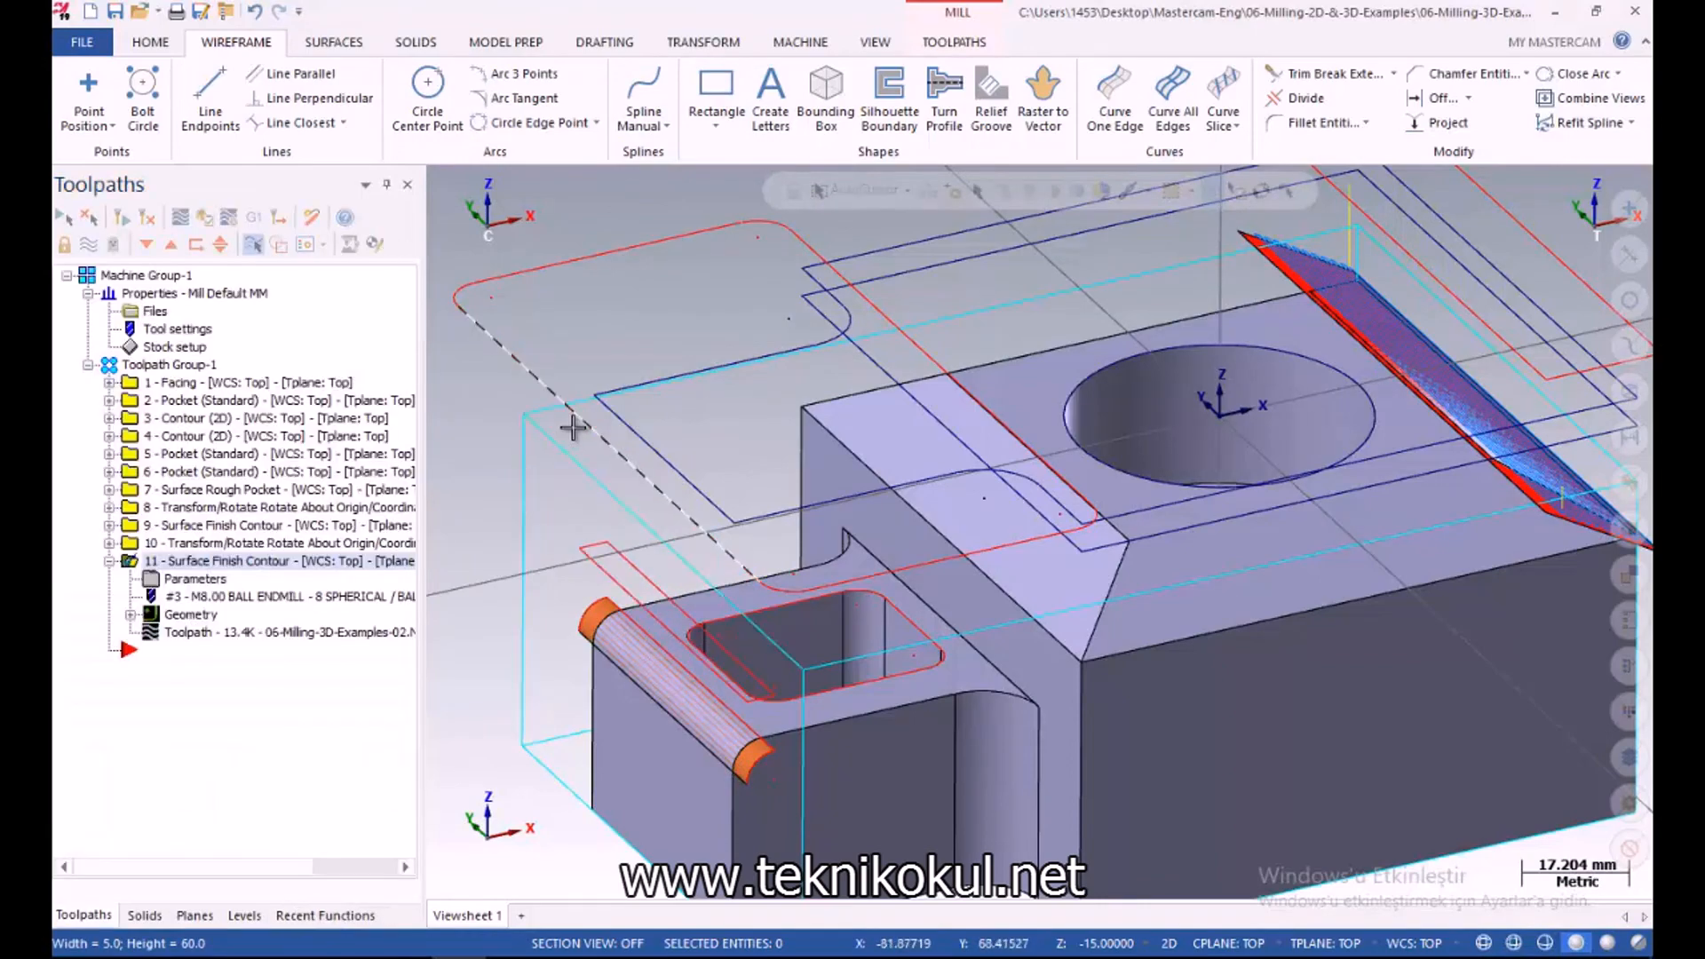
mouse_move(568, 563)
middle_down()
mouse_move(560, 525)
mouse_move(571, 560)
middle_up()
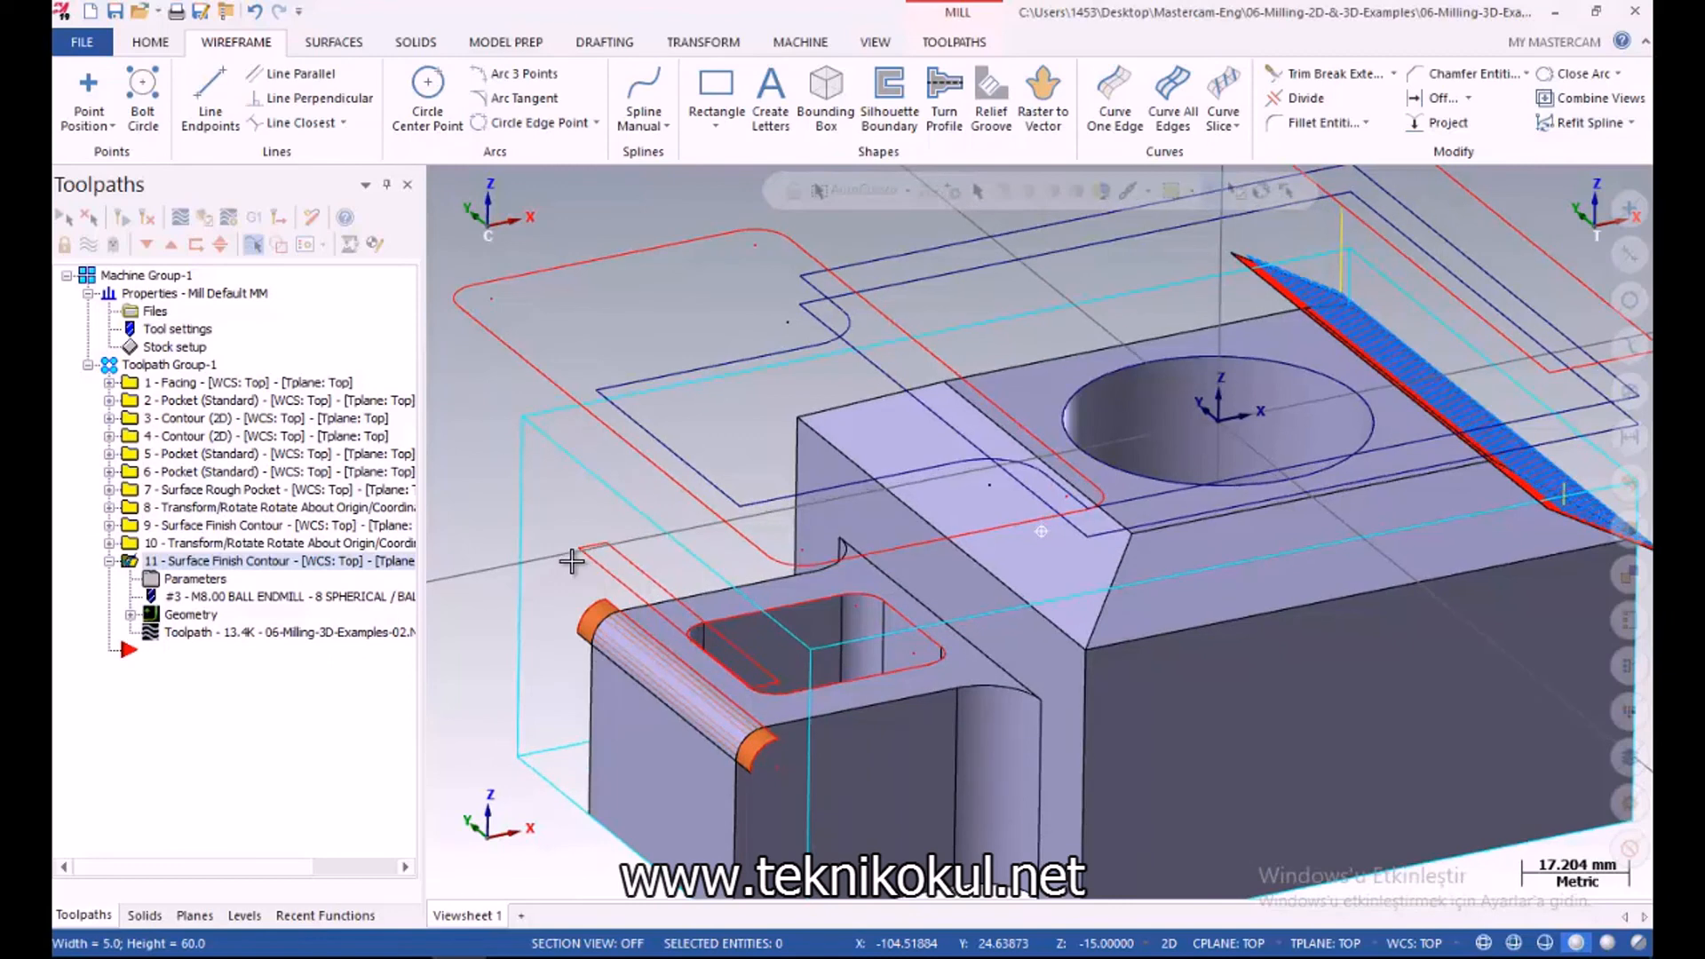
click(210, 98)
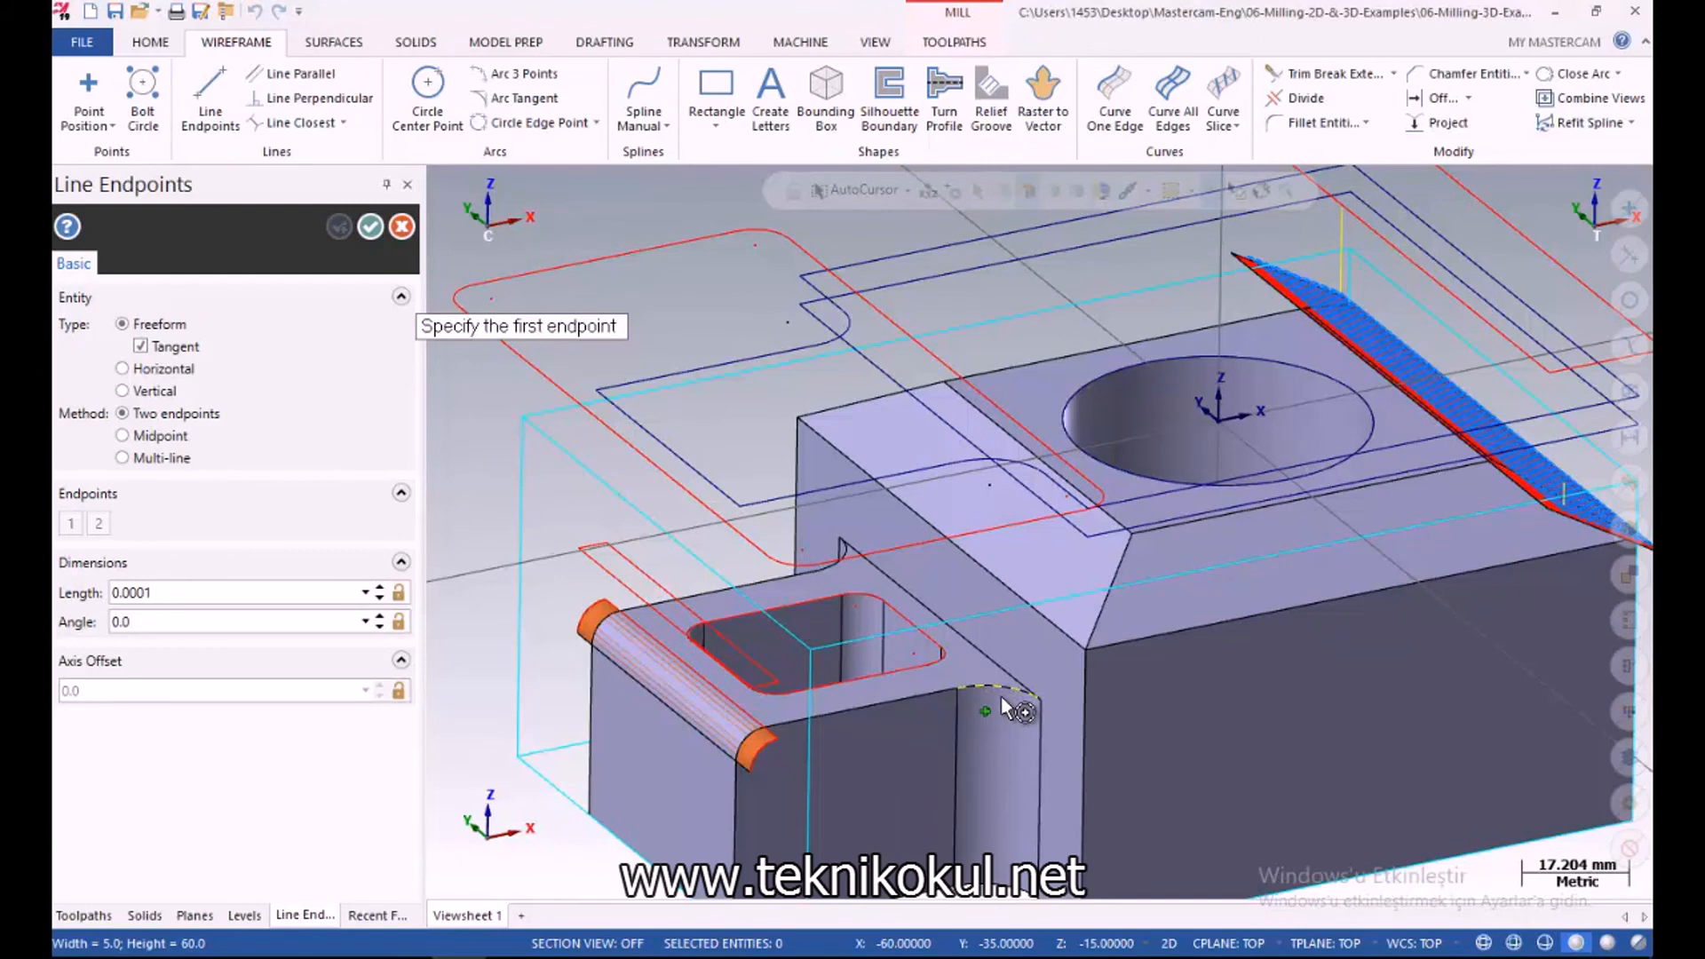
key(Escape)
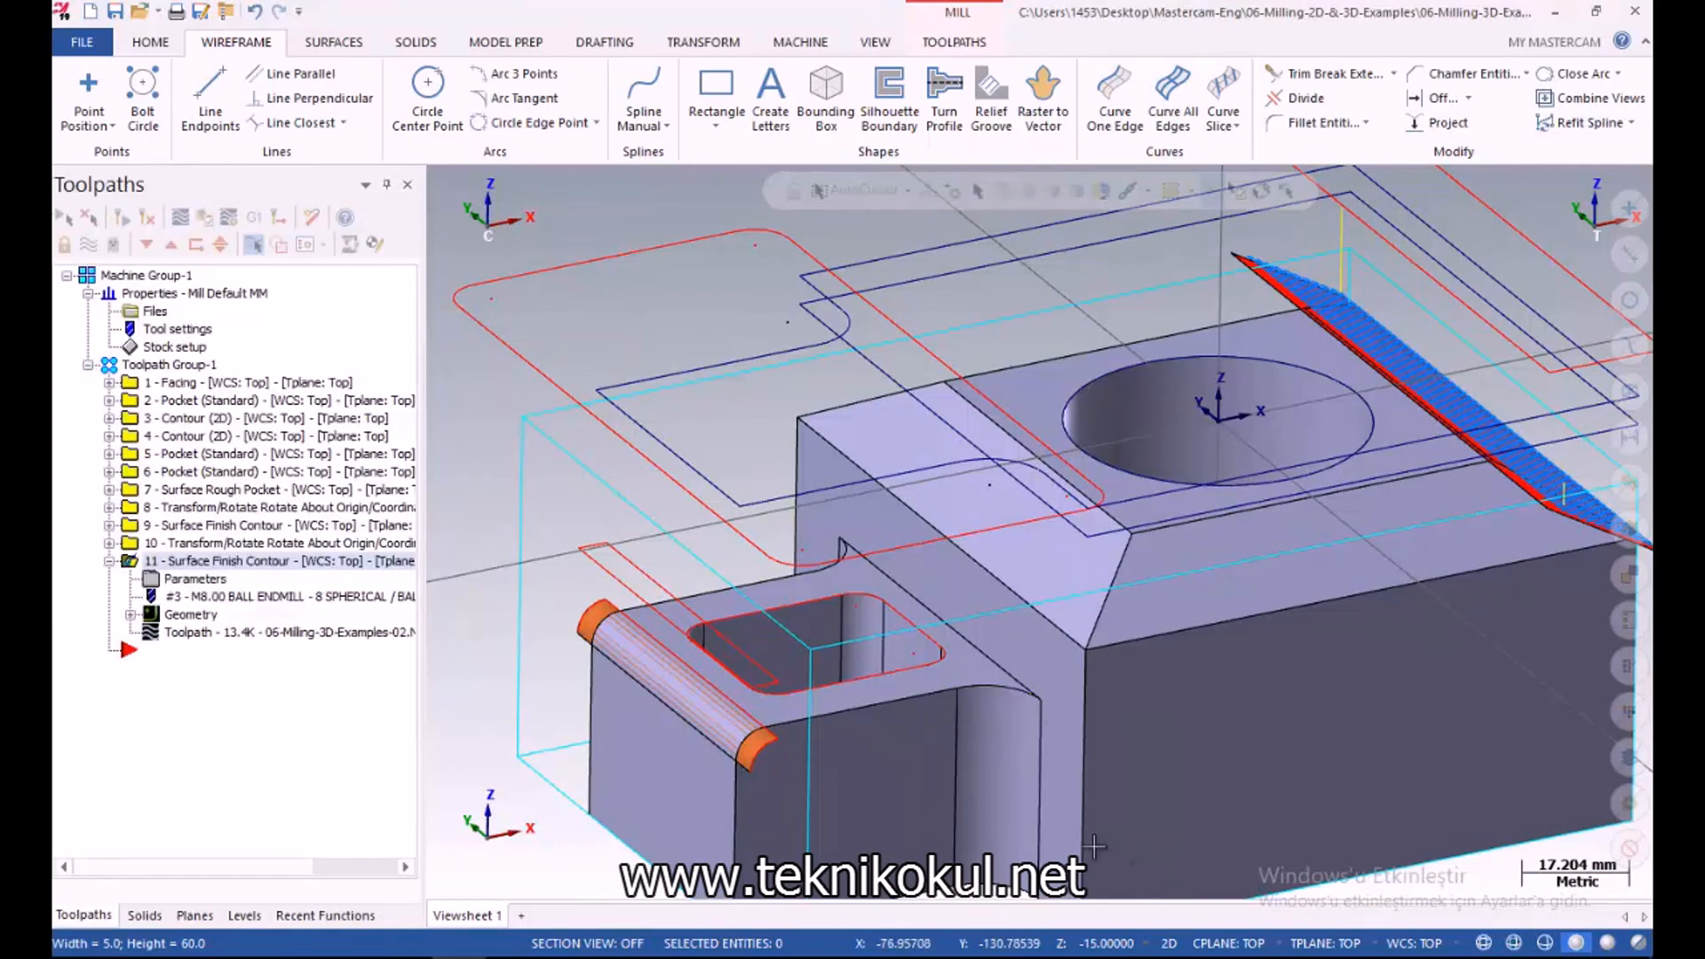
click(334, 42)
click(250, 45)
click(1117, 87)
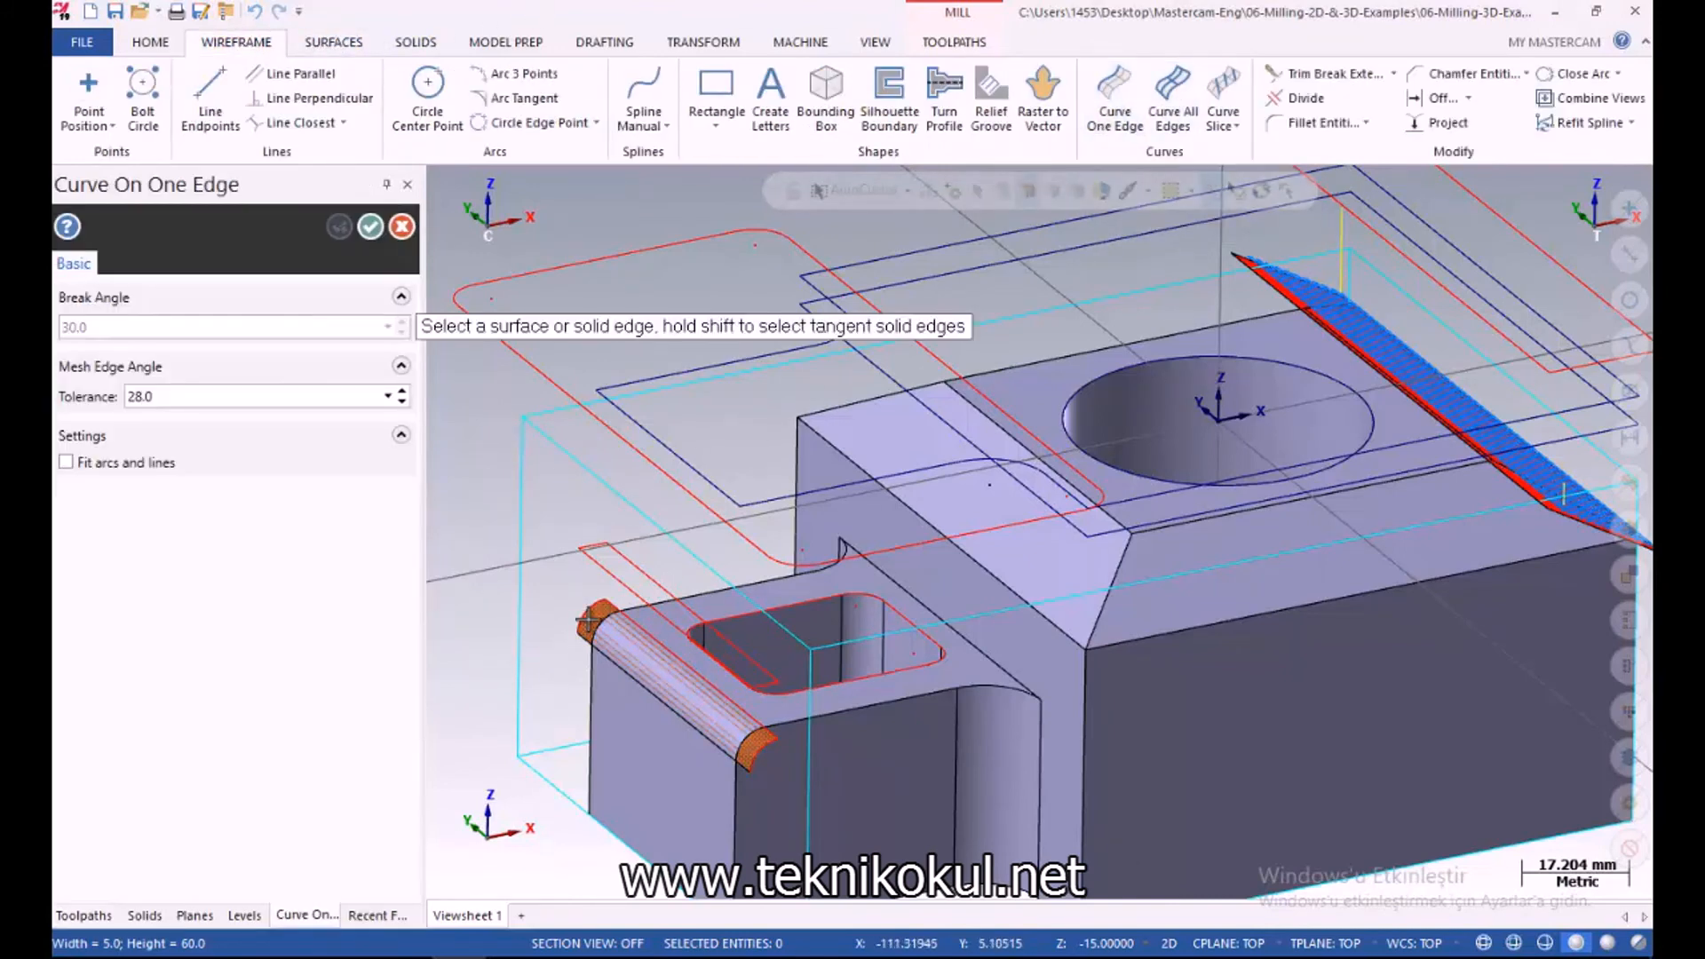
click(577, 657)
click(568, 668)
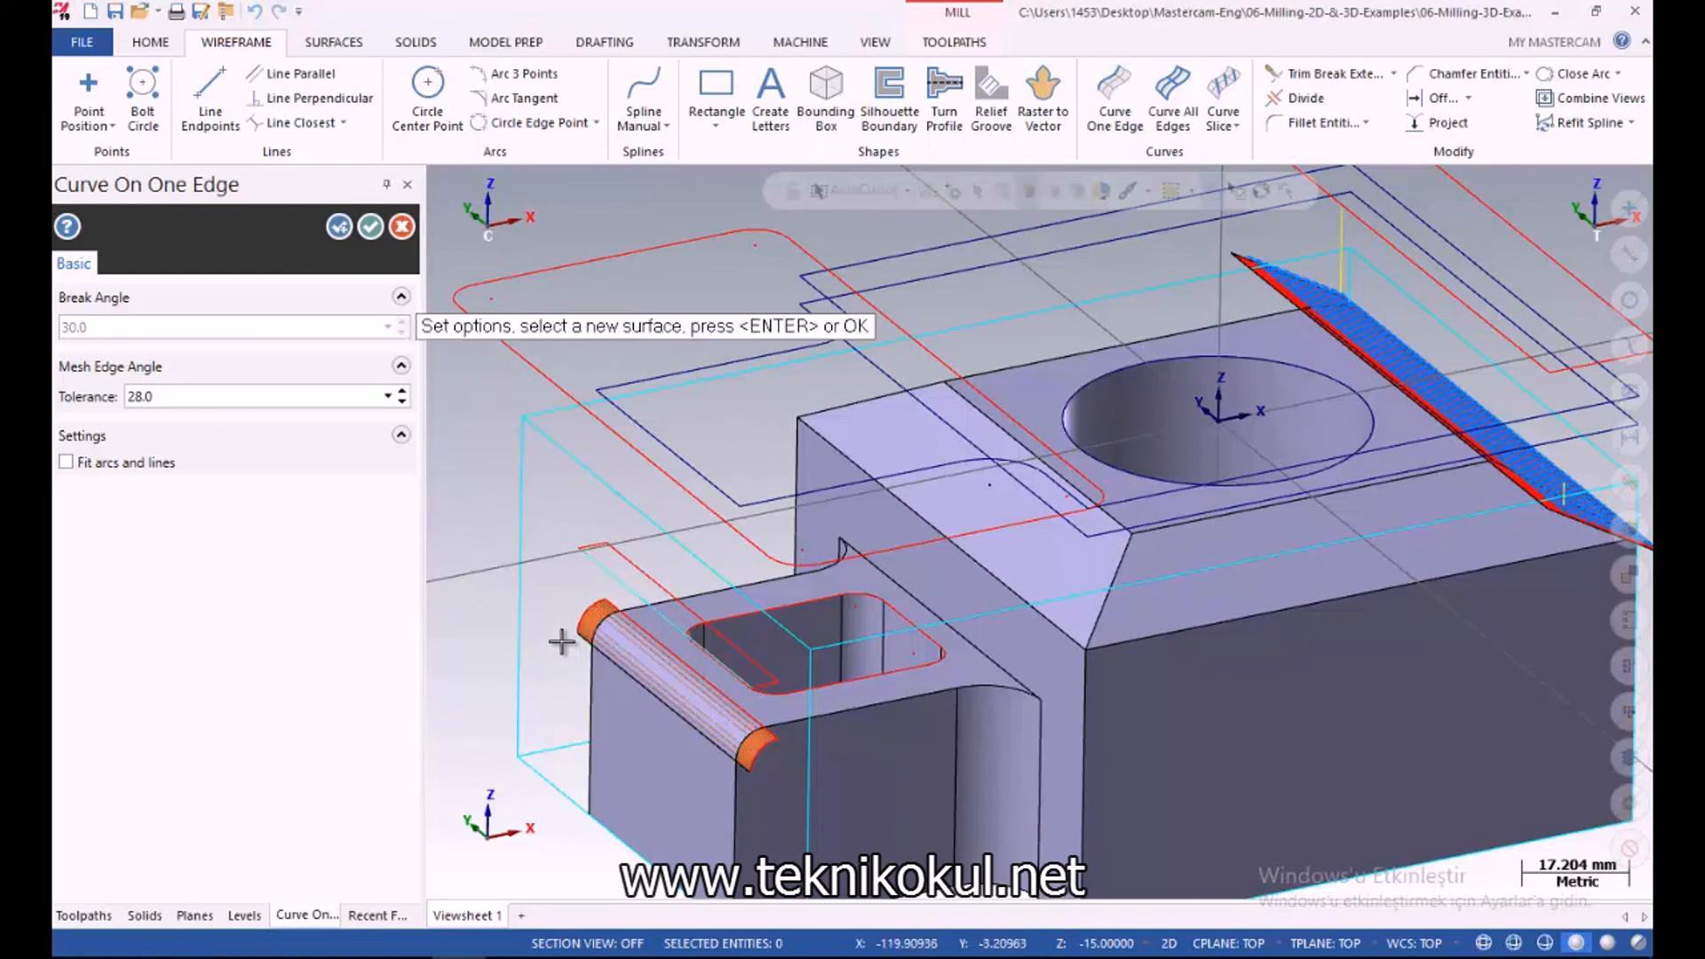
click(402, 226)
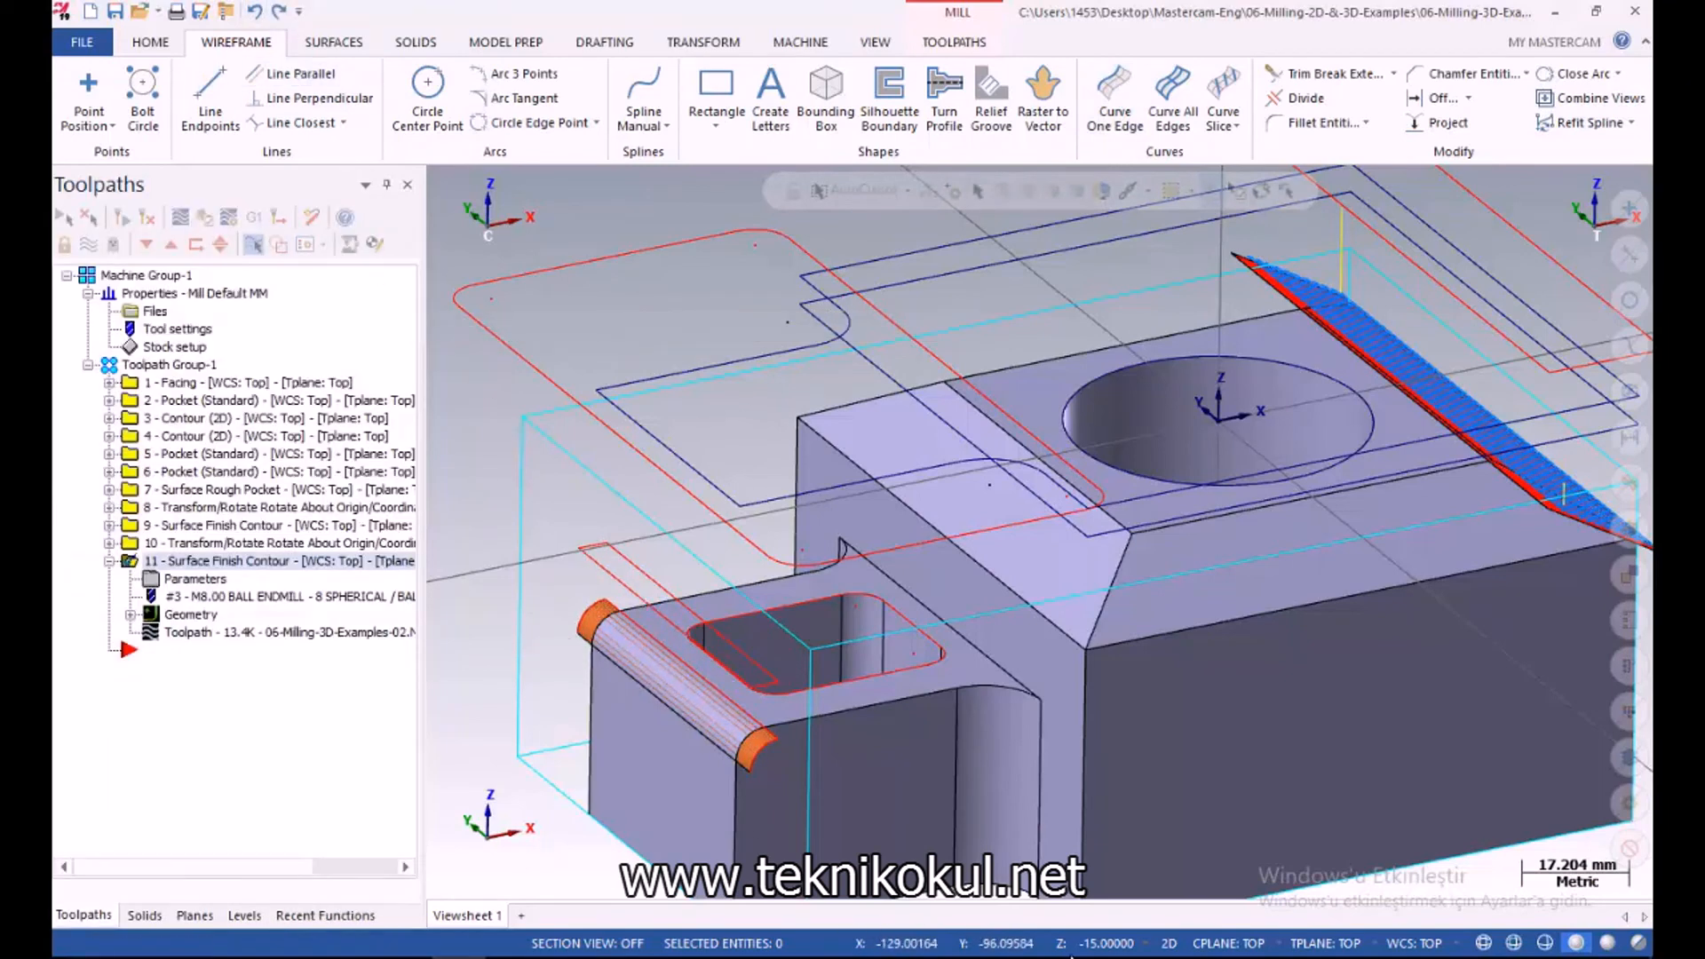
Create a curve on the lower long edge of the swept surface in 3D construction mode
click(1115, 94)
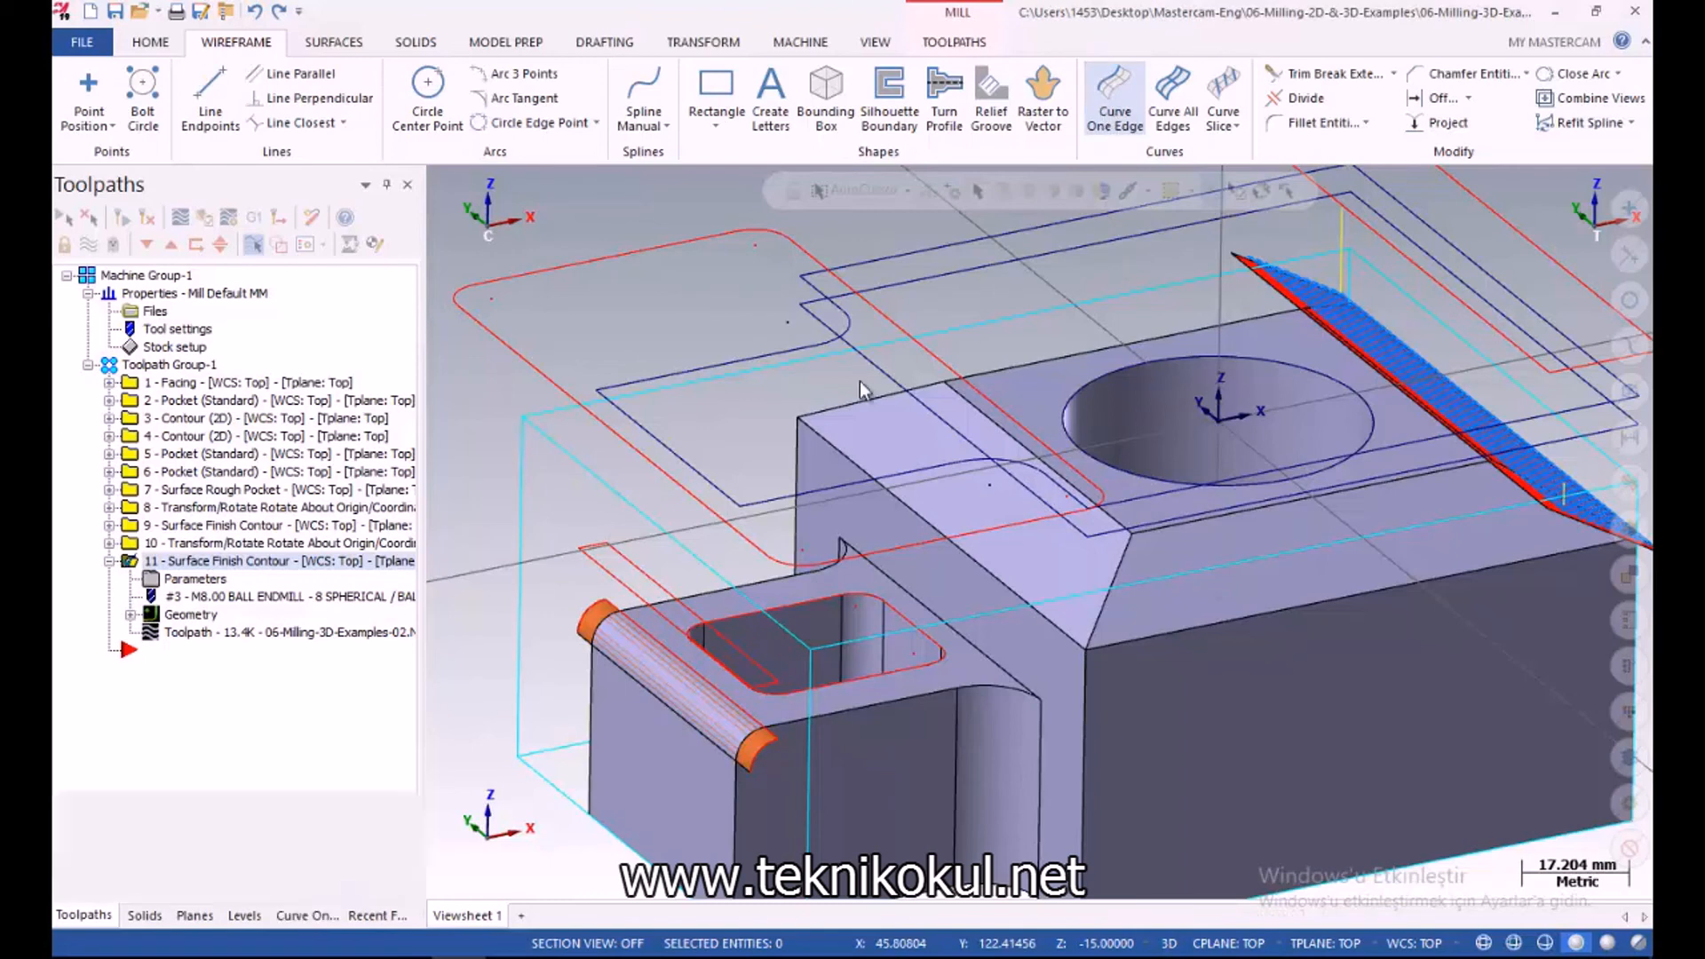
click(596, 626)
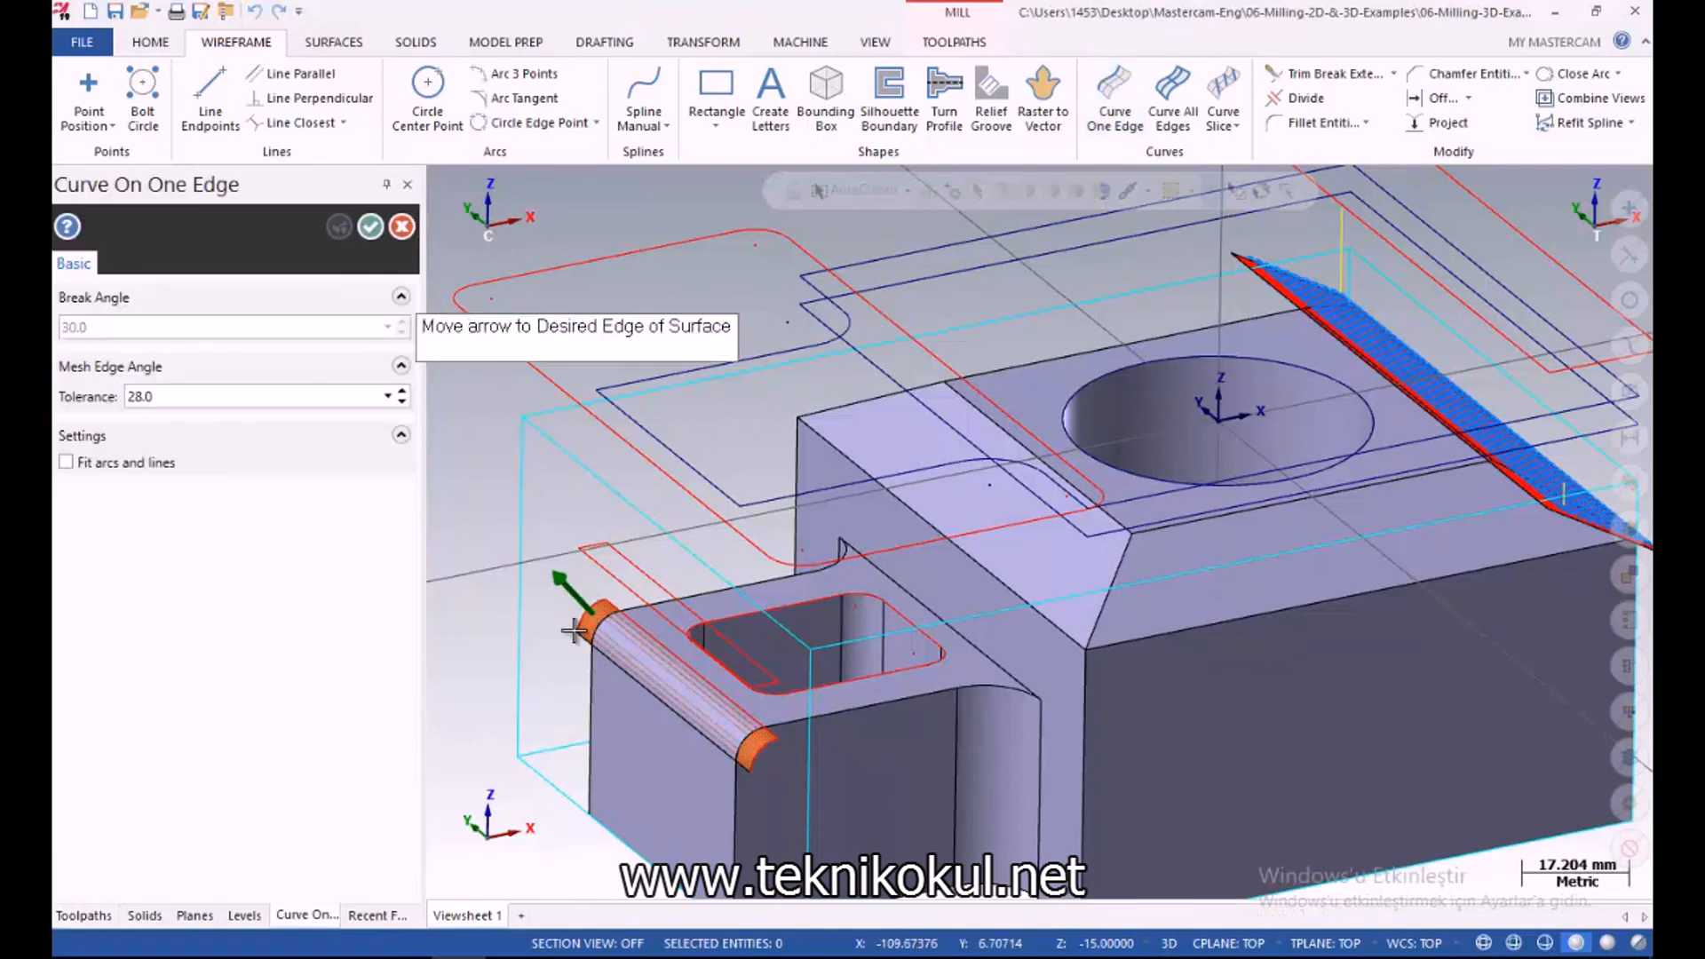
click(565, 669)
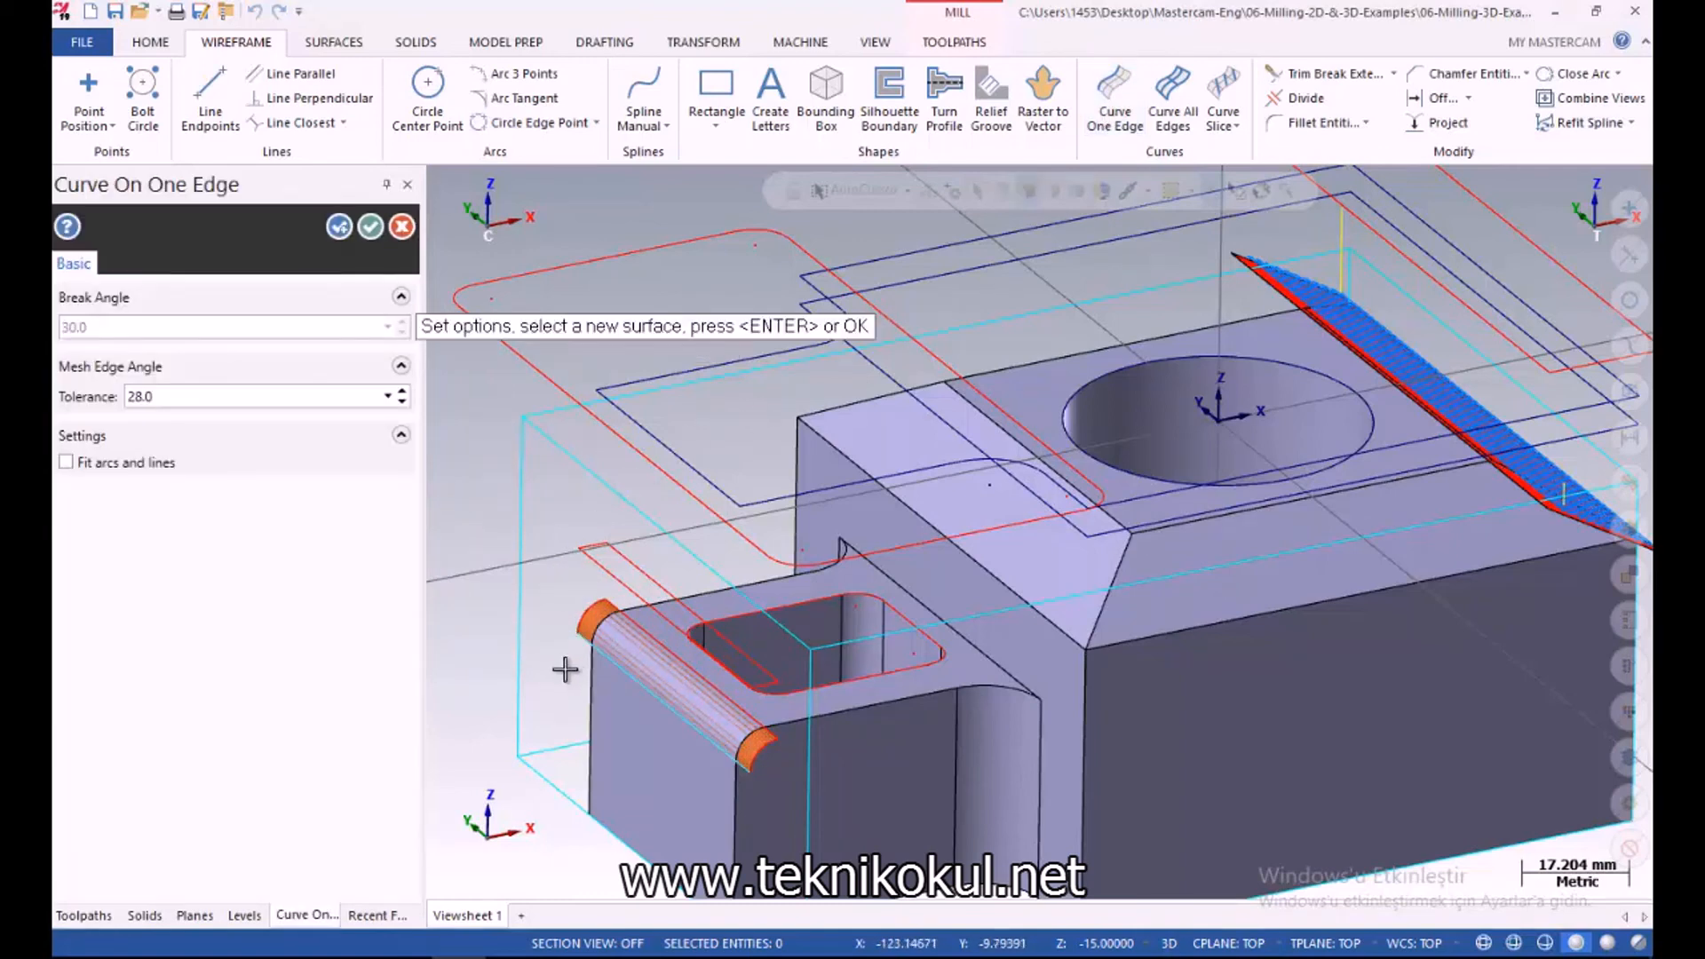
click(372, 228)
Start a draft surface from the curve on the swept surface's lower long edge, with a length of -5 mm
click(330, 46)
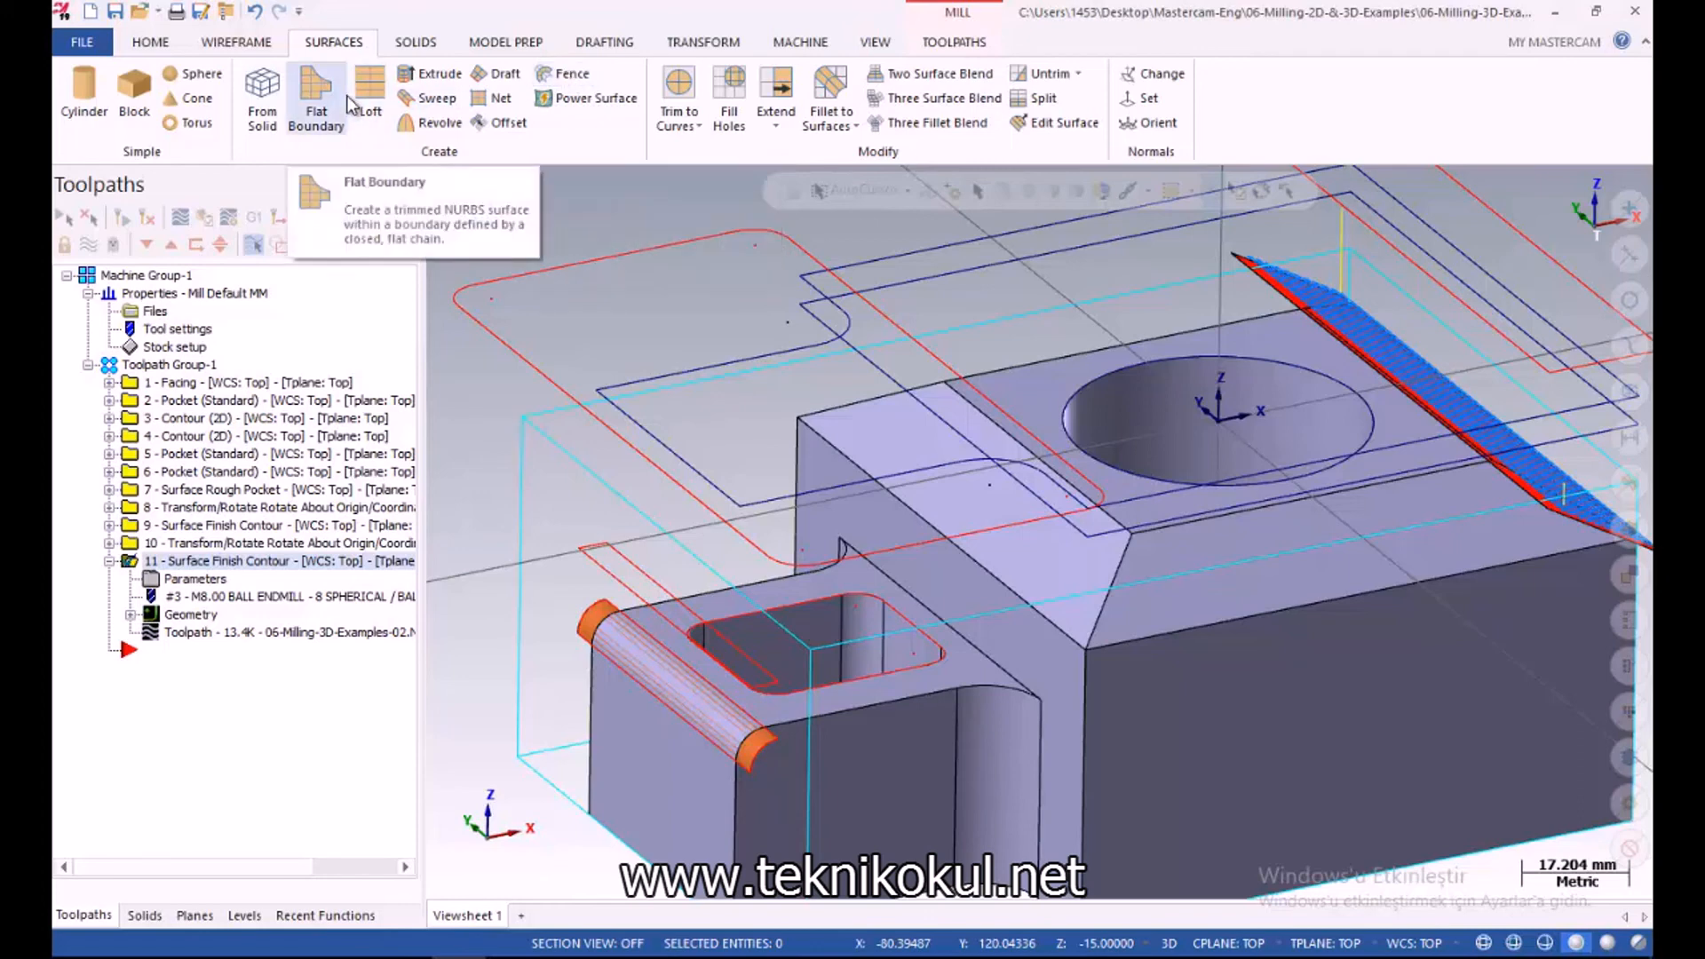
click(498, 75)
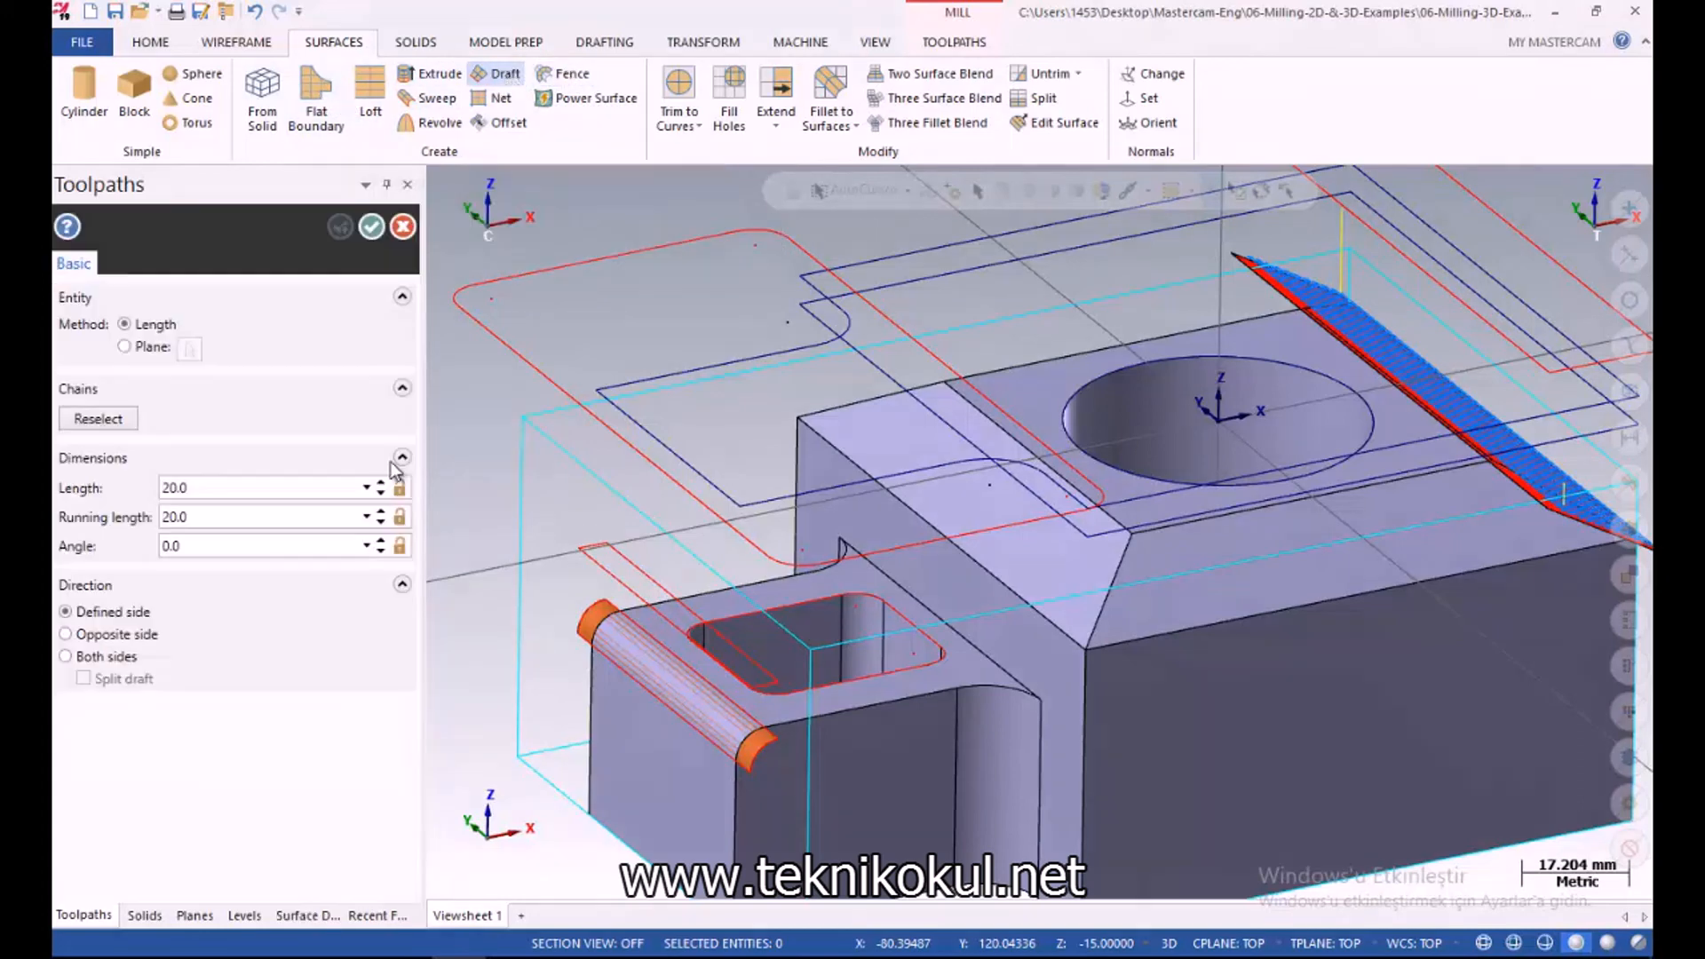
click(187, 462)
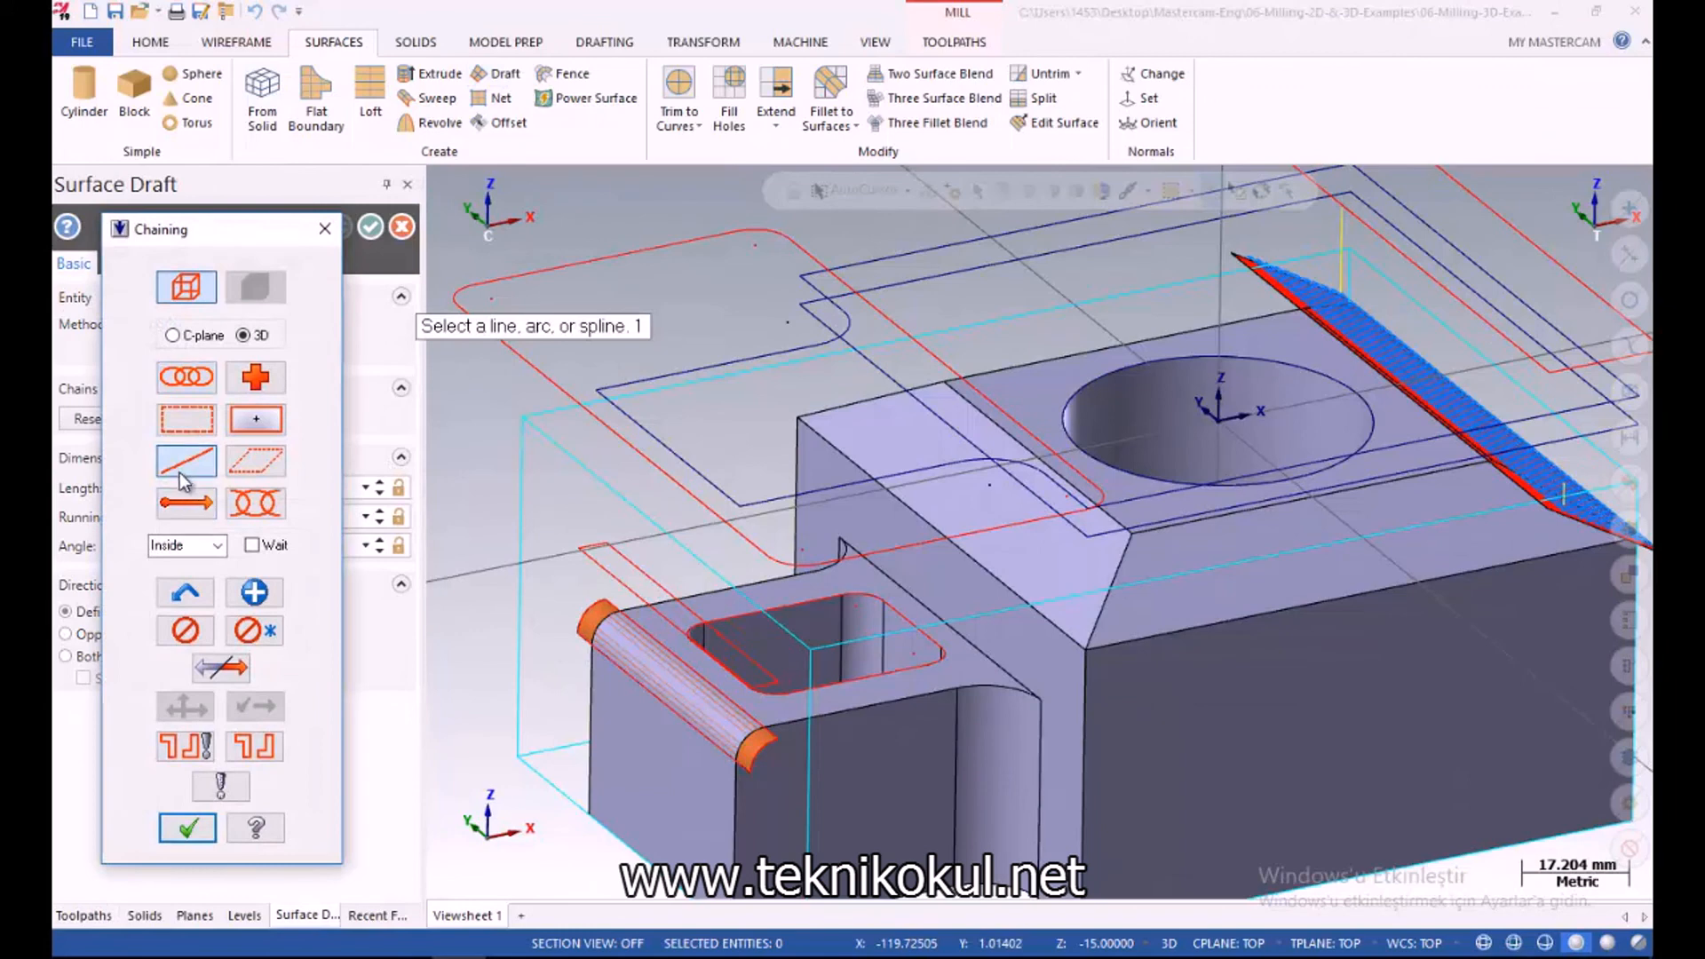
click(572, 645)
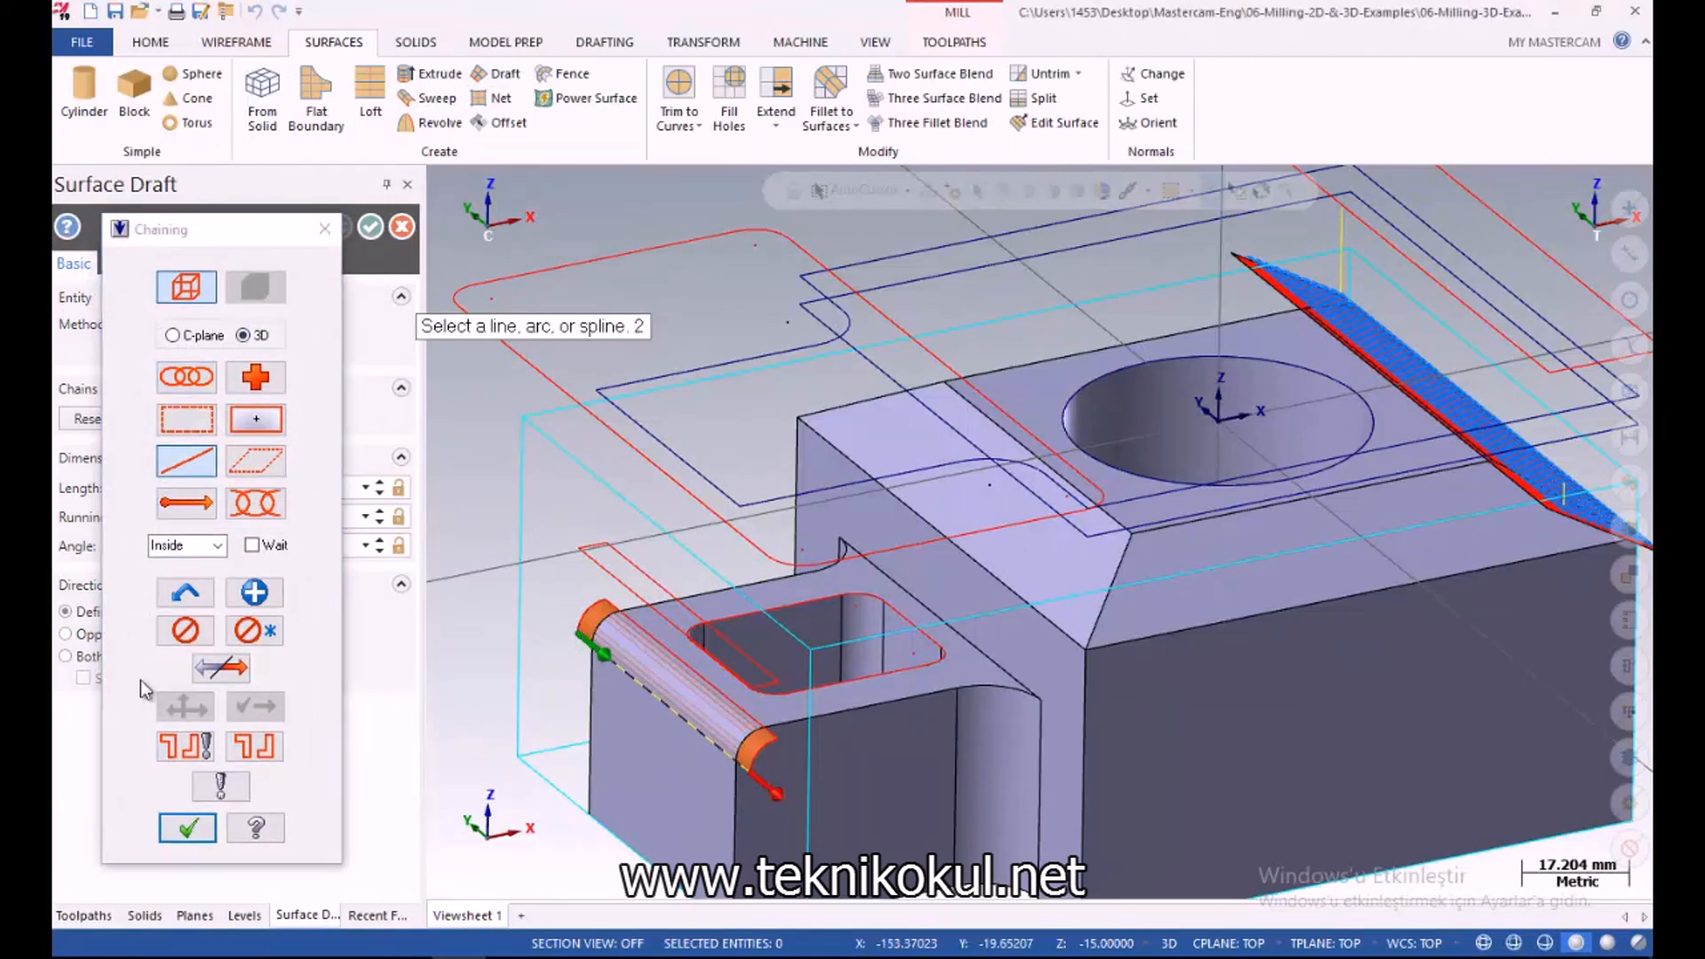
click(188, 828)
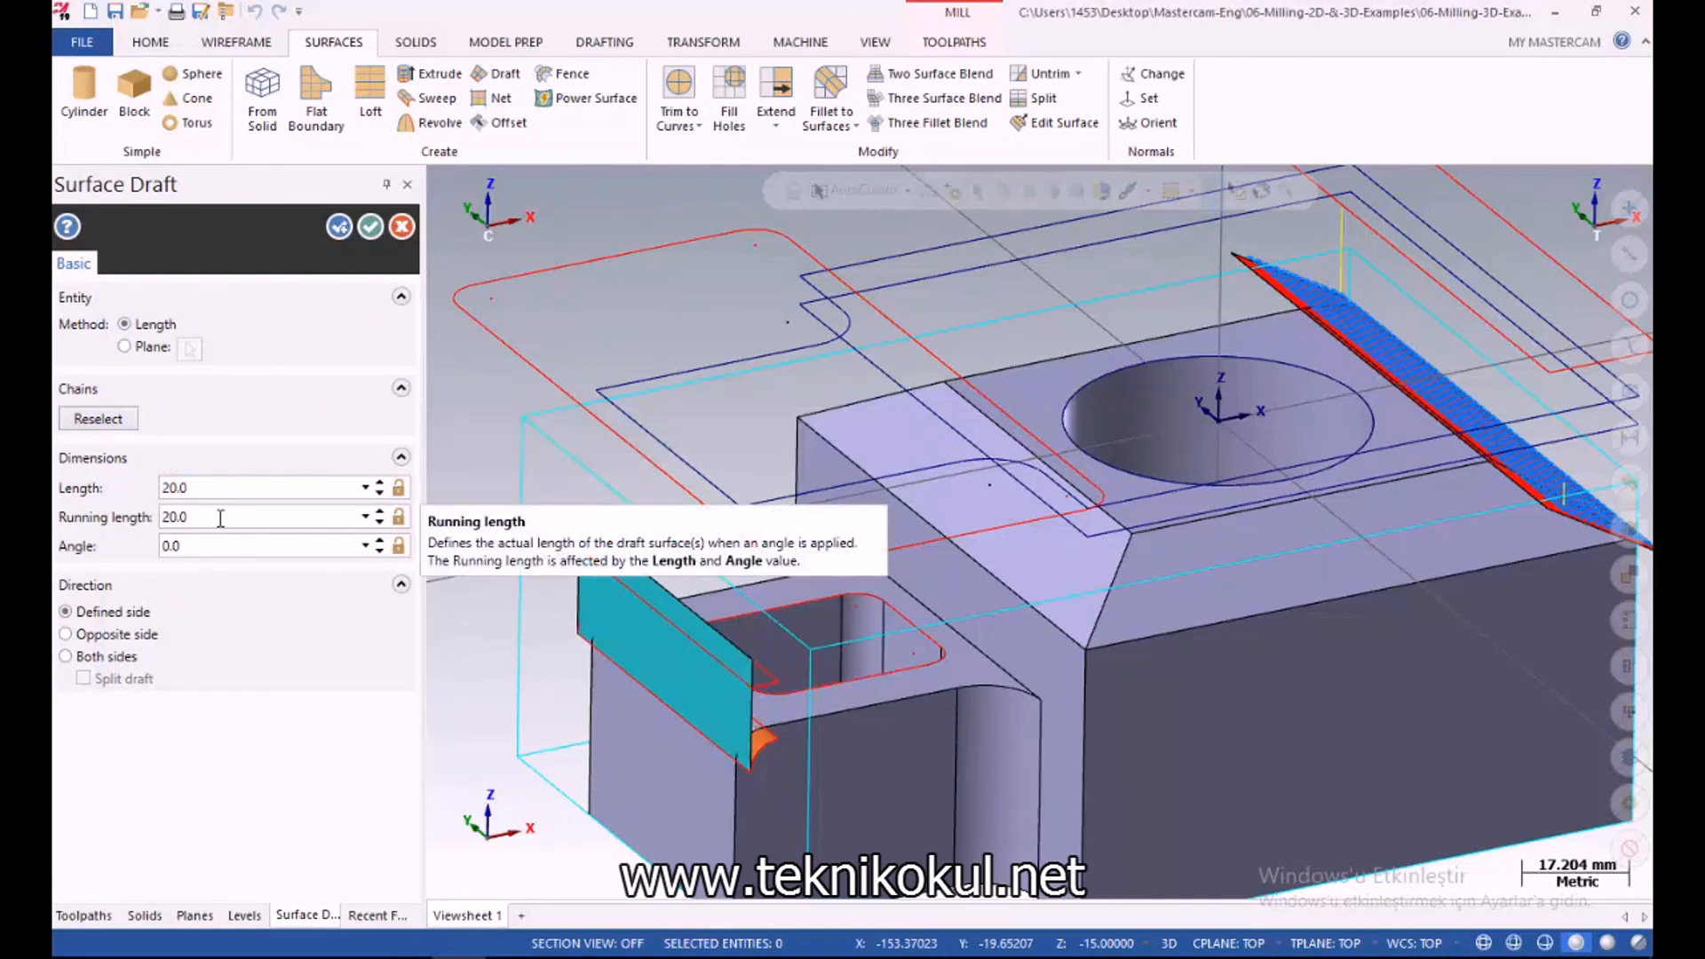
mouse_move(654, 723)
middle_down()
mouse_move(598, 674)
mouse_move(666, 722)
middle_up()
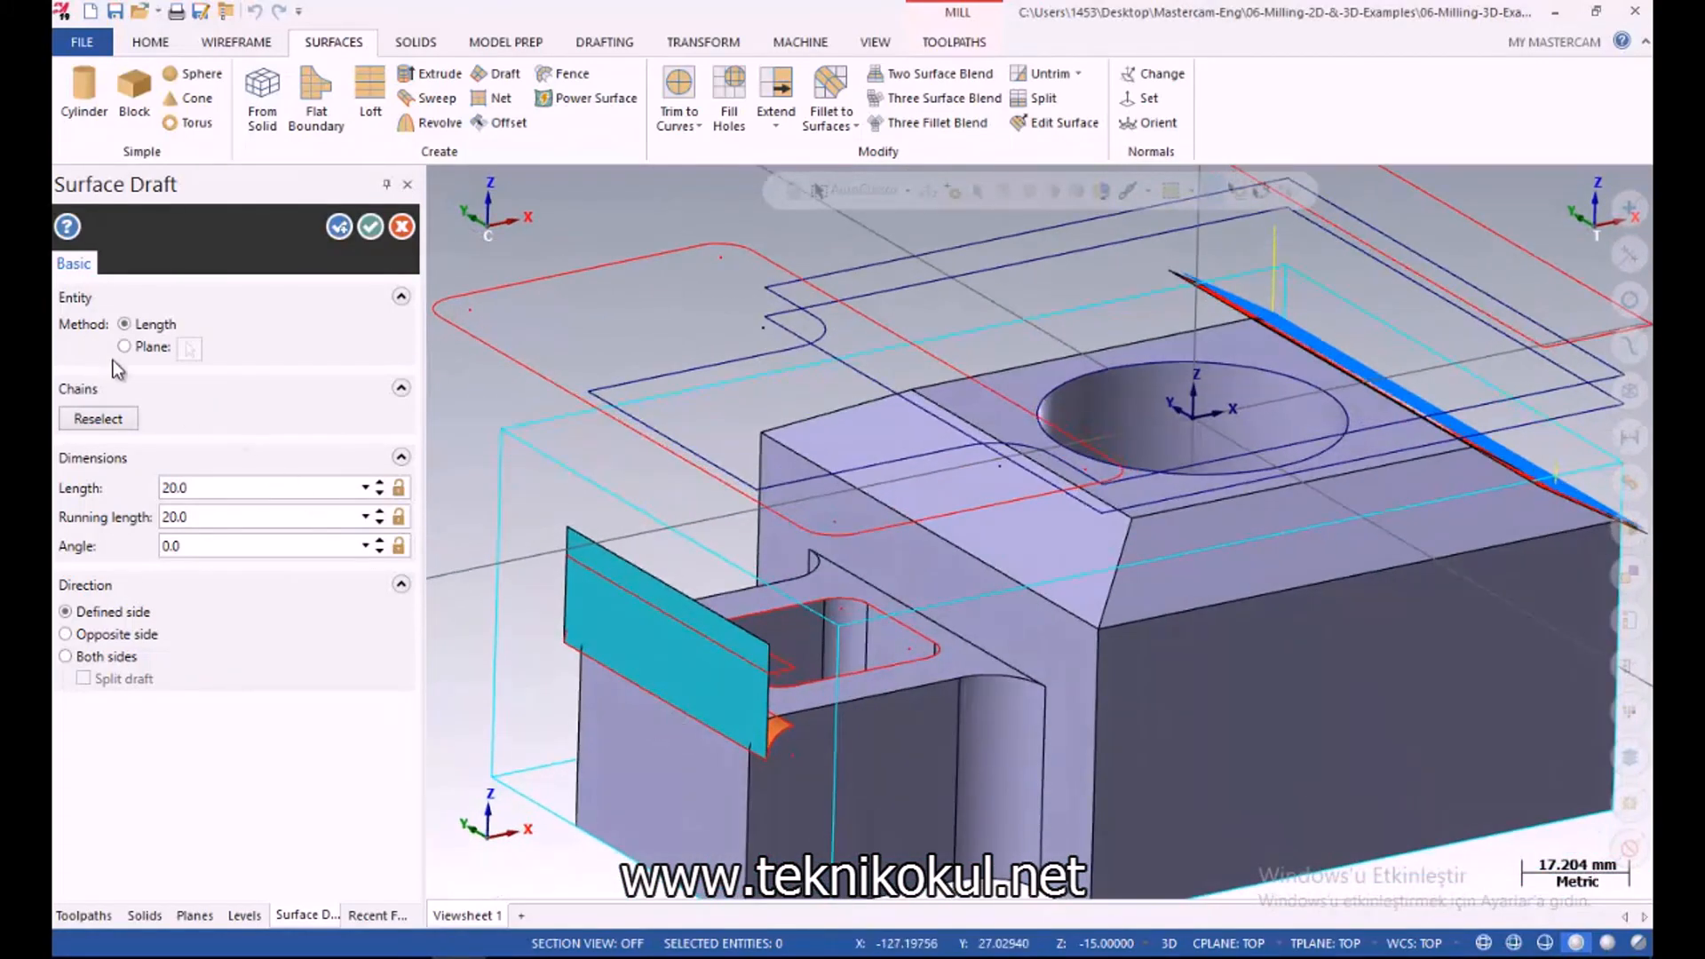
double_click(203, 494)
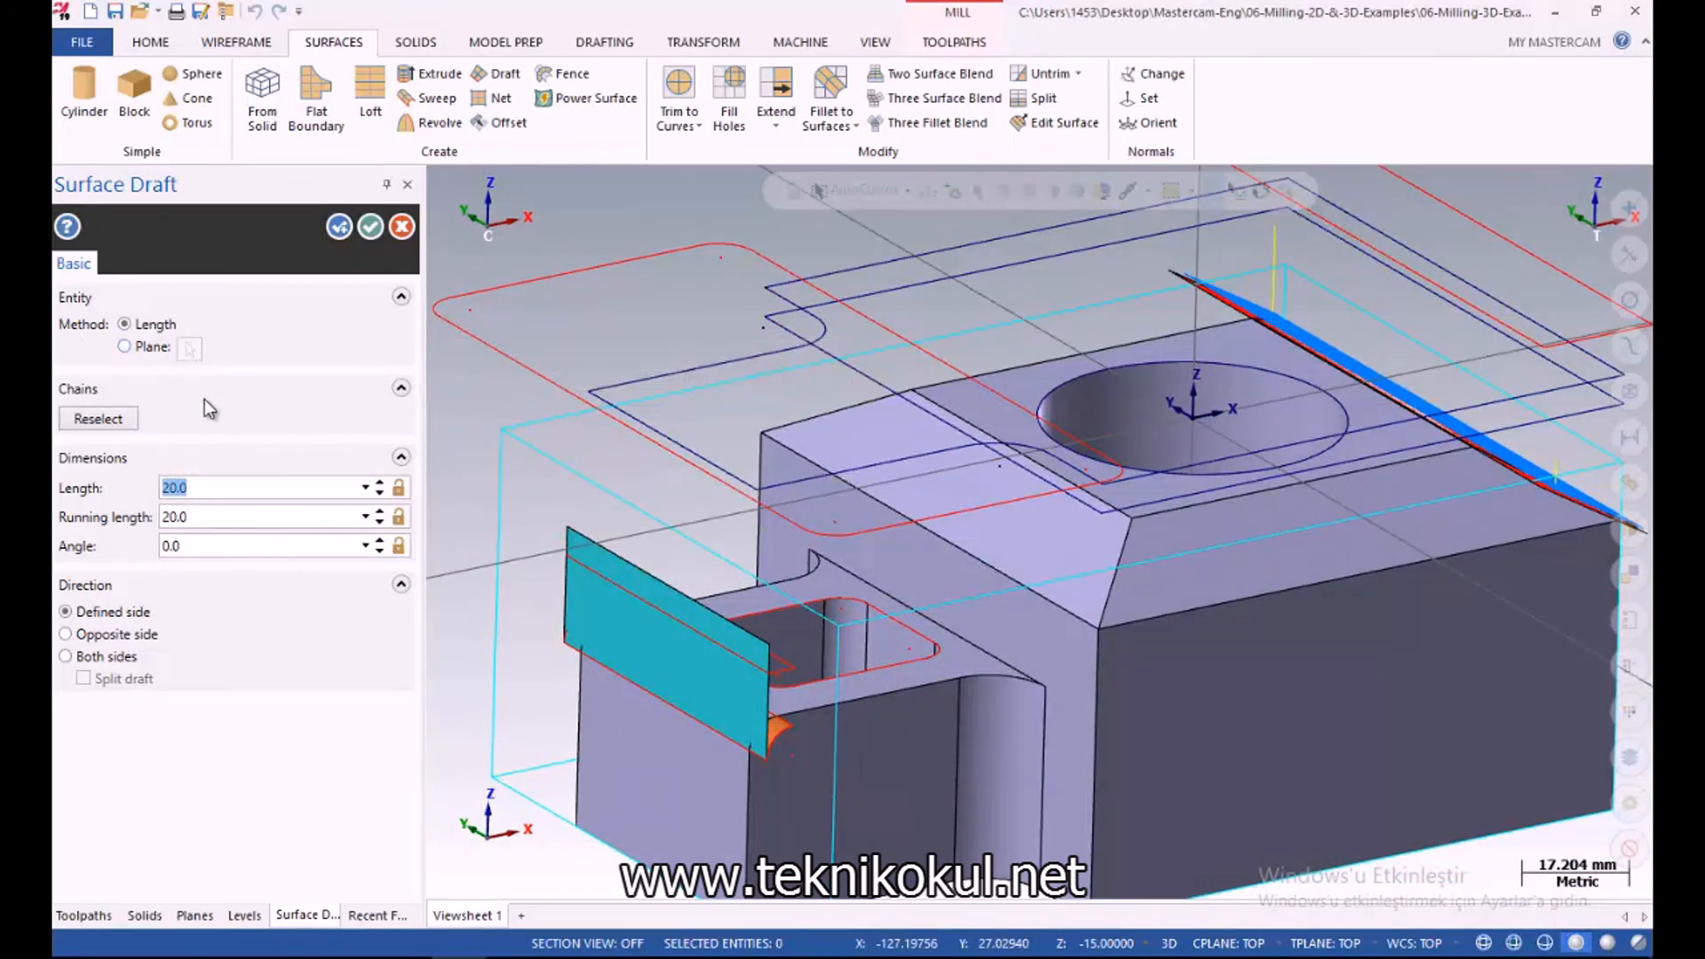
text(-5)
key(Return)
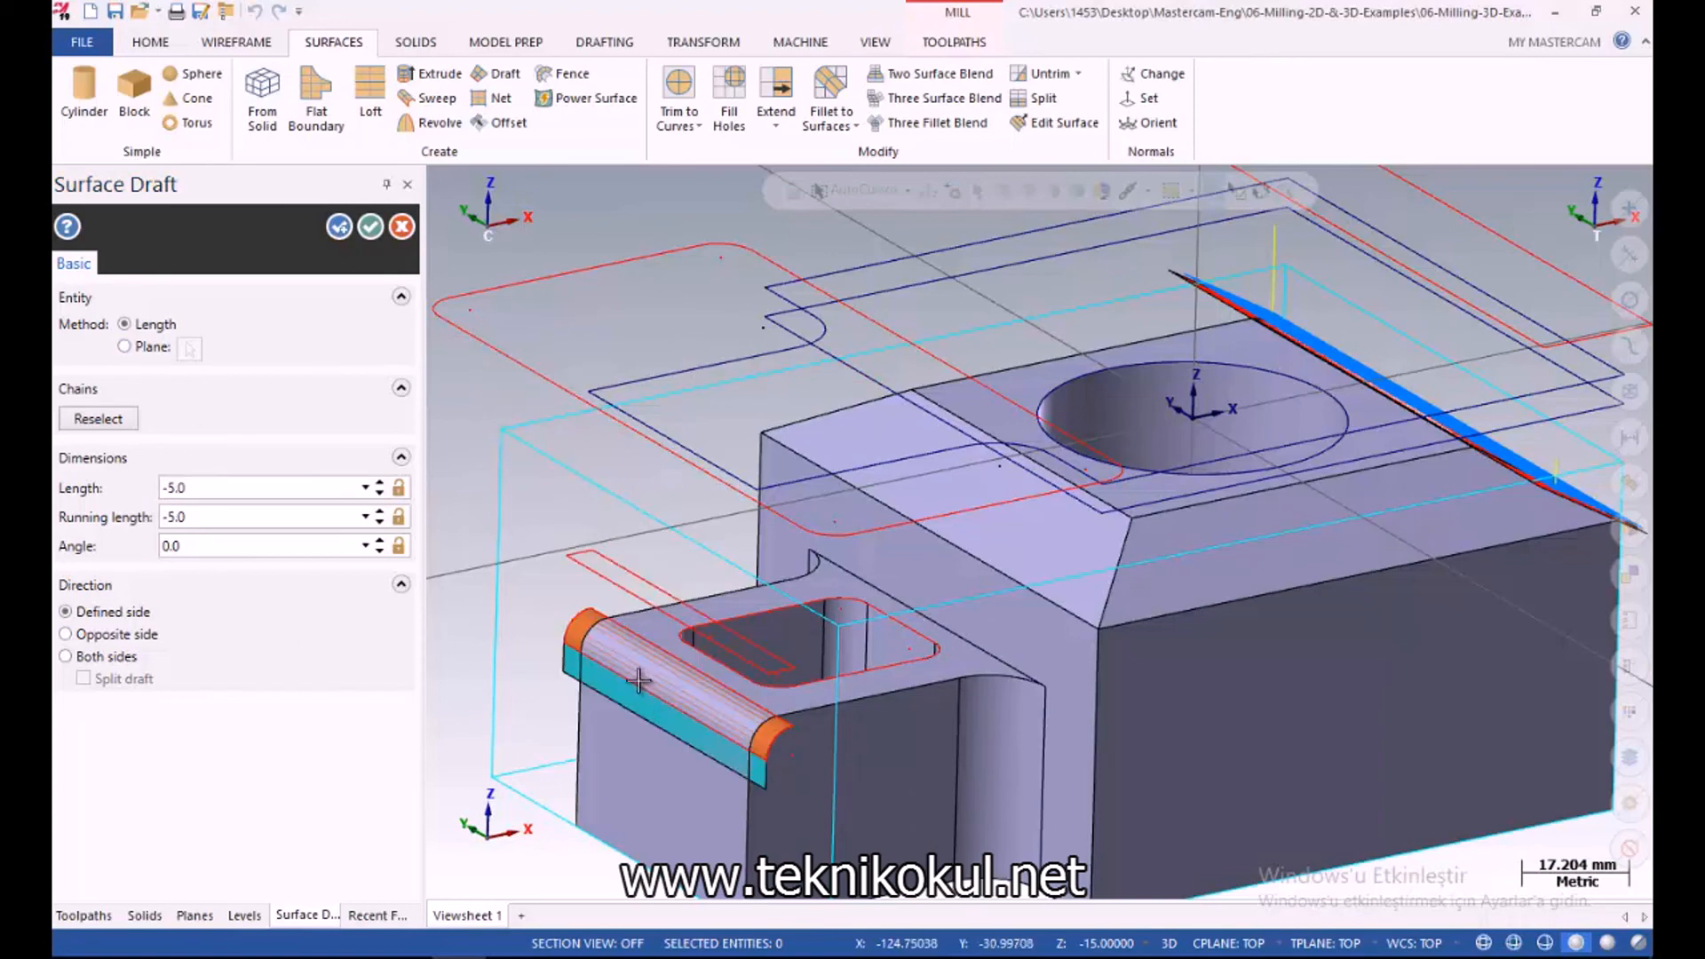
middle_drag(609, 676, 554, 666)
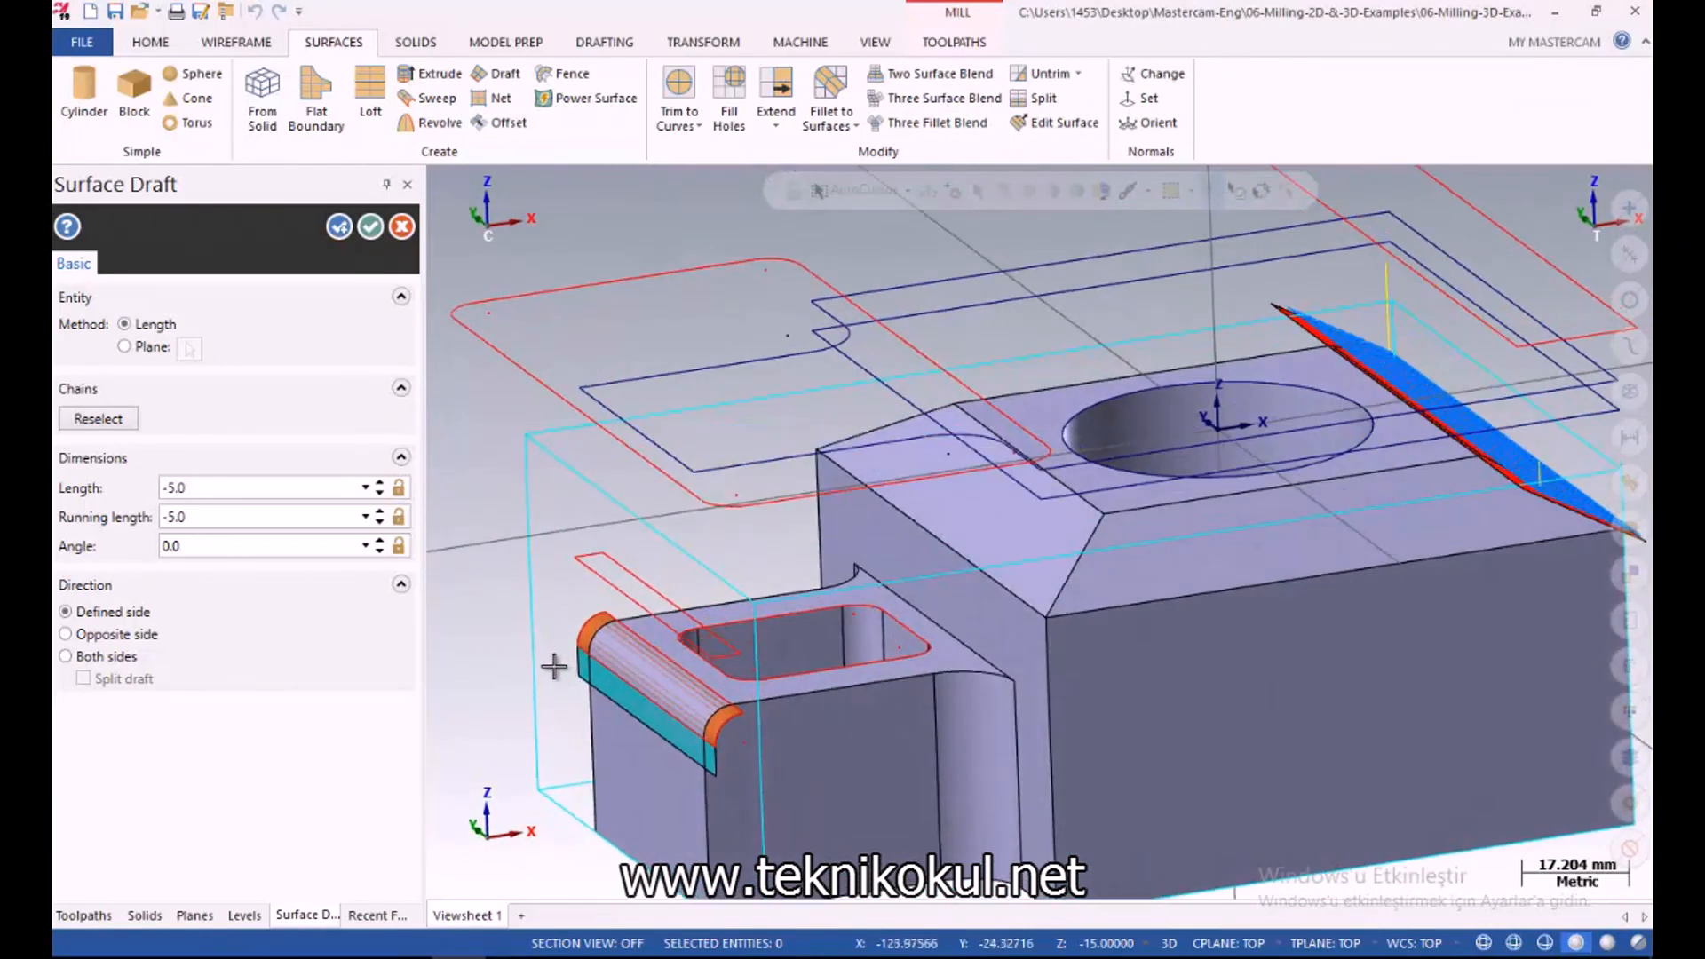
Set the draft surface's length to -4 mm and create the surface
click(229, 489)
text(-4.0)
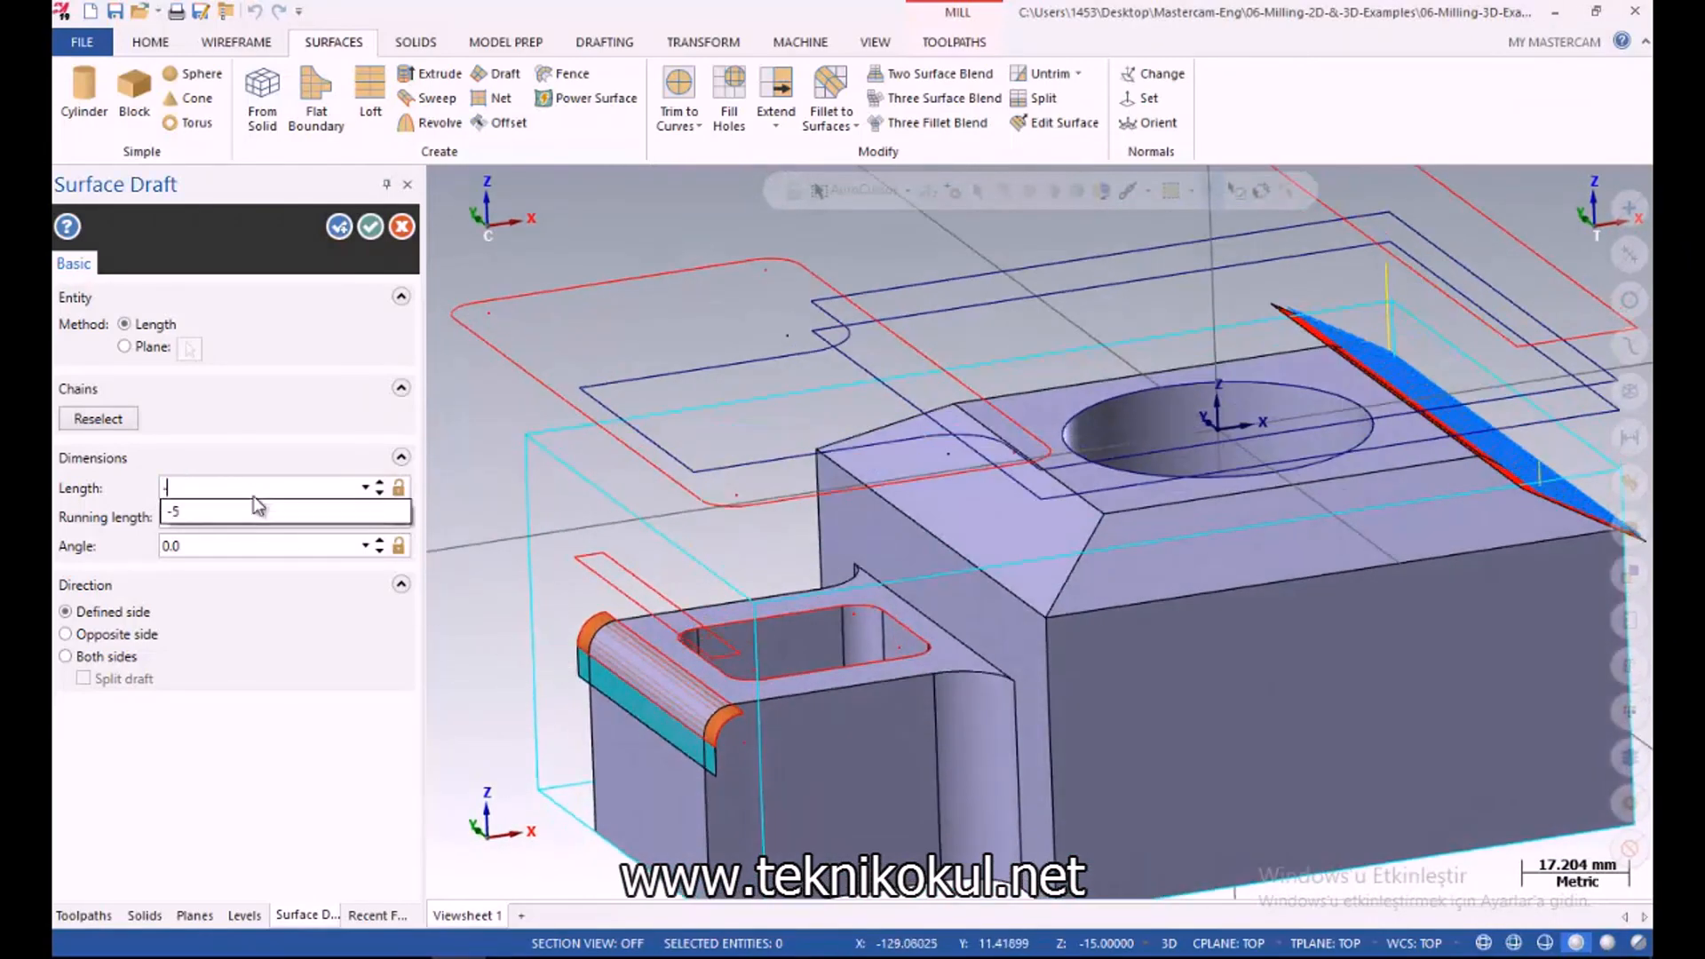
key(Return)
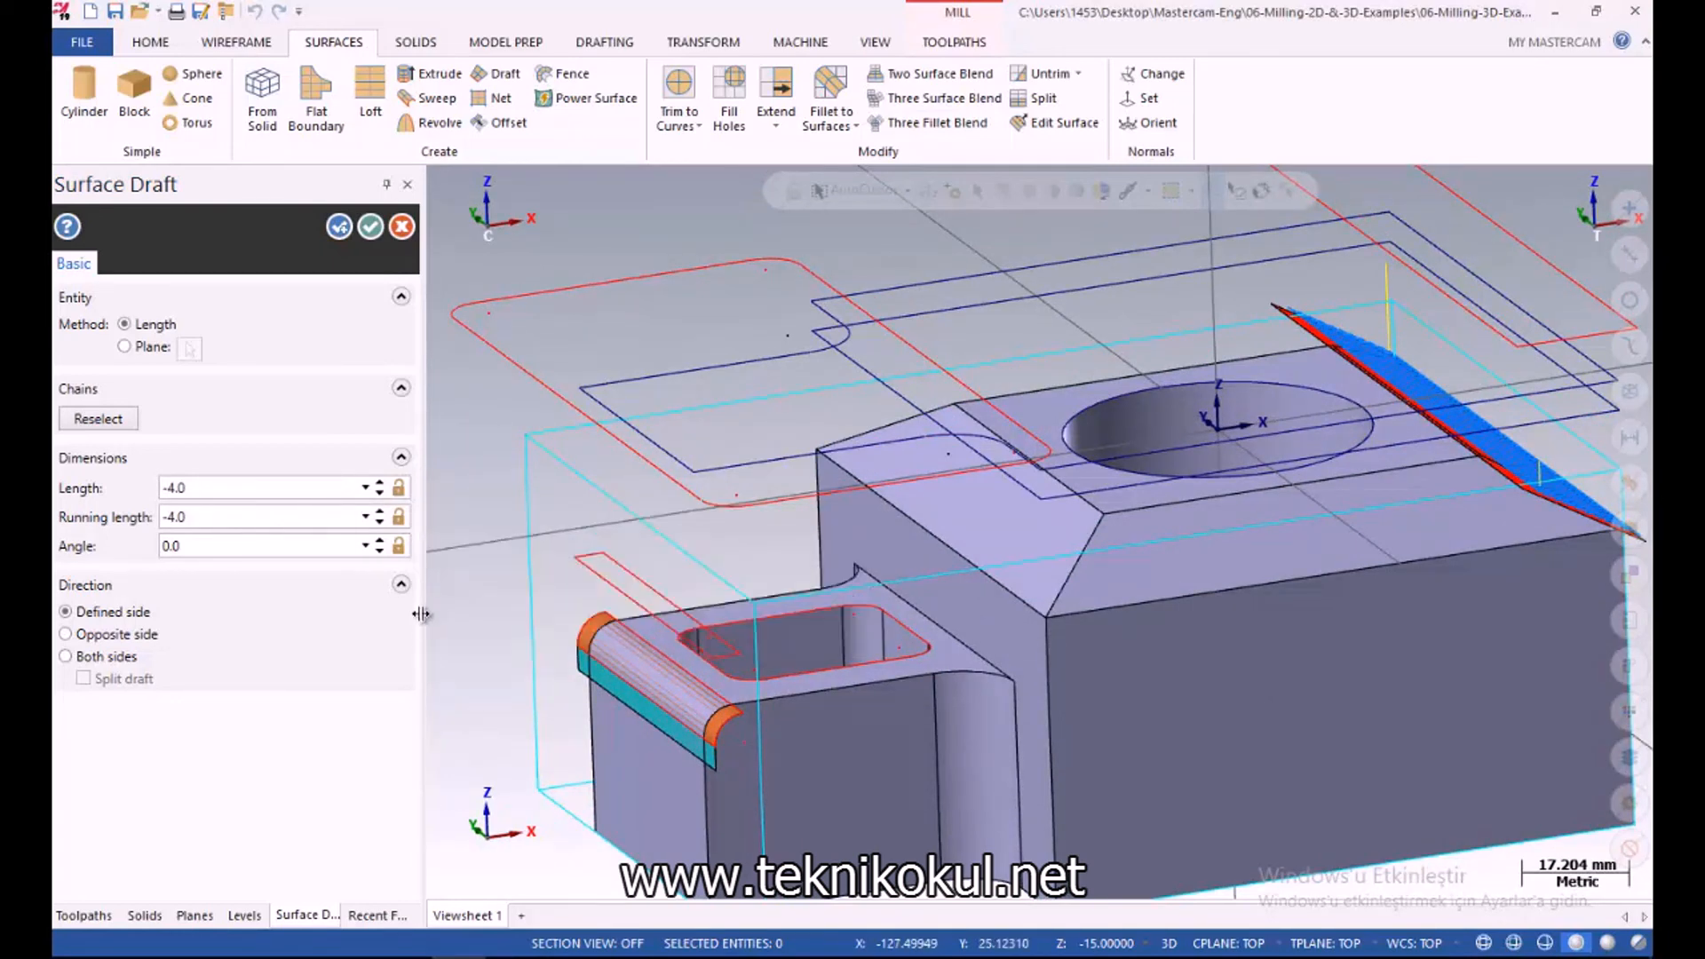
mouse_move(497, 668)
middle_down()
mouse_move(487, 643)
mouse_move(497, 671)
middle_up()
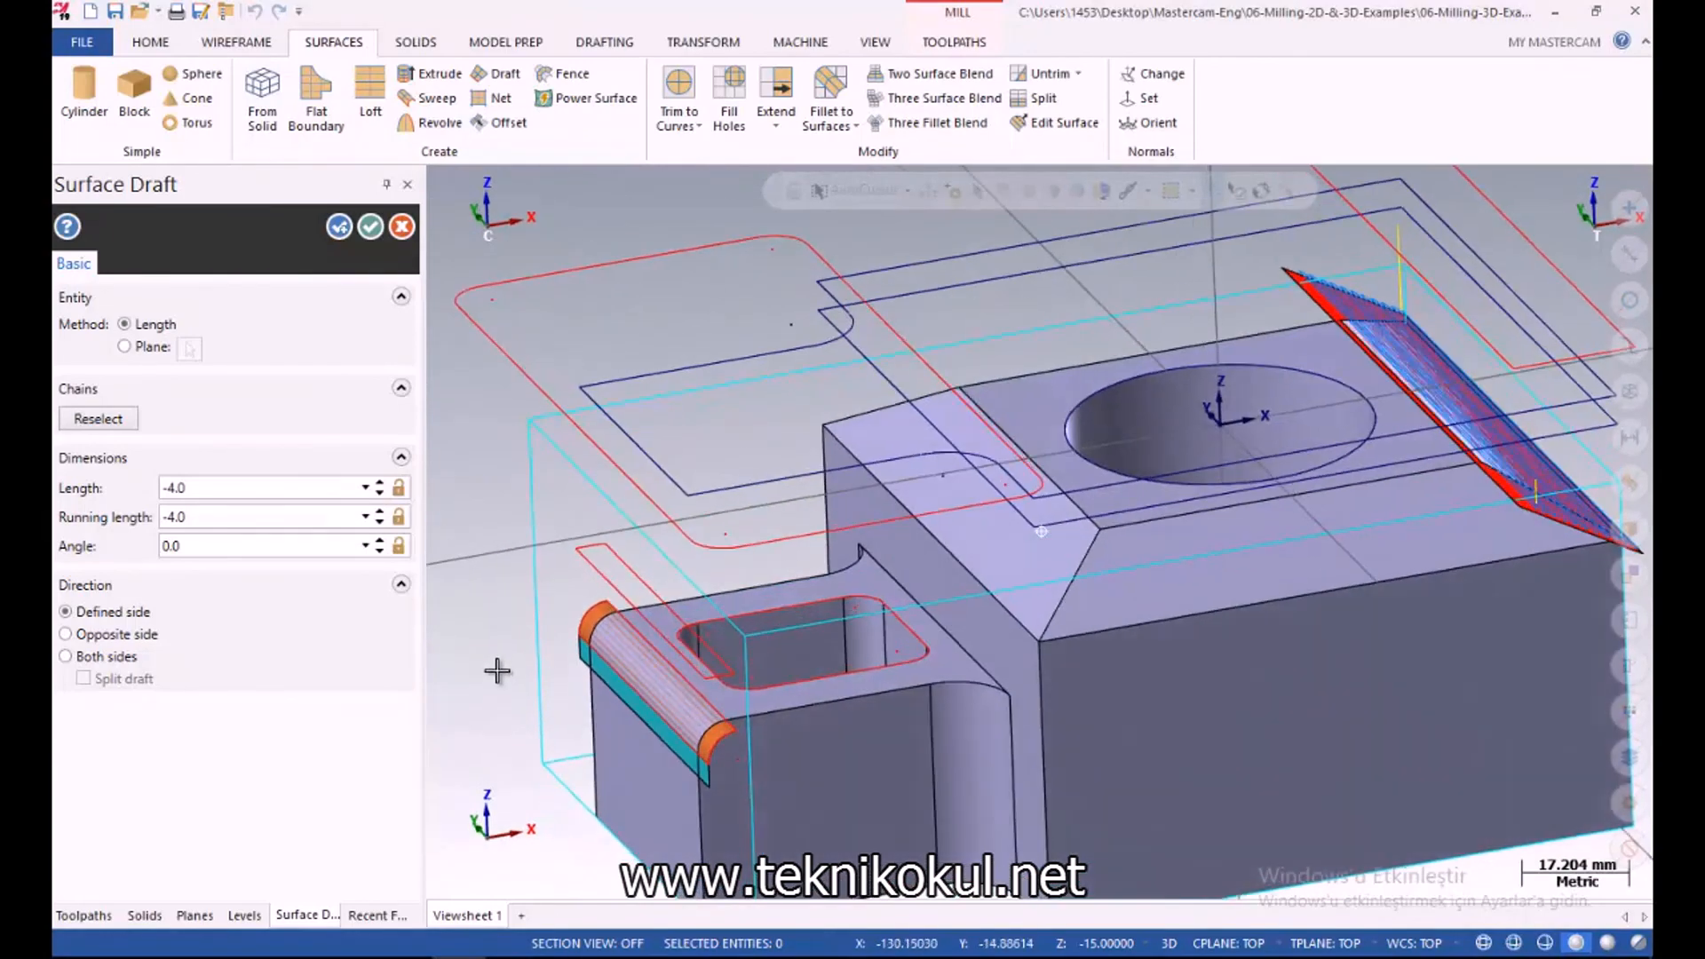
click(371, 227)
Create a curve on the lower long edge of the new draft surface
scroll(643, 692, up, 2)
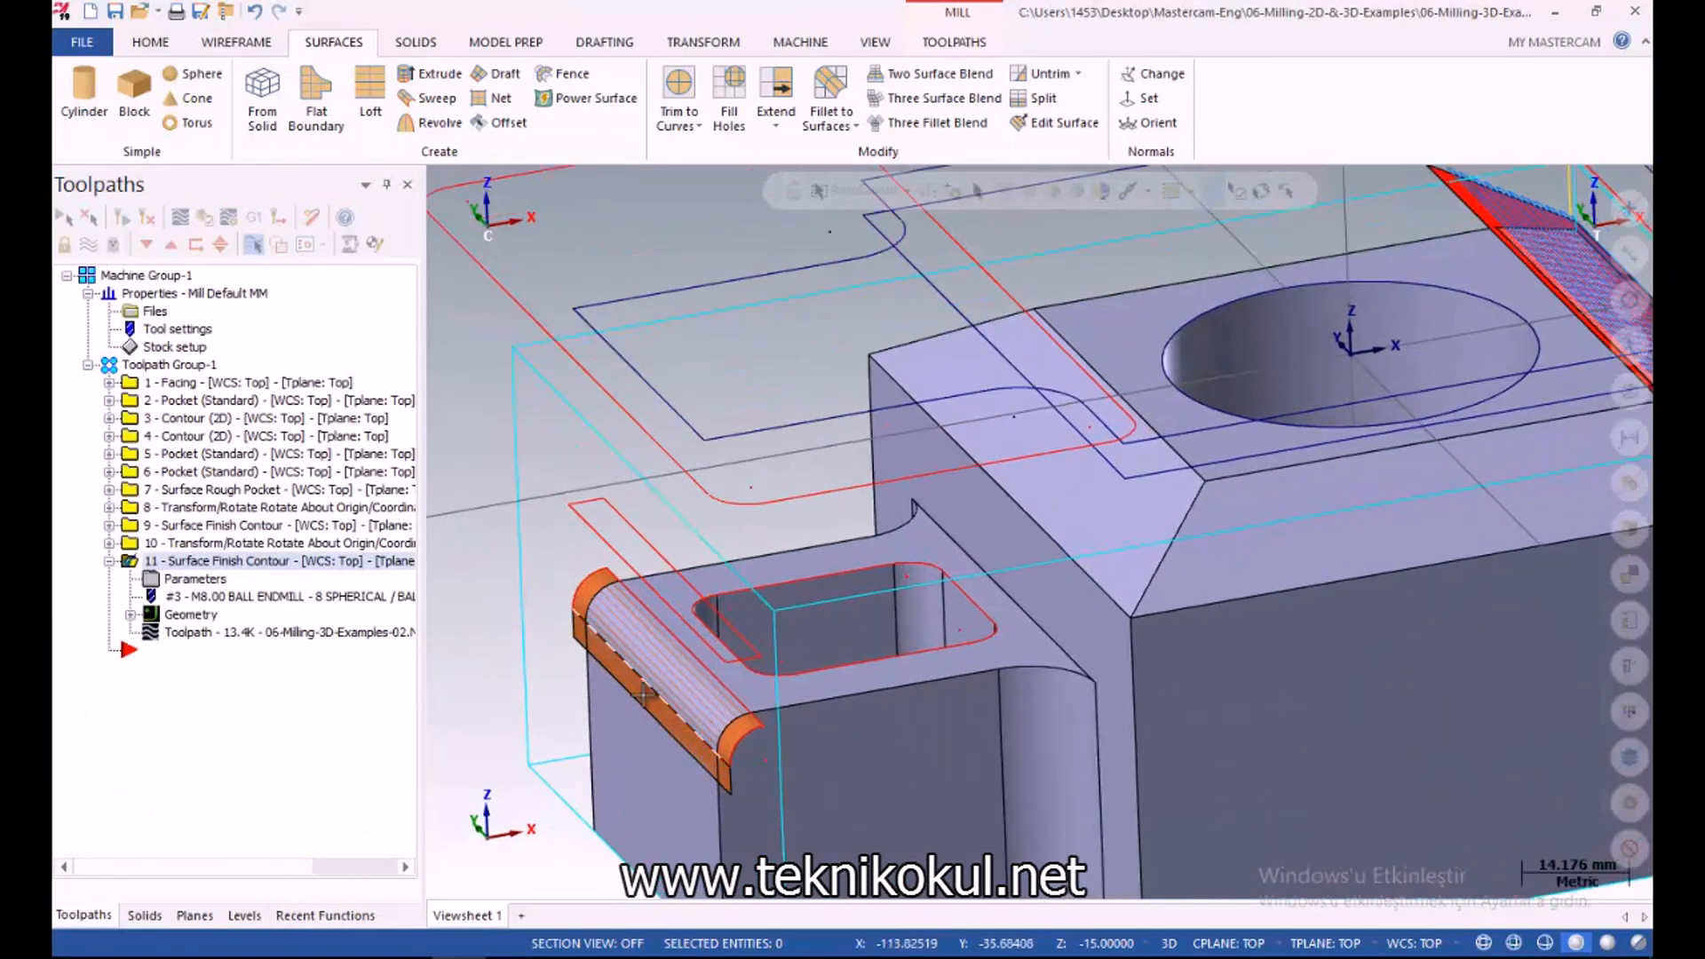
scroll(644, 693, up, 1)
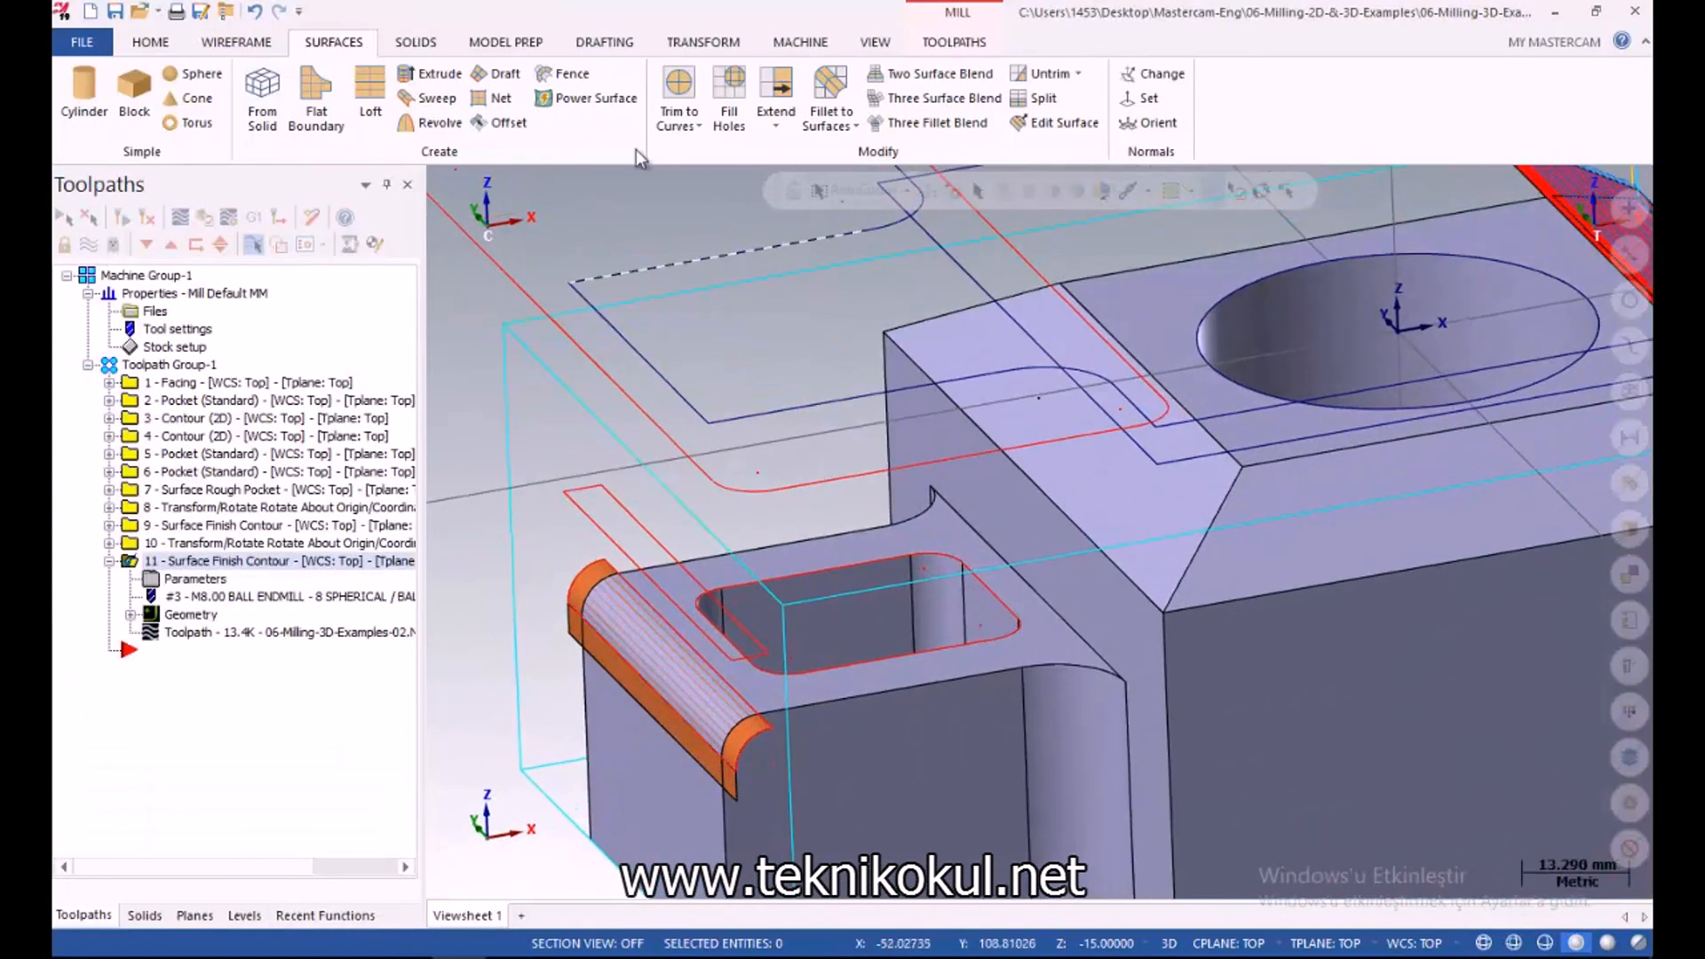
click(611, 51)
click(236, 42)
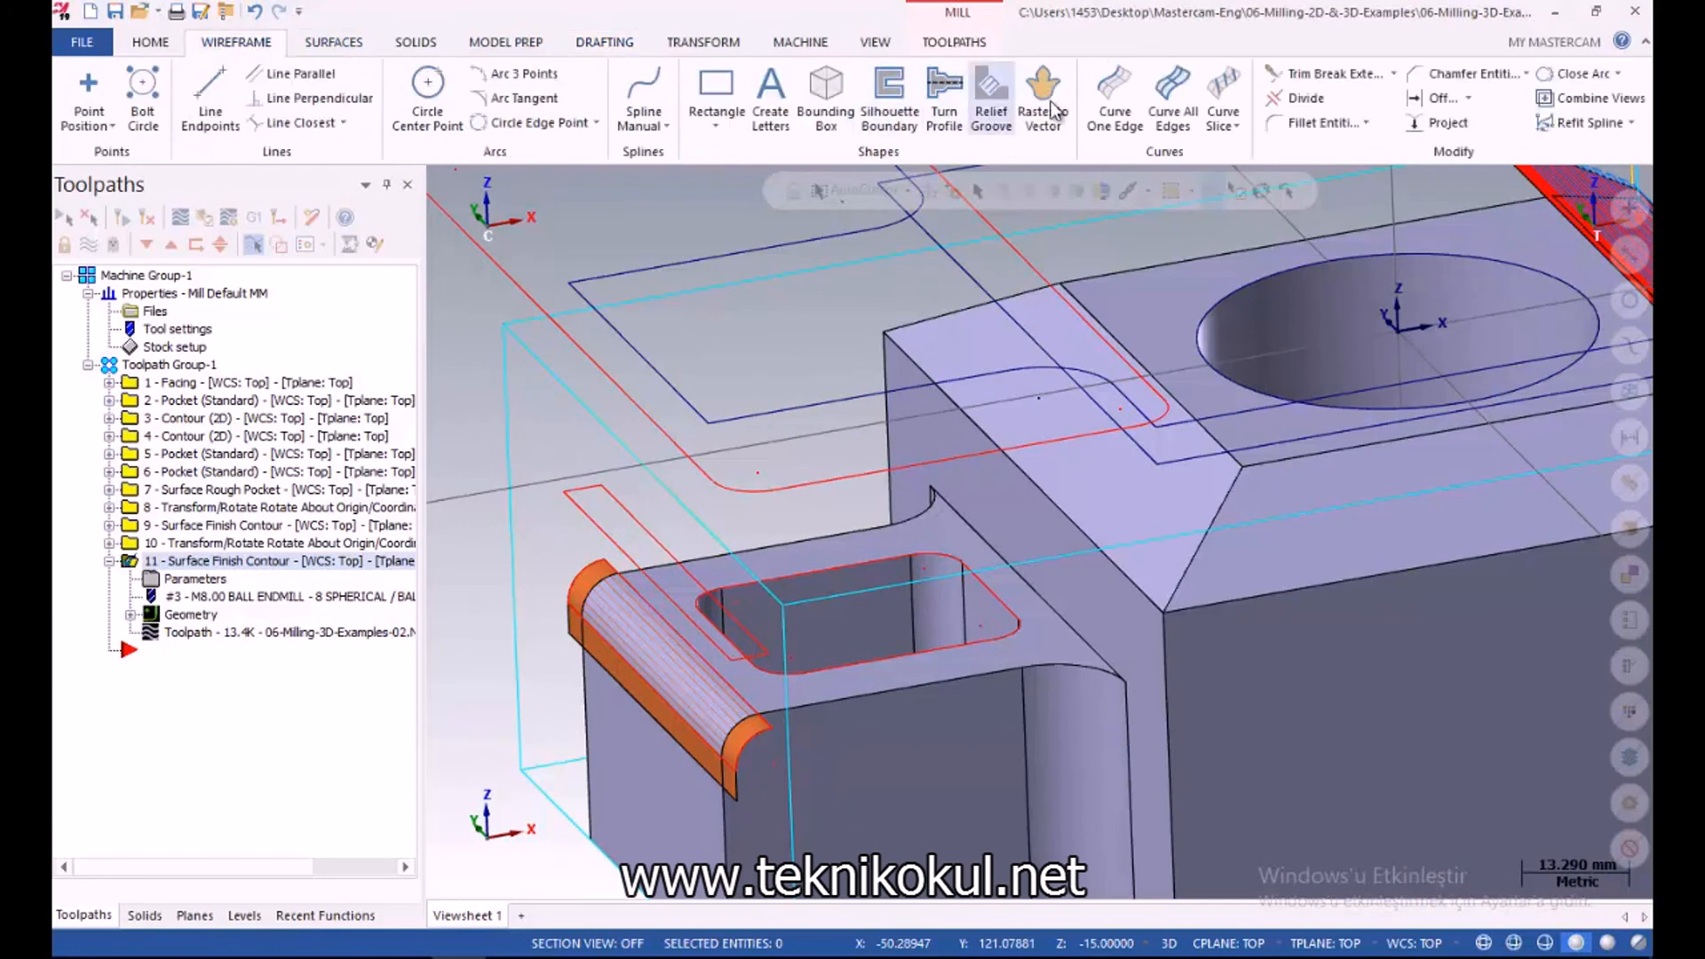
click(1114, 98)
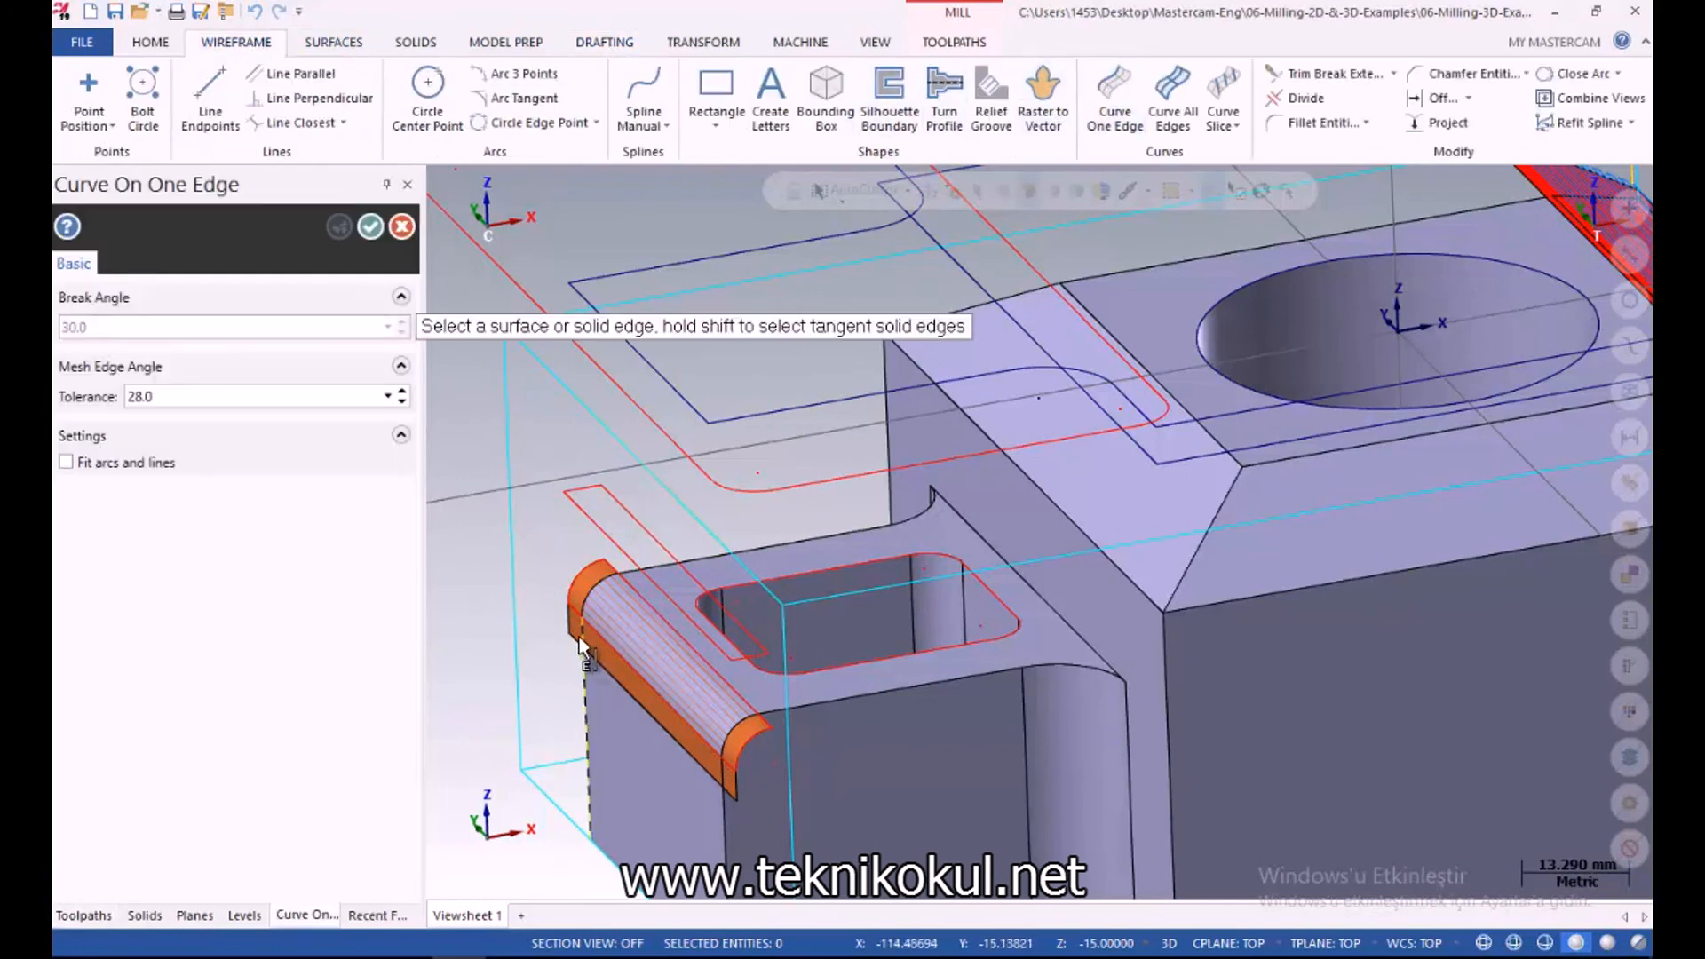
scroll(597, 657, up, 3)
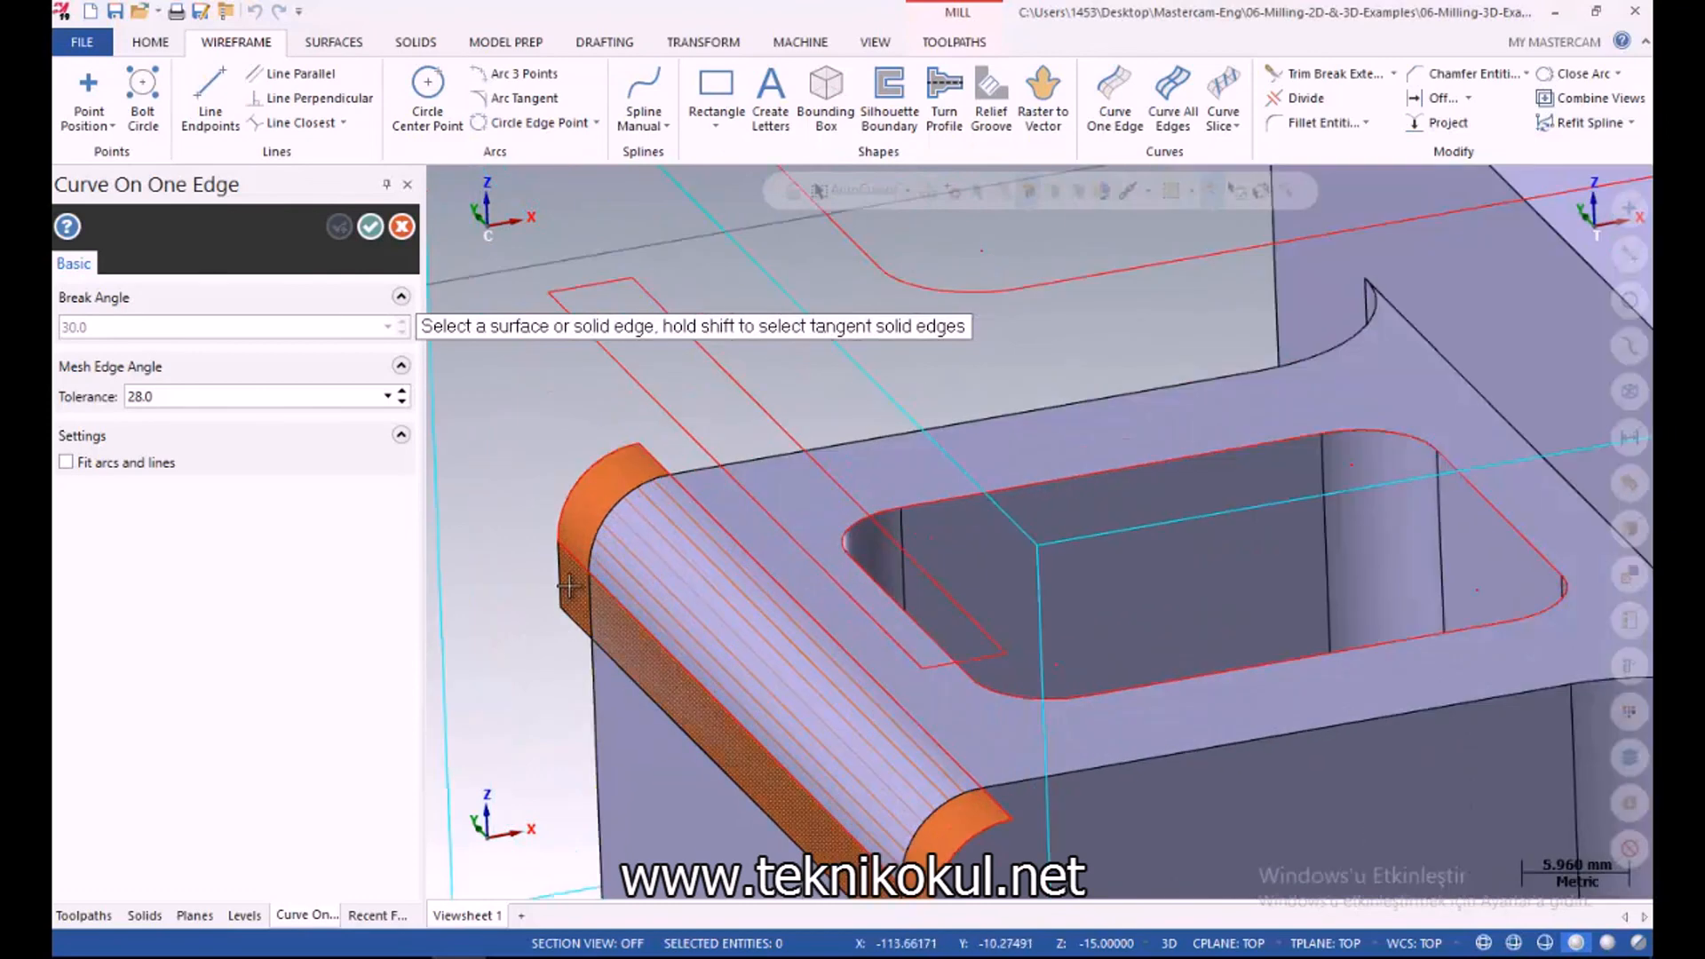
click(569, 598)
click(563, 639)
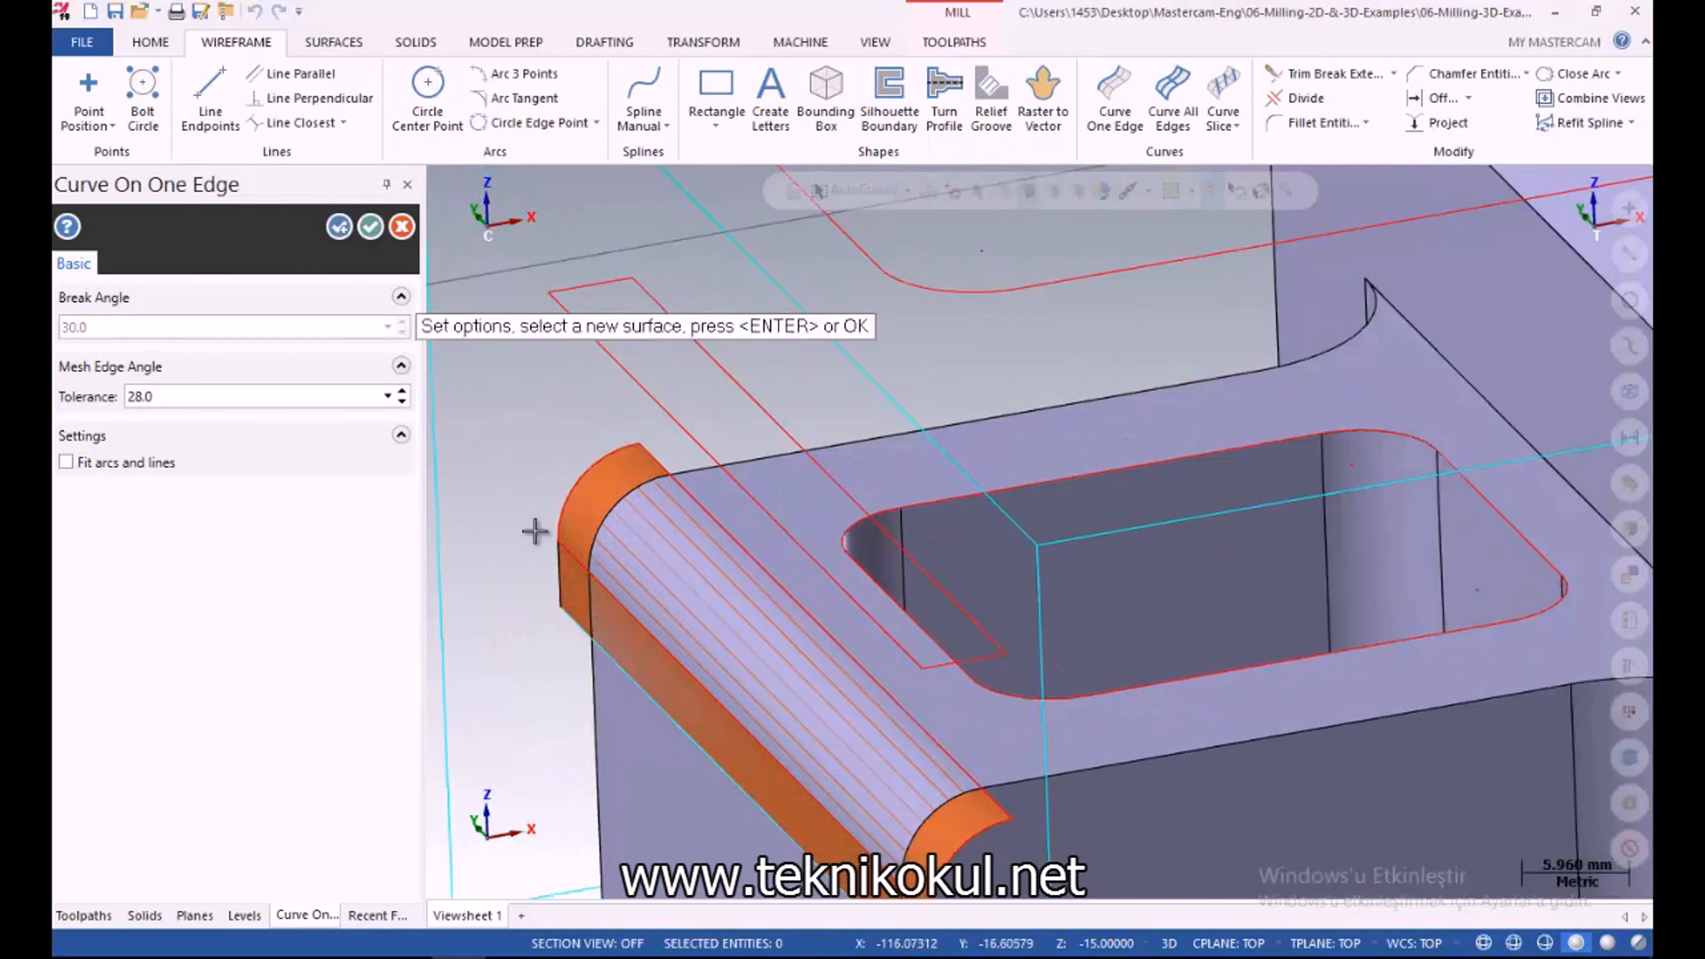
click(371, 229)
Try a -4 mm draft surface from the new lower edge curve with the plane switched to Right, and undo it
scroll(506, 323, down, 3)
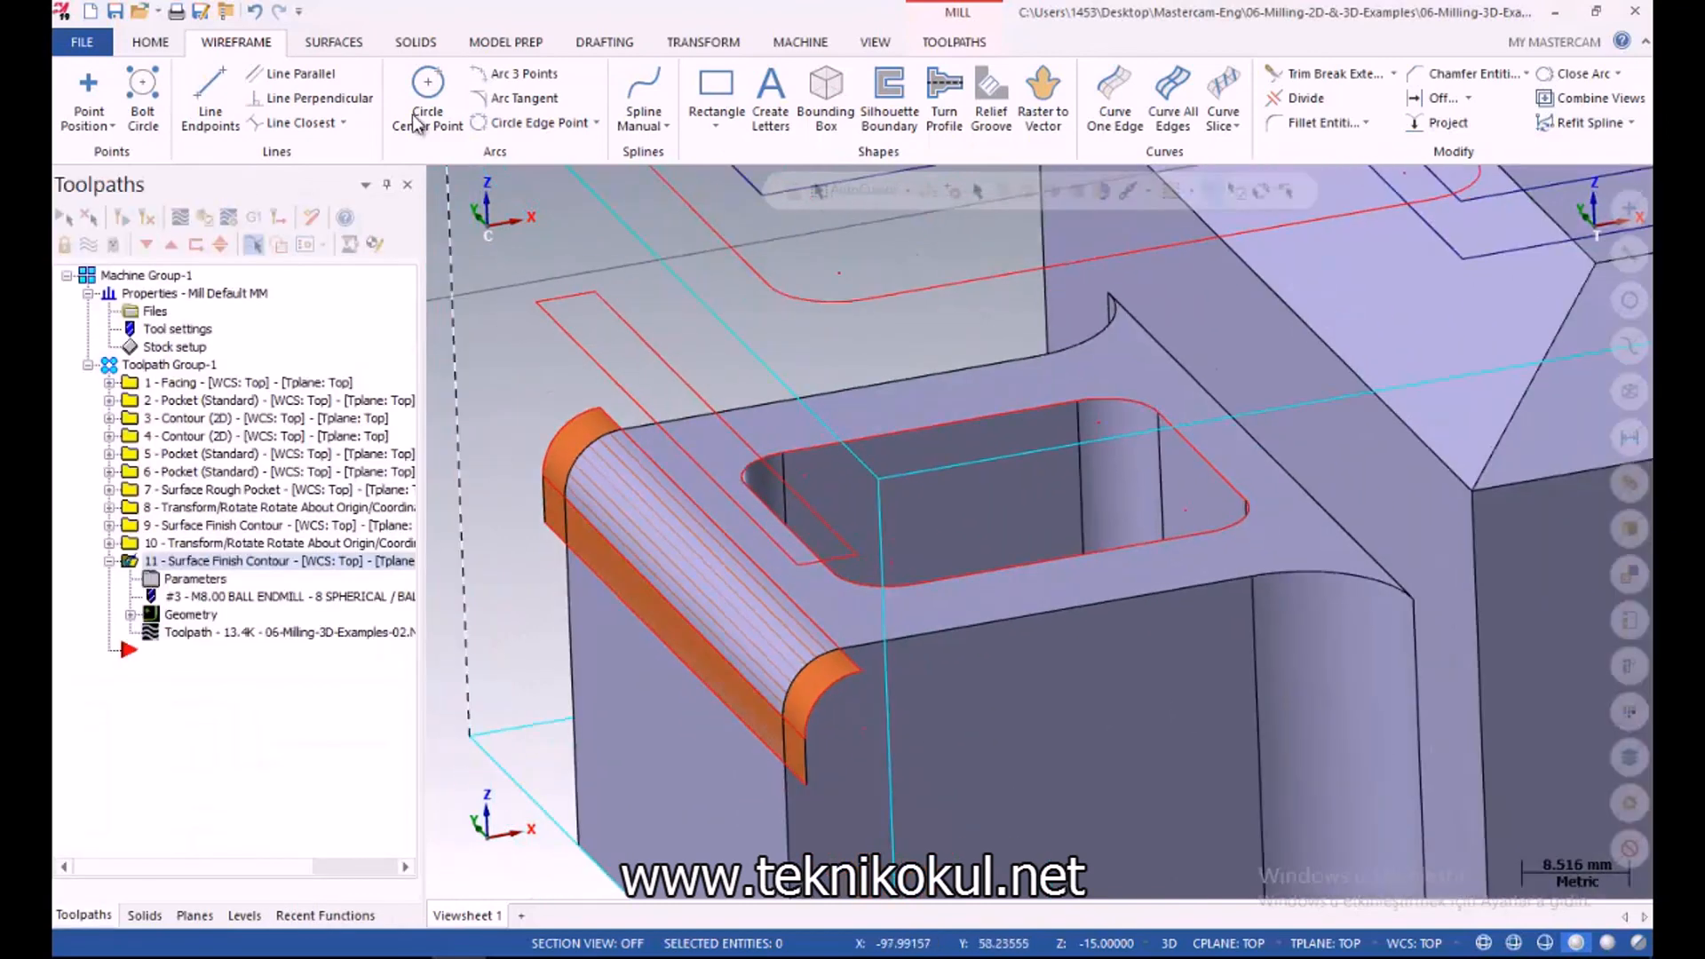
click(334, 42)
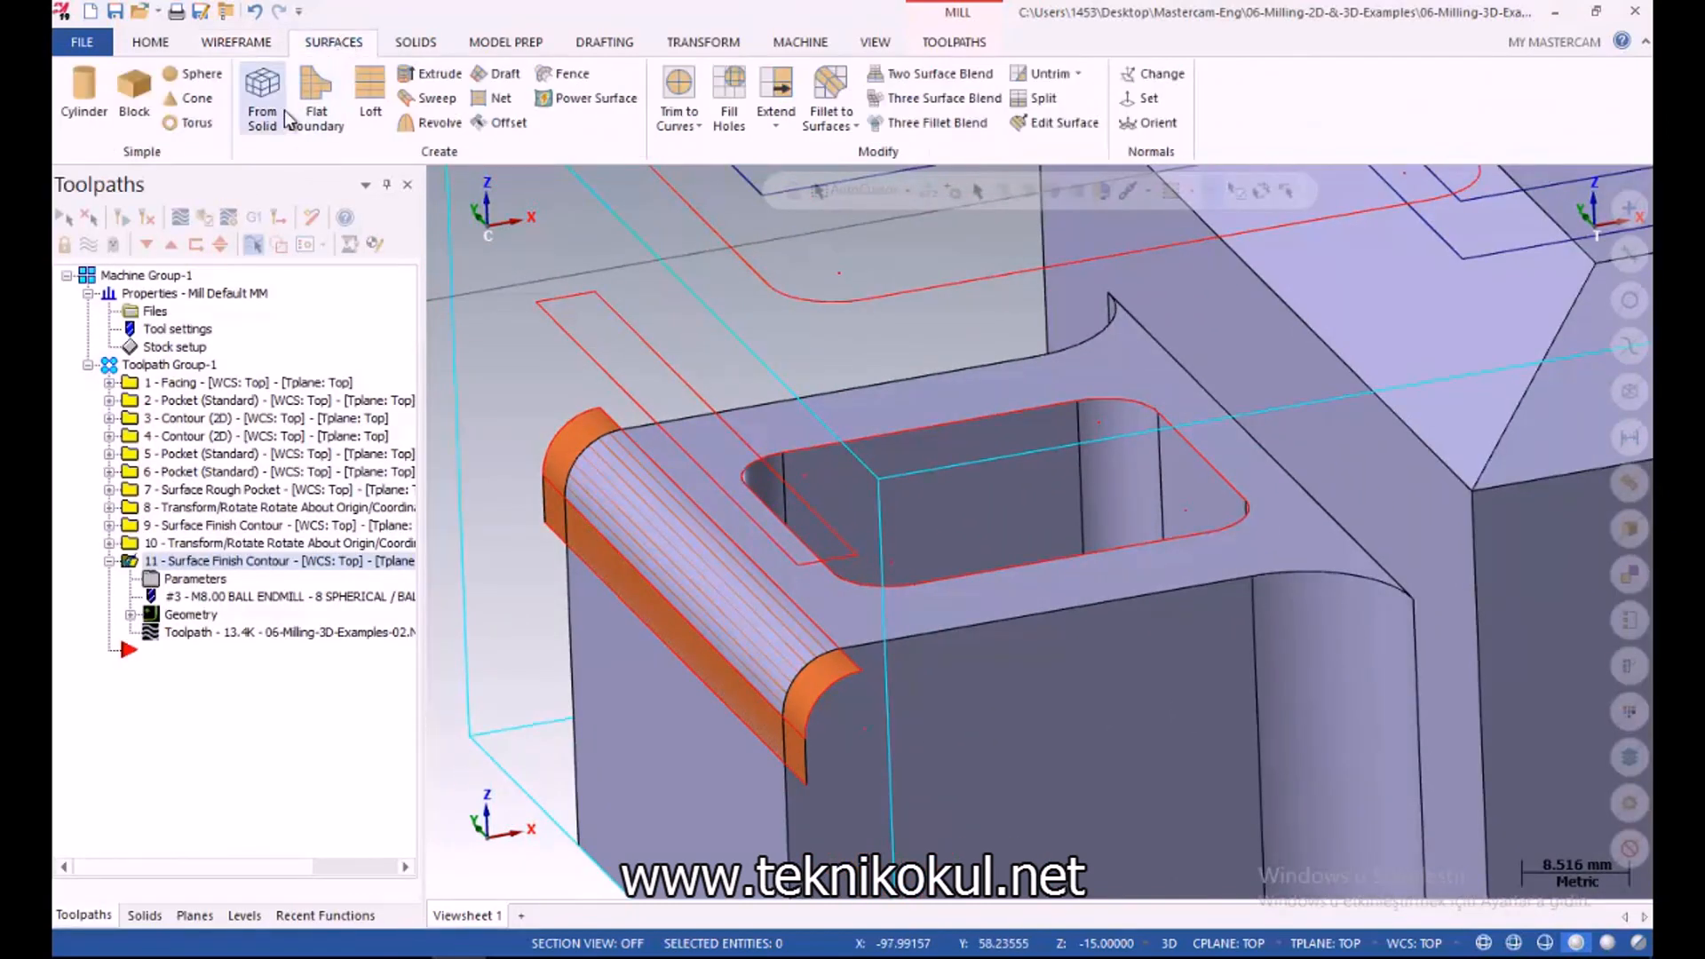
click(497, 73)
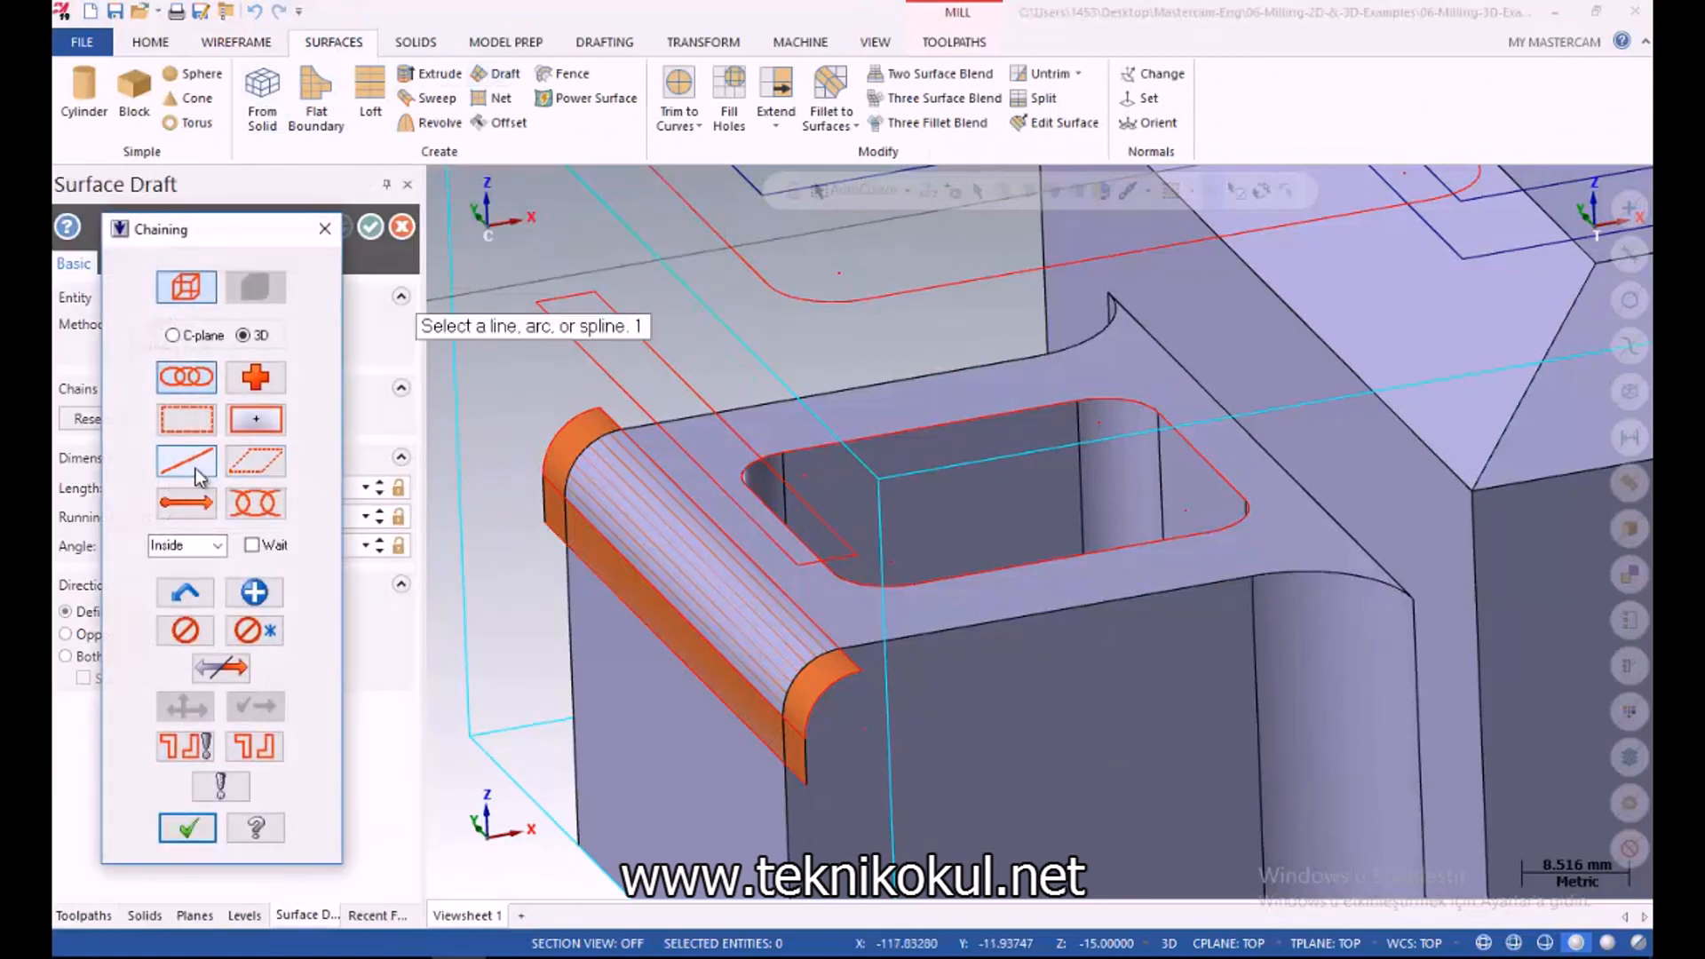
click(546, 539)
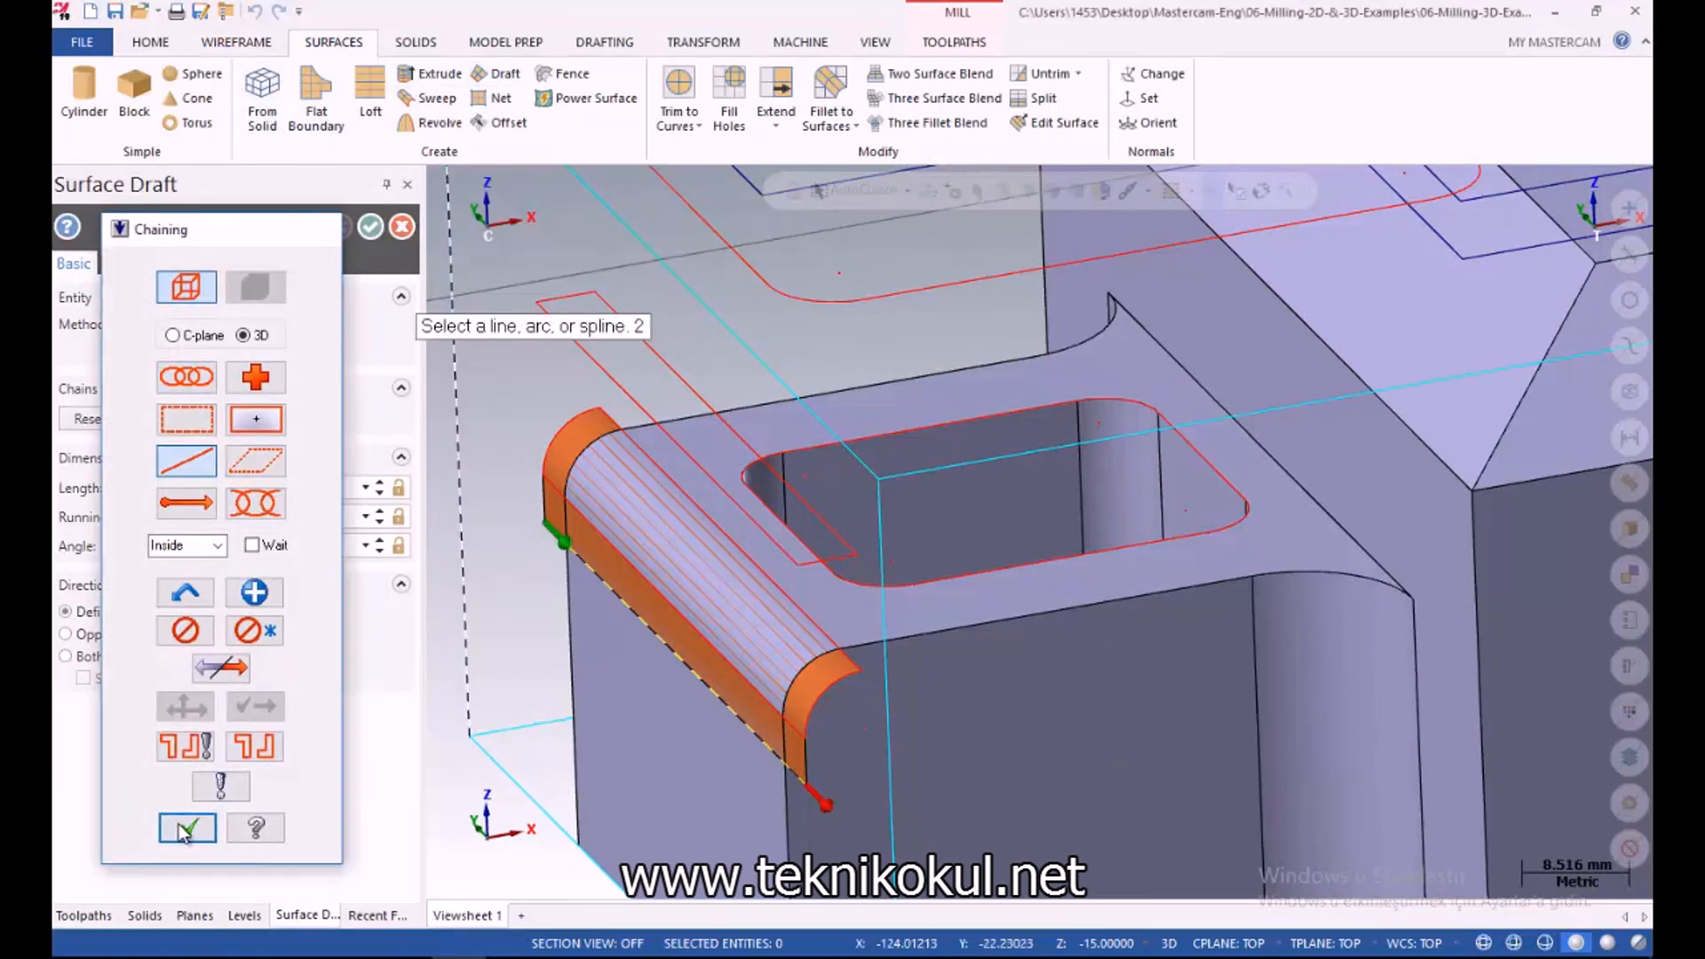
click(188, 827)
scroll(707, 669, down, 4)
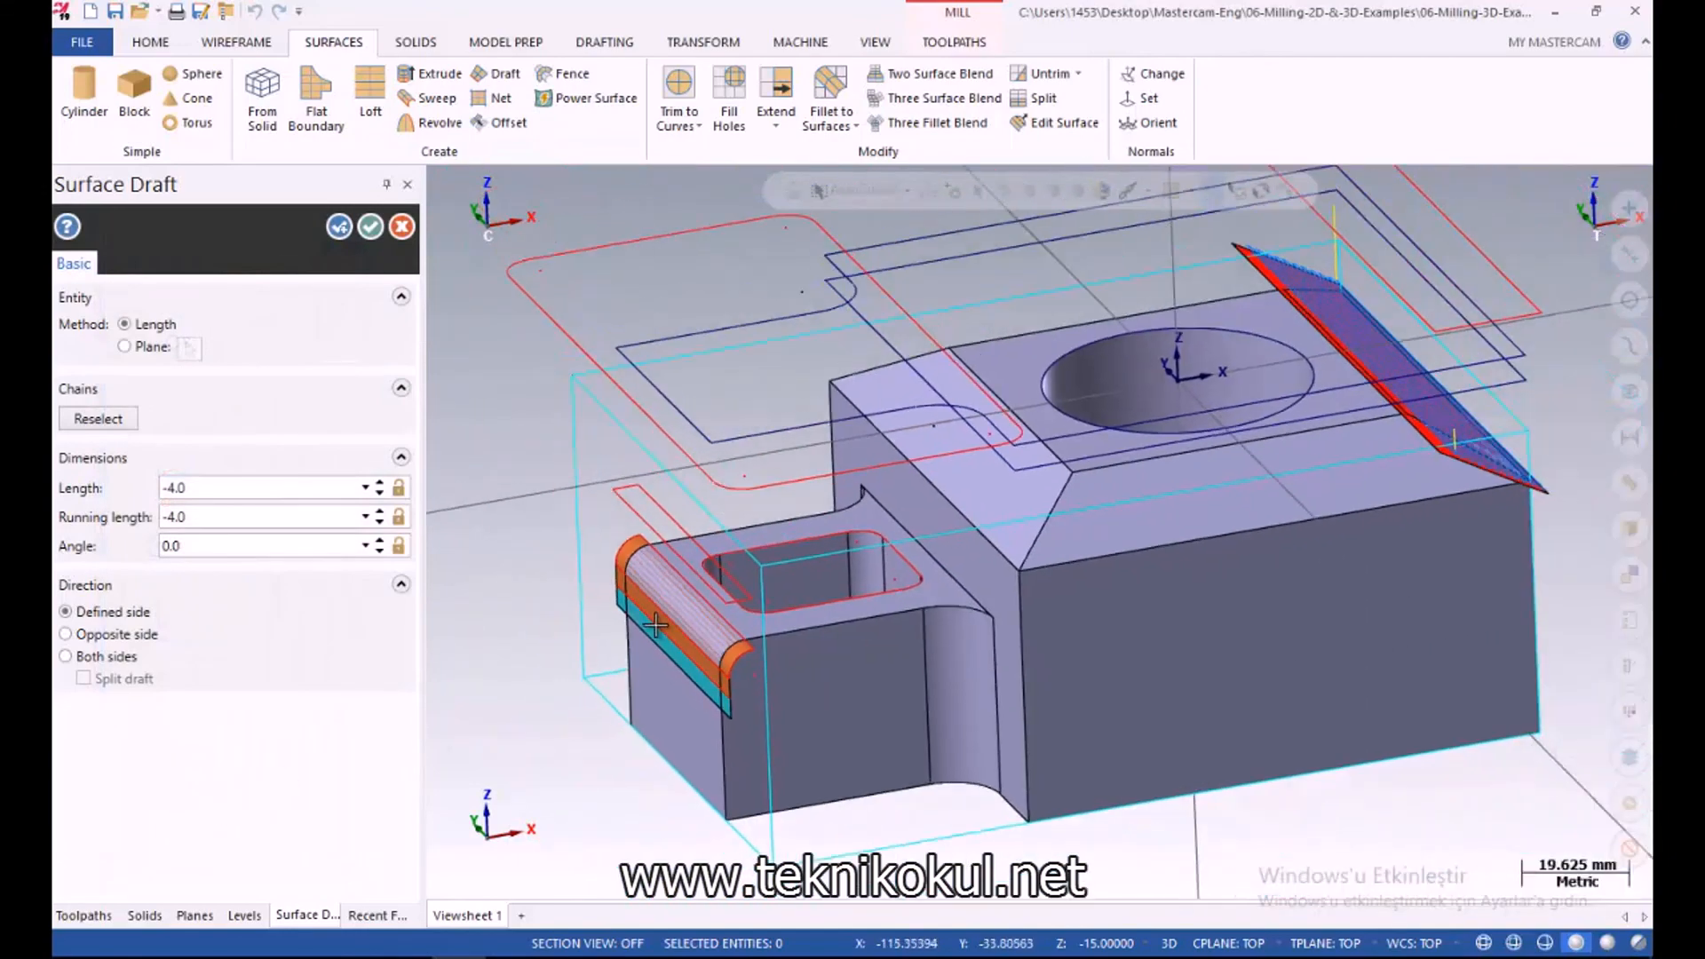
click(1209, 945)
click(1271, 810)
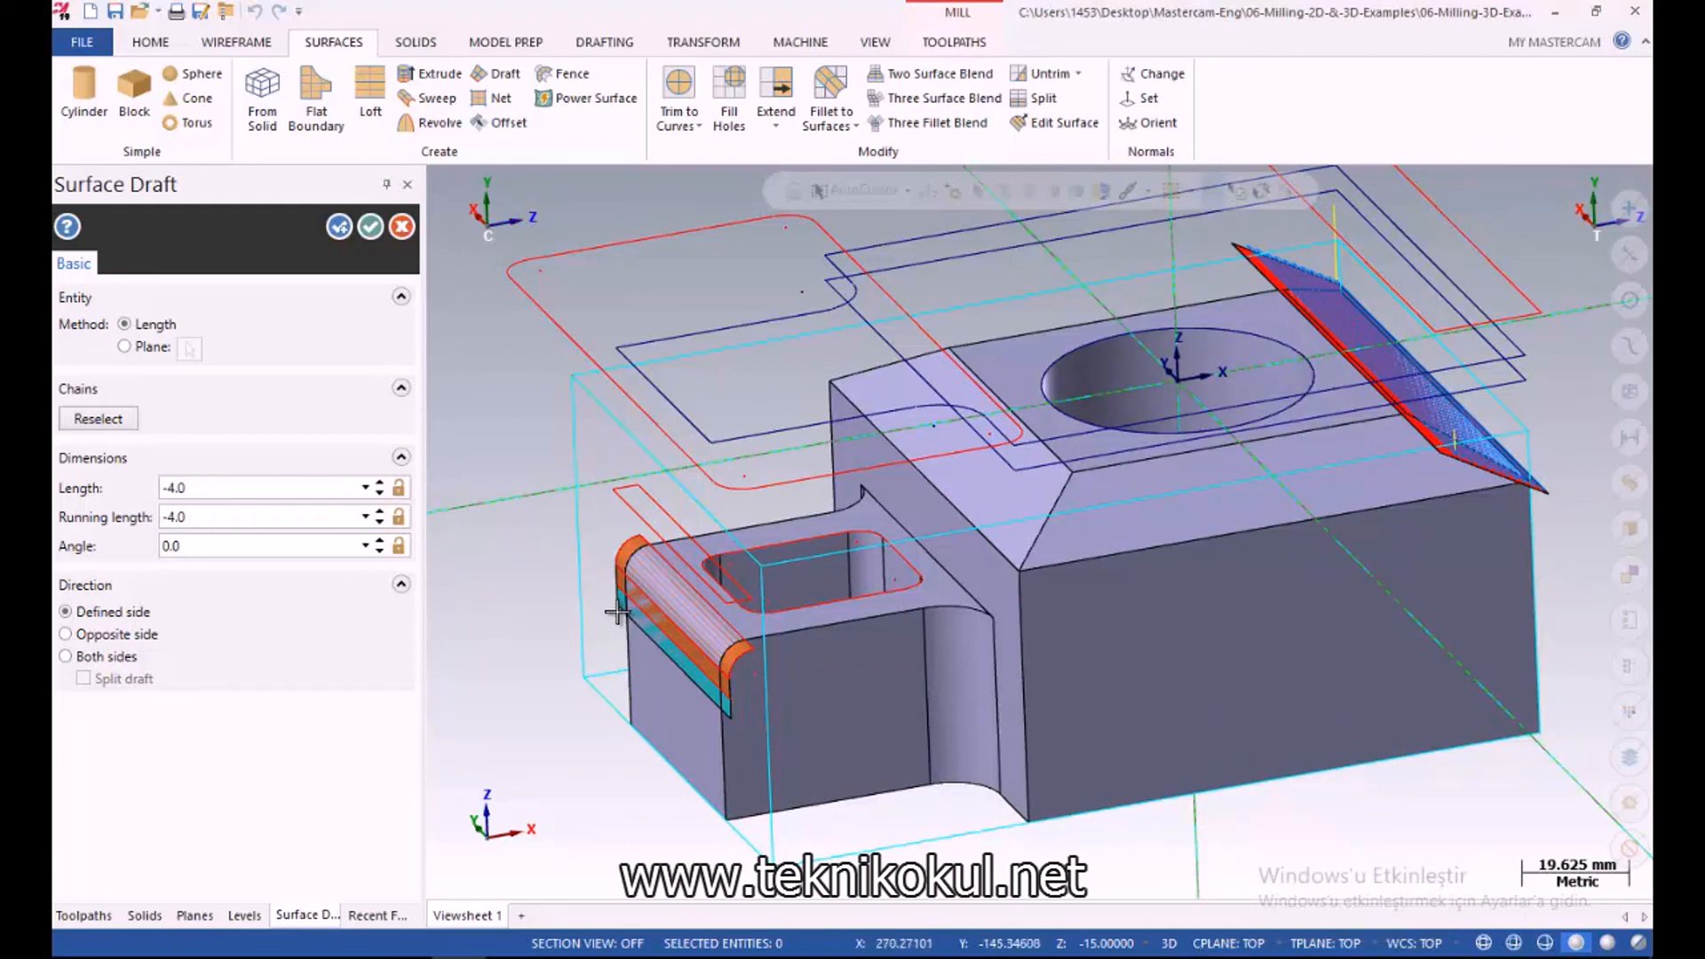
click(401, 227)
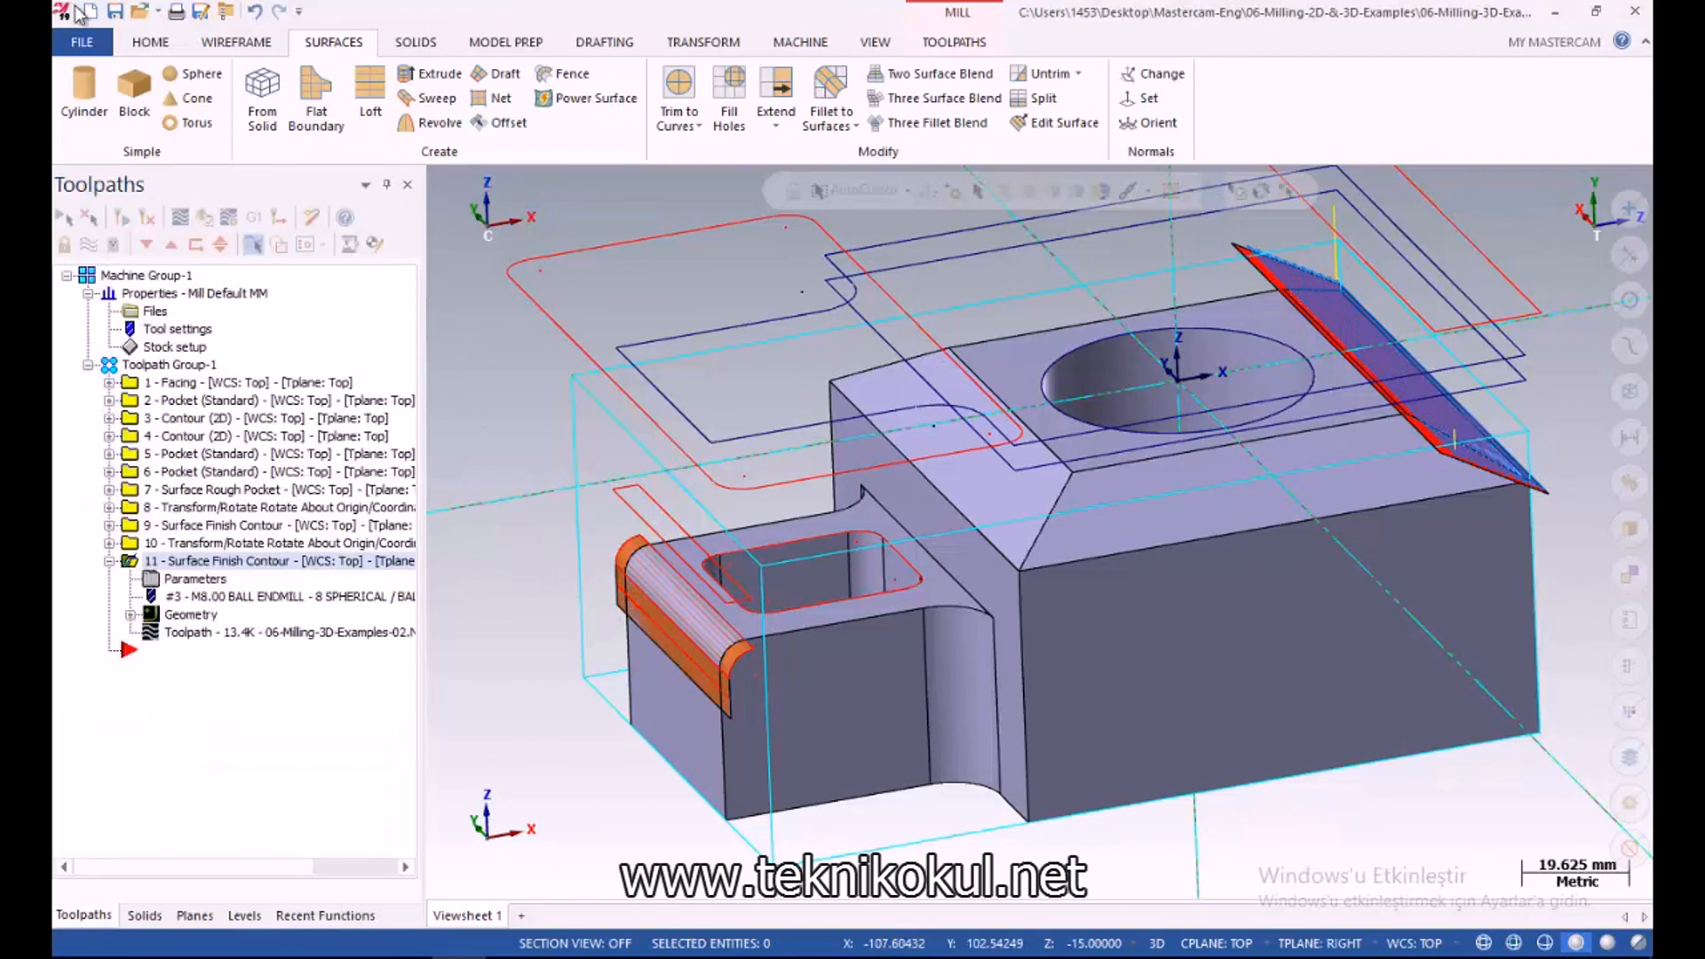
click(255, 12)
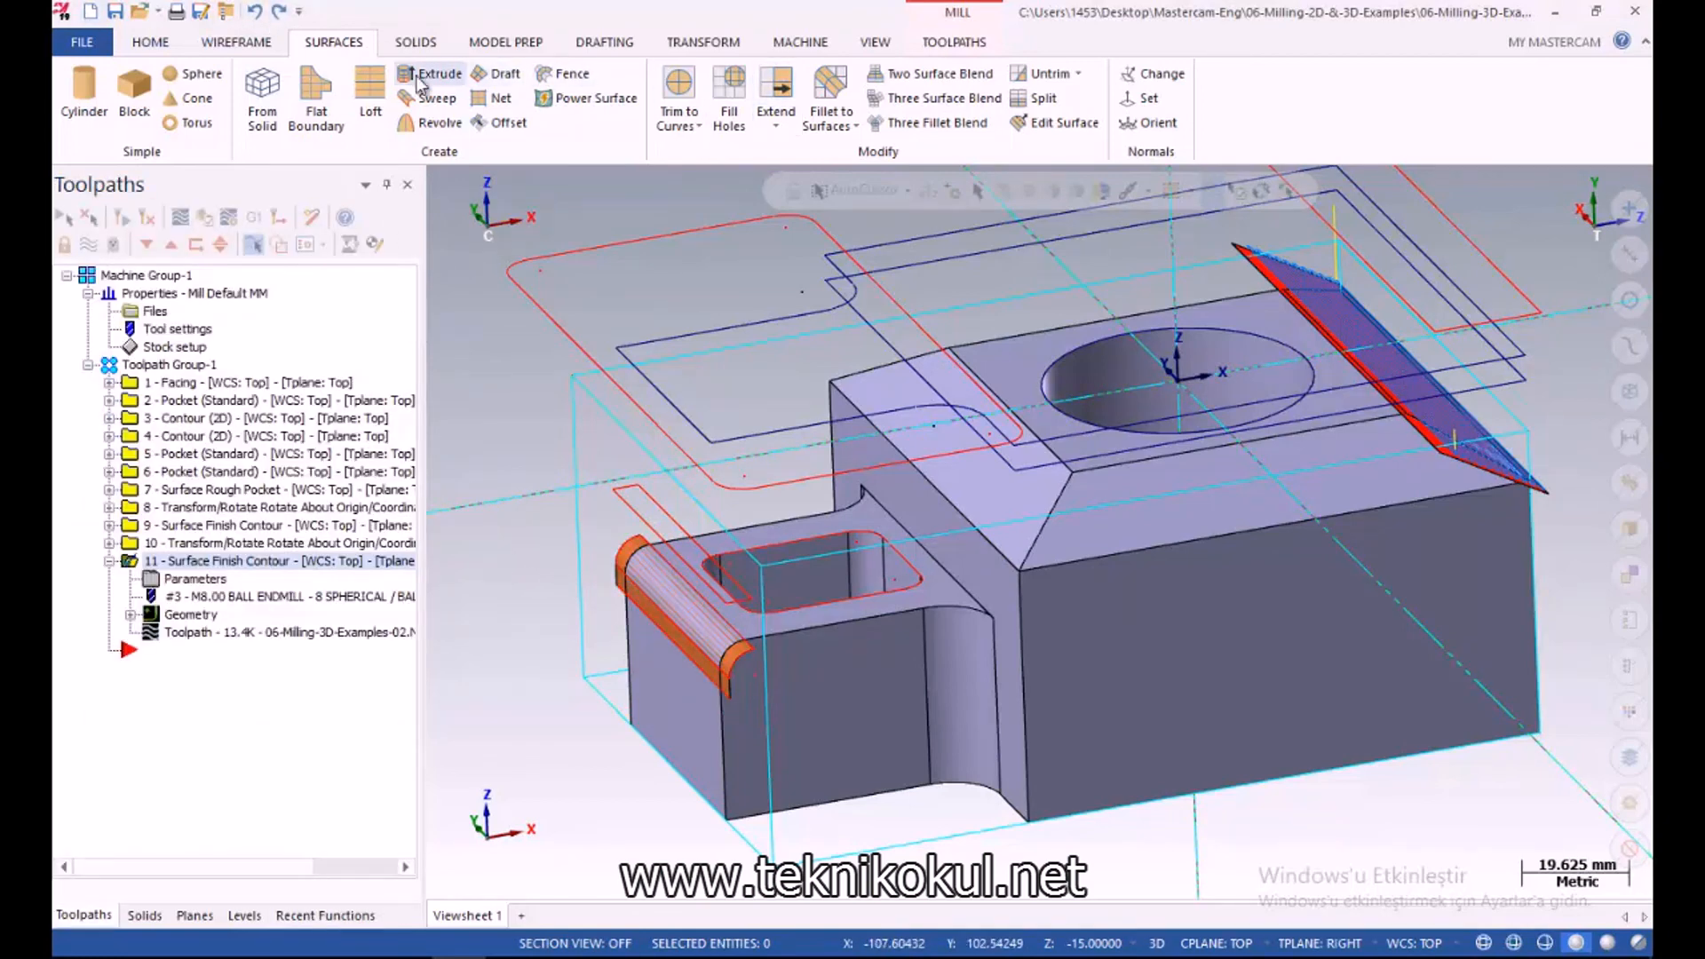
Create a second draft surface of length -4 mm from the first draft surface's lower edge curve
click(616, 591)
click(188, 828)
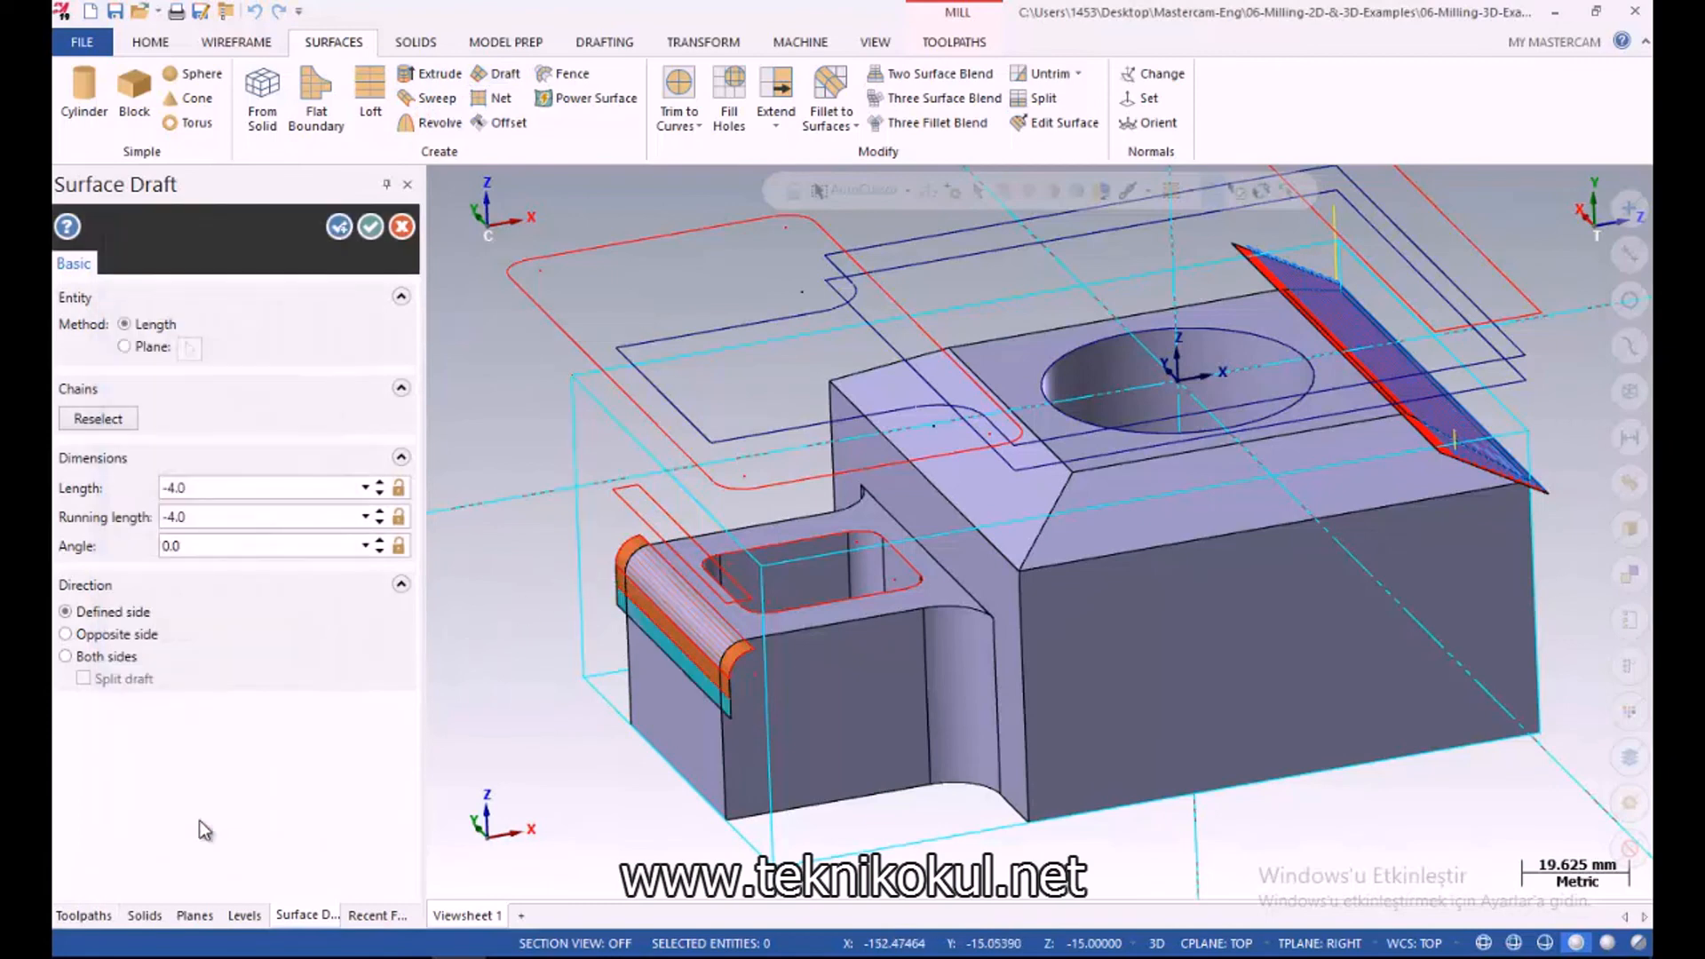
key(Return)
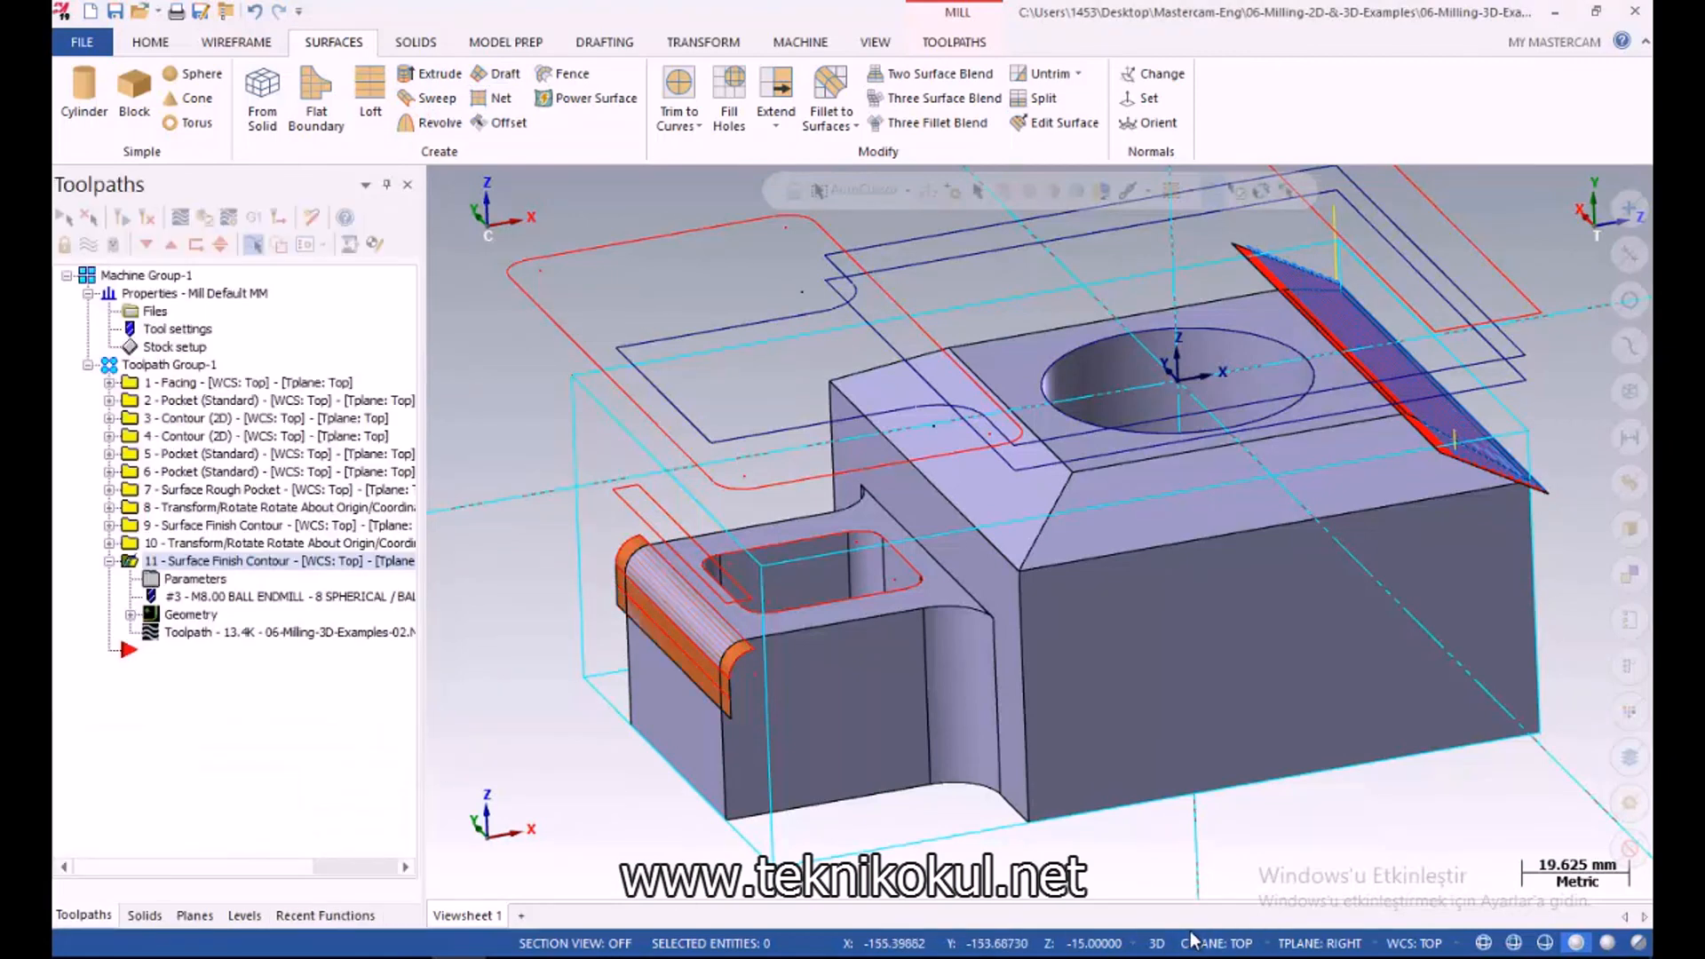
Return the tool plane to Top and set the construction plane to Right
click(1320, 943)
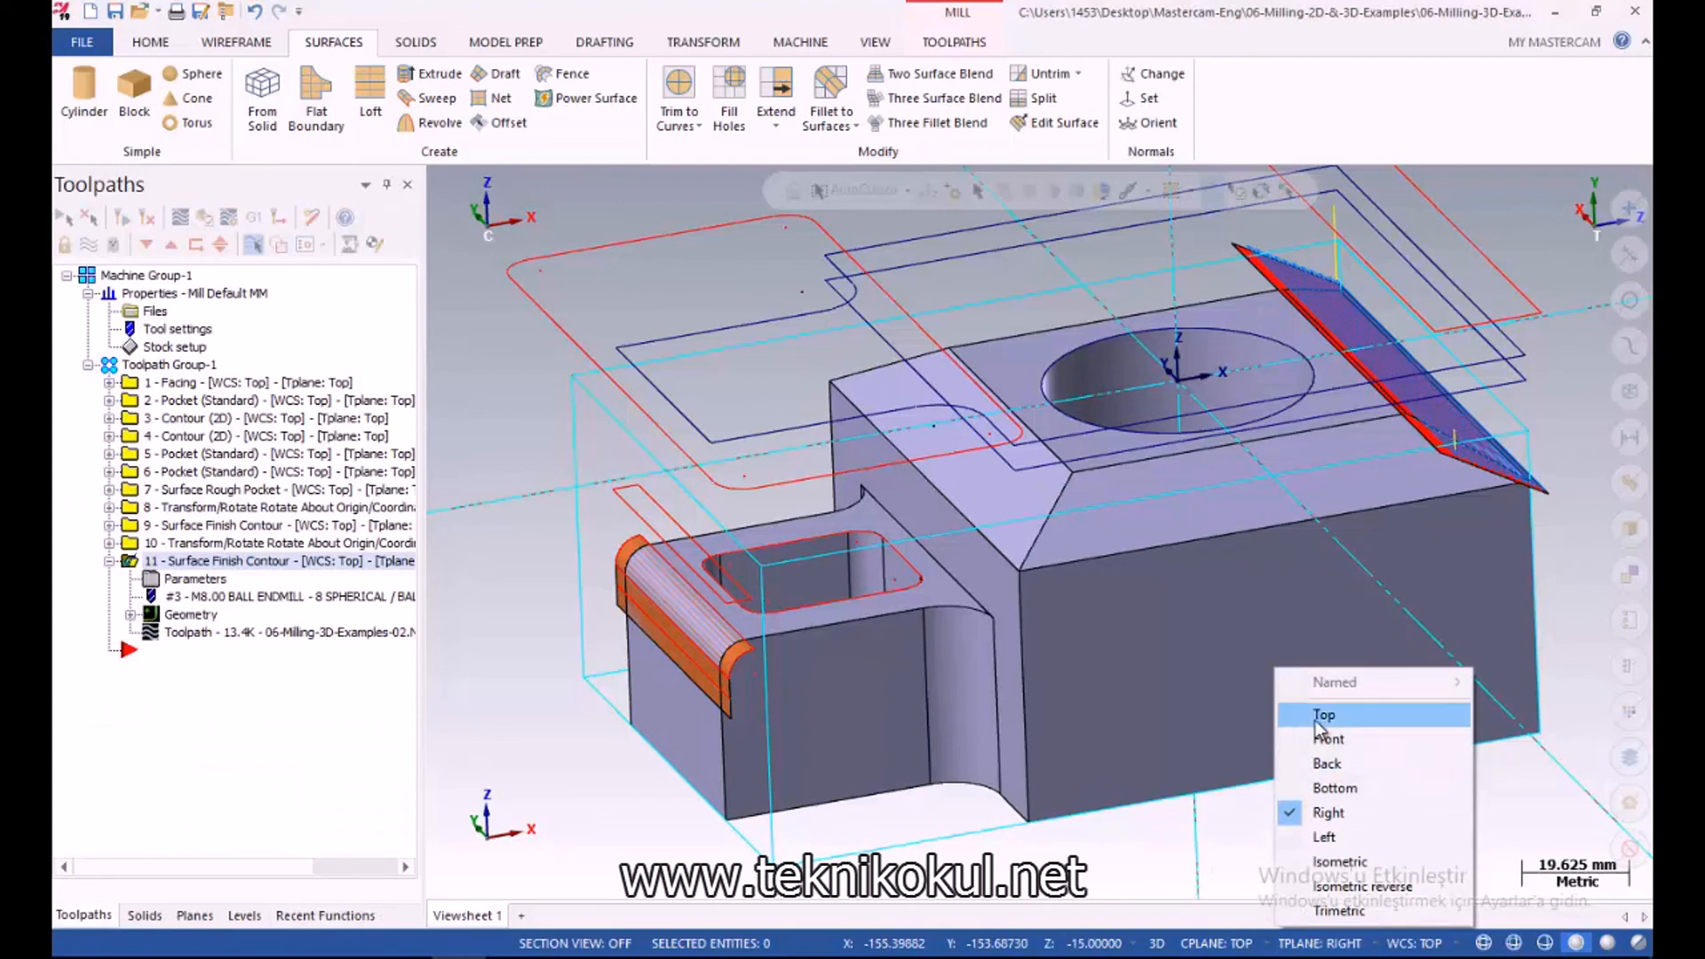
click(1306, 708)
click(1228, 943)
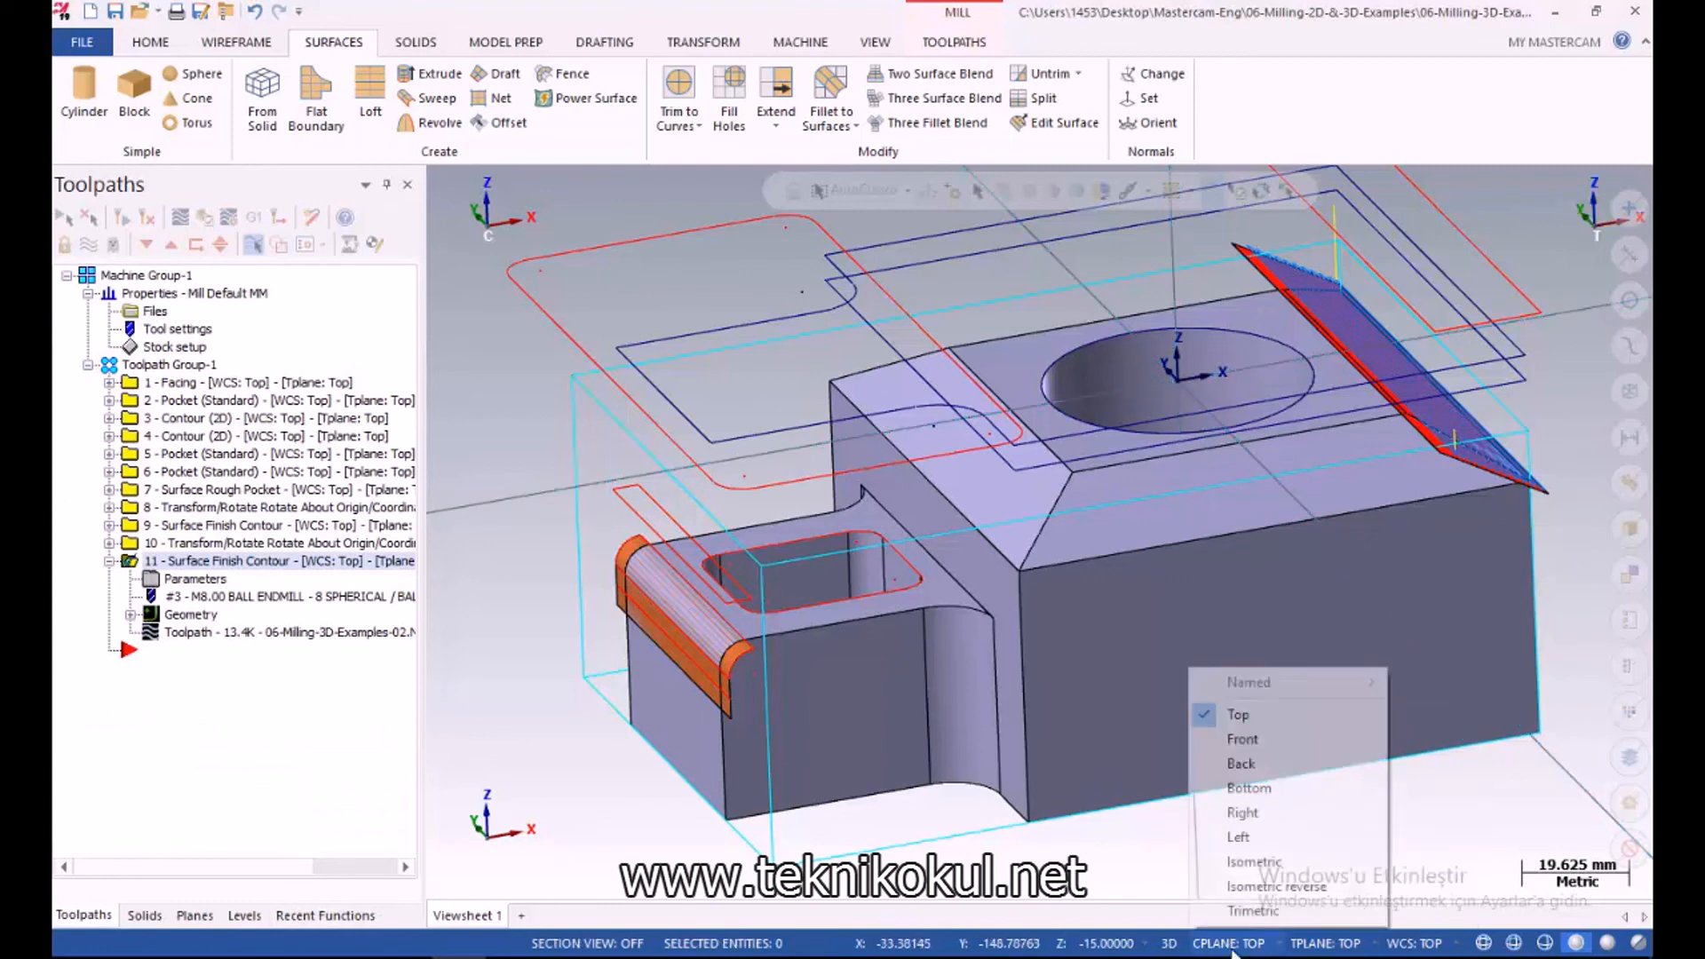
click(1261, 812)
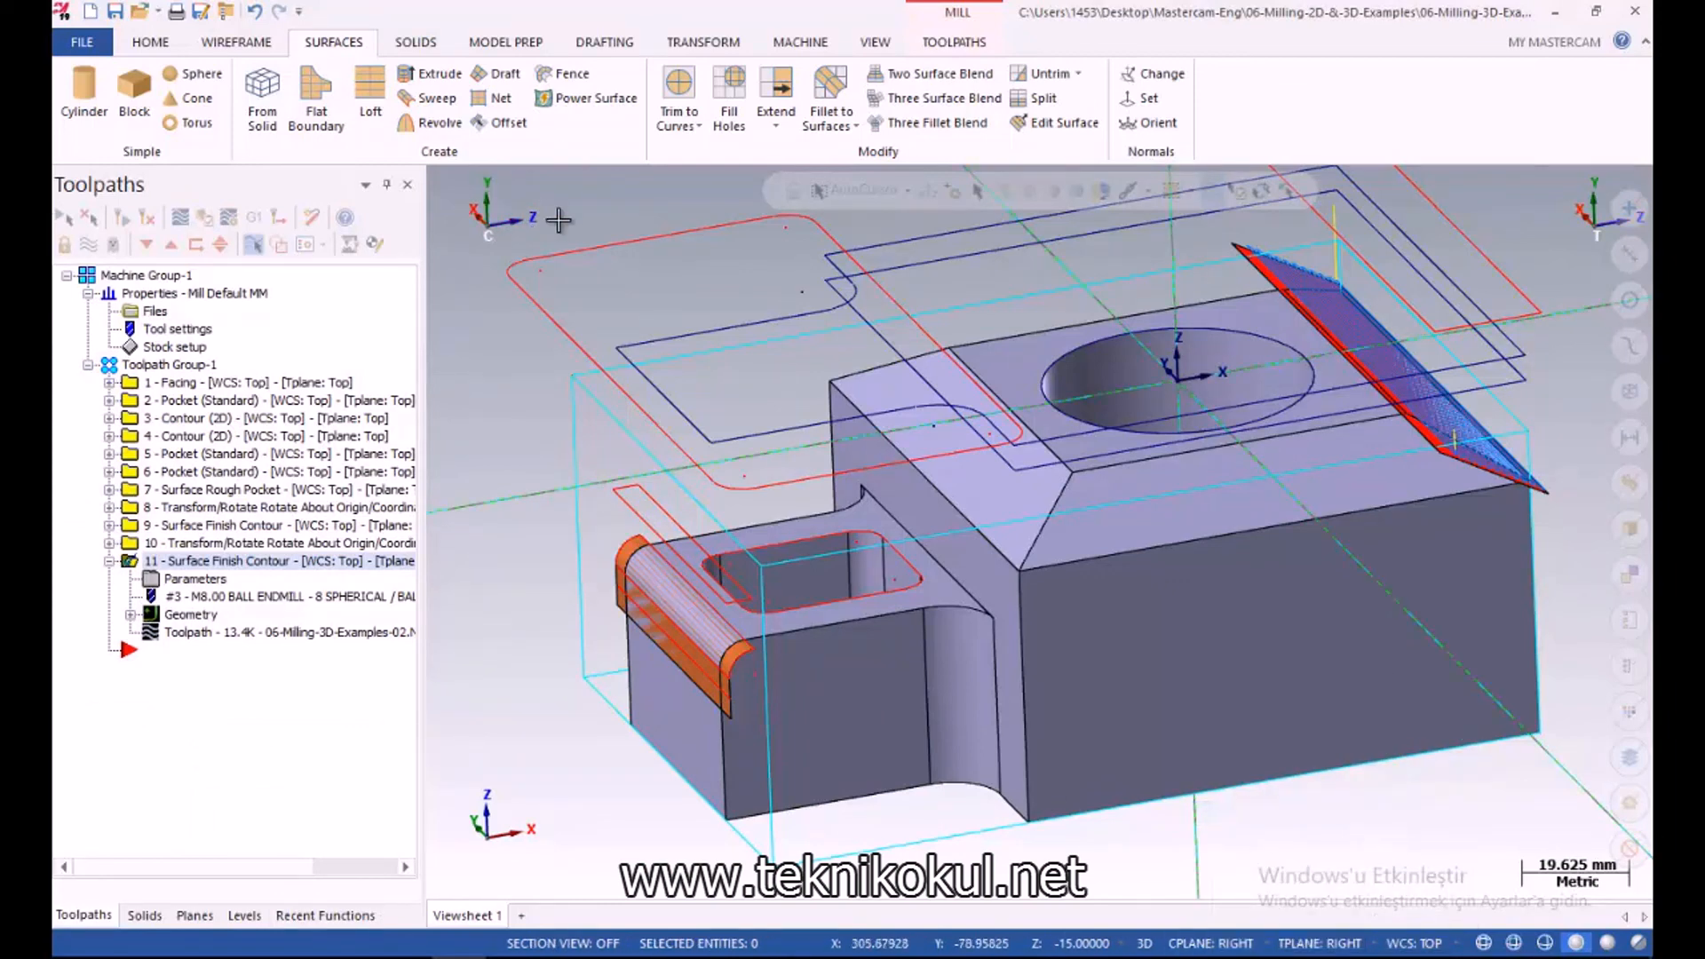
Abandon a further draft from the lower edge and undo the second draft surface
click(498, 73)
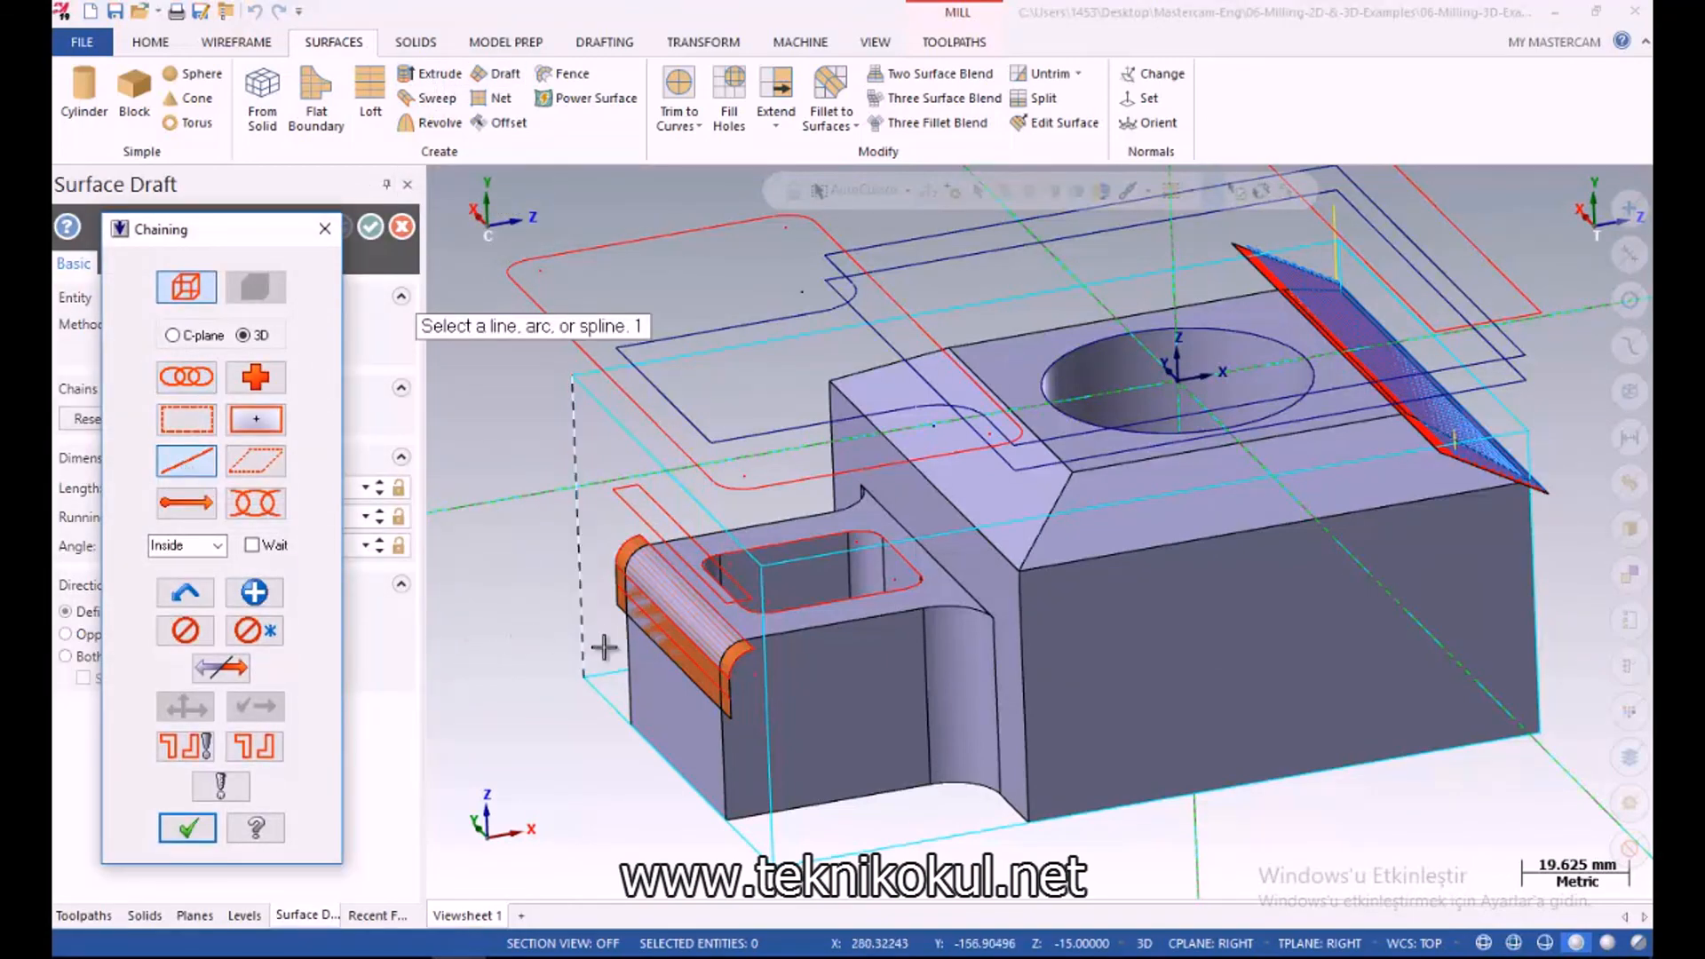
scroll(619, 627, up, 4)
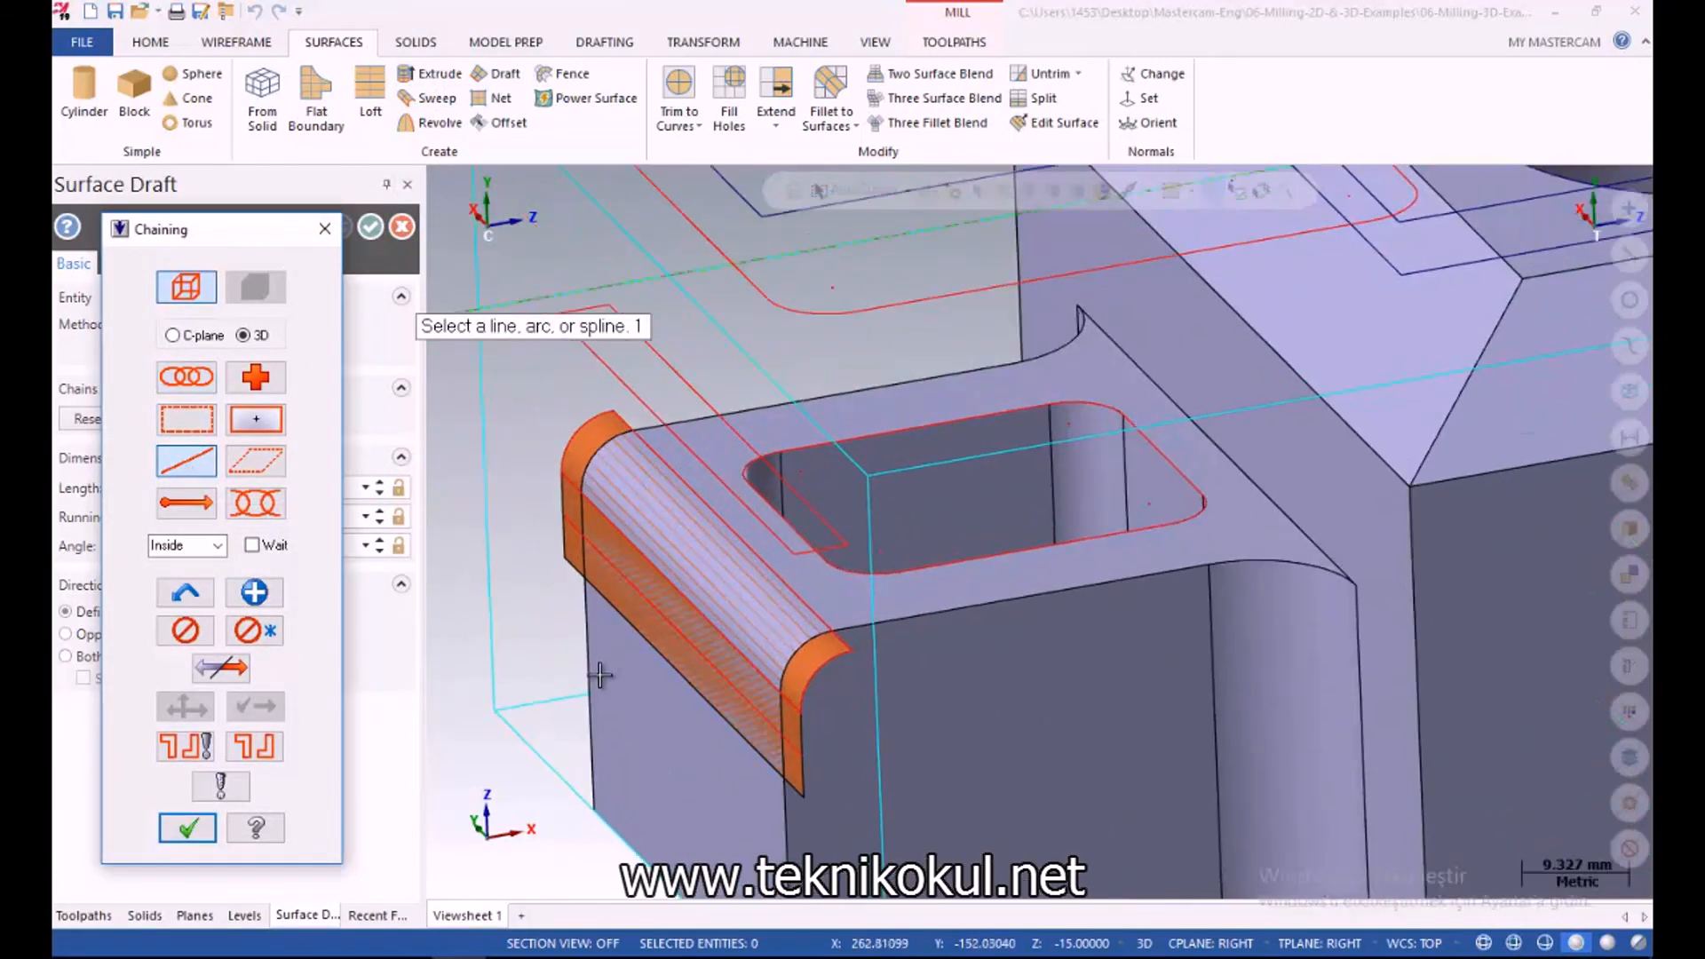
key(Escape)
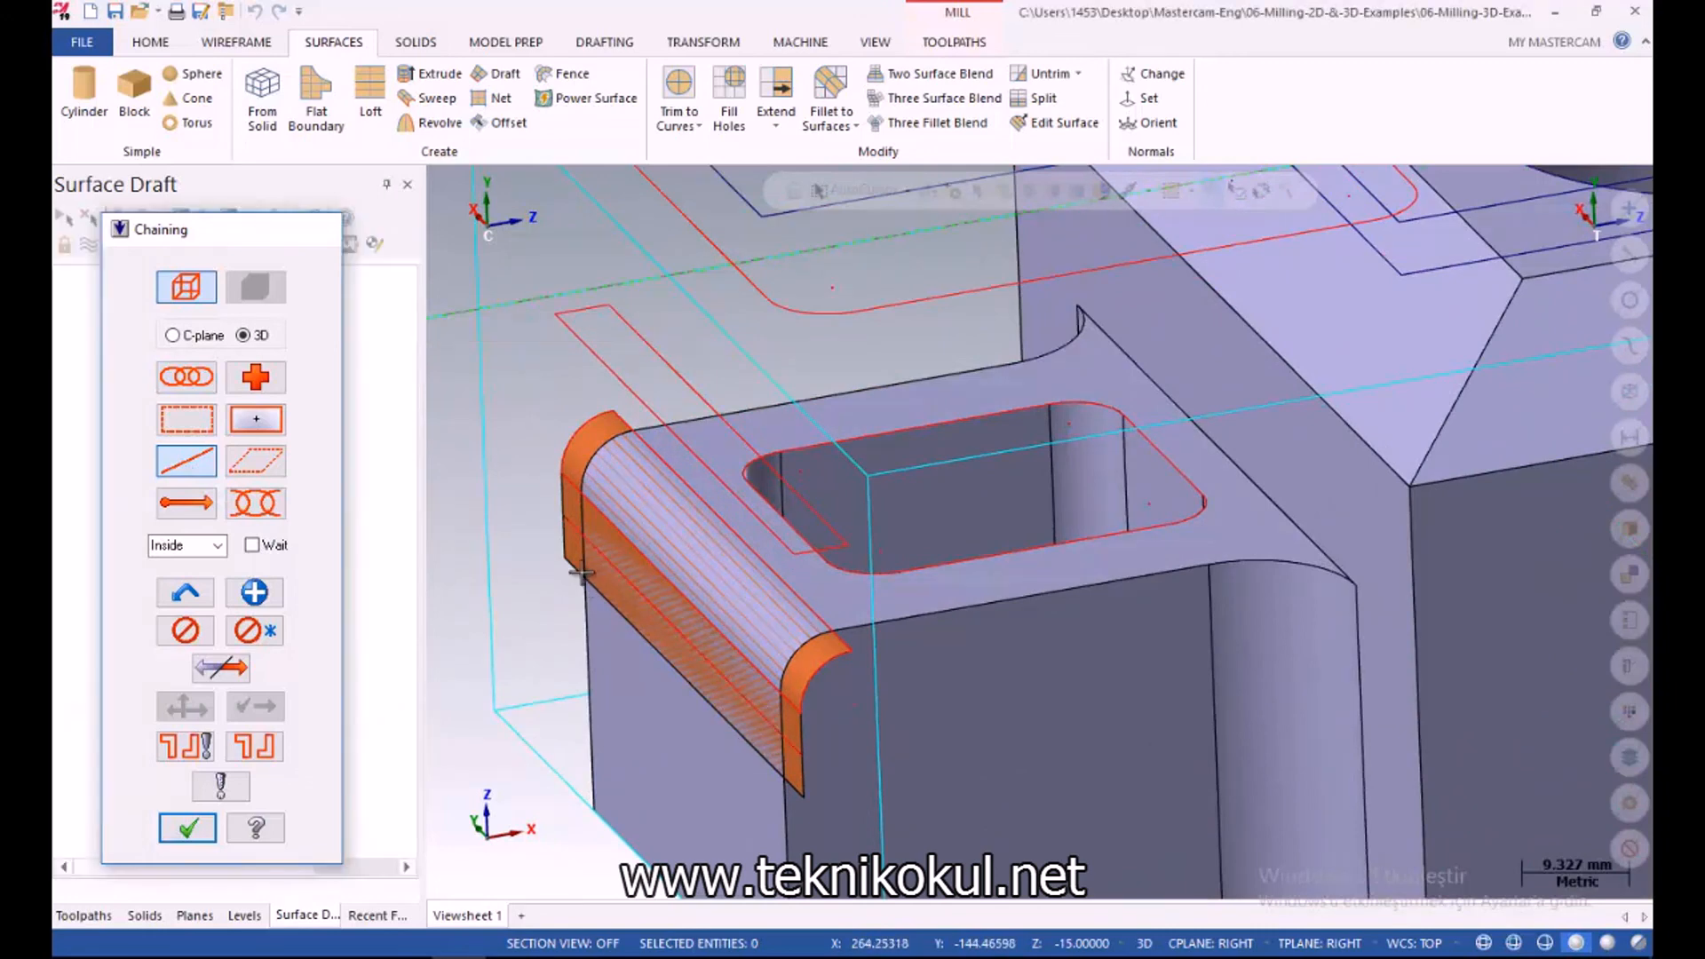
click(257, 20)
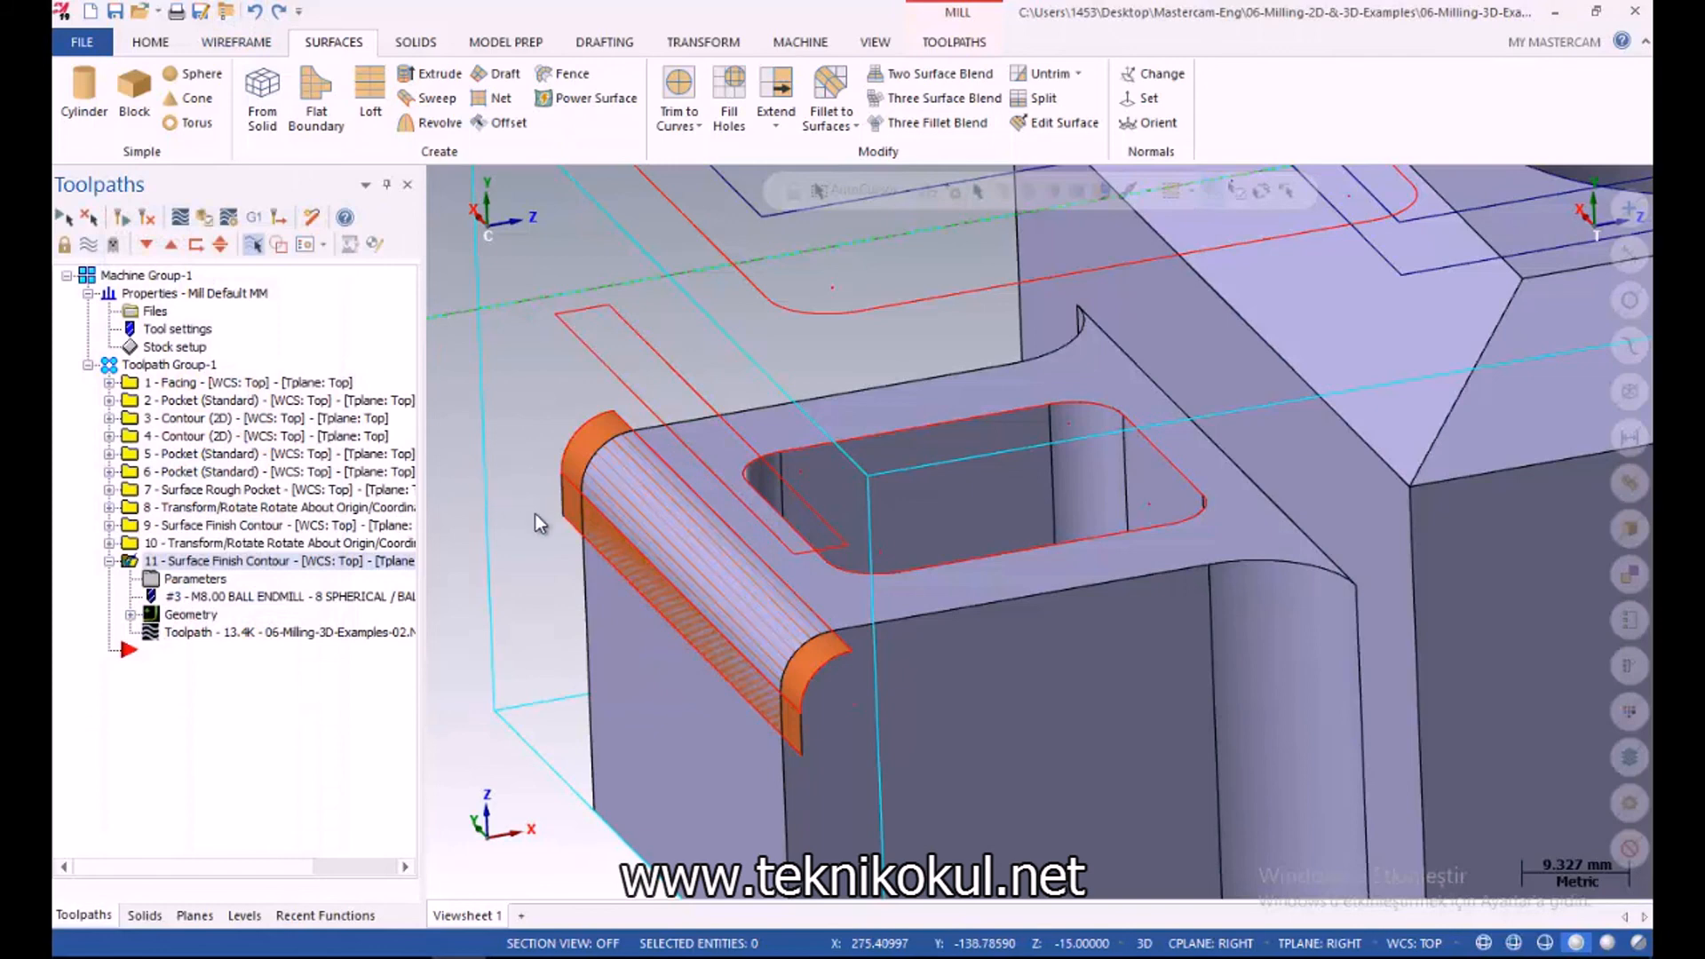
Create a draft surface of length -4.1 mm outward from the lower edge curve of the first draft surface
click(501, 78)
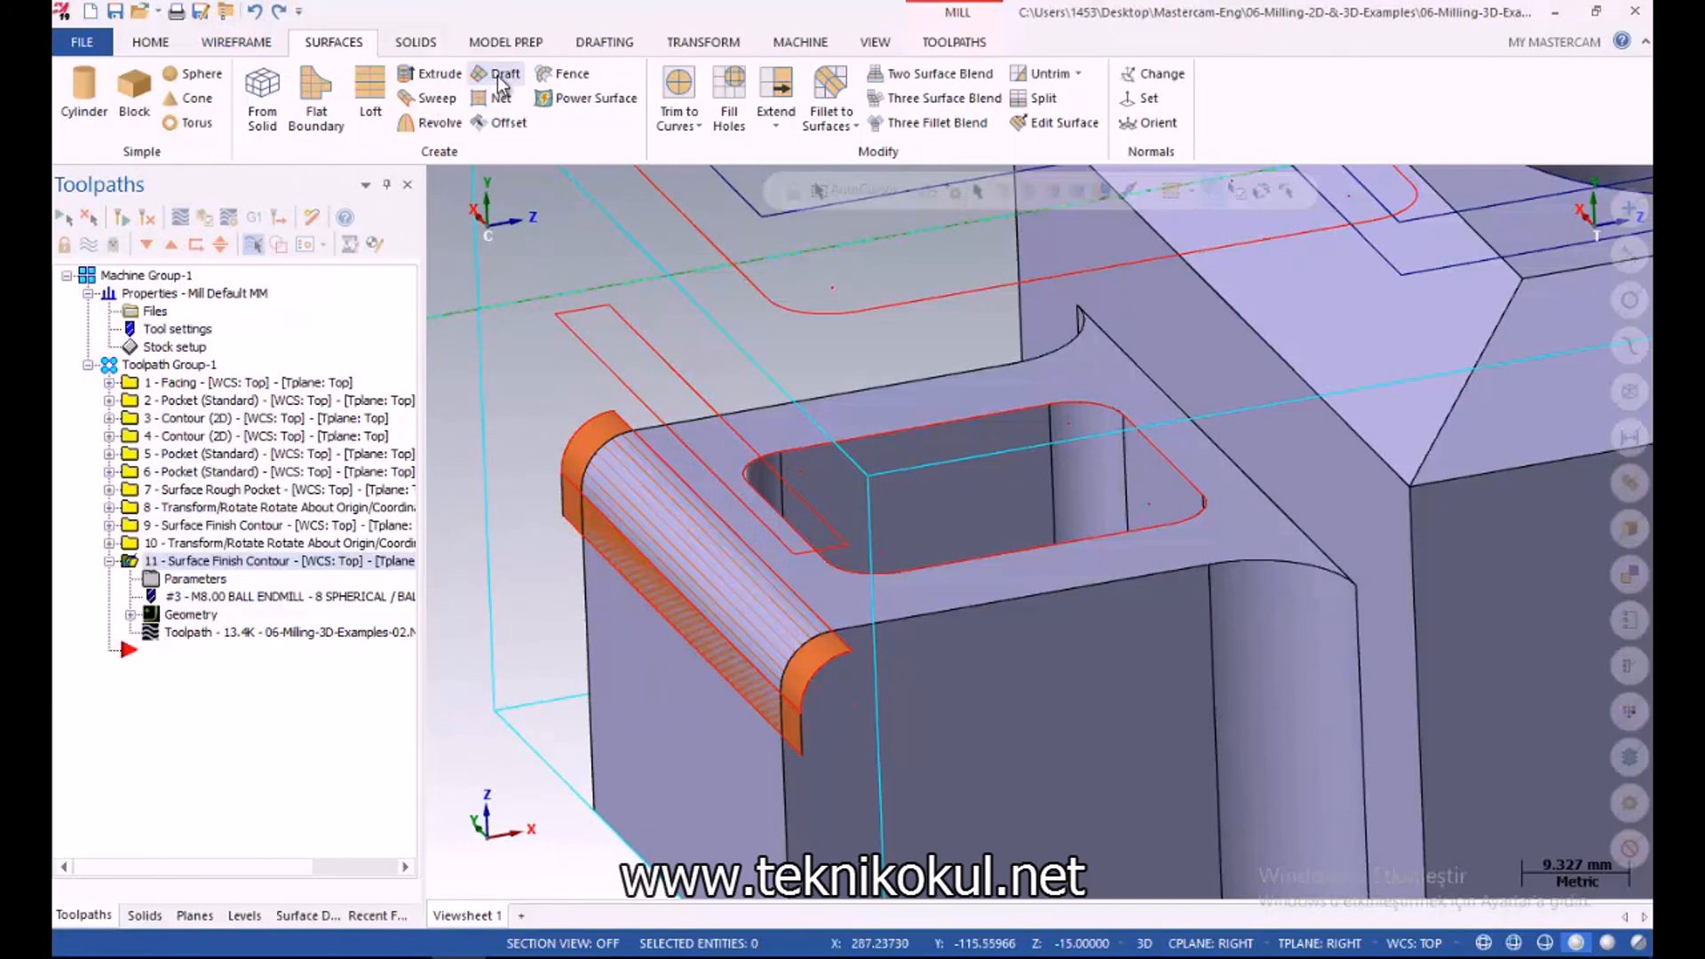
click(187, 460)
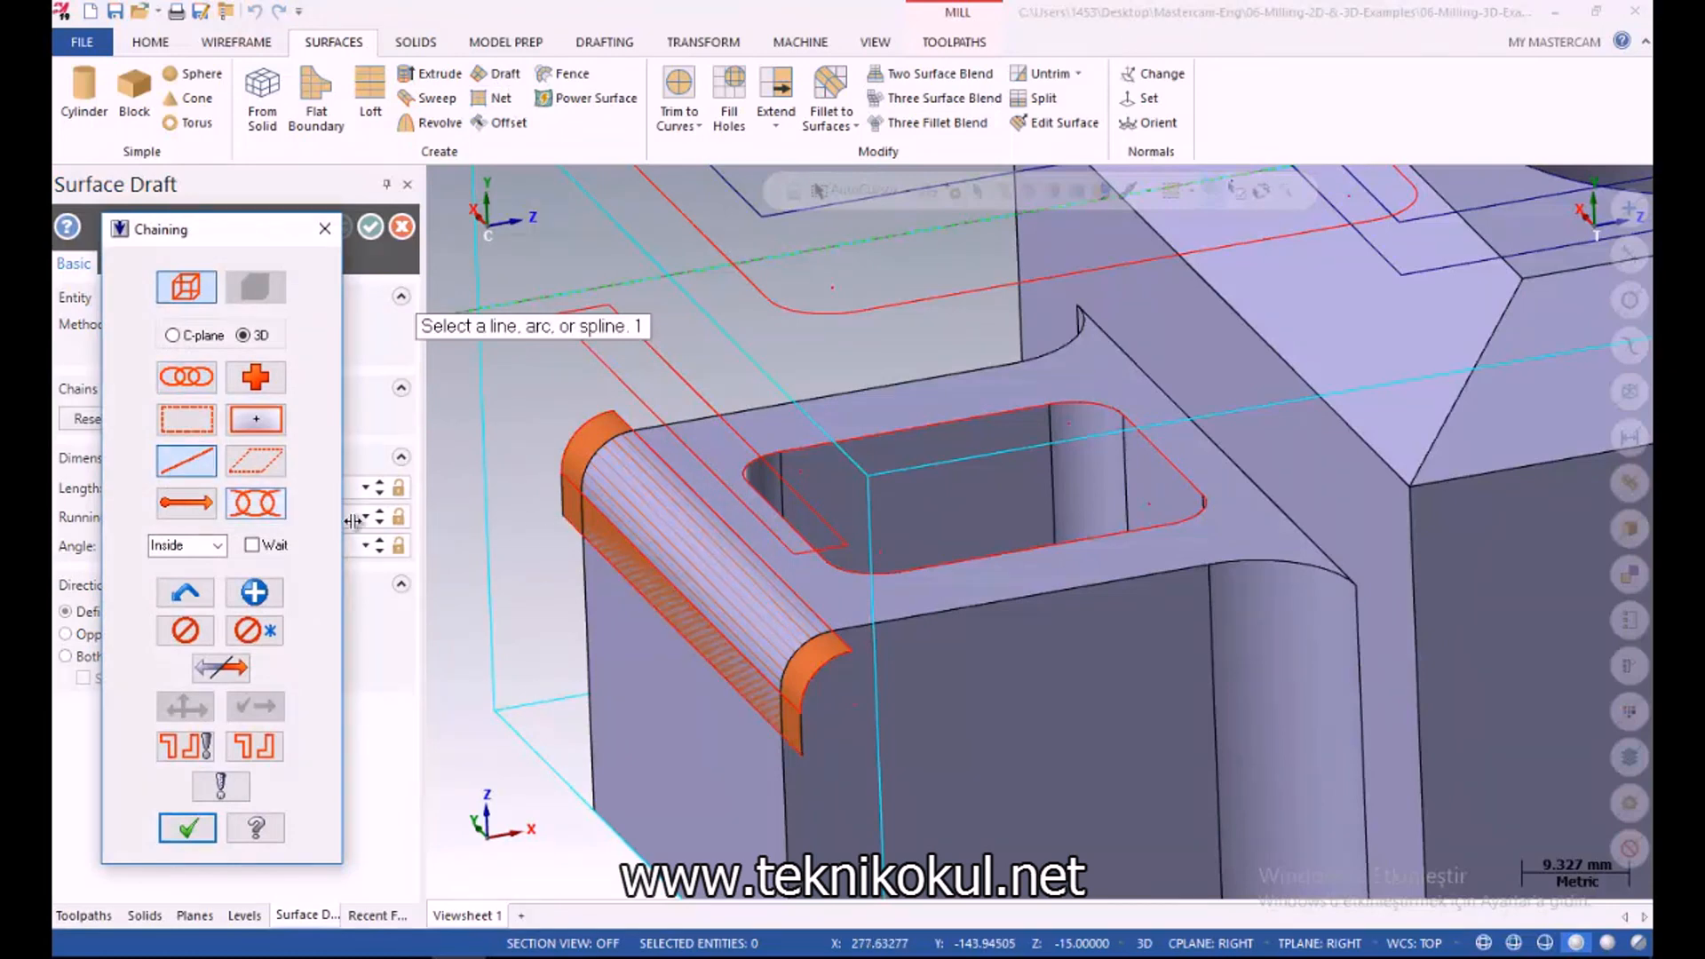
click(568, 526)
click(186, 830)
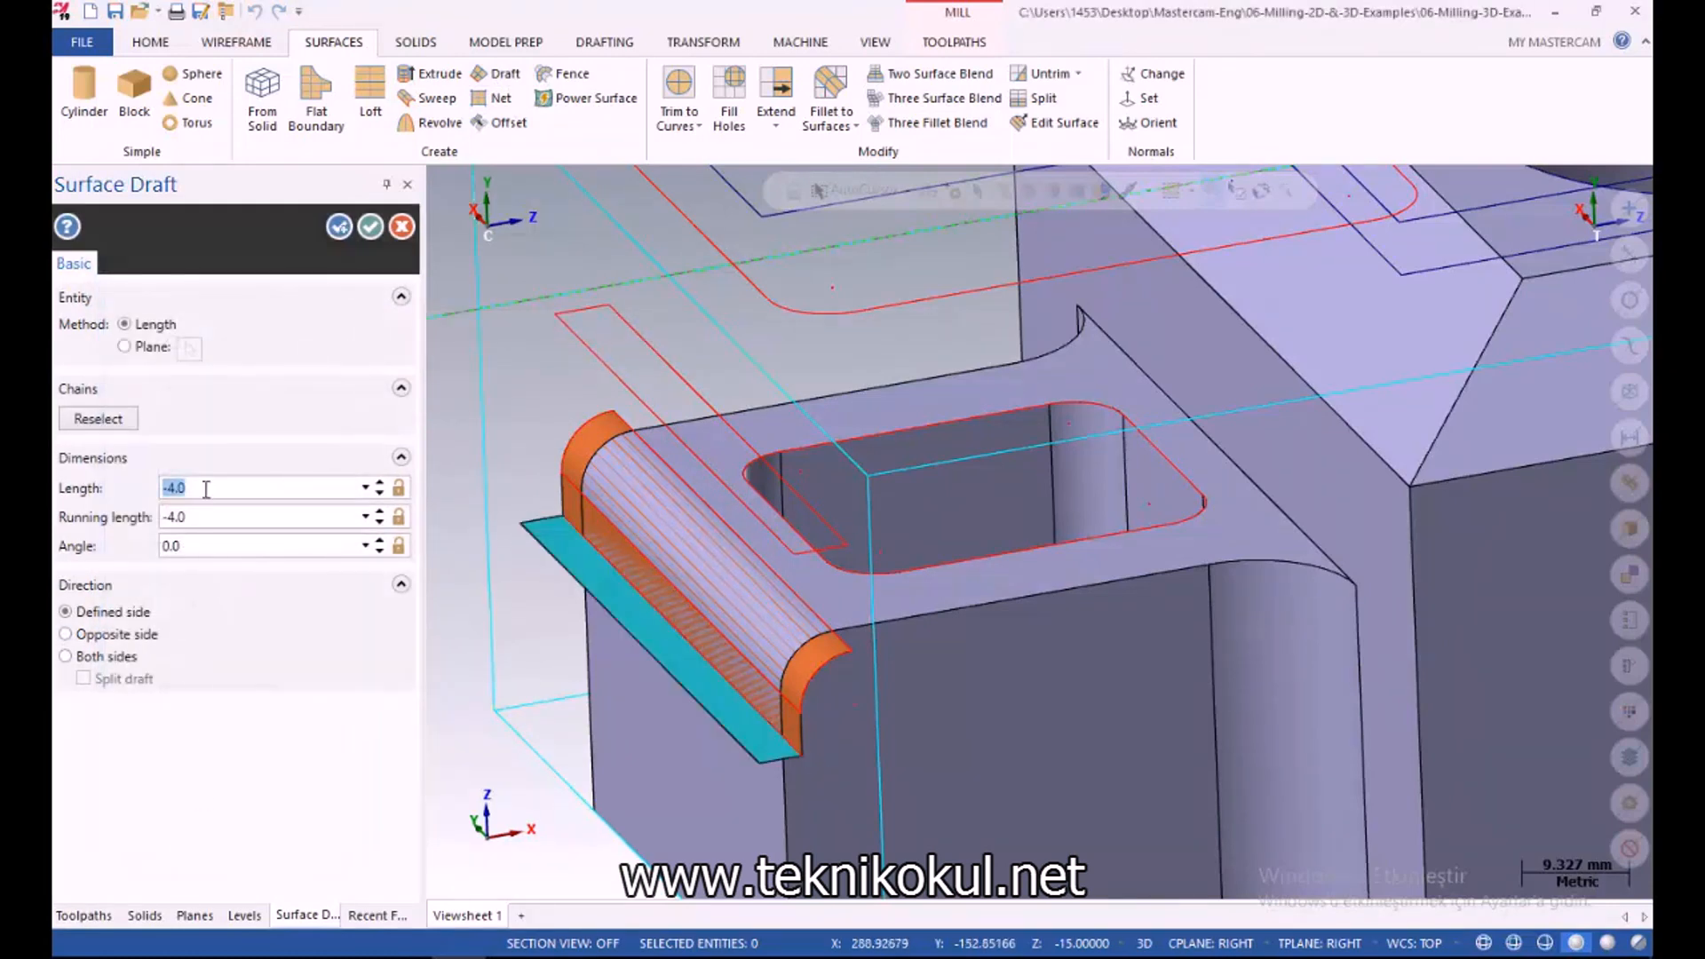
text(-)
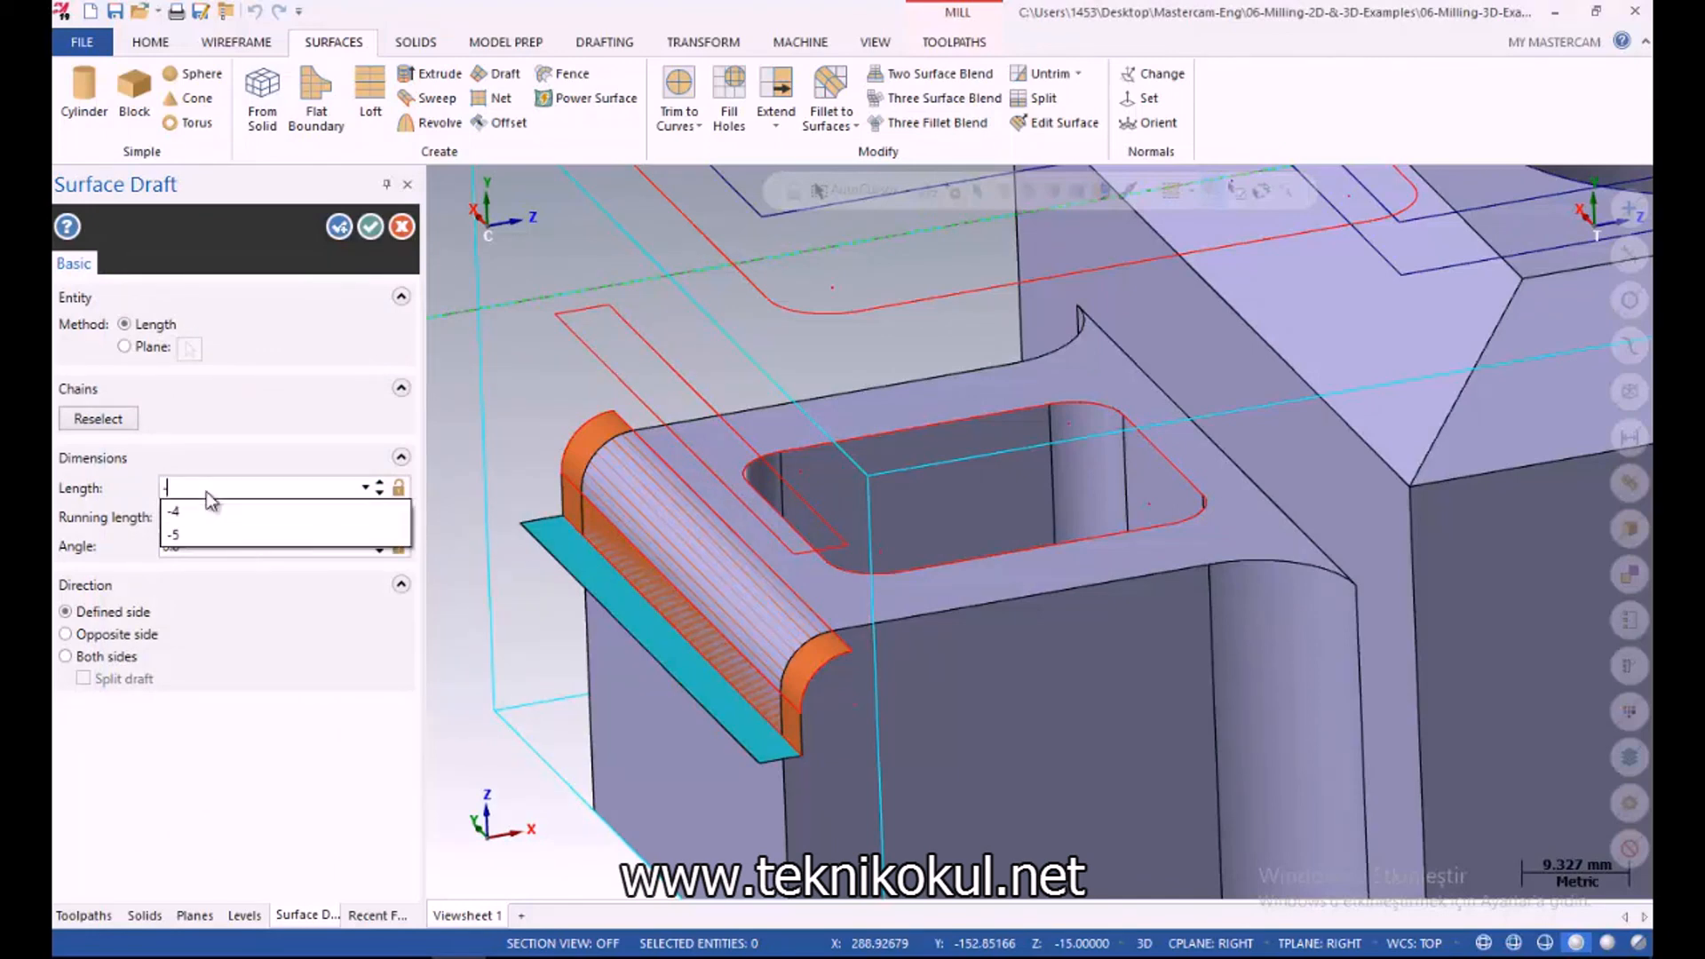
text(5)
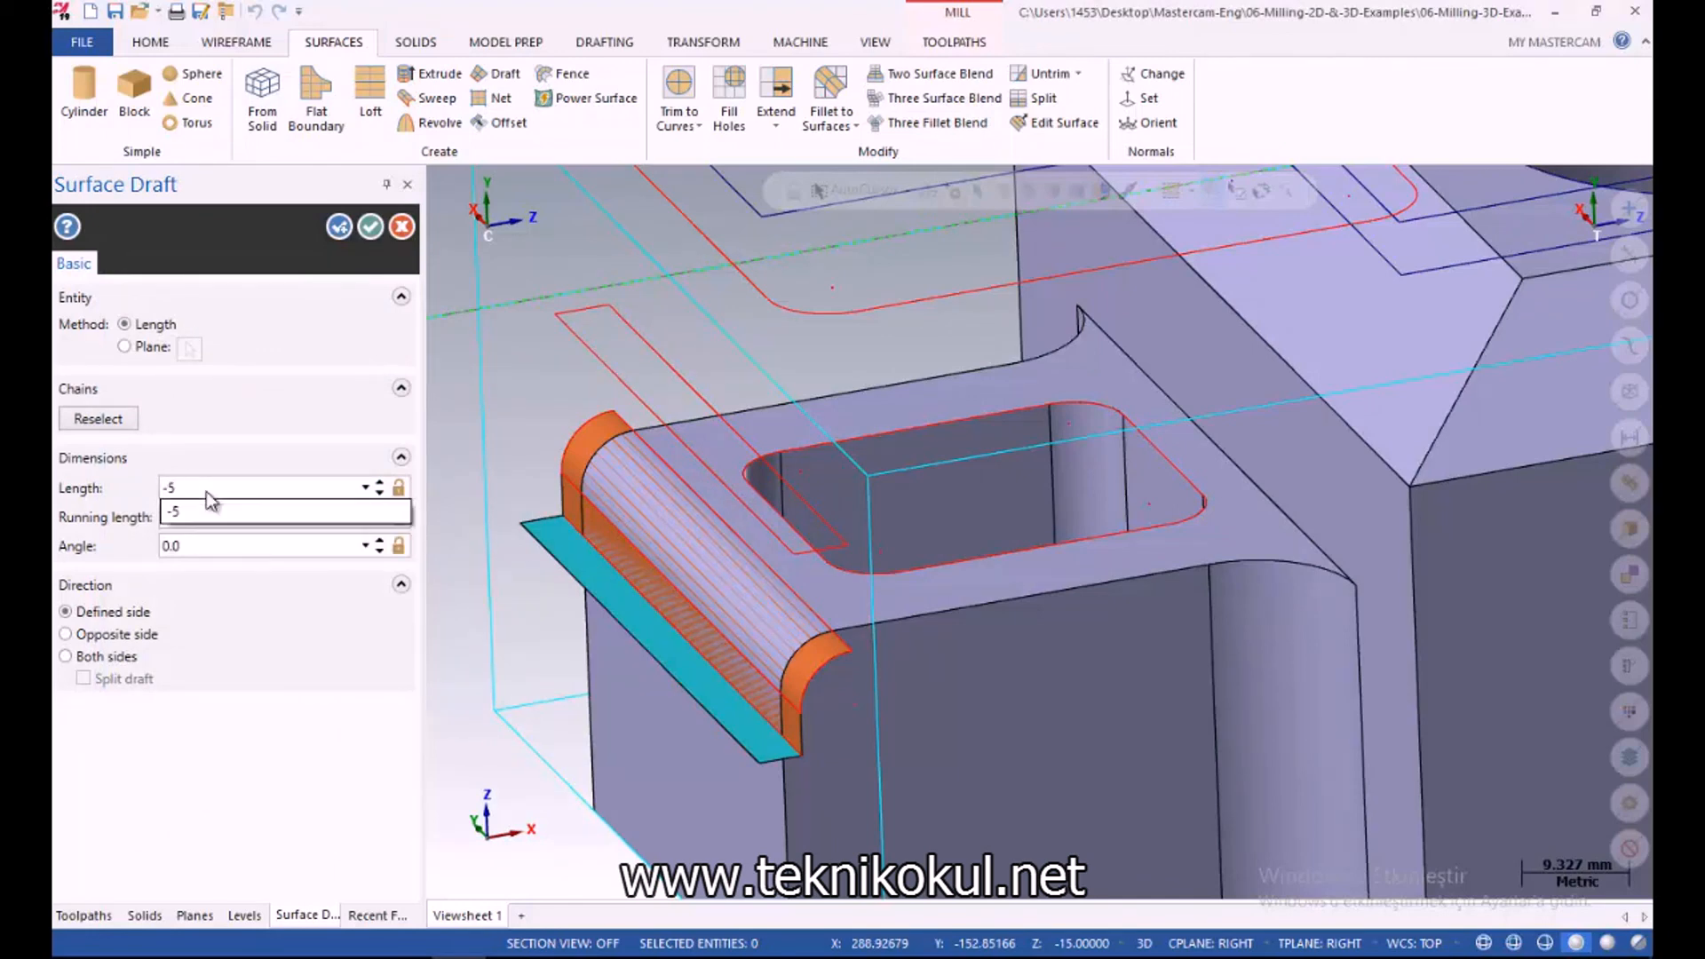
key(BackSpace)
text(4.1)
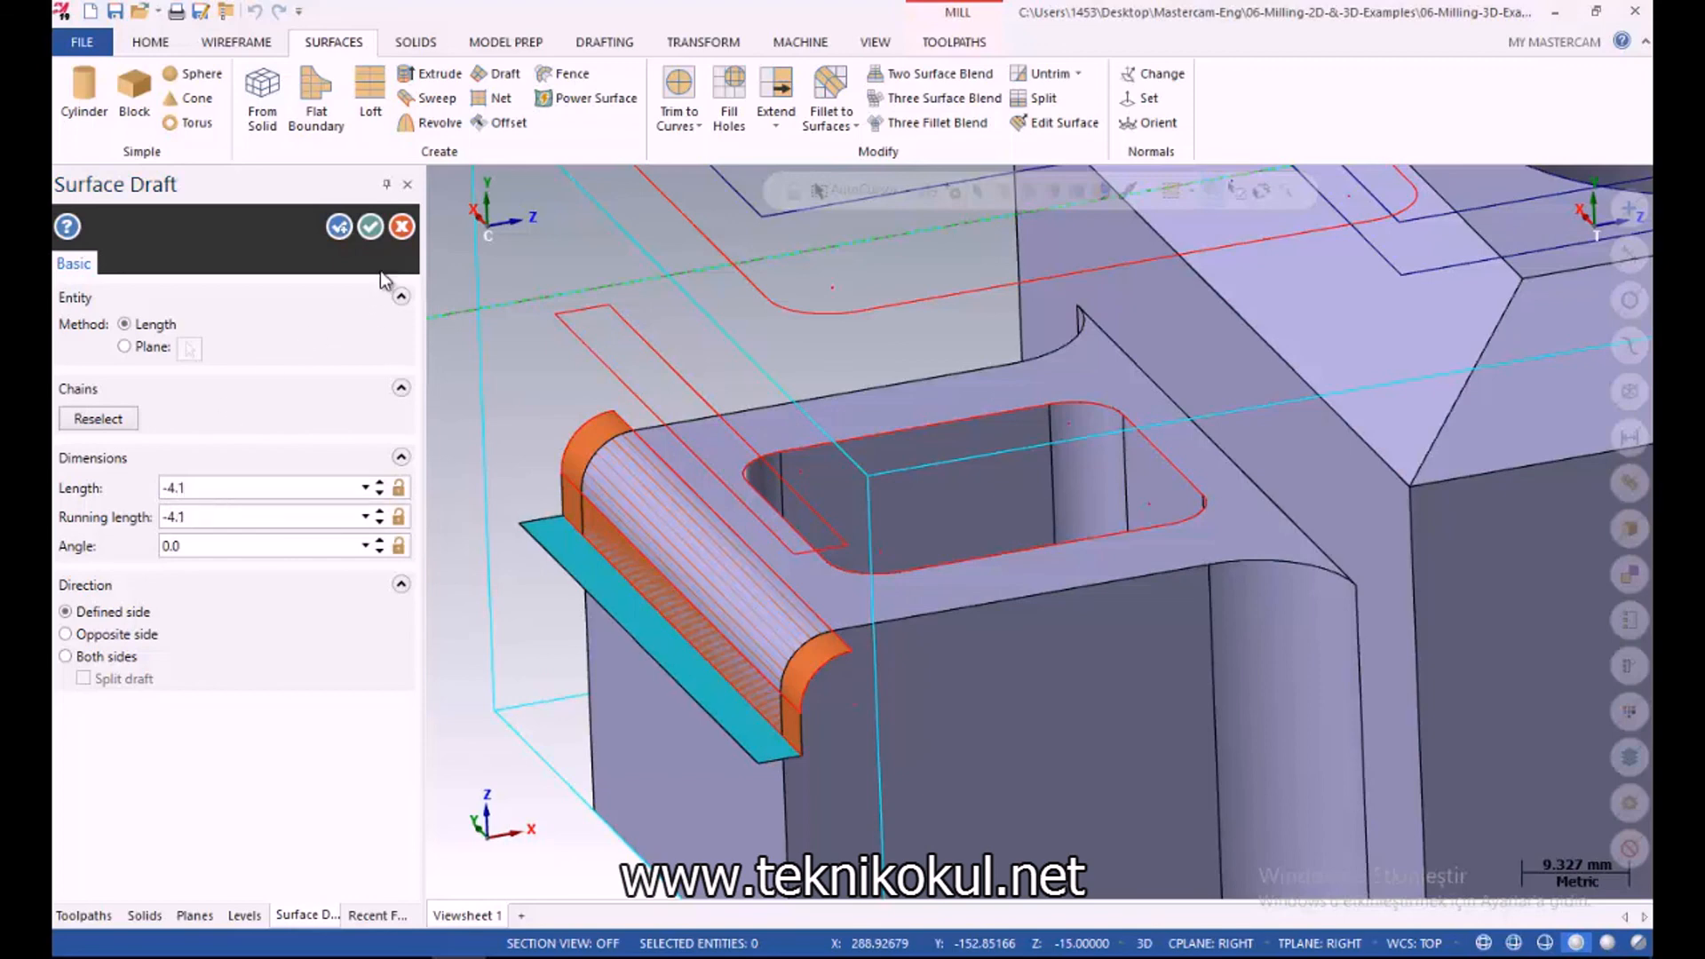
click(370, 227)
middle_drag(522, 520, 517, 525)
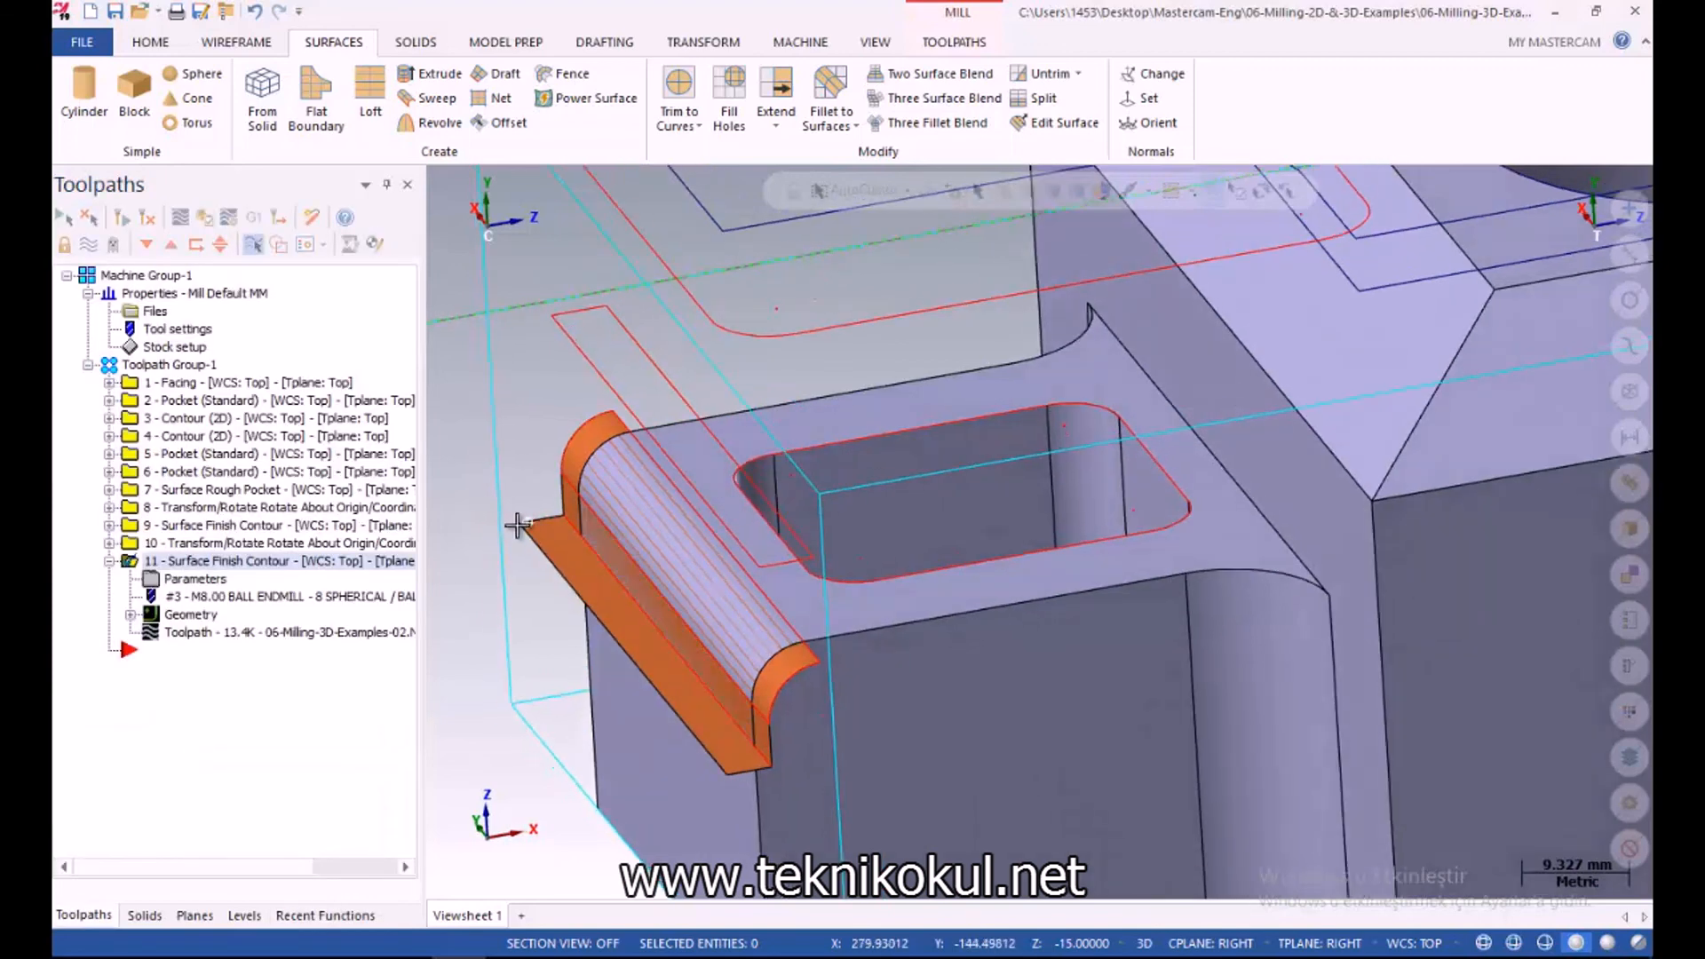
Delete the old containment rectangle above the fillet and create a curve on the outer edge of the new draft surface
click(563, 343)
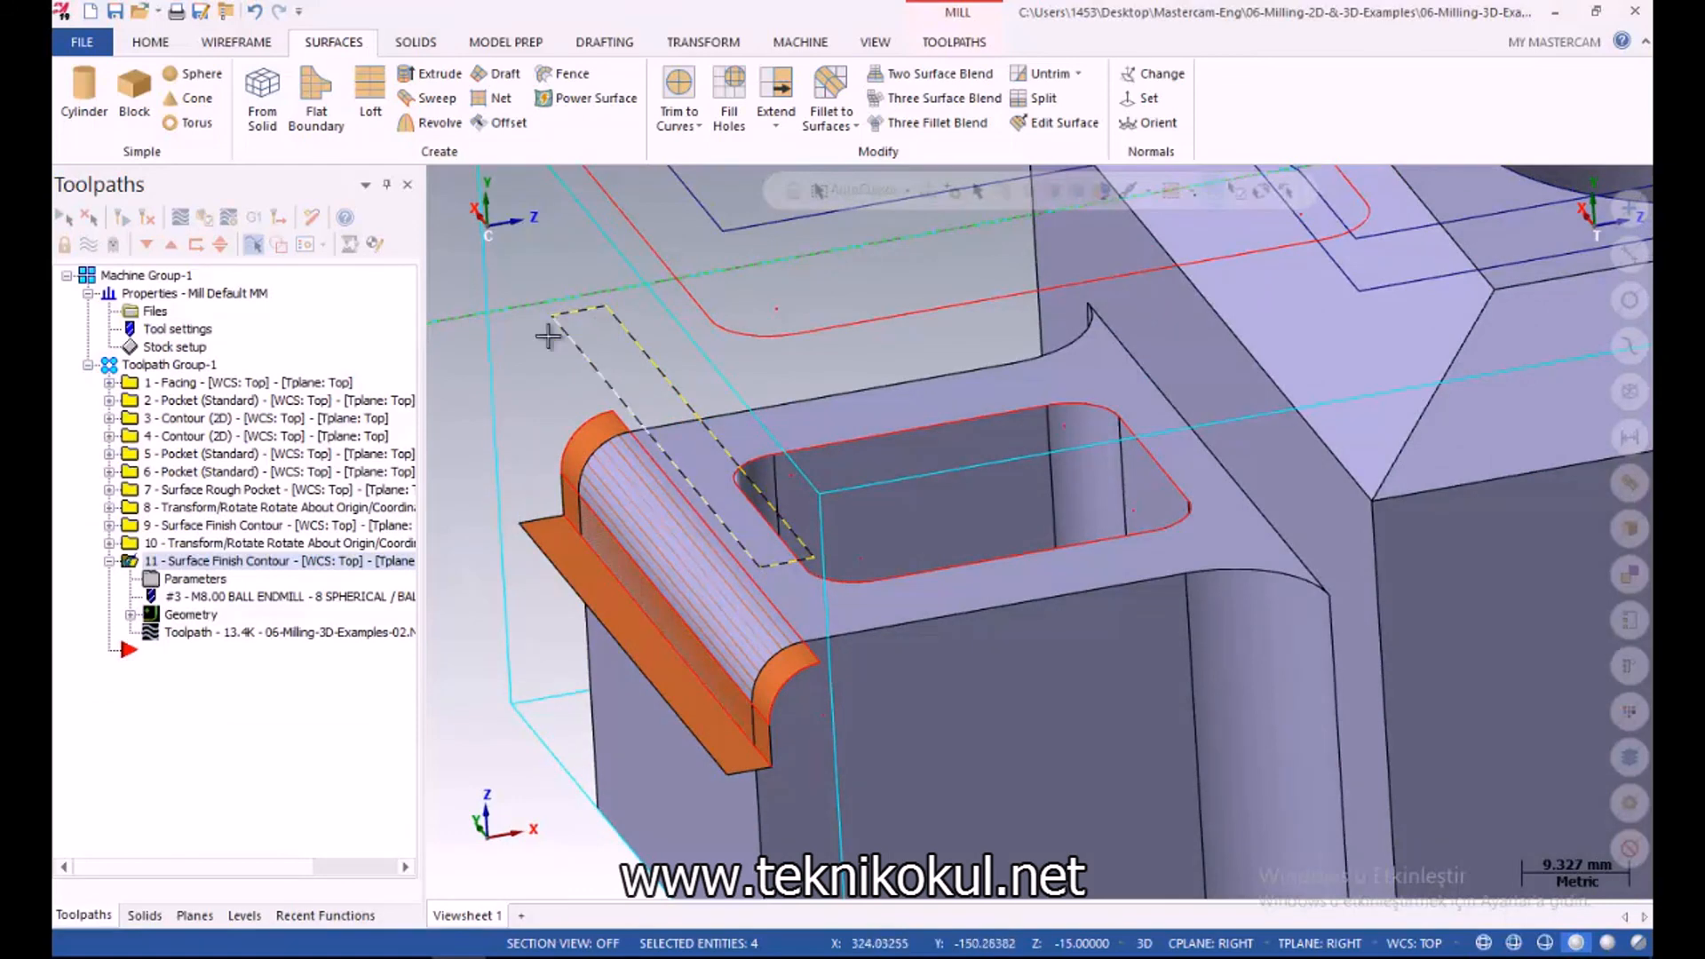
key(Delete)
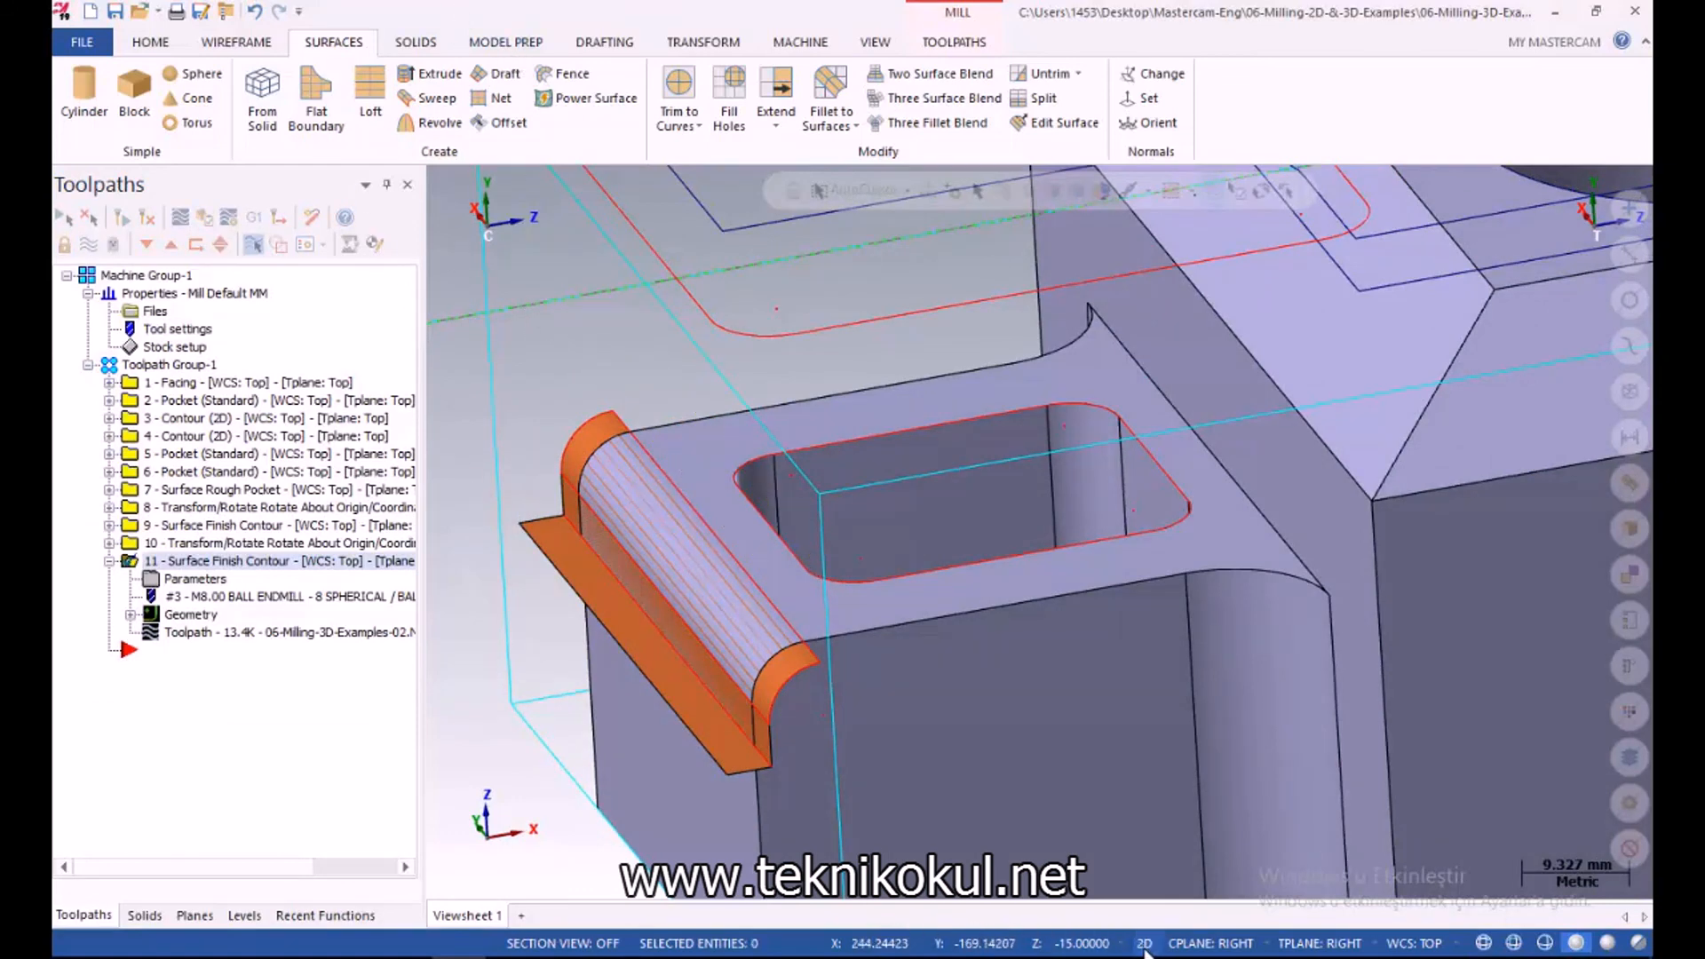
click(238, 43)
click(1114, 102)
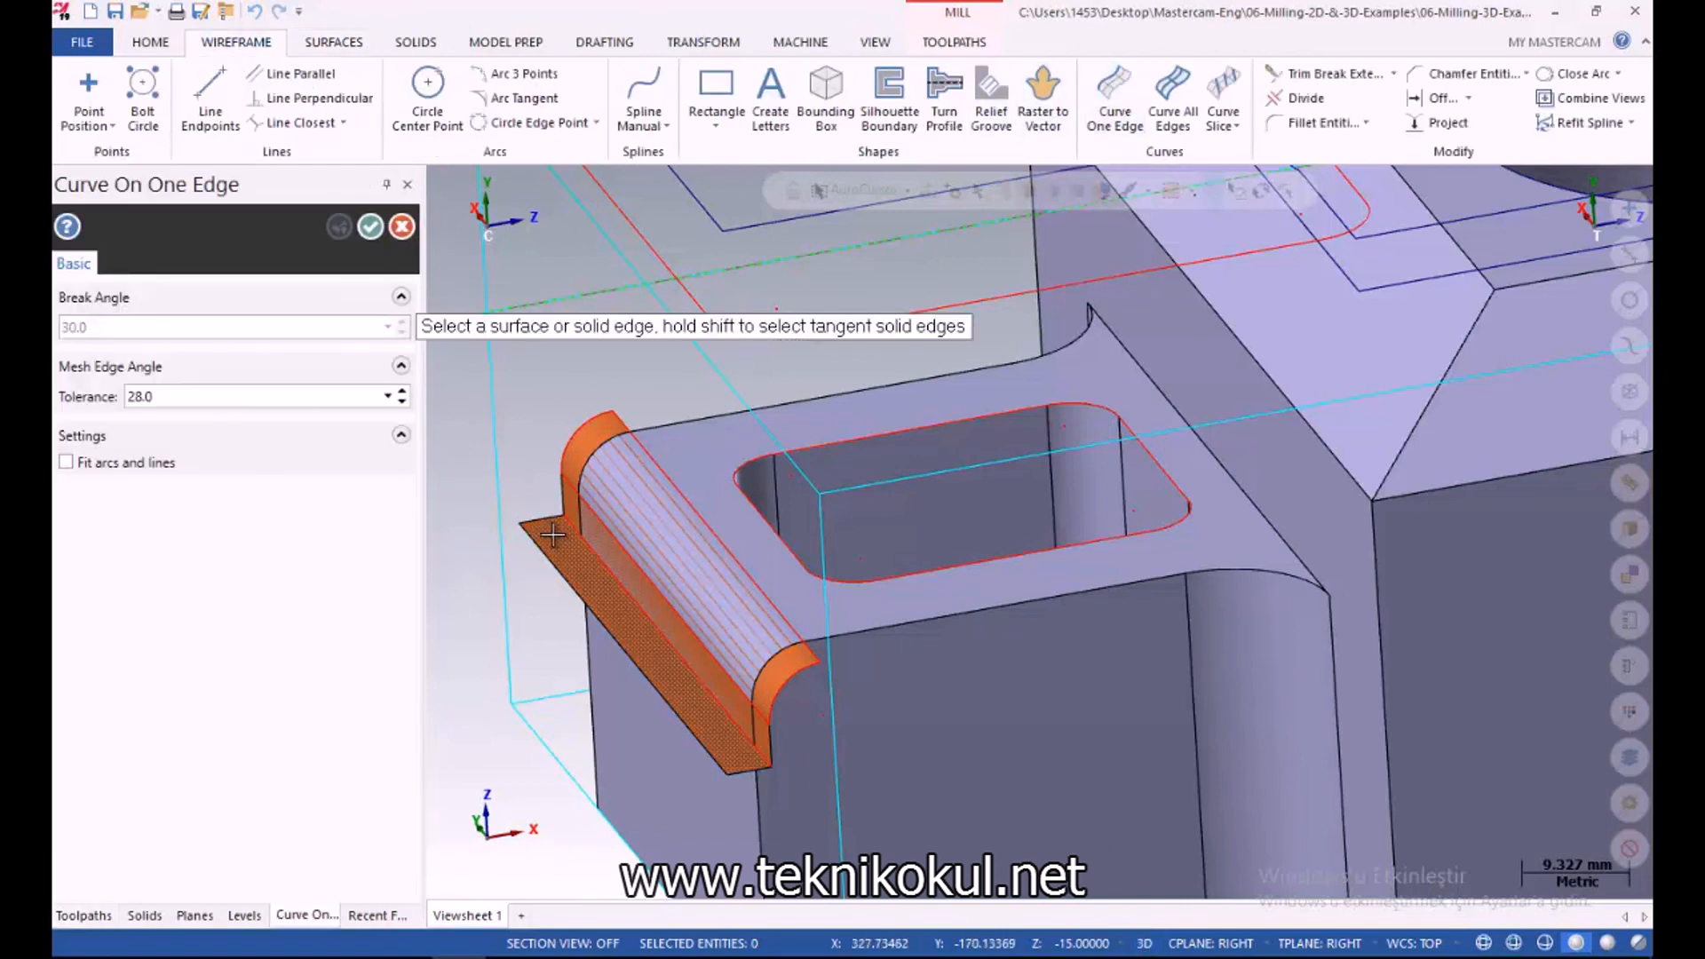
click(528, 556)
click(368, 228)
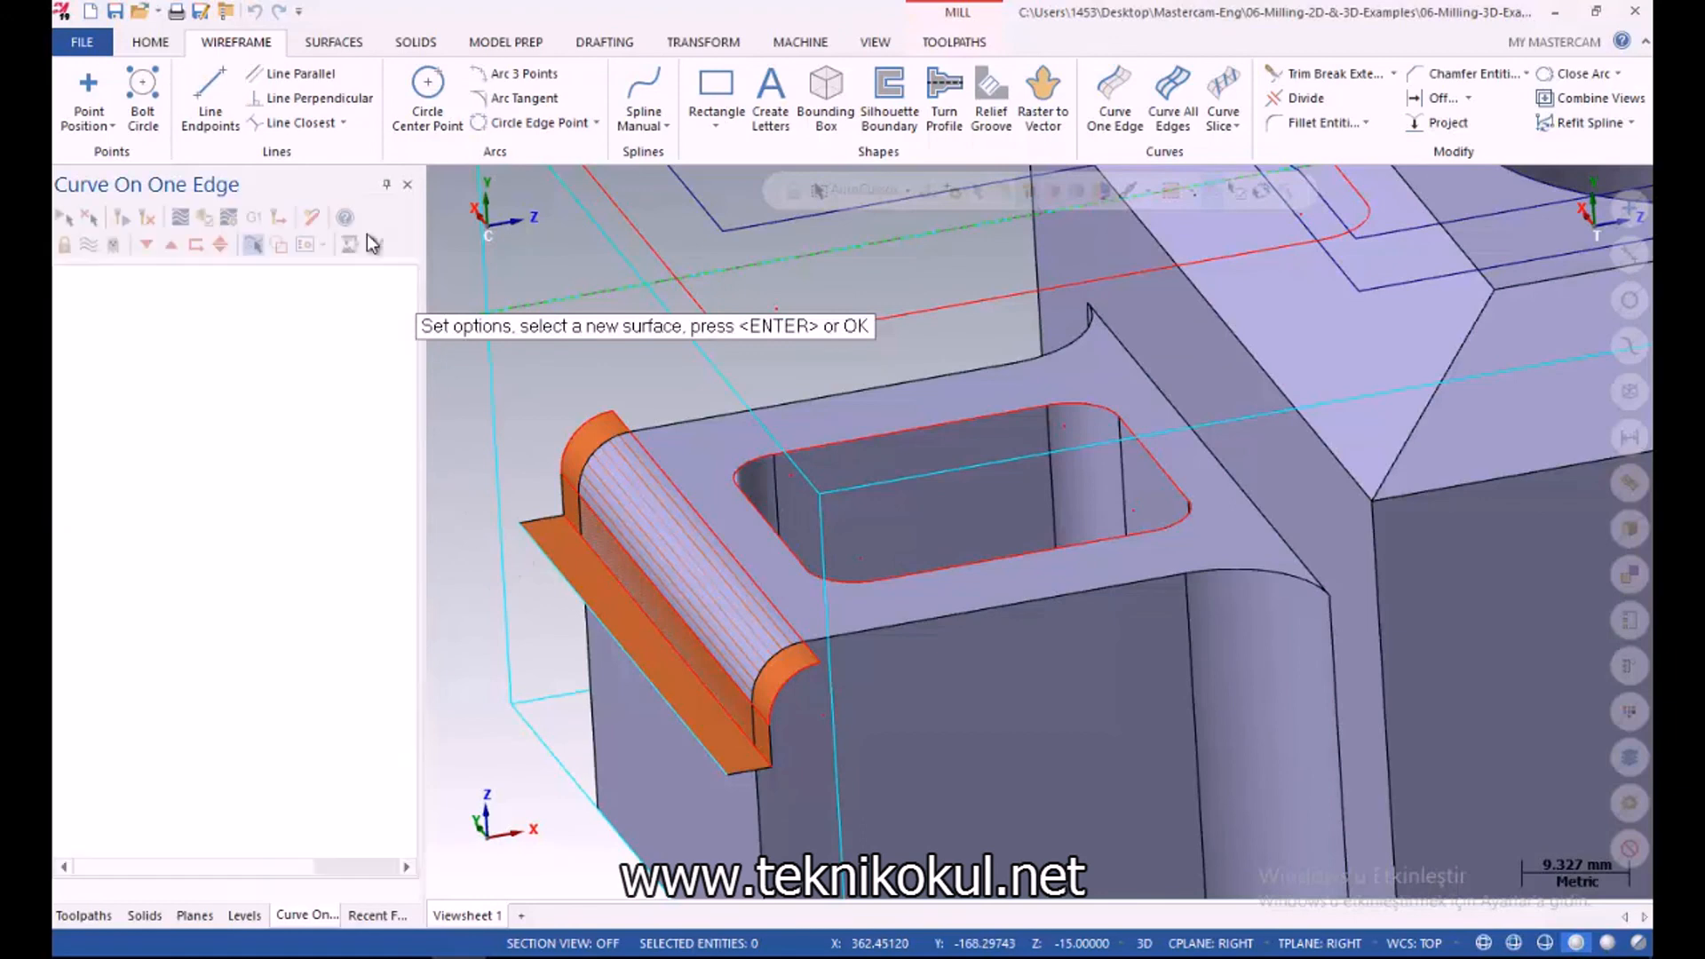
Set the construction plane and tool plane to Top
scroll(555, 419, down, 1)
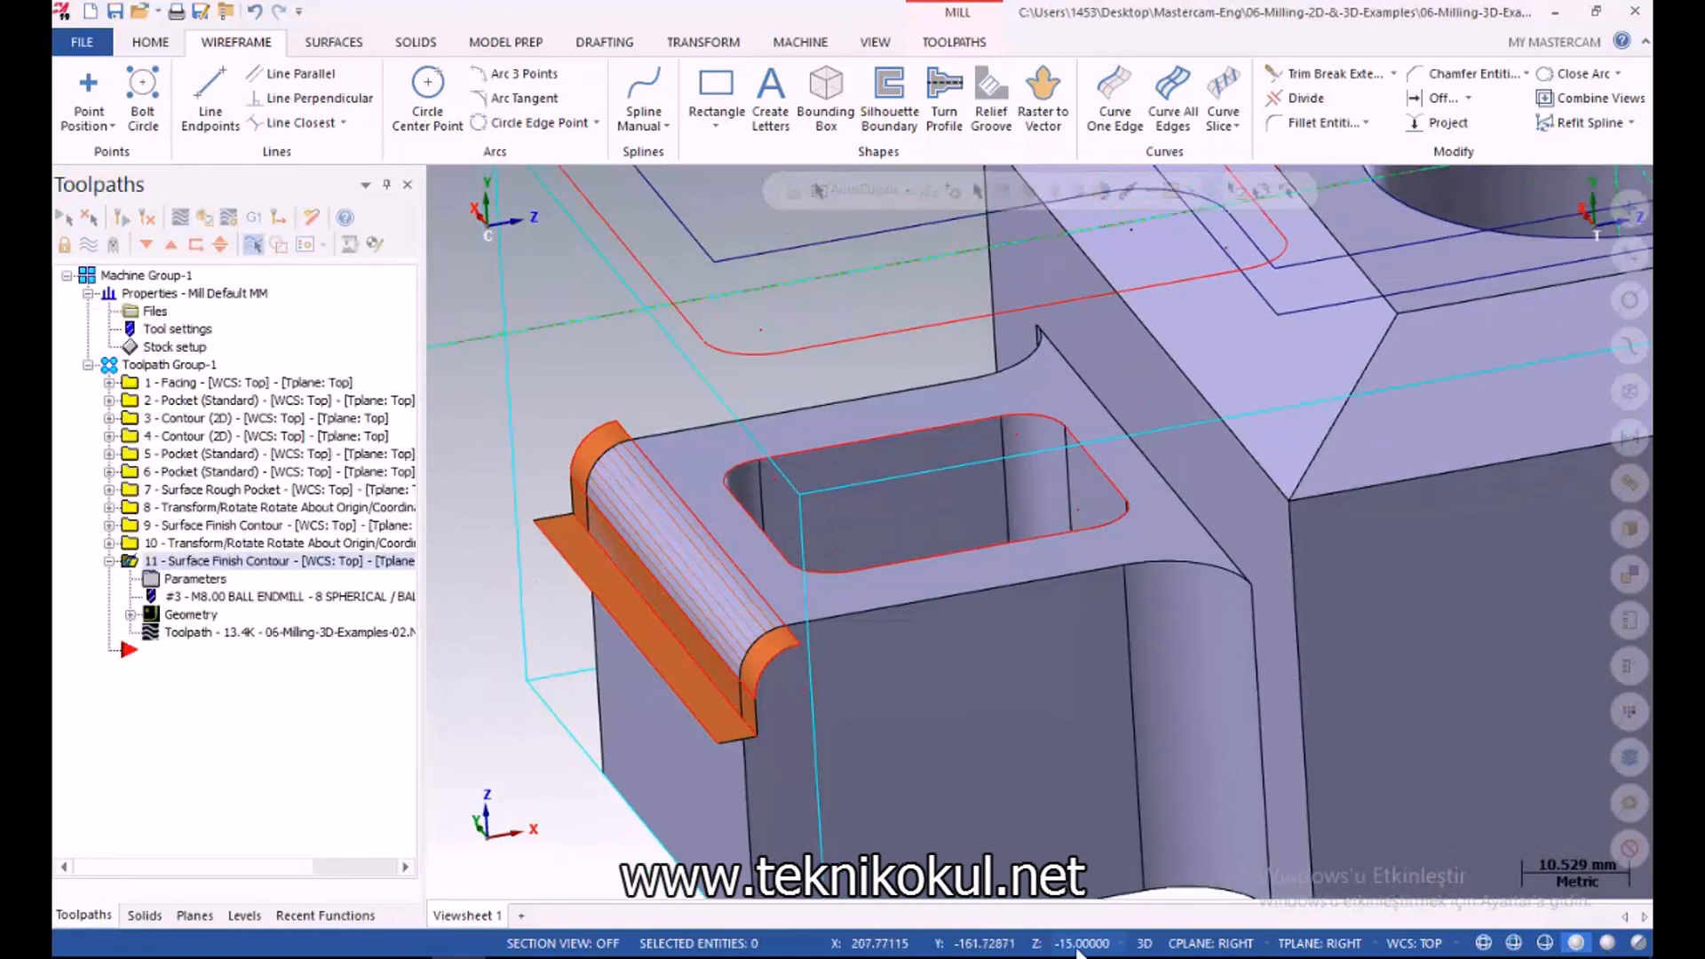
click(1210, 943)
click(1226, 715)
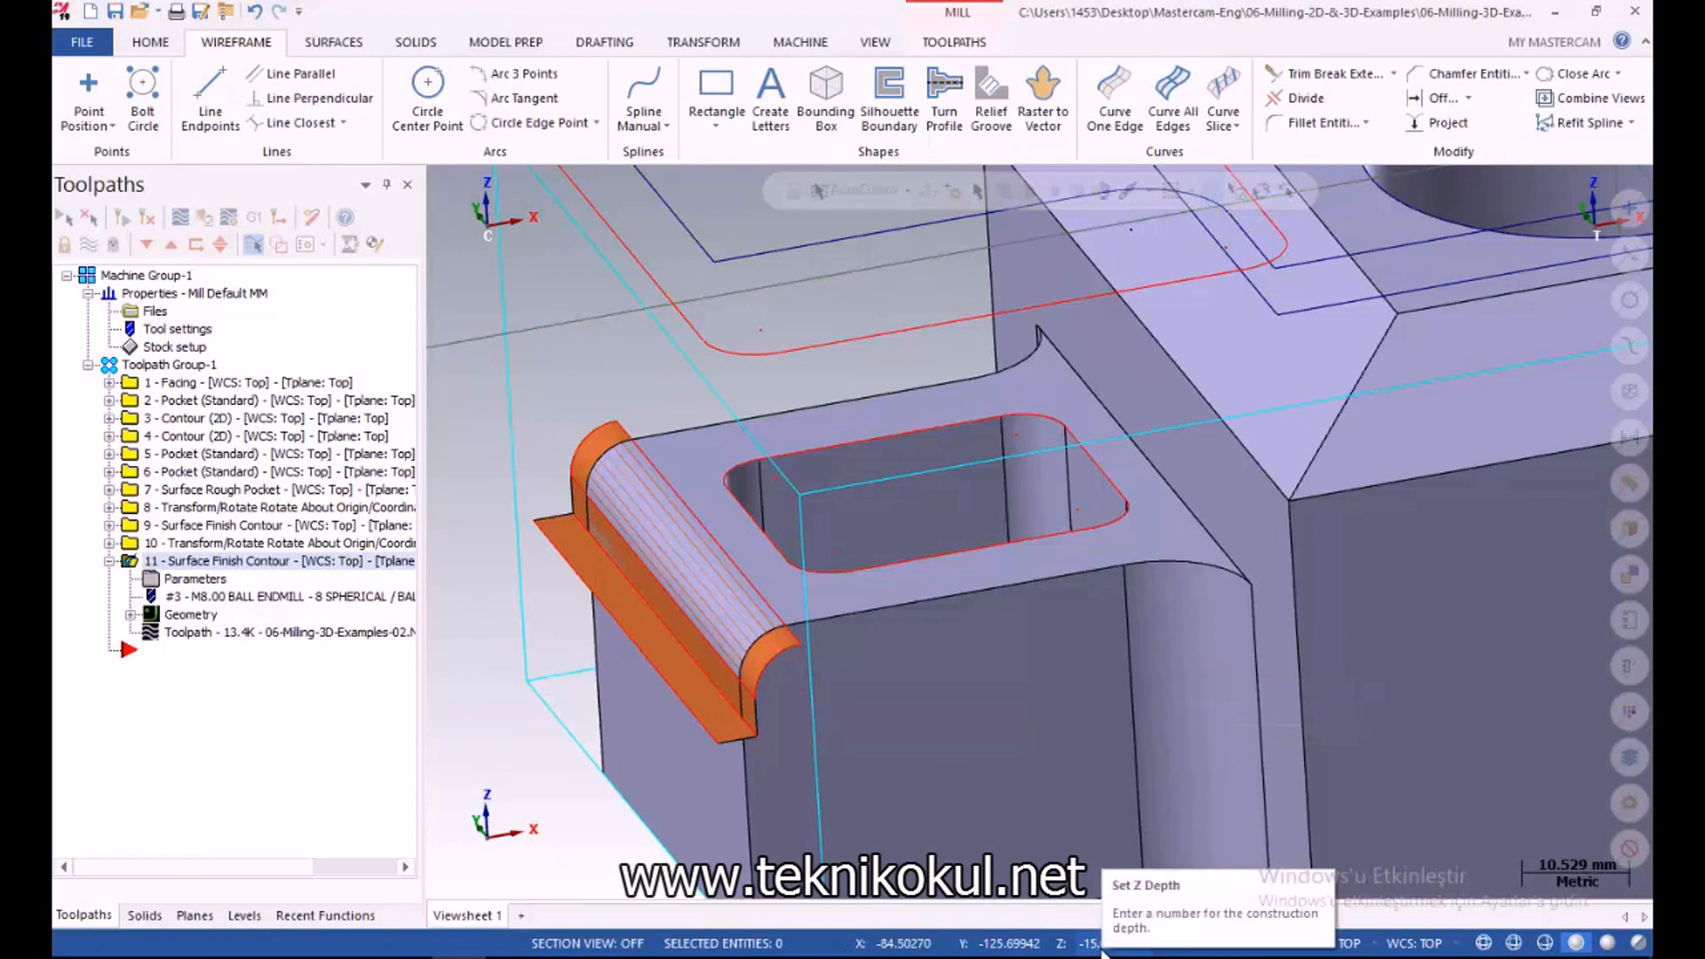
click(715, 86)
click(534, 520)
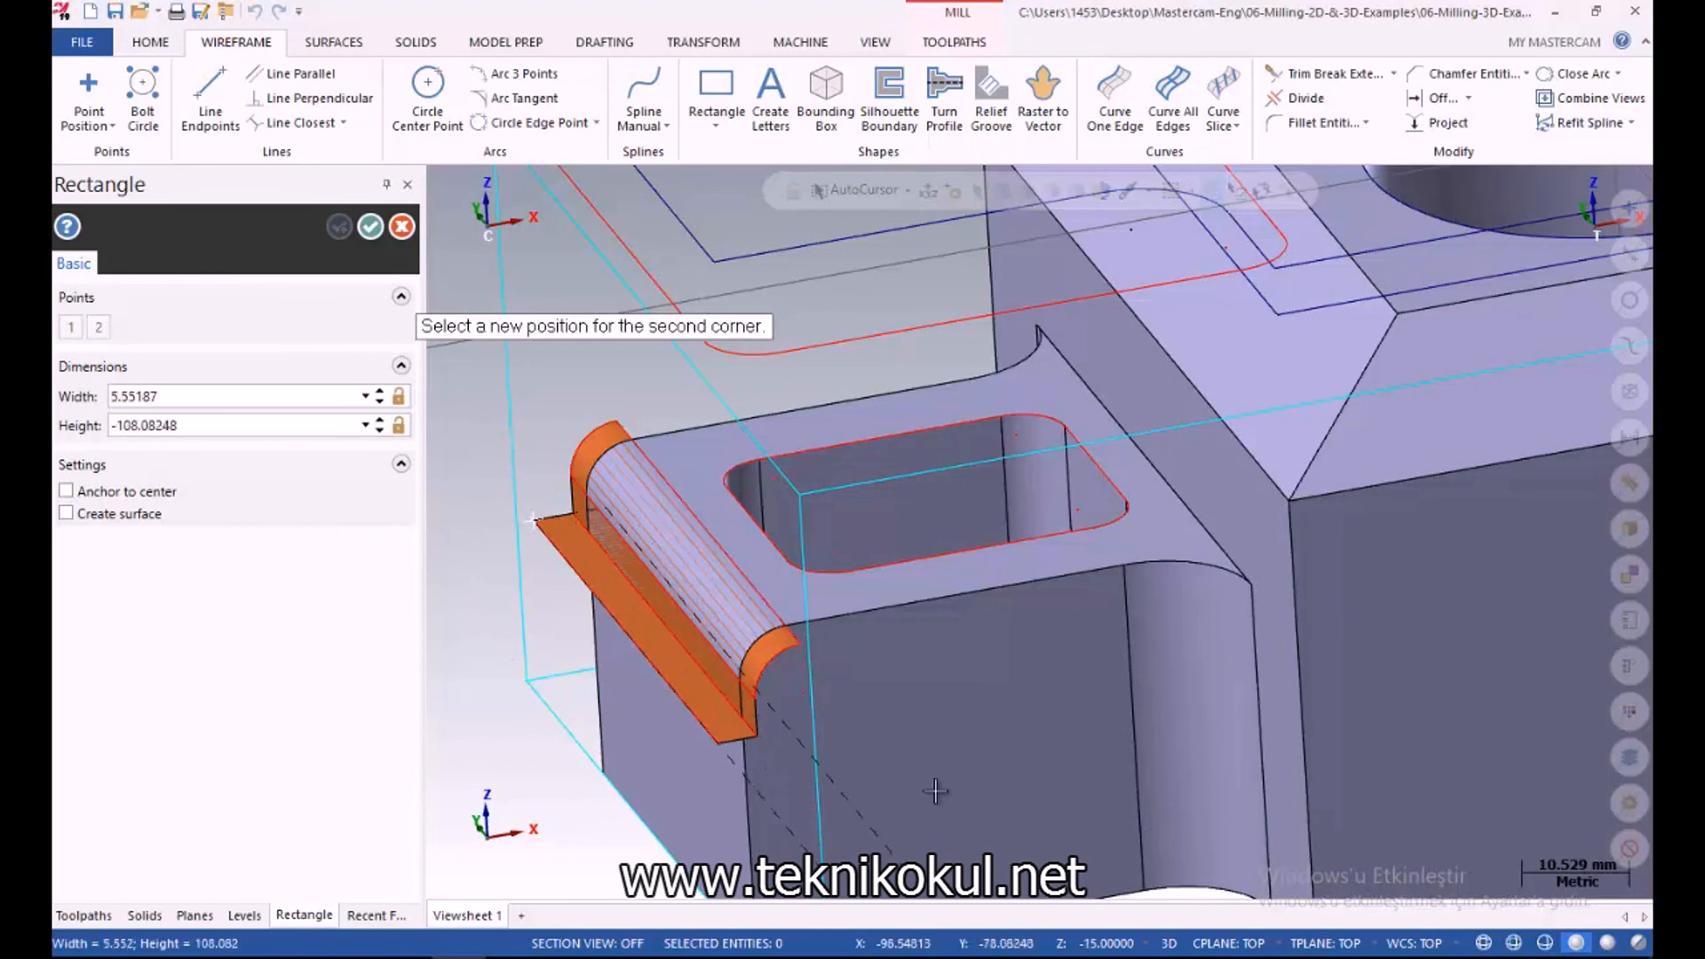
key(Escape)
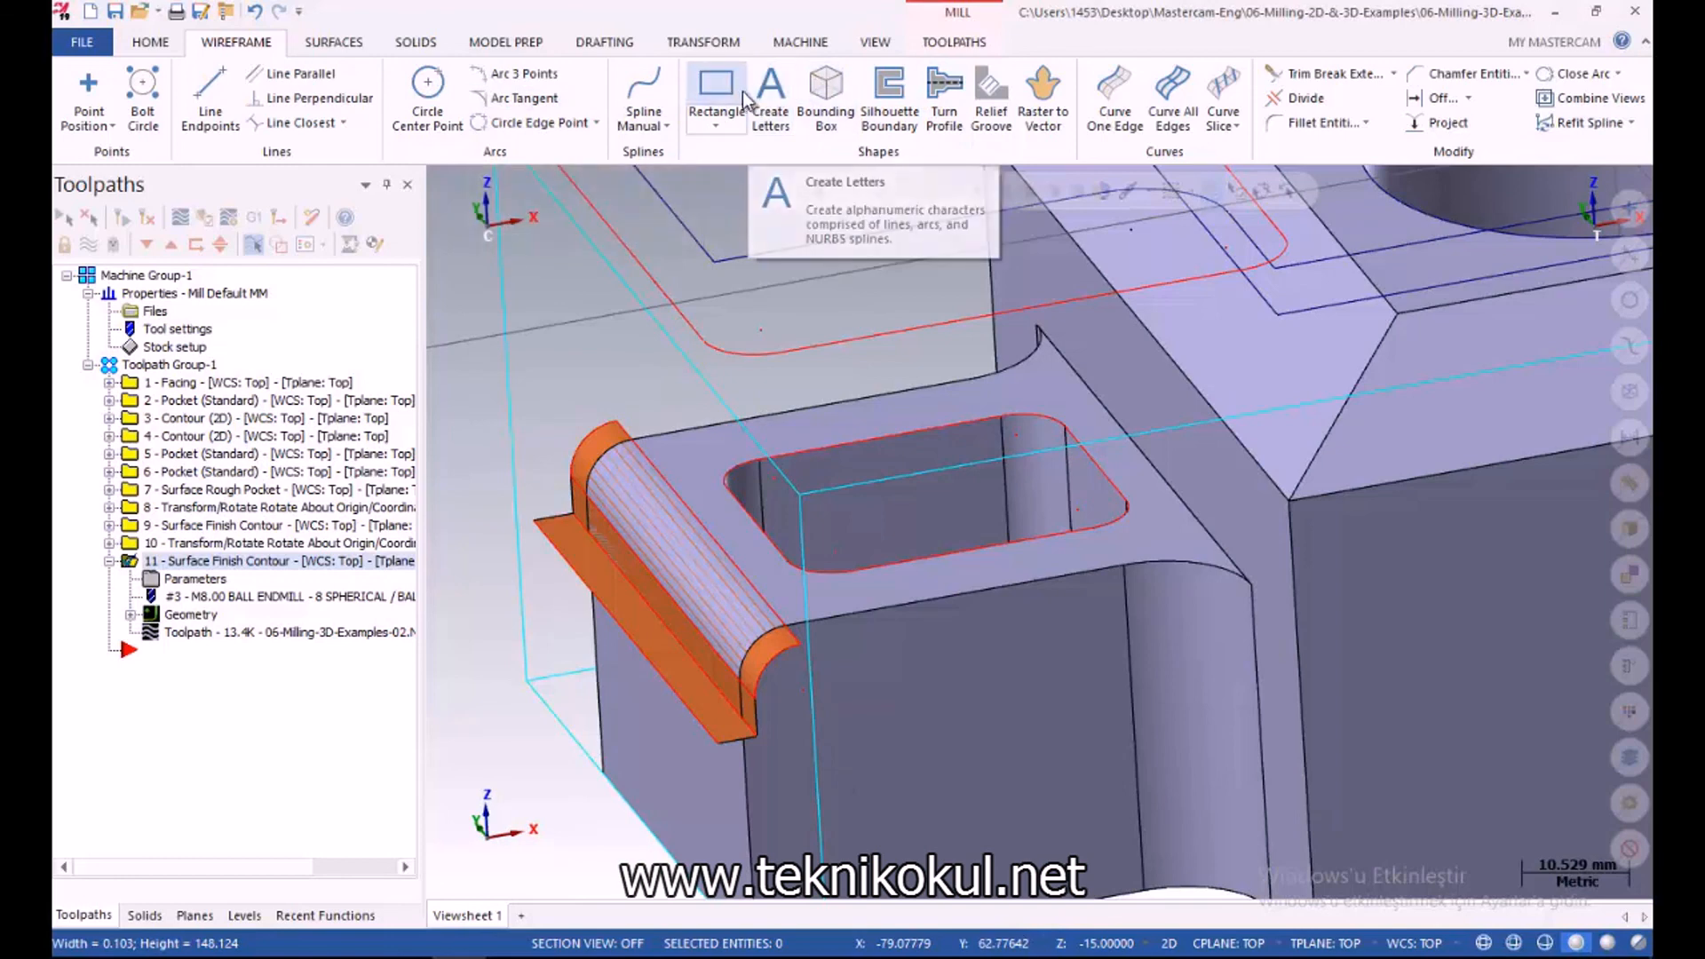
In 2D mode, draw a 9.1 by 60 mm rectangle from the new draft surface's outer corner to the fillet surface's opposite corner
click(716, 87)
click(533, 520)
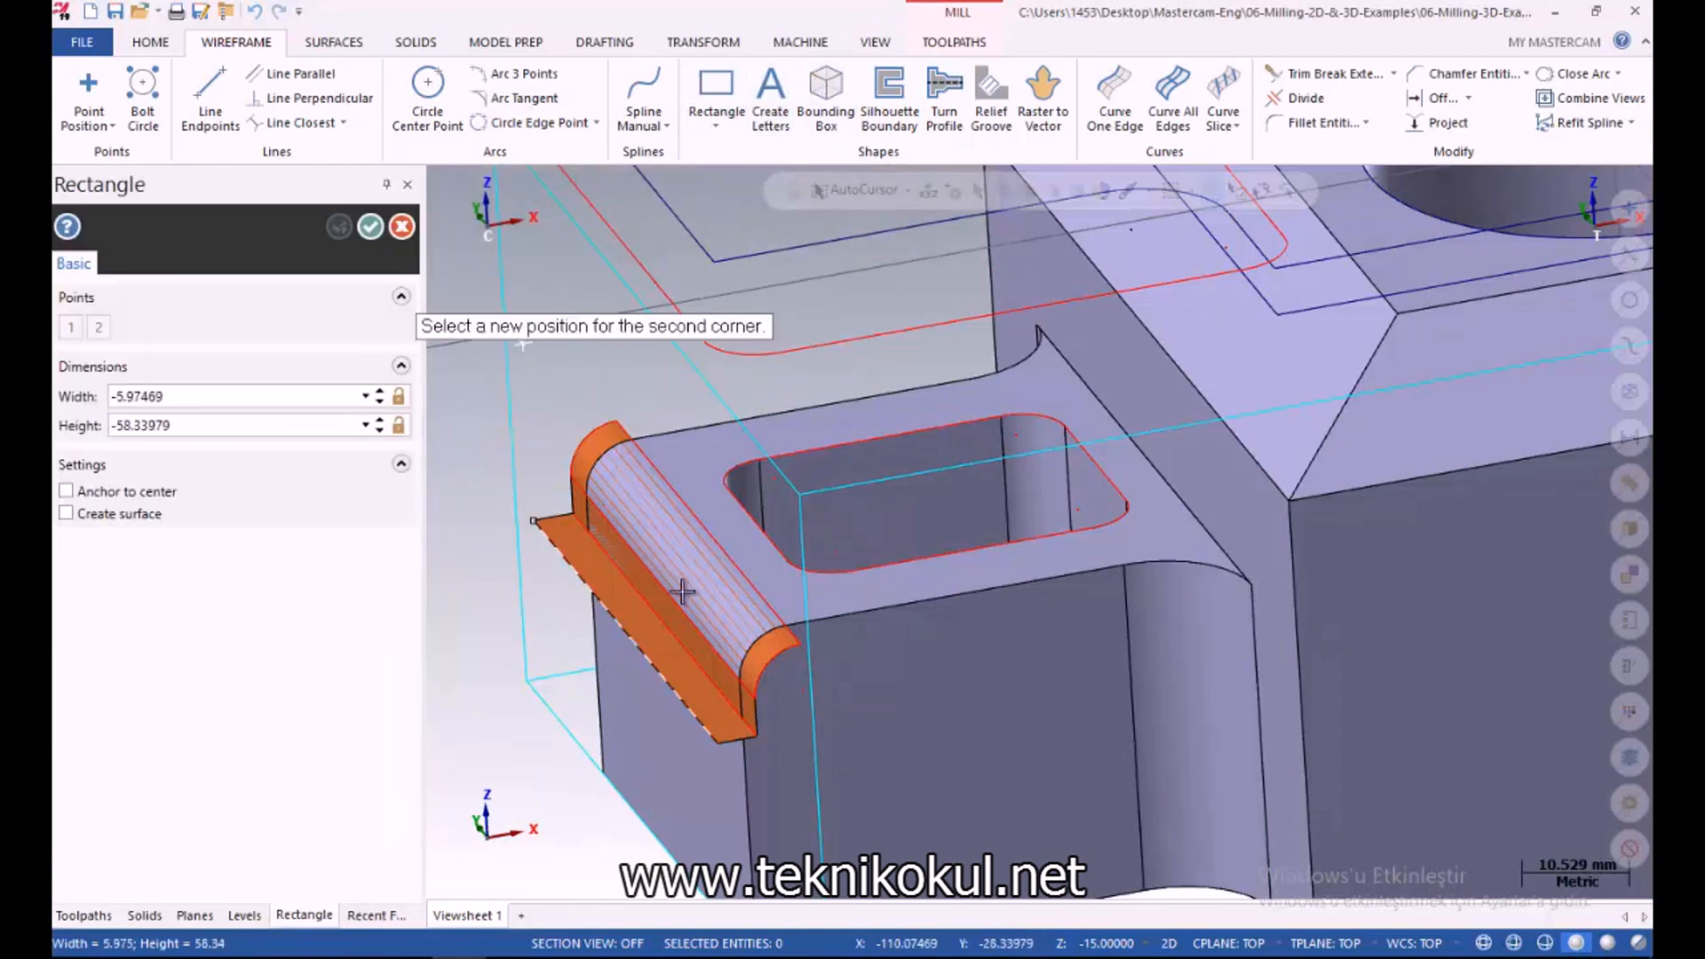
click(803, 645)
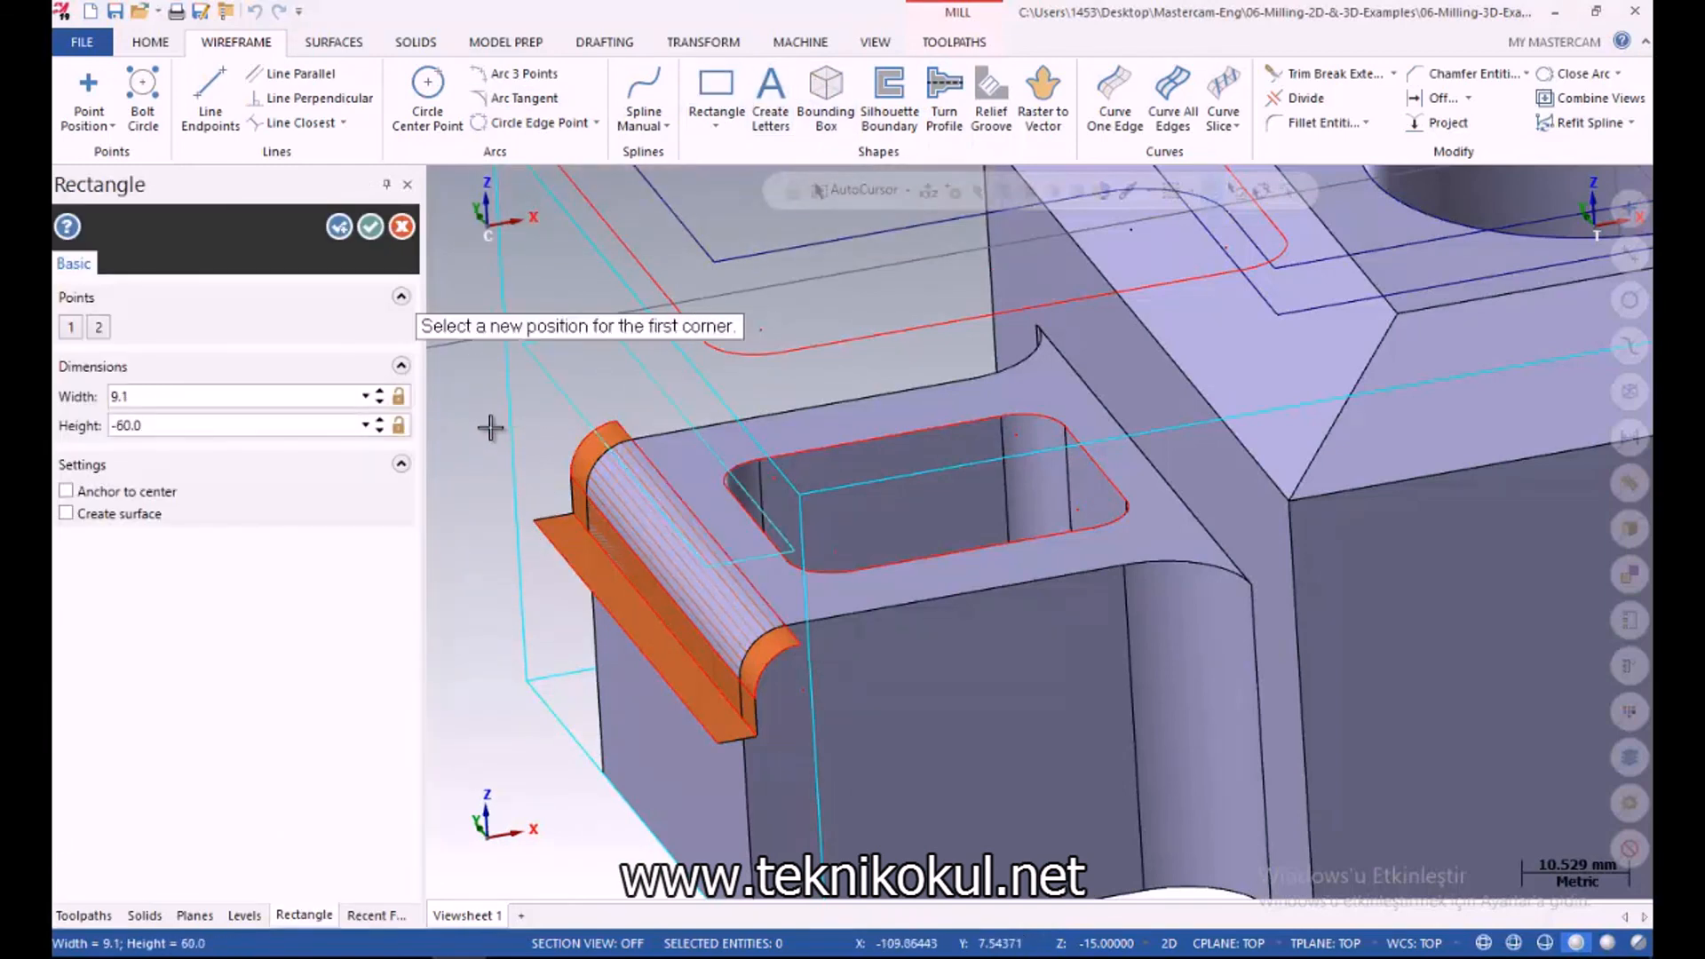
click(372, 222)
mouse_move(618, 460)
middle_down()
mouse_move(578, 437)
mouse_move(602, 484)
mouse_move(607, 471)
middle_up()
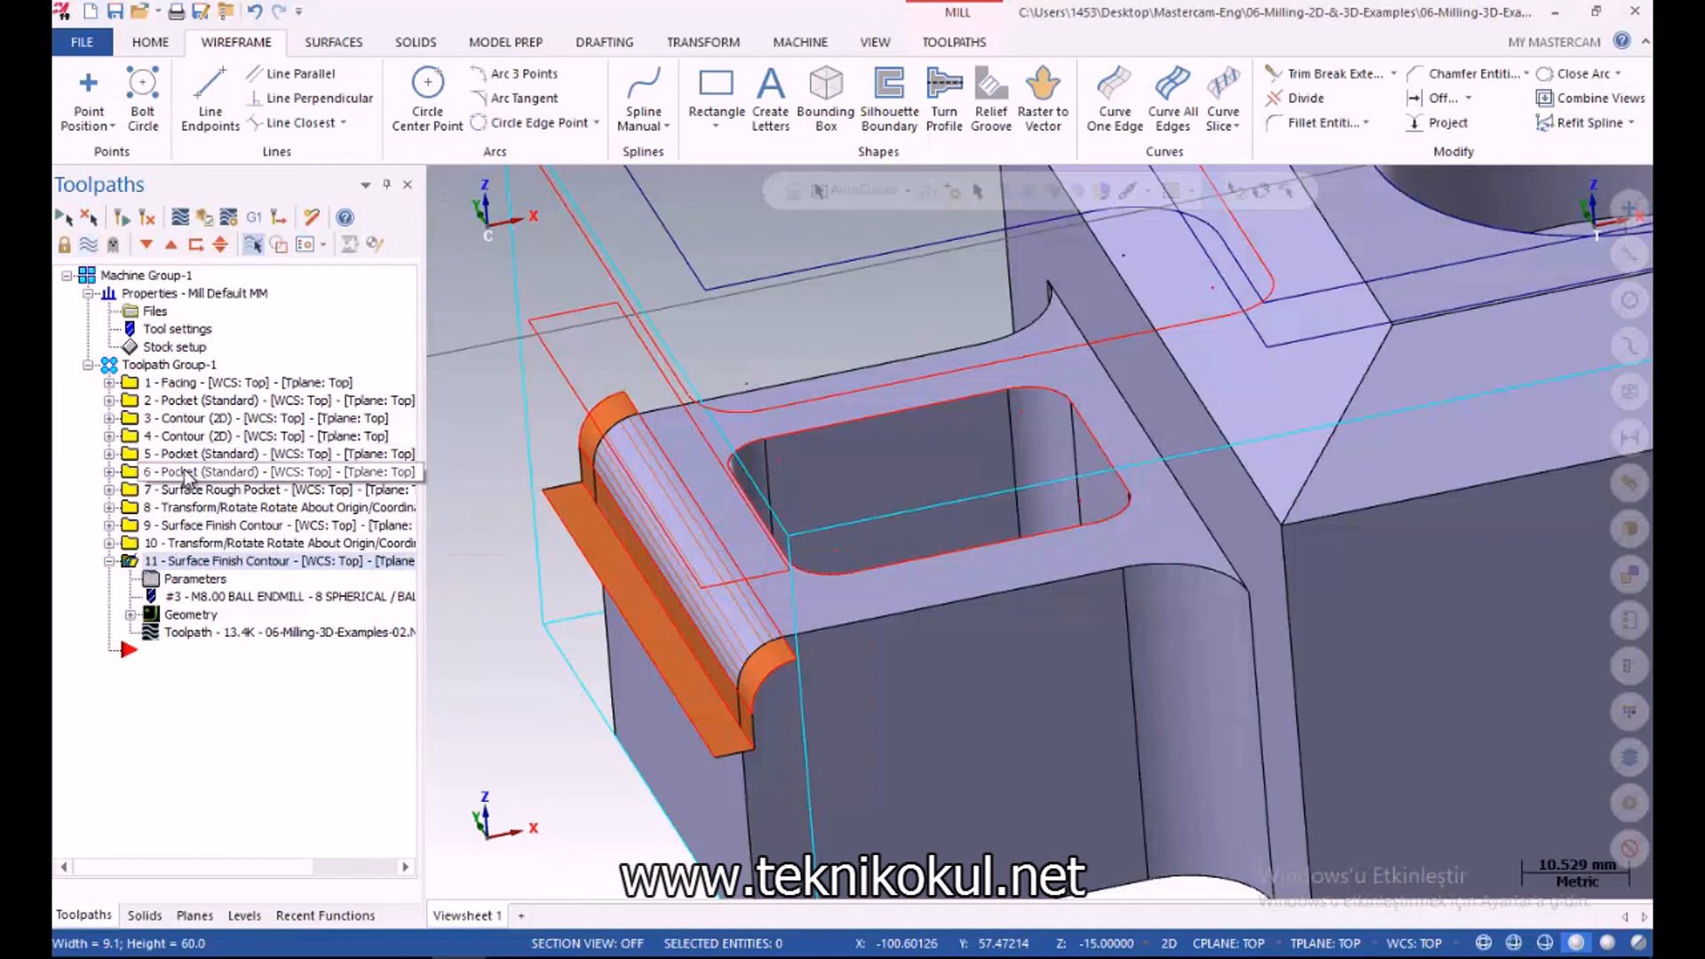
Add both draft surfaces to operation 11's drive surfaces and make the new rectangle its containment boundary
click(167, 616)
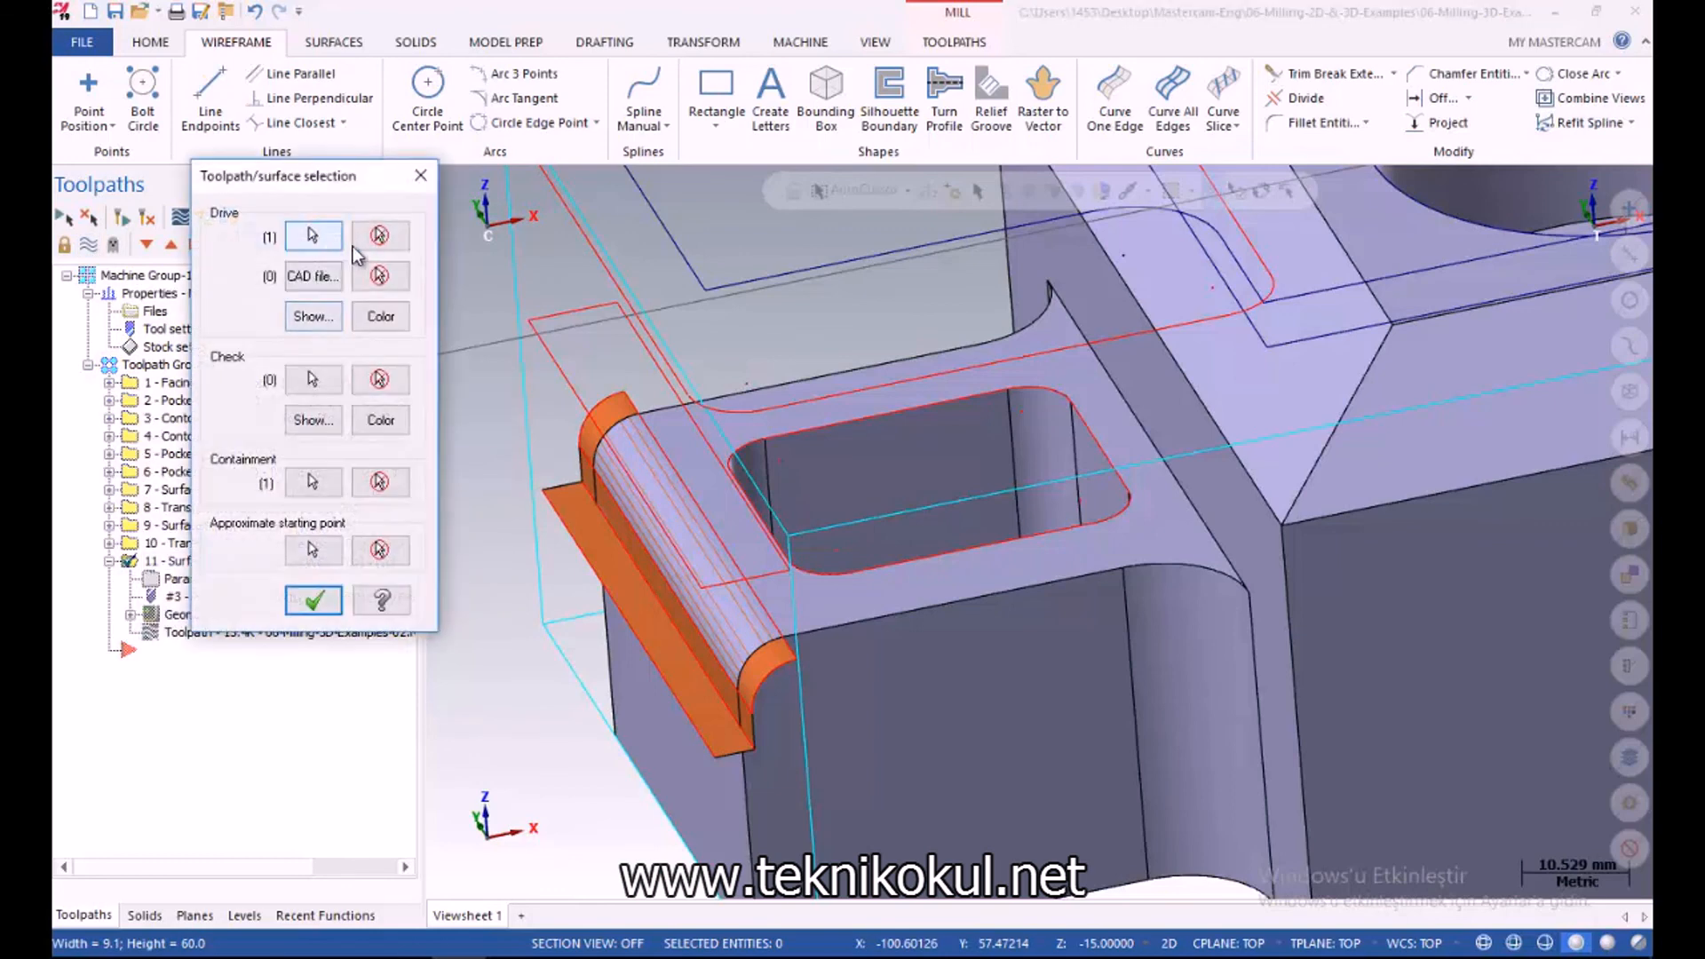
click(311, 240)
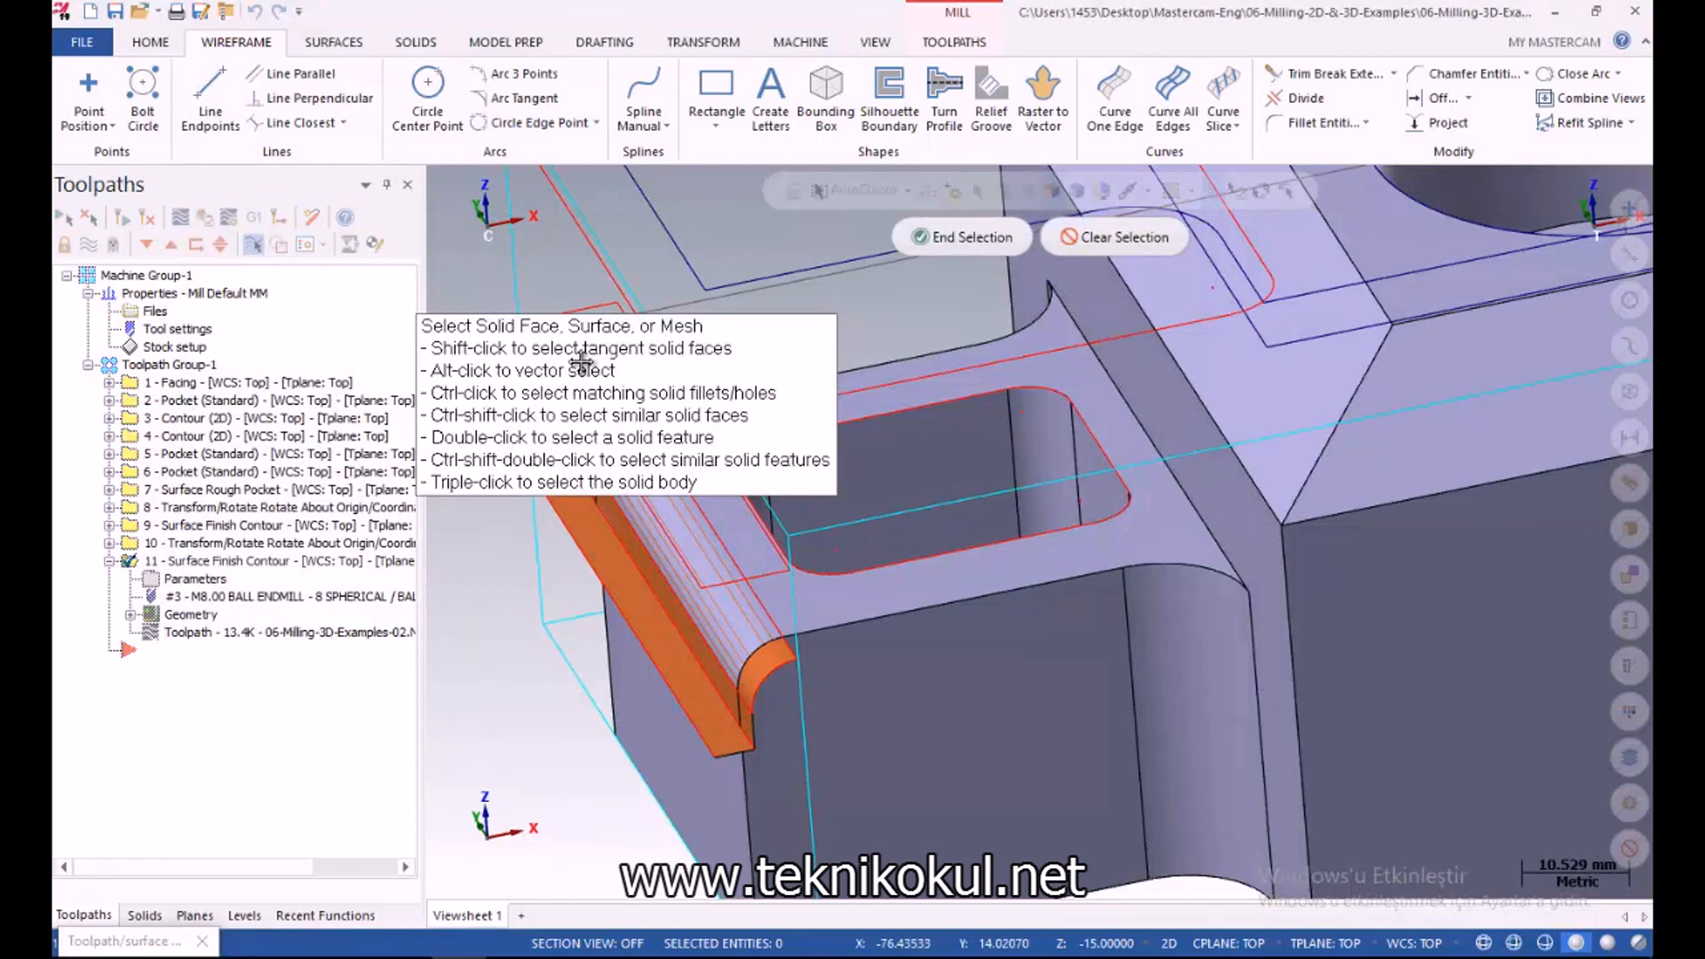
click(586, 478)
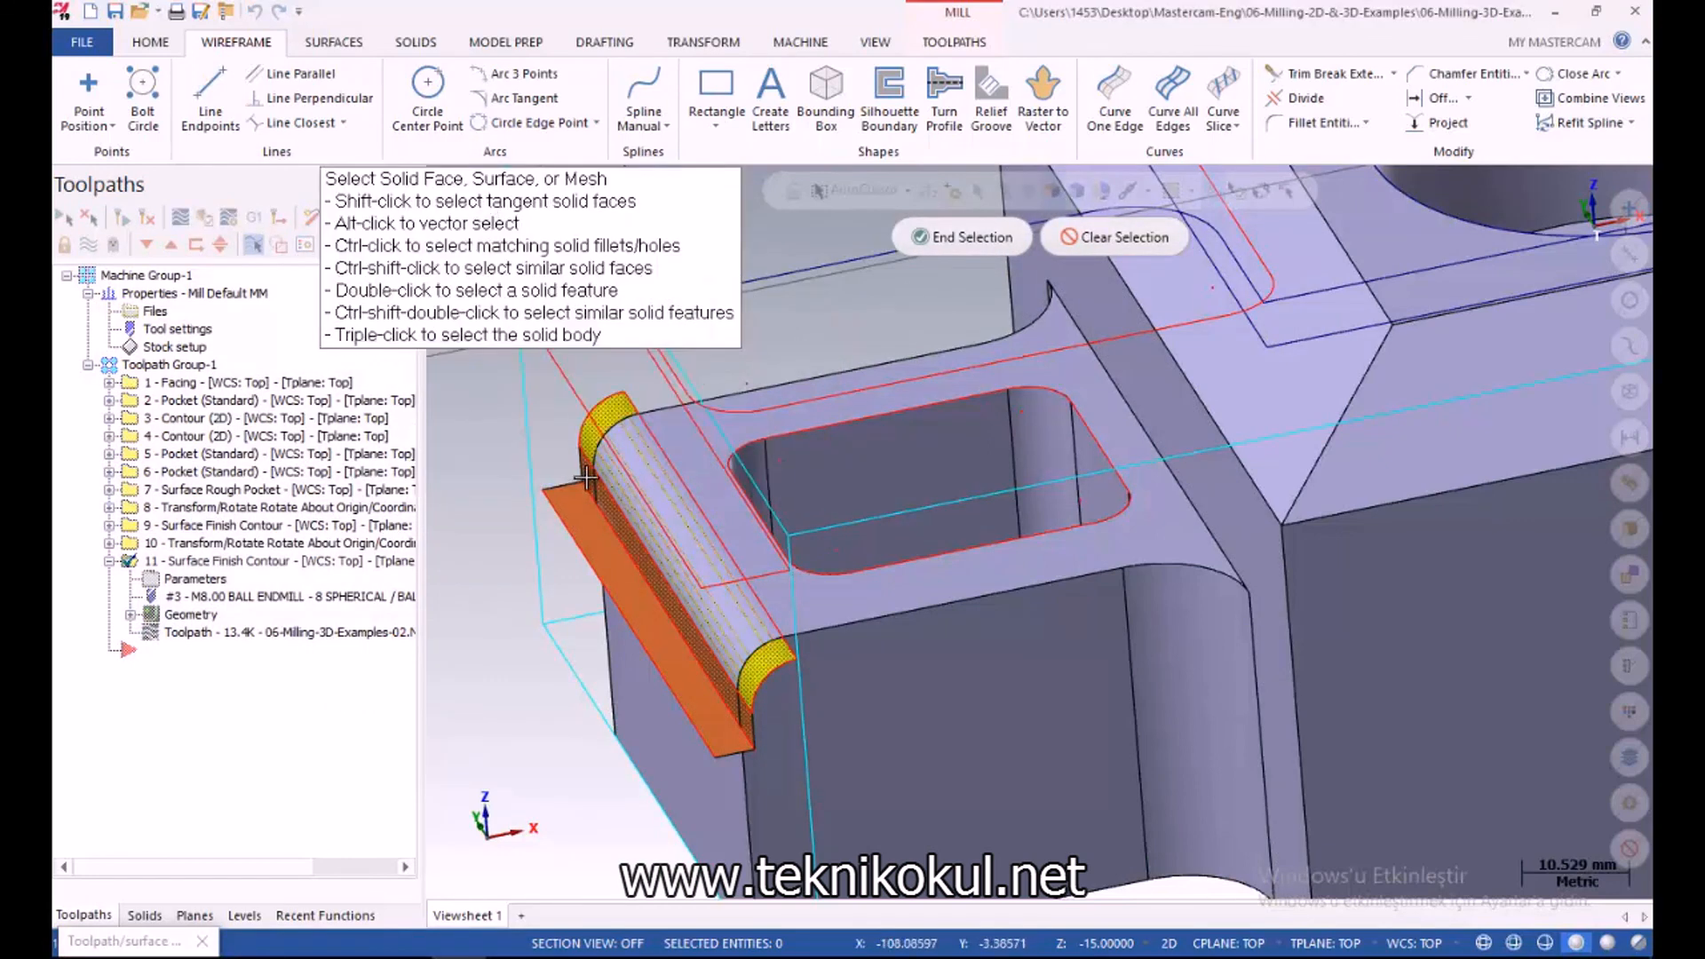
click(968, 238)
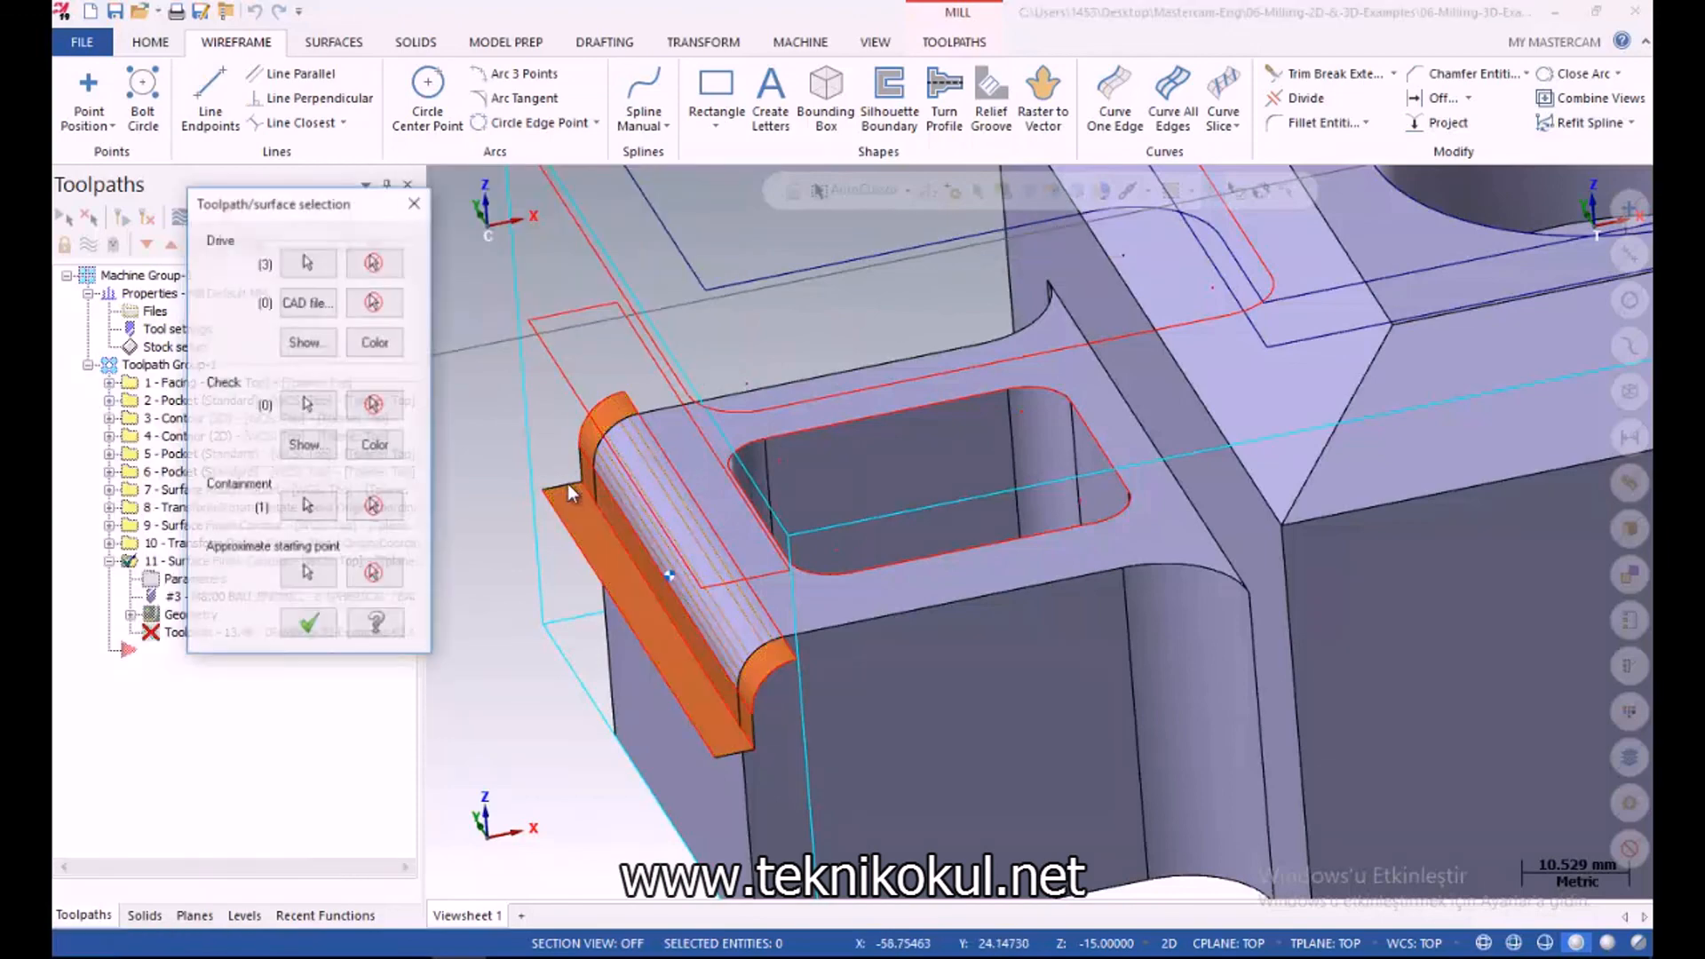
click(312, 481)
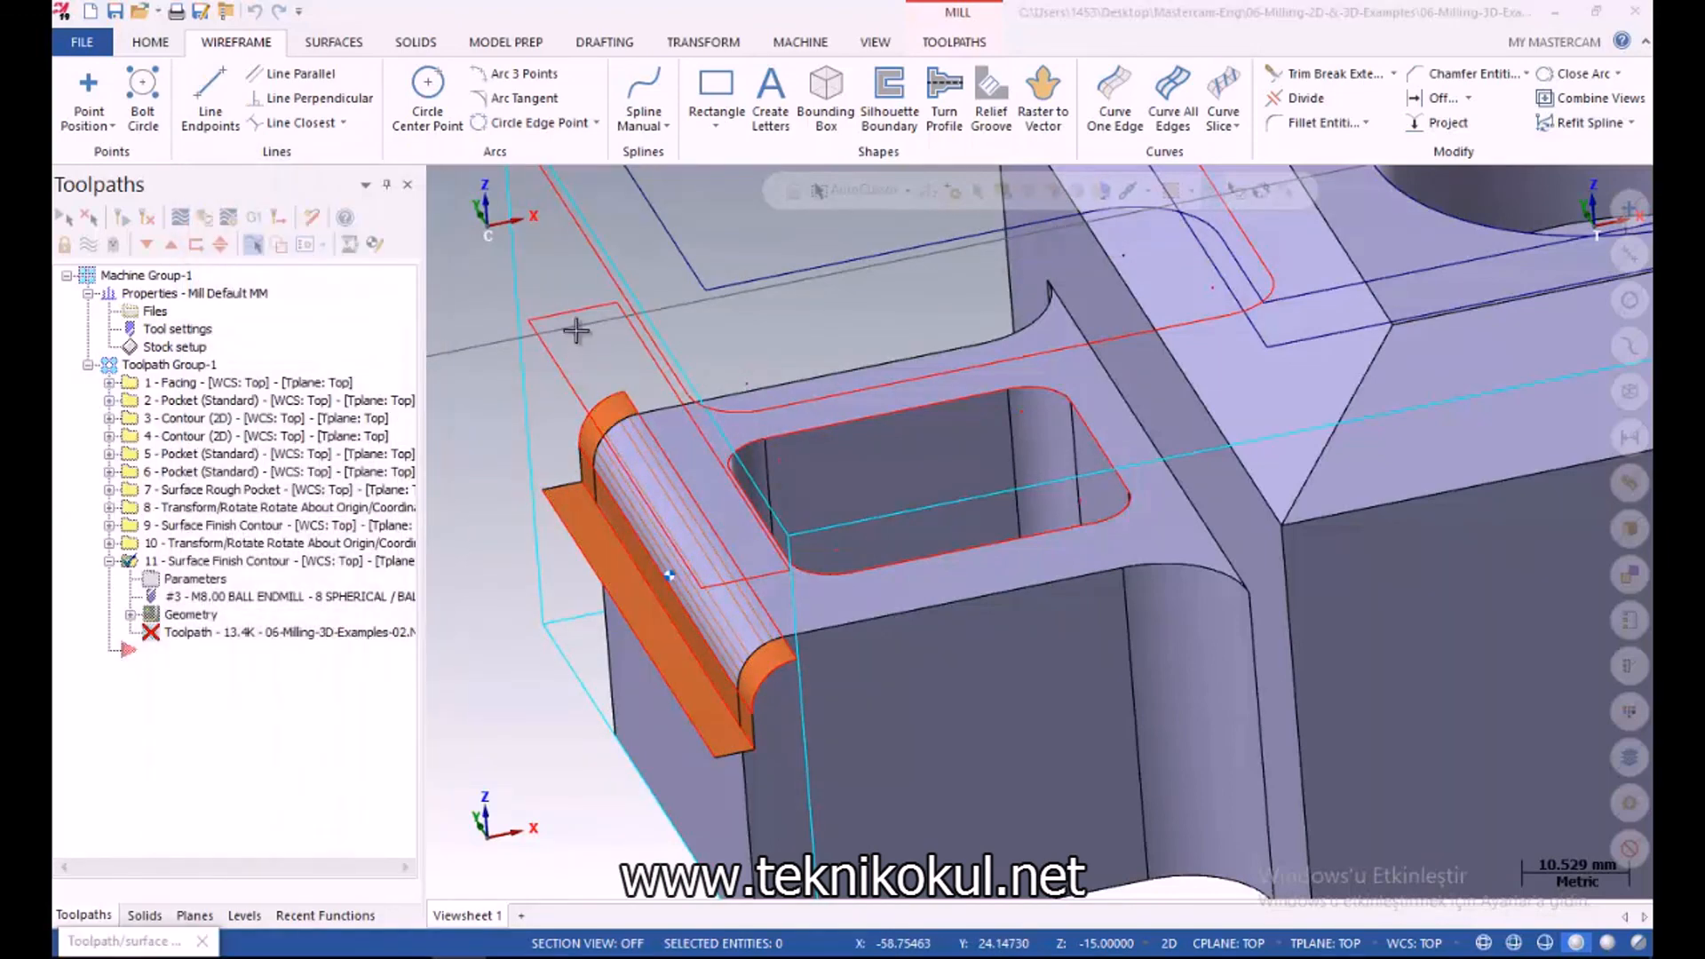
click(187, 827)
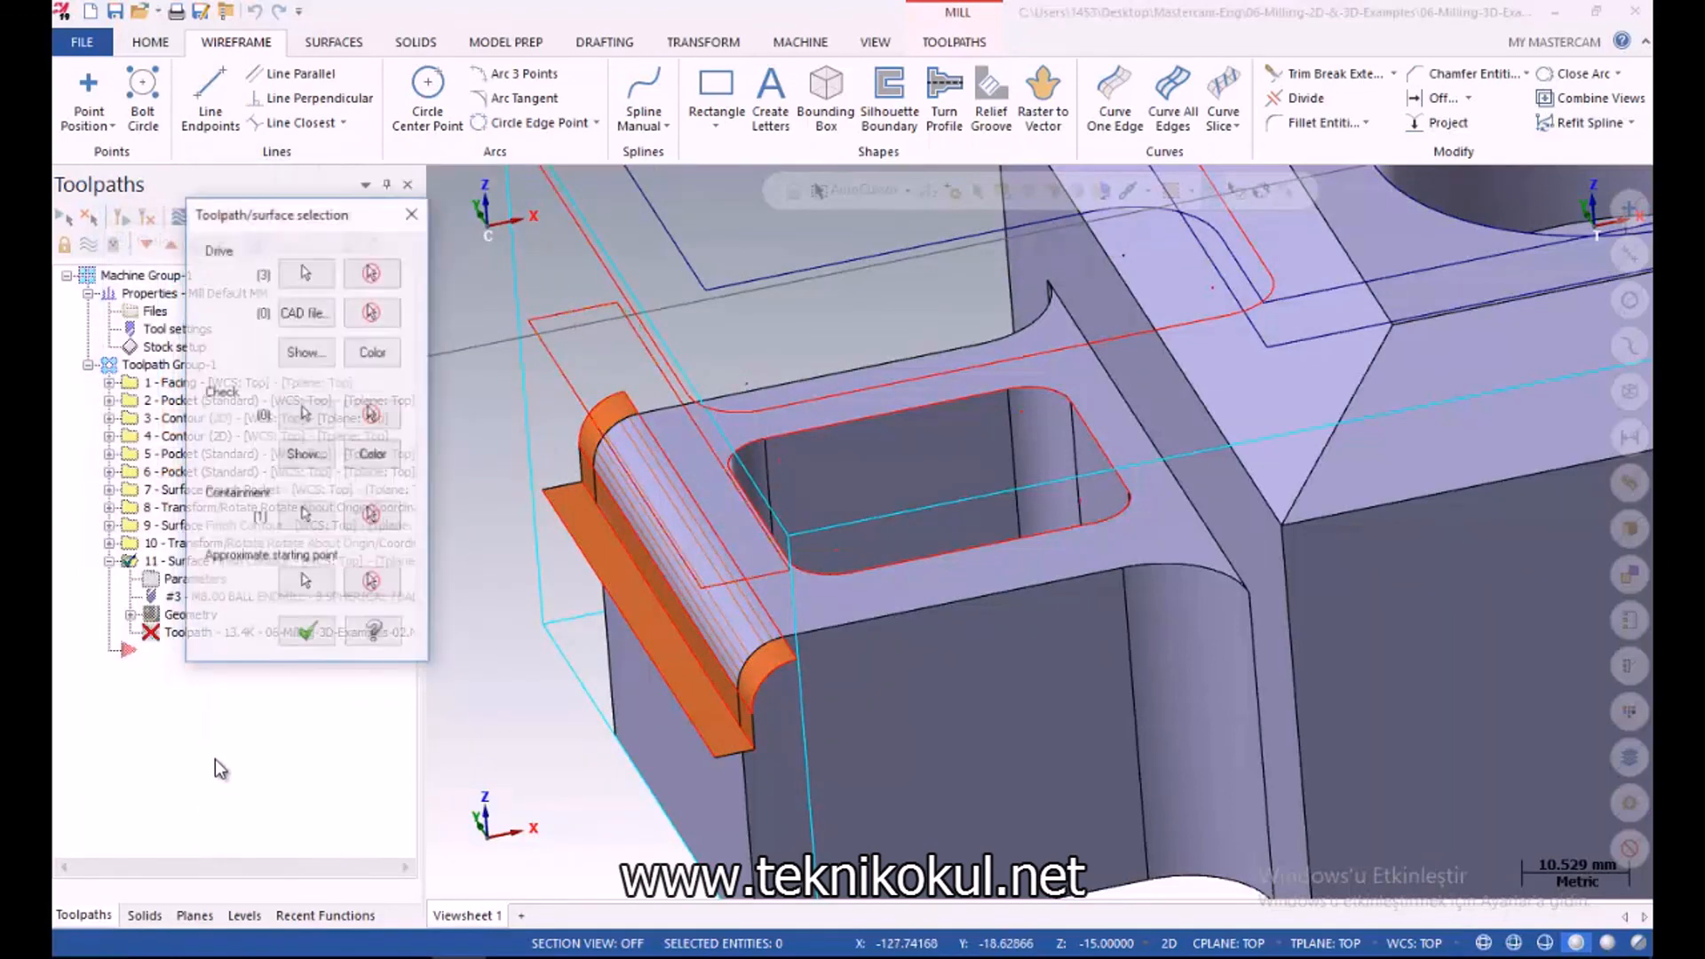
click(310, 598)
Try to regenerate the Surface Finish Contour toolpath with the new geometry
click(83, 217)
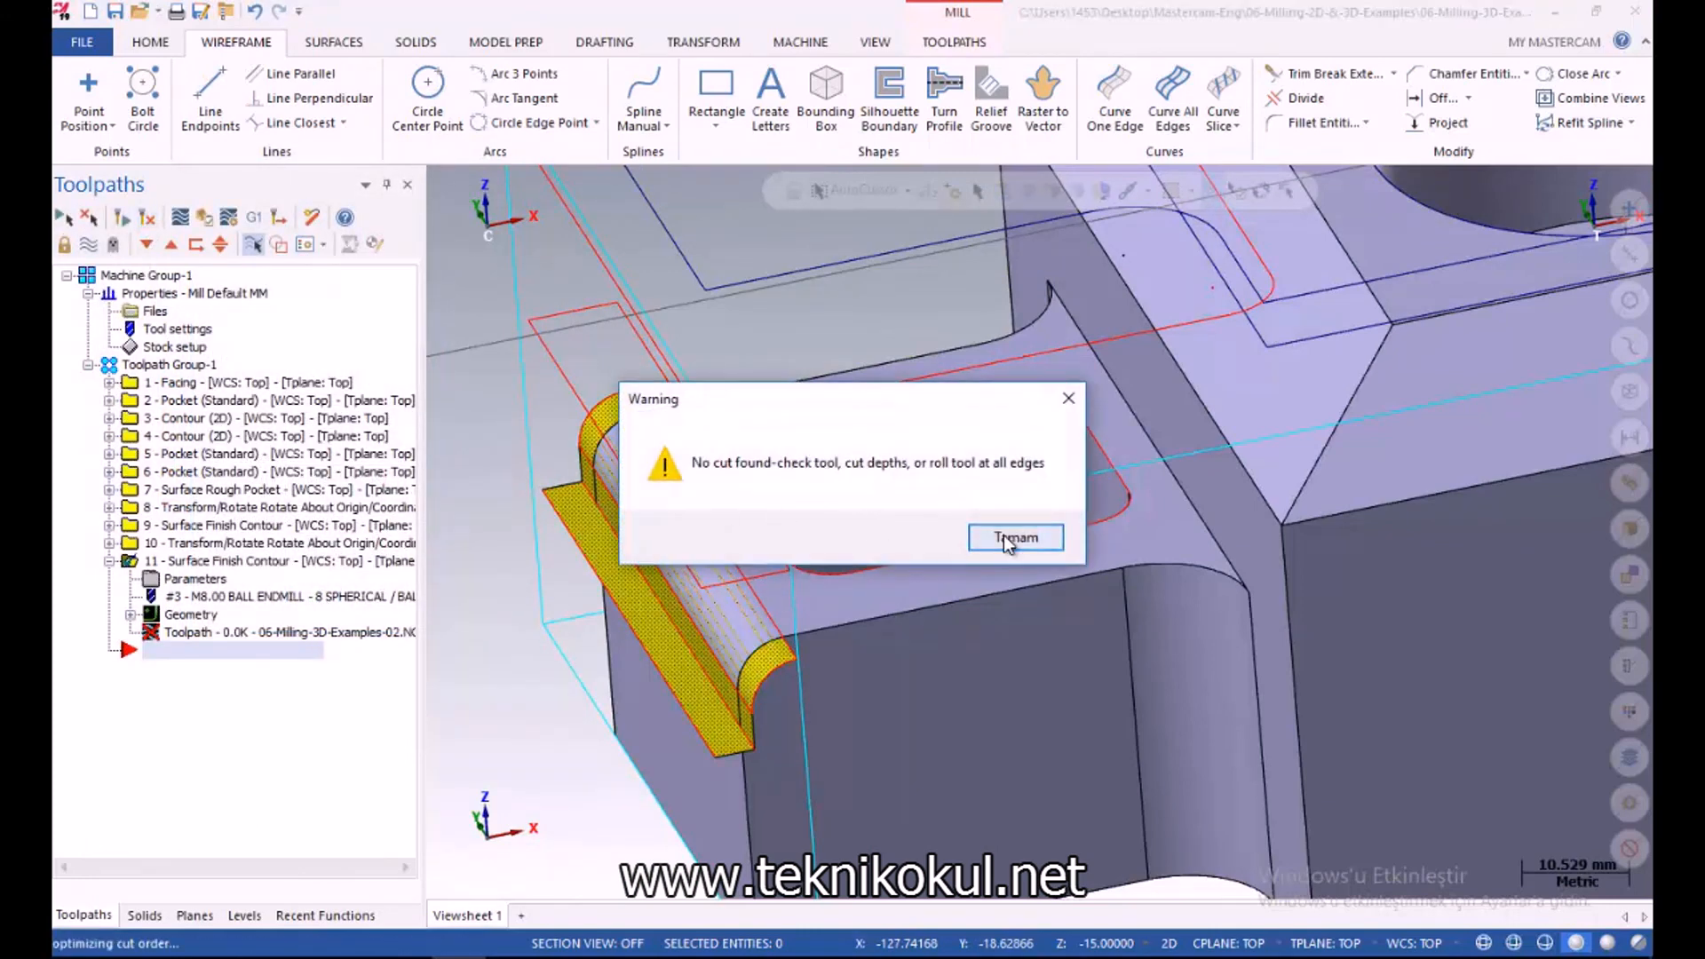
click(1008, 539)
click(1040, 545)
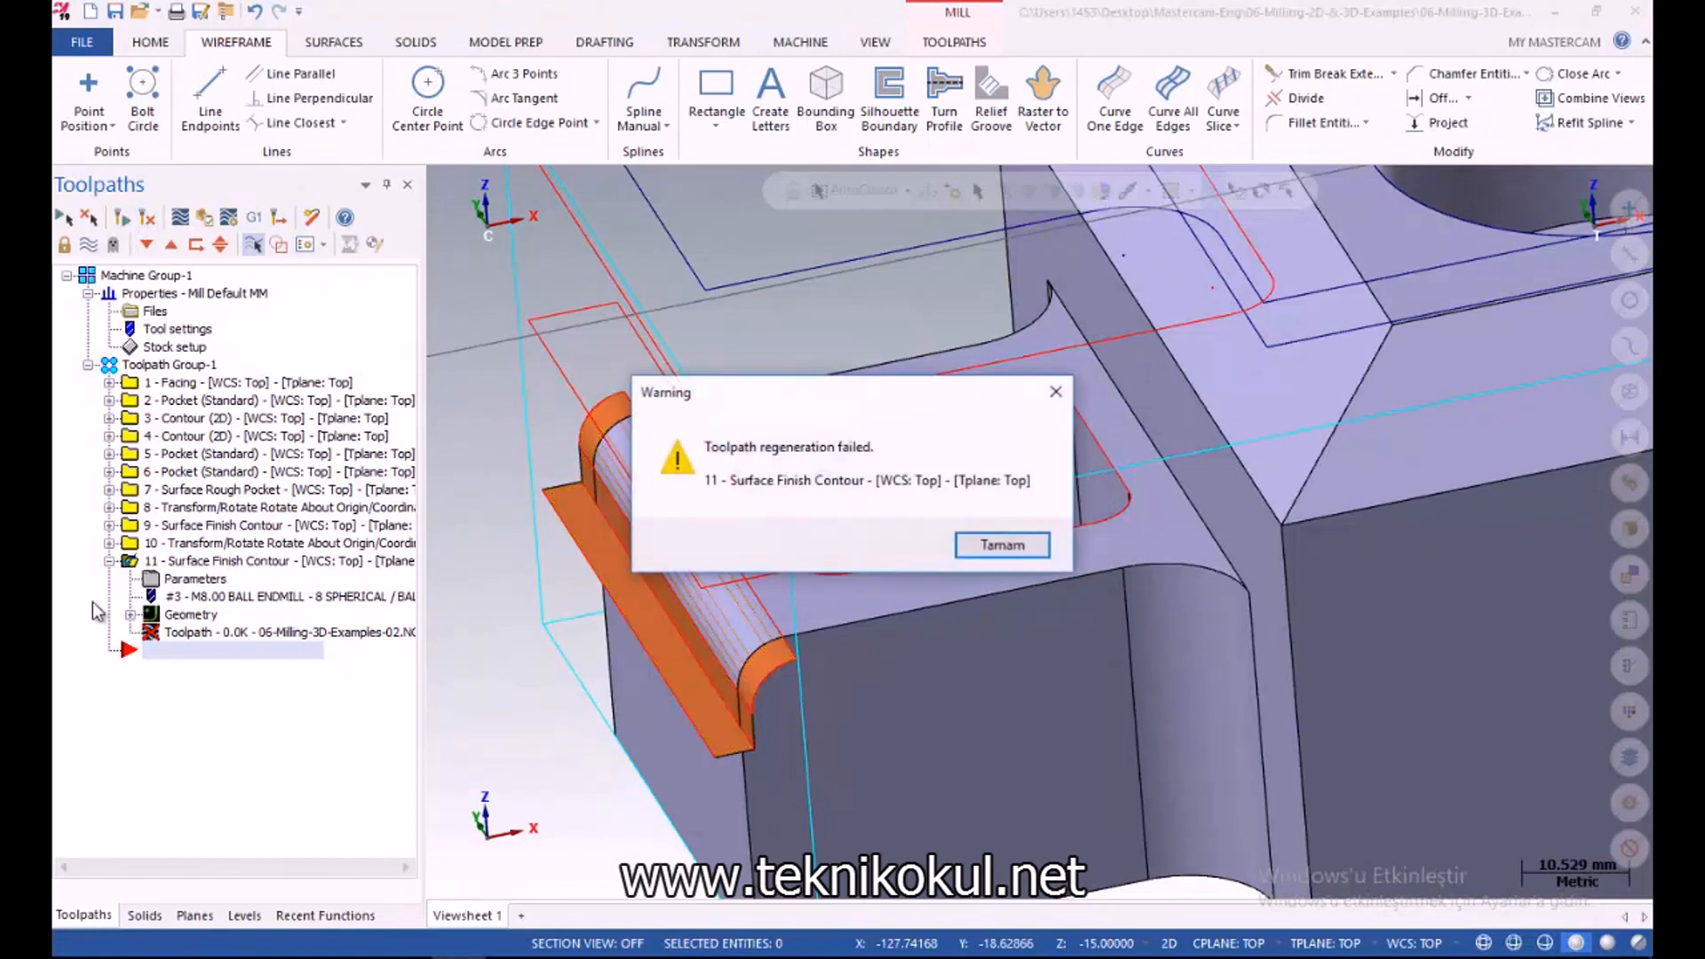
click(1001, 545)
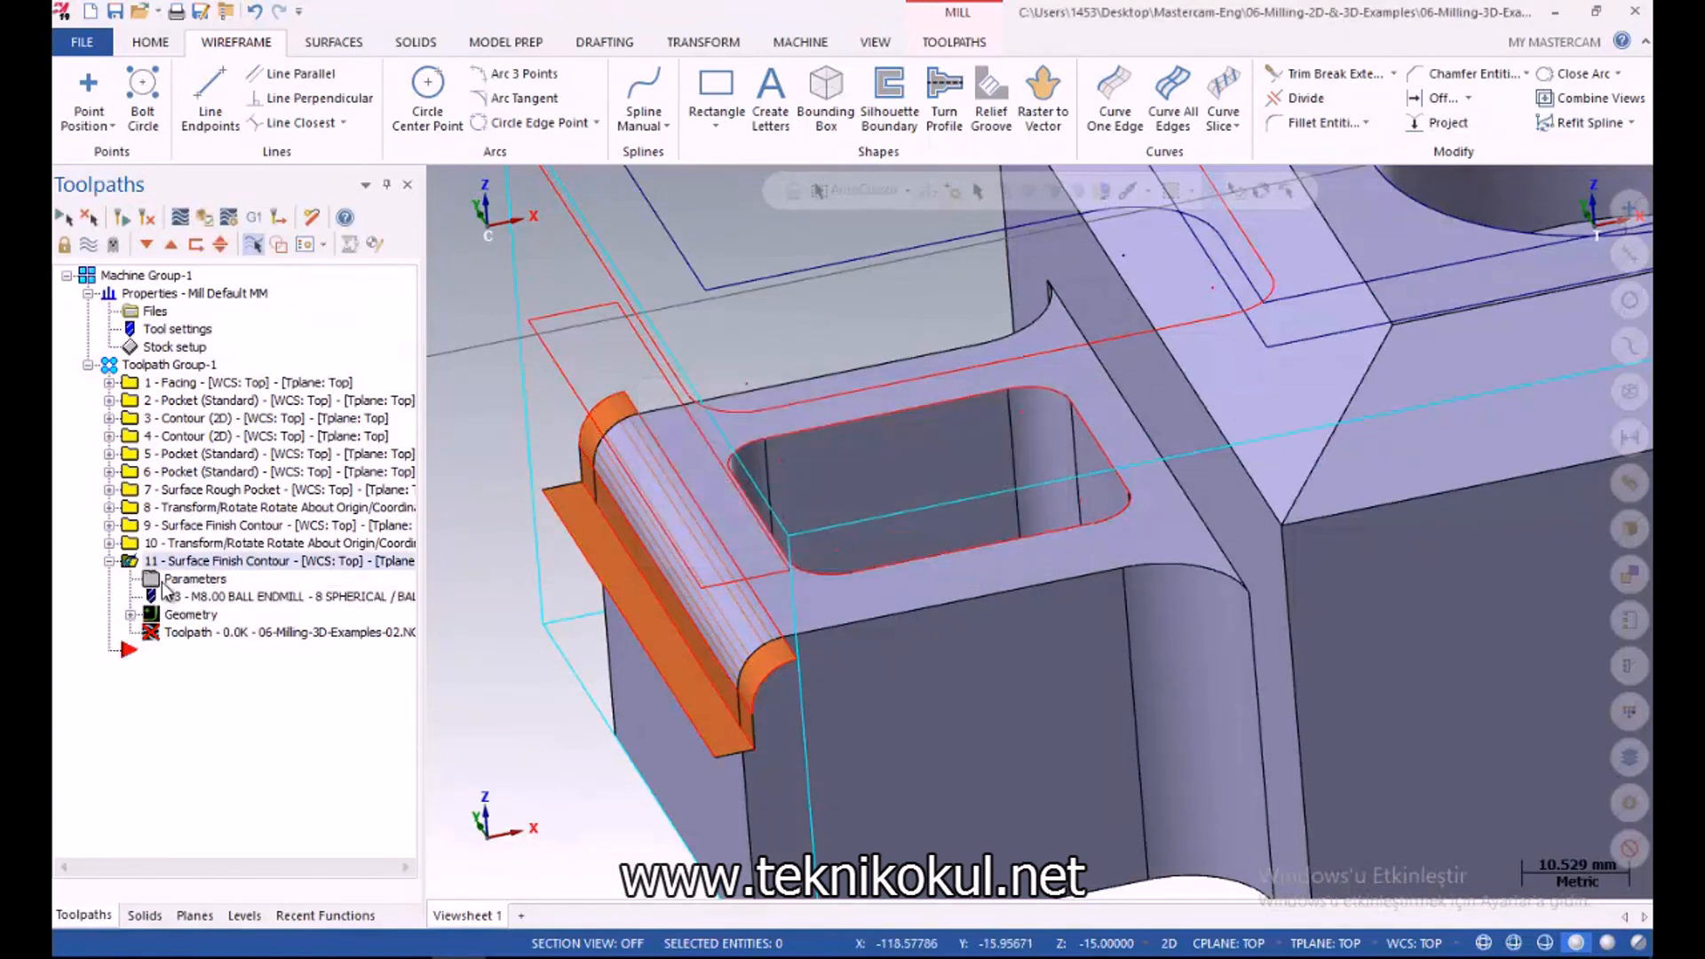
Switch operation 11's cut depths from absolute to incremental and regenerate its toolpath
click(188, 579)
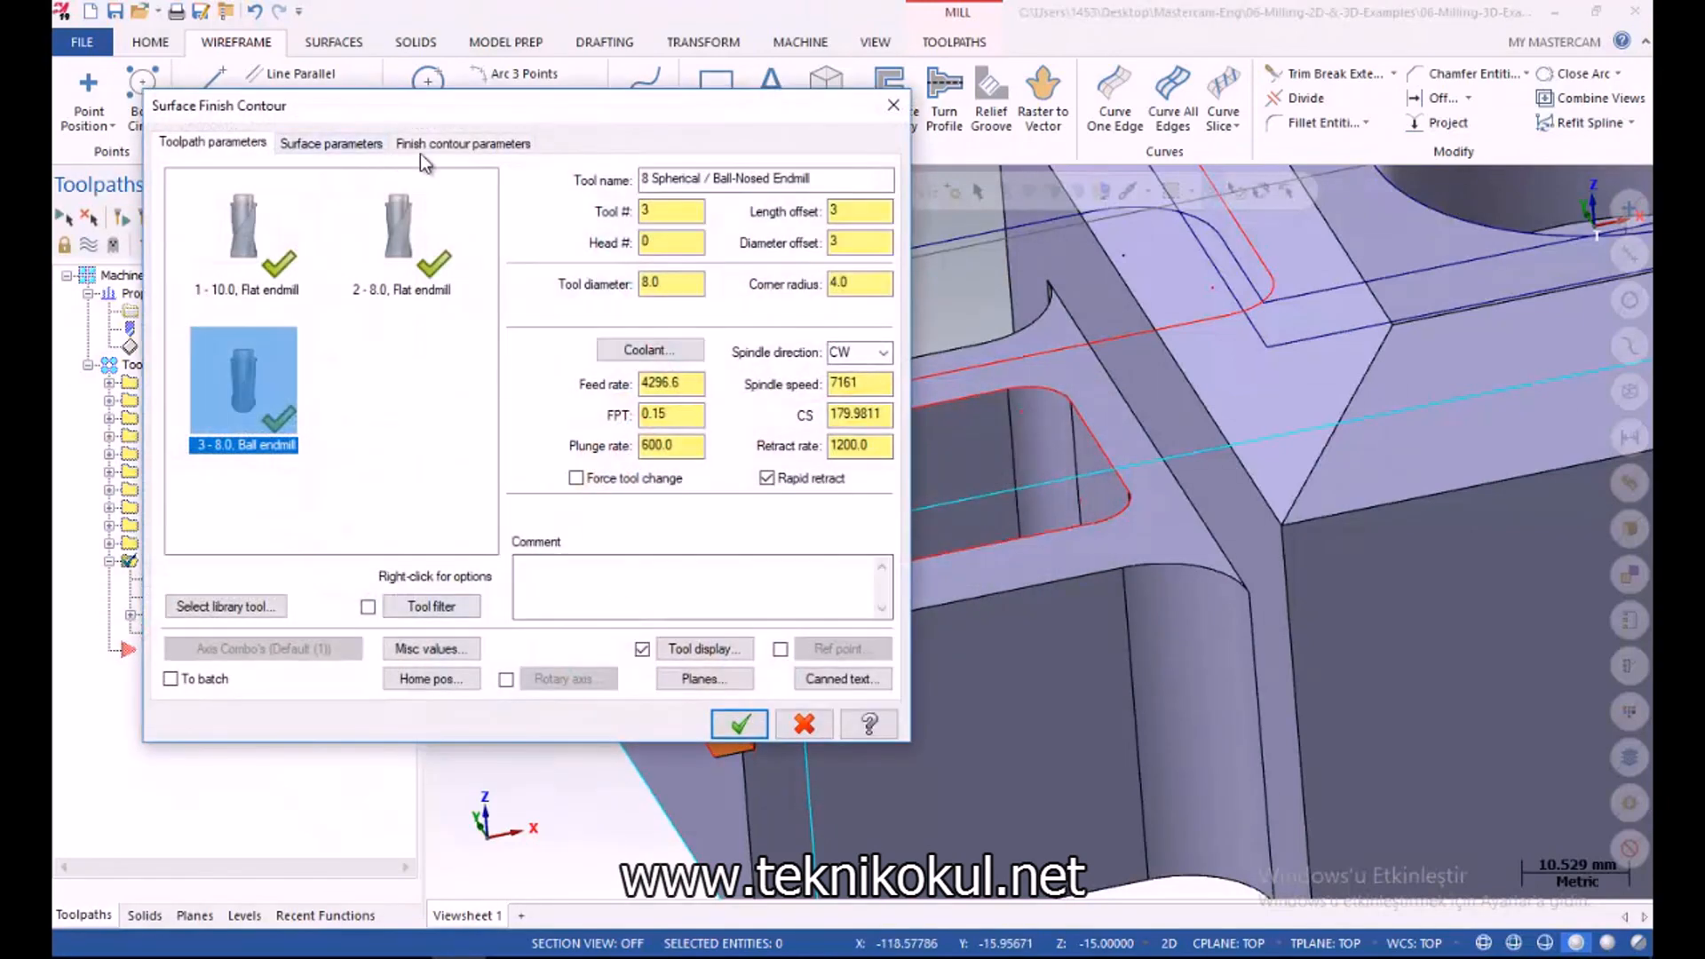
click(463, 143)
click(557, 534)
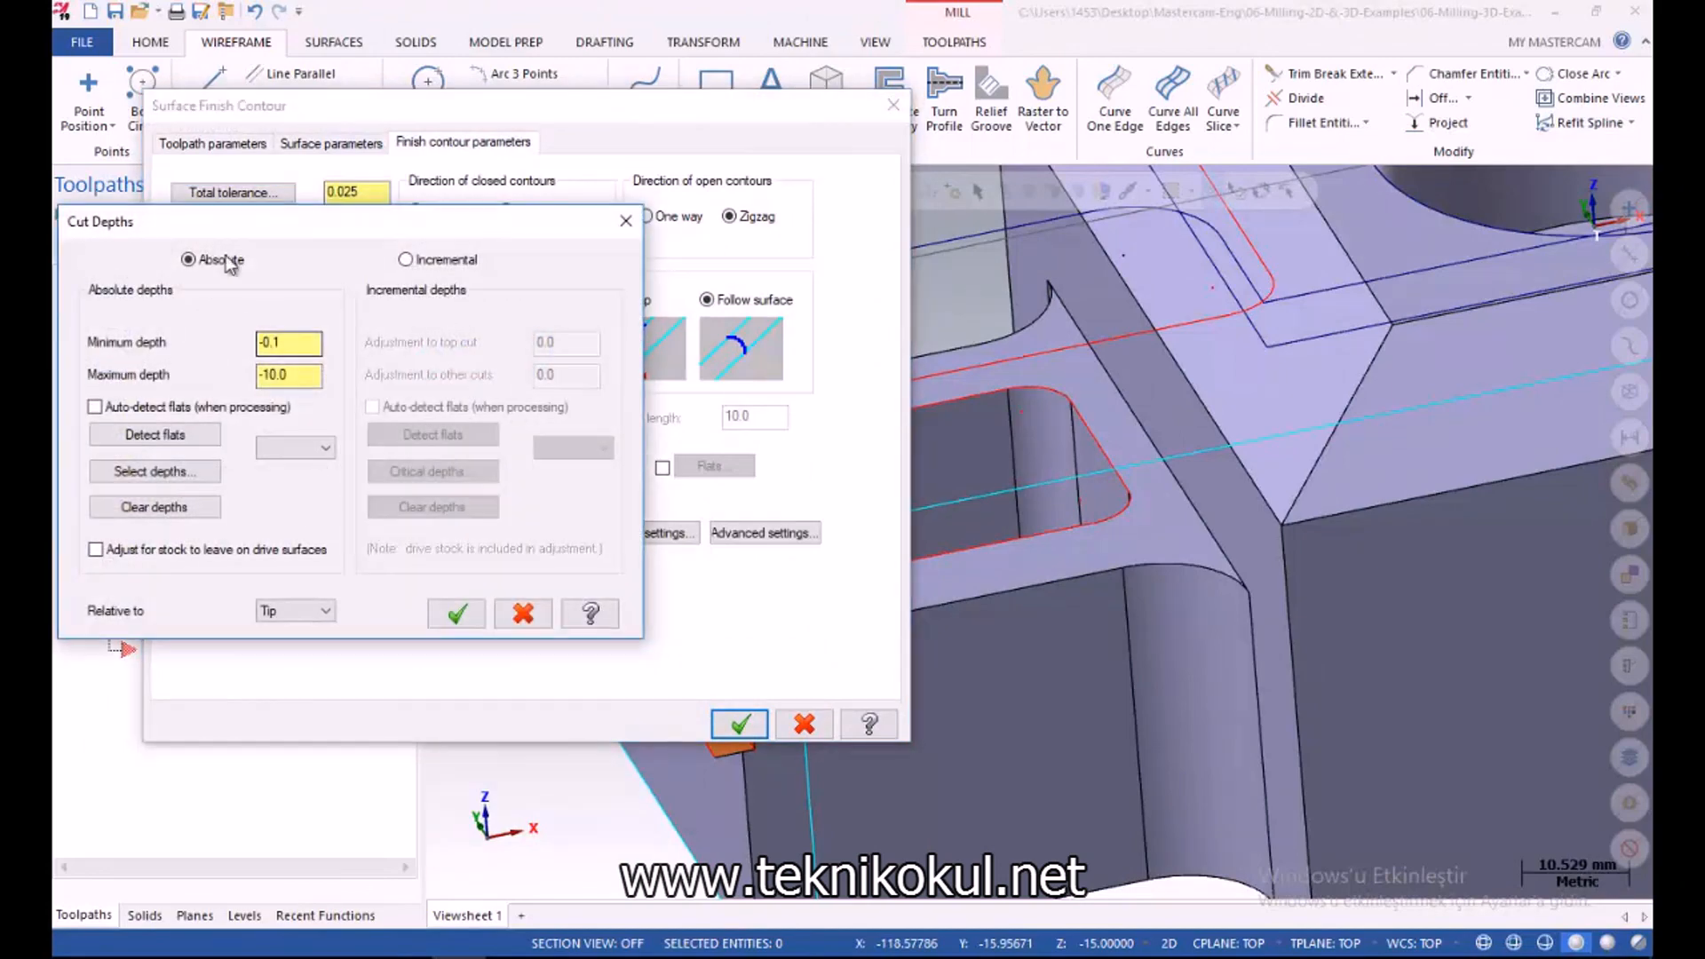
click(407, 260)
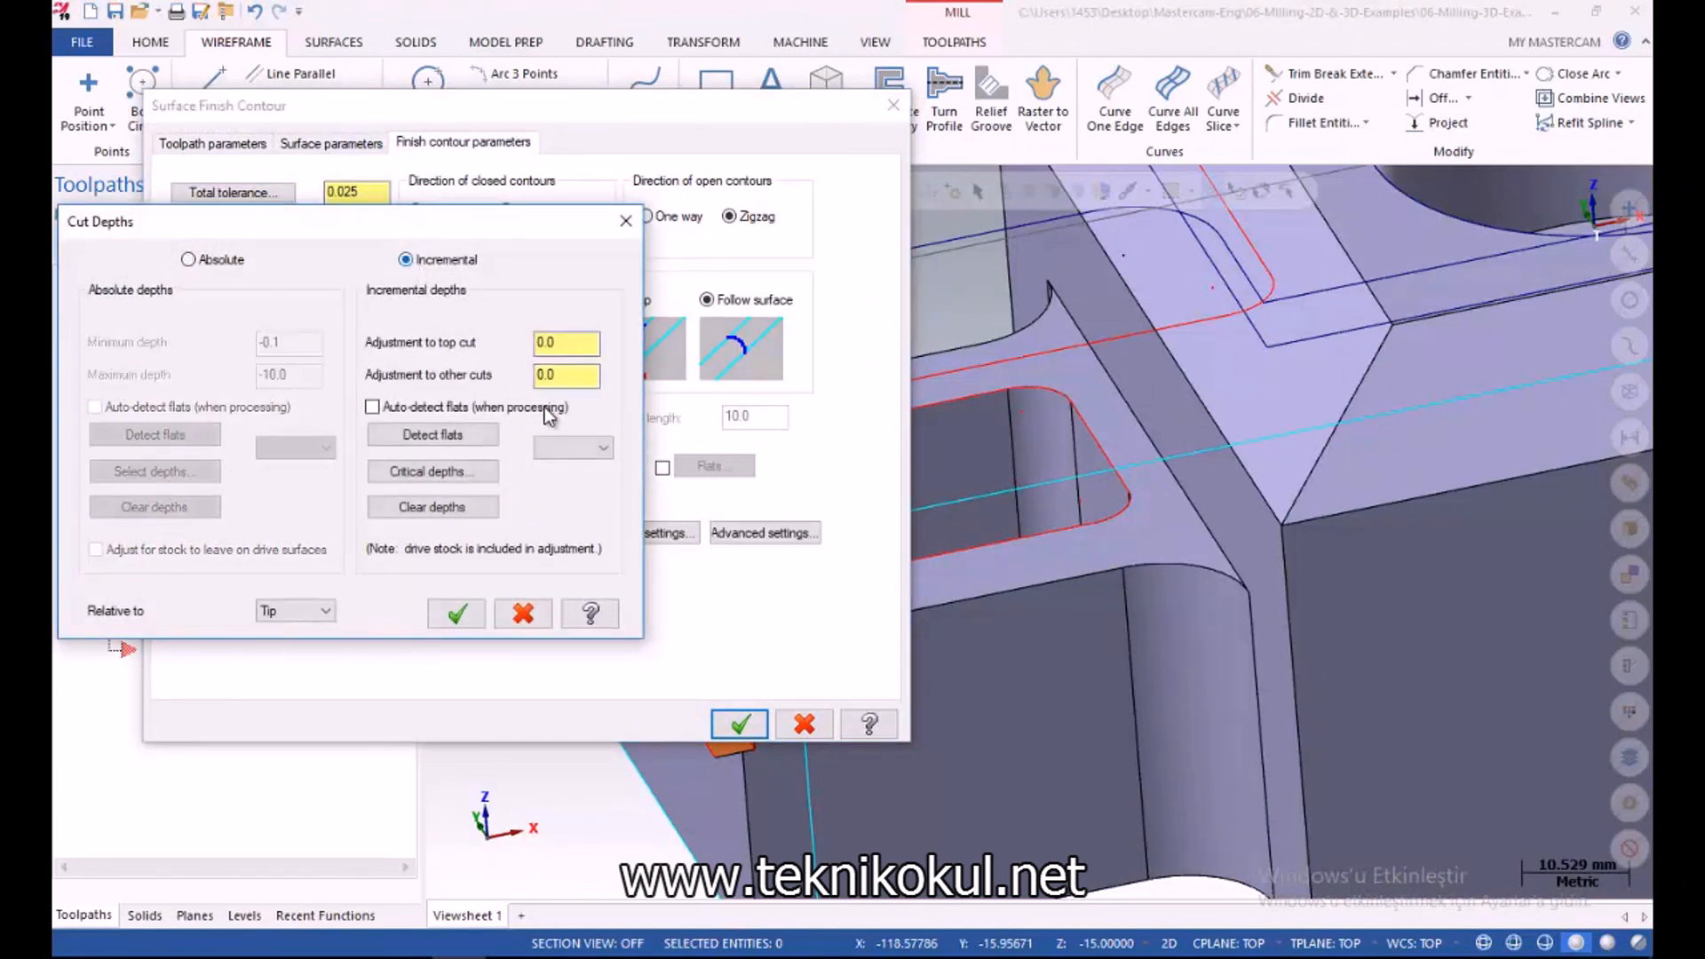
click(457, 613)
click(740, 723)
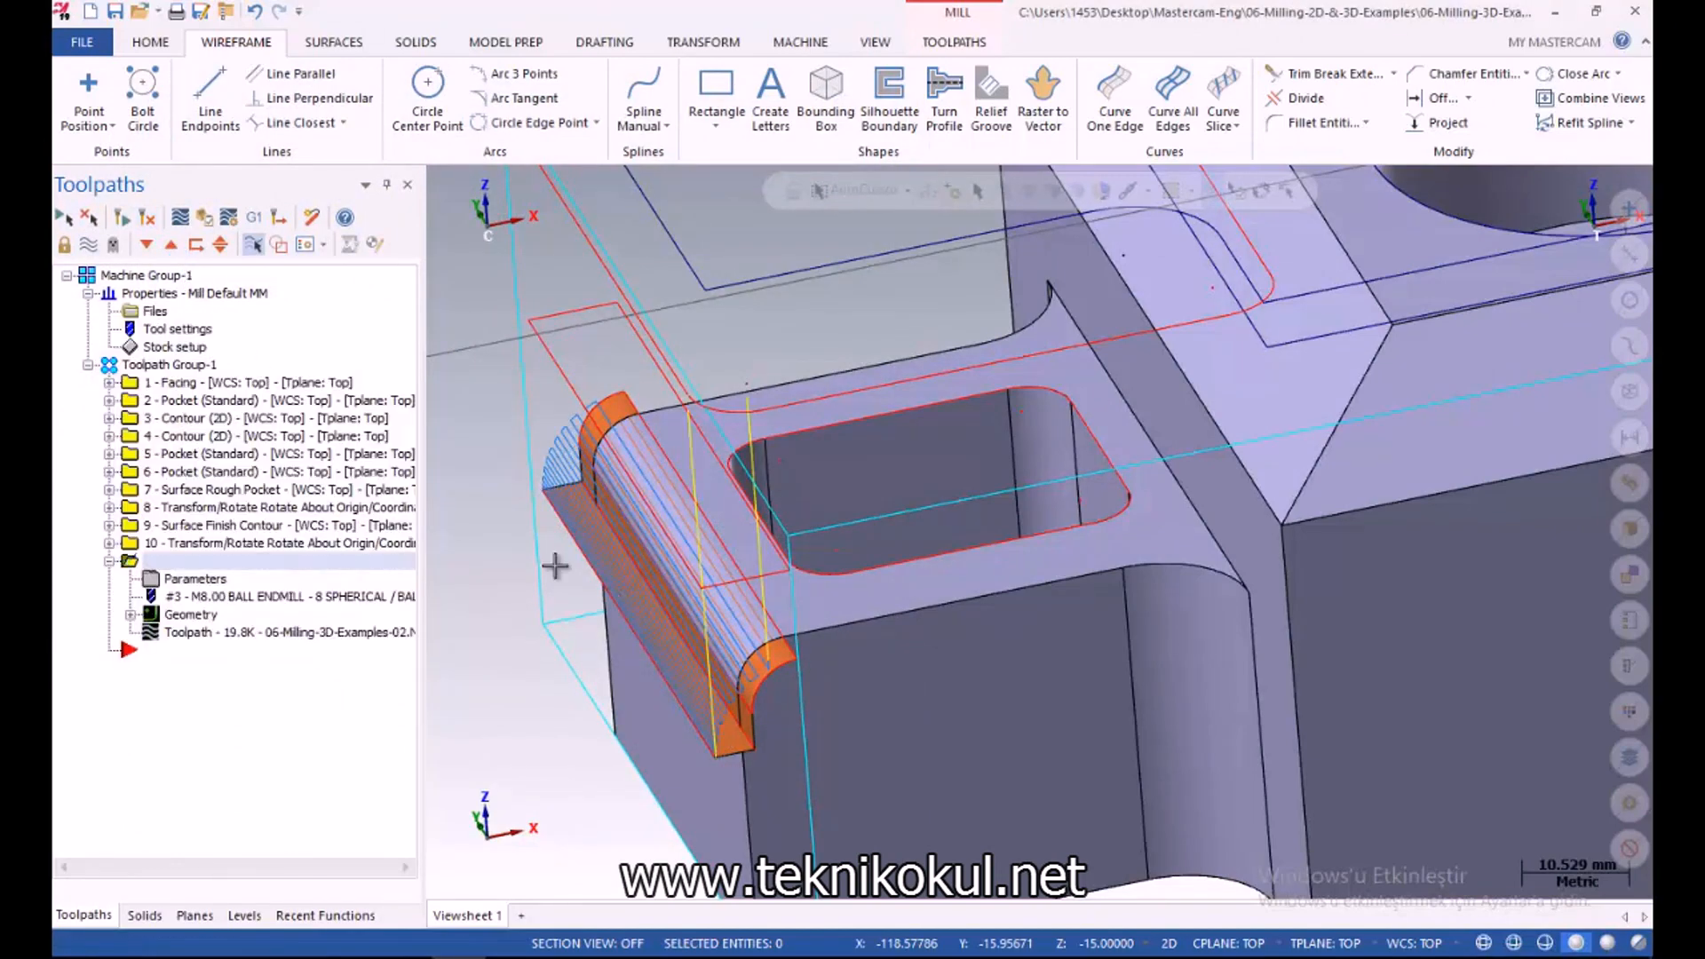
Backplot the regenerated finish contour toolpath at a faster playback speed to check the tool motion over the fillet
mouse_move(602, 613)
middle_down()
mouse_move(587, 555)
mouse_move(613, 657)
mouse_move(606, 578)
mouse_move(578, 589)
middle_up()
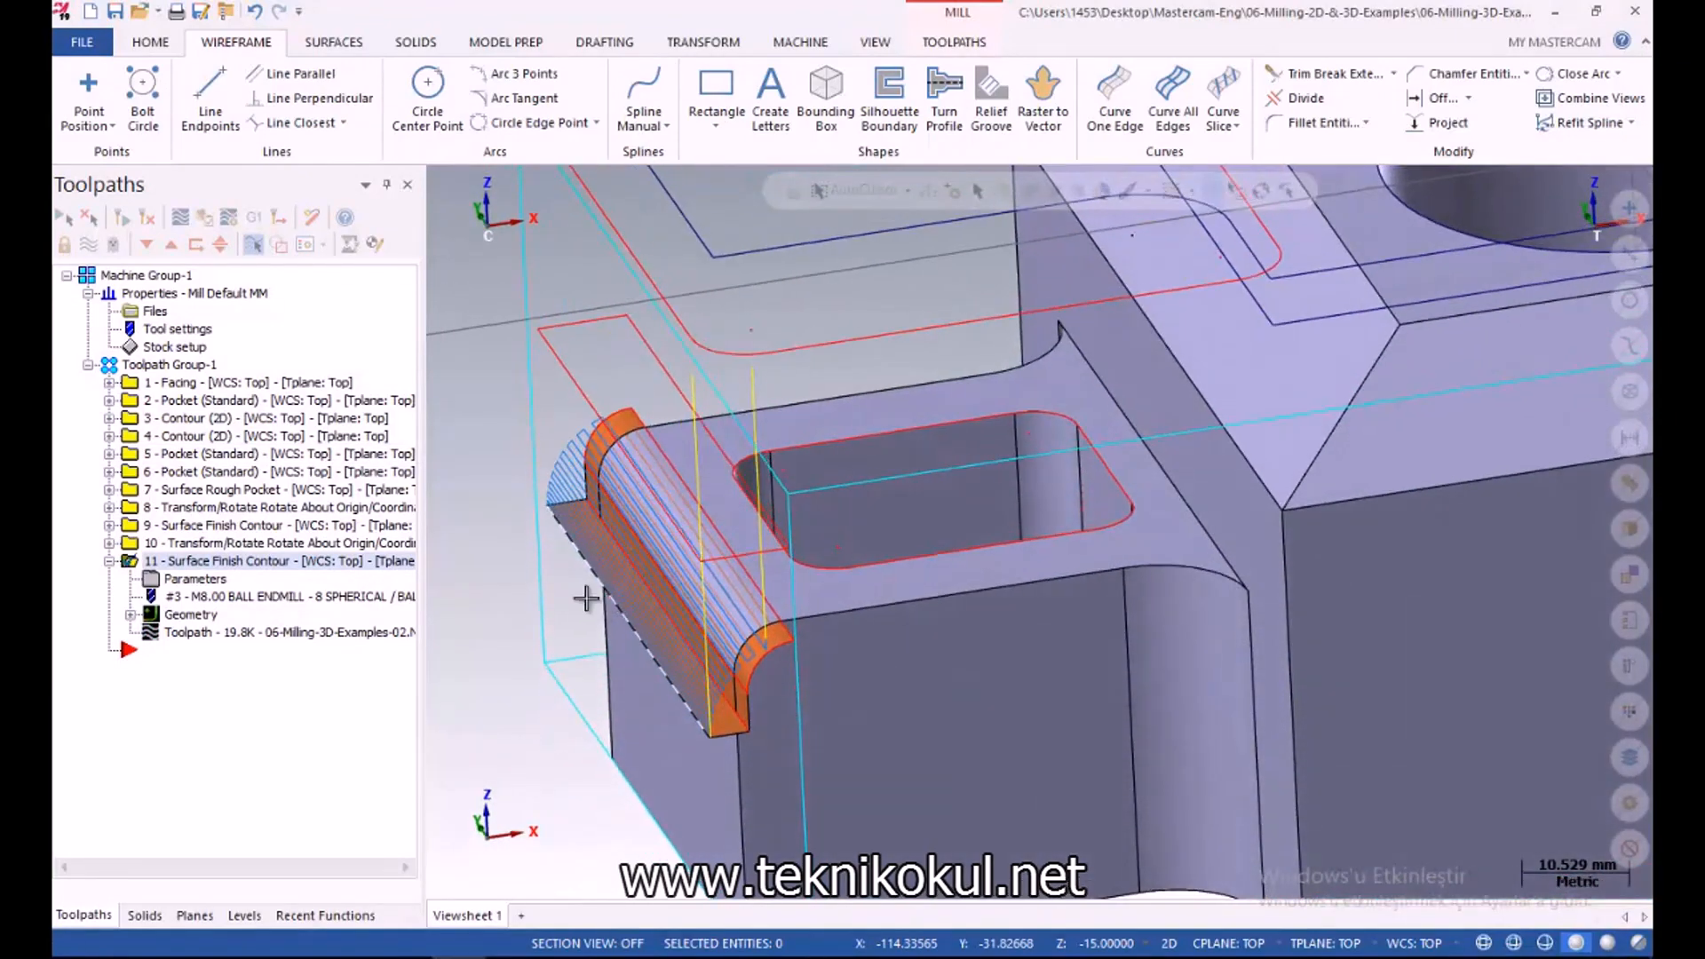
click(183, 220)
click(439, 183)
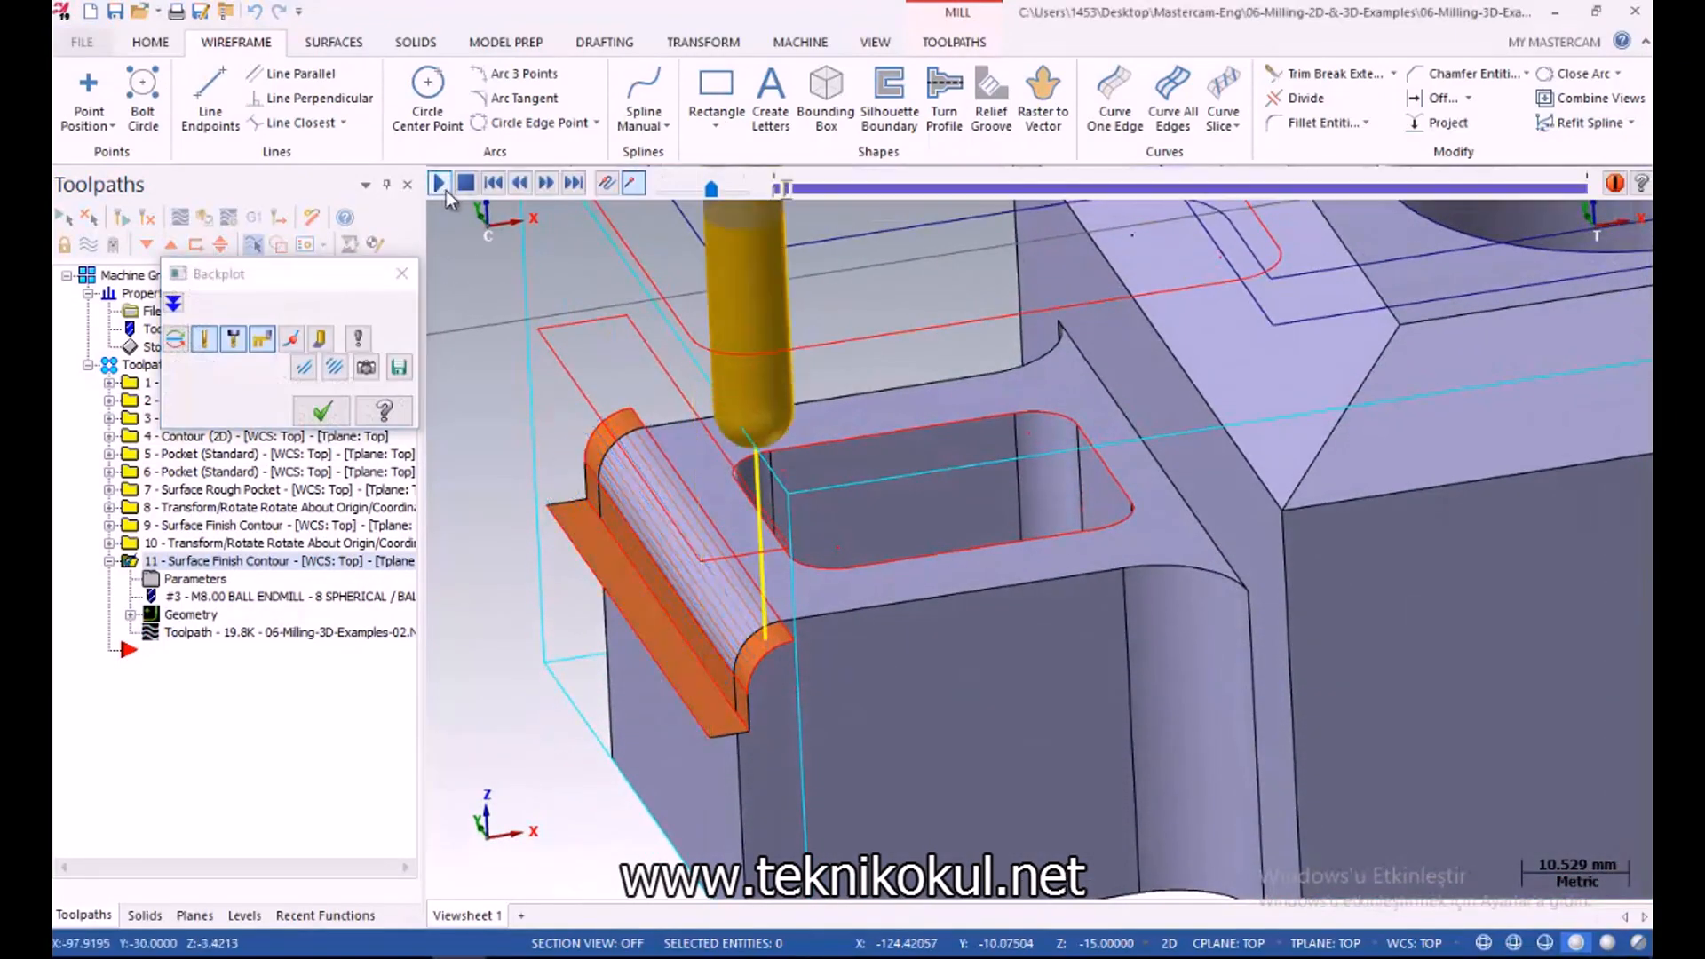
drag(711, 190, 801, 206)
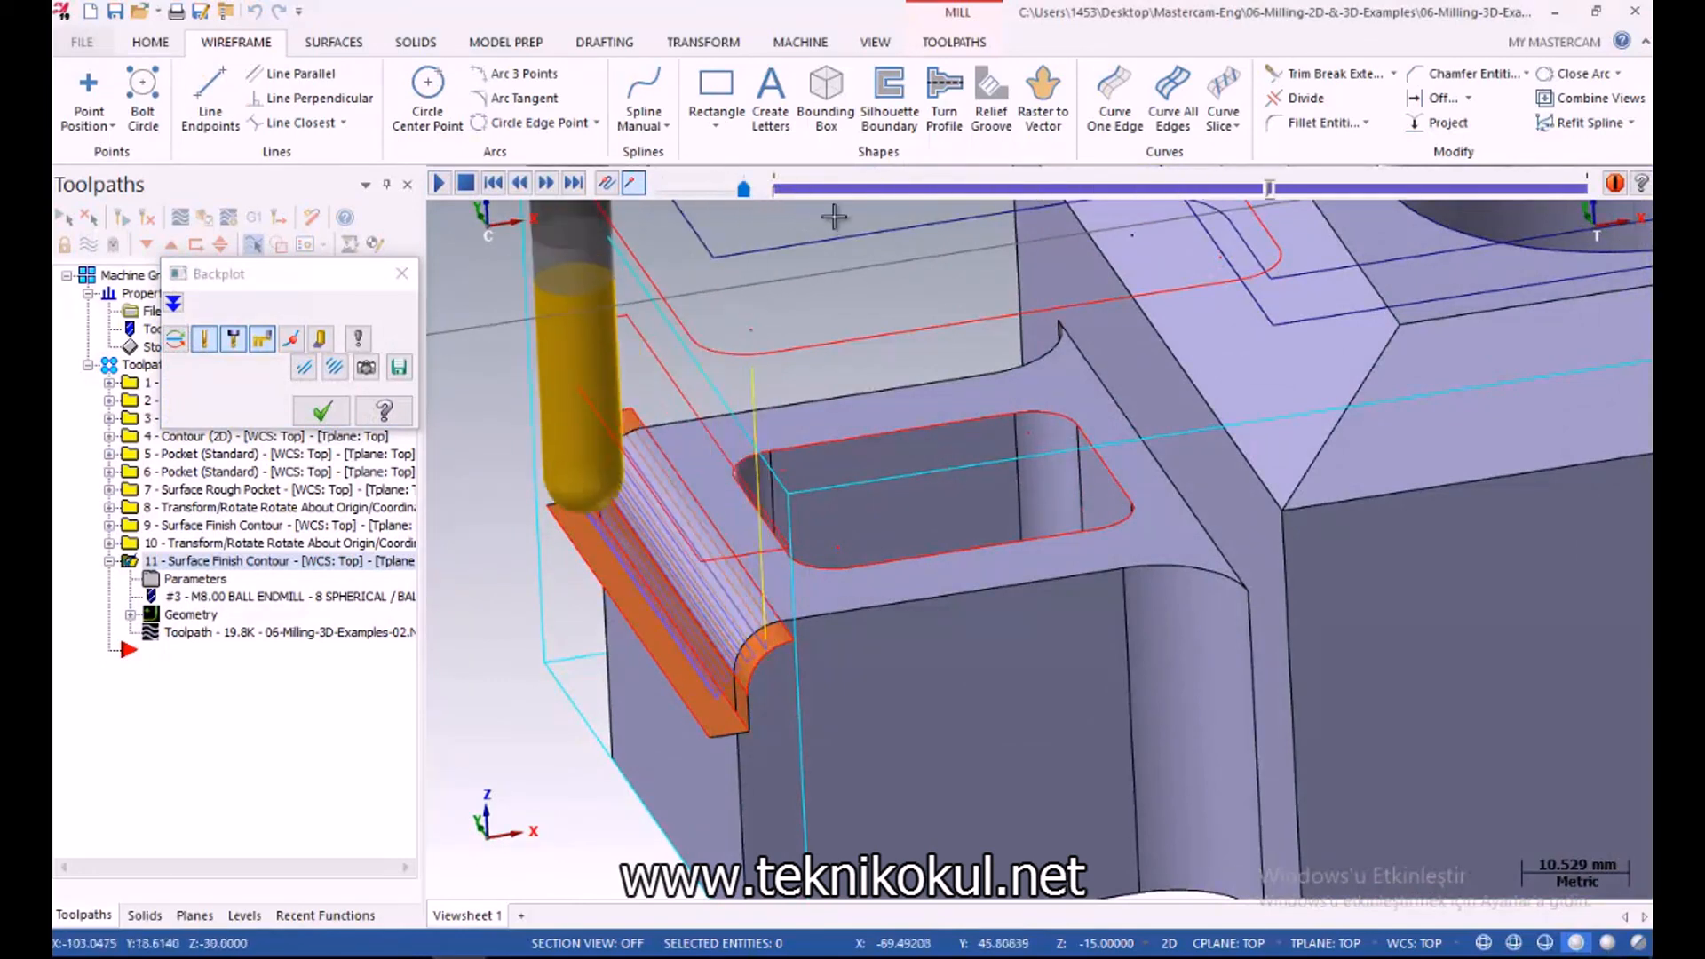
click(323, 411)
Set operation 11's maximum stepdown to 0.2 and regenerate its Surface Finish Contour toolpath
click(195, 579)
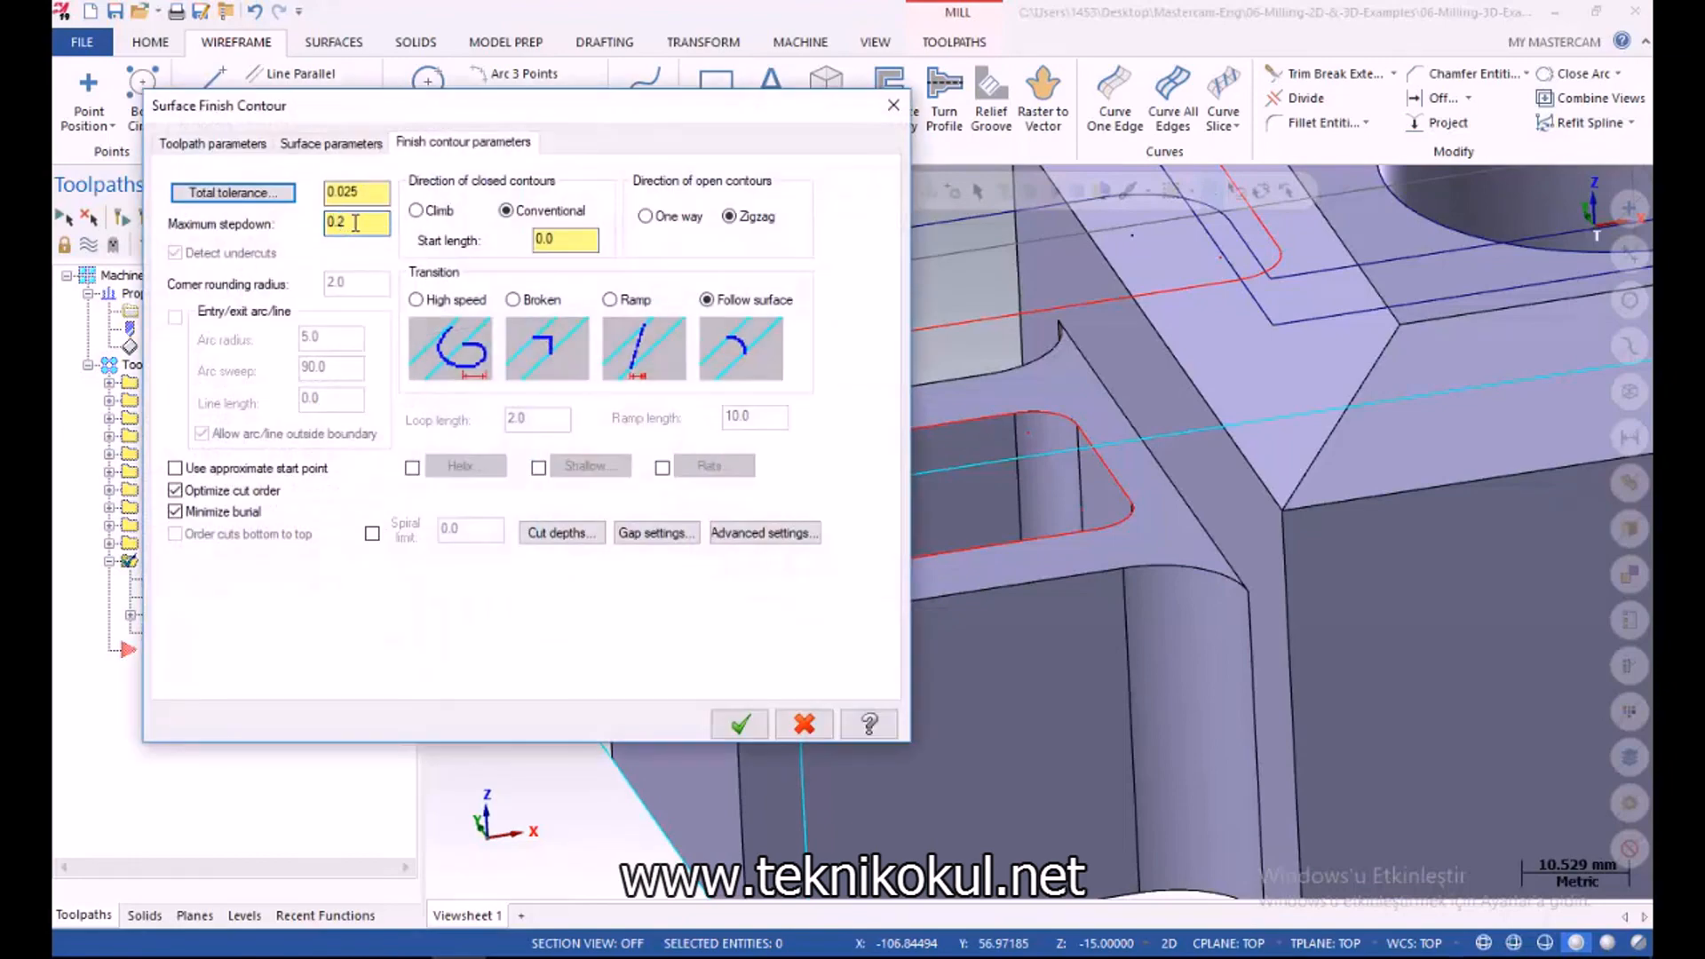
click(740, 725)
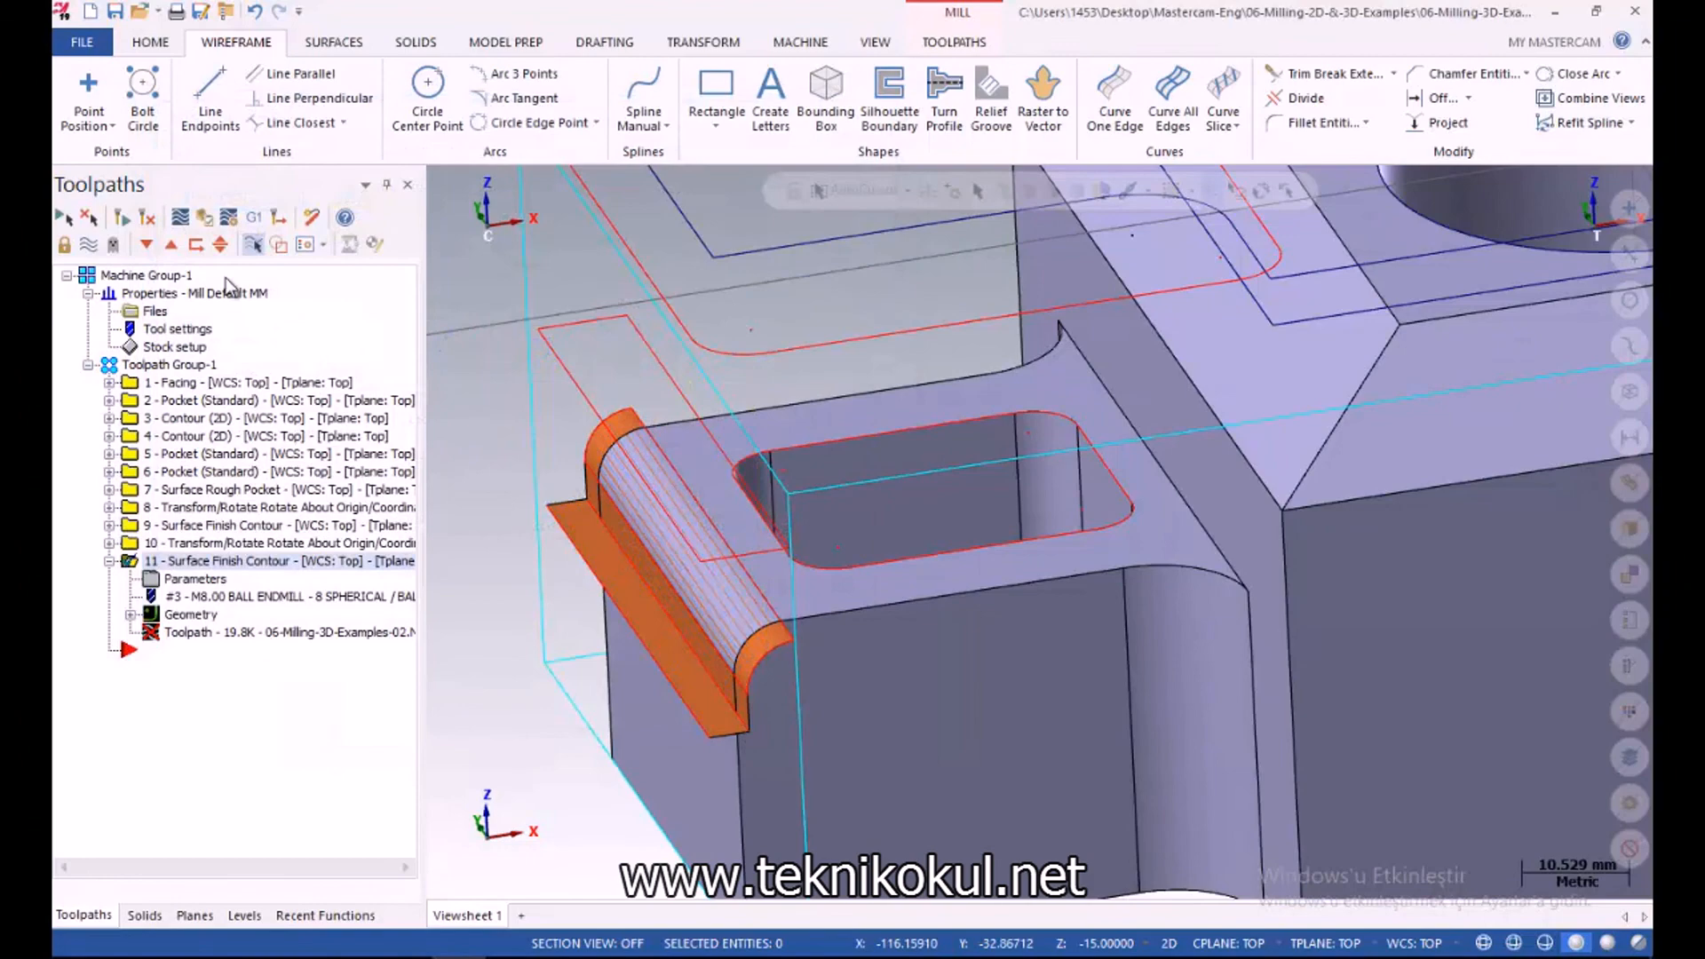
click(149, 222)
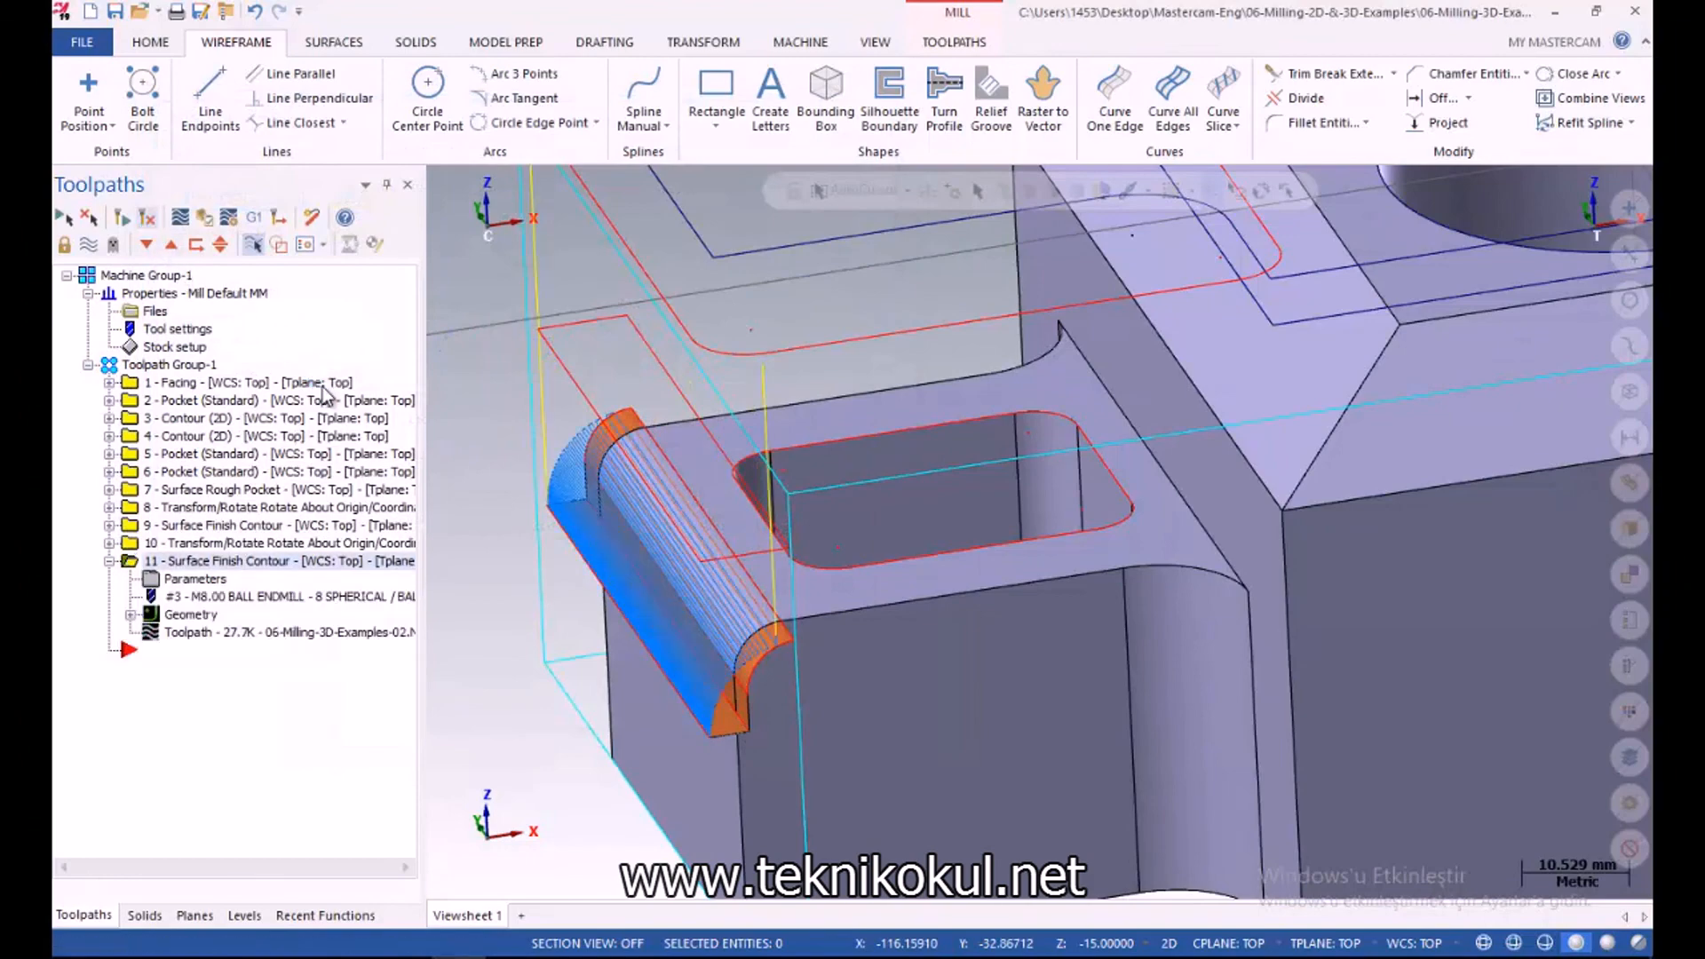
Select all eleven operations and hide their toolpaths in the graphics view
scroll(577, 586, down, 4)
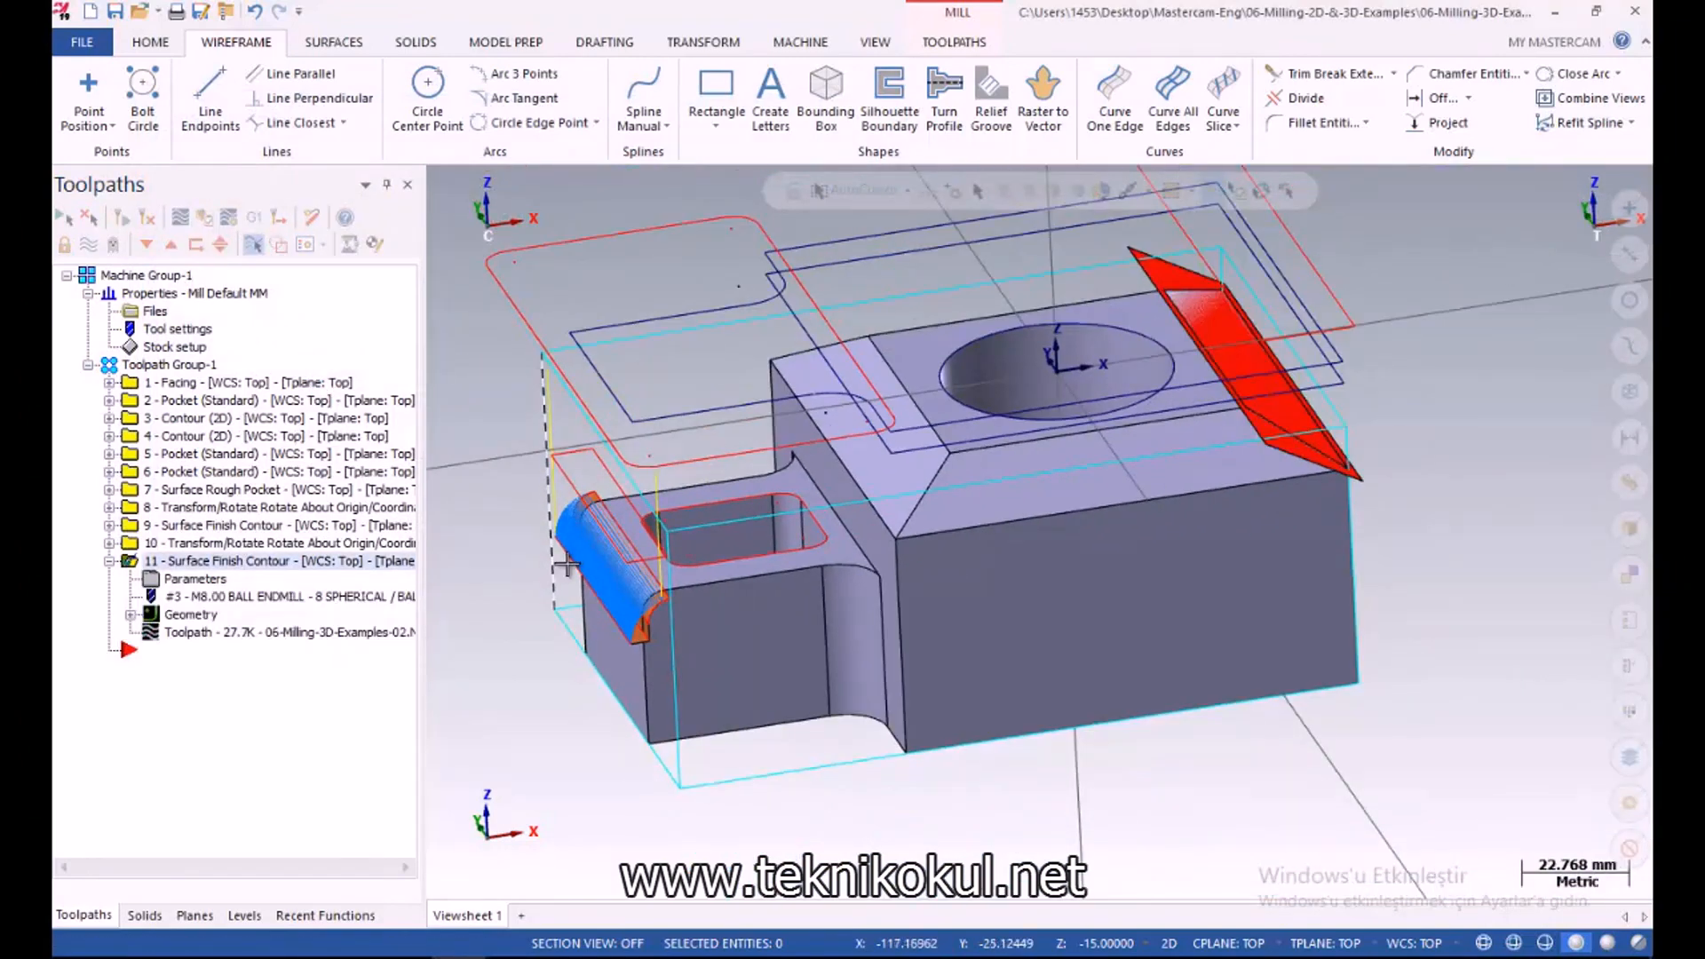
mouse_move(582, 596)
middle_down()
mouse_move(591, 639)
mouse_move(597, 619)
middle_up()
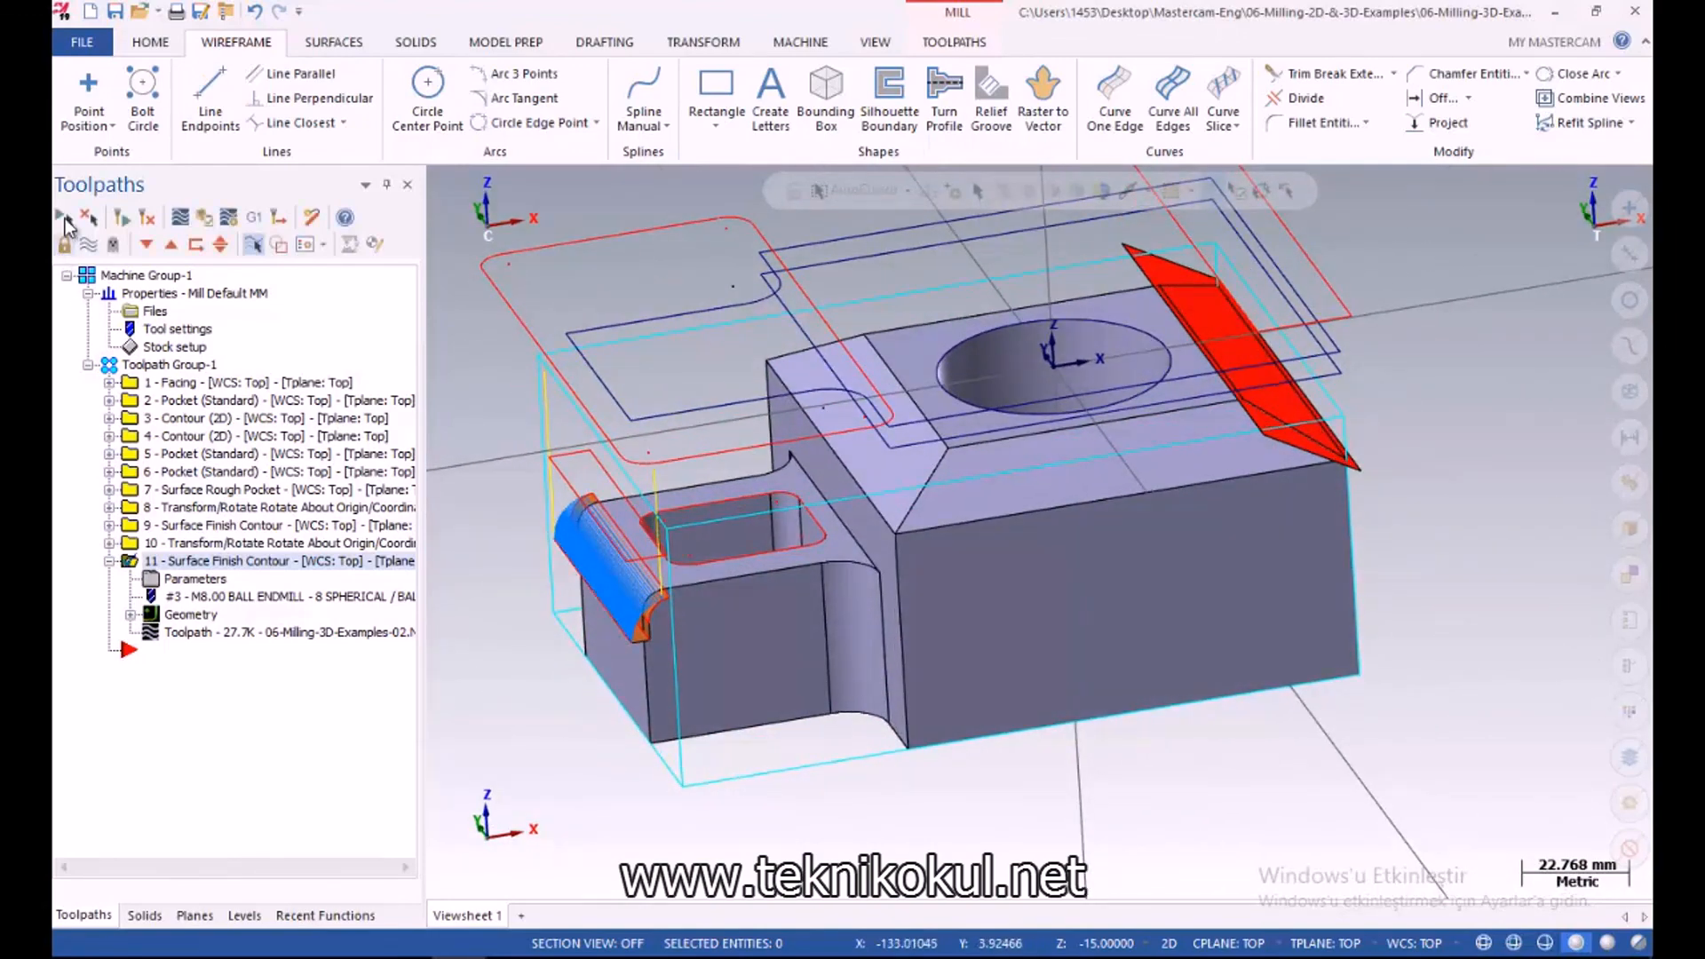
click(66, 219)
click(90, 242)
click(95, 245)
click(93, 243)
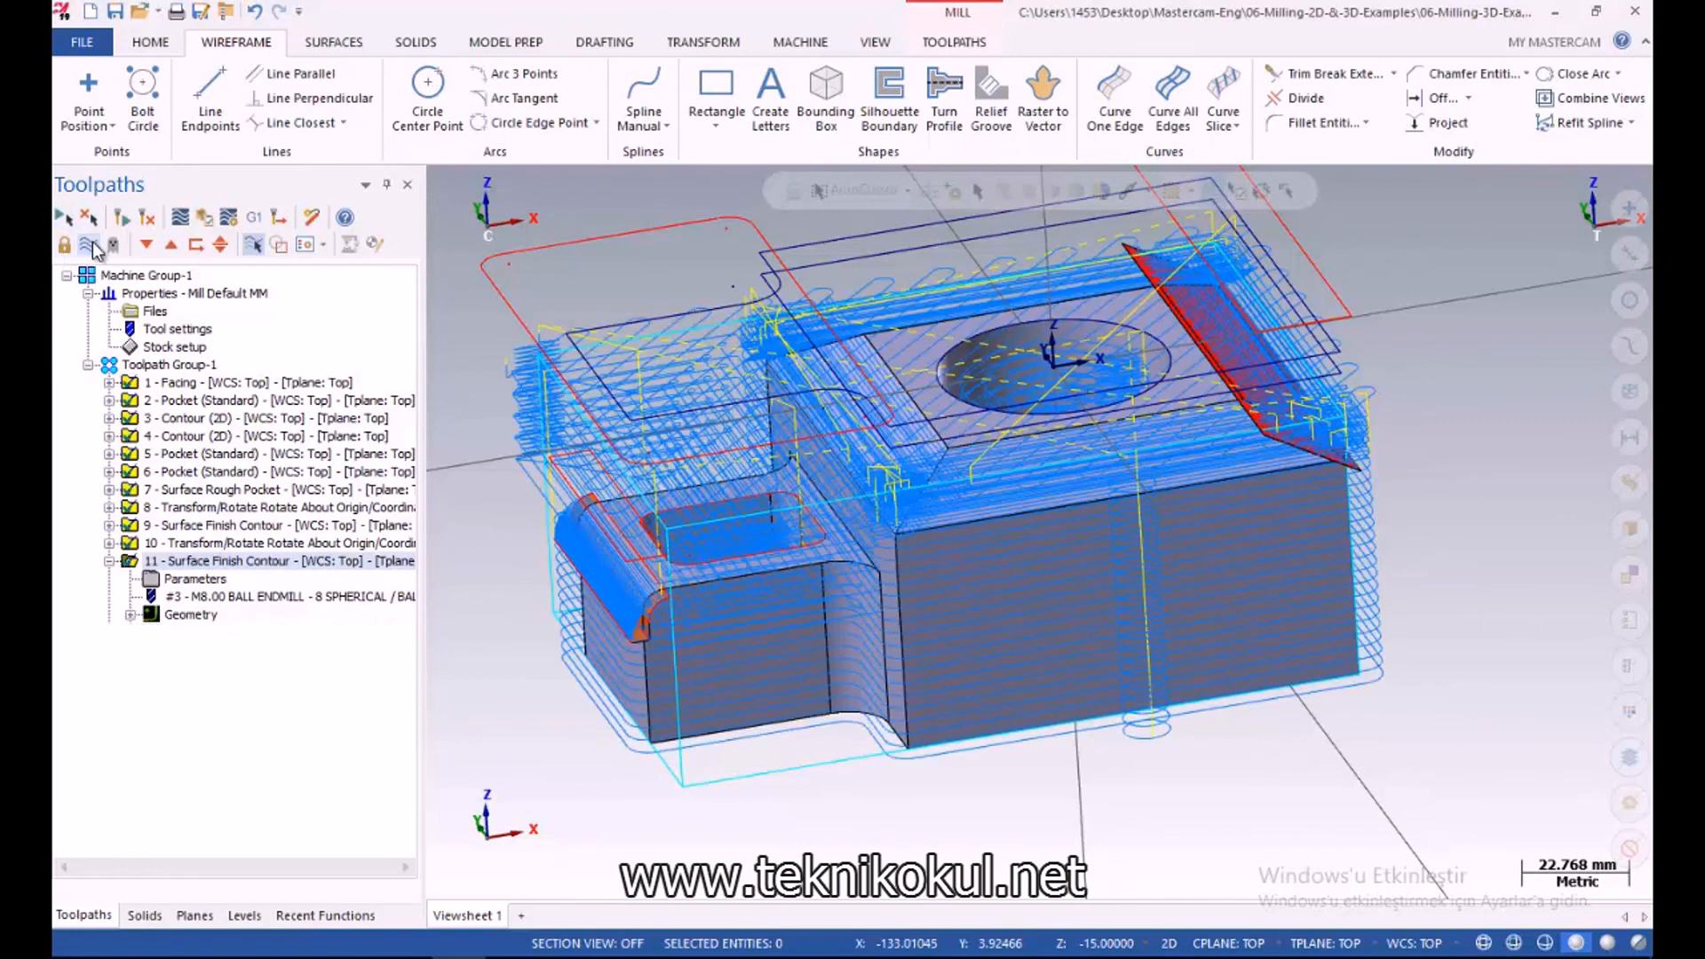
Collapse operation 11 in the operations tree and save the part file
mouse_move(694, 513)
middle_down()
mouse_move(713, 569)
mouse_move(713, 531)
middle_up()
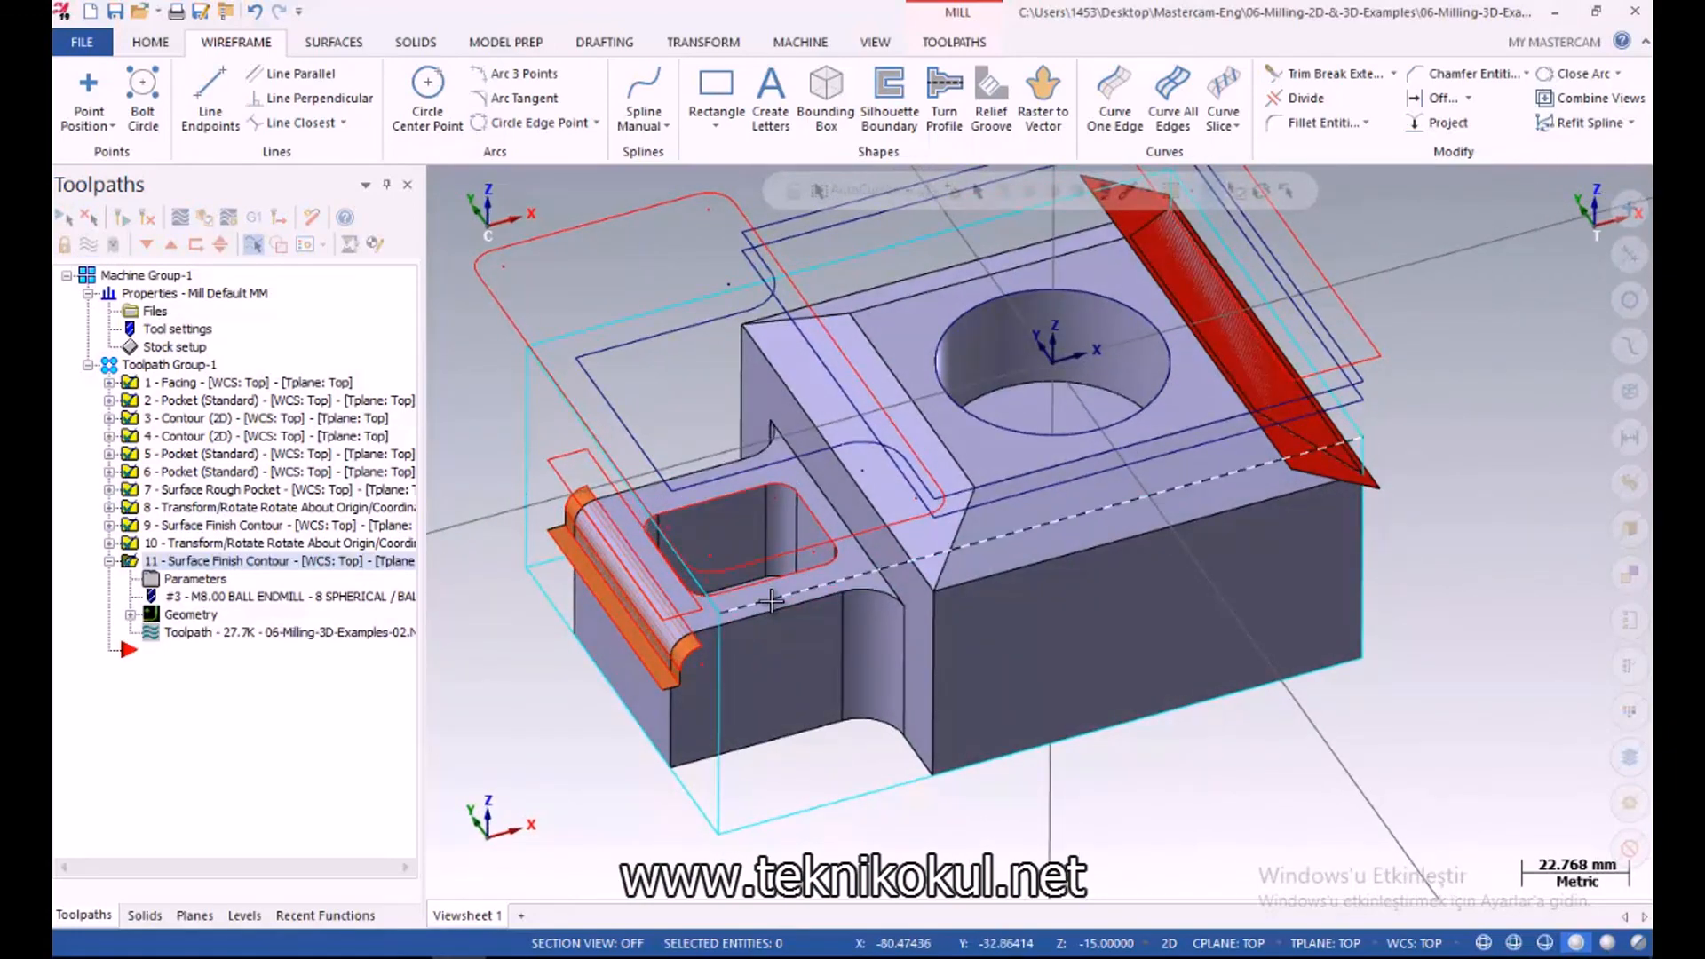
scroll(777, 602, down, 3)
scroll(670, 520, up, 1)
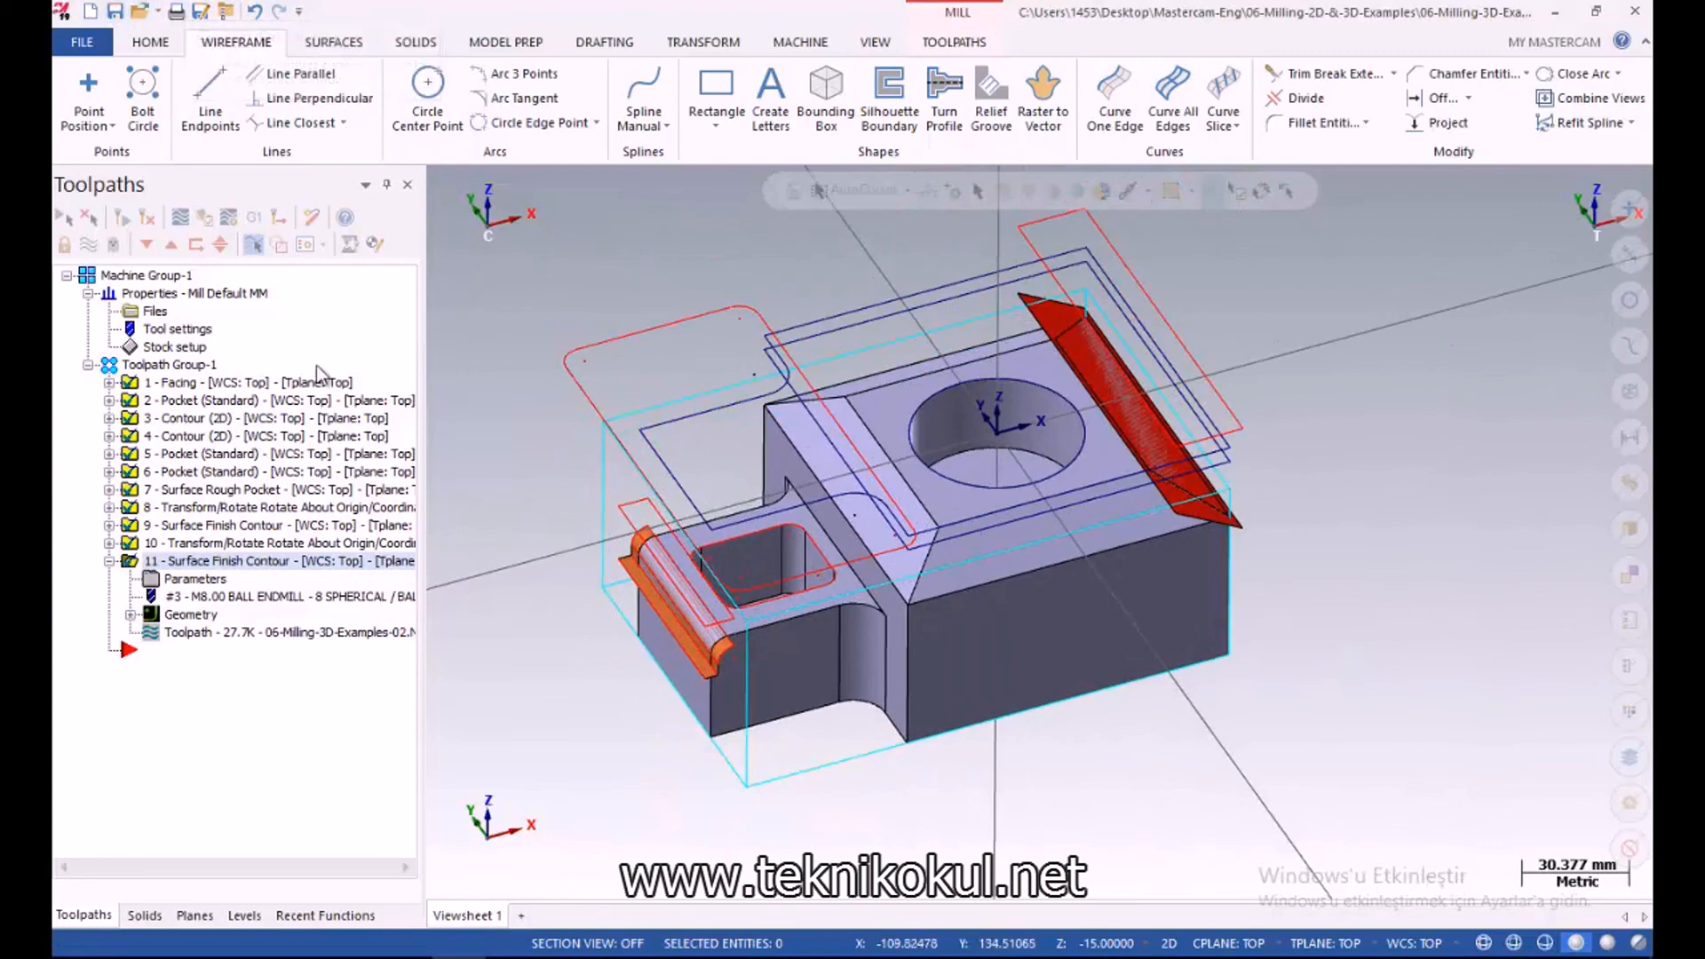
click(108, 560)
mouse_move(524, 560)
middle_down()
mouse_move(508, 522)
mouse_move(525, 544)
middle_up()
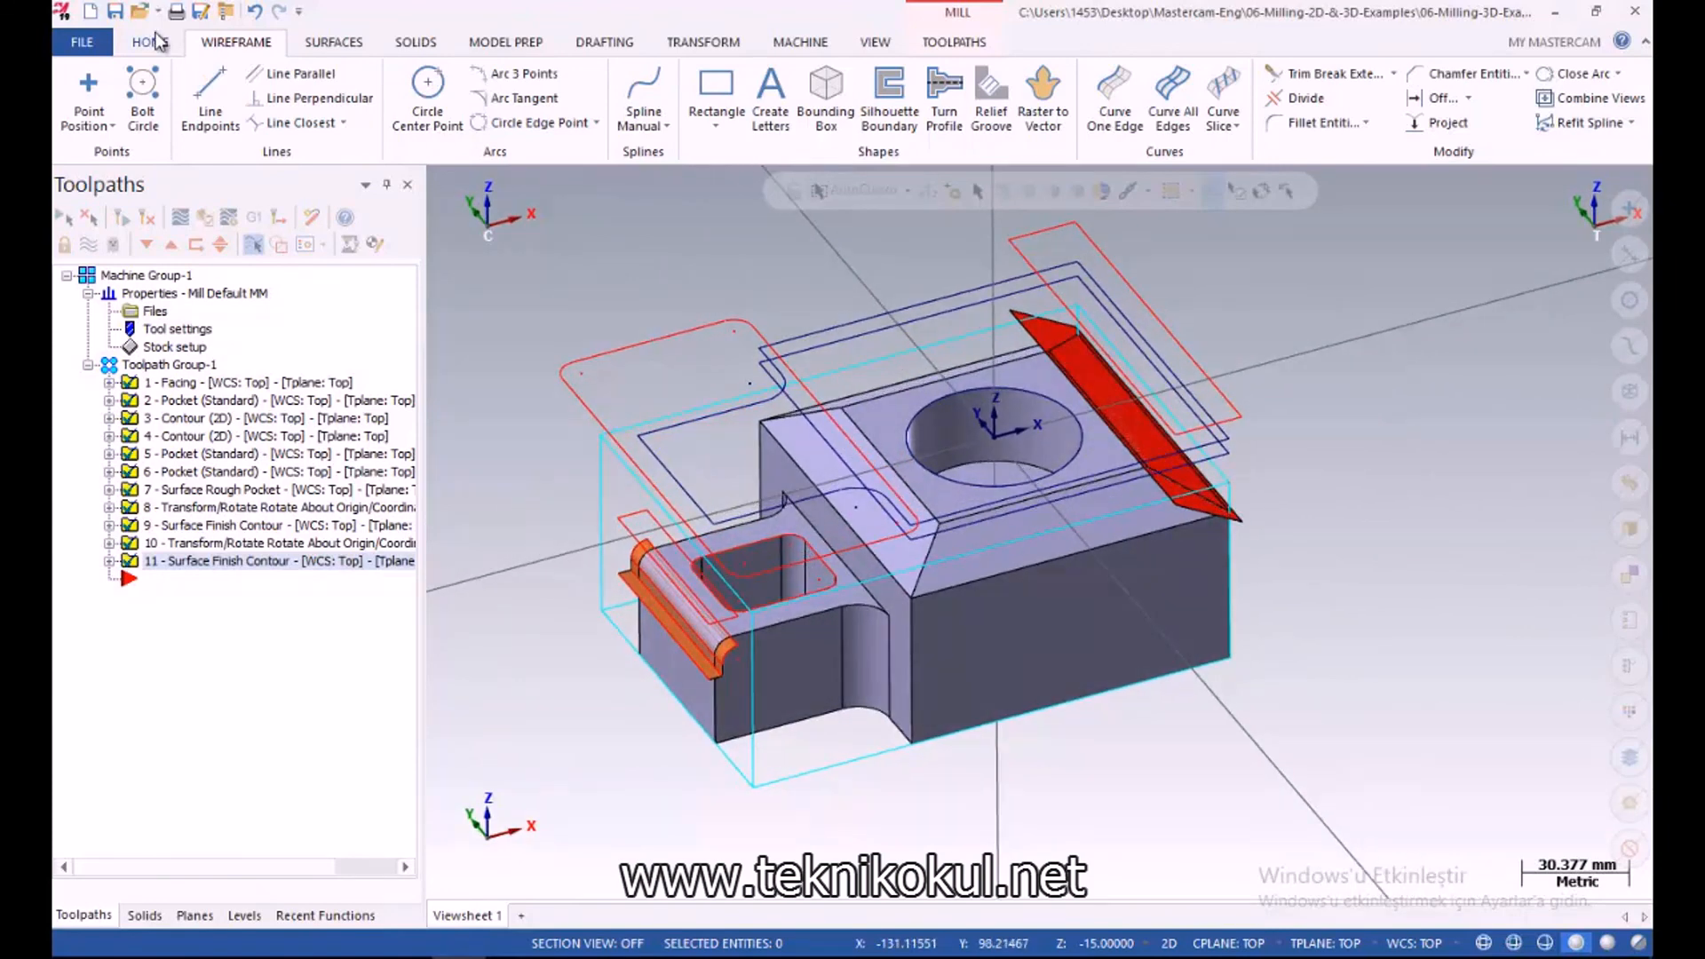
click(114, 15)
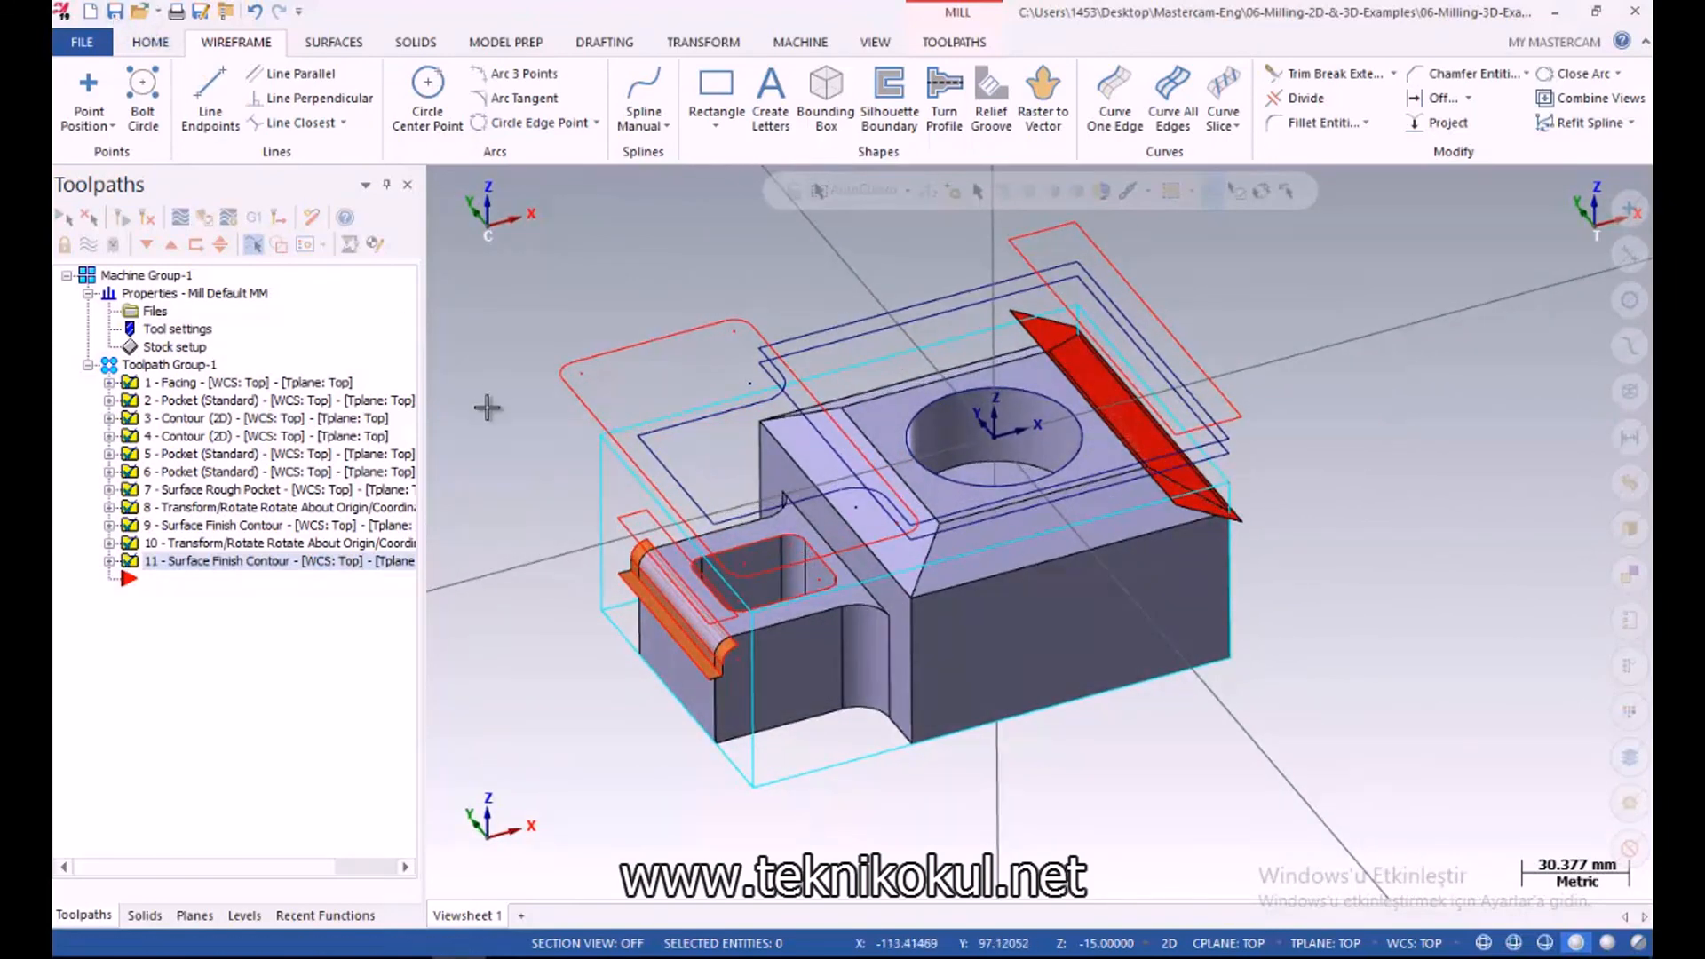